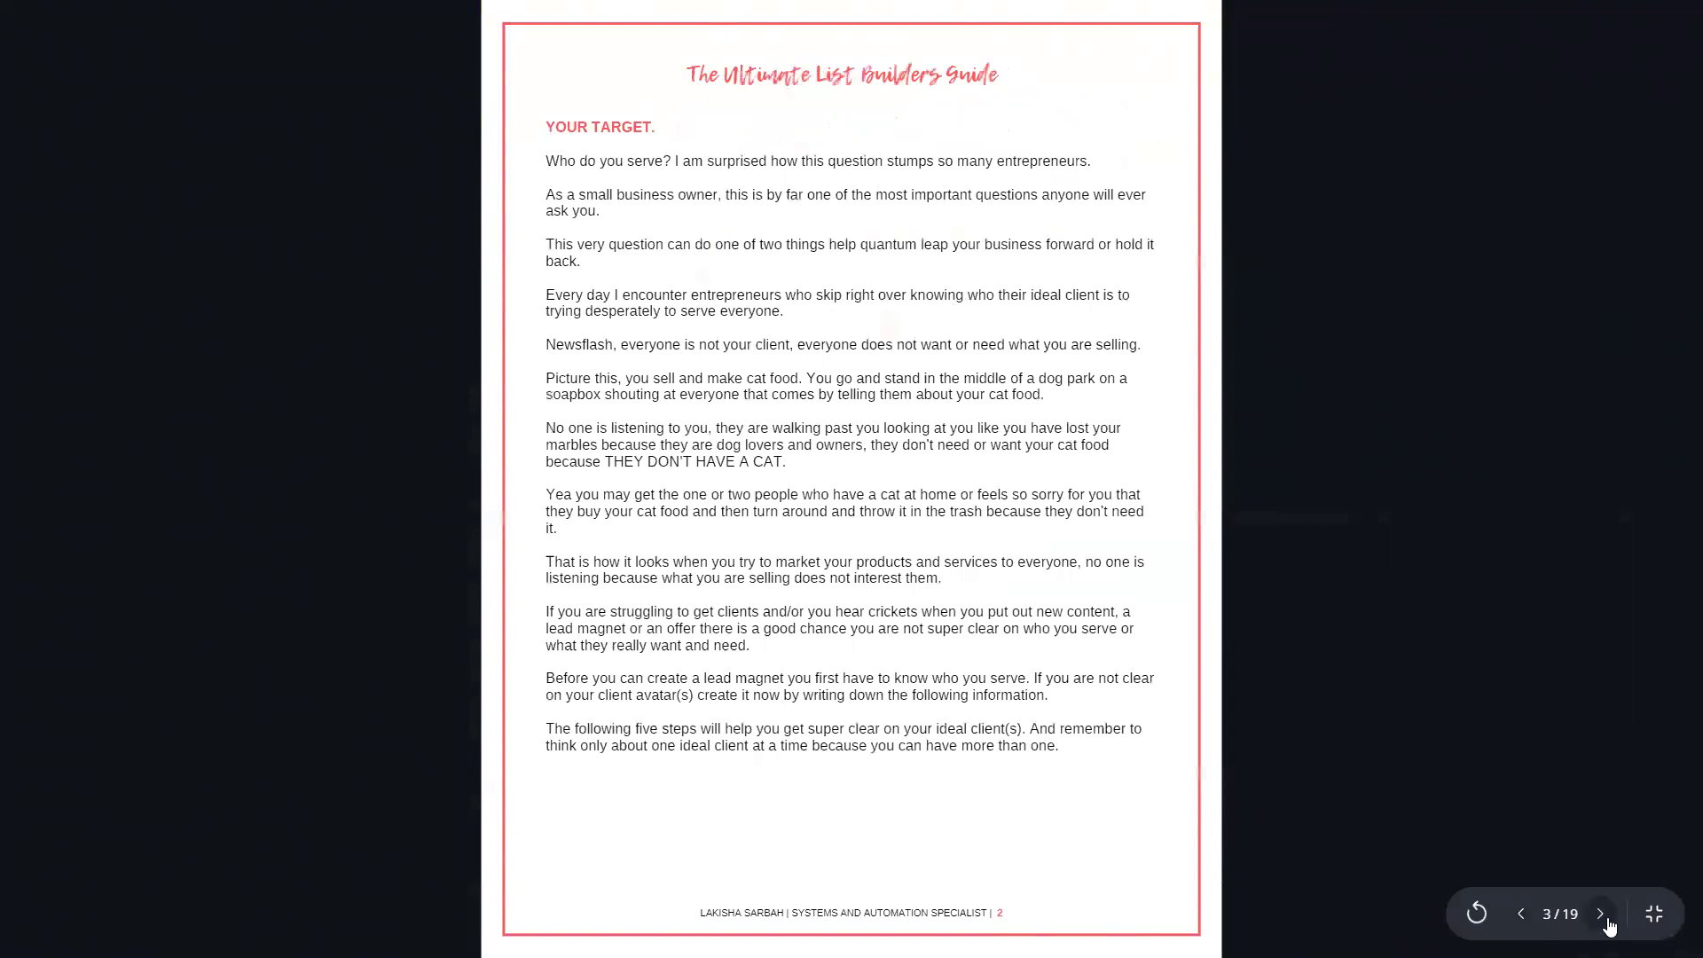
# Step: Page through The Ultimate List Builders Guide in full screen, from page 3 to the author's about page at the end
pyautogui.click(1609, 923)
pyautogui.click(1609, 924)
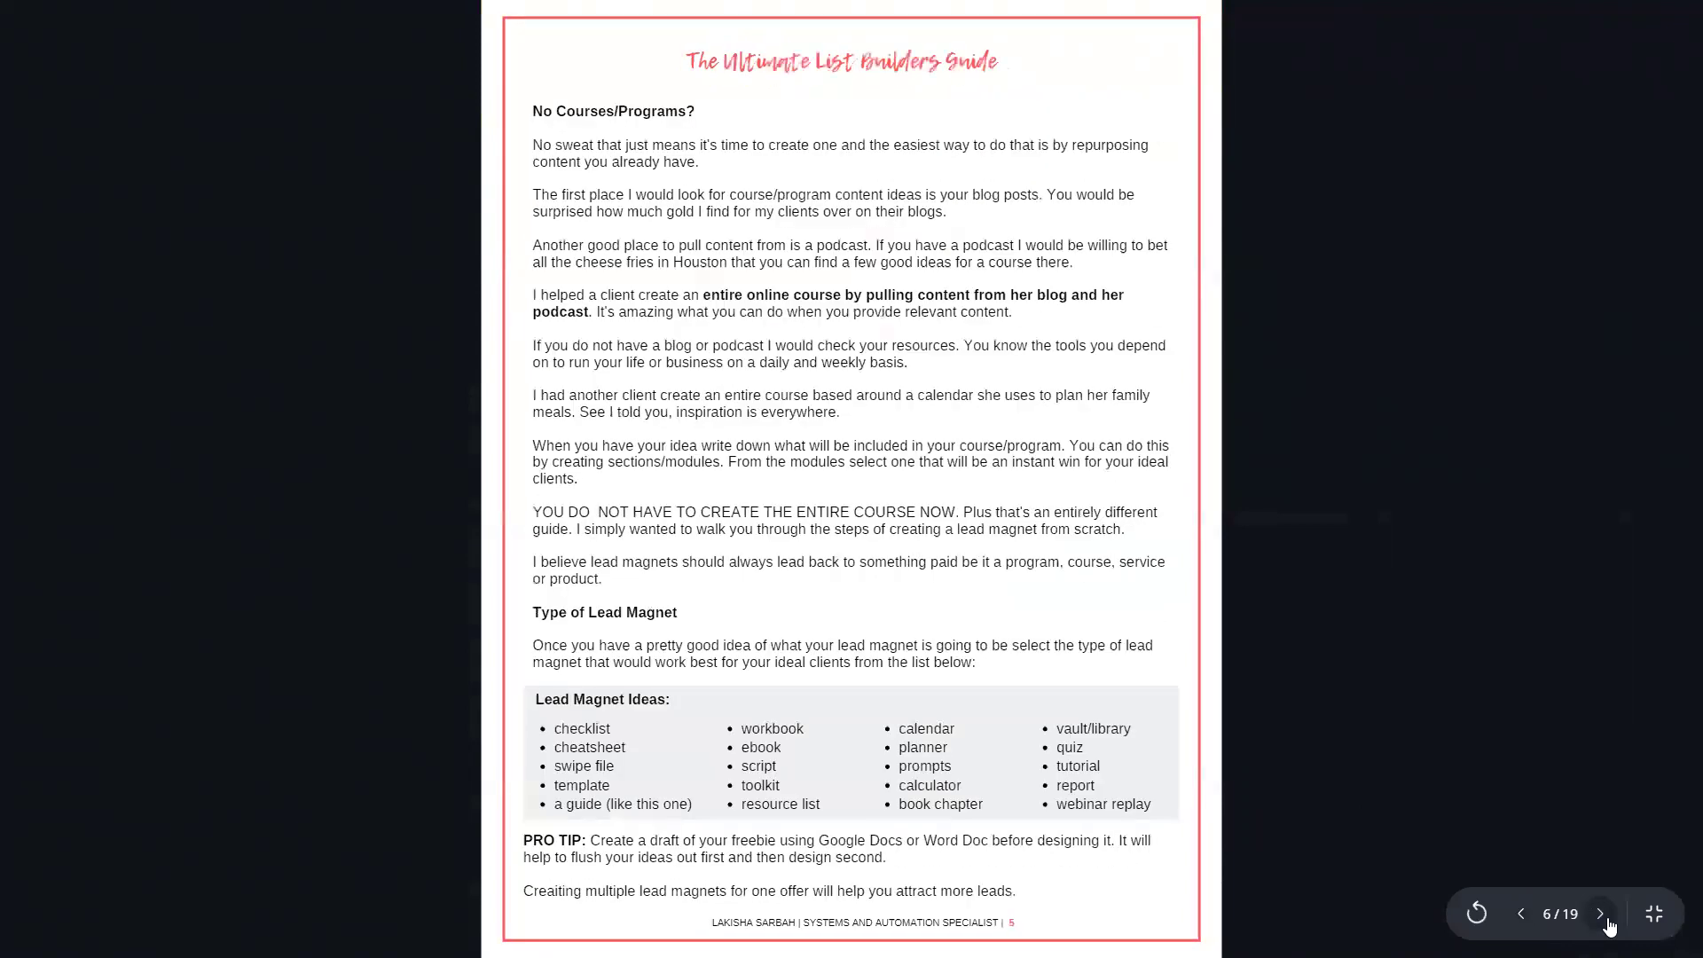
pyautogui.click(1608, 924)
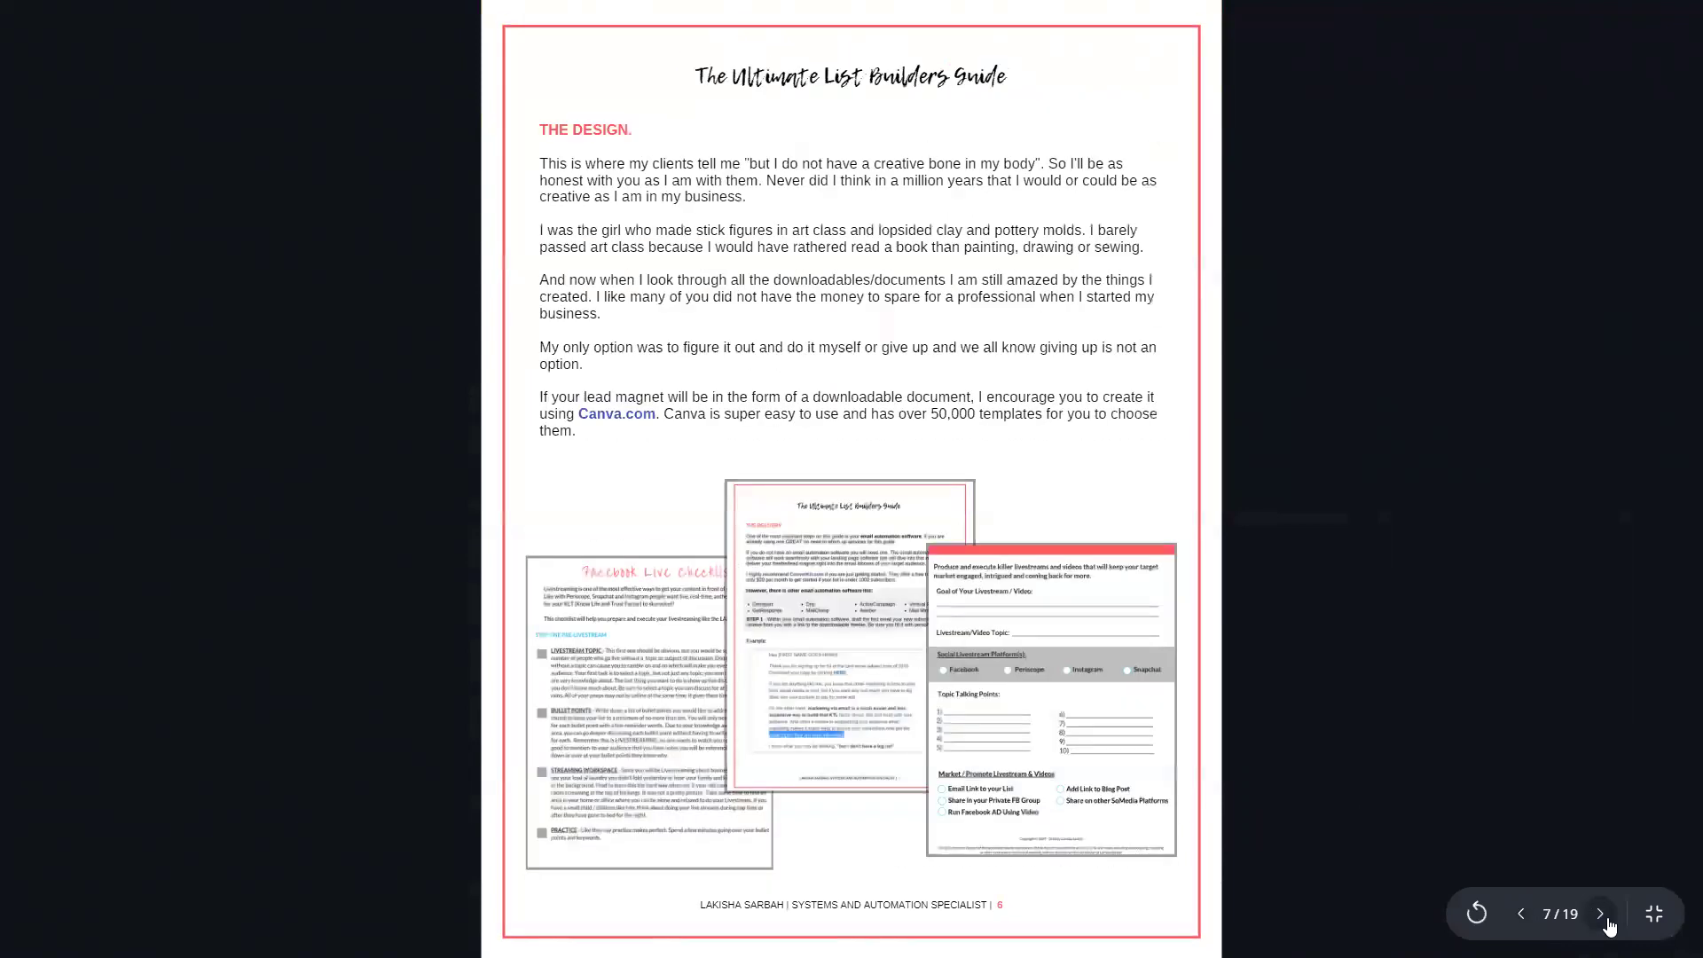
pyautogui.click(1609, 923)
pyautogui.click(1609, 923)
pyautogui.click(1608, 924)
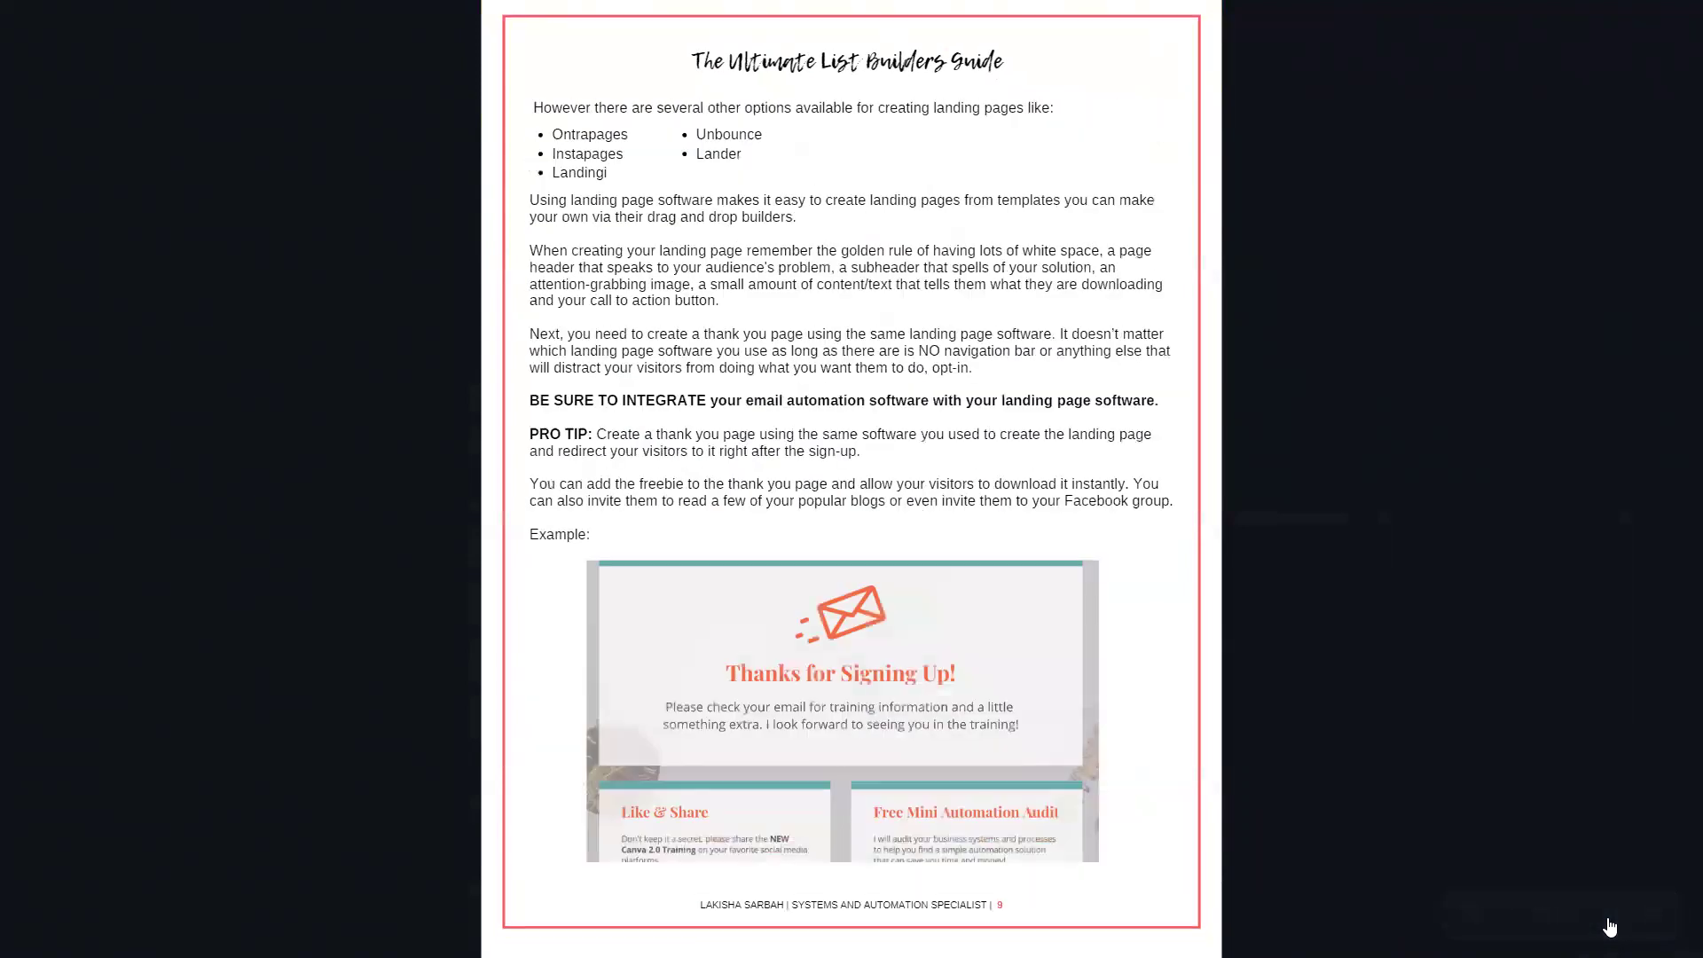
pyautogui.click(1609, 924)
pyautogui.click(1609, 924)
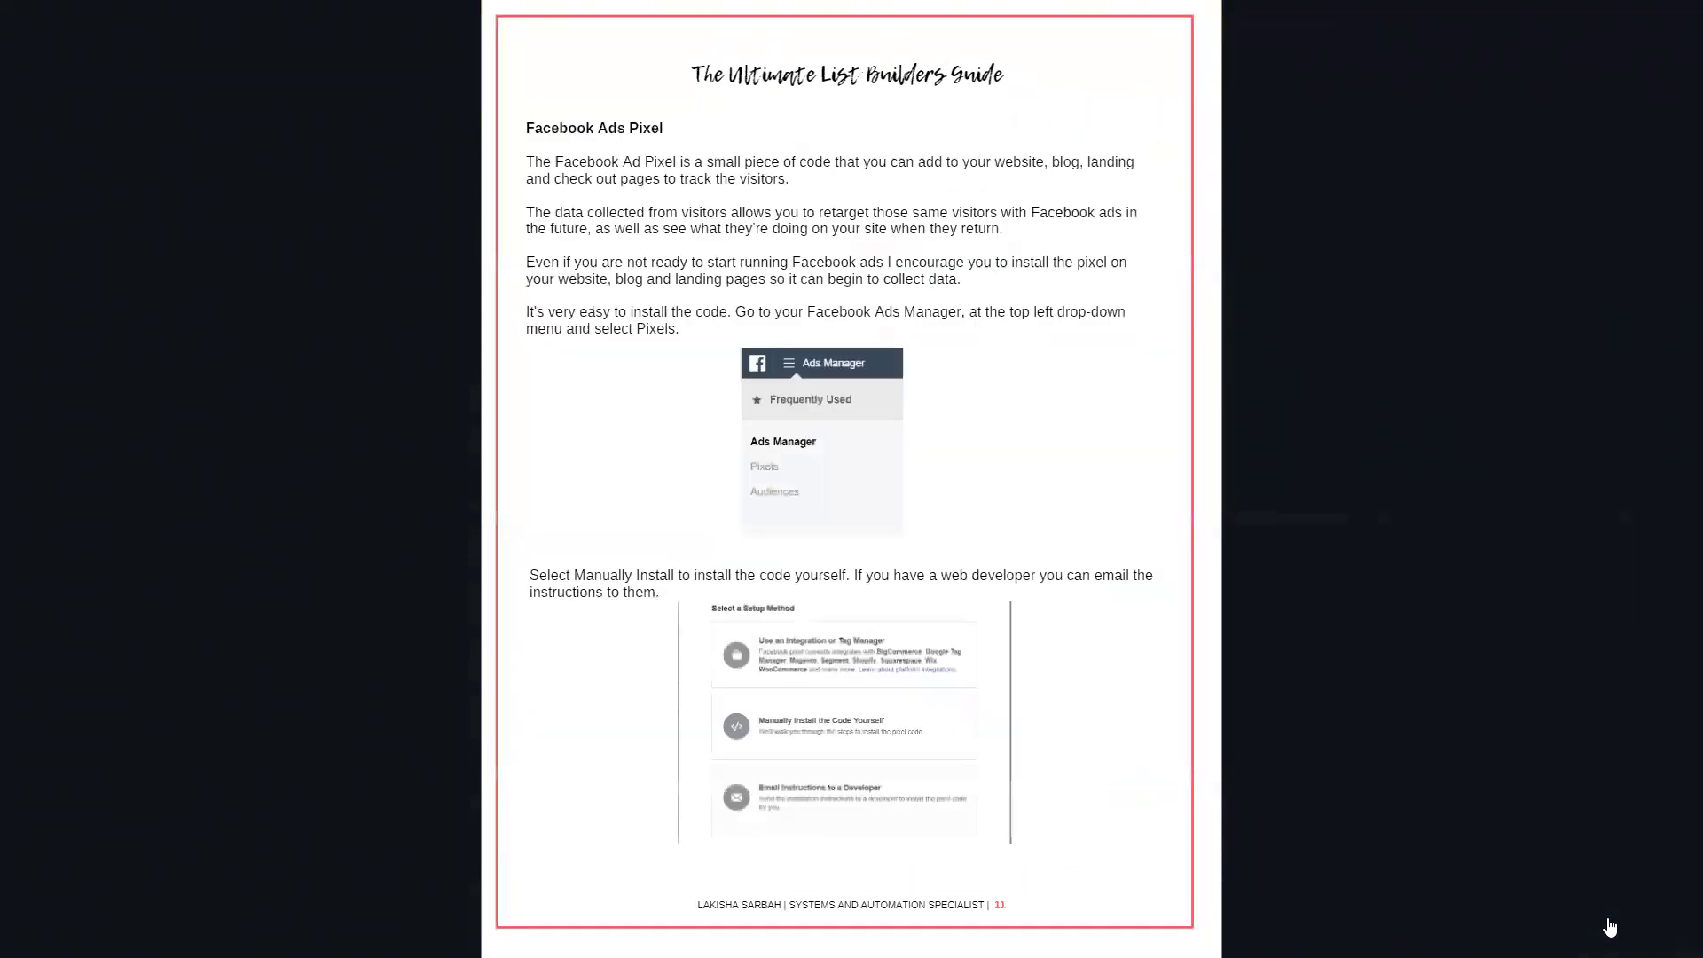
pyautogui.click(1608, 924)
pyautogui.click(1609, 923)
pyautogui.click(1609, 923)
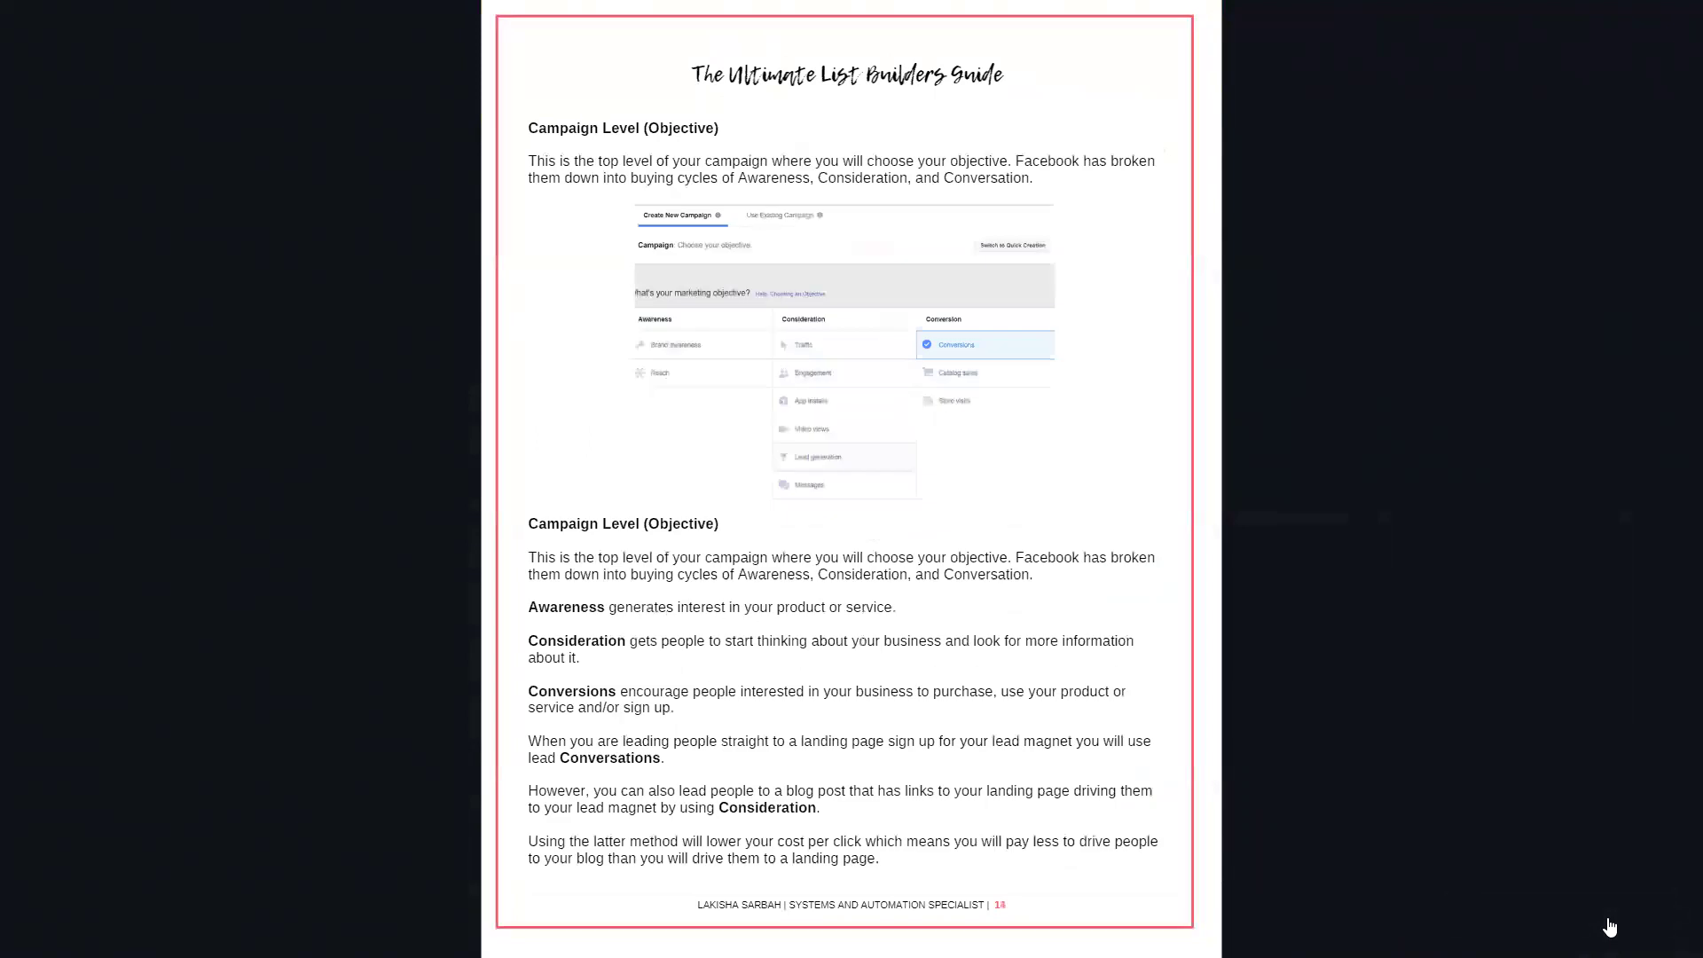
pyautogui.click(1609, 924)
pyautogui.click(1609, 923)
pyautogui.click(1609, 924)
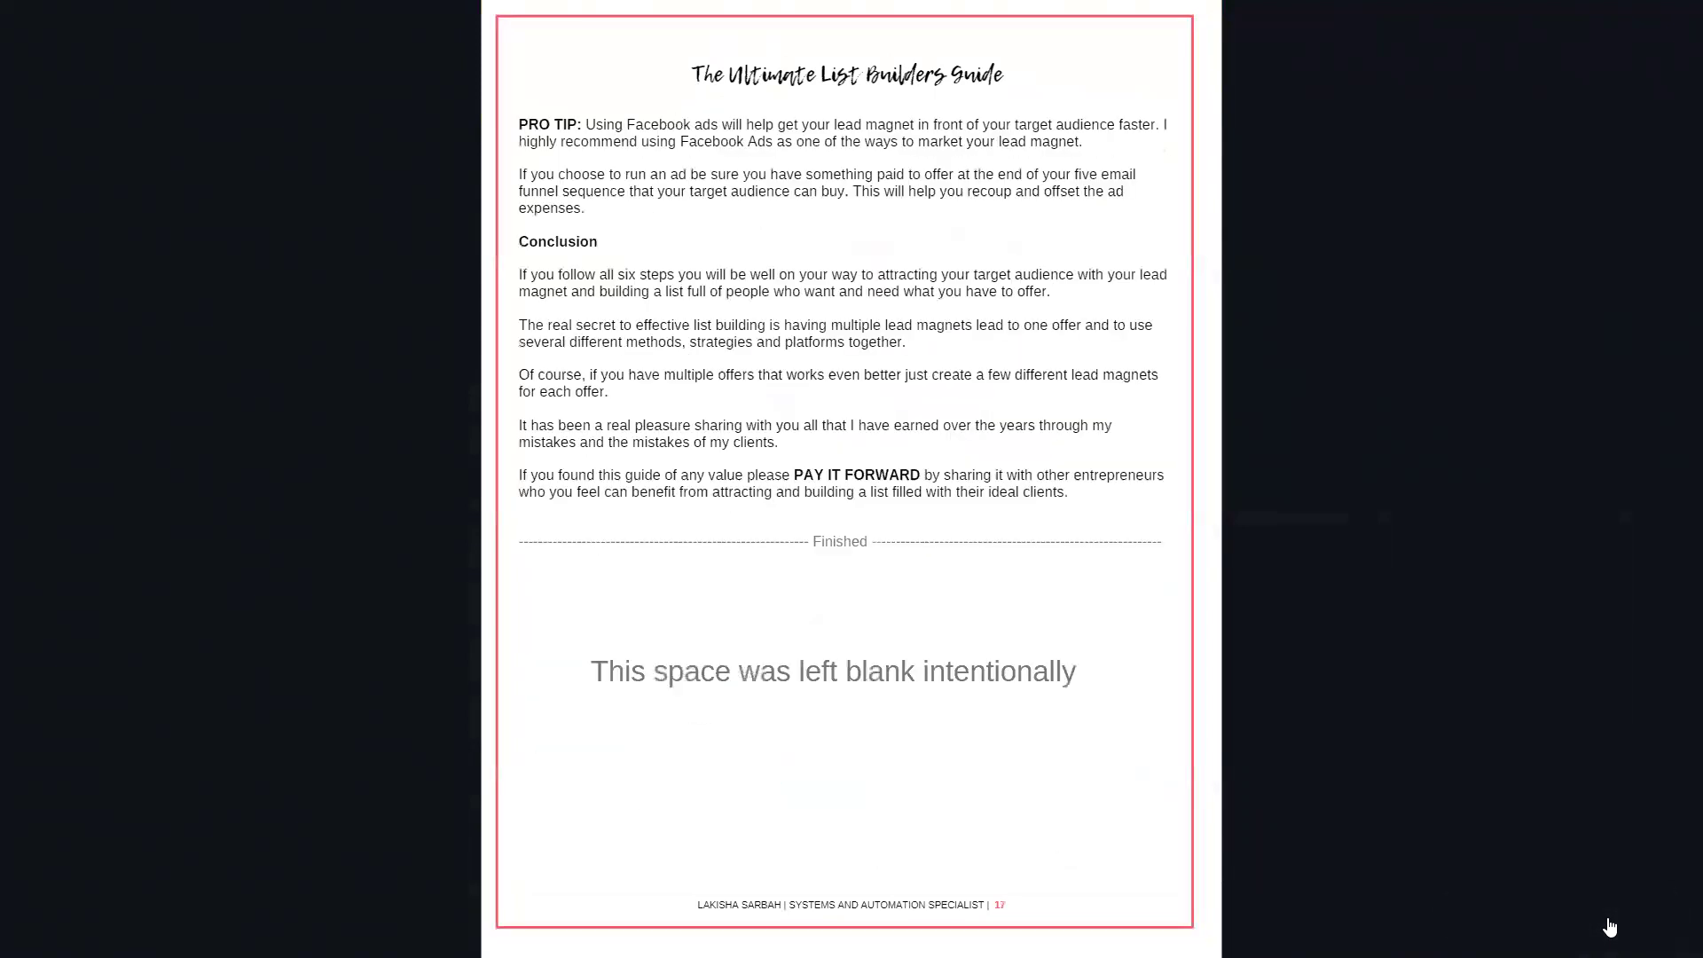
pyautogui.click(1609, 924)
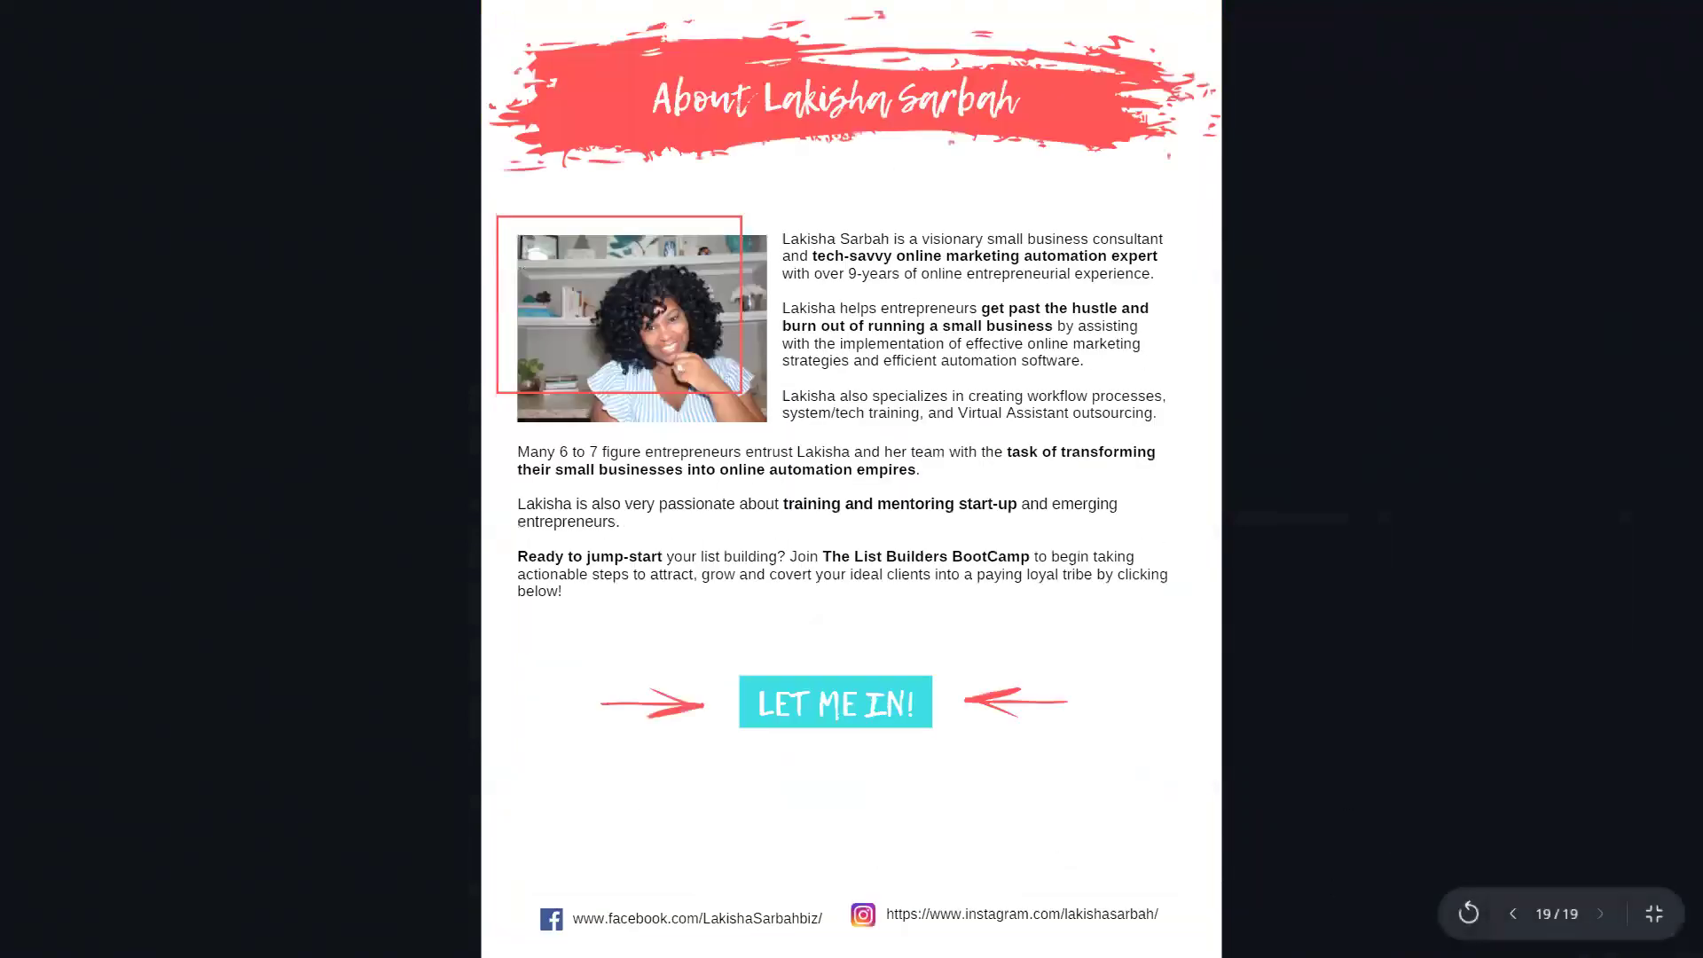
# Step: Examine the guide's conclusion page and closing about page again, and exit the full-screen view
pyautogui.click(1511, 914)
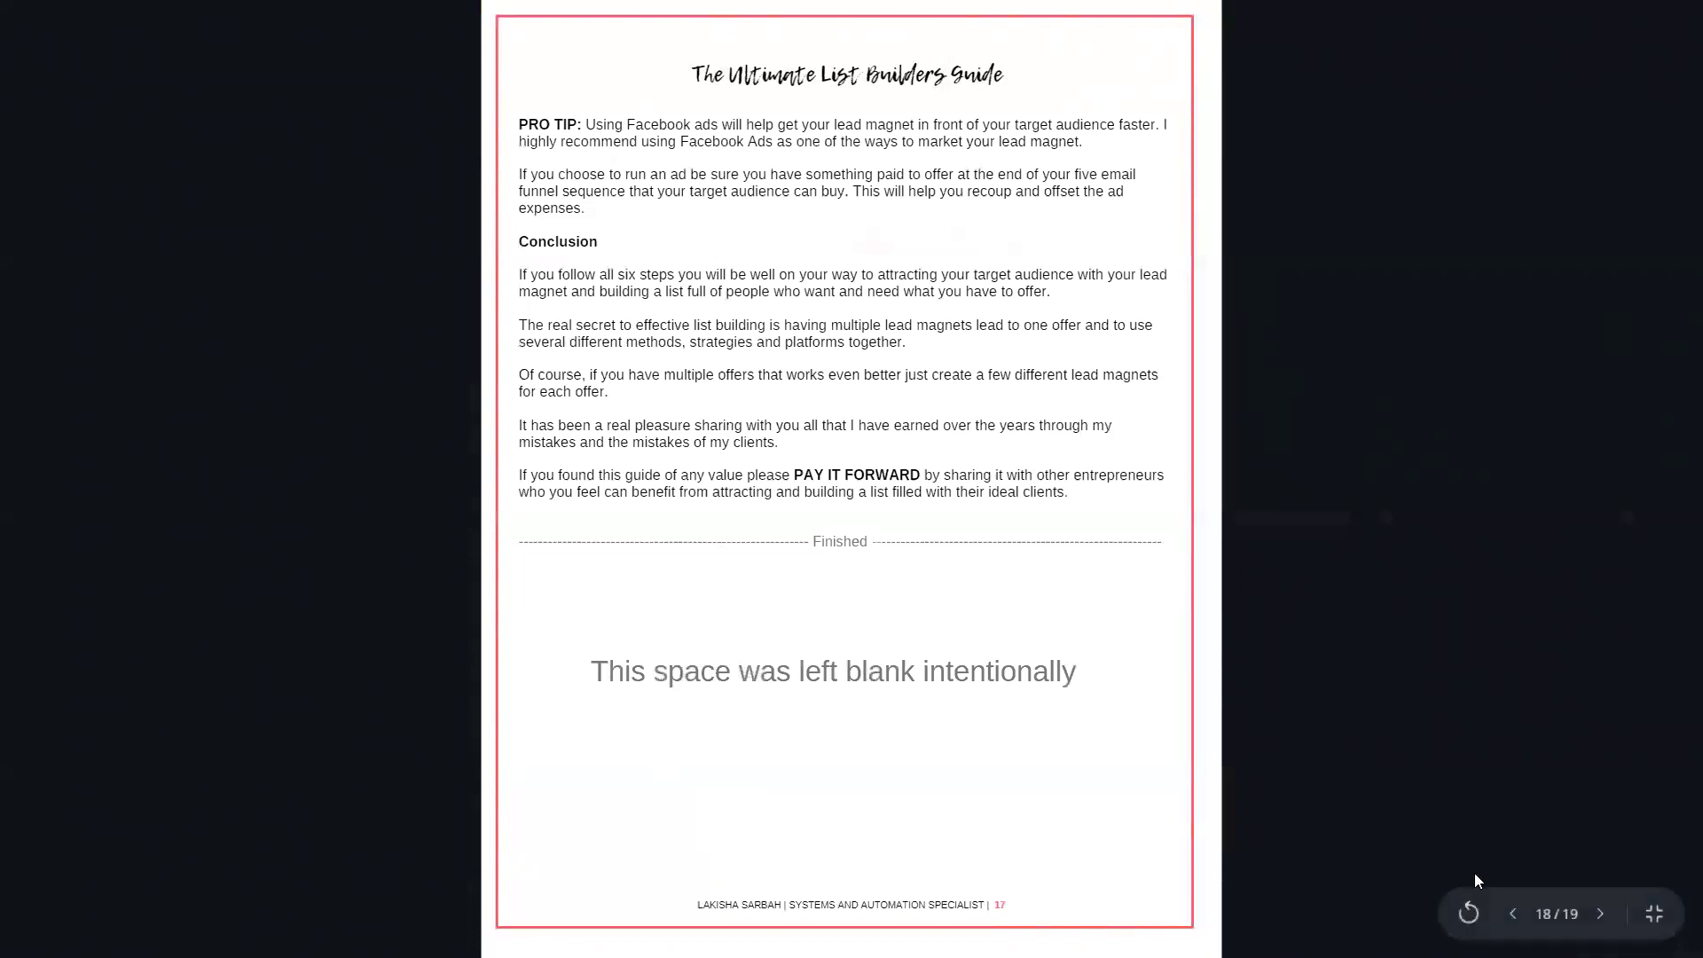
pyautogui.click(1599, 915)
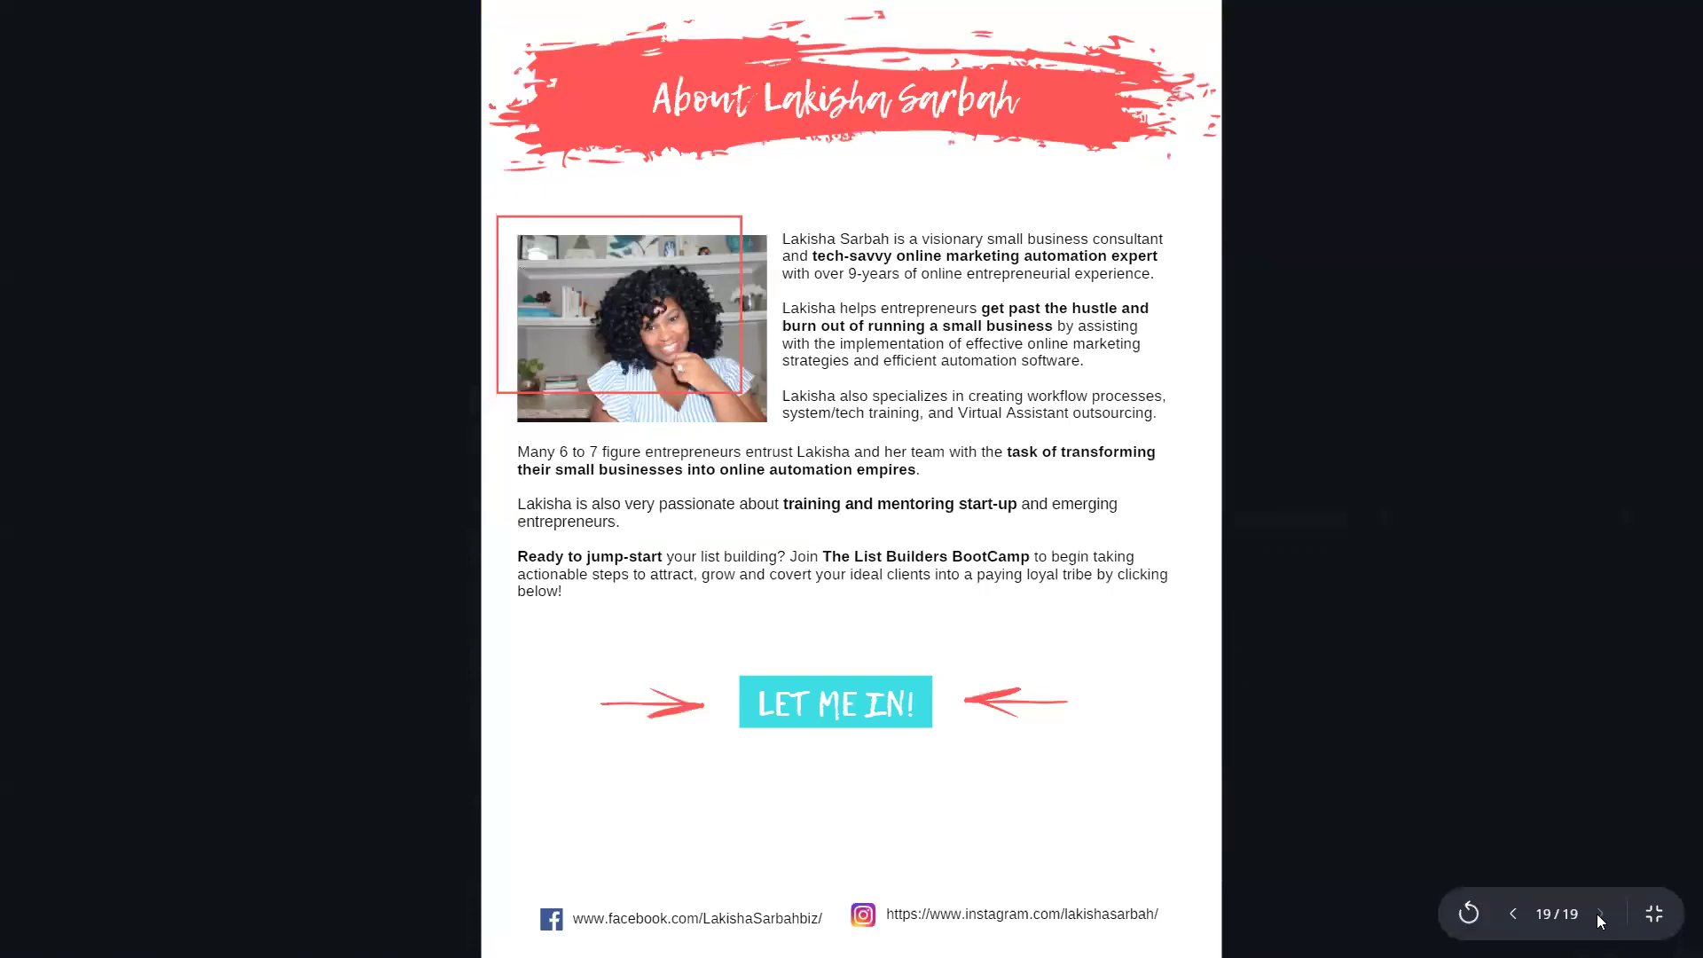
pyautogui.click(1513, 915)
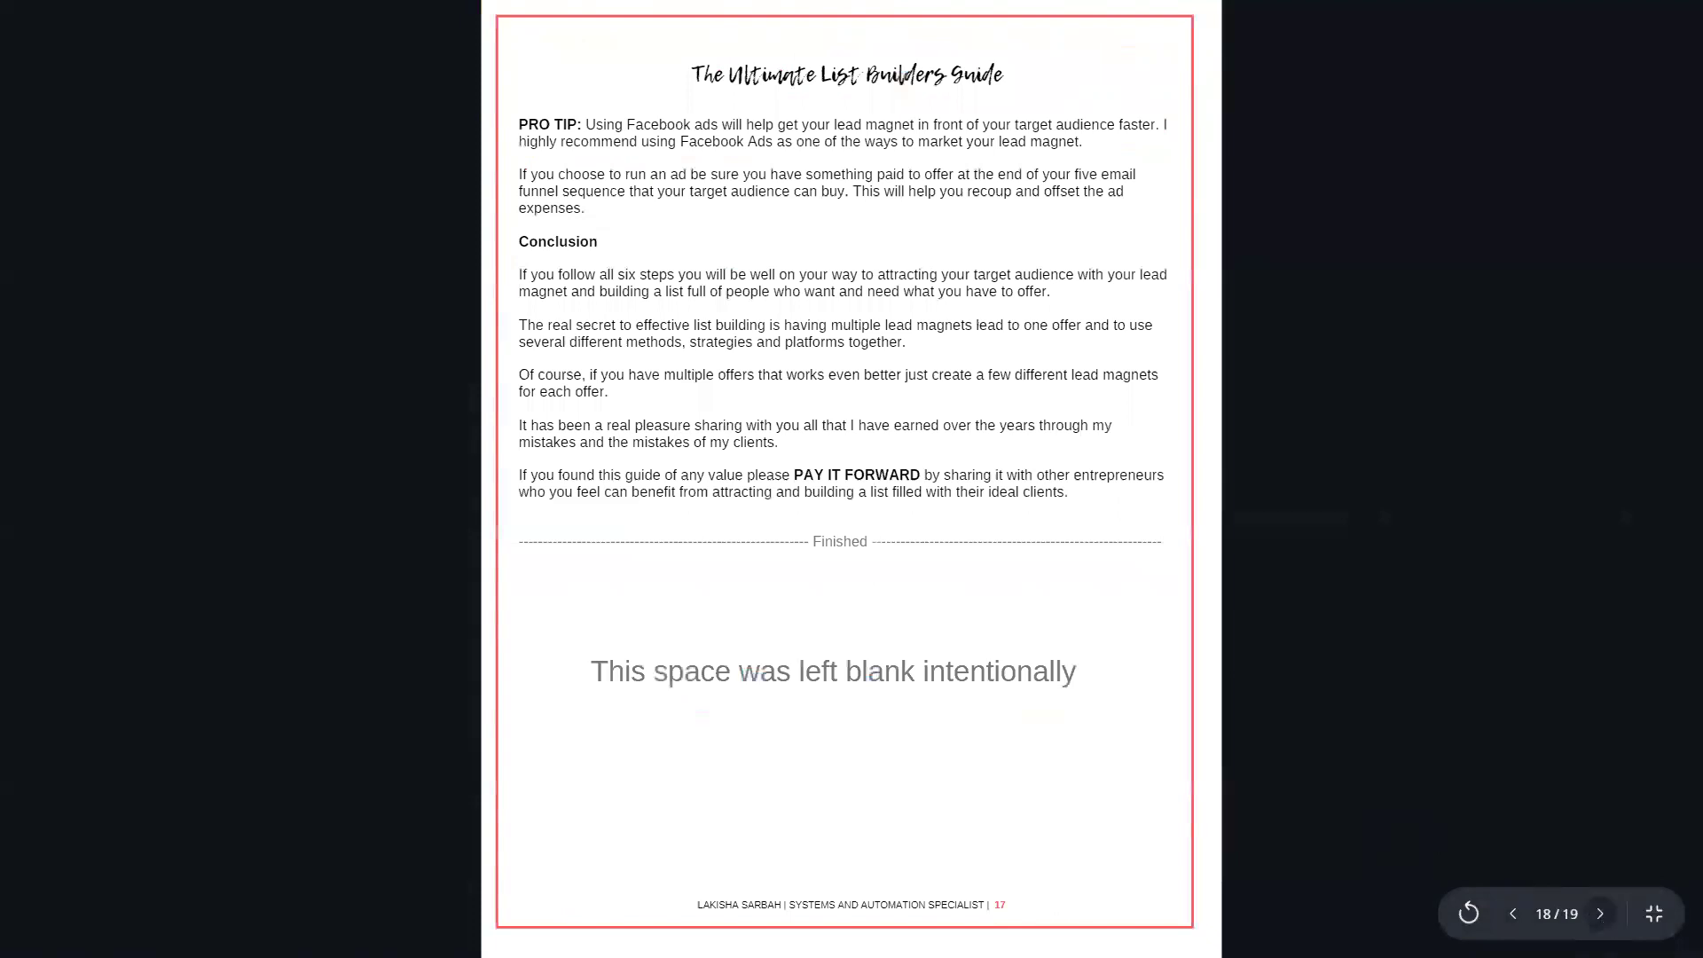
pyautogui.click(1595, 914)
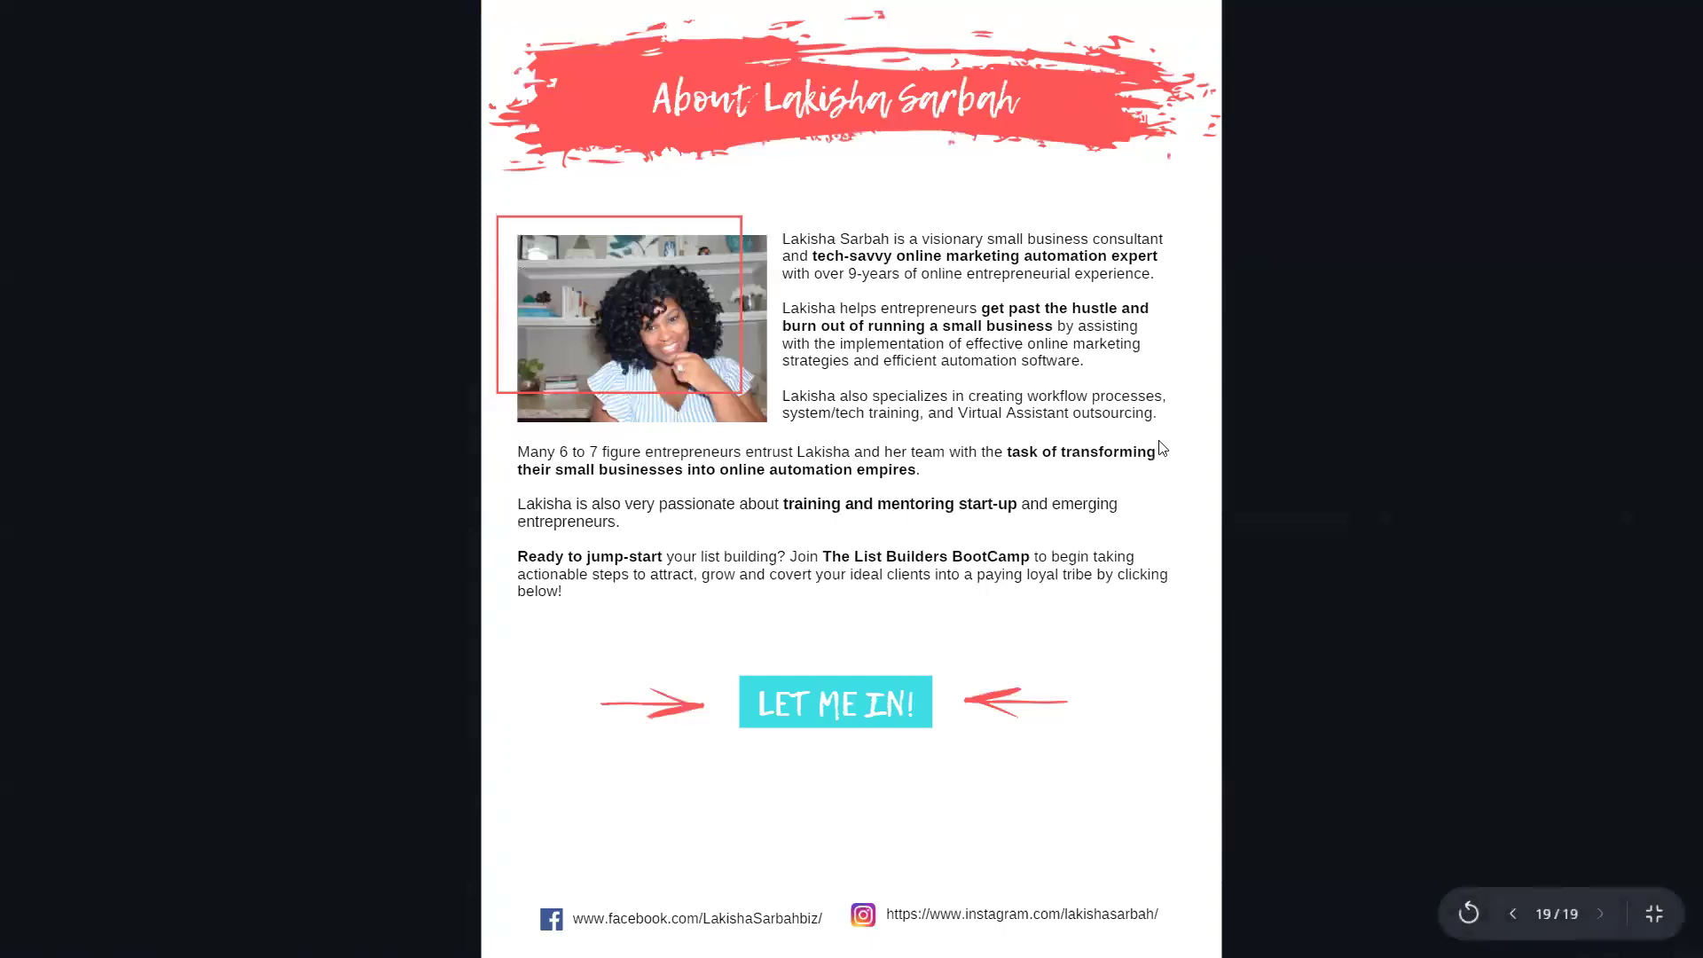
pyautogui.press('Escape')
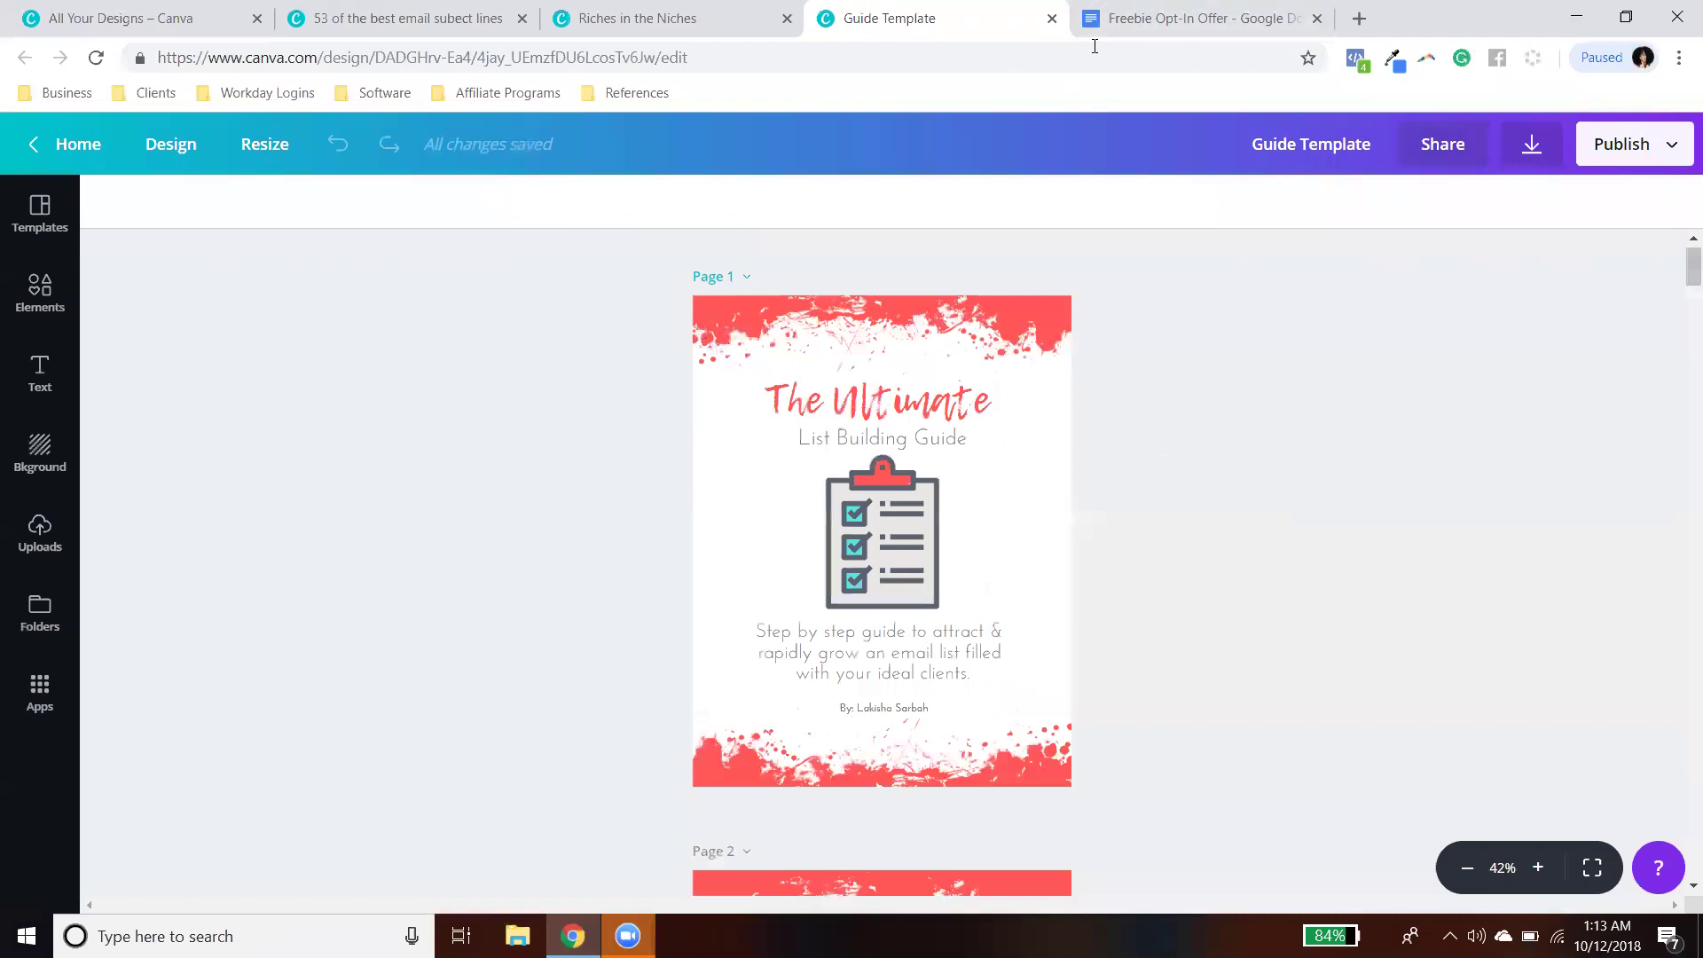
# Step: Close the email subject lines, Riches in the Niches and Guide Template designs, and go to the All Your Designs page
pyautogui.click(521, 19)
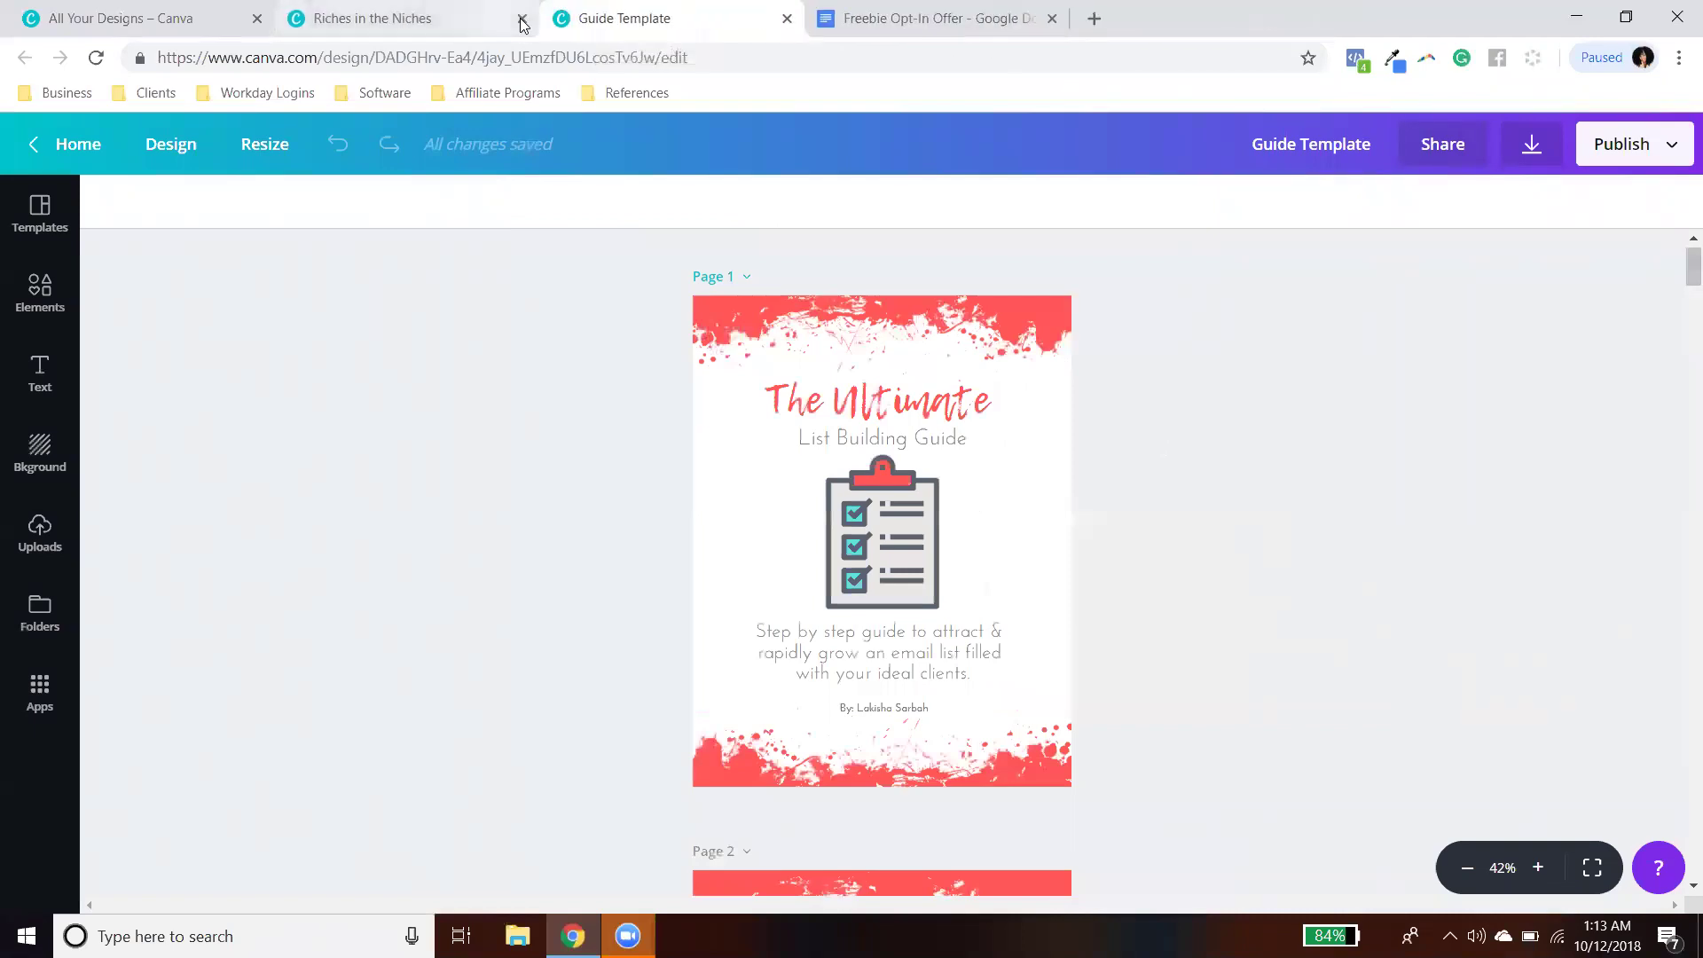
pyautogui.click(521, 18)
pyautogui.click(521, 18)
pyautogui.click(213, 11)
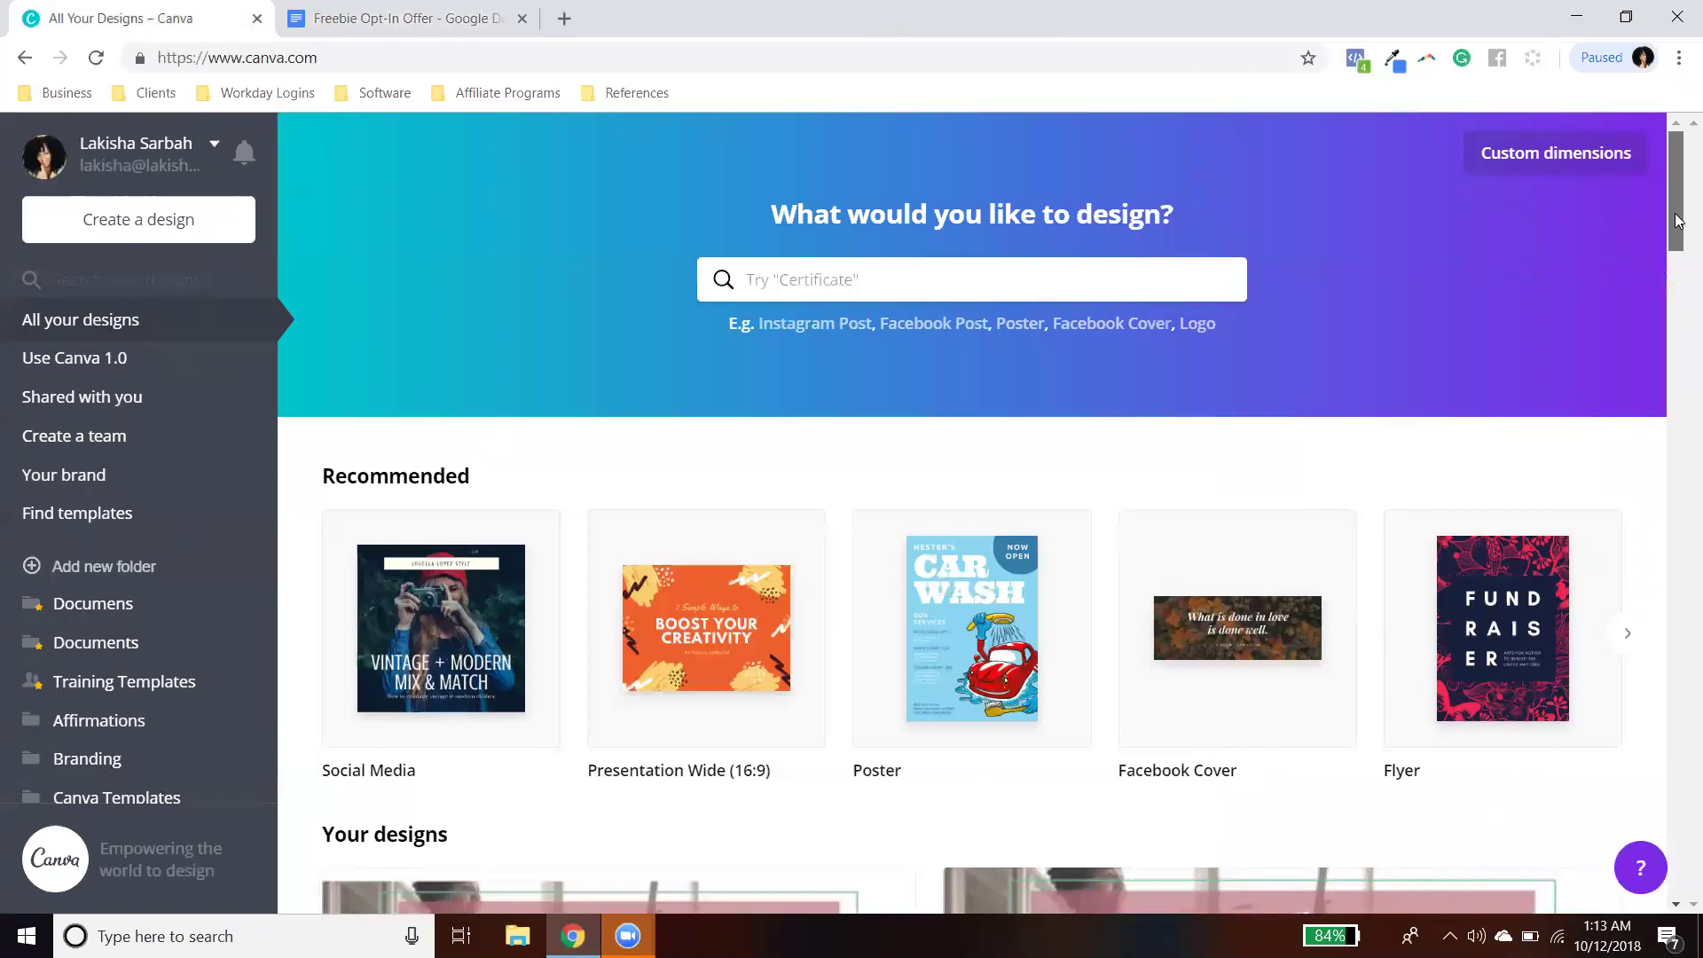
pyautogui.scroll(-3, 1679, 220)
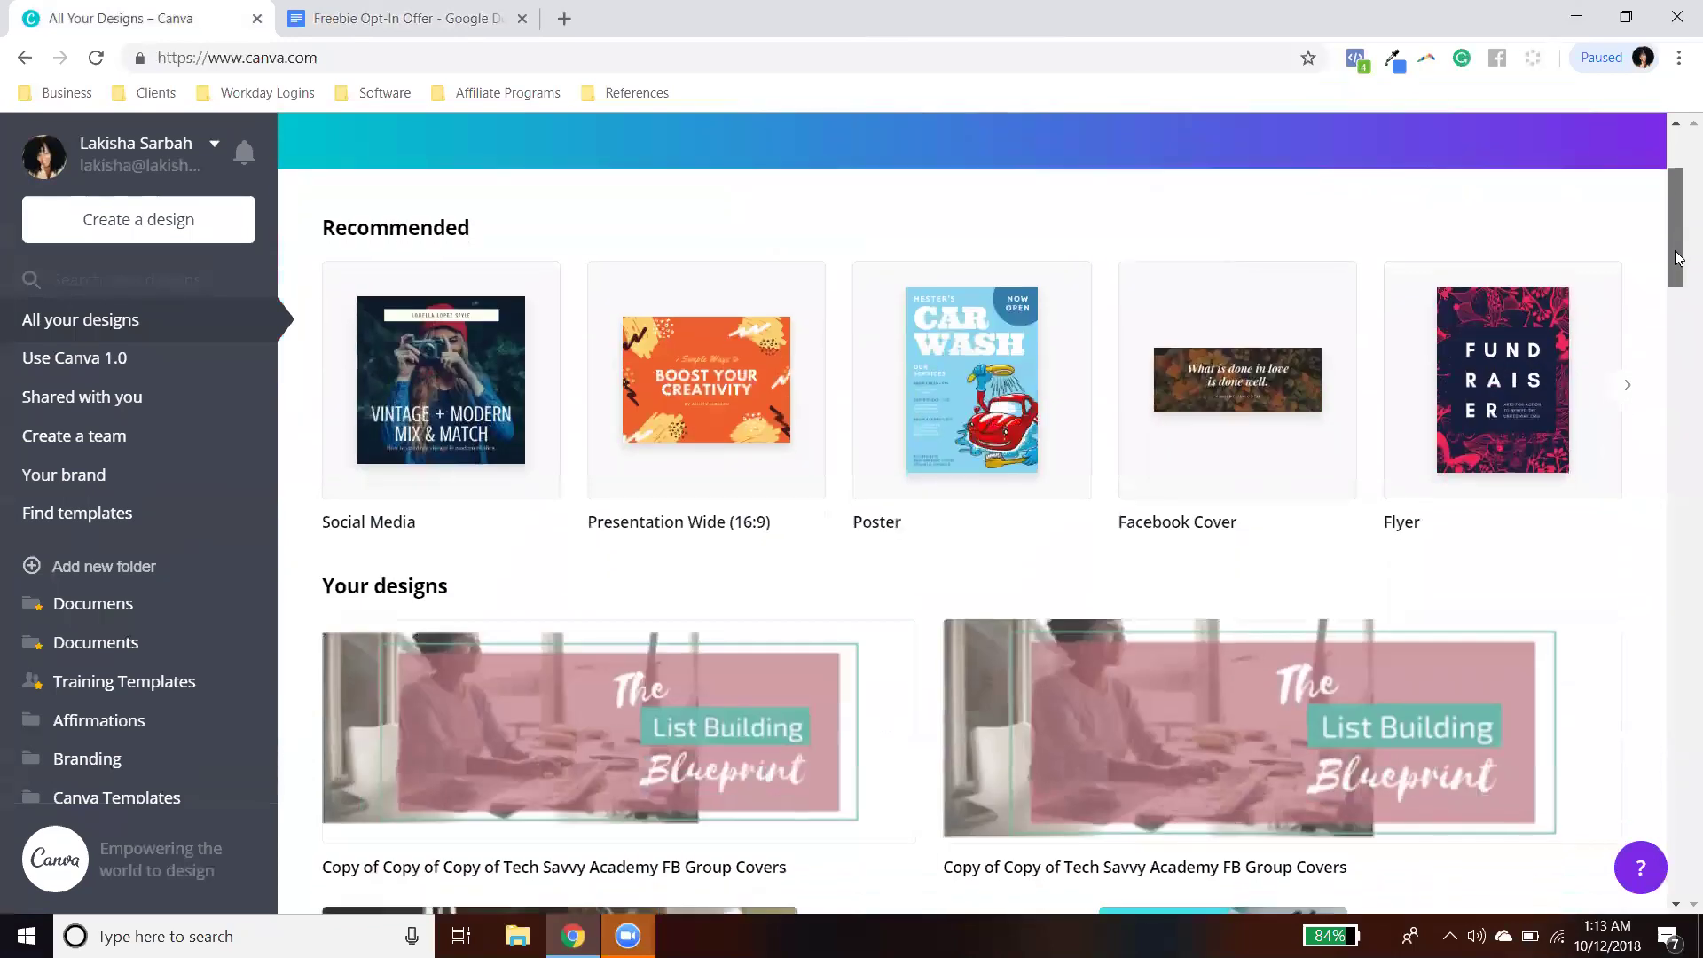
pyautogui.scroll(3, 1679, 207)
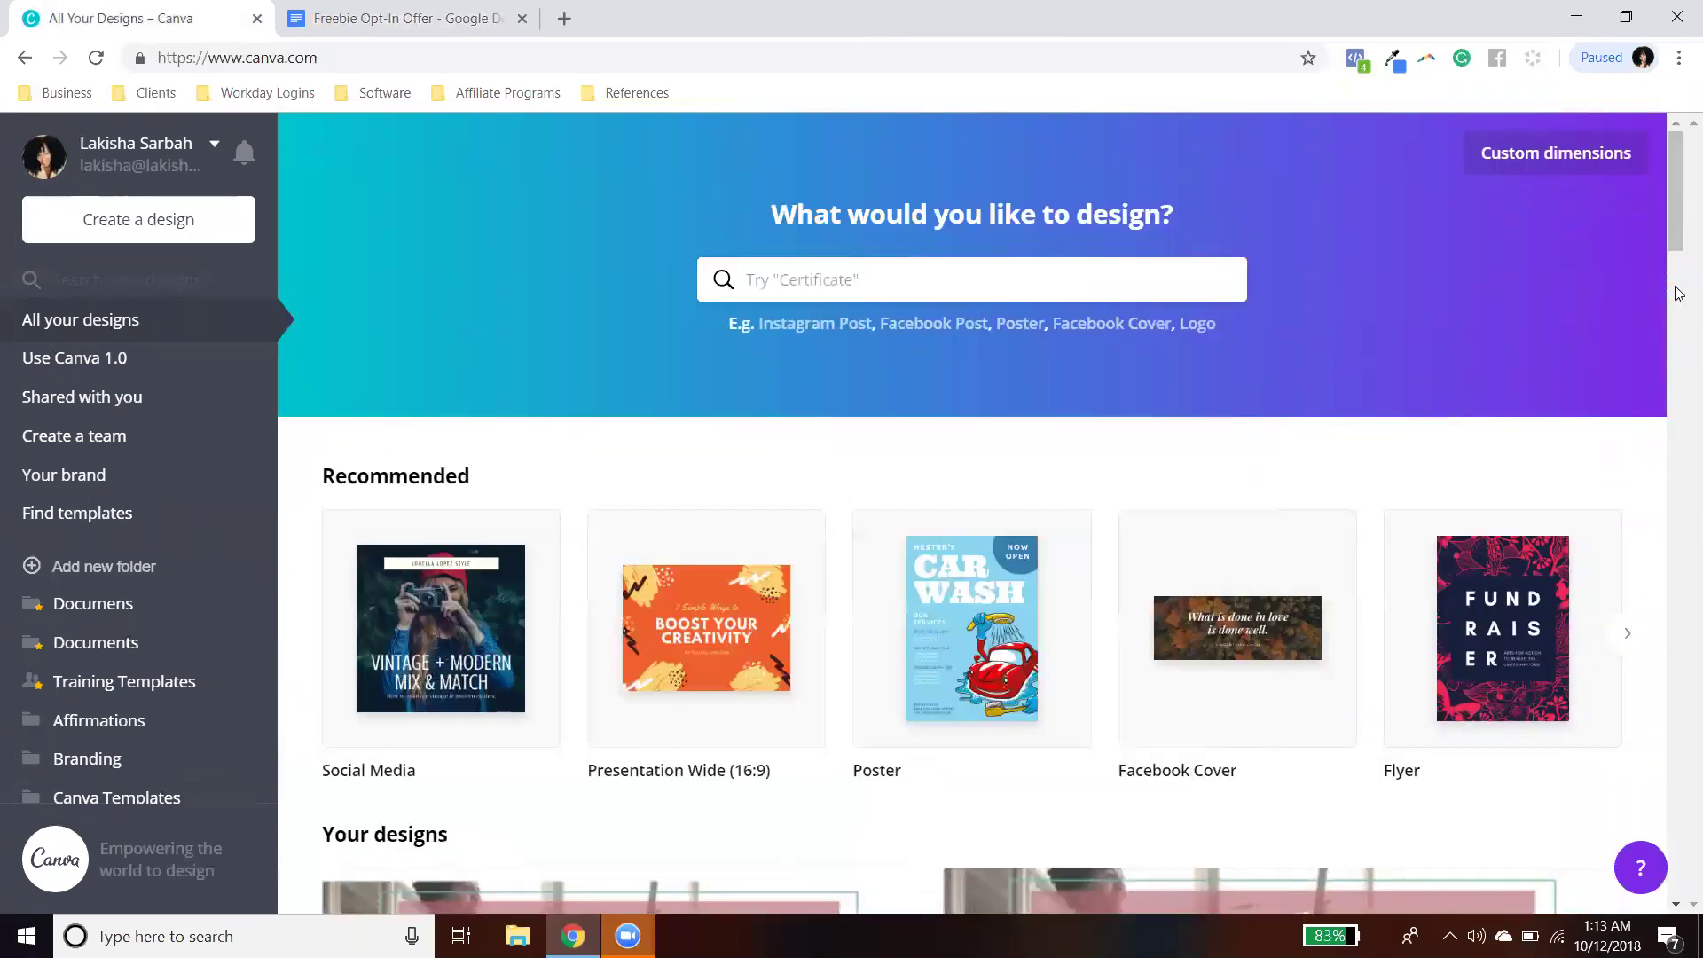
pyautogui.click(763, 276)
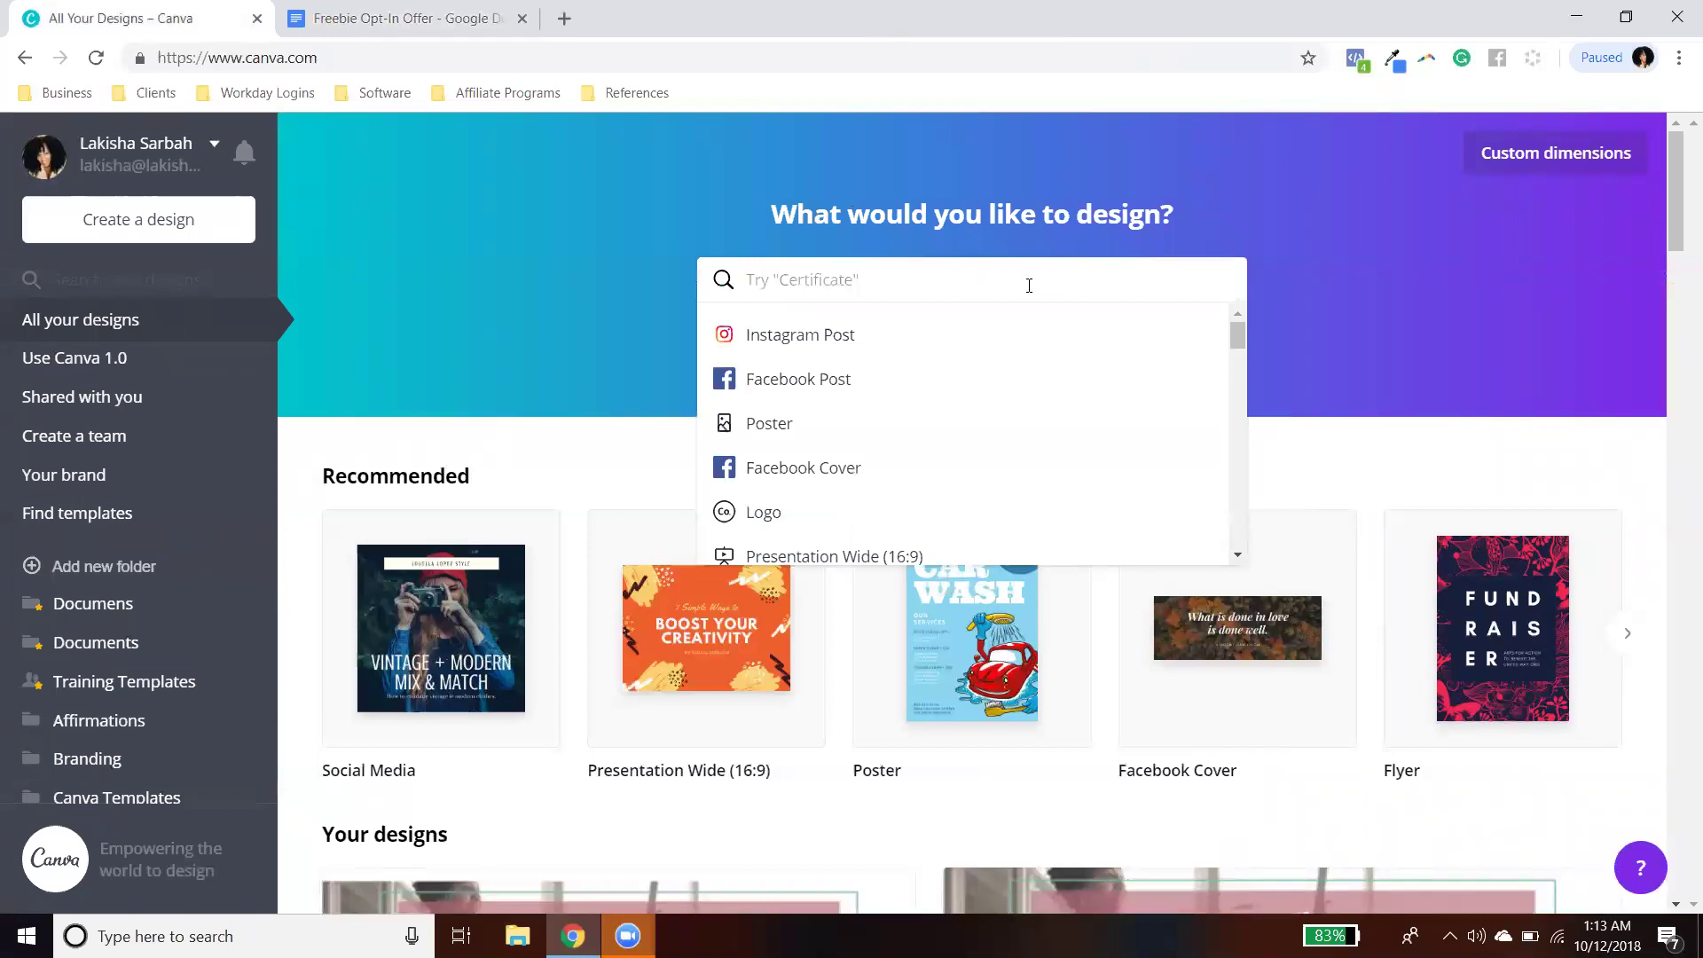
pyautogui.scroll(-1, 1240, 322)
pyautogui.scroll(1, 1240, 323)
pyautogui.click(1251, 359)
# Step: Search the design types for "Do" and create a blank US Letter Document
pyautogui.click(1105, 285)
pyautogui.write('Di')
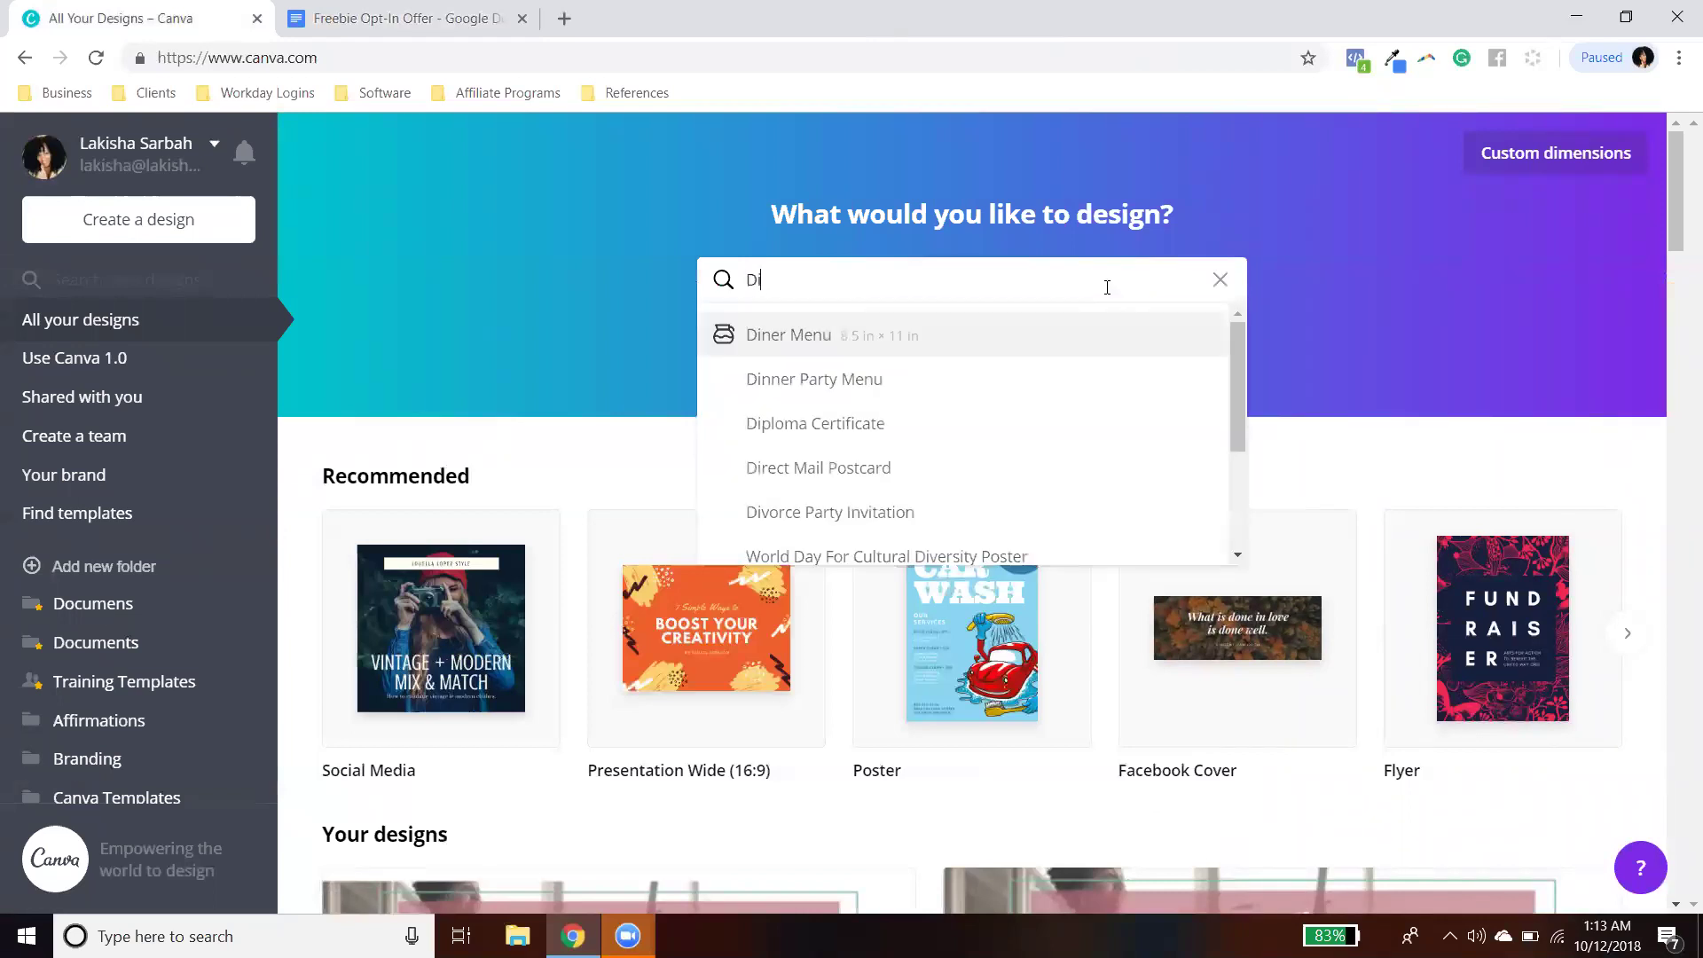
pyautogui.press('BackSpace')
pyautogui.write('o')
pyautogui.press('BackSpace')
pyautogui.write('o')
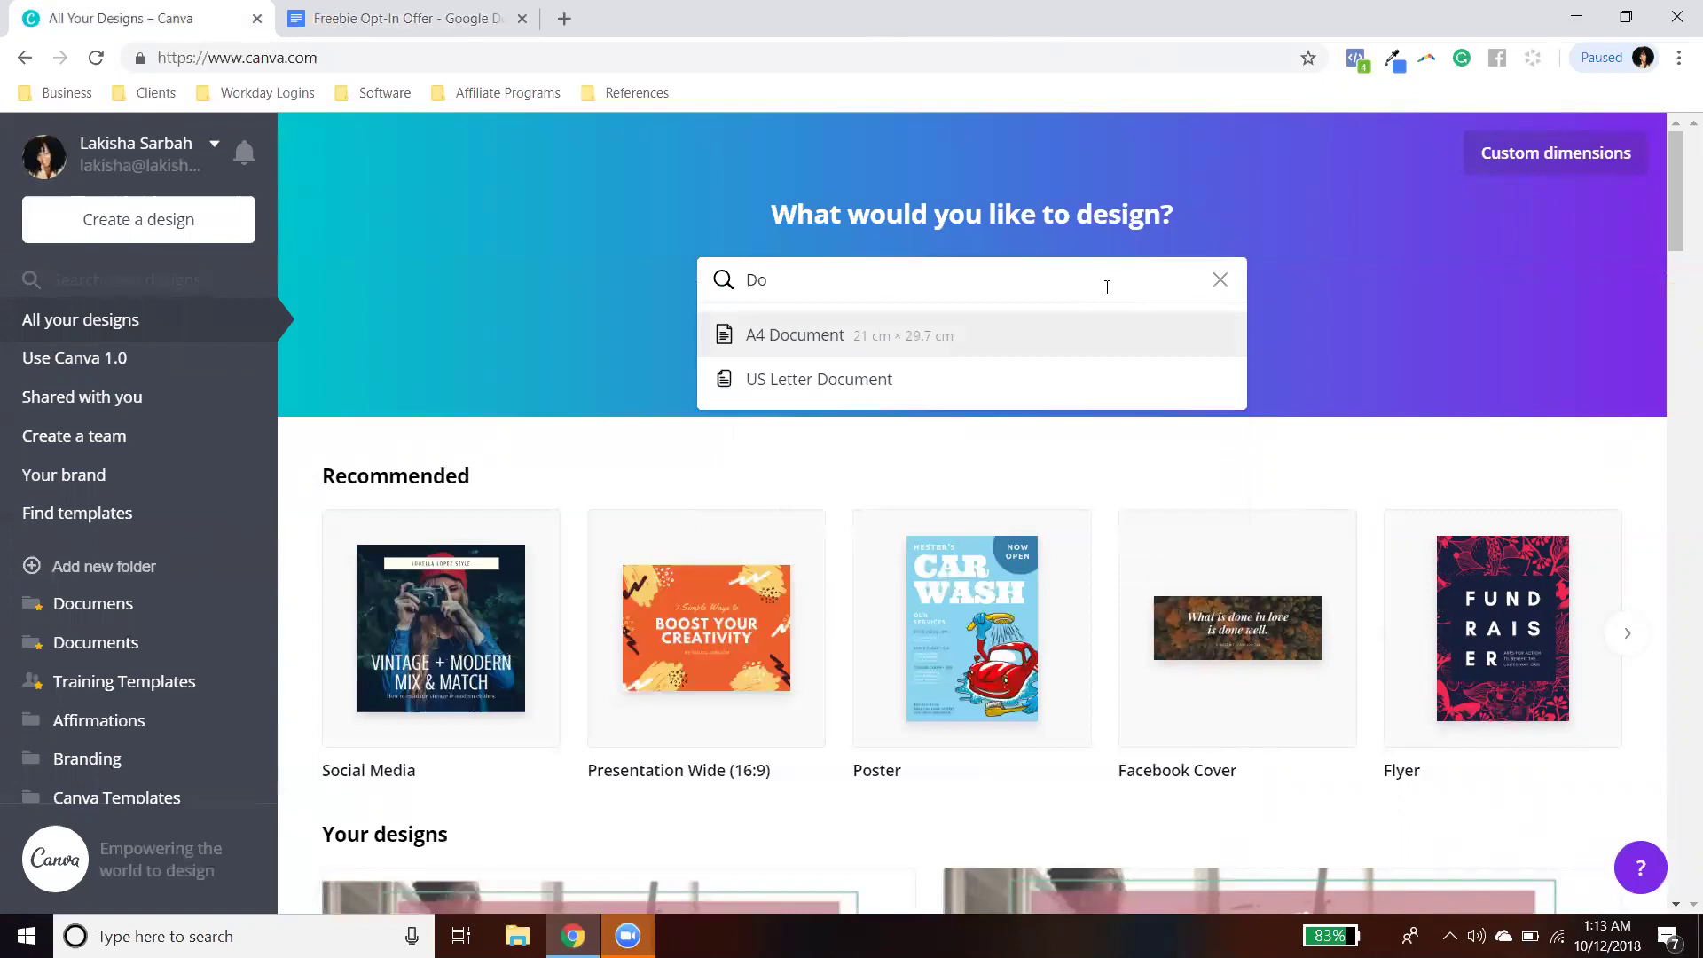
pyautogui.click(874, 382)
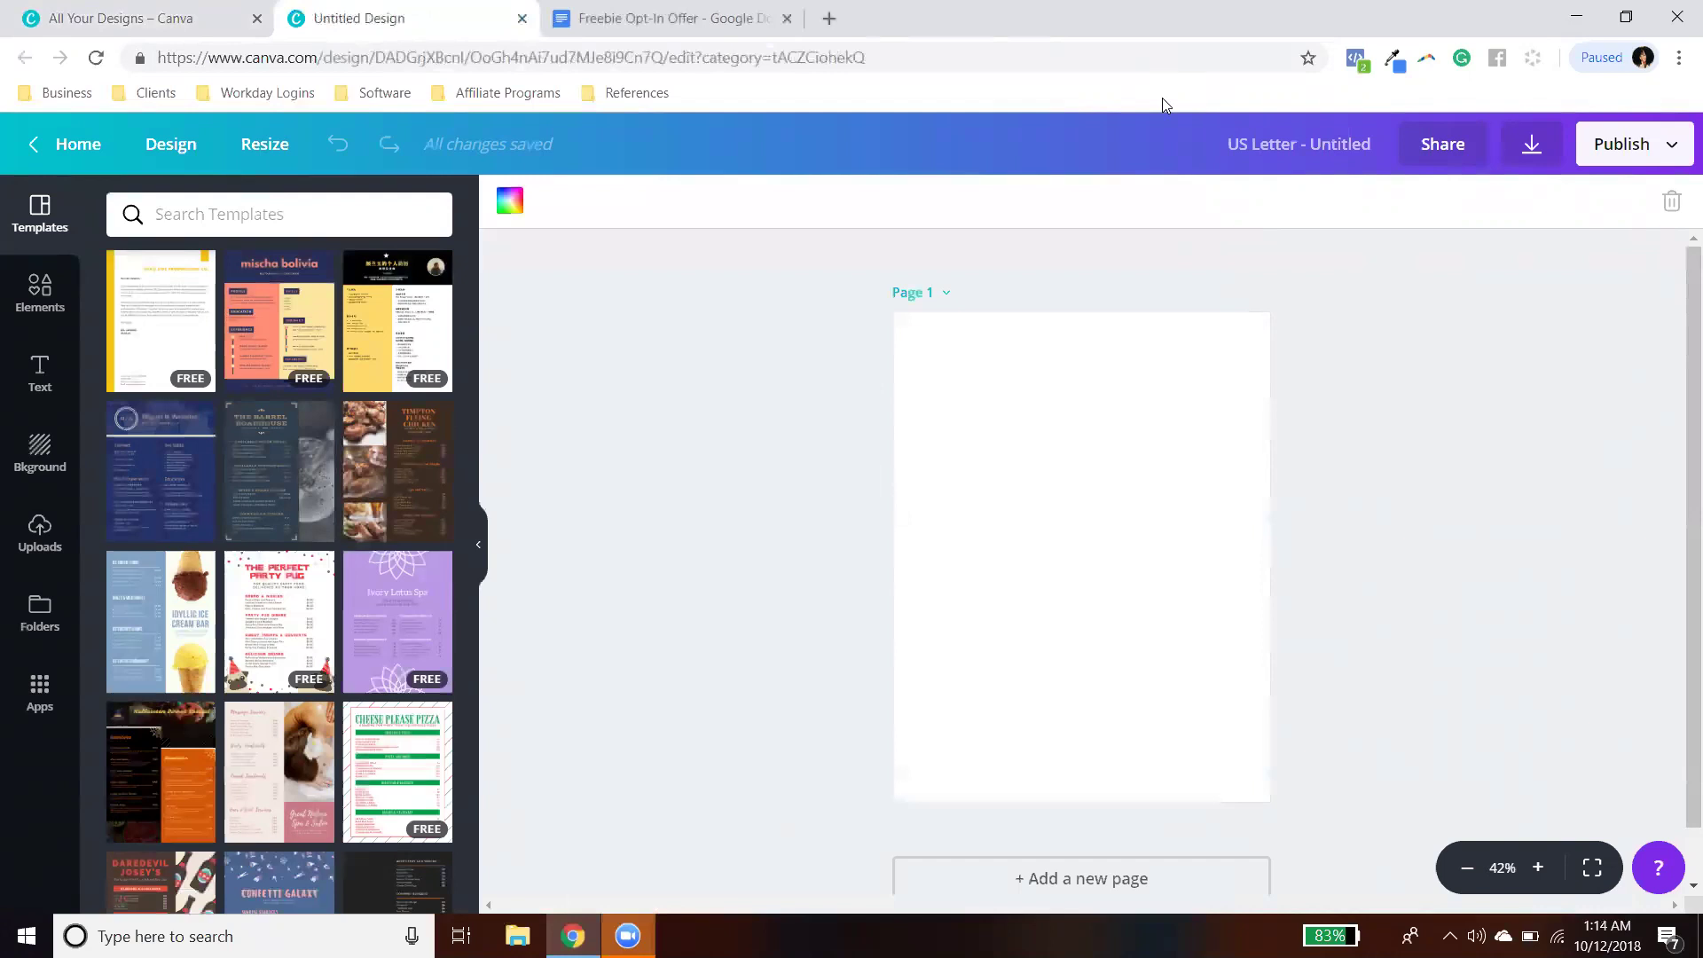
# Step: Switch to the Freebie Opt-In Offer document in Google Docs and skim its text through to Step Five - Rinse and Repeat
pyautogui.hotkey('ctrl', 'Tab')
pyautogui.scroll(8, 972, 503)
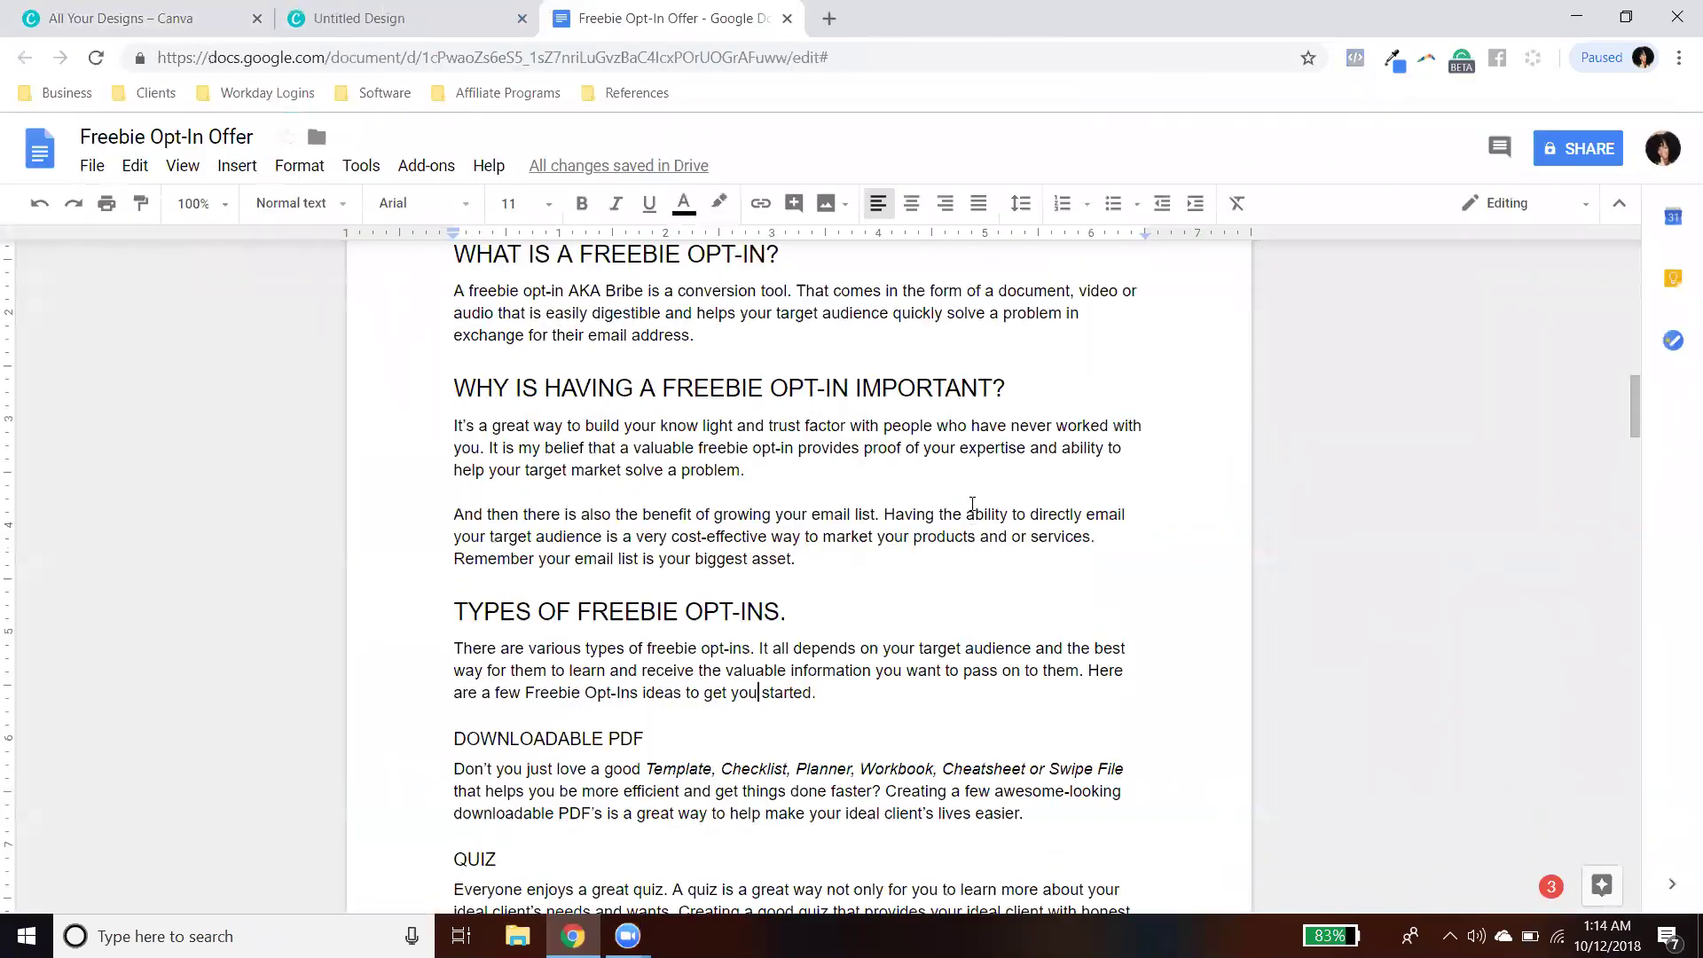
pyautogui.scroll(4, 972, 504)
pyautogui.scroll(-12, 972, 504)
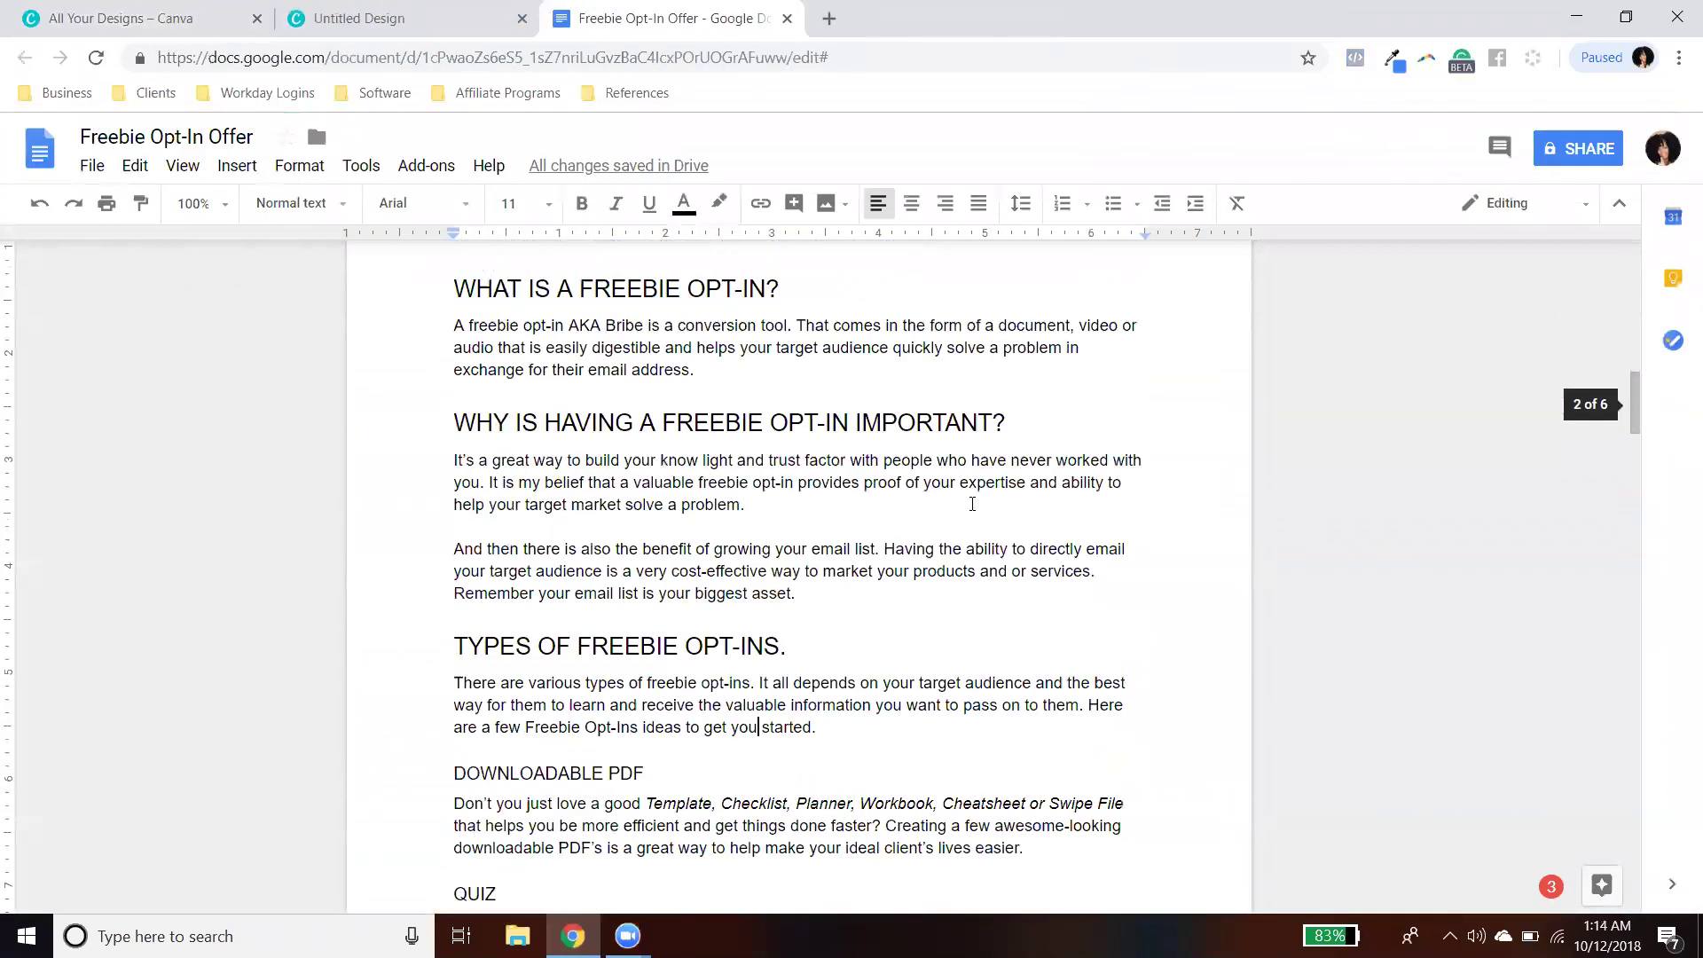
pyautogui.scroll(1, 972, 504)
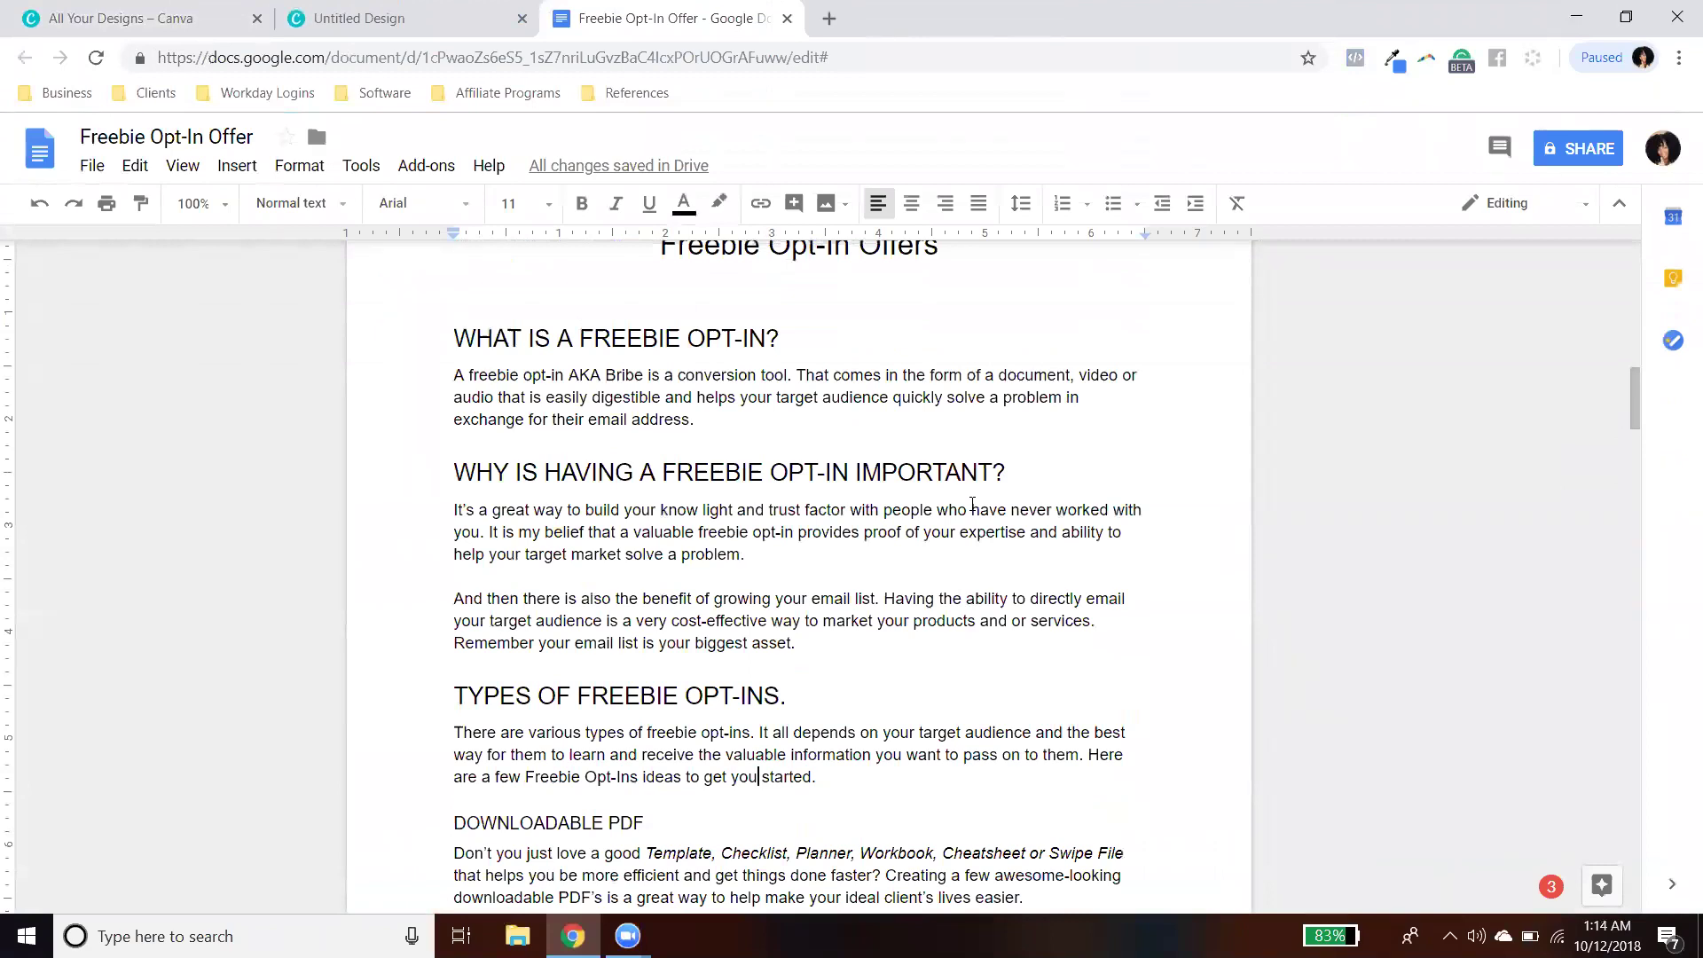
pyautogui.scroll(-10, 958, 531)
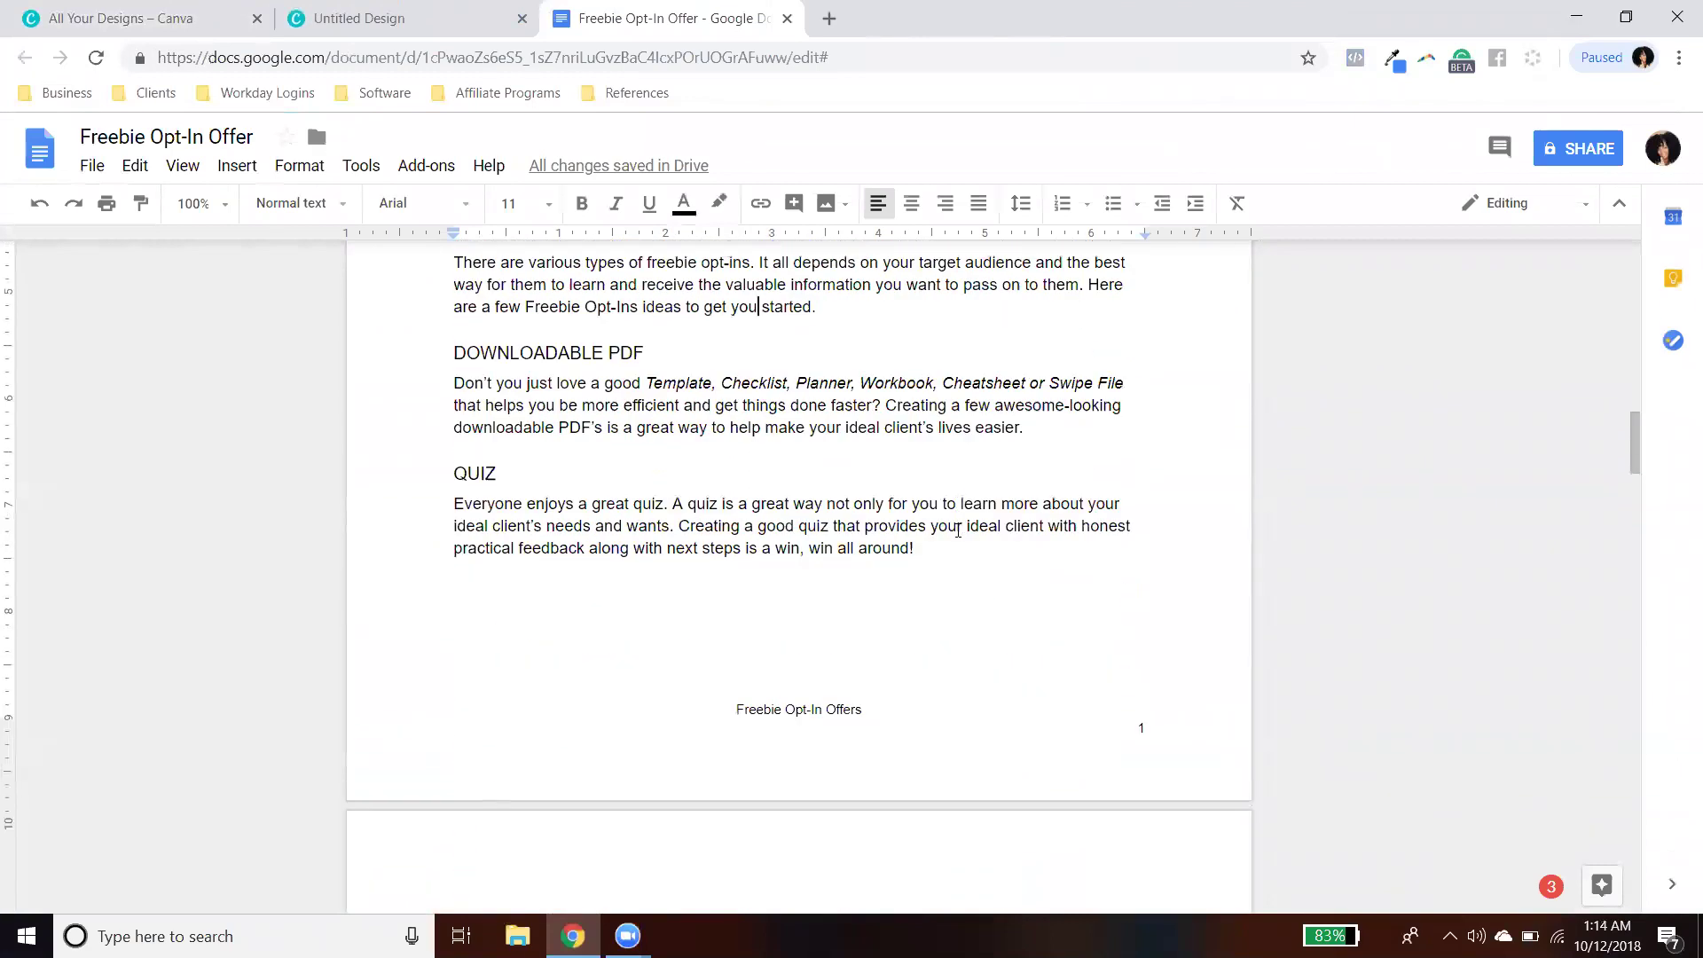
pyautogui.scroll(-14, 957, 530)
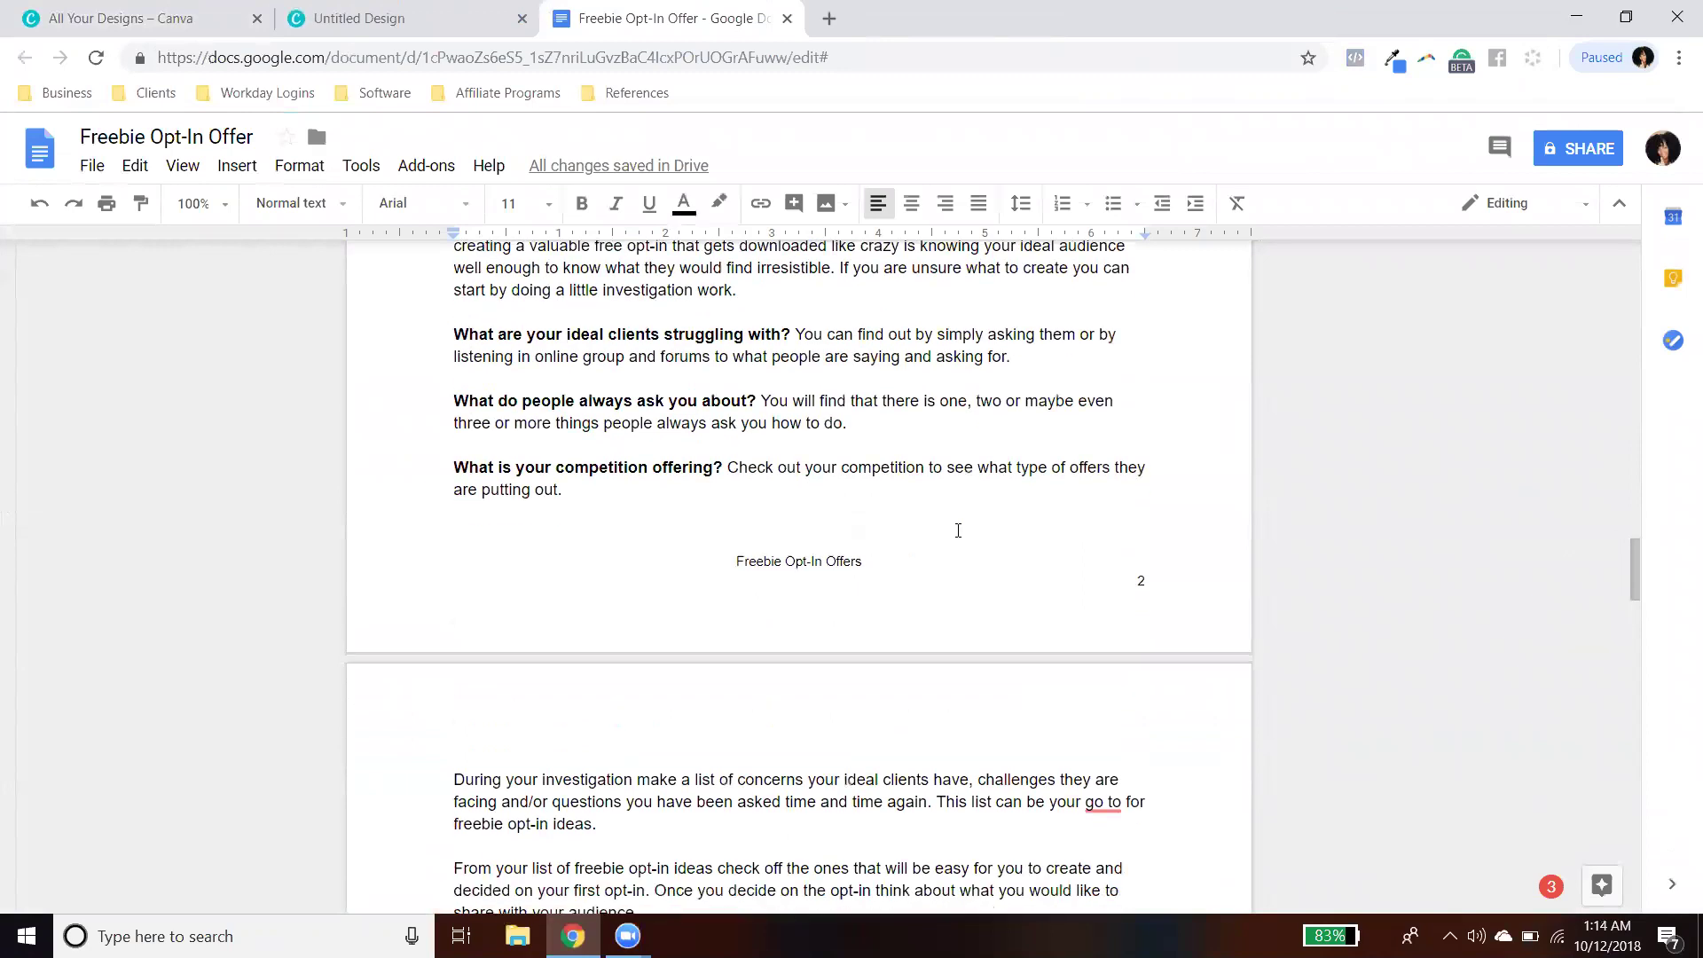
pyautogui.scroll(-18, 958, 531)
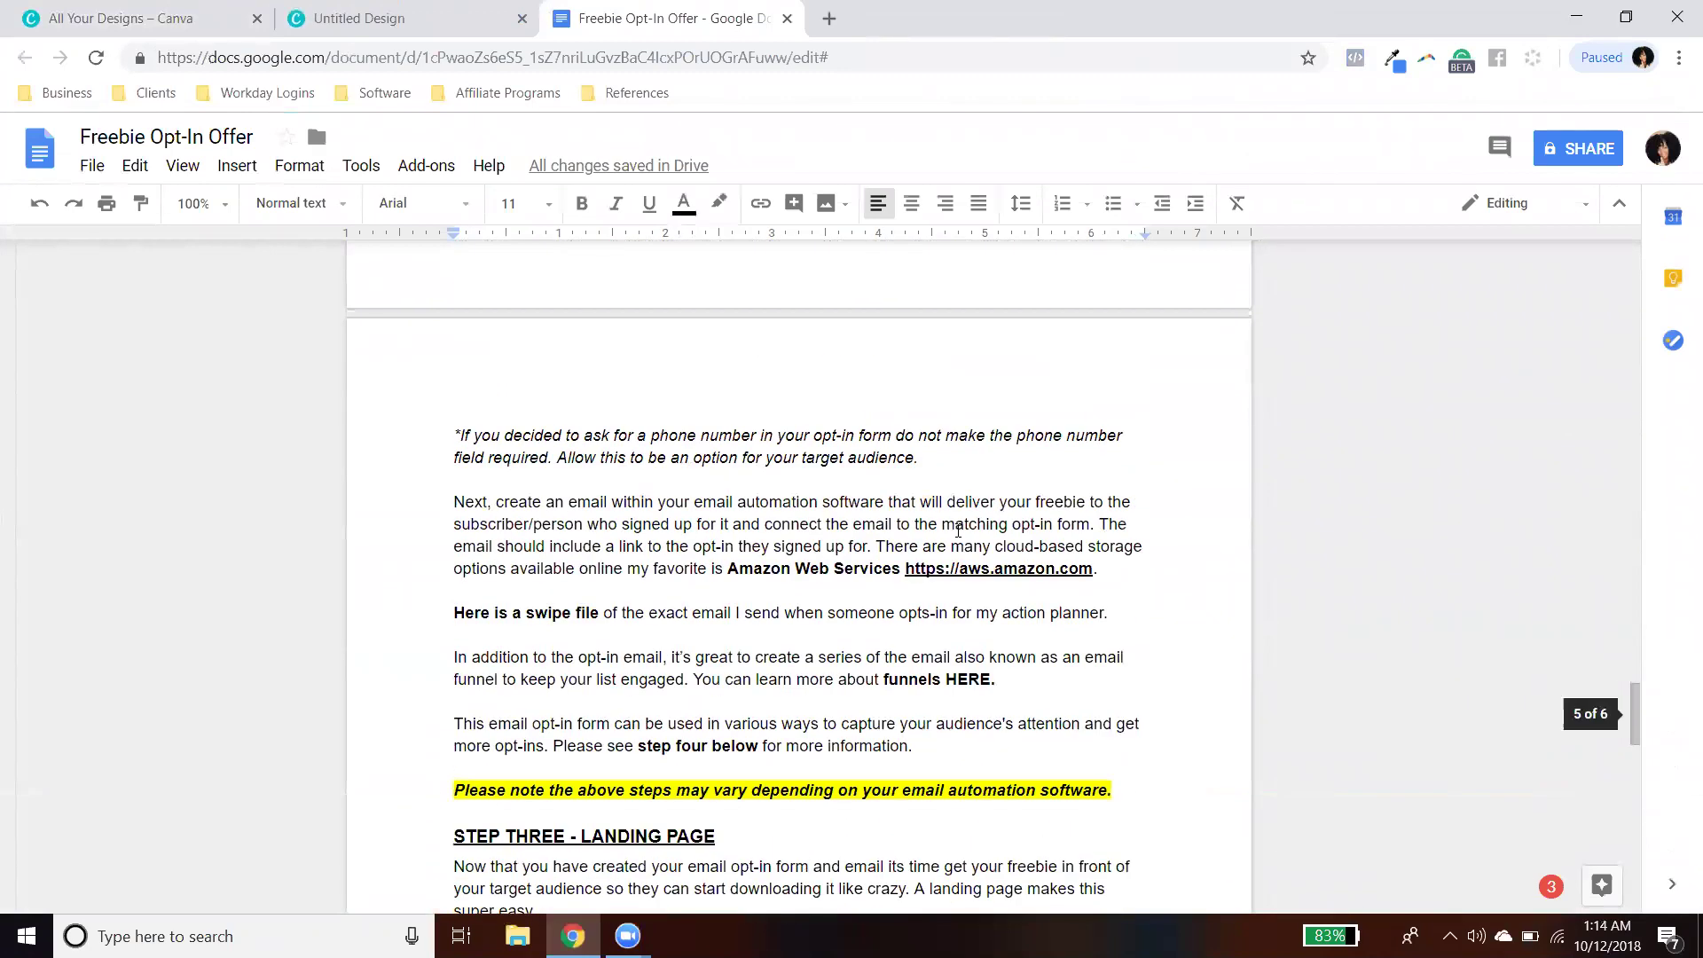
pyautogui.scroll(-11, 958, 530)
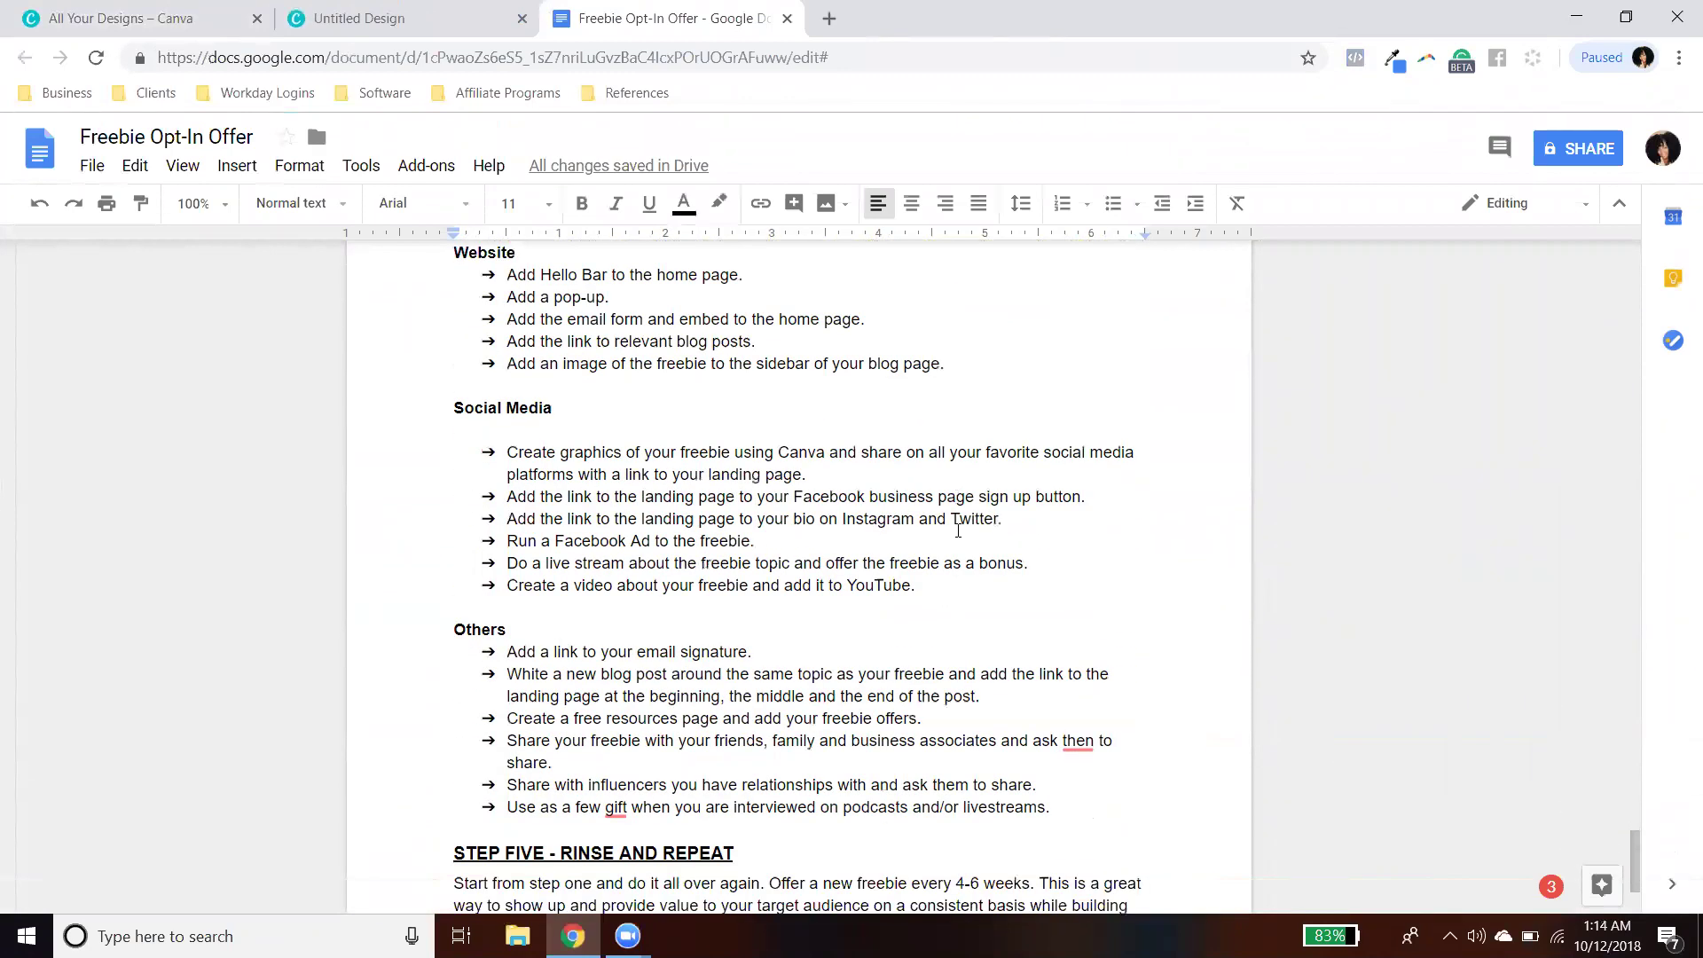
# Step: Review the draft's freebie opt-in types and Step One - Inspiration/Creation again, and return to the blank US Letter design in Canva
pyautogui.scroll(7, 958, 530)
pyautogui.scroll(20, 958, 530)
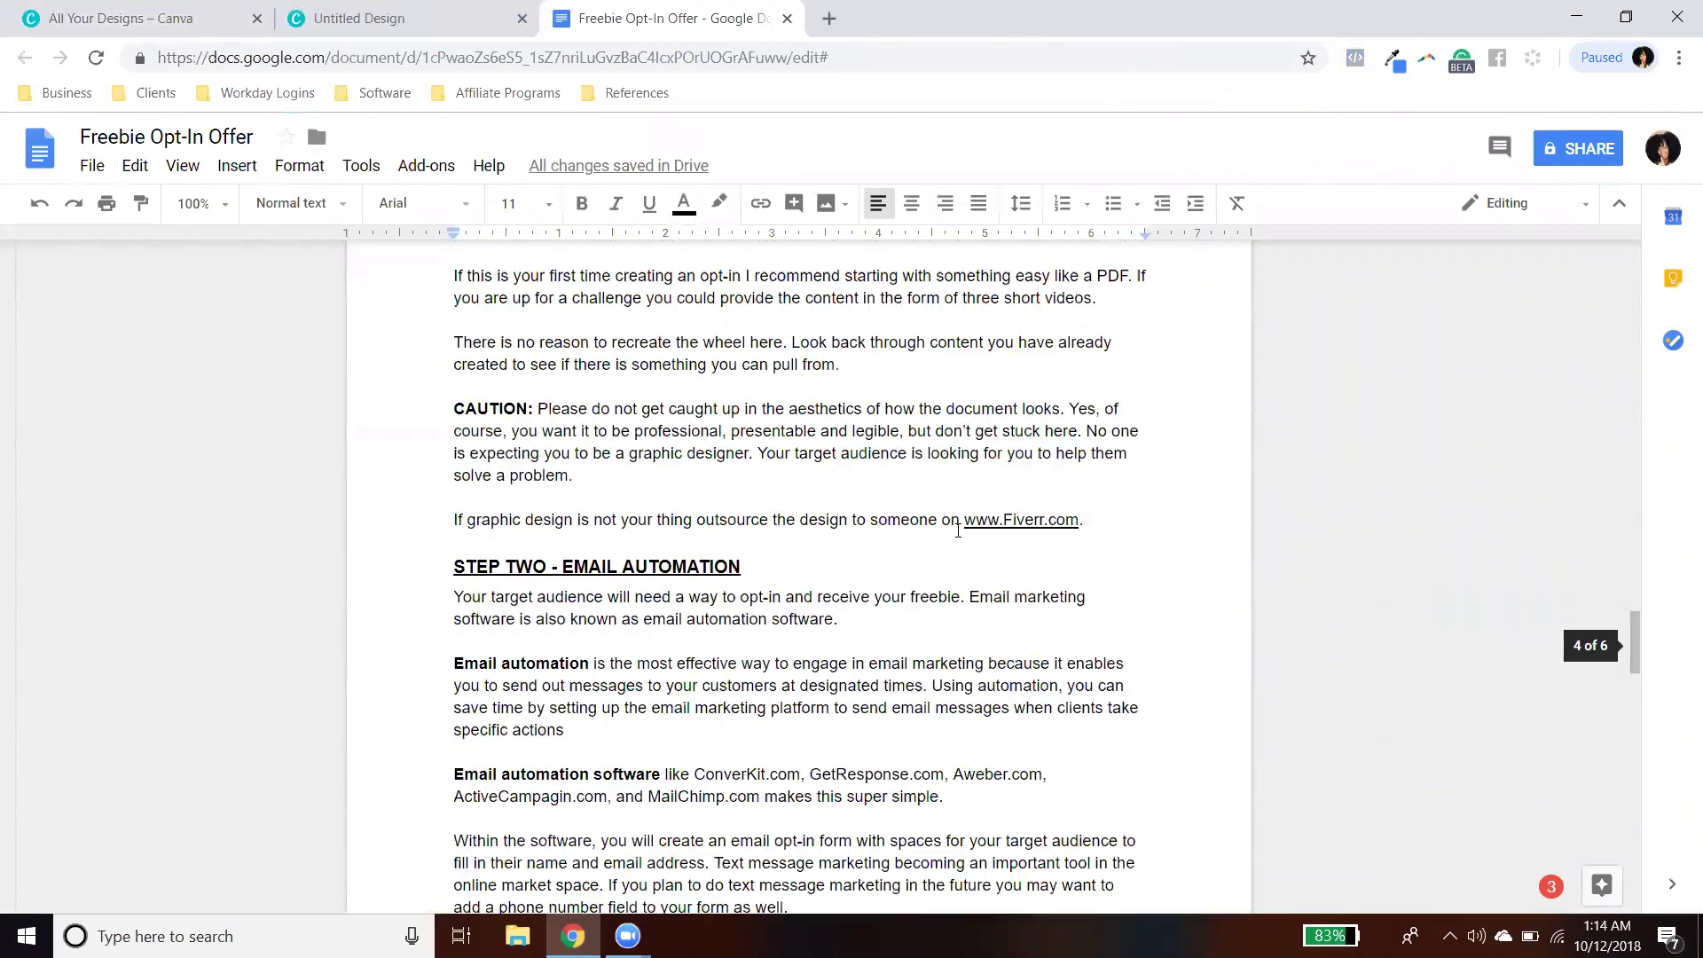
pyautogui.scroll(8, 958, 530)
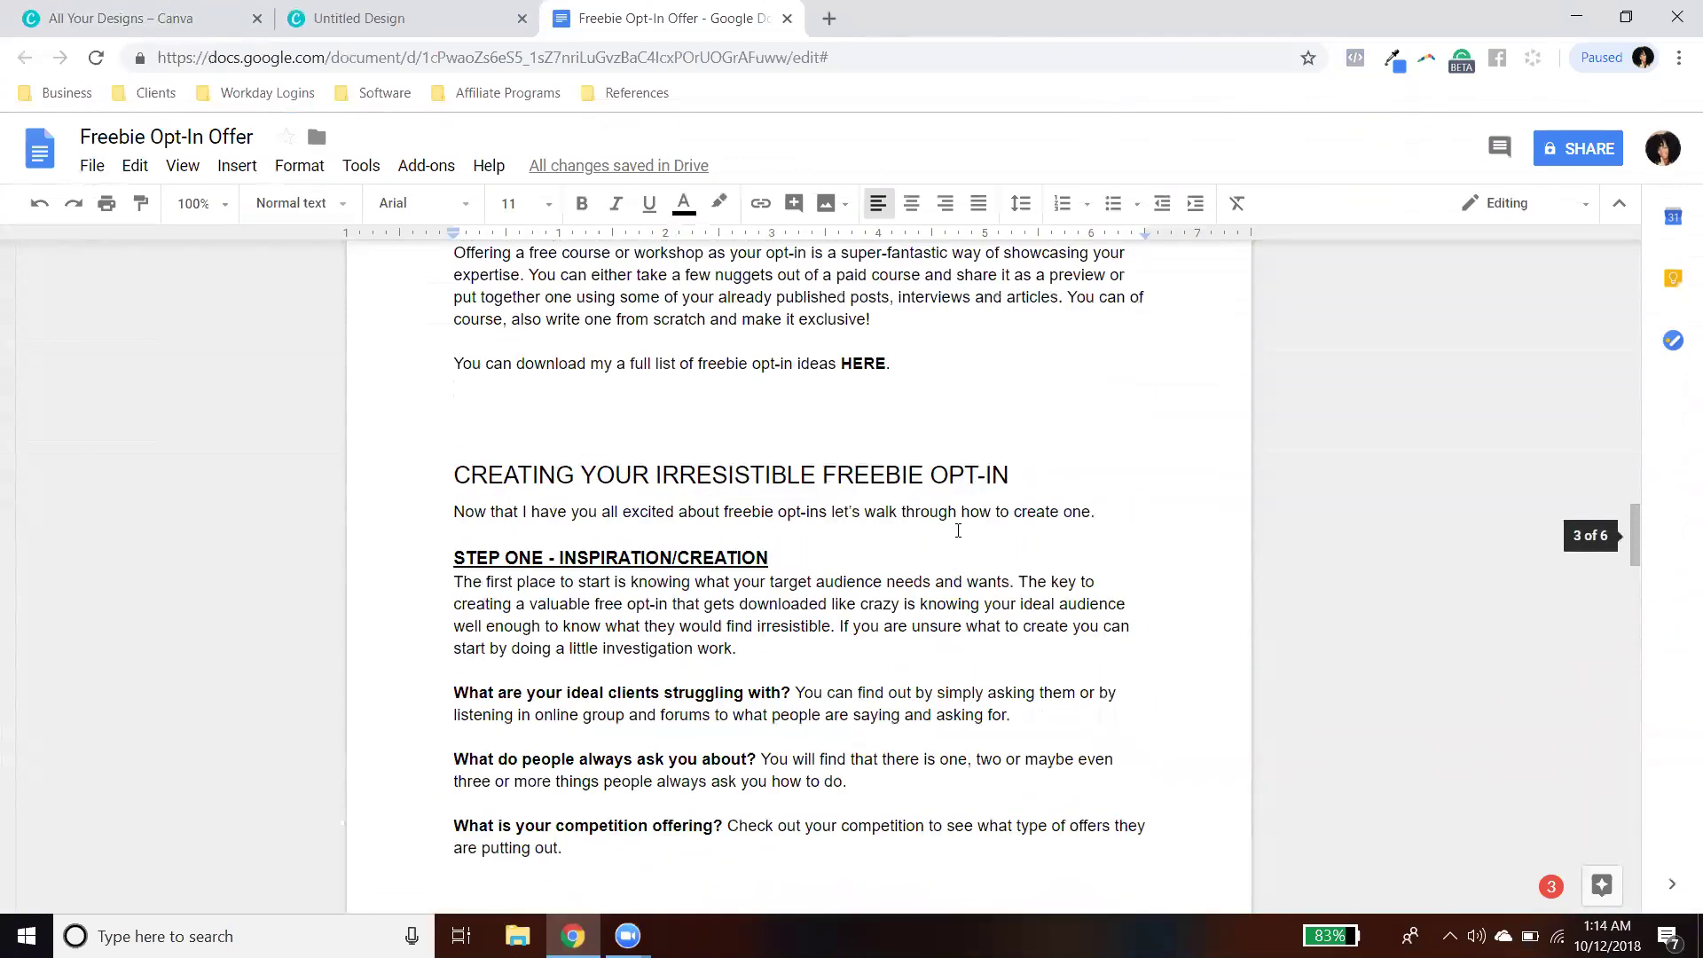
pyautogui.scroll(20, 958, 530)
pyautogui.scroll(-11, 958, 531)
pyautogui.scroll(-10, 958, 530)
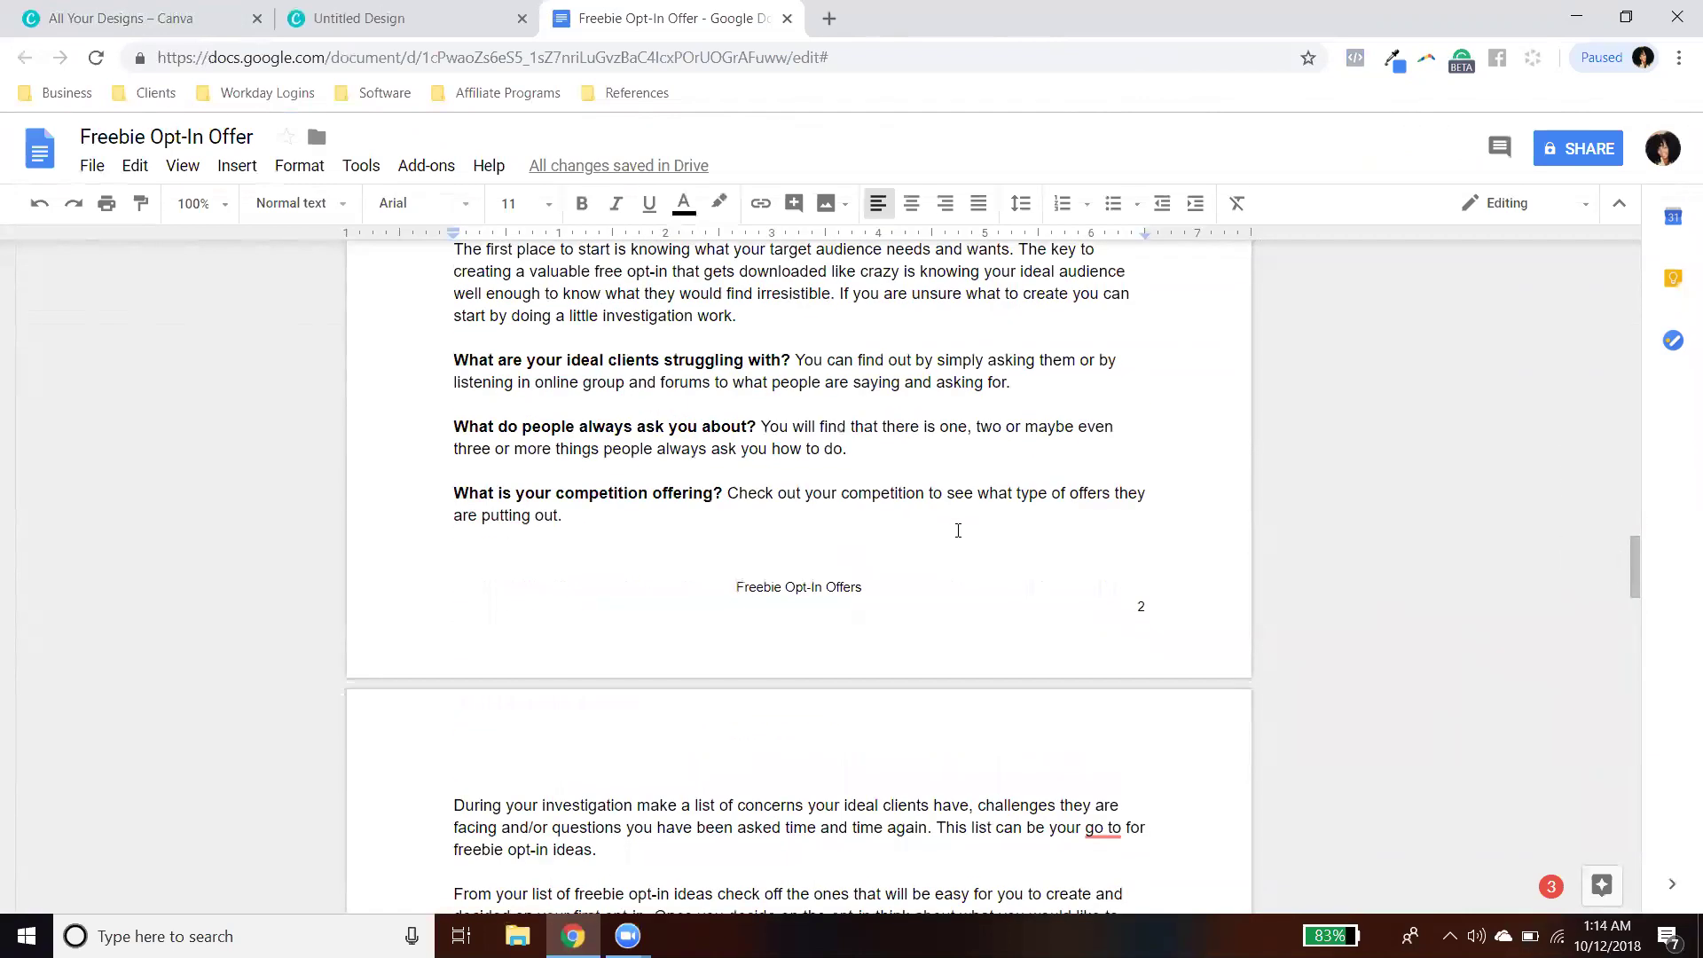
pyautogui.scroll(7, 958, 531)
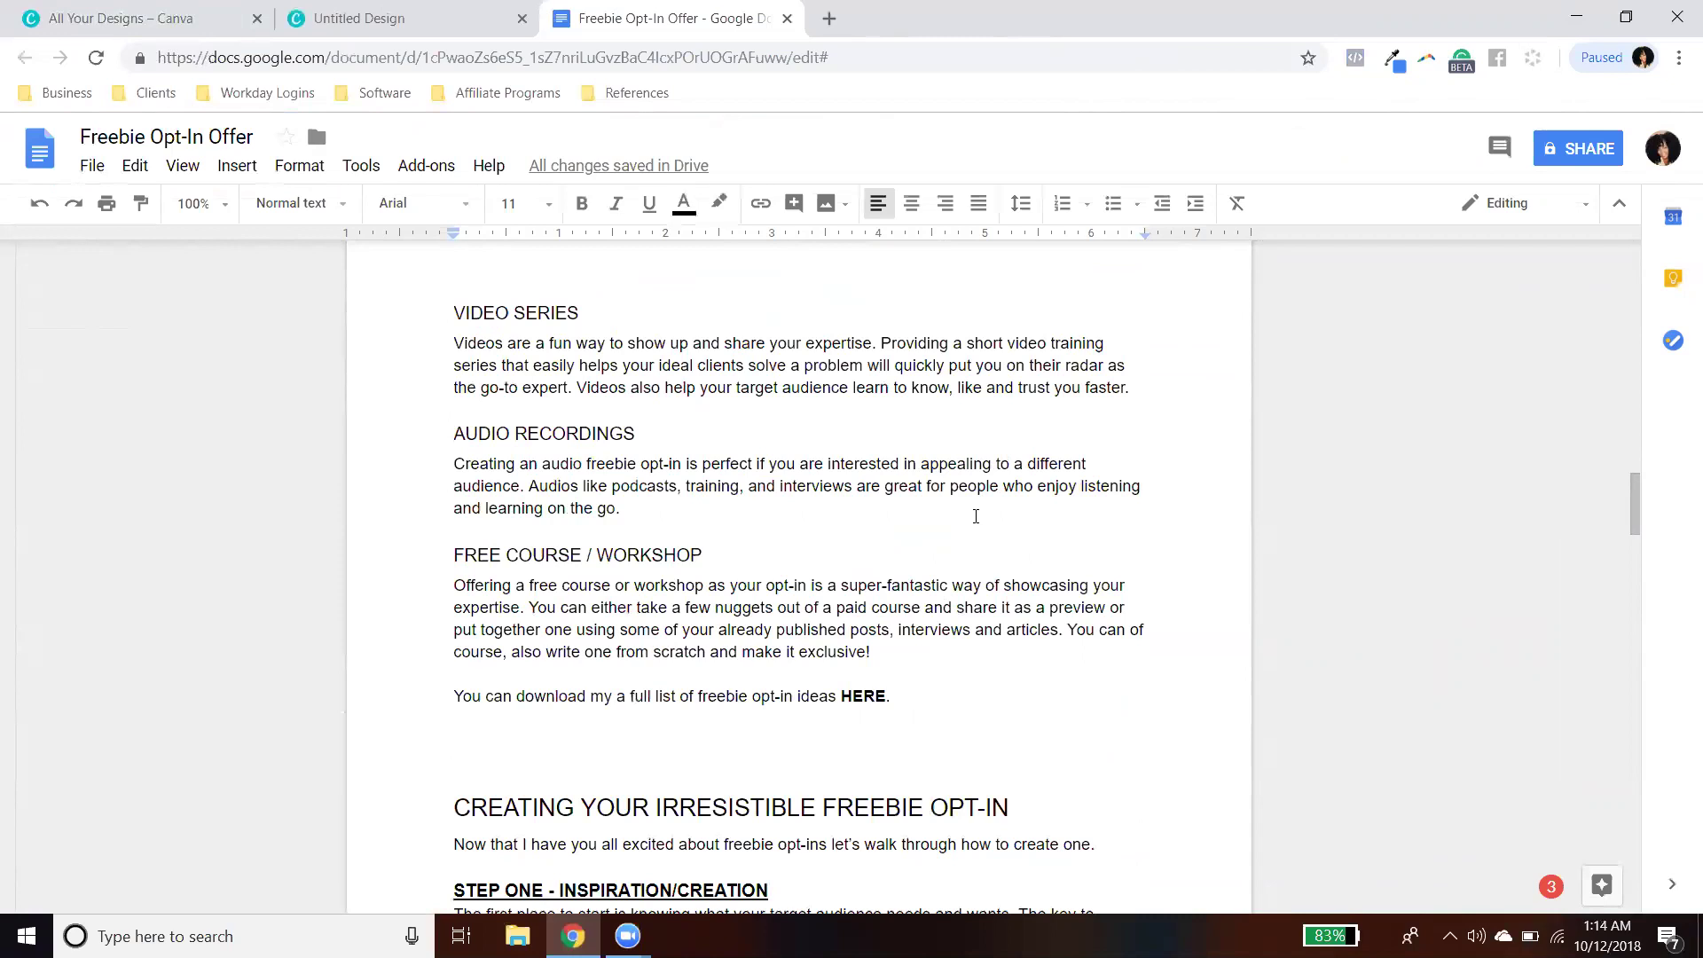
pyautogui.scroll(3, 1098, 536)
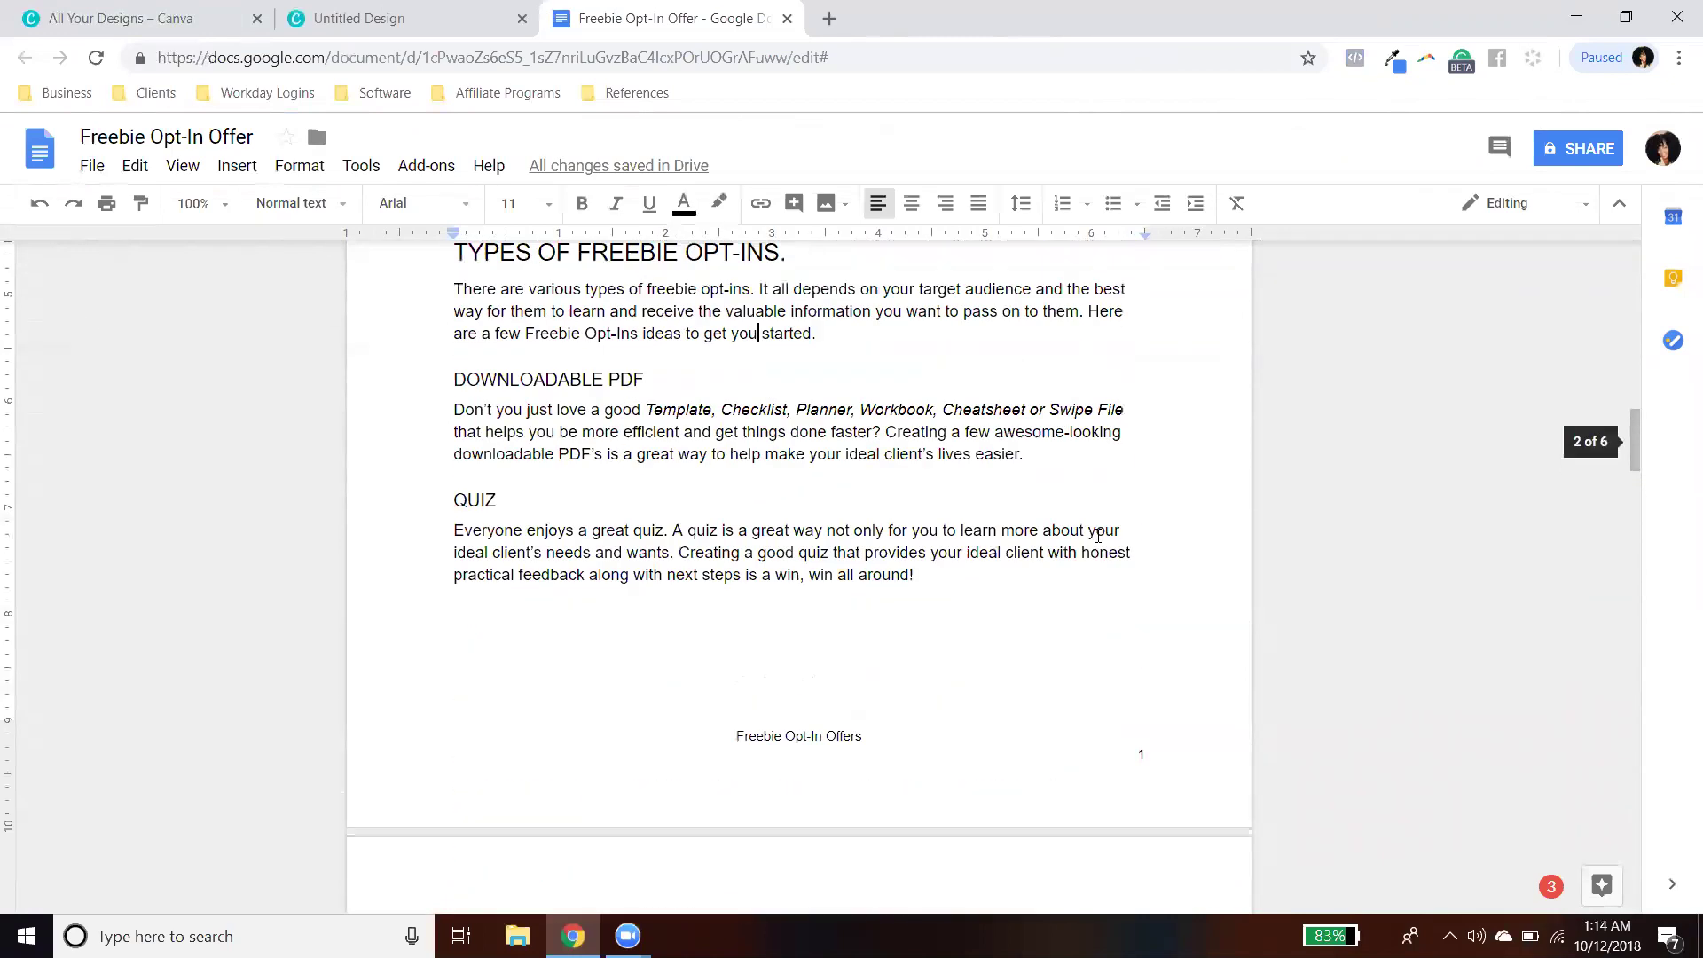
pyautogui.scroll(-3, 1098, 535)
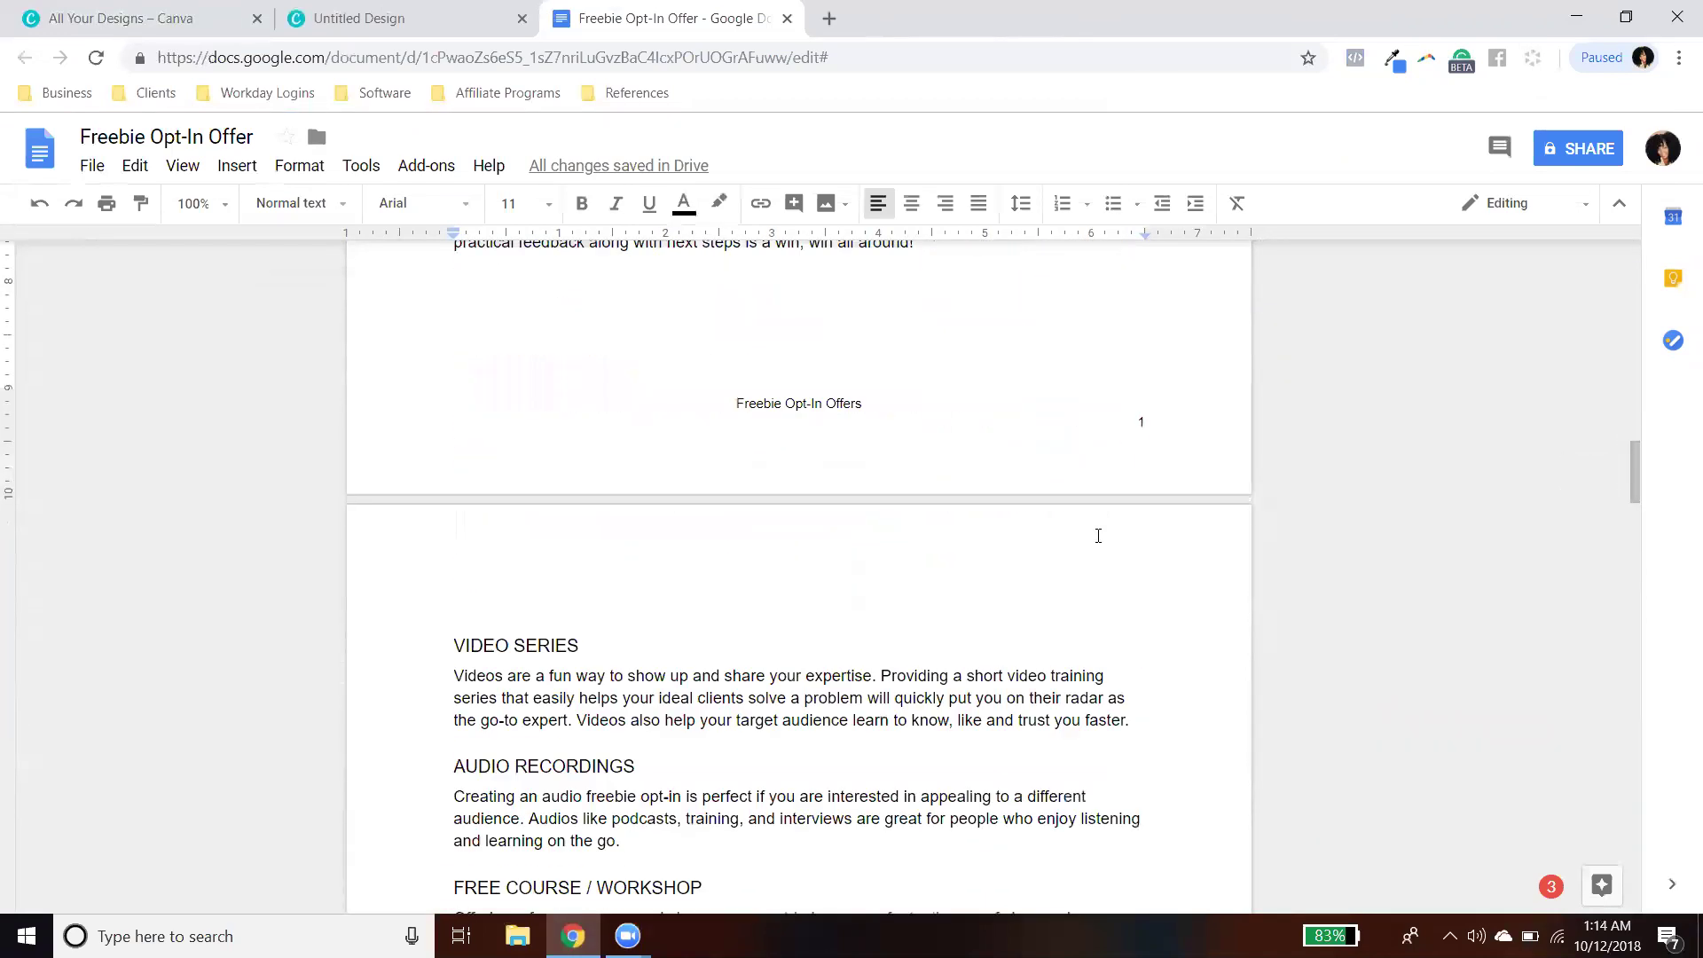
pyautogui.scroll(-8, 1036, 551)
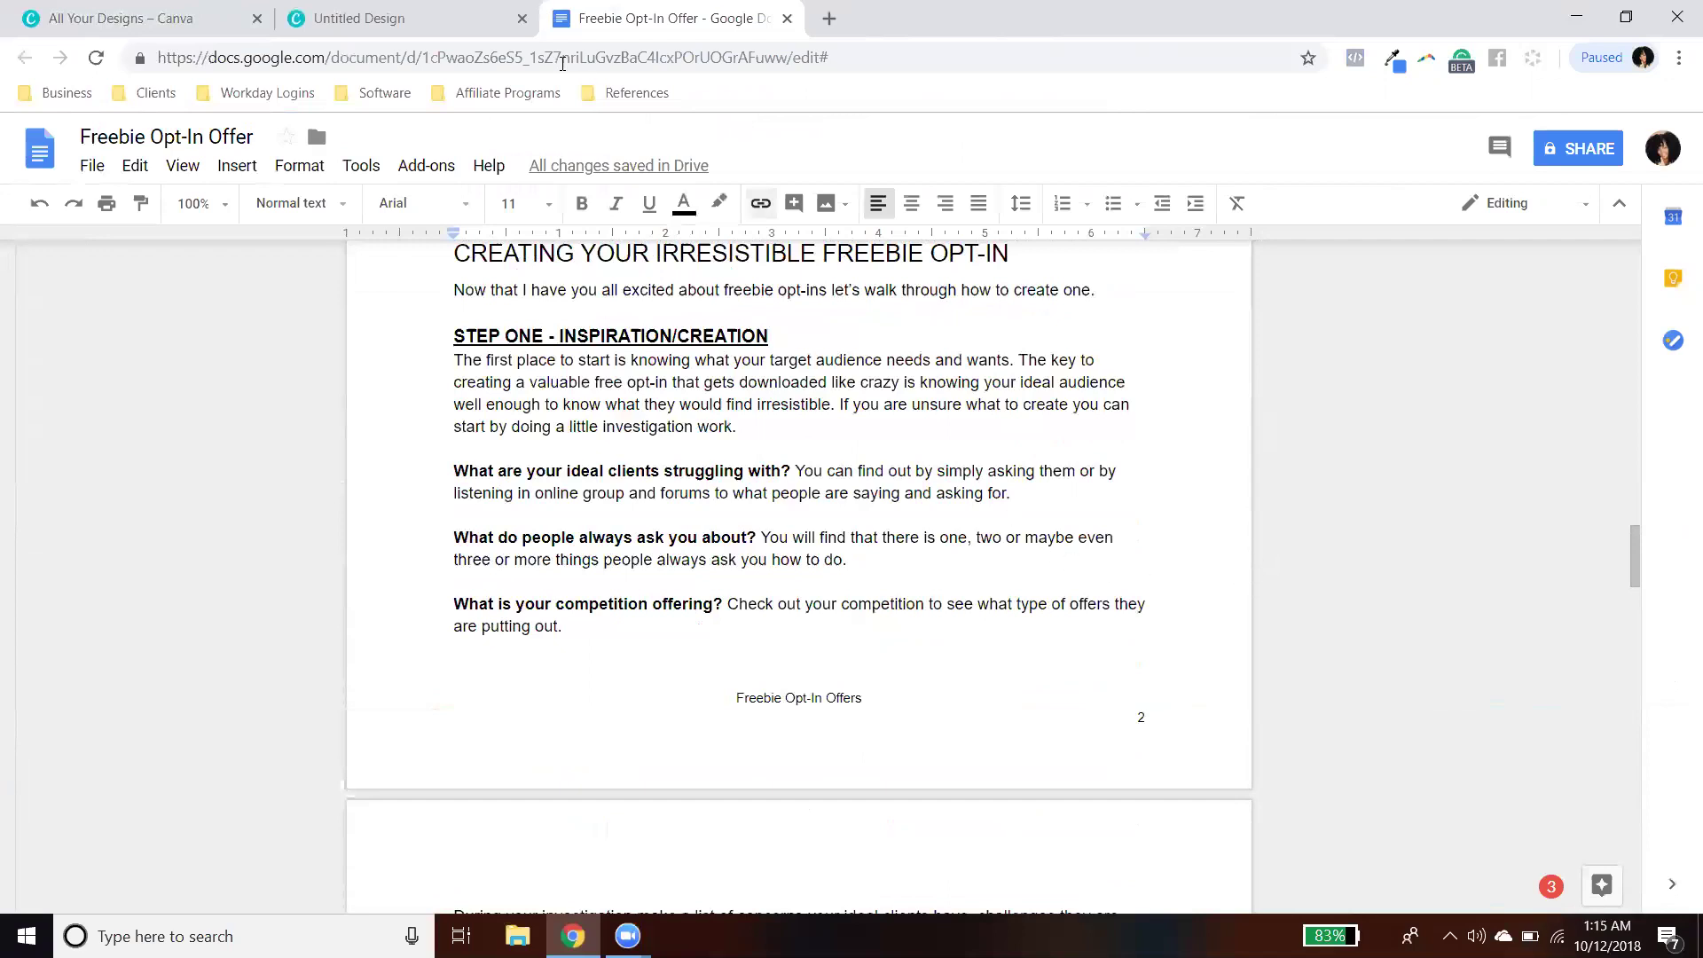
pyautogui.click(435, 20)
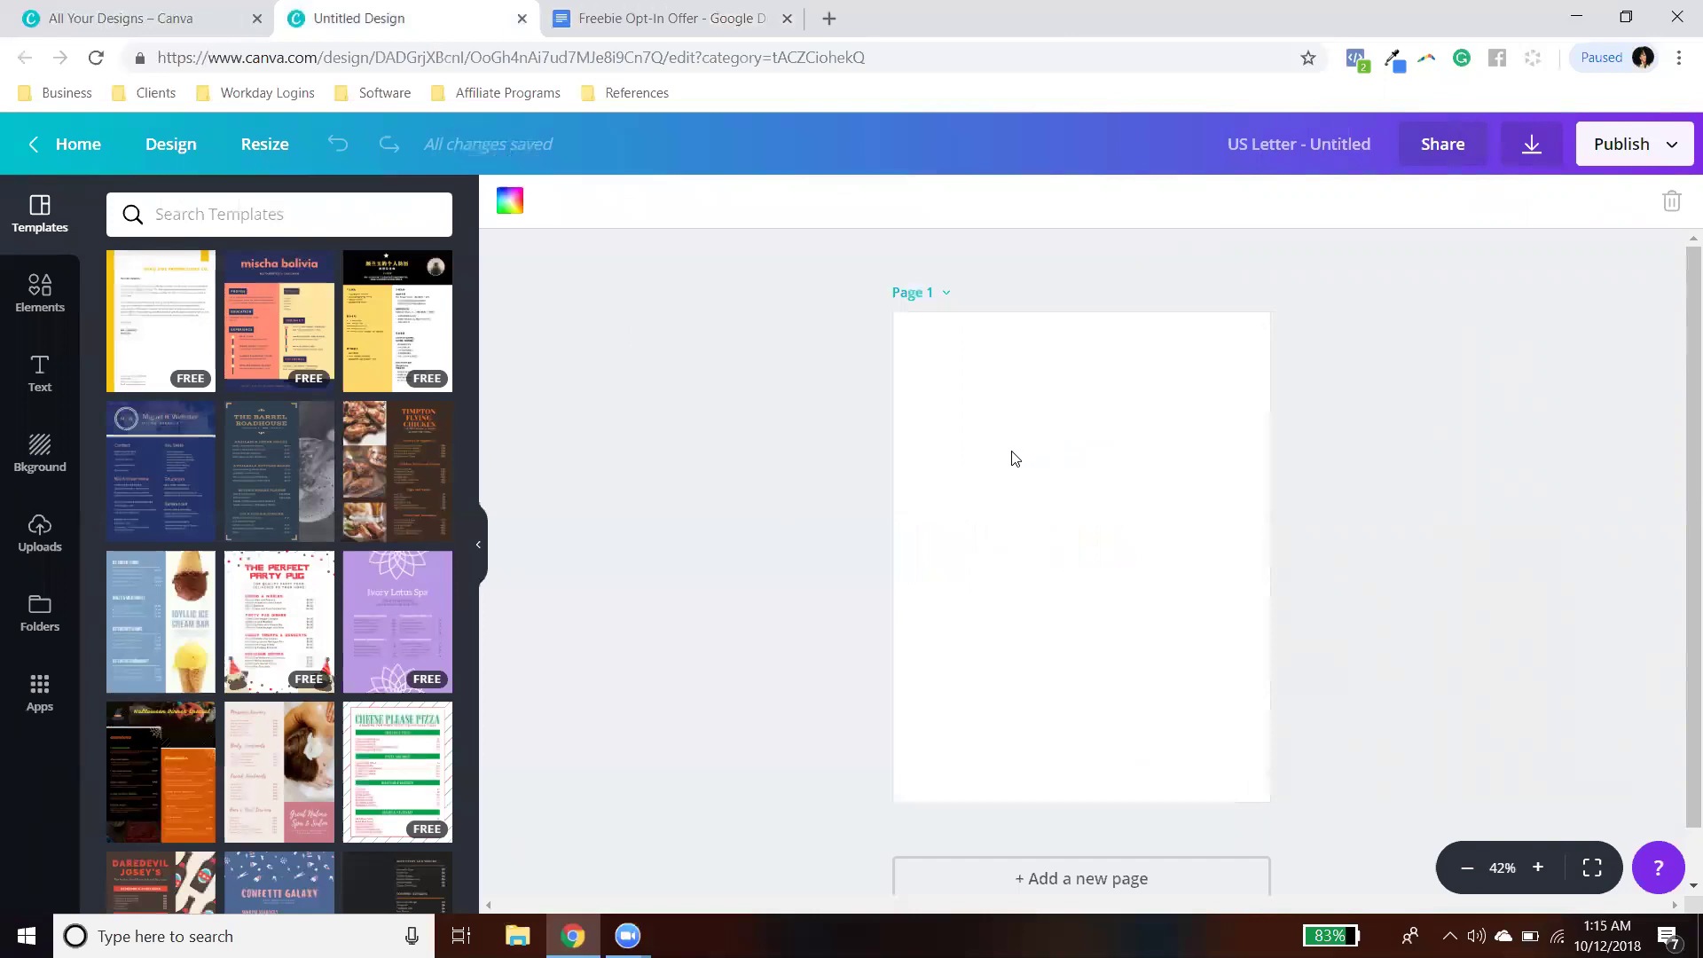
# Step: Glance at the Freebie Opt-In Offer draft in Google Docs, return to the blank Canva design and enlarge the page view to 75%
pyautogui.click(716, 19)
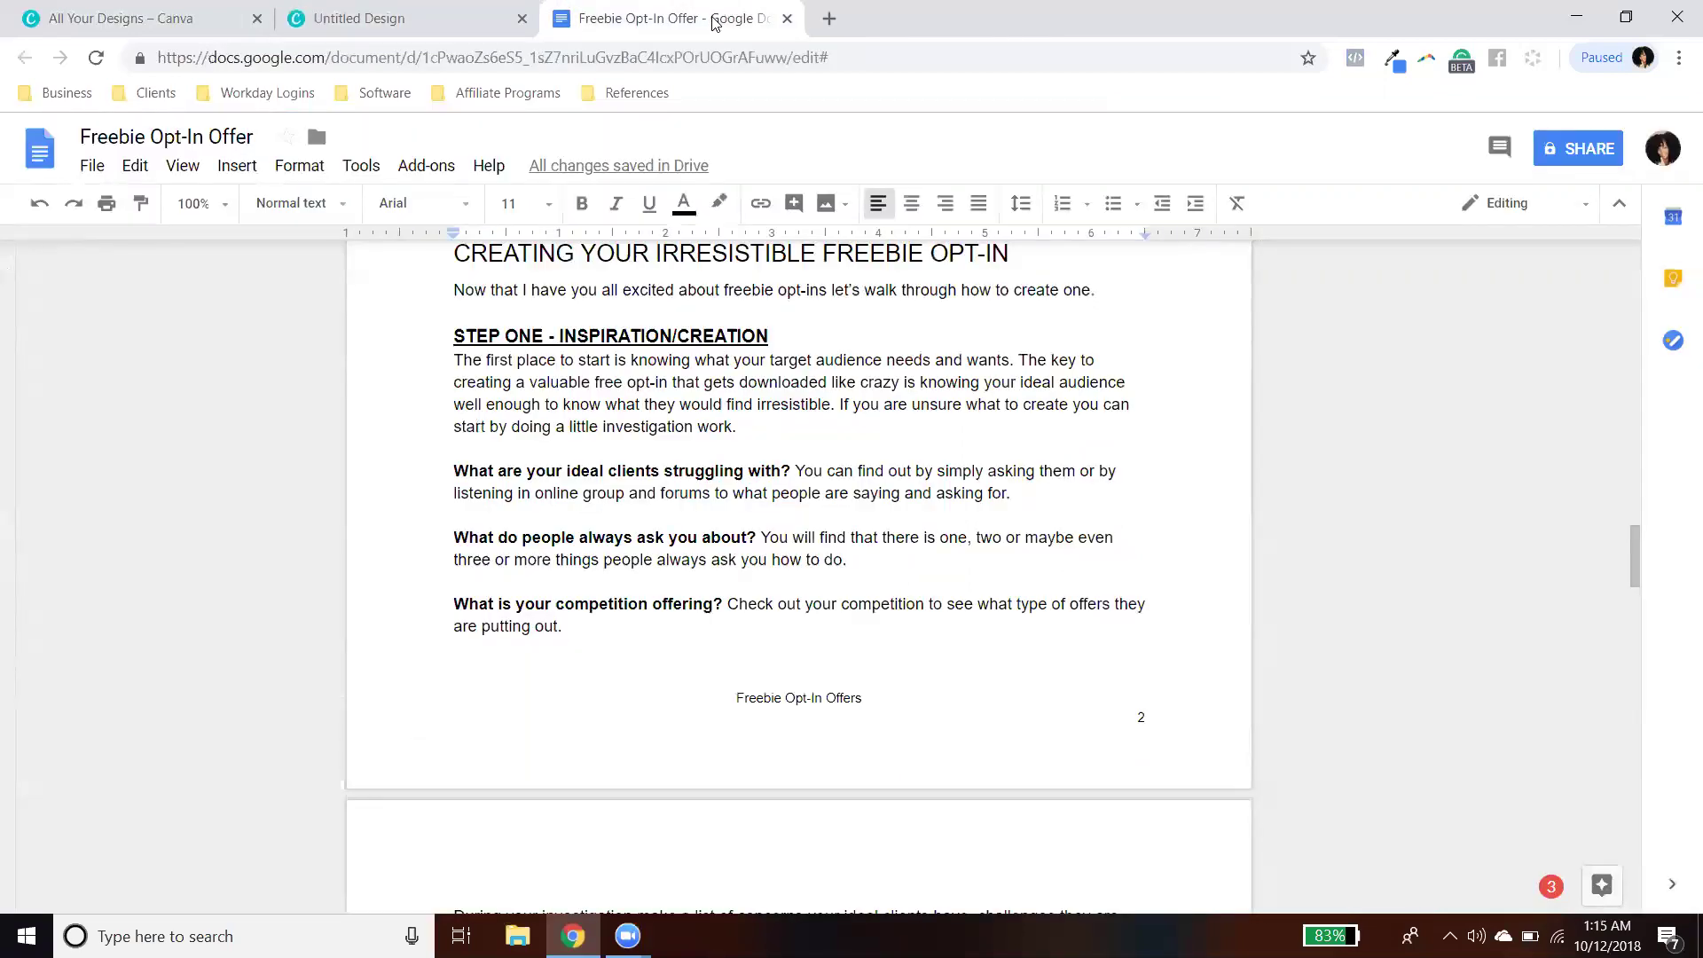
pyautogui.click(419, 25)
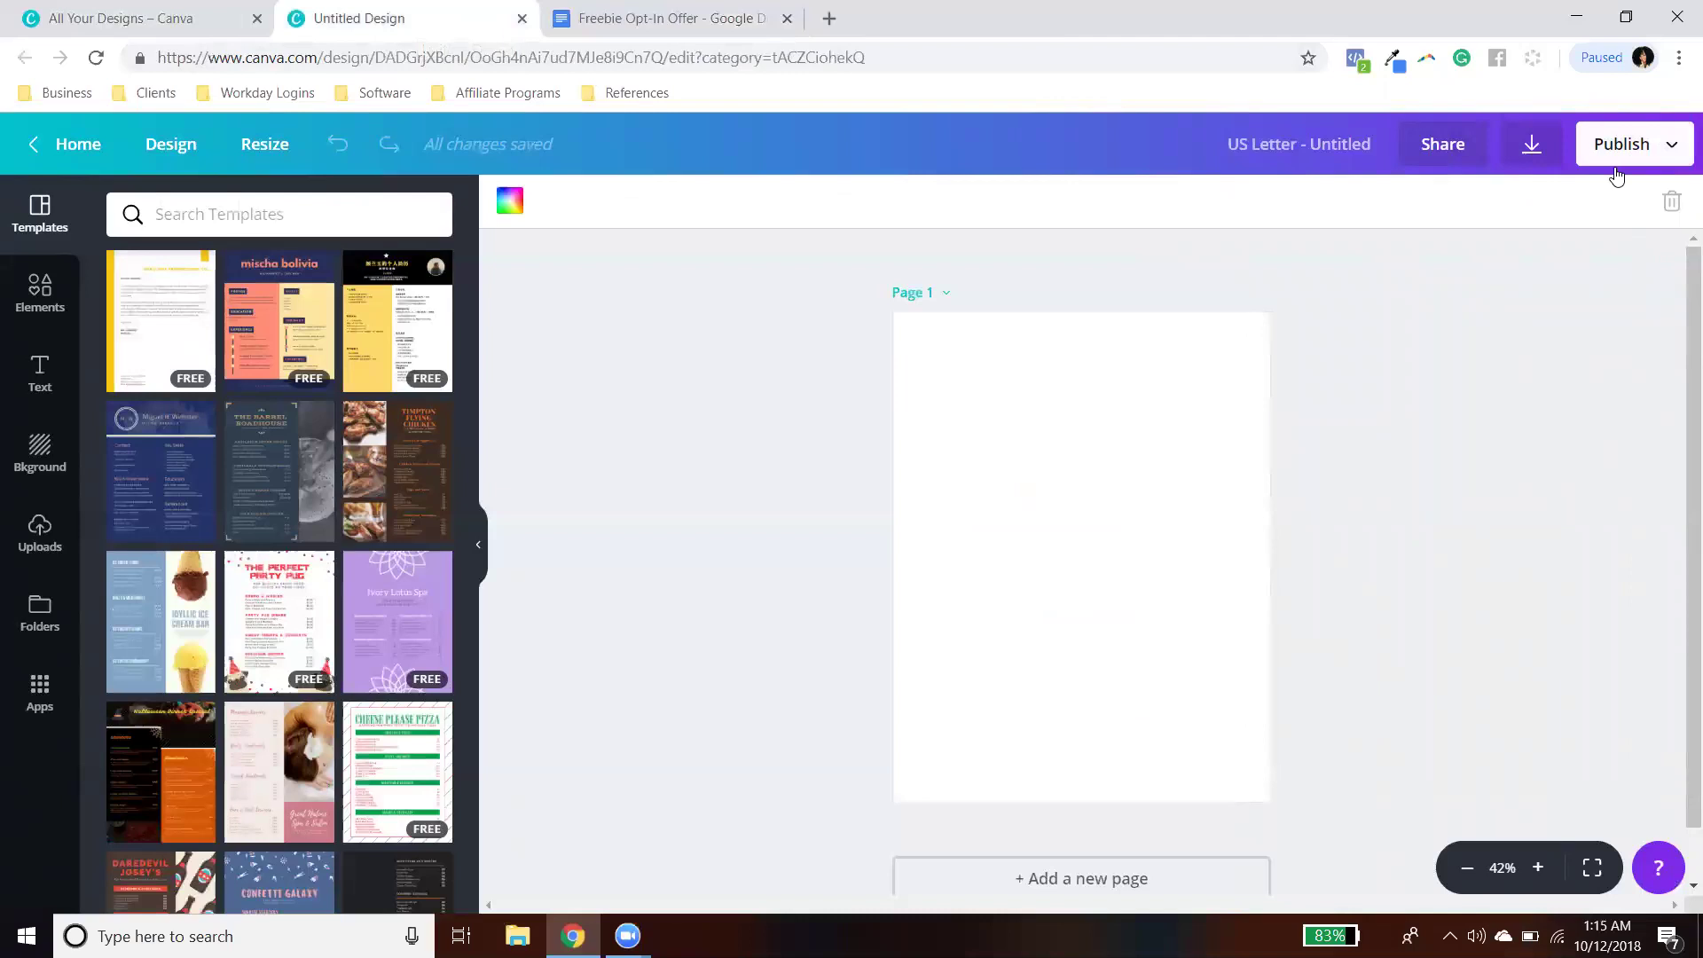
pyautogui.click(1538, 867)
pyautogui.click(1538, 868)
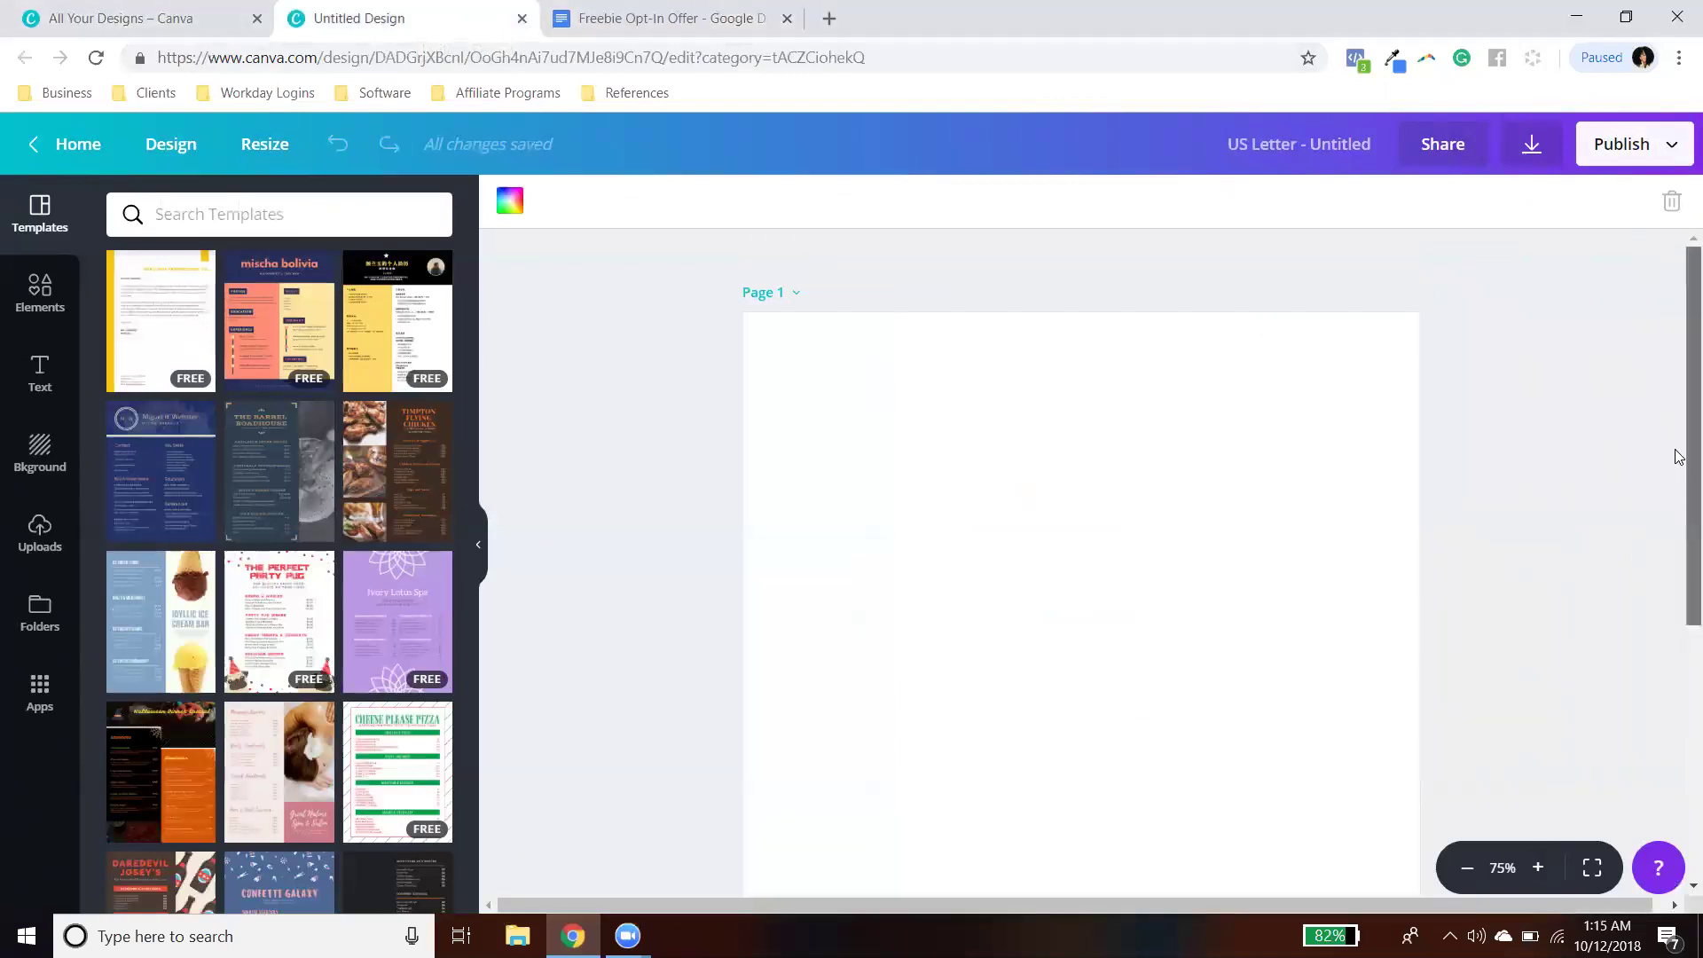
pyautogui.scroll(-5, 1508, 530)
pyautogui.scroll(5, 1511, 532)
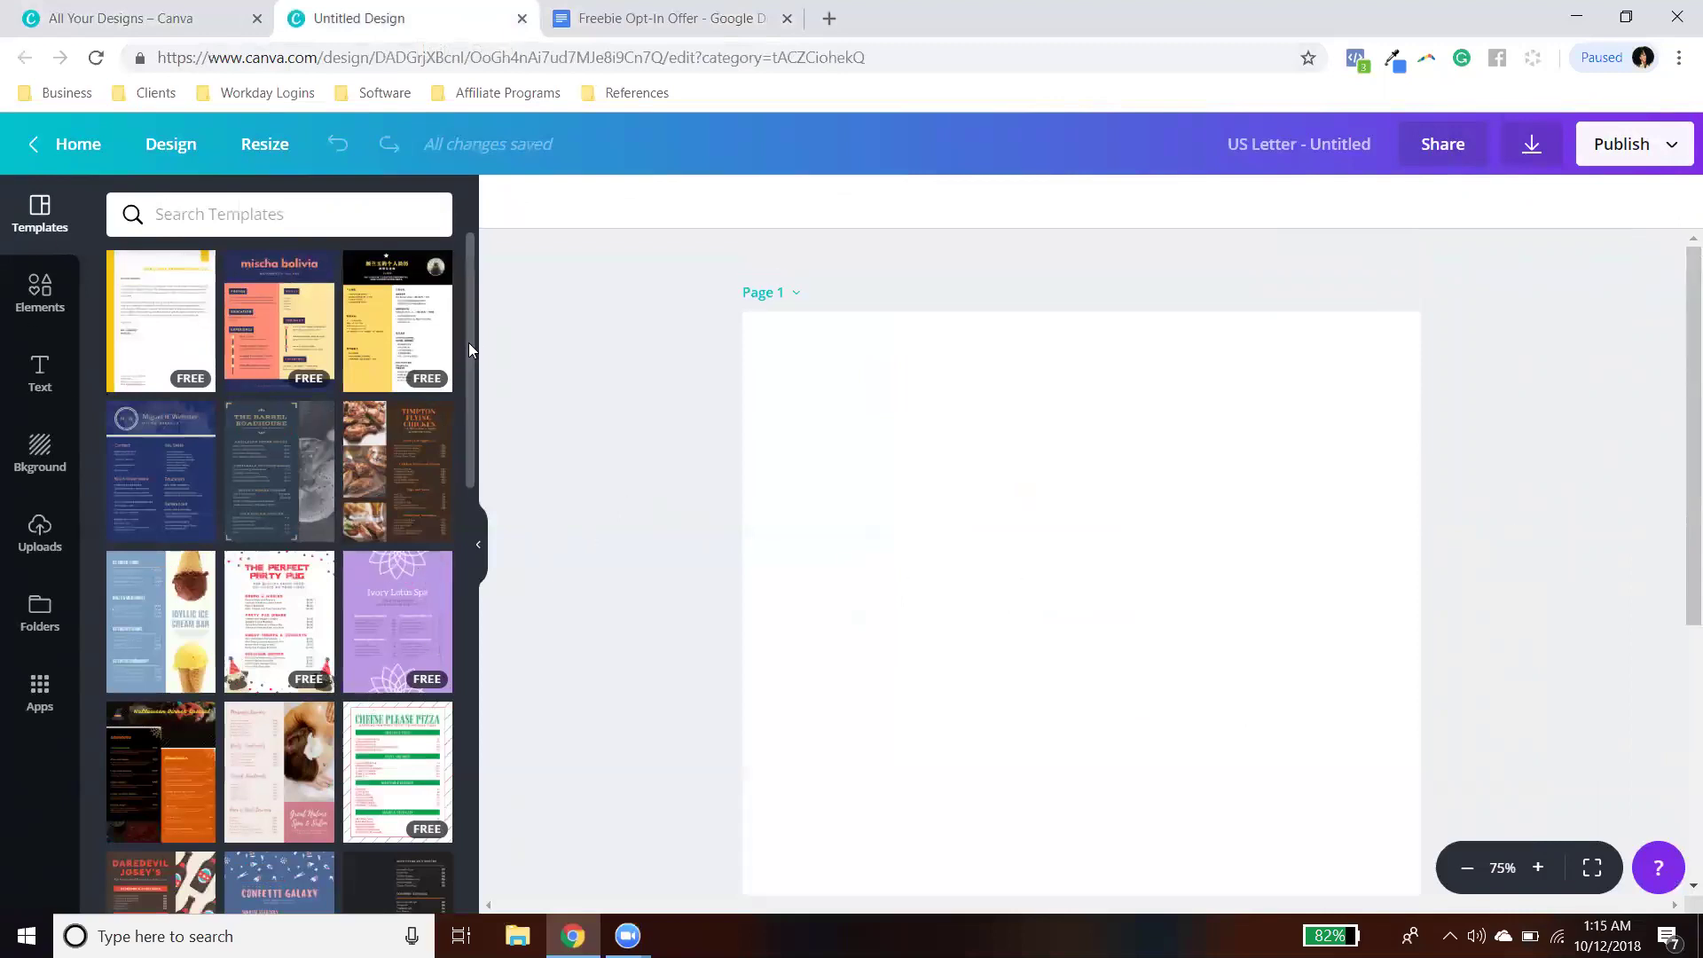
# Step: Browse the US Letter templates for layout ideas, and collapse the template list to leave the blank page in view
pyautogui.scroll(-10, 427, 569)
pyautogui.scroll(-10, 417, 554)
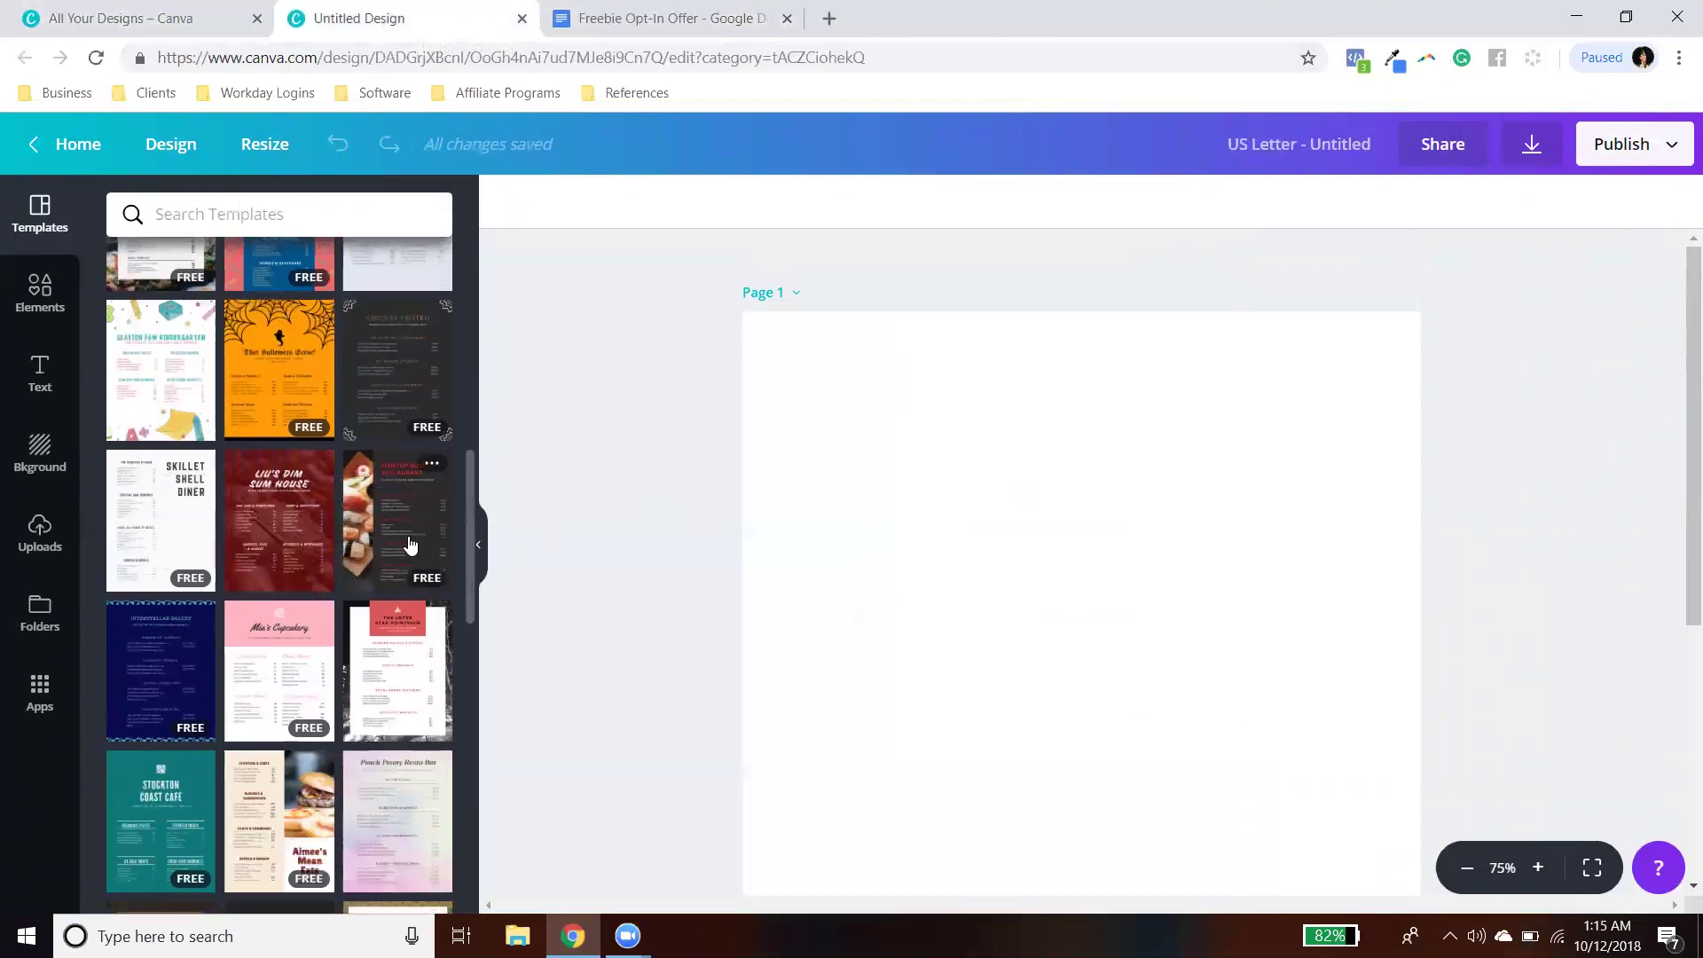
pyautogui.scroll(-5, 410, 545)
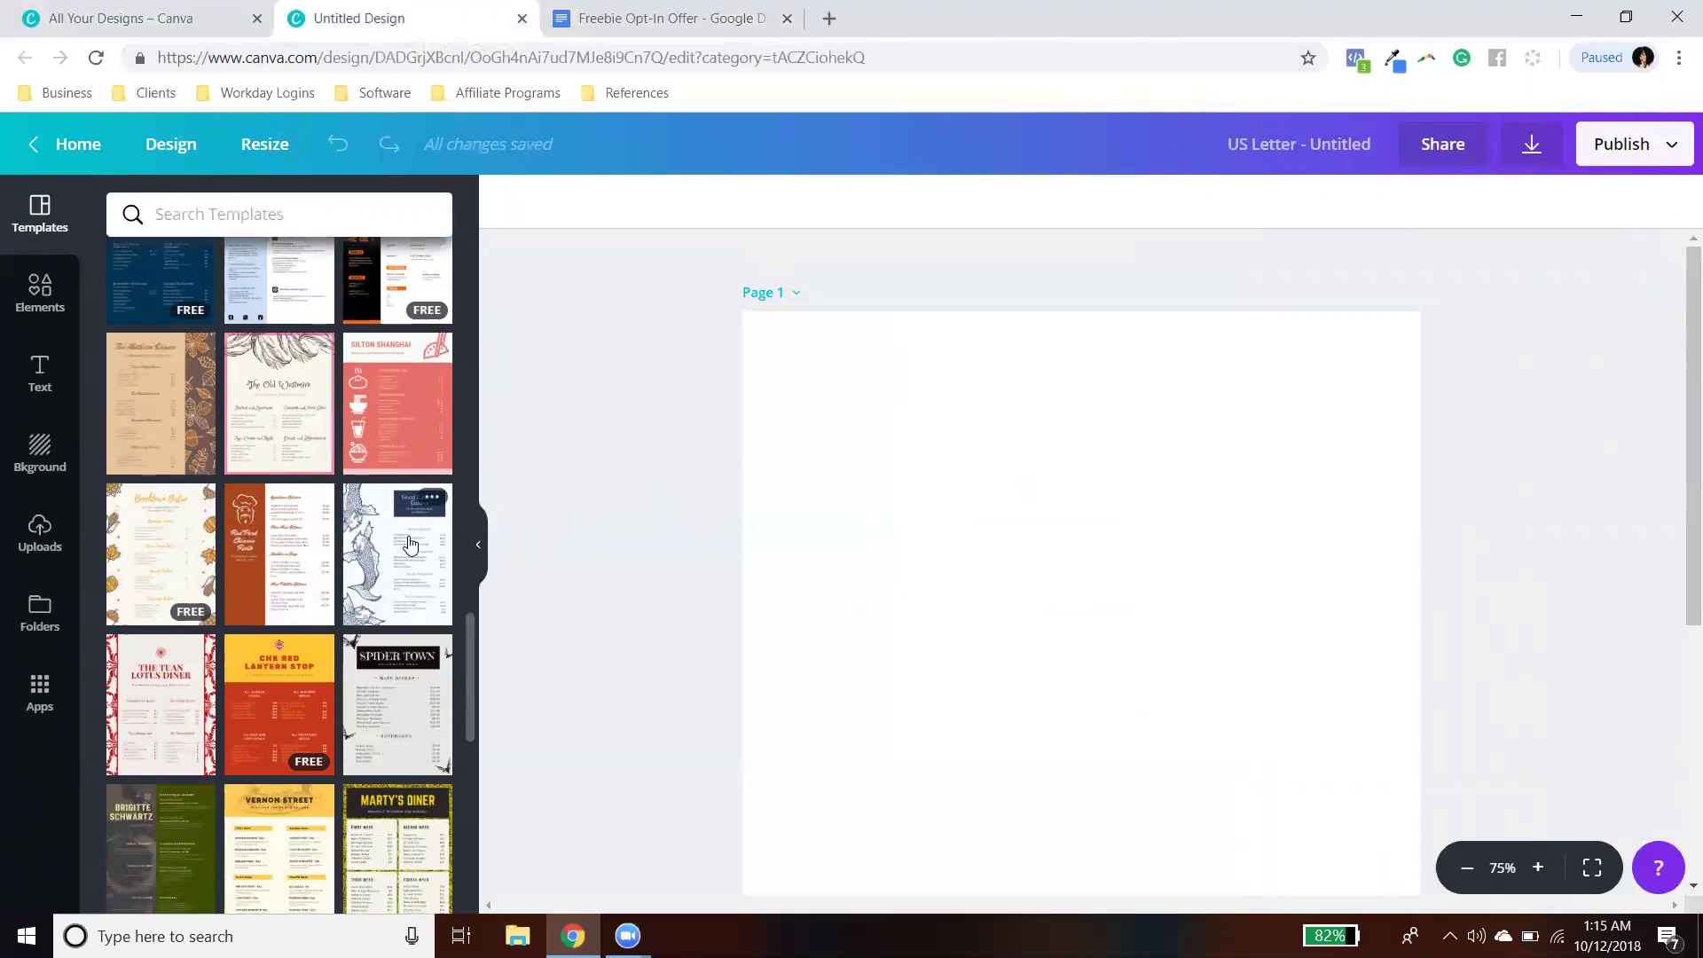
pyautogui.scroll(-15, 410, 544)
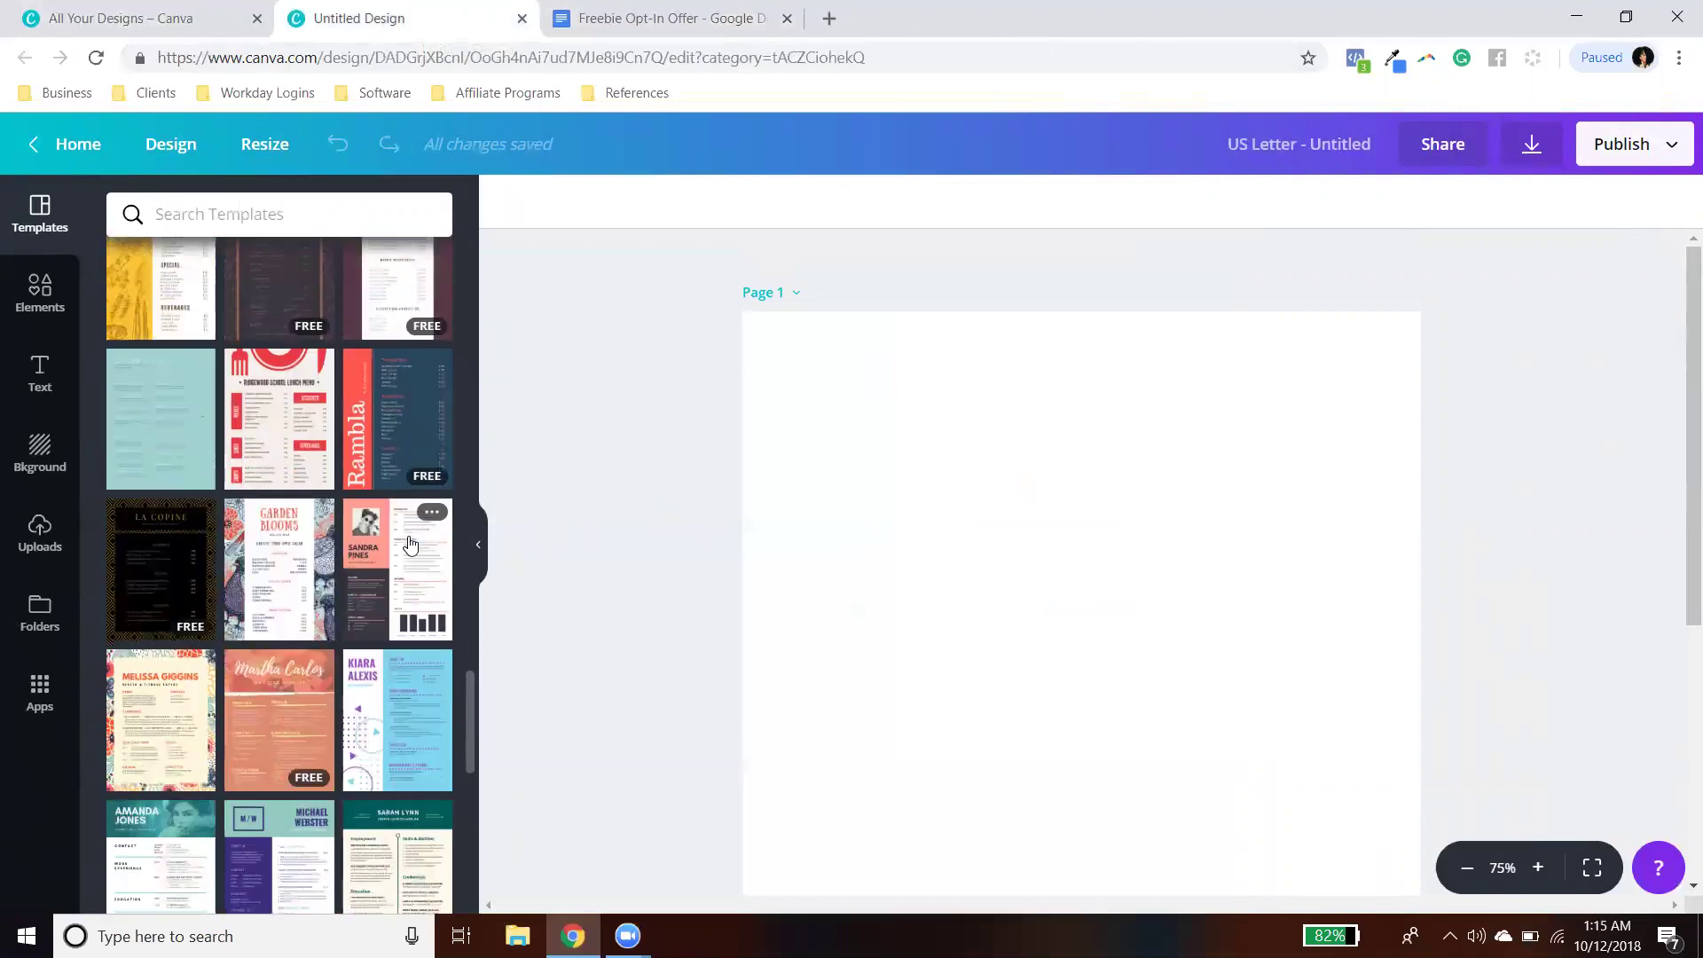
pyautogui.scroll(-12, 410, 545)
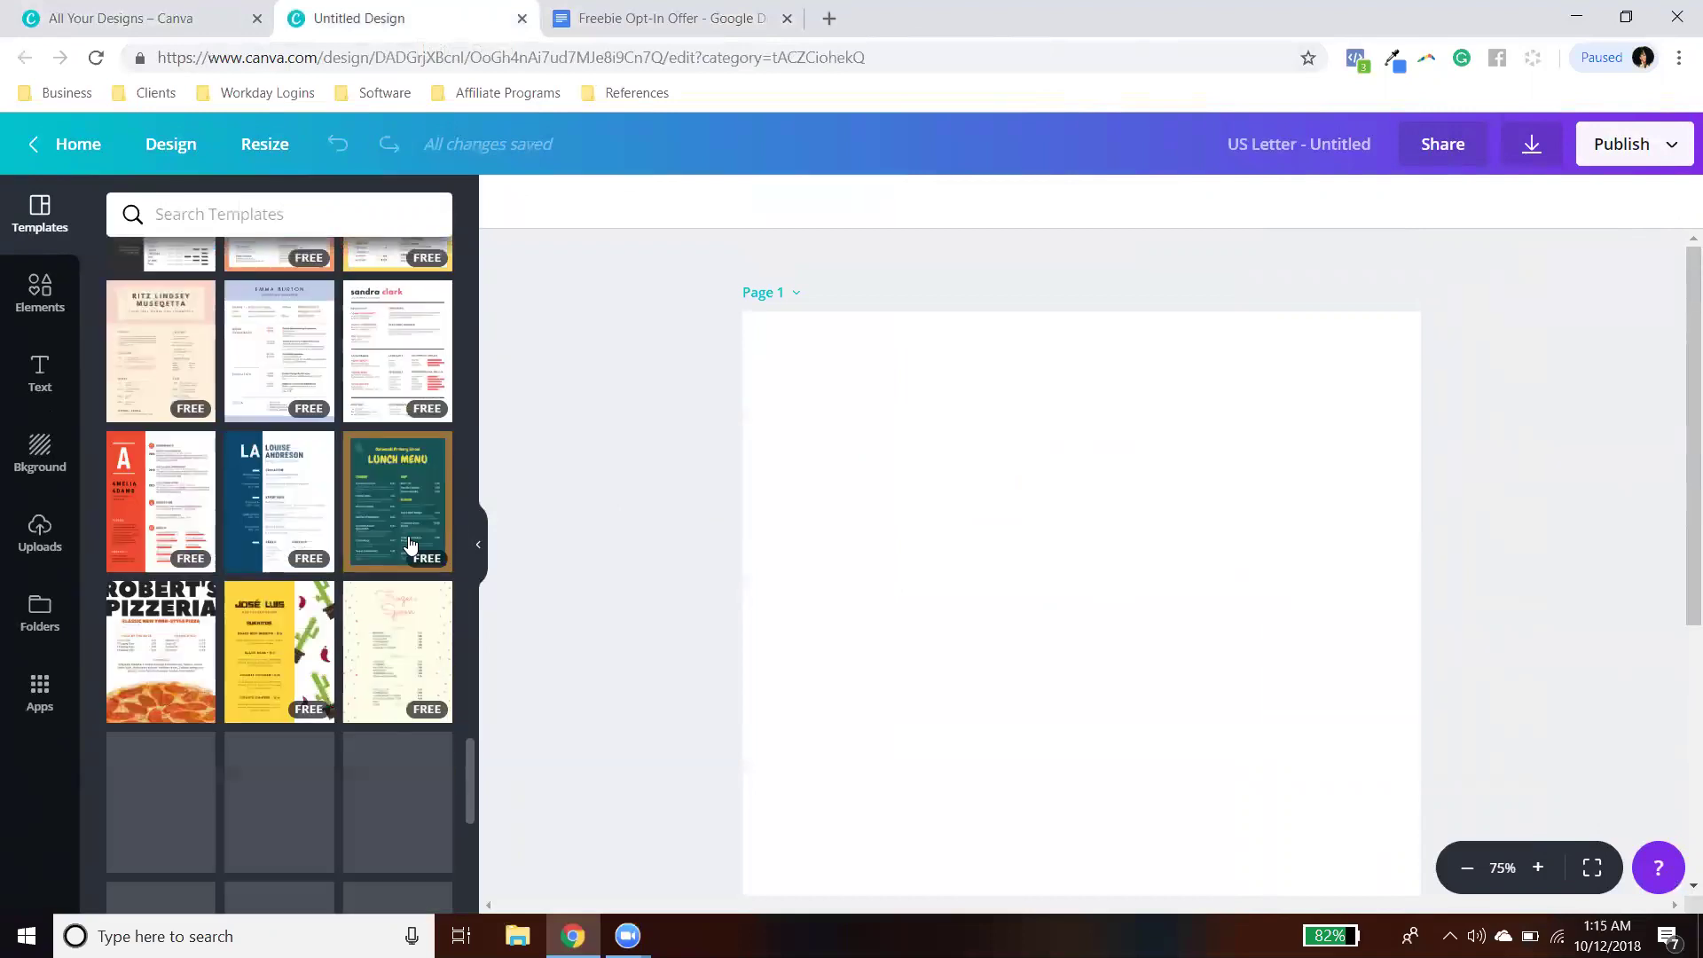
pyautogui.scroll(-10, 410, 544)
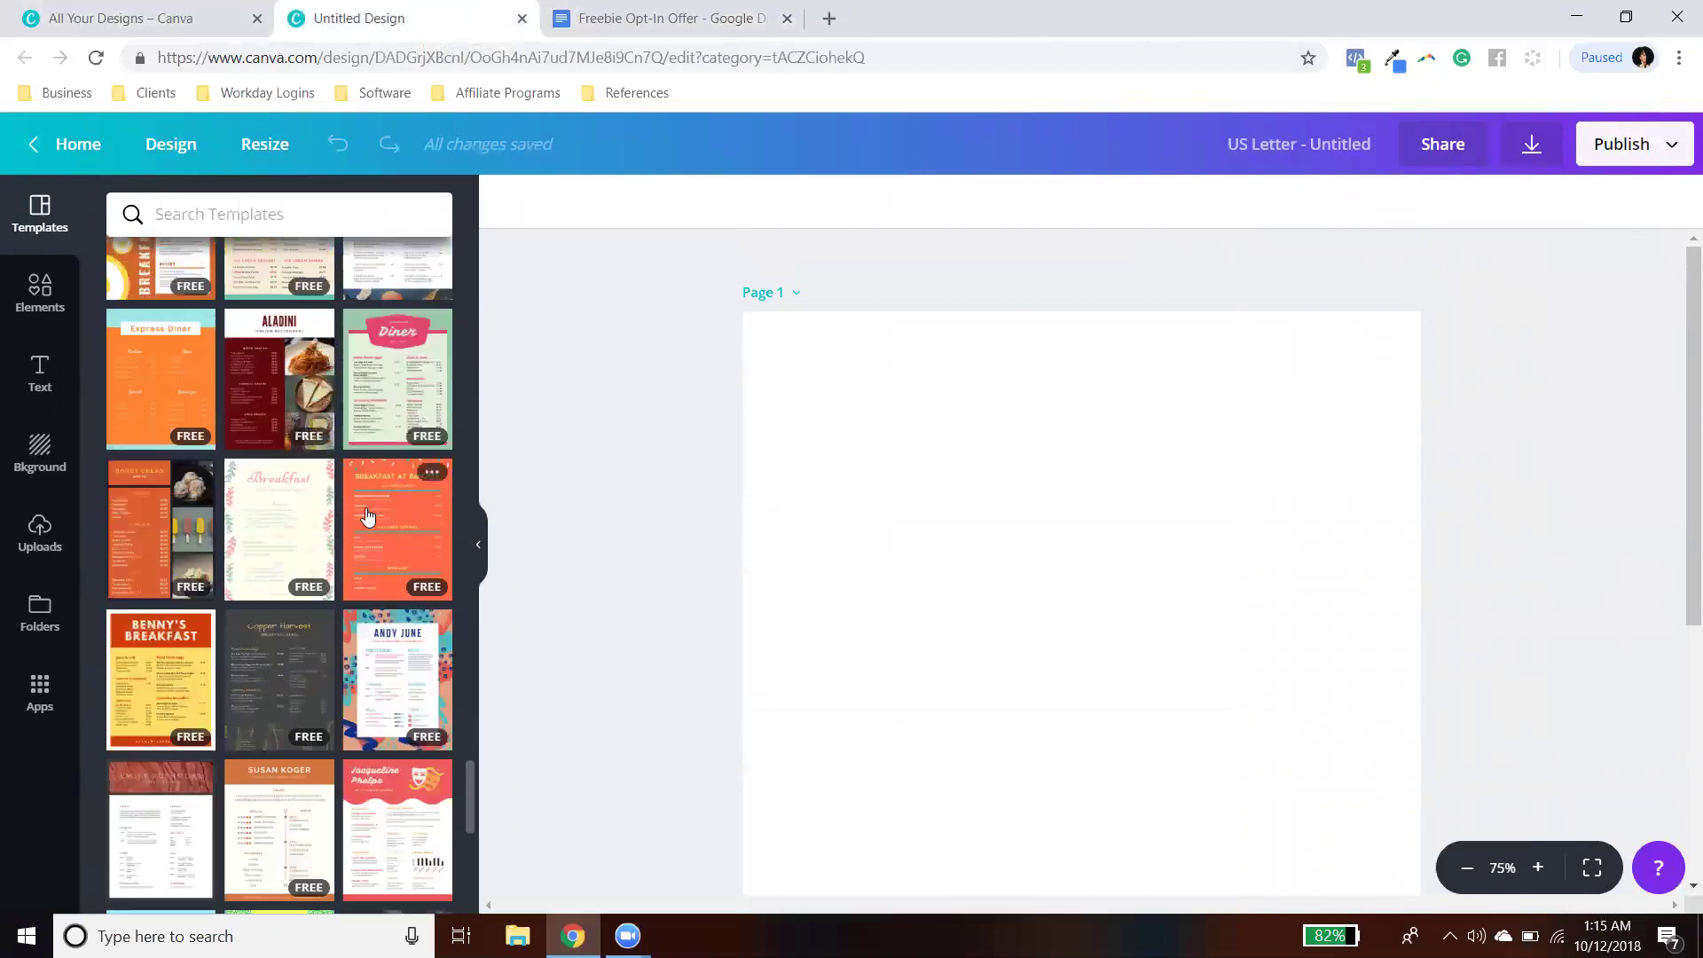
pyautogui.scroll(-5, 296, 646)
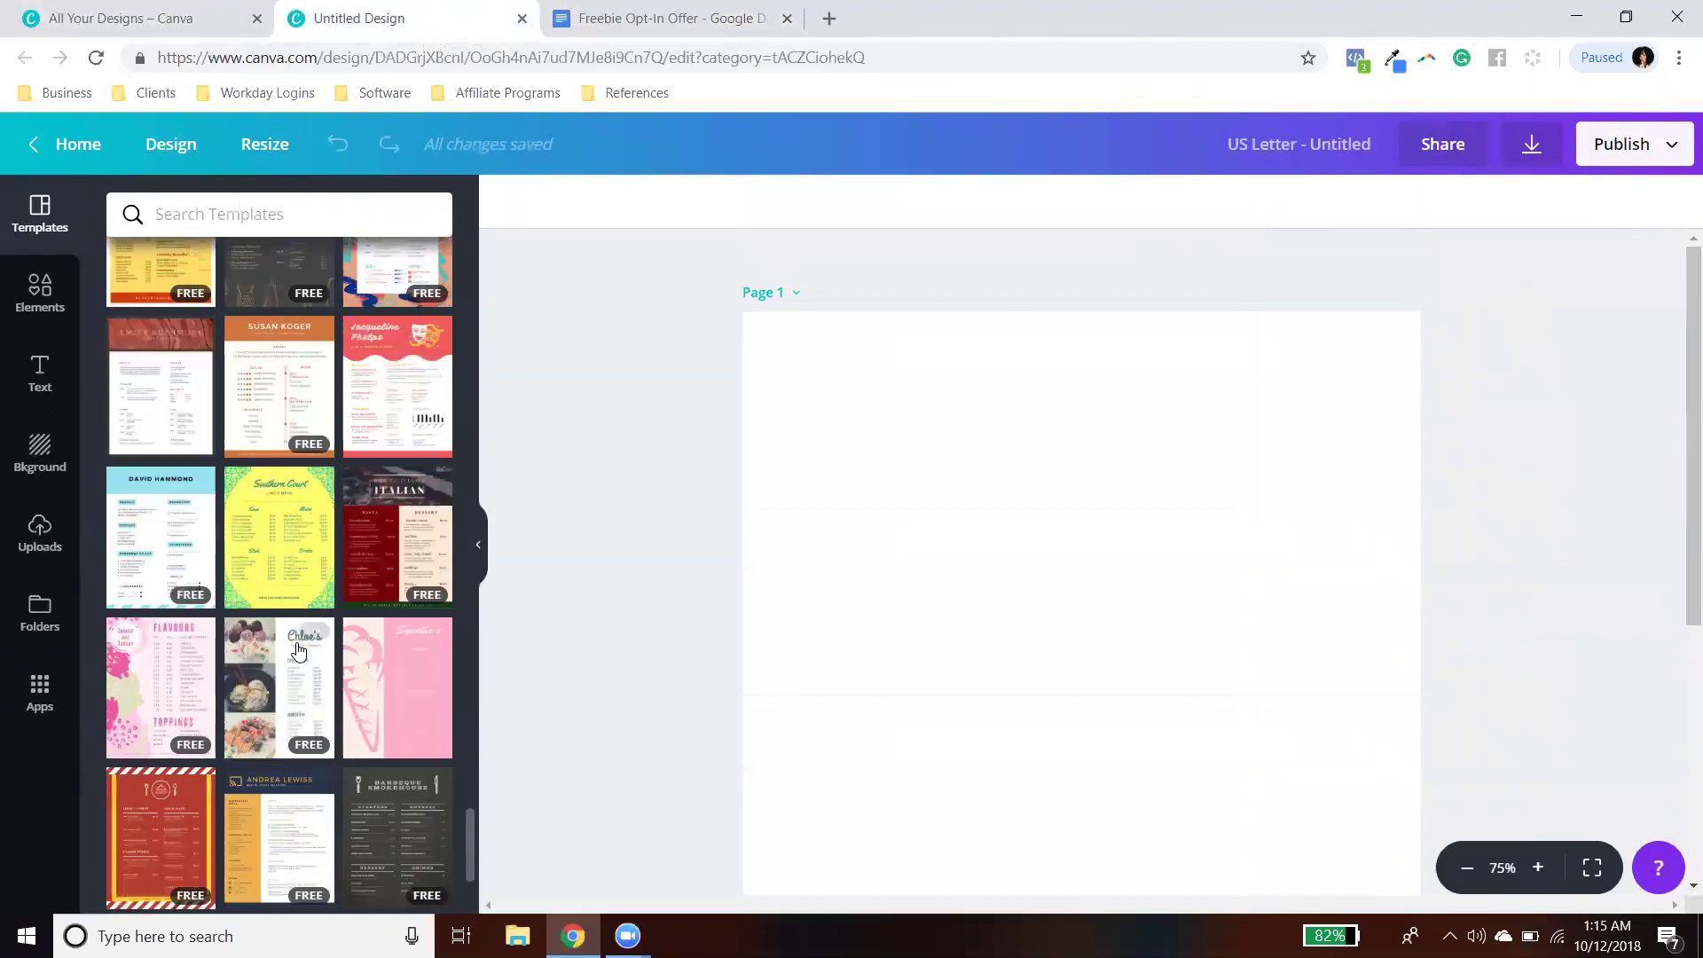
pyautogui.scroll(-10, 297, 650)
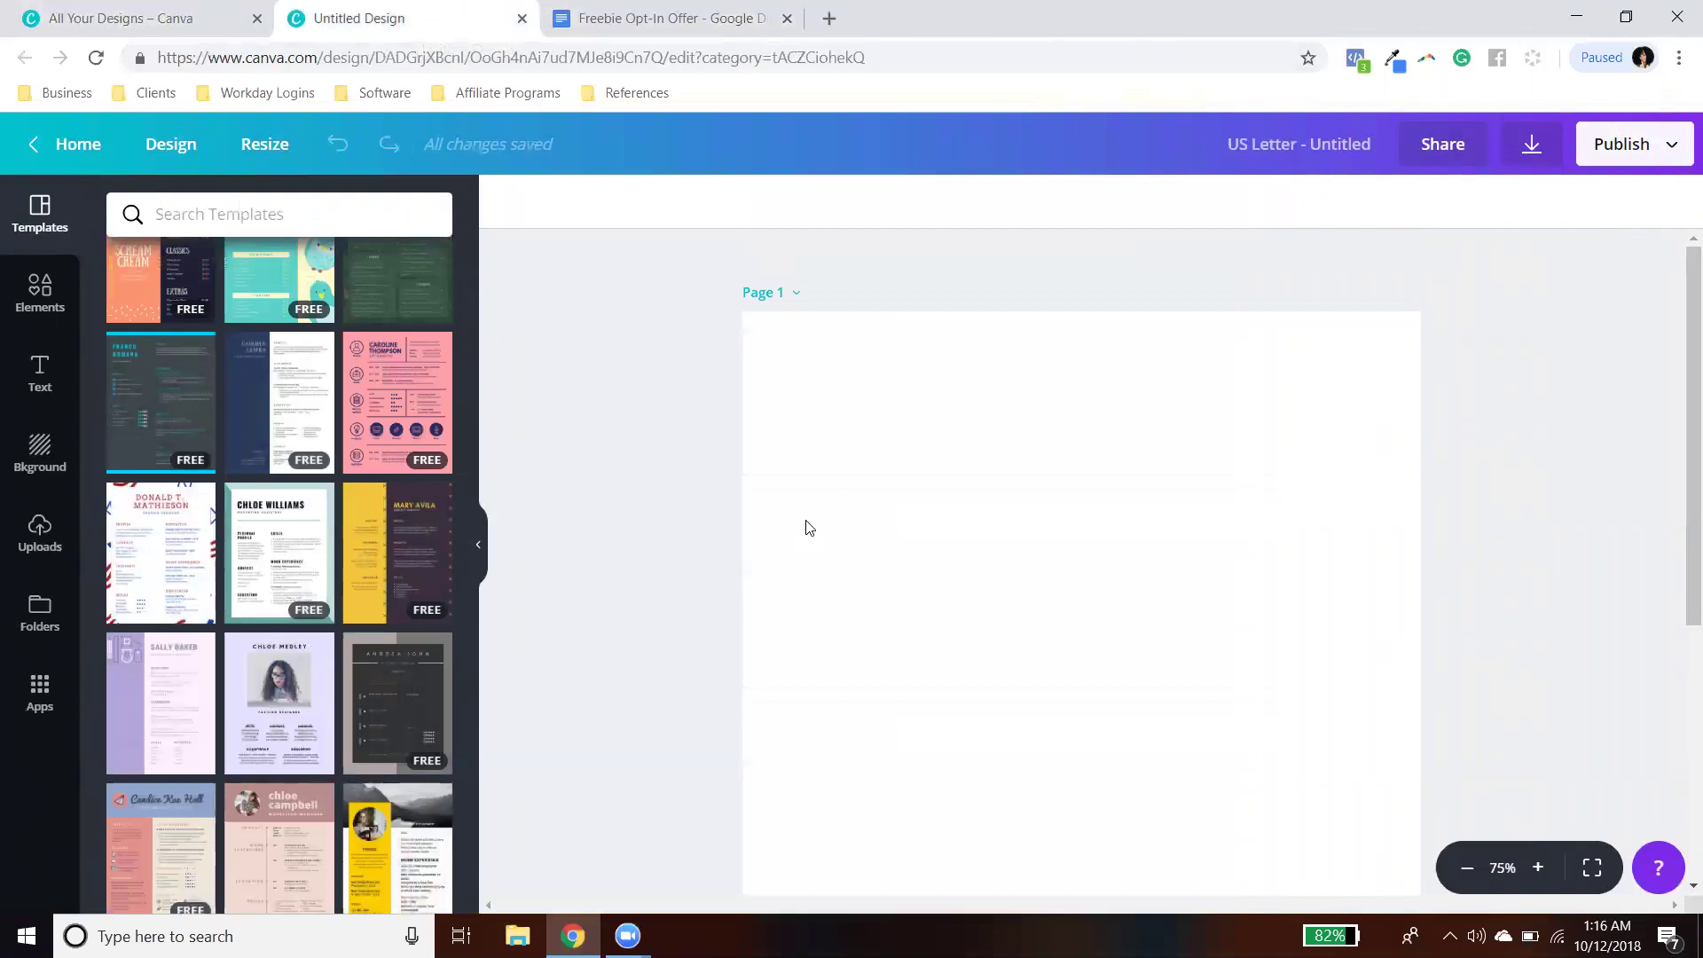
pyautogui.click(841, 519)
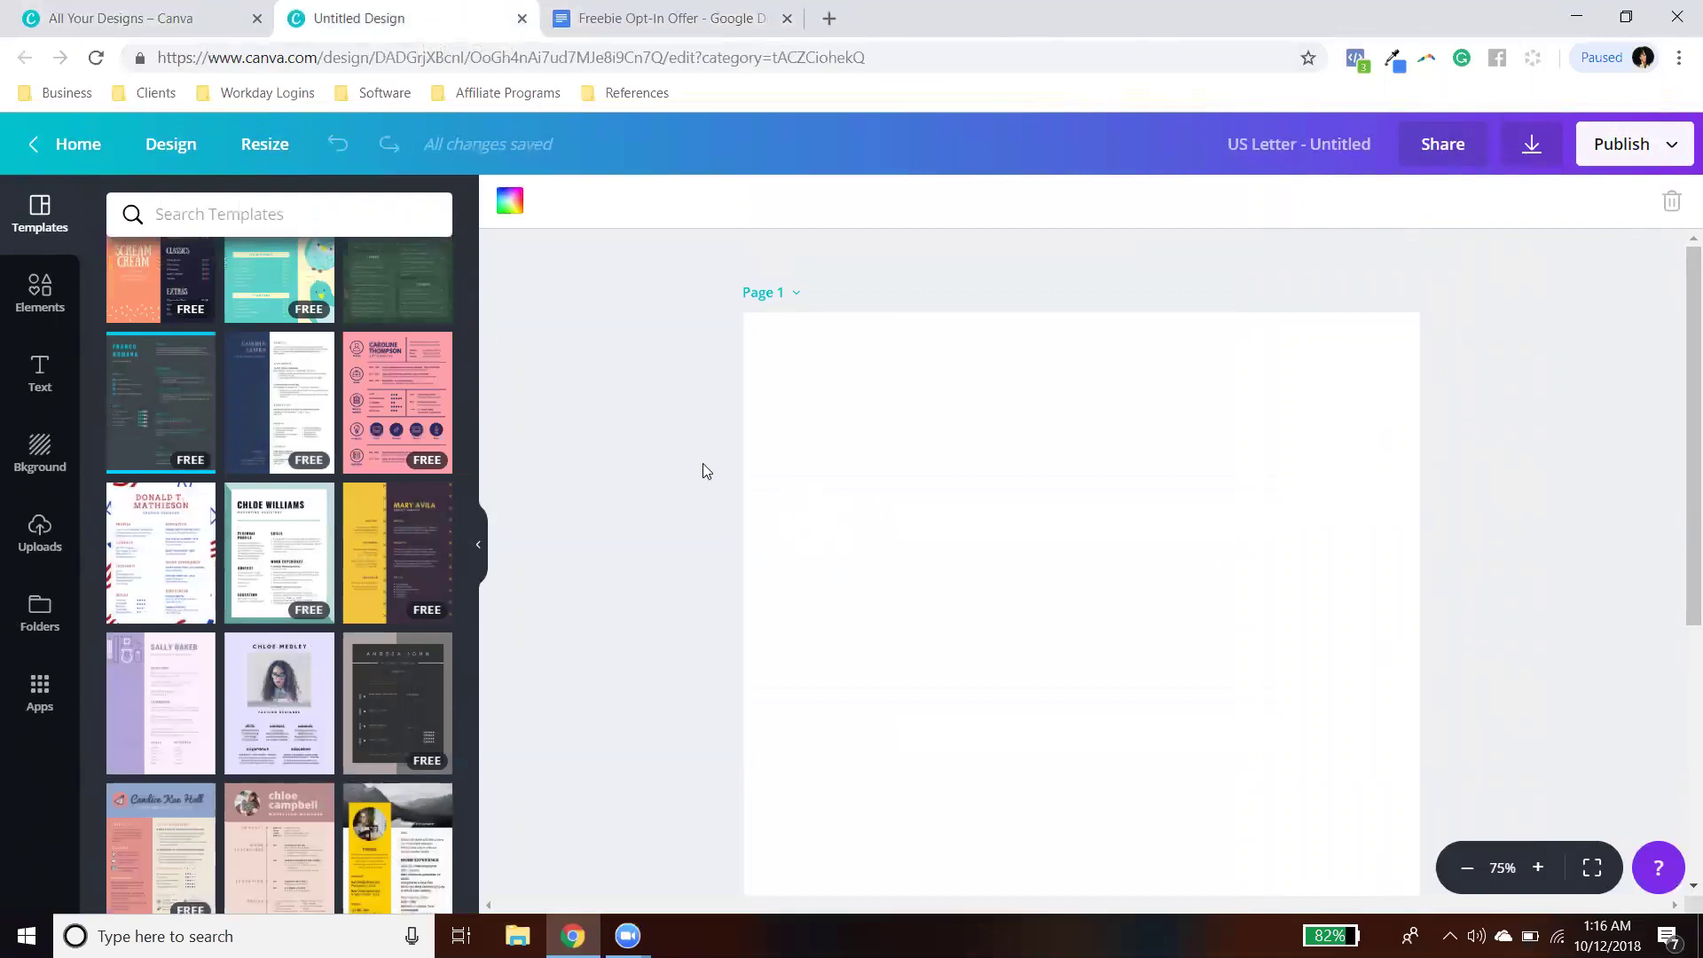
pyautogui.click(479, 550)
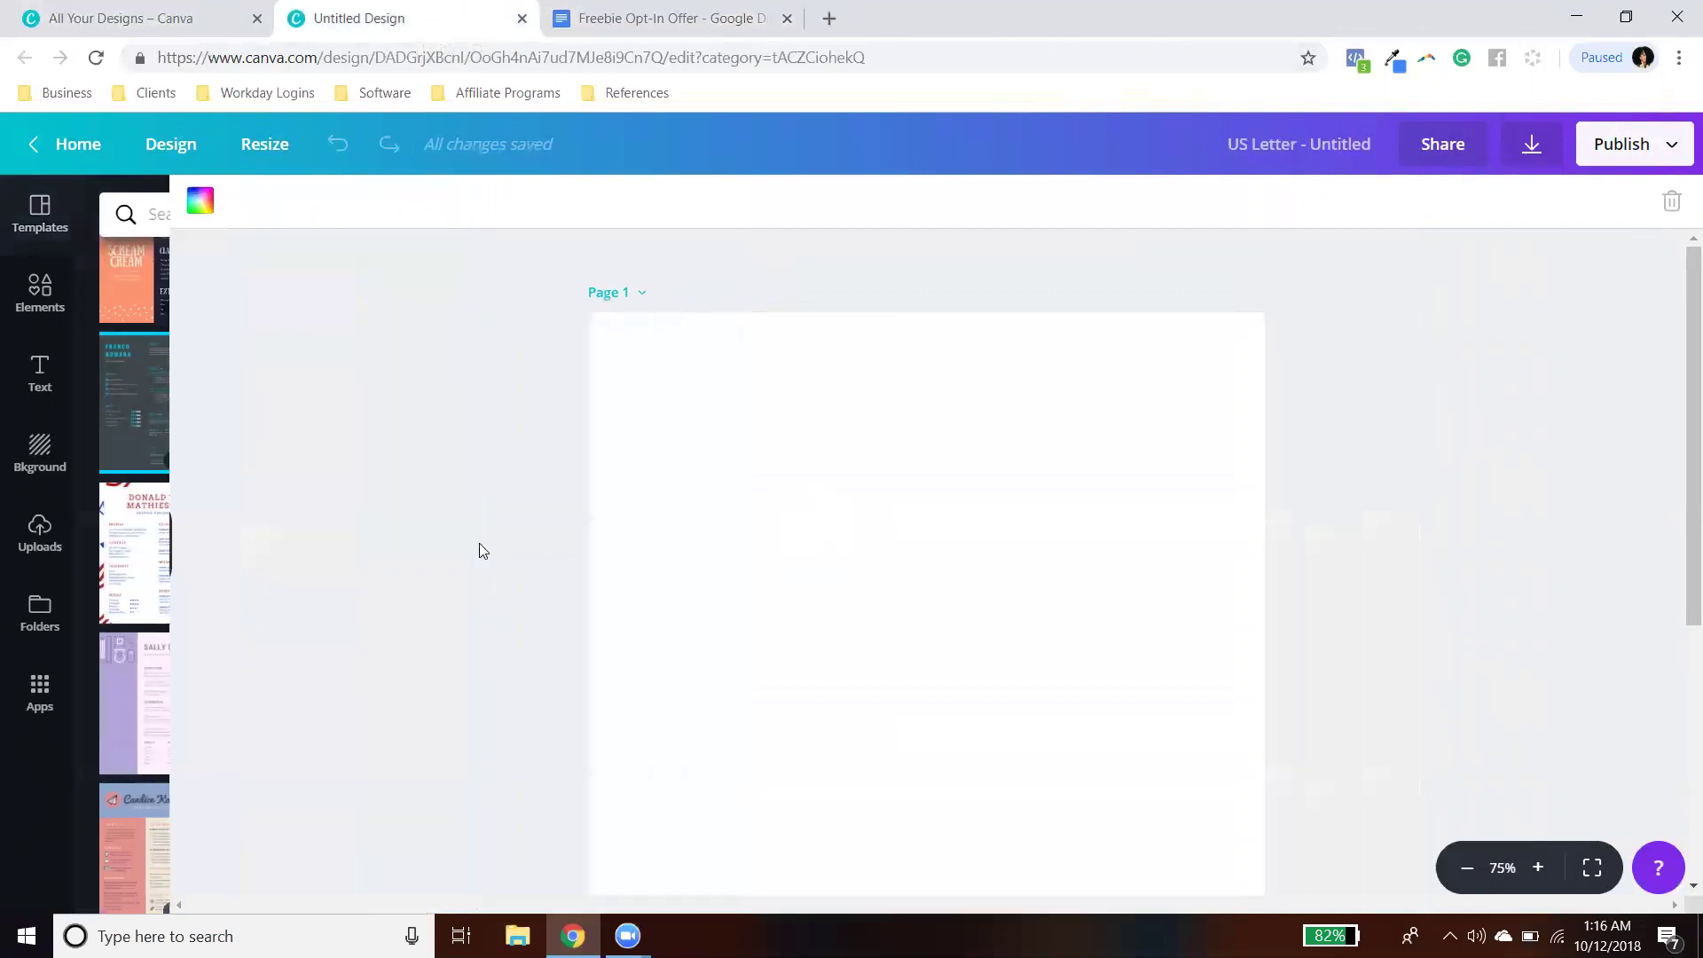
pyautogui.scroll(-1, 796, 593)
pyautogui.scroll(1, 803, 612)
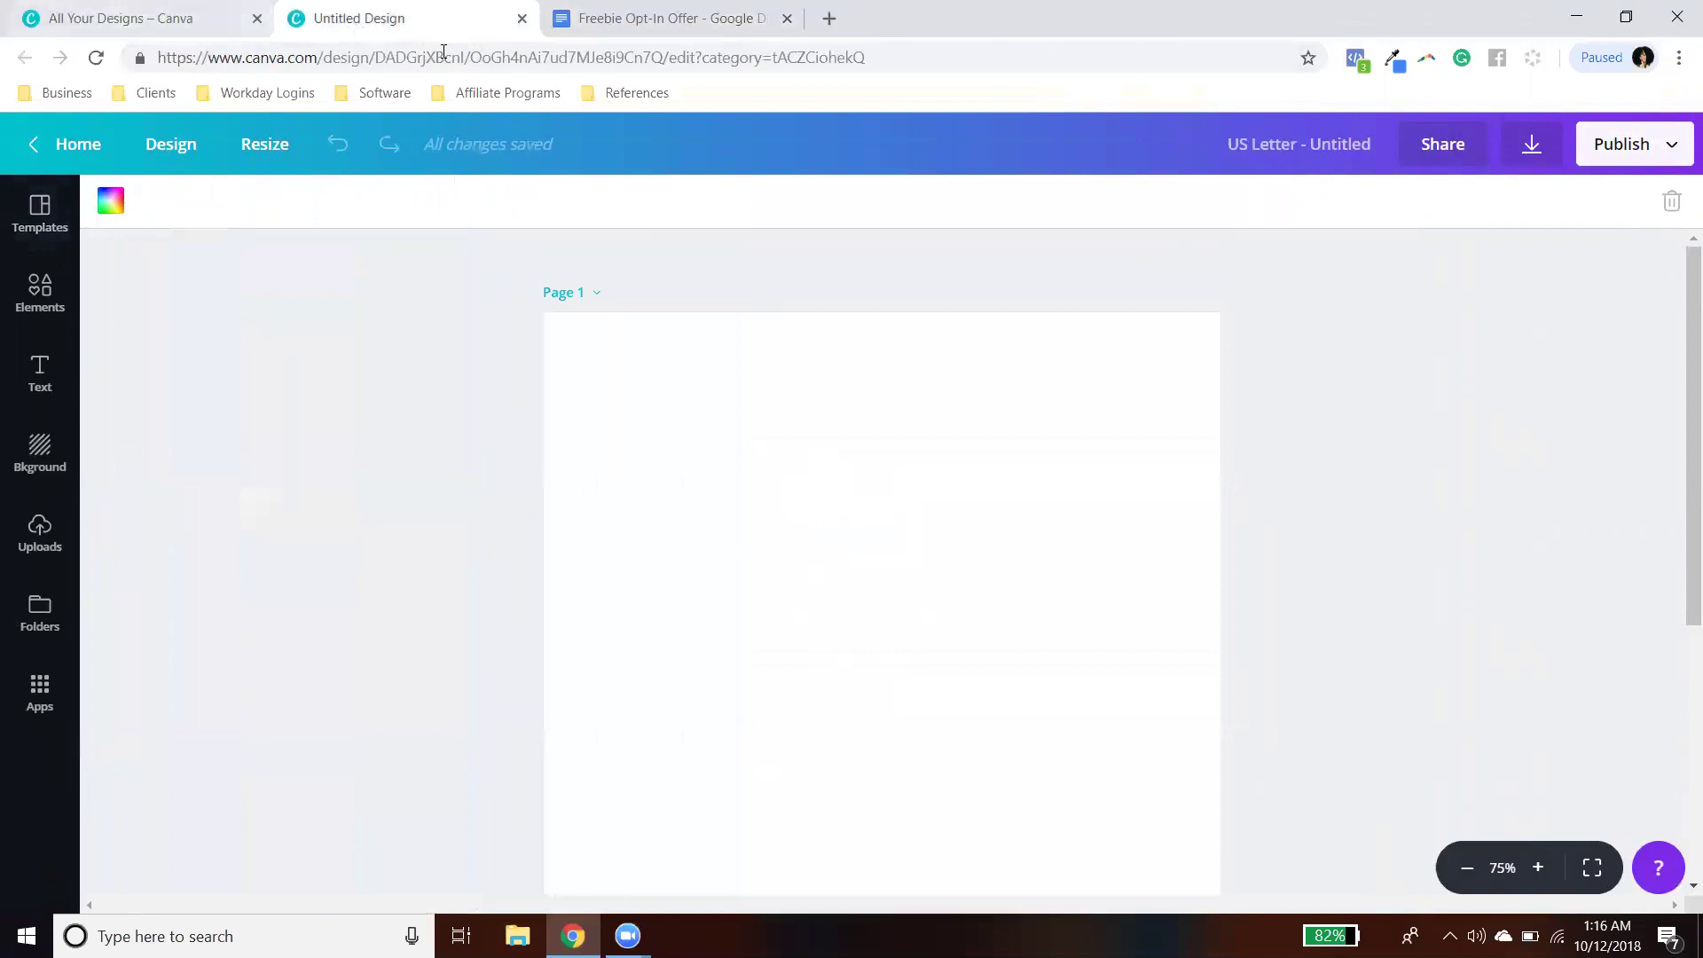
# Step: Select the "Freebie Opt-In Offers" title below the table of contents in the Google Docs draft, and return to the blank Canva design
pyautogui.click(665, 18)
pyautogui.scroll(15, 947, 439)
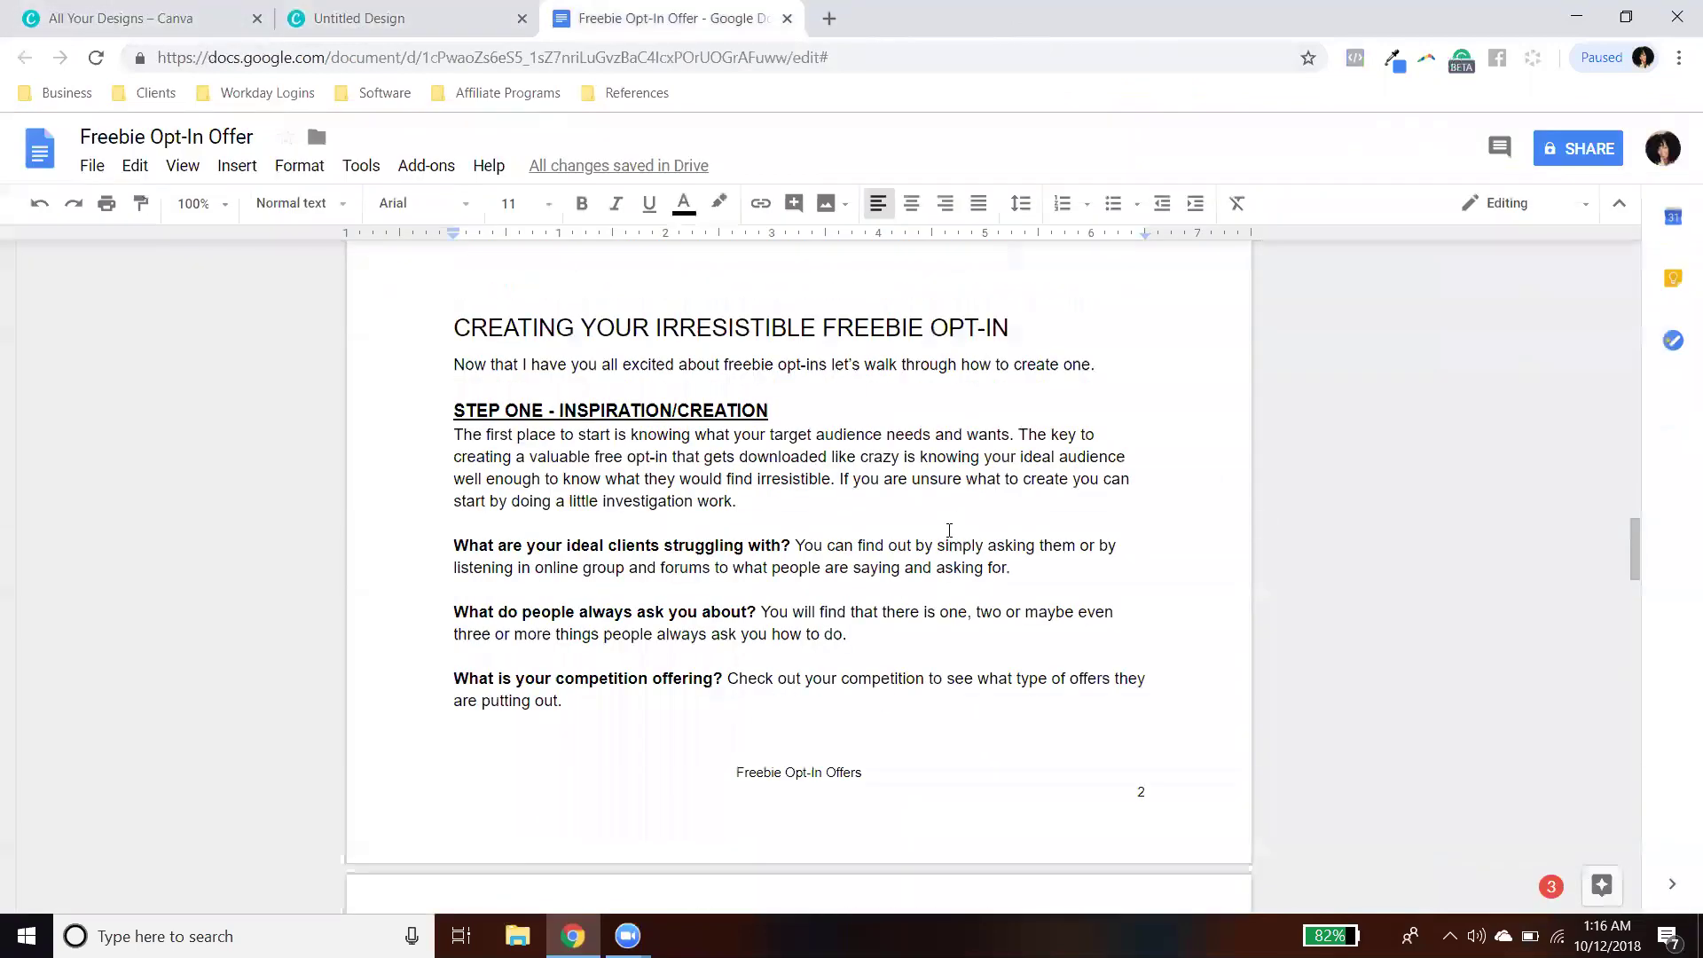
pyautogui.click(947, 438)
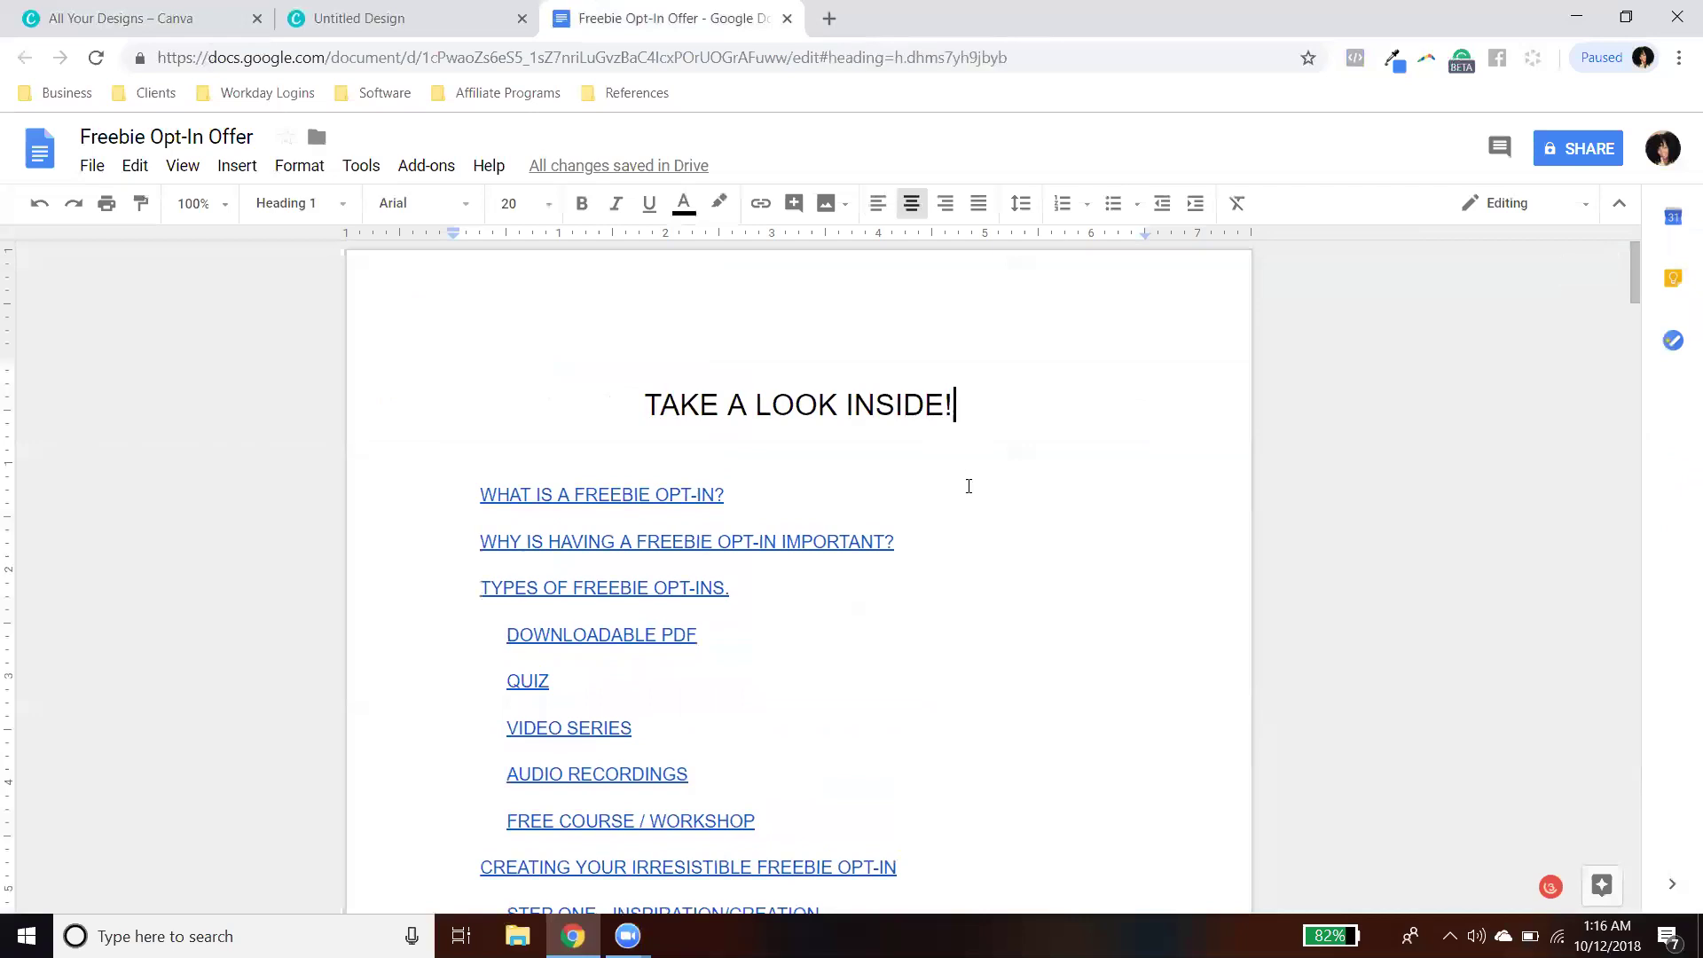
pyautogui.scroll(-14, 988, 528)
pyautogui.scroll(4, 987, 515)
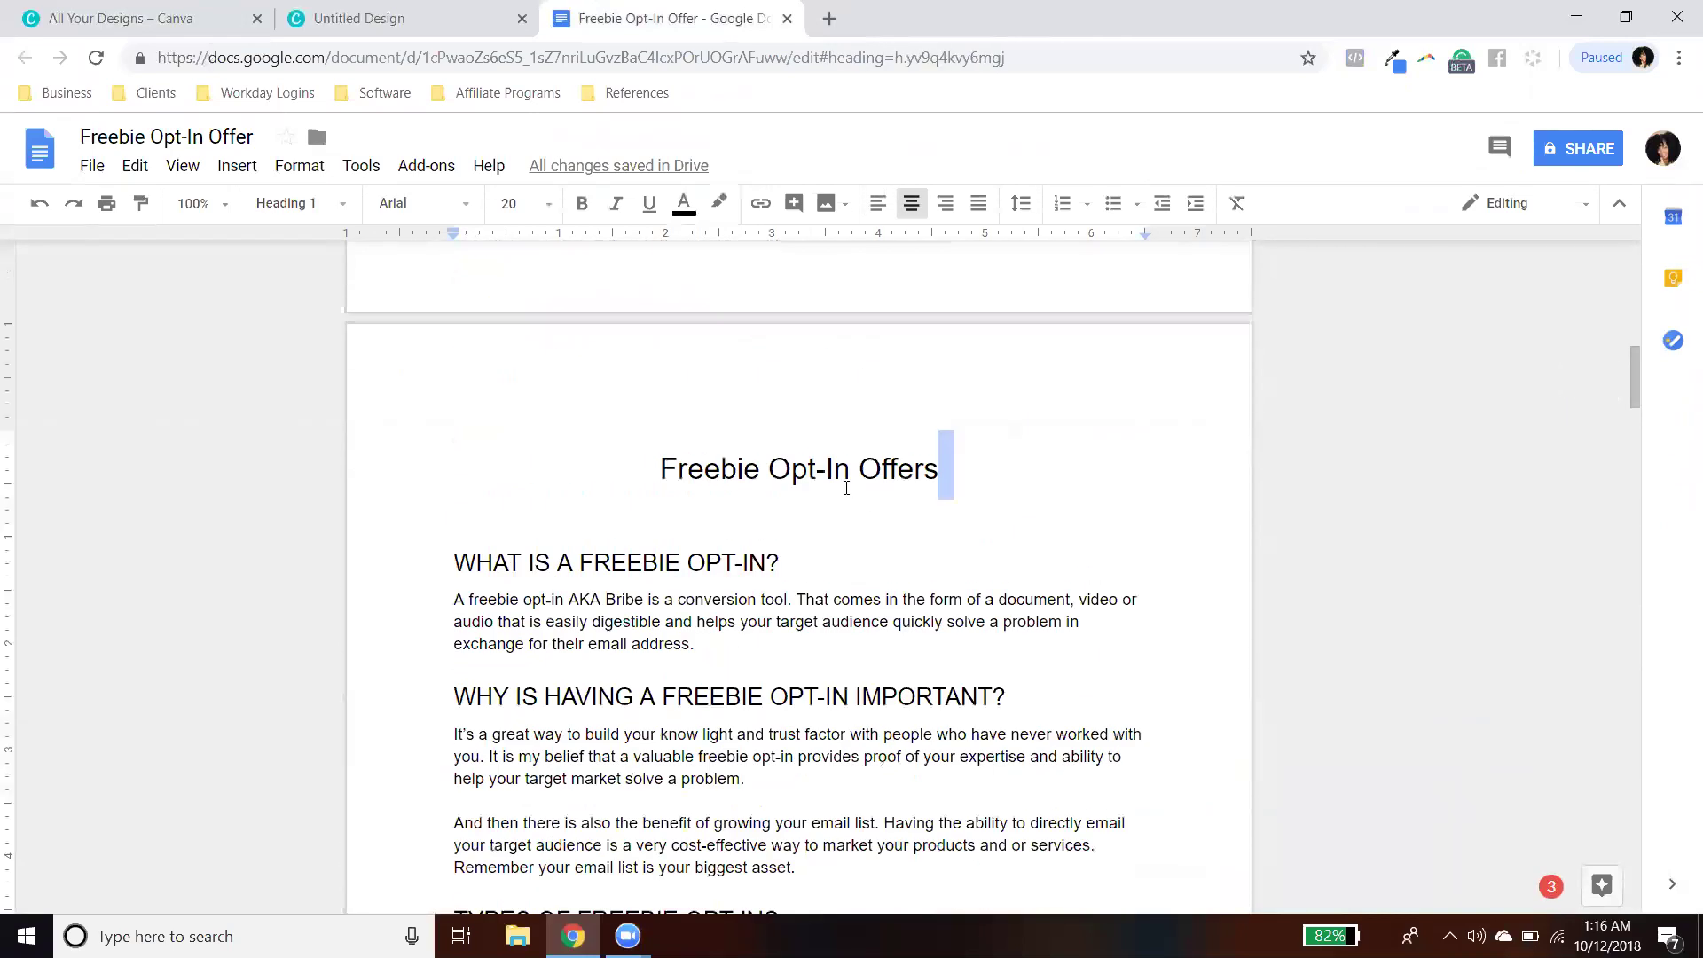
pyautogui.moveTo(943, 465); pyautogui.dragTo(495, 493)
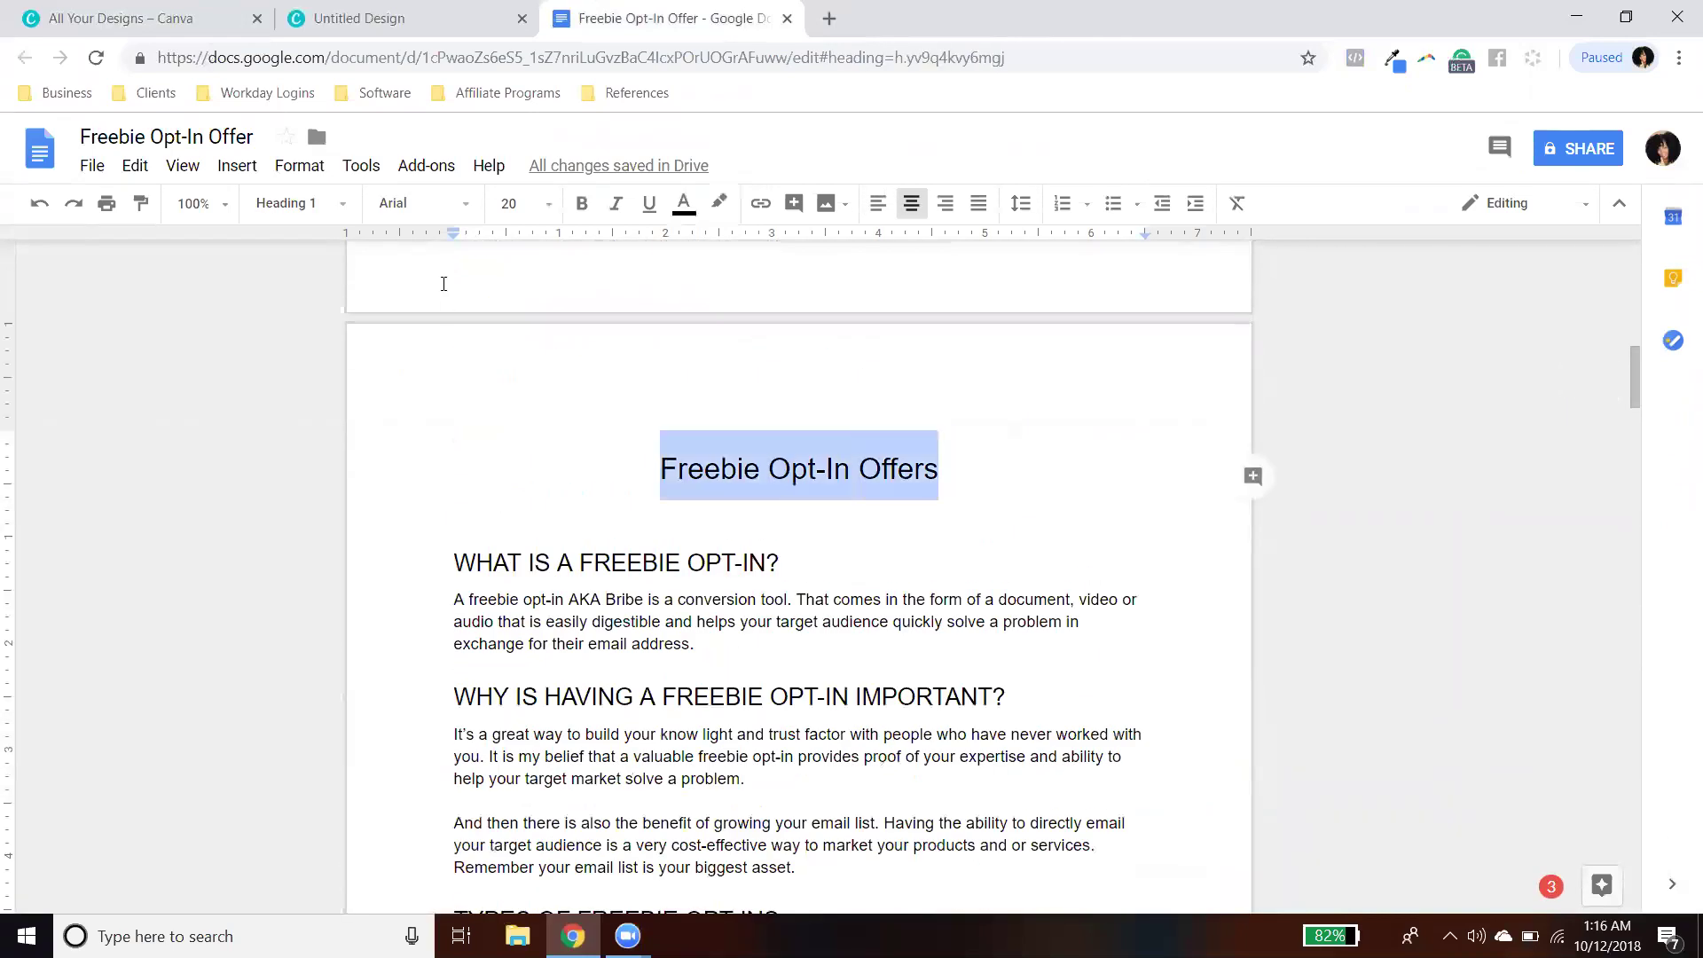
pyautogui.click(434, 18)
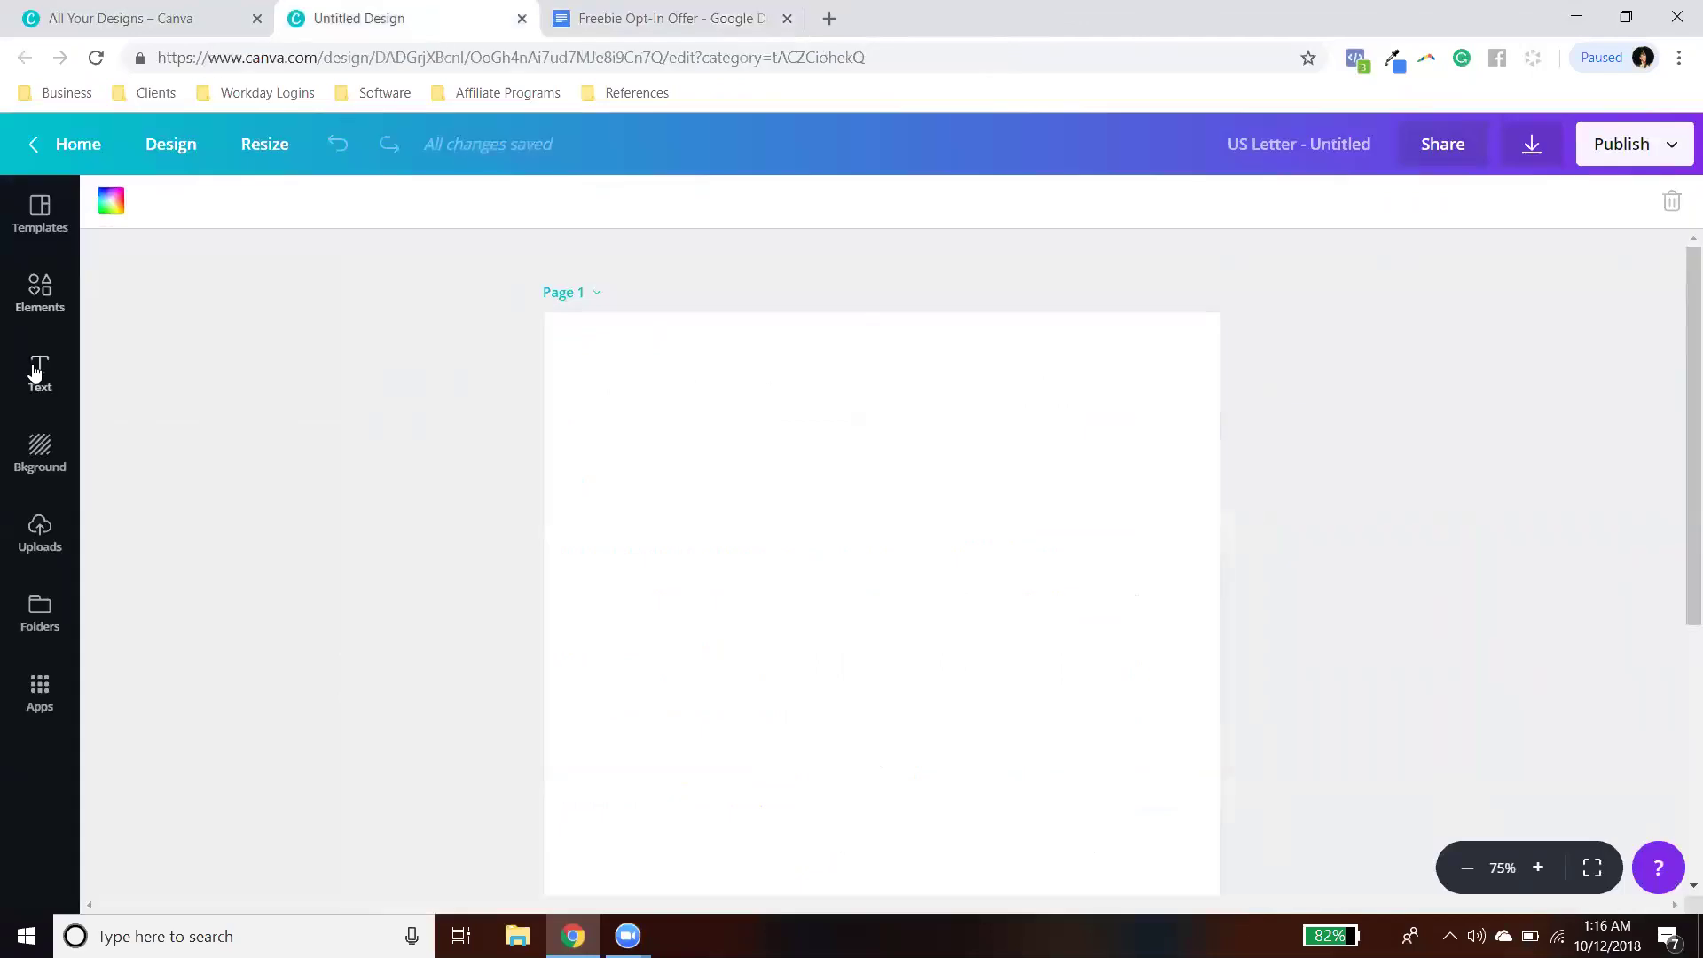
pyautogui.click(586, 16)
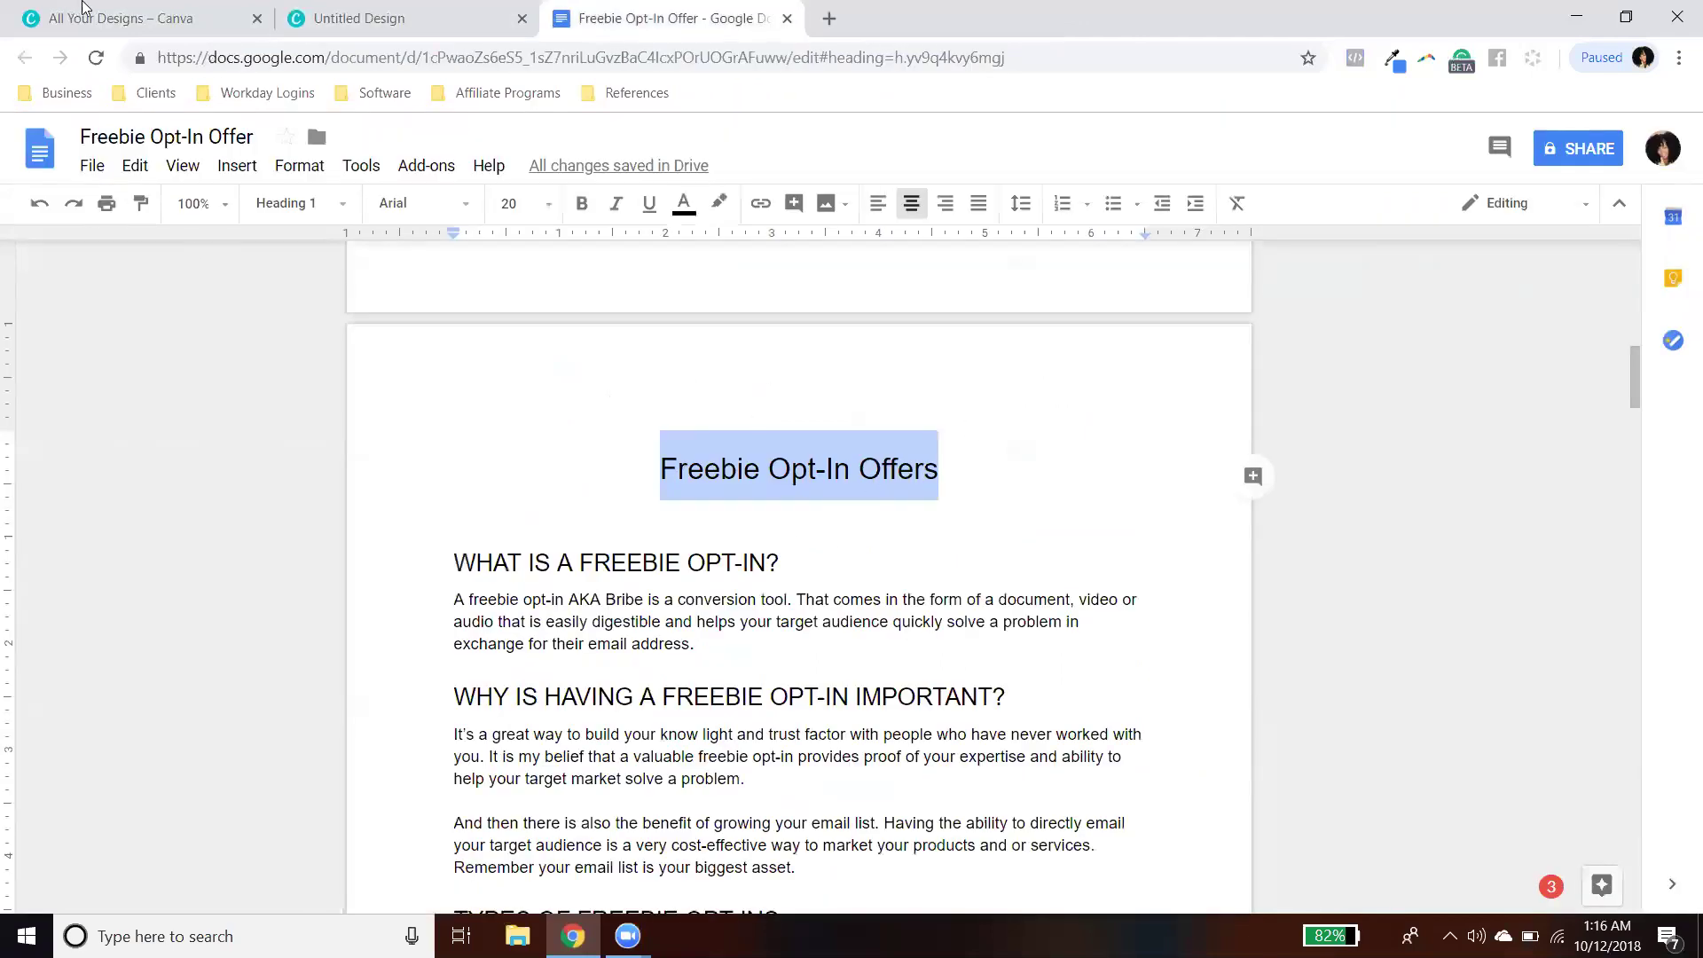
pyautogui.click(133, 18)
pyautogui.click(697, 16)
pyautogui.click(133, 18)
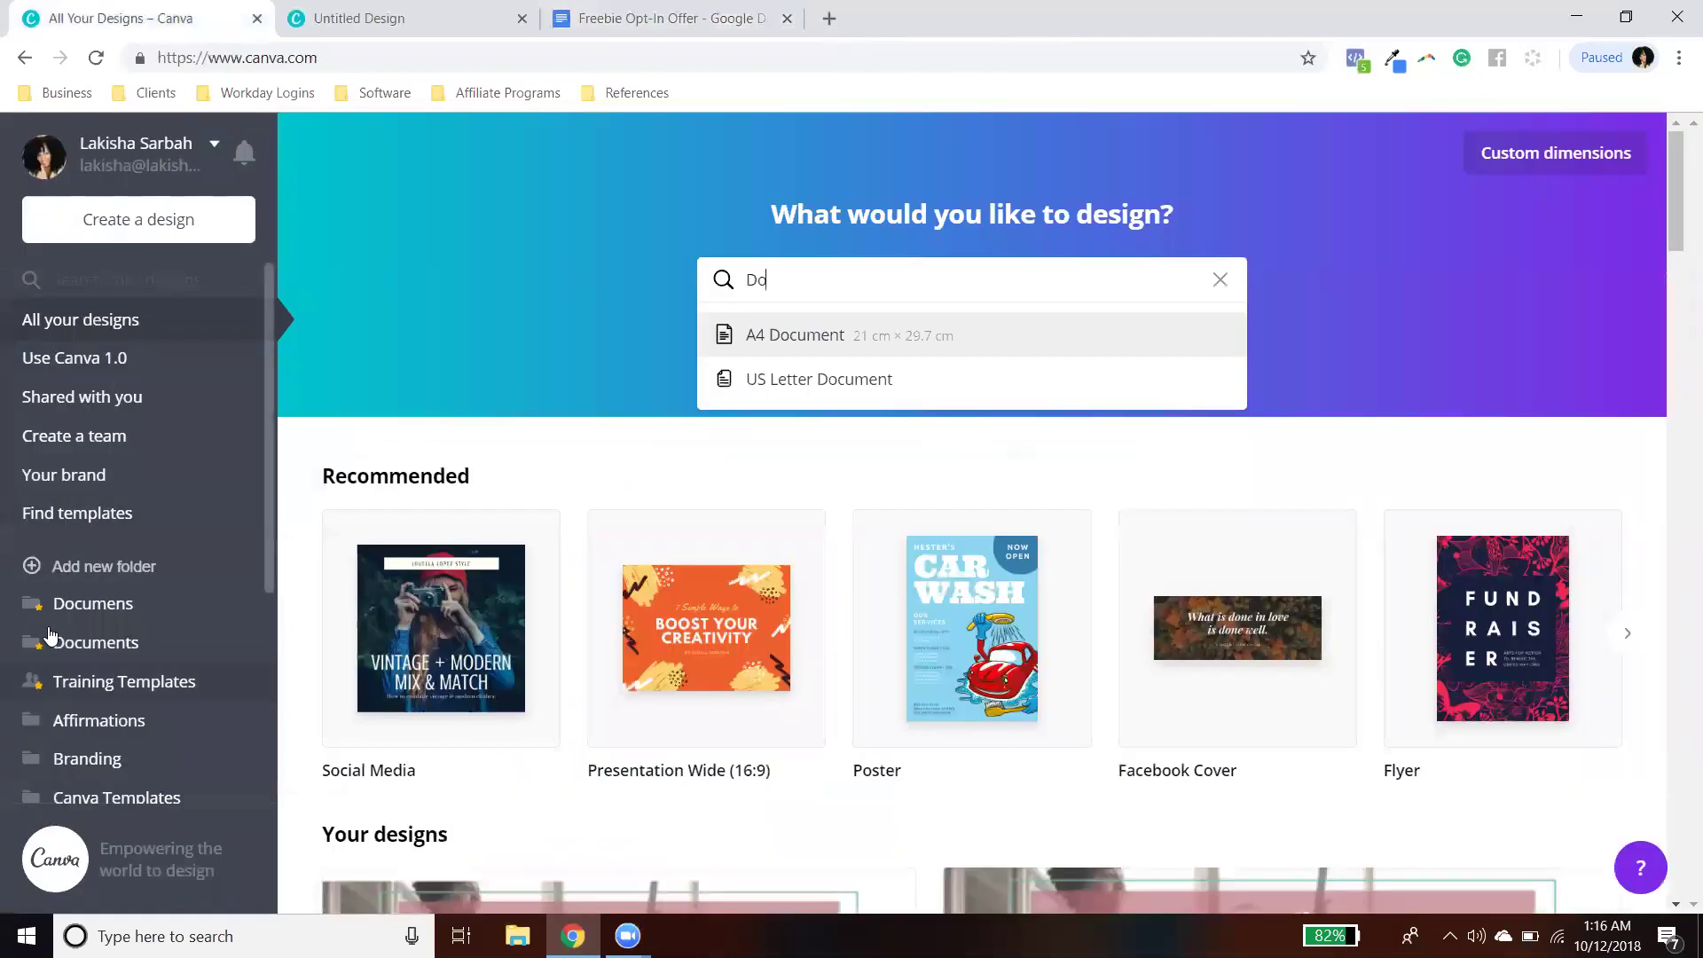
pyautogui.click(382, 18)
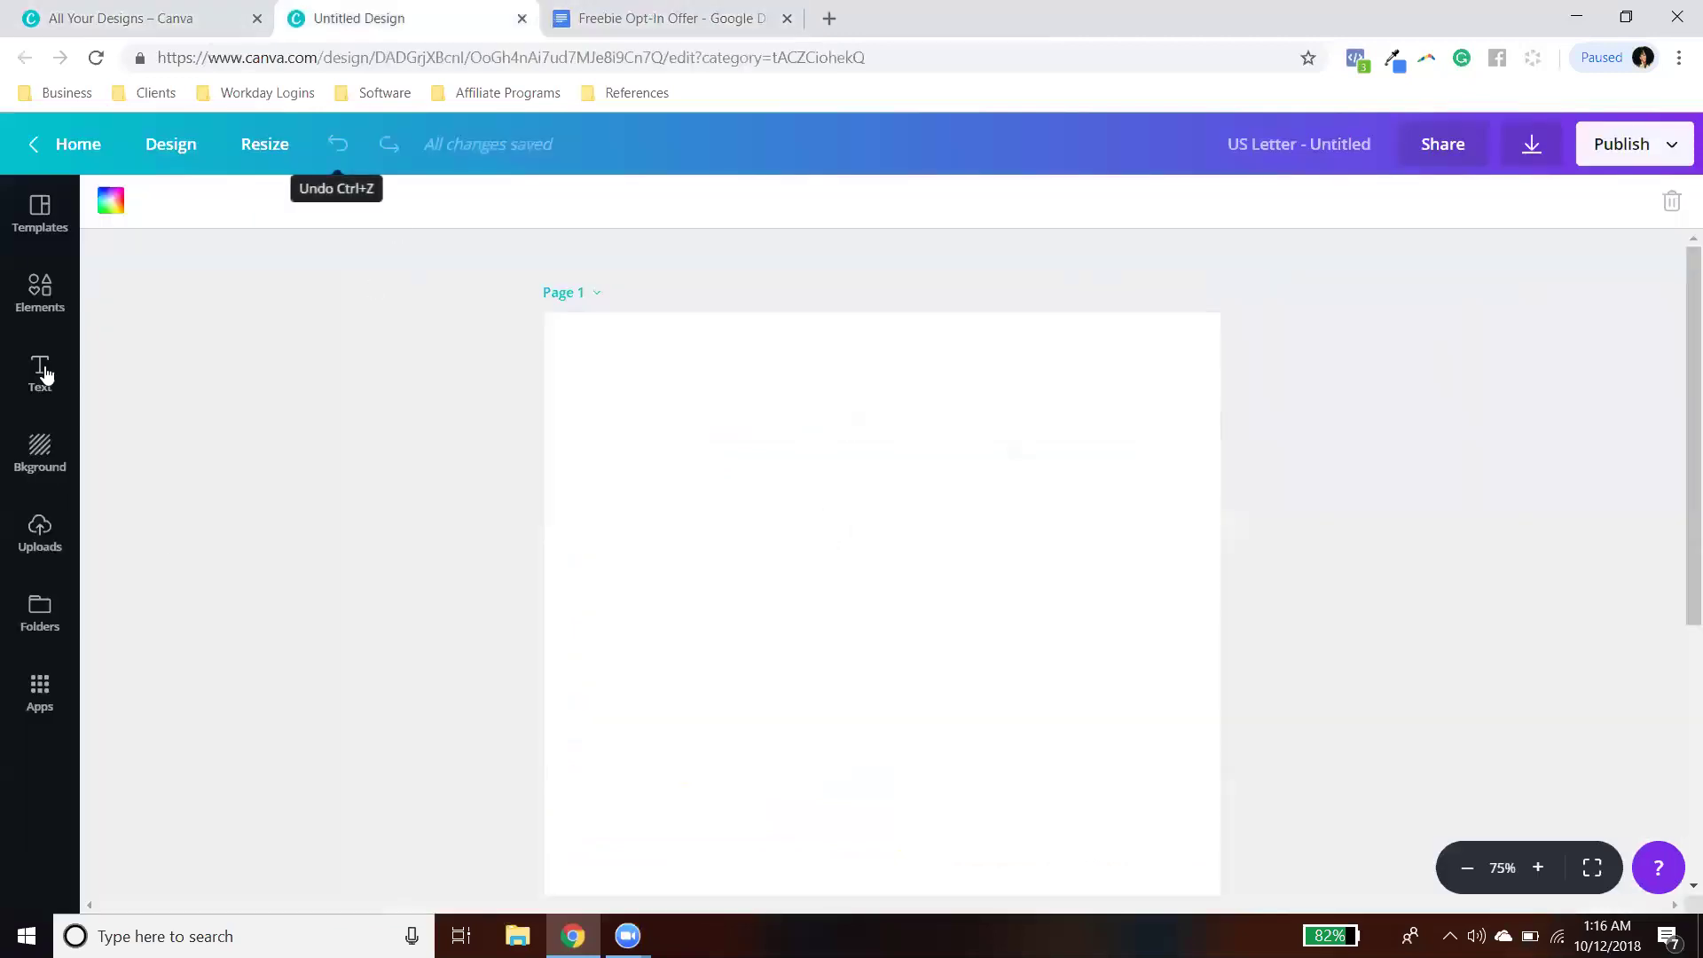
# Step: Add a text box near the top of page 1 and replace its placeholder with "Freebie Opt-In Offers"
pyautogui.click(41, 376)
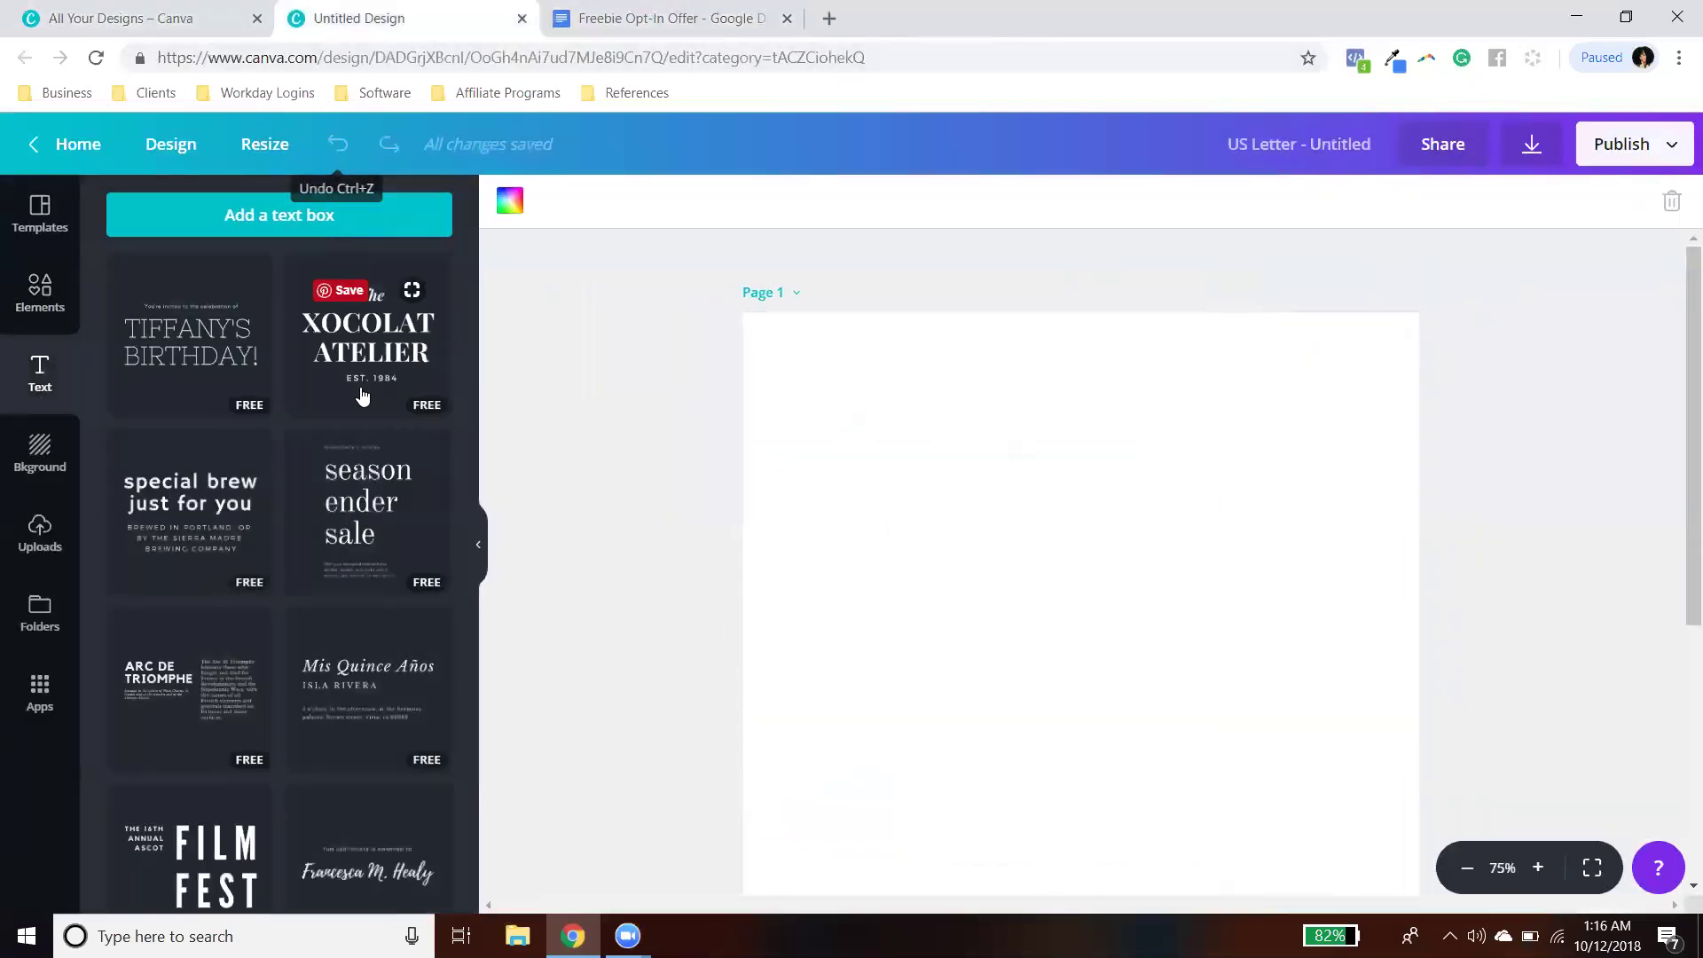
pyautogui.click(293, 229)
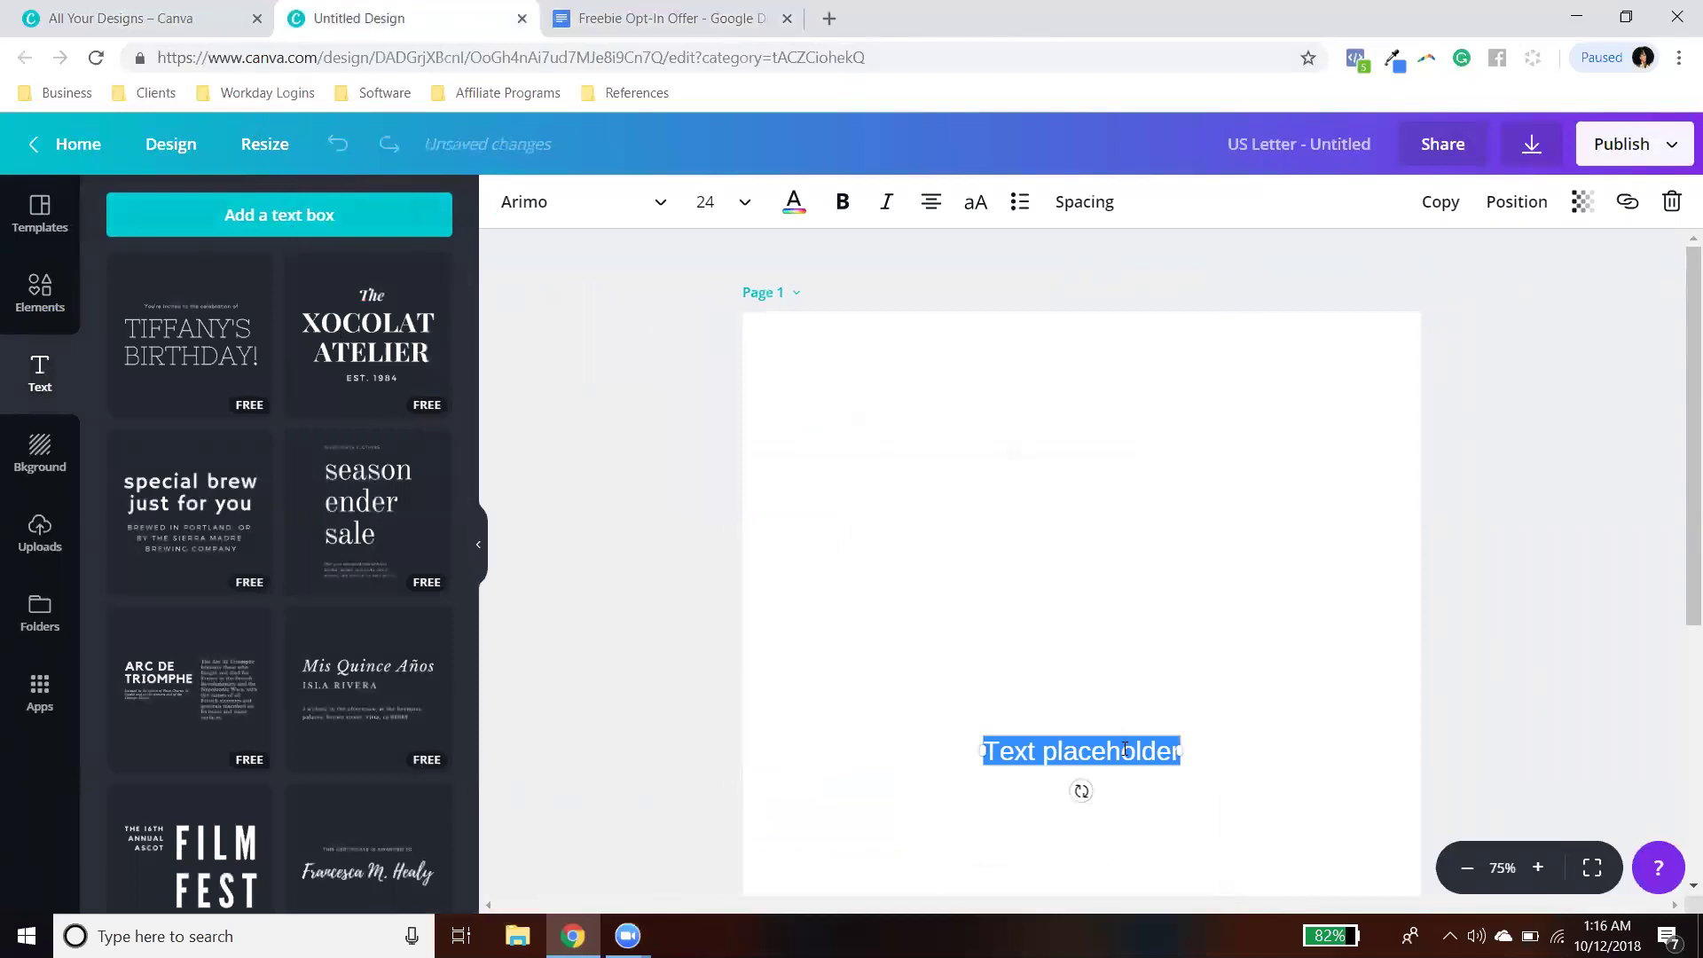
pyautogui.click(1529, 721)
pyautogui.moveTo(1093, 753); pyautogui.dragTo(1091, 450)
pyautogui.doubleClick(1091, 451)
pyautogui.press('BackSpace')
pyautogui.write('Freebie Opt-In Offers')
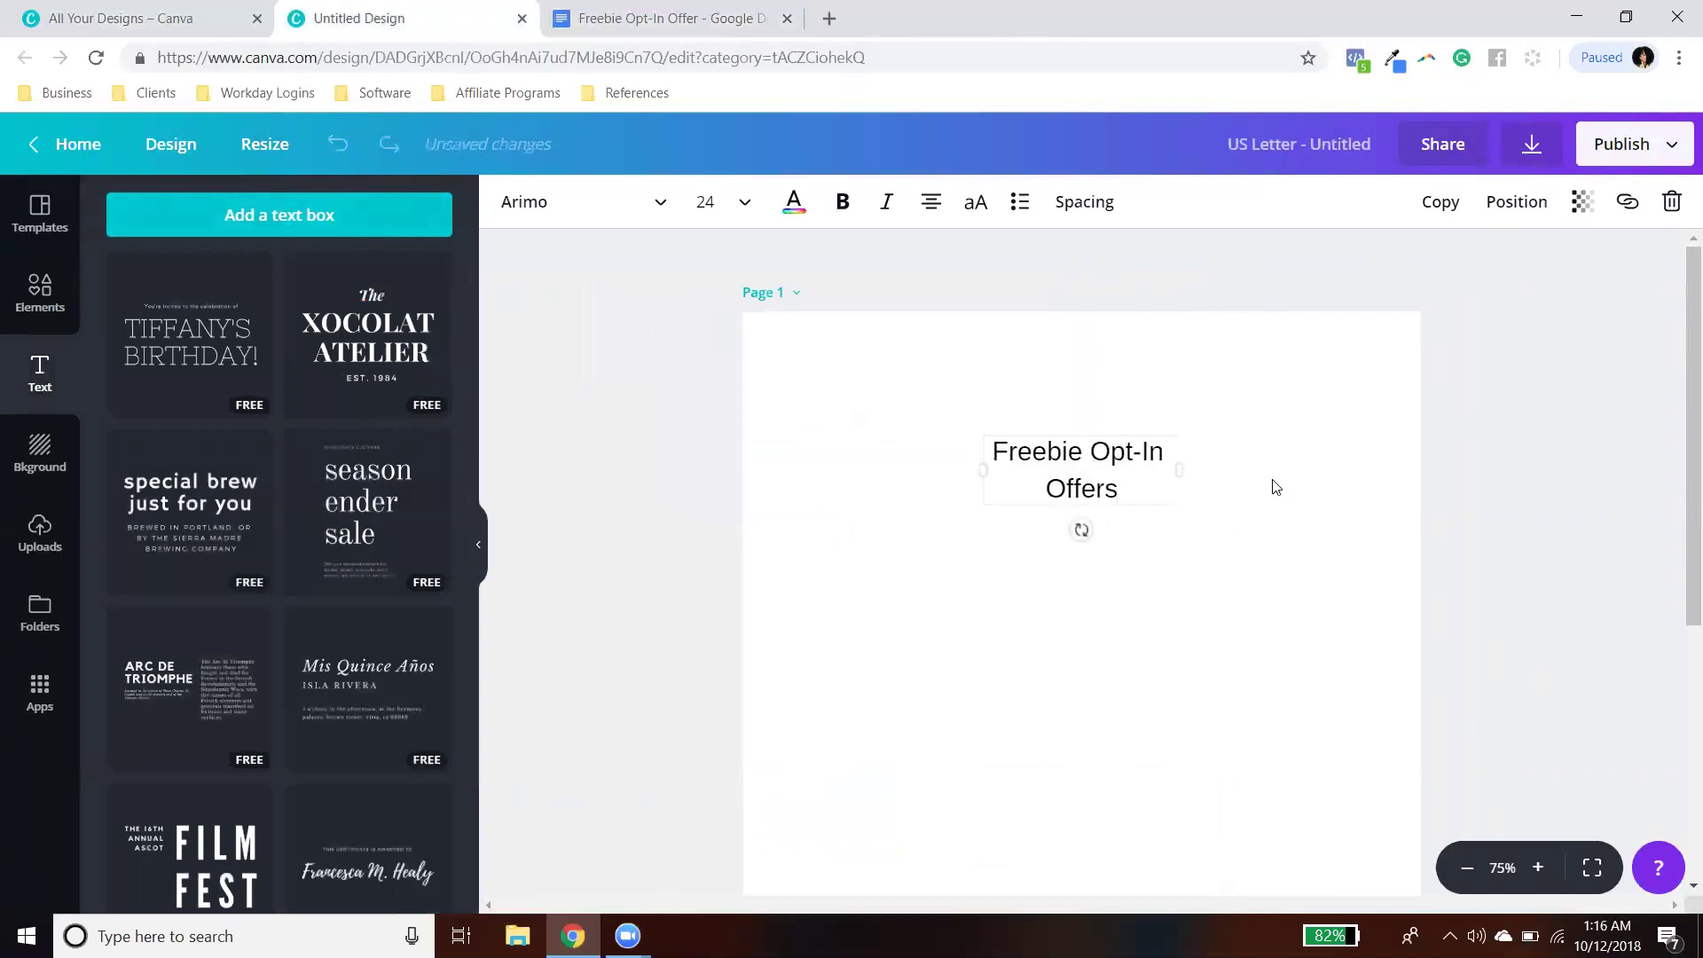
# Step: Widen the title's text box so it fits on one line, and center it horizontally on page 1
pyautogui.moveTo(1177, 463); pyautogui.dragTo(1236, 453)
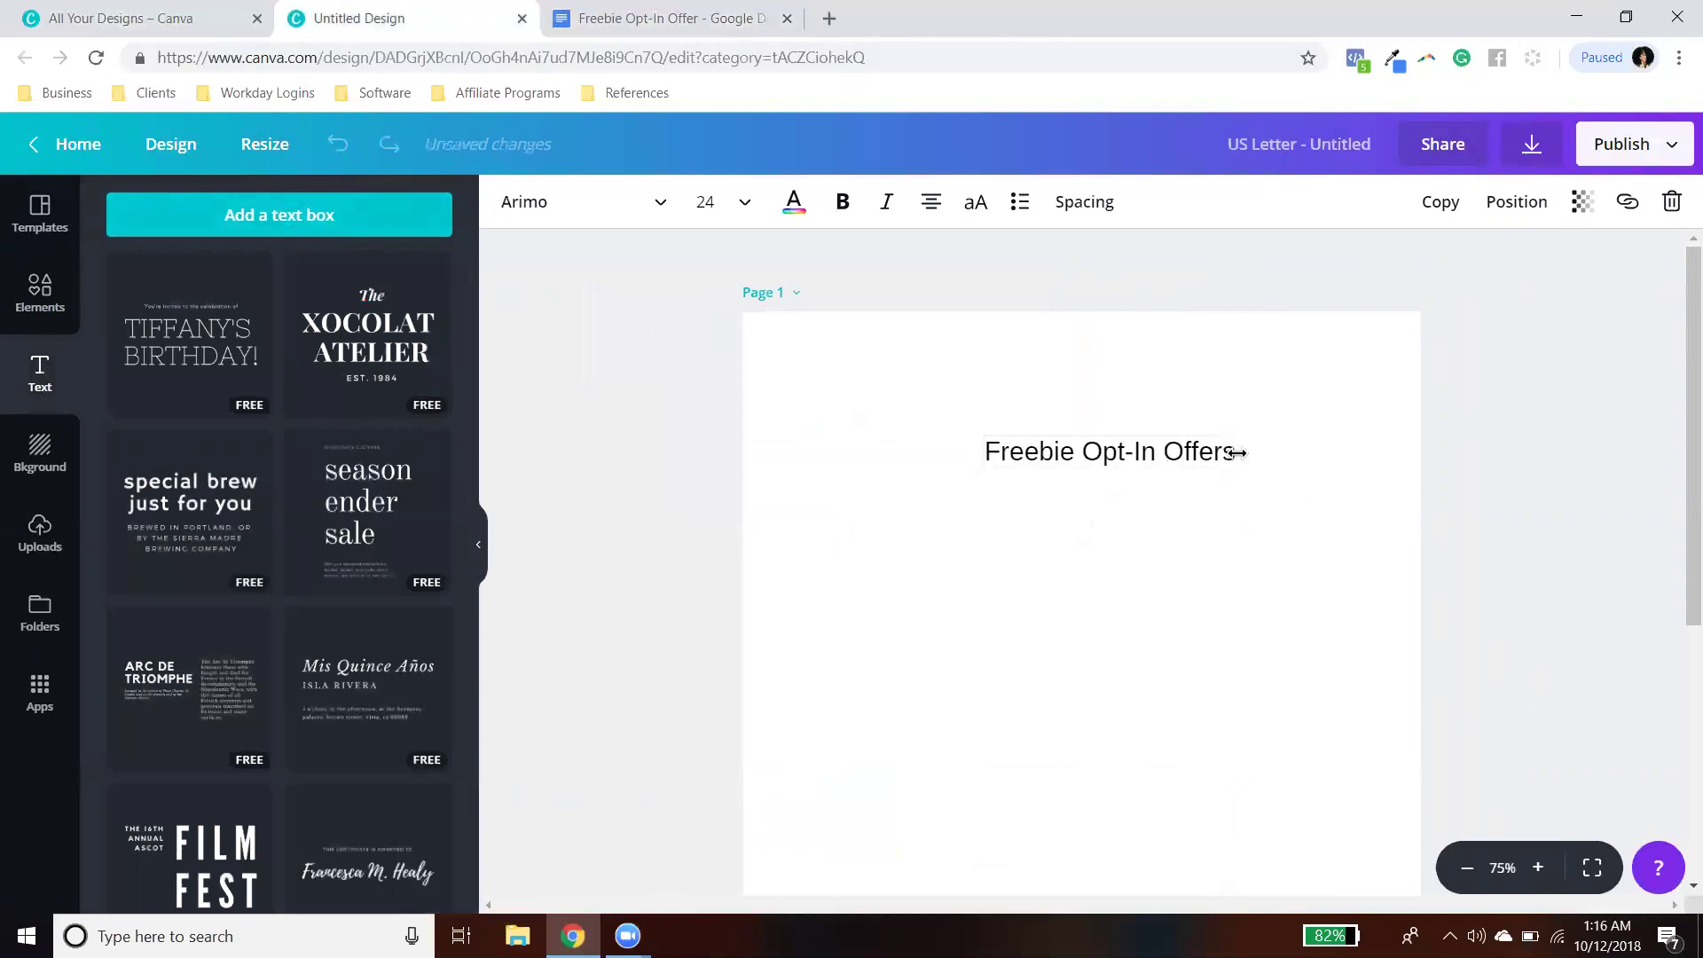
pyautogui.click(1422, 525)
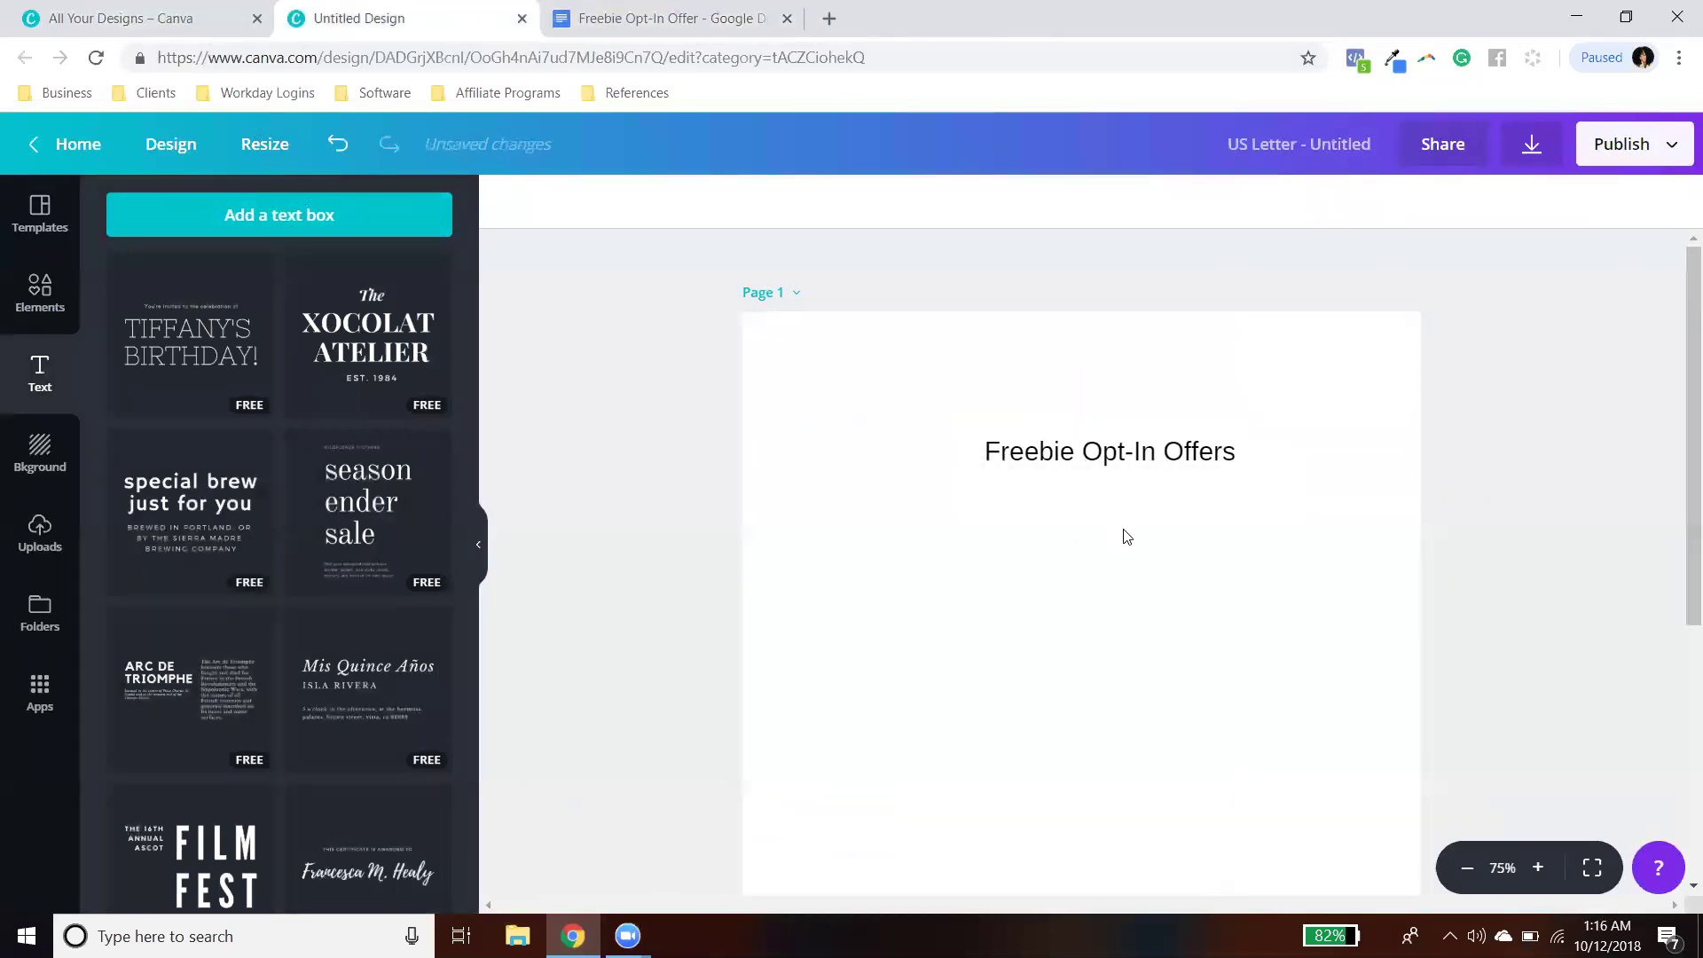
pyautogui.moveTo(1077, 452); pyautogui.dragTo(1055, 449)
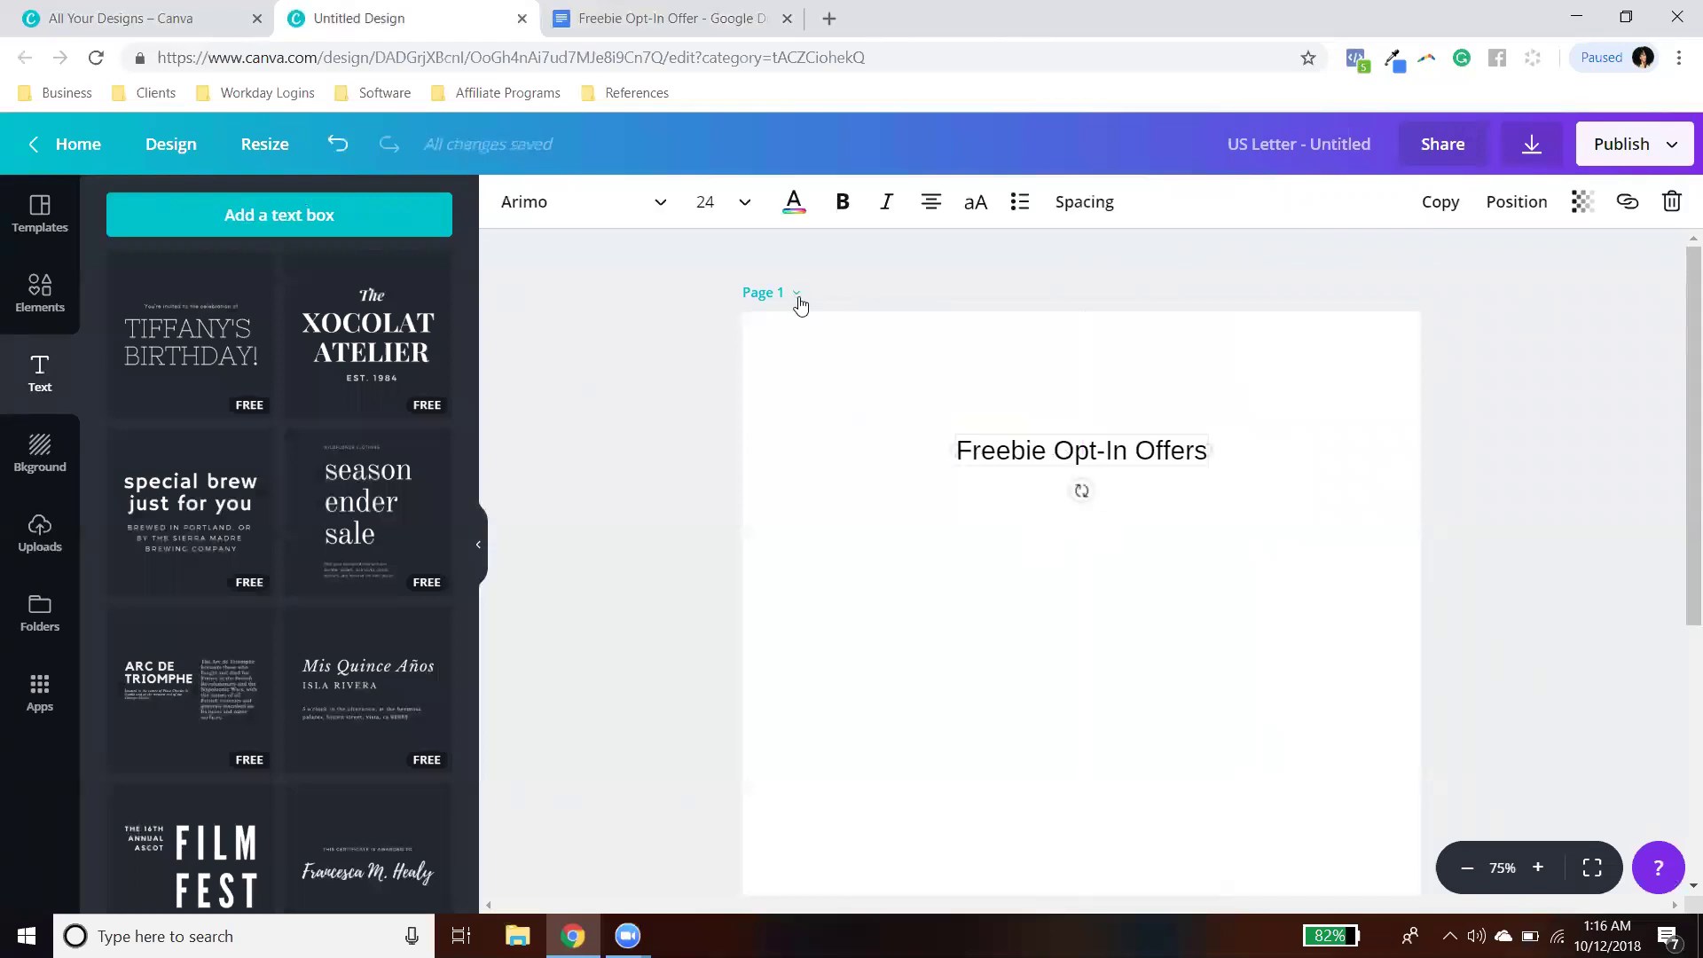
# Step: Add a blank second page to the design and bring it into view
pyautogui.scroll(-5, 1141, 593)
pyautogui.click(1045, 825)
pyautogui.scroll(-8, 1452, 676)
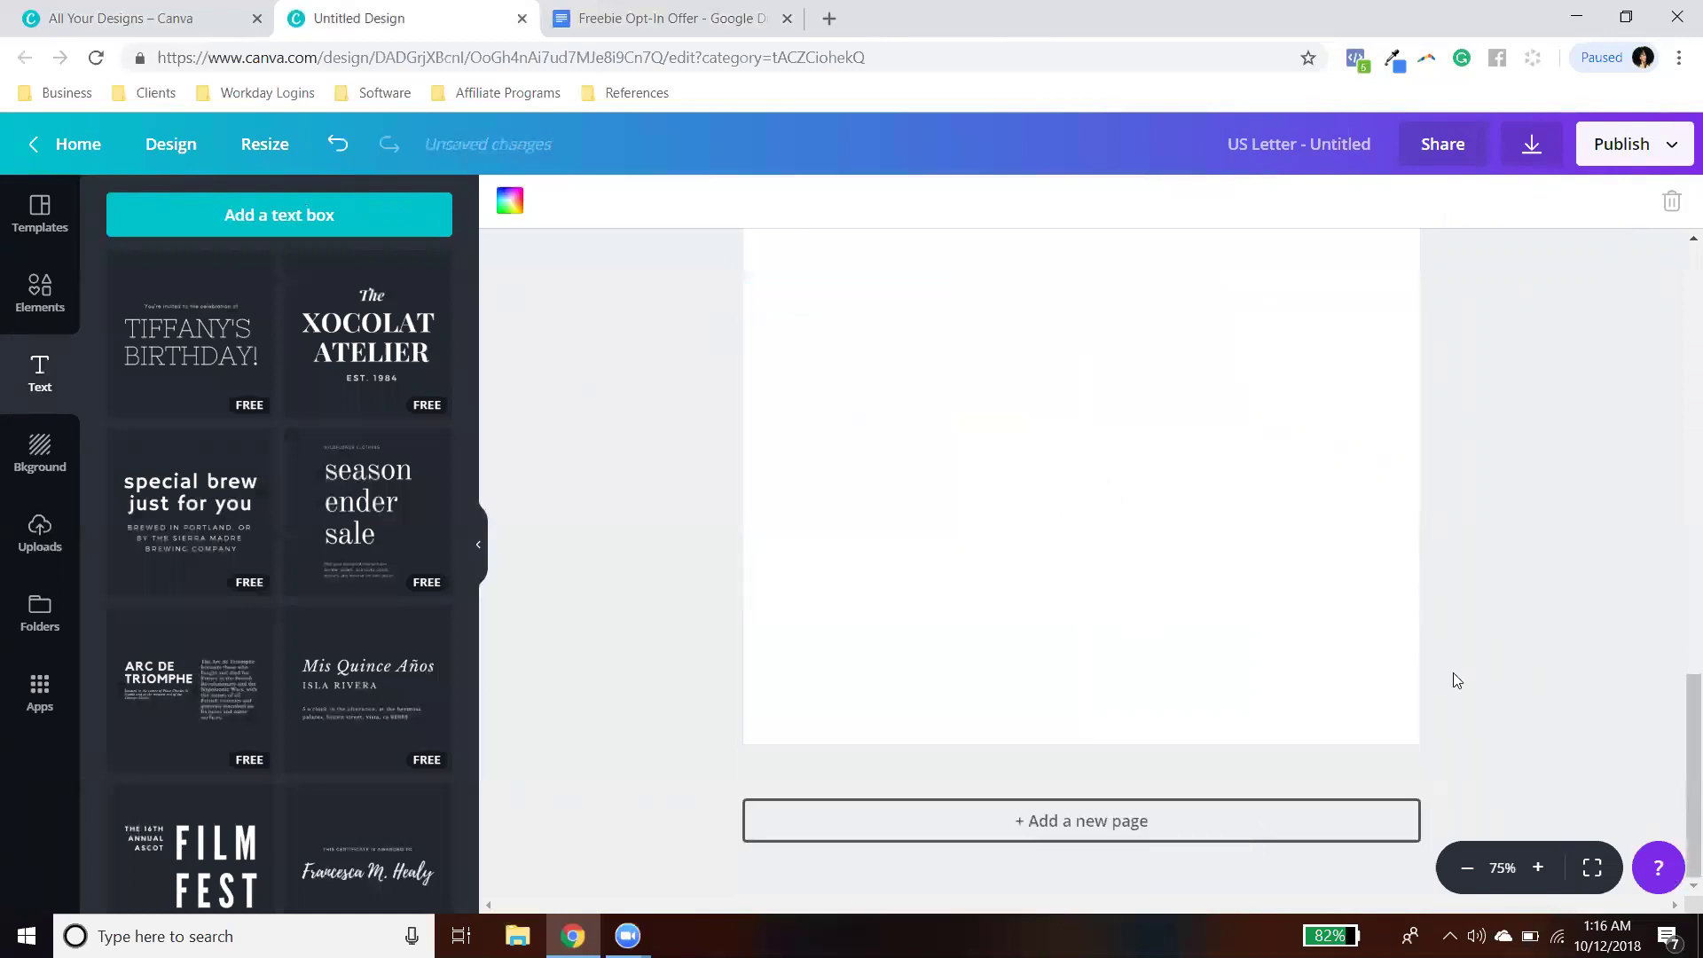
pyautogui.scroll(15, 1501, 709)
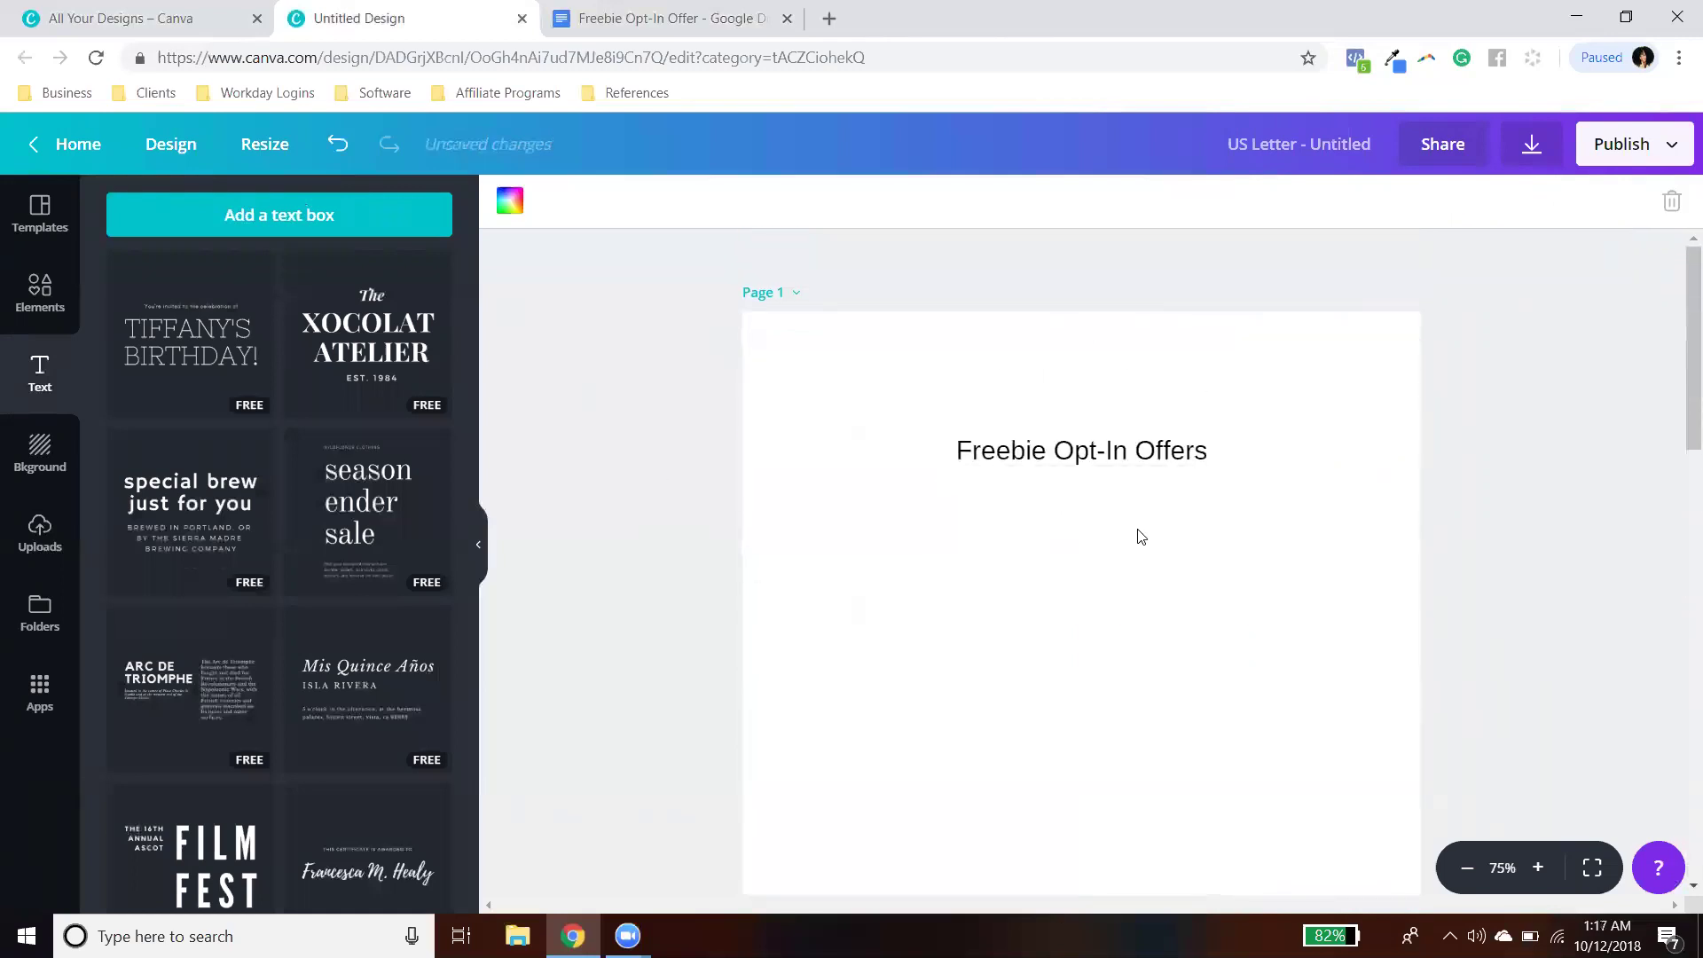
pyautogui.scroll(-10, 1262, 619)
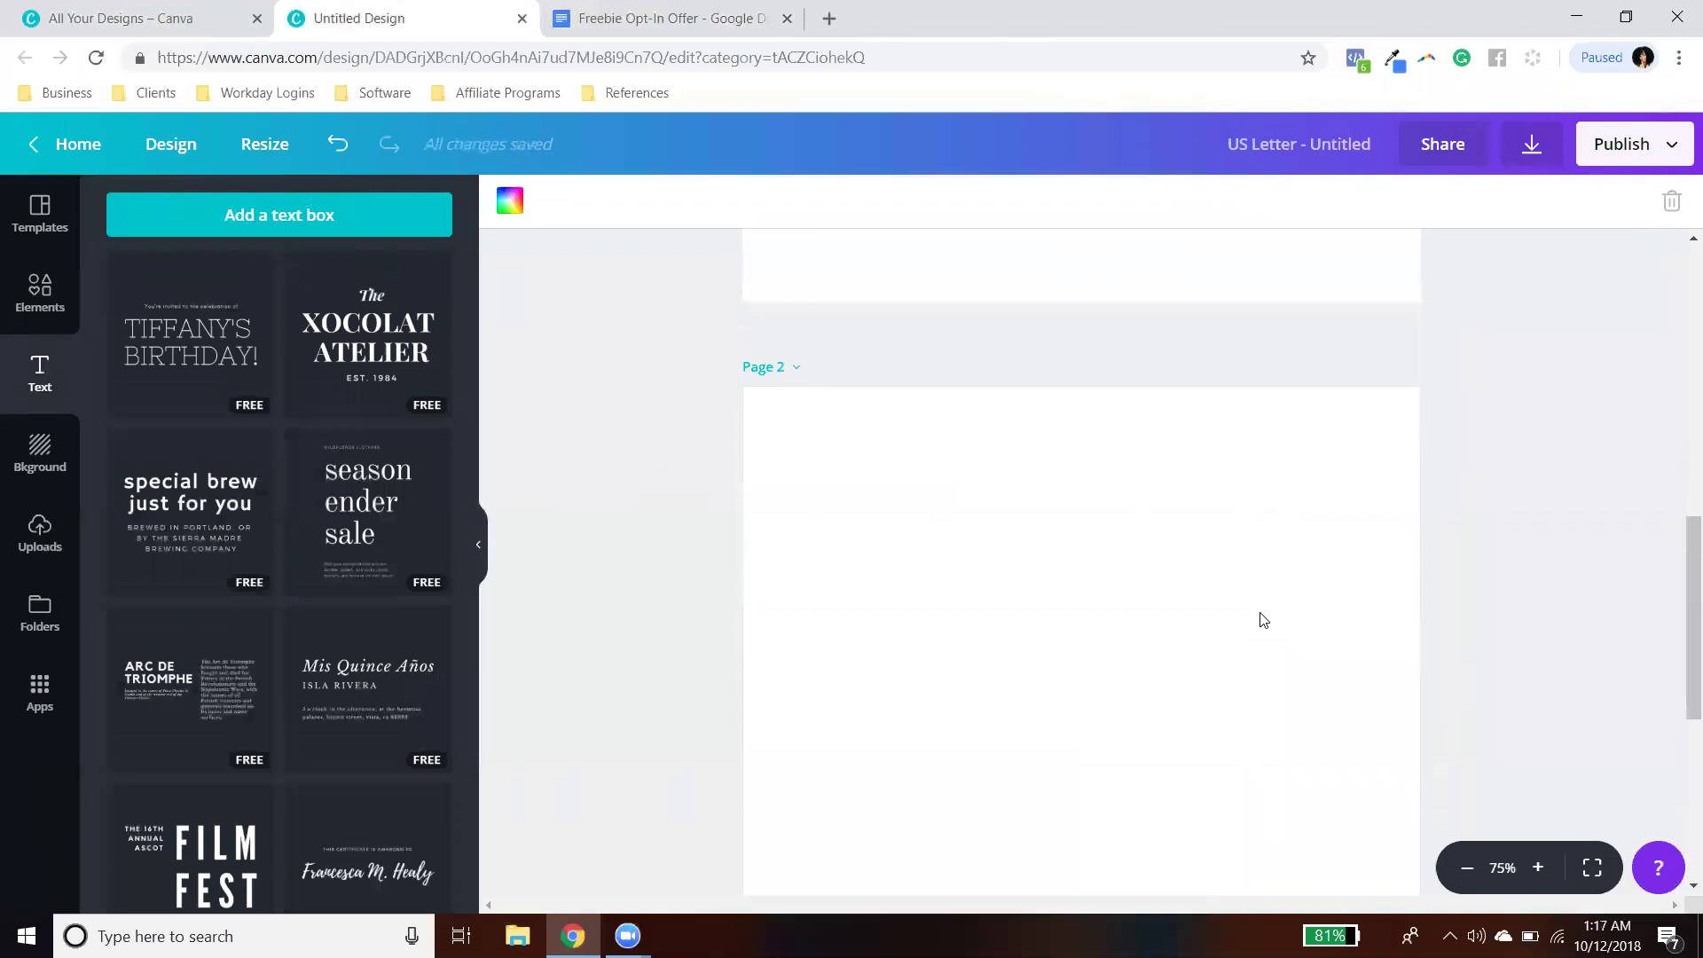
pyautogui.scroll(-1, 1486, 629)
pyautogui.scroll(1, 1486, 630)
pyautogui.scroll(-1, 1527, 555)
pyautogui.scroll(1, 1527, 554)
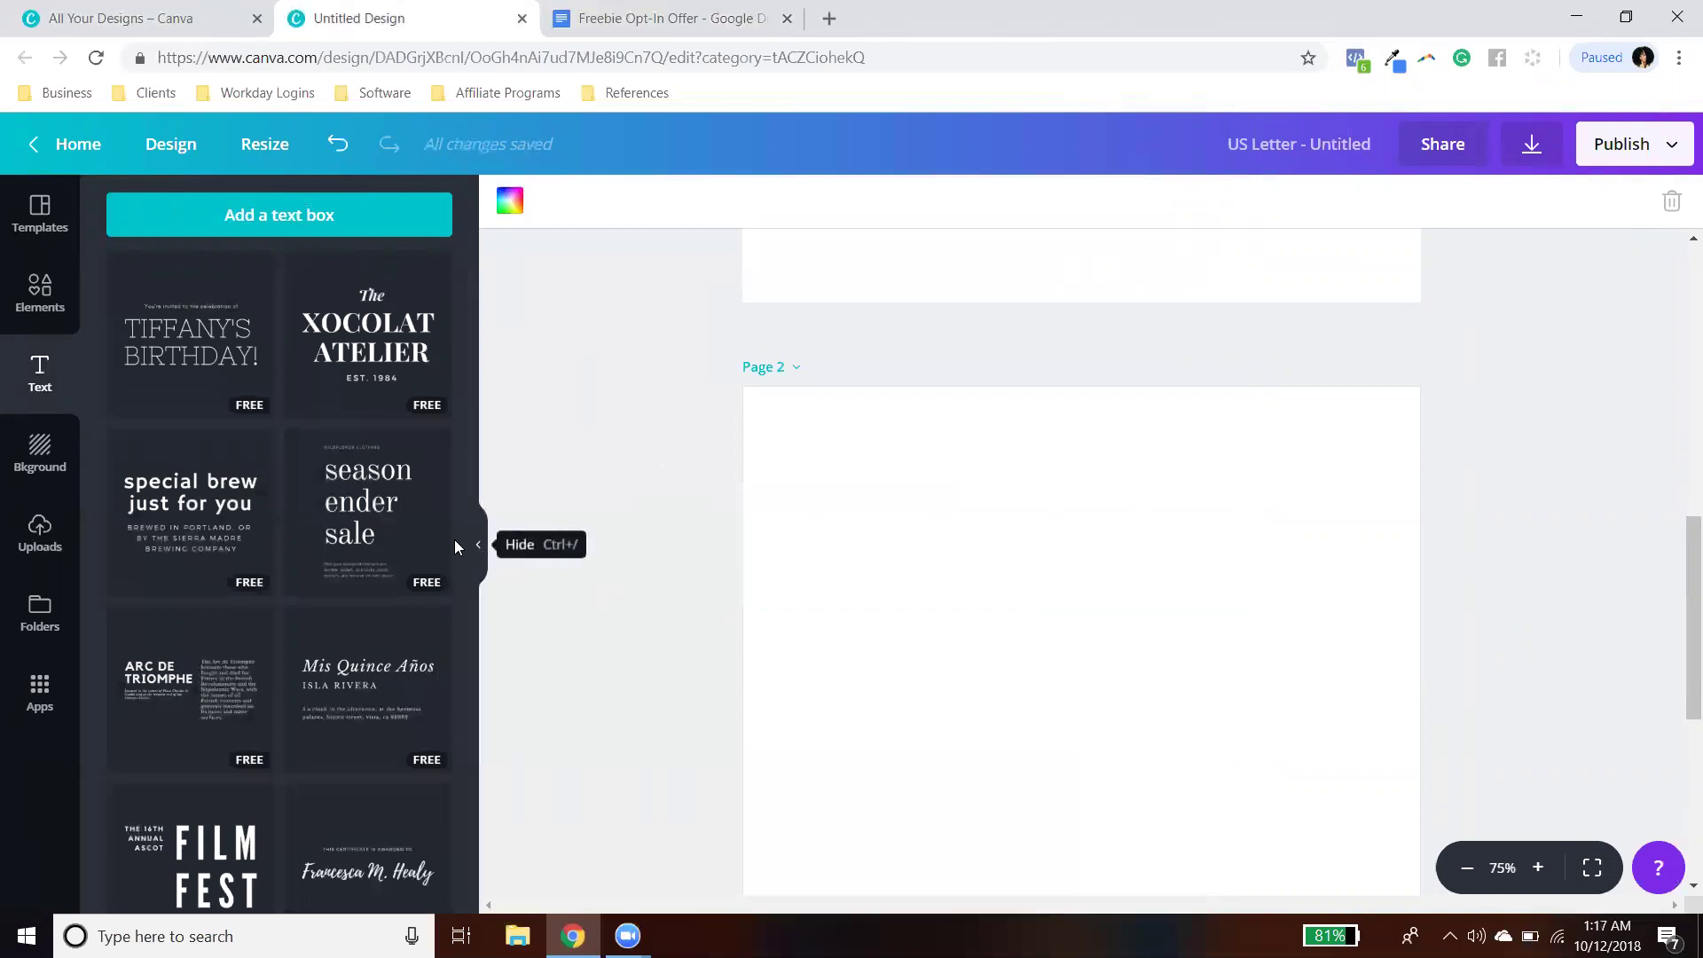
# Step: Insert a square outline from the Shapes elements onto page 2
pyautogui.click(38, 288)
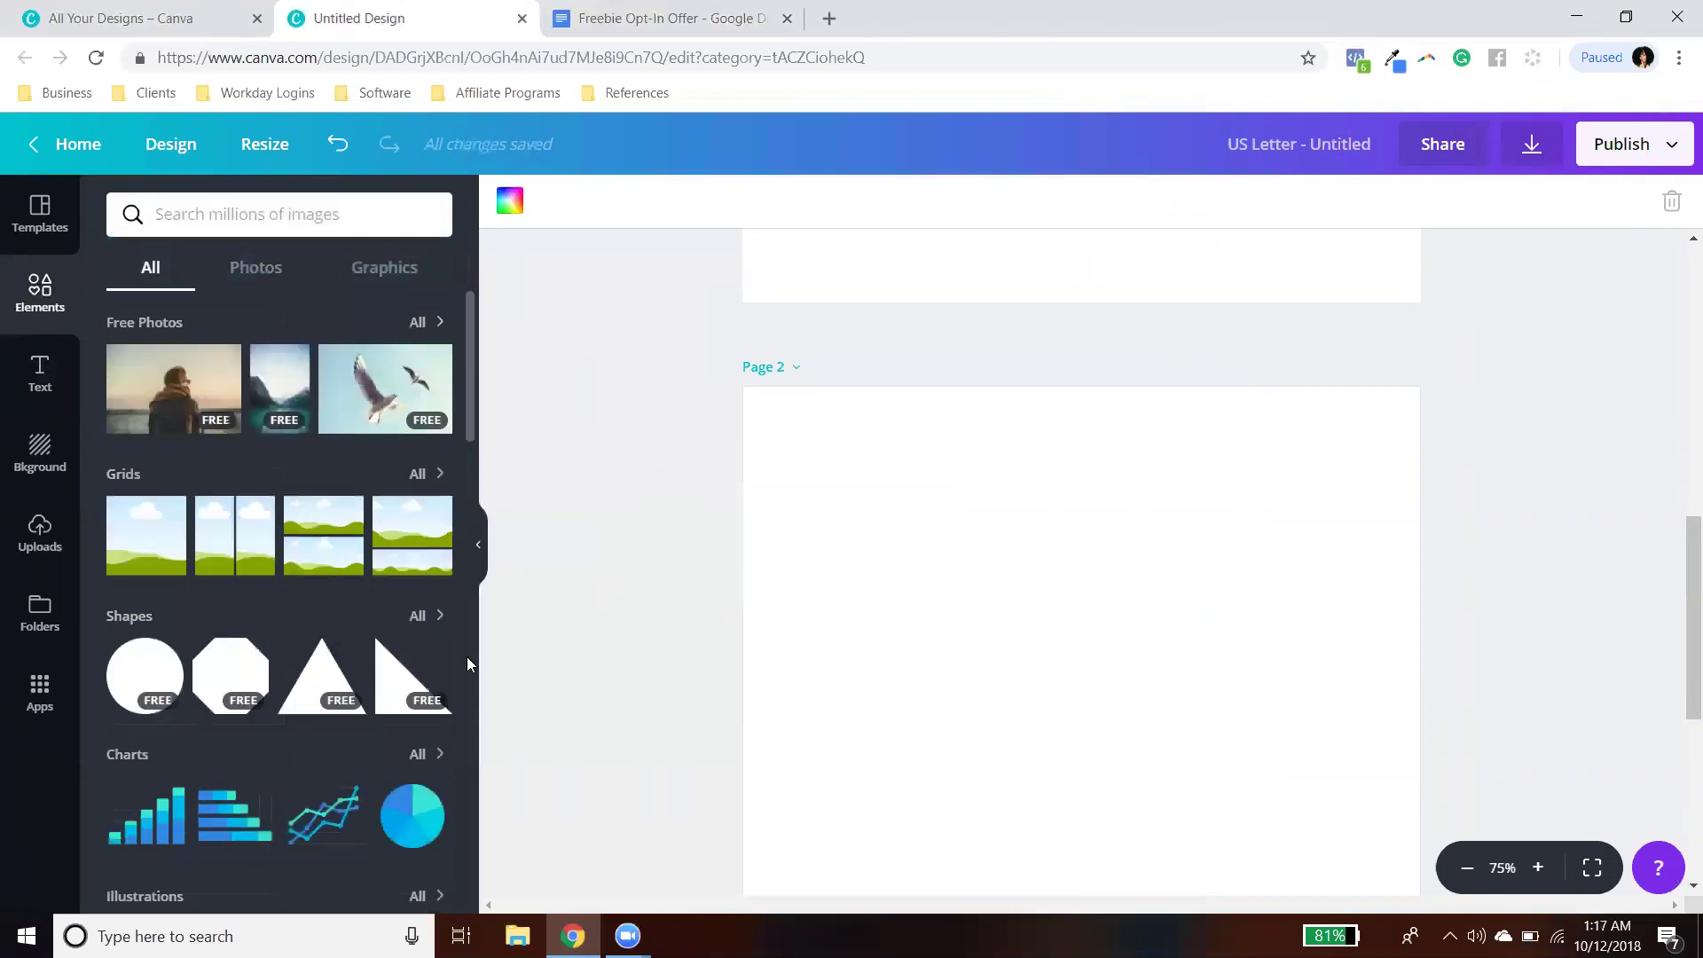
pyautogui.click(435, 616)
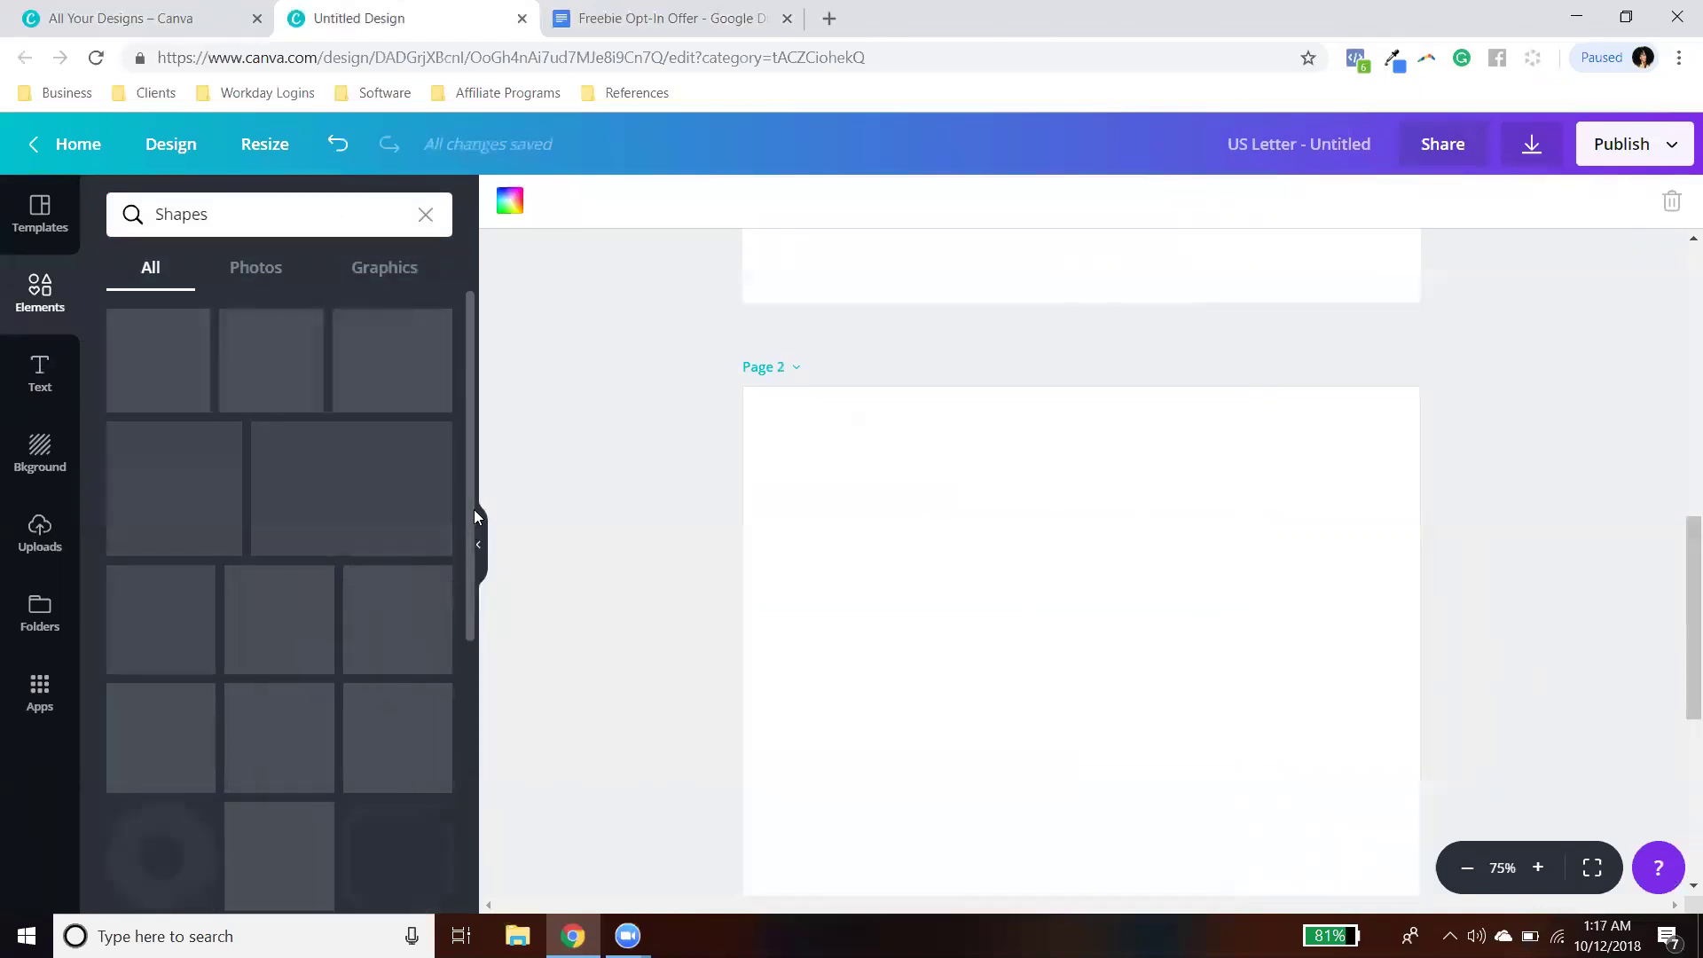
pyautogui.click(266, 627)
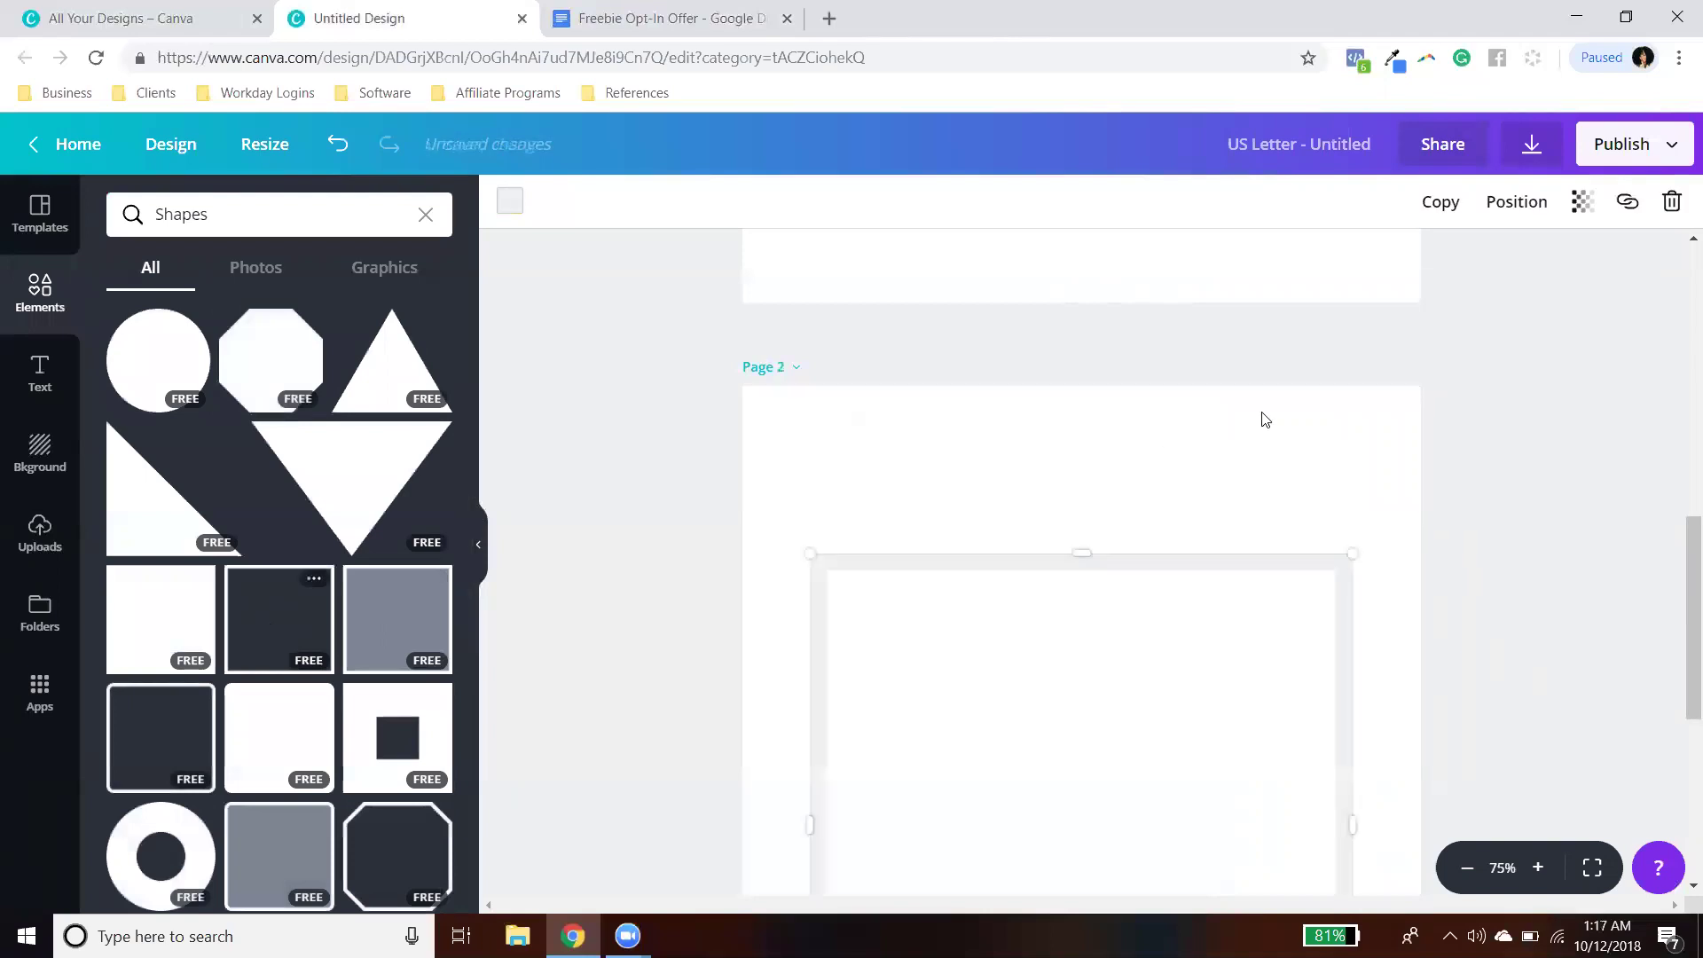
# Step: Shrink the square outline on page 2 to a small square and recolor it red from the default colors
pyautogui.scroll(-3, 1266, 420)
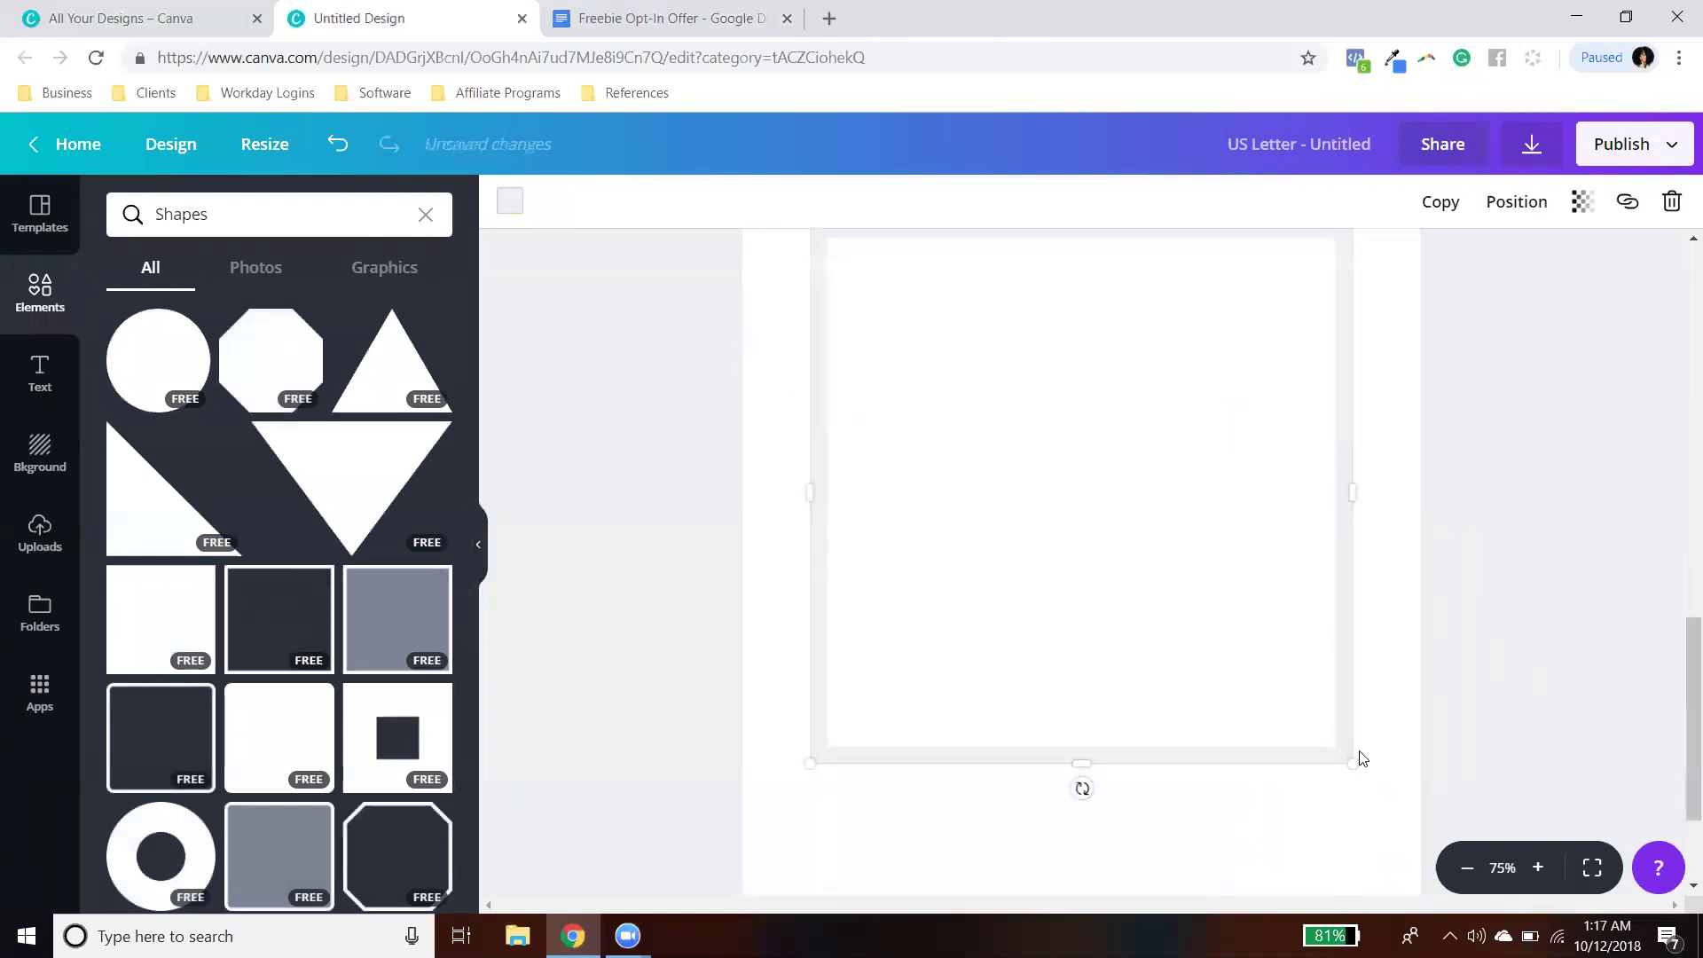
pyautogui.scroll(1, 1362, 758)
pyautogui.moveTo(1349, 873); pyautogui.dragTo(945, 467)
pyautogui.click(636, 359)
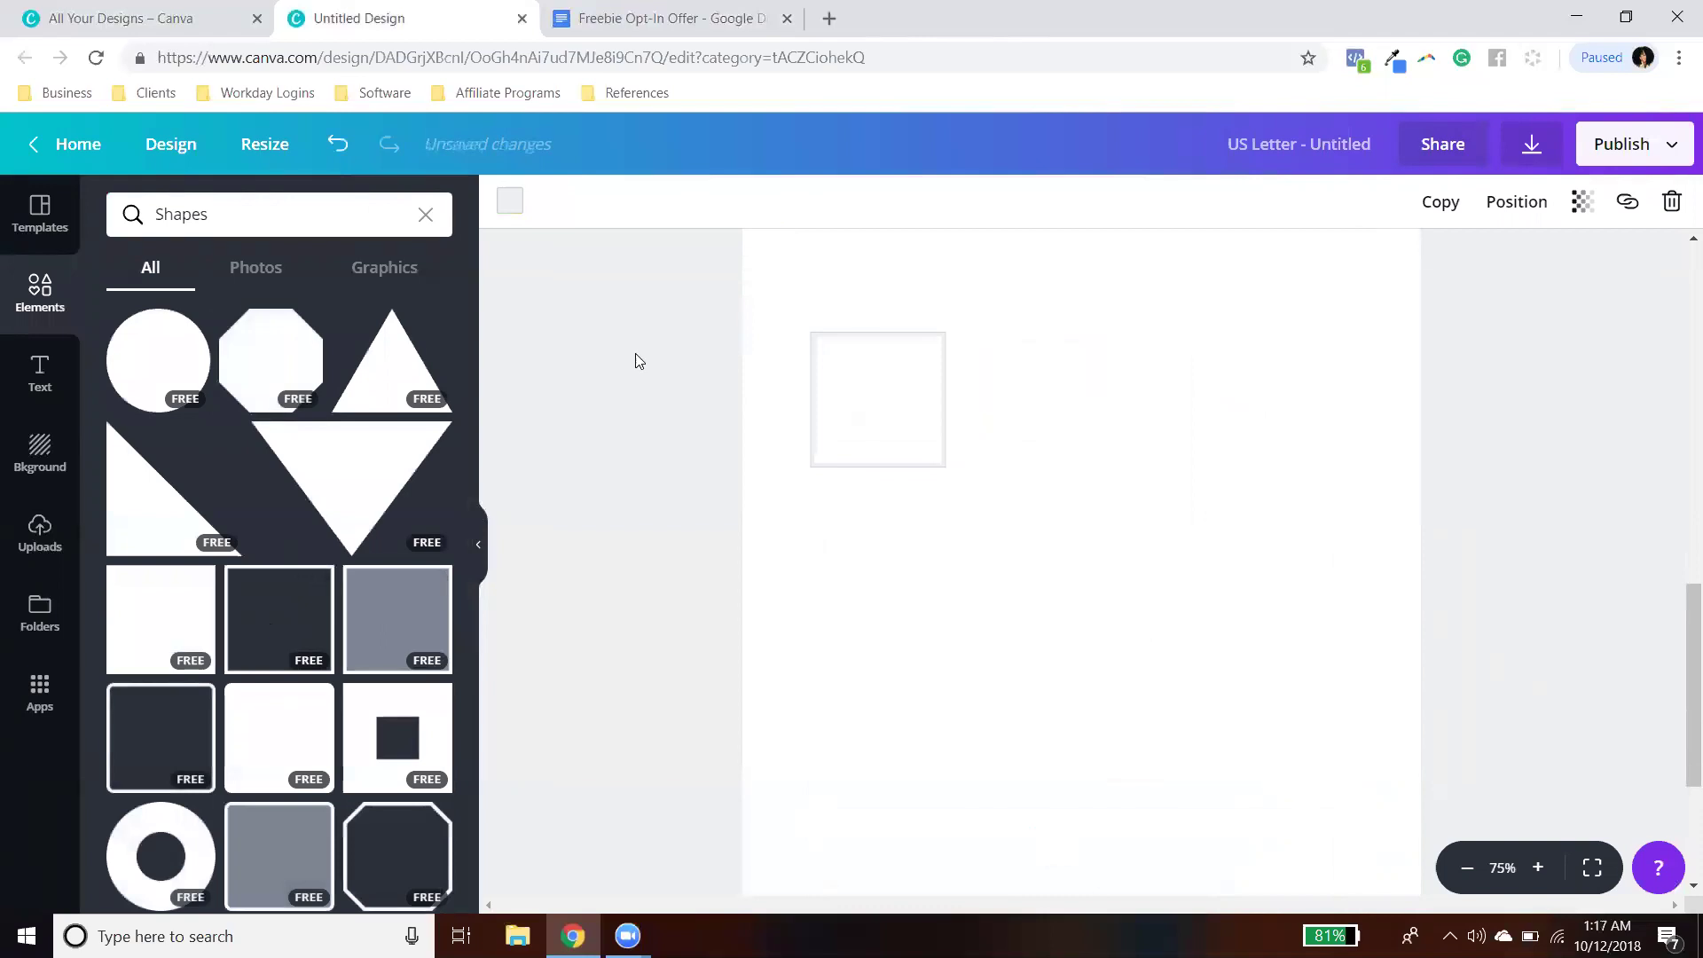
pyautogui.click(510, 201)
pyautogui.scroll(-4, 533, 452)
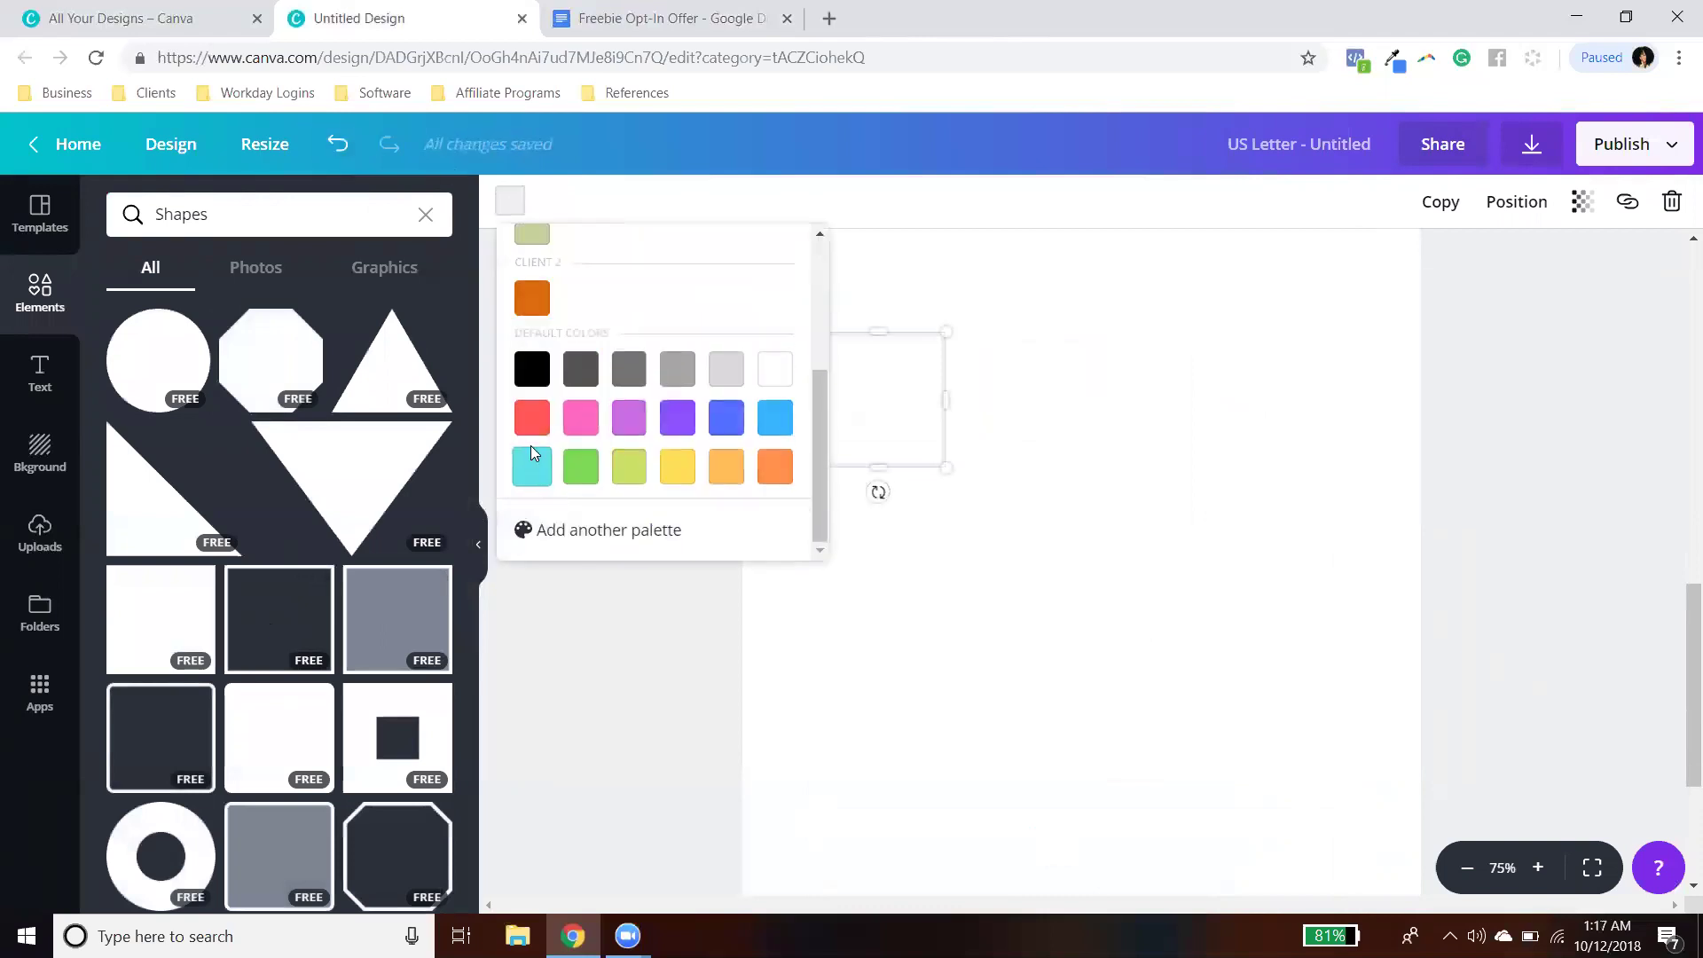
pyautogui.click(532, 417)
# Step: Thin the red outline, place it near page 2's upper-left corner, and stretch it down and across into a border around the page
pyautogui.click(962, 470)
pyautogui.click(932, 456)
pyautogui.moveTo(921, 449); pyautogui.dragTo(867, 395)
pyautogui.scroll(2, 886, 558)
pyautogui.moveTo(847, 577); pyautogui.dragTo(828, 838)
pyautogui.scroll(-3, 811, 892)
pyautogui.scroll(2, 808, 551)
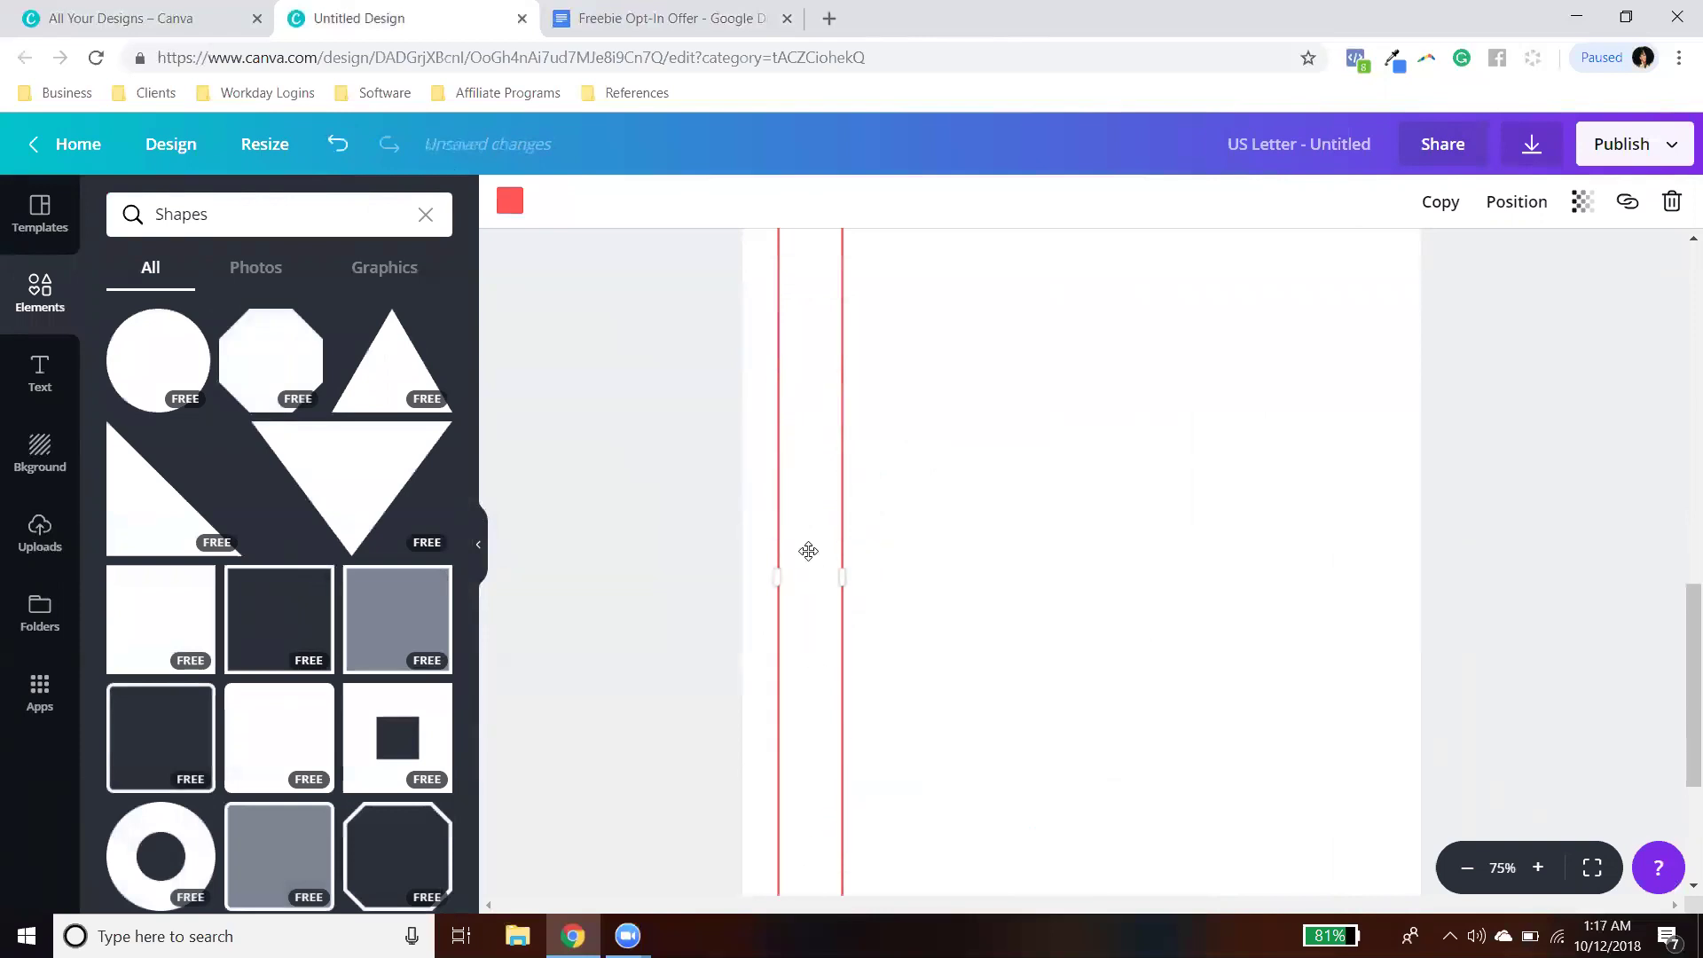
pyautogui.moveTo(842, 578); pyautogui.dragTo(1385, 567)
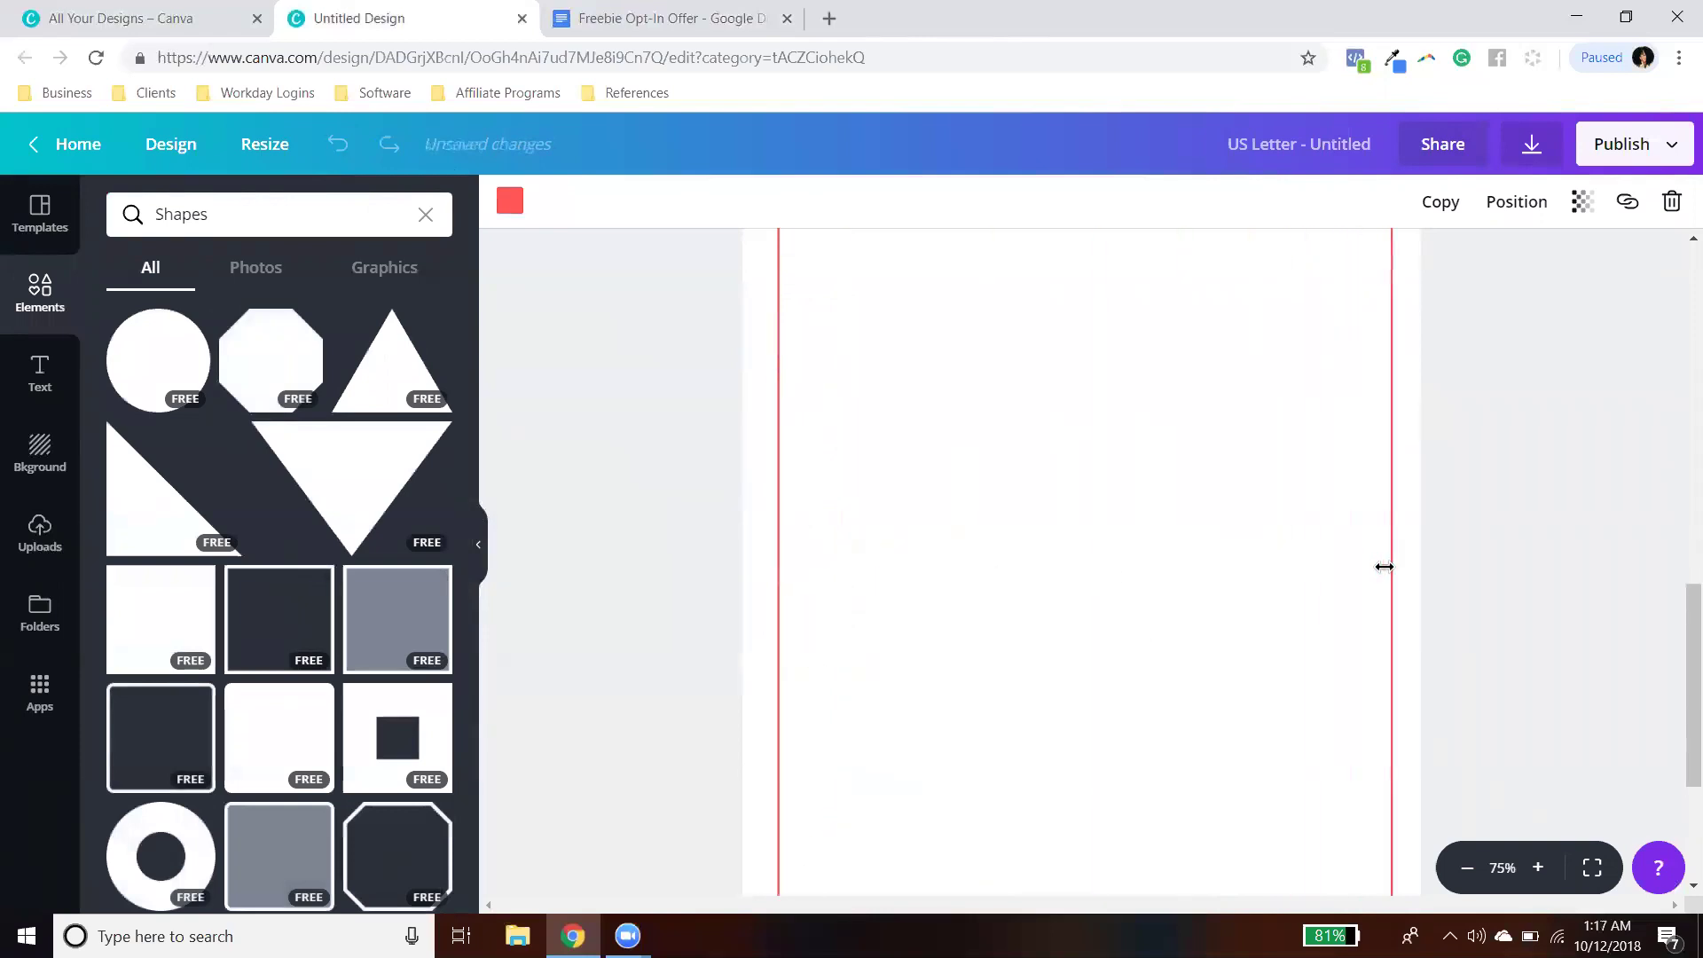
pyautogui.click(1551, 574)
# Step: Center the red border horizontally and vertically on page 2
pyautogui.scroll(3, 1478, 558)
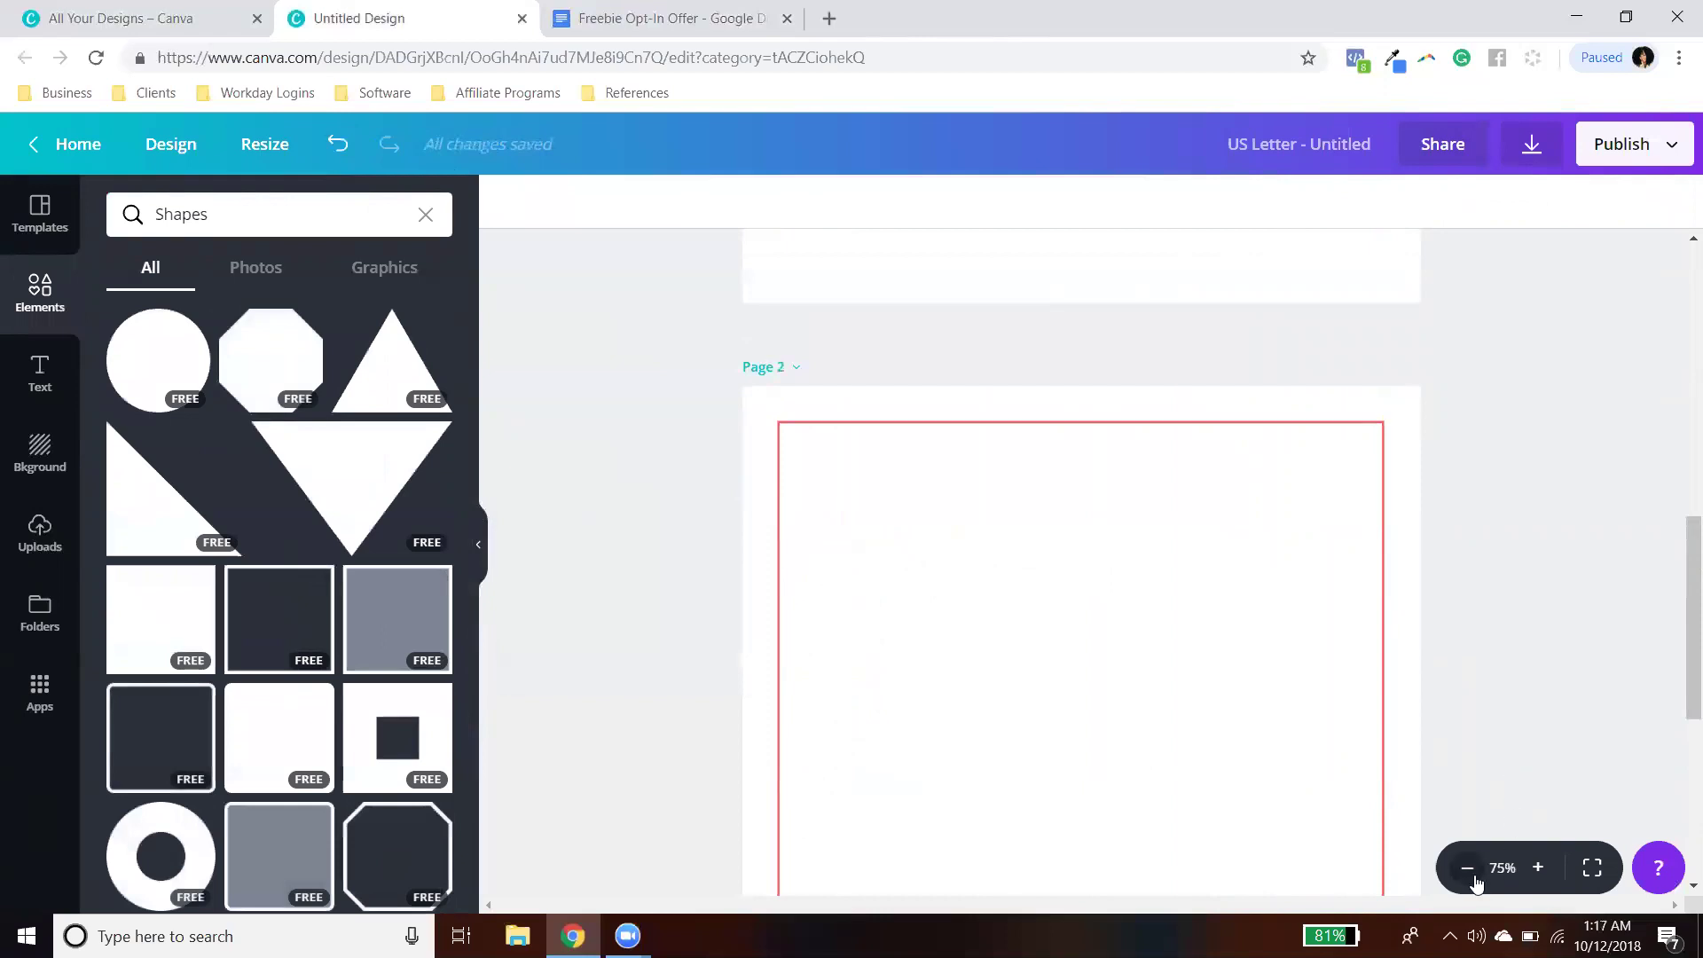
pyautogui.click(1471, 873)
pyautogui.scroll(-3, 1366, 692)
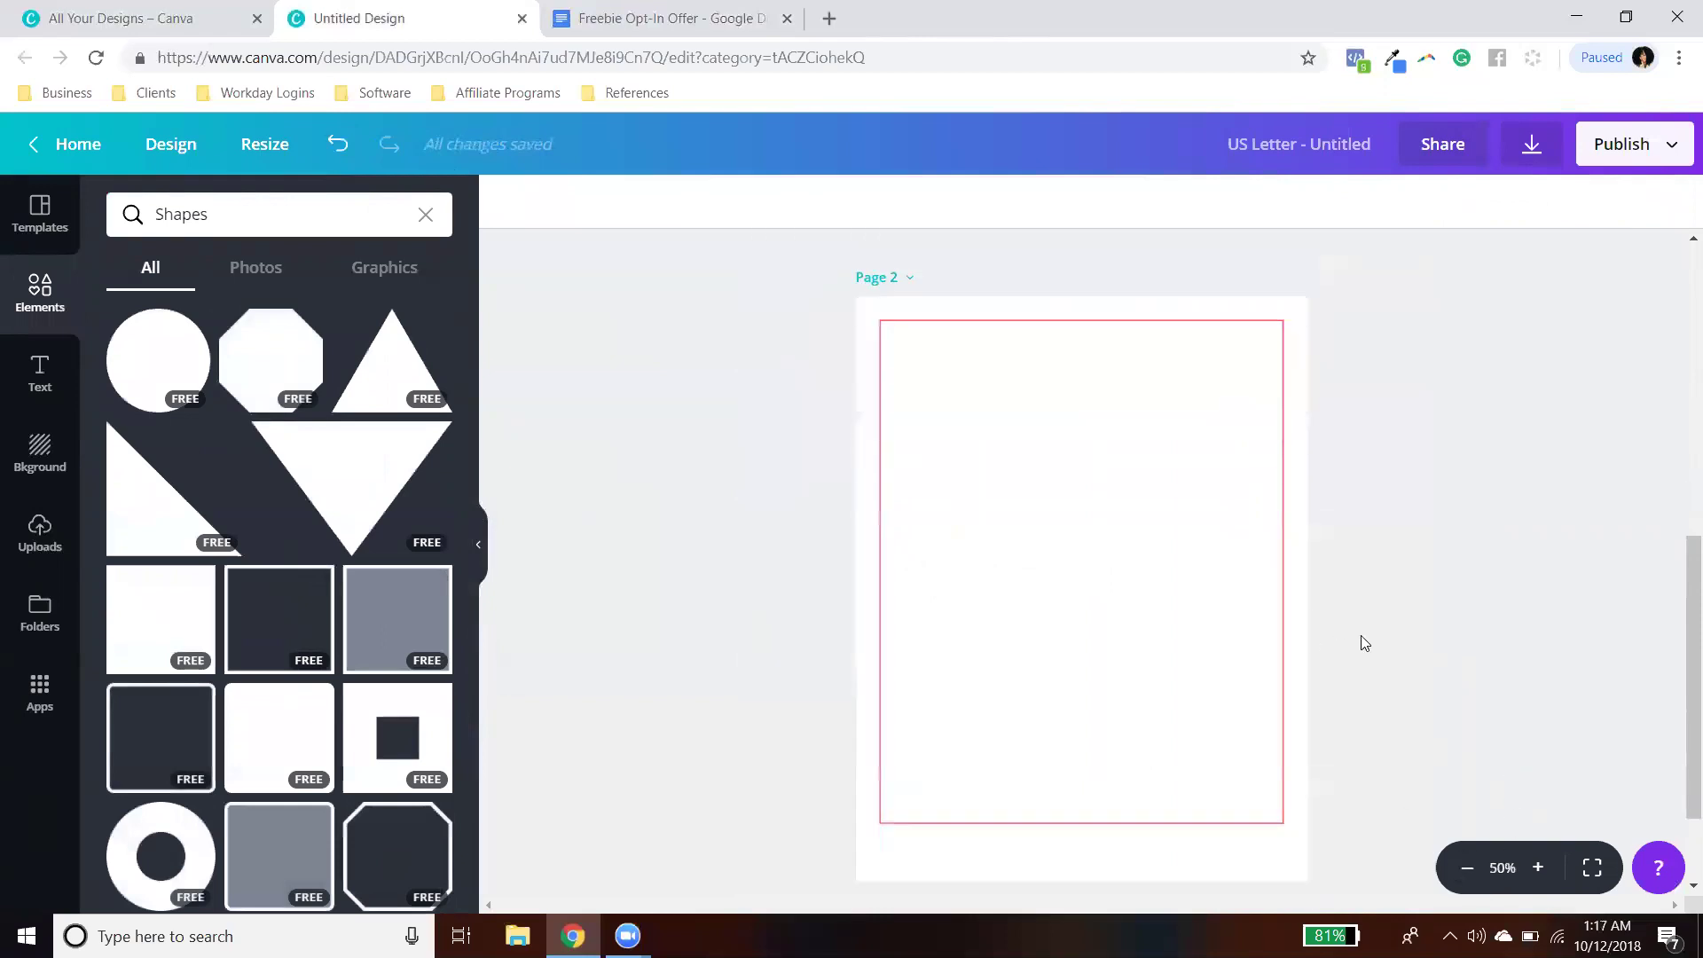
pyautogui.click(1283, 523)
pyautogui.scroll(1, 1174, 510)
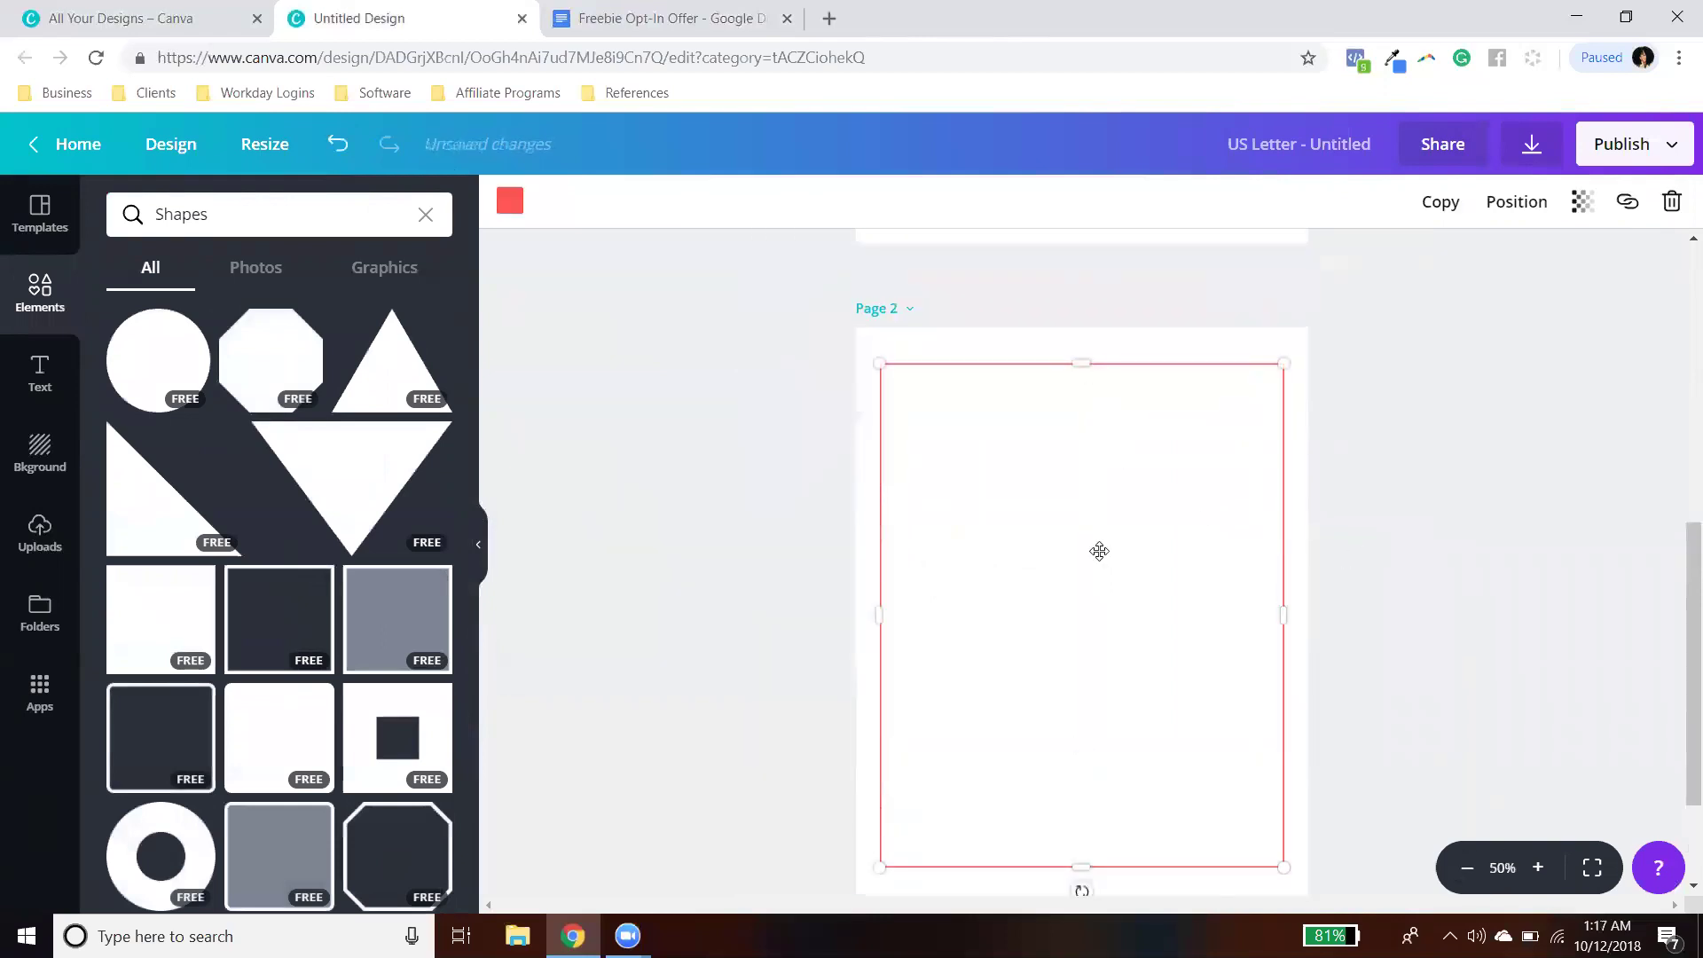
pyautogui.scroll(-2, 1099, 550)
pyautogui.click(1311, 543)
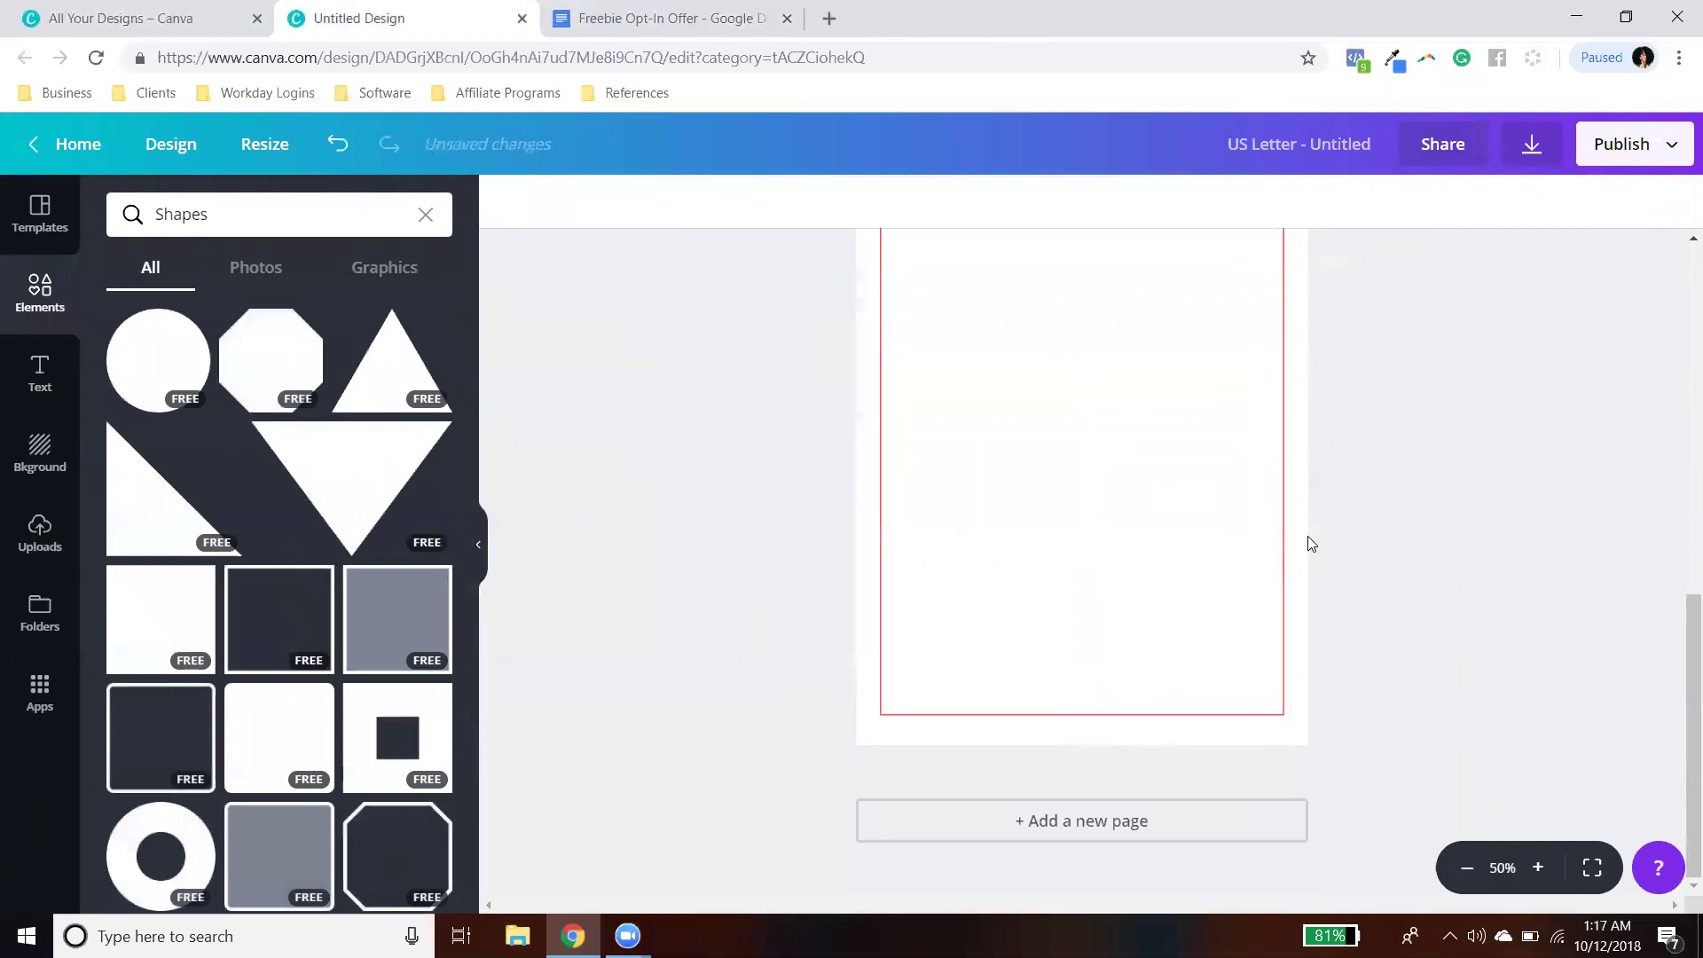
pyautogui.scroll(2, 1171, 425)
pyautogui.moveTo(1191, 510); pyautogui.dragTo(1191, 505)
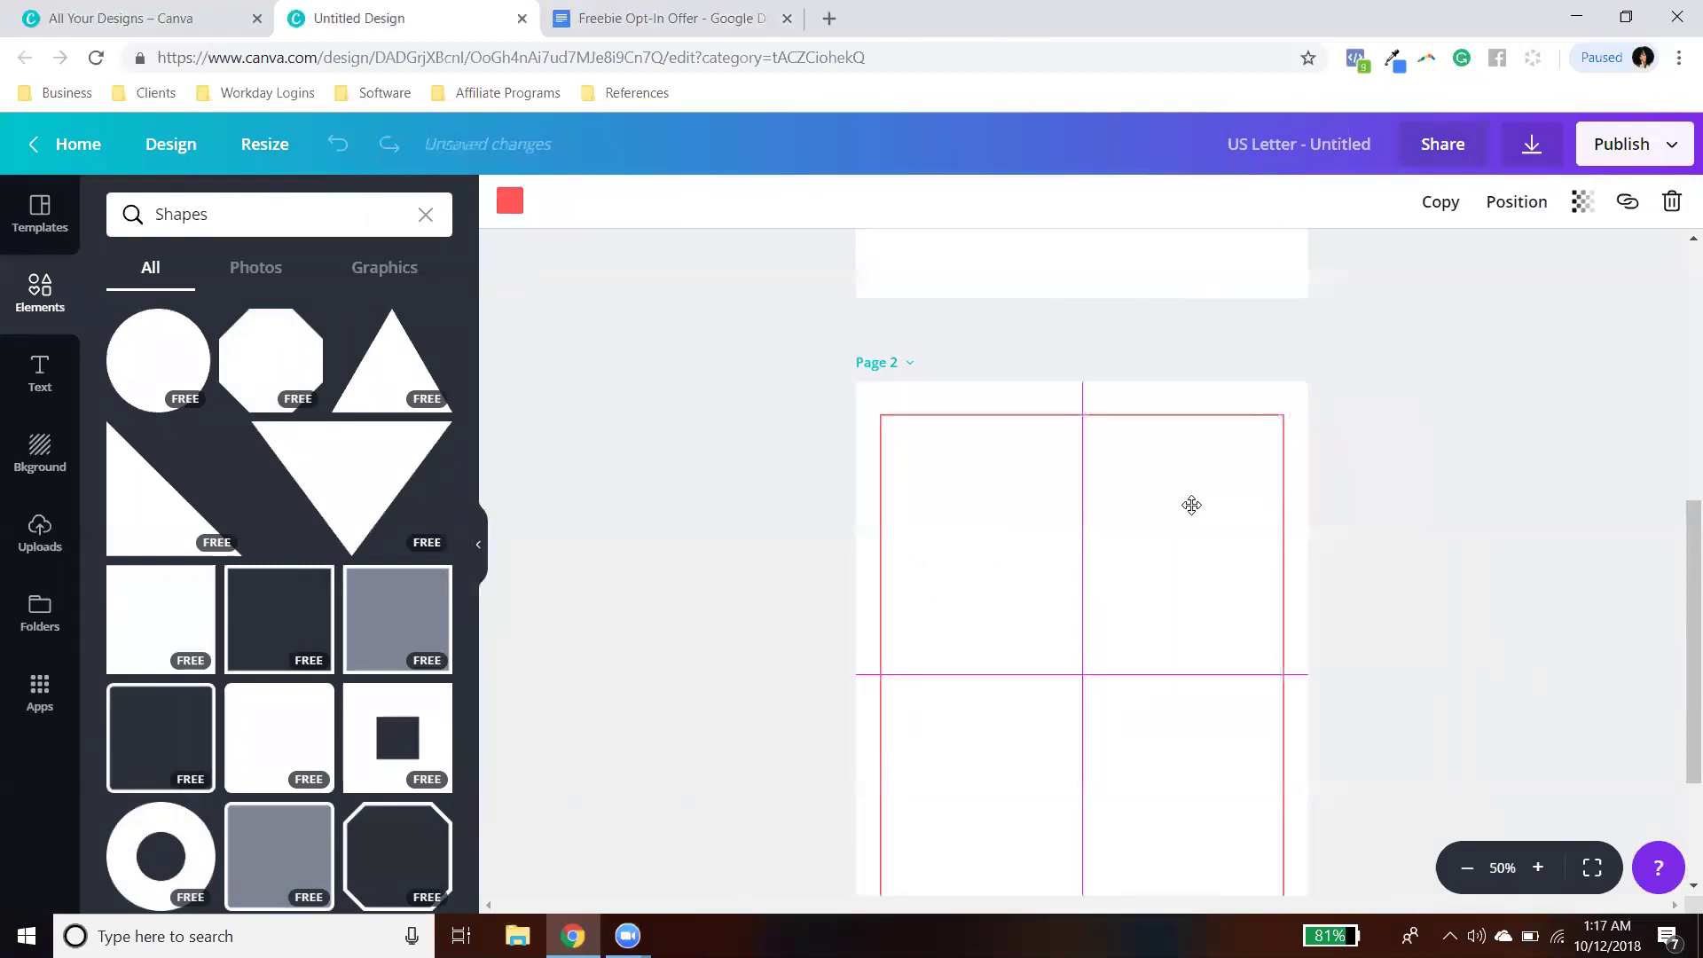
pyautogui.click(1486, 544)
pyautogui.scroll(-2, 1486, 544)
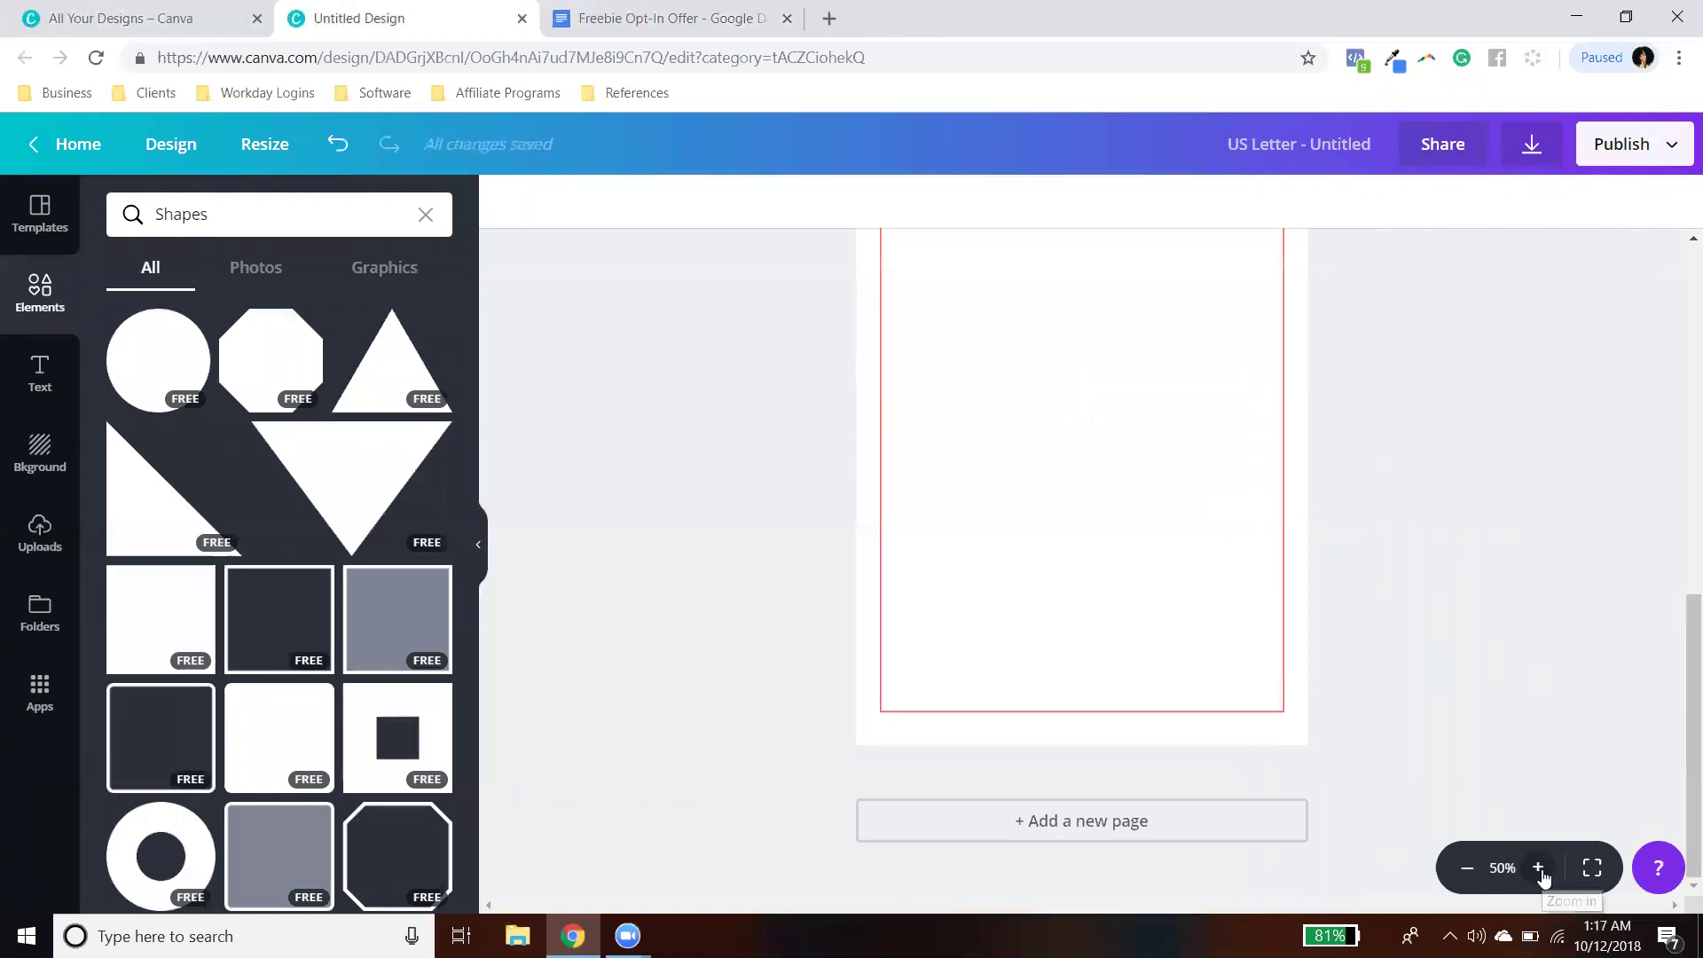
# Step: Add a text box to page 2 and center it near the top inside the red border
pyautogui.click(1539, 869)
pyautogui.scroll(3, 1540, 696)
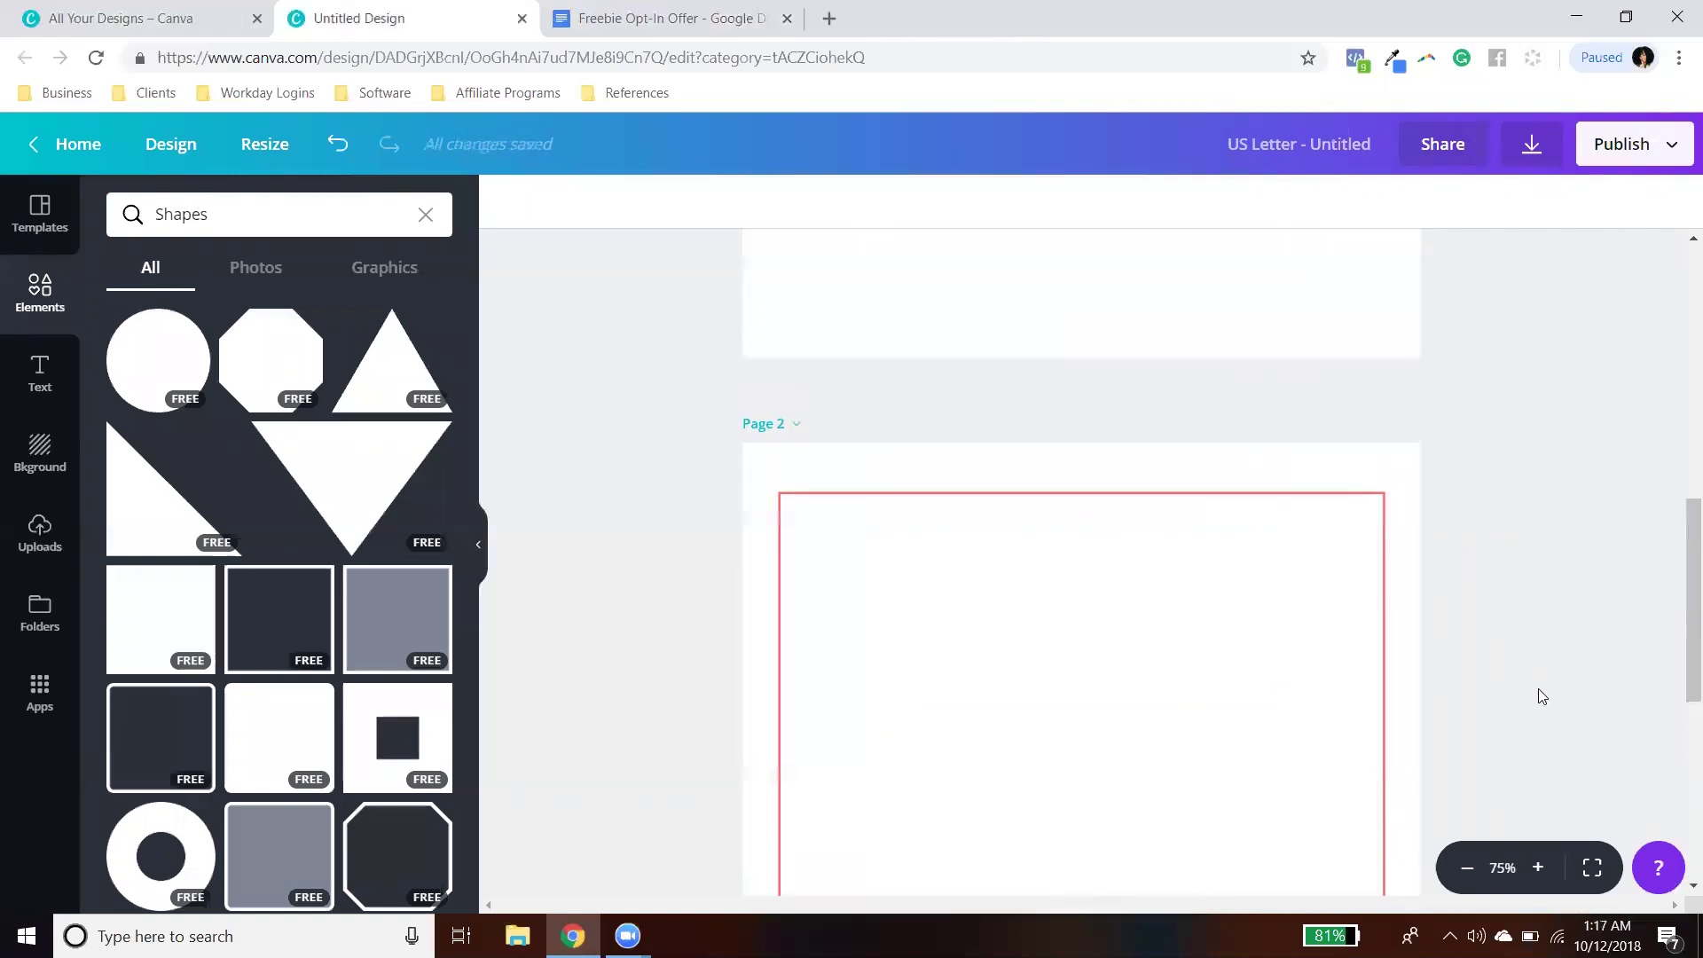
pyautogui.scroll(-1, 1542, 696)
pyautogui.scroll(-1, 1541, 697)
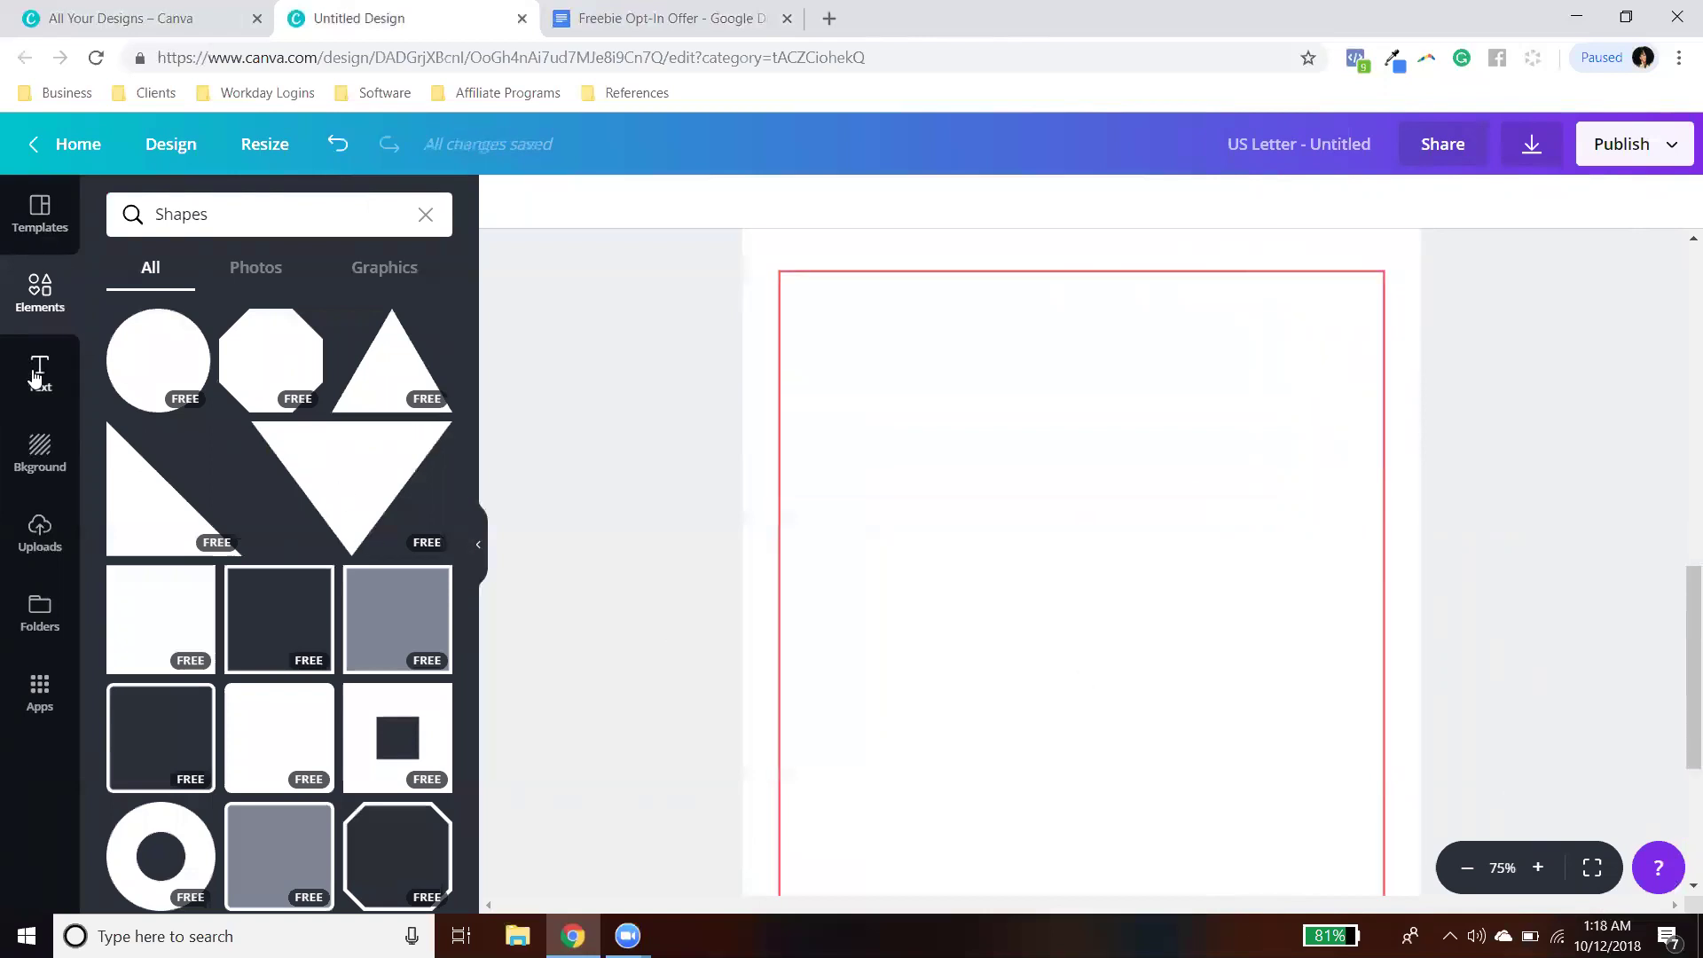
pyautogui.click(40, 373)
pyautogui.click(323, 216)
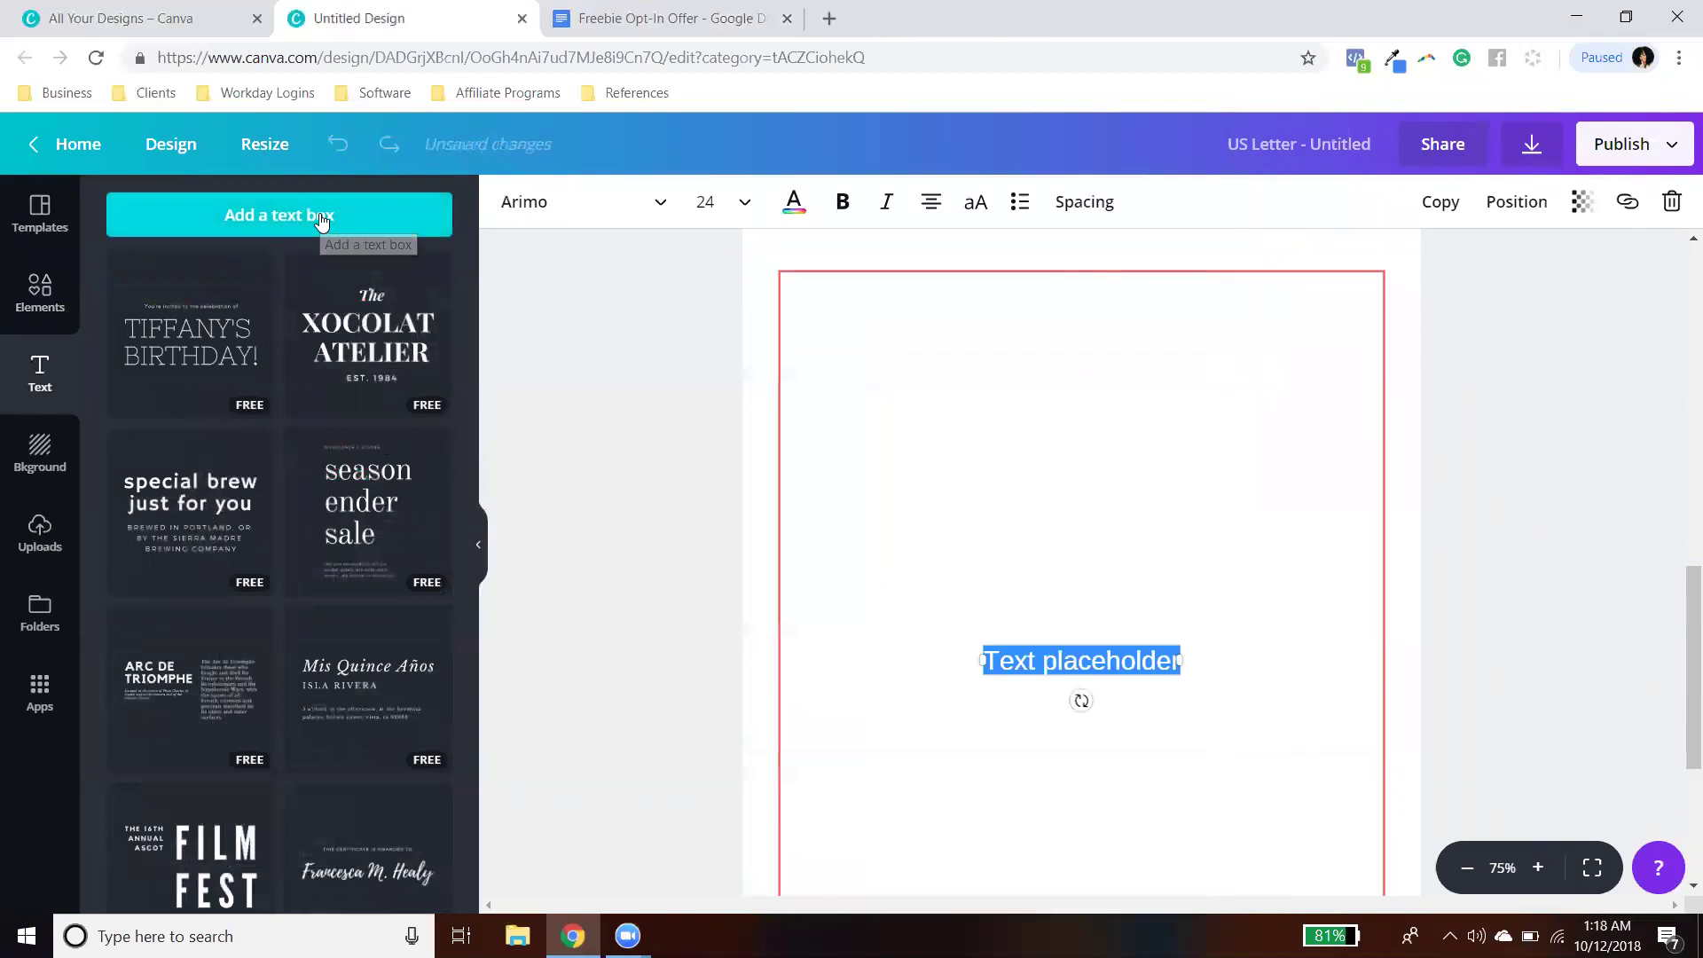
pyautogui.moveTo(1097, 667); pyautogui.dragTo(1026, 411)
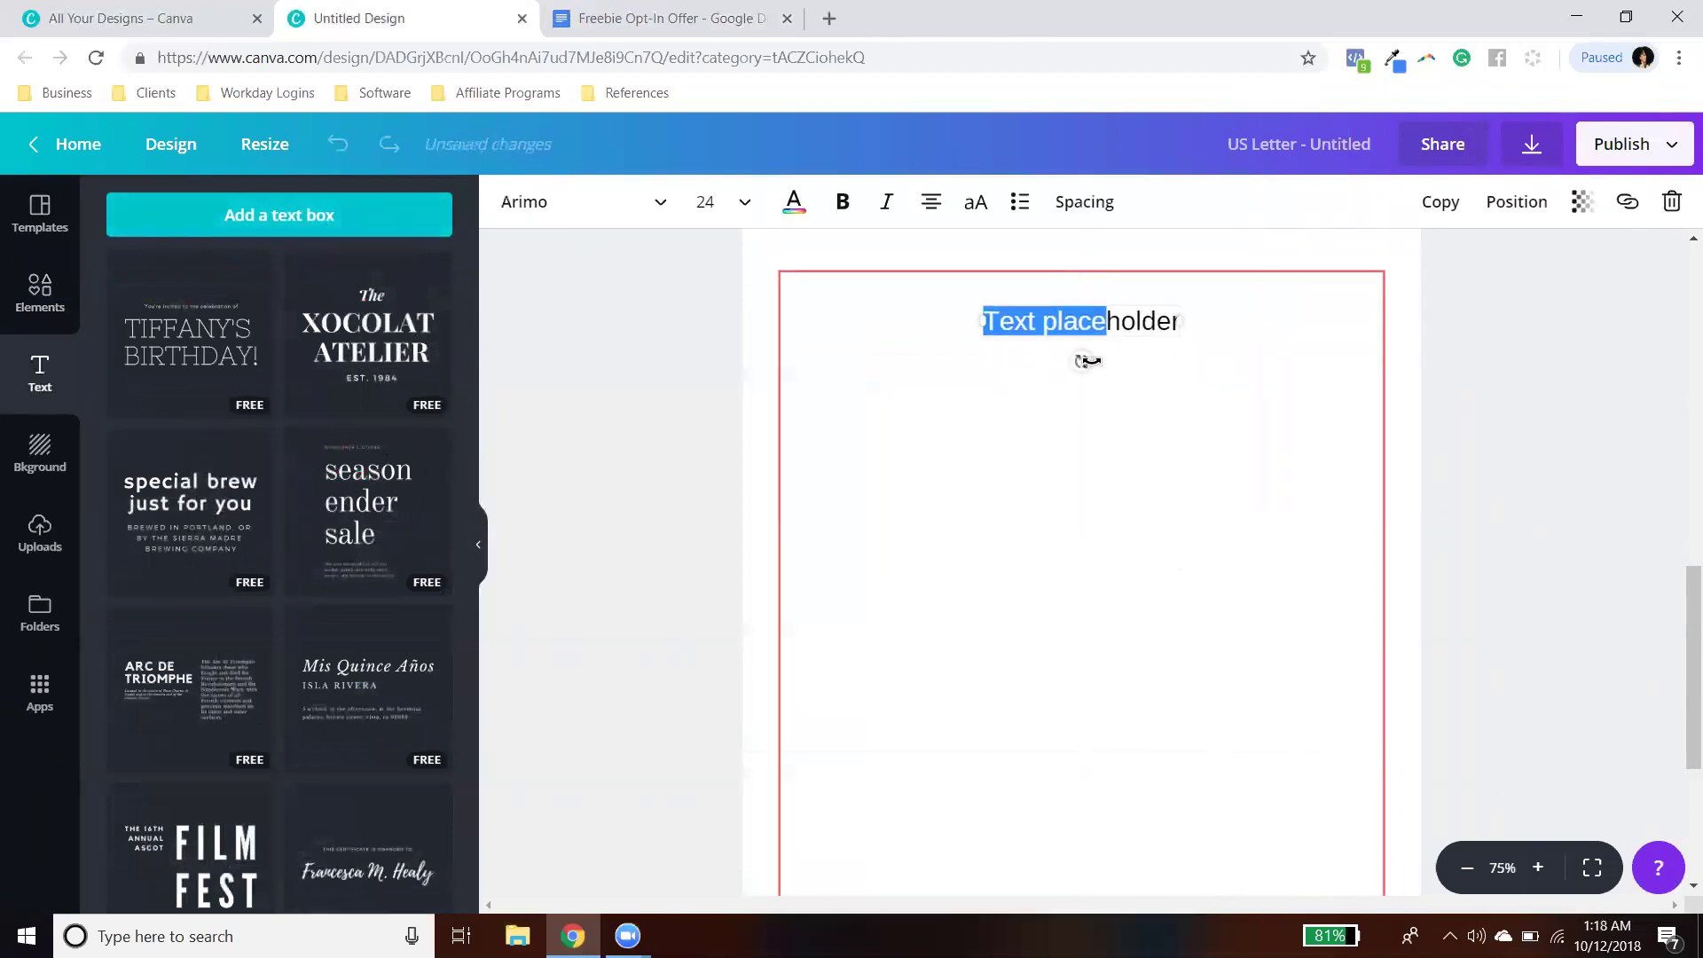
pyautogui.click(1270, 370)
pyautogui.click(1141, 321)
pyautogui.click(1289, 346)
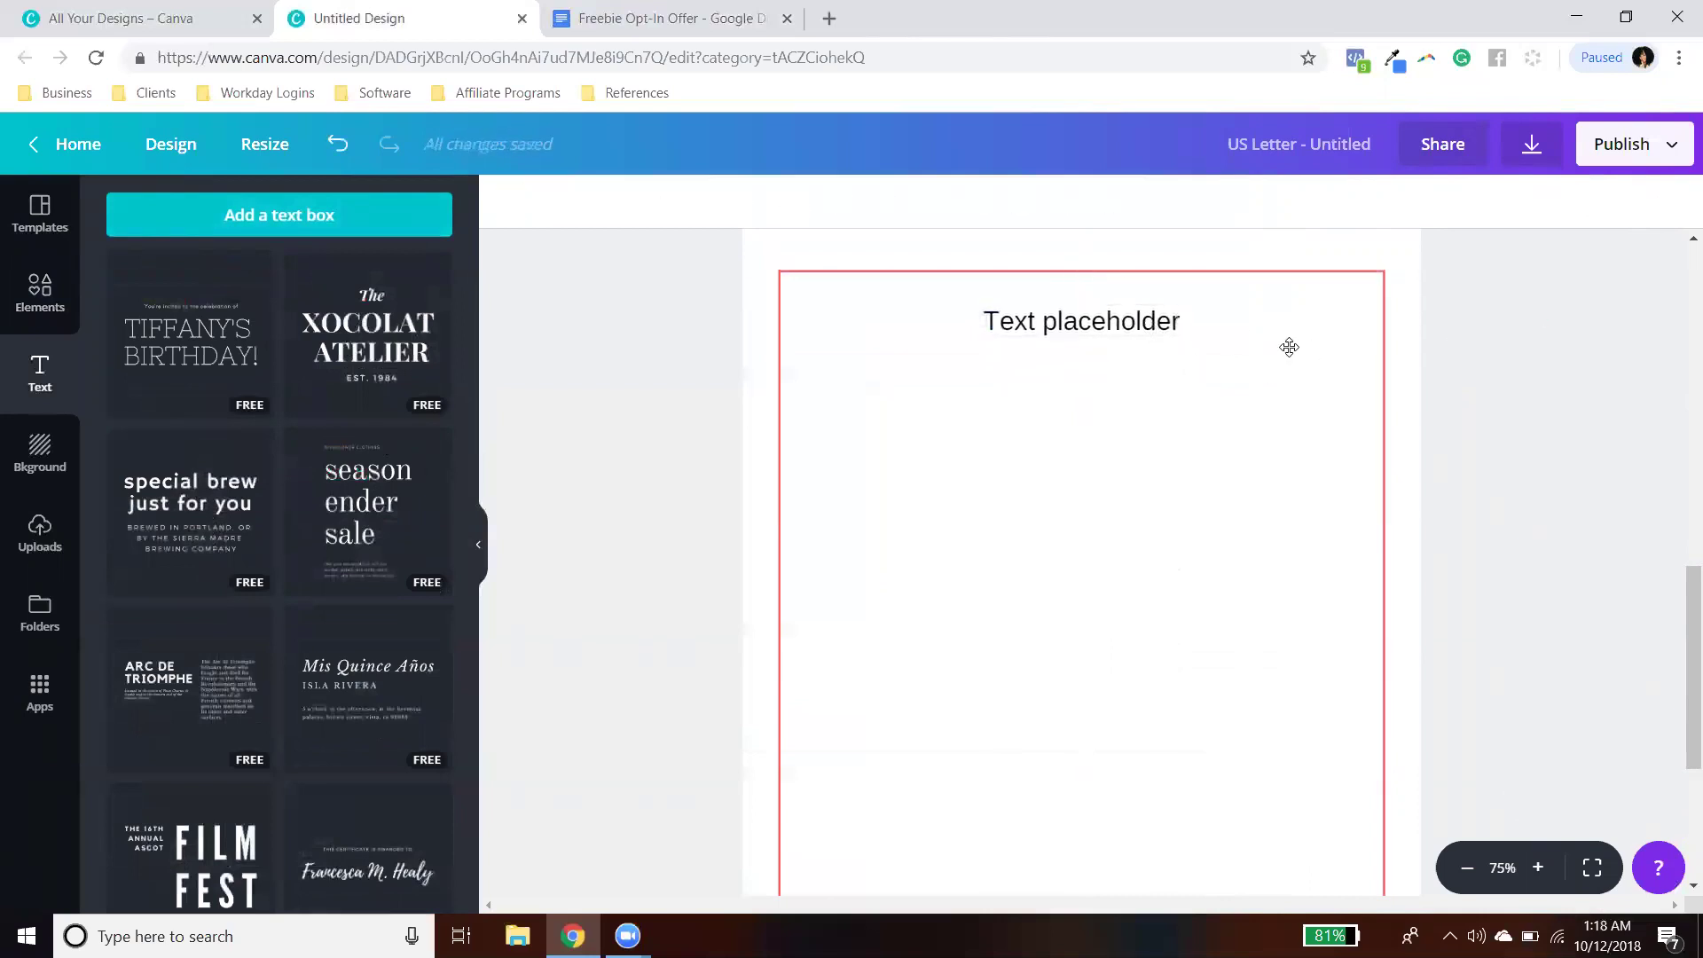
# Step: Set the font of page 2's placeholder heading to Lemon Tuesday
pyautogui.click(1165, 322)
pyautogui.tripleClick(1166, 321)
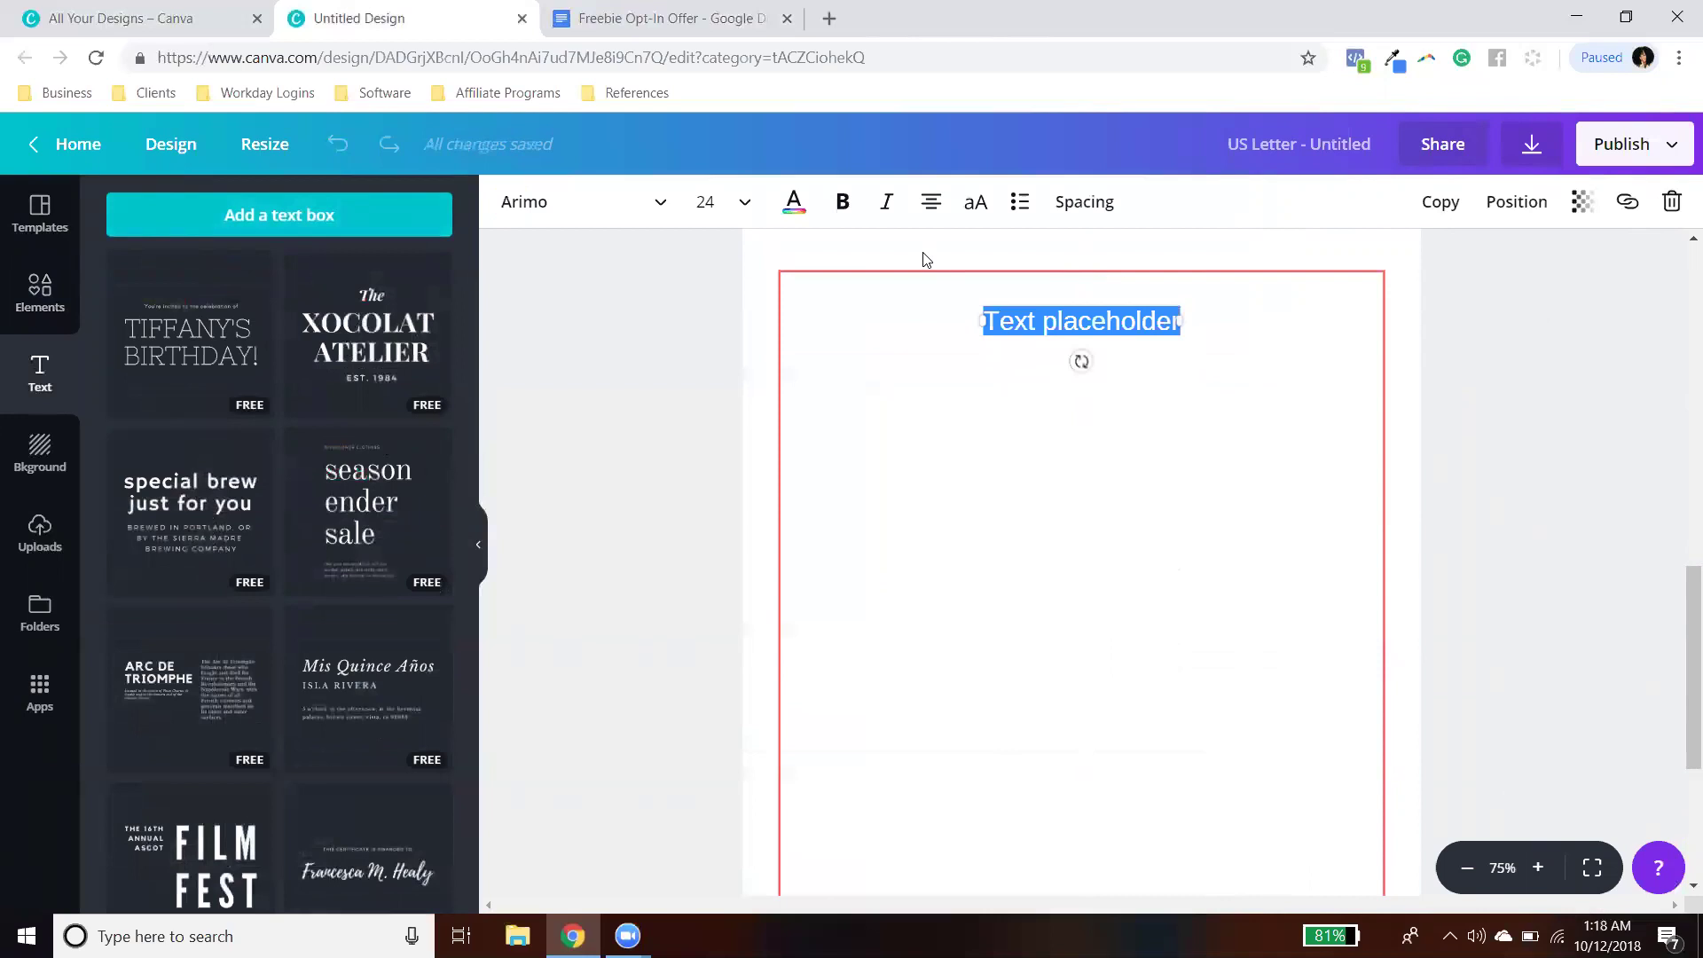
pyautogui.click(643, 210)
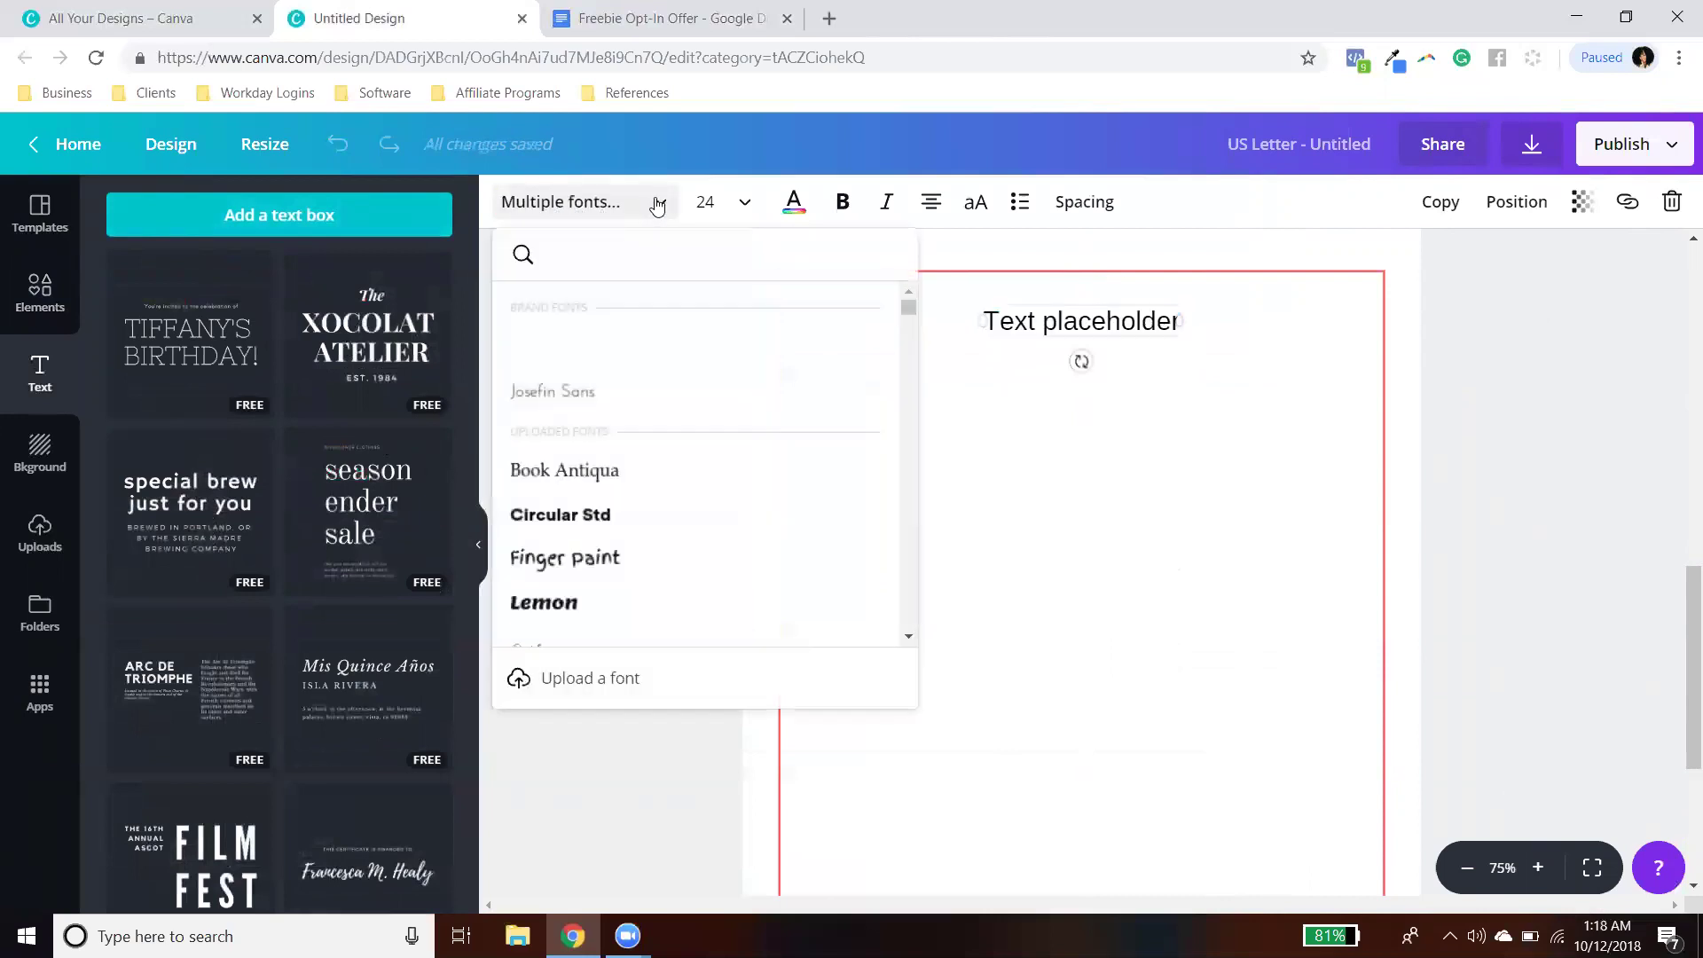
pyautogui.write('lem')
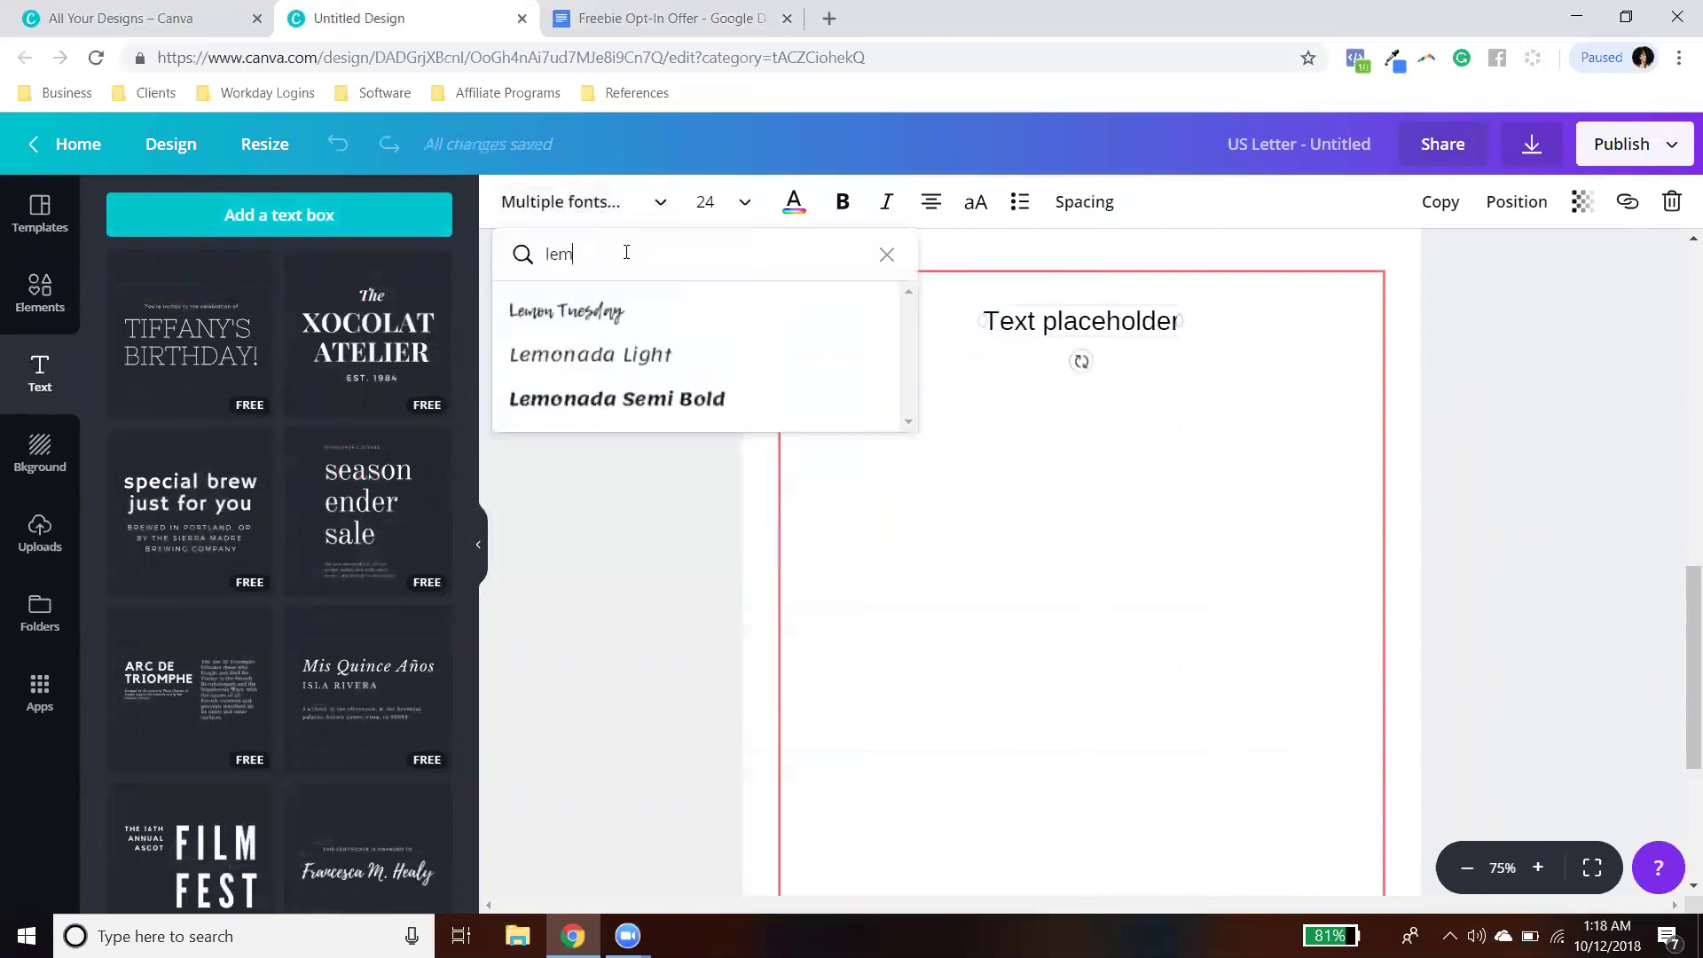
pyautogui.click(656, 335)
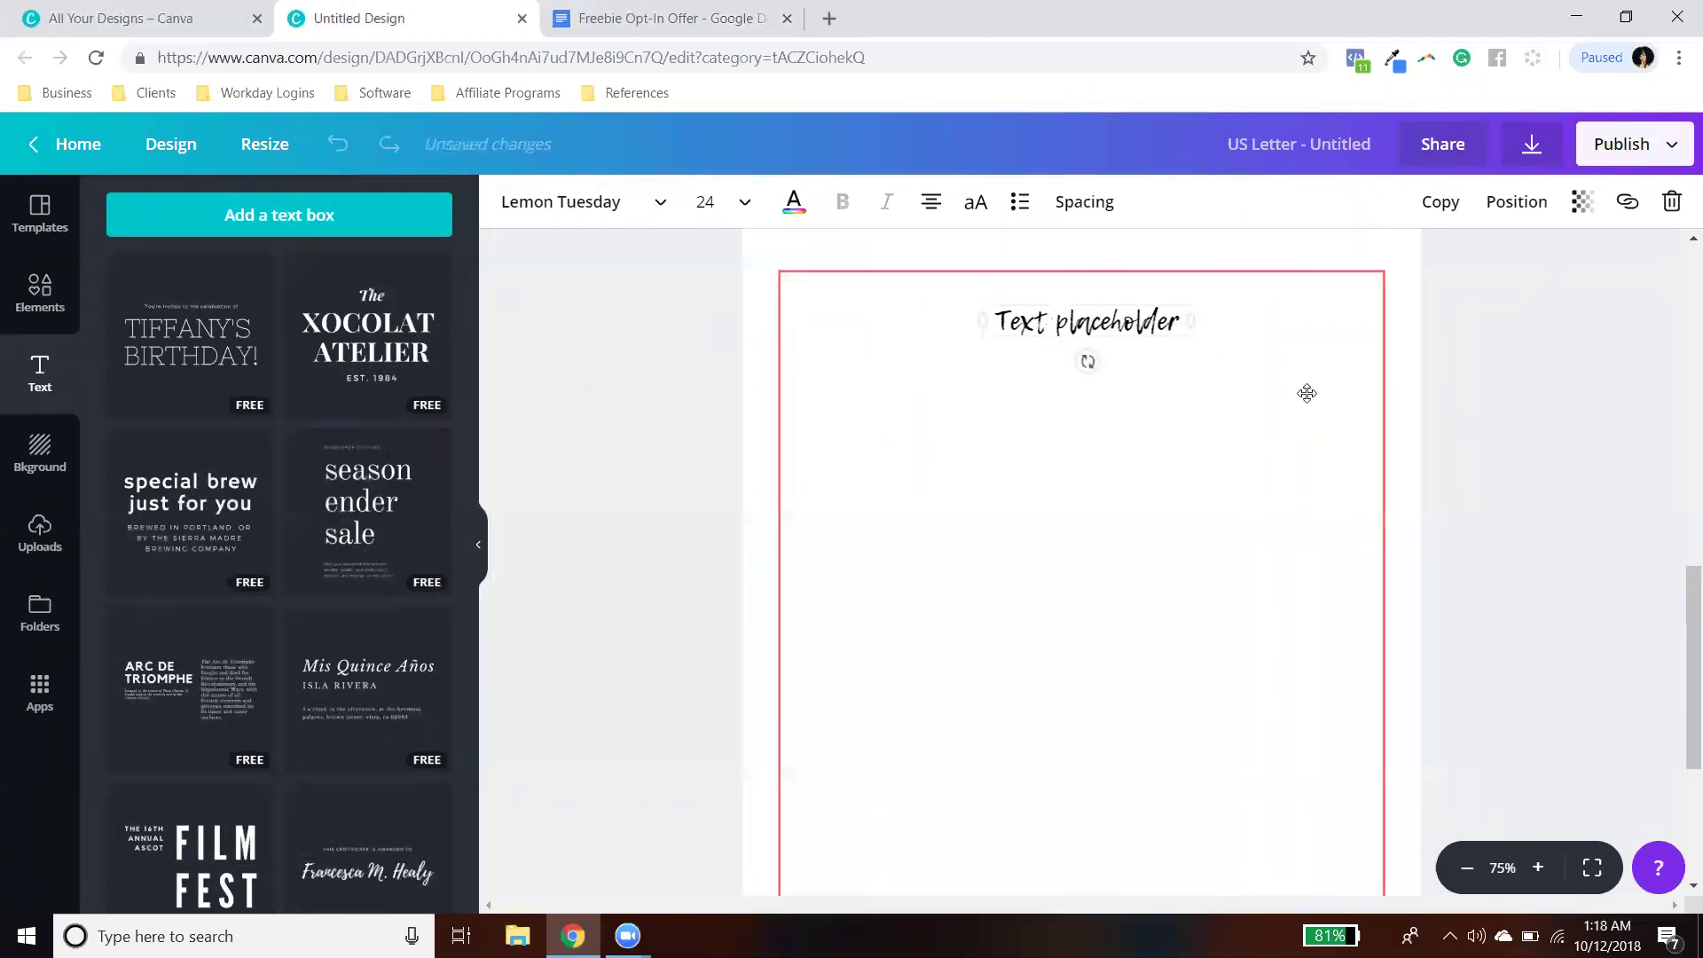
# Step: Replace the page 2 heading placeholder with "Freebie Opt-in" and center it horizontally below the top of the border
pyautogui.scroll(3, 1301, 399)
pyautogui.scroll(7, 1301, 398)
pyautogui.scroll(-8, 1295, 408)
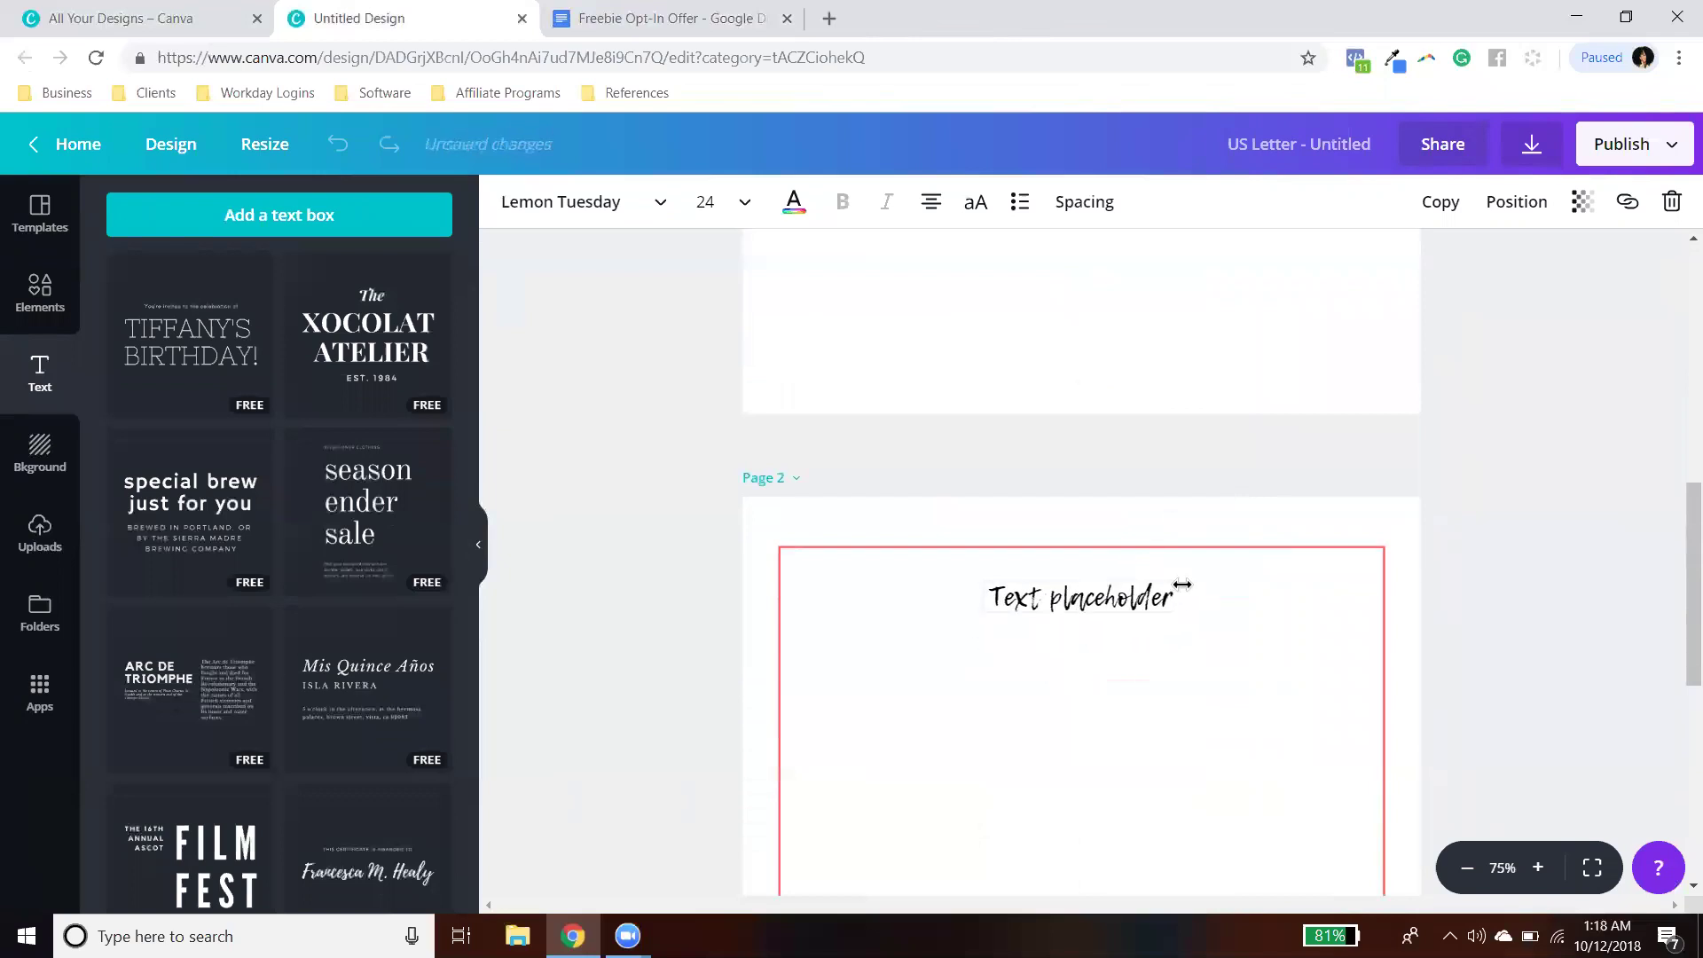
pyautogui.moveTo(1172, 592); pyautogui.dragTo(997, 586)
pyautogui.write('Freebie ')
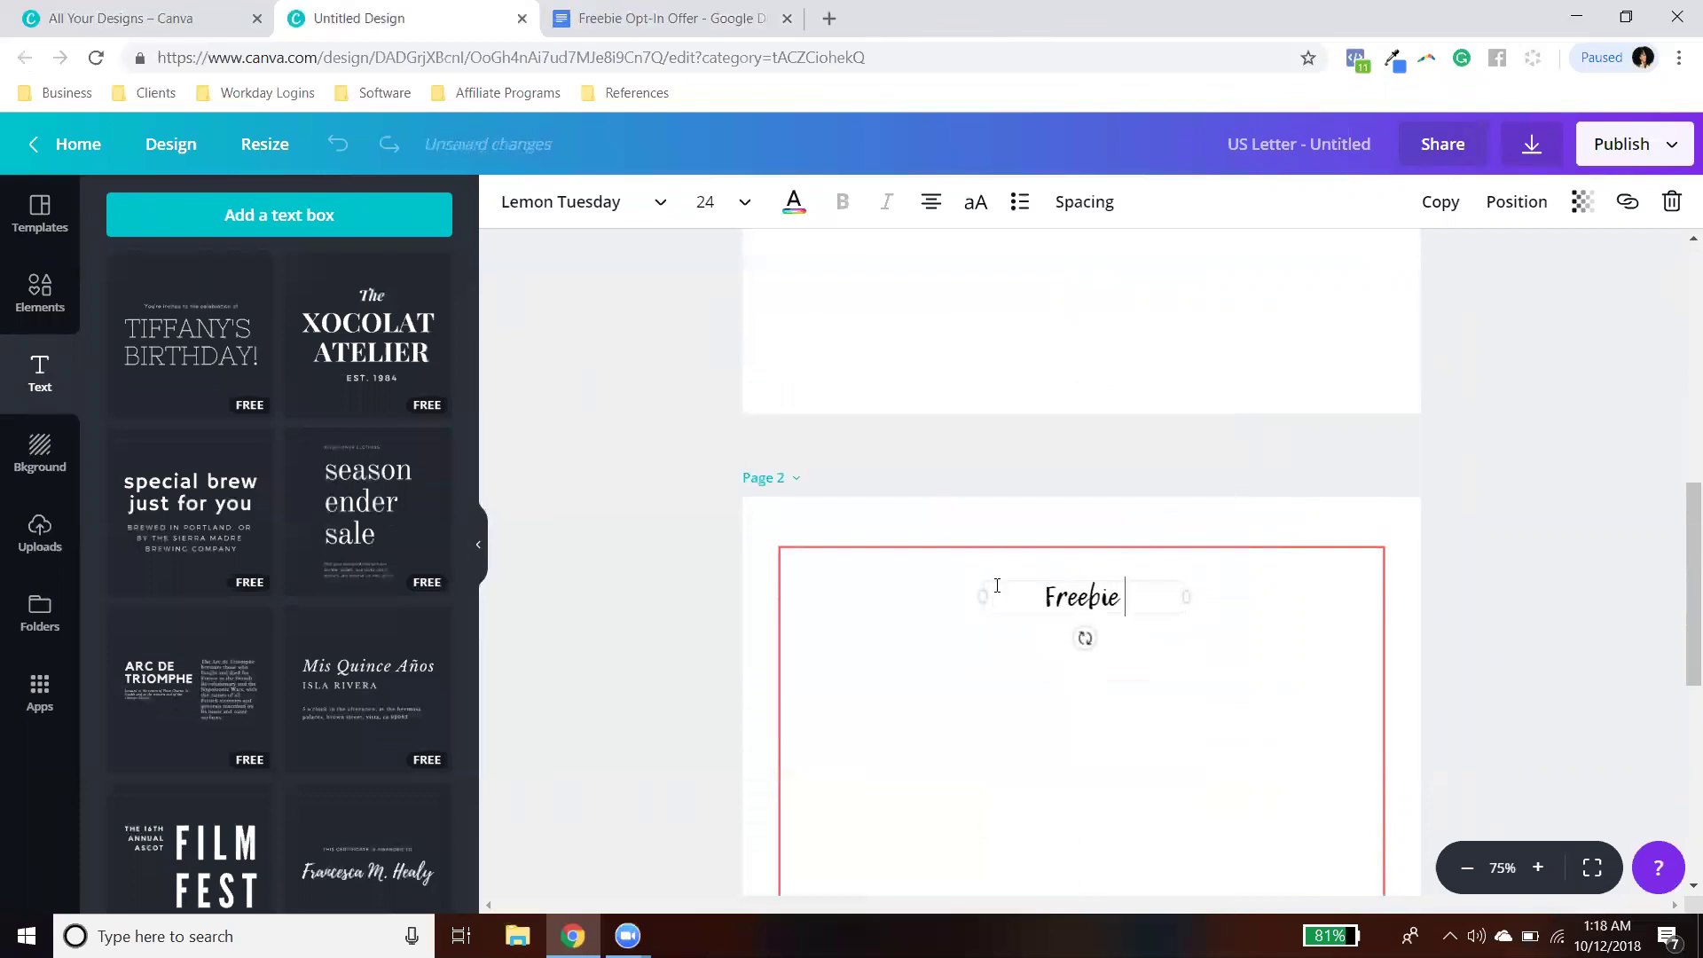
pyautogui.write('Opt-in')
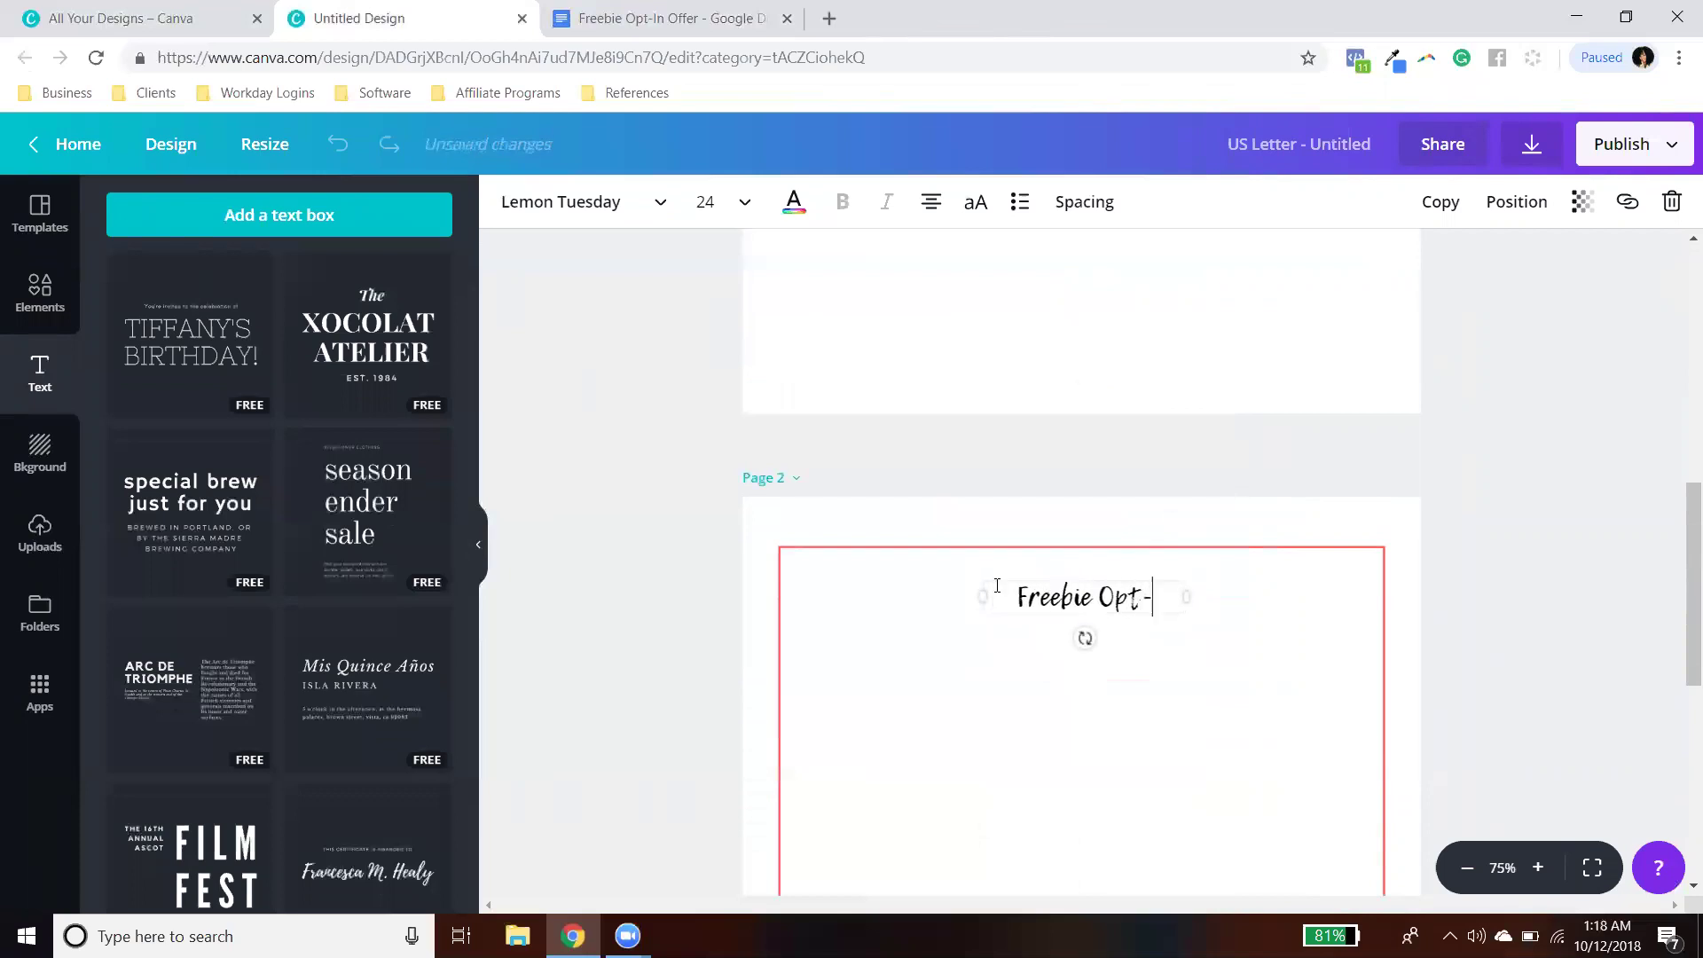
pyautogui.click(1532, 608)
pyautogui.click(1083, 619)
pyautogui.moveTo(1083, 619); pyautogui.dragTo(1084, 614)
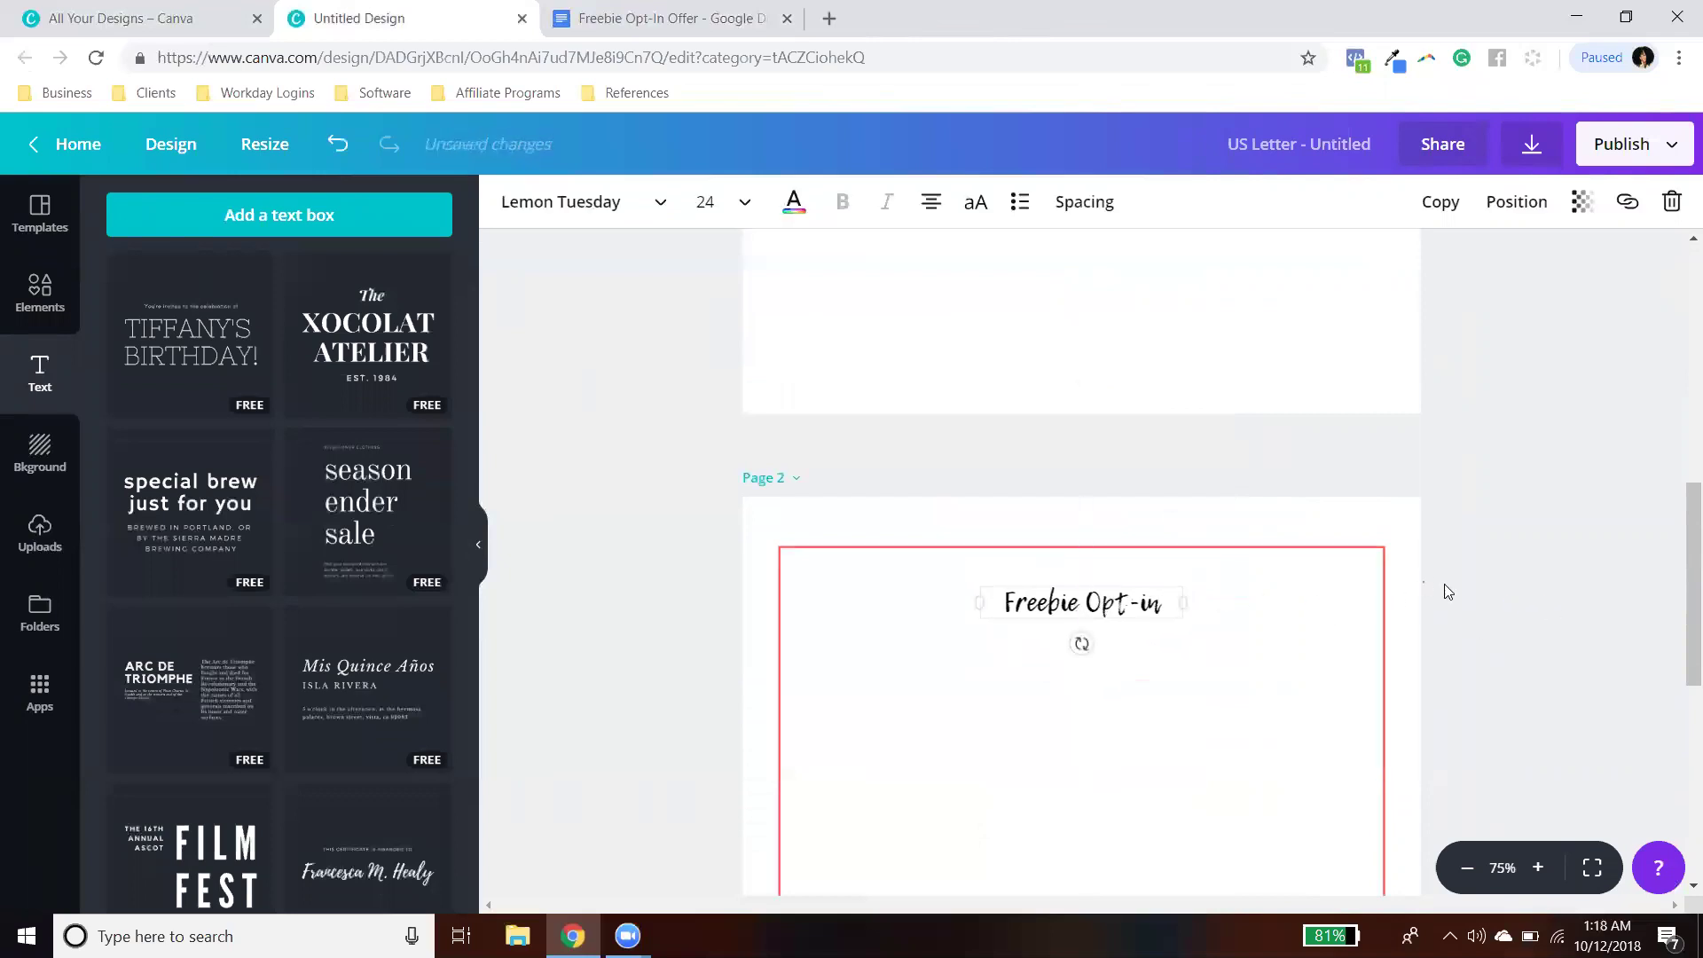
pyautogui.click(1529, 612)
# Step: Add a second text box to page 2 below the "Freebie Opt-in" heading
pyautogui.scroll(-3, 1529, 611)
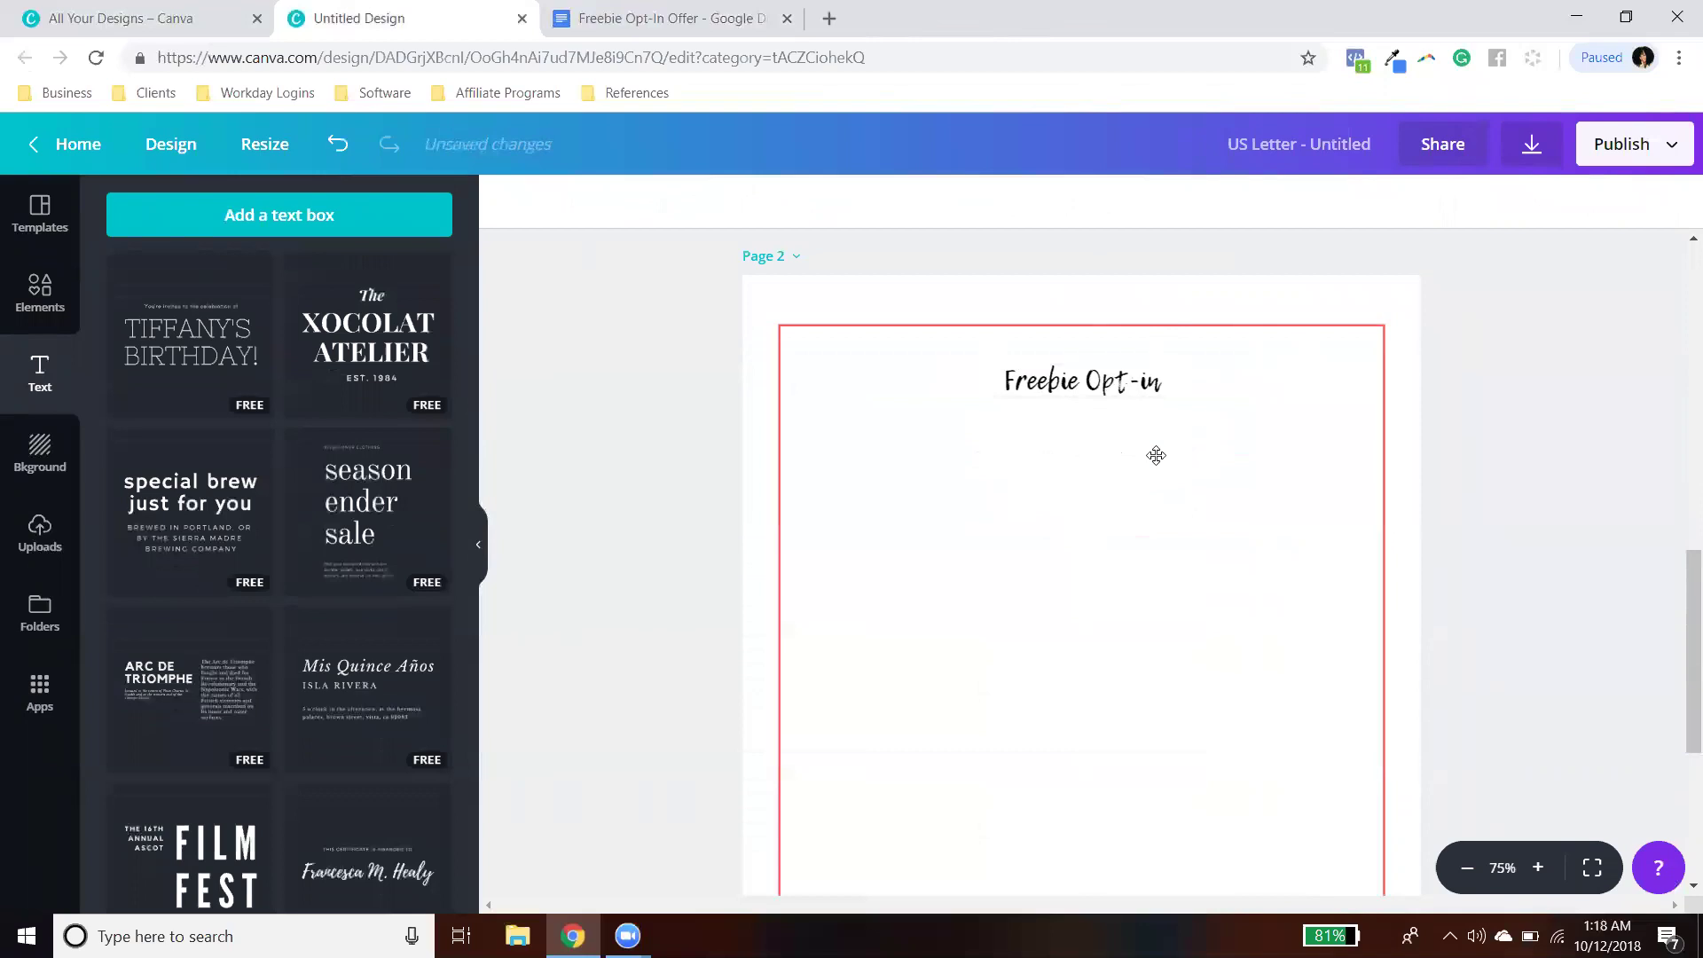
pyautogui.click(235, 216)
pyautogui.click(1512, 650)
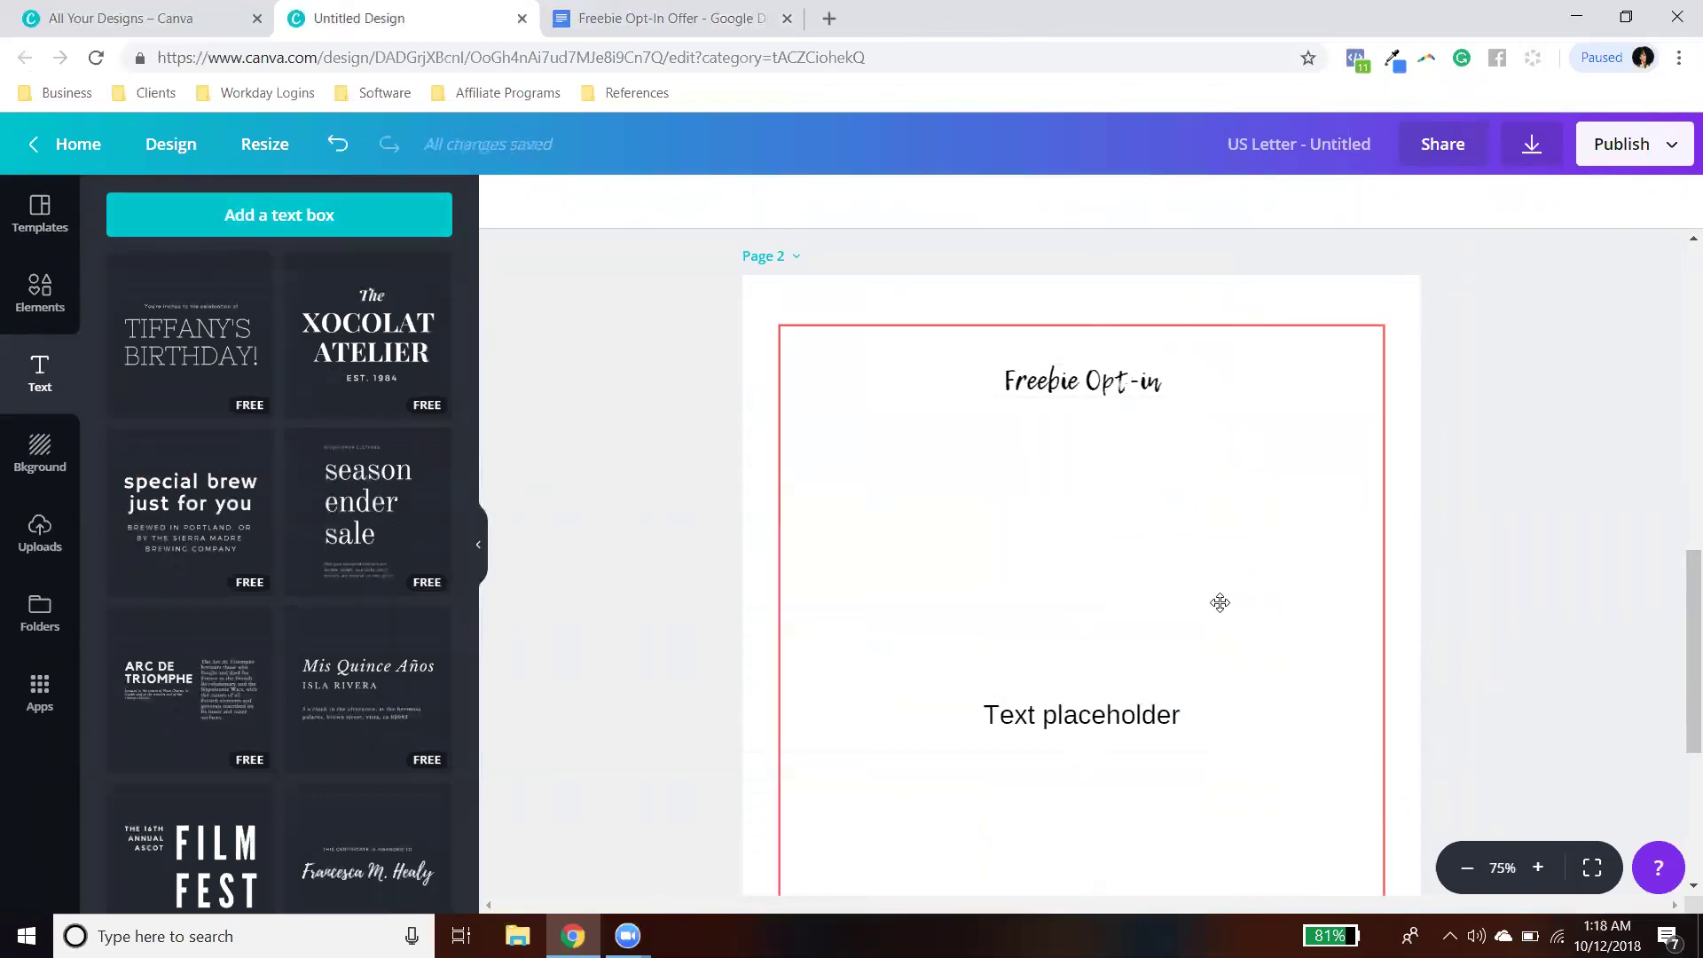
pyautogui.scroll(1, 1220, 601)
# Step: Switch to the Freebie Opt-In Offer Google Doc and review its sections and steps through to the end
pyautogui.click(671, 17)
pyautogui.scroll(-15, 841, 659)
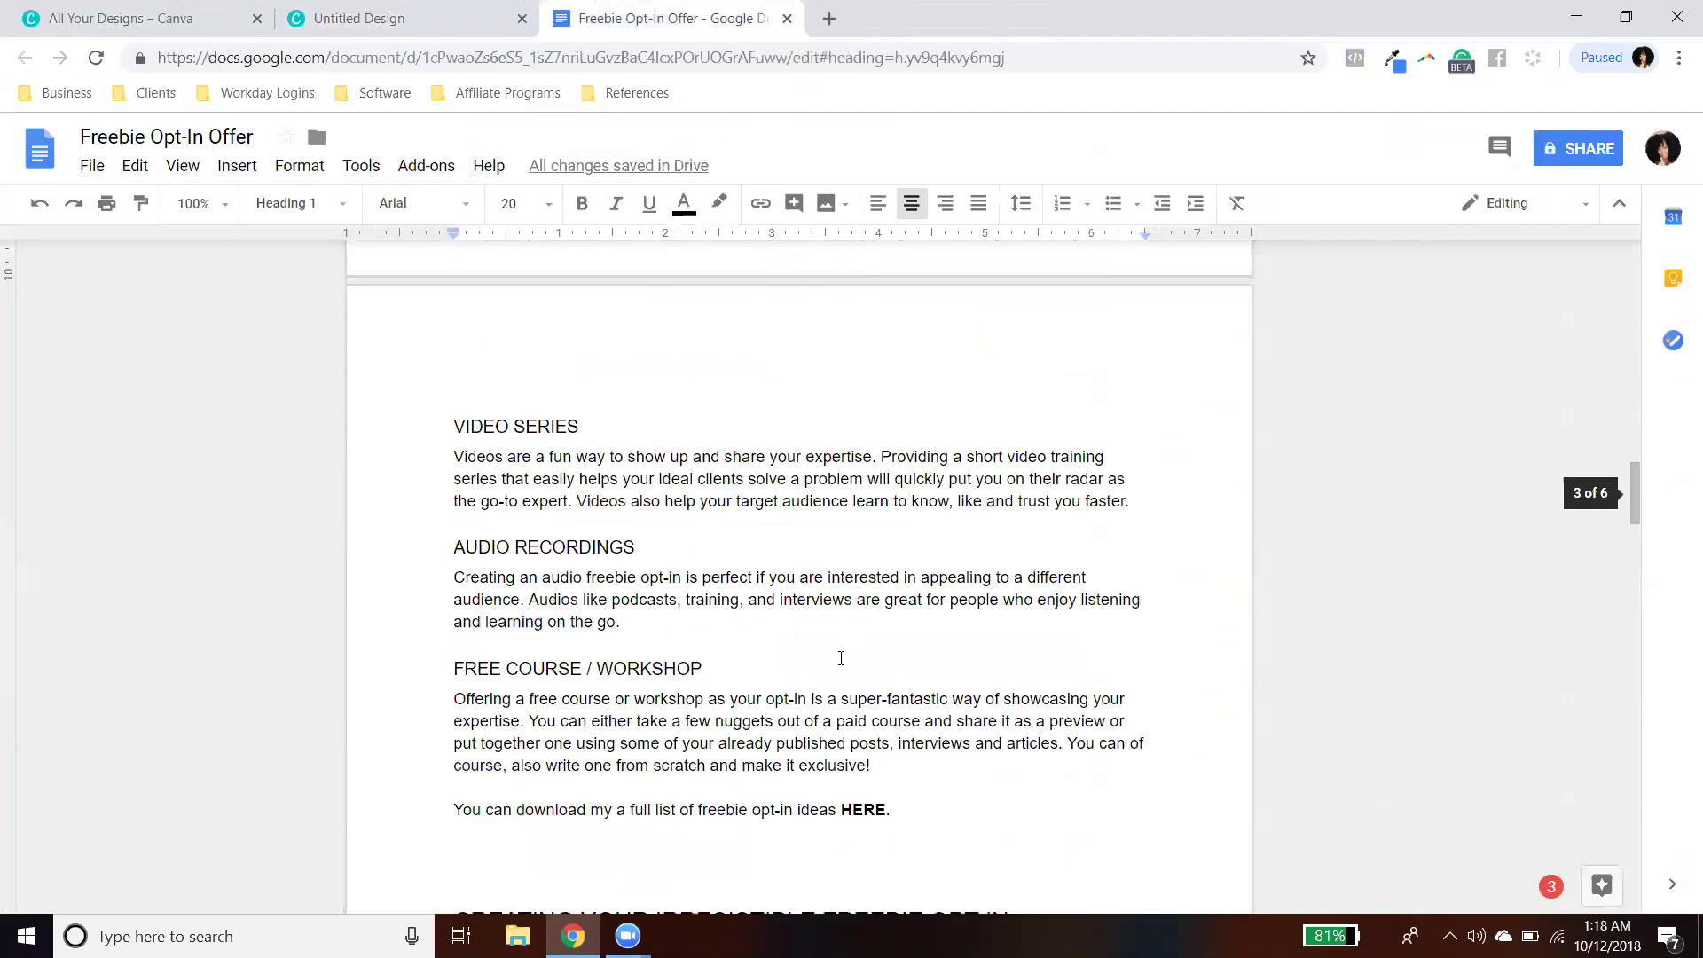
pyautogui.moveTo(1642, 598); pyautogui.dragTo(1674, 911)
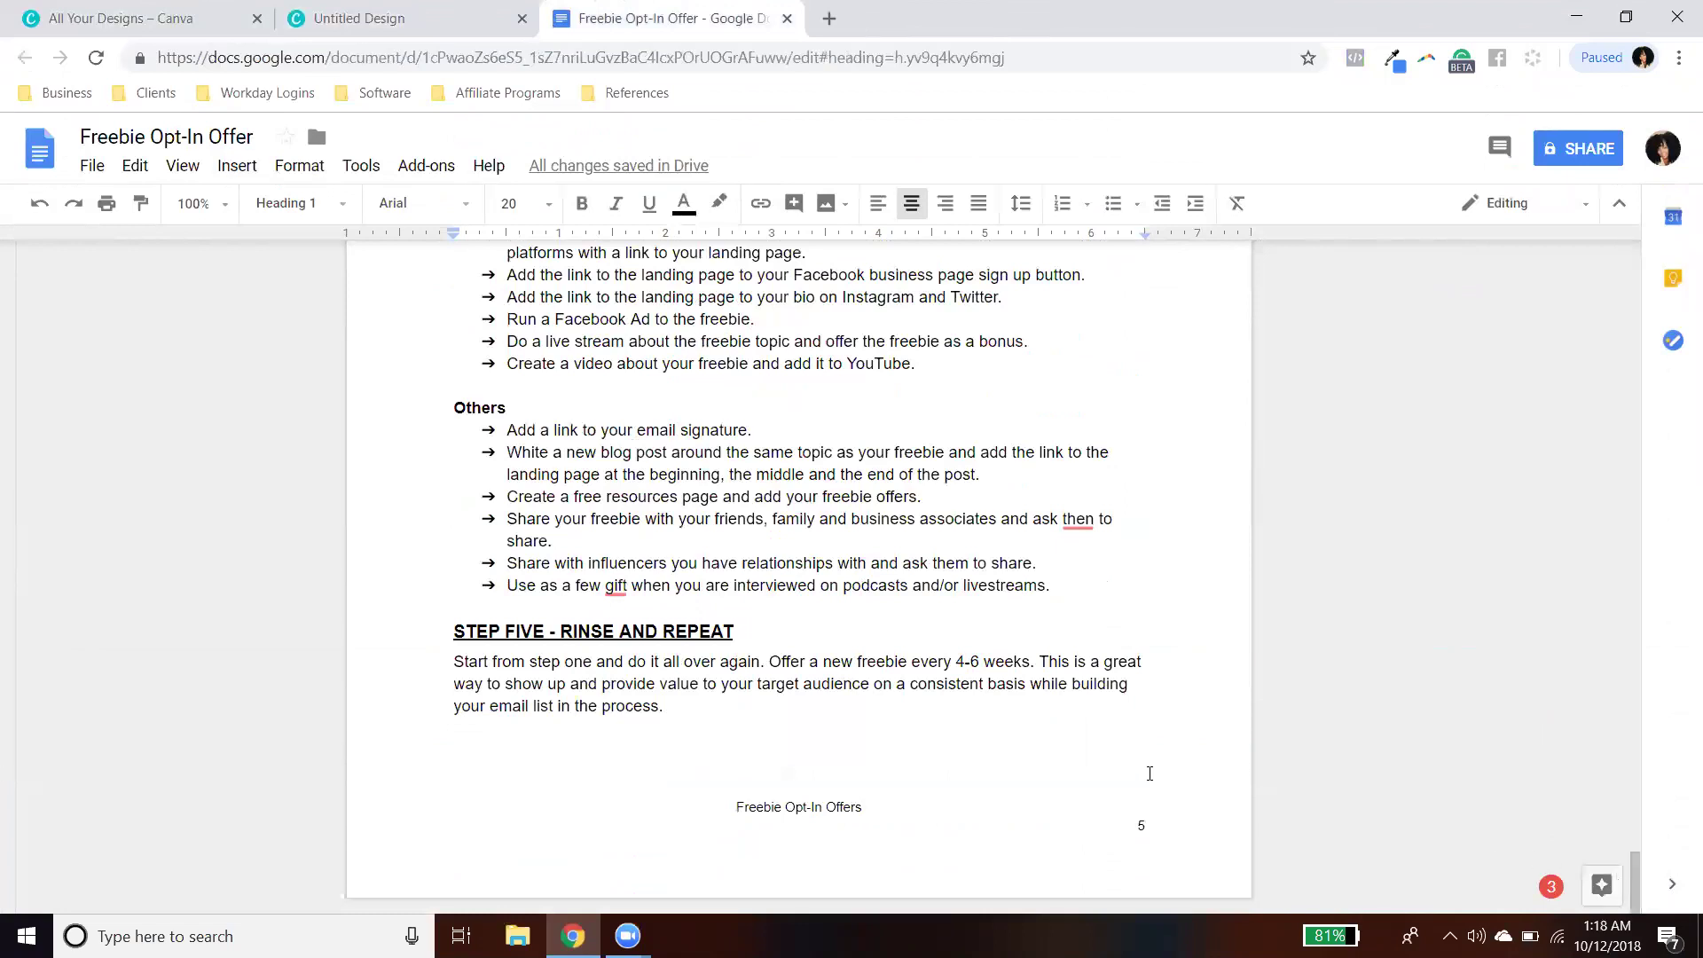
pyautogui.scroll(20, 1137, 778)
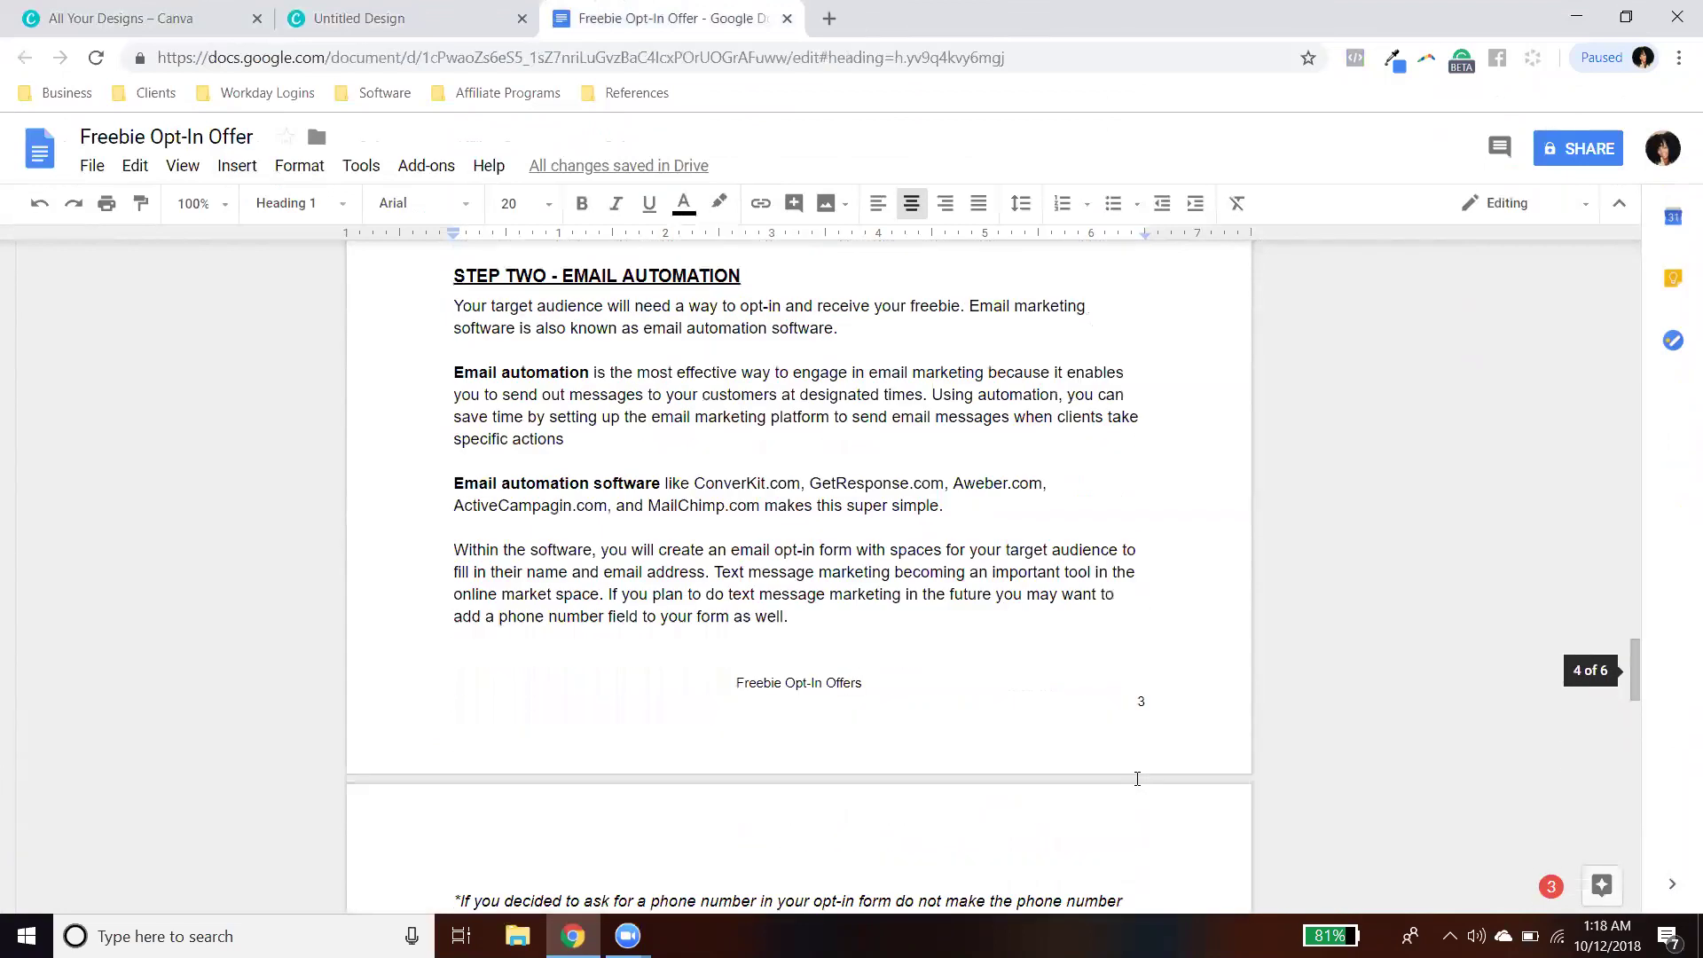
pyautogui.scroll(4, 720, 317)
pyautogui.click(359, 18)
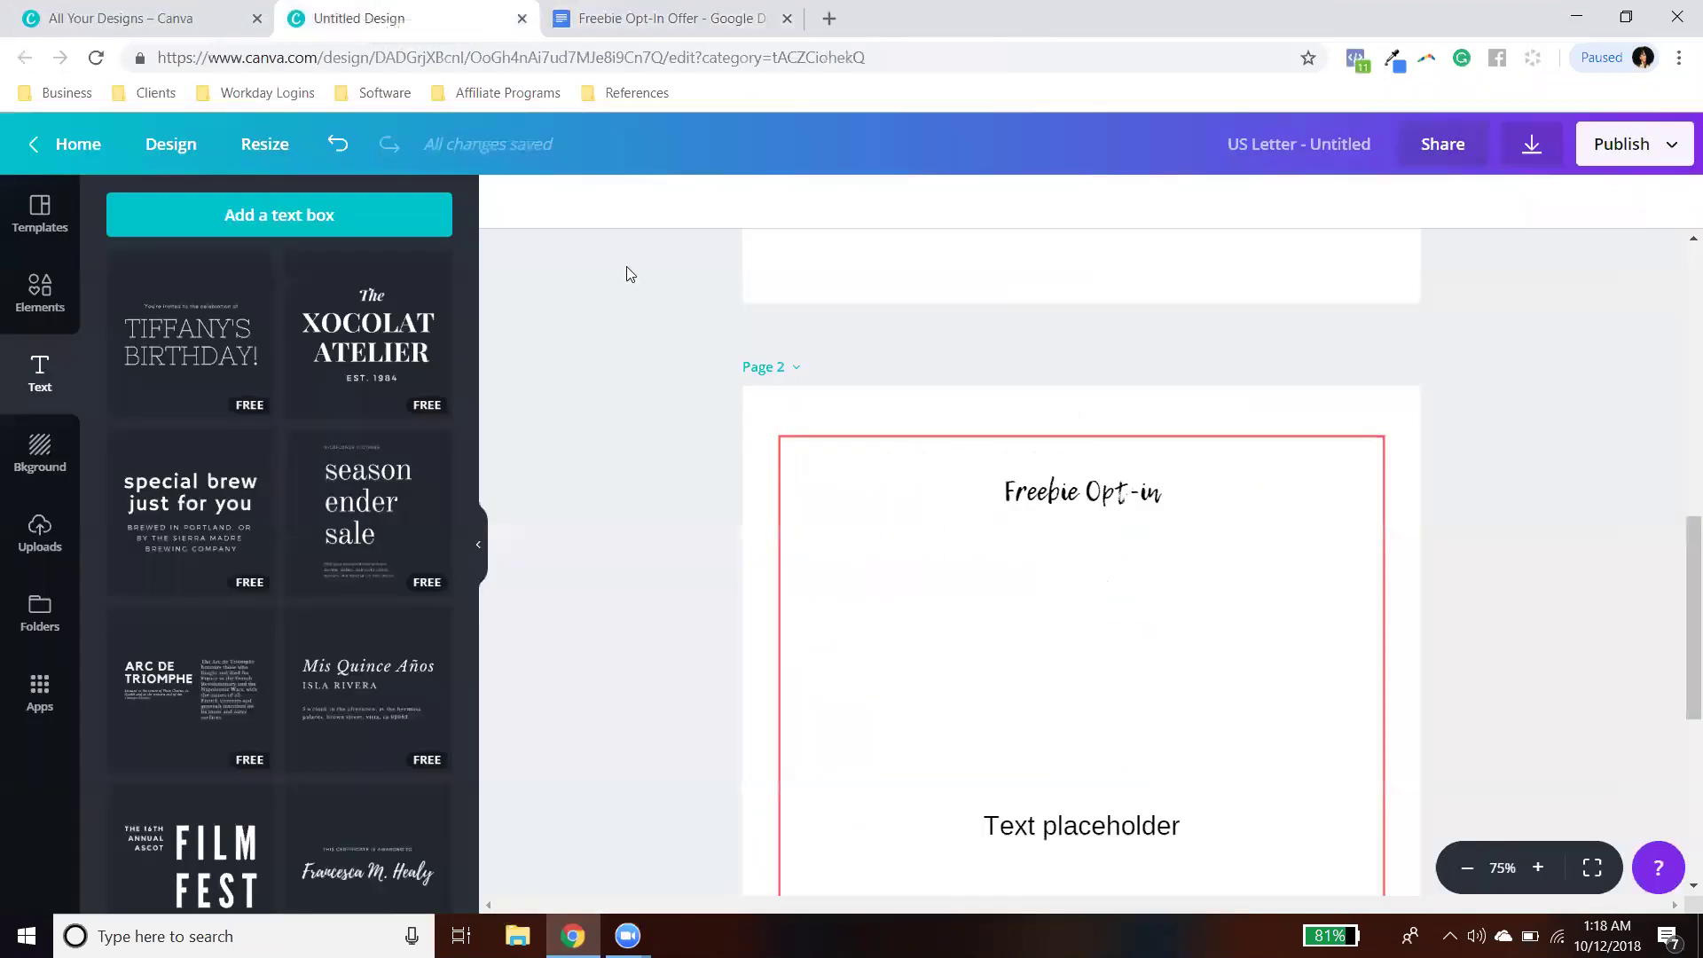
pyautogui.click(665, 18)
pyautogui.scroll(5, 835, 559)
pyautogui.scroll(10, 836, 559)
pyautogui.scroll(-6, 835, 560)
pyautogui.scroll(-20, 835, 560)
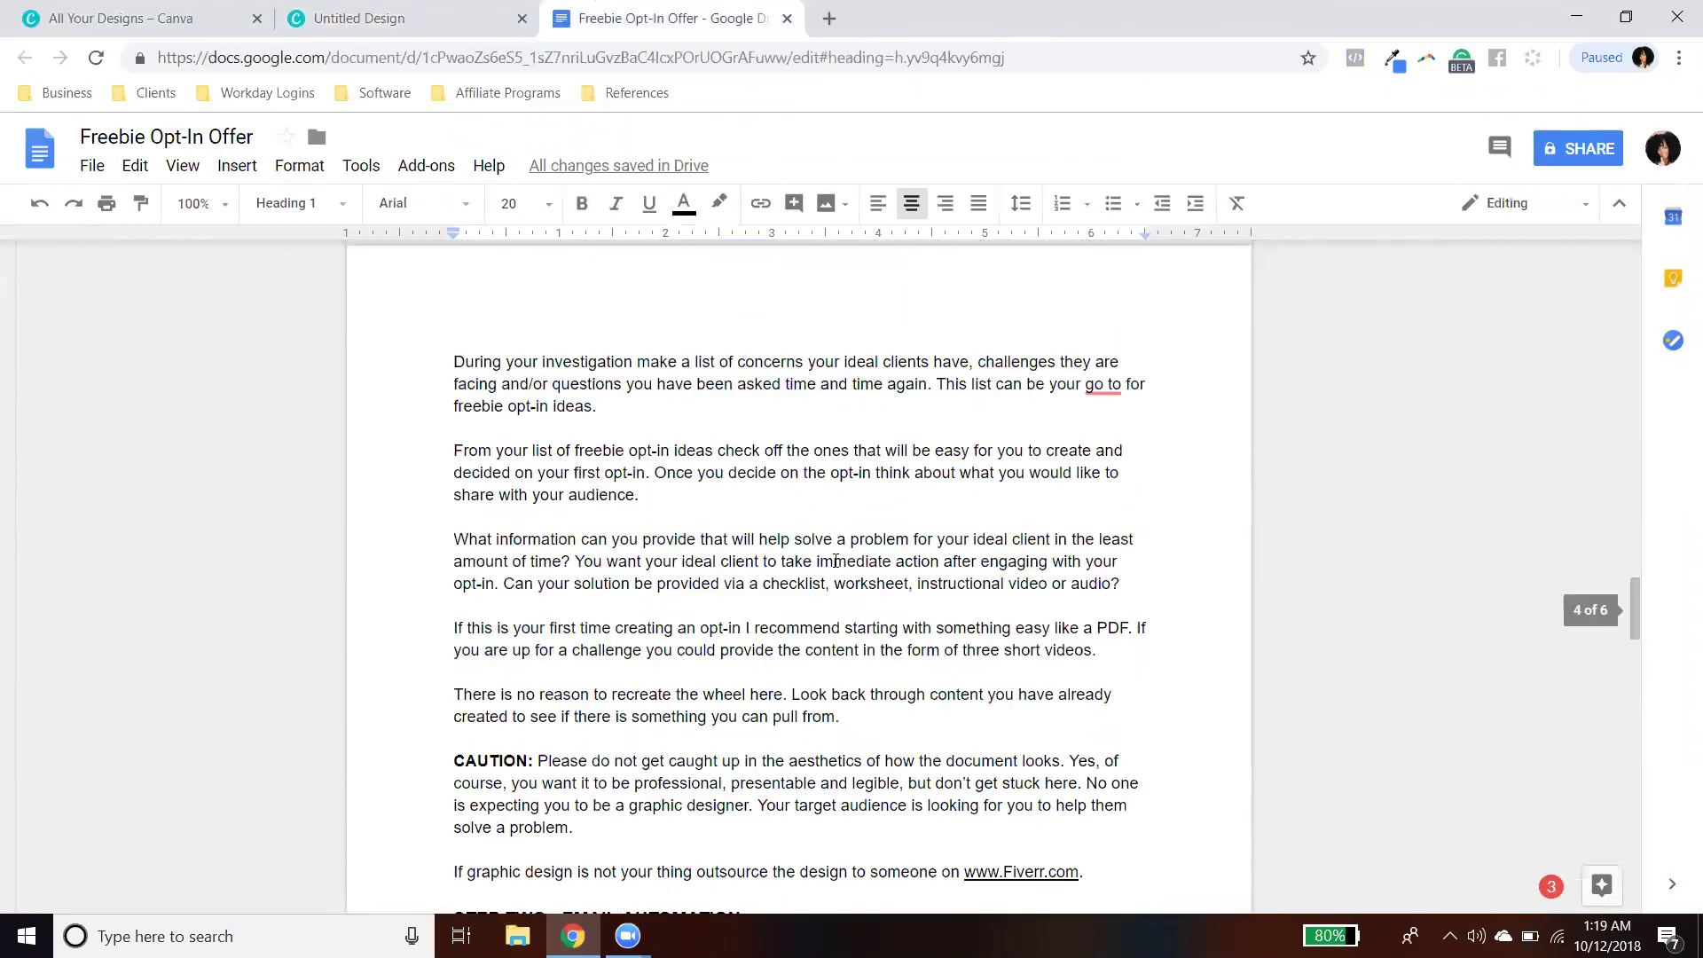
pyautogui.scroll(-15, 836, 560)
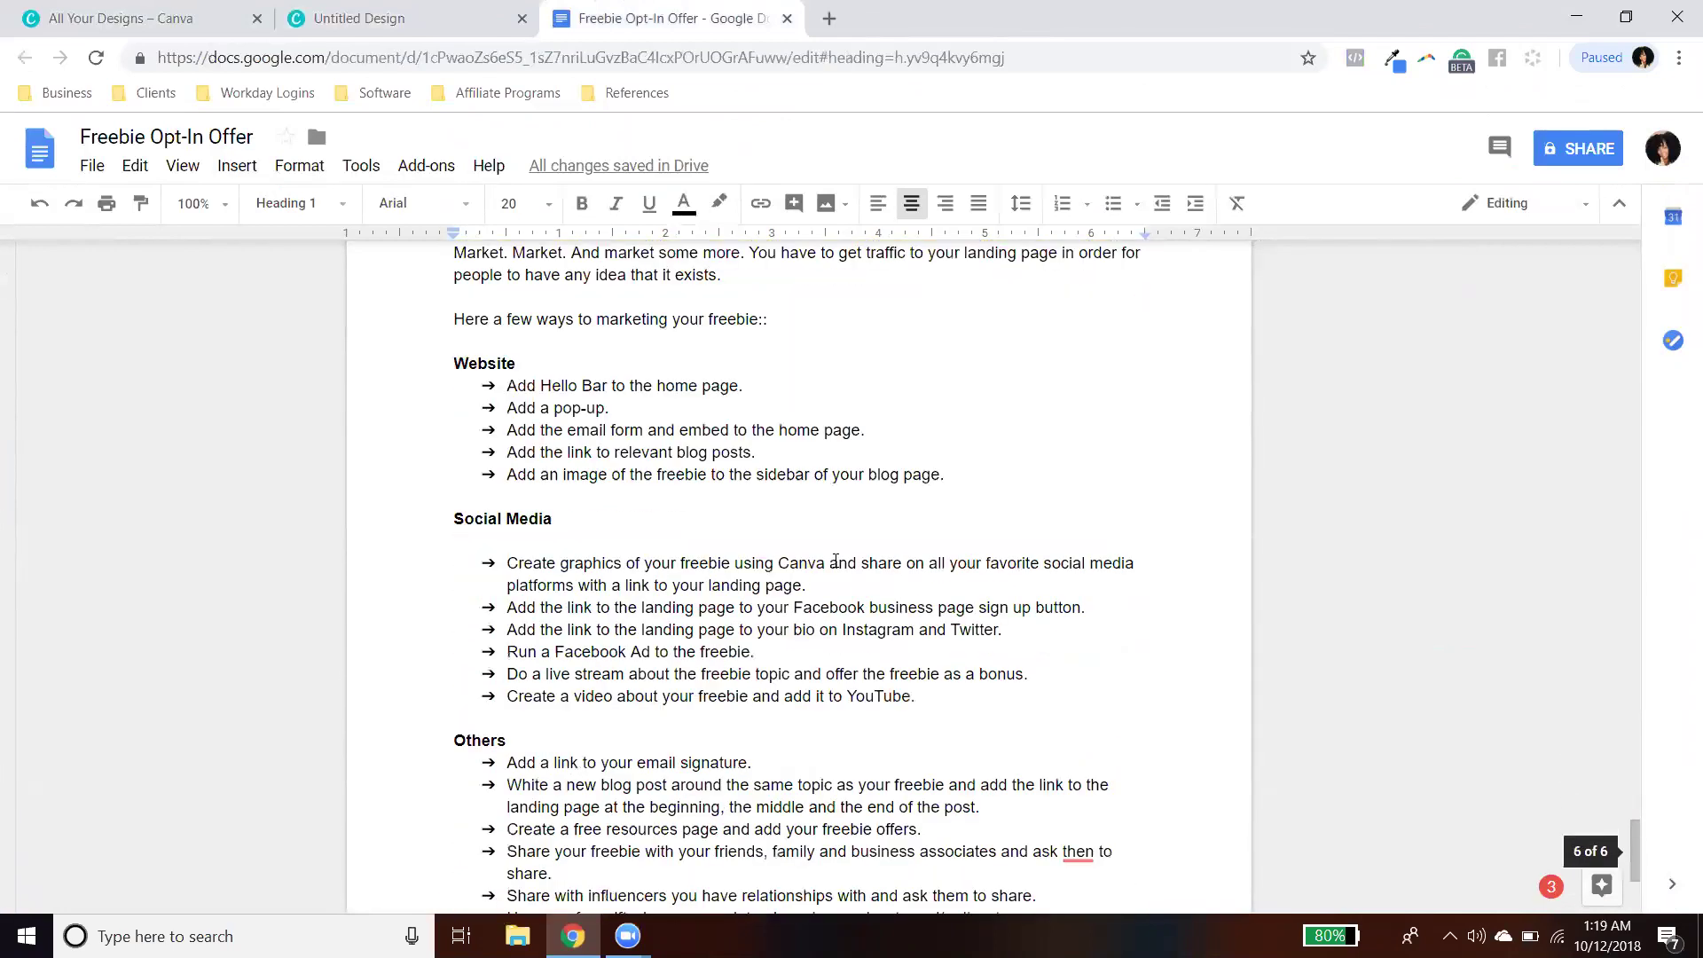
pyautogui.scroll(8, 836, 560)
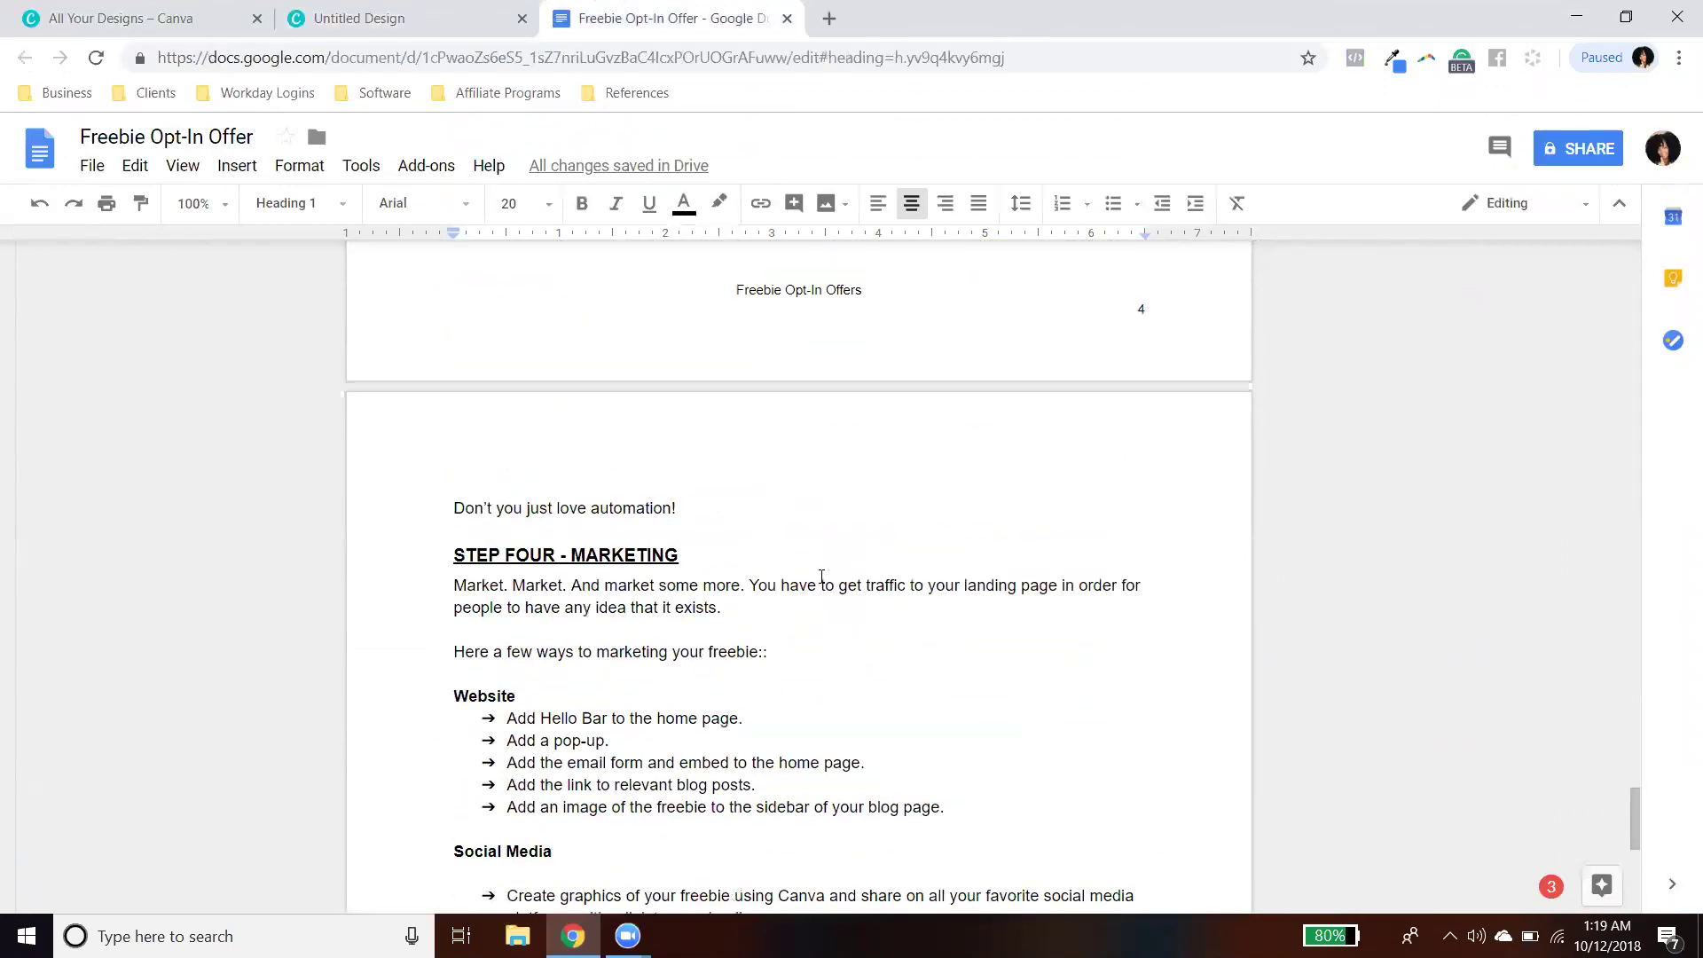
# Step: Return to the Canva design and move the placeholder text box slightly higher inside page 2's border
pyautogui.click(359, 19)
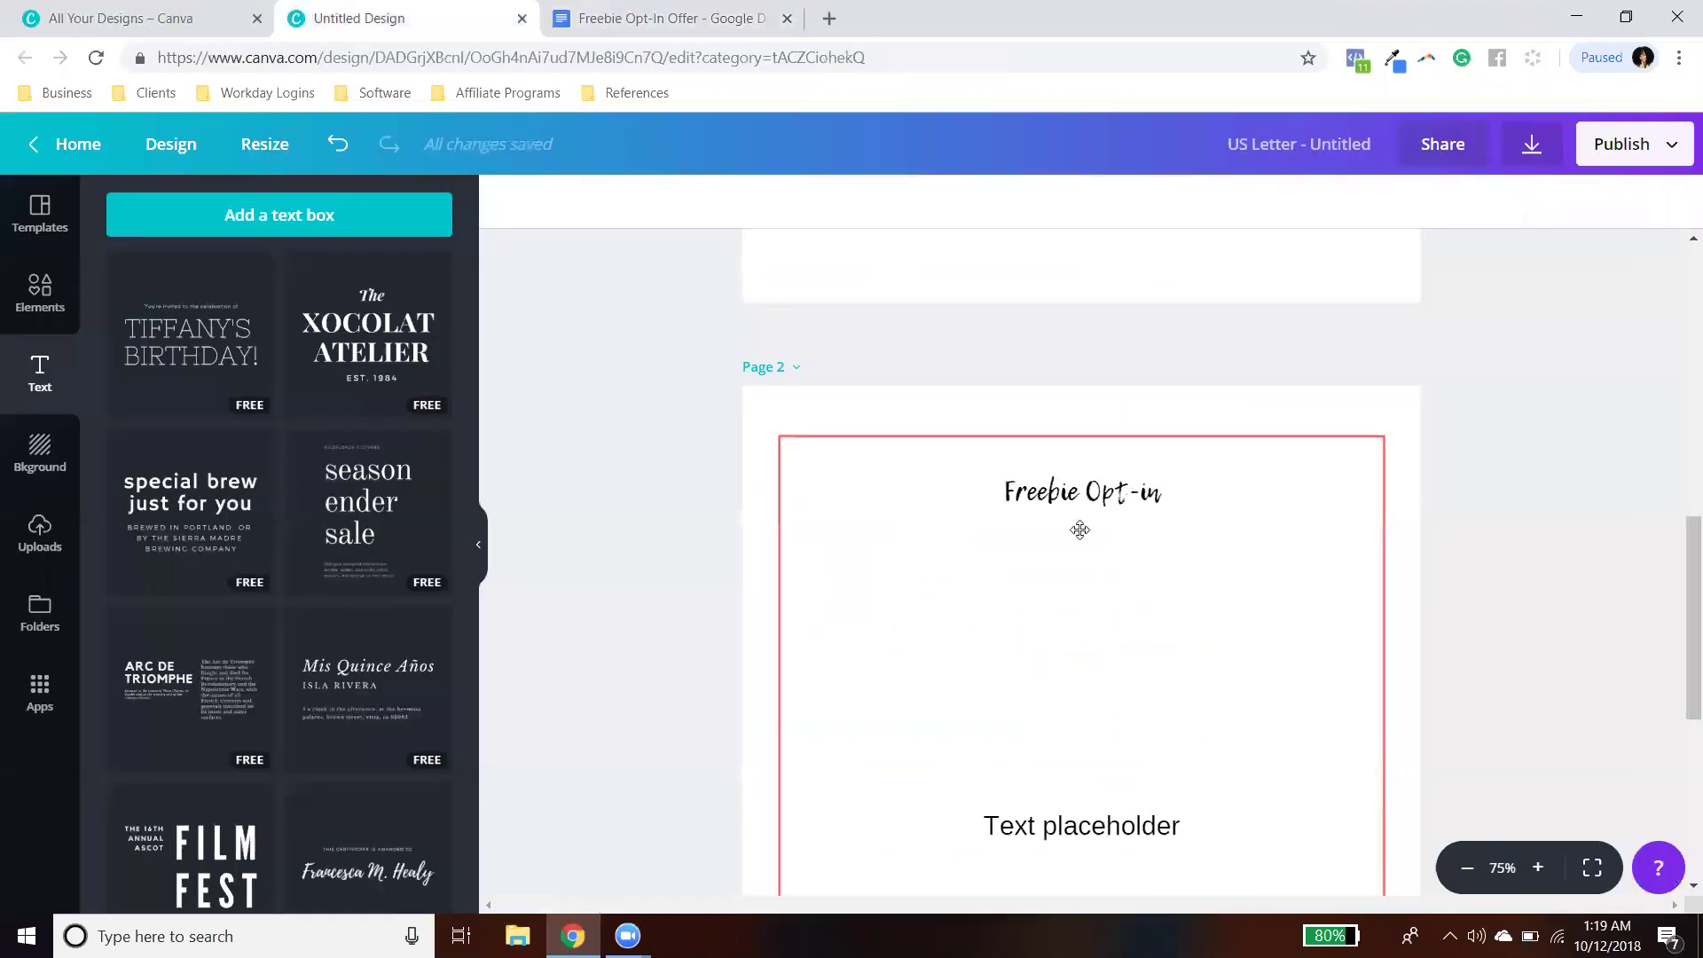
pyautogui.scroll(-4, 1222, 552)
pyautogui.moveTo(1060, 495); pyautogui.dragTo(1043, 428)
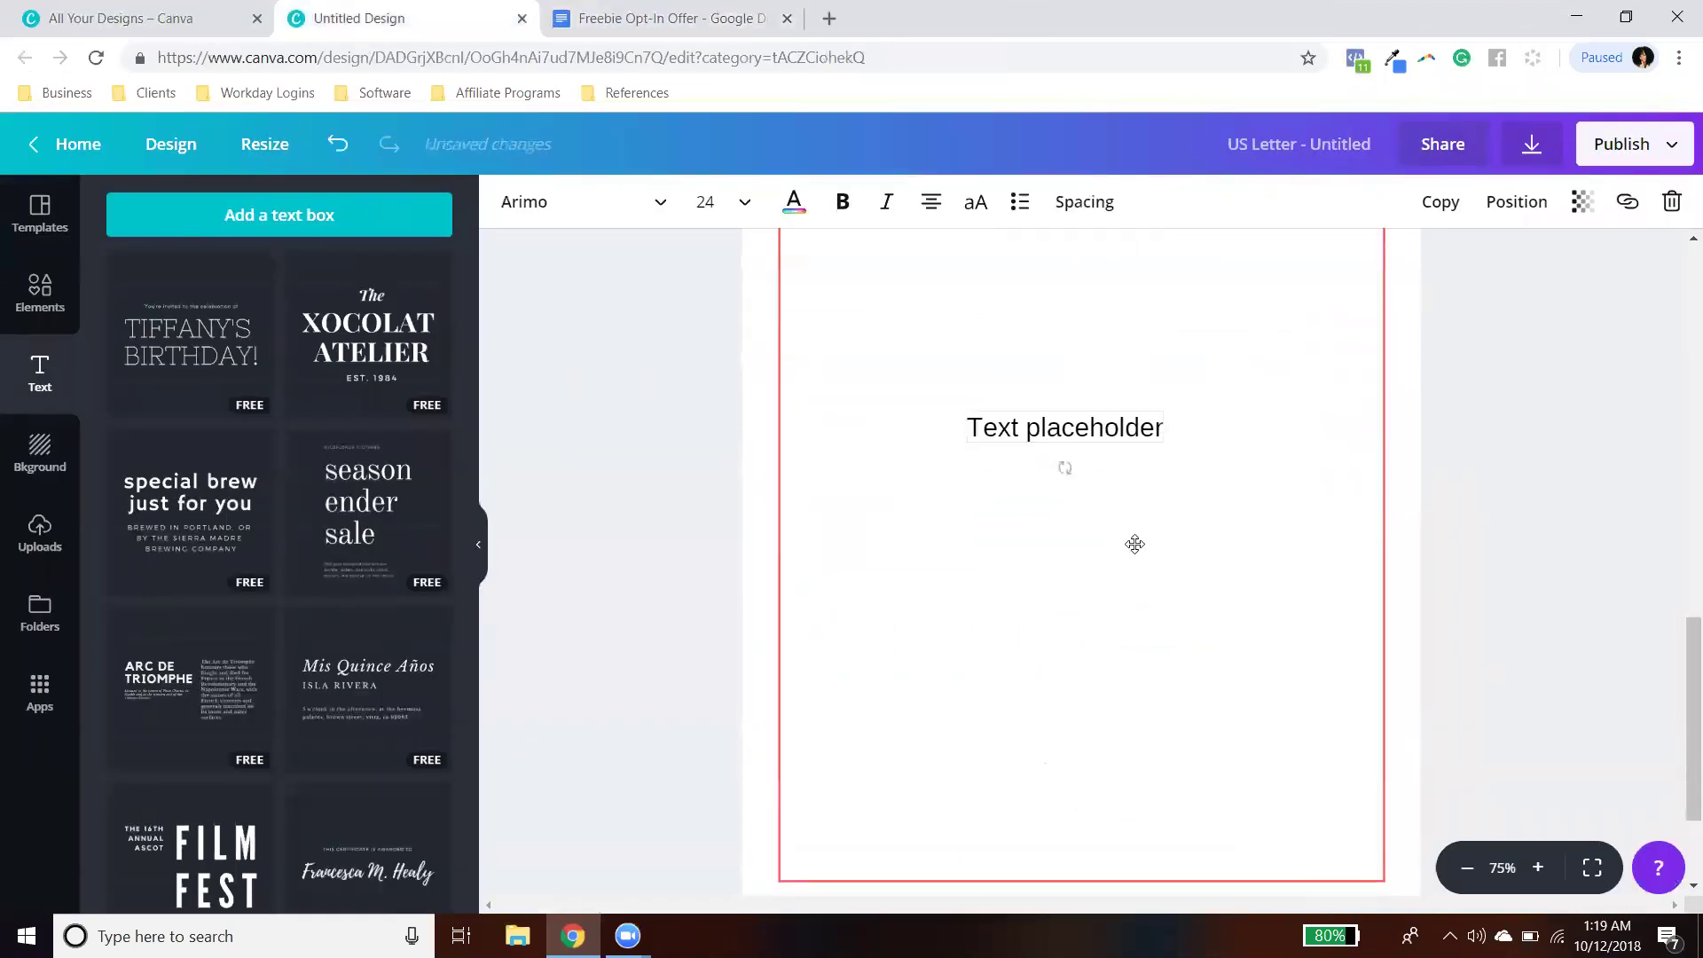
# Step: Move page 2's placeholder text box just below the "Freebie Opt-in" heading and widen it to nearly the border's full inner width
pyautogui.scroll(3, 1135, 544)
pyautogui.moveTo(1040, 761); pyautogui.dragTo(879, 600)
pyautogui.moveTo(998, 594); pyautogui.dragTo(1371, 593)
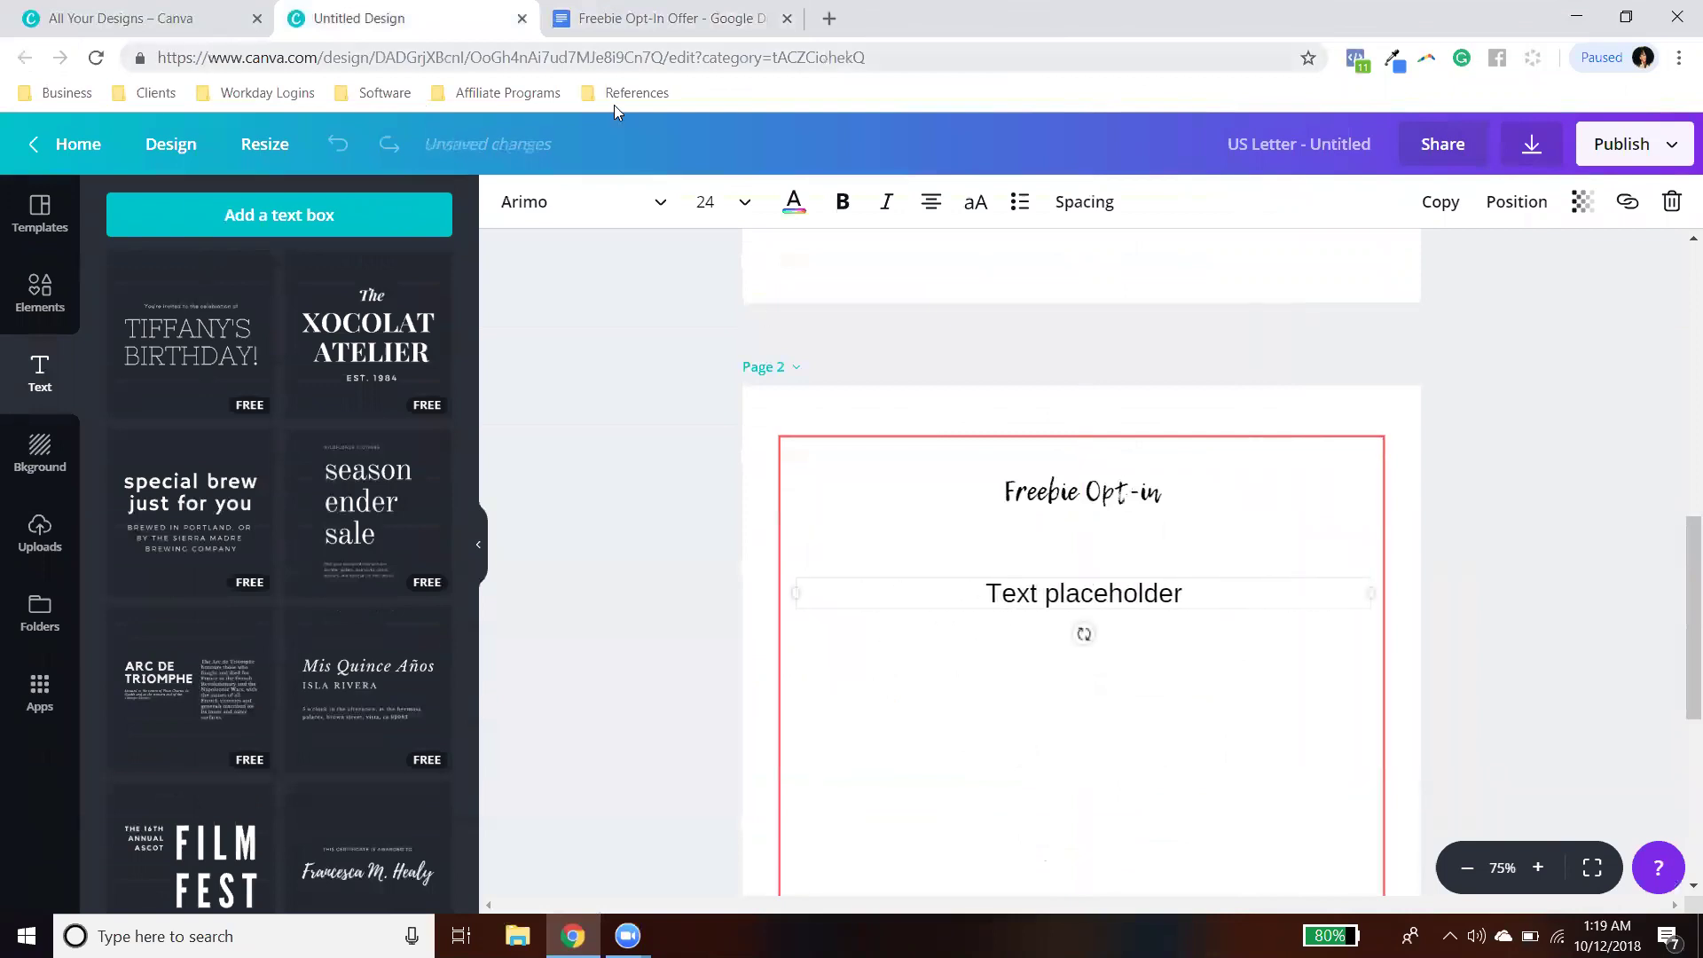
# Step: Set the placeholder text to size 12 and left-align it
pyautogui.click(705, 201)
pyautogui.click(714, 249)
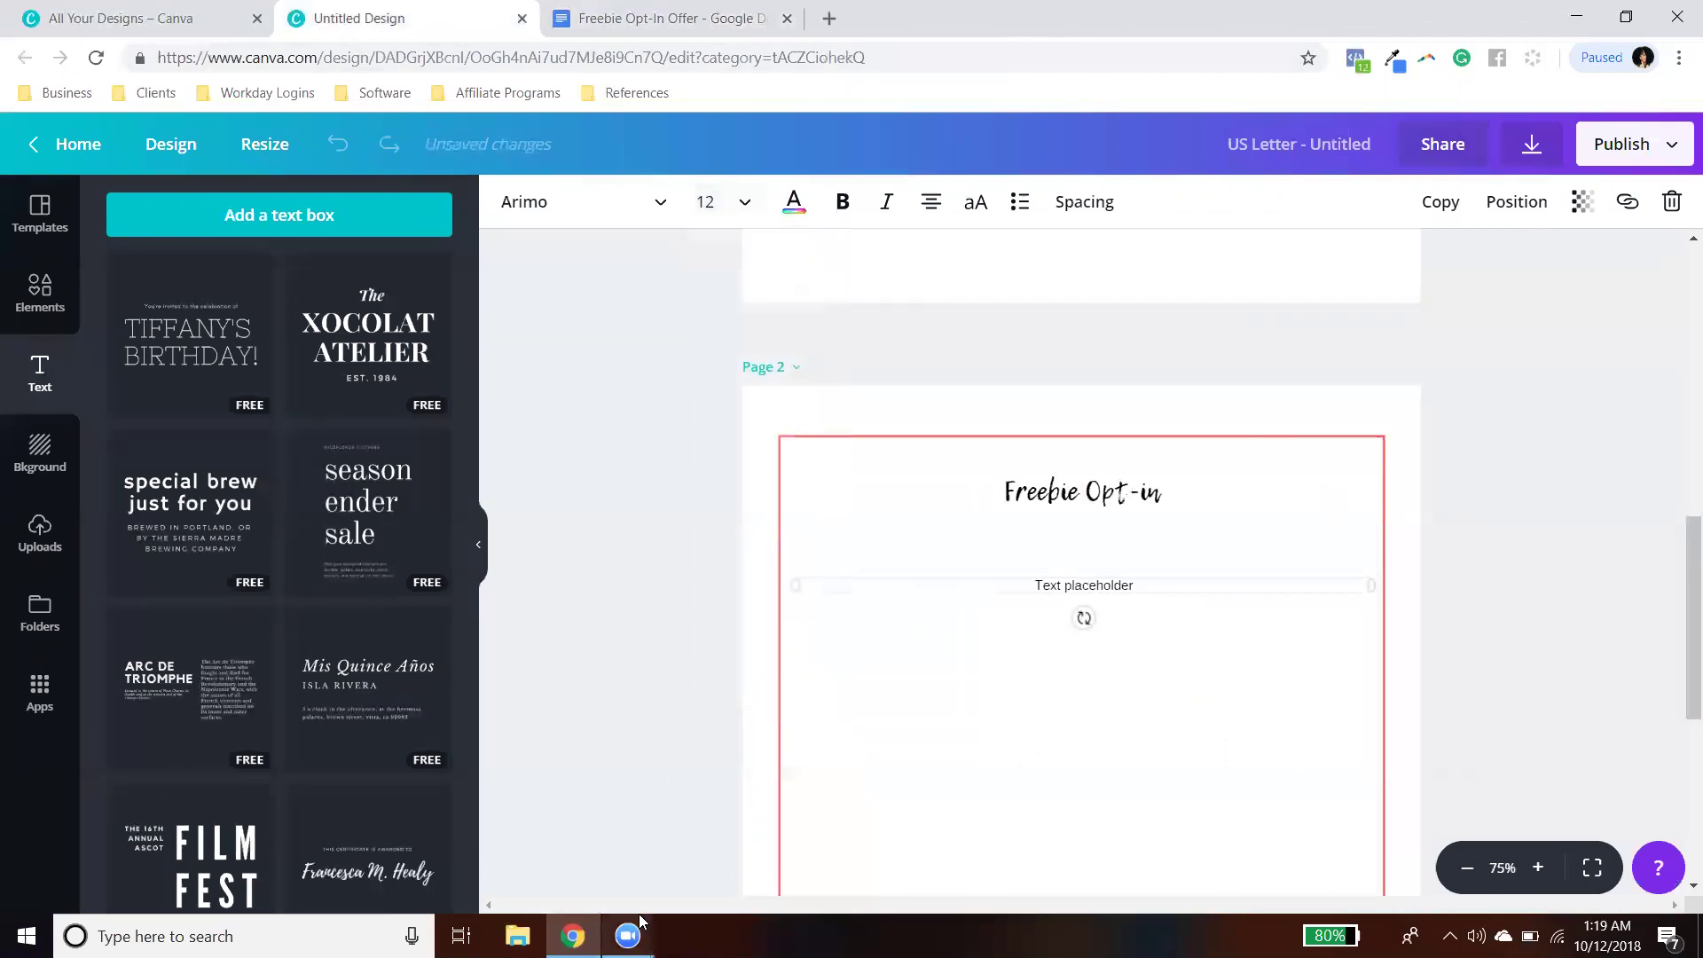
pyautogui.click(933, 204)
pyautogui.click(937, 255)
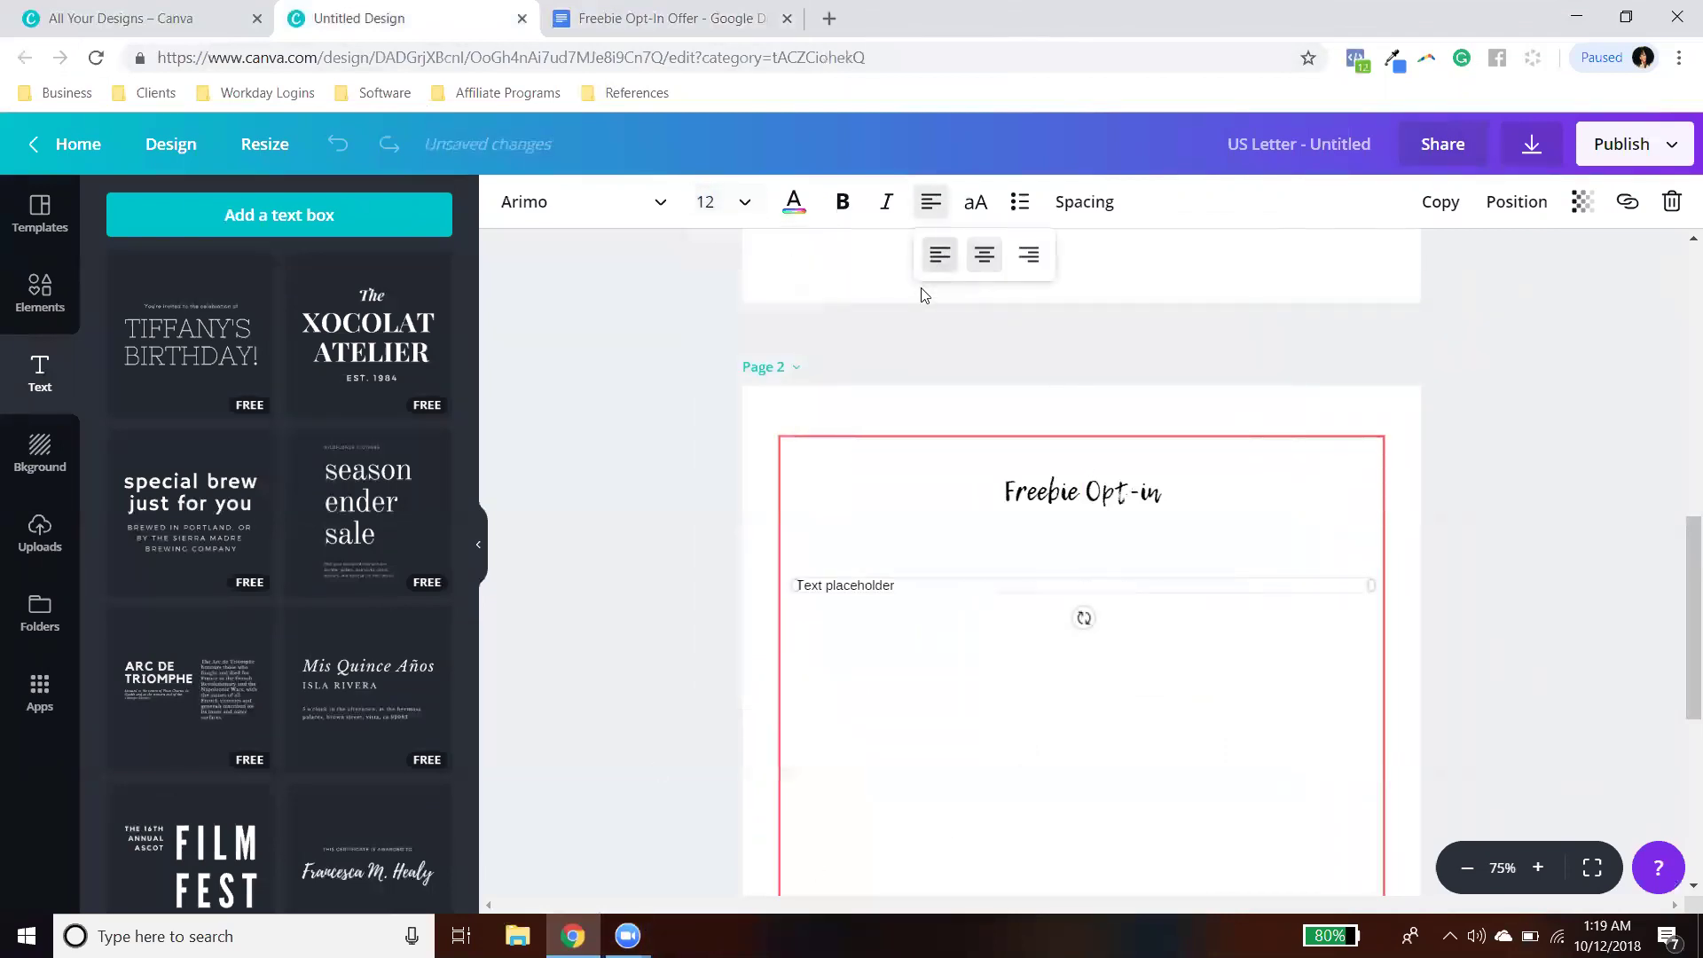
# Step: Switch to the Freebie Opt-In Offer Google Doc and copy the text from "WHAT IS A FREEBIE OPT-IN?" through the QUIZ paragraph
pyautogui.click(621, 25)
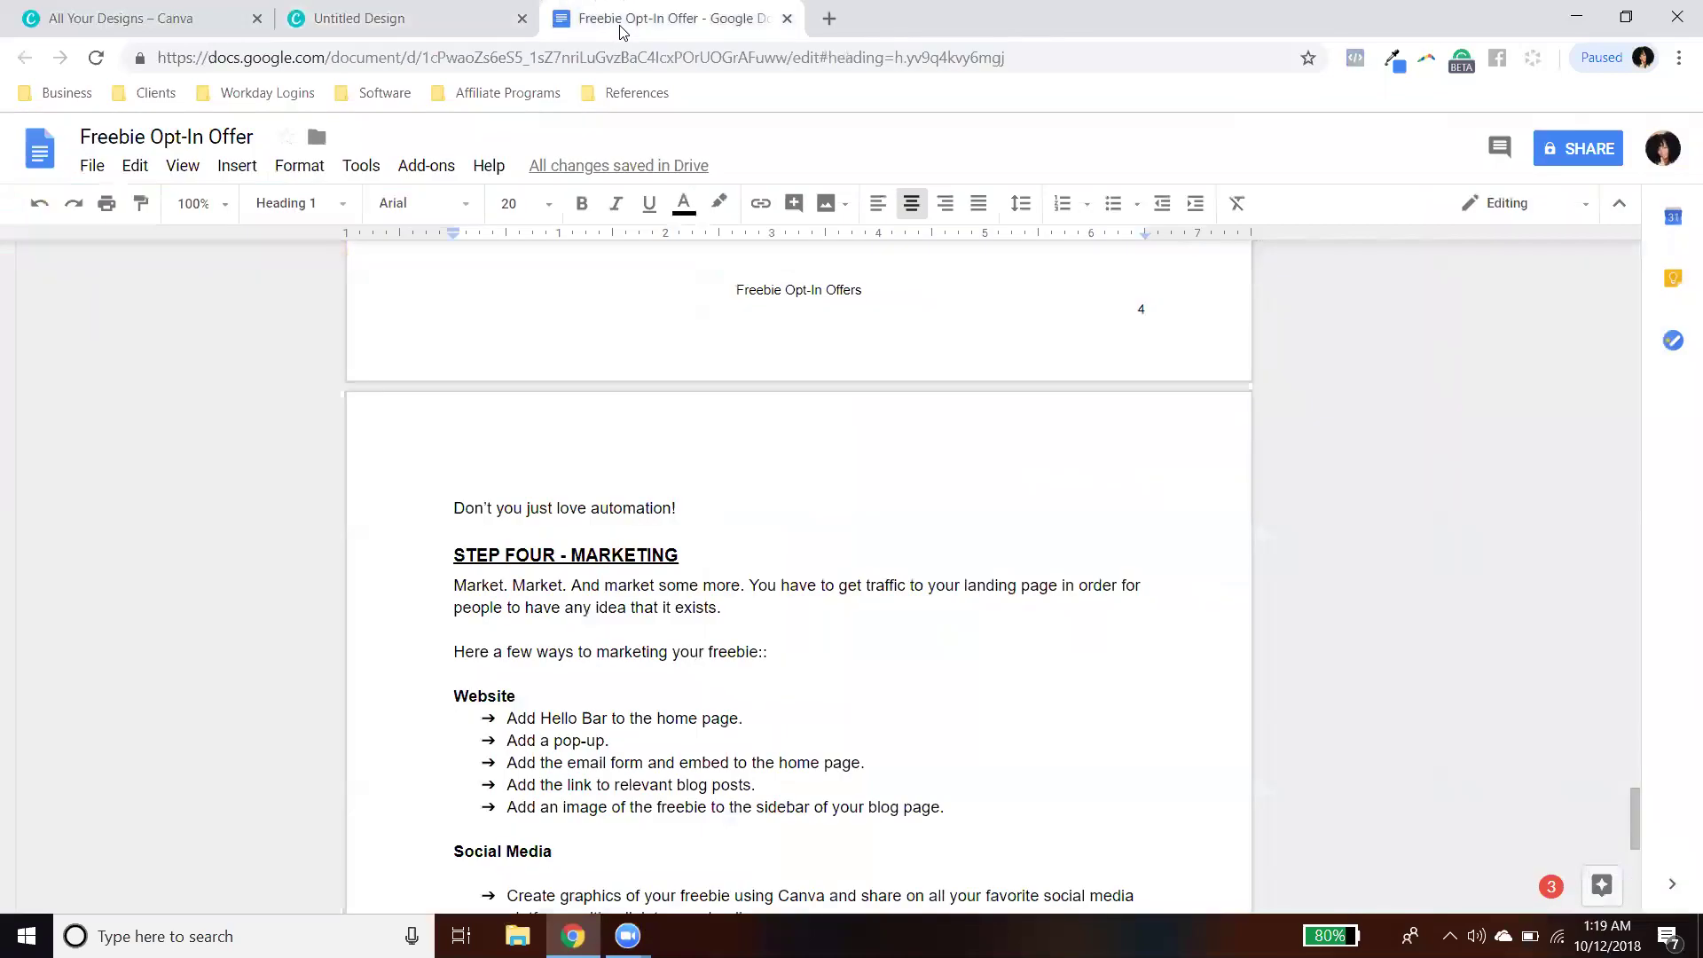
pyautogui.scroll(20, 815, 763)
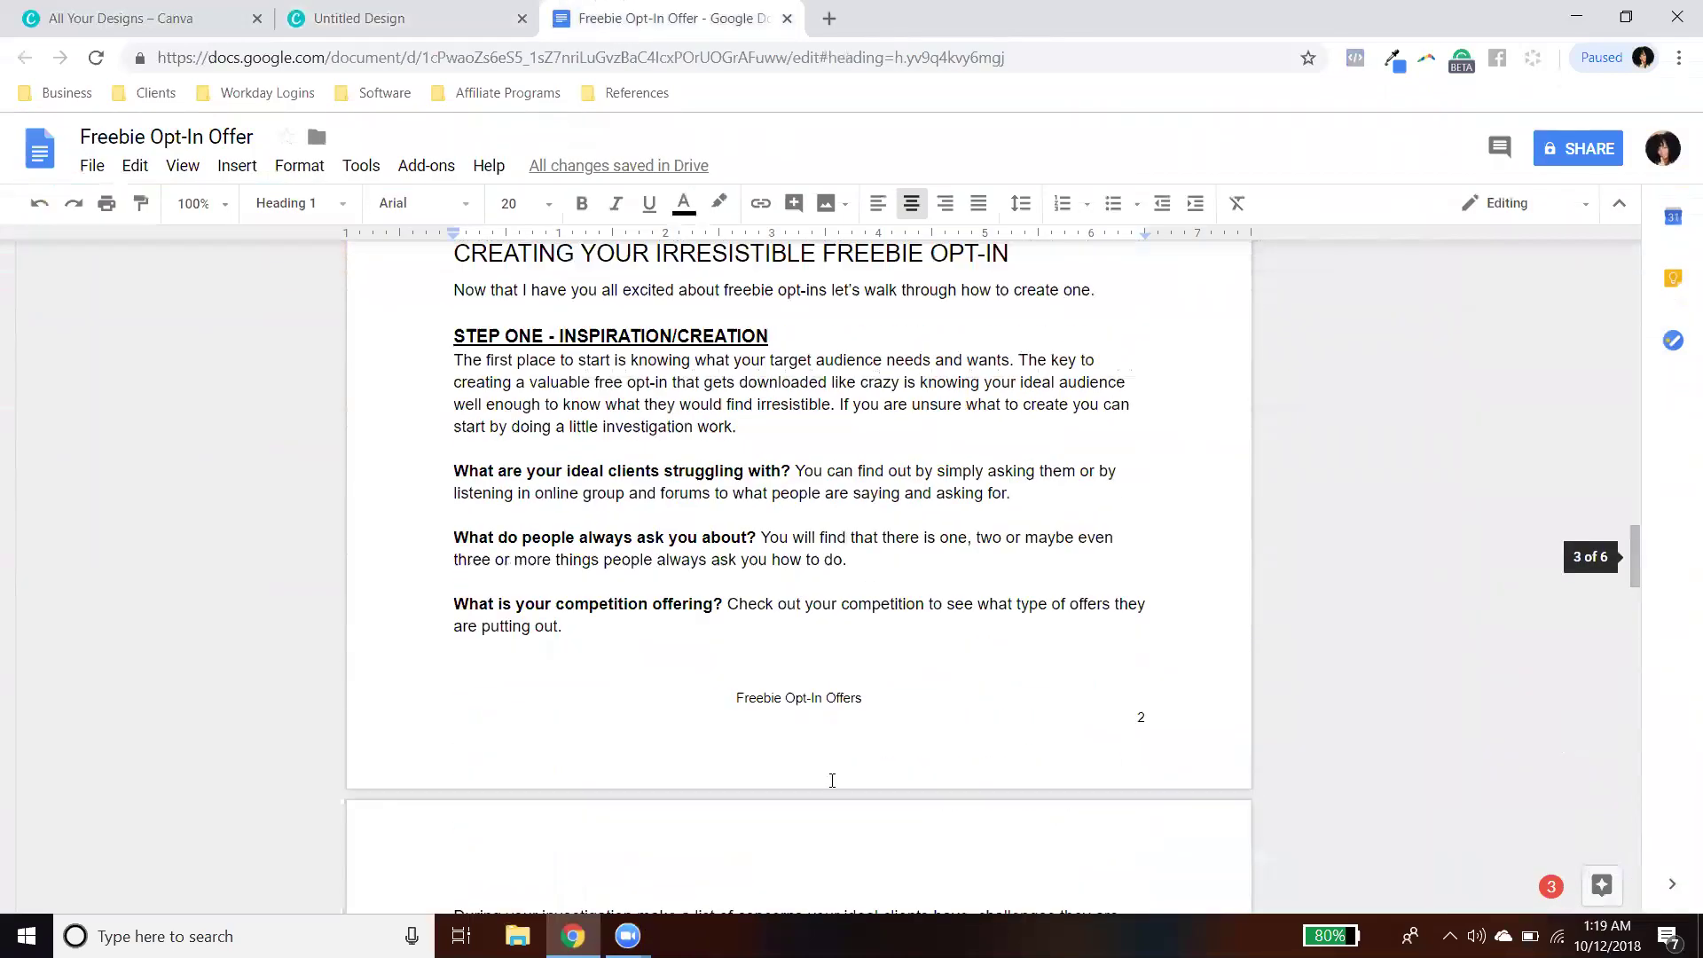
pyautogui.scroll(15, 832, 780)
pyautogui.scroll(-10, 851, 802)
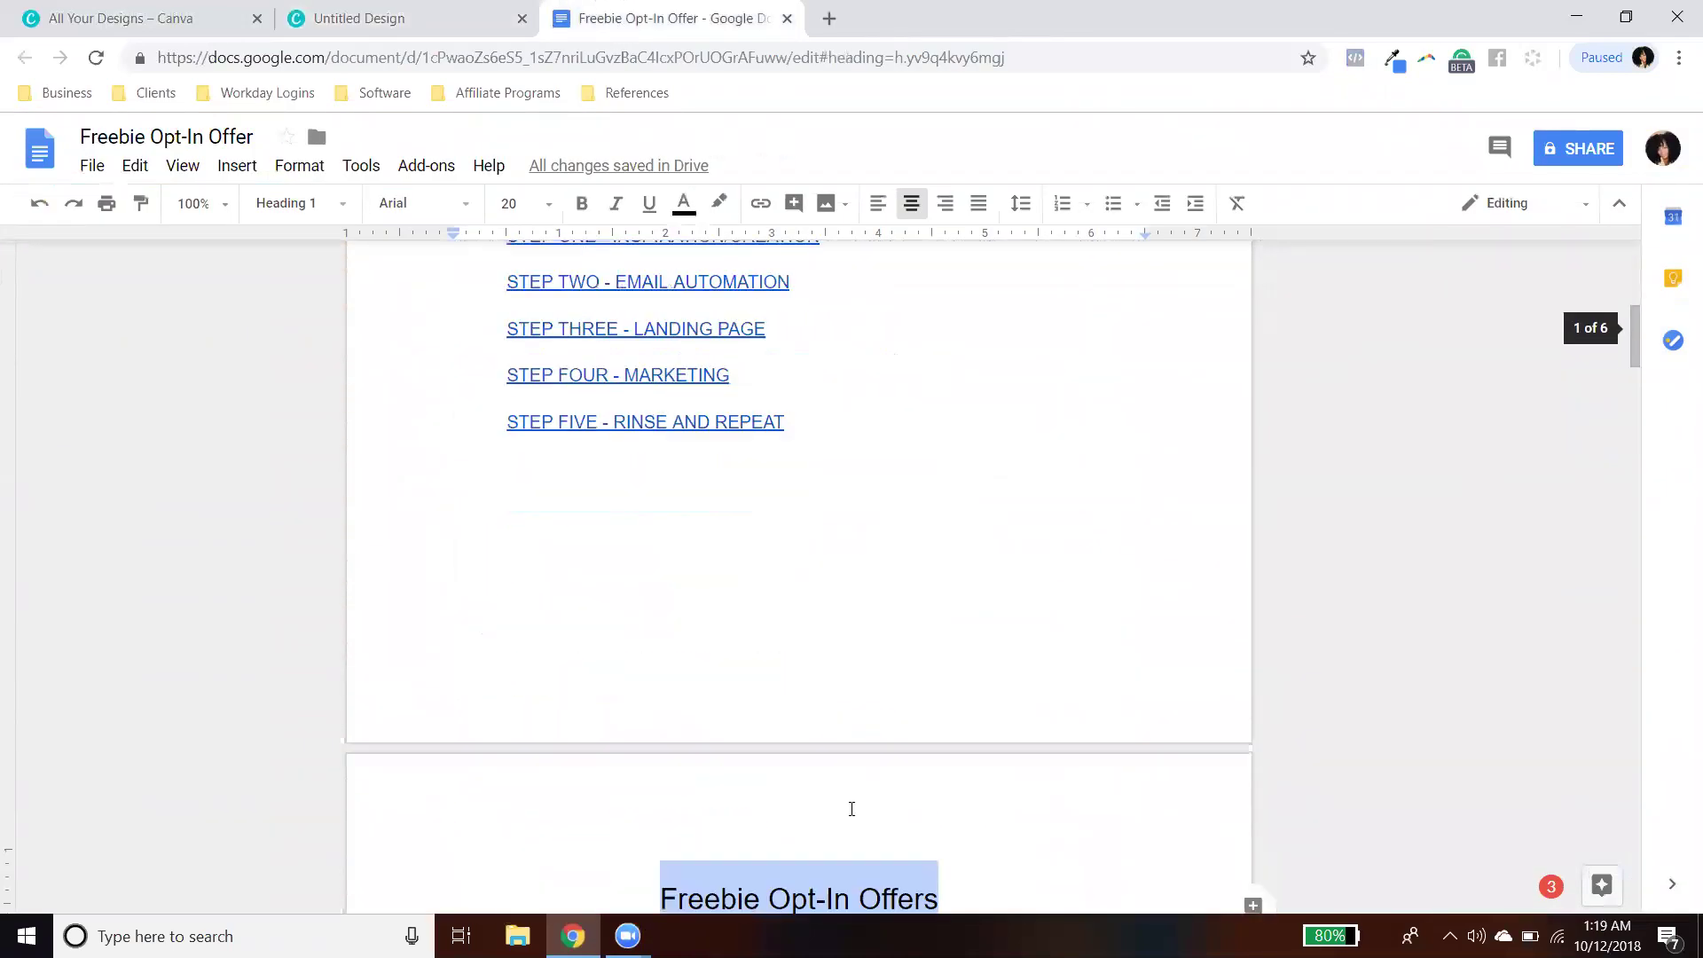
pyautogui.scroll(3, 854, 800)
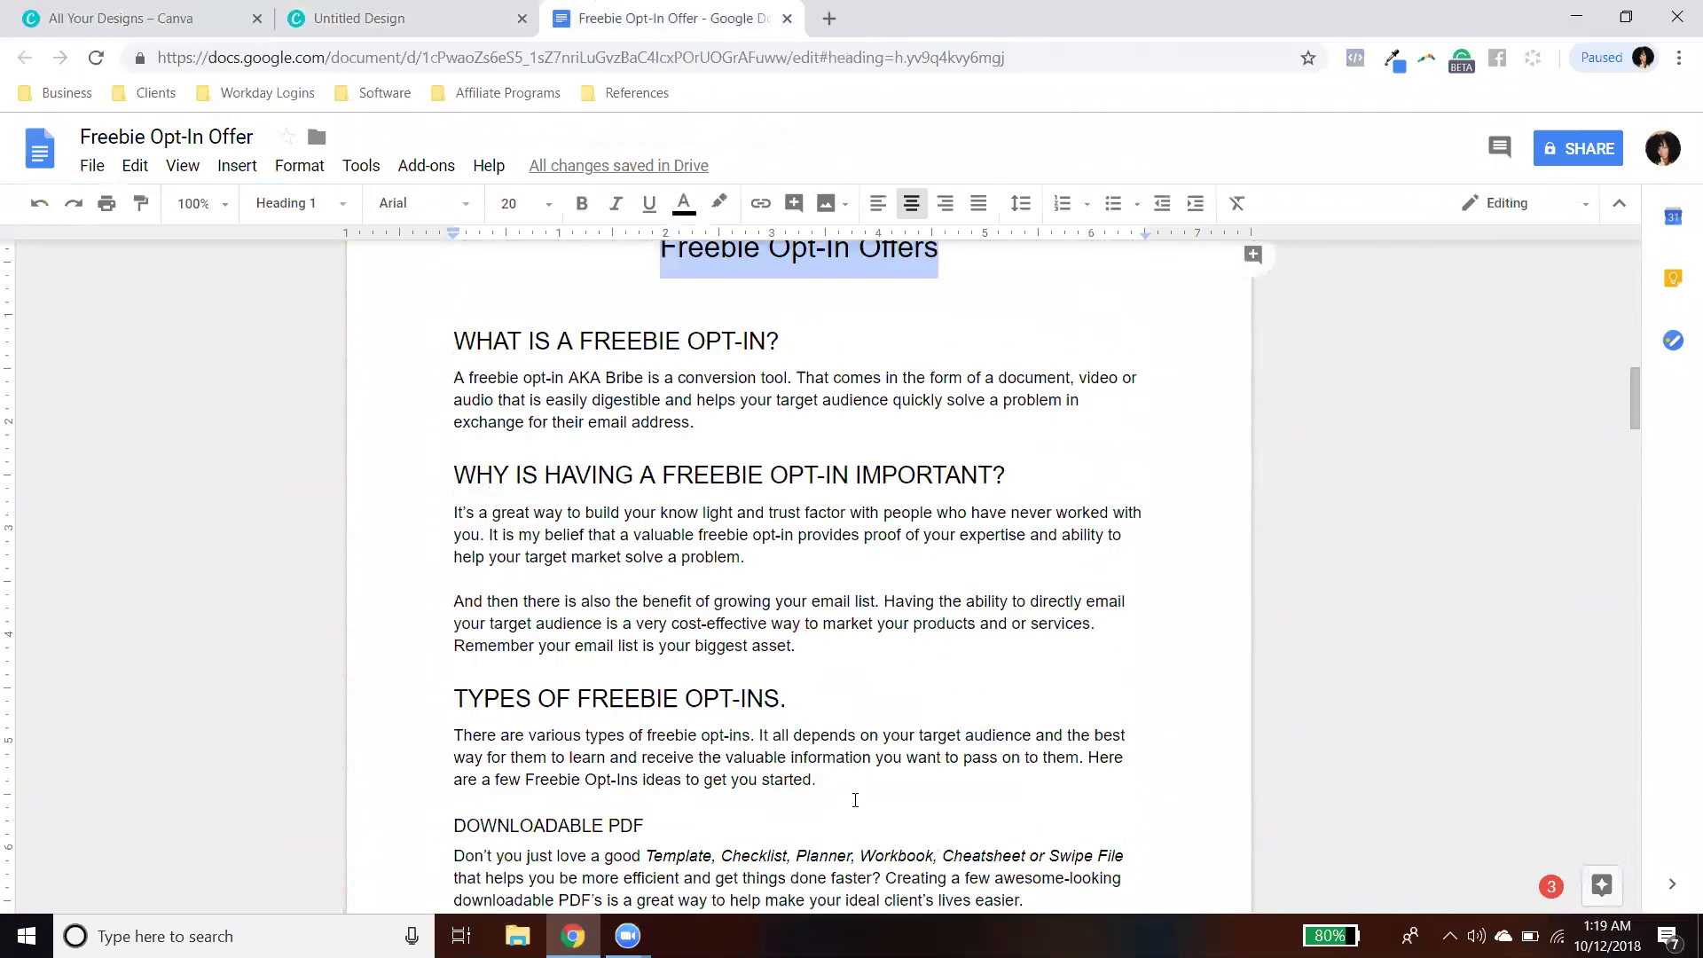
pyautogui.click(454, 474)
pyautogui.moveTo(453, 340); pyautogui.dragTo(958, 367)
# Step: Return to the Canva design and replace page 2's placeholder text with the copied document sections
pyautogui.click(437, 14)
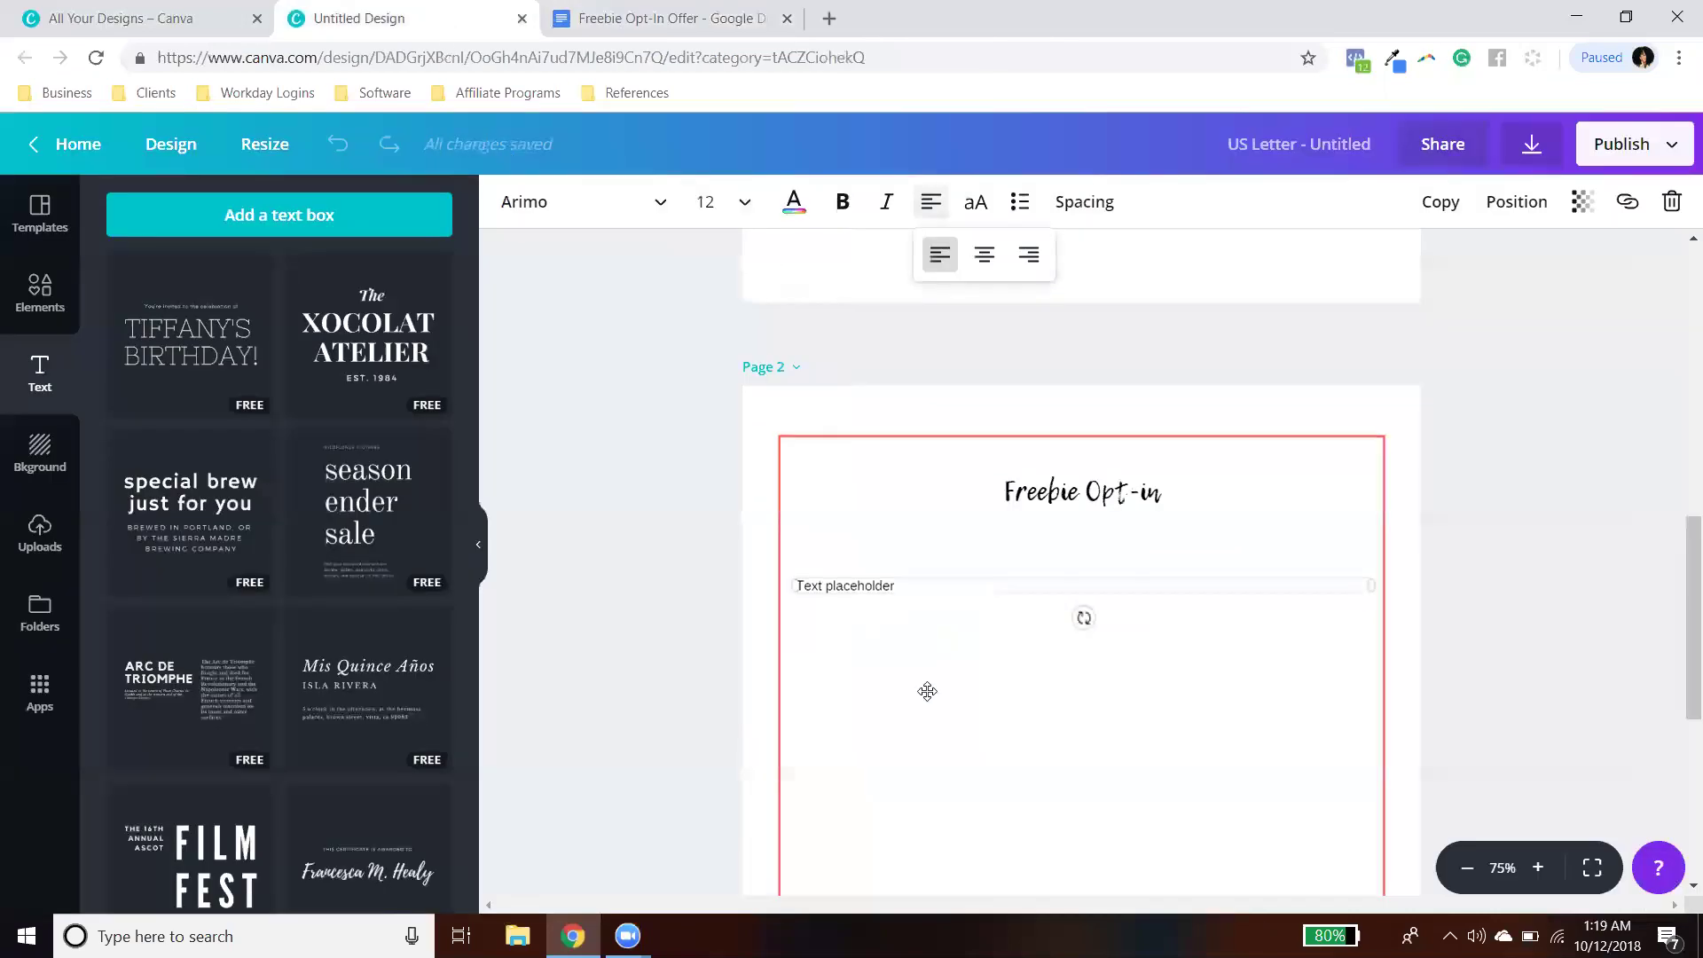
pyautogui.moveTo(898, 586); pyautogui.dragTo(800, 583)
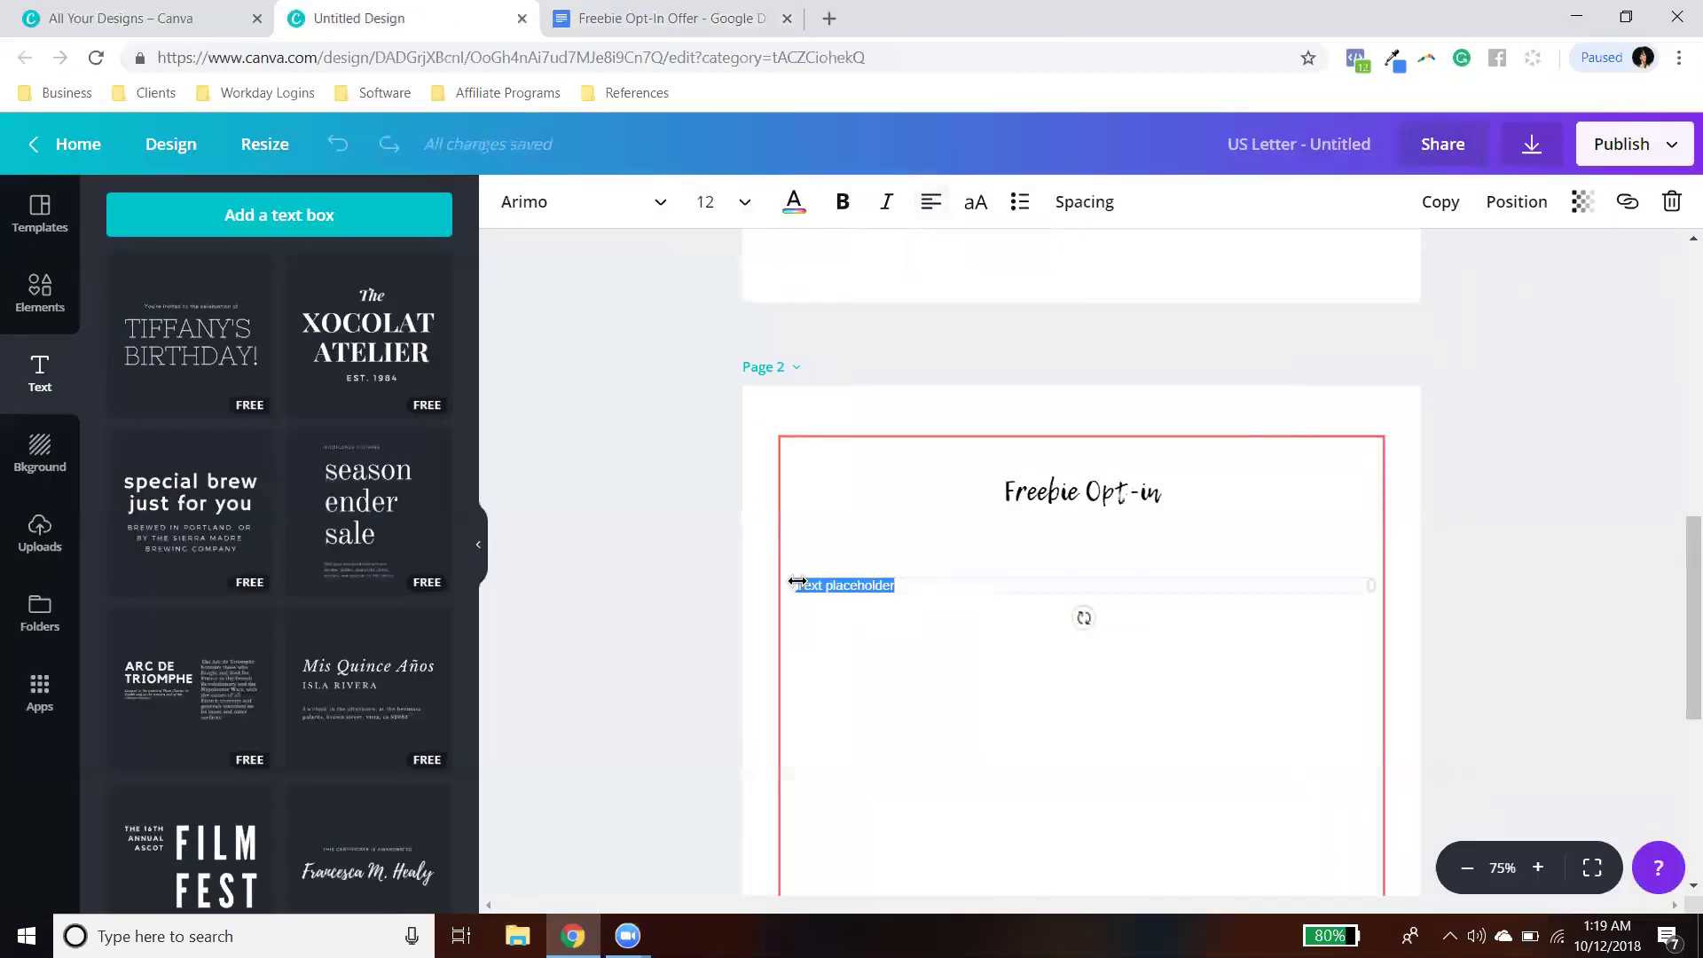
pyautogui.hotkey('ctrl', 'v')
# Step: Insert a blank line before each pasted section heading from "WHY IS HAVING A FREEBIE OPT-IN IMPORTANT?" through QUIZ
pyautogui.scroll(-2, 1490, 605)
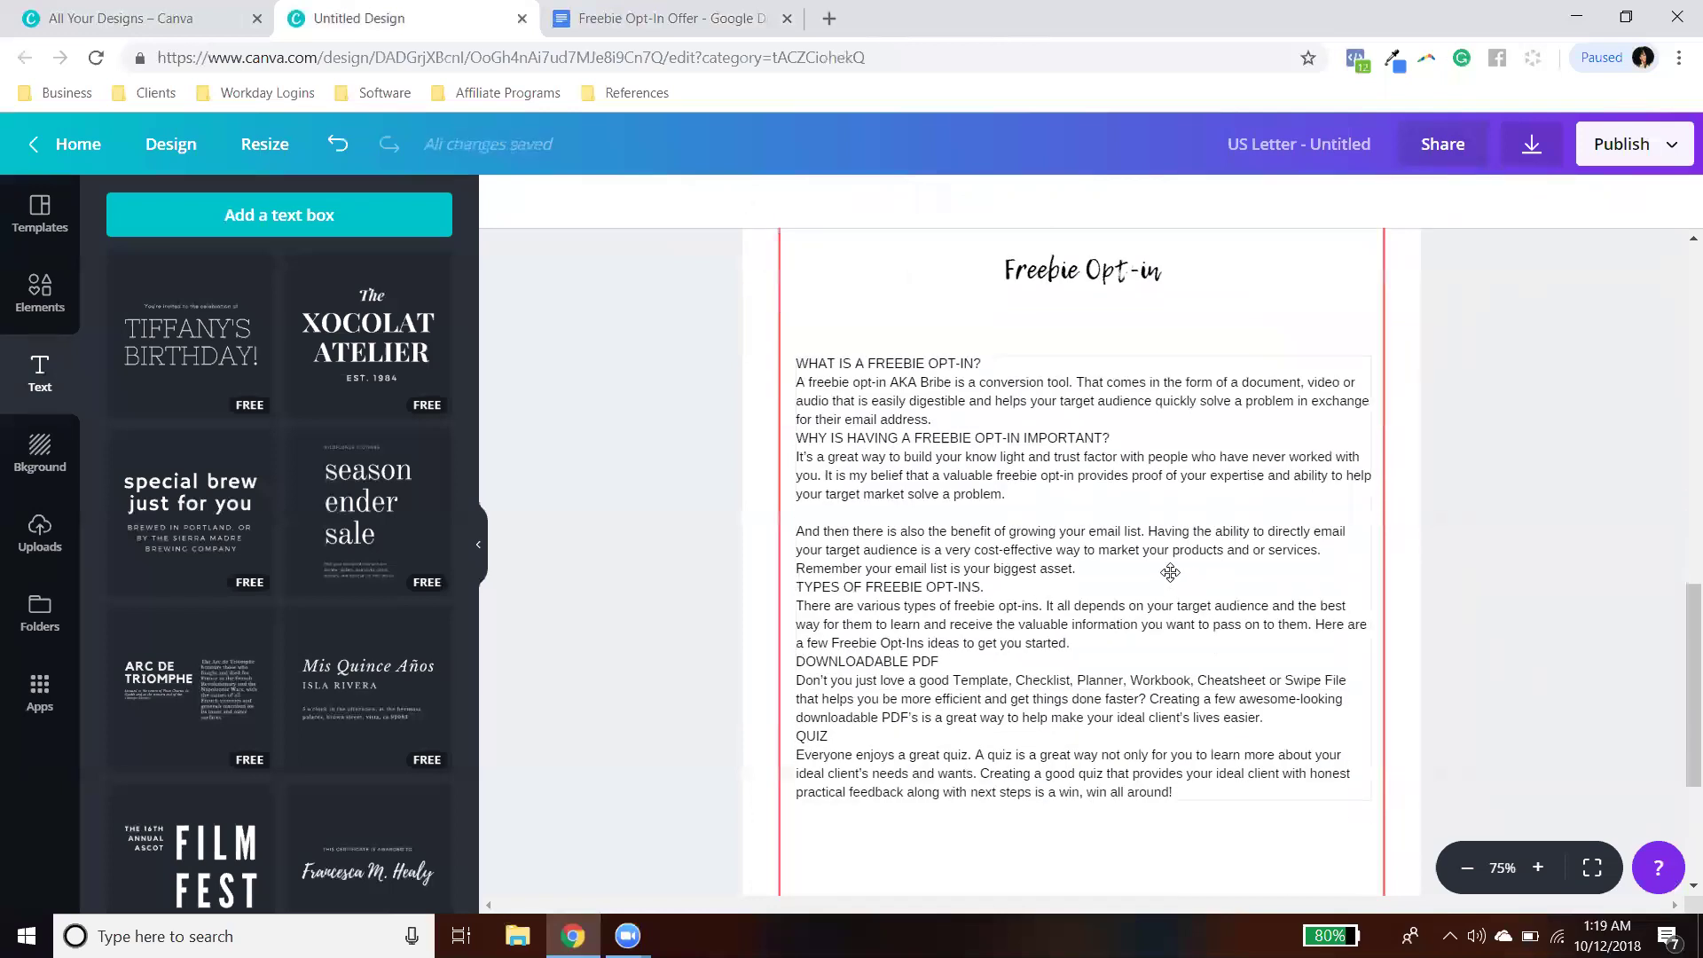
pyautogui.click(958, 419)
pyautogui.press('Return')
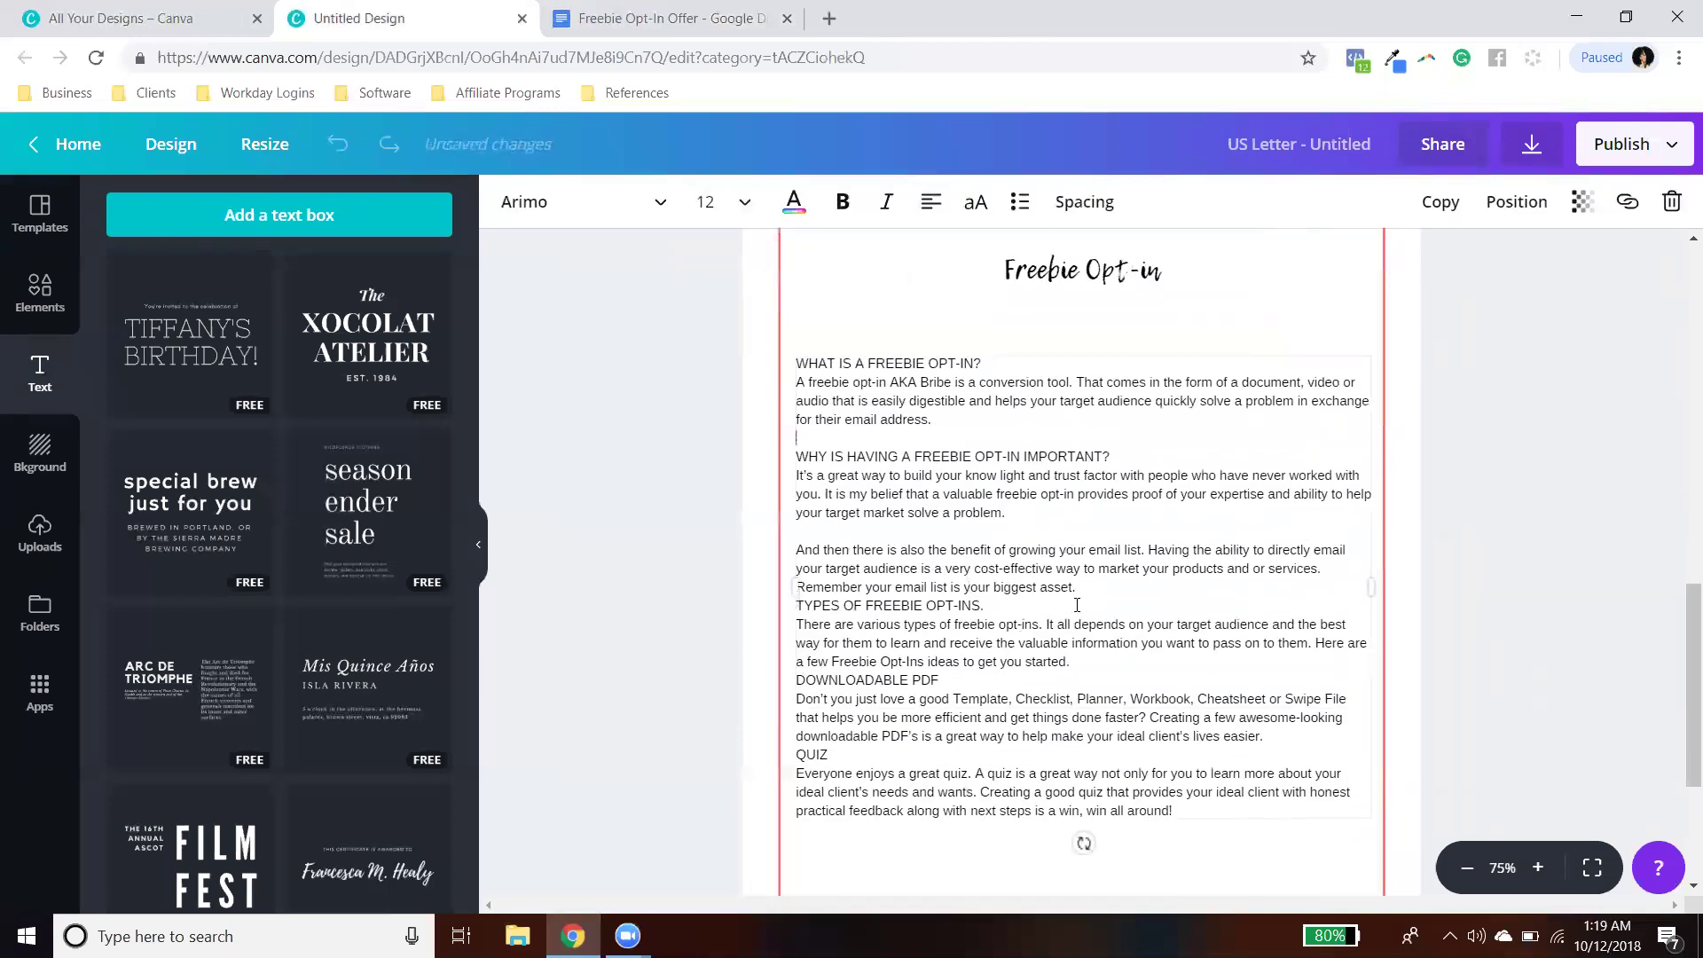
pyautogui.press('Return')
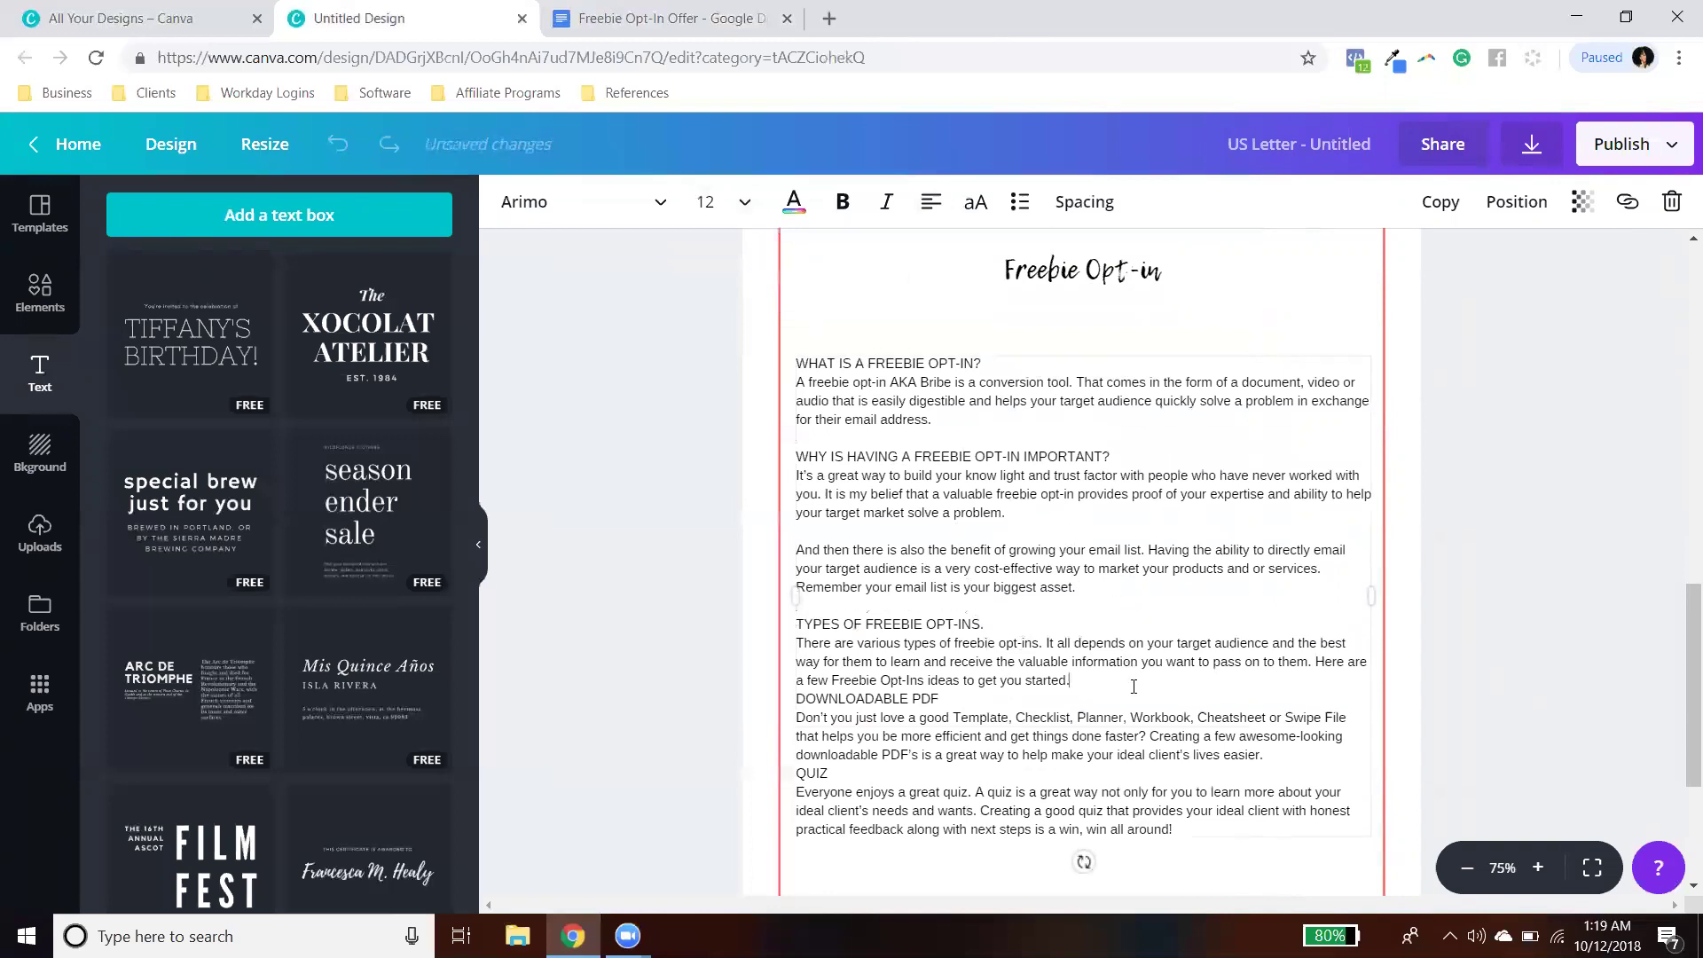
pyautogui.press('Return')
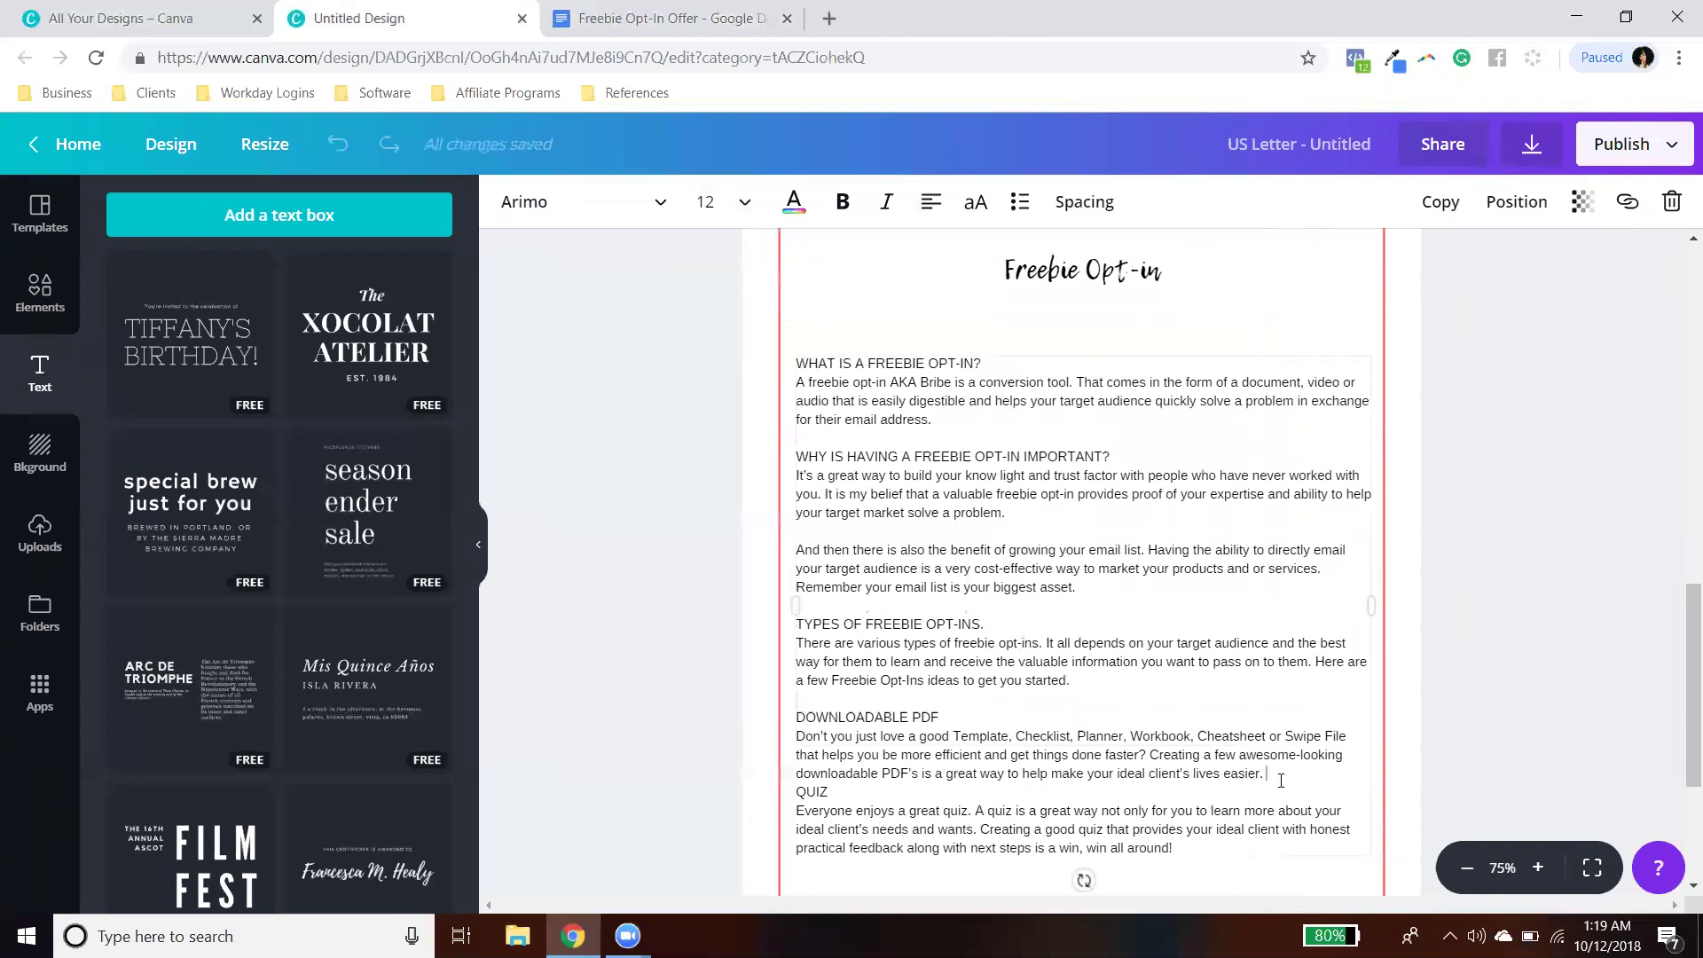
pyautogui.press('Return')
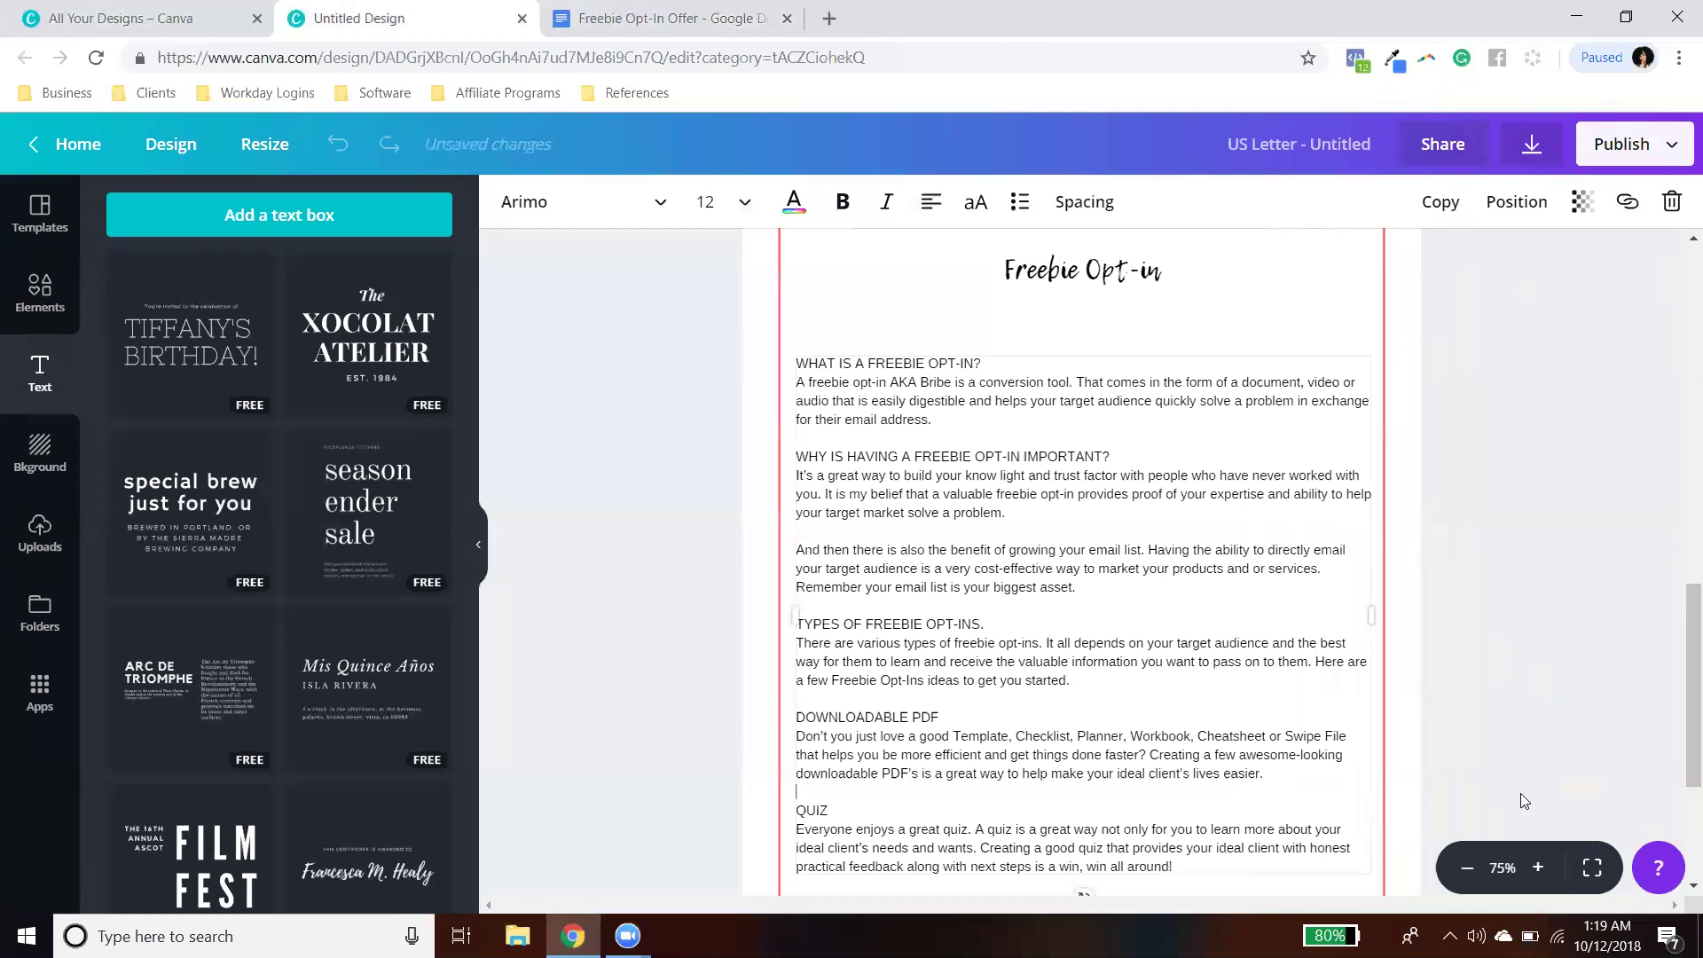
# Step: Zoom the design to 100% and move the body text box slightly up, closer to the "Freebie Opt-in" heading
pyautogui.click(1539, 867)
pyautogui.scroll(4, 1565, 694)
pyautogui.scroll(-1, 1405, 714)
pyautogui.moveTo(1227, 700); pyautogui.dragTo(1224, 659)
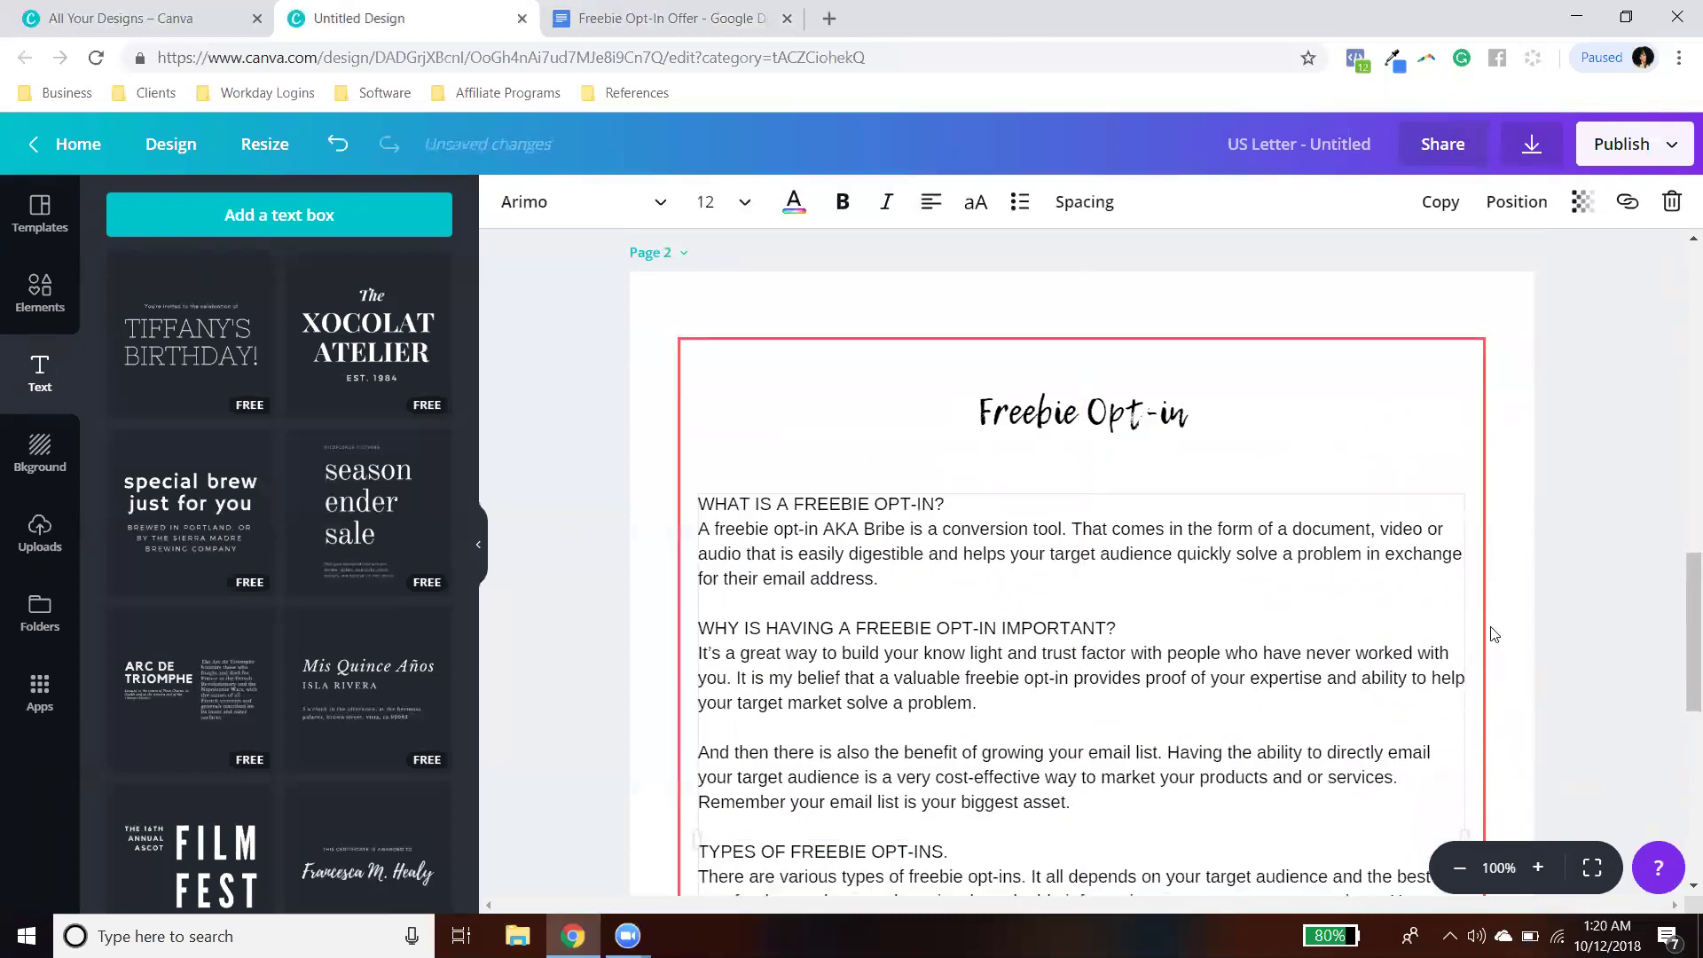
# Step: Examine page 2's body text from the first section through QUIZ, checking its spacing and fit inside the border
pyautogui.scroll(-3, 1461, 691)
pyautogui.scroll(-2, 1459, 690)
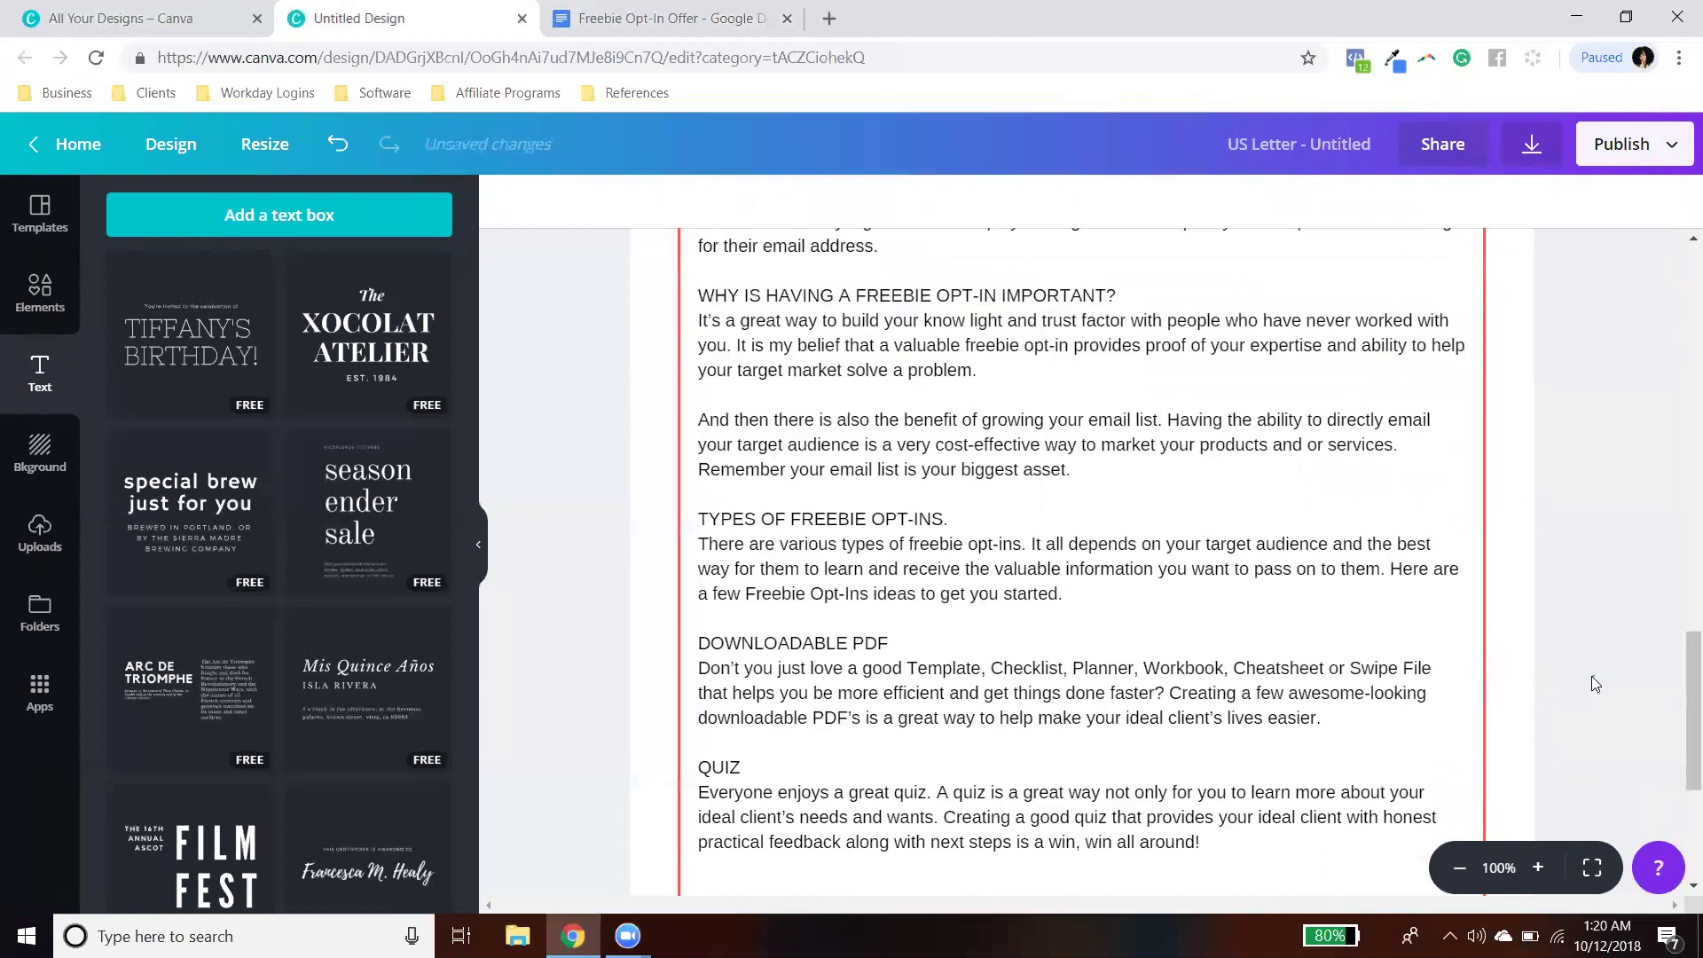
pyautogui.scroll(2, 572, 658)
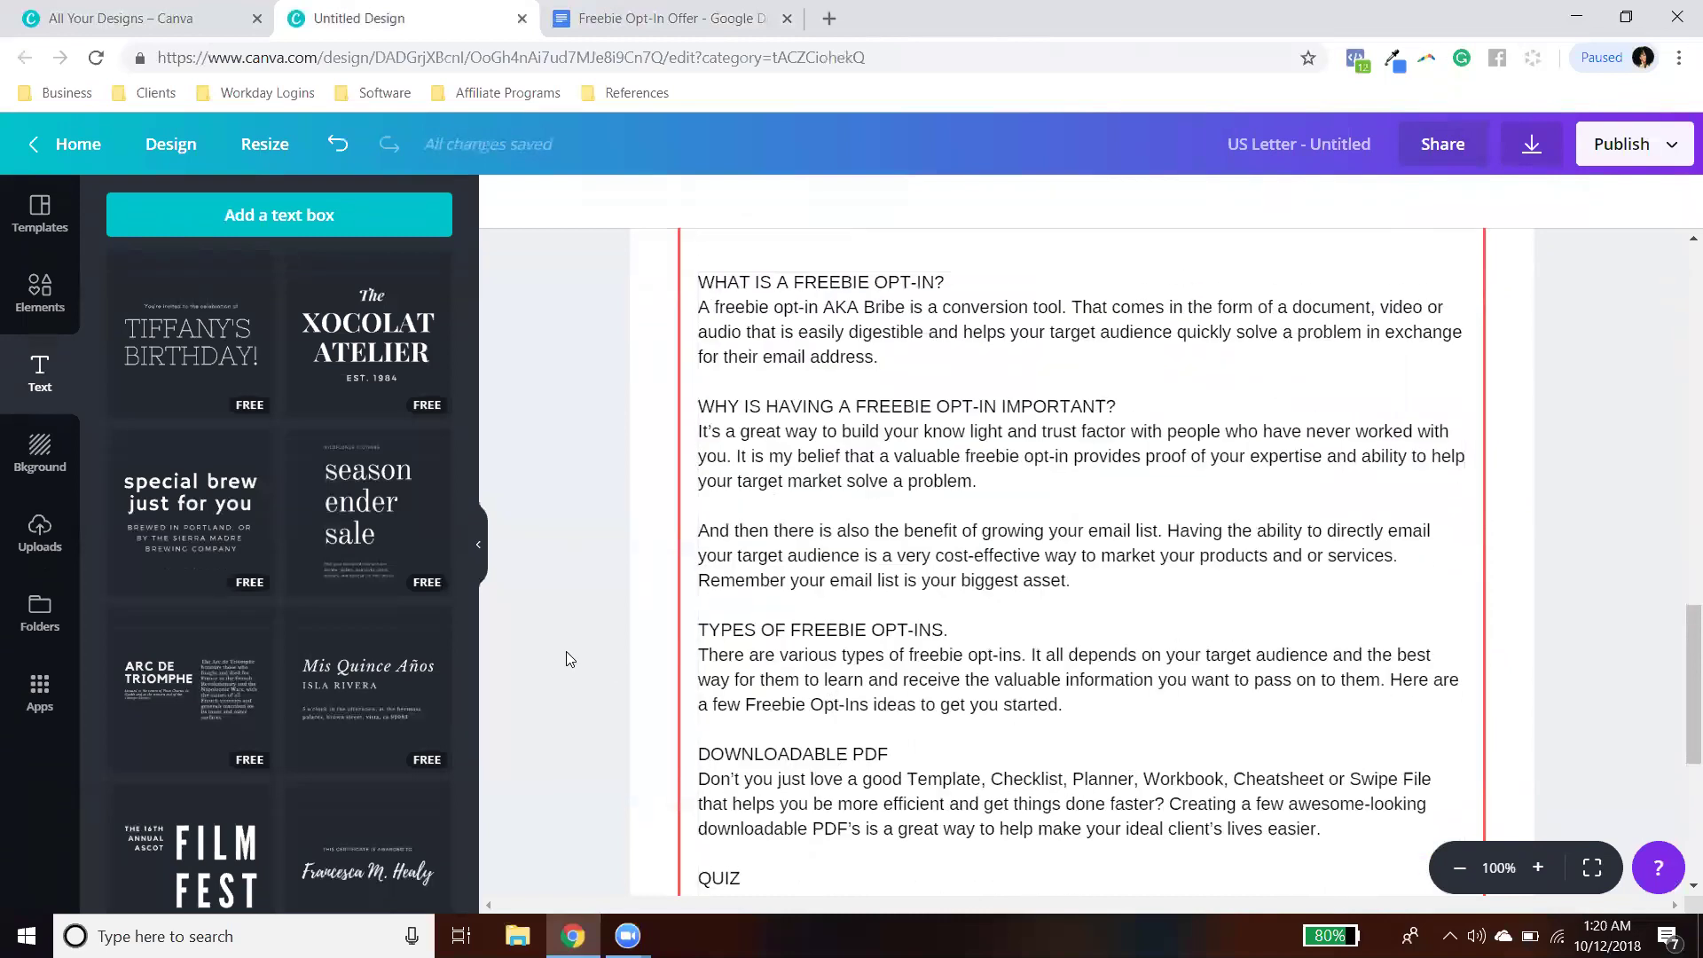
pyautogui.scroll(2, 567, 652)
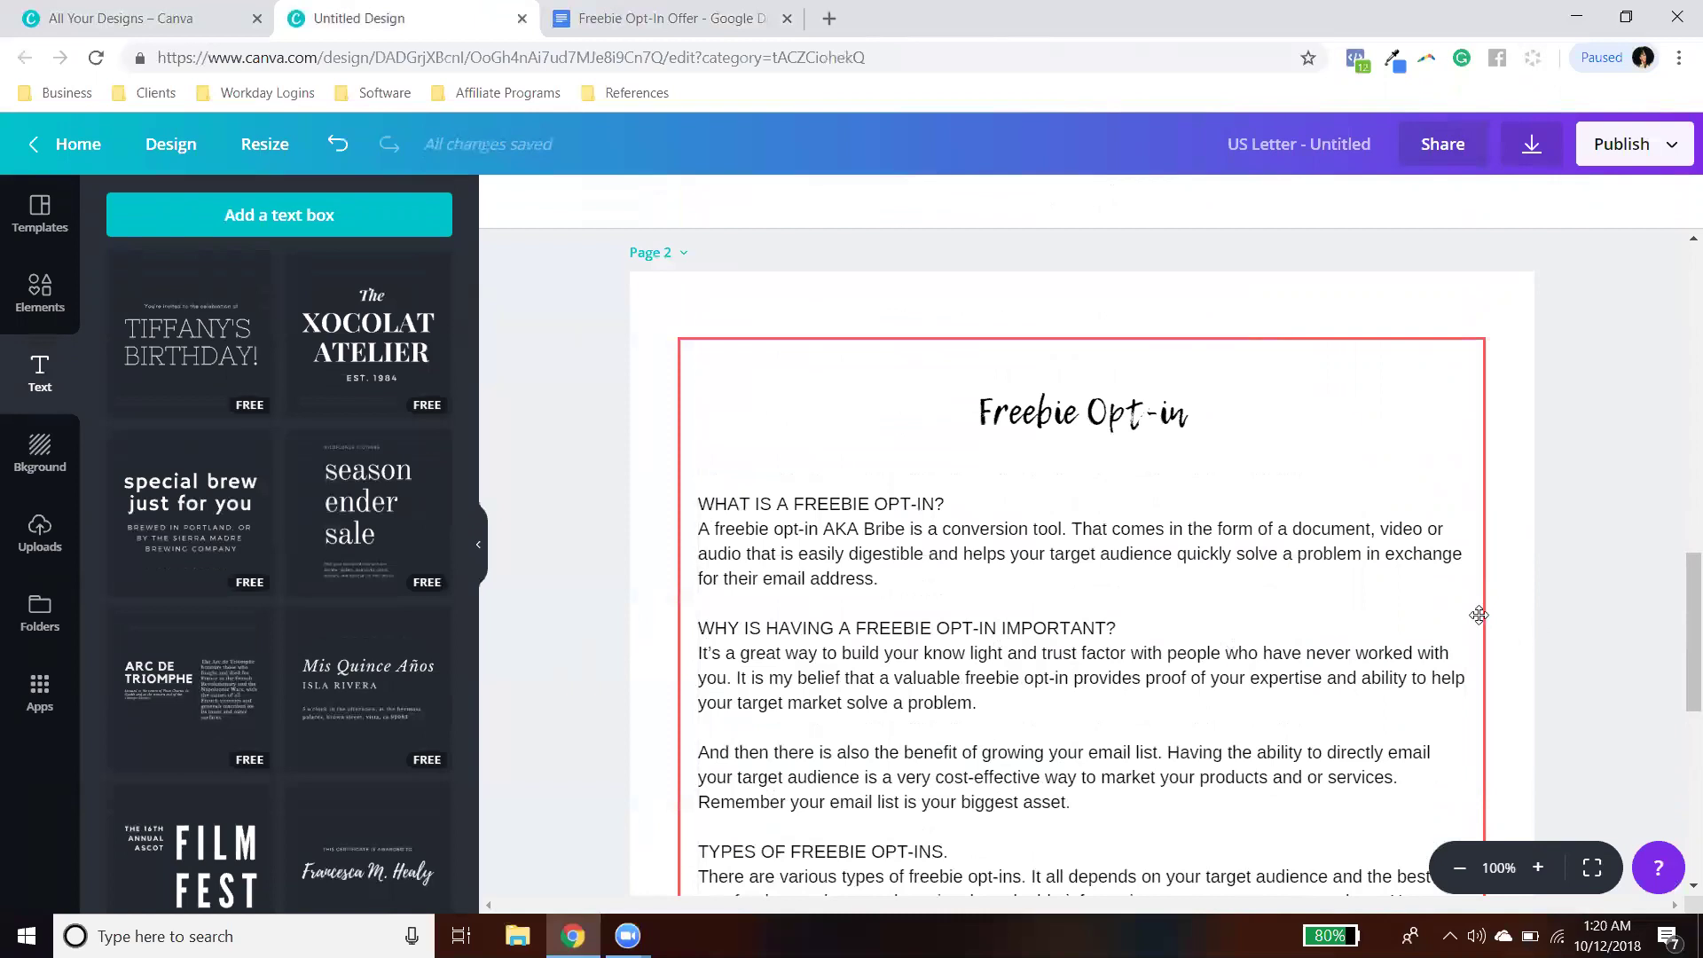
pyautogui.scroll(-5, 1591, 502)
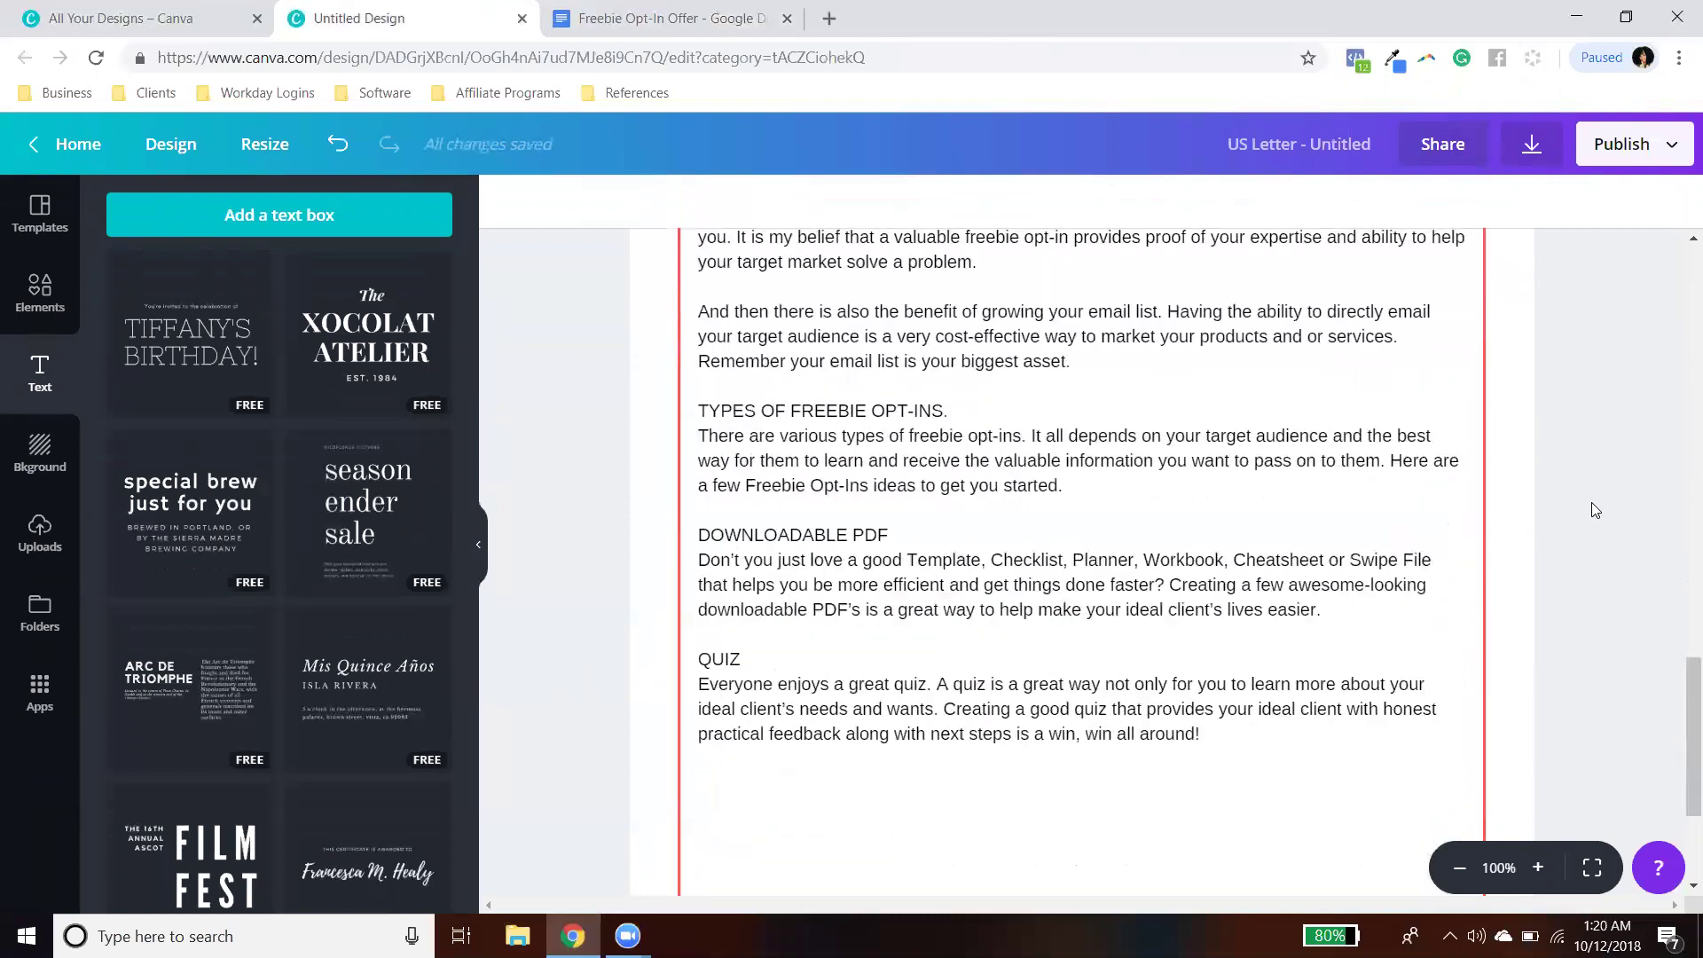
pyautogui.scroll(4, 1579, 519)
pyautogui.click(802, 715)
pyautogui.scroll(1, 802, 715)
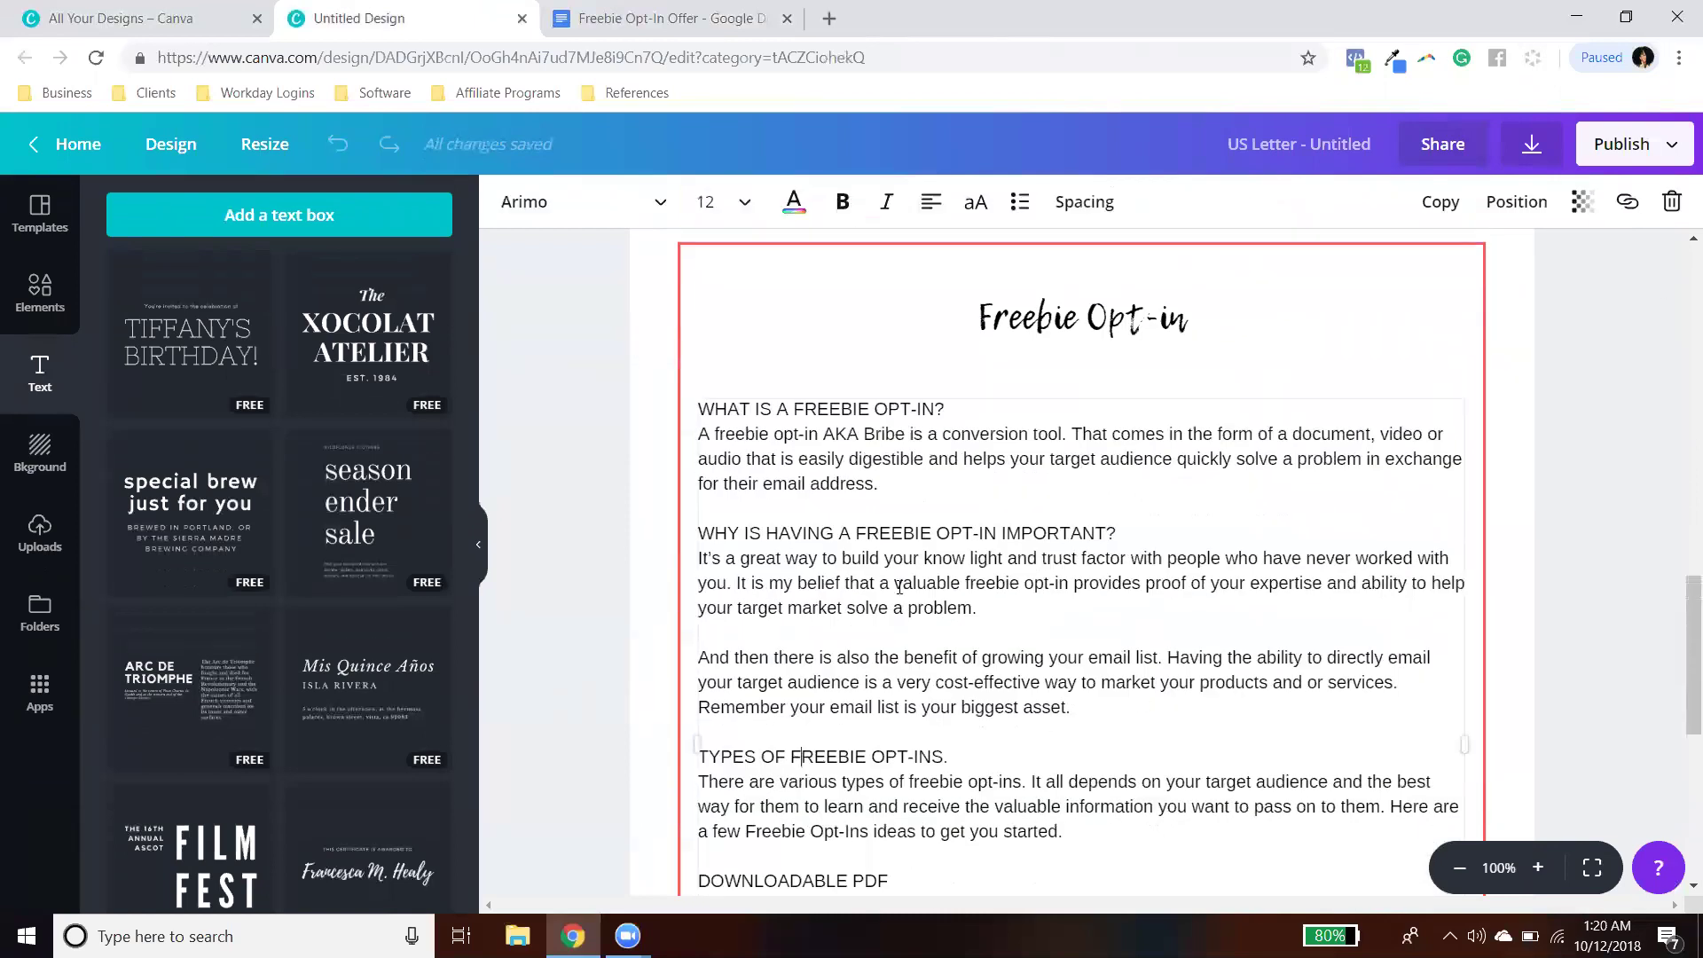
pyautogui.moveTo(1090, 553); pyautogui.dragTo(1091, 531)
pyautogui.click(1621, 552)
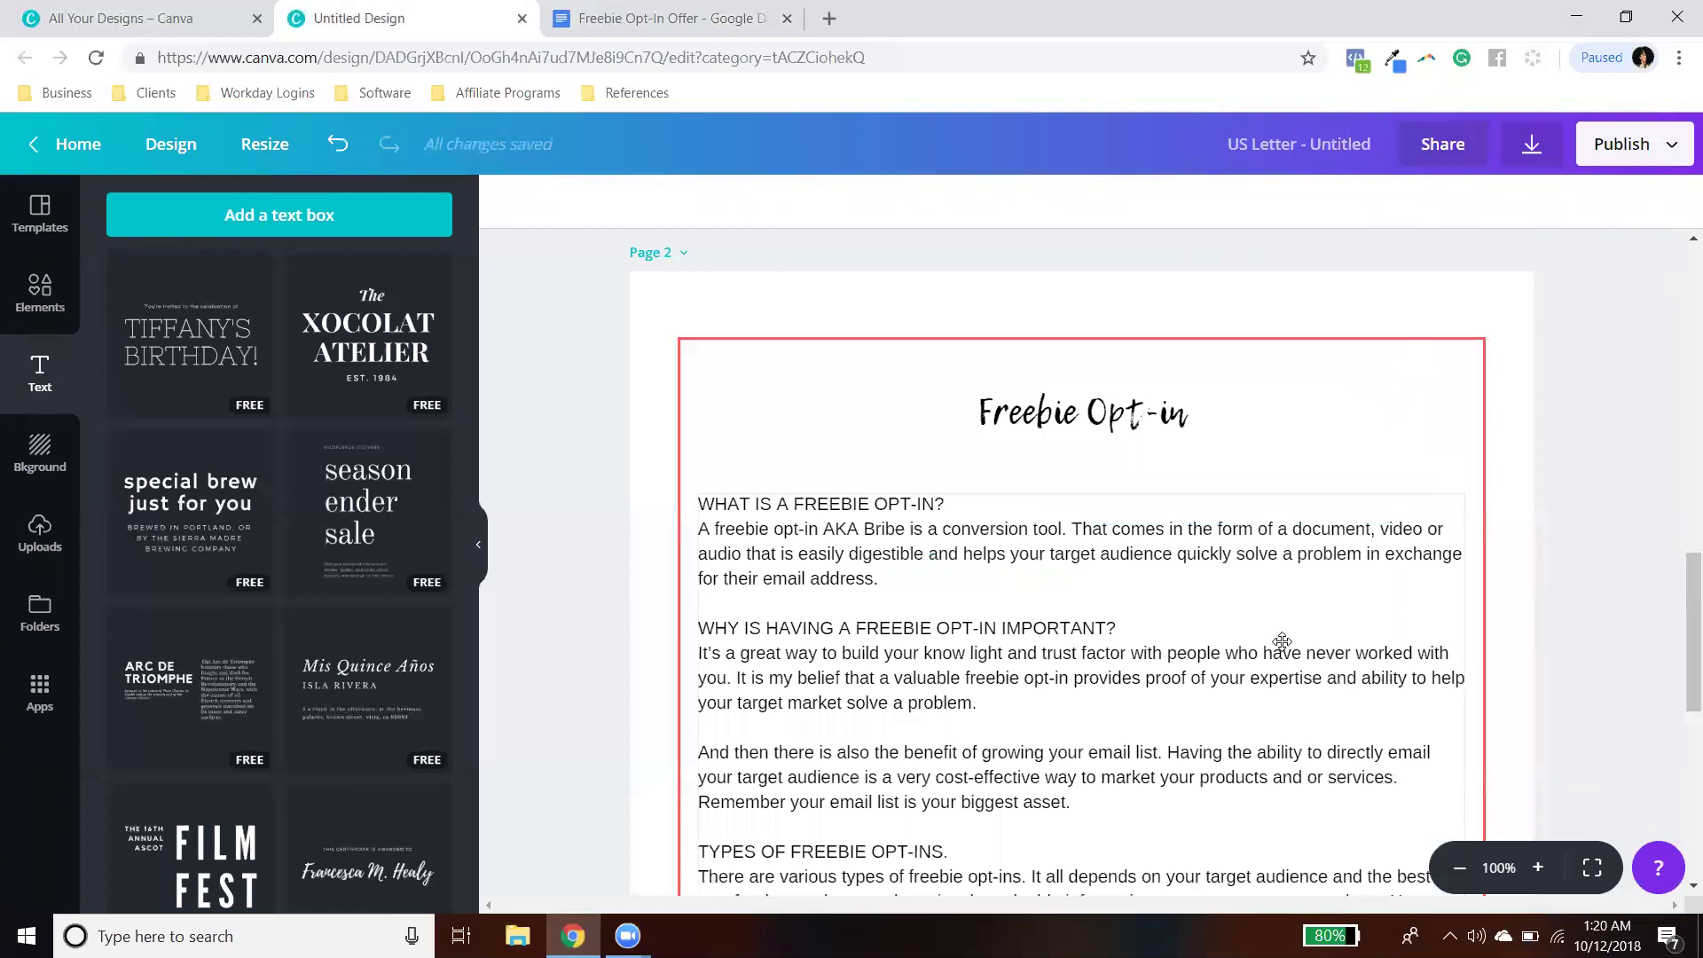
# Step: Bold the section headings "WHAT IS A FREEBIE OPT-IN?" and "WHY IS HAVING A FREEBIE OPT-IN IMPORTANT?" on page 2
pyautogui.scroll(-1, 1579, 635)
pyautogui.click(933, 398)
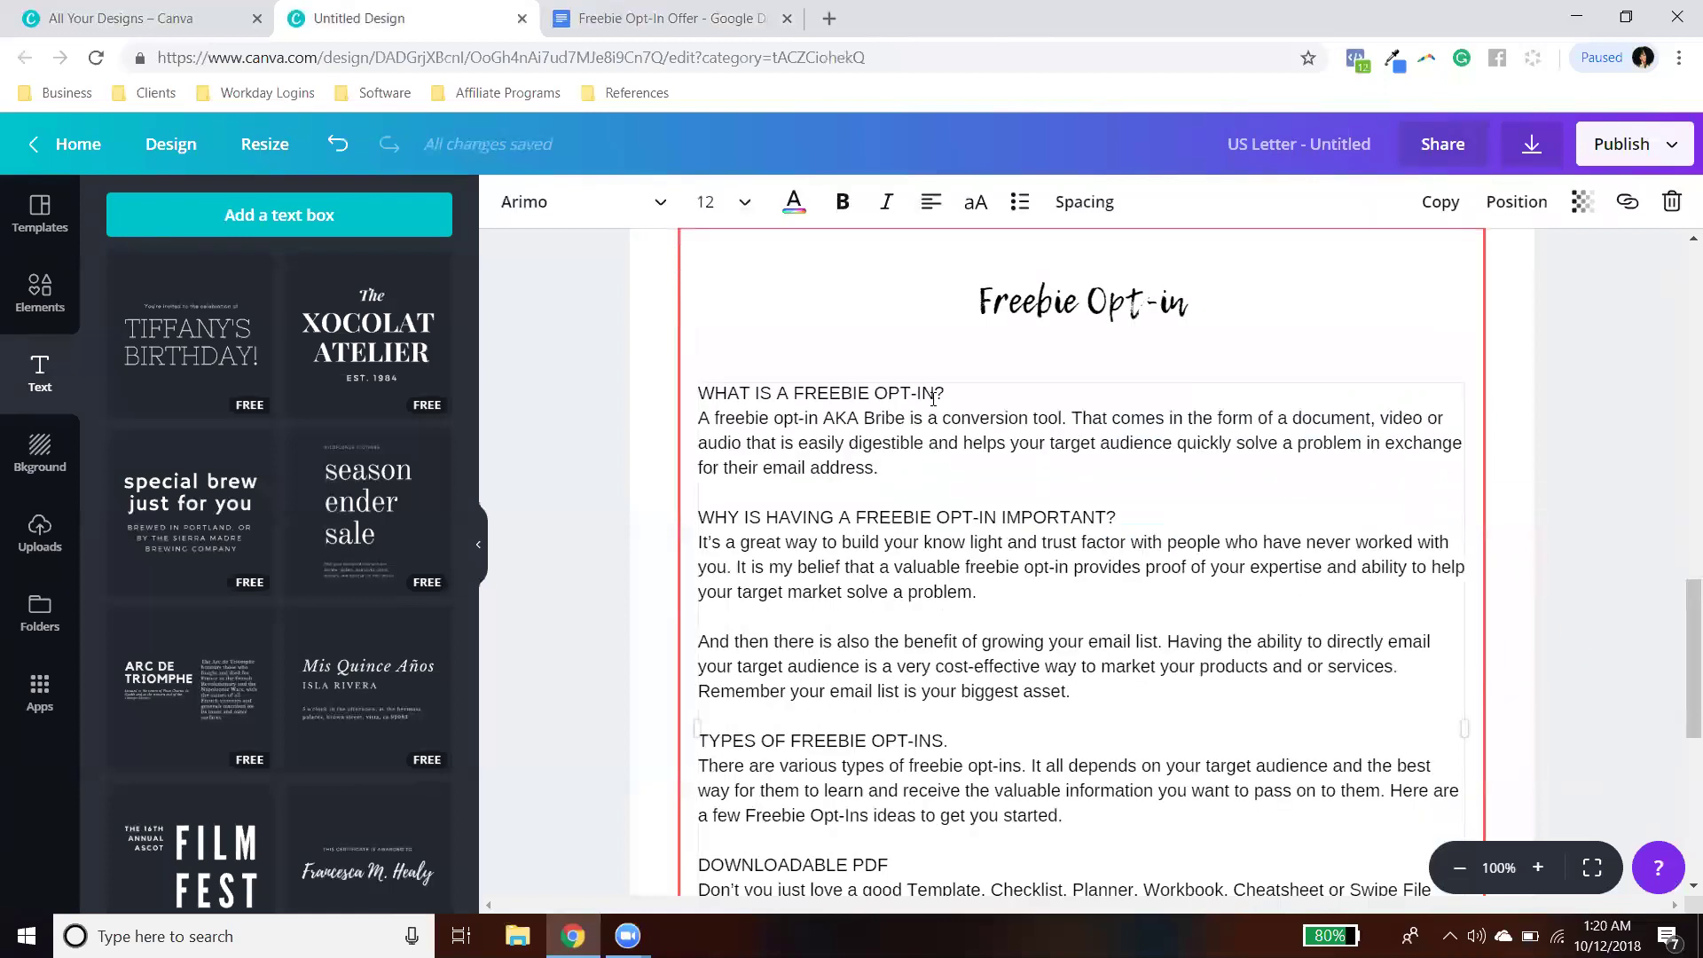
pyautogui.moveTo(943, 394); pyautogui.dragTo(704, 387)
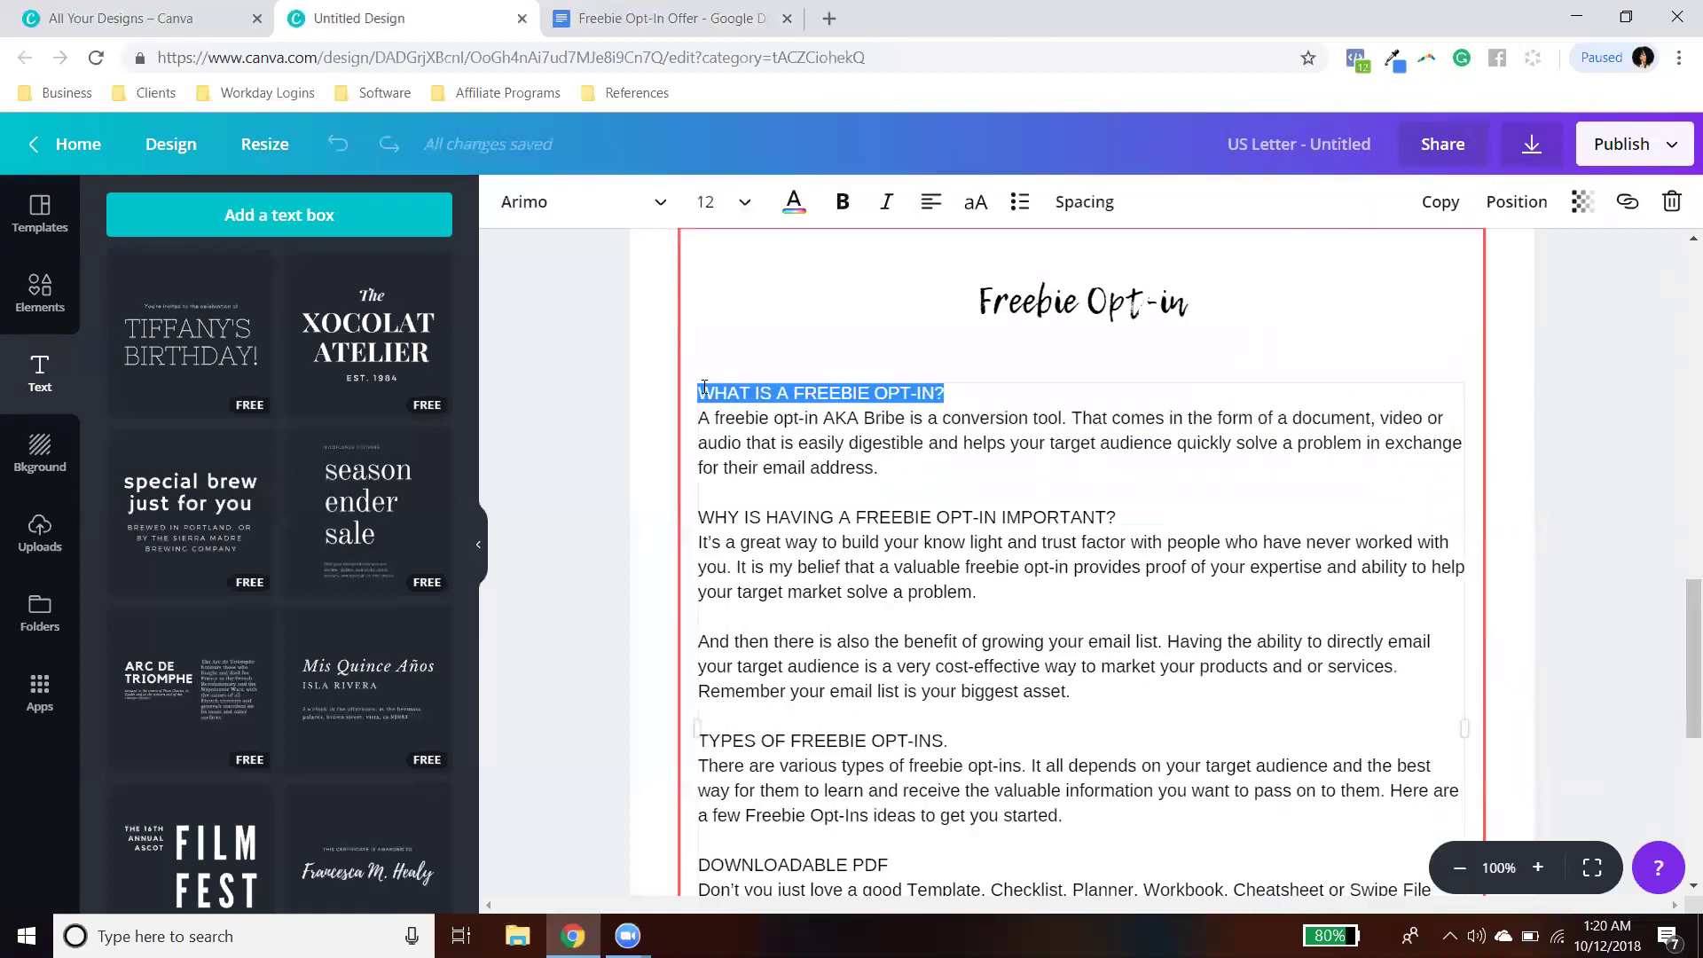
pyautogui.hotkey('ctrl', 'b')
pyautogui.click(1109, 527)
pyautogui.moveTo(1125, 534); pyautogui.dragTo(926, 517)
pyautogui.click(1059, 518)
pyautogui.moveTo(1116, 518); pyautogui.dragTo(706, 513)
pyautogui.hotkey('ctrl', 'b')
# Step: Bold the section headings "TYPES OF FREEBIE OPT-INS.", "DOWNLOADABLE PDF" and "QUIZ" on page 2
pyautogui.moveTo(699, 740)
pyautogui.mouseDown()
pyautogui.moveTo(857, 741)
pyautogui.moveTo(701, 715)
pyautogui.mouseUp()
pyautogui.moveTo(948, 740); pyautogui.dragTo(699, 741)
pyautogui.hotkey('ctrl', 'b')
pyautogui.scroll(-4, 916, 511)
pyautogui.moveTo(887, 532); pyautogui.dragTo(698, 525)
pyautogui.hotkey('ctrl', 'b')
pyautogui.moveTo(741, 658); pyautogui.dragTo(702, 661)
pyautogui.hotkey('ctrl', 'b')
pyautogui.click(1233, 752)
# Step: Add two line breaks after the QUIZ paragraph at the end of page 2's body text
pyautogui.scroll(-3, 1401, 665)
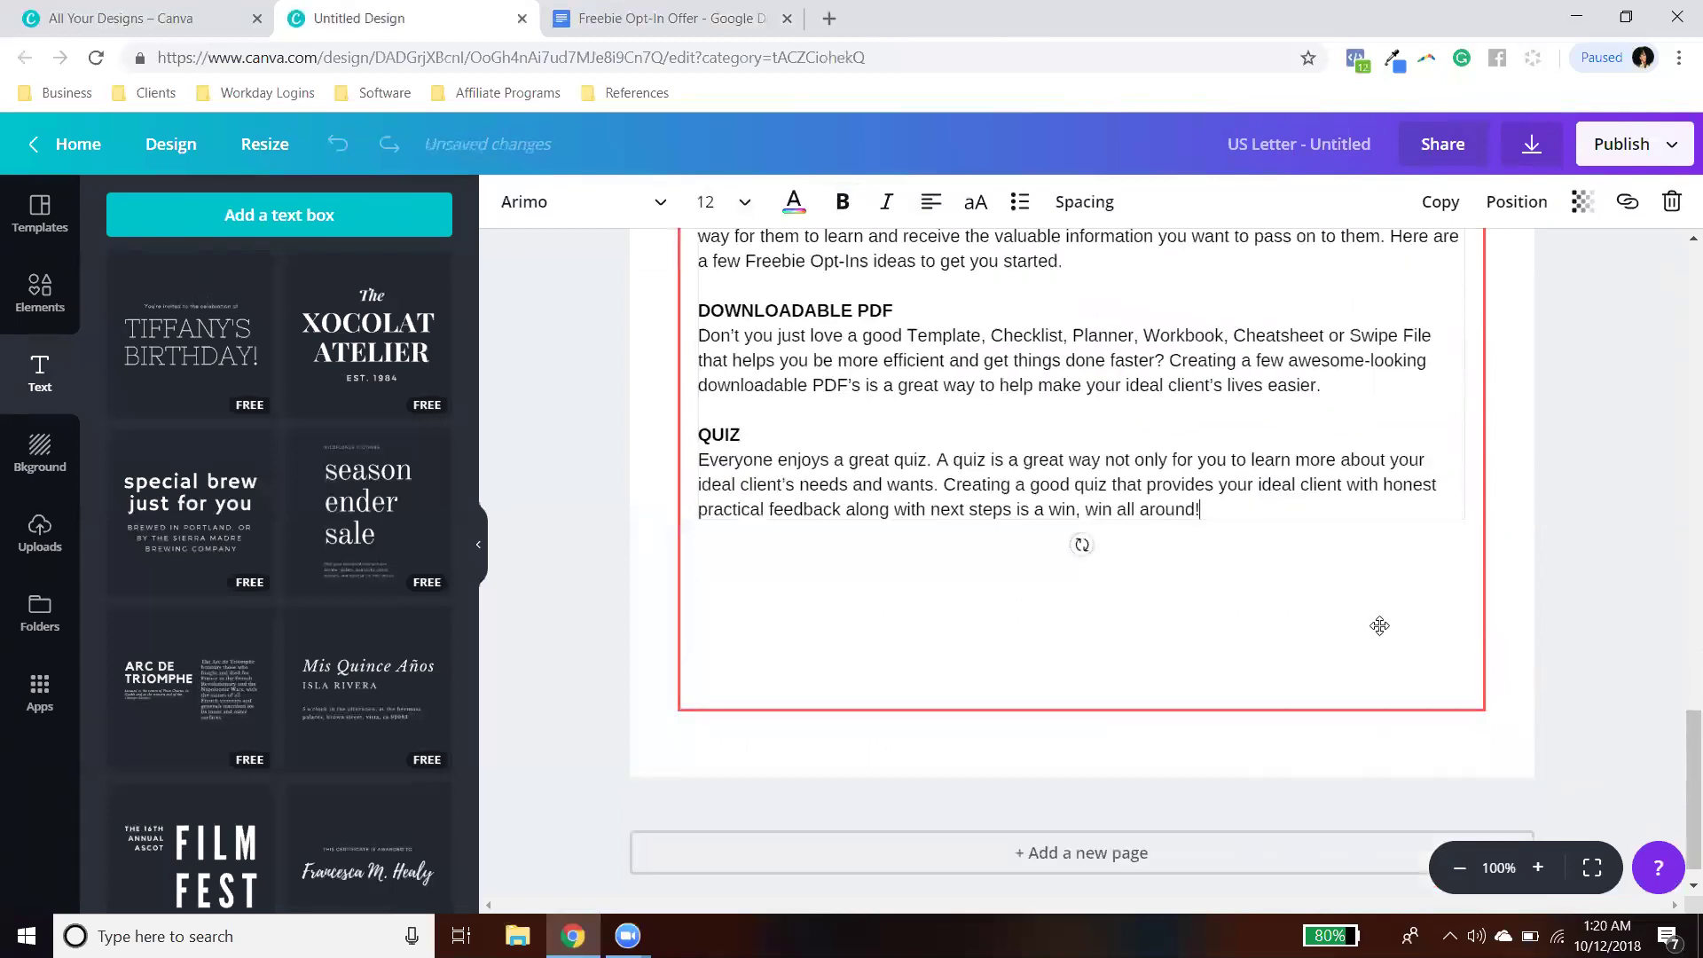
pyautogui.scroll(6, 1237, 524)
pyautogui.scroll(-8, 1242, 532)
pyautogui.press('Return')
pyautogui.press('Return')
# Step: Copy the VIDEO SERIES heading and paragraph from the Google Doc and paste them below the QUIZ section in the Canva design
pyautogui.click(661, 17)
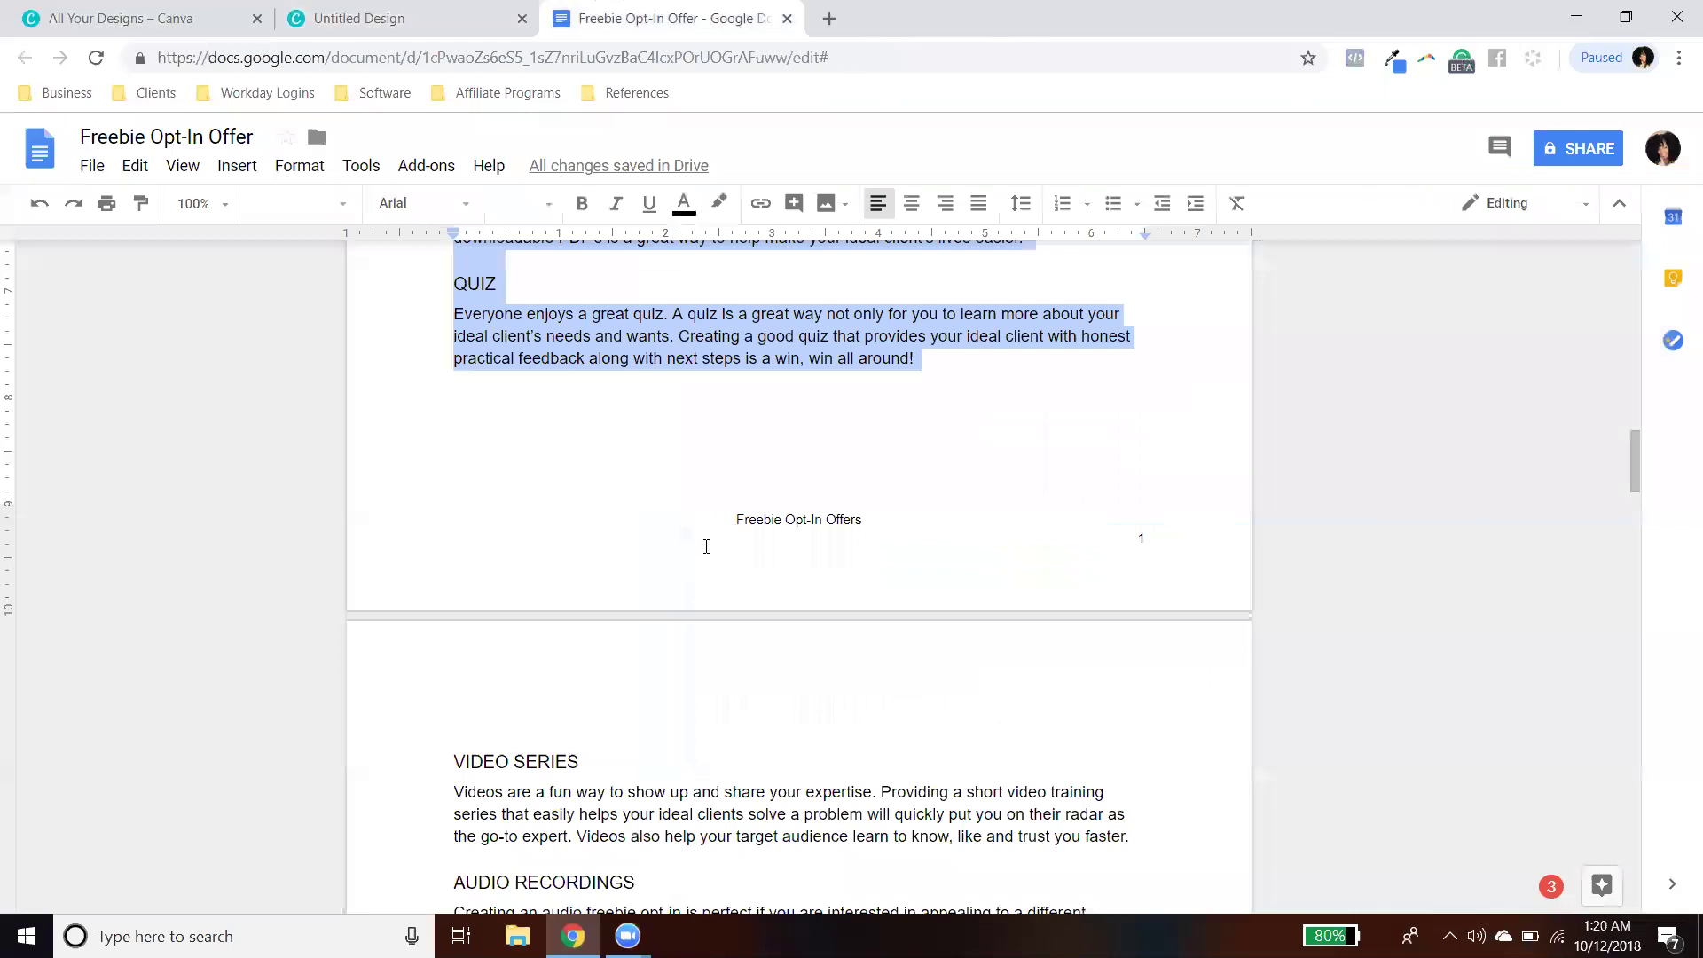
pyautogui.scroll(-4, 559, 481)
pyautogui.moveTo(451, 411); pyautogui.dragTo(1176, 498)
pyautogui.hotkey('ctrl', 'c')
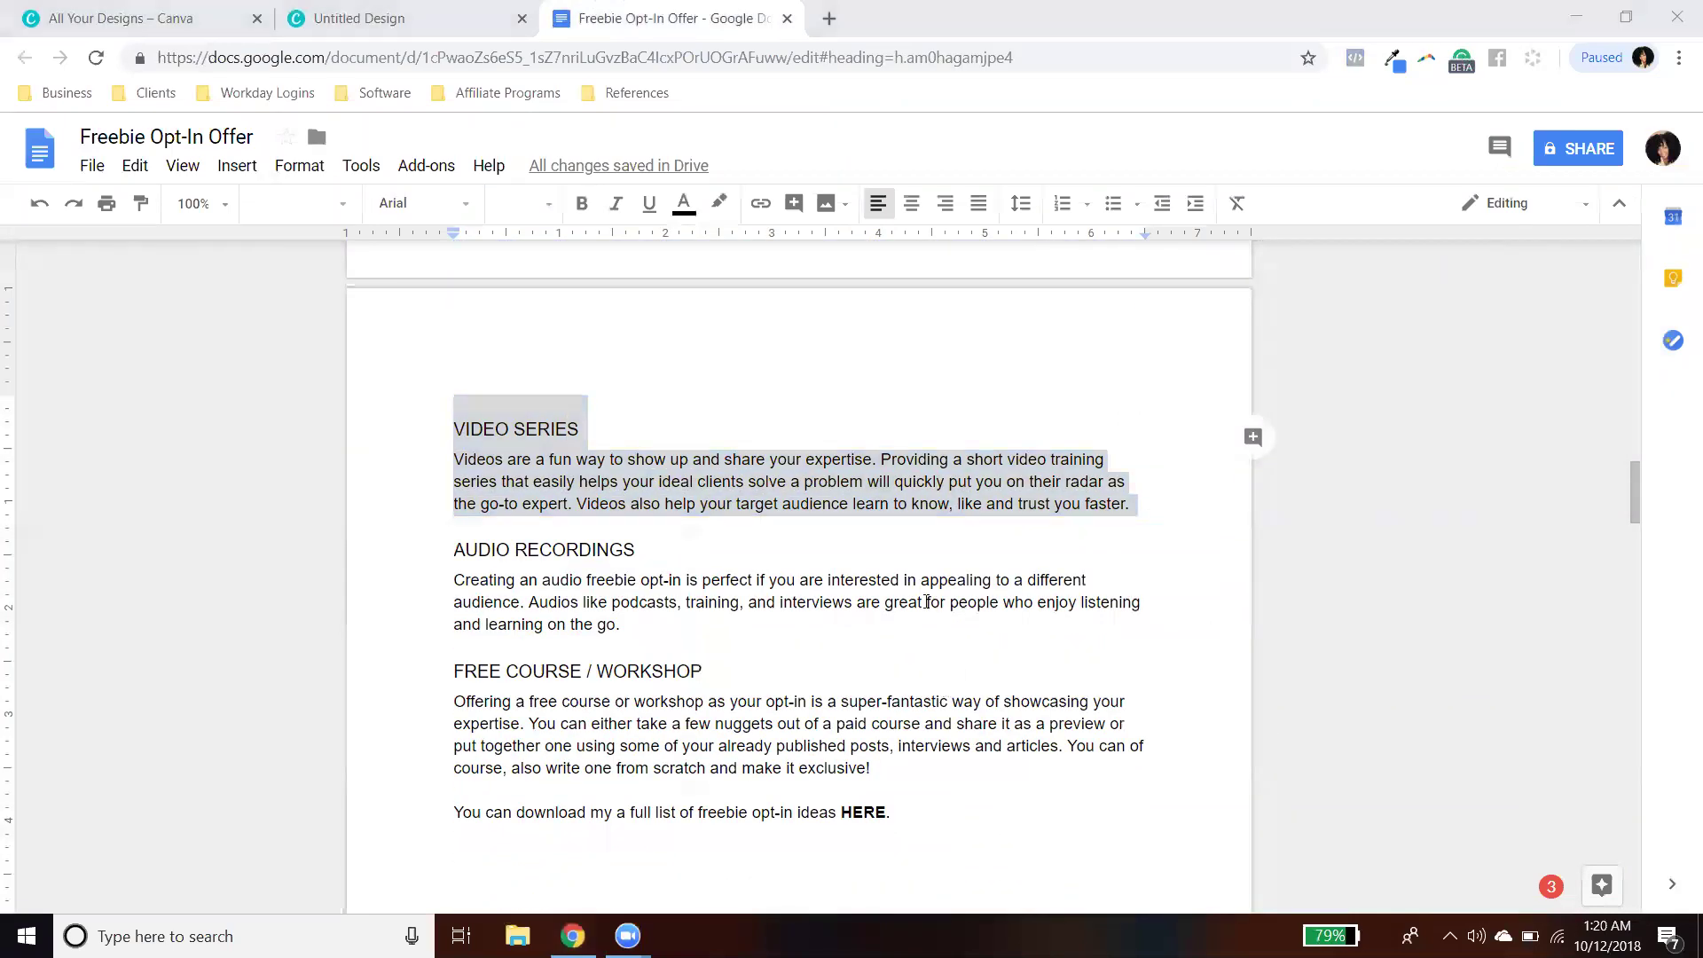
pyautogui.click(484, 19)
pyautogui.hotkey('ctrl', 'v')
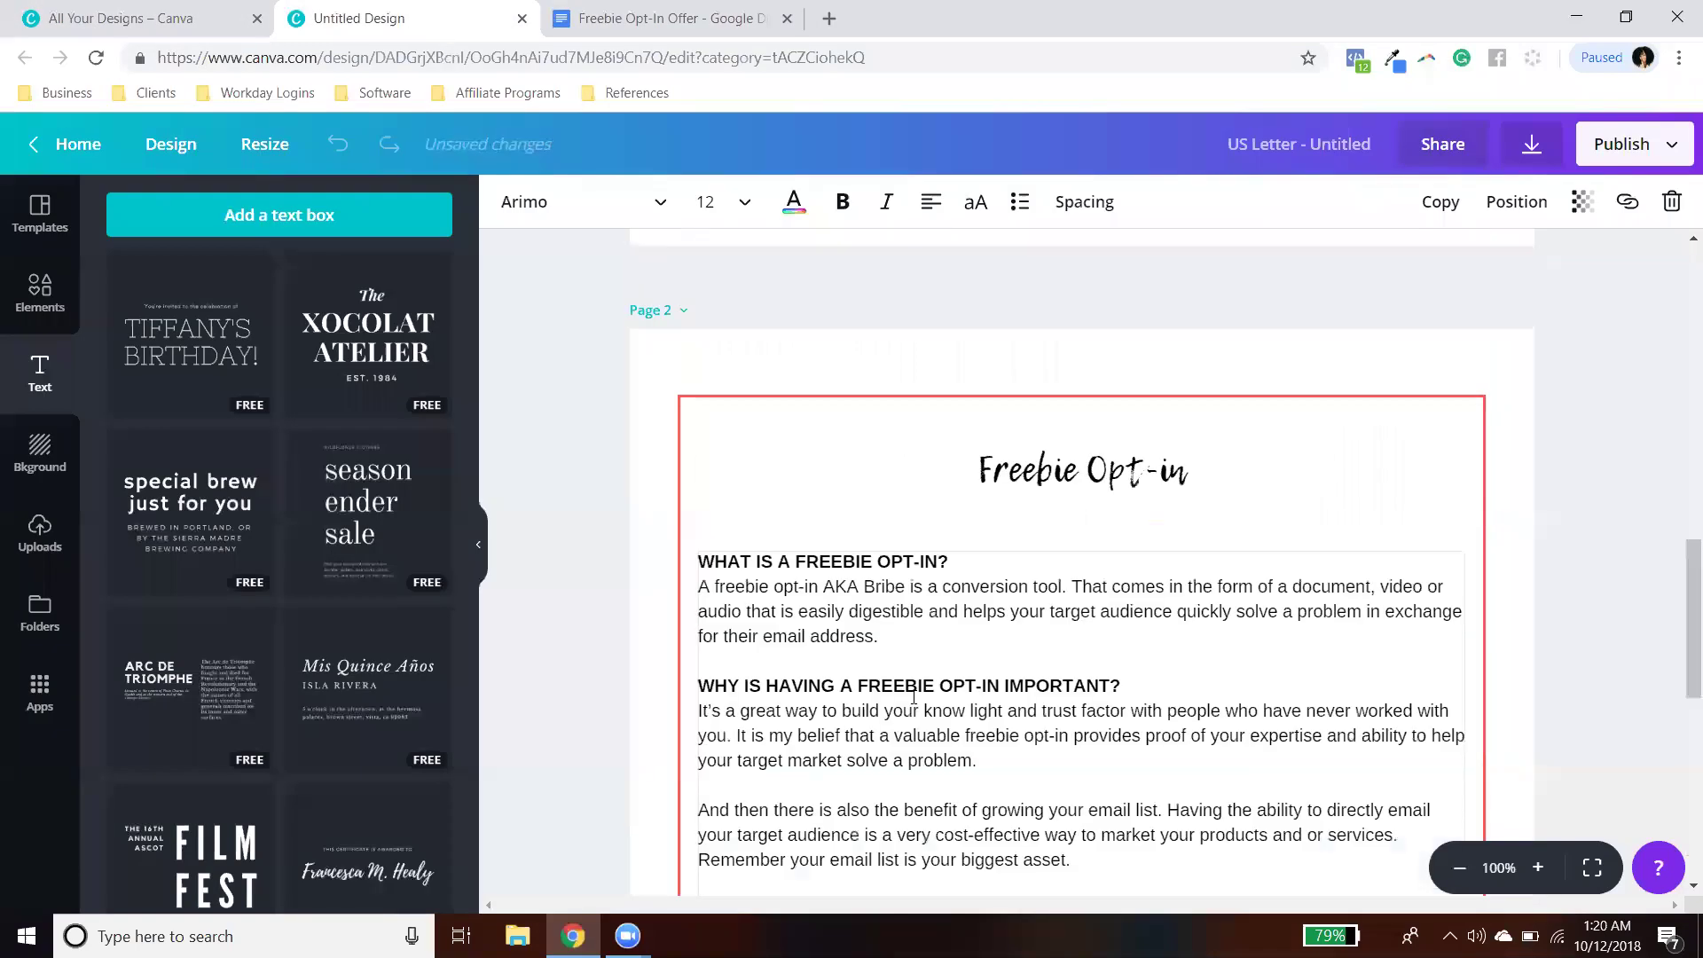
pyautogui.moveTo(839, 521); pyautogui.dragTo(730, 506)
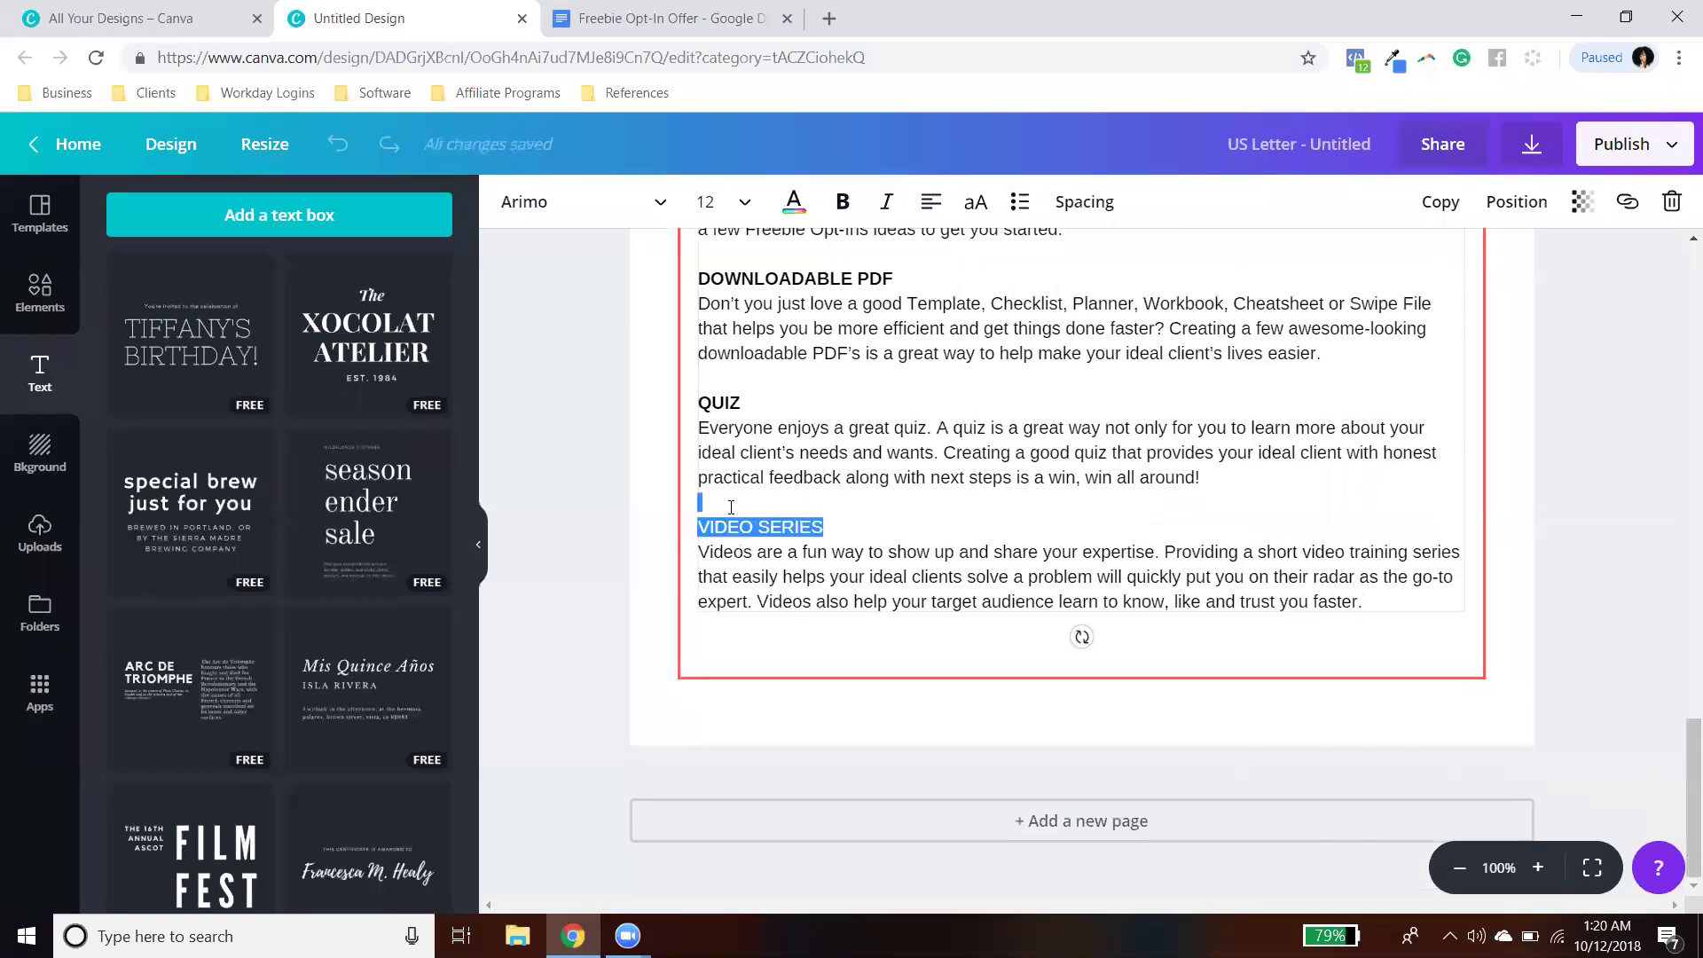
pyautogui.hotkey('ctrl', 'b')
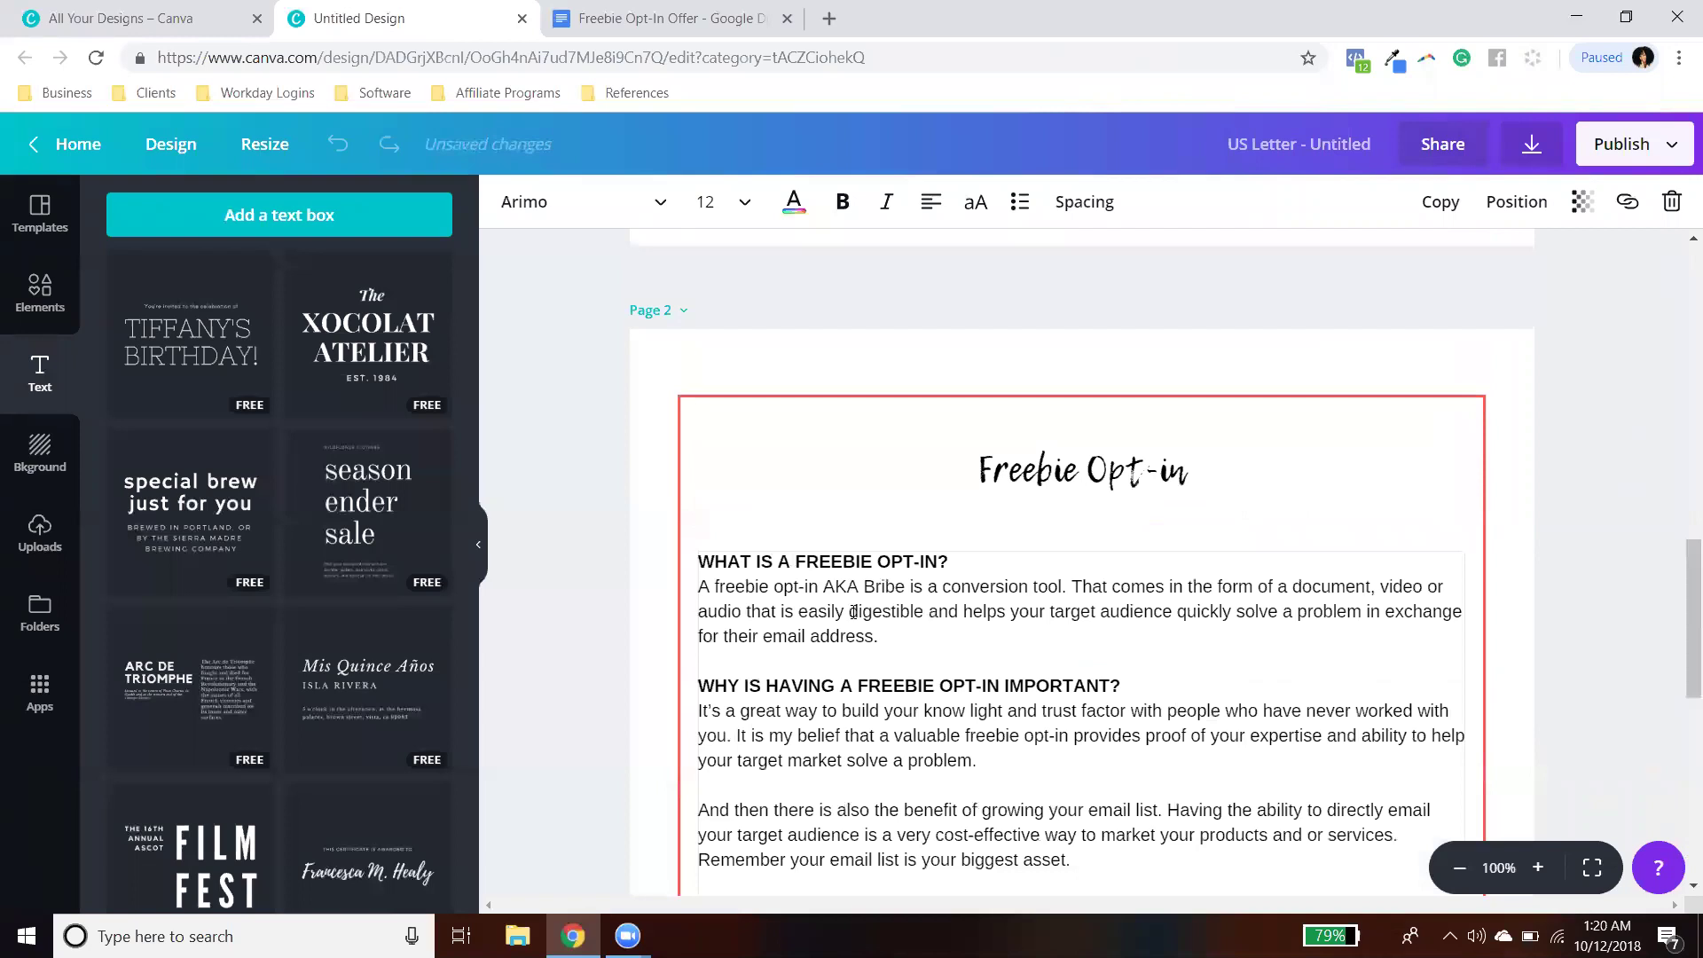
pyautogui.scroll(-8, 854, 611)
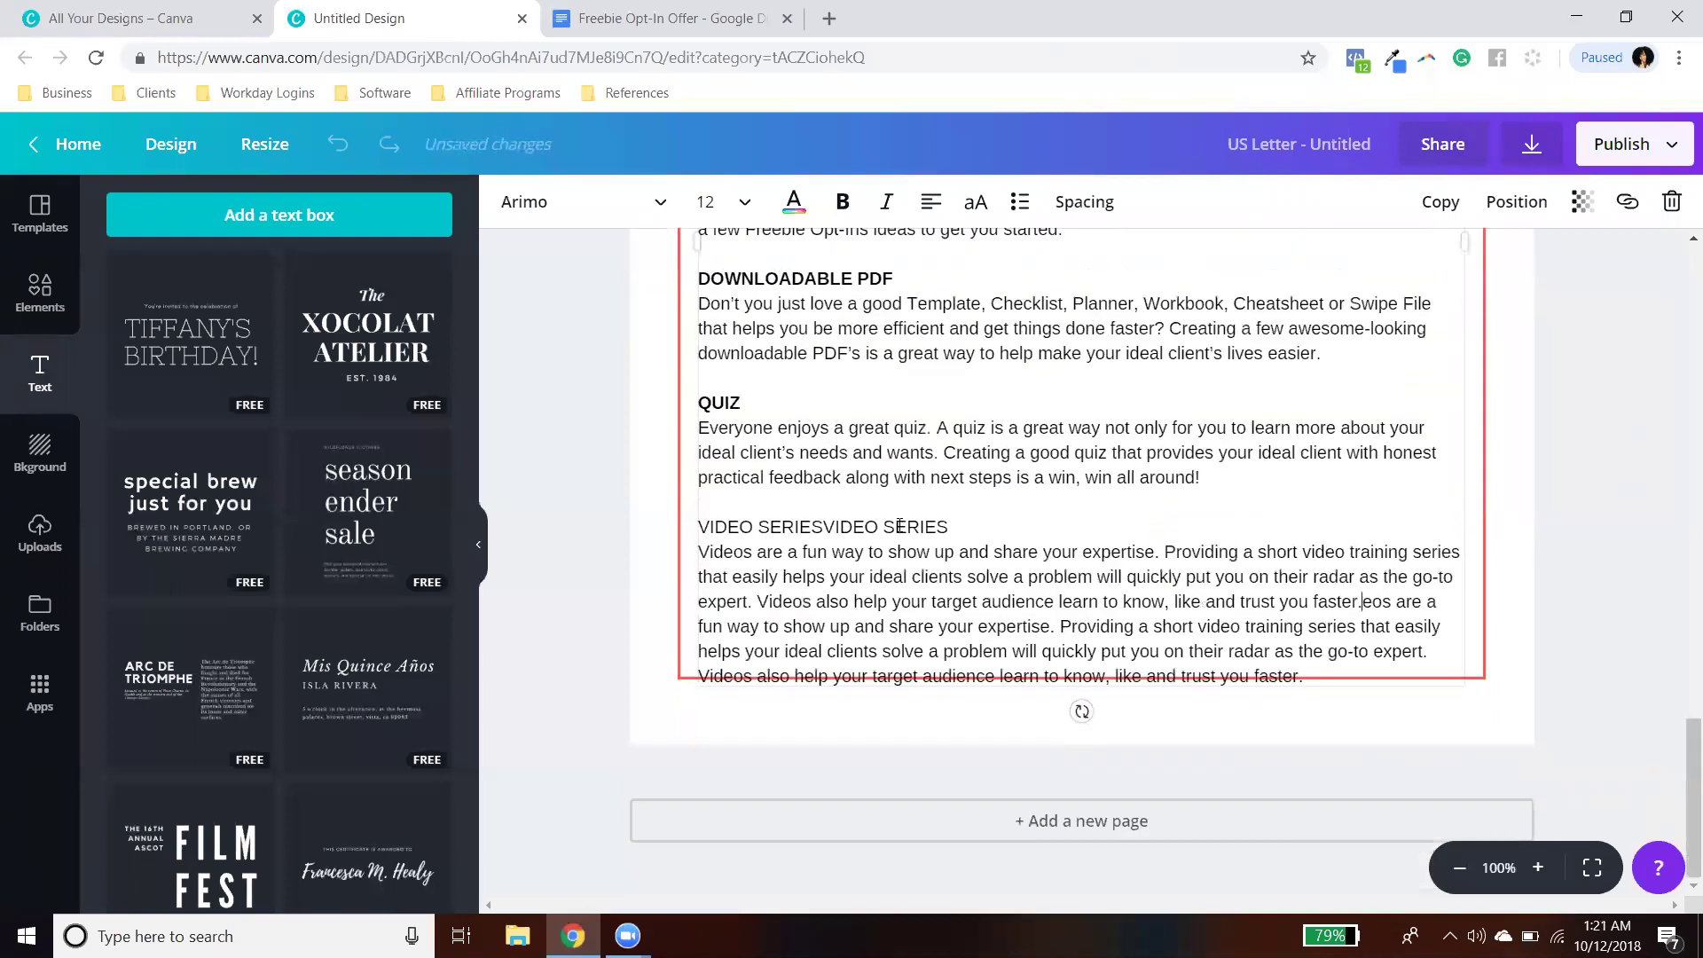
pyautogui.hotkey('ctrl', 'z')
# Step: Bold the "VIDEO SERIES" heading and deselect the text box
pyautogui.moveTo(833, 526); pyautogui.dragTo(698, 527)
pyautogui.hotkey('ctrl', 'b')
pyautogui.click(1628, 585)
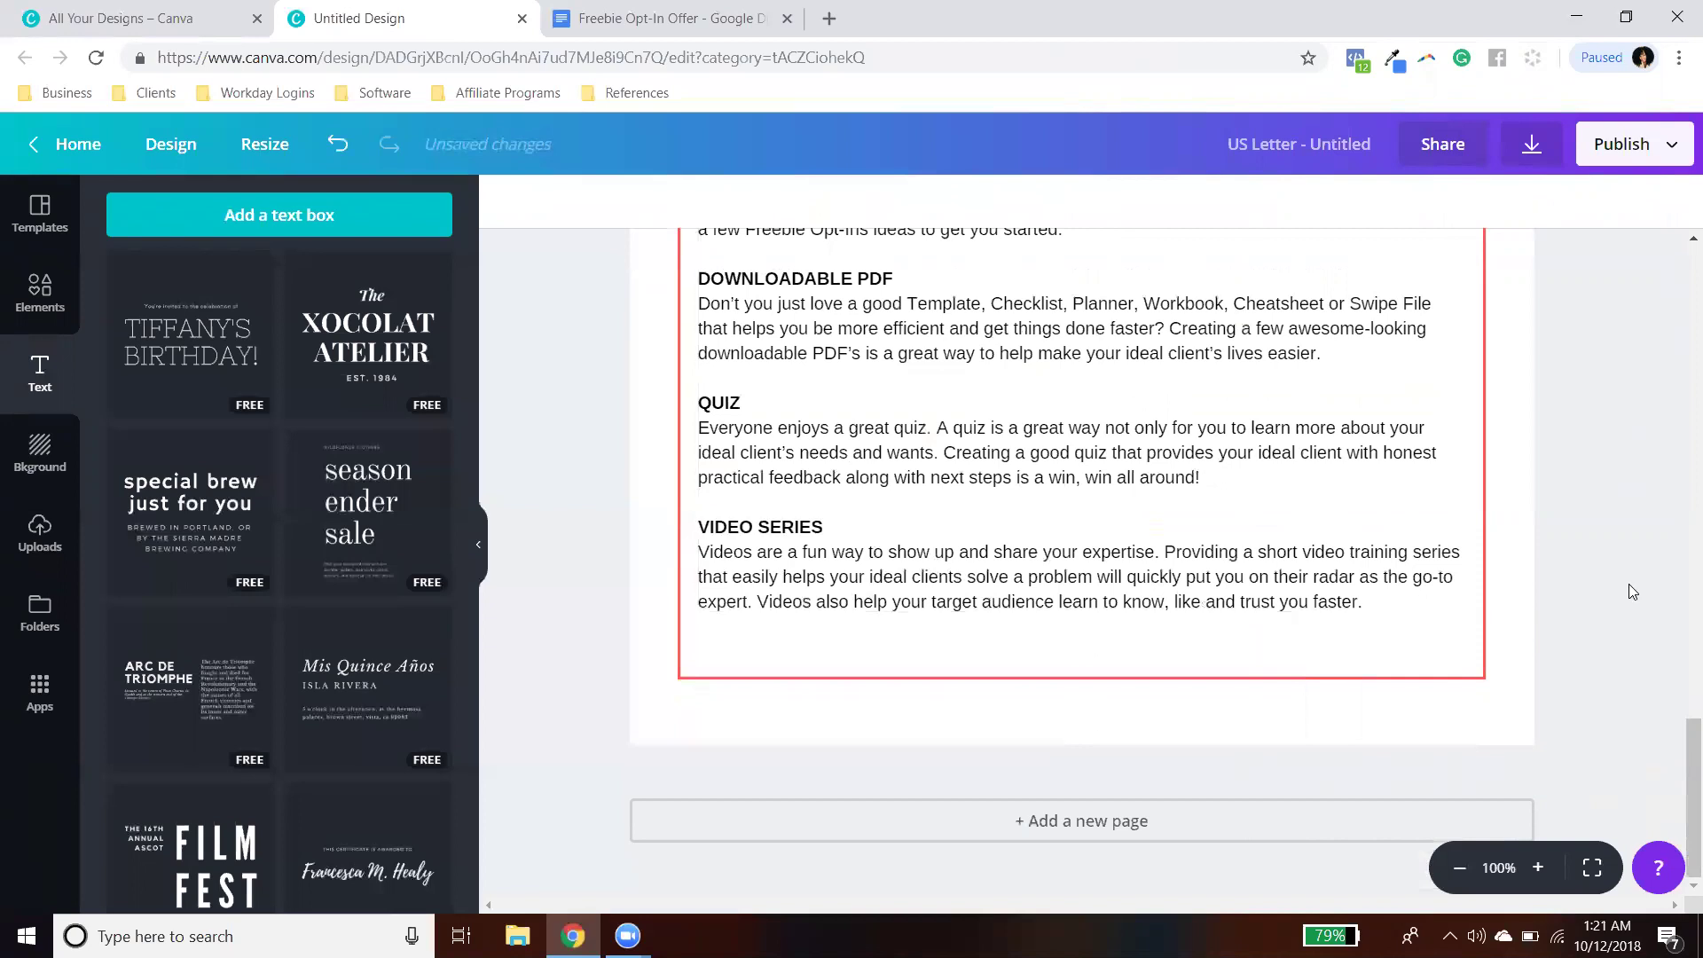
pyautogui.scroll(4, 1386, 666)
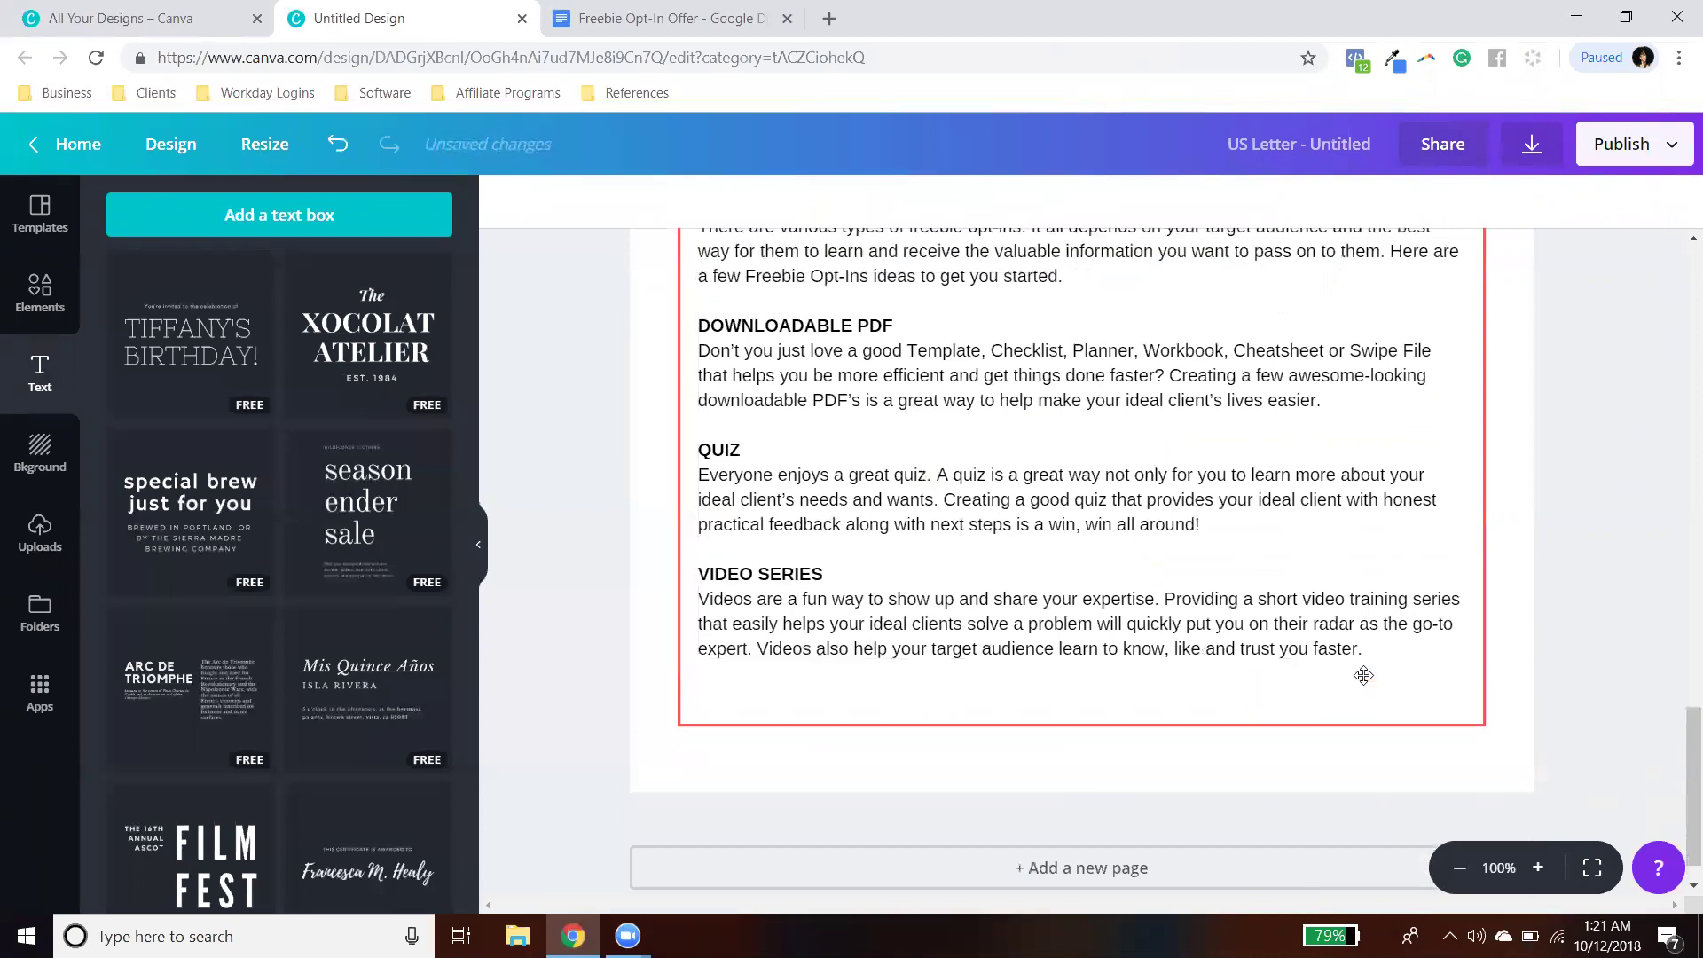
pyautogui.scroll(6, 1363, 676)
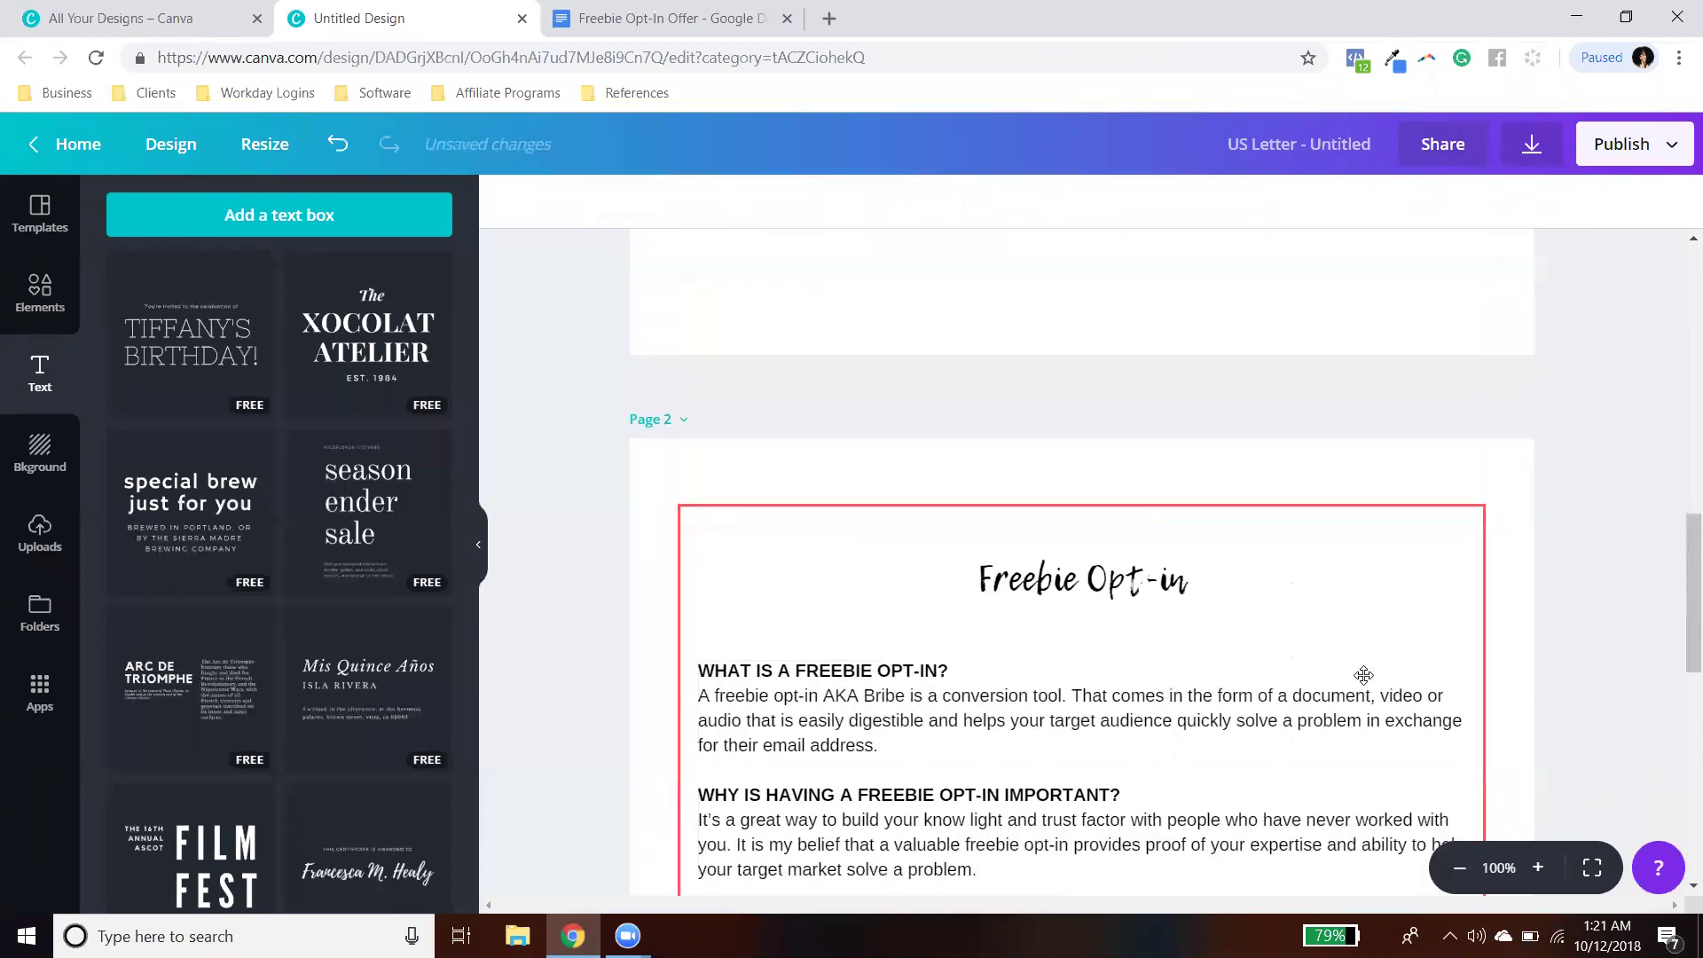
pyautogui.scroll(-5, 1270, 665)
pyautogui.scroll(-3, 1554, 652)
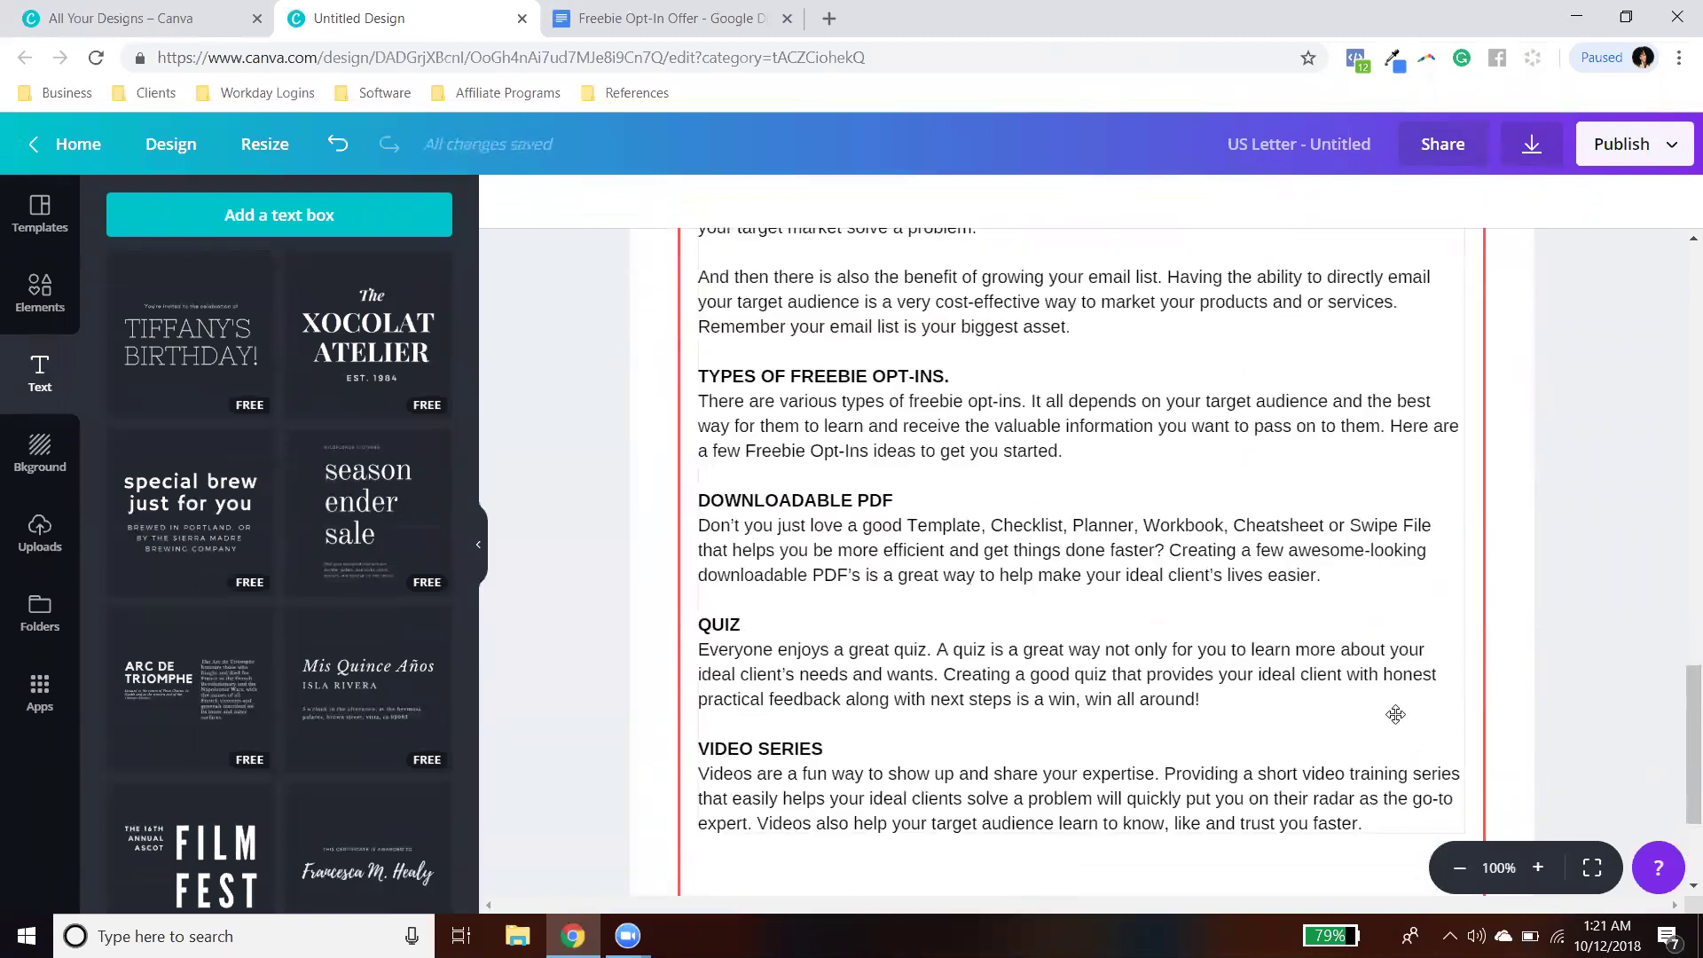
pyautogui.scroll(-3, 1367, 715)
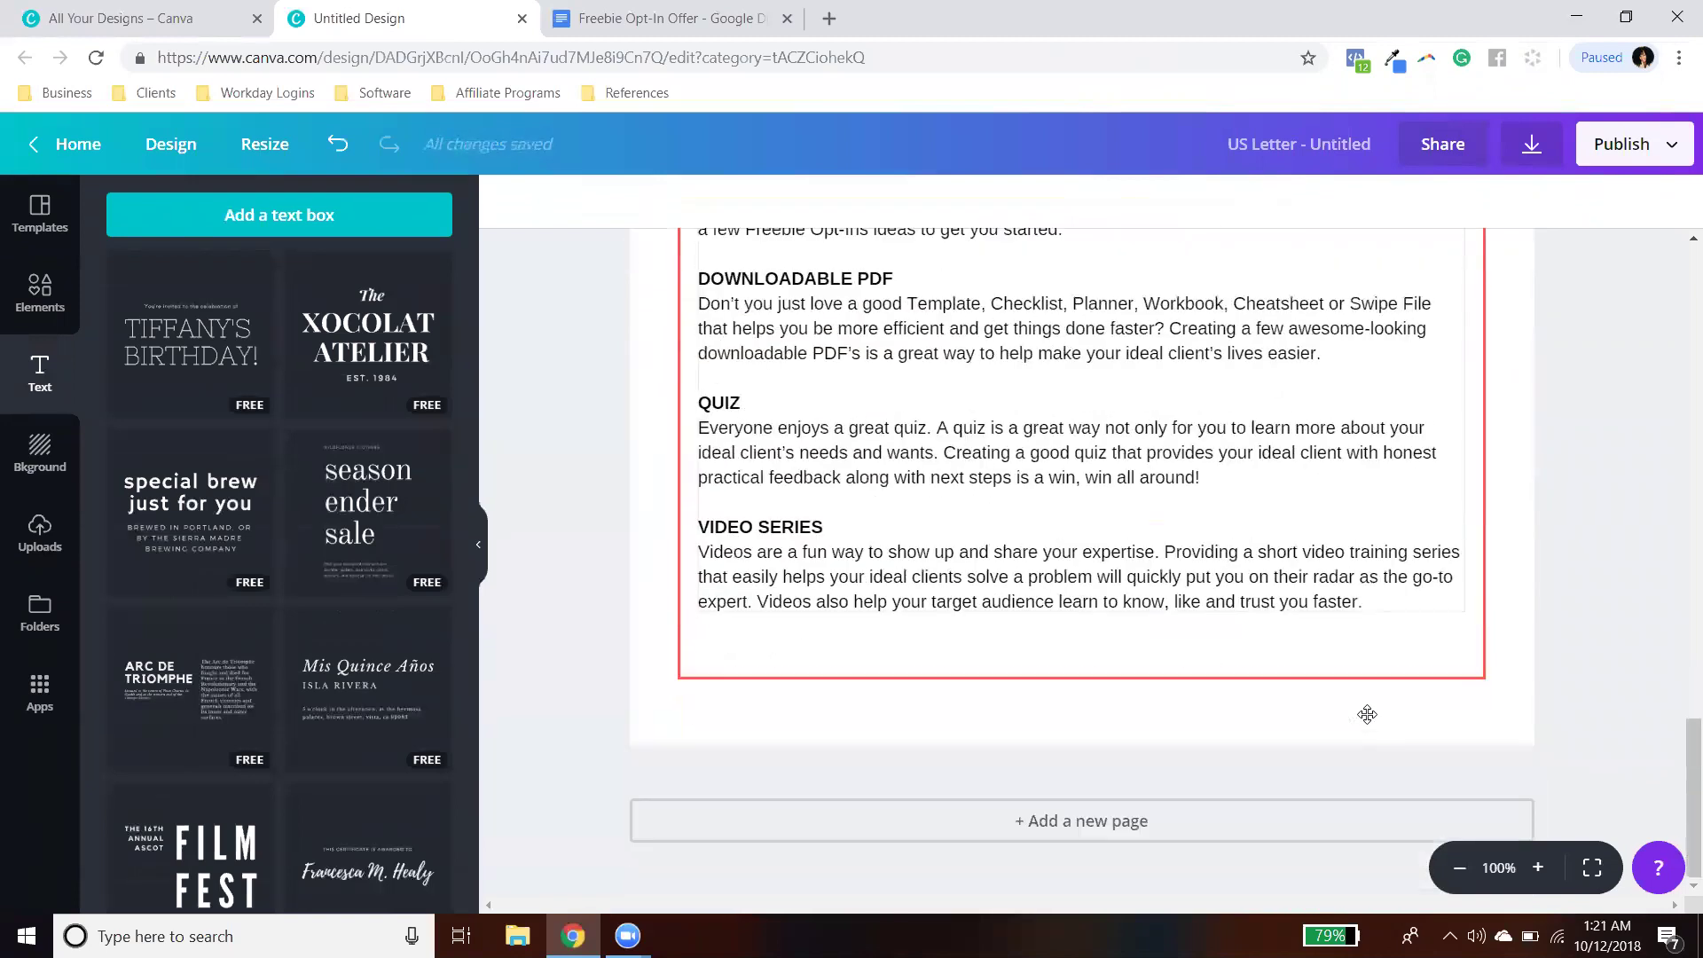
# Step: Switch to the Google Doc and examine the heading levels used from the opening sections down to AUDIO RECORDINGS and FREE COURSE / WORKSHOP
pyautogui.scroll(2, 1370, 709)
pyautogui.click(663, 17)
pyautogui.scroll(-5, 838, 555)
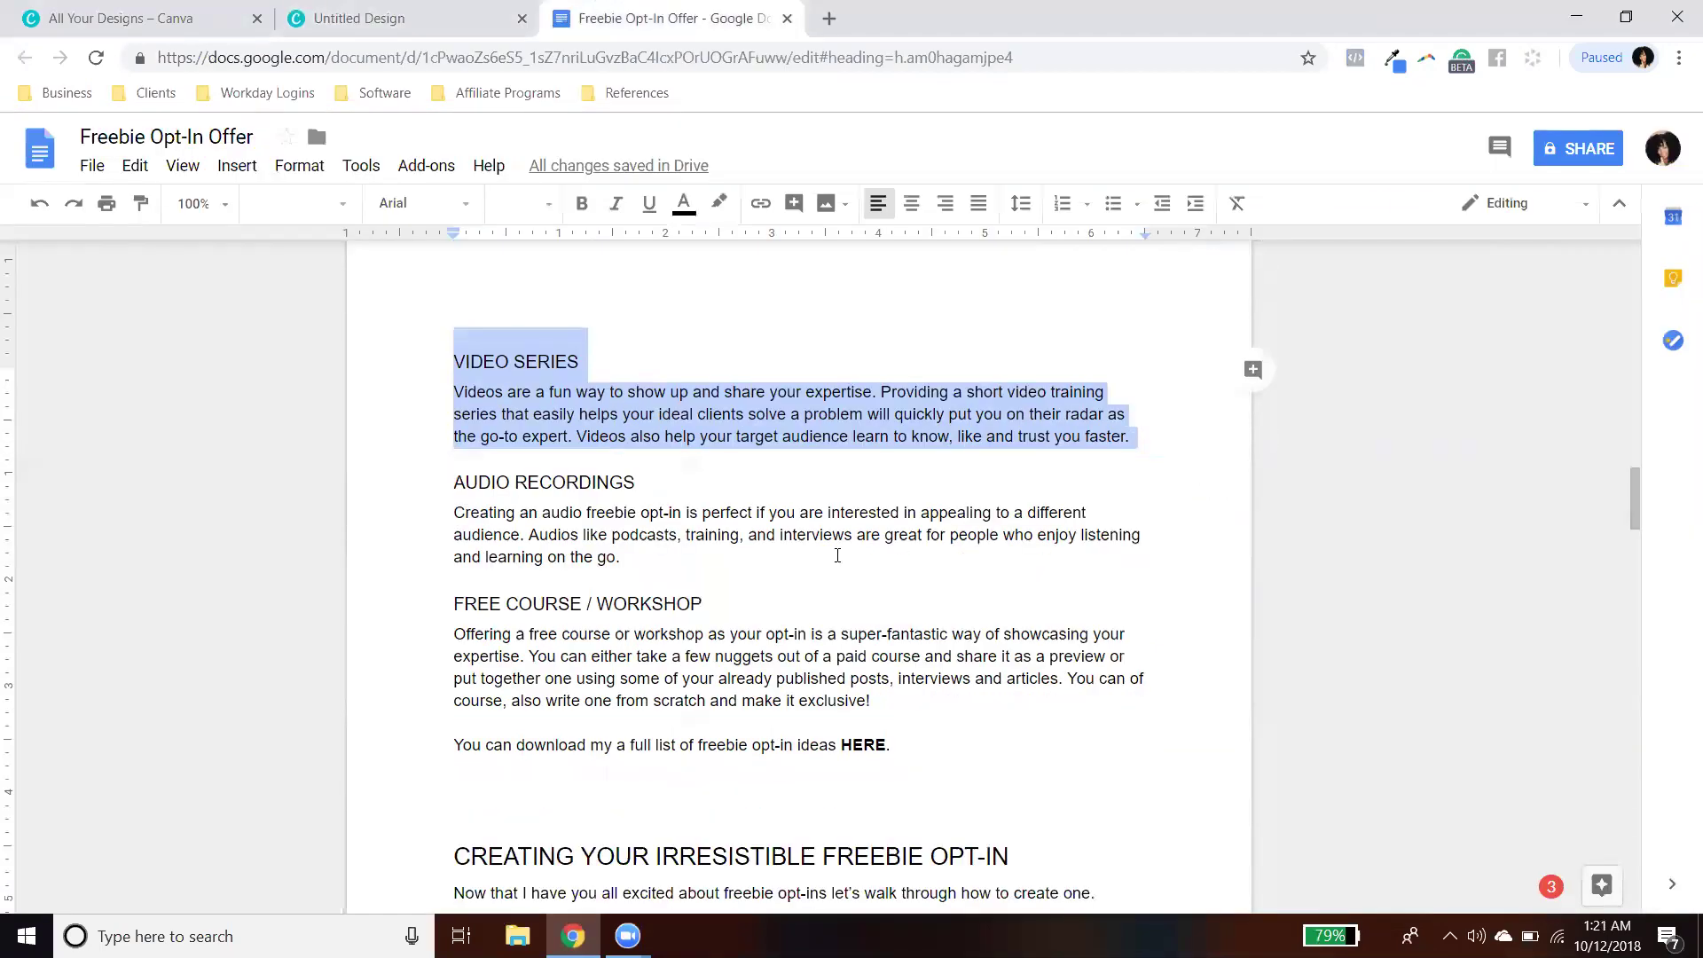
pyautogui.scroll(15, 837, 555)
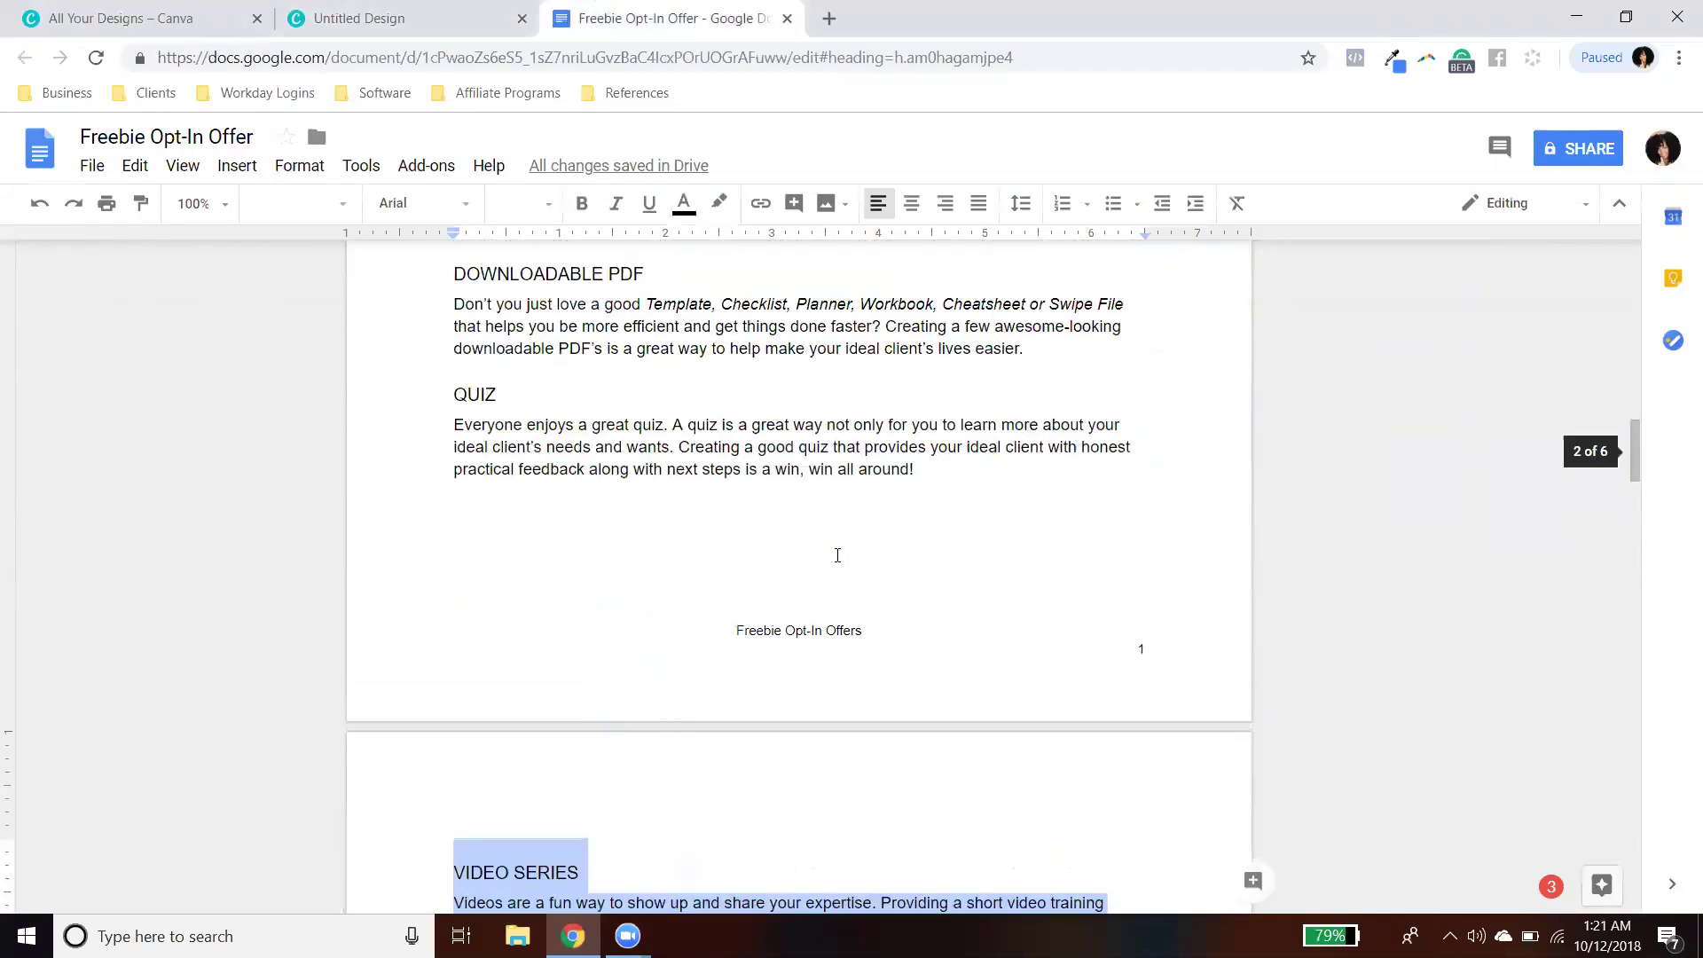
pyautogui.scroll(3, 837, 556)
pyautogui.scroll(-2, 837, 555)
pyautogui.scroll(2, 837, 555)
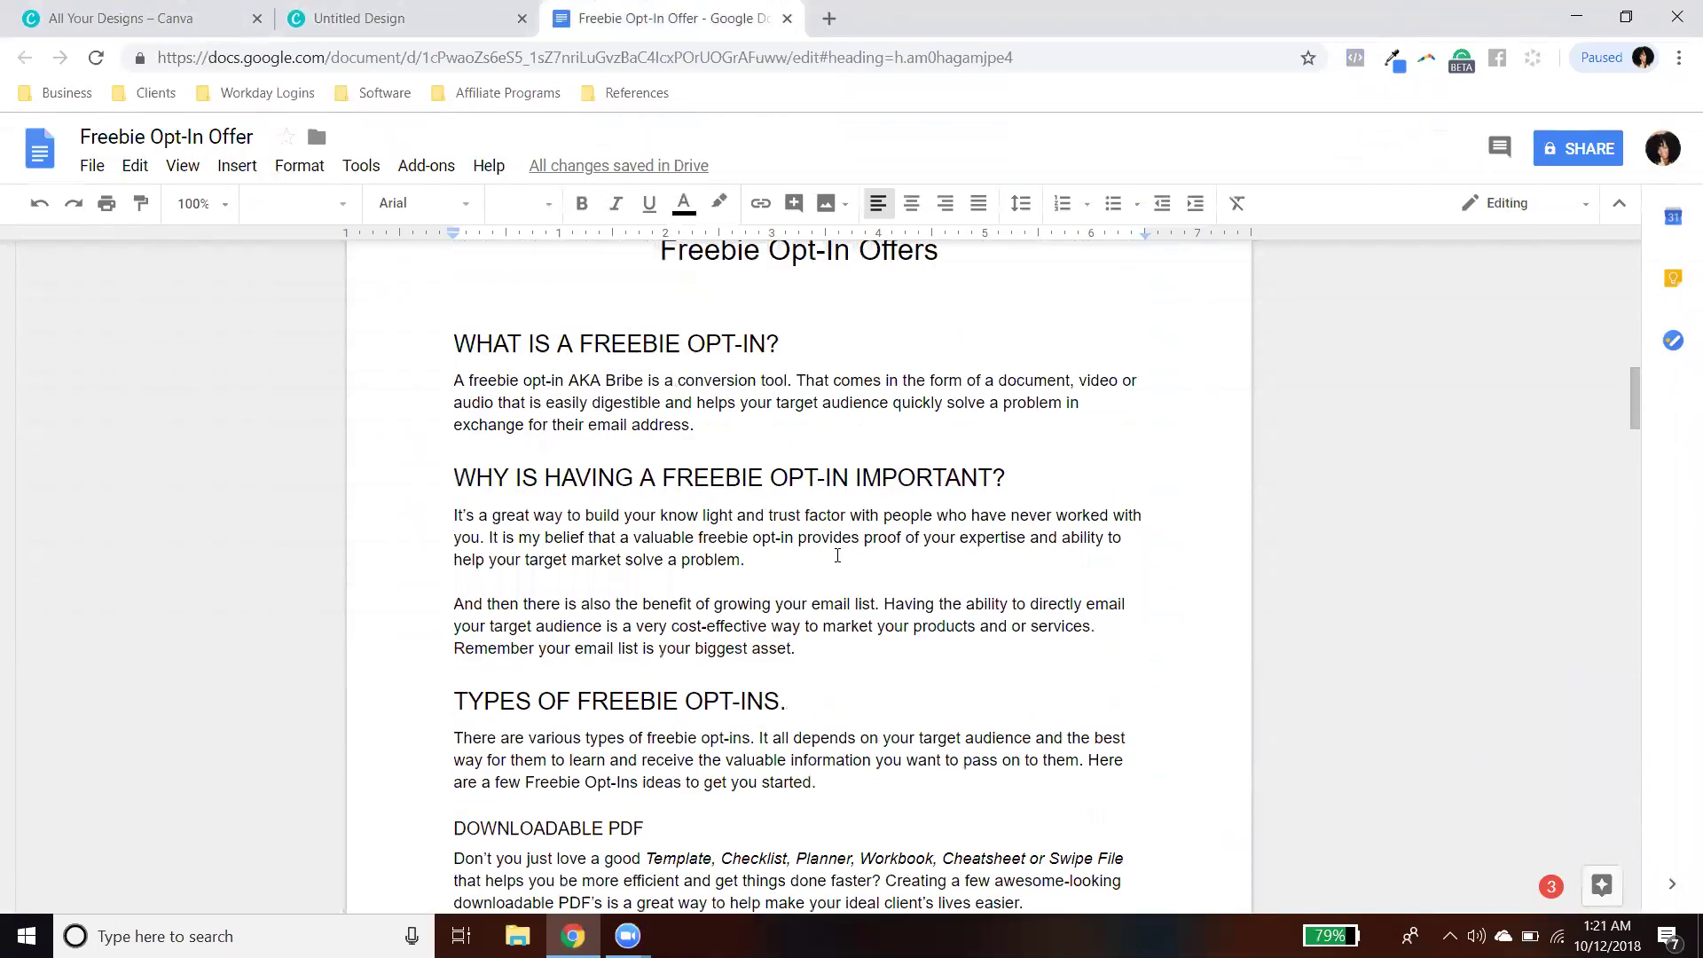
pyautogui.scroll(-3, 837, 555)
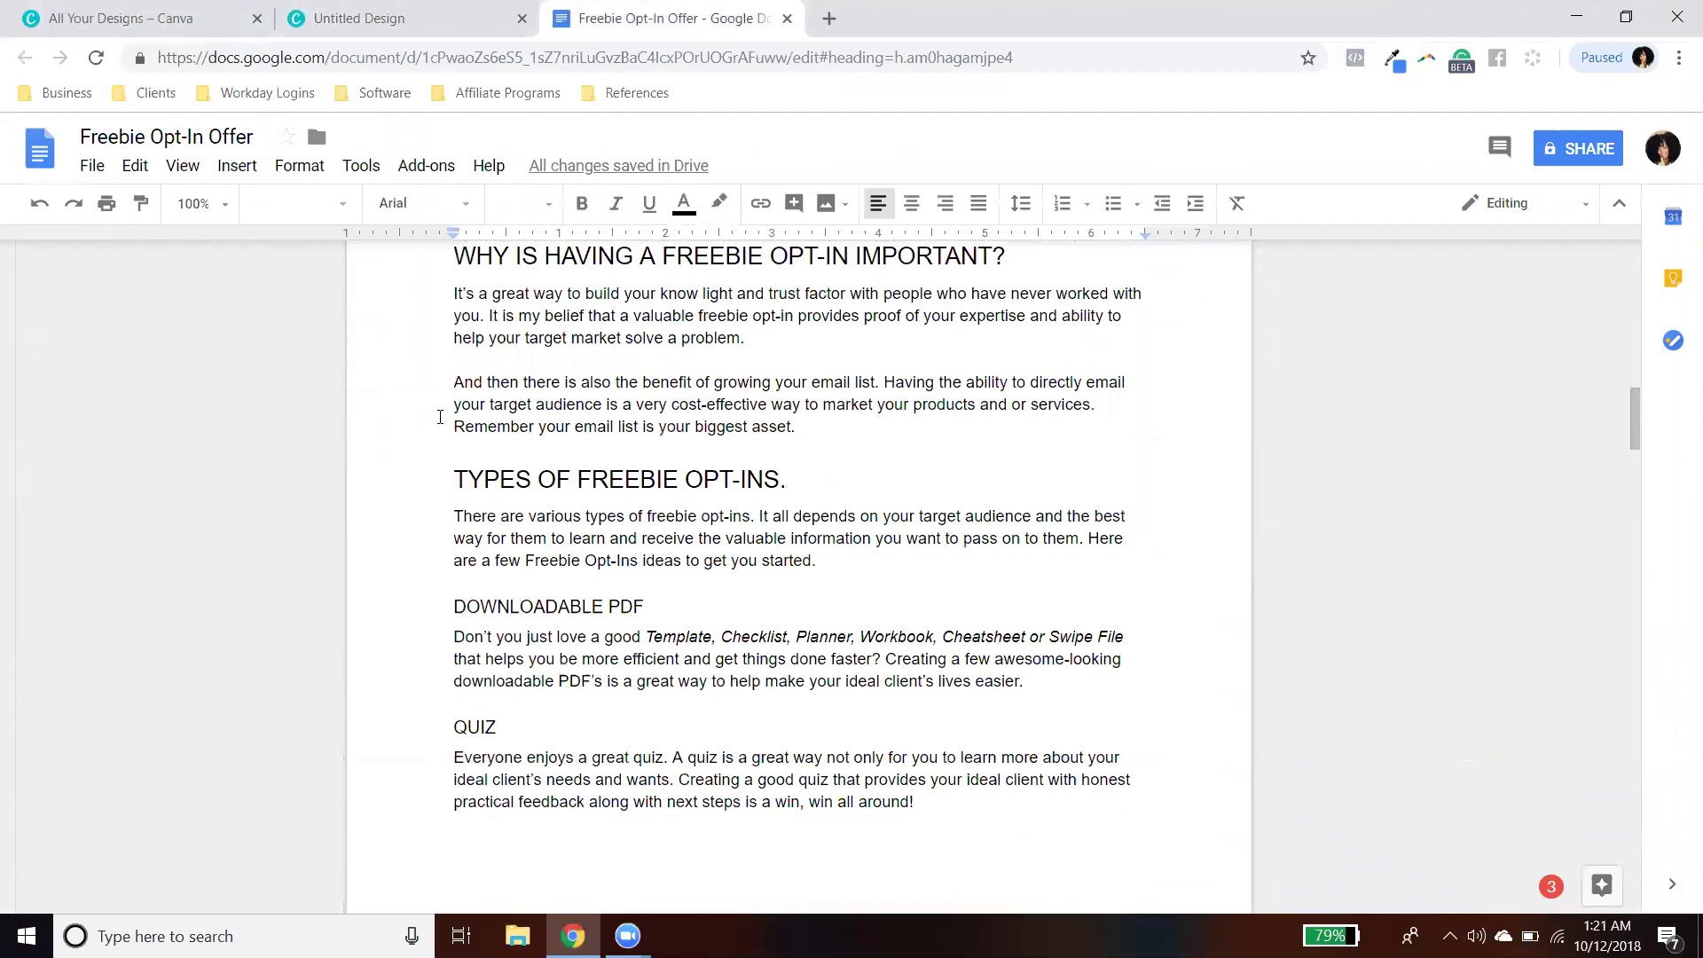
pyautogui.scroll(-1, 596, 361)
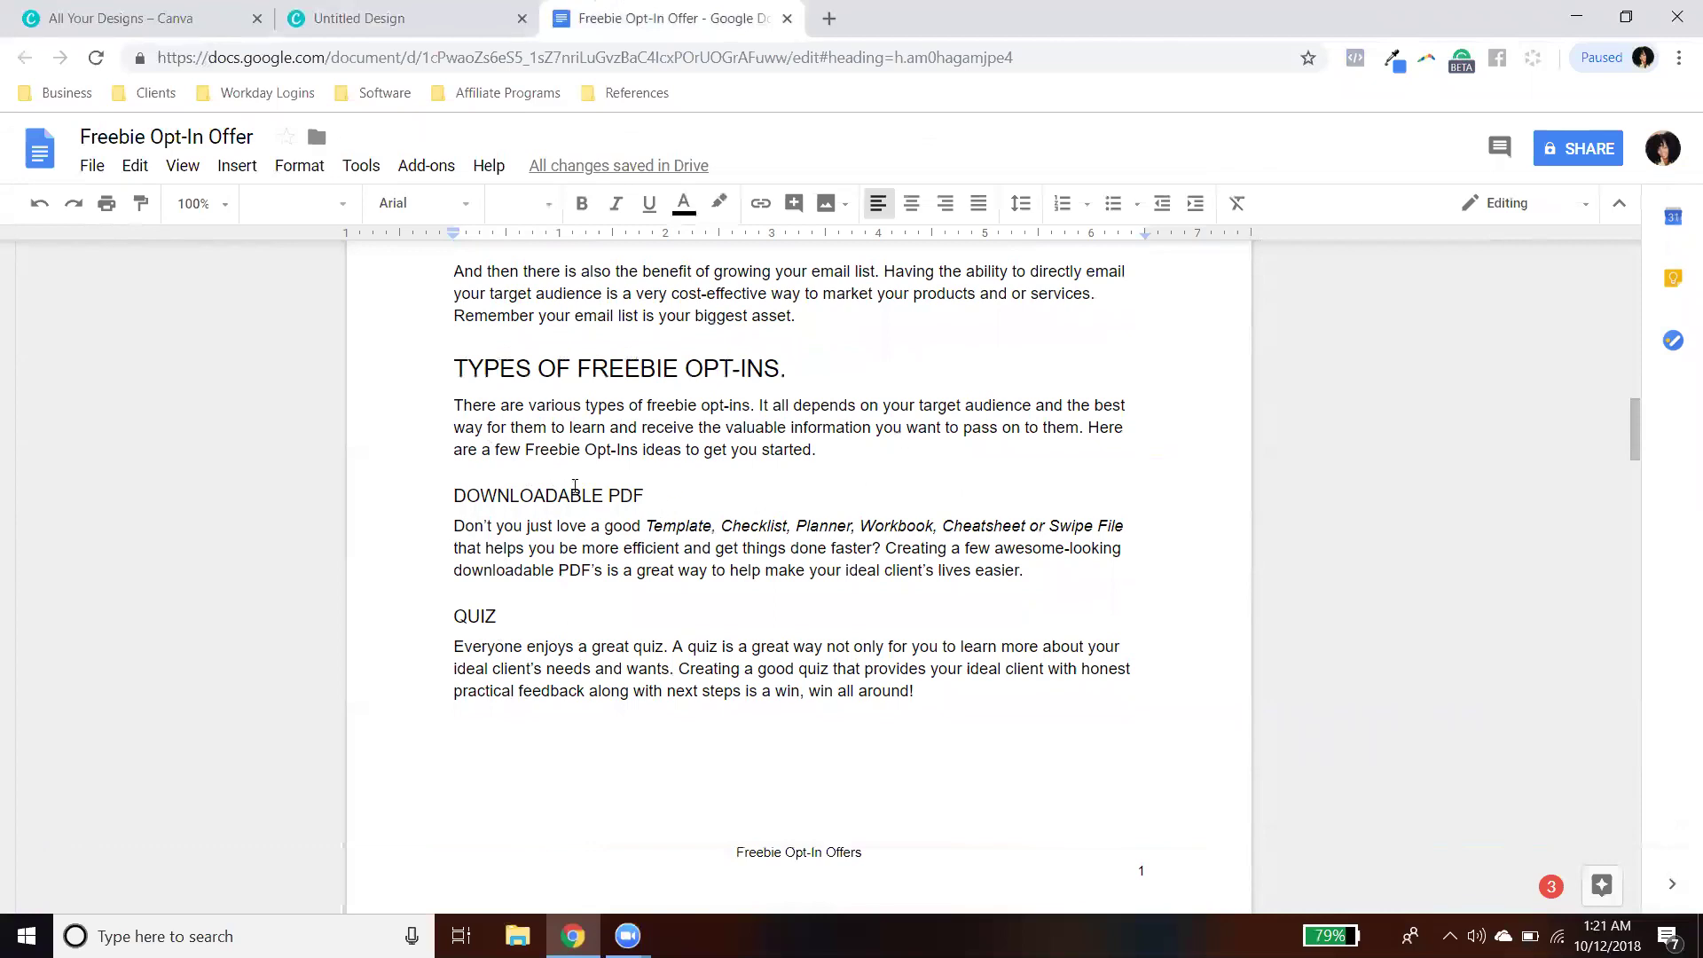
pyautogui.tripleClick(575, 486)
pyautogui.scroll(2, 610, 555)
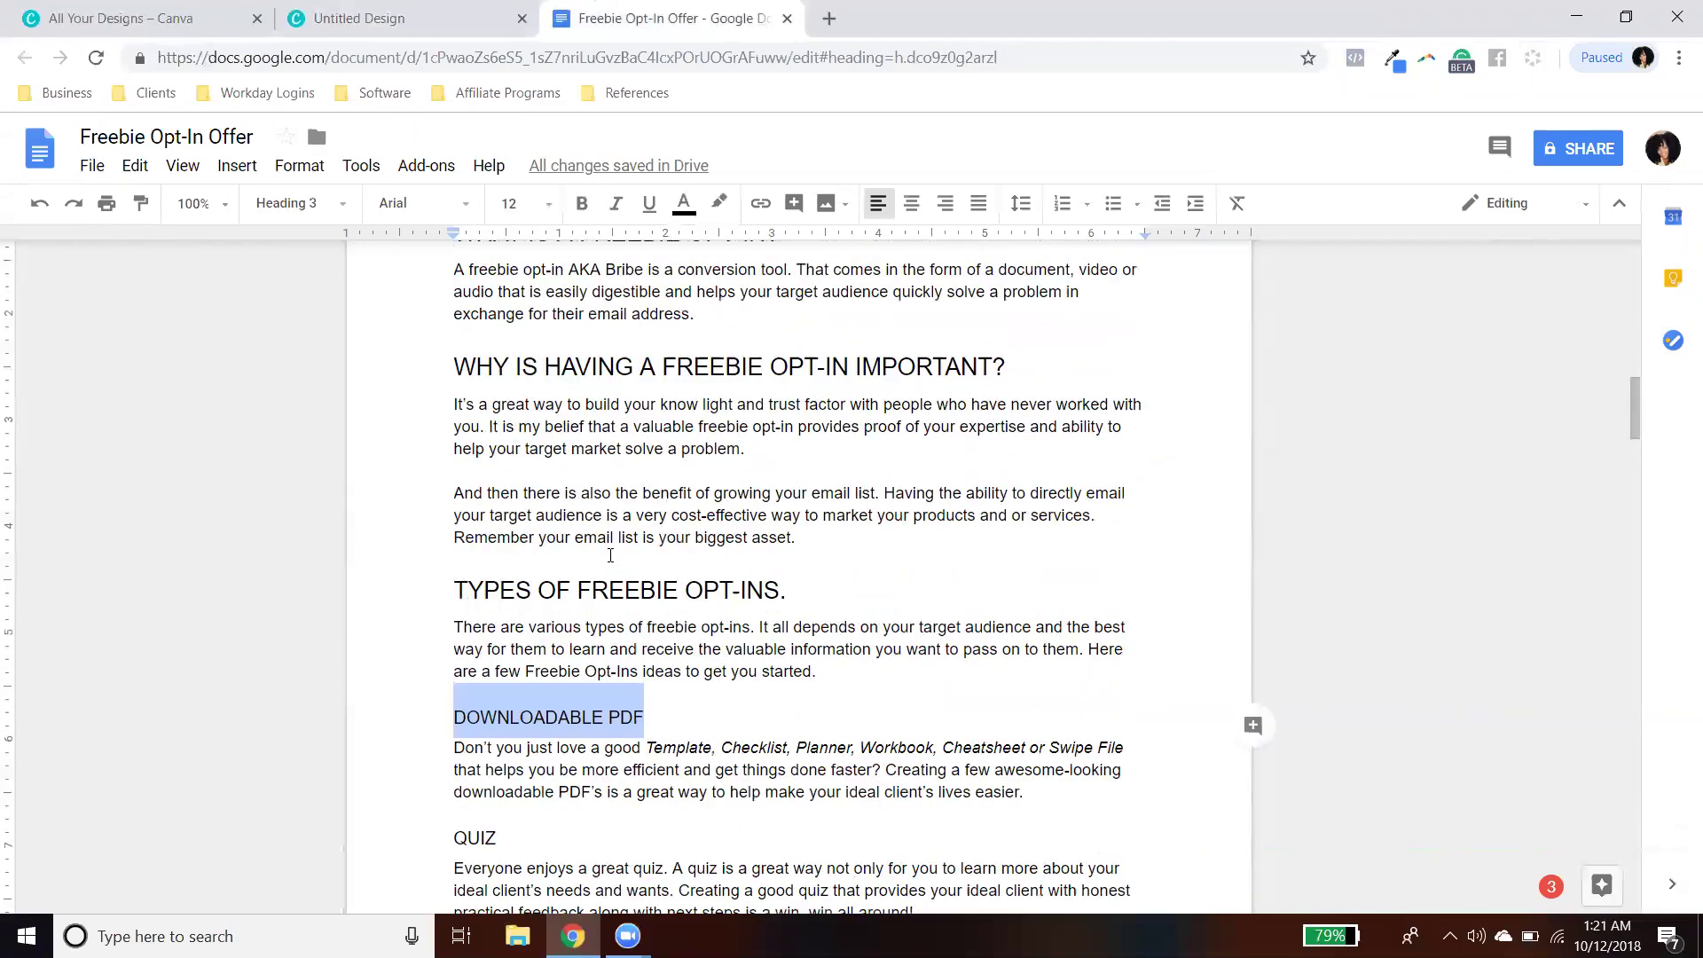
pyautogui.scroll(2, 610, 555)
pyautogui.moveTo(635, 446); pyautogui.dragTo(453, 454)
pyautogui.scroll(-2, 750, 564)
pyautogui.scroll(-4, 721, 607)
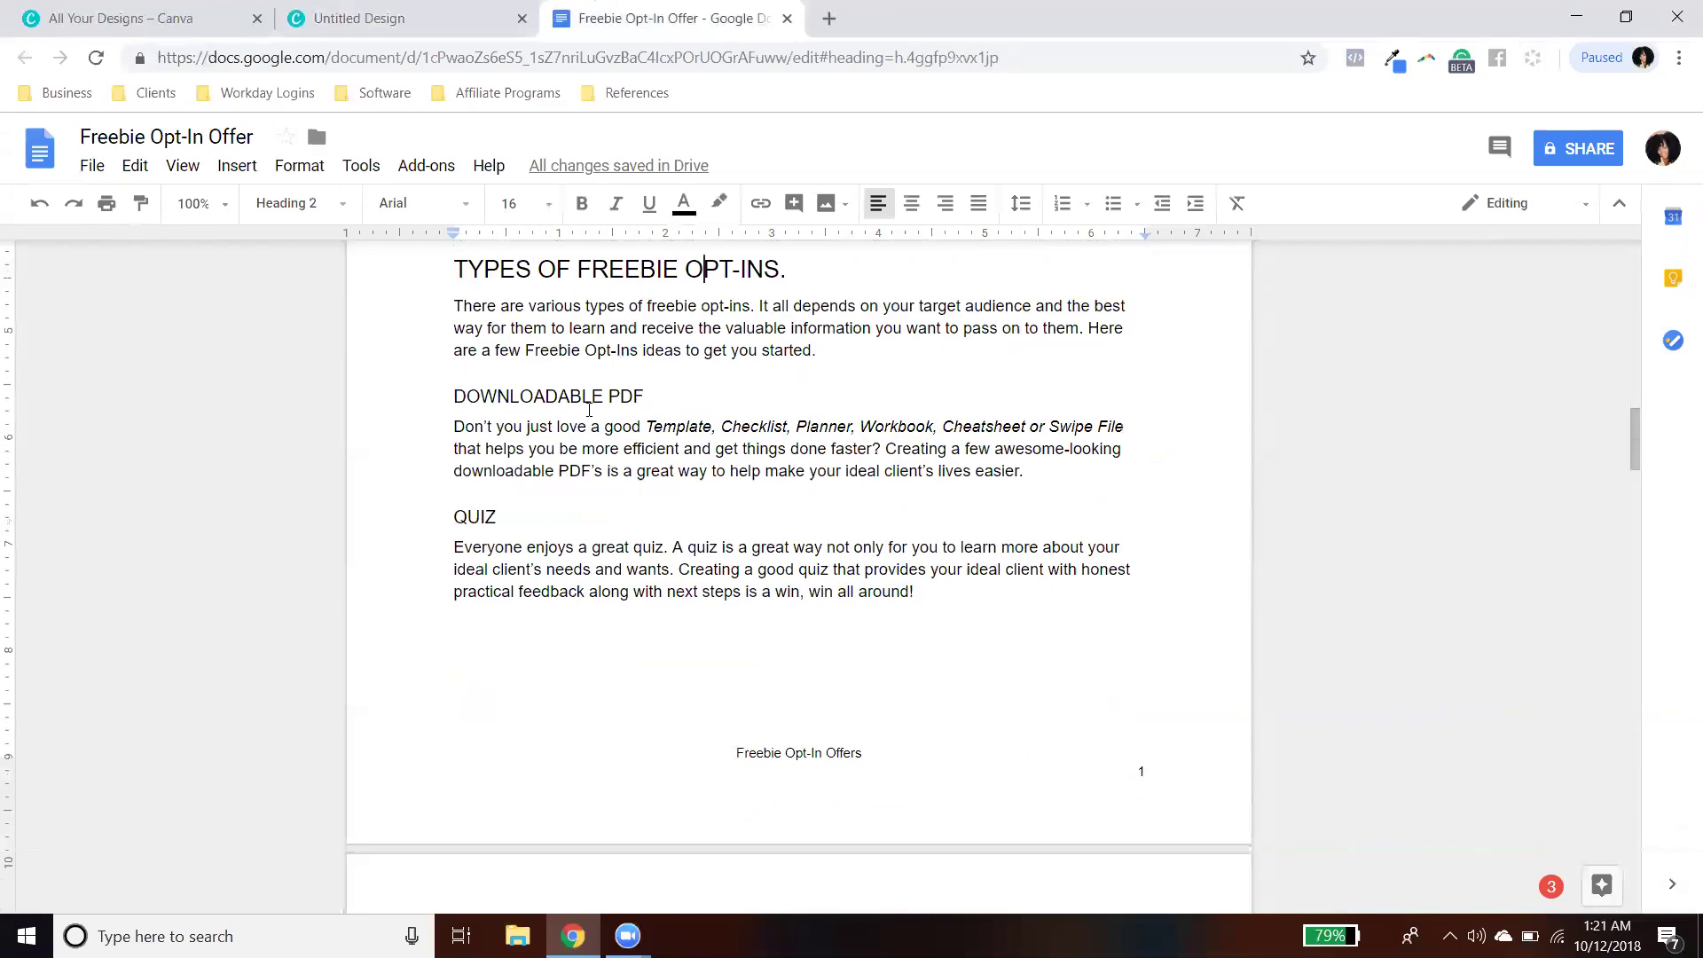
# Step: Compare the TYPES OF FREEBIE OPT-INS and DOWNLOADABLE PDF headings in the Canva design with their styling in the Google Doc
pyautogui.click(372, 18)
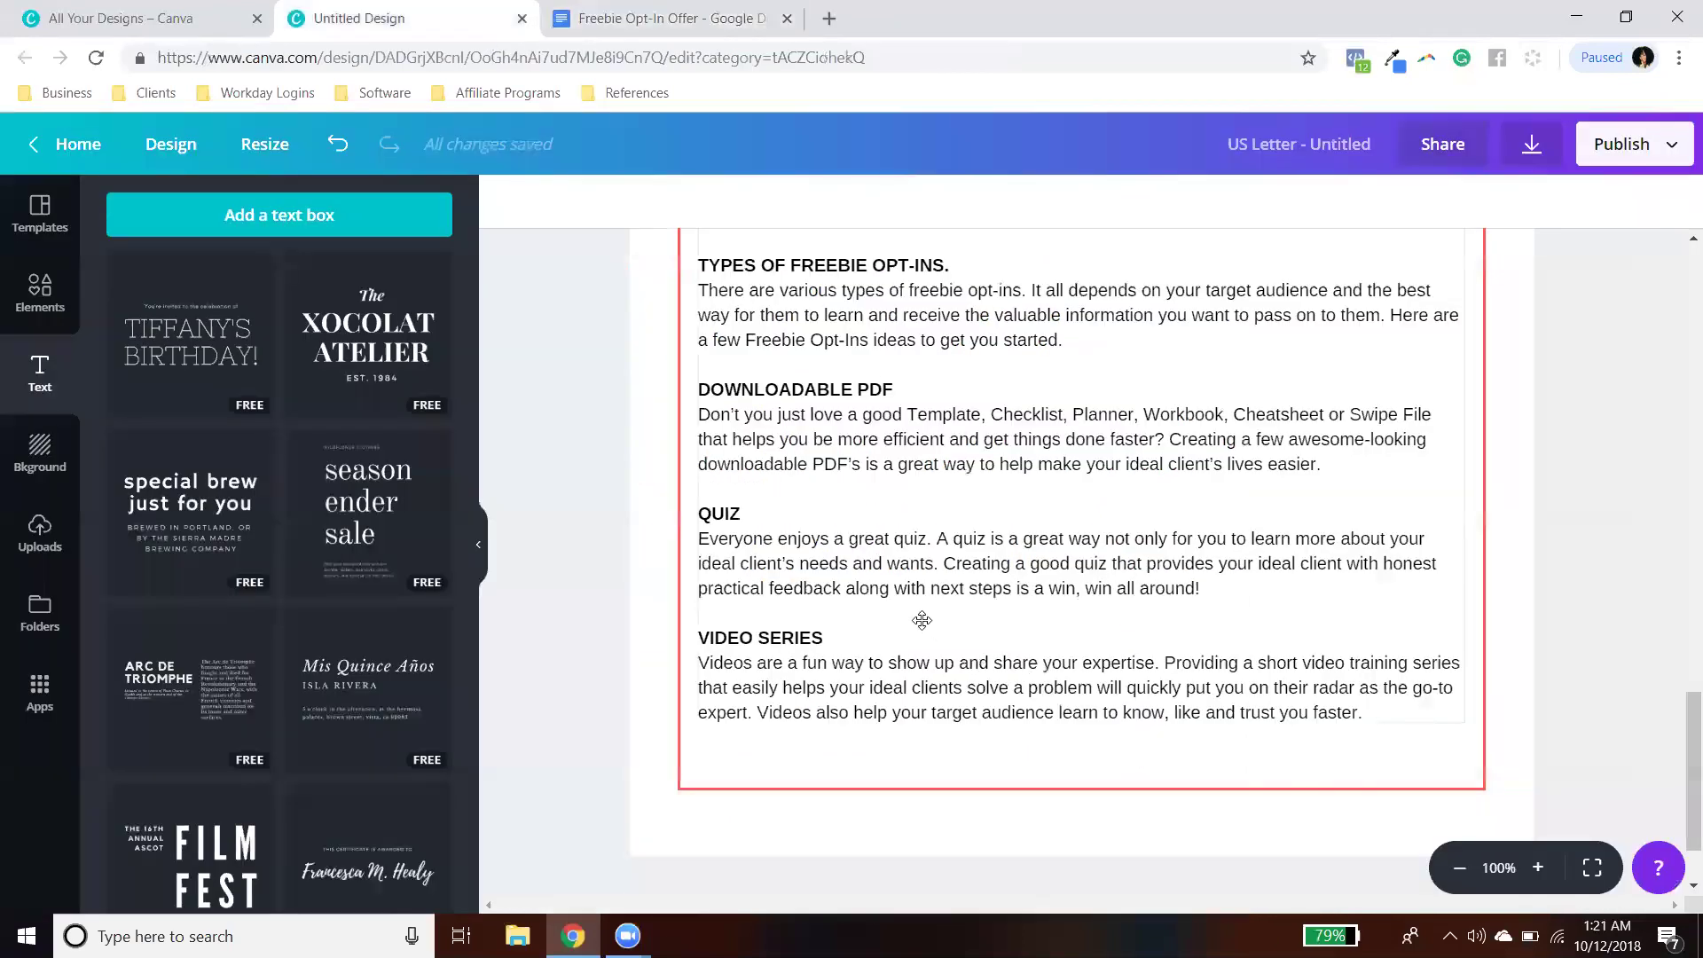
pyautogui.click(851, 483)
pyautogui.scroll(10, 851, 483)
pyautogui.scroll(-8, 1579, 707)
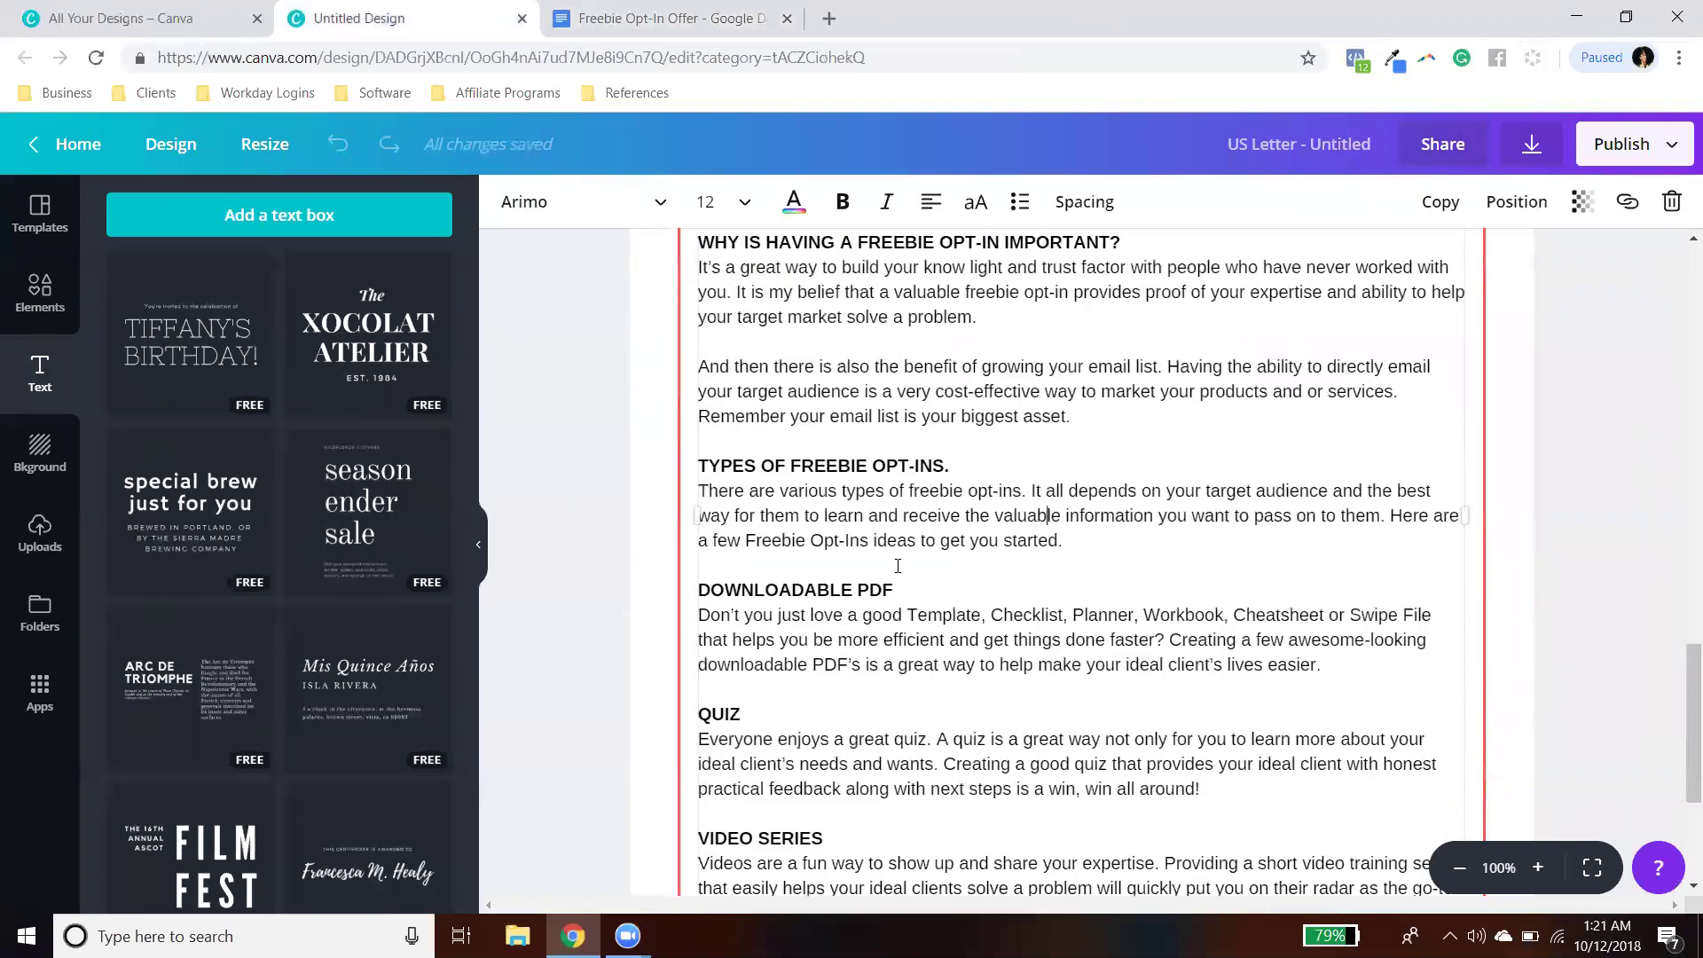
pyautogui.click(661, 18)
pyautogui.scroll(3, 540, 479)
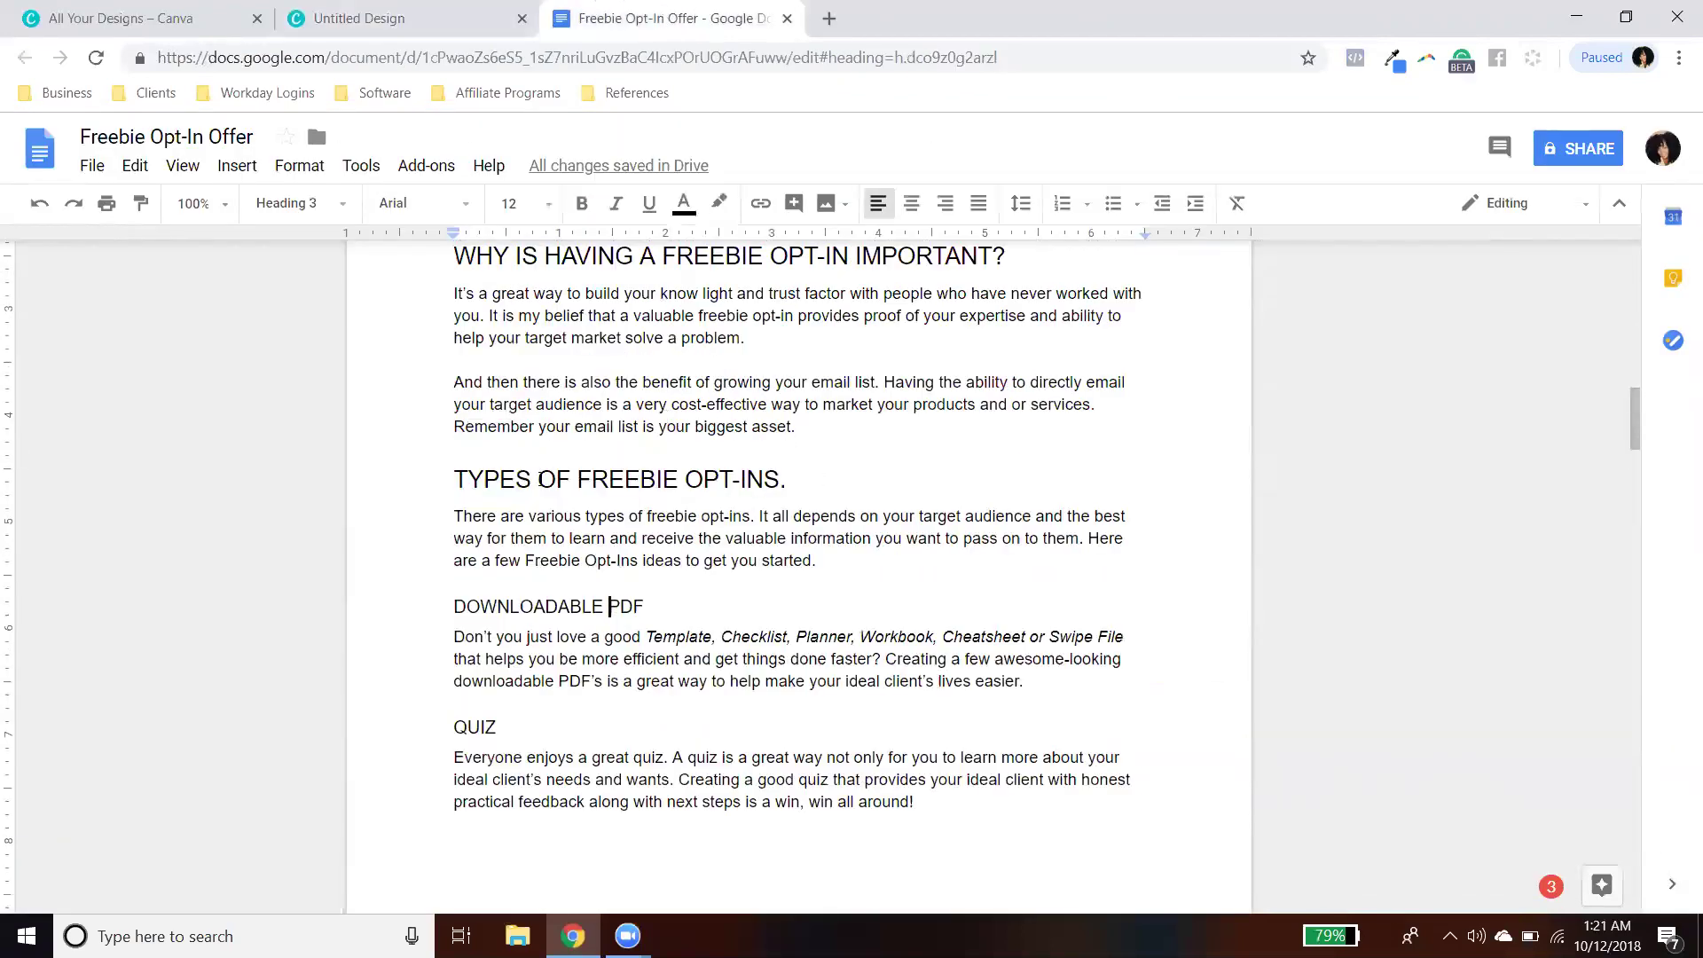
pyautogui.moveTo(861, 480); pyautogui.dragTo(394, 459)
pyautogui.click(359, 18)
pyautogui.scroll(-3, 885, 510)
pyautogui.scroll(3, 886, 511)
pyautogui.click(985, 457)
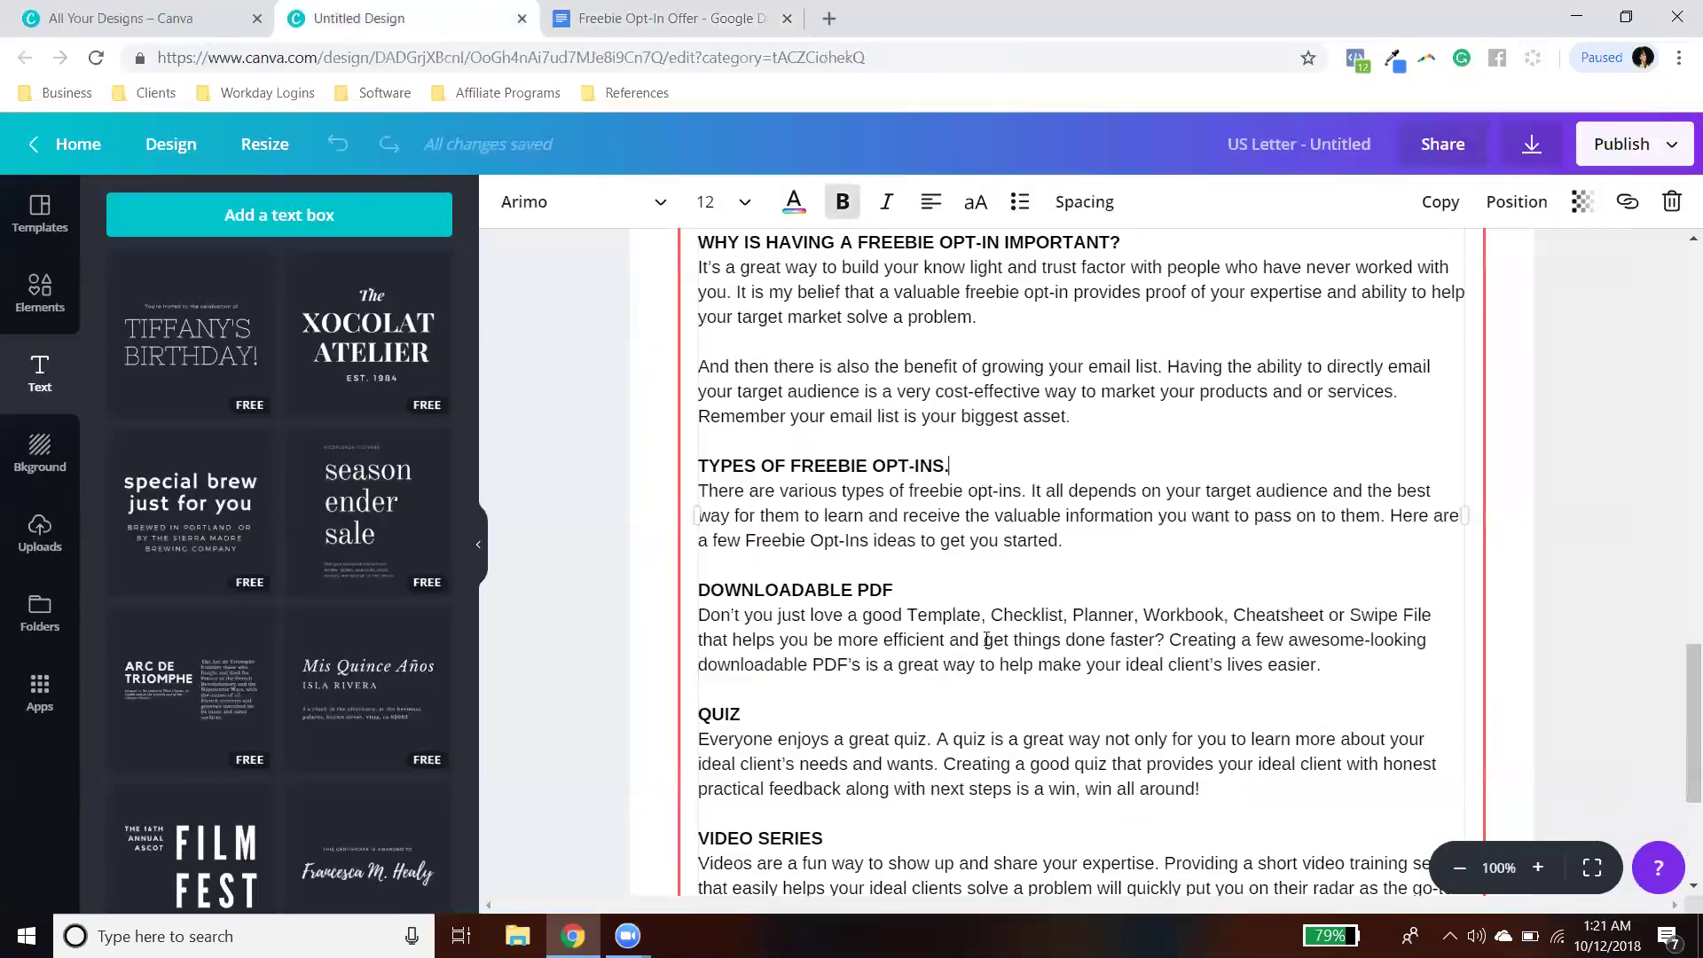
# Step: Join the DOWNLOADABLE PDF heading to its paragraph on page 2 in Canva, separating them with a spaced hyphen
pyautogui.click(947, 591)
pyautogui.moveTo(700, 612); pyautogui.dragTo(707, 591)
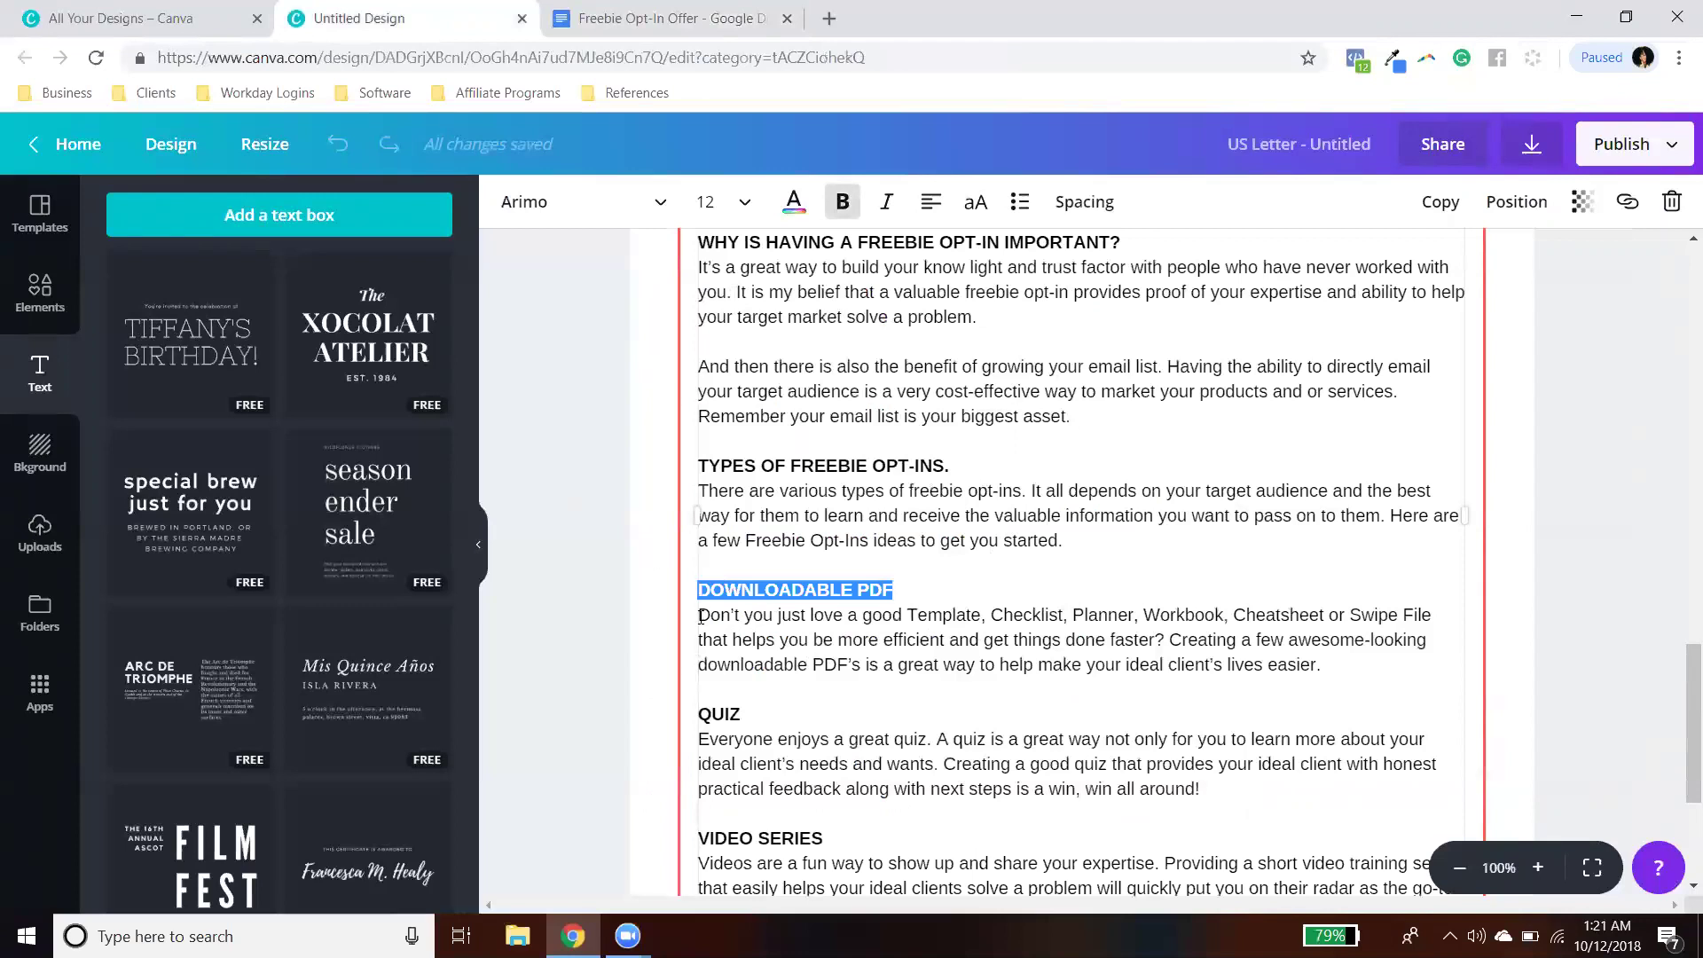
pyautogui.click(701, 616)
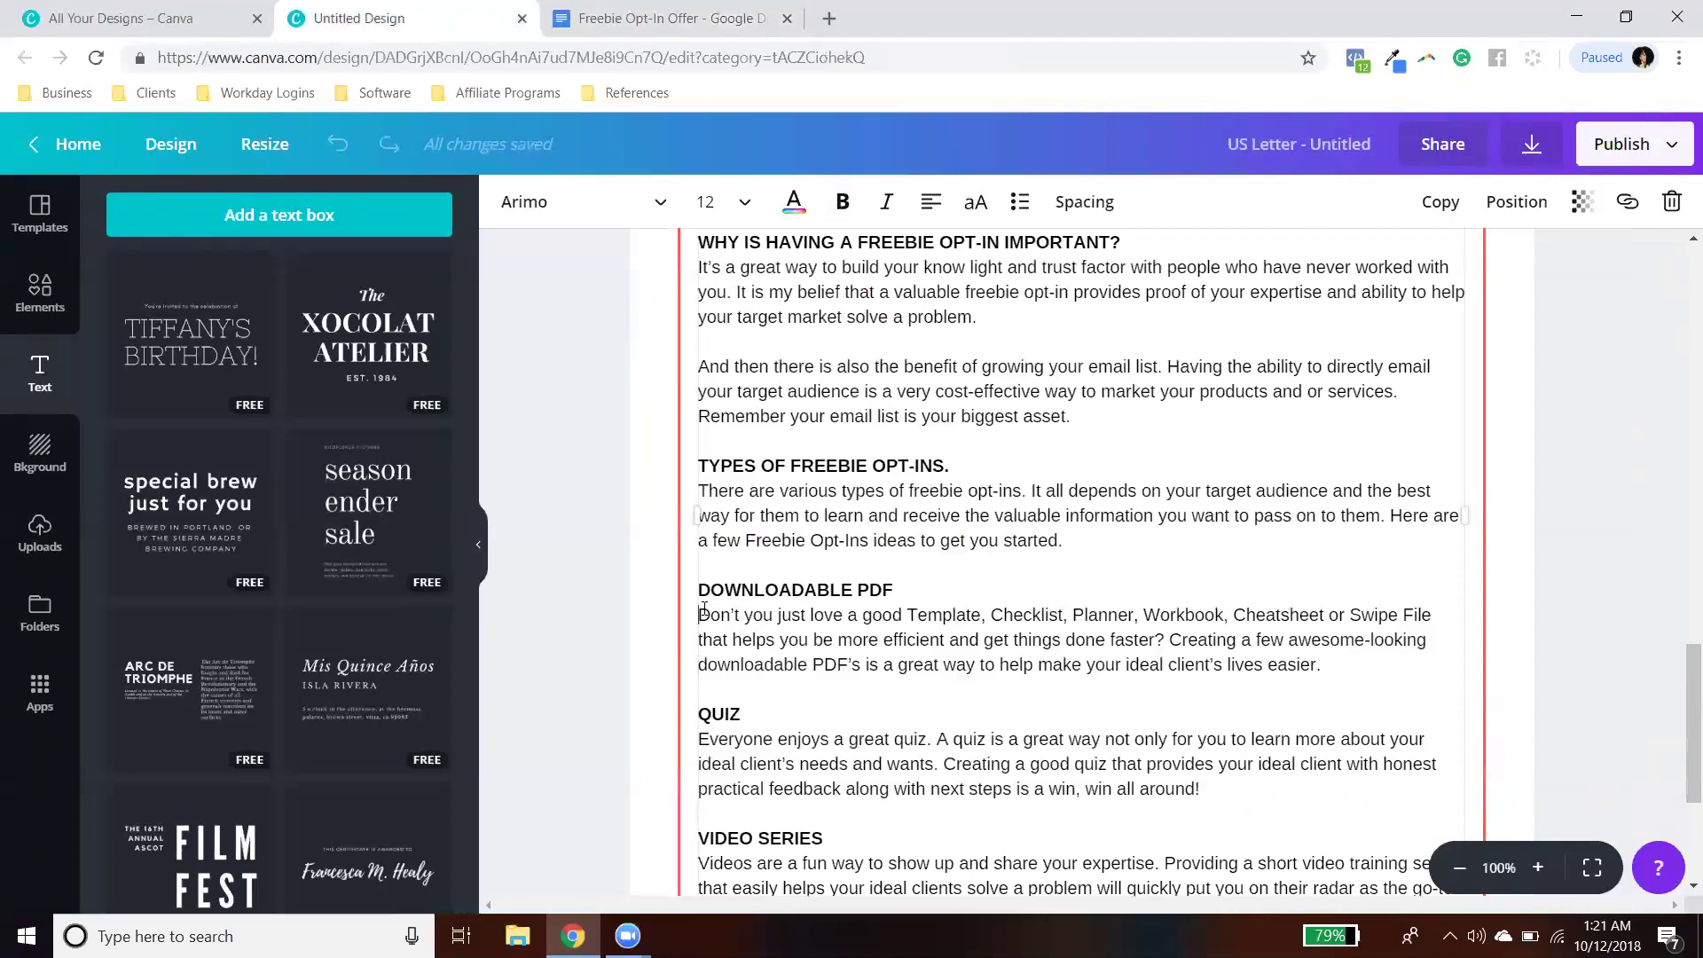
pyautogui.press('BackSpace')
pyautogui.write('-')
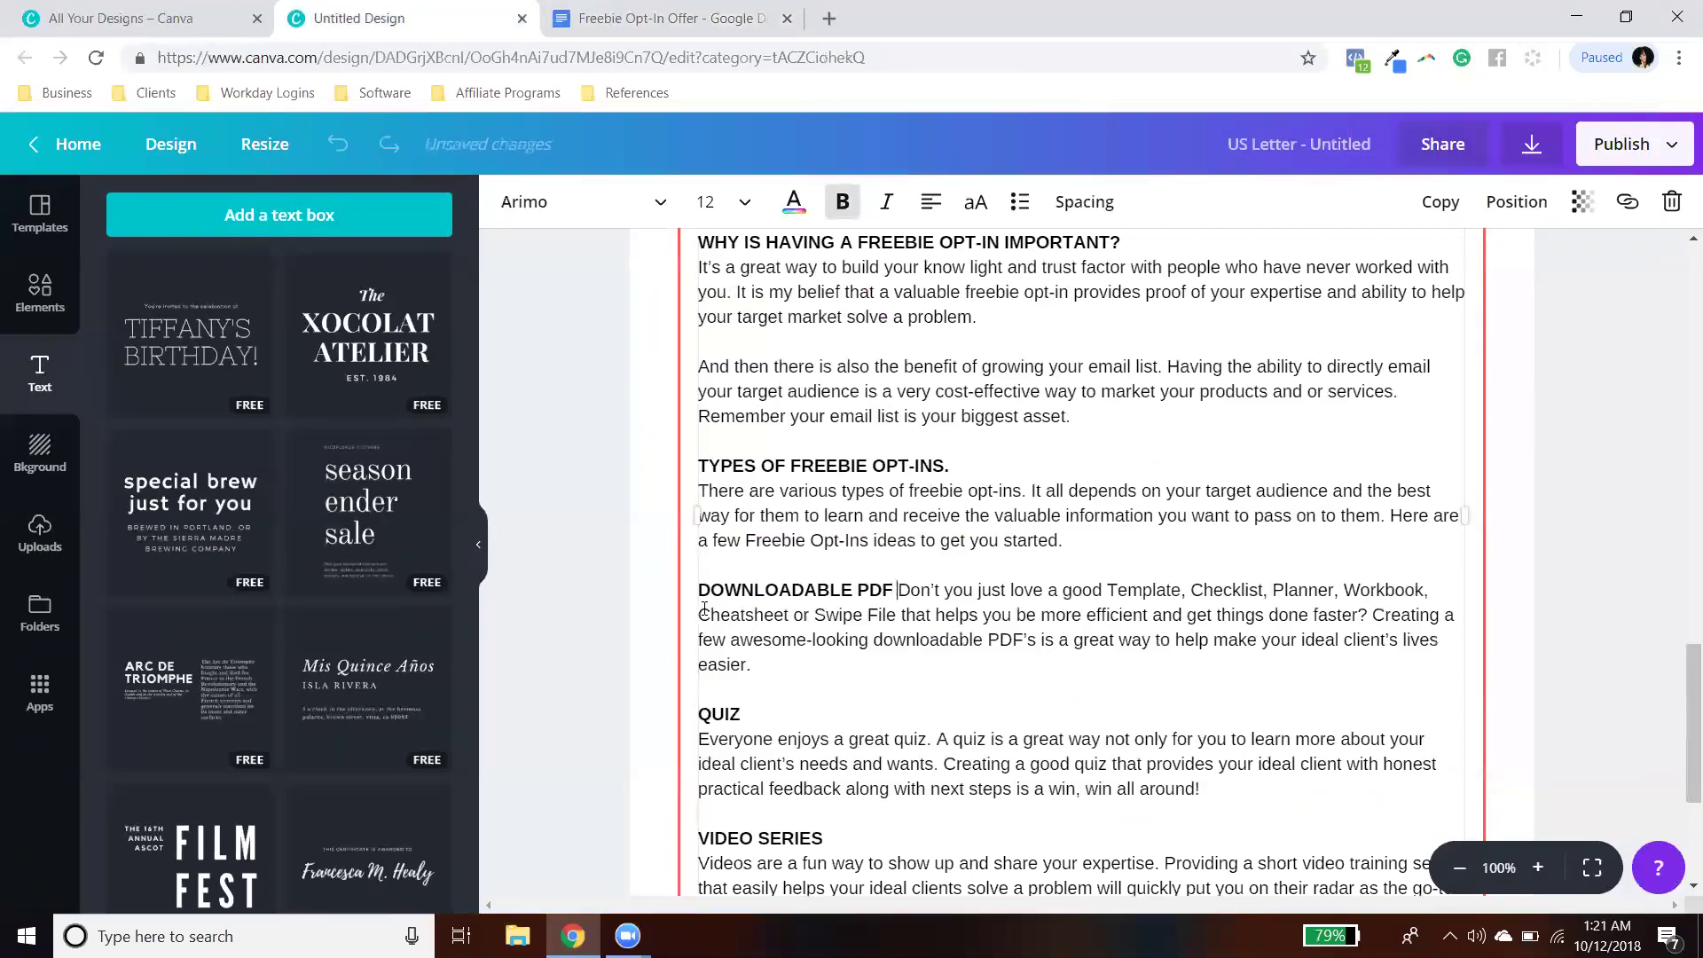
# Step: Remove the bold from the "DOWNLOADABLE PDF -" lead-in on page 2
pyautogui.moveTo(907, 591); pyautogui.dragTo(699, 590)
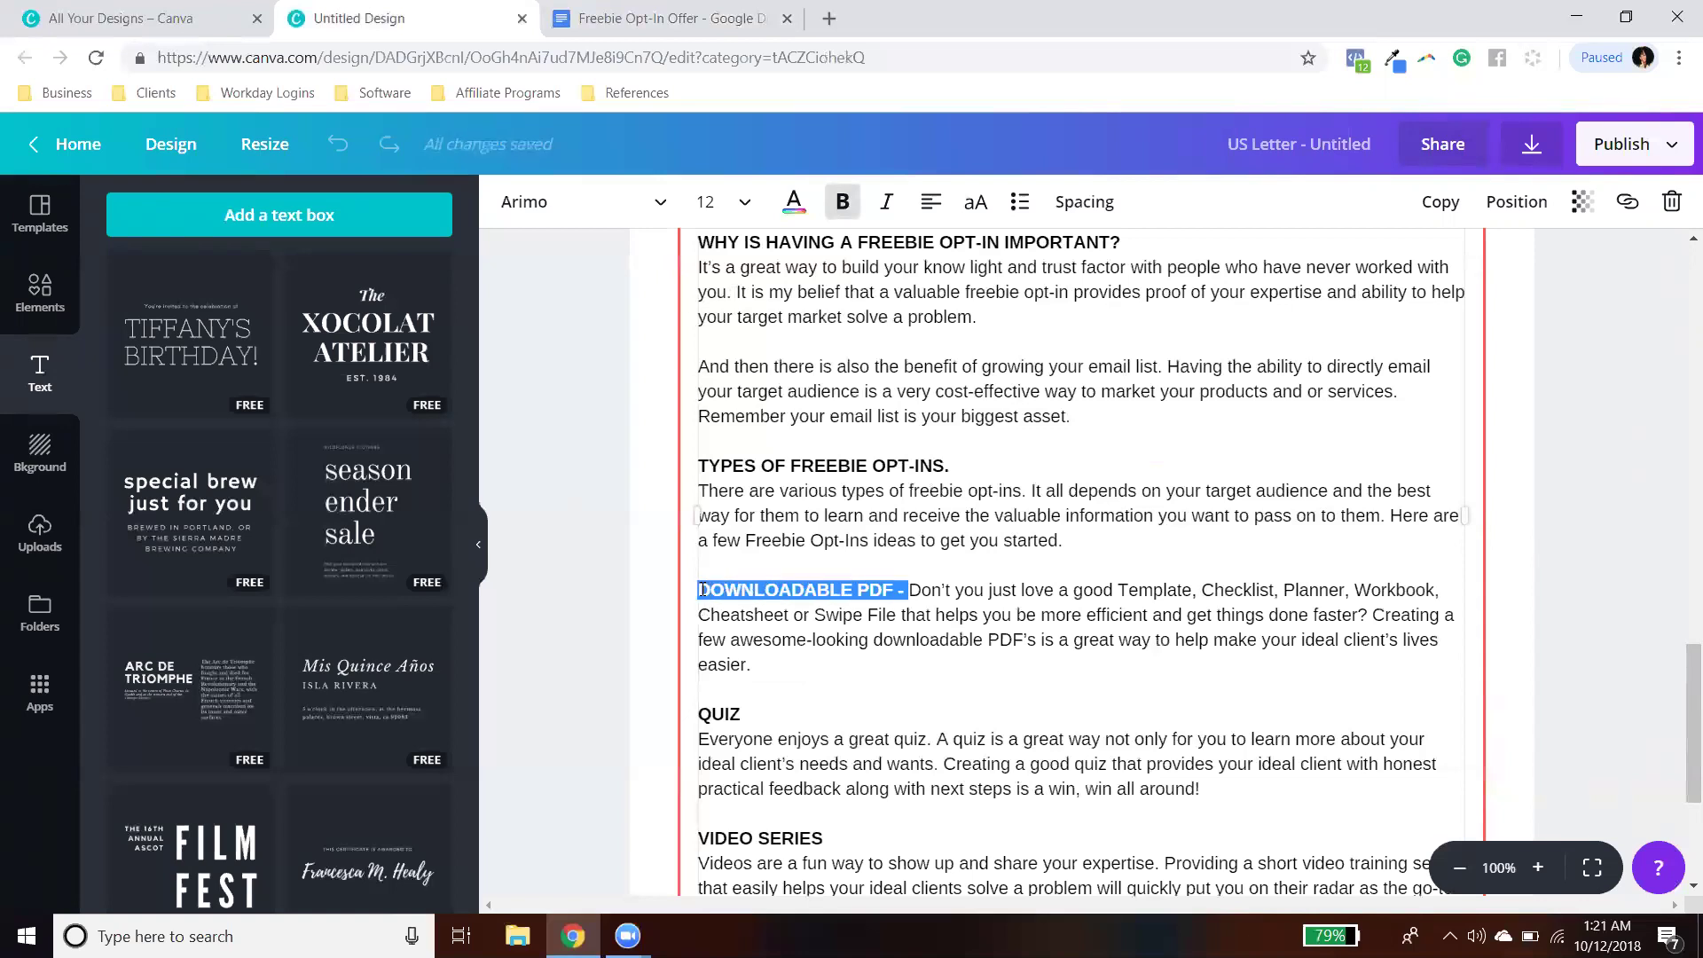
pyautogui.hotkey('ctrl', 'b')
pyautogui.click(858, 687)
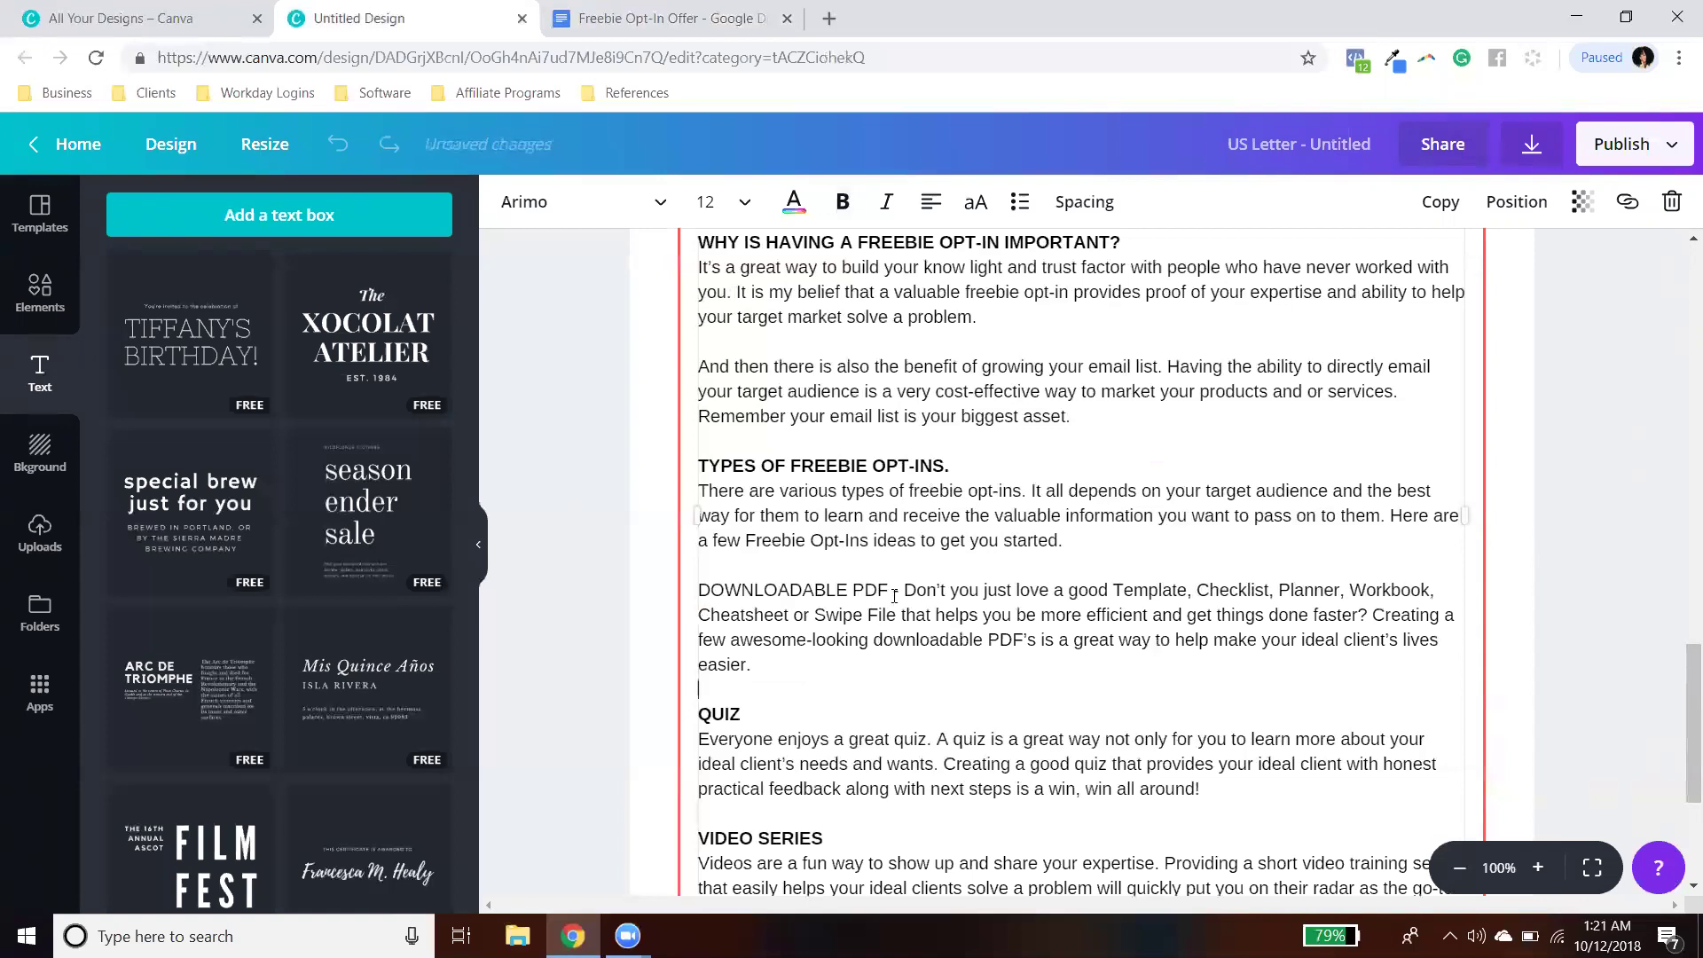
# Step: Replace the all-caps DOWNLOADABLE PDF lead-in with "Downloadable PDF" before the hyphen
pyautogui.moveTo(895, 591); pyautogui.dragTo(700, 588)
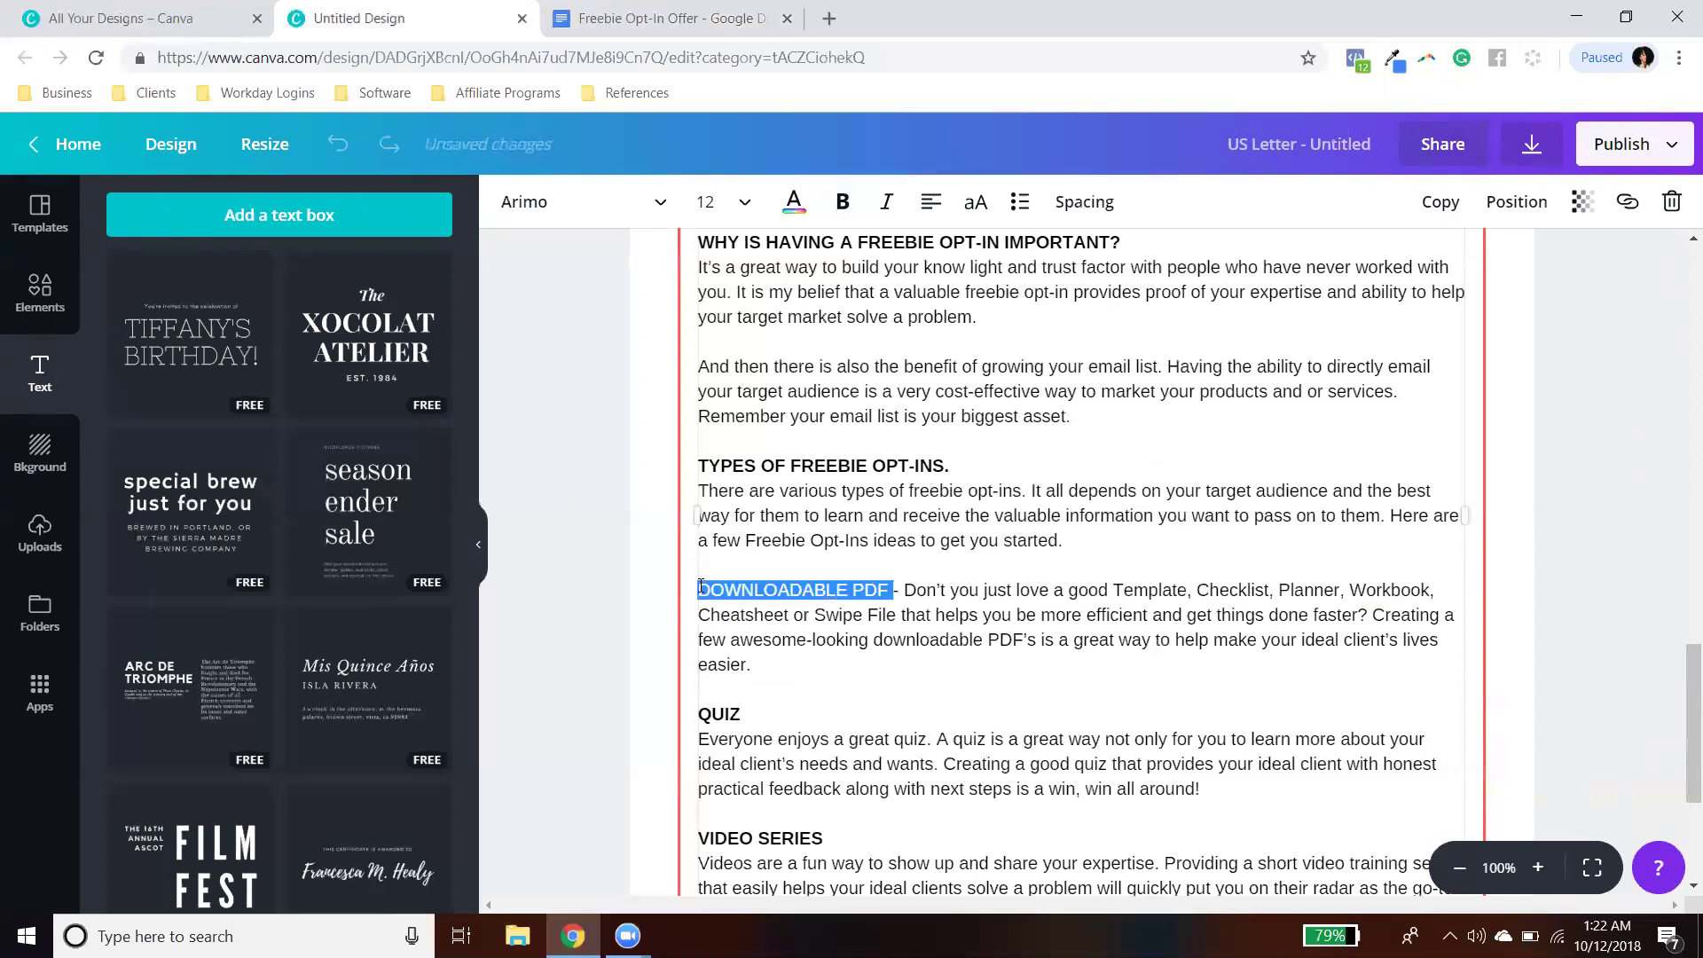
pyautogui.write('Don')
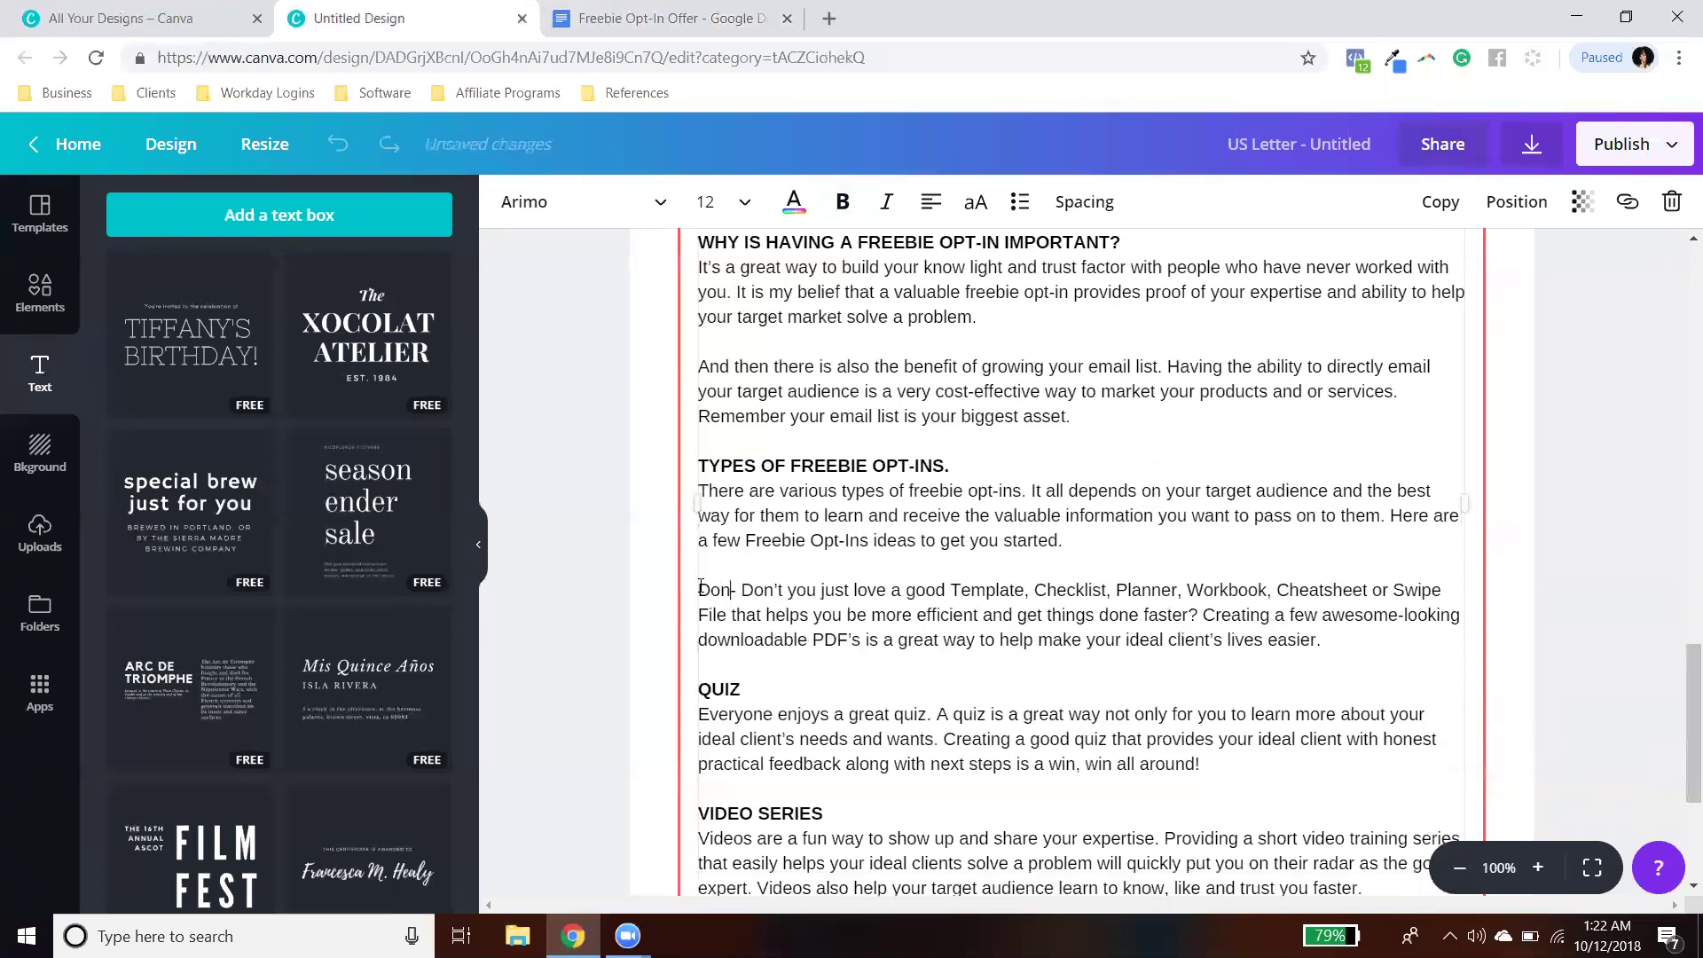
pyautogui.press('BackSpace')
pyautogui.write('wnloada')
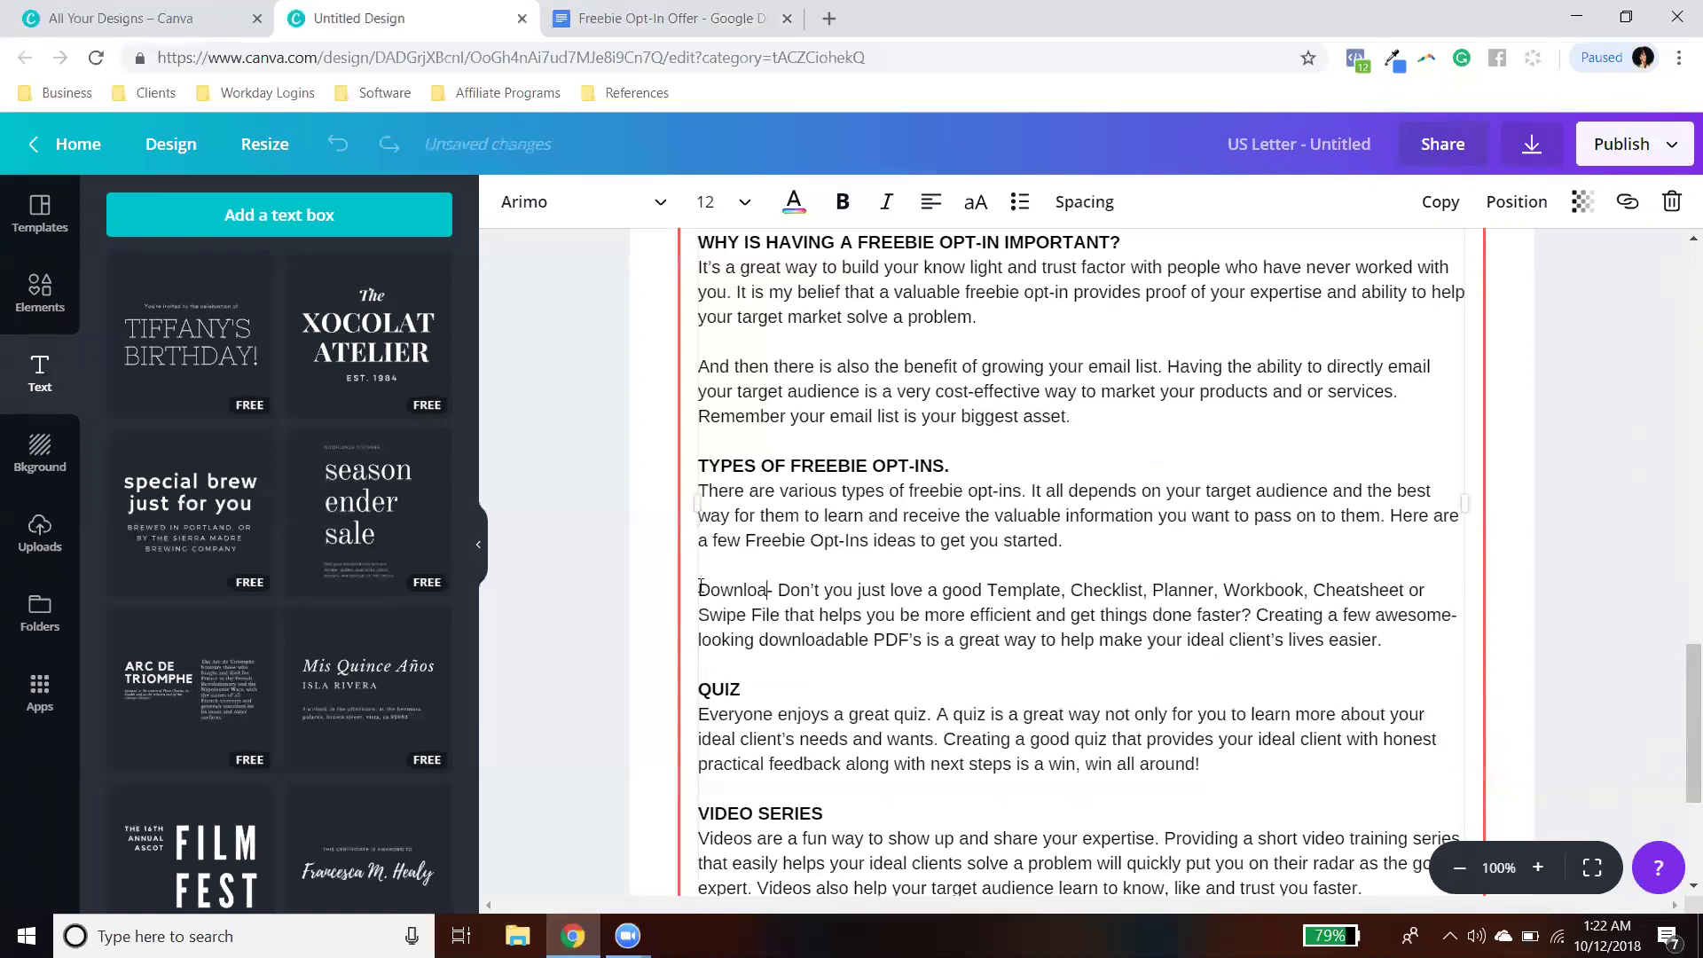
pyautogui.write('ble')
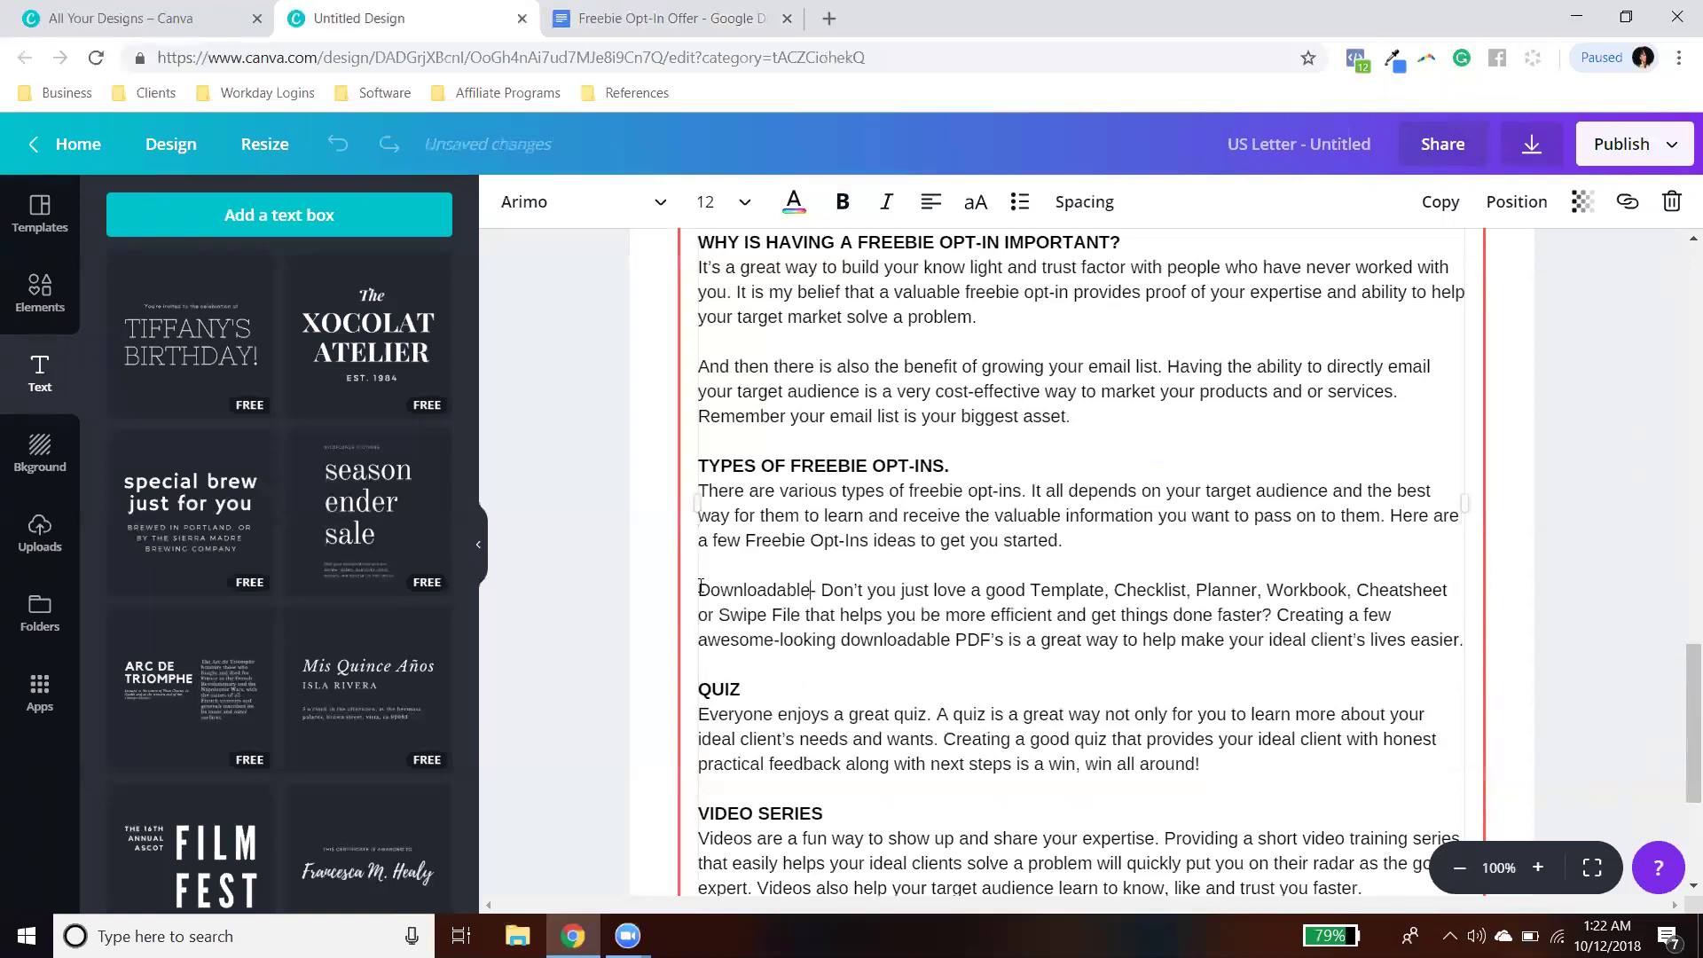
pyautogui.click(722, 7)
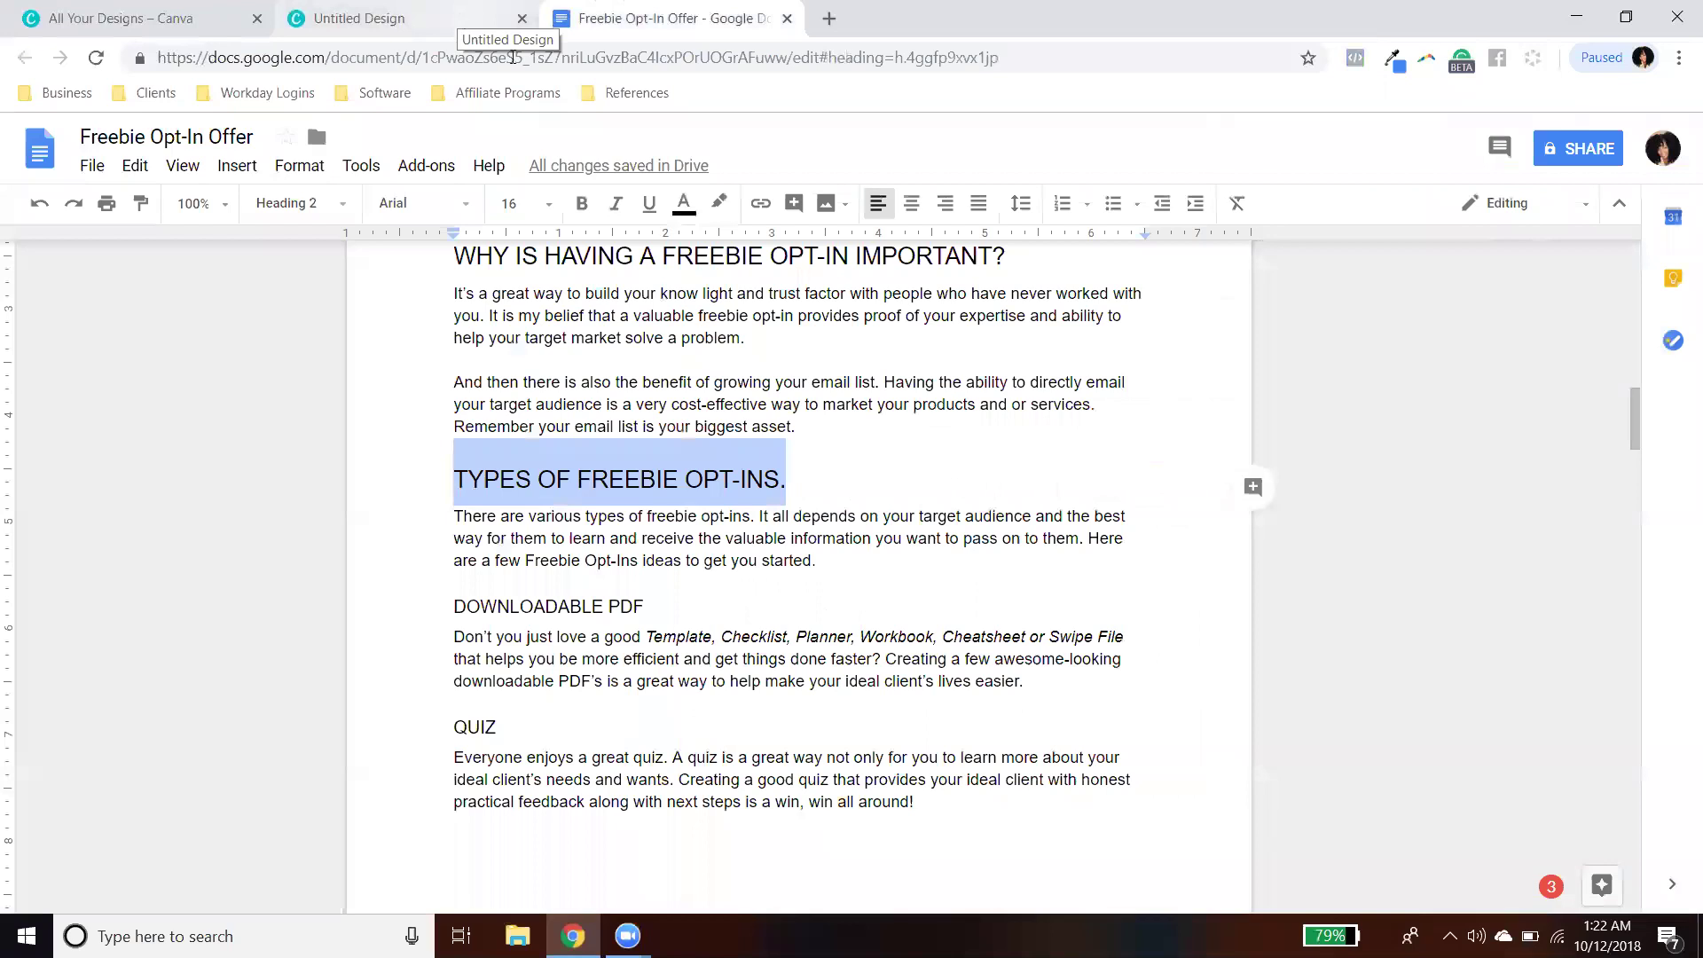
pyautogui.hotkey('ctrl', 'shift', 'Tab')
pyautogui.write('PDF')
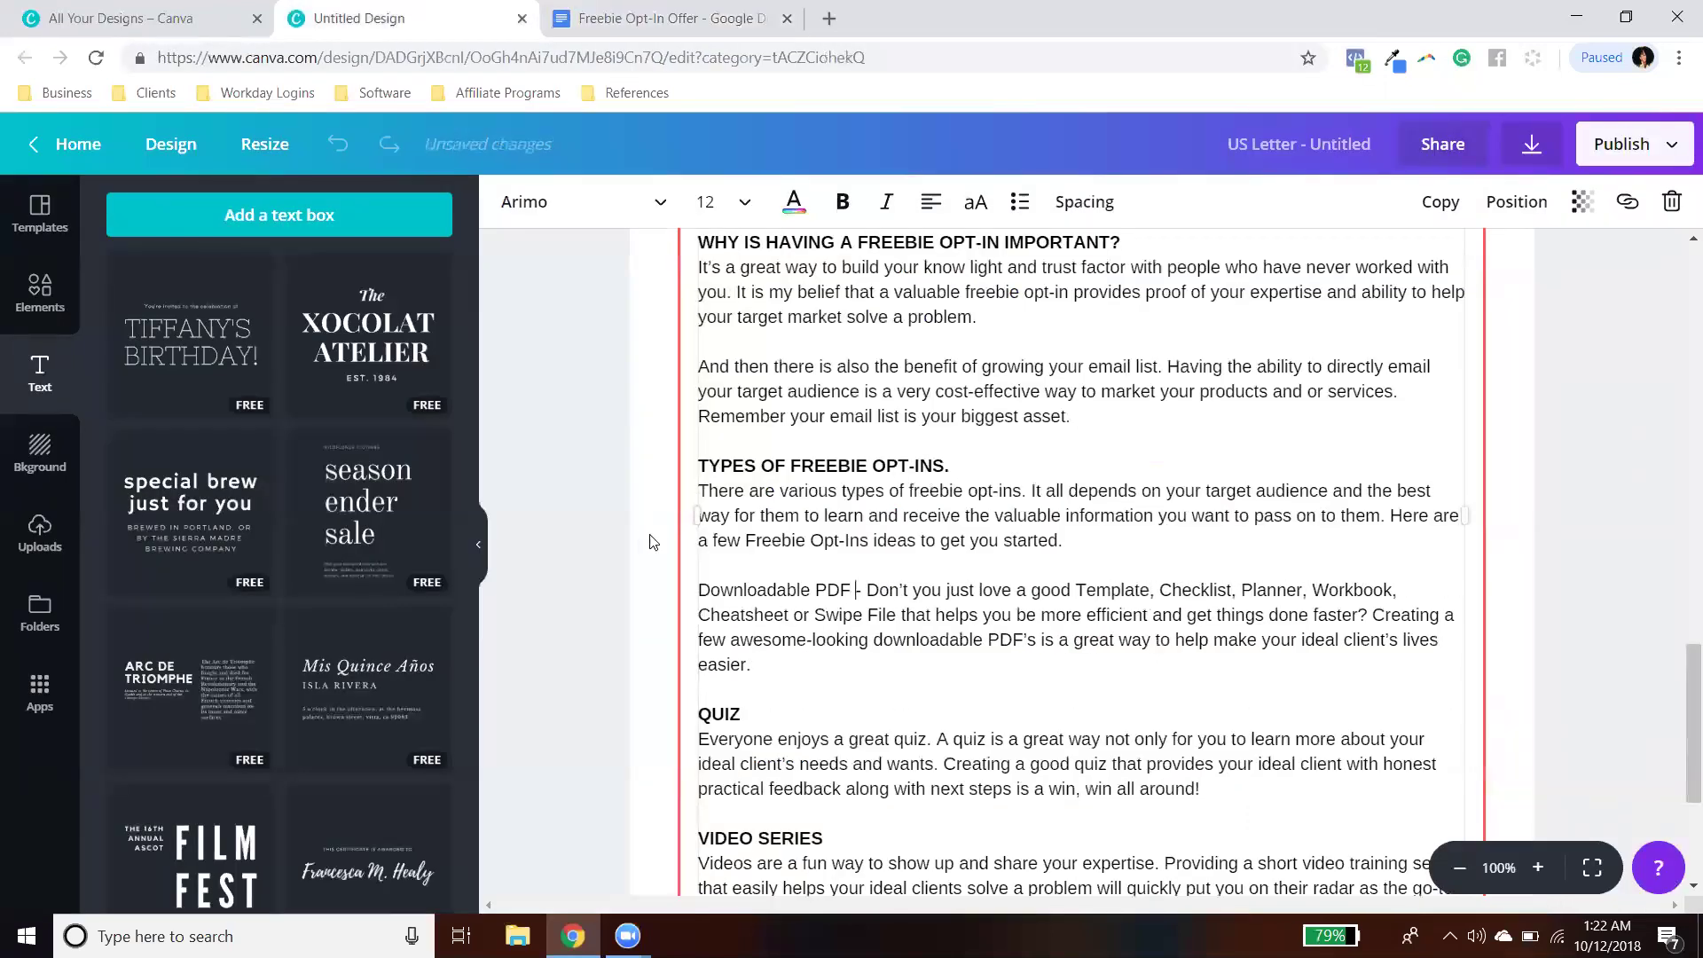
# Step: Change the QUIZ heading to "Quiz - " and run it into the start of its paragraph
pyautogui.moveTo(745, 710); pyautogui.dragTo(705, 702)
pyautogui.write('Q')
pyautogui.press('BackSpace')
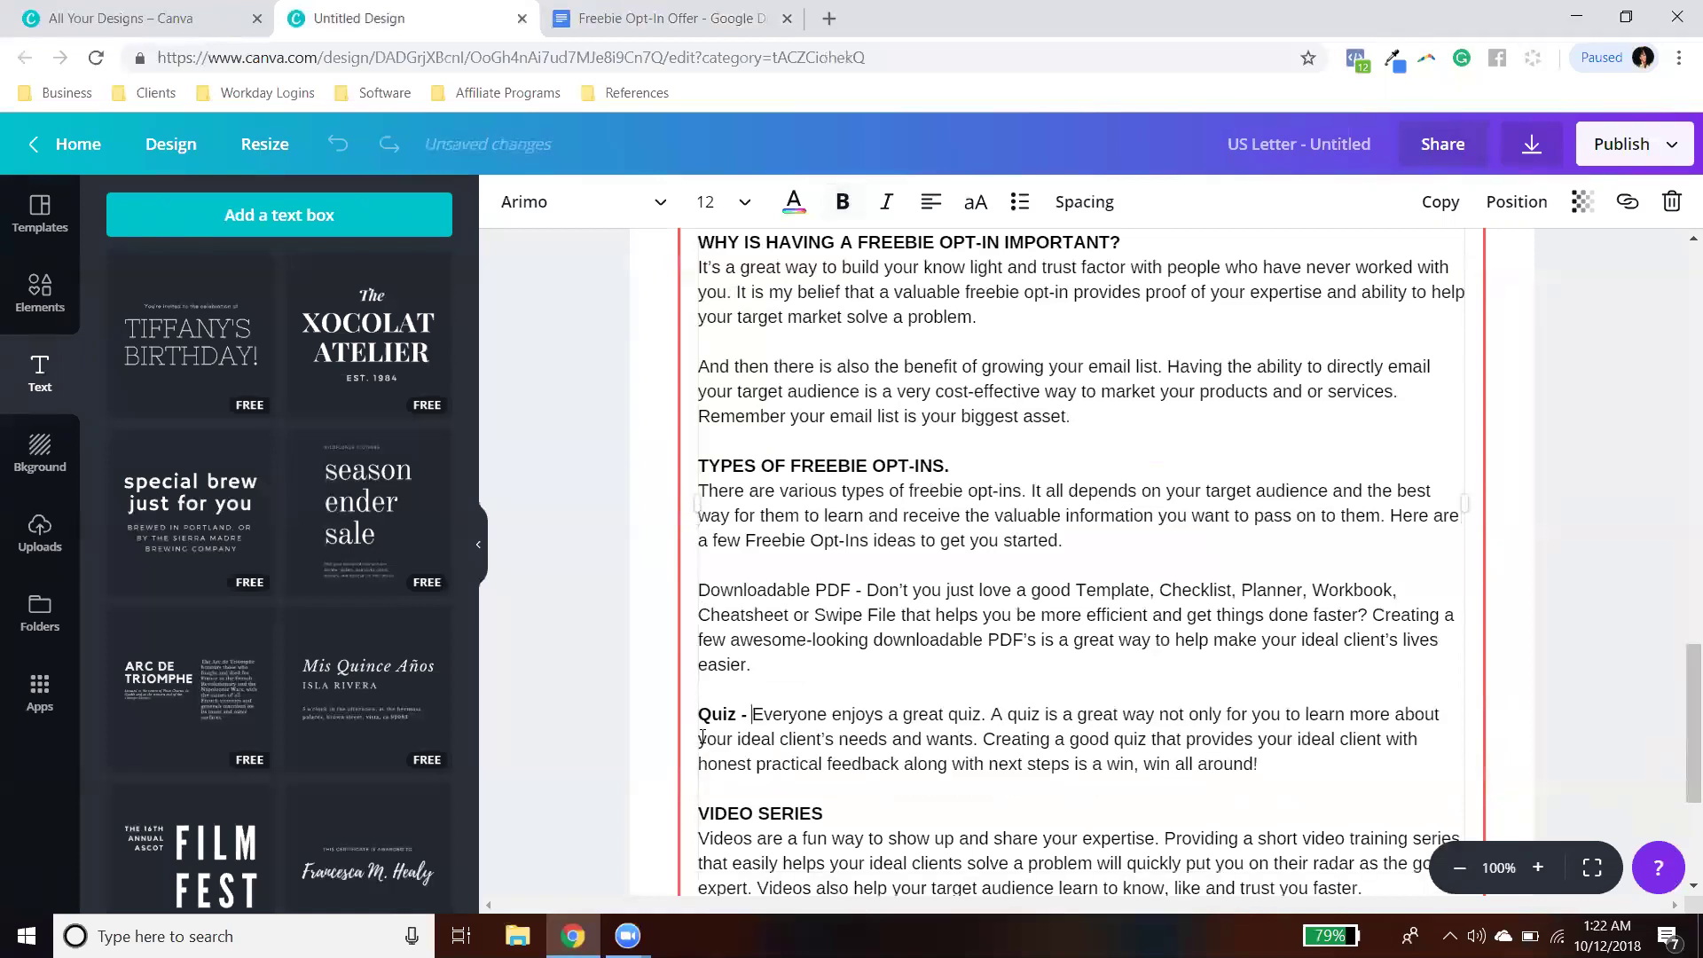
# Step: Run the VIDEO SERIES heading into its paragraph, retype it as "Video Series - ", and deselect the text box
pyautogui.scroll(-3, 1043, 608)
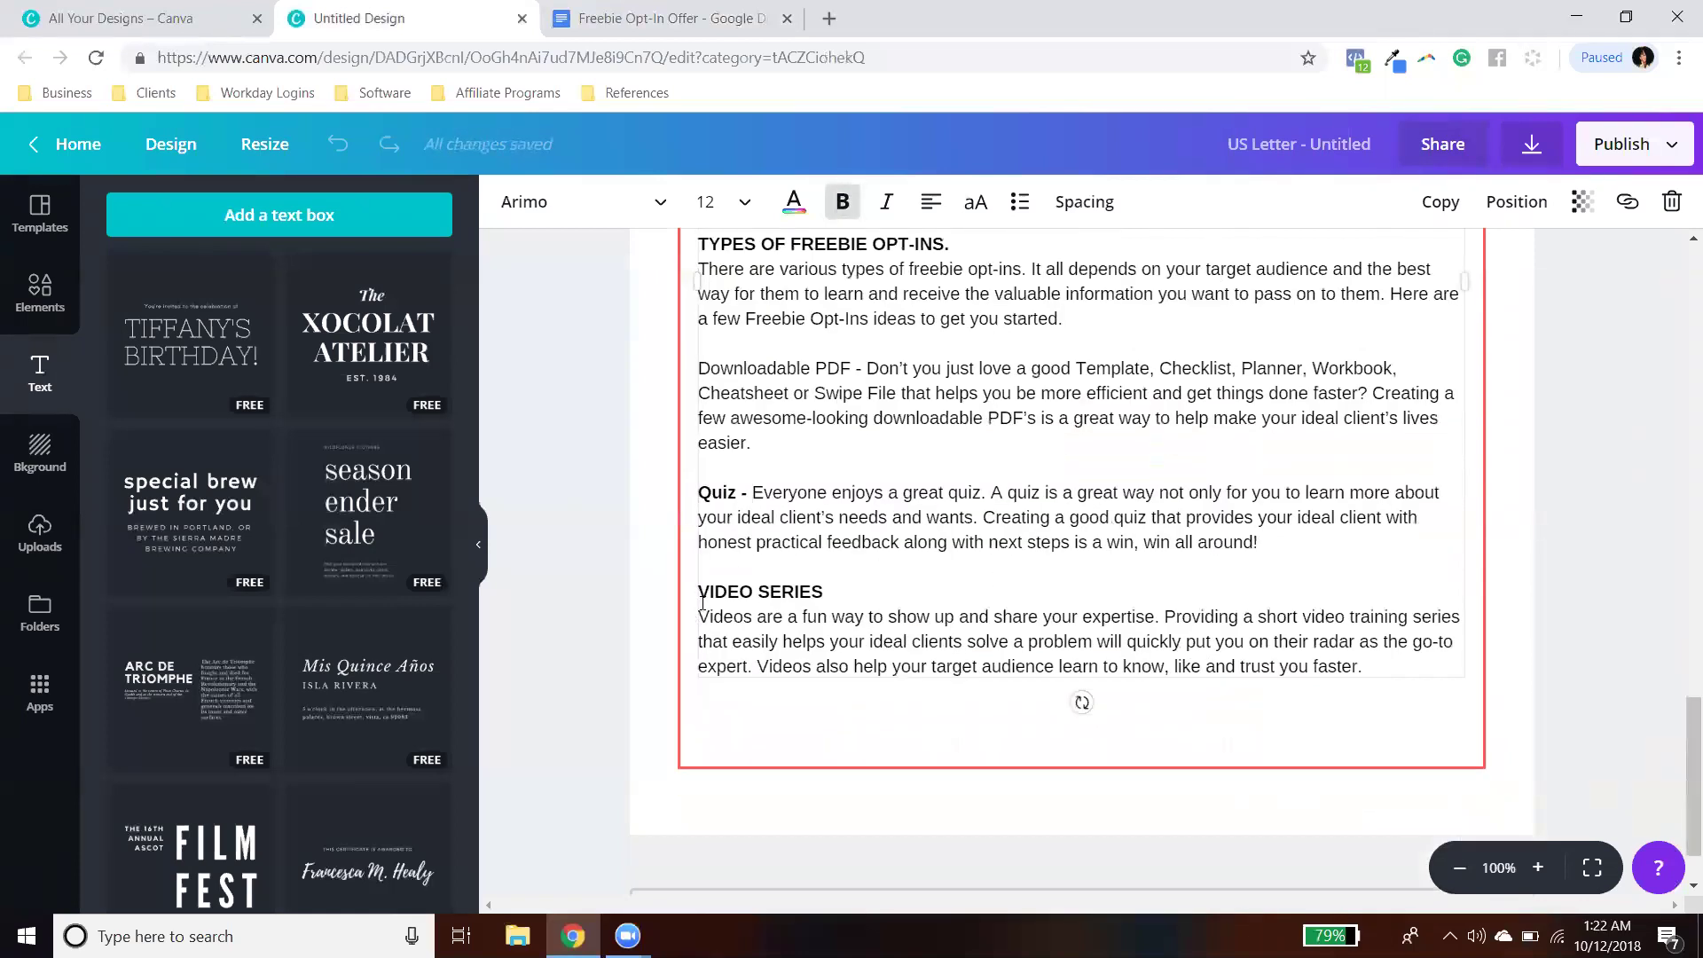
pyautogui.click(700, 615)
pyautogui.press('BackSpace')
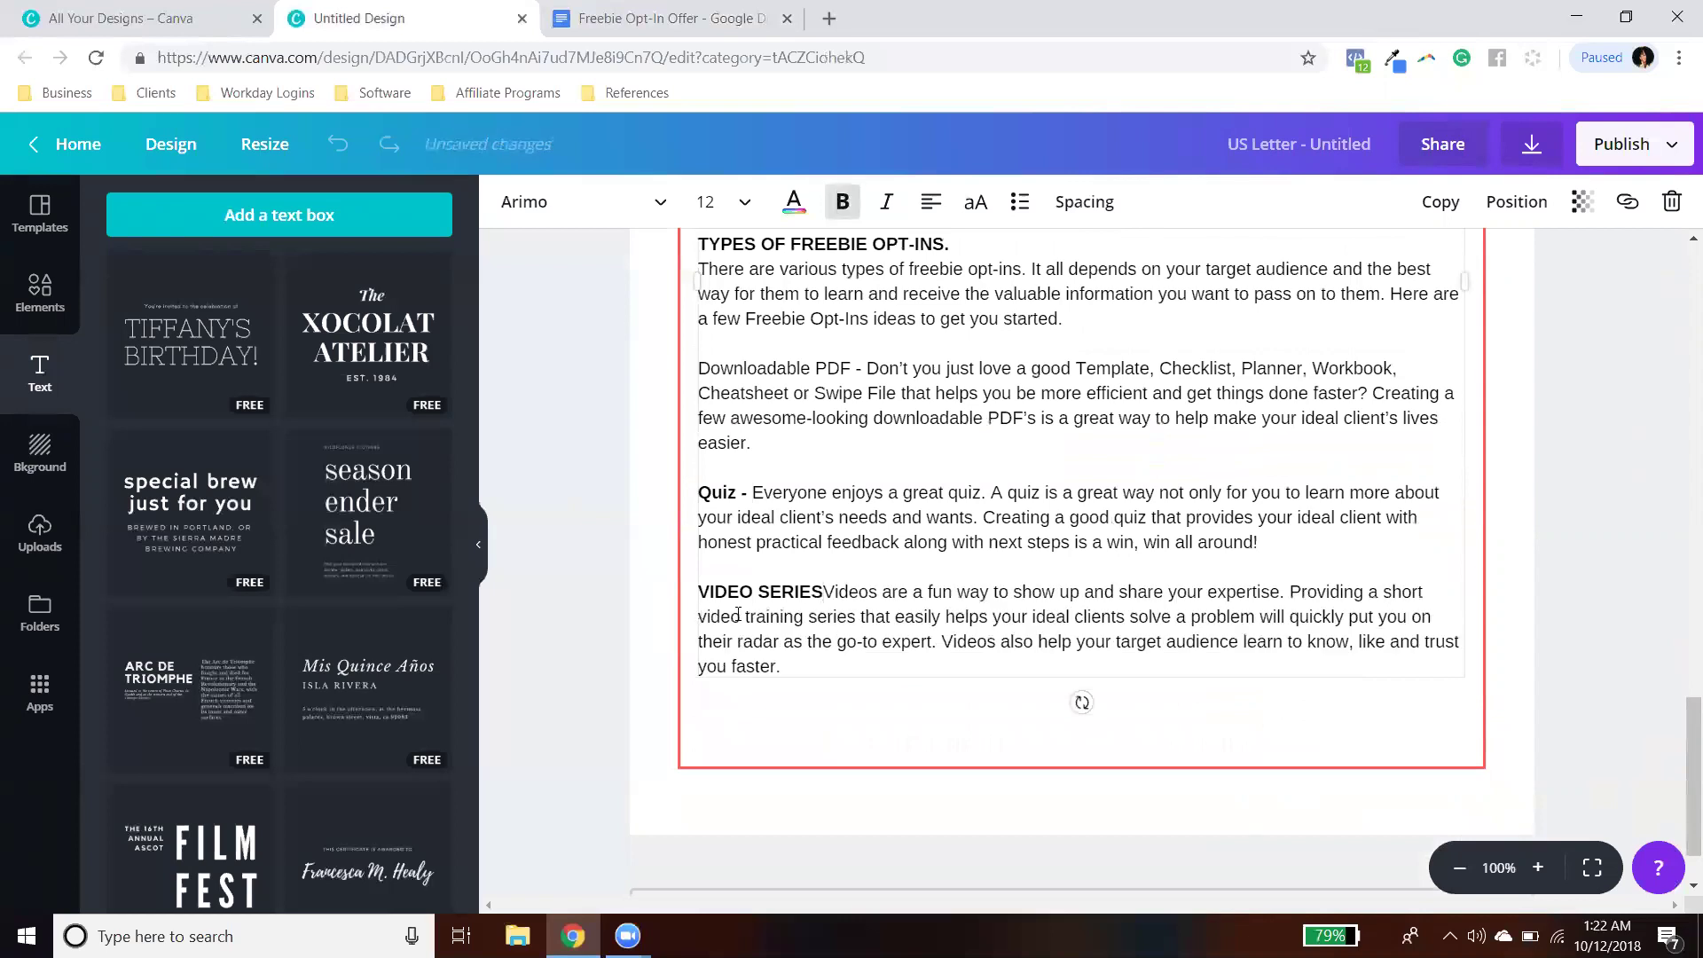
pyautogui.moveTo(824, 592); pyautogui.dragTo(696, 587)
pyautogui.click(710, 591)
pyautogui.moveTo(828, 593); pyautogui.dragTo(707, 585)
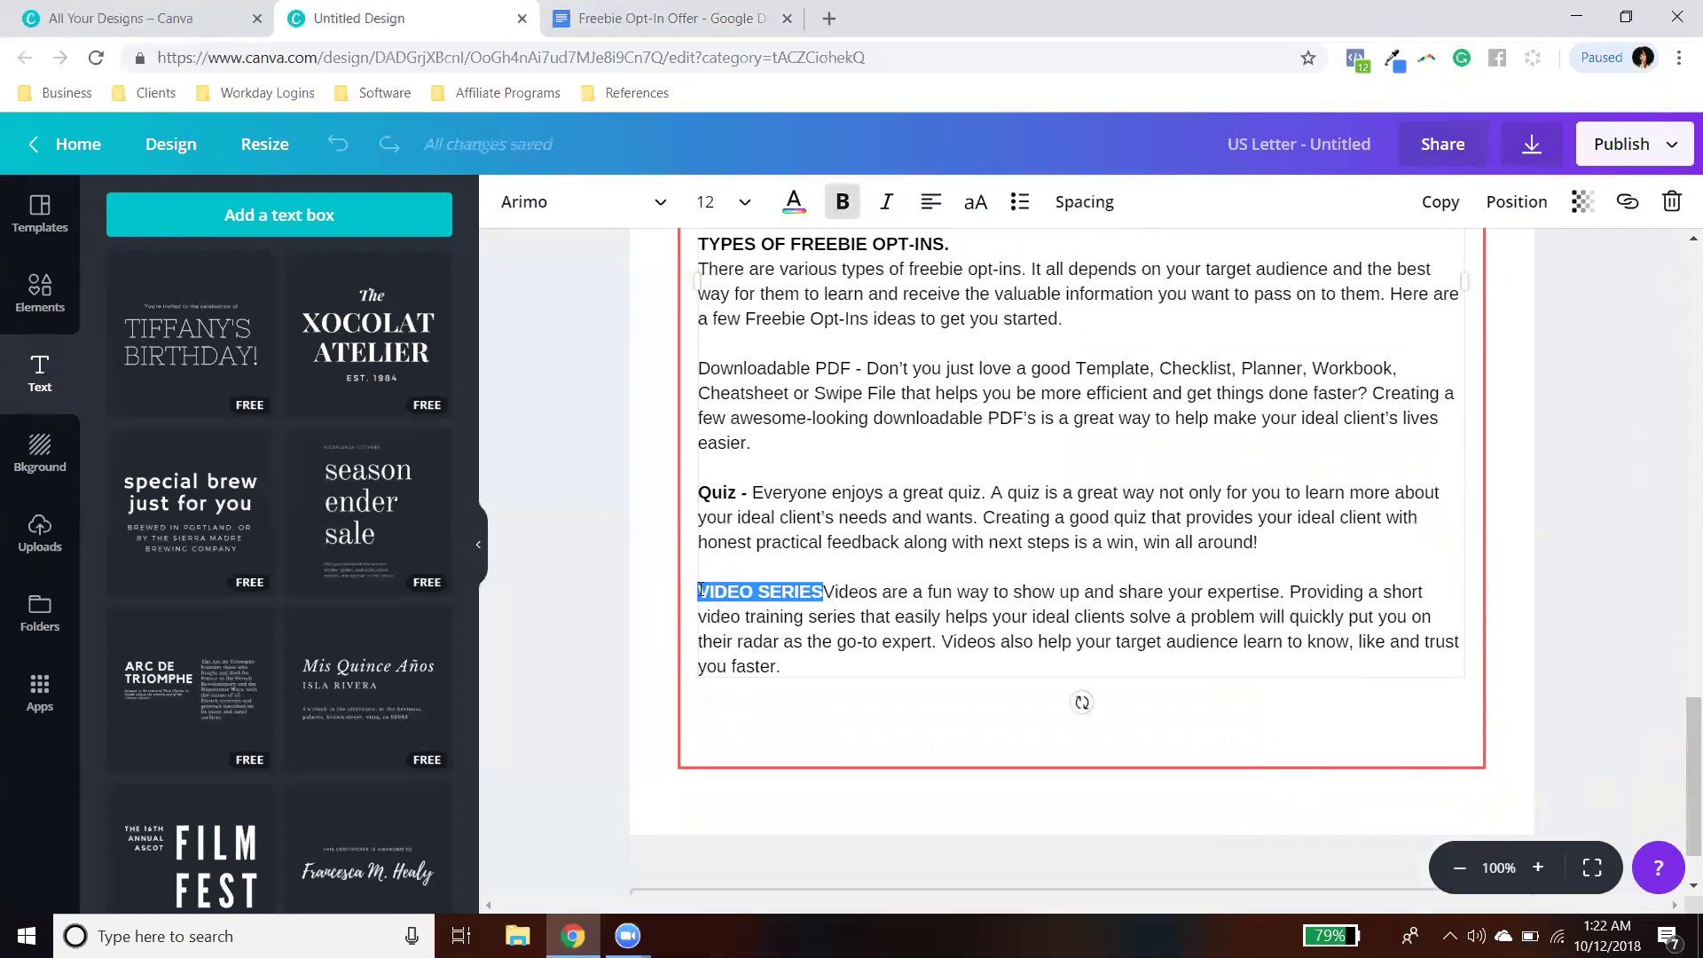
pyautogui.write('Video Se')
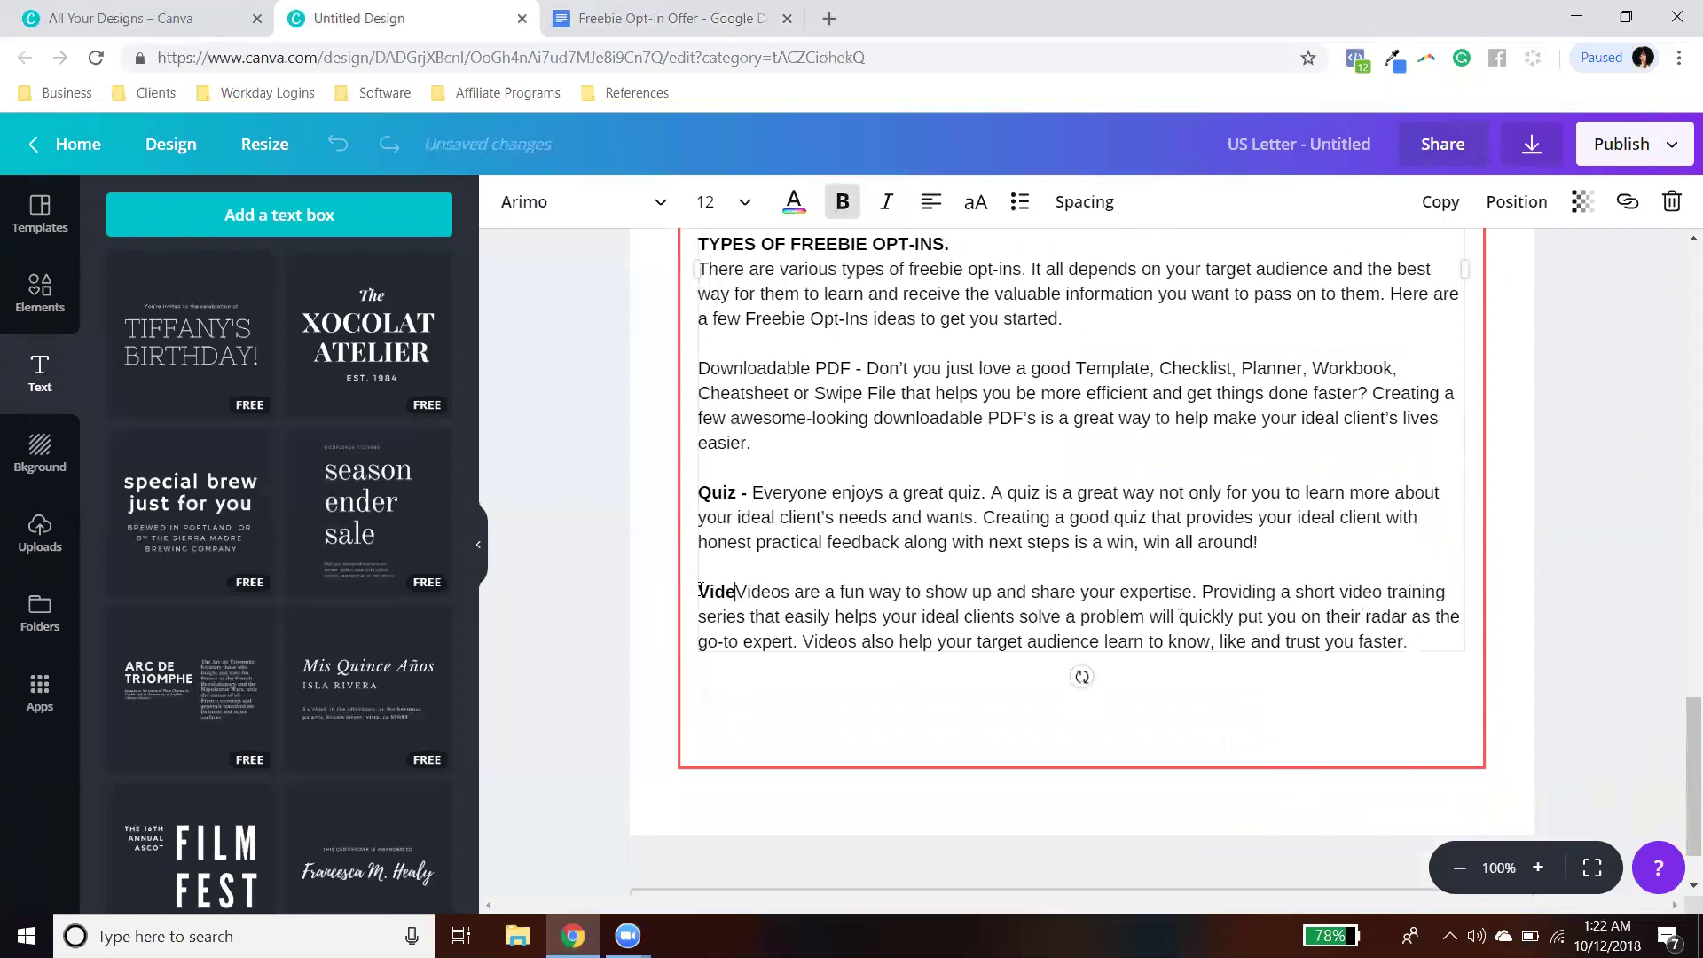
pyautogui.write('rvi')
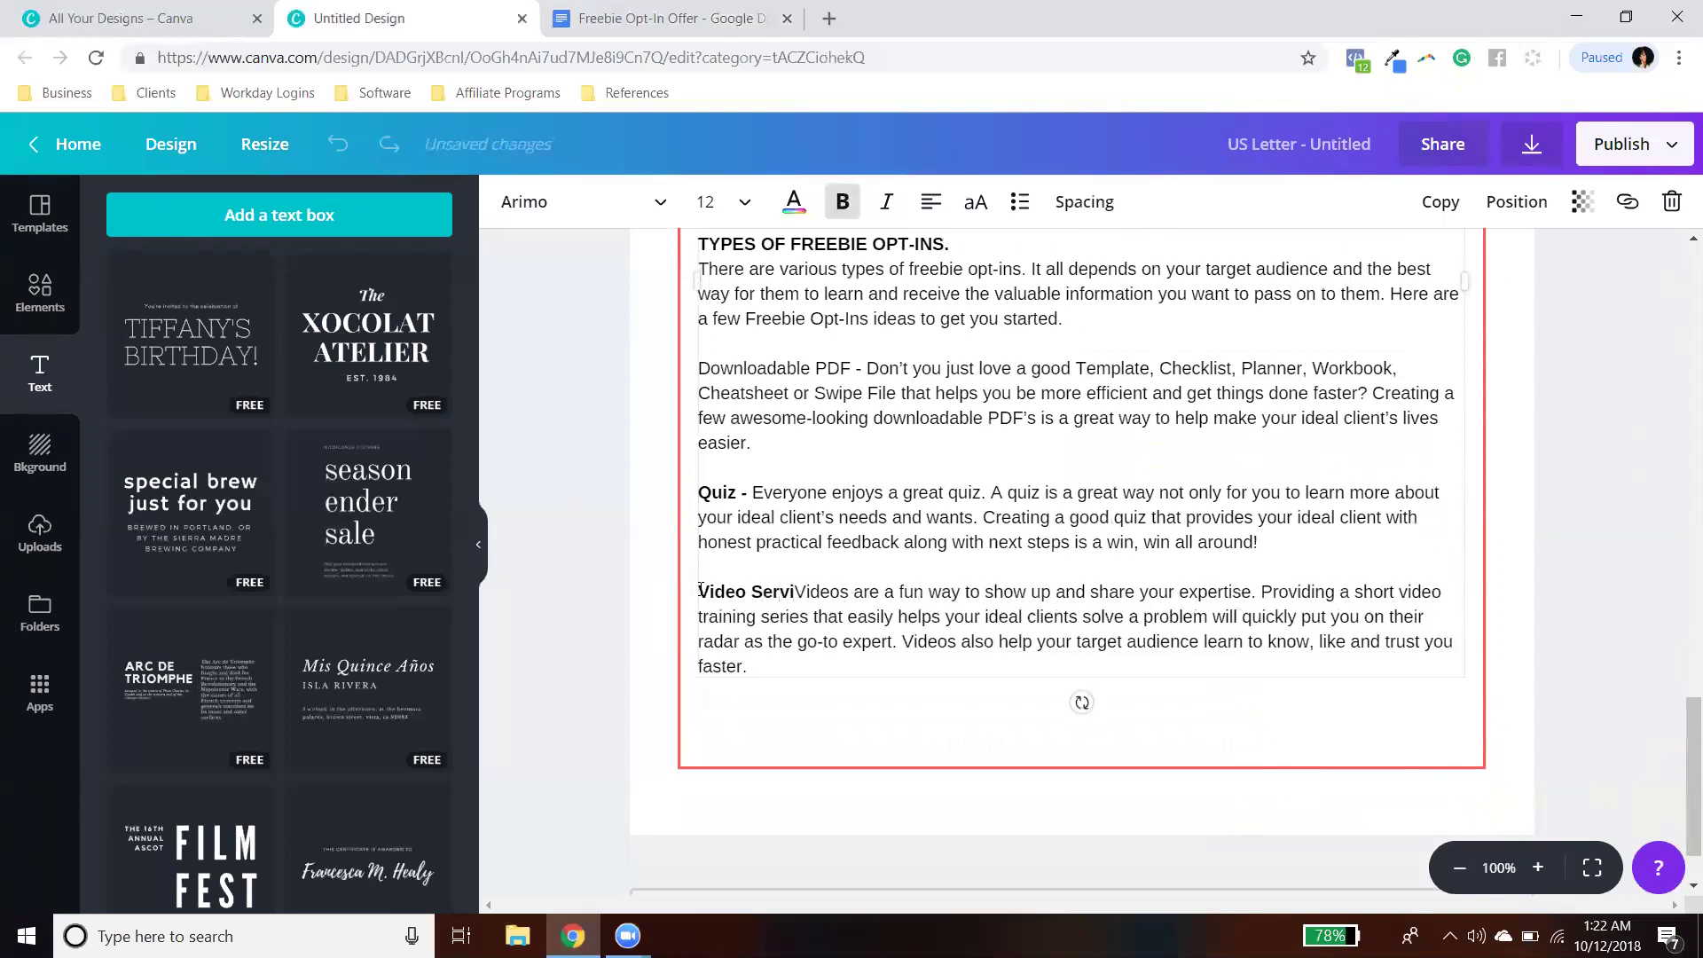
pyautogui.press('BackSpace')
pyautogui.press('BackSpace')
pyautogui.write('ies')
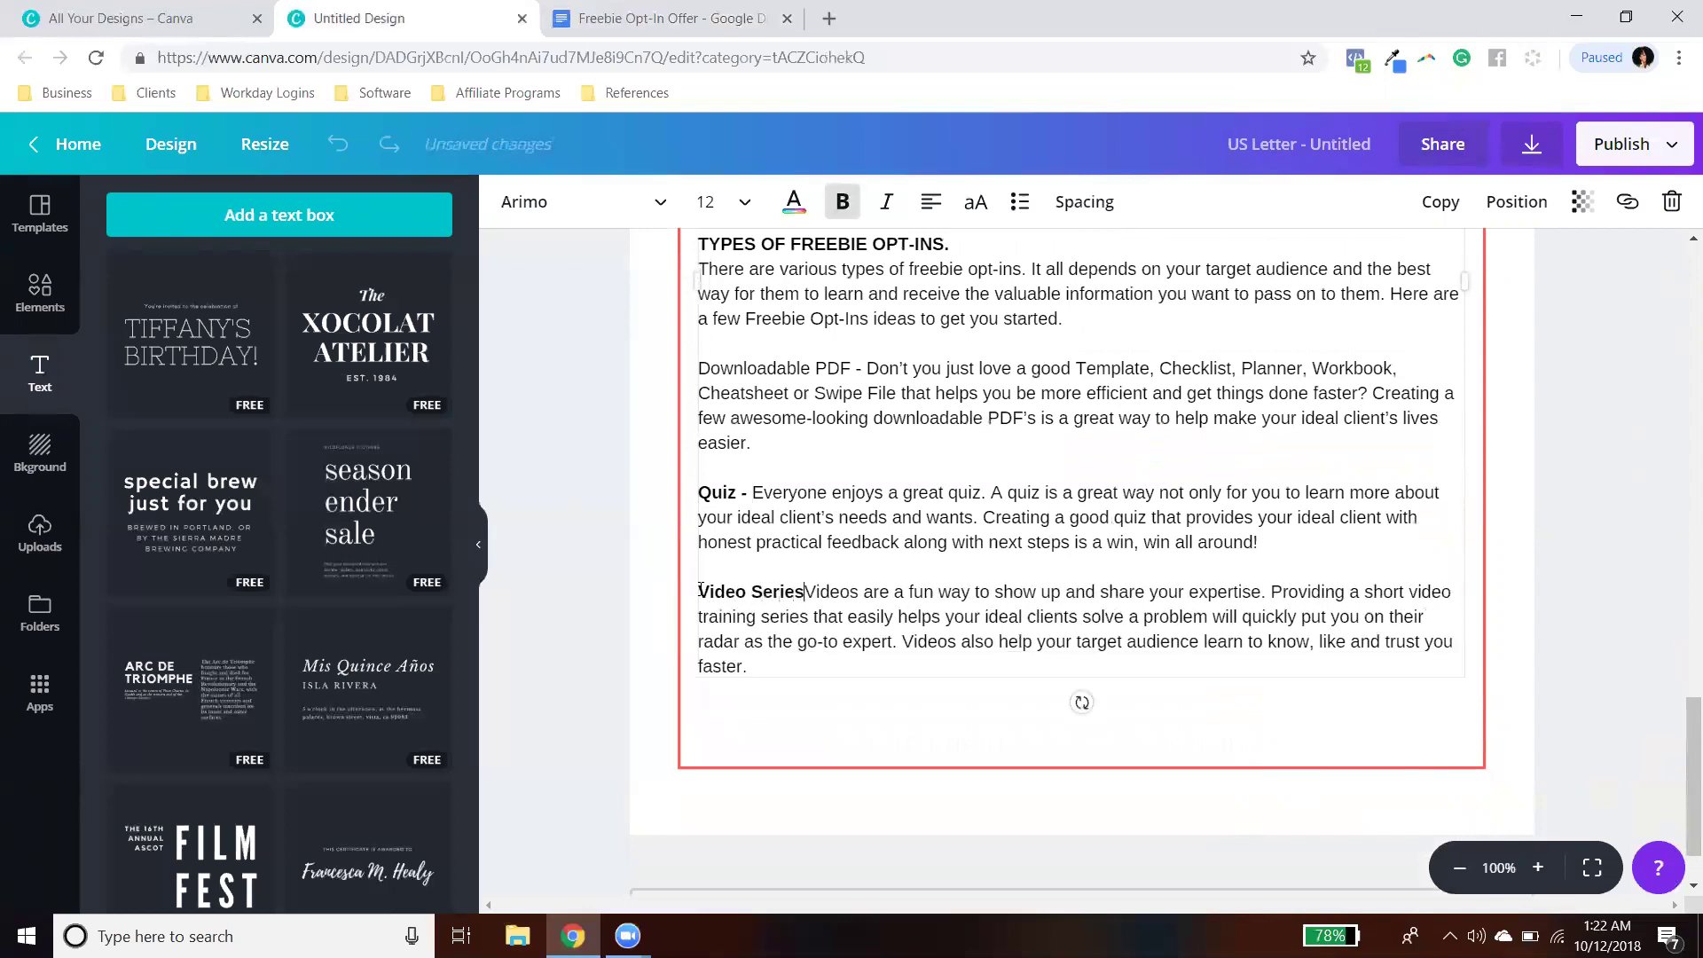
pyautogui.write(' -')
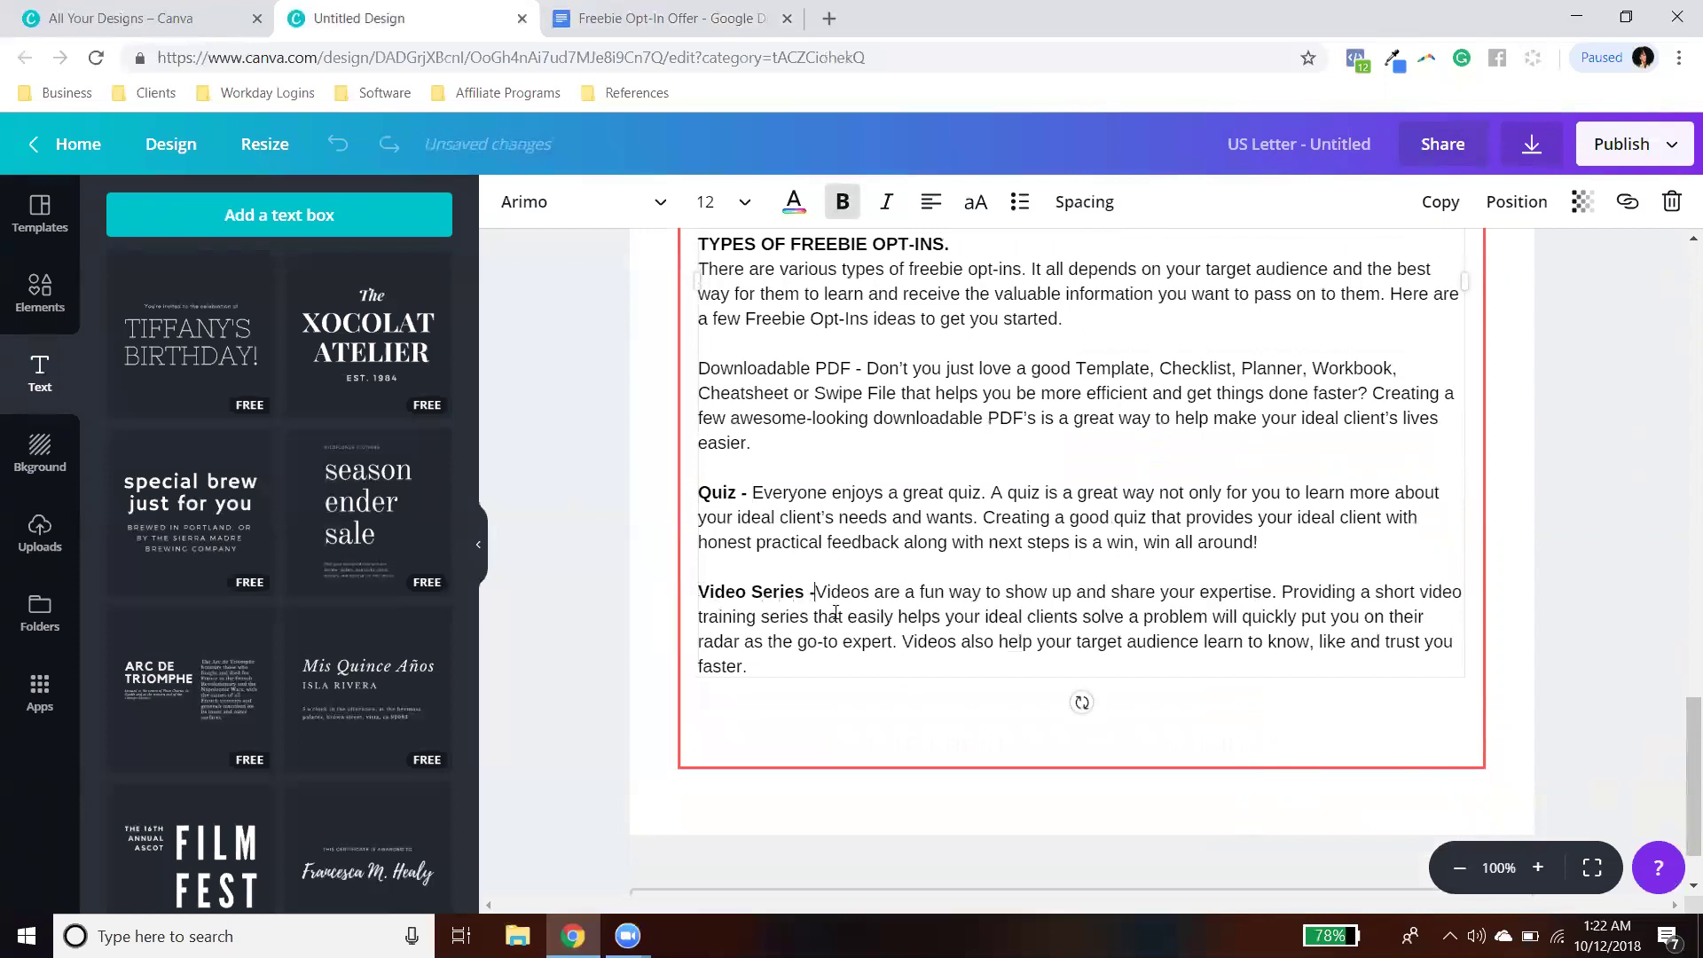
pyautogui.click(1566, 636)
# Step: Remove the bold from the "Quiz -" and "Video Series -" lead-ins in page 2's body text
pyautogui.scroll(4, 1564, 599)
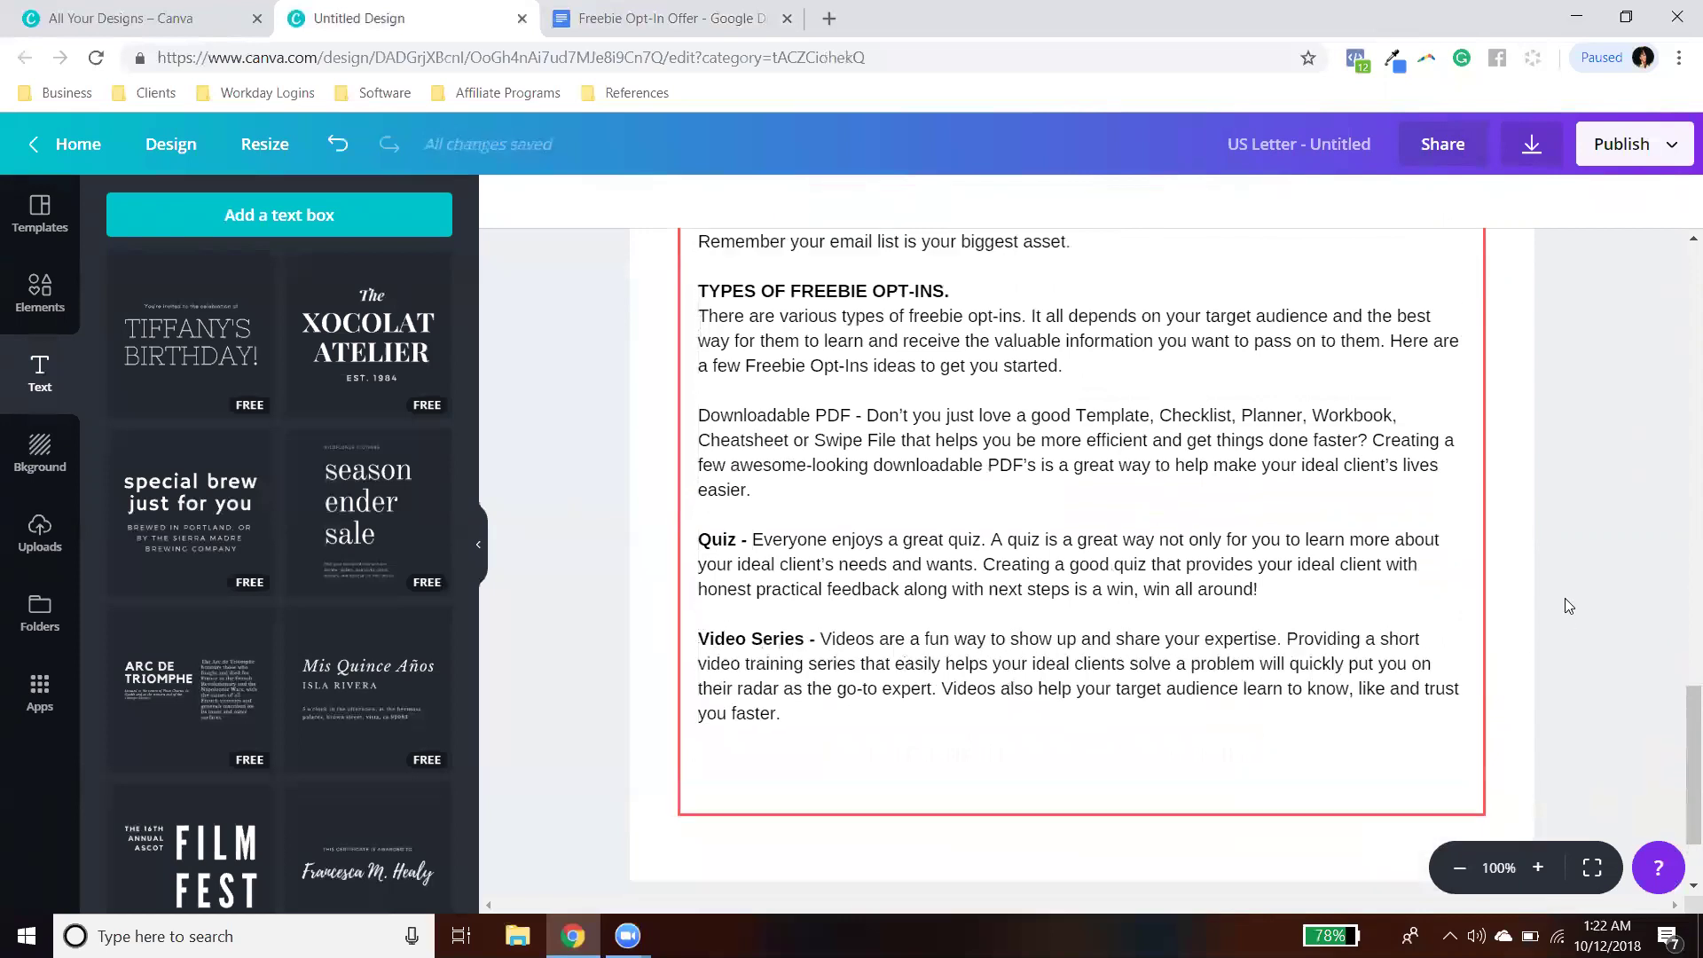
pyautogui.scroll(-3, 1564, 601)
pyautogui.click(1271, 517)
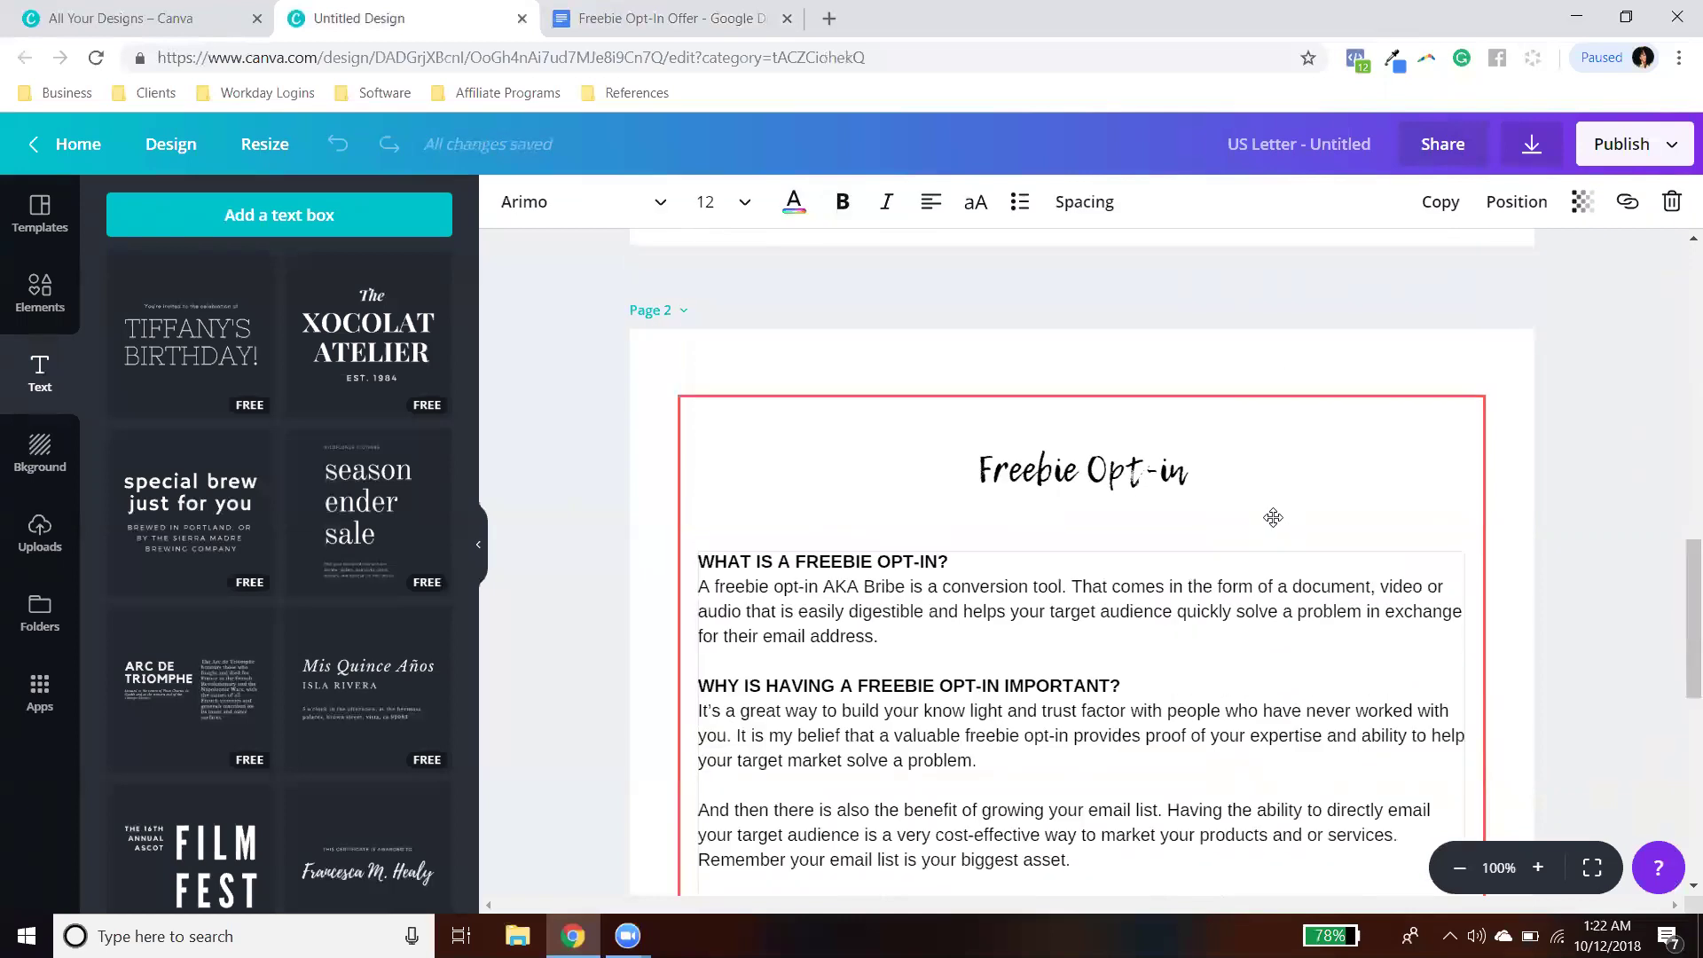
pyautogui.scroll(-4, 1348, 670)
pyautogui.scroll(-3, 1348, 663)
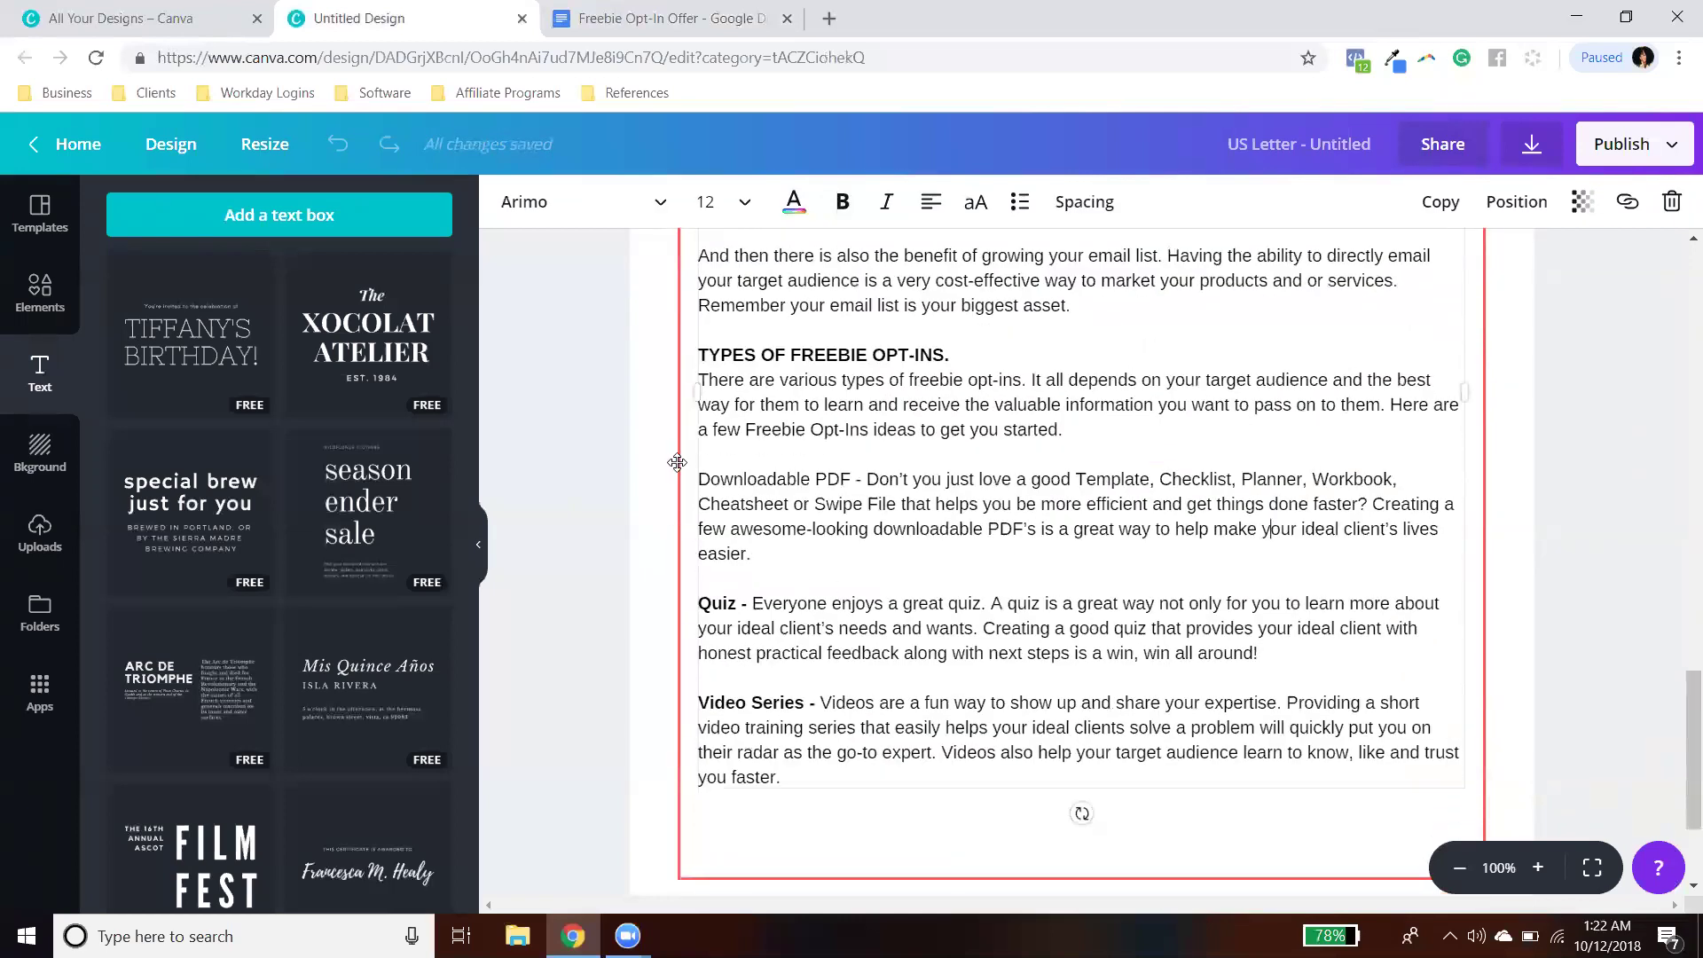
pyautogui.moveTo(750, 606); pyautogui.dragTo(694, 603)
pyautogui.hotkey('ctrl', 'b')
pyautogui.moveTo(818, 703); pyautogui.dragTo(703, 699)
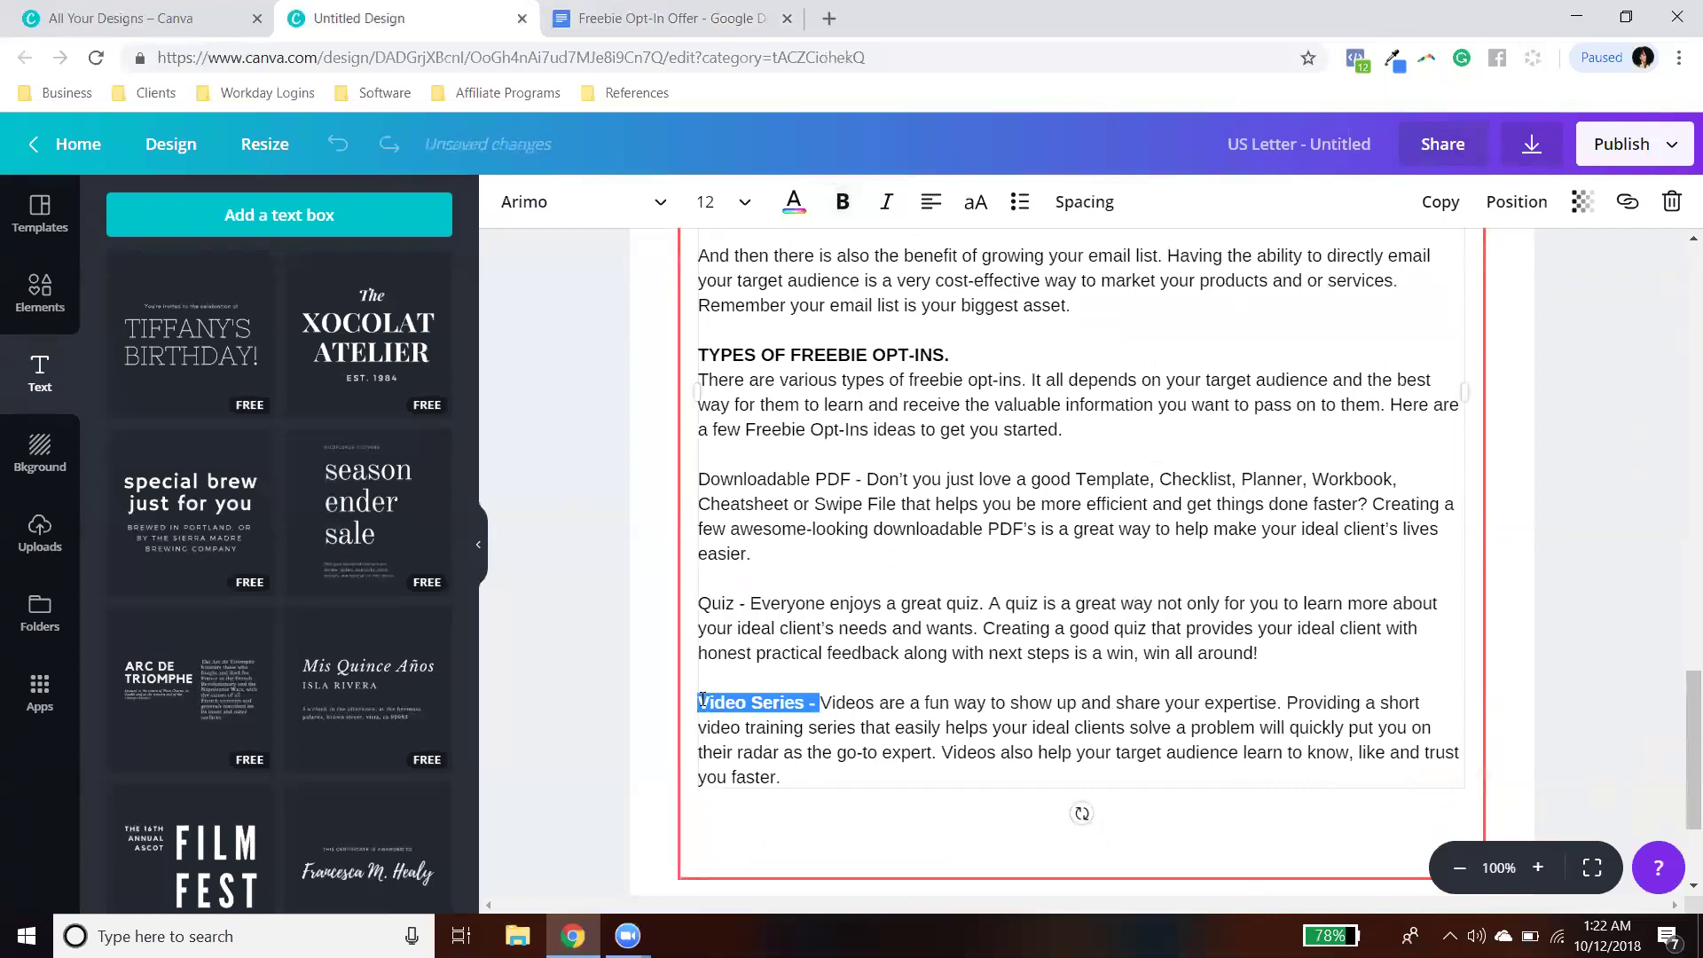
pyautogui.hotkey('ctrl', 'b')
pyautogui.click(831, 728)
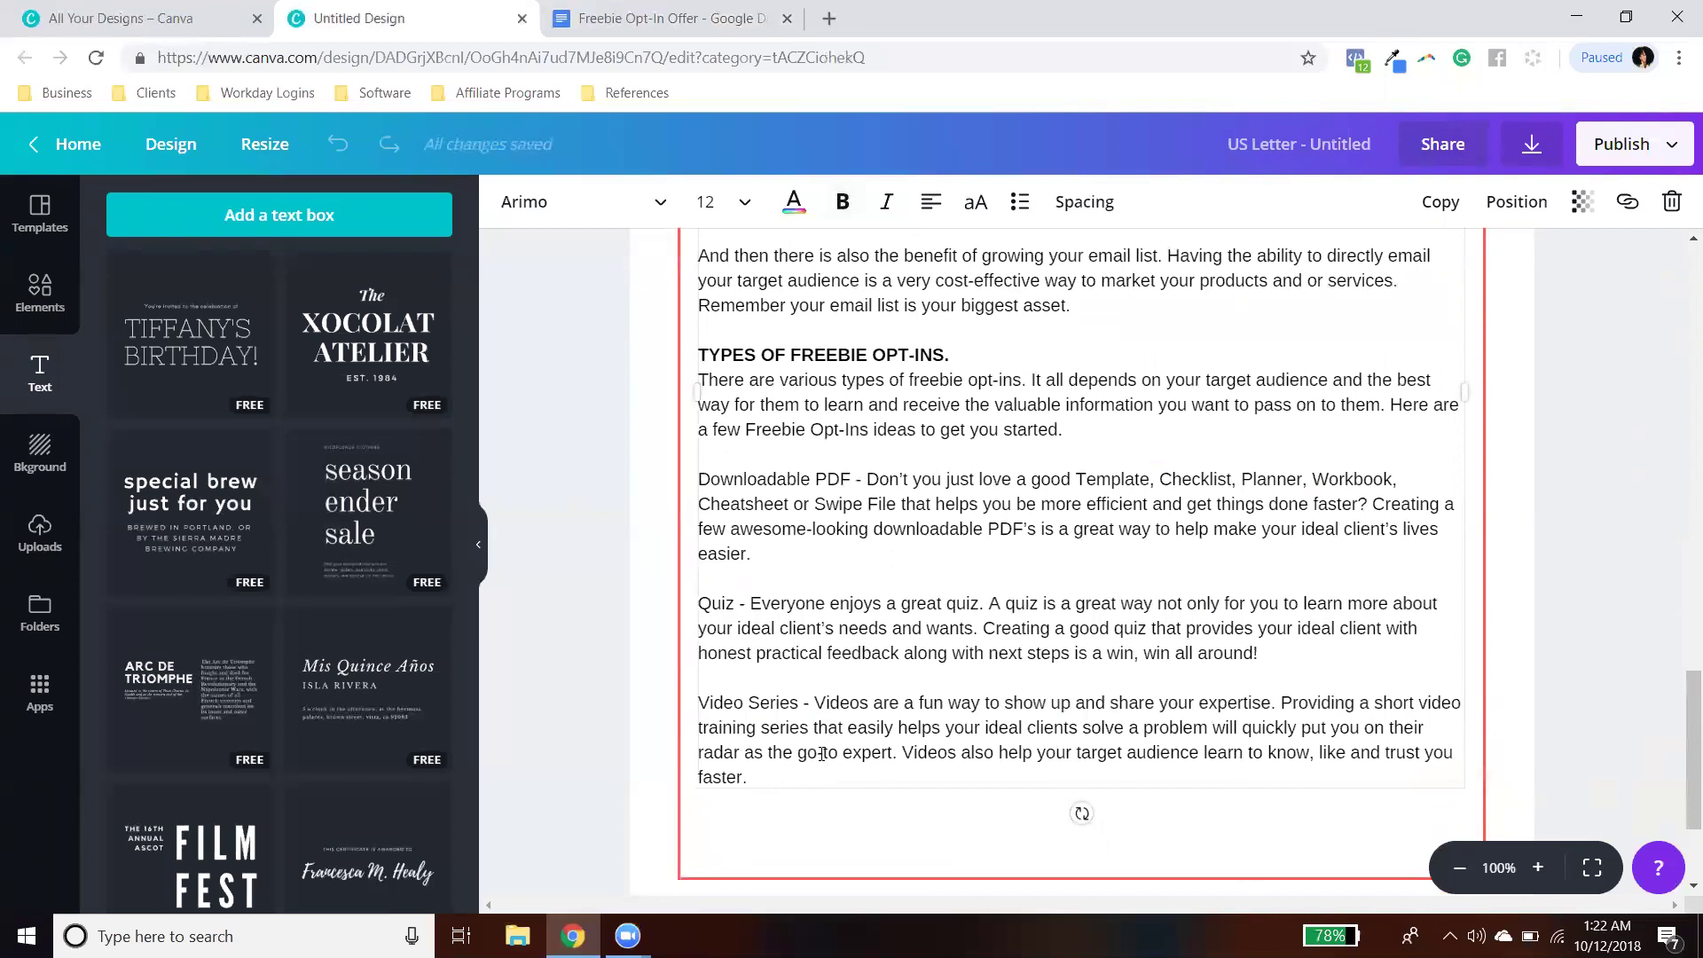
# Step: Copy the Downloadable PDF, Quiz and Video Series paragraphs on page 2 and delete them from the main body text box
pyautogui.moveTo(766, 776); pyautogui.dragTo(863, 774)
pyautogui.hotkey('ctrl', 'c')
pyautogui.click(705, 481)
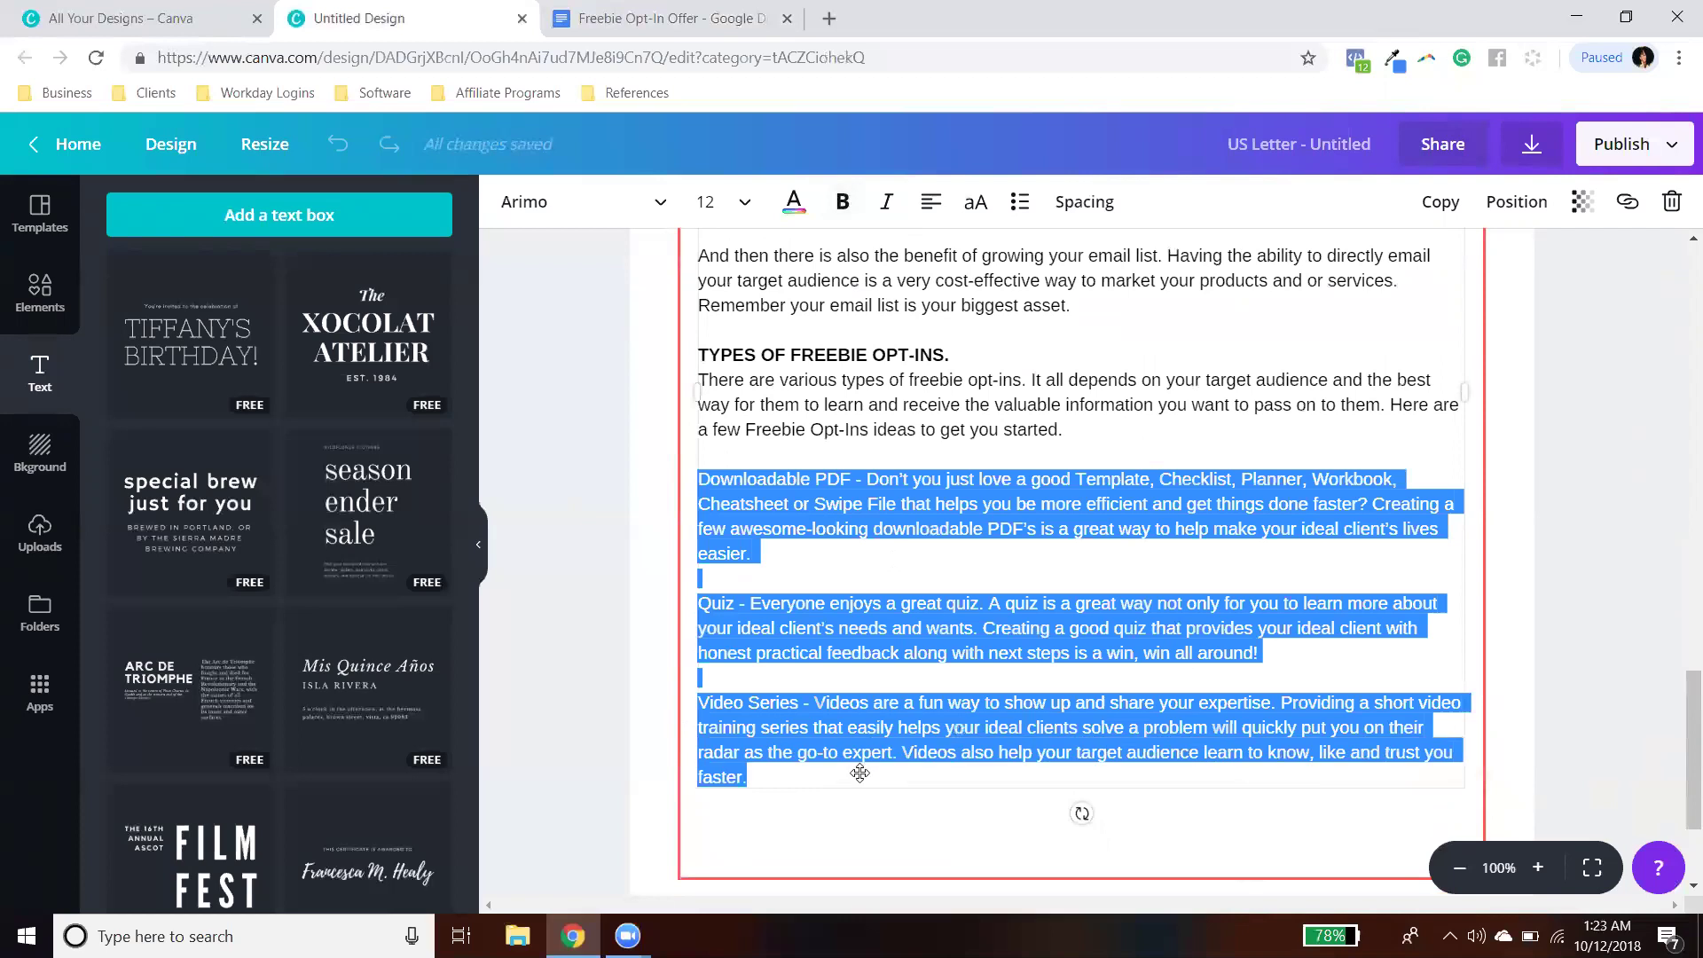
pyautogui.press('BackSpace')
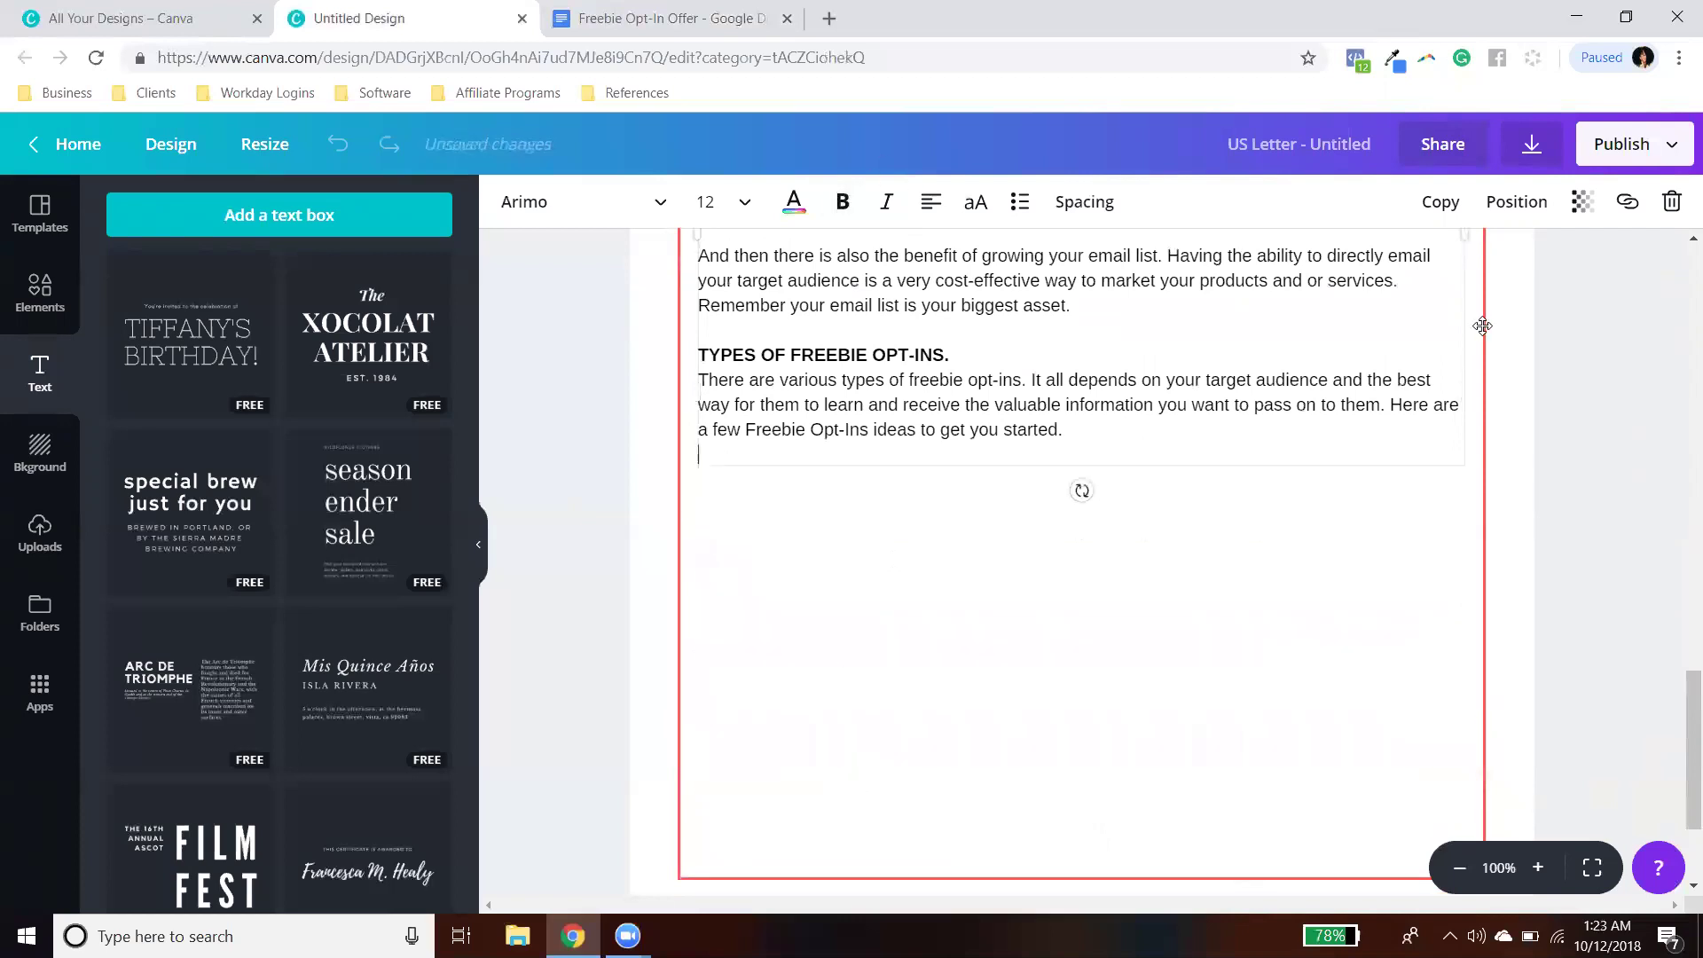
# Step: Duplicate the body text box, place the copy under the TYPES OF FREEBIE OPT-INS paragraph and replace its contents with the three copied paragraphs
pyautogui.click(1441, 207)
pyautogui.moveTo(1345, 318); pyautogui.dragTo(1313, 728)
pyautogui.doubleClick(1151, 755)
pyautogui.press('BackSpace')
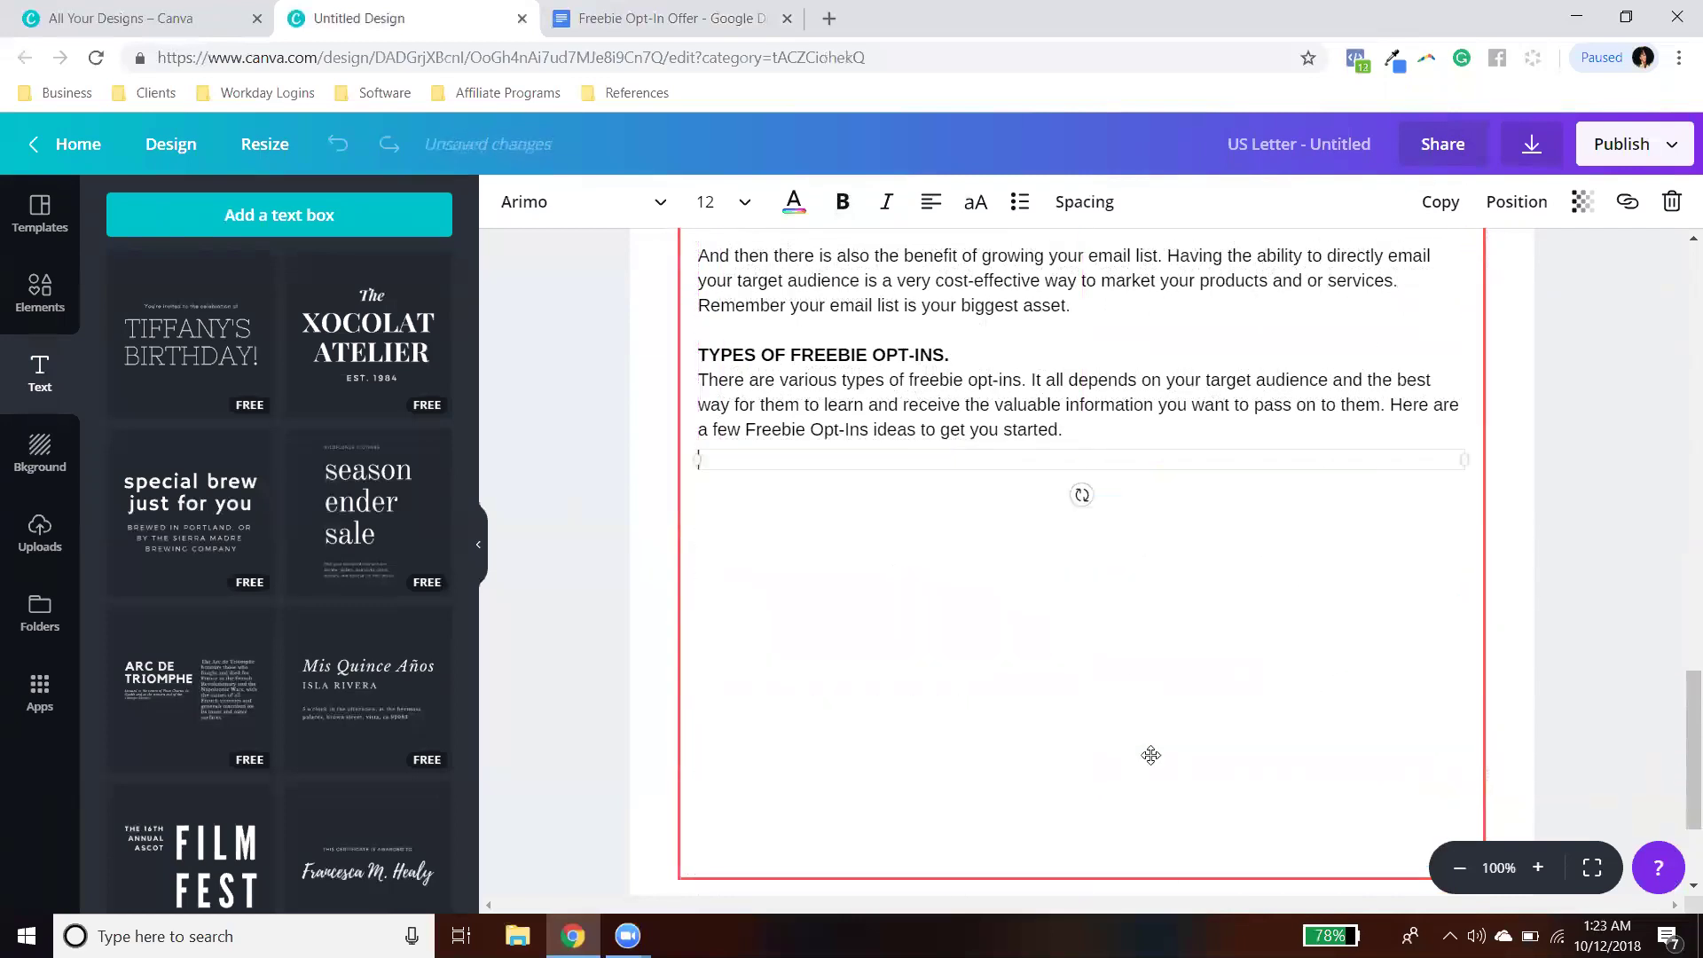
pyautogui.hotkey('ctrl', 'v')
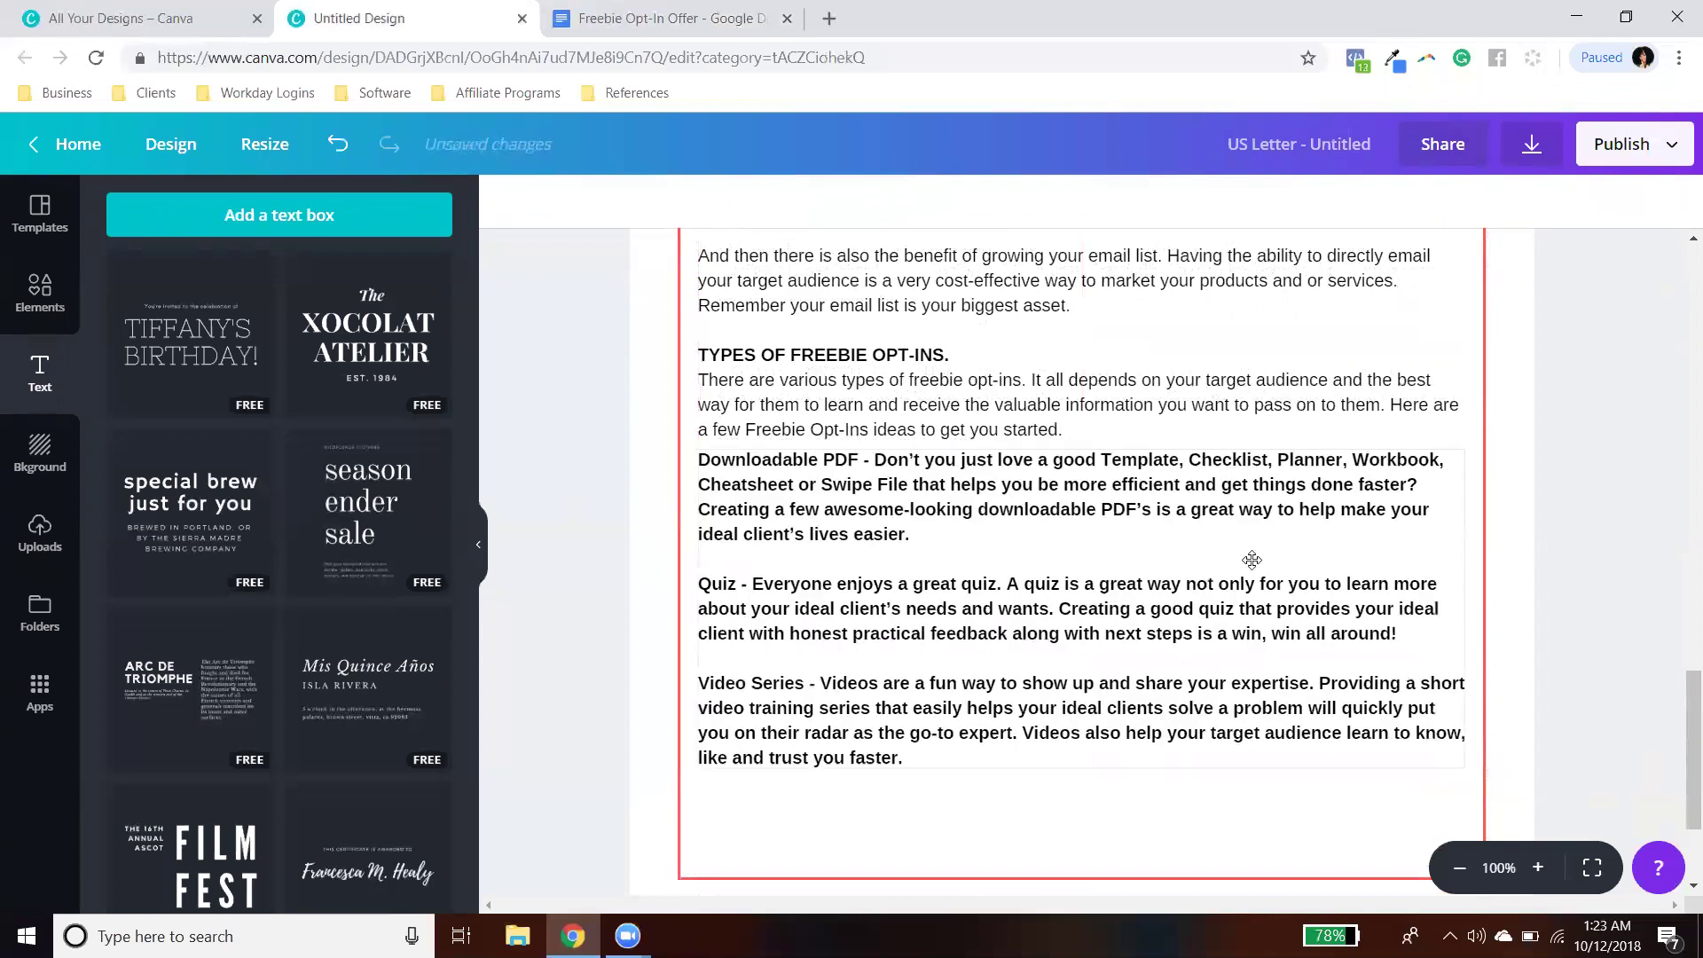
# Step: Lower the new three-paragraph text box clear of the body text and remove its bold formatting
pyautogui.moveTo(1250, 559); pyautogui.dragTo(1251, 620)
pyautogui.doubleClick(1164, 644)
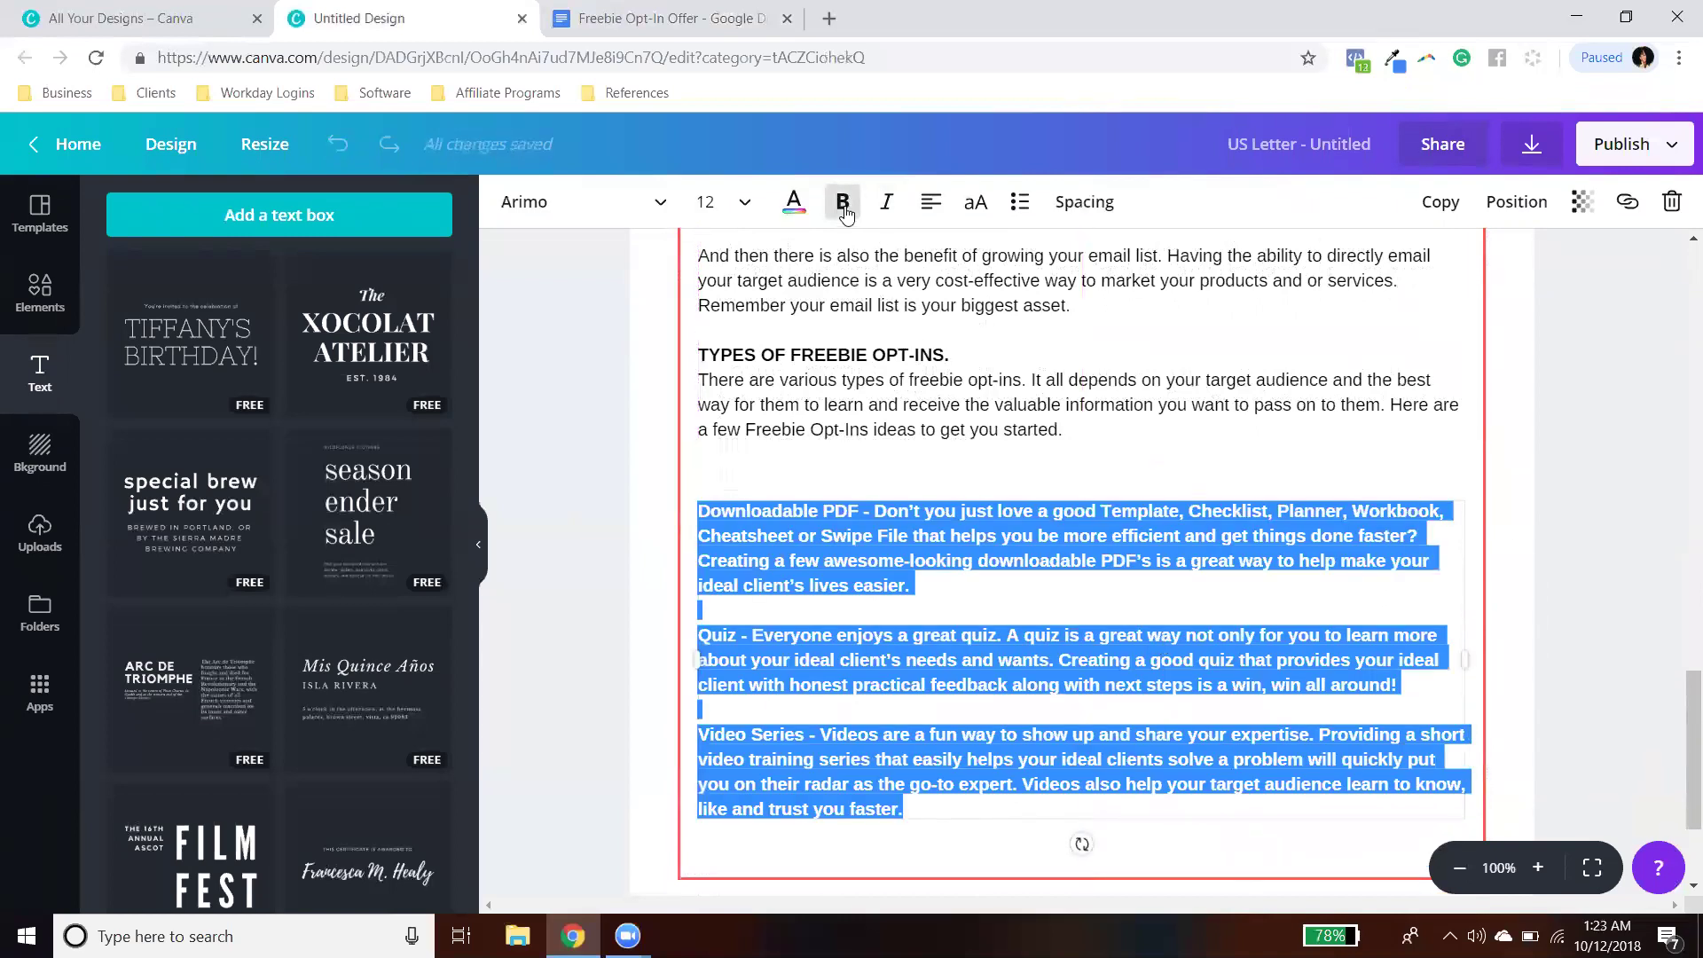
pyautogui.click(844, 206)
pyautogui.click(1148, 726)
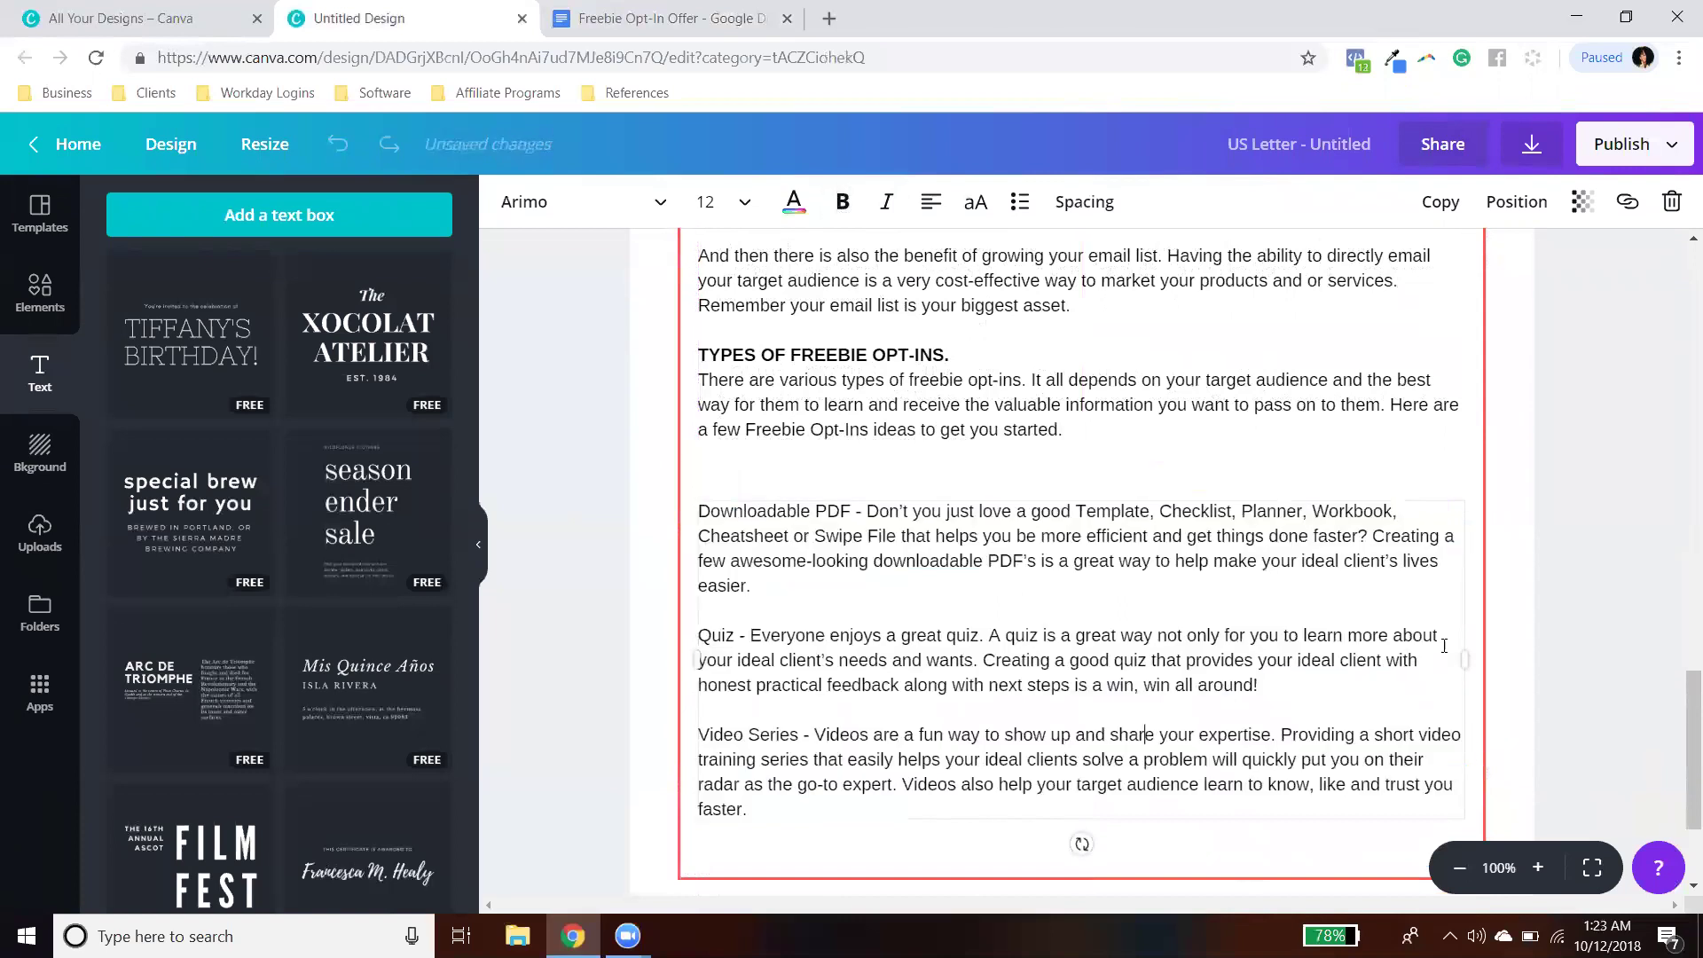
# Step: Narrow the three-paragraph text box and indent it under the opt-in types intro, leaving room beside it for icons
pyautogui.moveTo(1465, 659); pyautogui.dragTo(1379, 661)
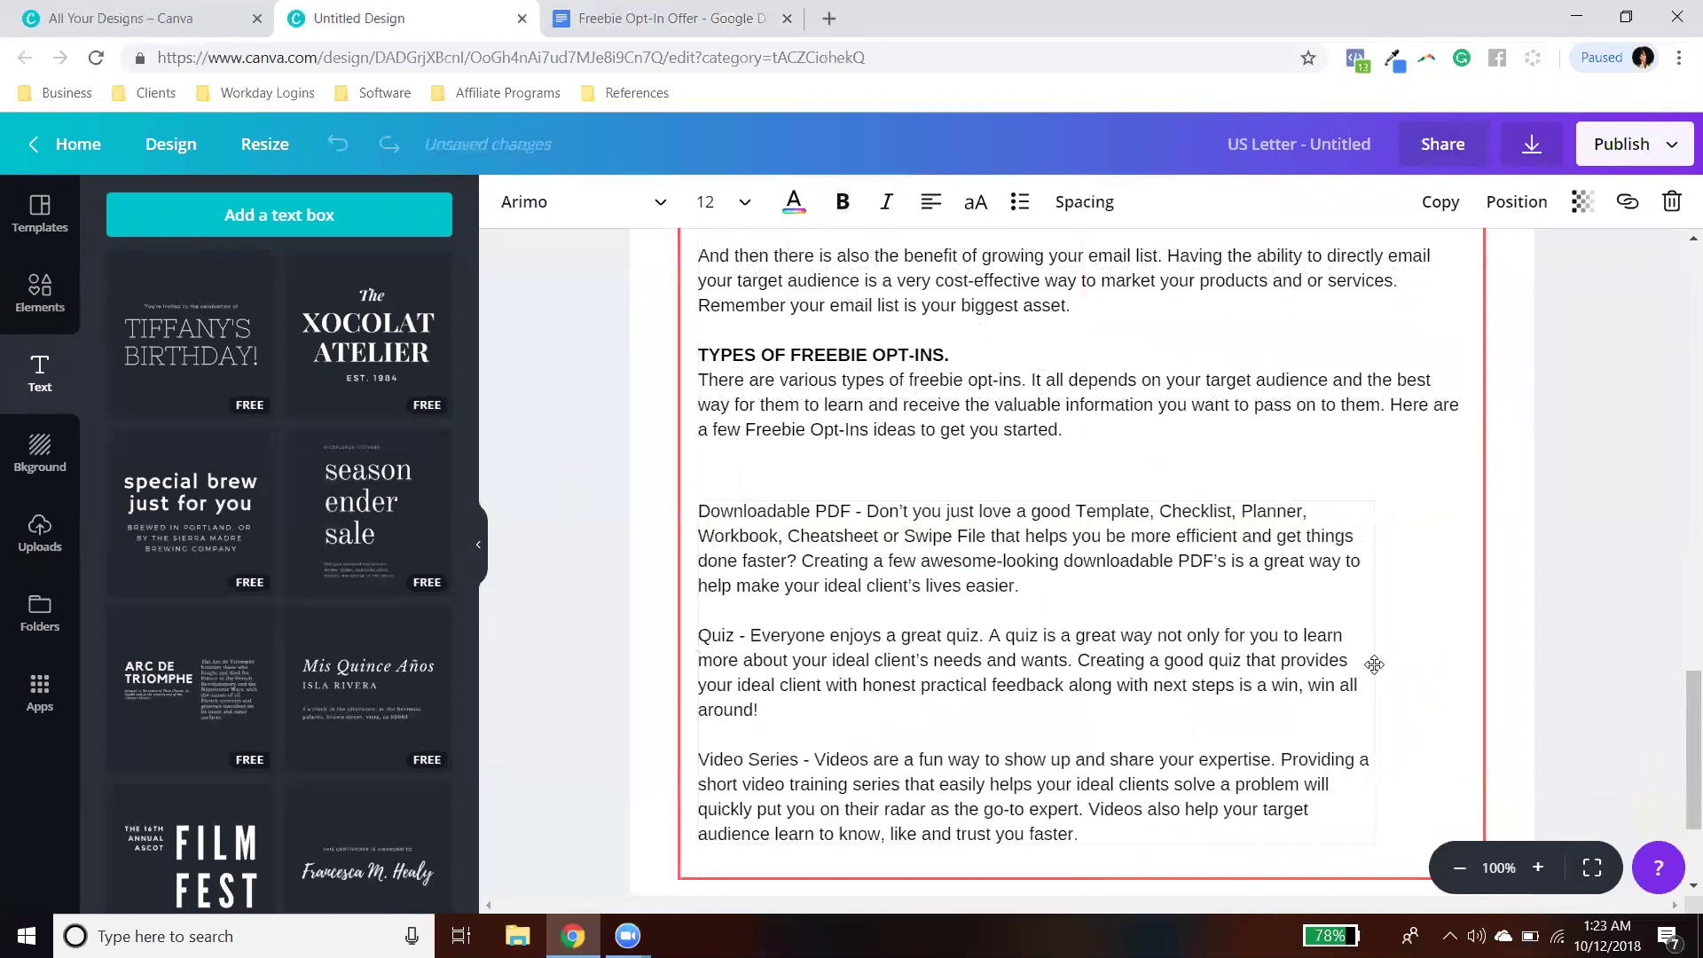
pyautogui.moveTo(993, 681); pyautogui.dragTo(1024, 656)
pyautogui.click(1053, 828)
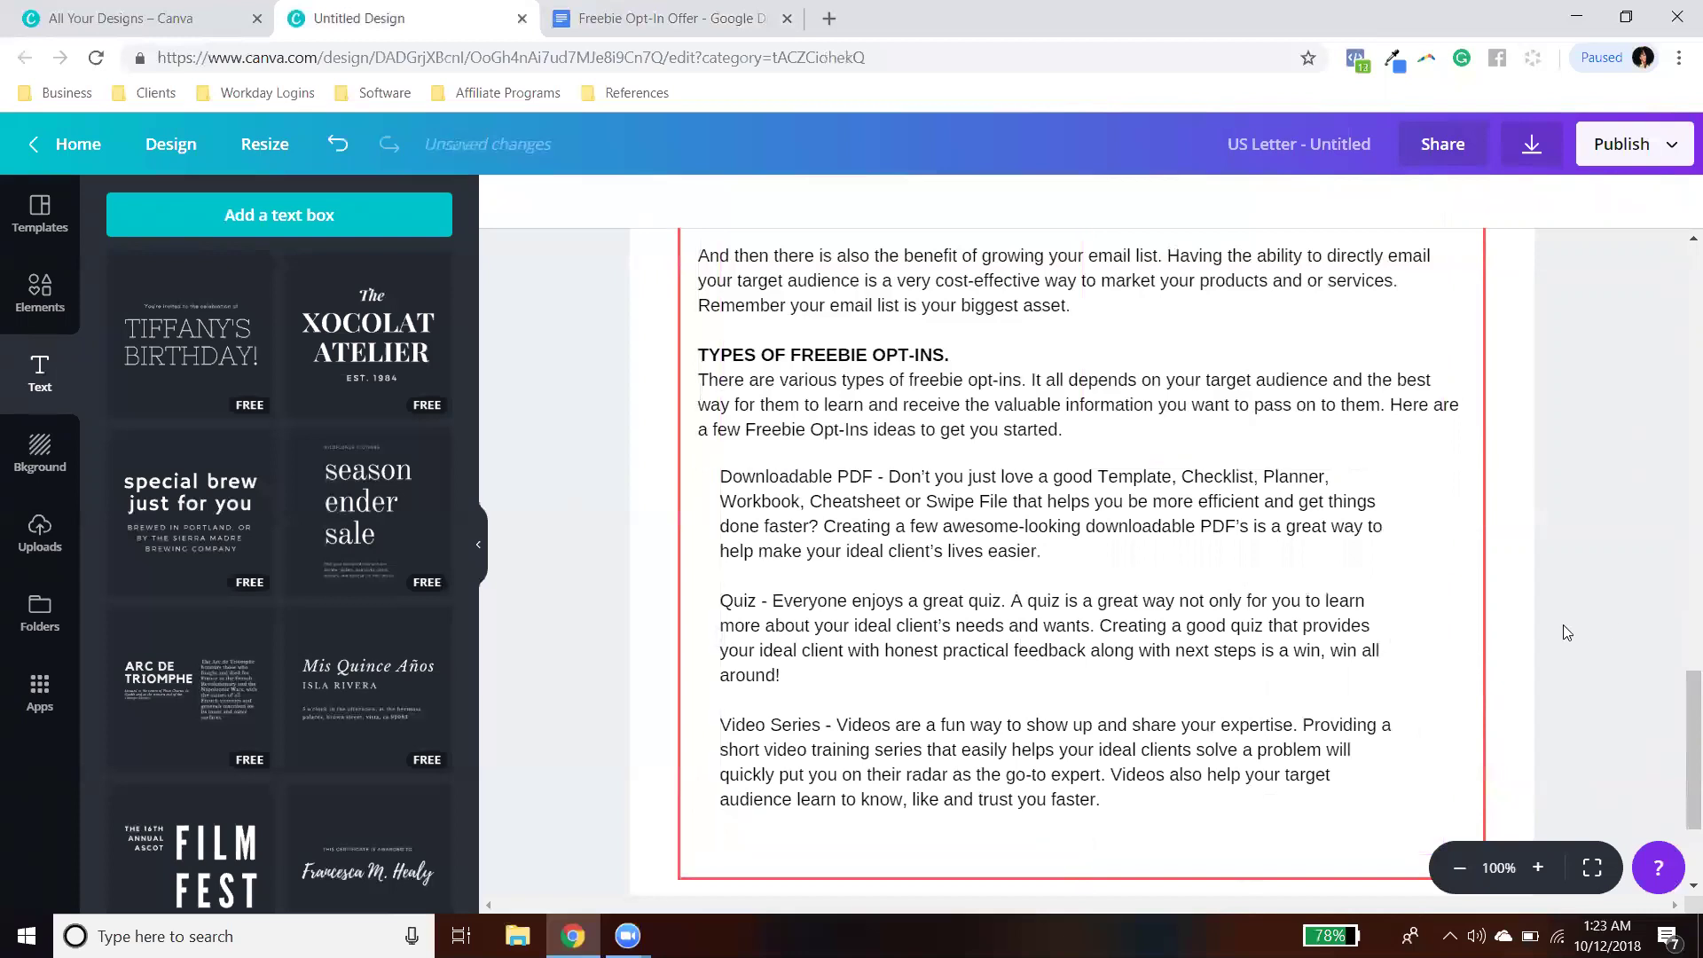
pyautogui.click(1328, 616)
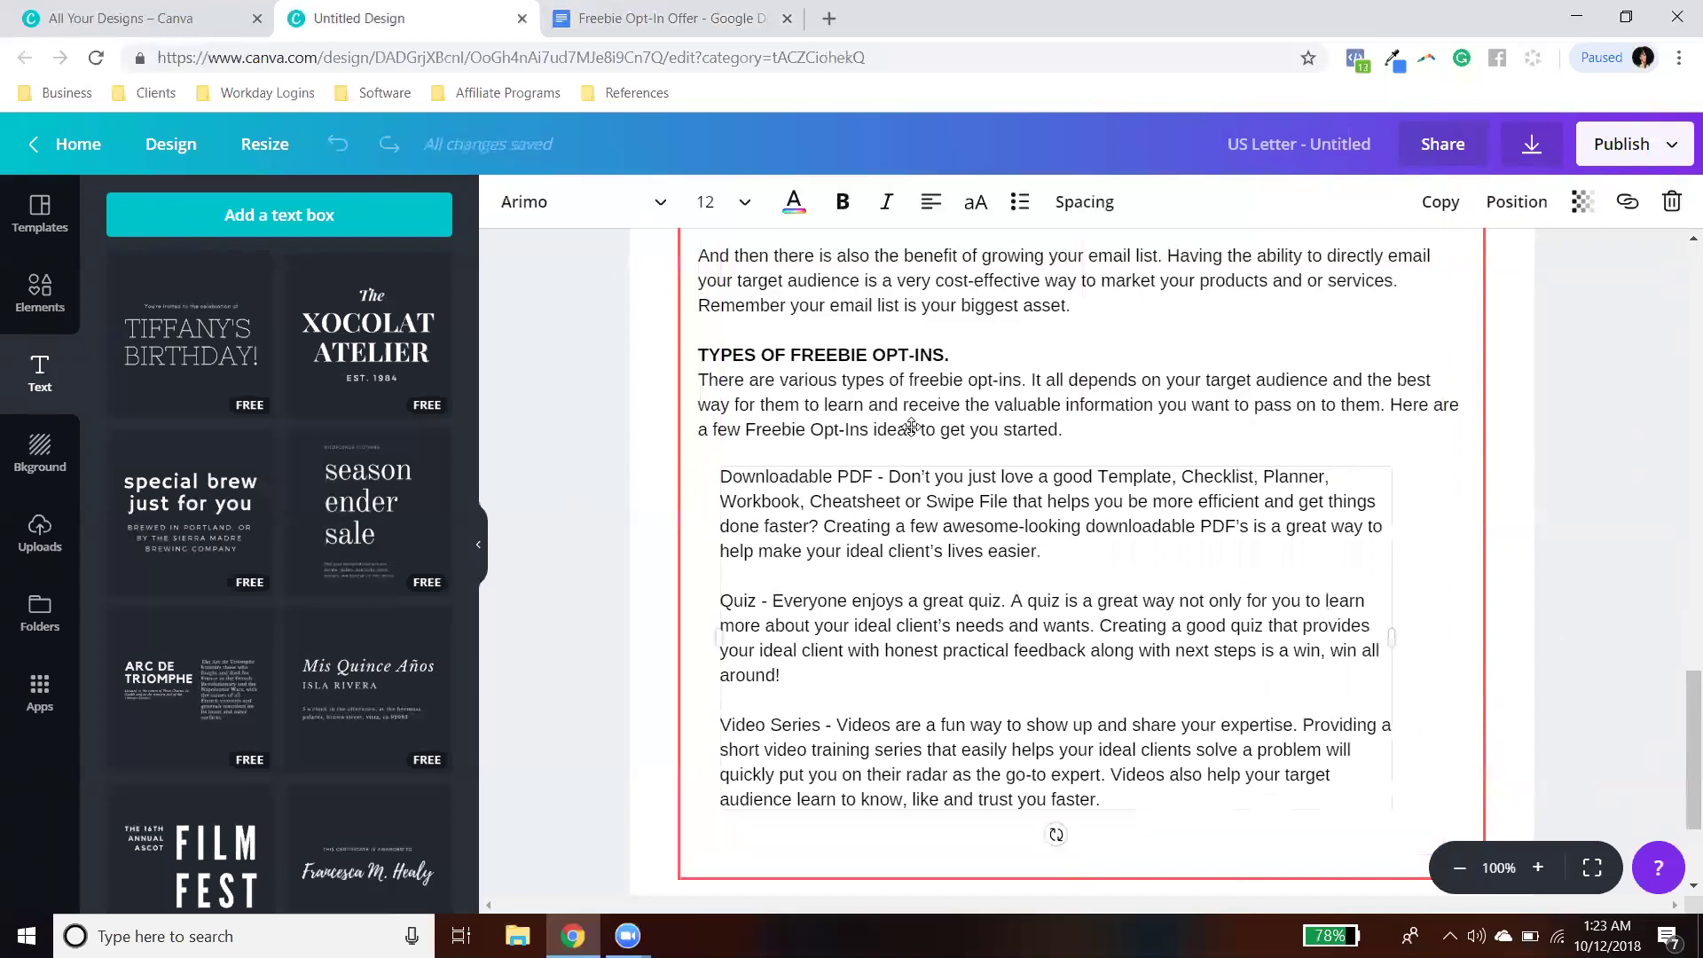
pyautogui.click(1604, 538)
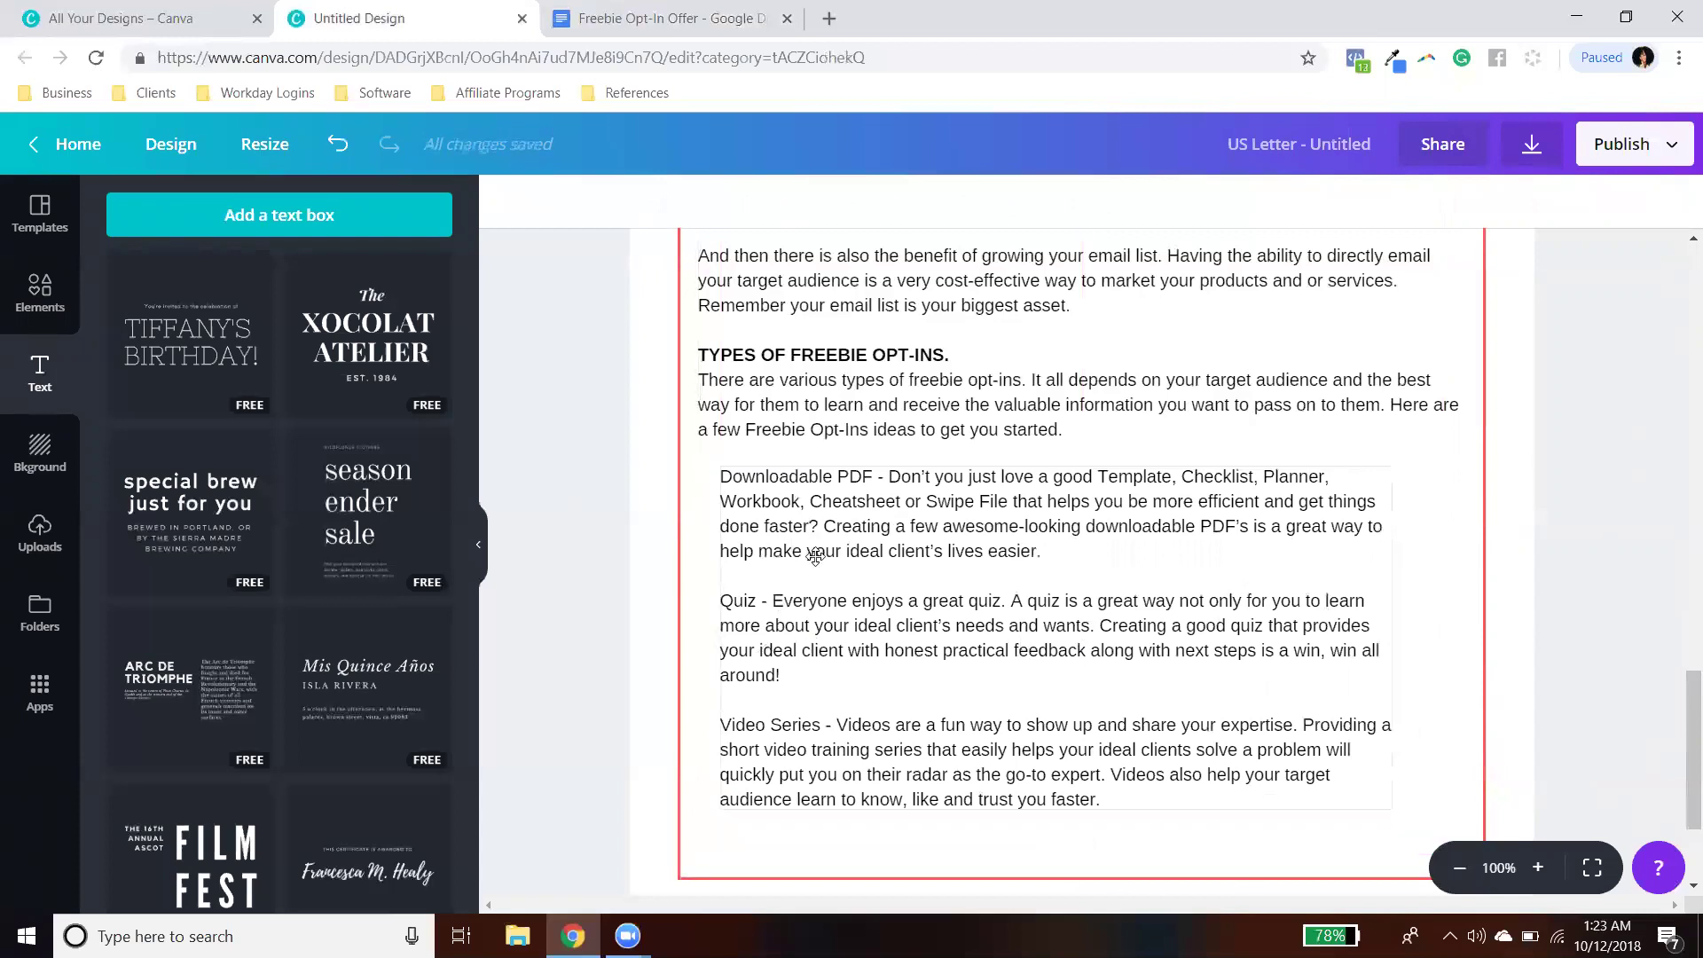
pyautogui.moveTo(1241, 618); pyautogui.dragTo(1466, 608)
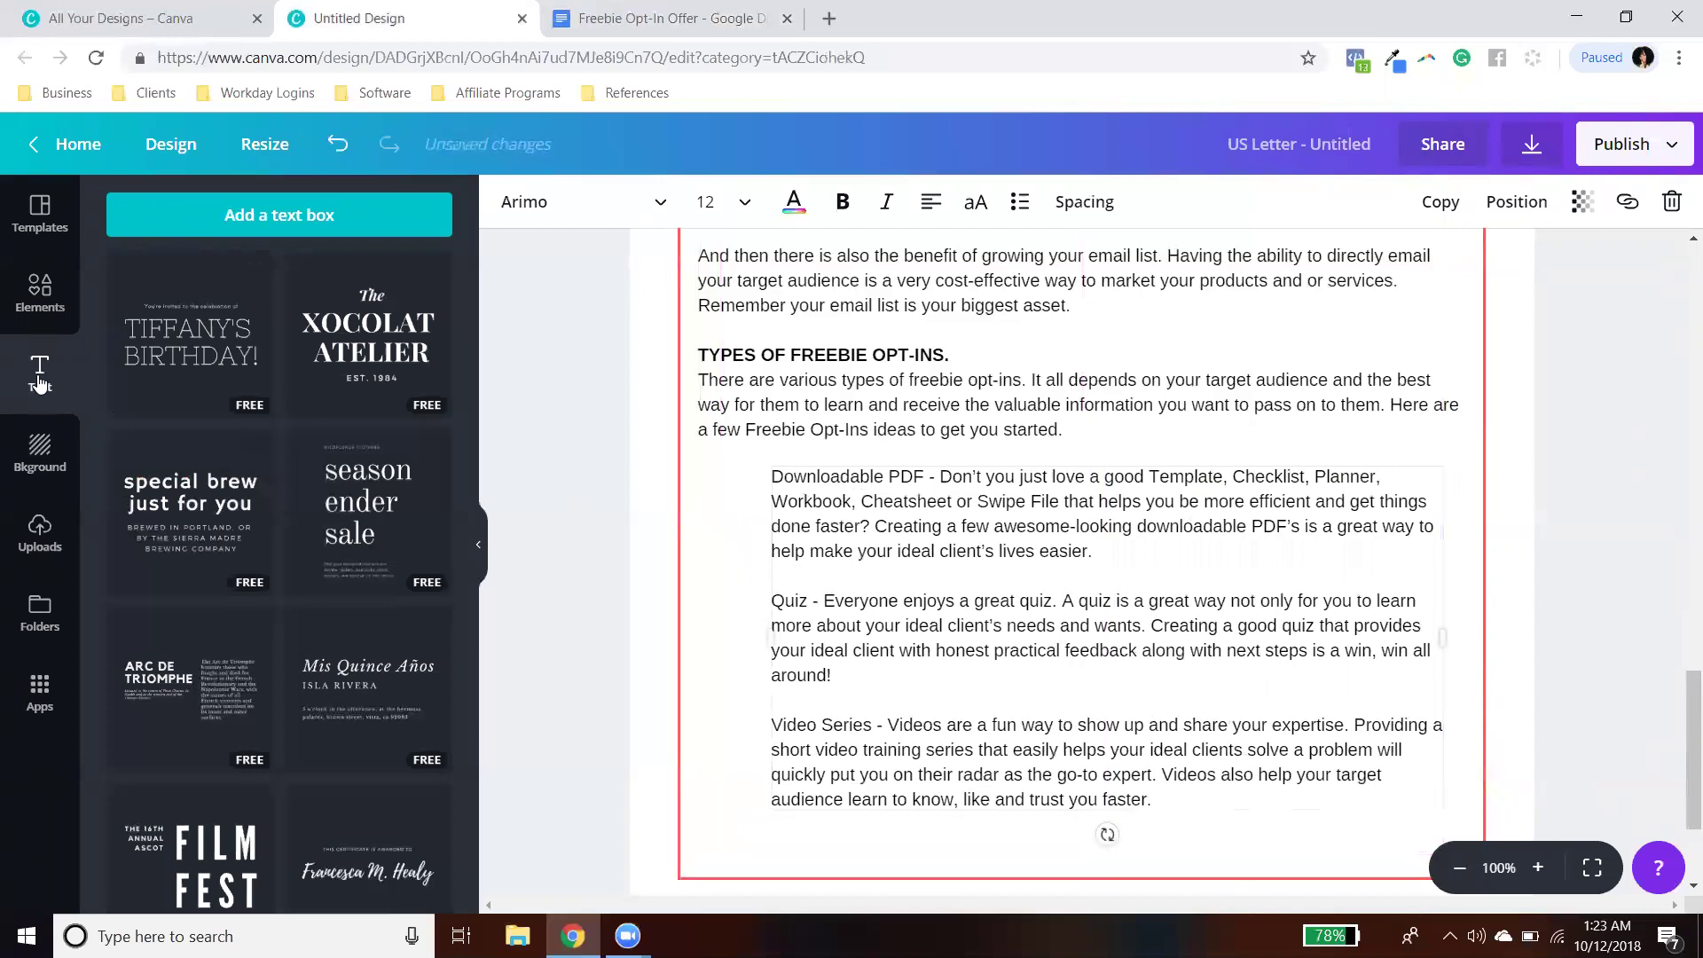
# Step: Search the elements library for "Arrows" and add the plain black right-pointing arrow to page 2
pyautogui.click(39, 287)
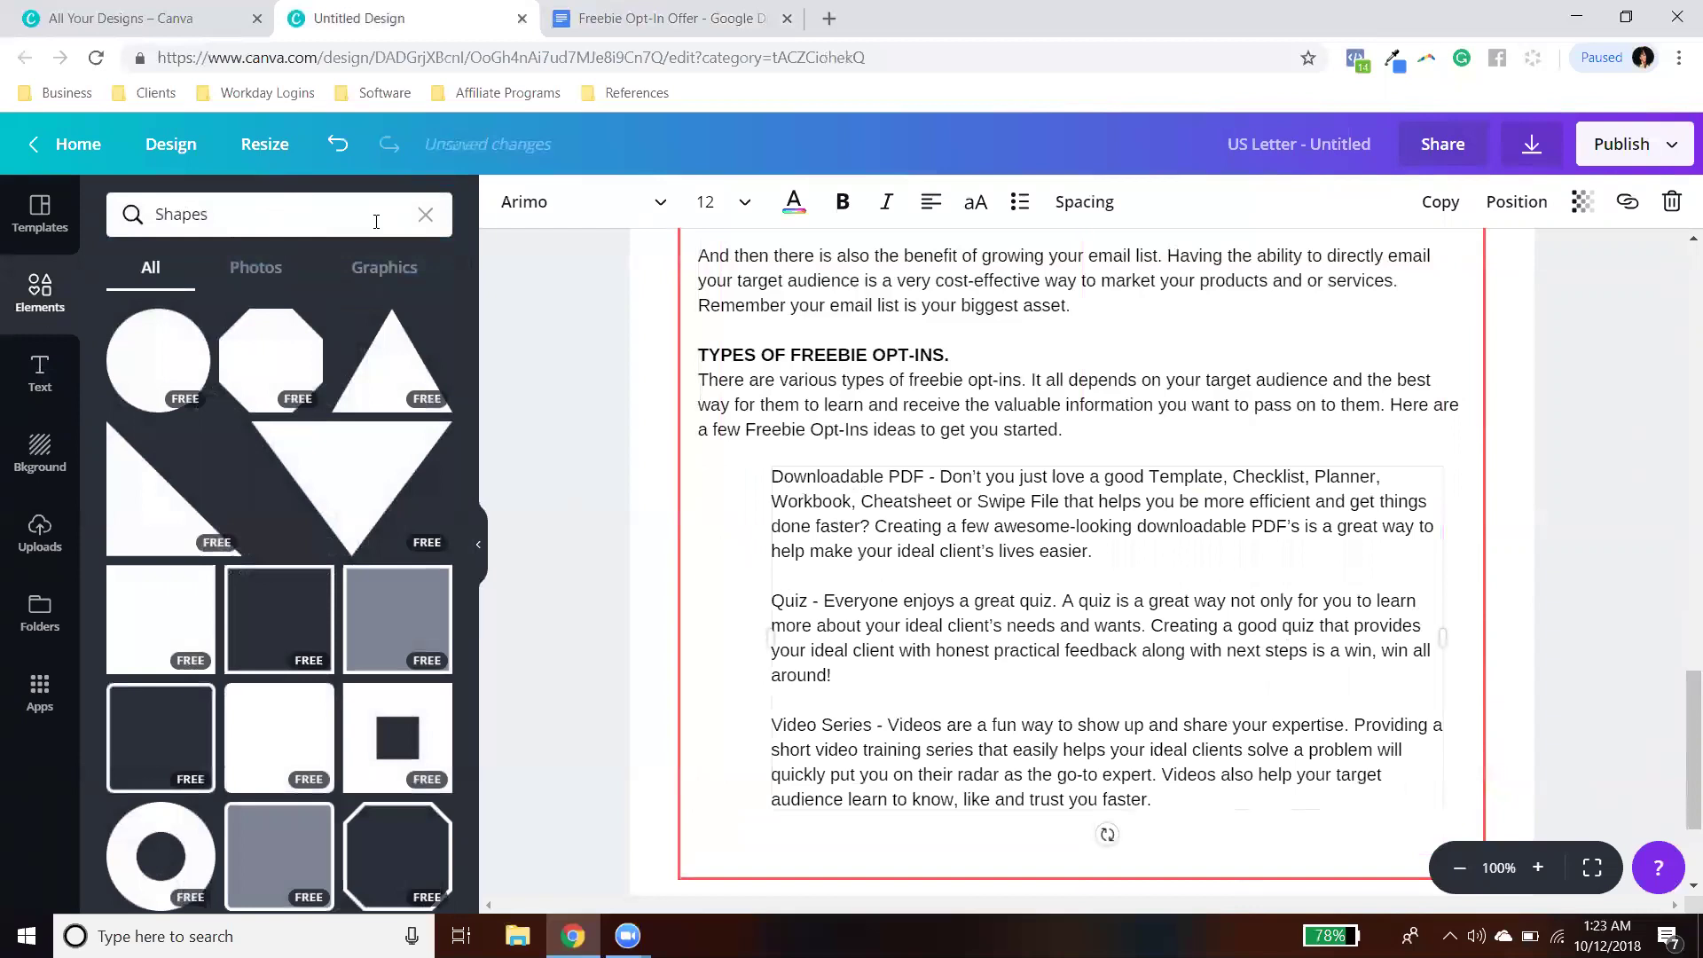
pyautogui.moveTo(372, 221); pyautogui.dragTo(32, 258)
pyautogui.write('Arrw')
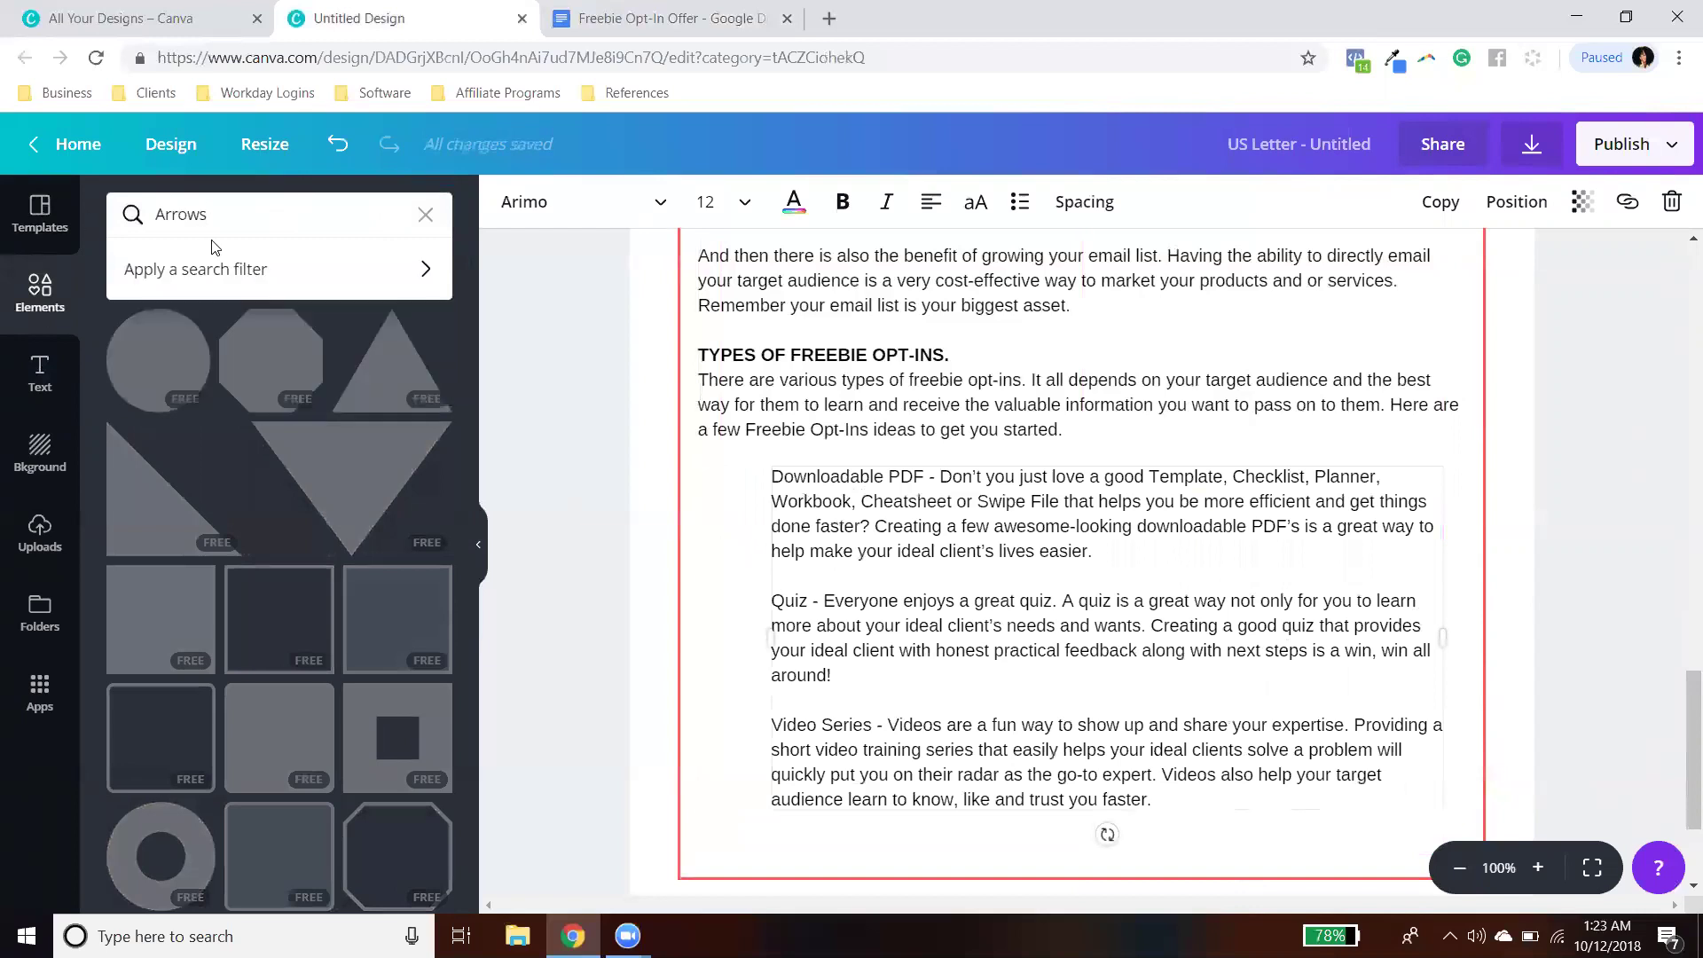
pyautogui.press('Return')
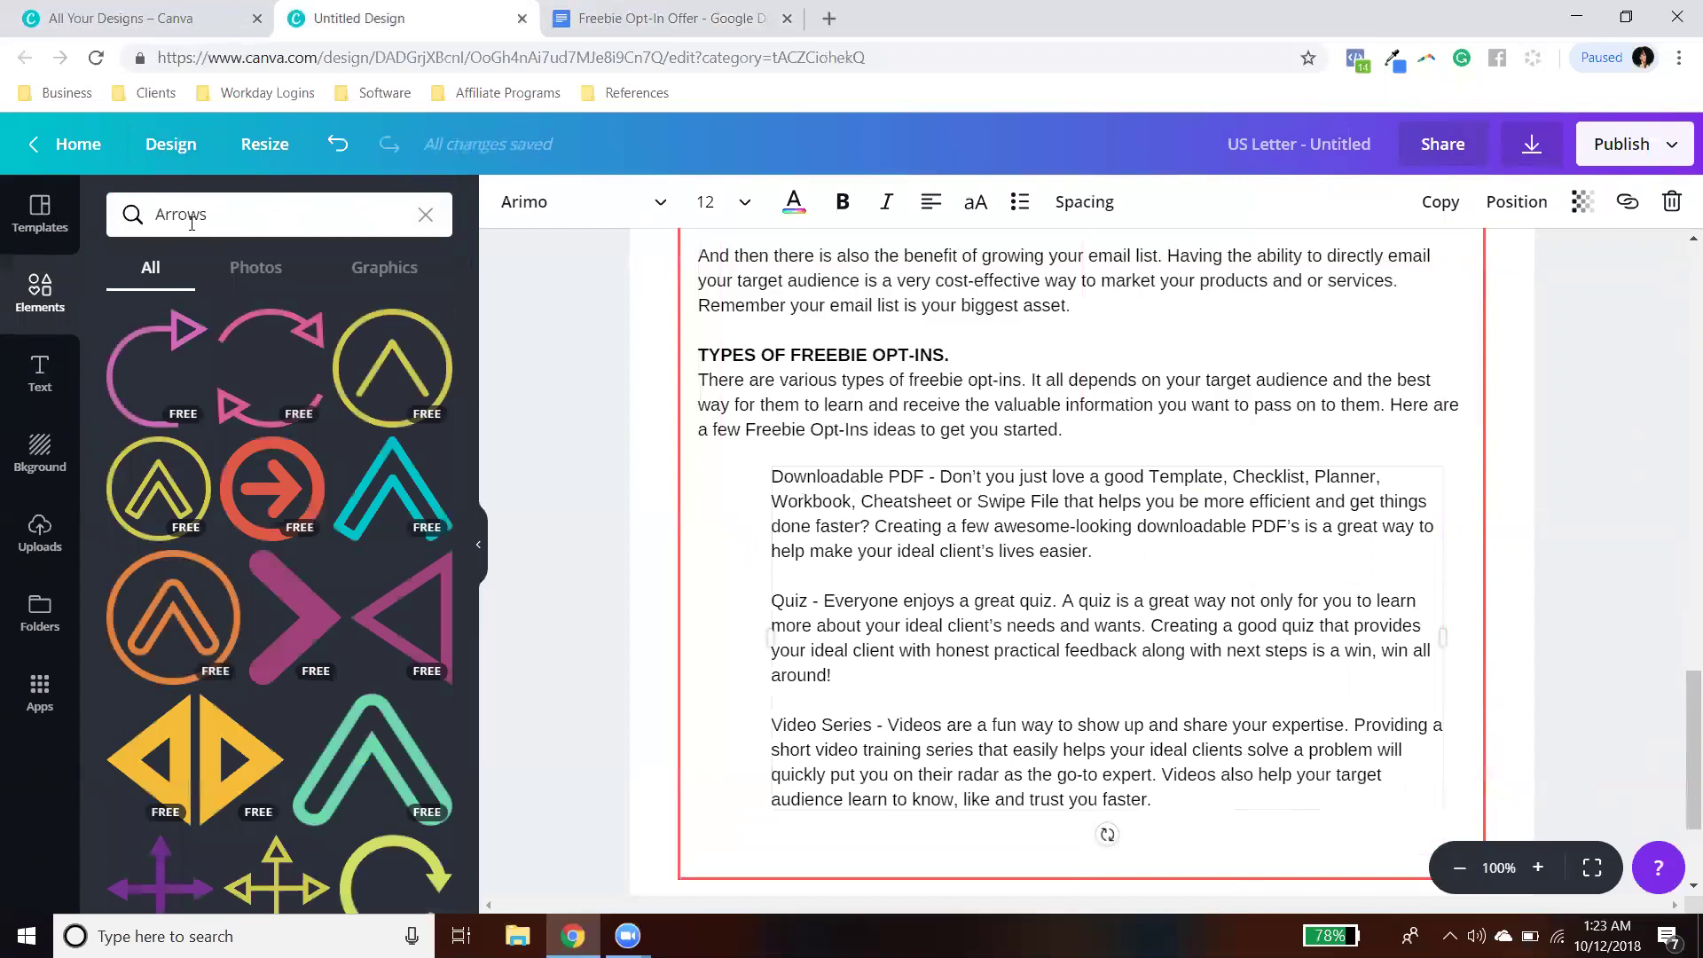
pyautogui.scroll(-10, 237, 780)
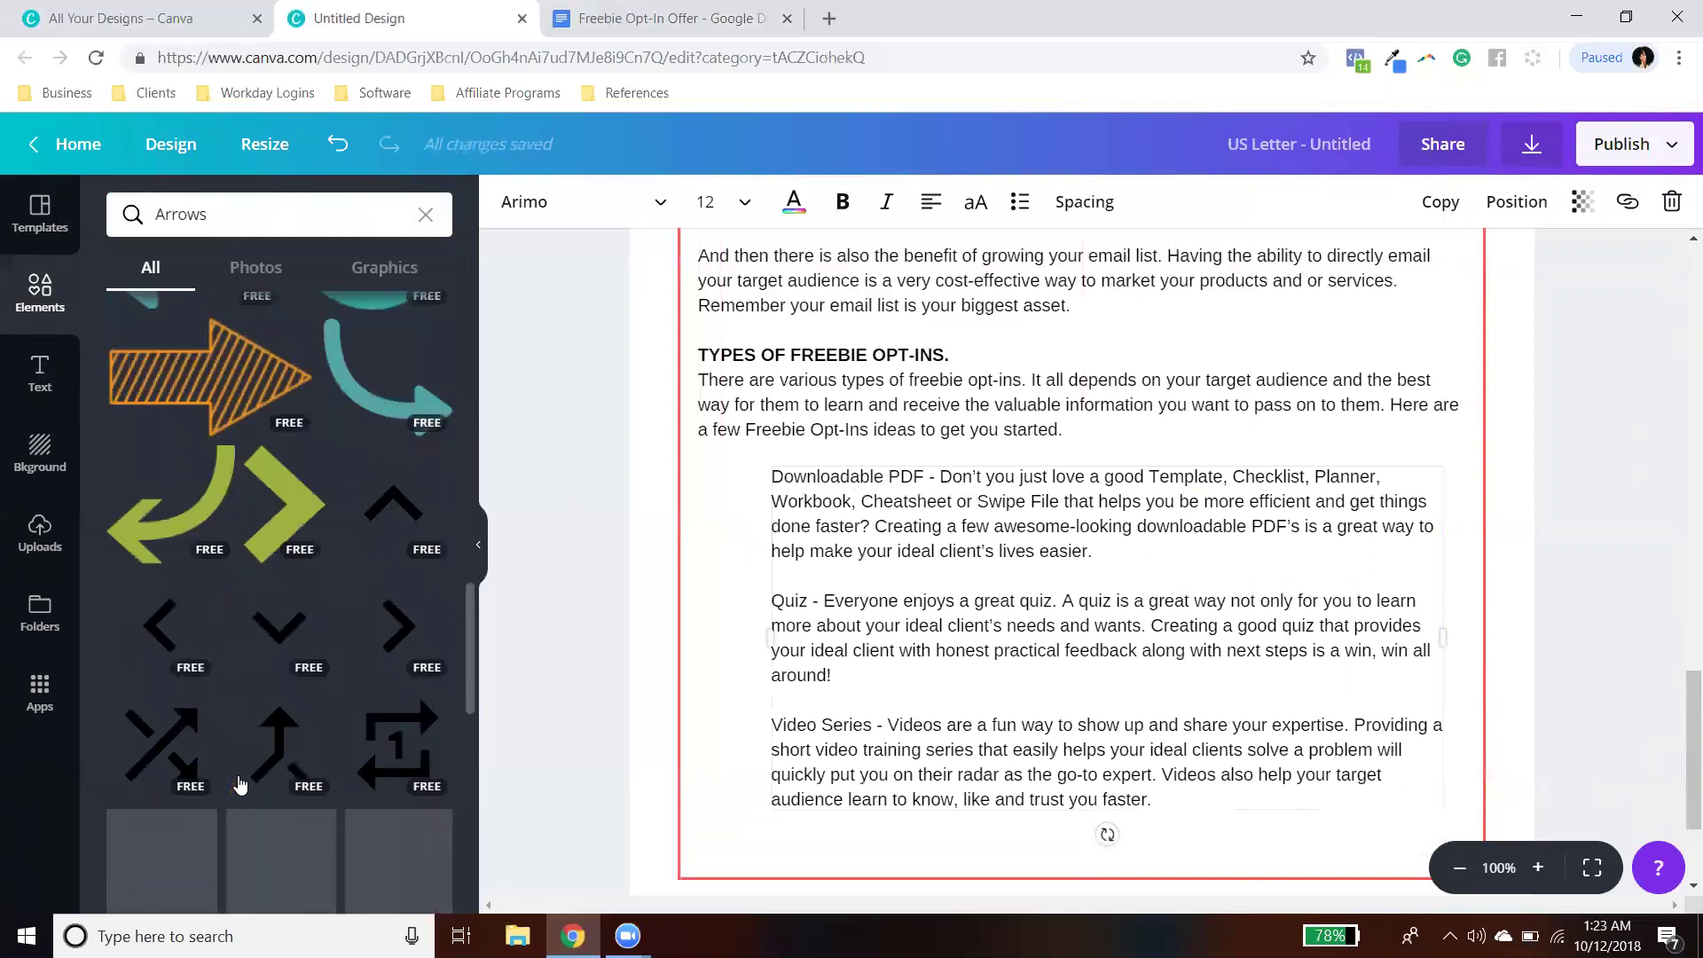
pyautogui.scroll(-5, 237, 782)
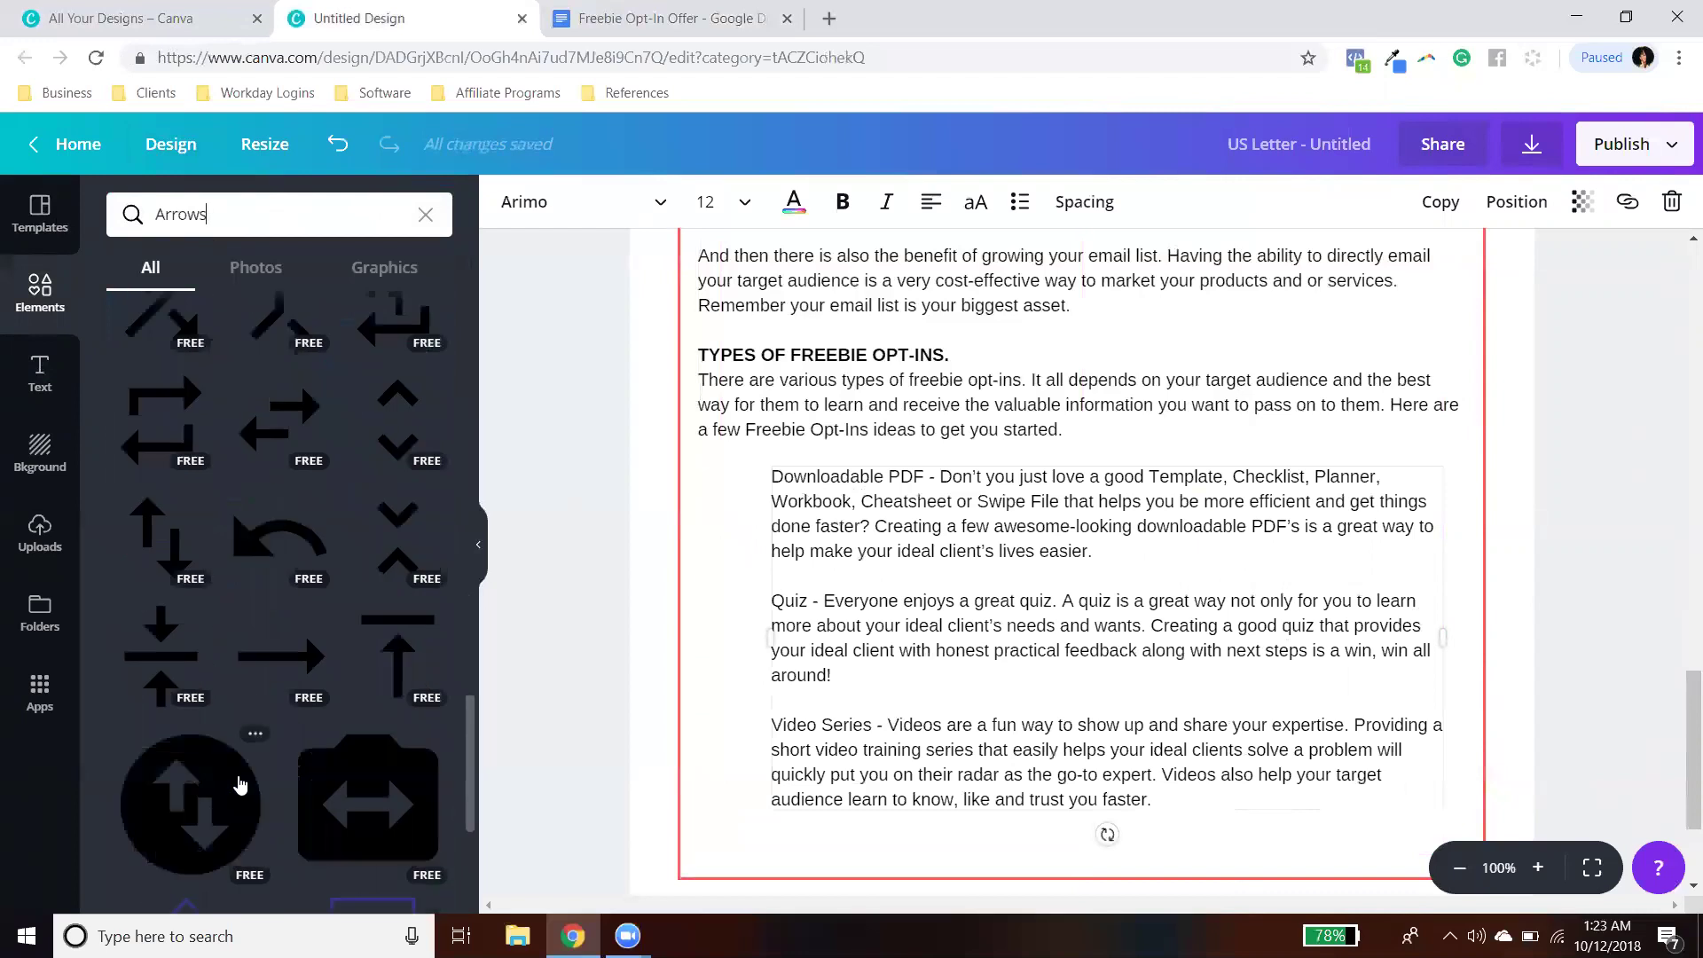
pyautogui.scroll(-3, 238, 782)
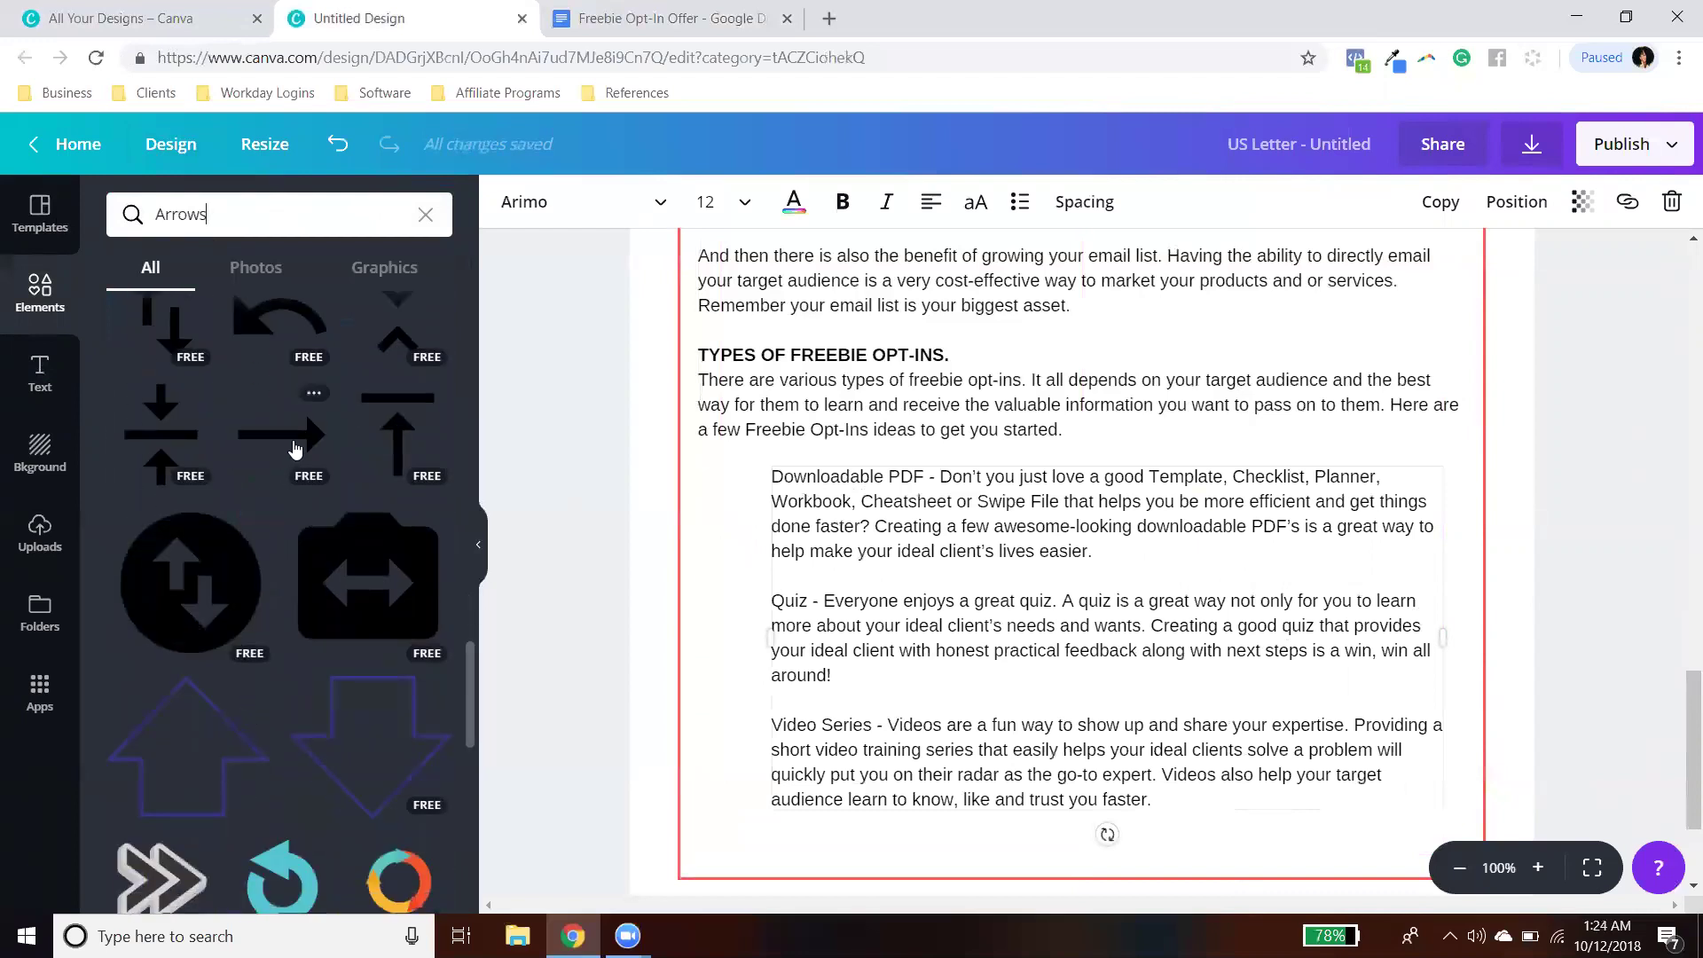
pyautogui.click(296, 447)
# Step: Shrink the arrow to a small icon and recolour it turquoise from the default colours
pyautogui.moveTo(1090, 382); pyautogui.dragTo(918, 408)
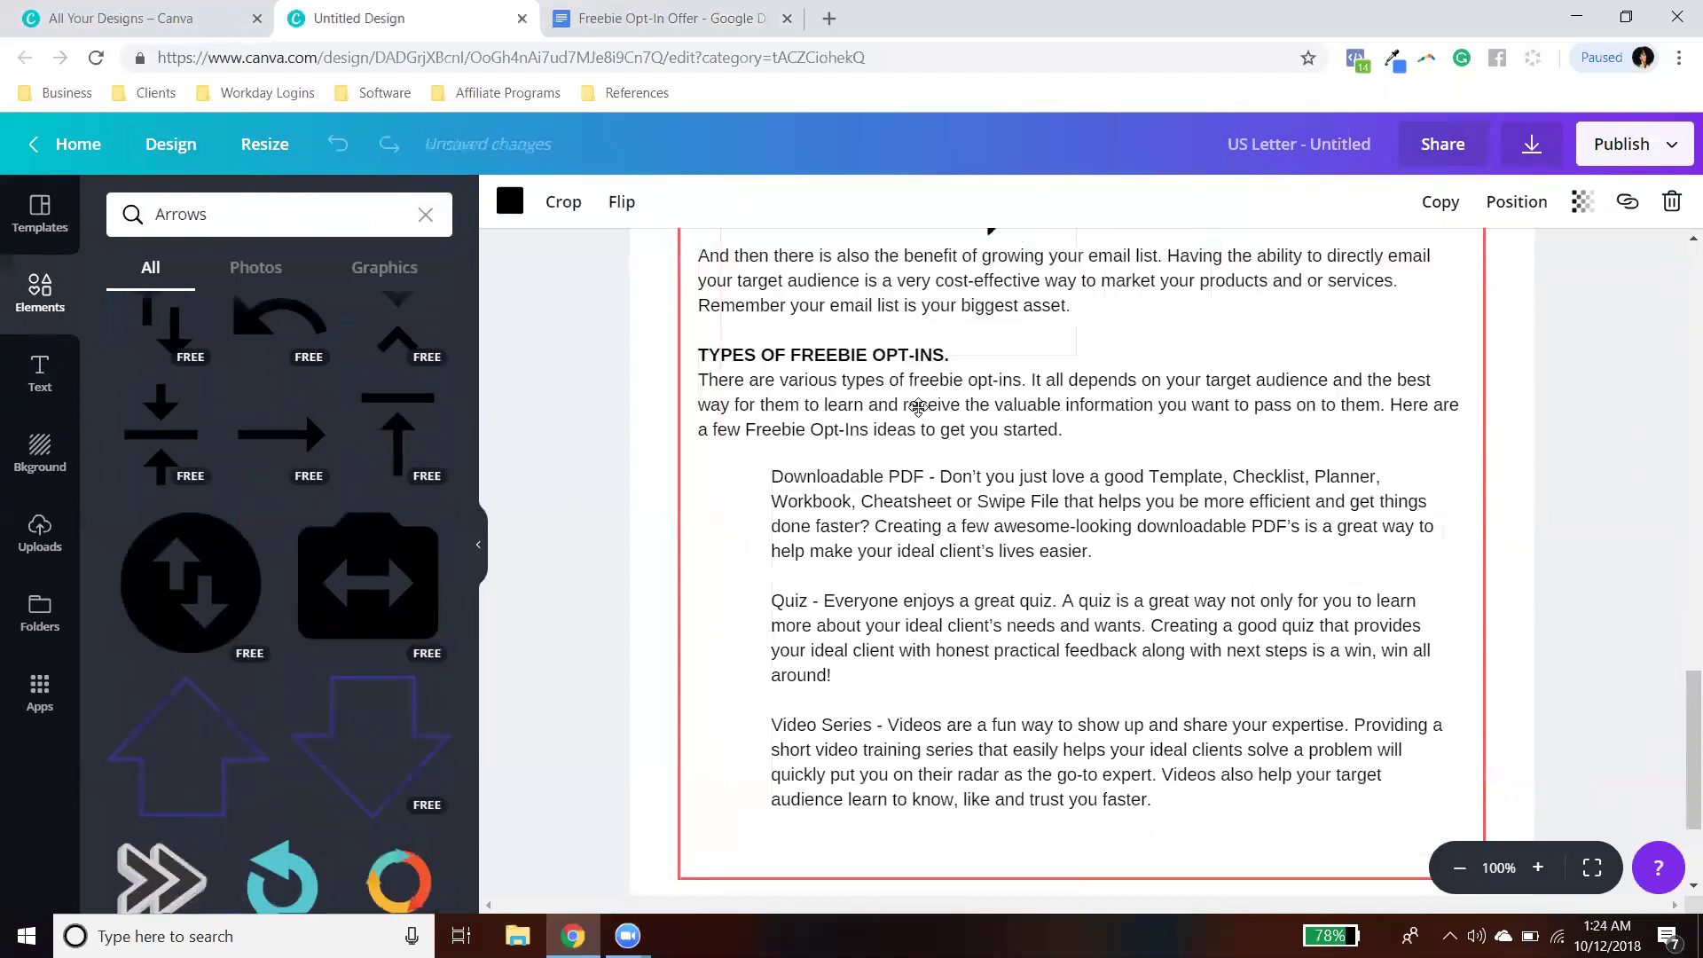
pyautogui.scroll(4, 871, 327)
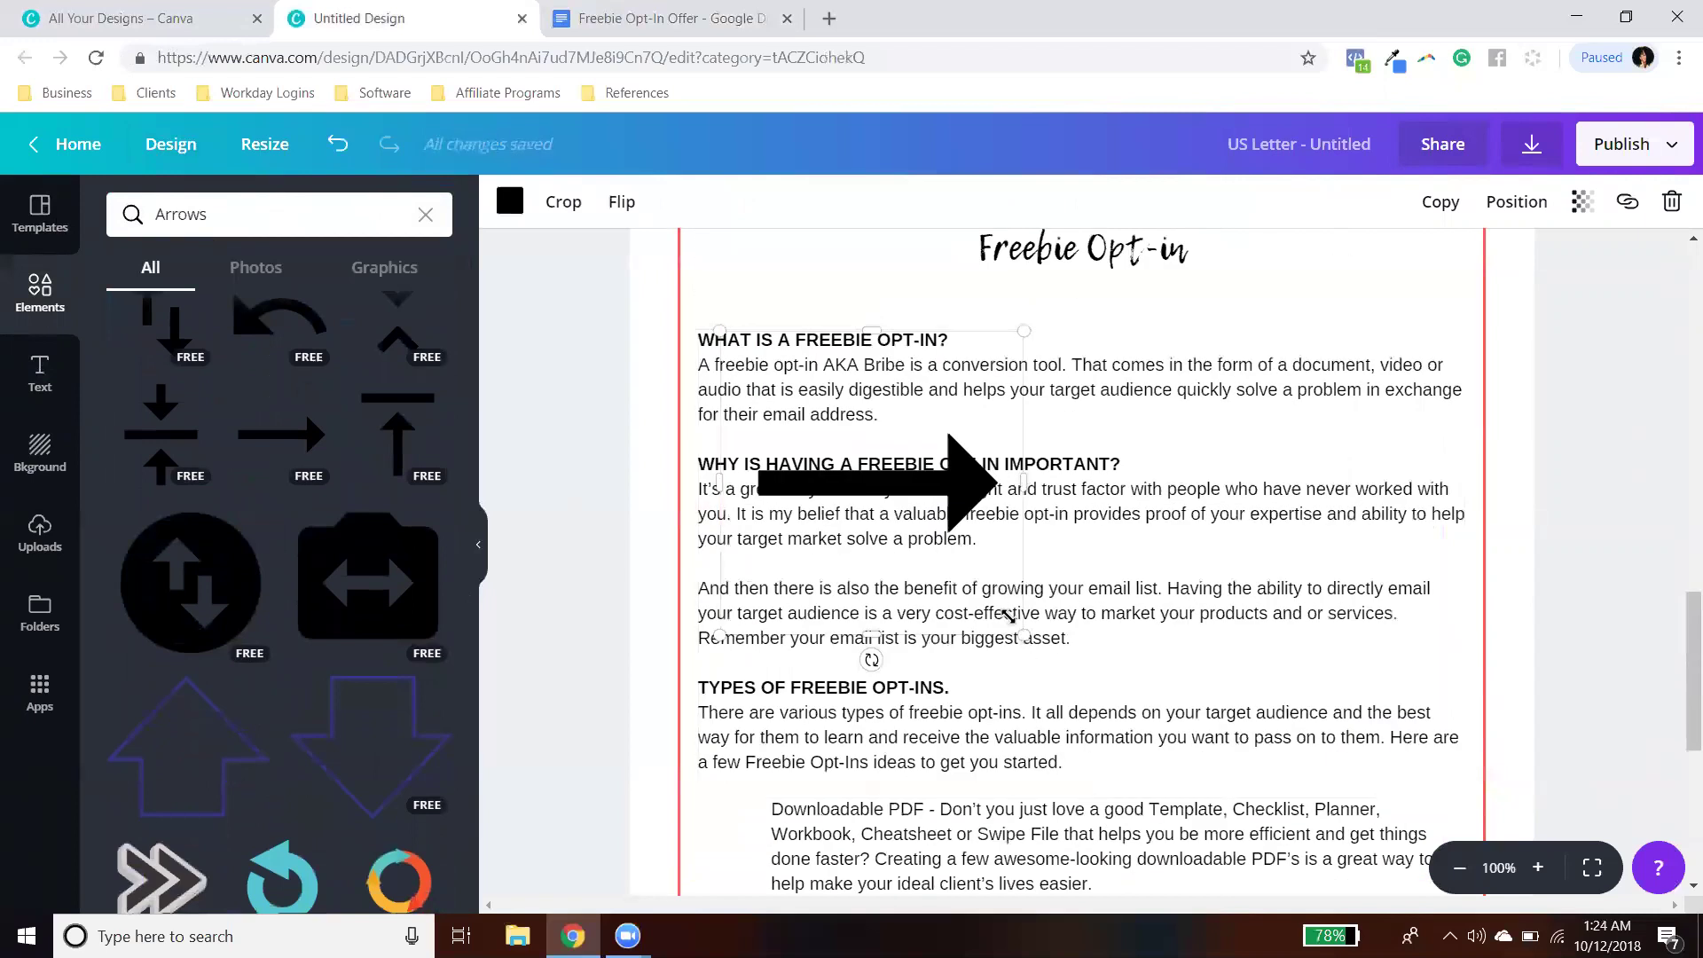
pyautogui.moveTo(1007, 614); pyautogui.dragTo(799, 441)
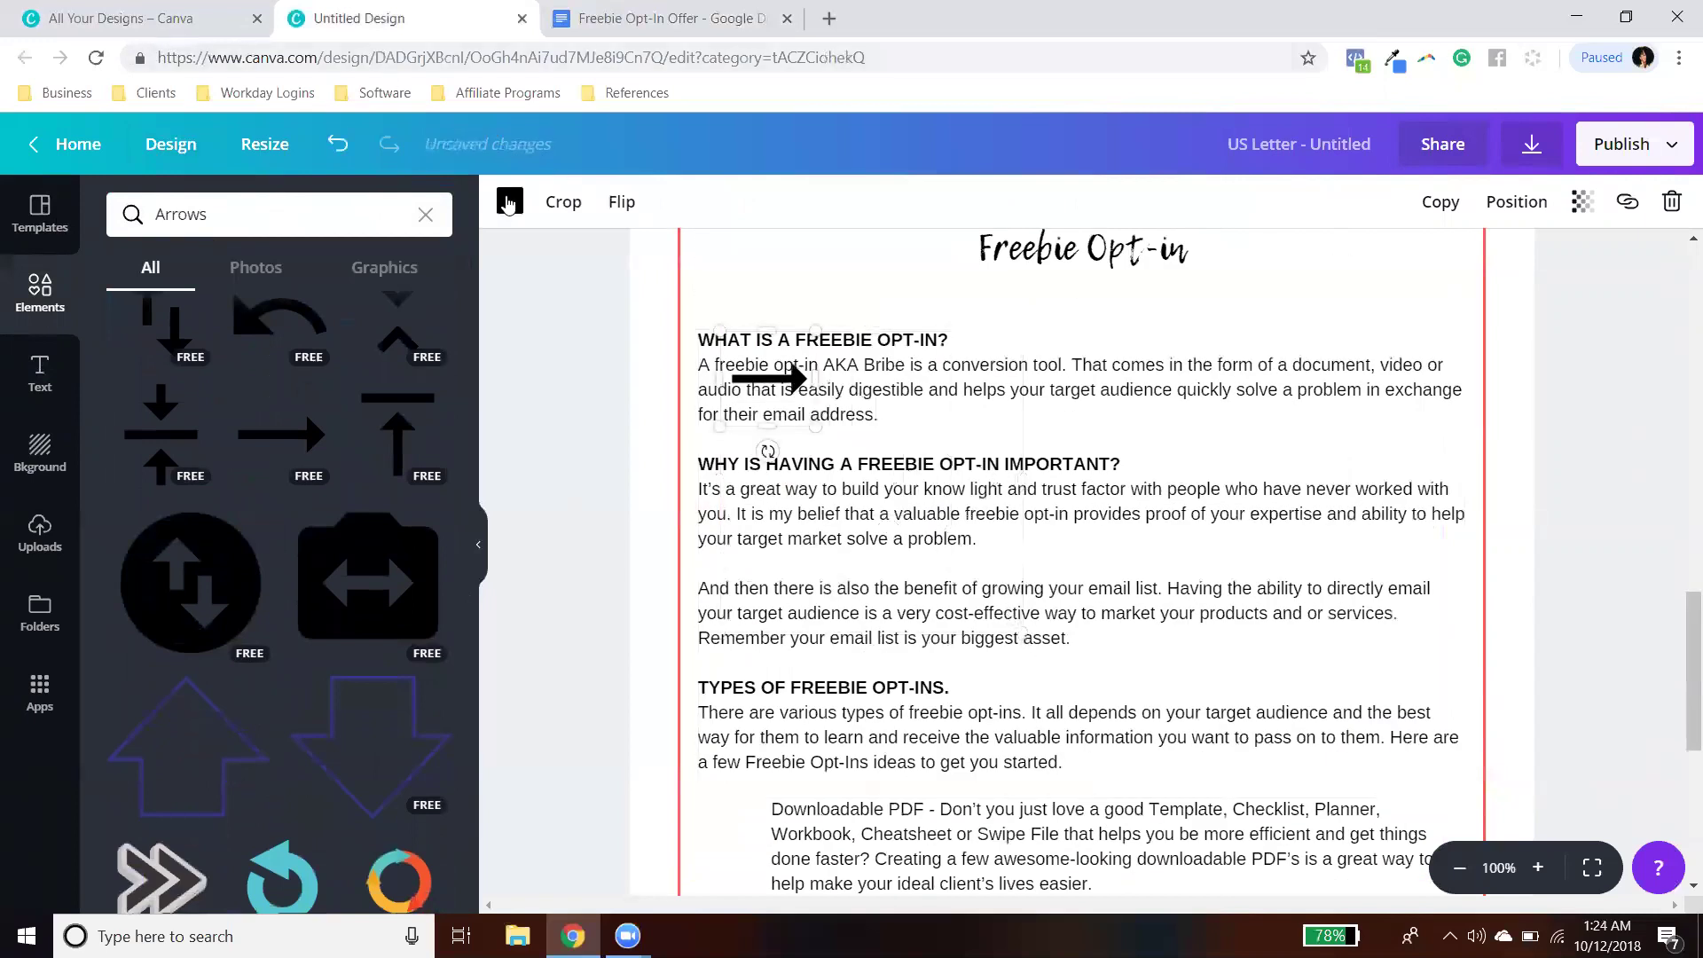
pyautogui.click(508, 203)
pyautogui.scroll(-3, 656, 399)
pyautogui.click(532, 465)
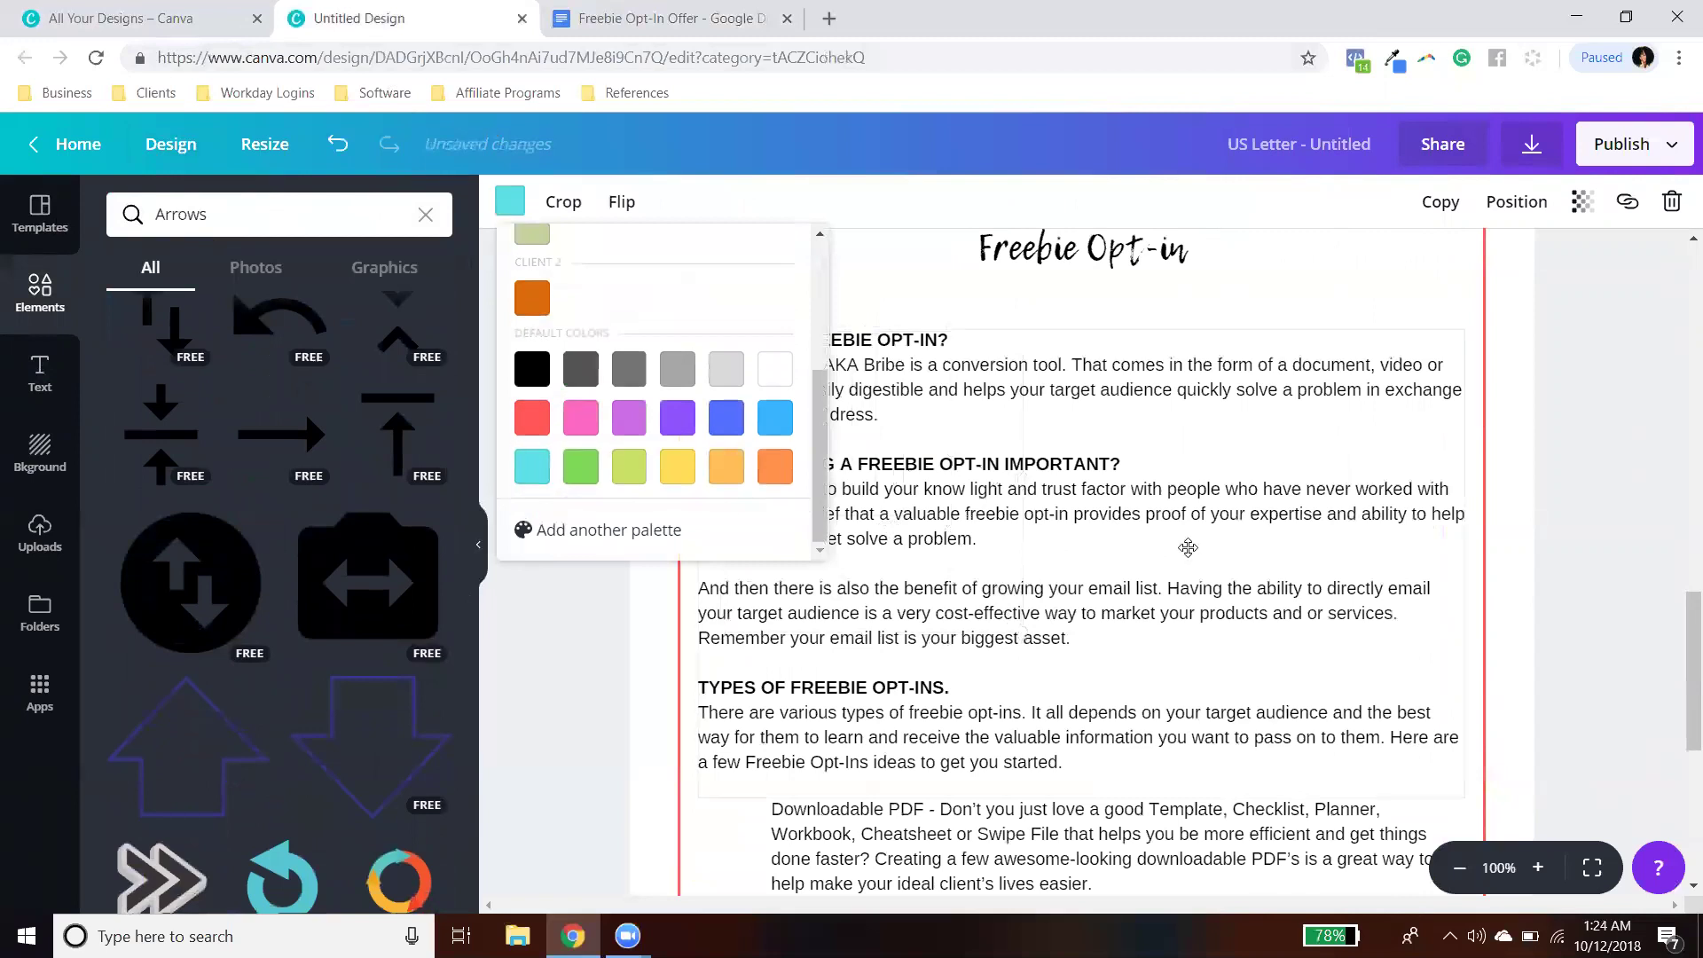
# Step: Shift the main body text box off the arrow, then set it back inside the border, slightly closer to the Freebie Opt-in title
pyautogui.click(1188, 547)
pyautogui.moveTo(786, 404); pyautogui.dragTo(781, 383)
pyautogui.click(775, 373)
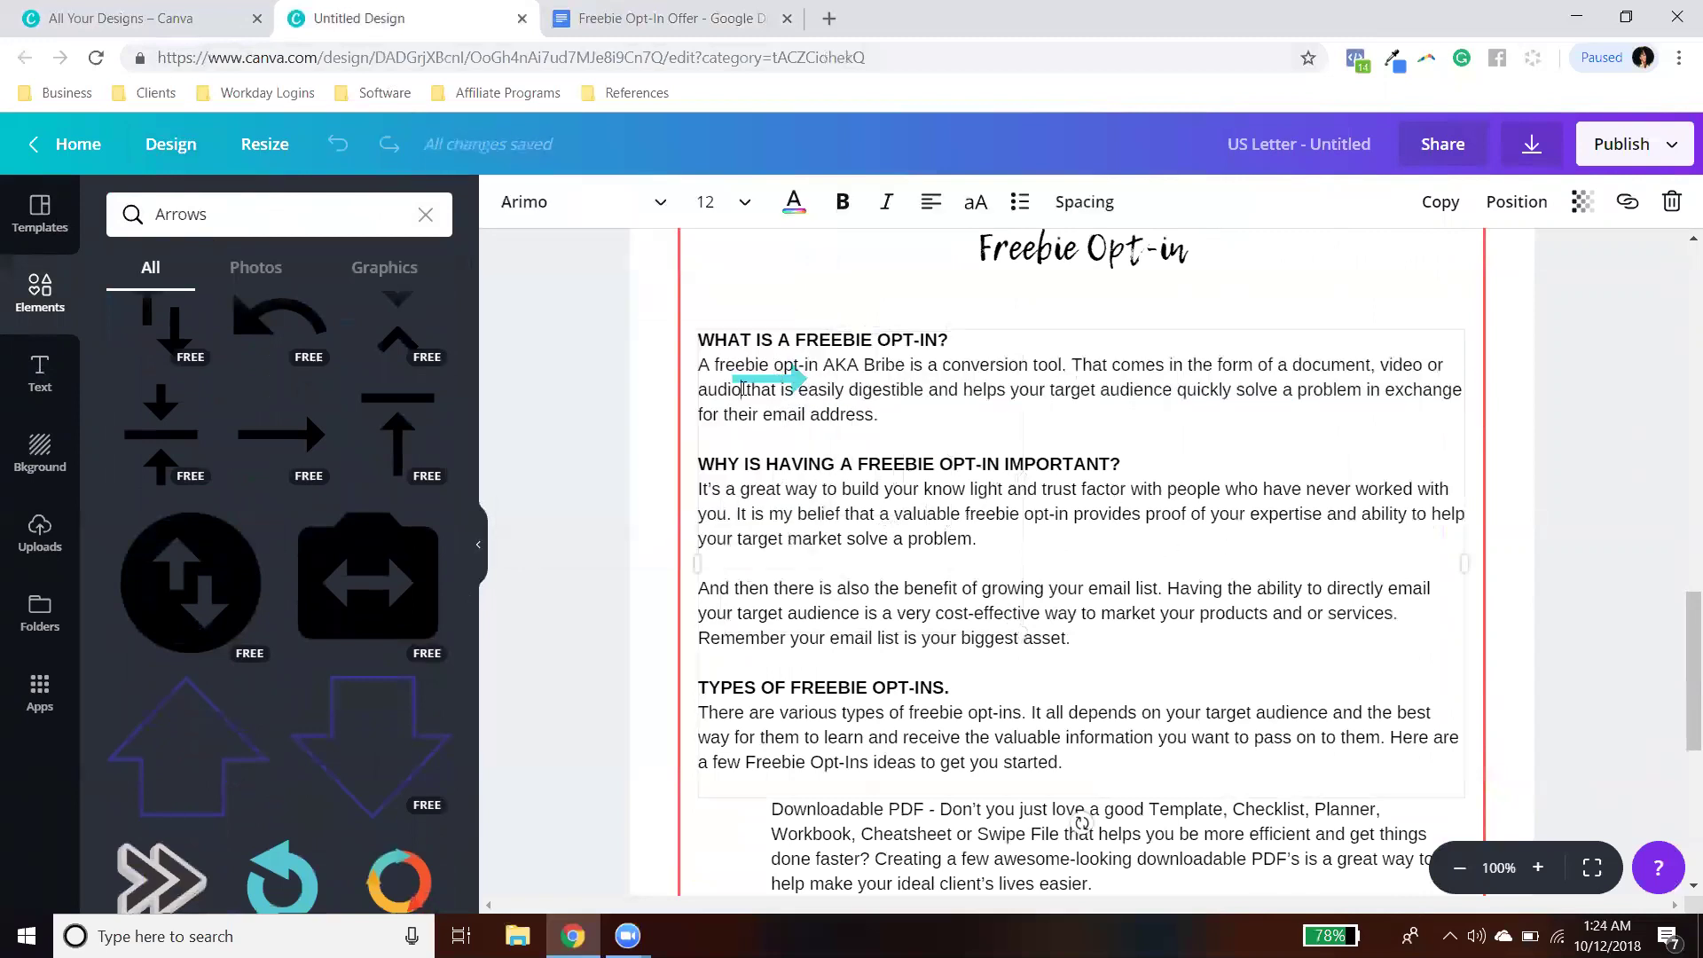
pyautogui.click(666, 353)
pyautogui.doubleClick(821, 366)
pyautogui.click(1601, 524)
pyautogui.click(966, 521)
pyautogui.moveTo(1102, 534); pyautogui.dragTo(1257, 548)
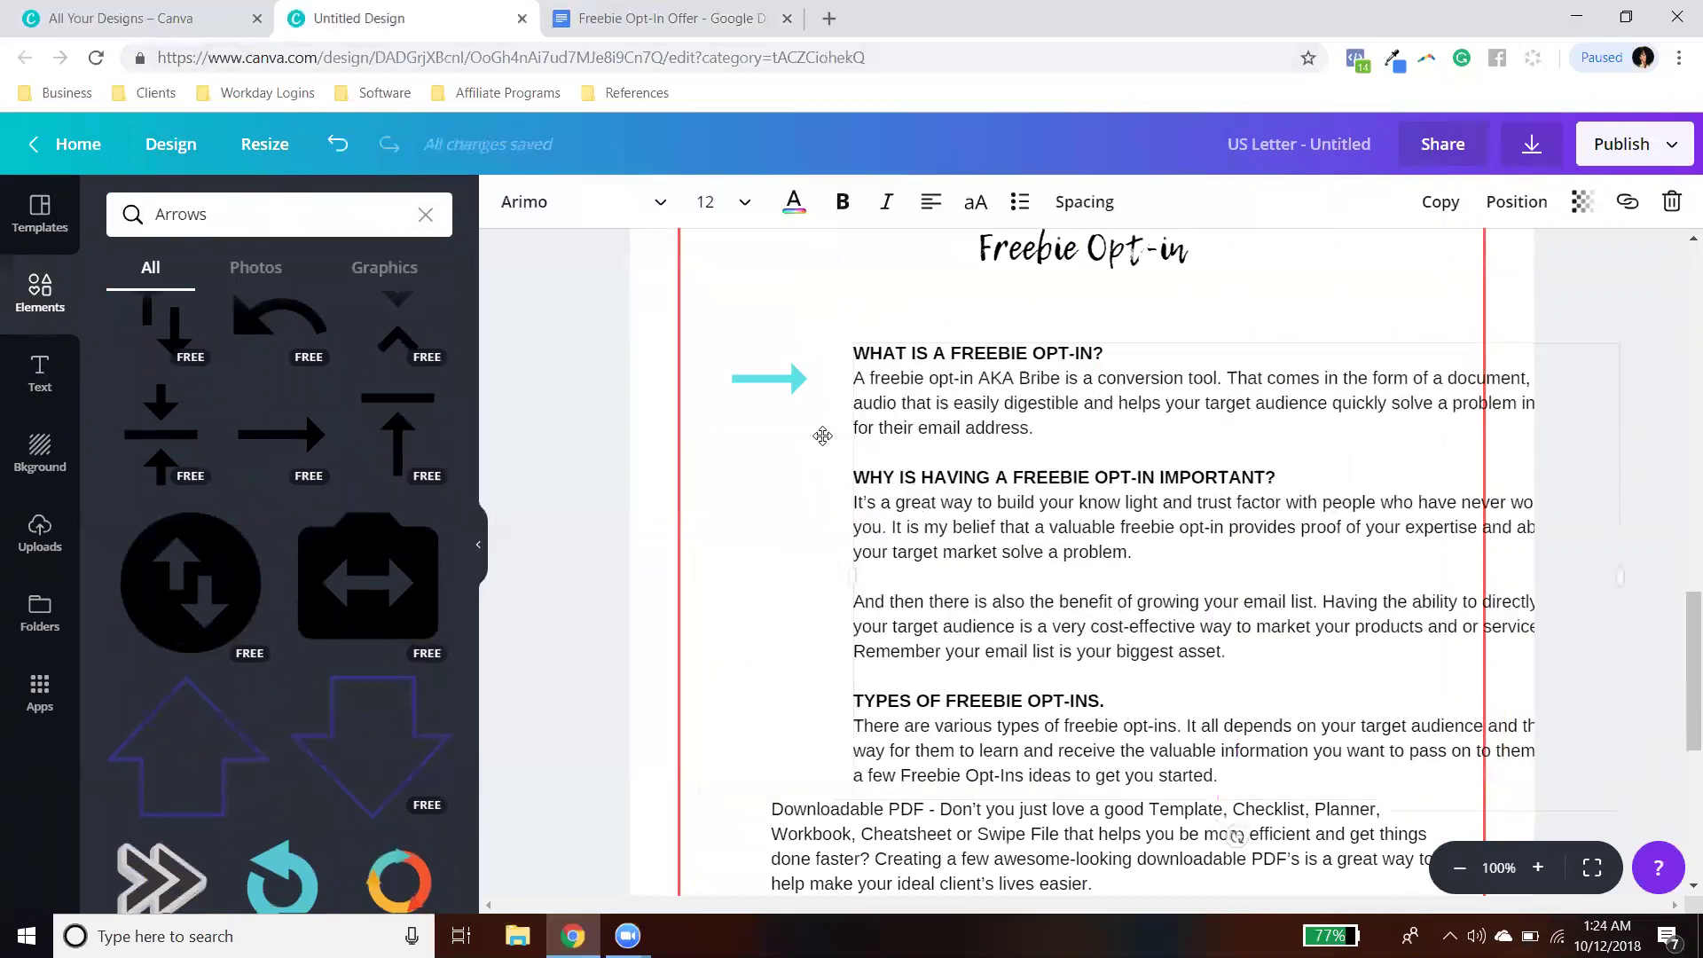
pyautogui.click(782, 381)
pyautogui.moveTo(954, 417); pyautogui.dragTo(844, 396)
pyautogui.click(803, 391)
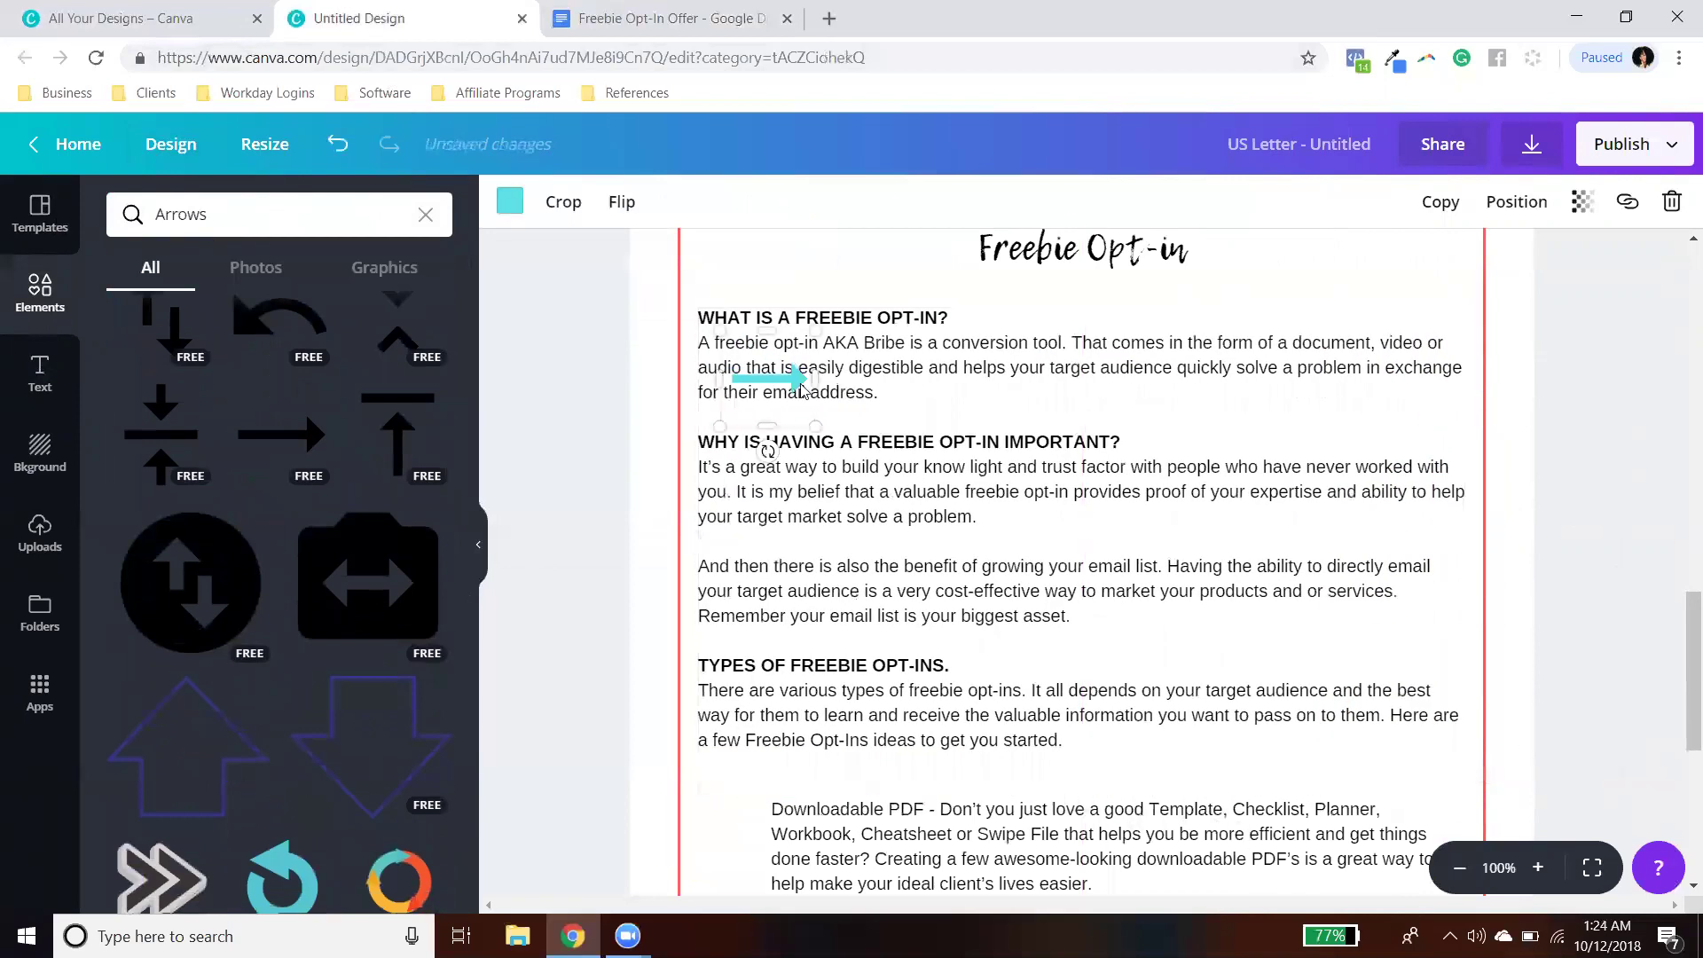
pyautogui.click(1436, 447)
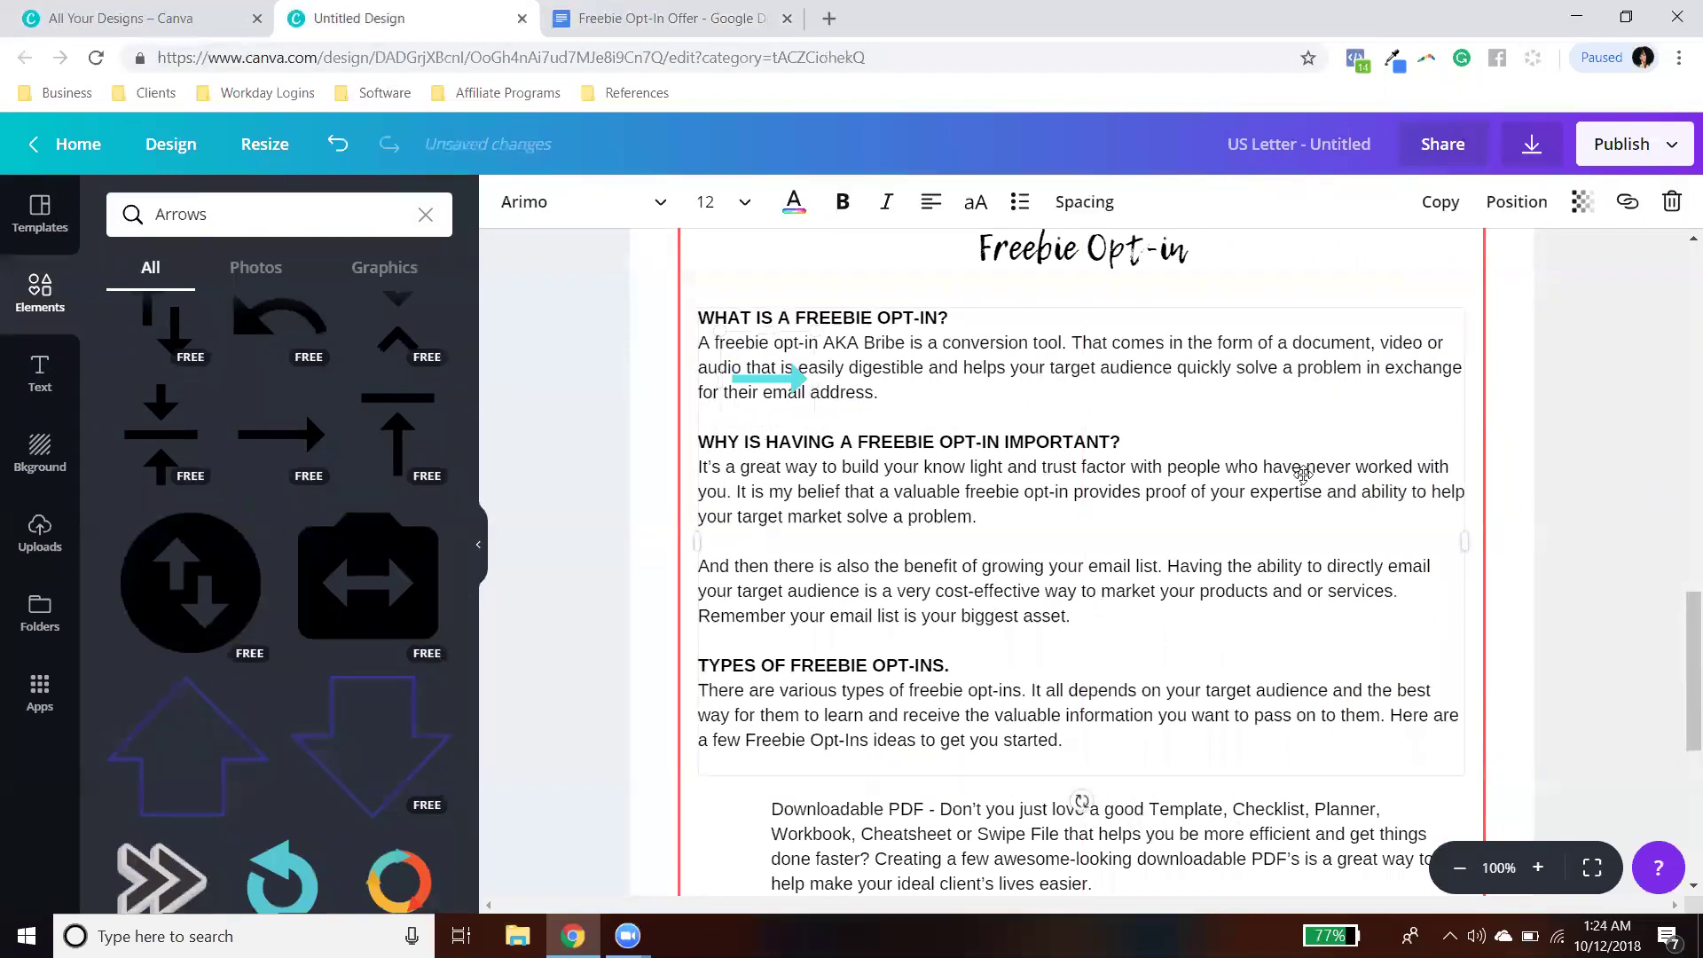
# Step: Move the turquoise arrow down page 2 to sit beside the Downloadable PDF paragraph
pyautogui.click(803, 383)
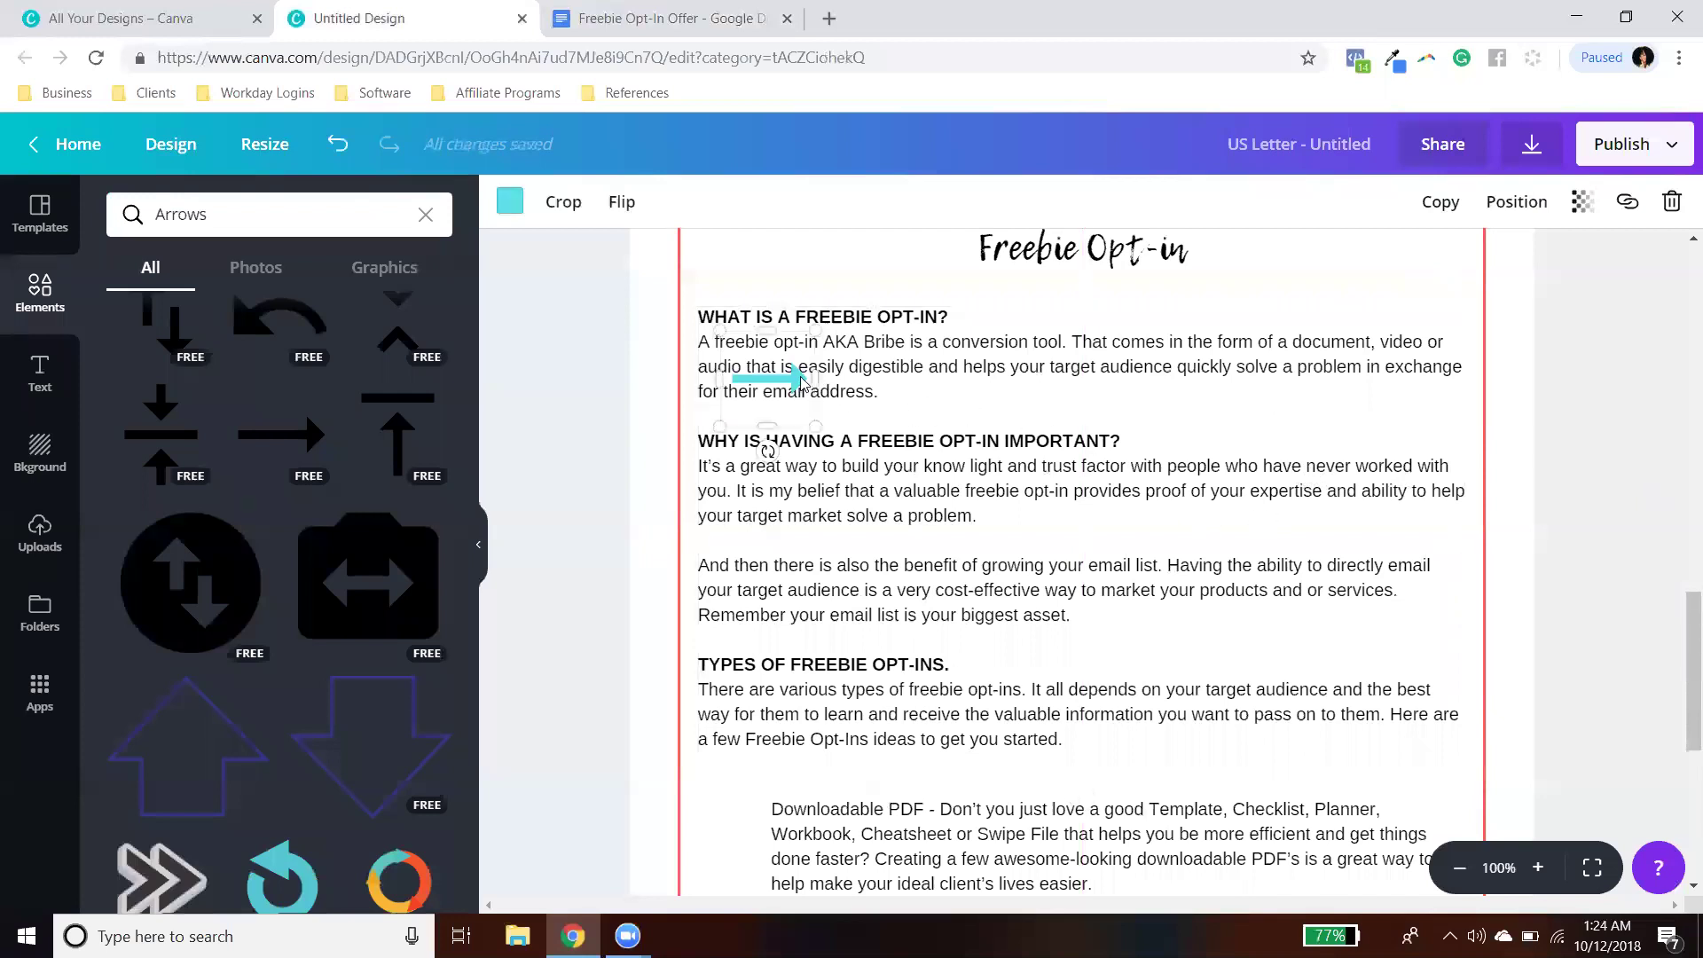
pyautogui.scroll(-3, 897, 314)
pyautogui.scroll(1, 801, 321)
pyautogui.moveTo(785, 268); pyautogui.dragTo(743, 714)
pyautogui.click(752, 745)
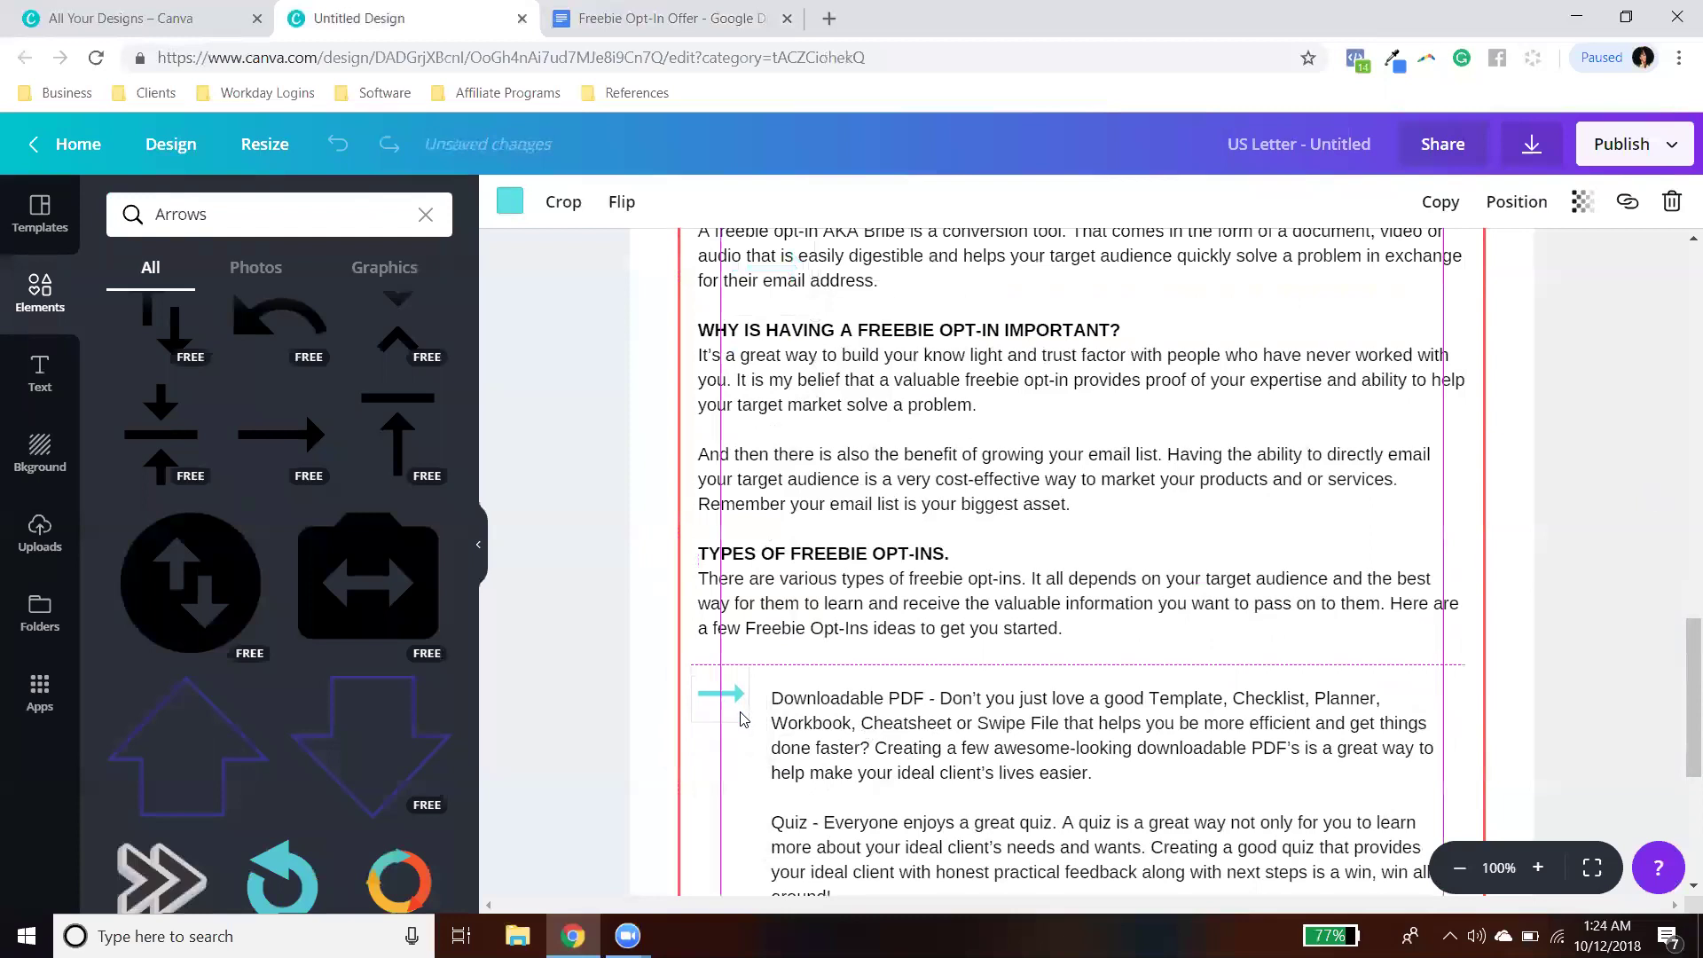
# Step: Raise the indented text box closer to the opt-in types intro and align the arrow with the Downloadable PDF line
pyautogui.moveTo(827, 749); pyautogui.dragTo(831, 736)
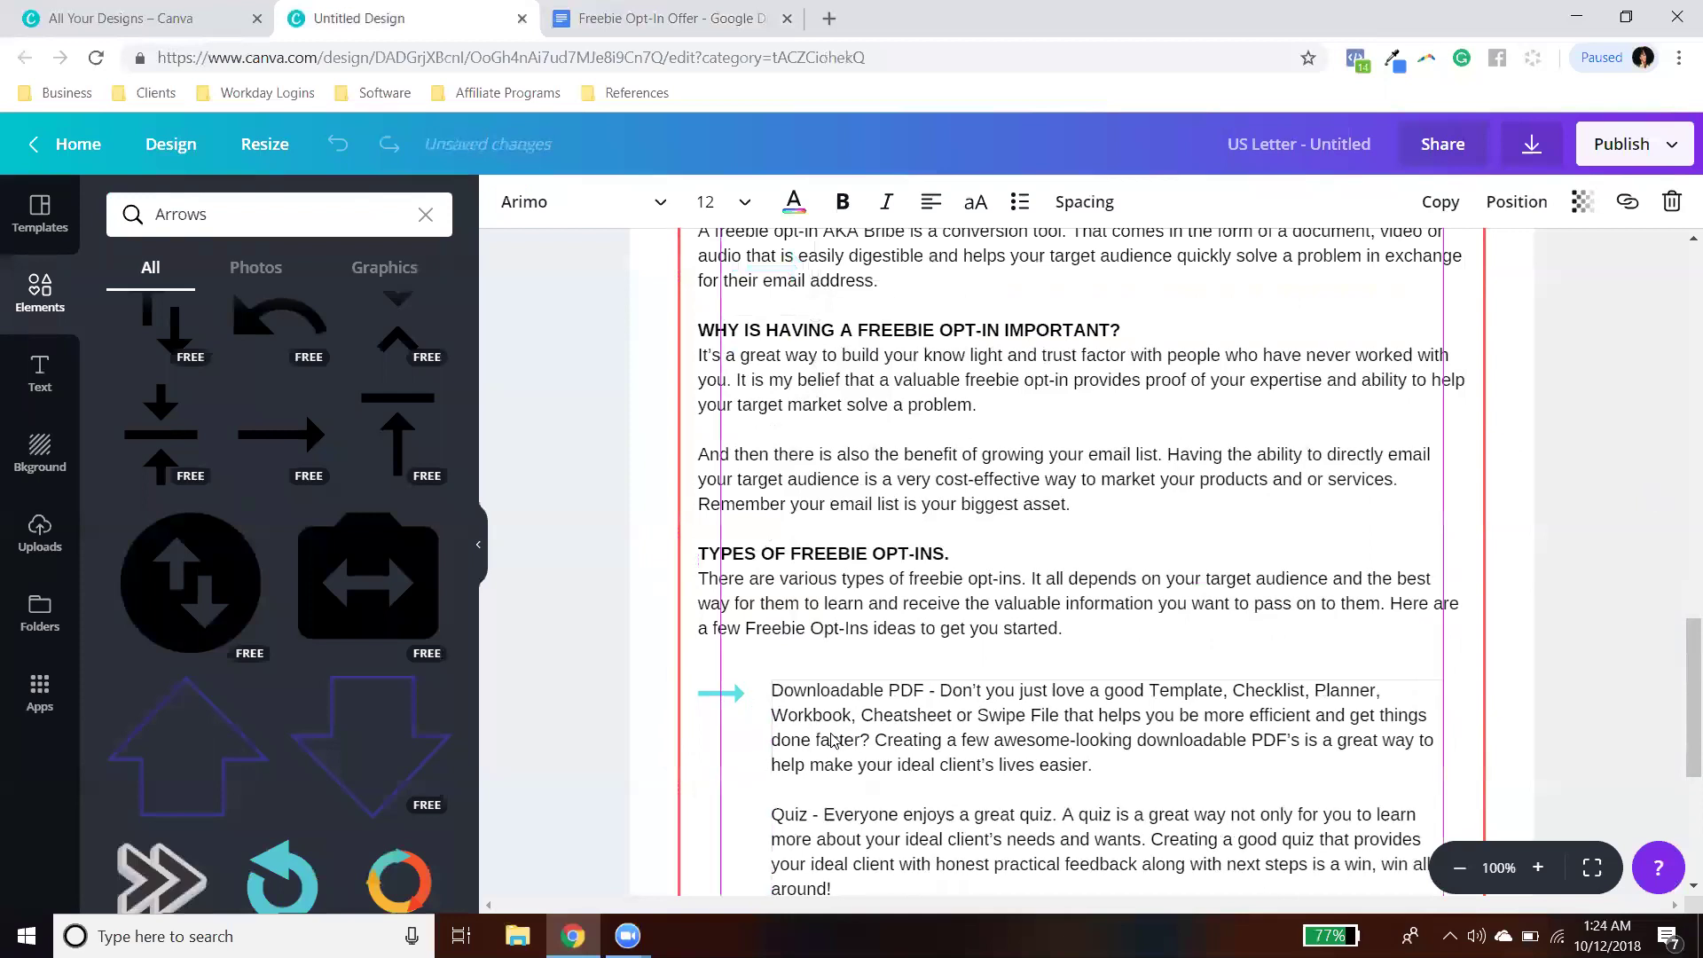
pyautogui.click(1566, 625)
pyautogui.scroll(-1, 1570, 626)
pyautogui.click(1270, 658)
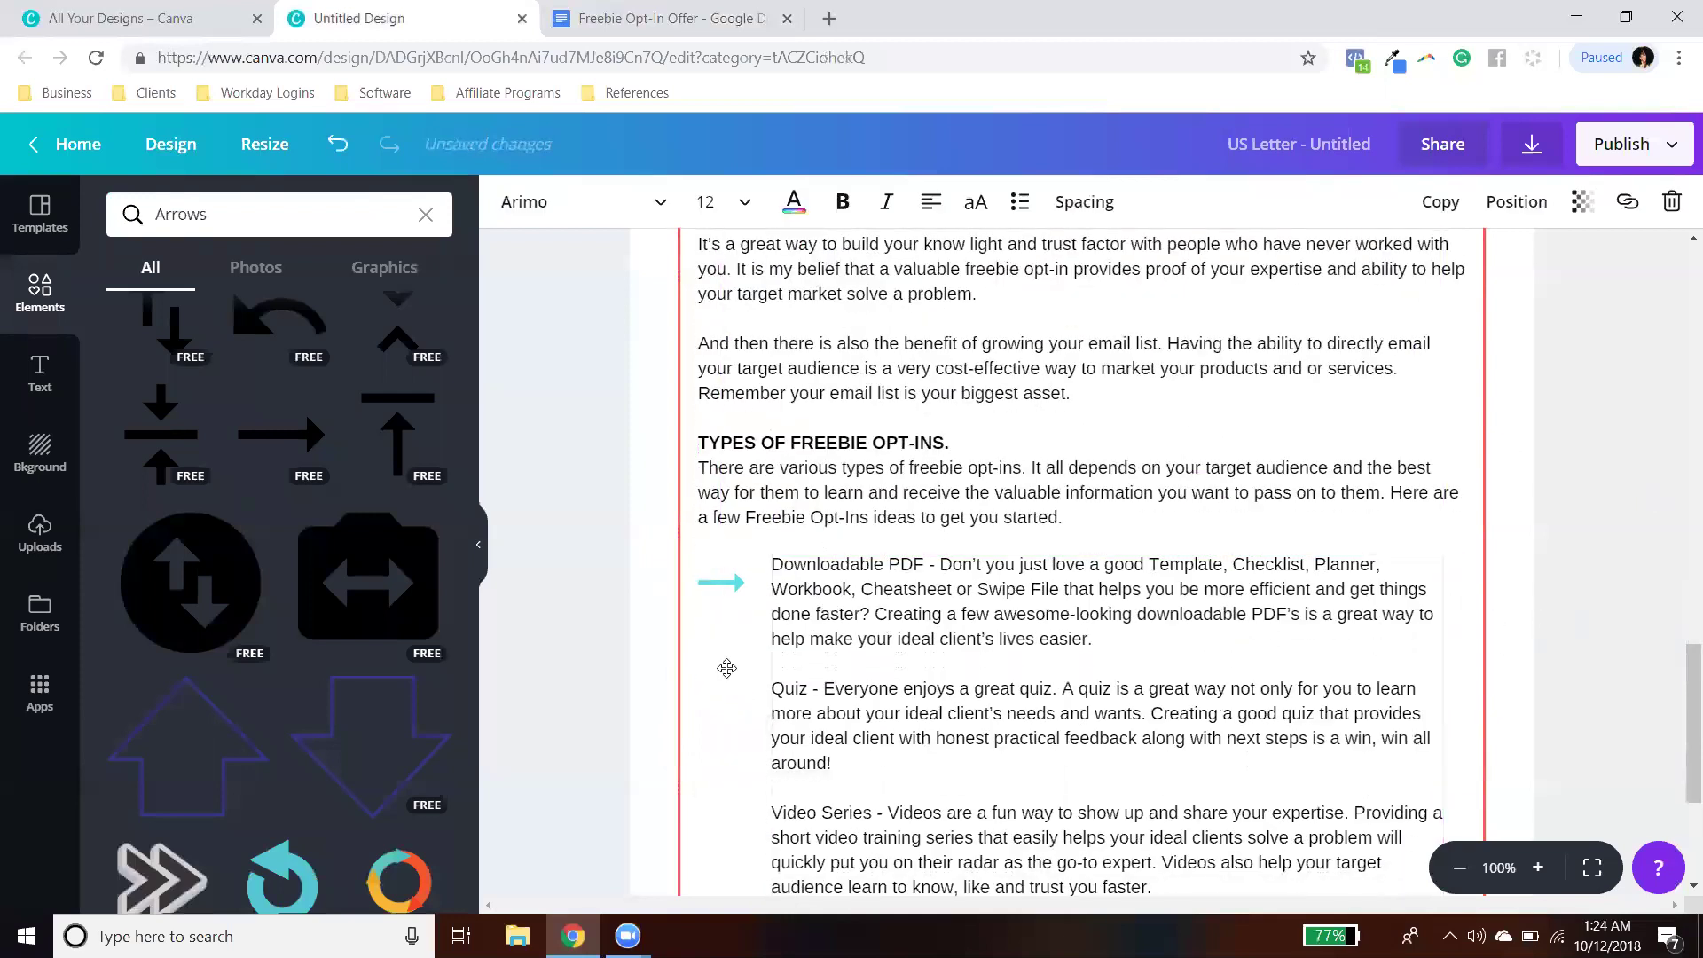
pyautogui.moveTo(734, 589); pyautogui.dragTo(735, 573)
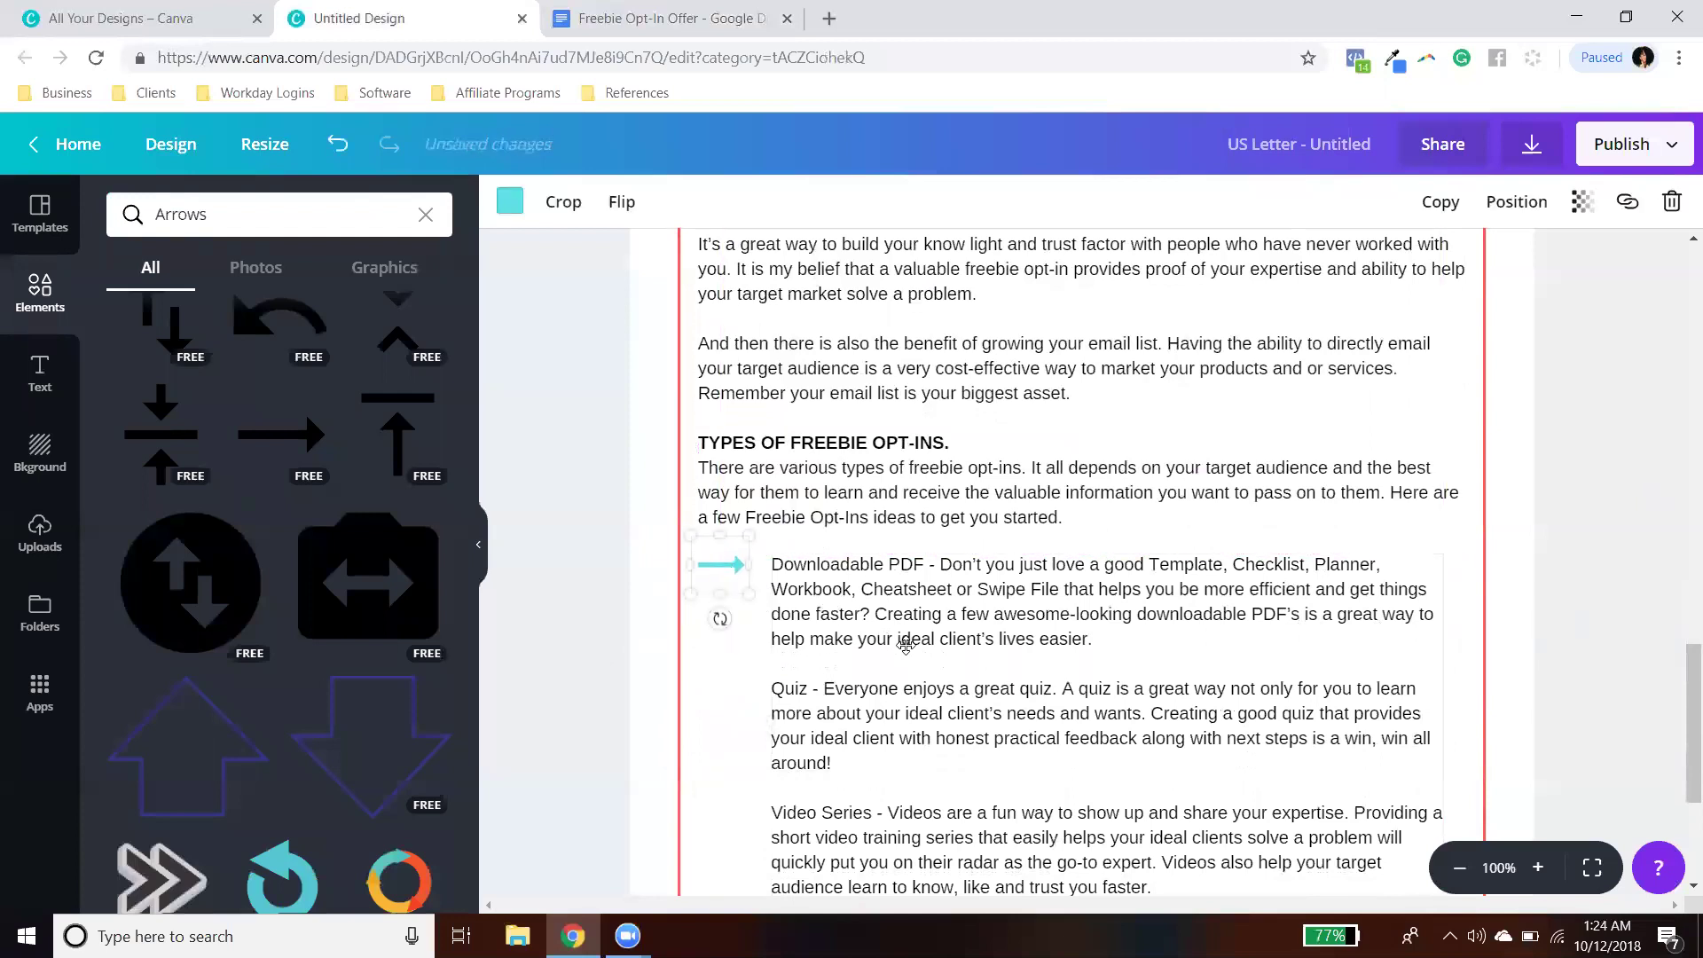
# Step: Duplicate the turquoise arrow twice, placing the copies beside the Quiz and Video Series paragraphs
pyautogui.click(769, 636)
pyautogui.click(736, 575)
pyautogui.moveTo(743, 608); pyautogui.dragTo(725, 687)
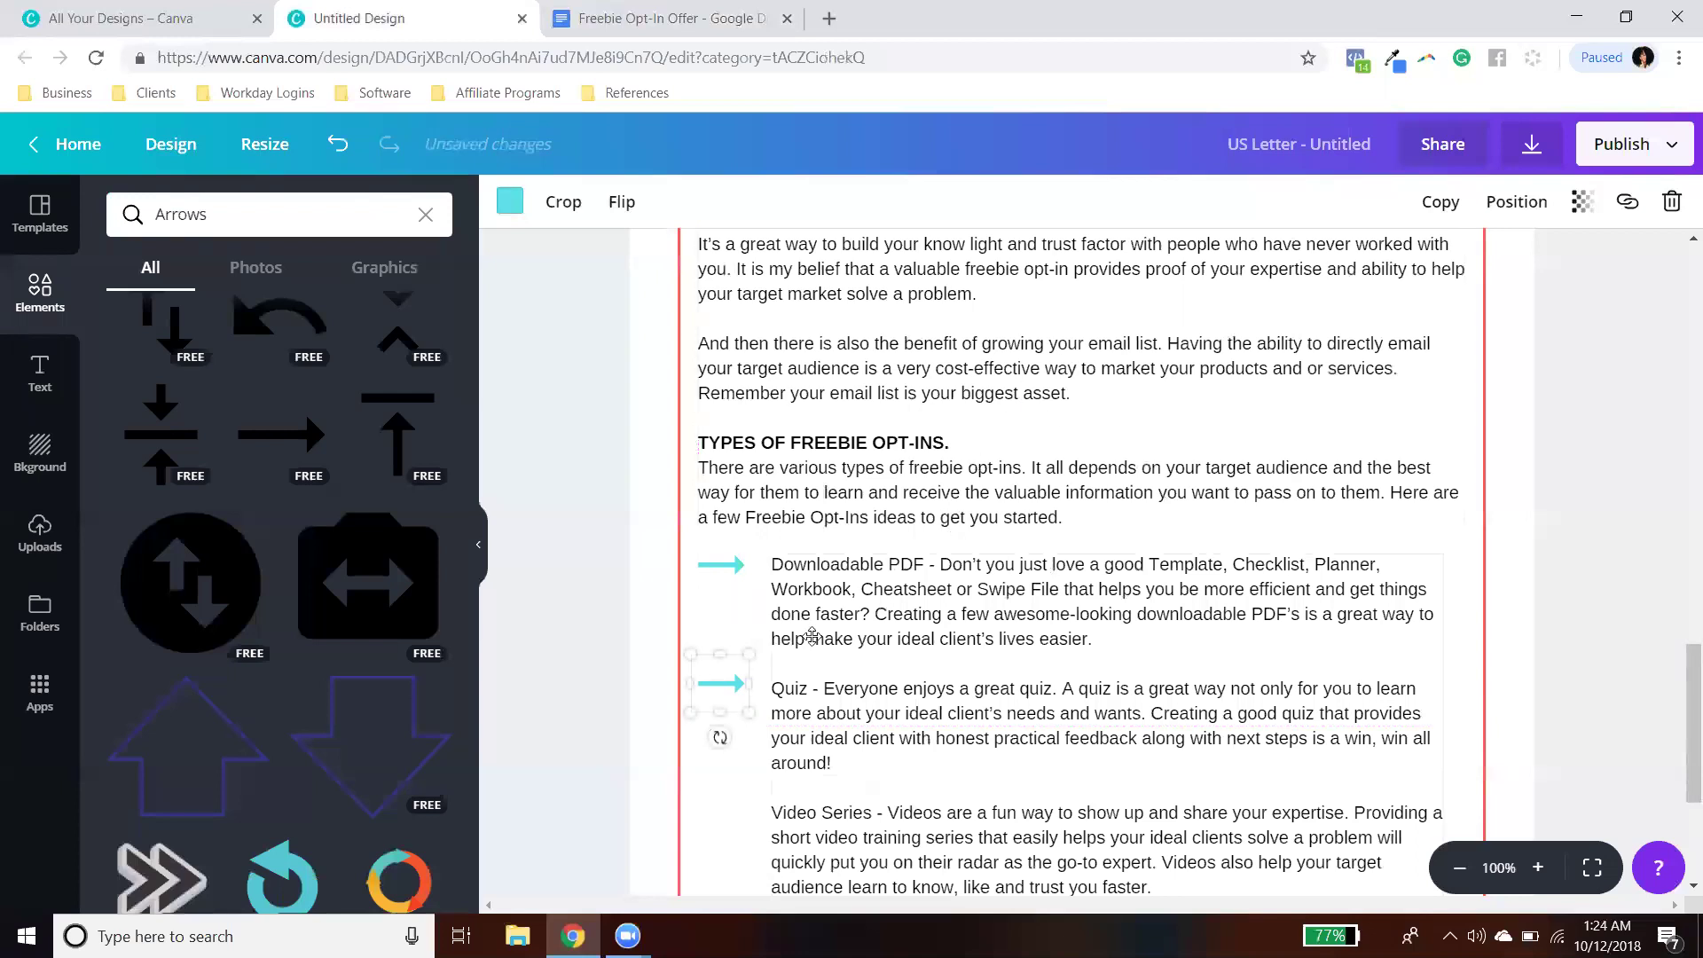
pyautogui.scroll(-3, 725, 686)
pyautogui.click(1440, 203)
pyautogui.moveTo(750, 501); pyautogui.dragTo(729, 602)
pyautogui.click(1496, 685)
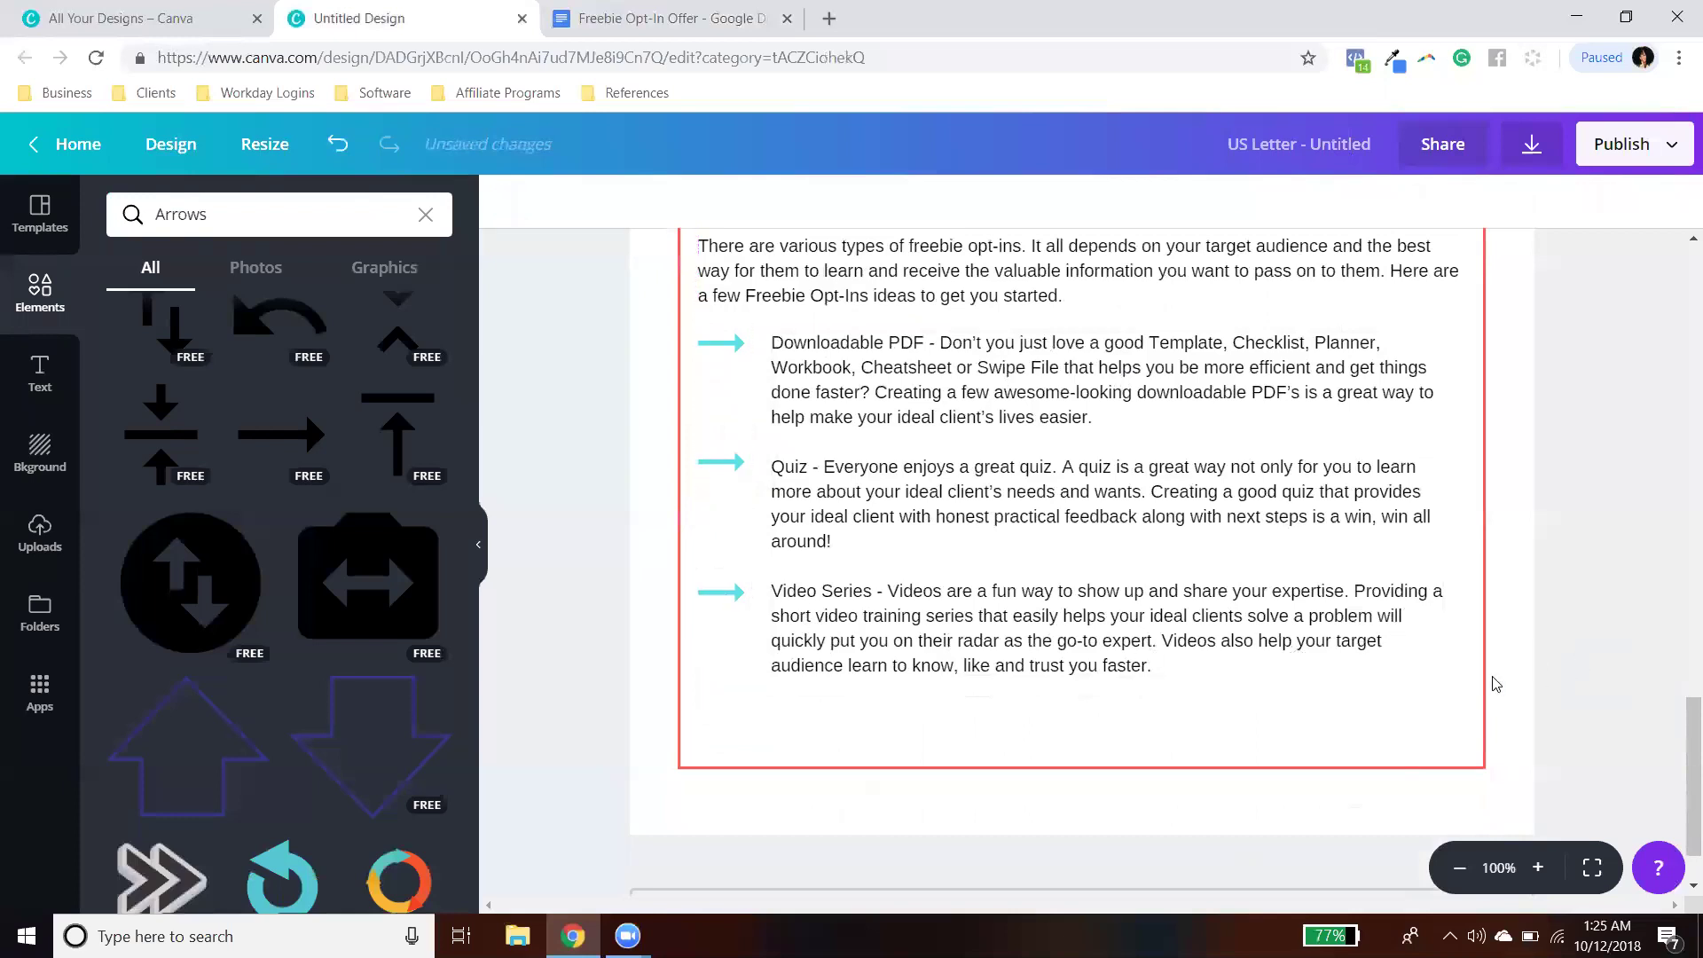
# Step: Check page 2's layout and clear the "Arrows" search to return to the general elements library
pyautogui.scroll(4, 1449, 674)
pyautogui.scroll(-3, 1446, 676)
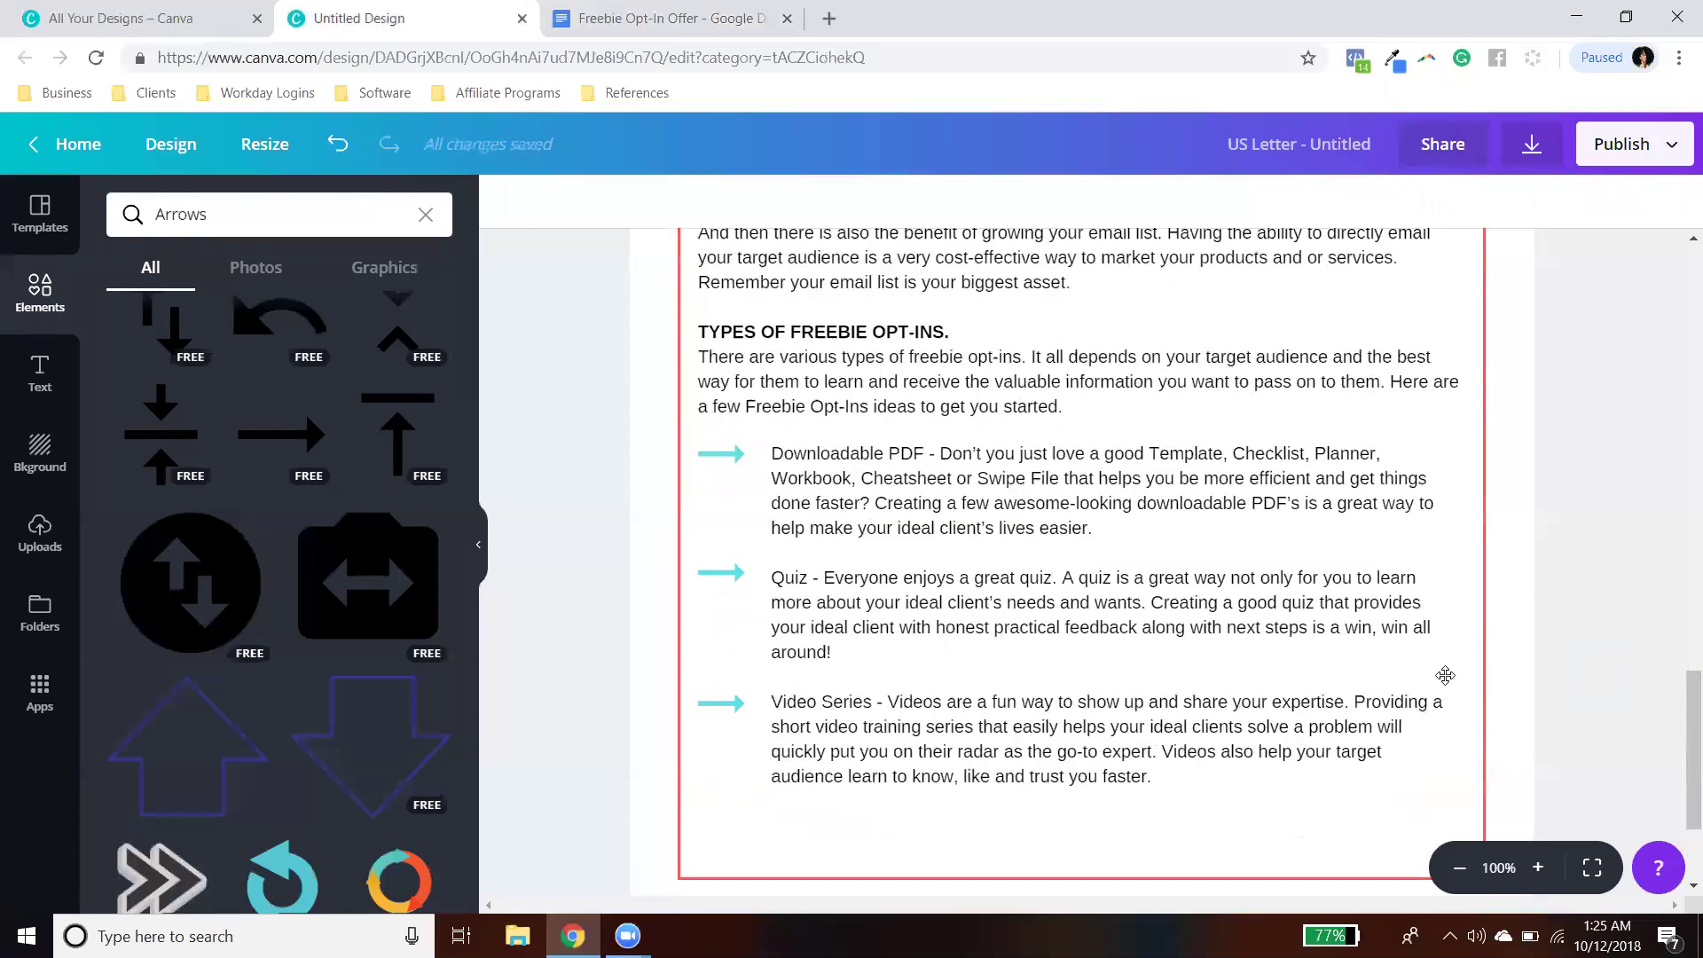
pyautogui.scroll(5, 1446, 762)
pyautogui.scroll(-5, 1222, 781)
pyautogui.scroll(-1, 1260, 646)
pyautogui.scroll(2, 1104, 674)
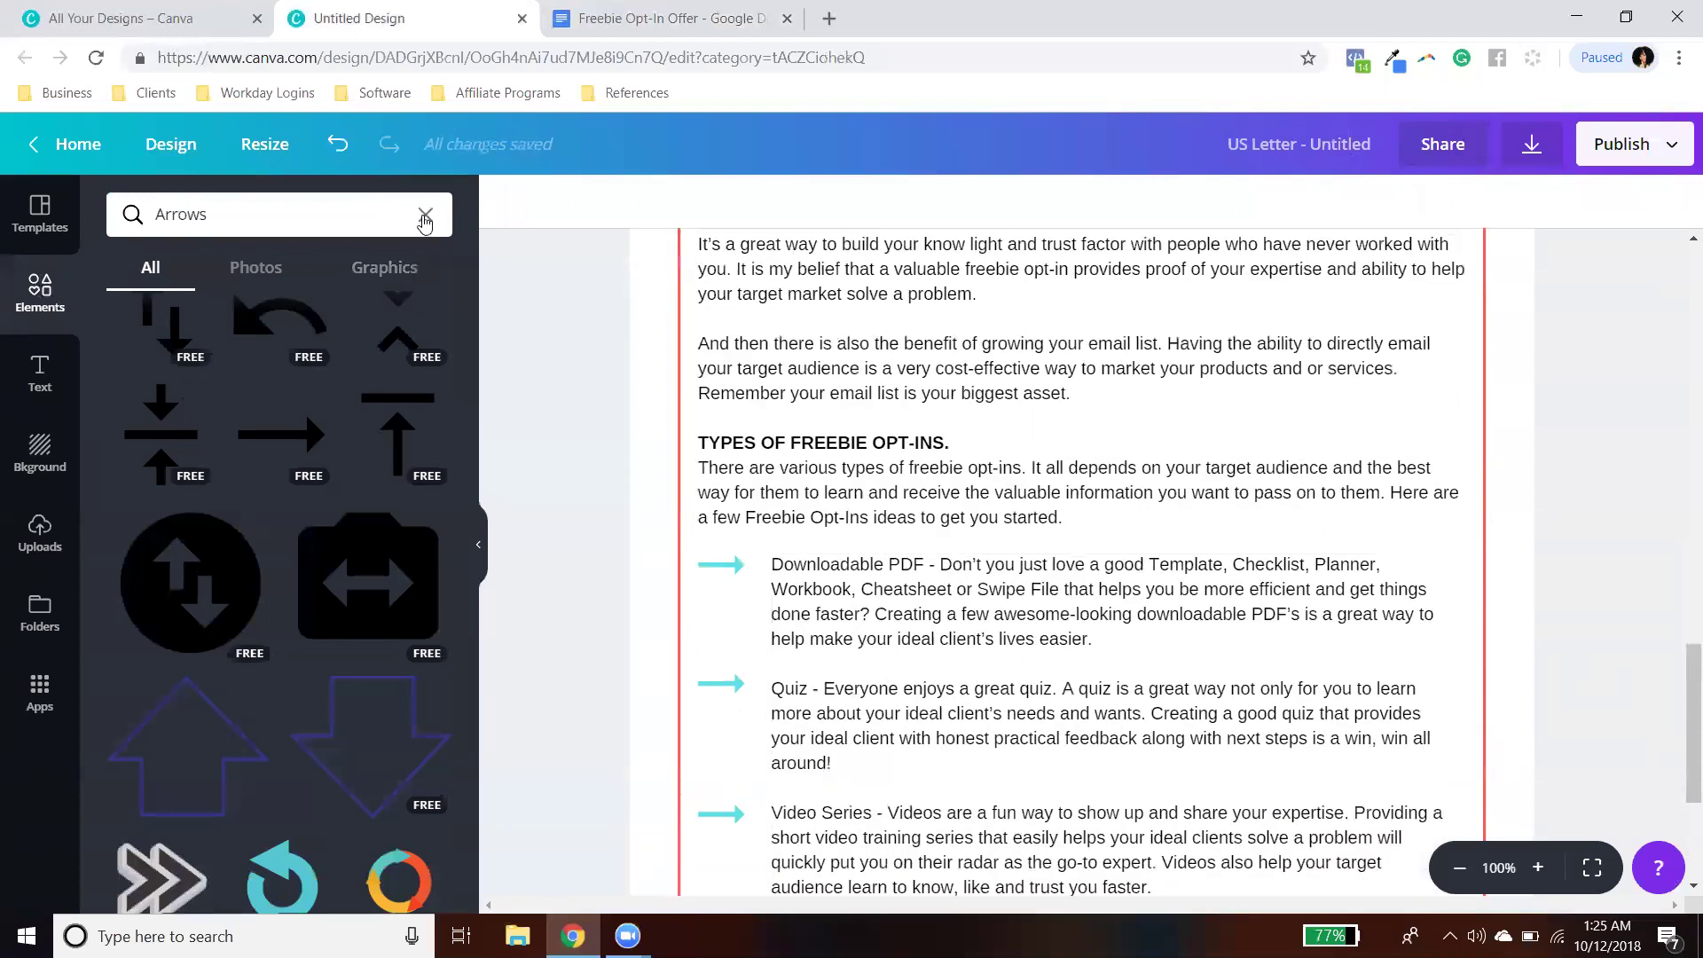
pyautogui.click(426, 214)
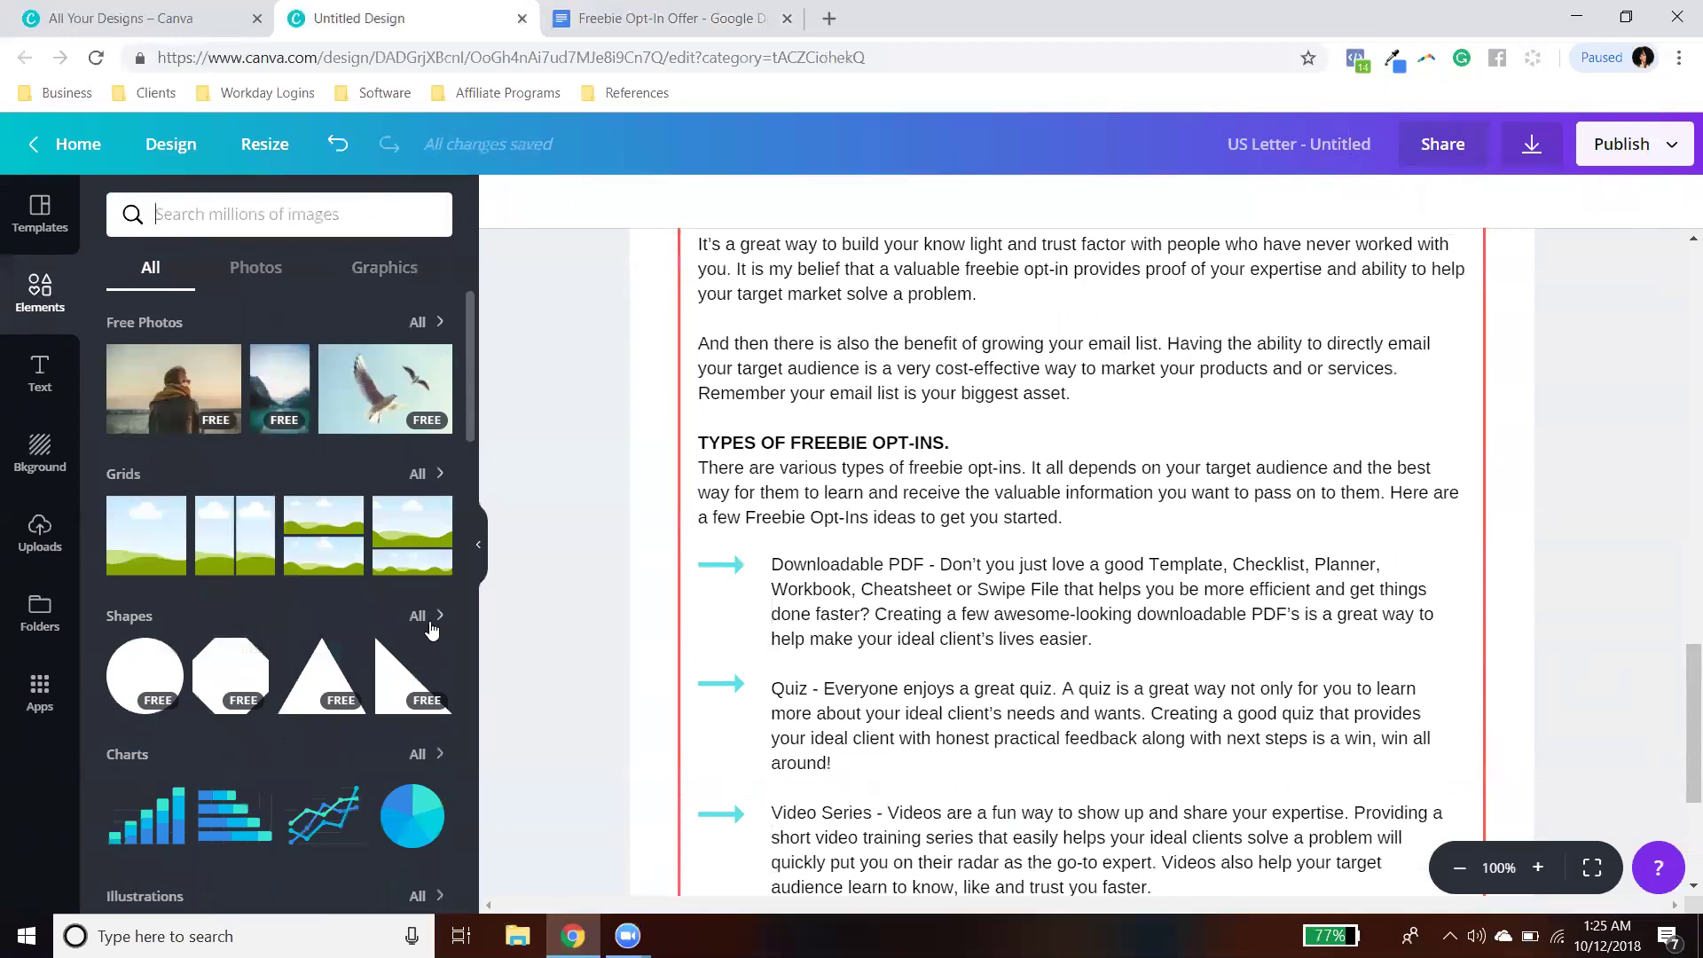
# Step: Add an octagon shape to page 2 and fill it with a lightened tint of the brand palette's grey
pyautogui.click(233, 673)
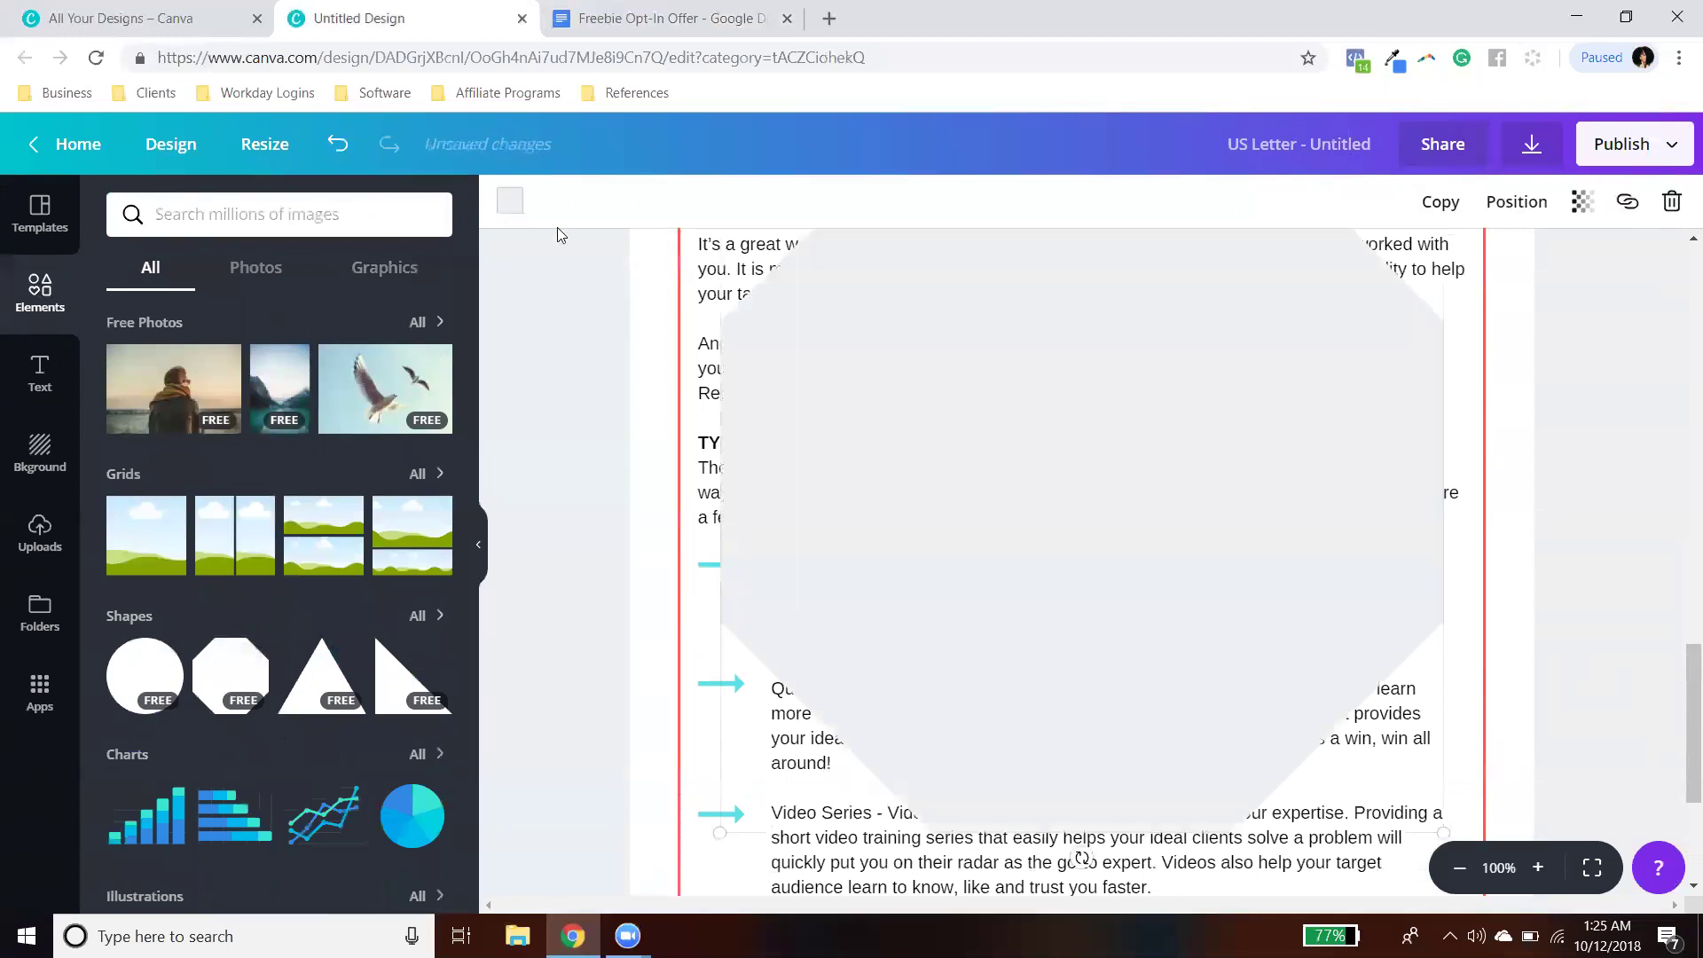
pyautogui.click(511, 202)
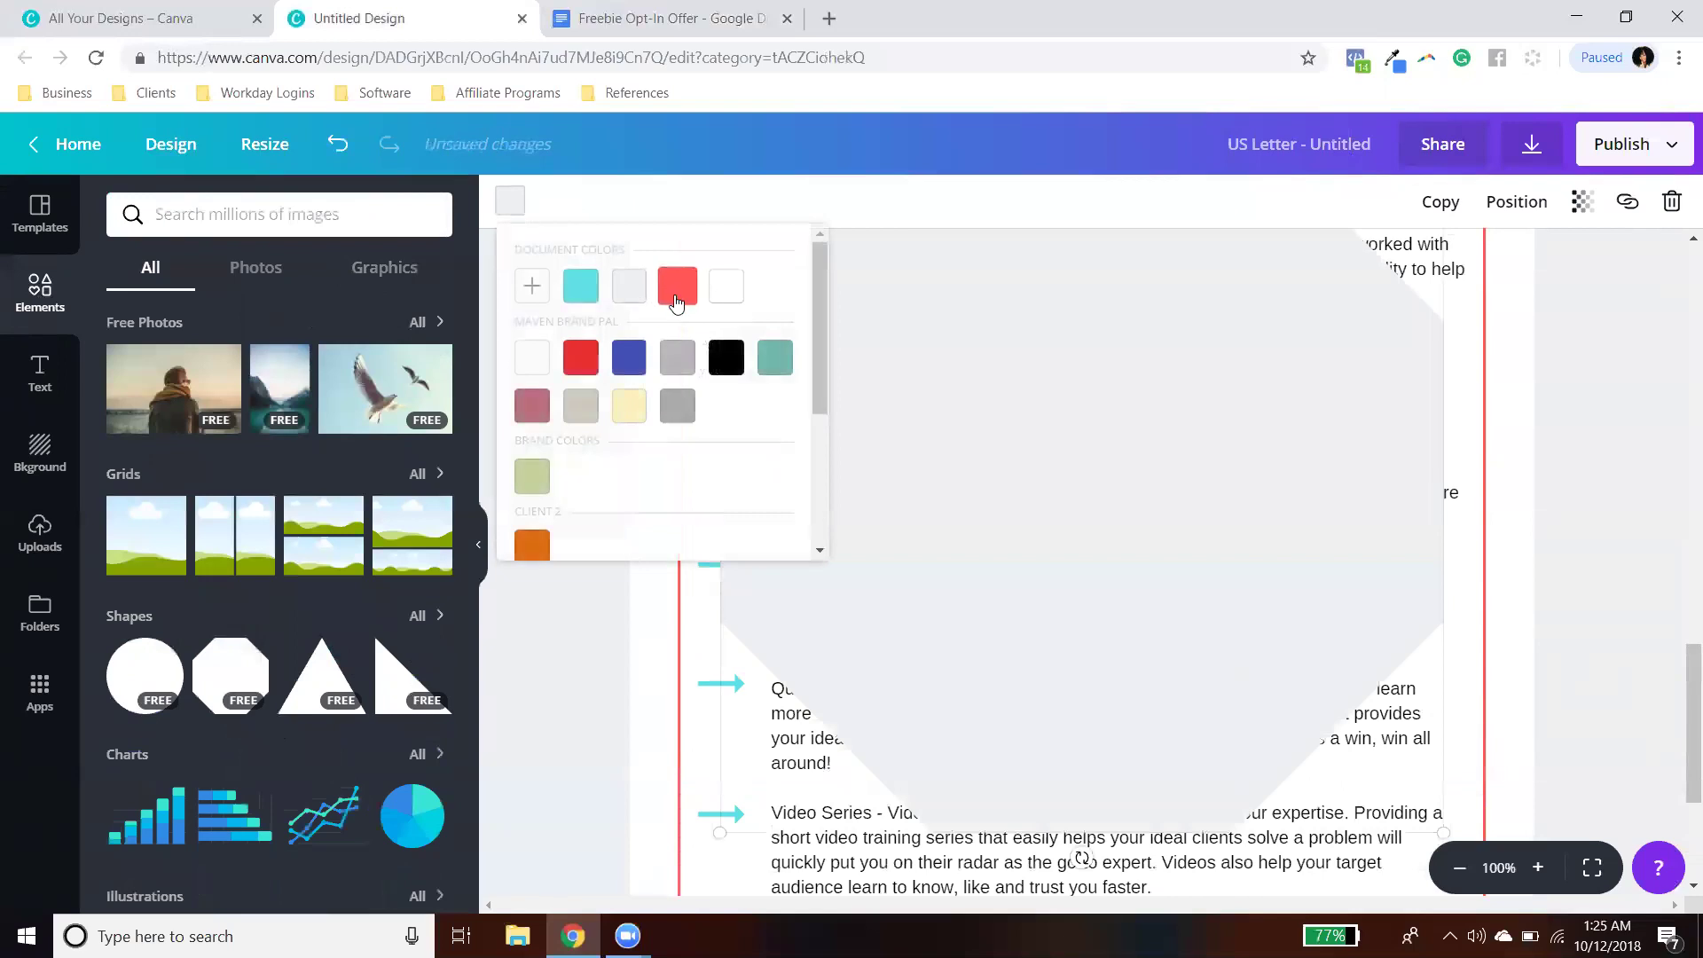
pyautogui.click(677, 357)
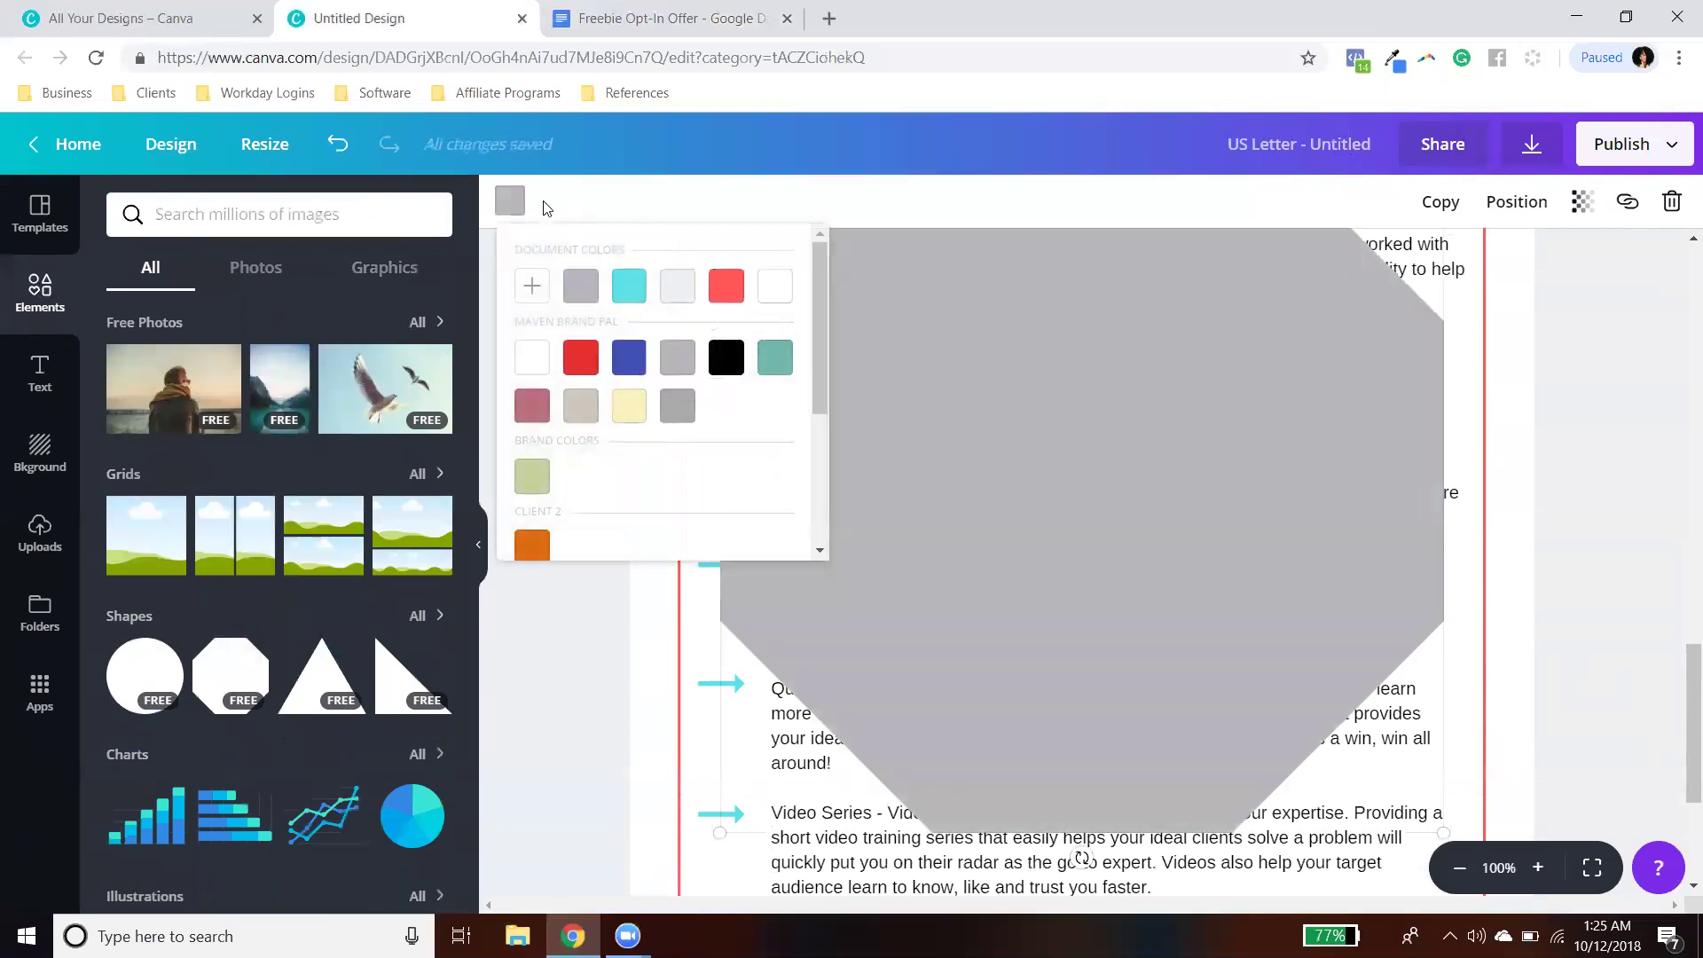
pyautogui.click(532, 286)
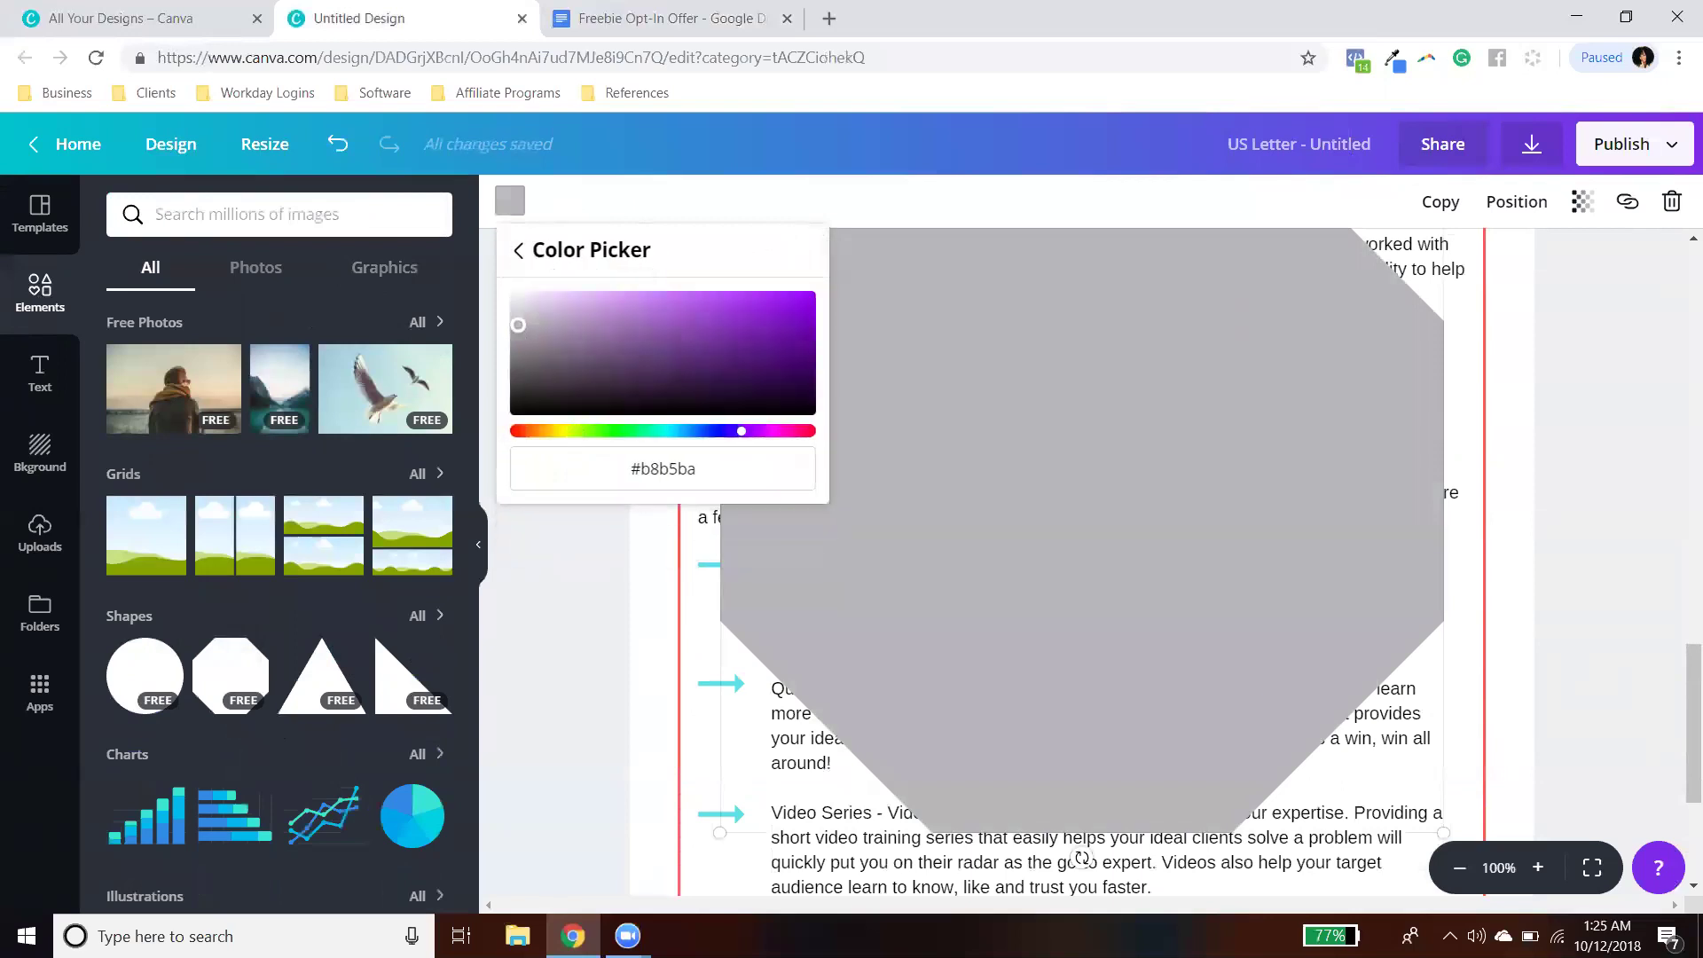
pyautogui.moveTo(518, 324); pyautogui.dragTo(520, 310)
pyautogui.click(1228, 703)
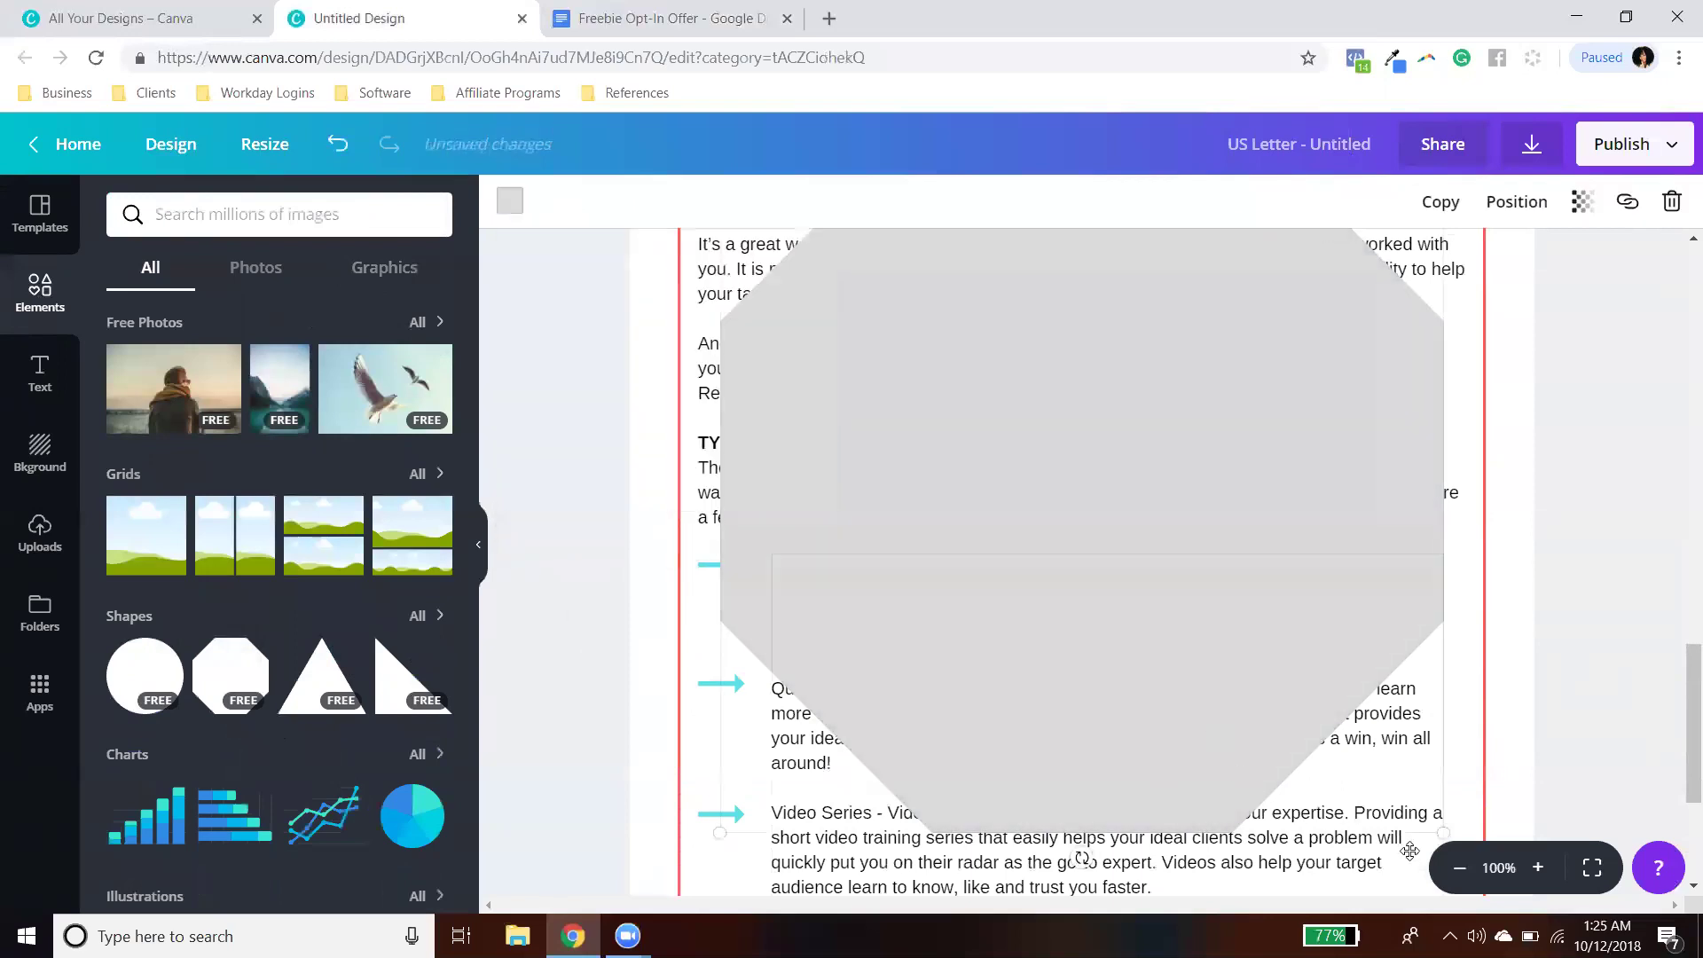
# Step: Shrink the grey octagon to icon size, place it beside the Downloadable PDF paragraph, and send it behind the arrow
pyautogui.moveTo(1443, 832); pyautogui.dragTo(743, 788)
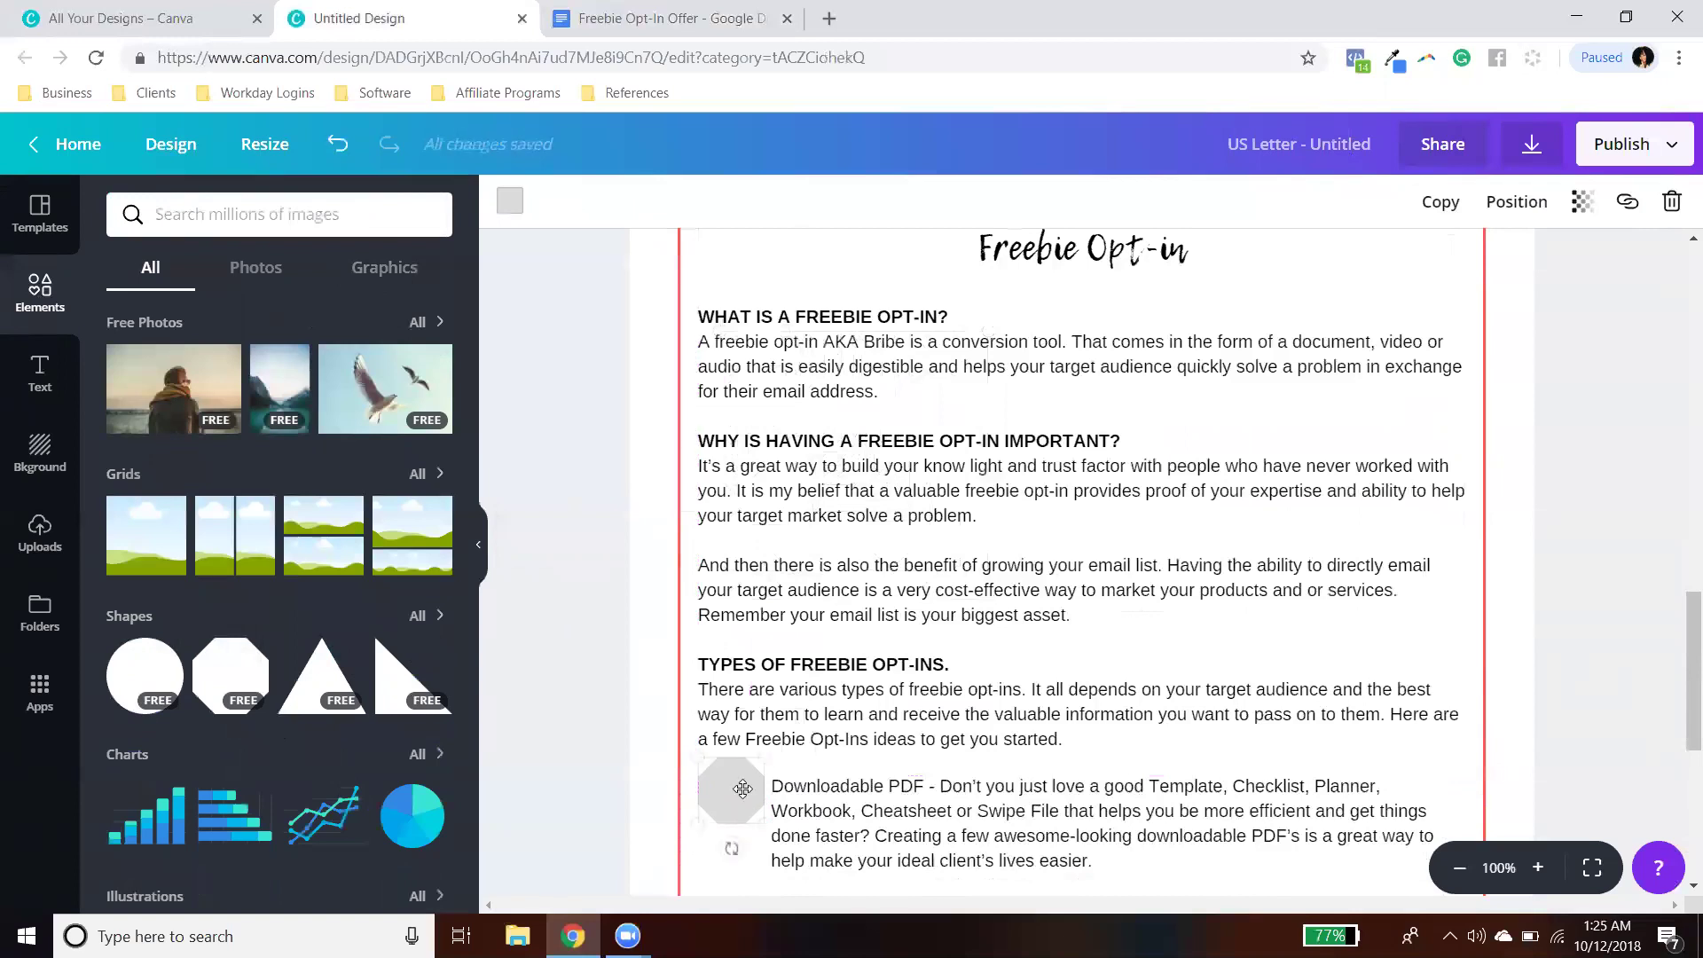
pyautogui.click(1515, 200)
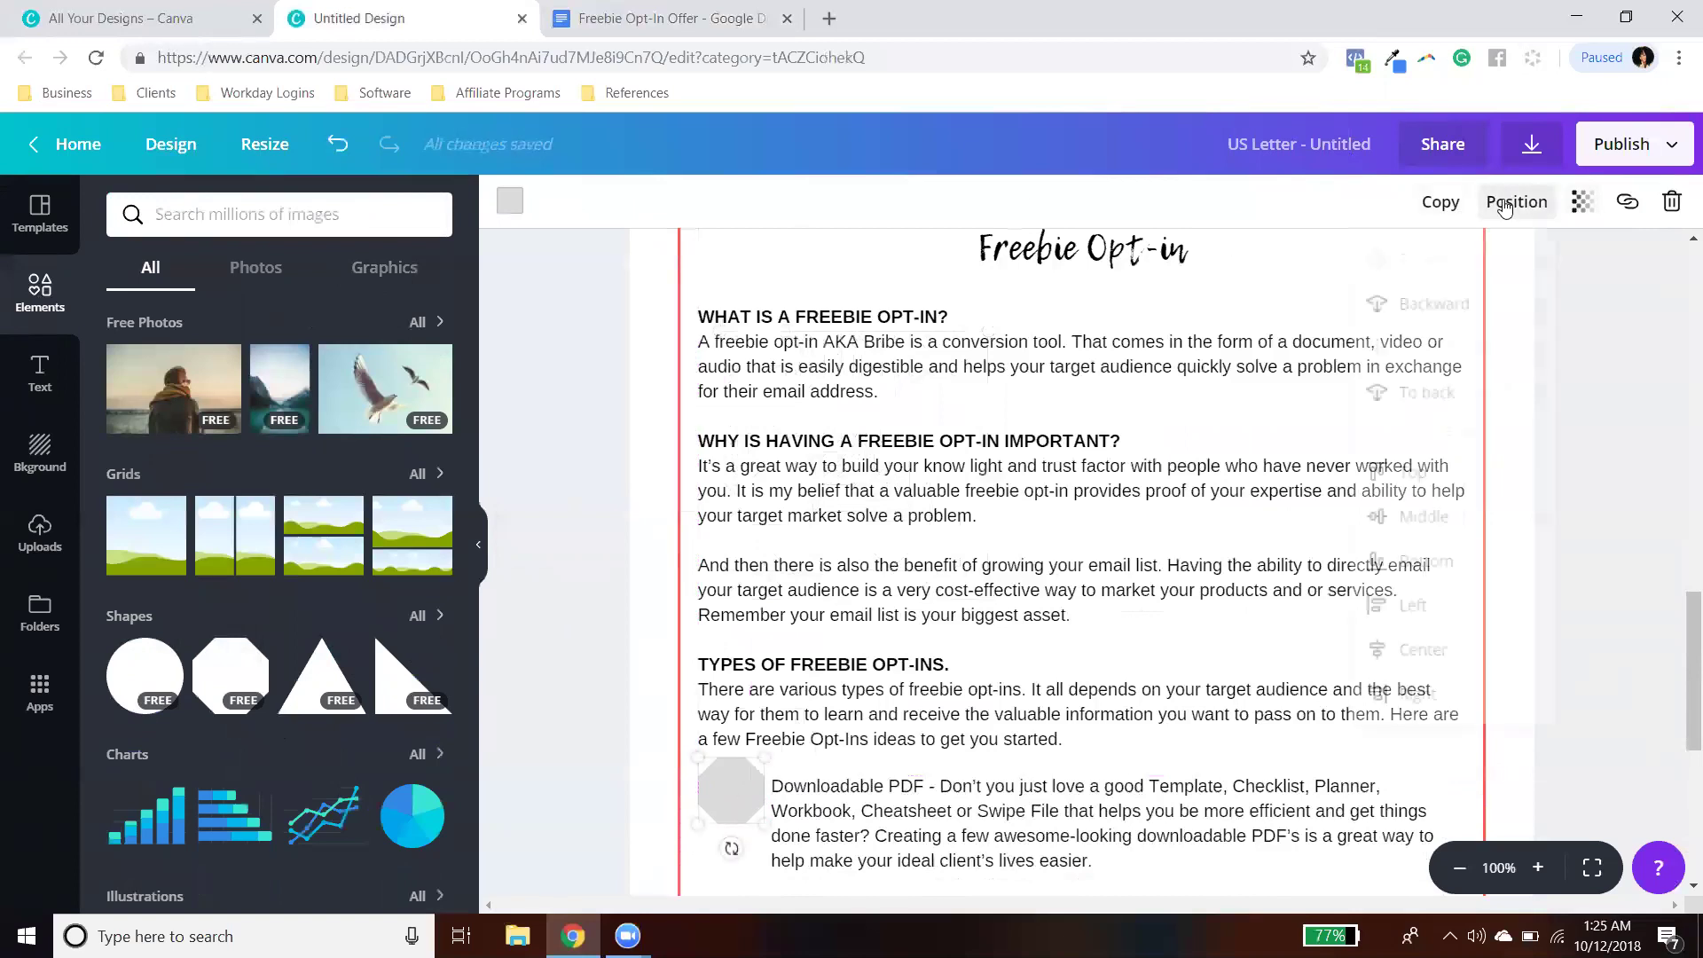
pyautogui.click(1445, 306)
pyautogui.click(635, 739)
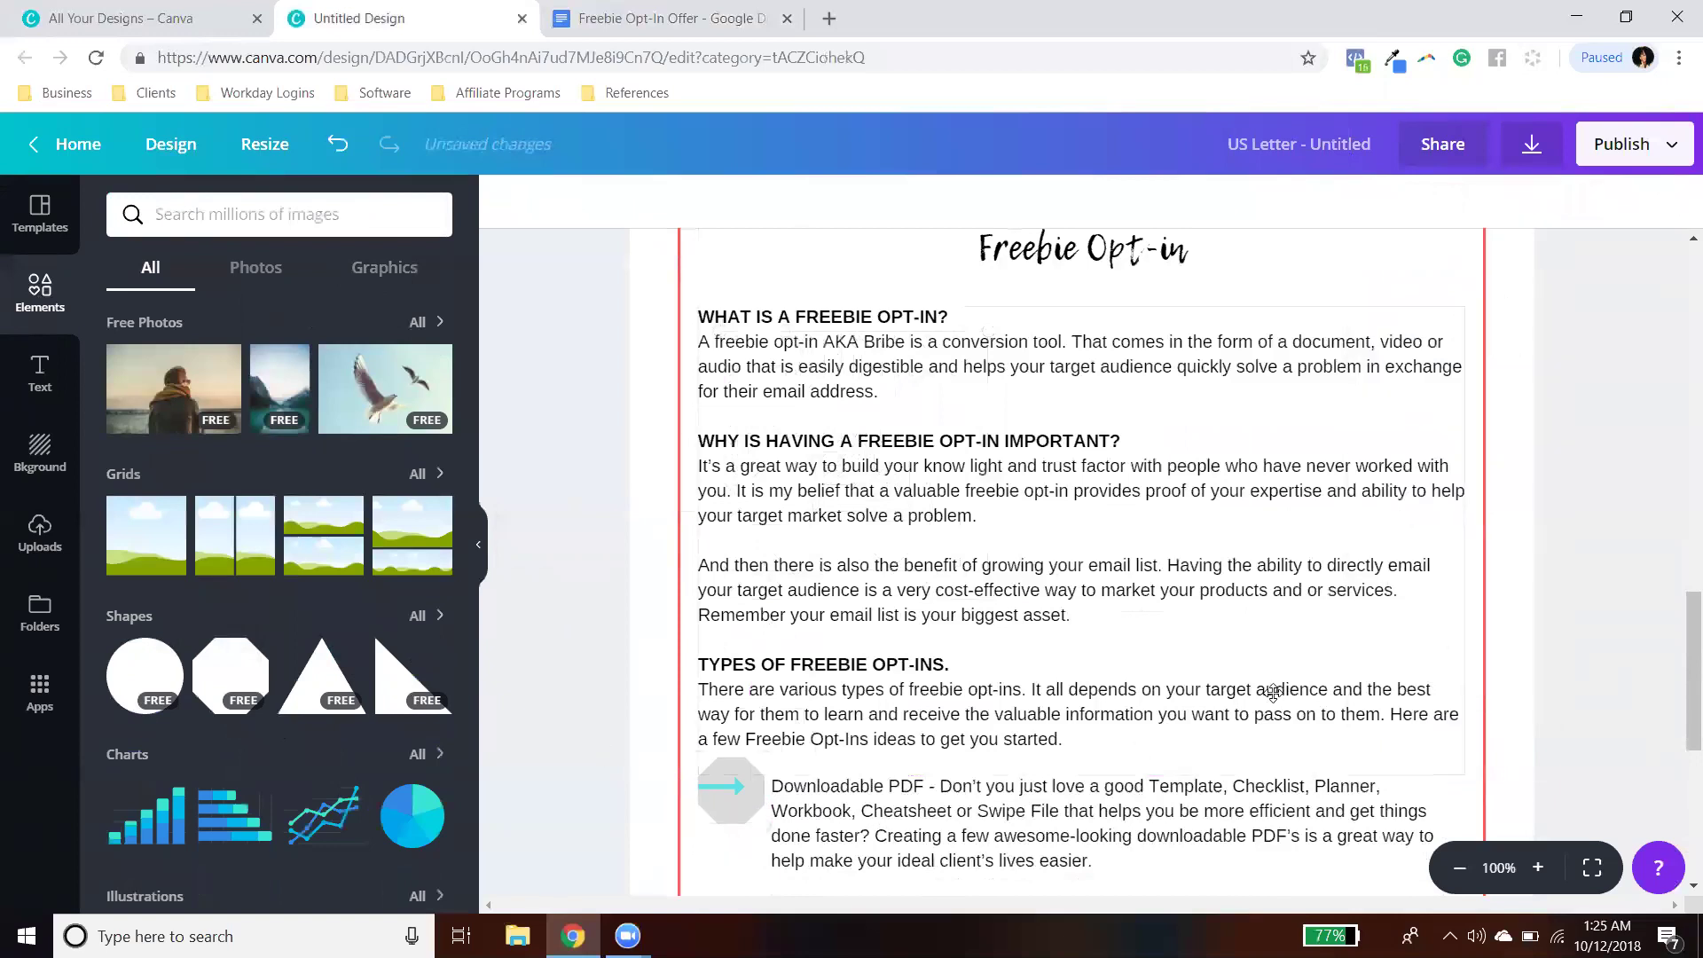
# Step: Move the Downloadable PDF arrow onto the octagon and make the octagon slightly smaller
pyautogui.scroll(-4, 1268, 692)
pyautogui.moveTo(732, 468)
pyautogui.mouseDown()
pyautogui.moveTo(732, 452)
pyautogui.moveTo(747, 464)
pyautogui.mouseUp()
pyautogui.click(541, 542)
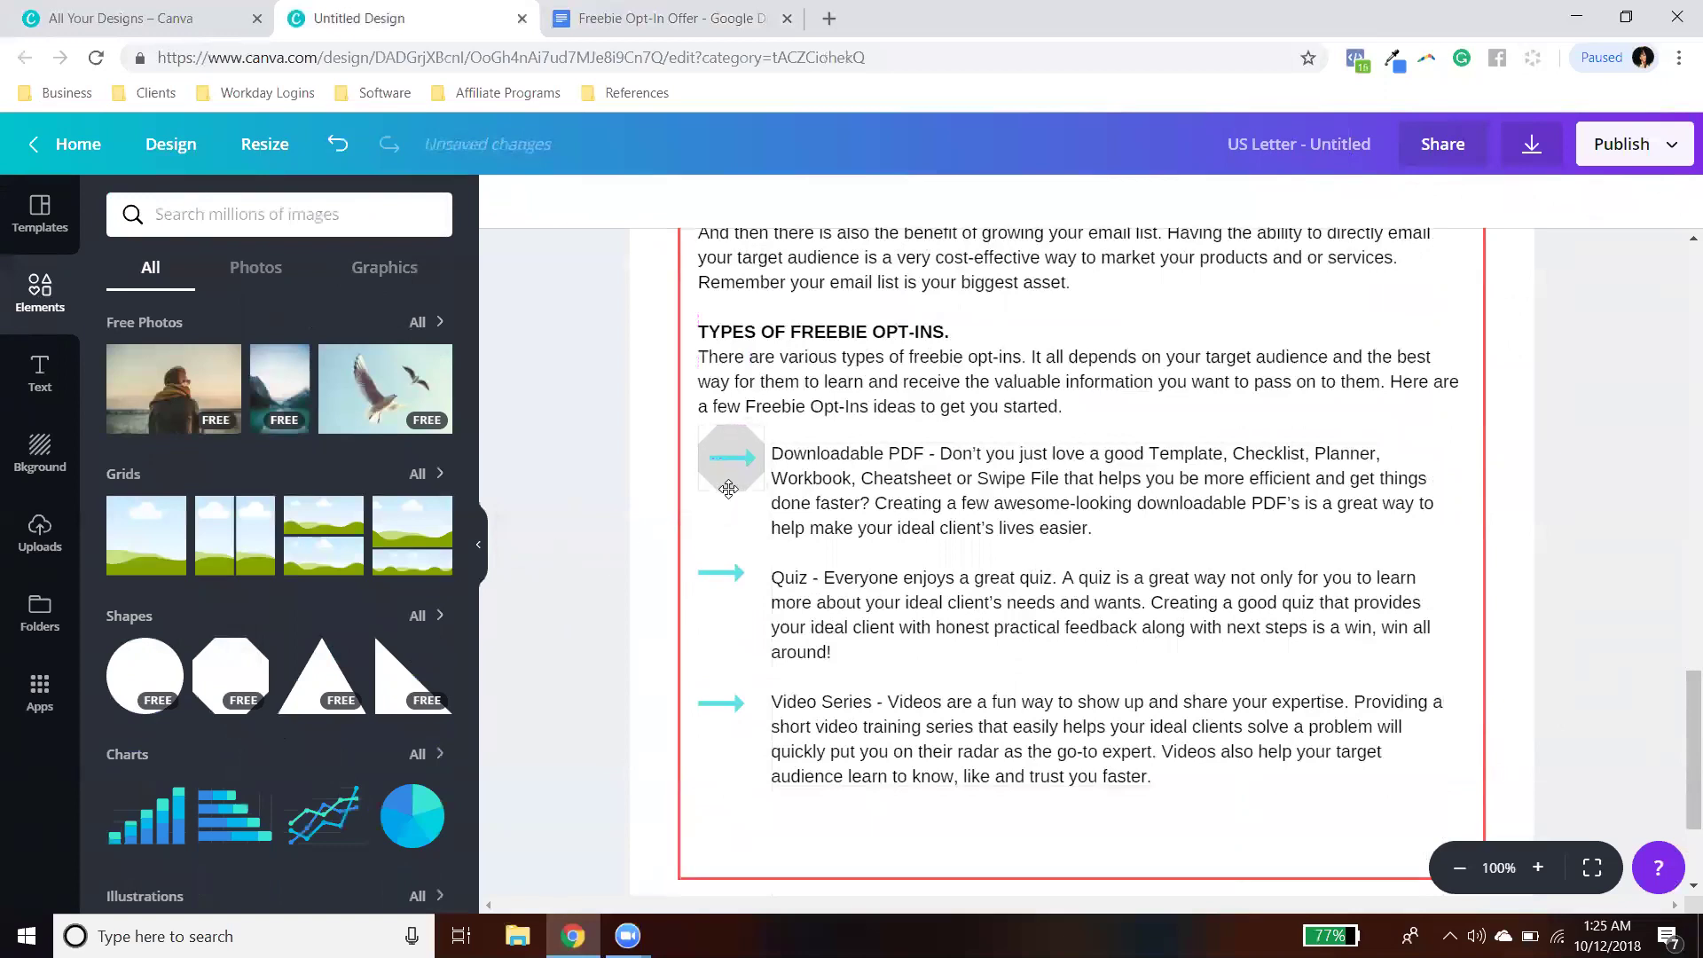
pyautogui.click(726, 489)
pyautogui.moveTo(722, 479); pyautogui.dragTo(721, 482)
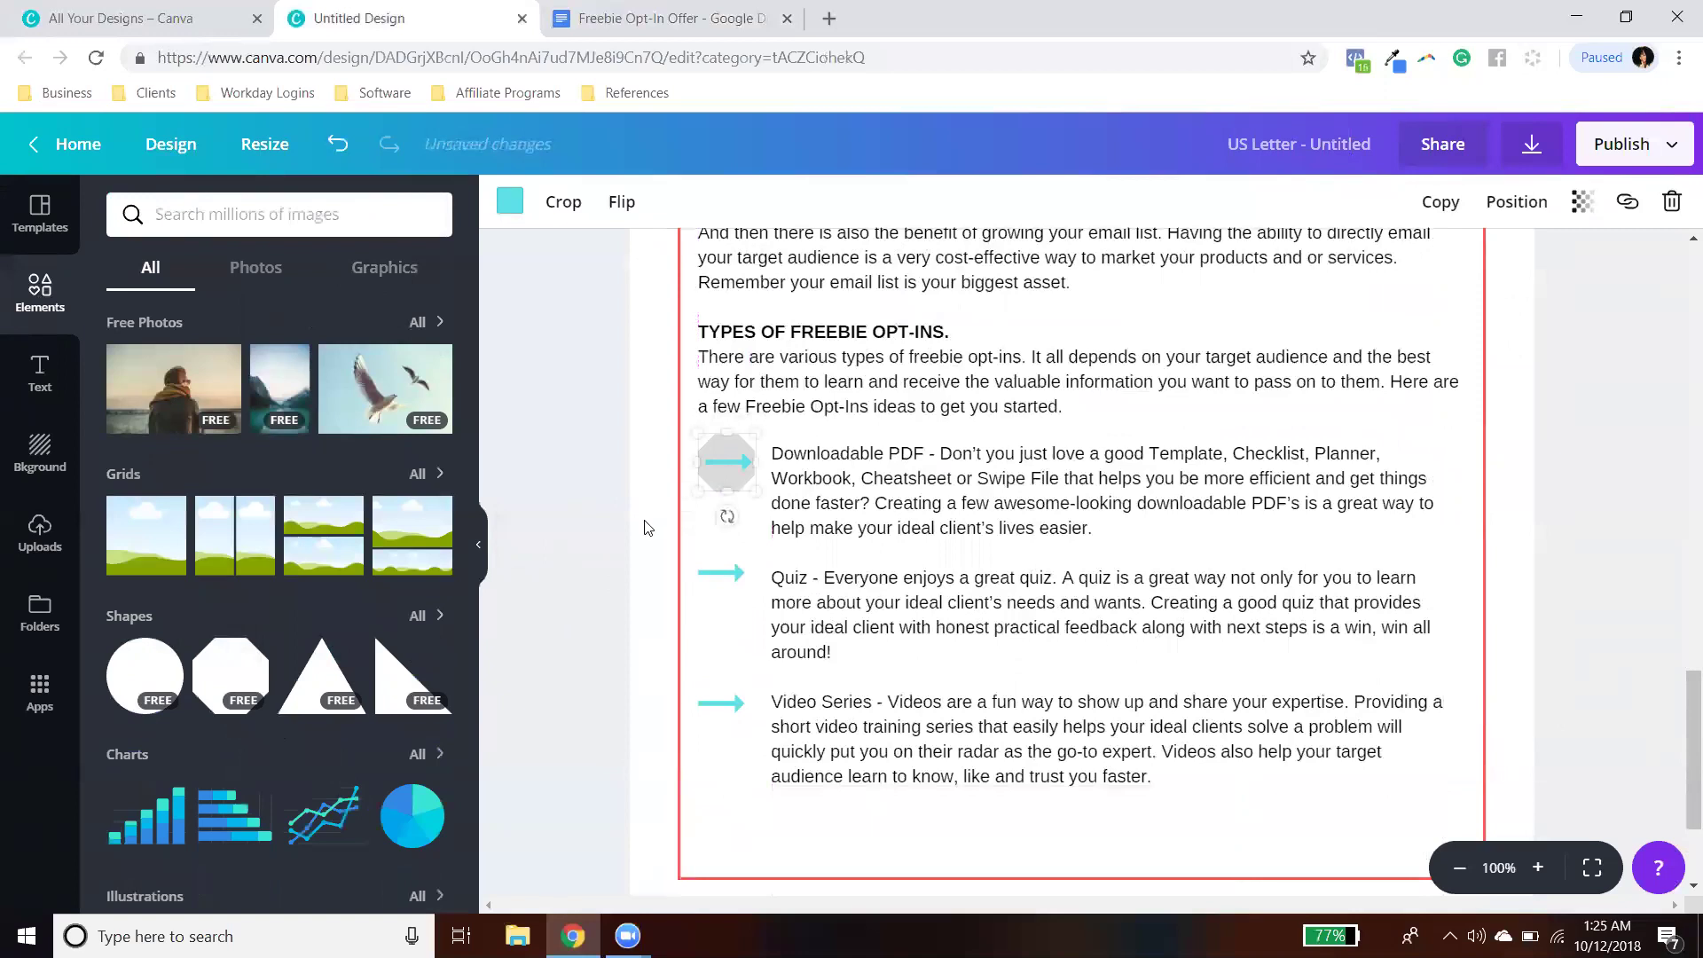
pyautogui.press('Escape')
# Step: Adjust the arrow and octagon beside Downloadable PDF, undoing the stray move so the arrow sits centred on the octagon
pyautogui.click(720, 486)
pyautogui.moveTo(723, 480); pyautogui.dragTo(718, 473)
pyautogui.click(723, 468)
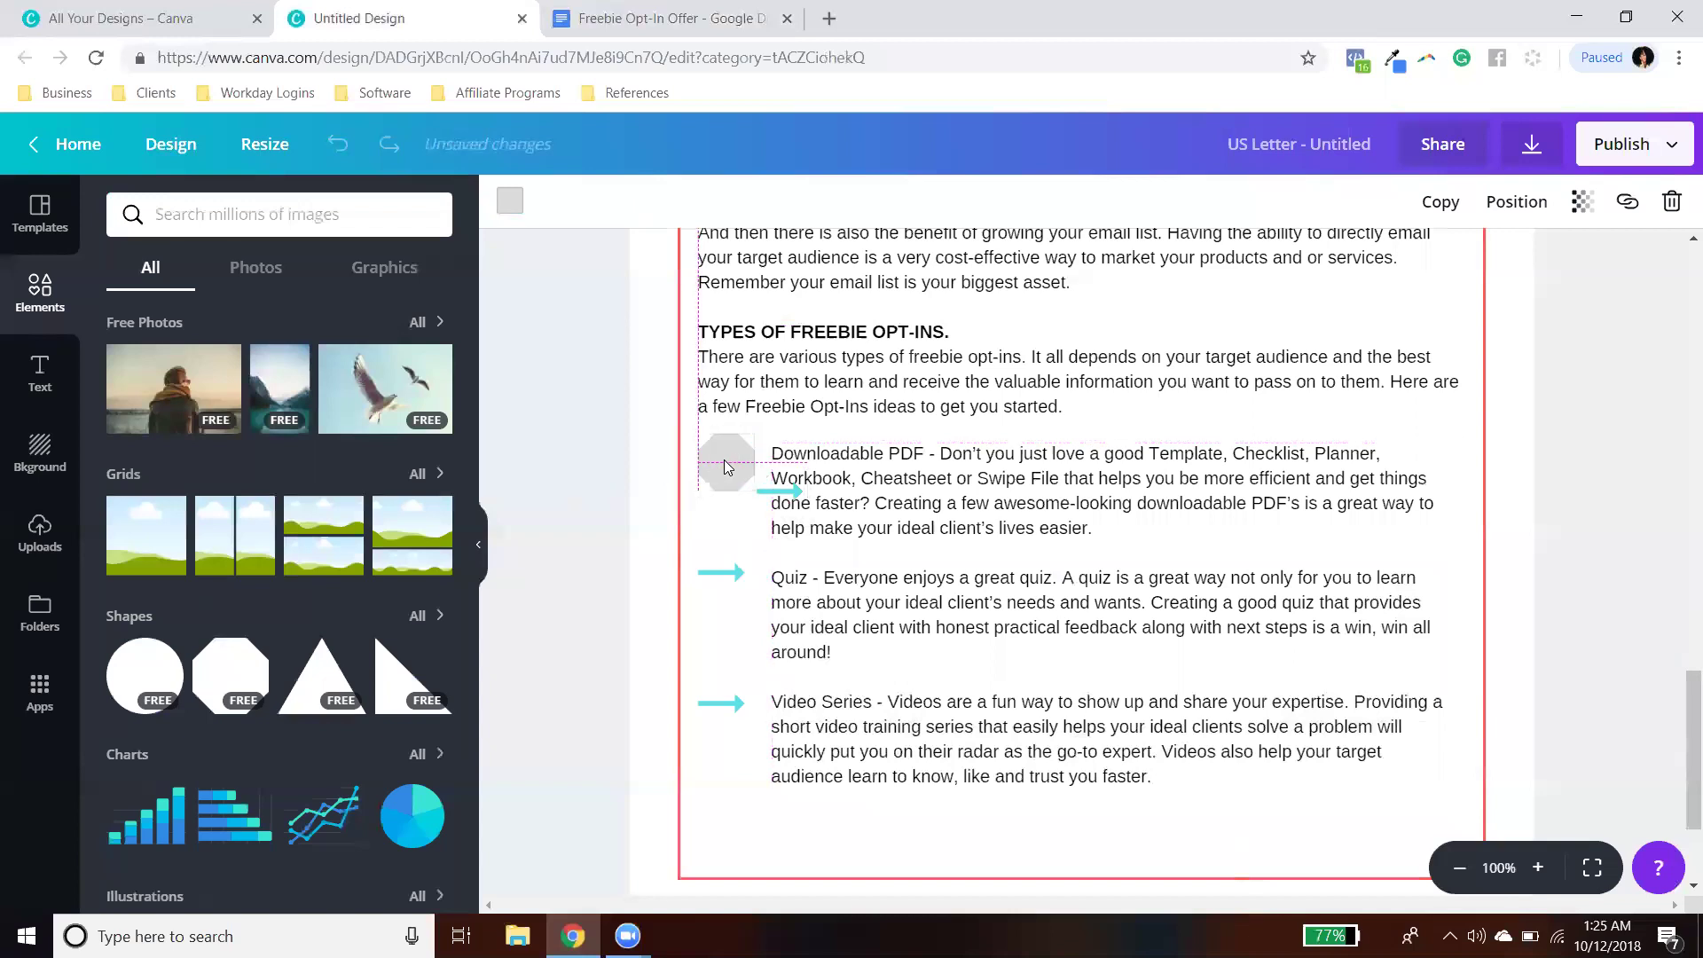
pyautogui.hotkey('ctrl', 'z')
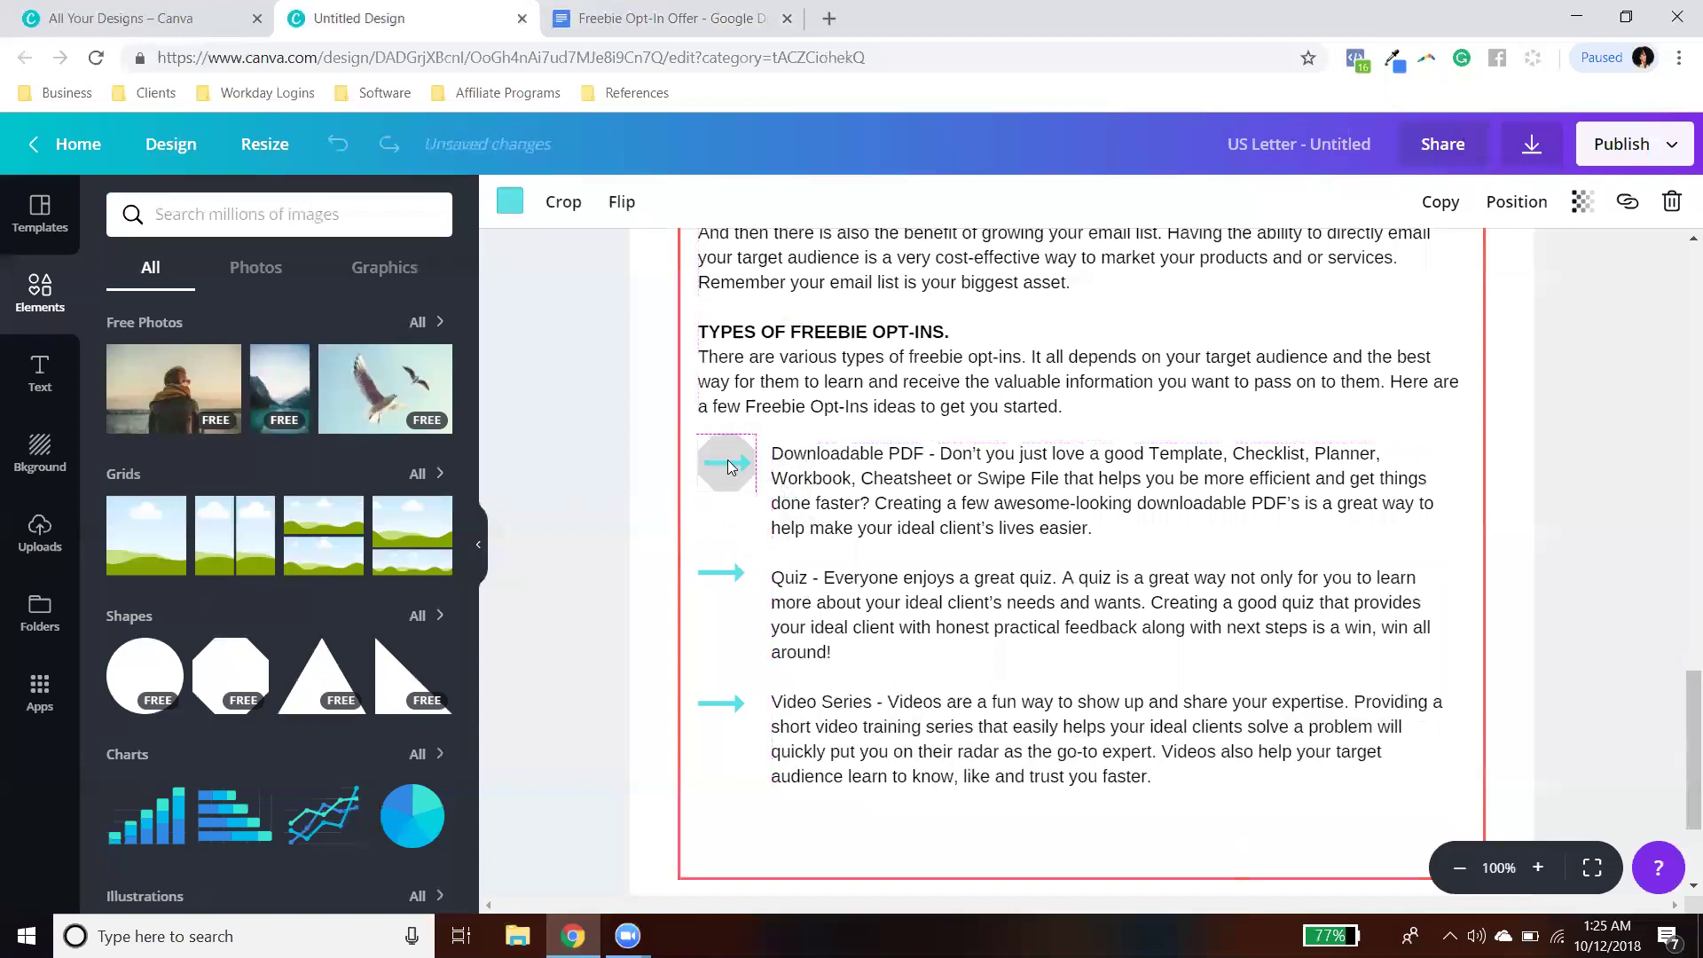
pyautogui.click(1619, 502)
# Step: Recolour the arrow on the octagon with the red from the brand palette
pyautogui.scroll(-2, 790, 592)
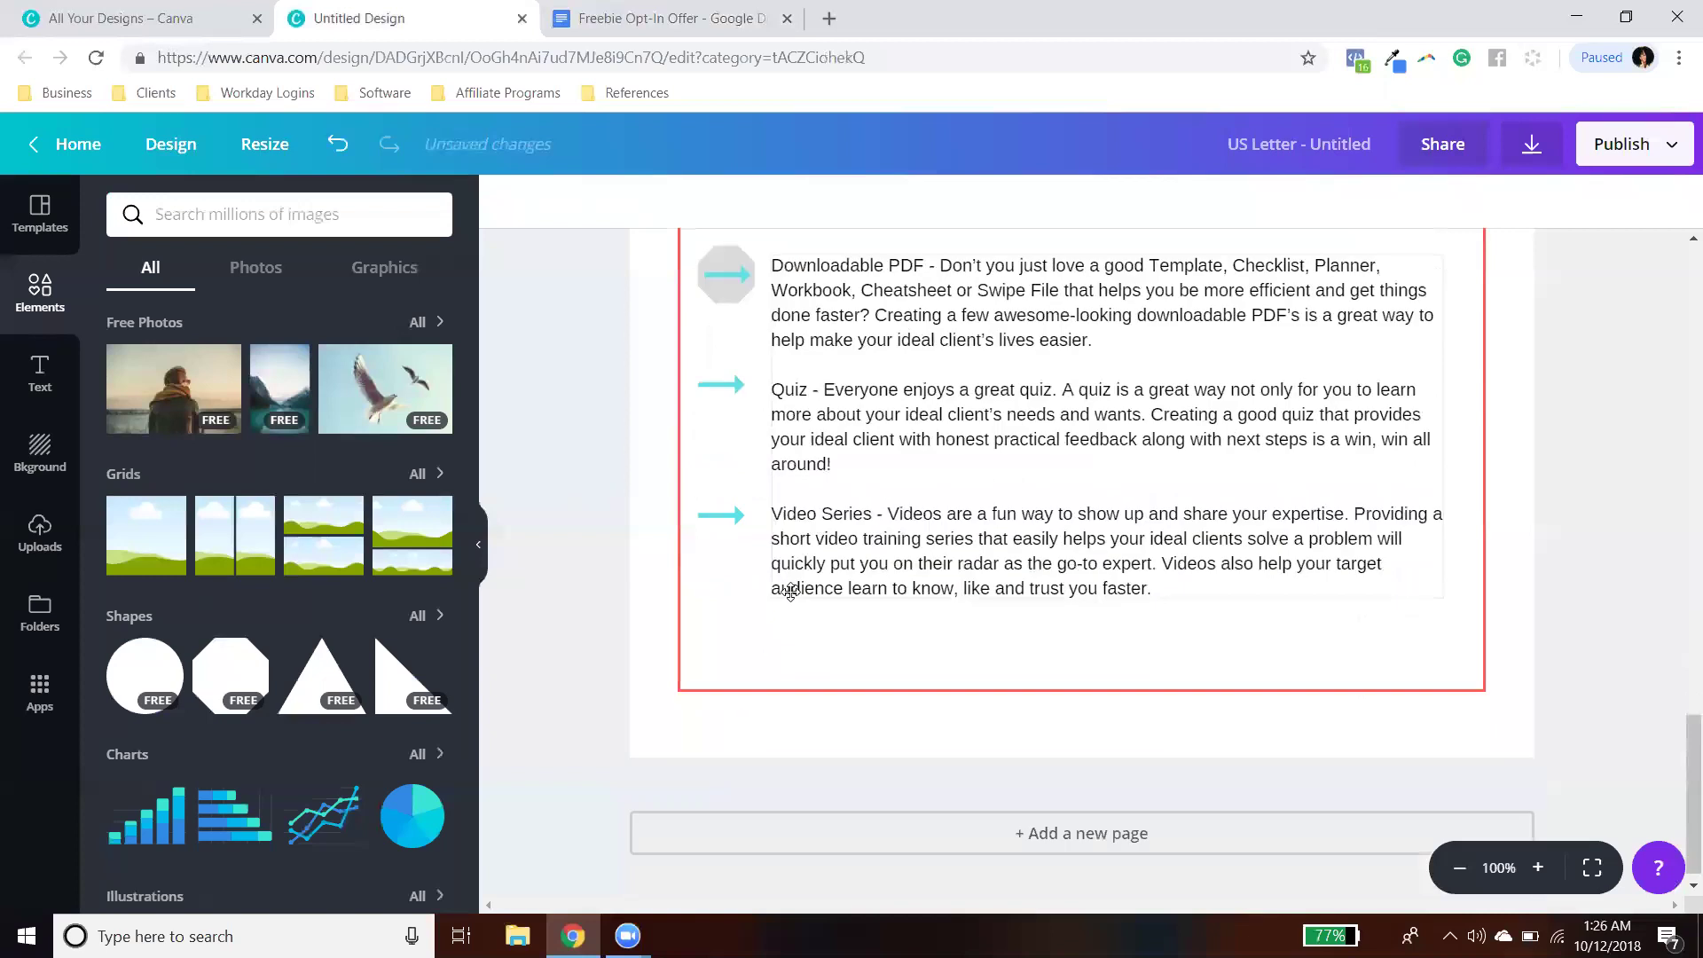
pyautogui.scroll(5, 790, 592)
pyautogui.scroll(-1, 824, 705)
pyautogui.click(724, 580)
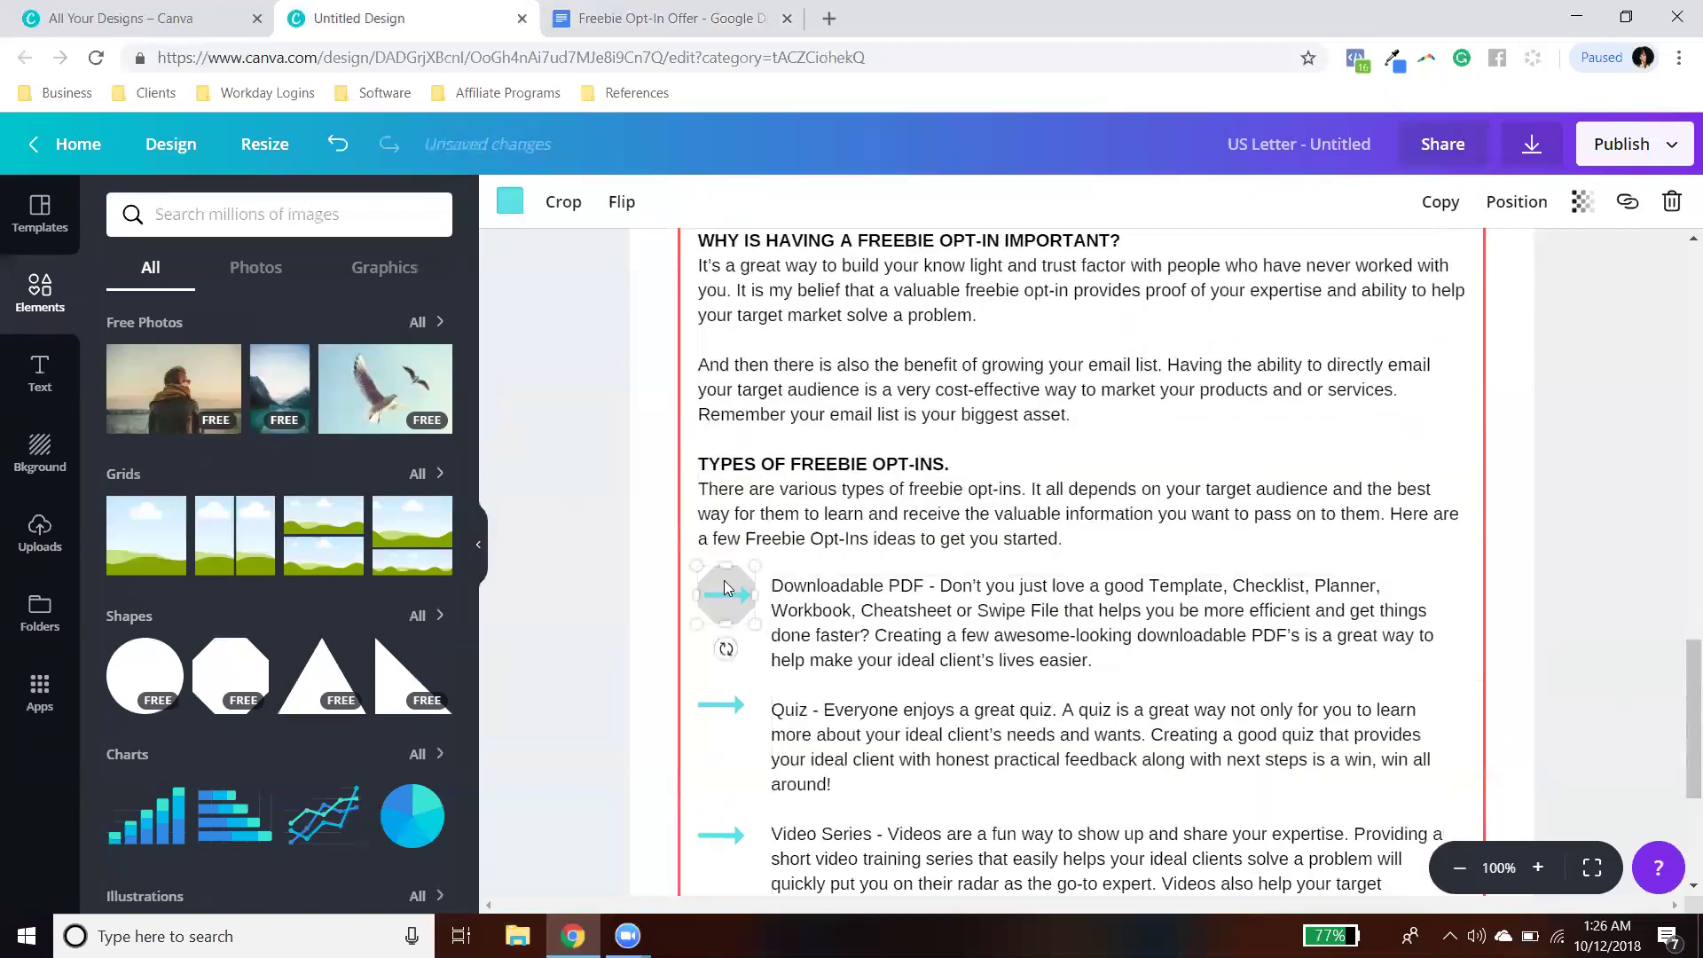
pyautogui.click(511, 202)
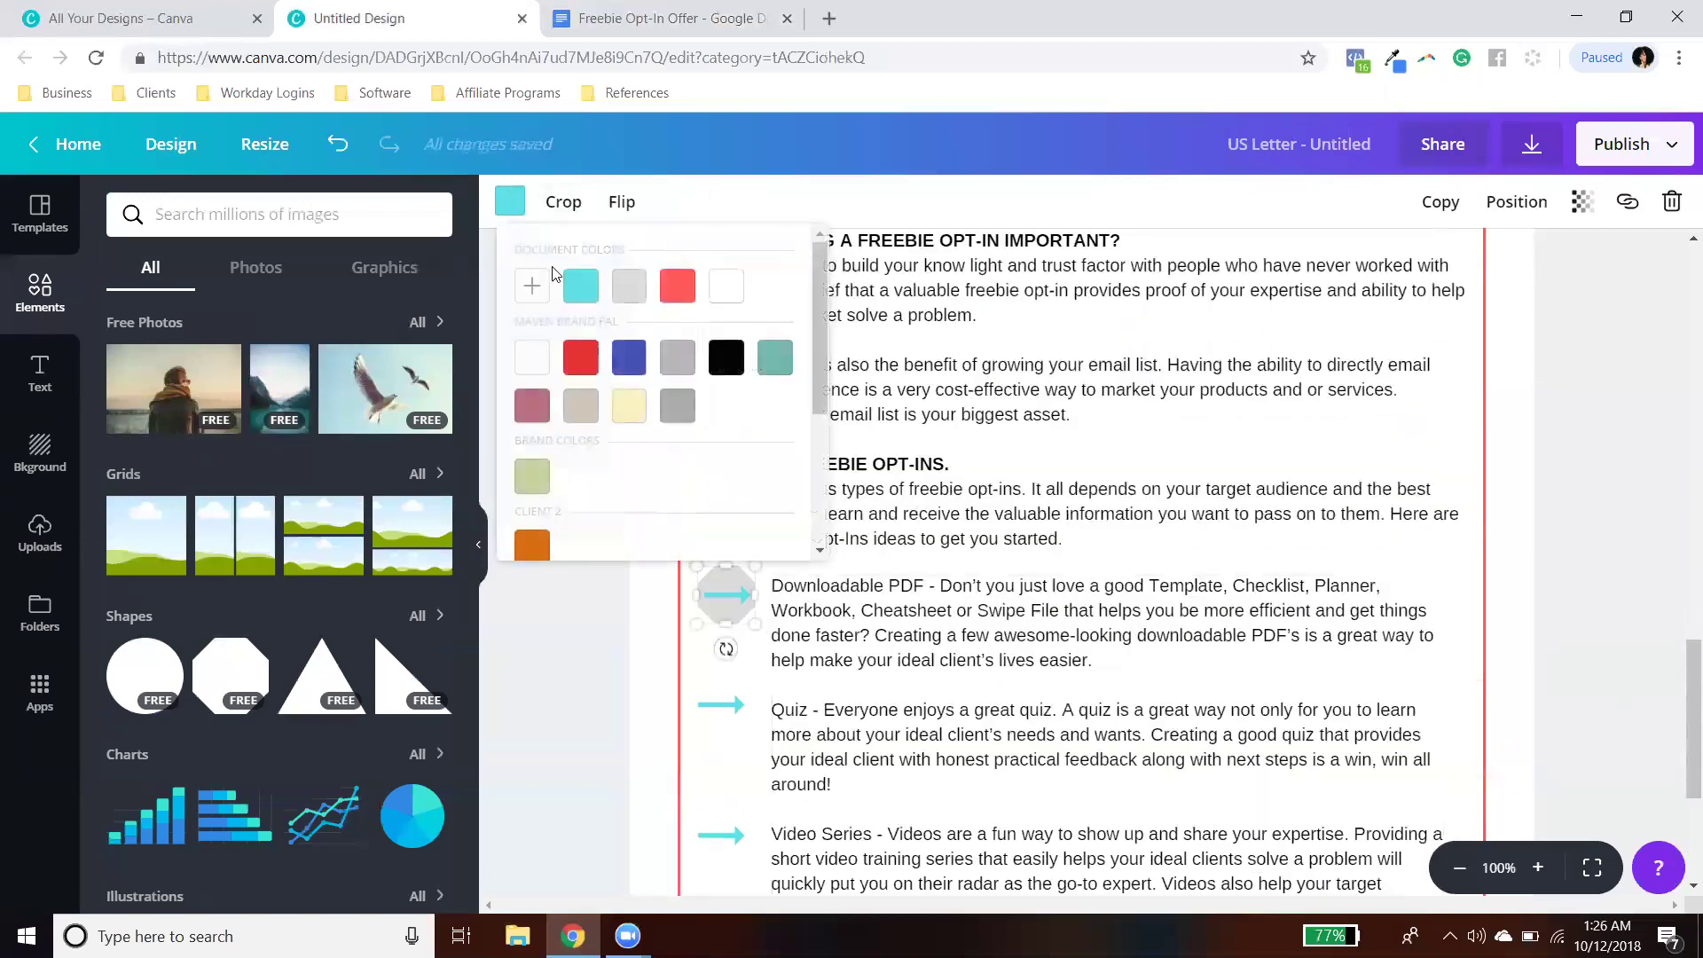
pyautogui.click(585, 379)
pyautogui.click(1249, 637)
# Step: Review page 2, comparing the red arrow on its octagon with the plain arrows beside the Quiz and Video Series paragraphs
pyautogui.scroll(-3, 1102, 609)
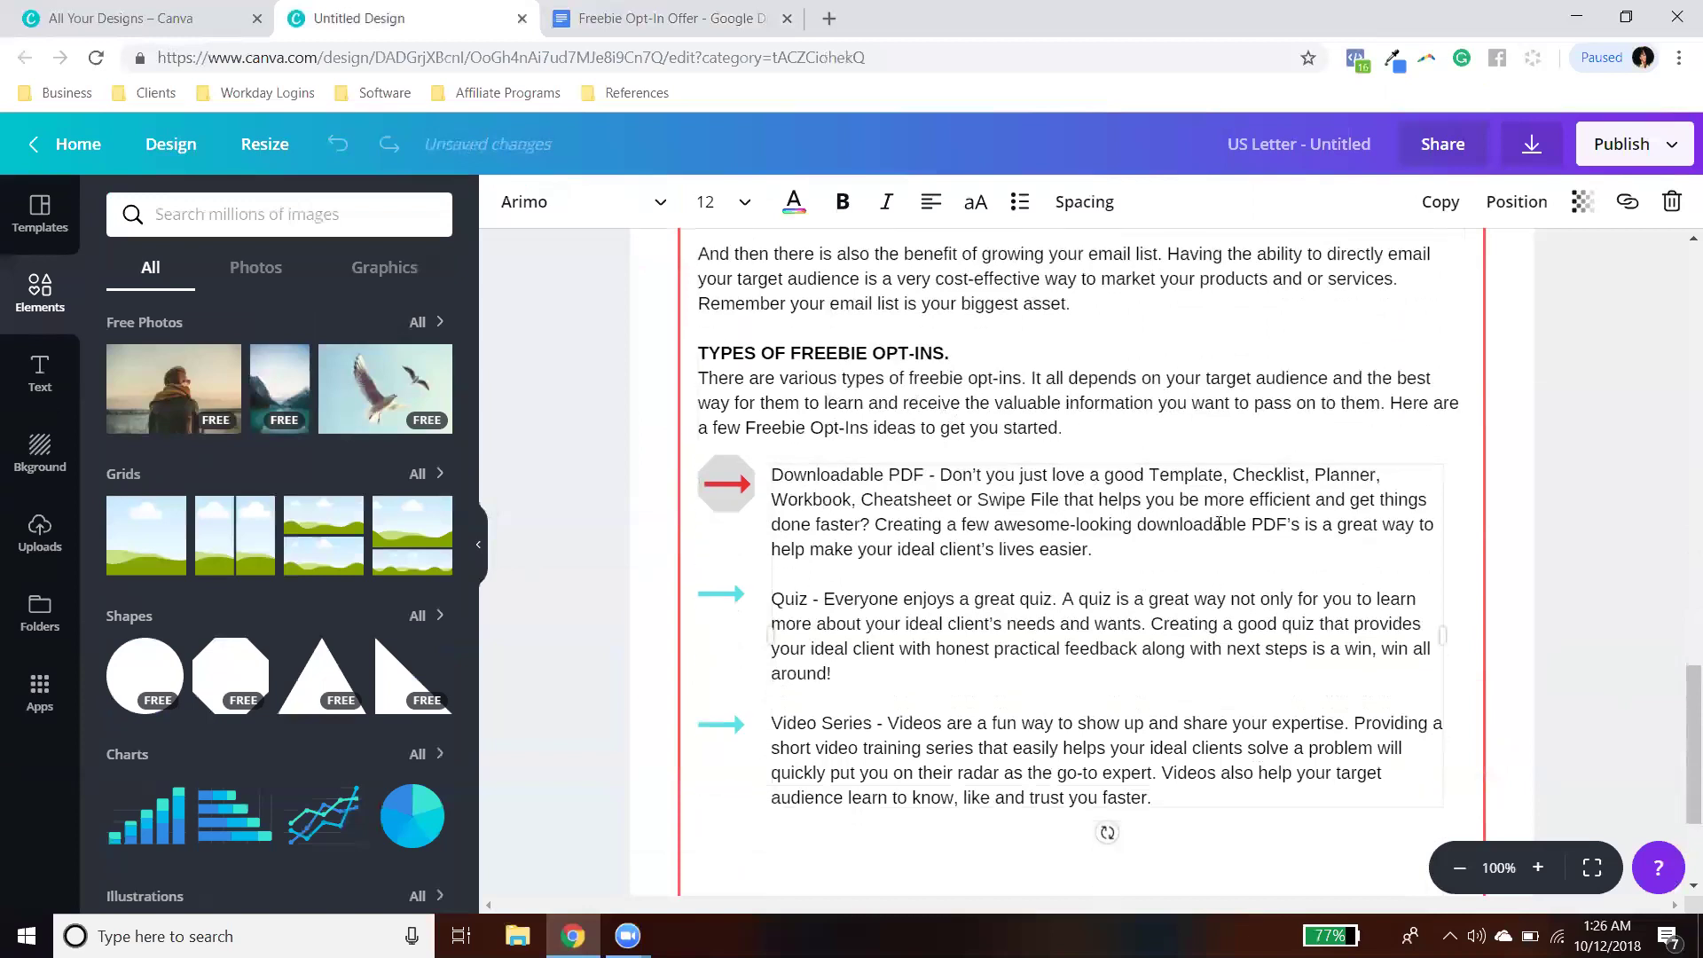
pyautogui.scroll(3, 1102, 608)
pyautogui.scroll(-2, 1141, 505)
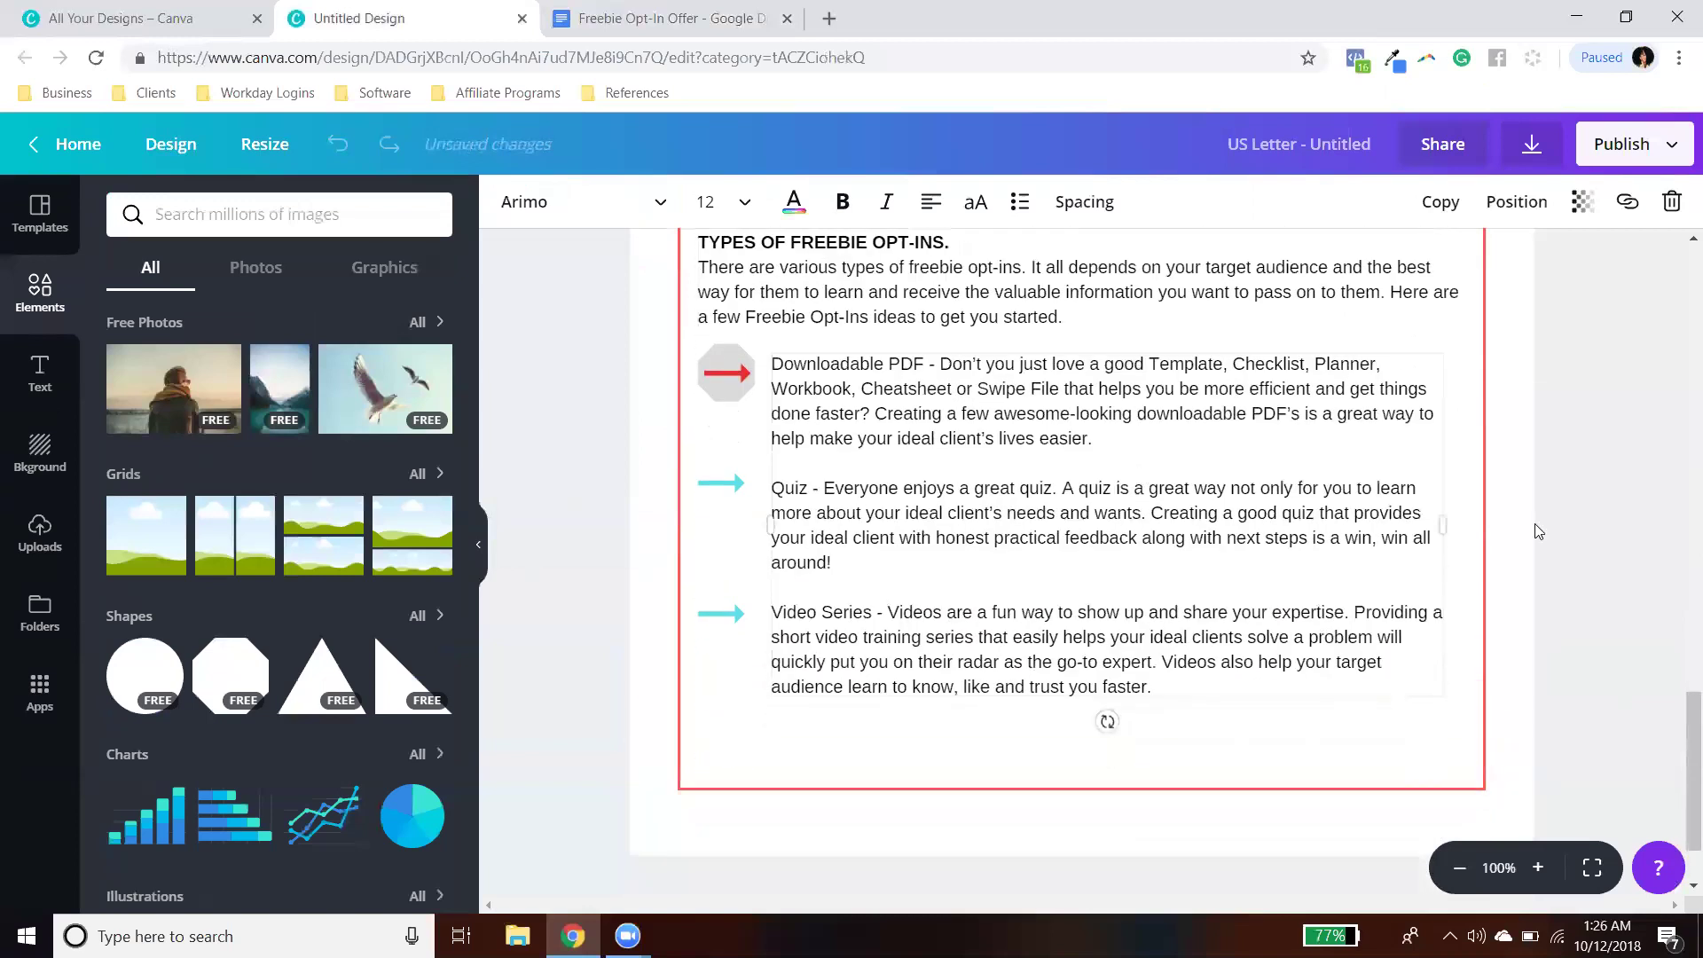
pyautogui.scroll(3, 1056, 550)
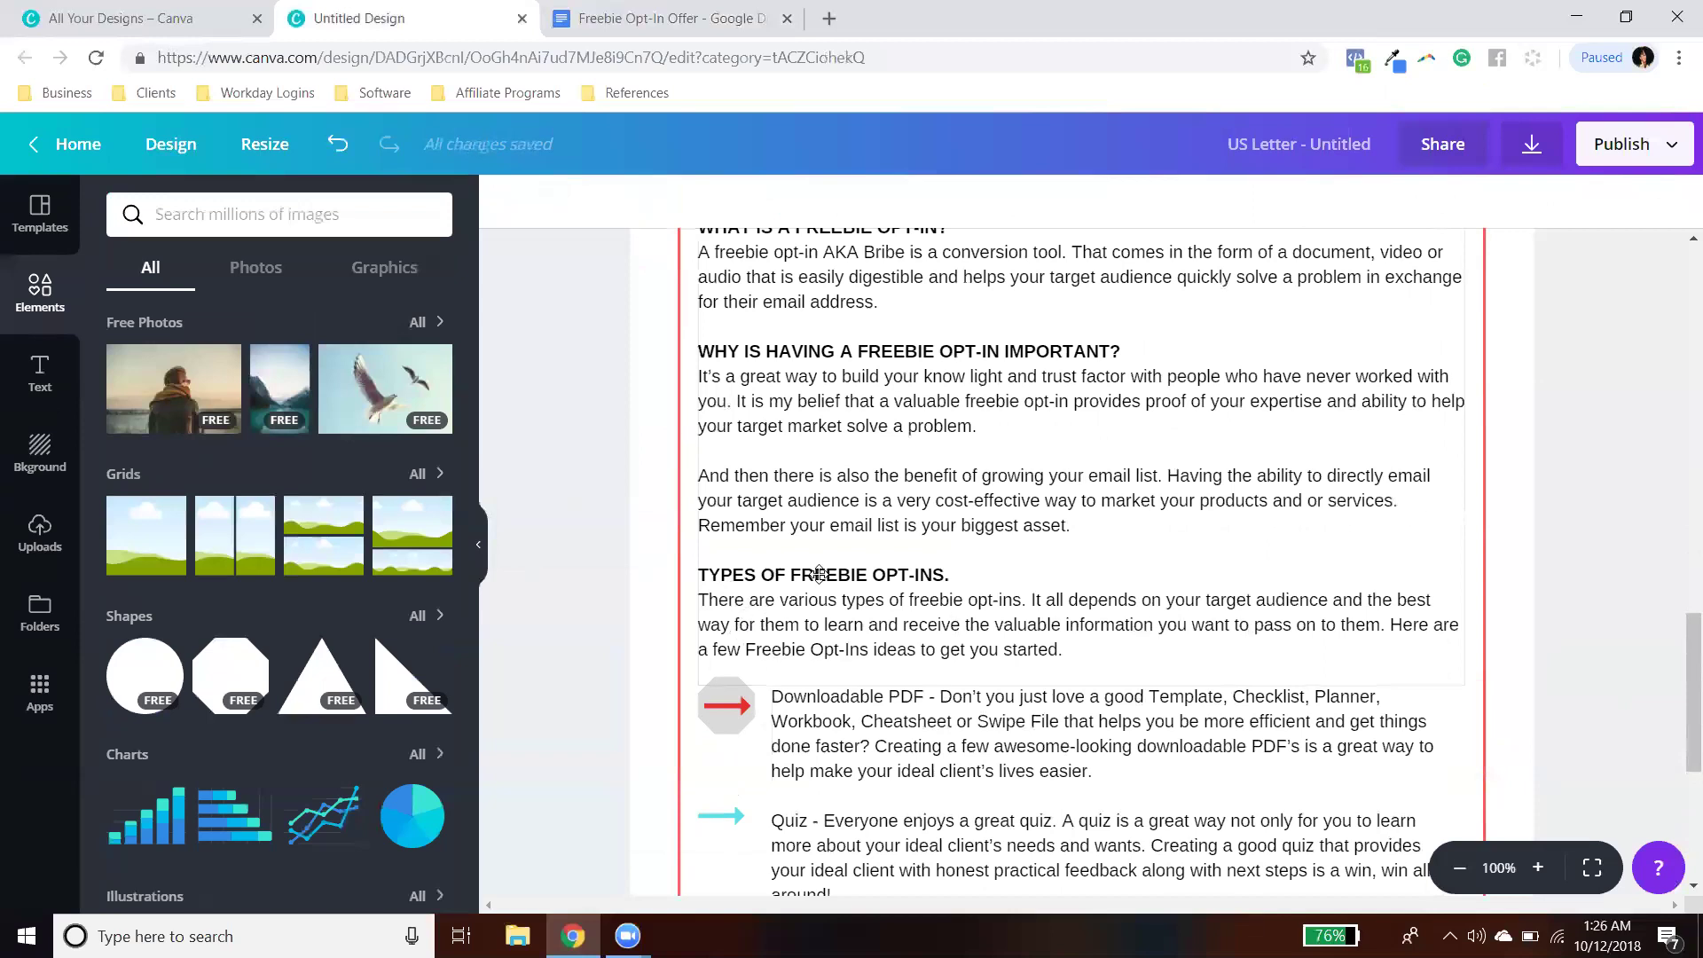
pyautogui.scroll(-2, 1000, 607)
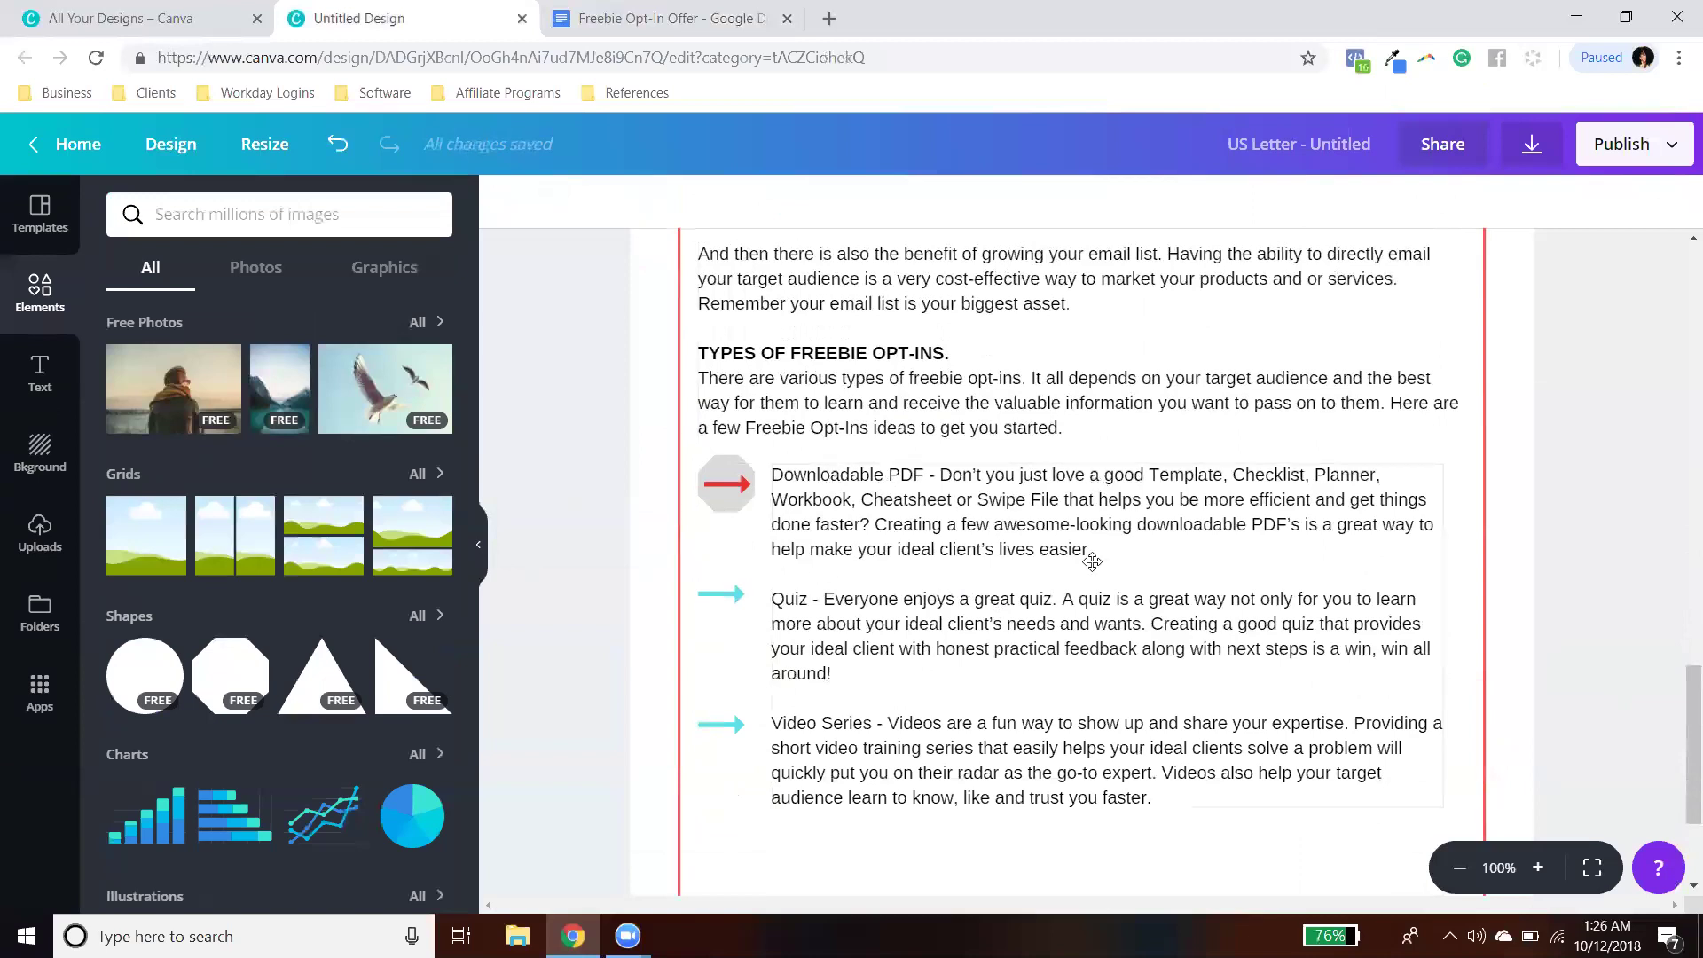
pyautogui.scroll(-2, 1463, 612)
pyautogui.scroll(2, 1481, 634)
pyautogui.scroll(-2, 1536, 598)
# Step: Duplicate page 2 to create page 3 with the same border and heading
pyautogui.scroll(8, 721, 442)
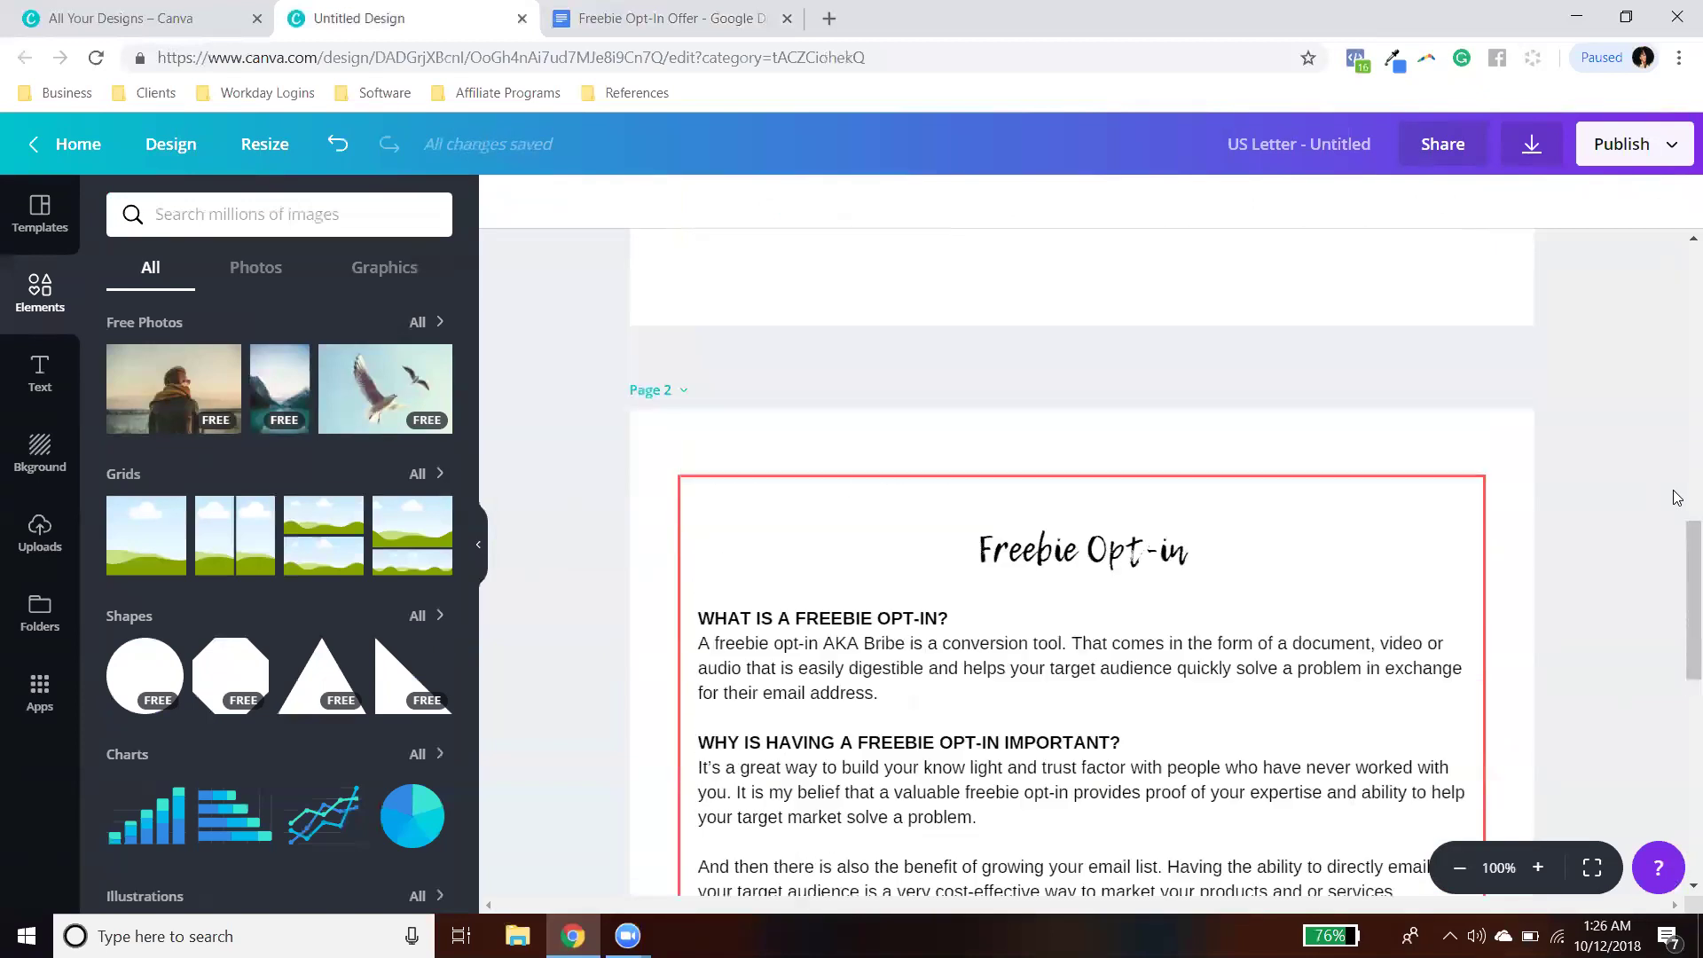
pyautogui.click(683, 441)
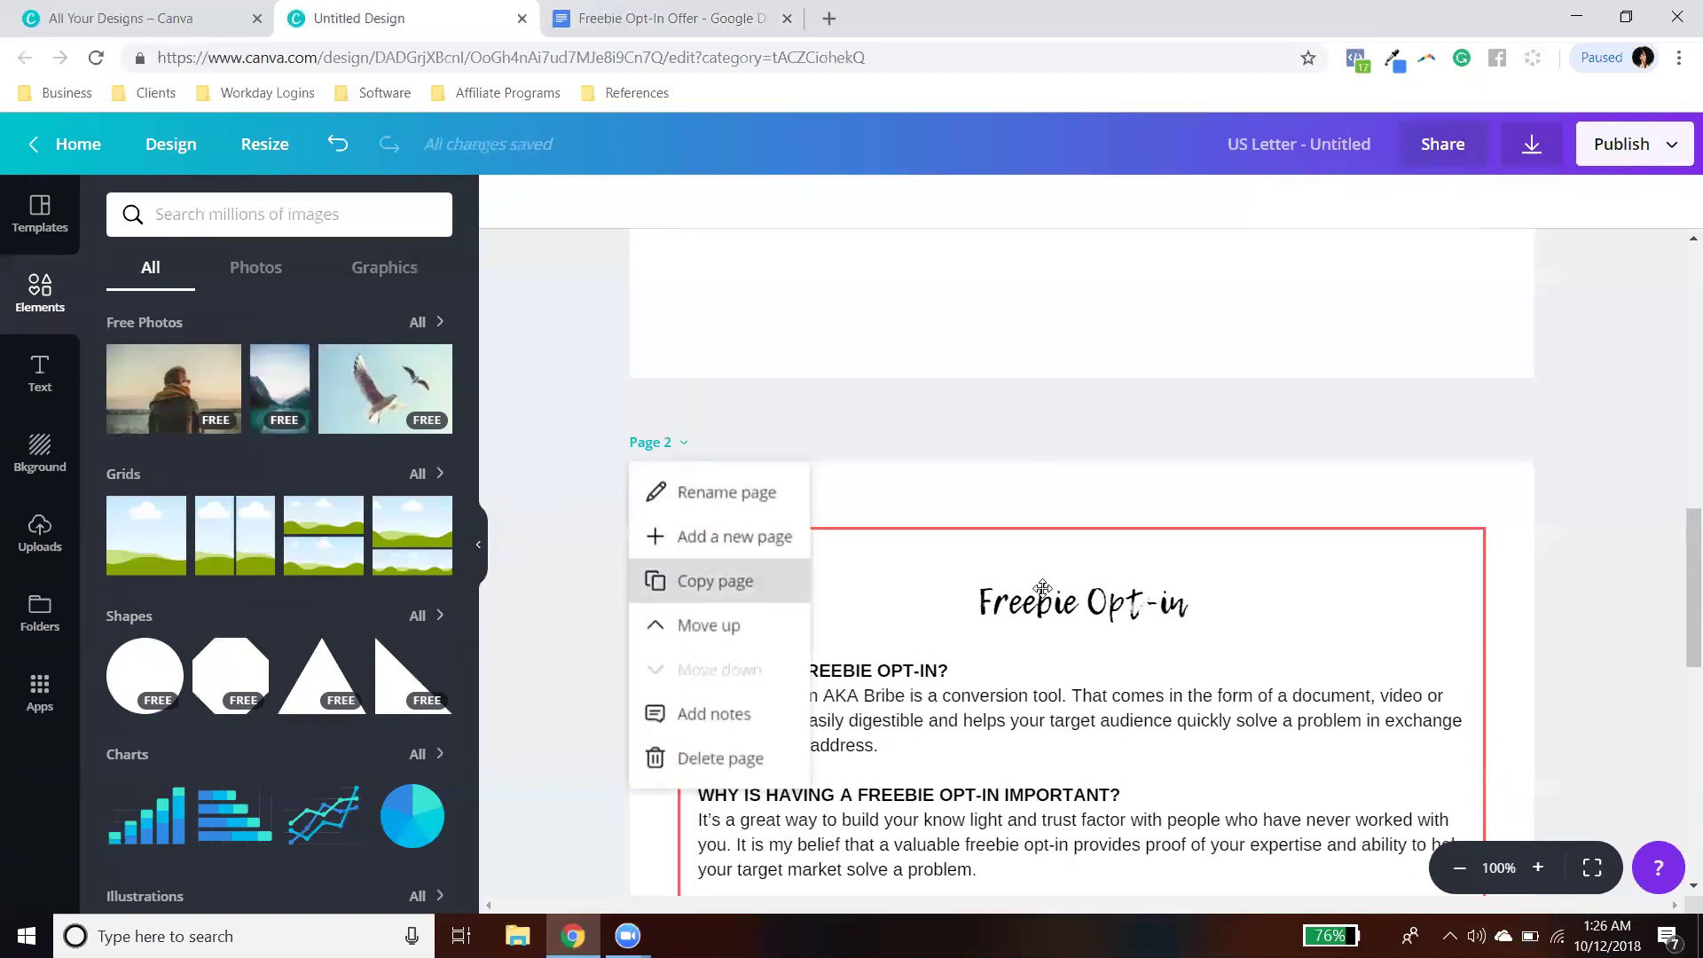
pyautogui.click(702, 578)
# Step: Delete the octagon and all three arrows from page 3, and shift the indented text box to the body text's margin
pyautogui.click(1057, 540)
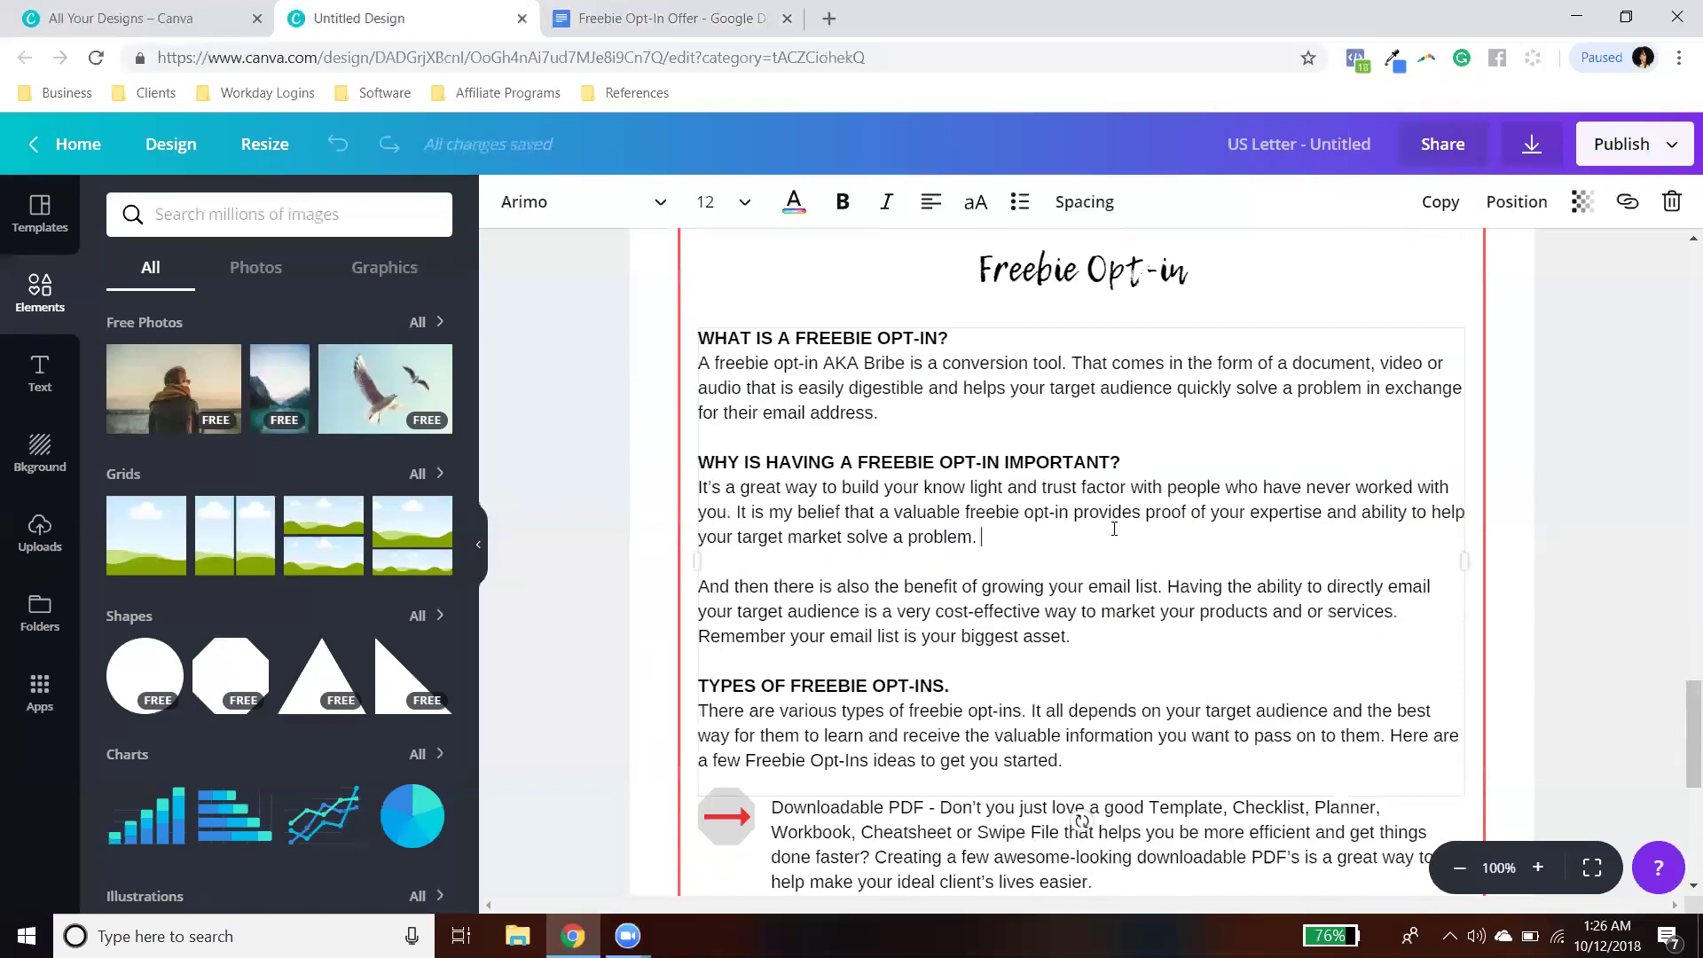
pyautogui.scroll(-4, 790, 508)
pyautogui.click(725, 373)
pyautogui.press('Delete')
pyautogui.click(725, 374)
pyautogui.press('Delete')
pyautogui.click(731, 495)
pyautogui.press('Delete')
pyautogui.click(723, 624)
pyautogui.press('Delete')
pyautogui.moveTo(1129, 547); pyautogui.dragTo(1056, 547)
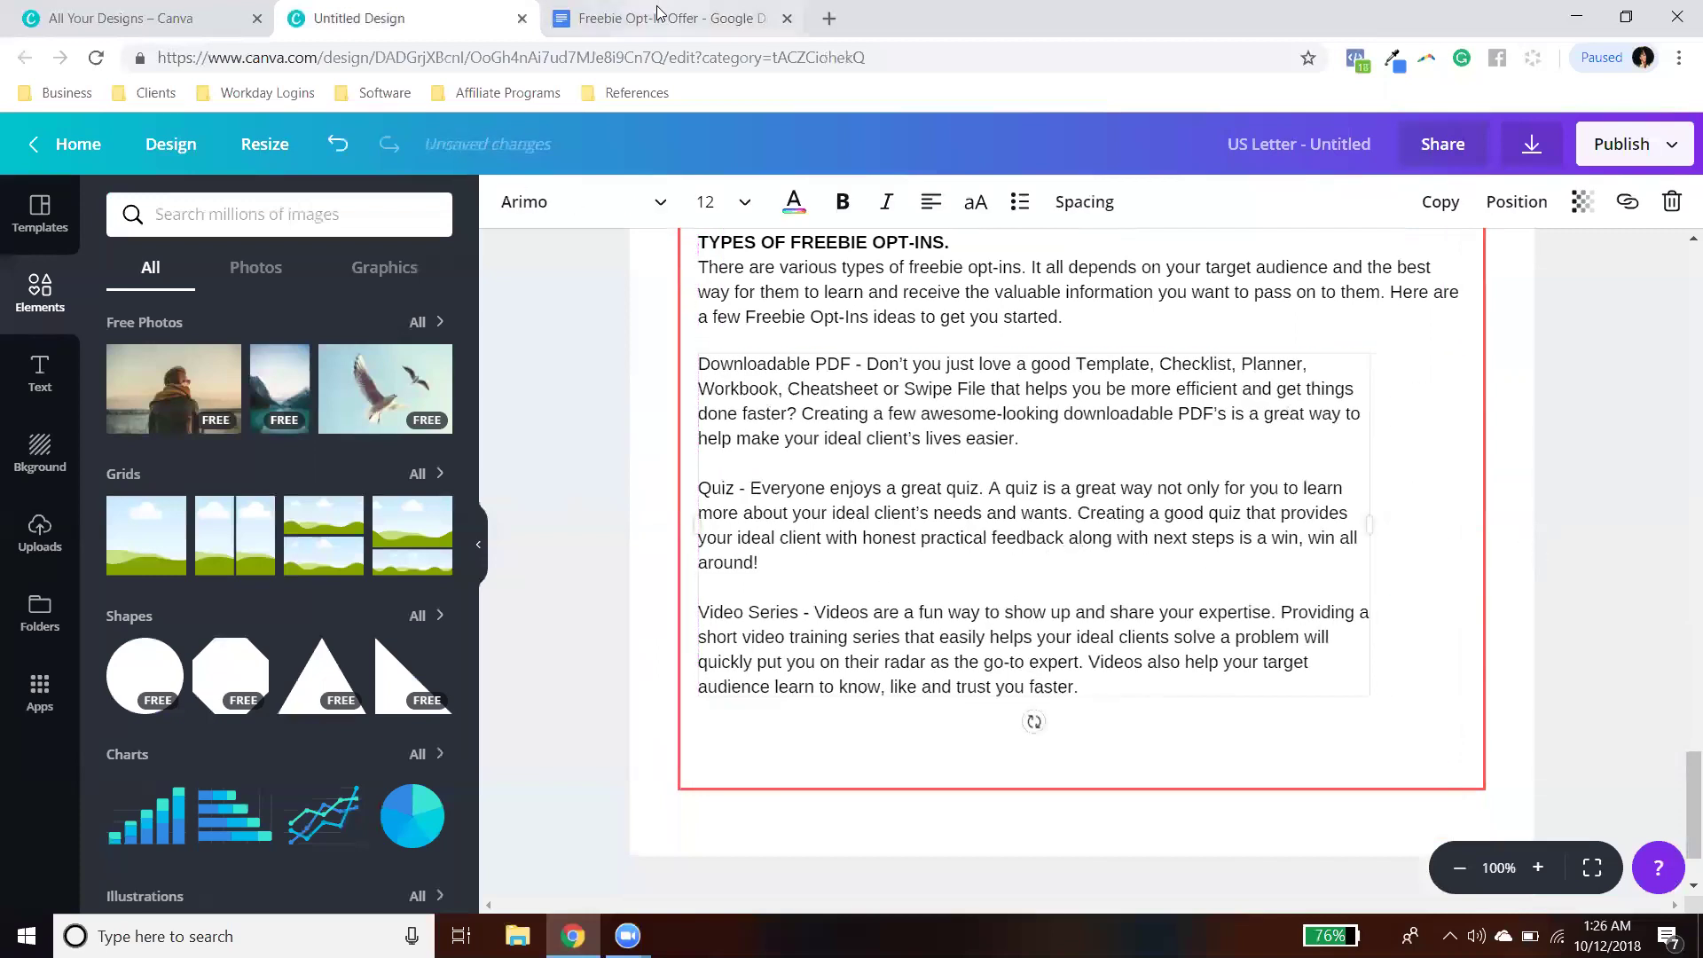
# Step: Copy the Audio Recordings and Free Course / Workshop sections, through the download line, from the Google Doc and return to Canva
pyautogui.click(657, 13)
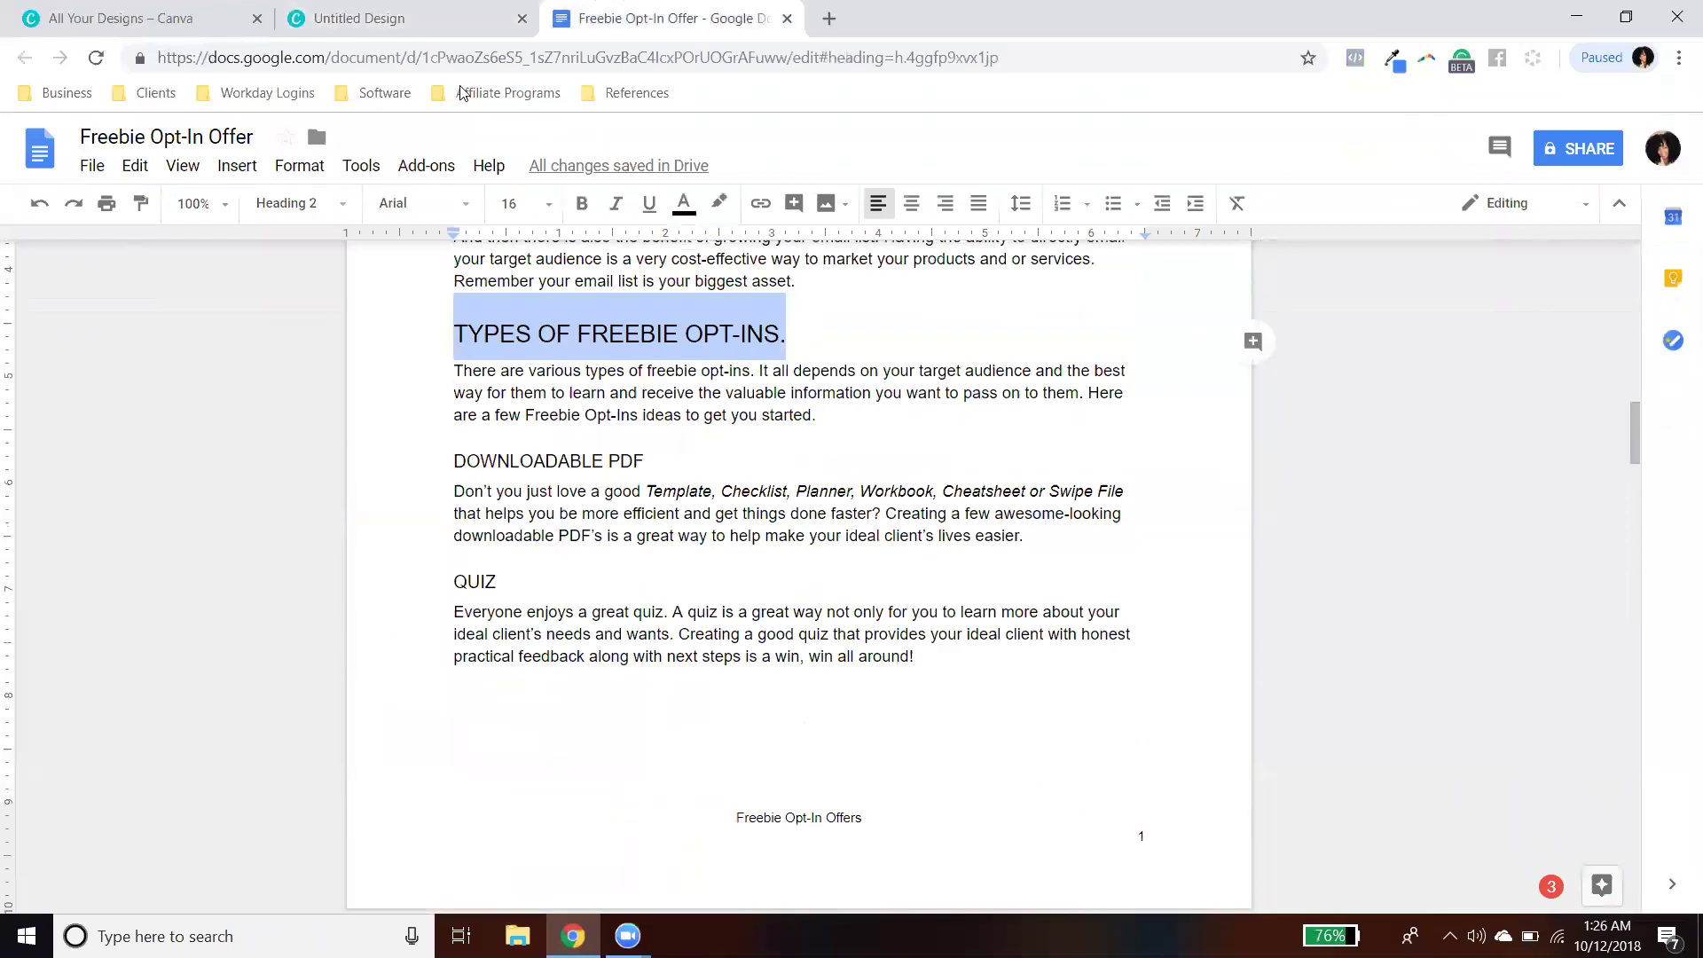
pyautogui.click(364, 17)
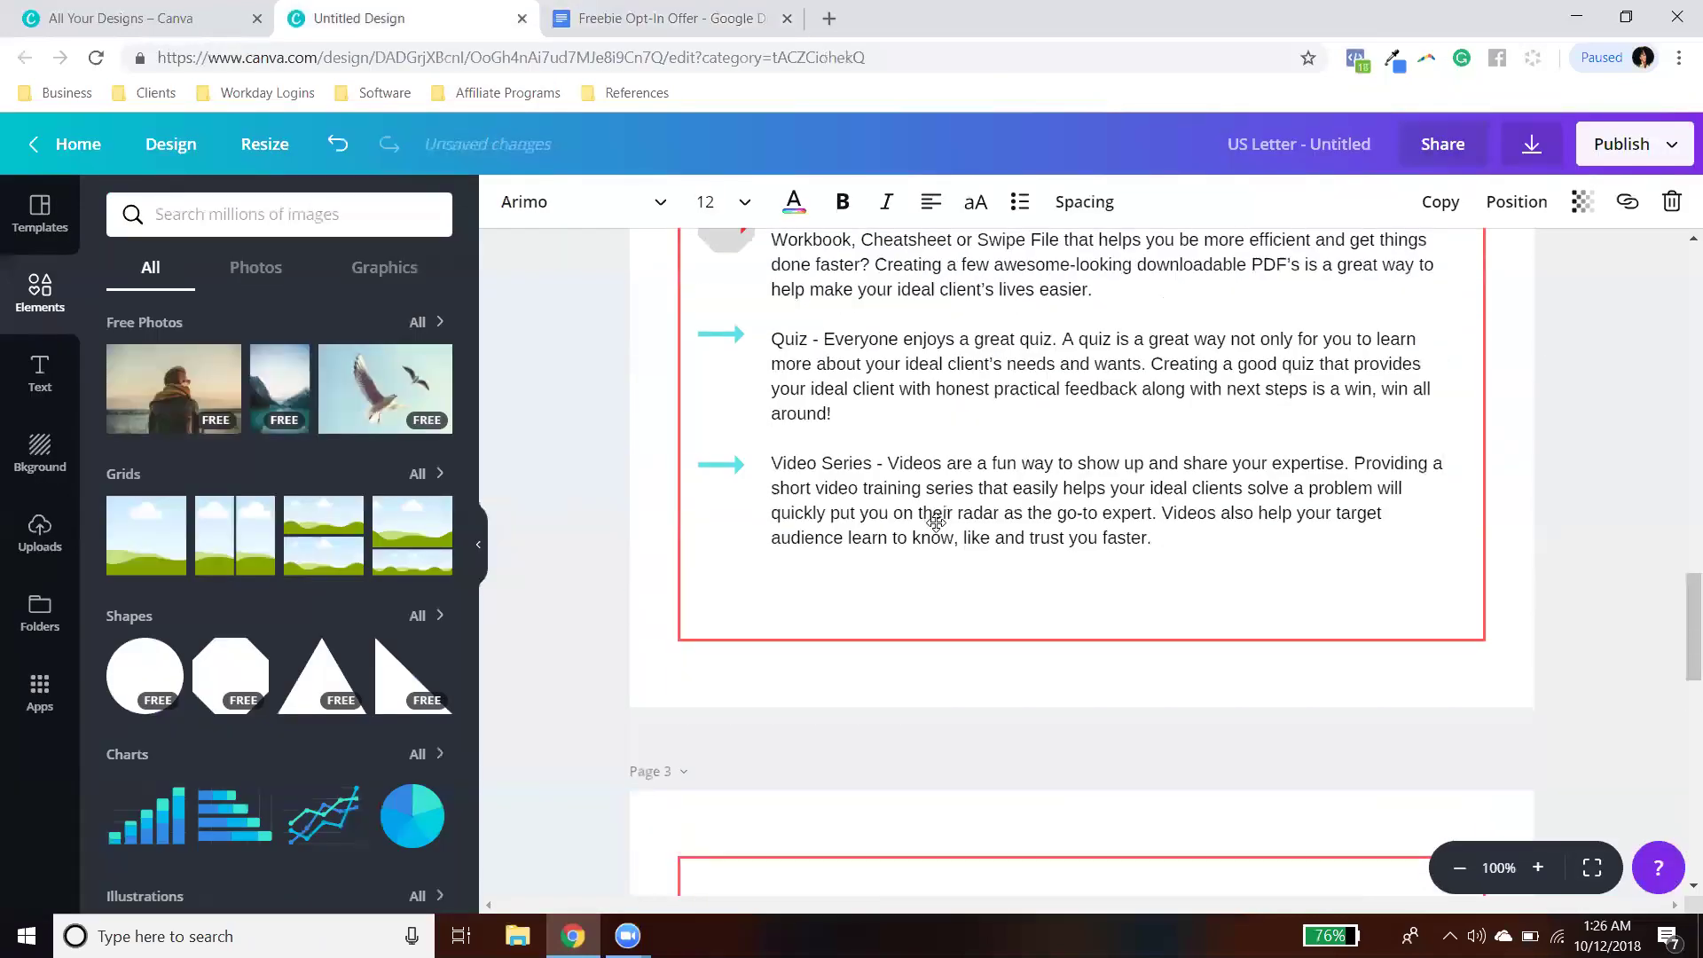
pyautogui.click(657, 17)
pyautogui.scroll(-10, 764, 523)
pyautogui.scroll(-4, 764, 523)
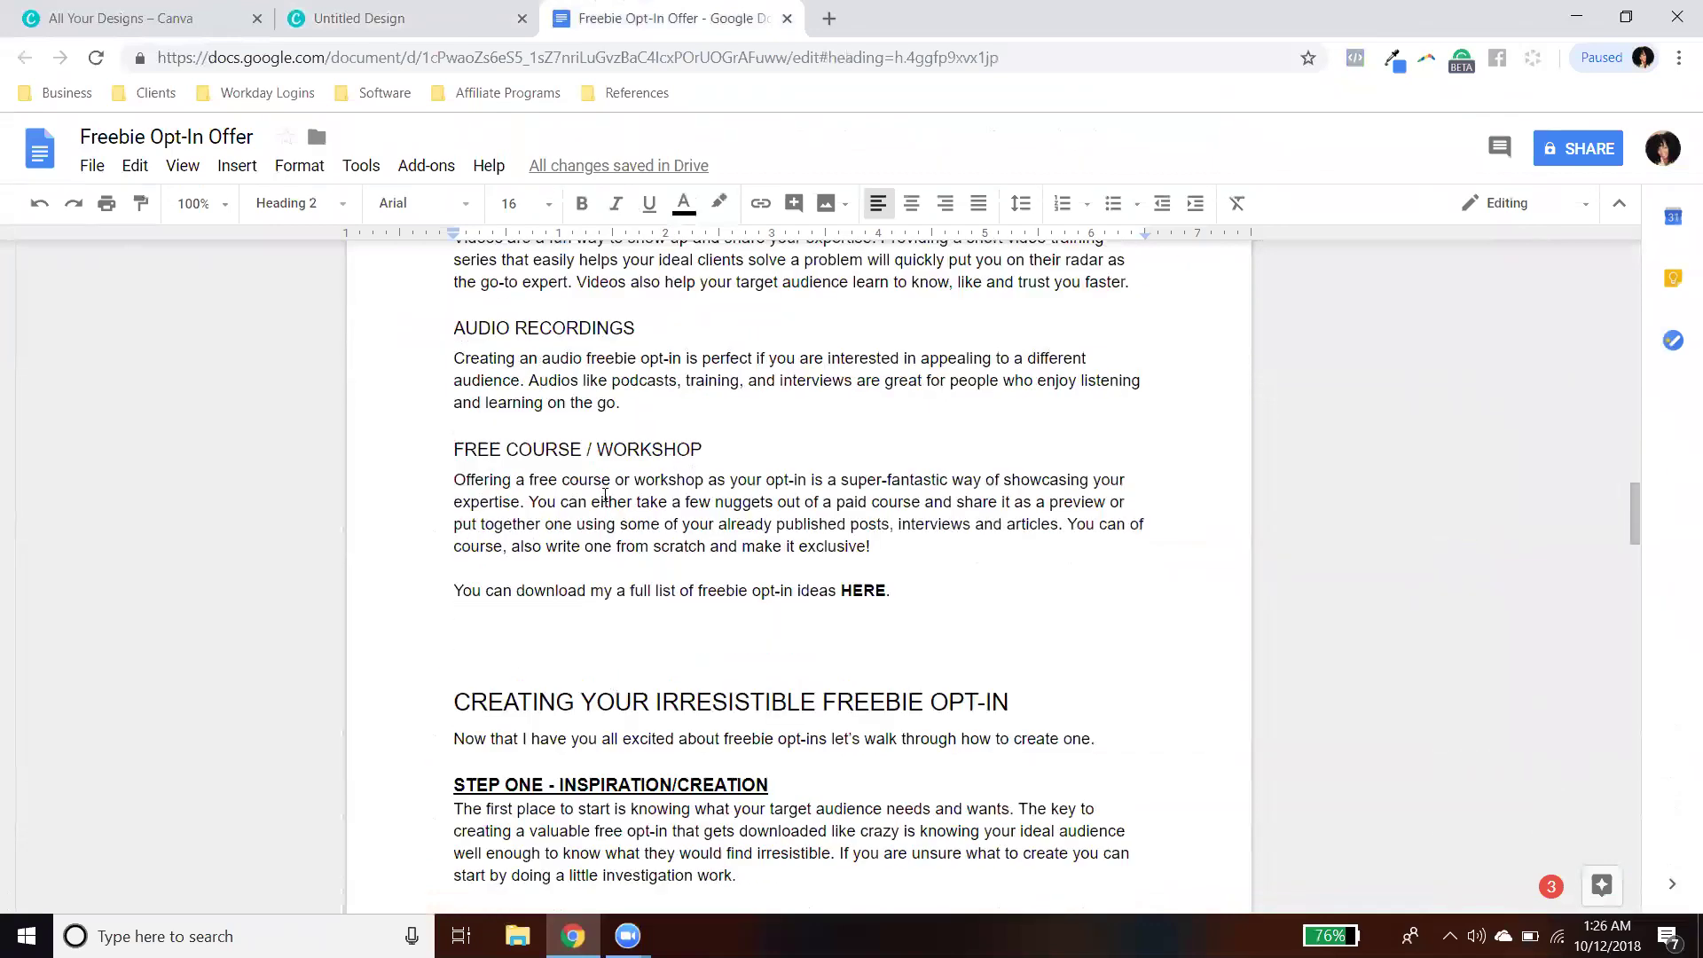
pyautogui.moveTo(445, 329); pyautogui.dragTo(942, 596)
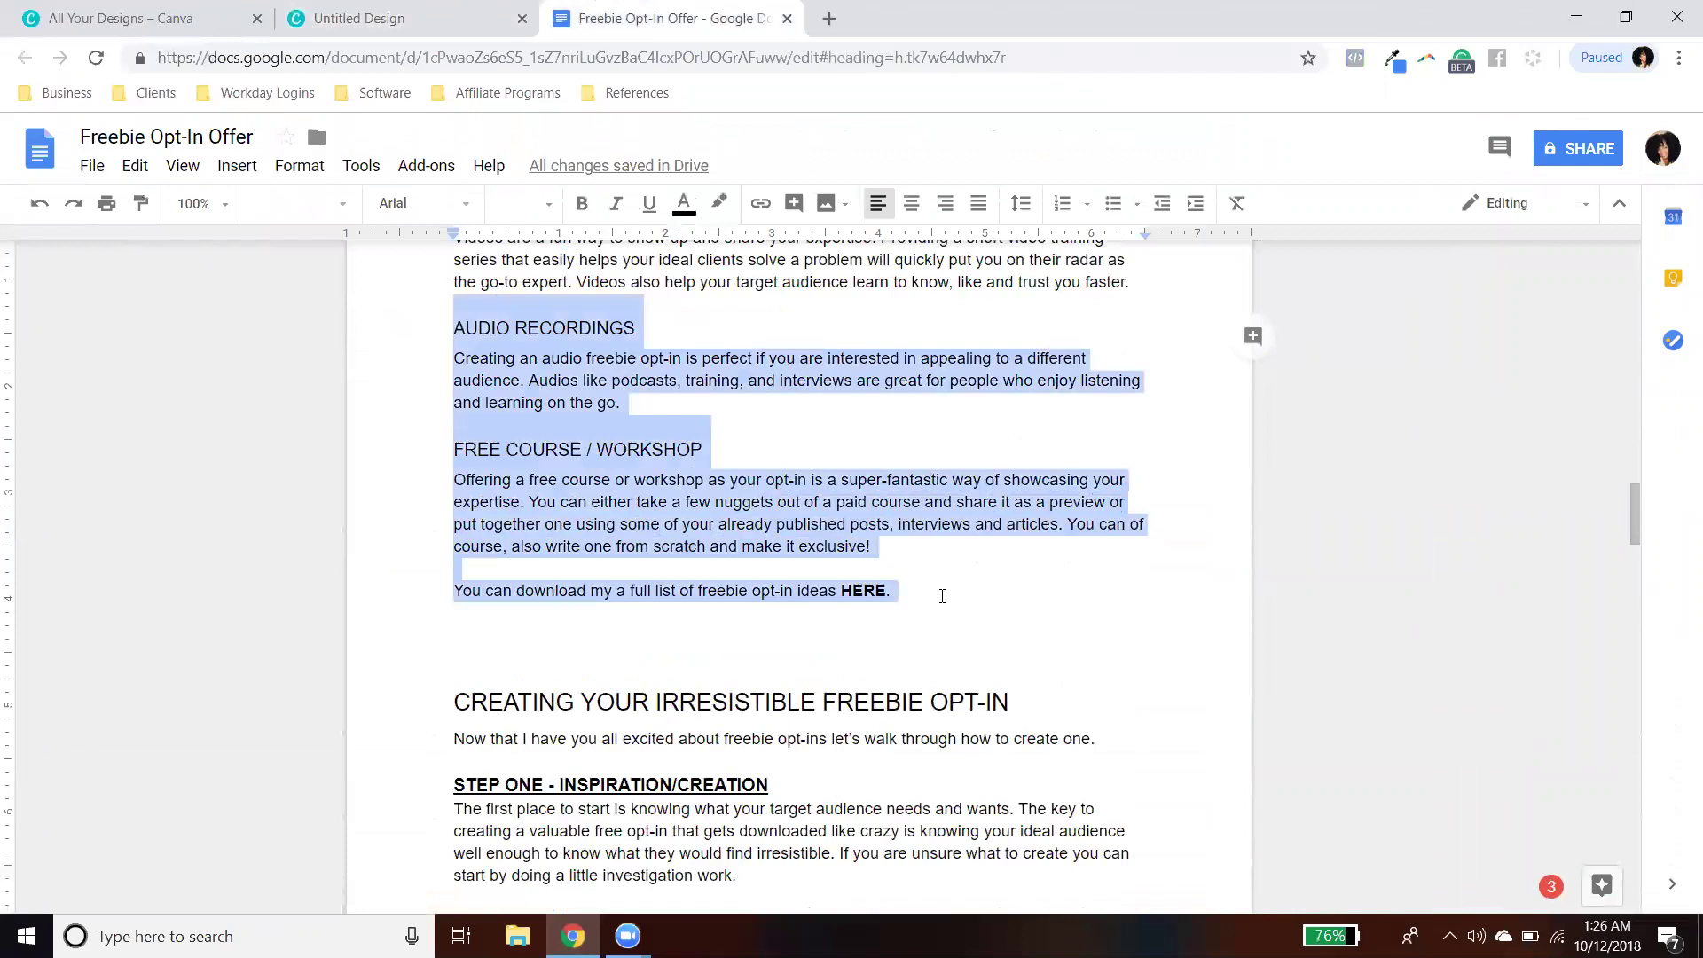
pyautogui.click(345, 17)
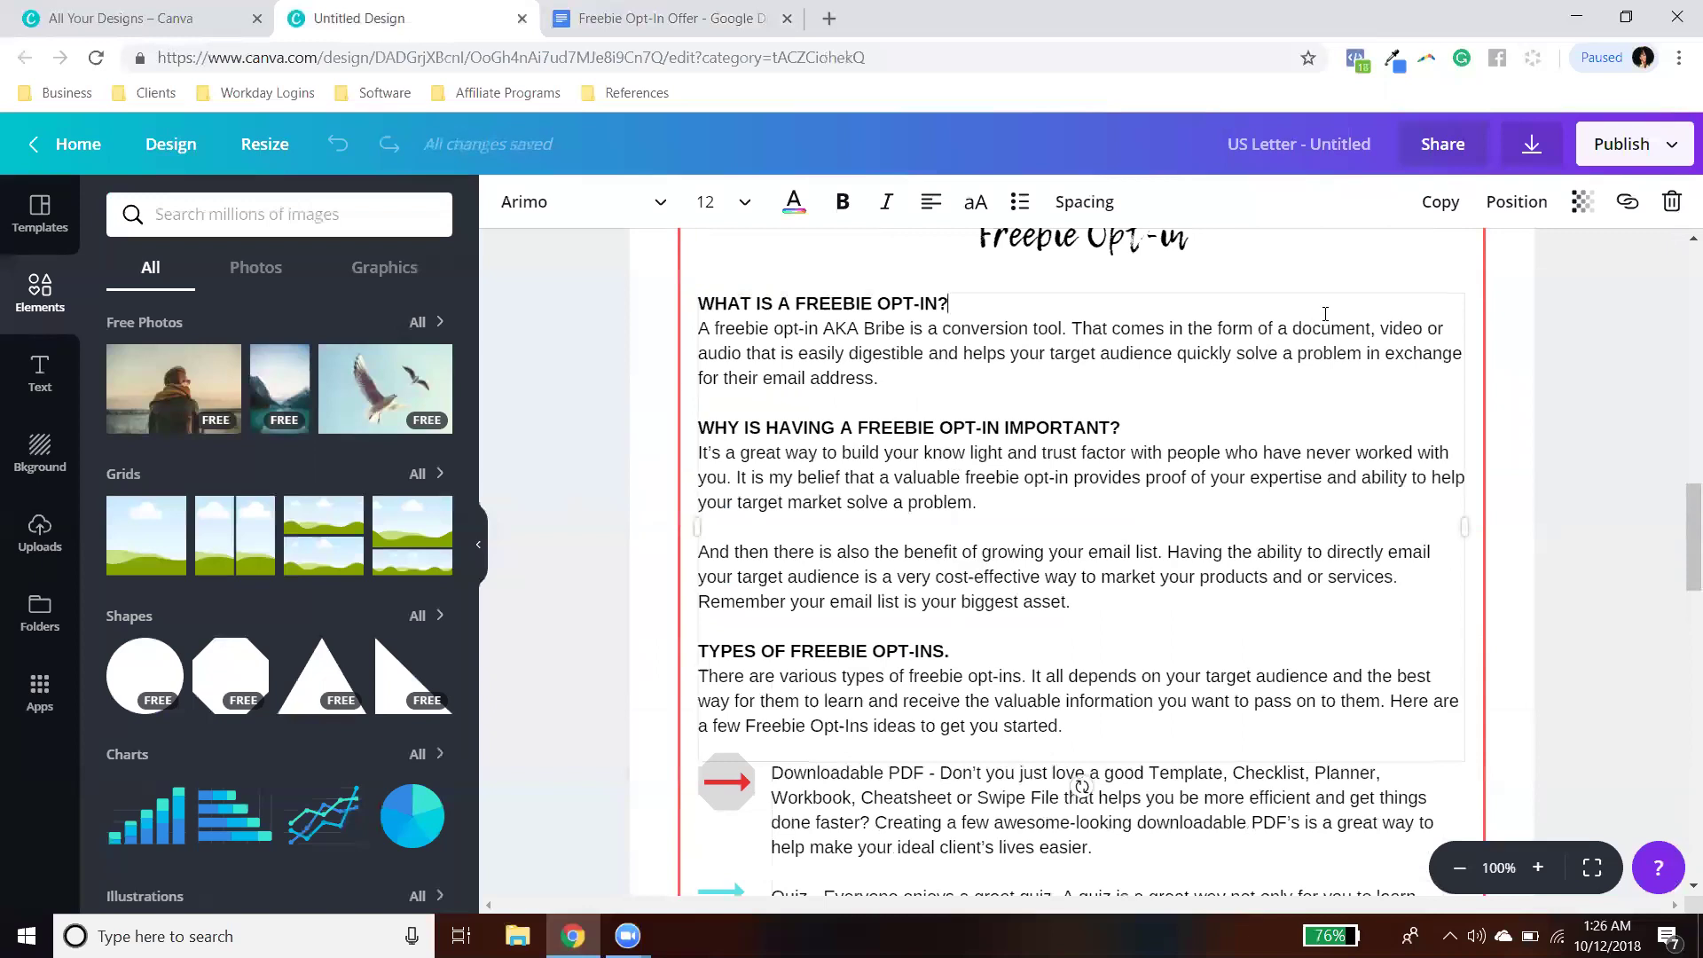
pyautogui.click(1671, 201)
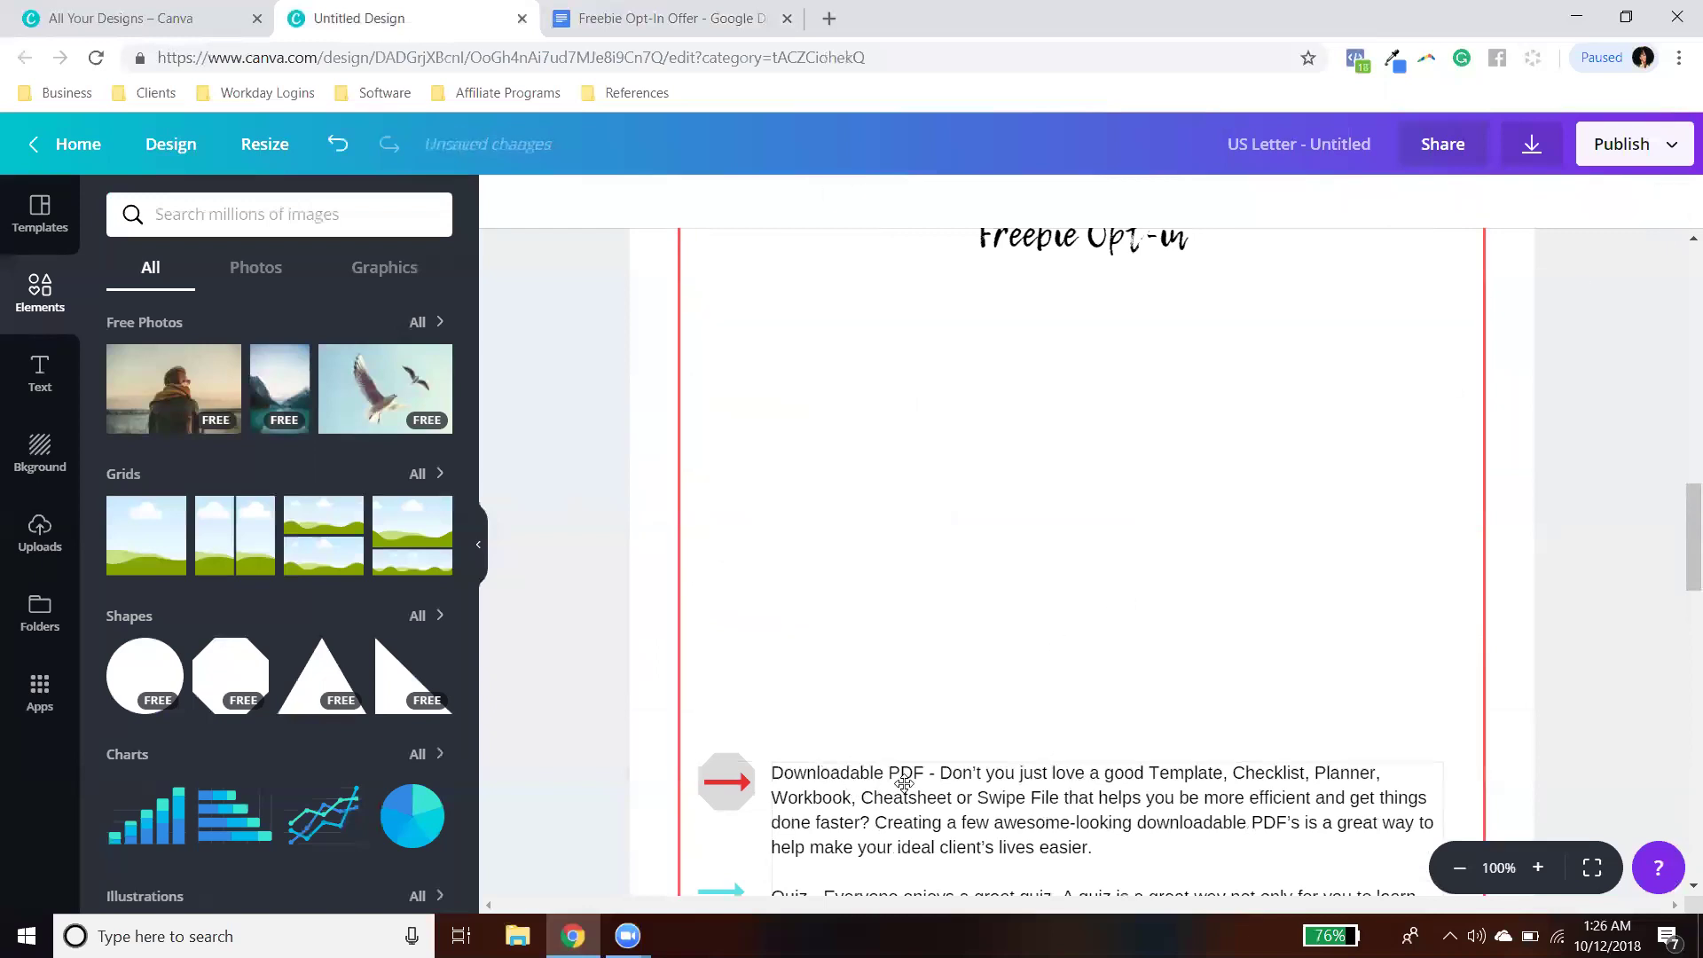
pyautogui.scroll(-3, 943, 792)
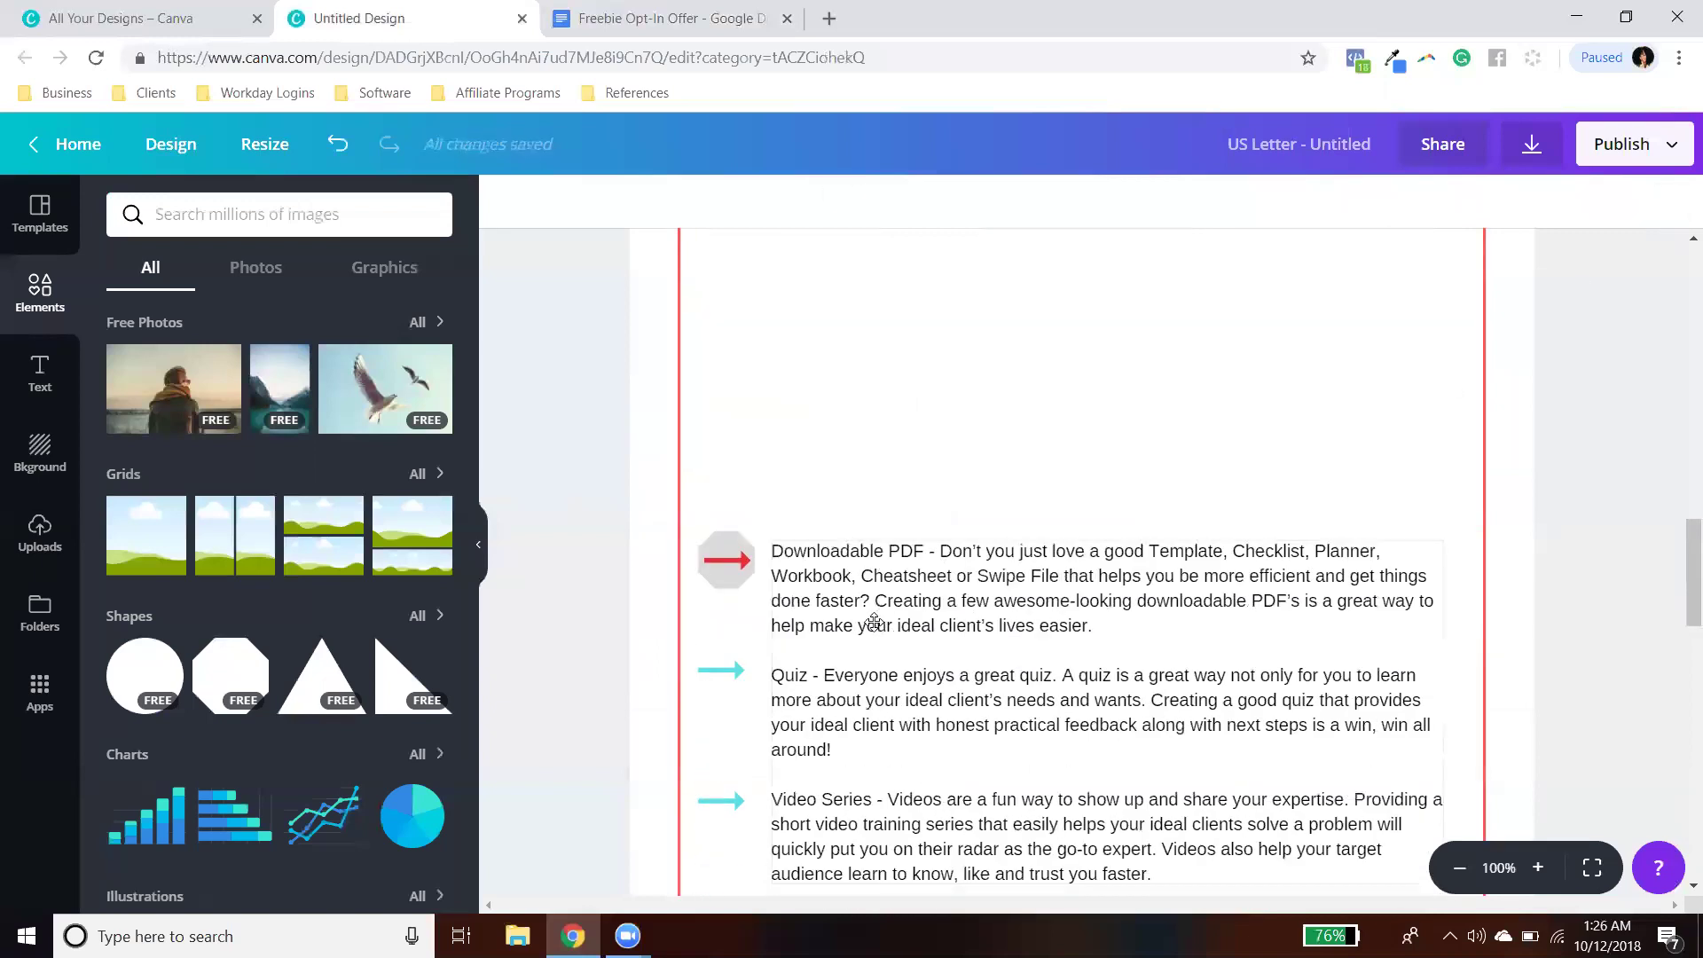
pyautogui.click(338, 144)
# Step: Delete the main body text box, from What Is a Freebie Opt-In to the opt-in types intro, on page 3
pyautogui.scroll(-4, 1459, 568)
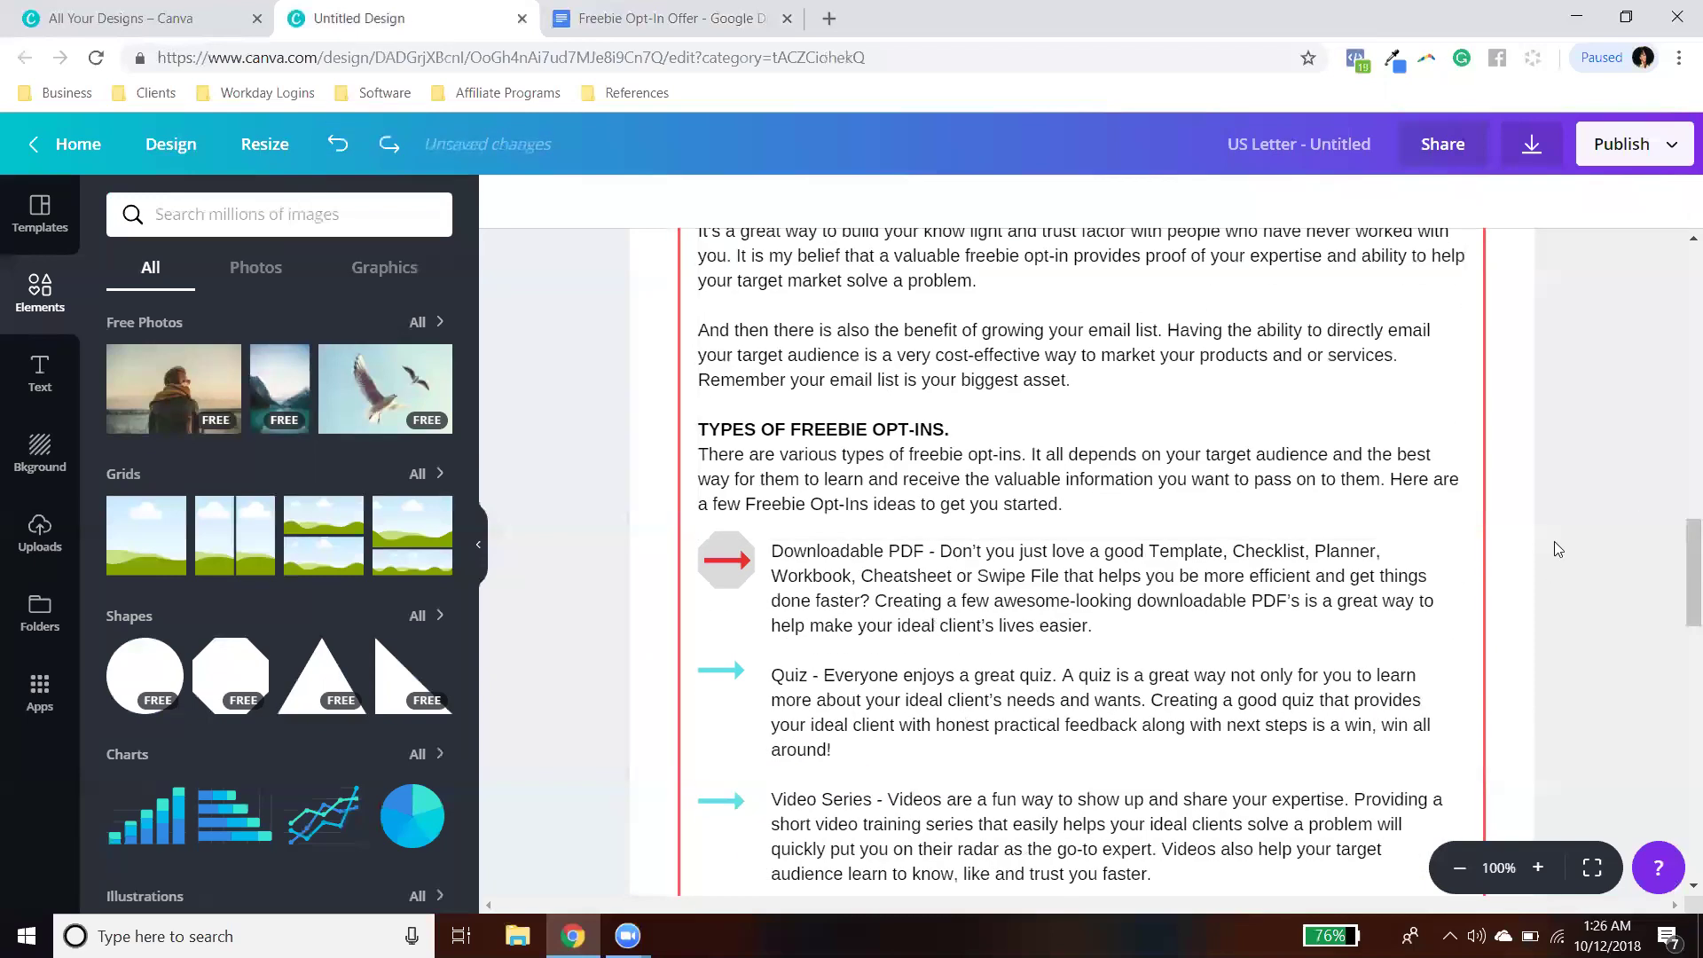
pyautogui.scroll(-5, 1328, 610)
pyautogui.scroll(-10, 1328, 610)
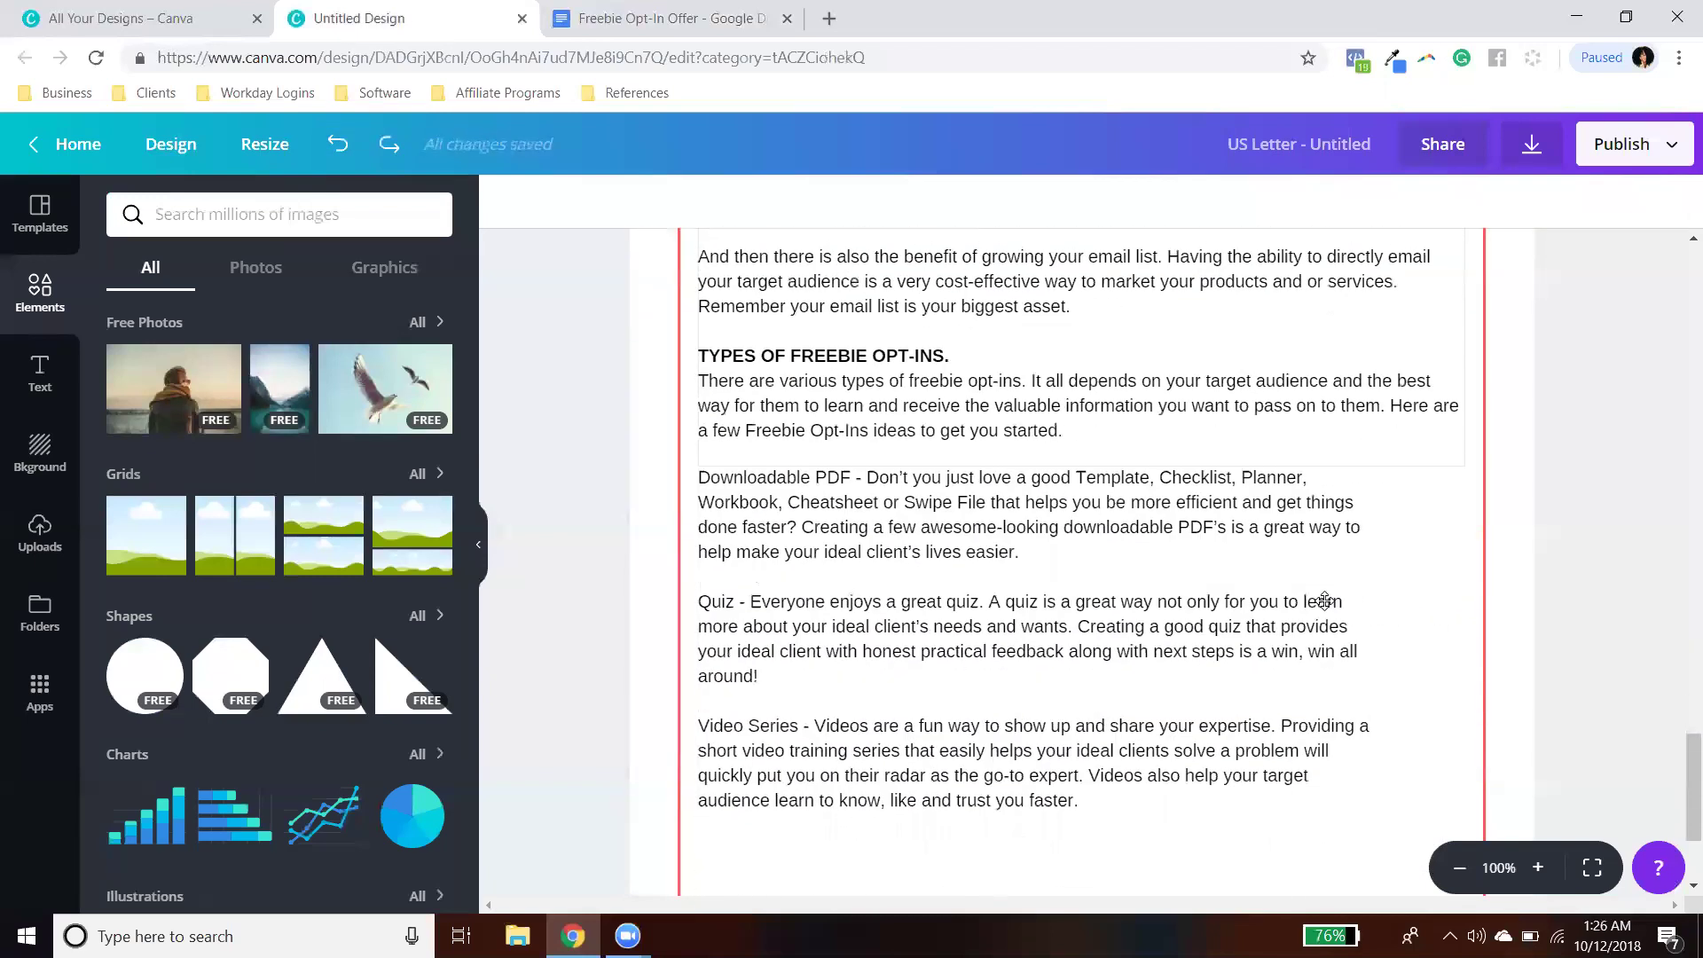
pyautogui.click(1300, 600)
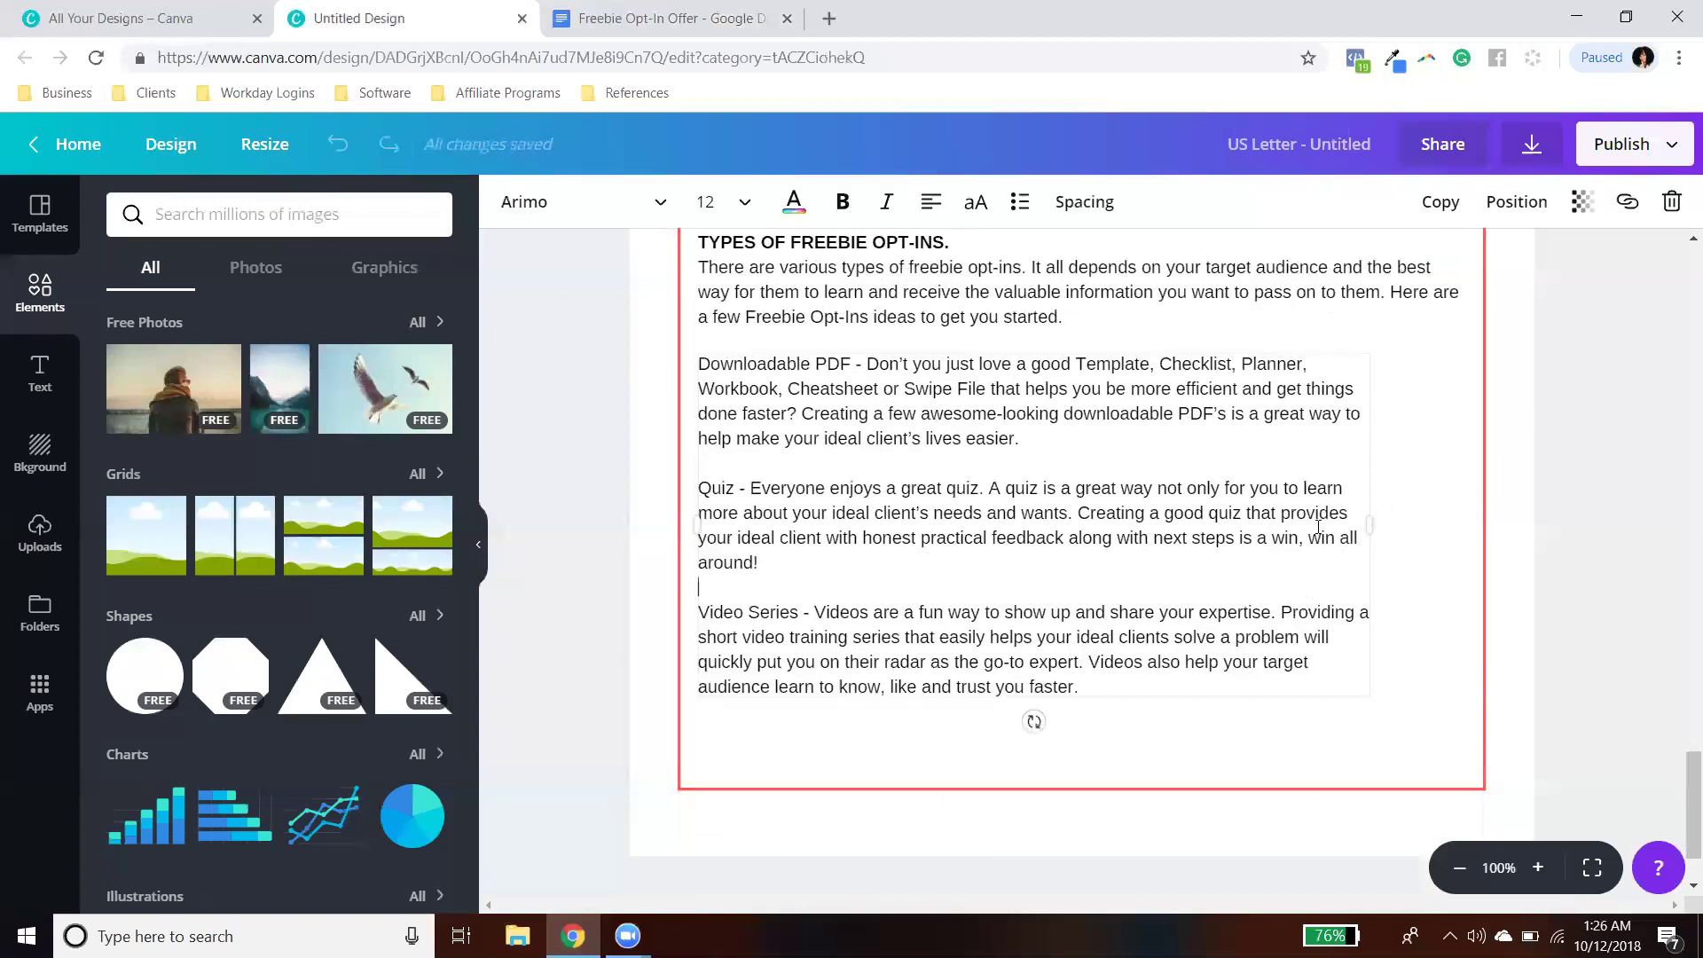
pyautogui.scroll(6, 1605, 454)
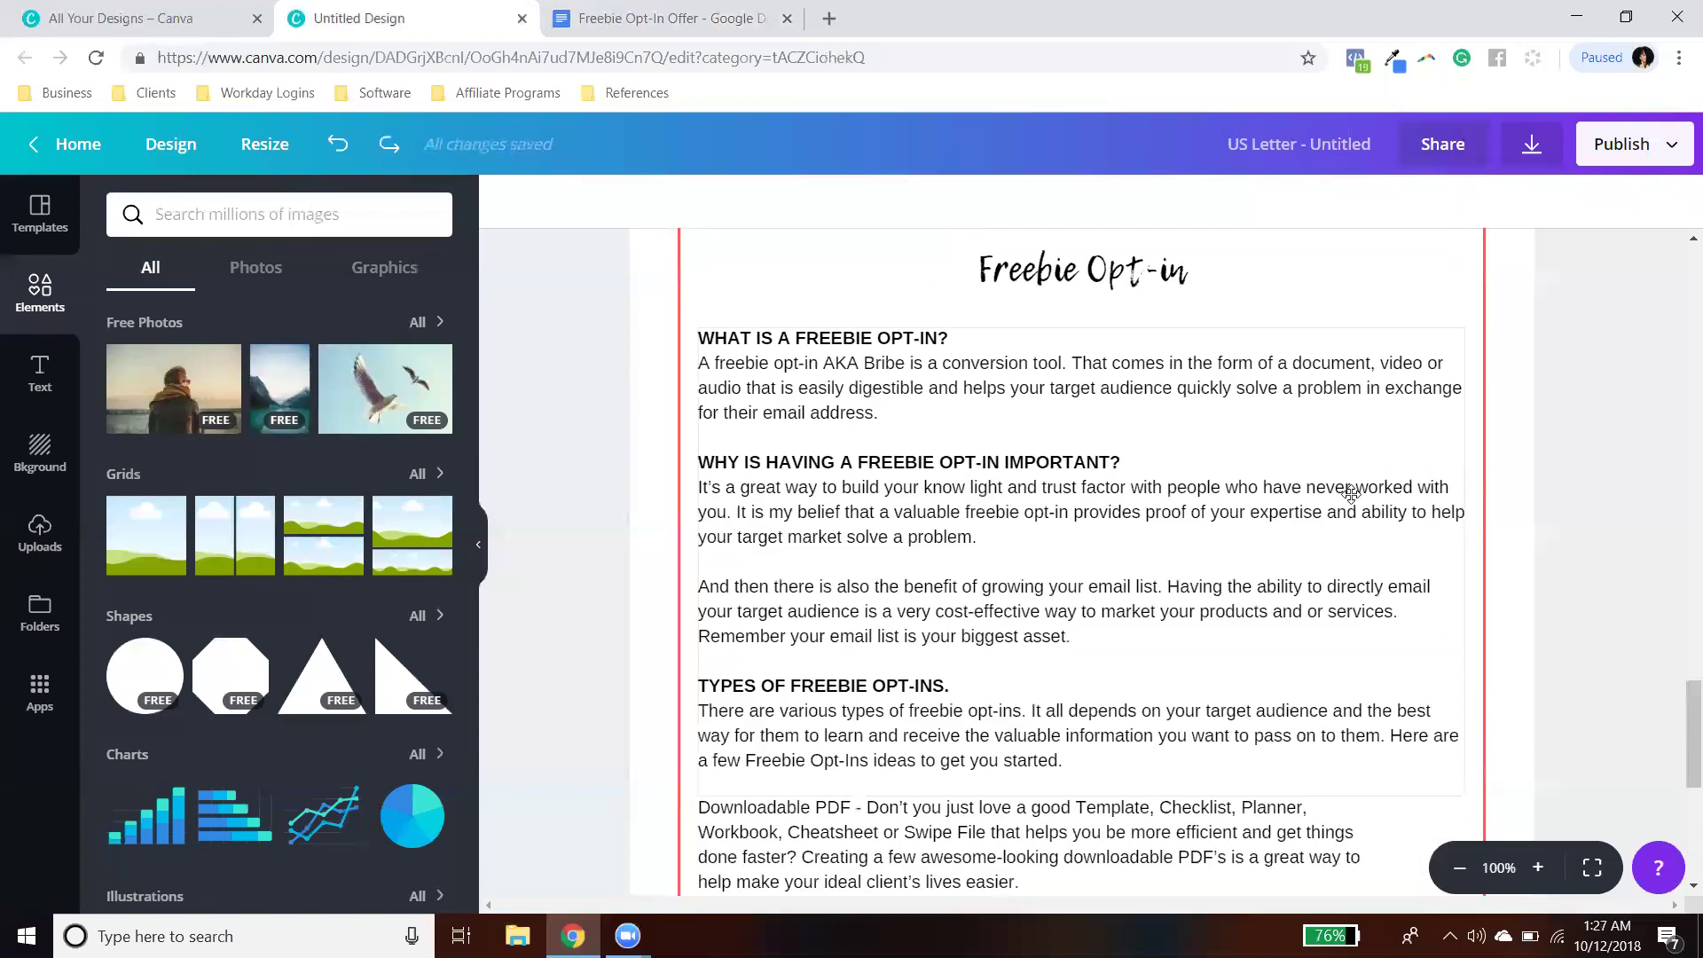
pyautogui.click(1673, 203)
# Step: Move the remaining opt-in types text box up beneath page 3's Freebie Opt-in heading, indented from the margin
pyautogui.scroll(-4, 1153, 621)
pyautogui.moveTo(1121, 665); pyautogui.dragTo(1243, 133)
pyautogui.scroll(2, 1397, 453)
pyautogui.moveTo(1266, 480); pyautogui.dragTo(1235, 451)
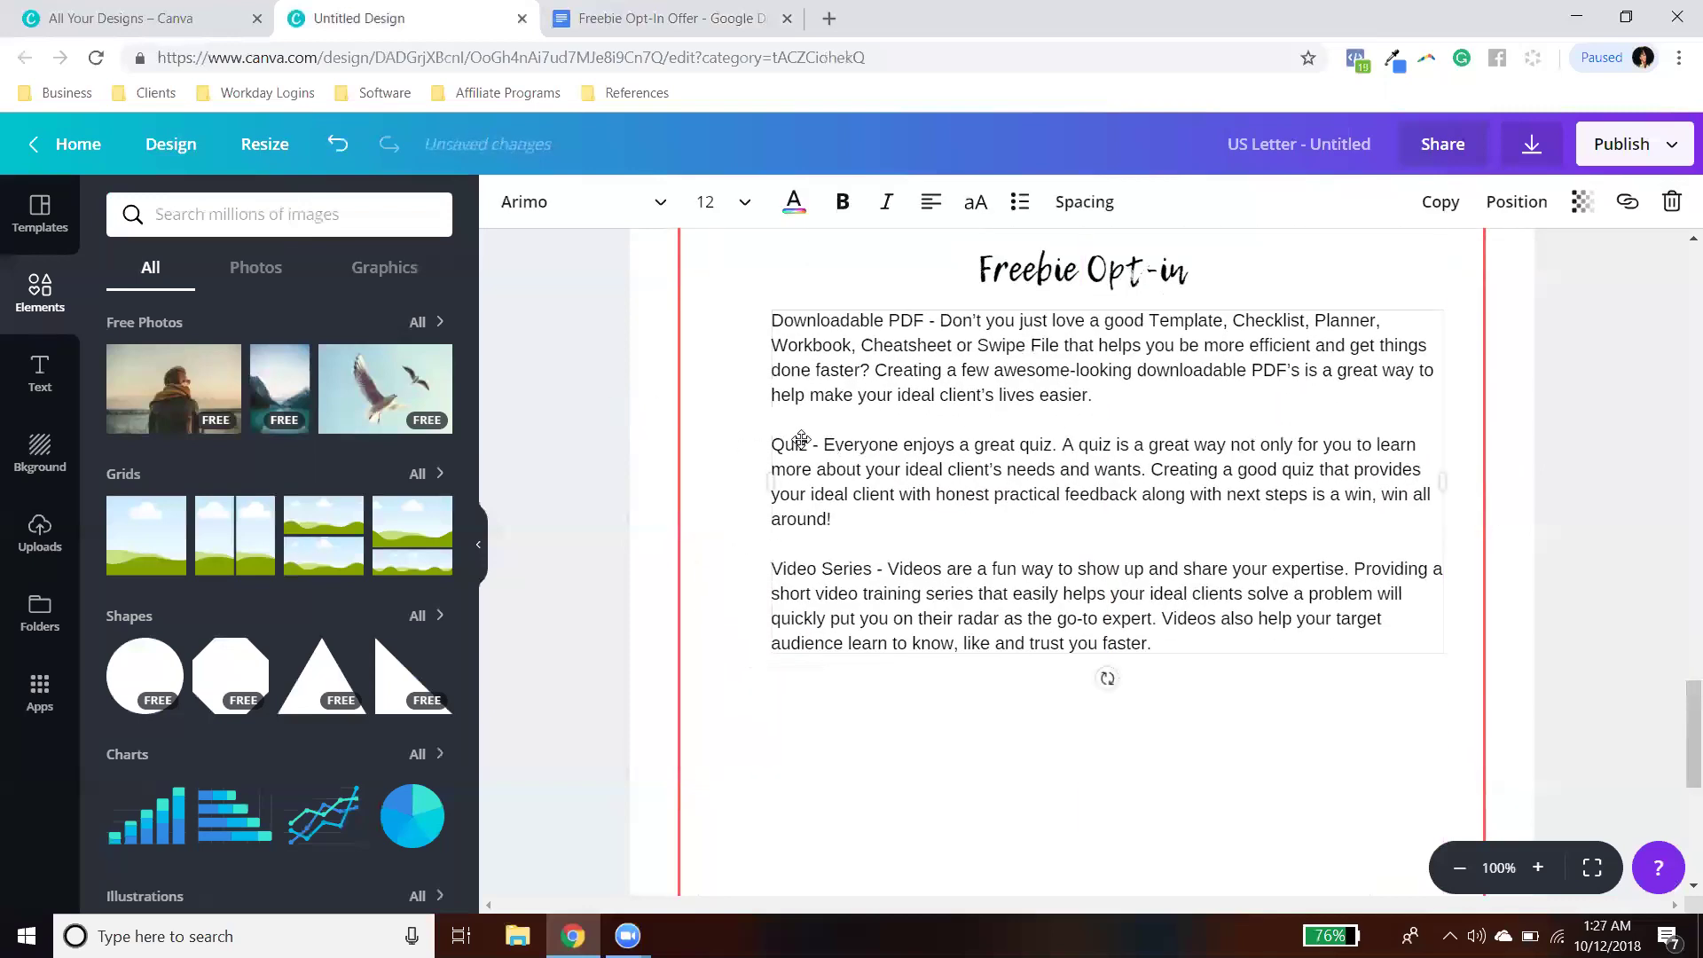
# Step: Duplicate the turquoise Video Series arrow from page 2 and place the copy beside the first indented paragraph on page 3
pyautogui.scroll(3, 801, 438)
pyautogui.scroll(3, 772, 514)
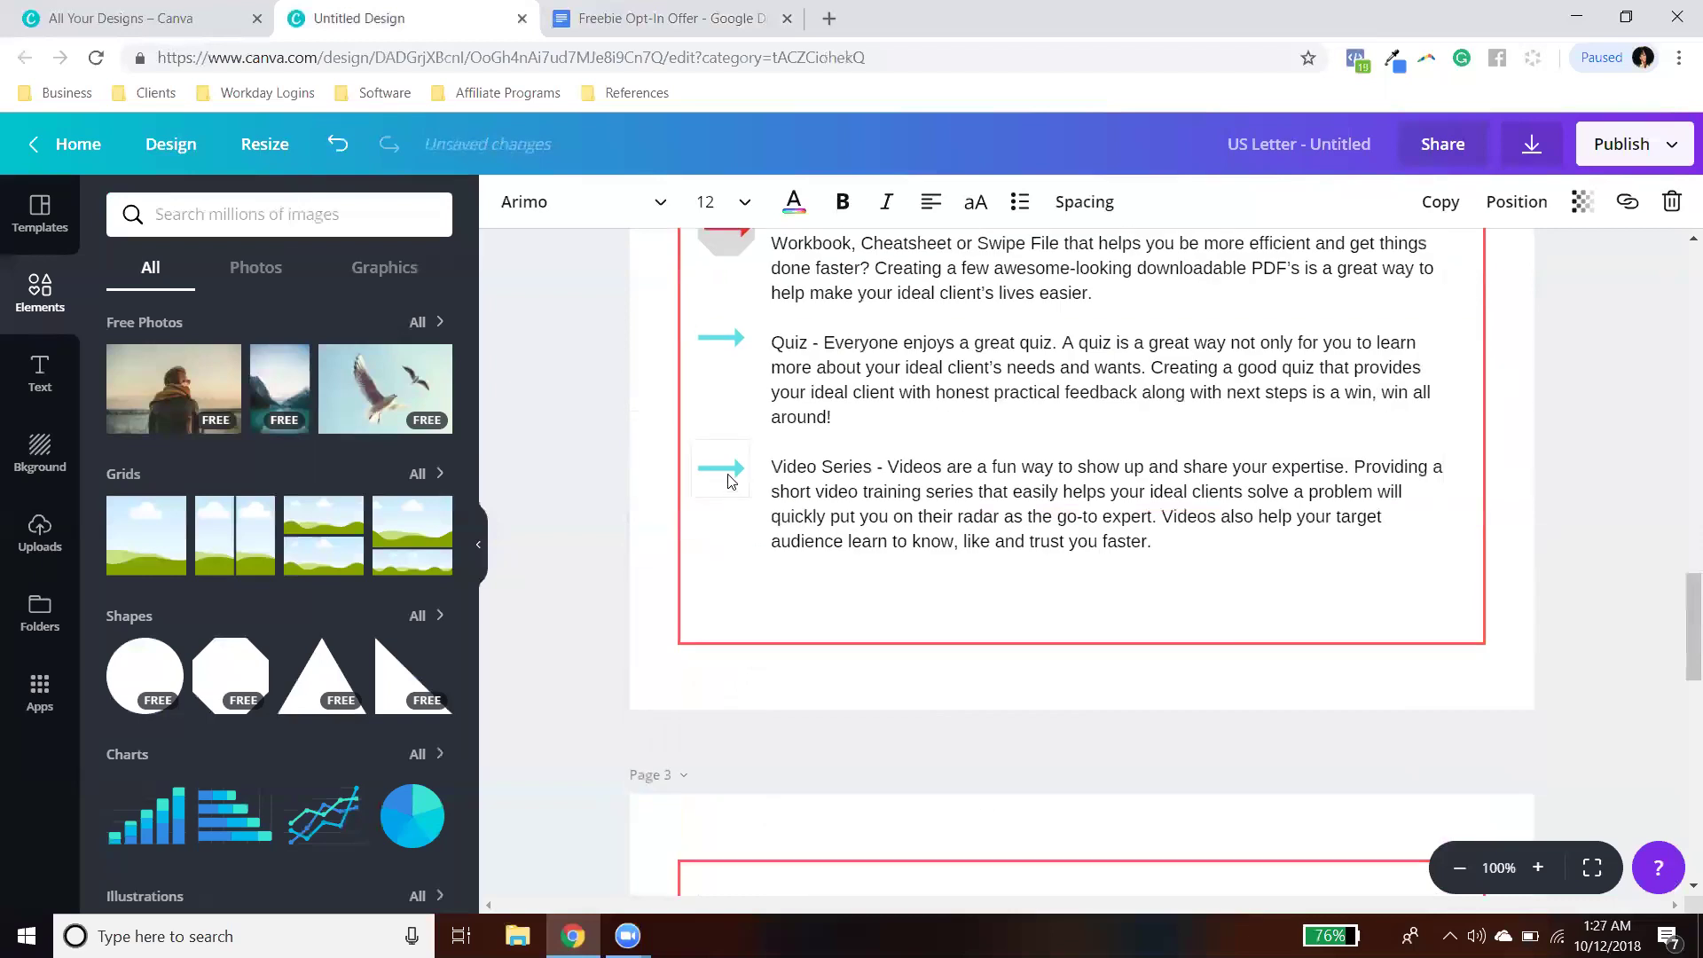
pyautogui.scroll(1, 729, 480)
pyautogui.click(732, 577)
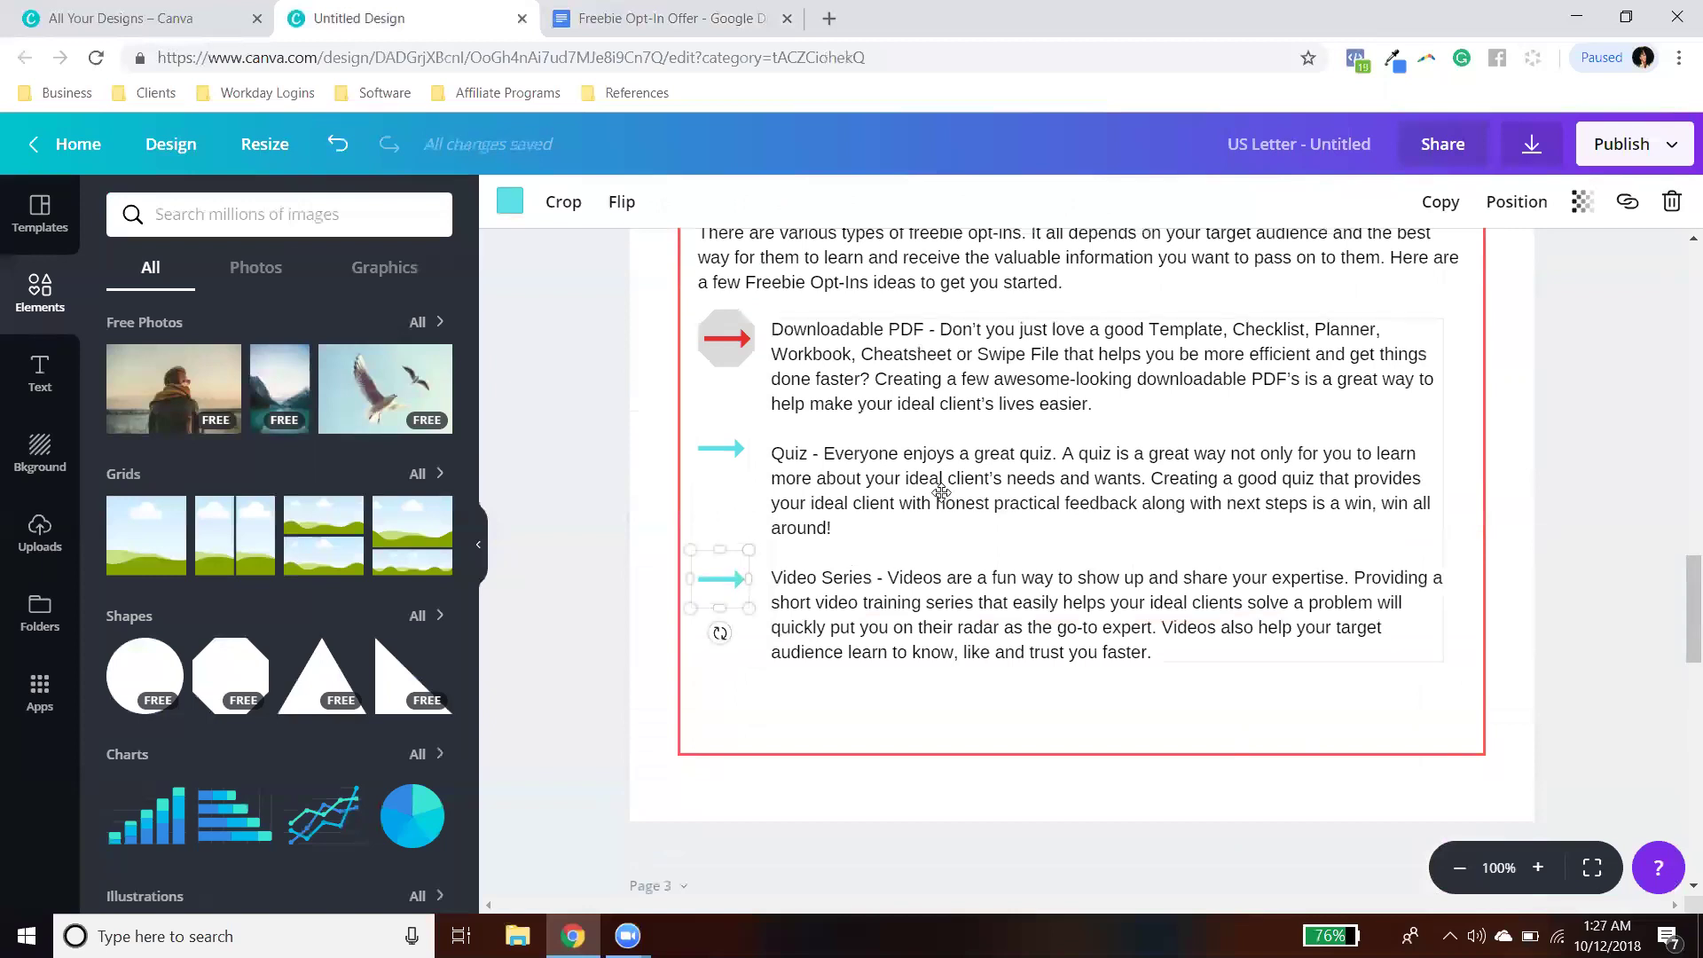
pyautogui.click(1440, 202)
pyautogui.scroll(-2, 840, 321)
pyautogui.moveTo(743, 380); pyautogui.dragTo(793, 808)
pyautogui.scroll(-4, 833, 763)
pyautogui.moveTo(749, 414); pyautogui.dragTo(721, 438)
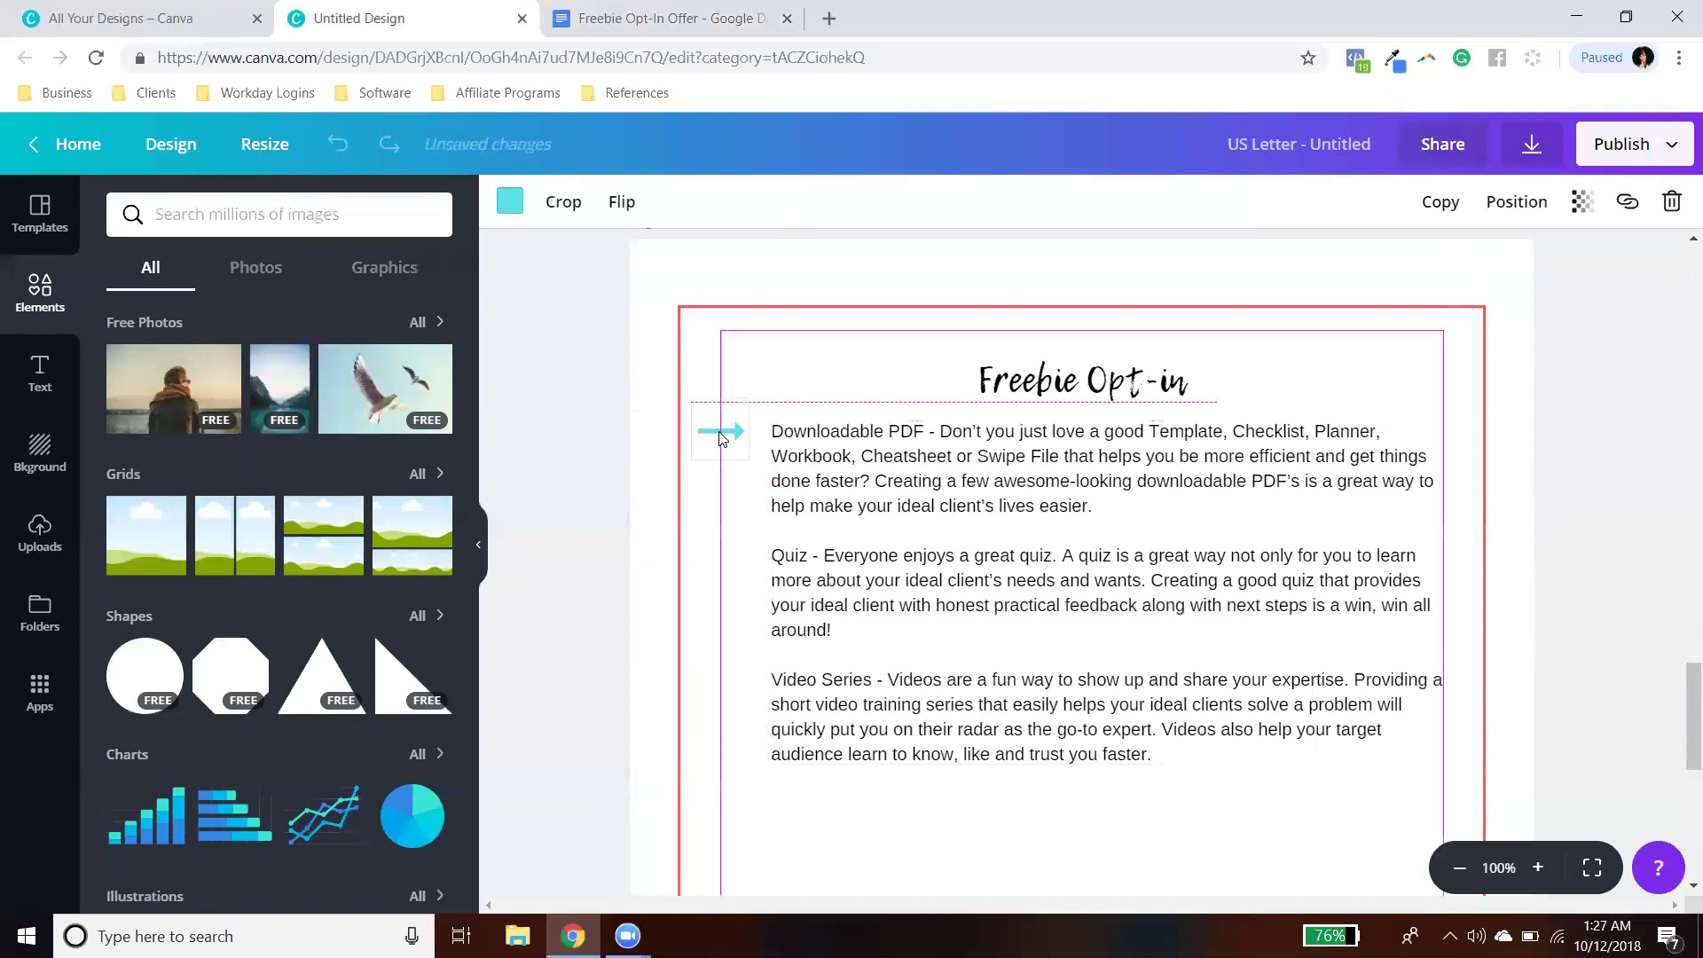
# Step: Copy the Audio Recordings and Free Course / Workshop sections, including the download line, from the Google Doc again and return to Canva
pyautogui.click(660, 18)
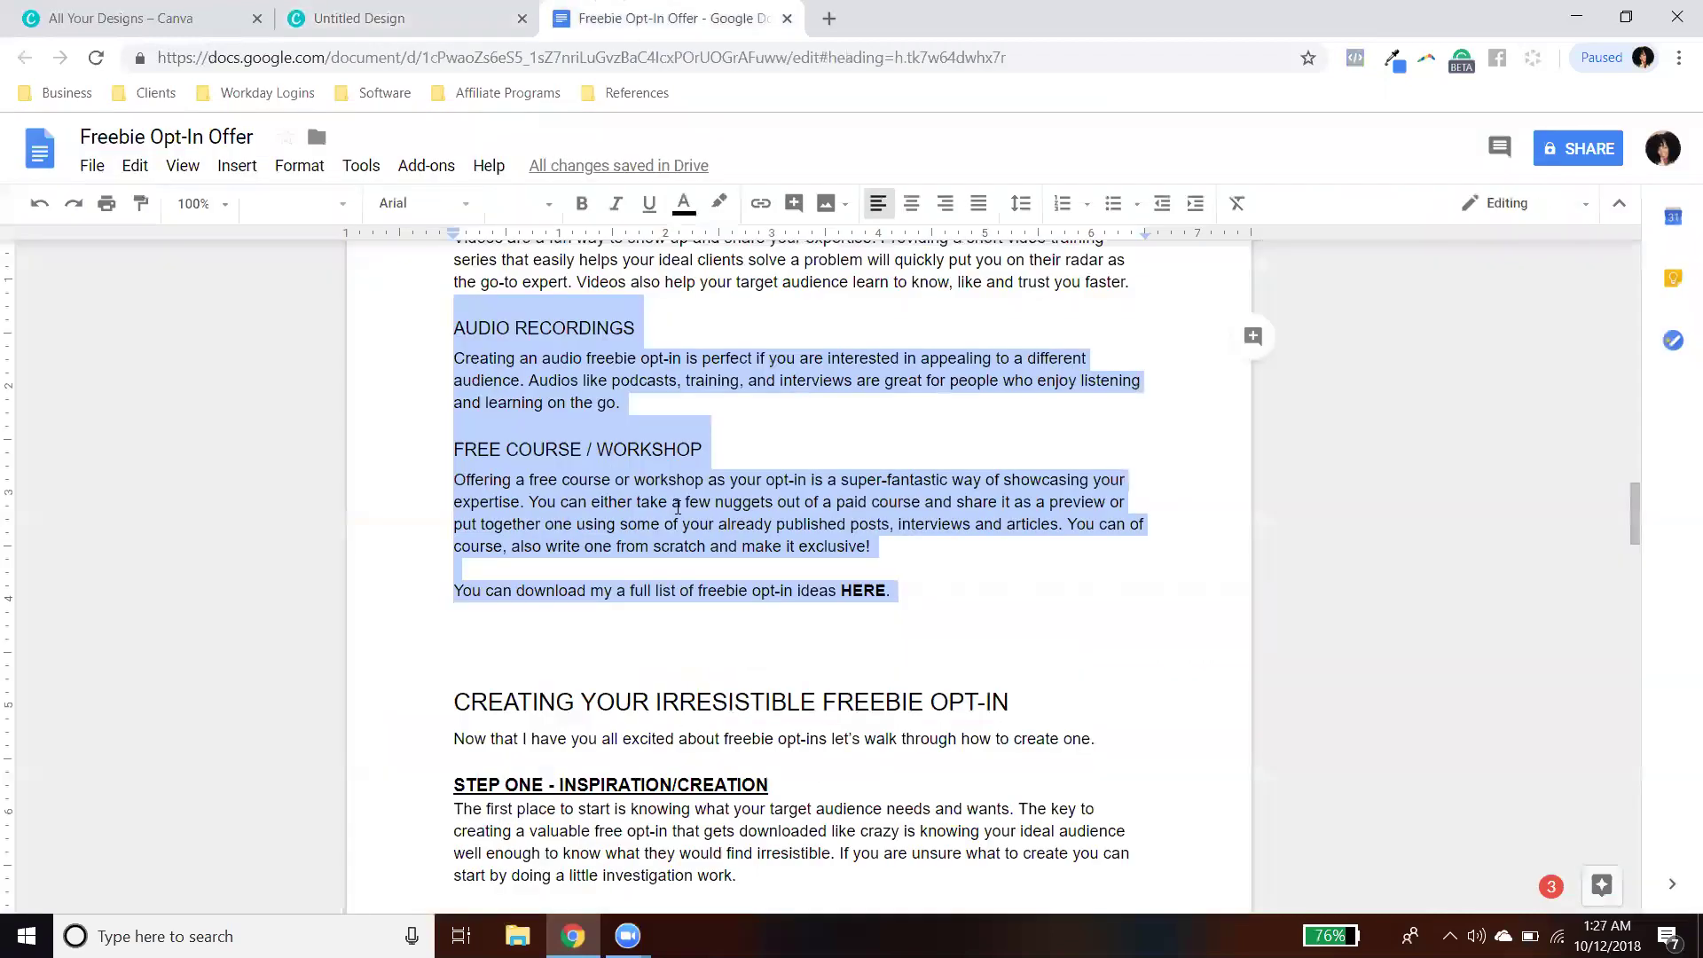
pyautogui.scroll(3, 618, 480)
pyautogui.scroll(-2, 618, 480)
pyautogui.scroll(6, 589, 518)
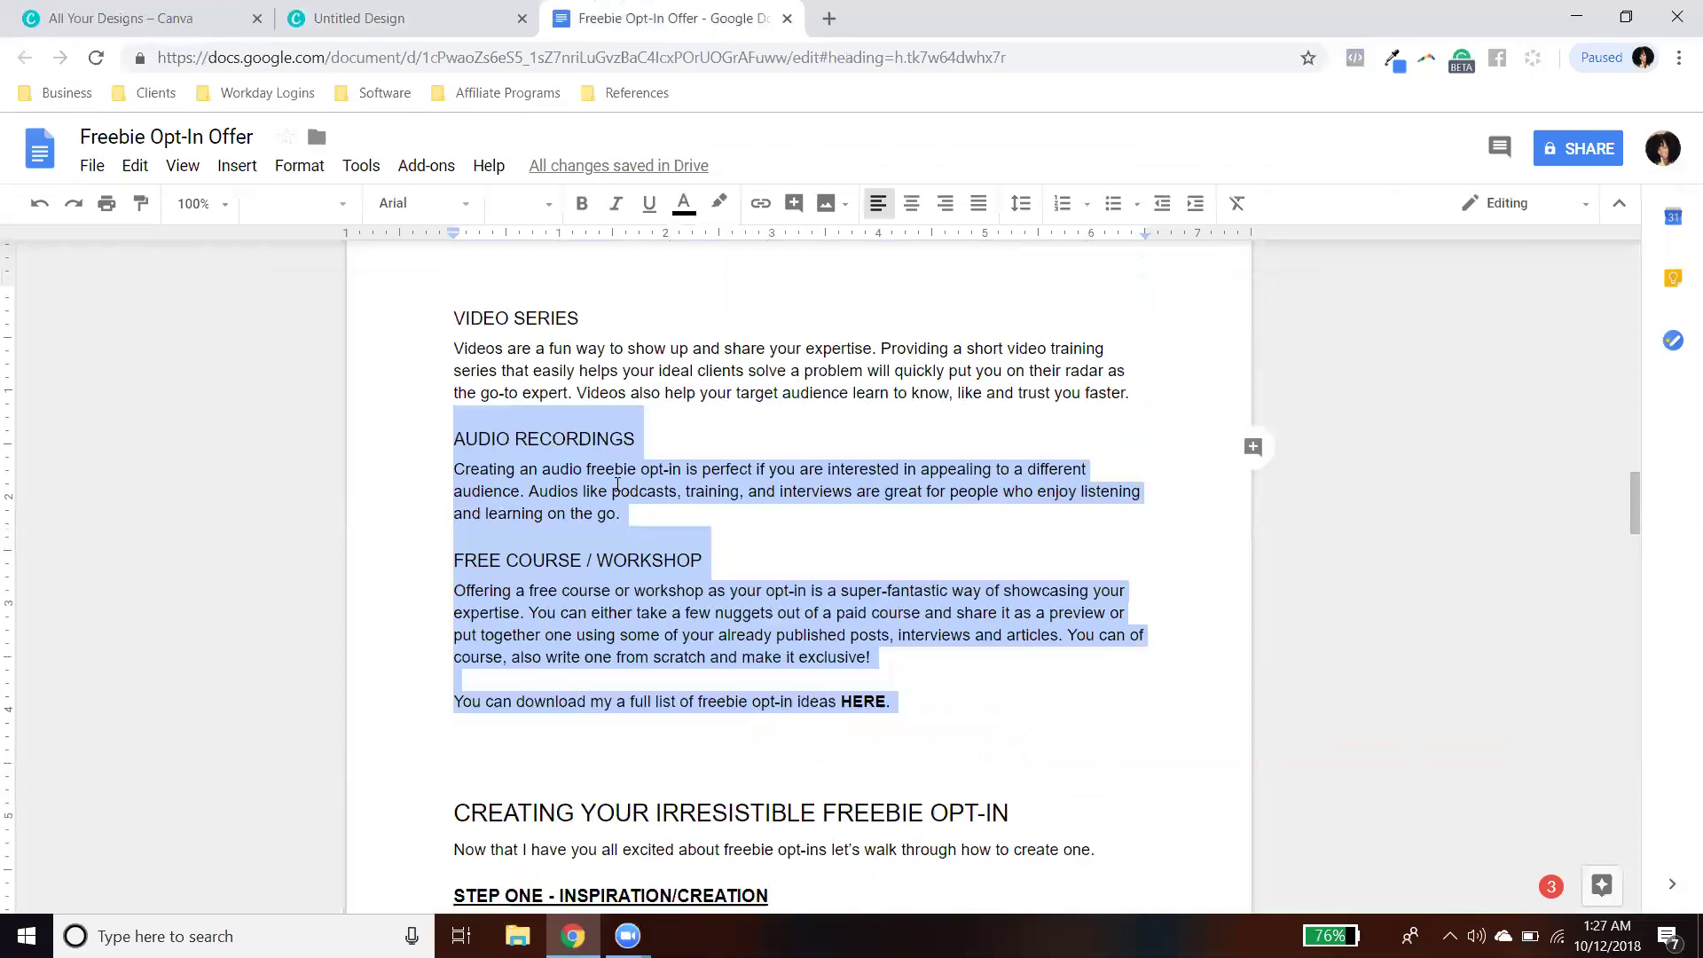
pyautogui.click(589, 518)
pyautogui.scroll(-3, 589, 518)
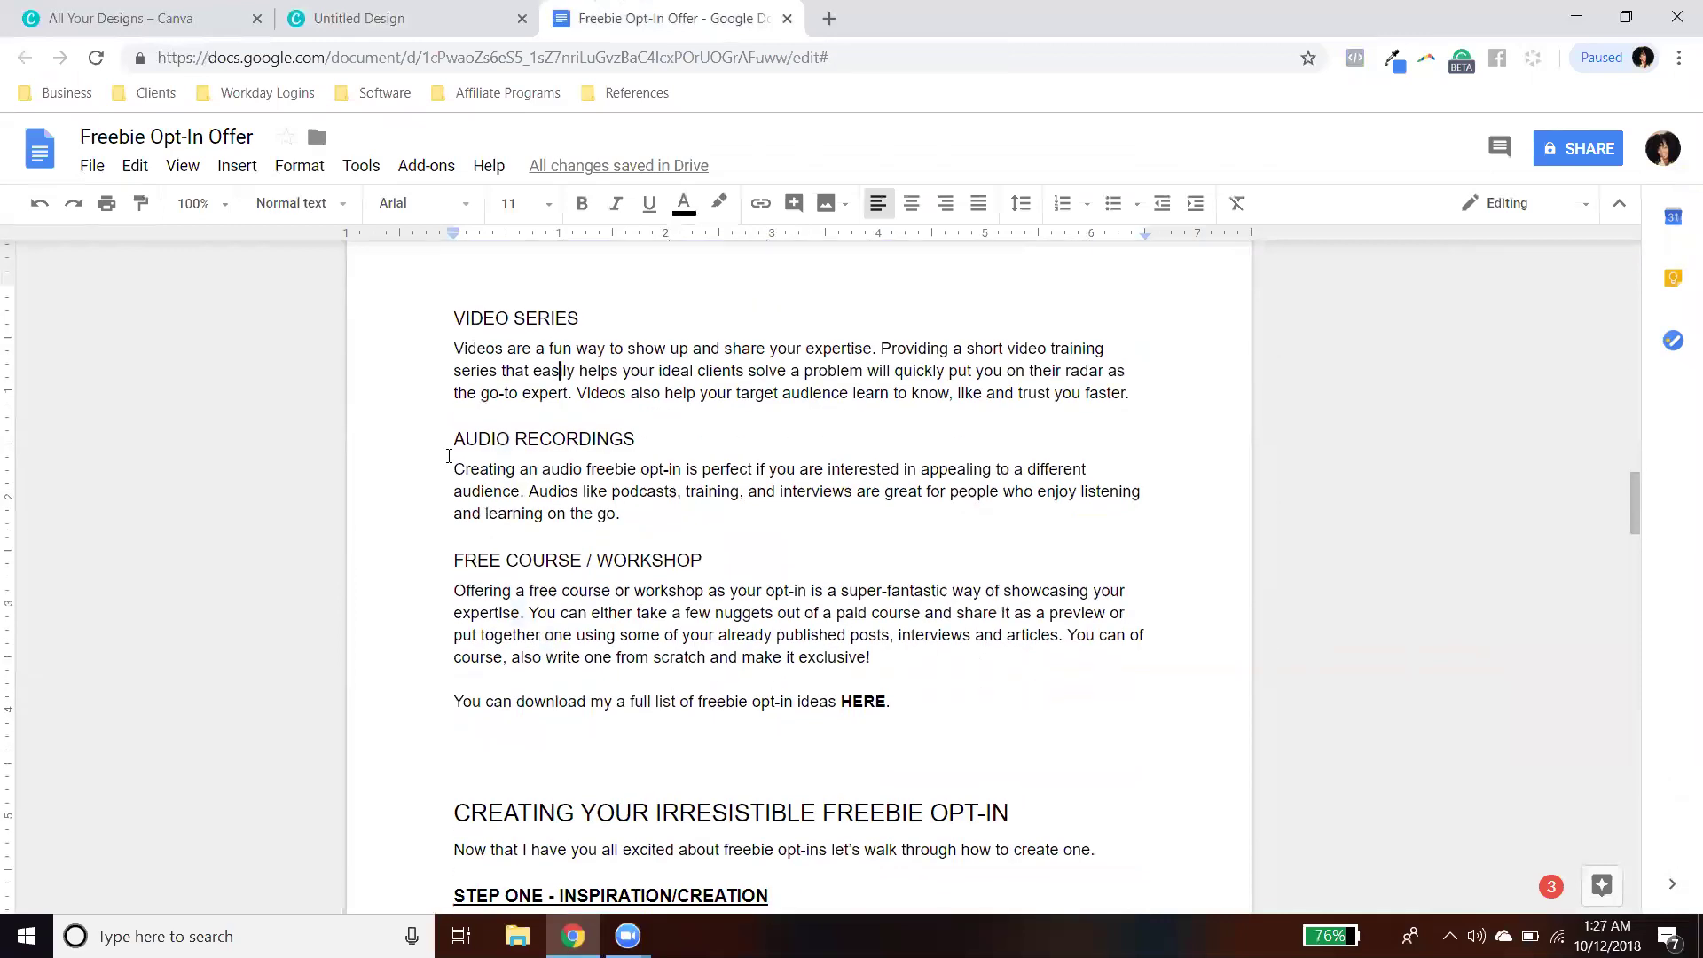
pyautogui.doubleClick(479, 439)
pyautogui.moveTo(648, 512); pyautogui.dragTo(948, 696)
pyautogui.hotkey('ctrl', 'c')
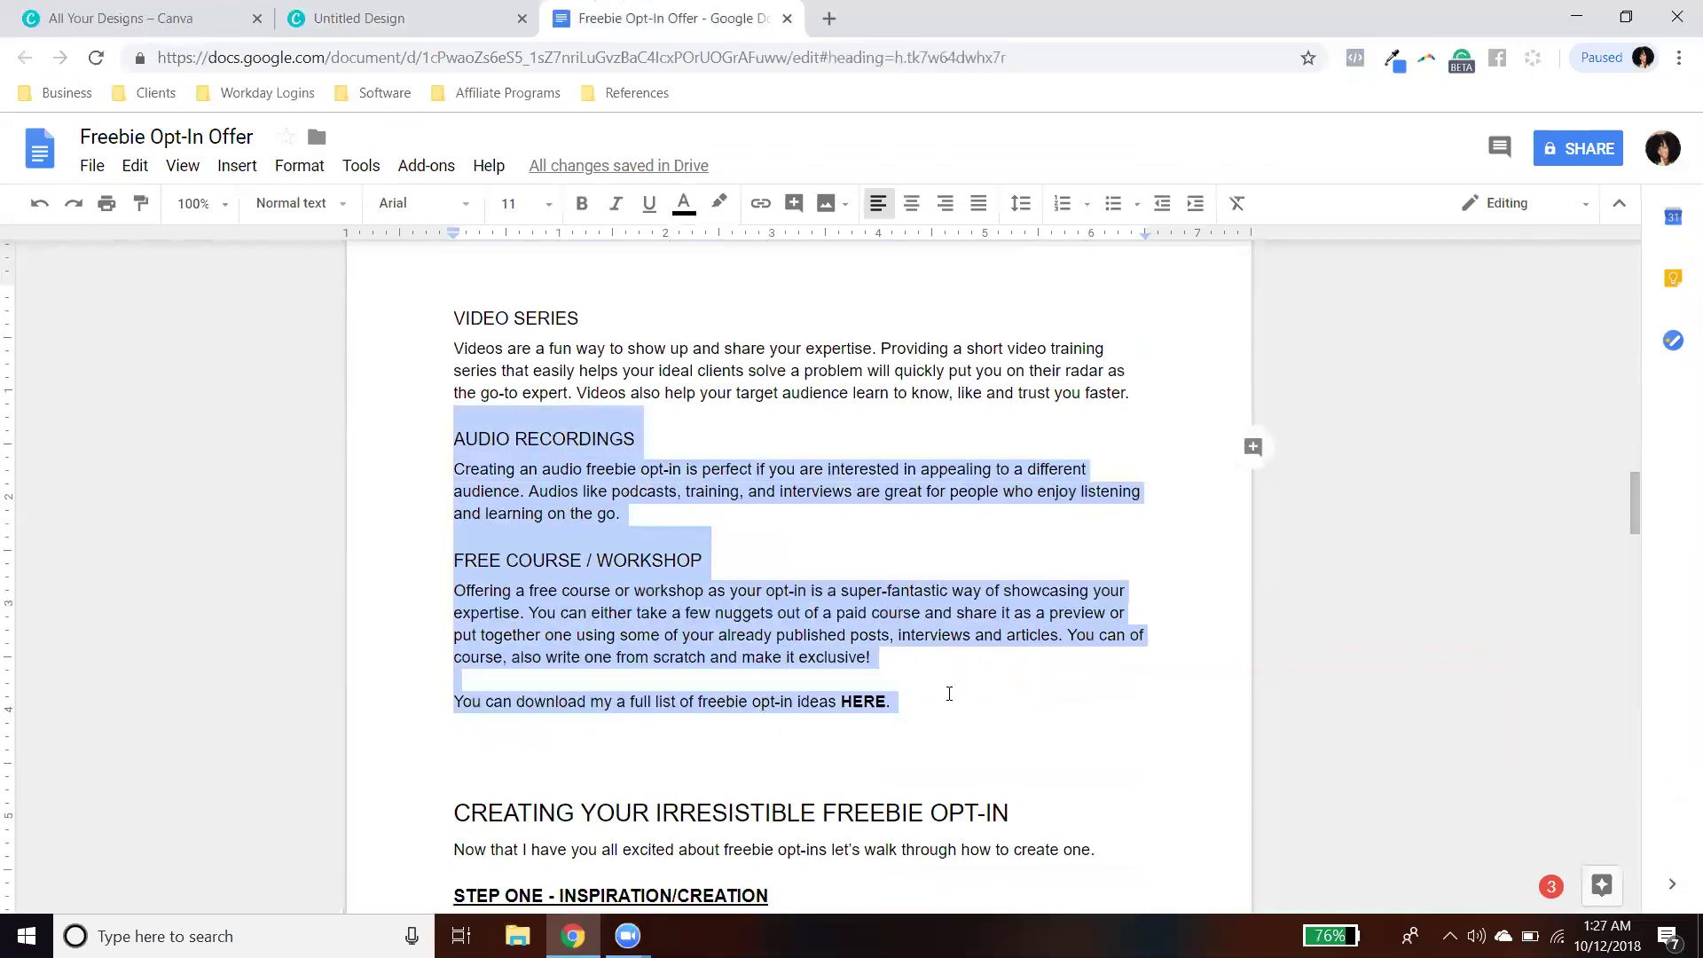
pyautogui.click(417, 18)
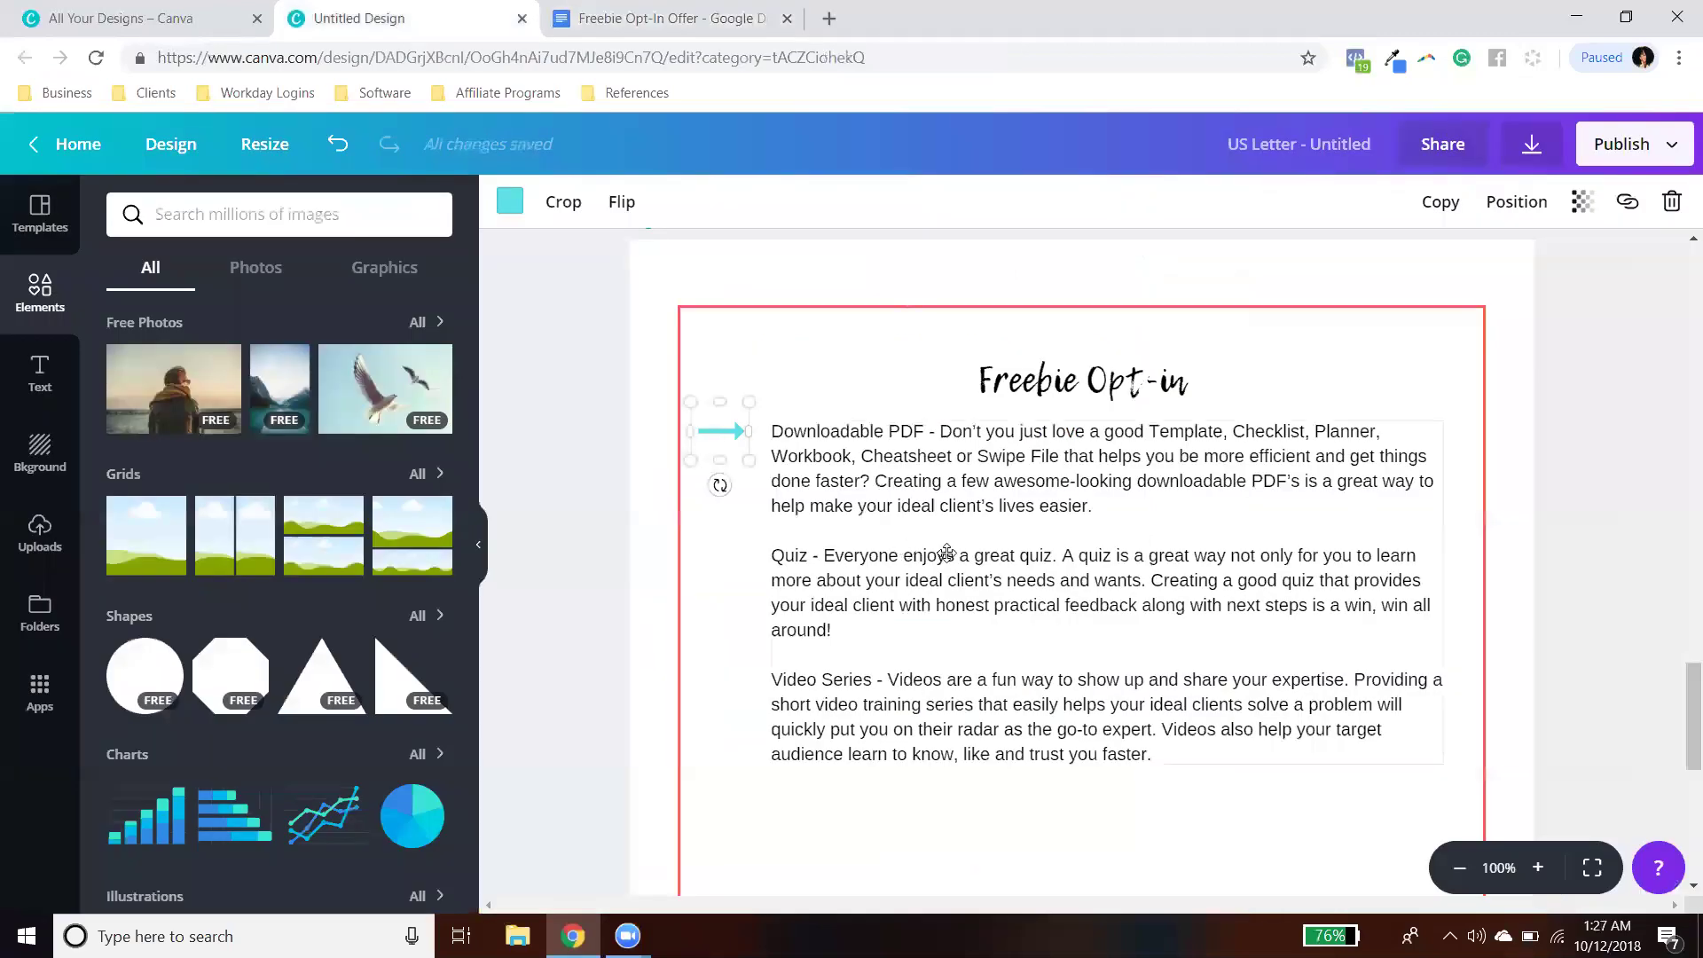
# Step: Replace page 3's indented text with the copied sections and add a blank line above the Free Course / Workshop heading
pyautogui.click(813, 454)
pyautogui.hotkey('ctrl', 'a')
pyautogui.hotkey('ctrl', 'v')
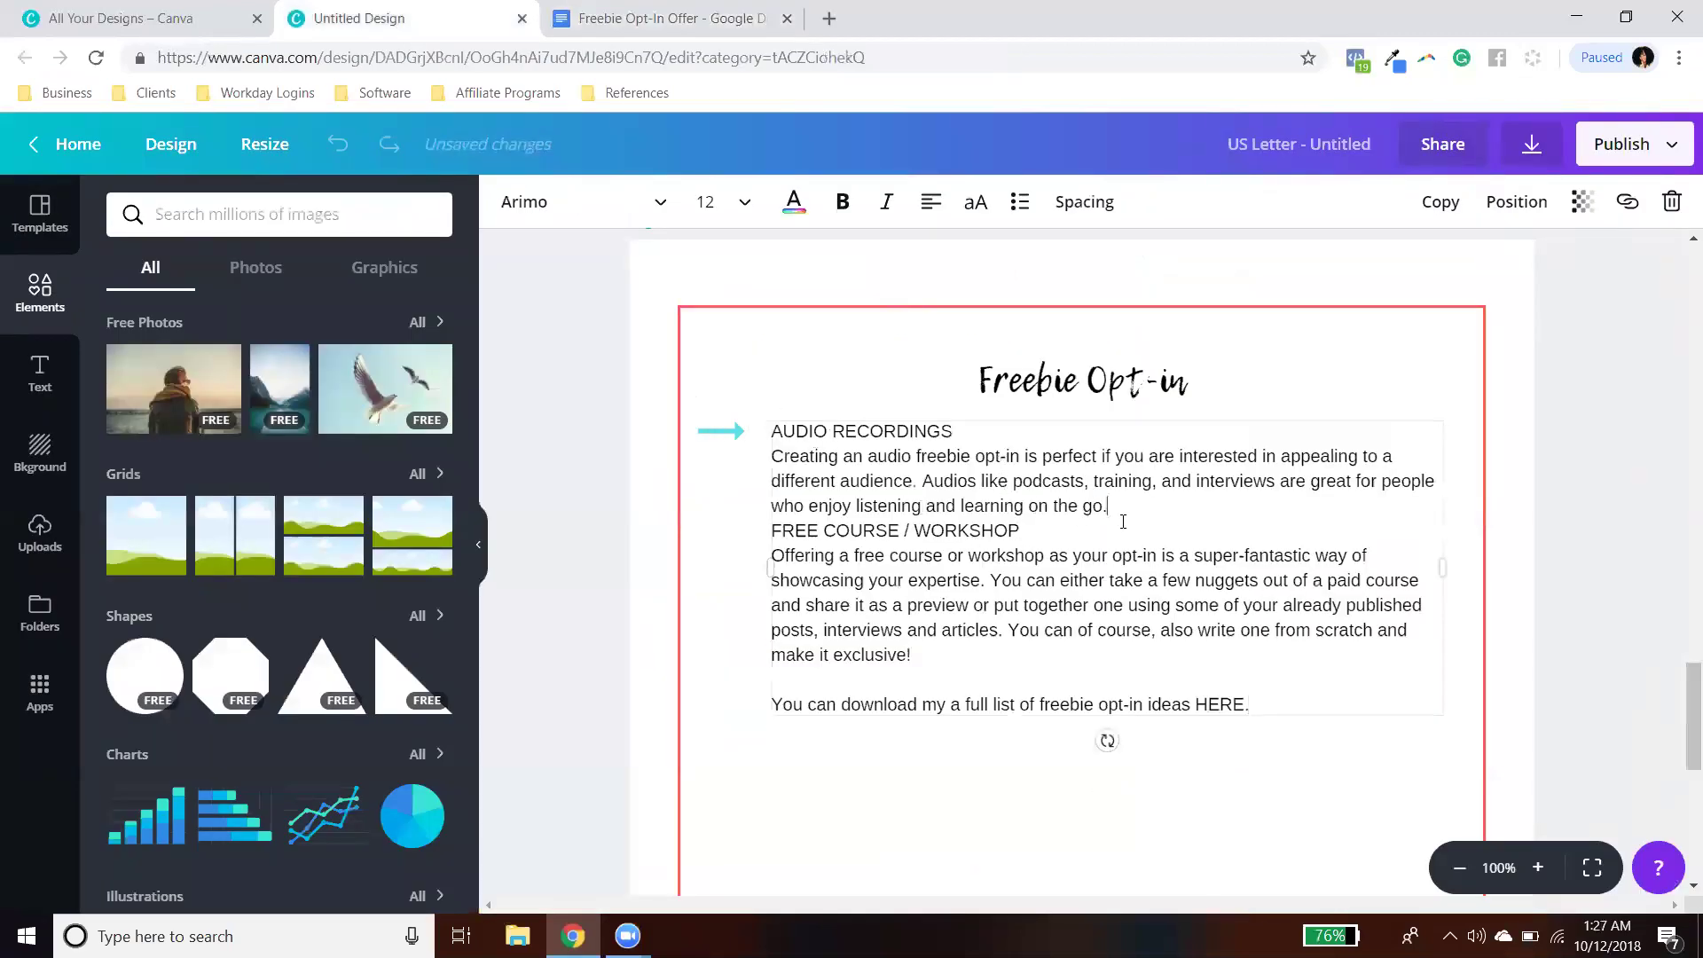
pyautogui.press('Return')
pyautogui.moveTo(970, 432); pyautogui.dragTo(771, 431)
pyautogui.click(781, 454)
pyautogui.click(858, 435)
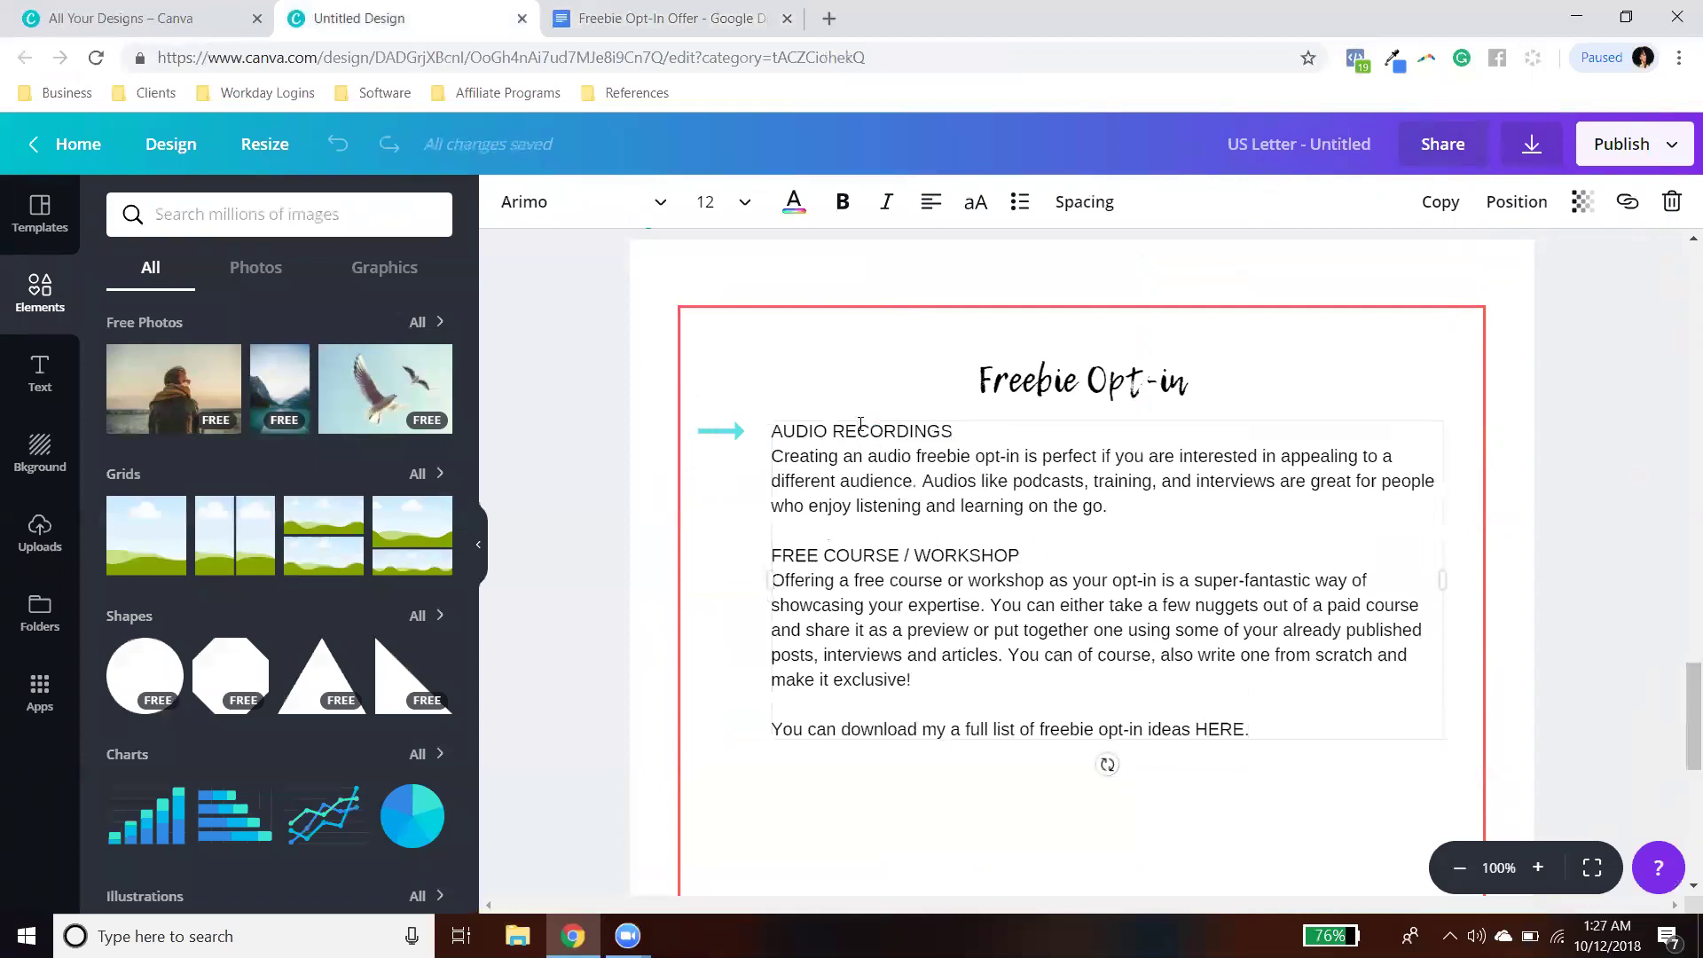
# Step: Duplicate the grey octagon behind page 2's red arrow, set the copy aside, and put the red arrow back on the original octagon
pyautogui.scroll(6, 978, 444)
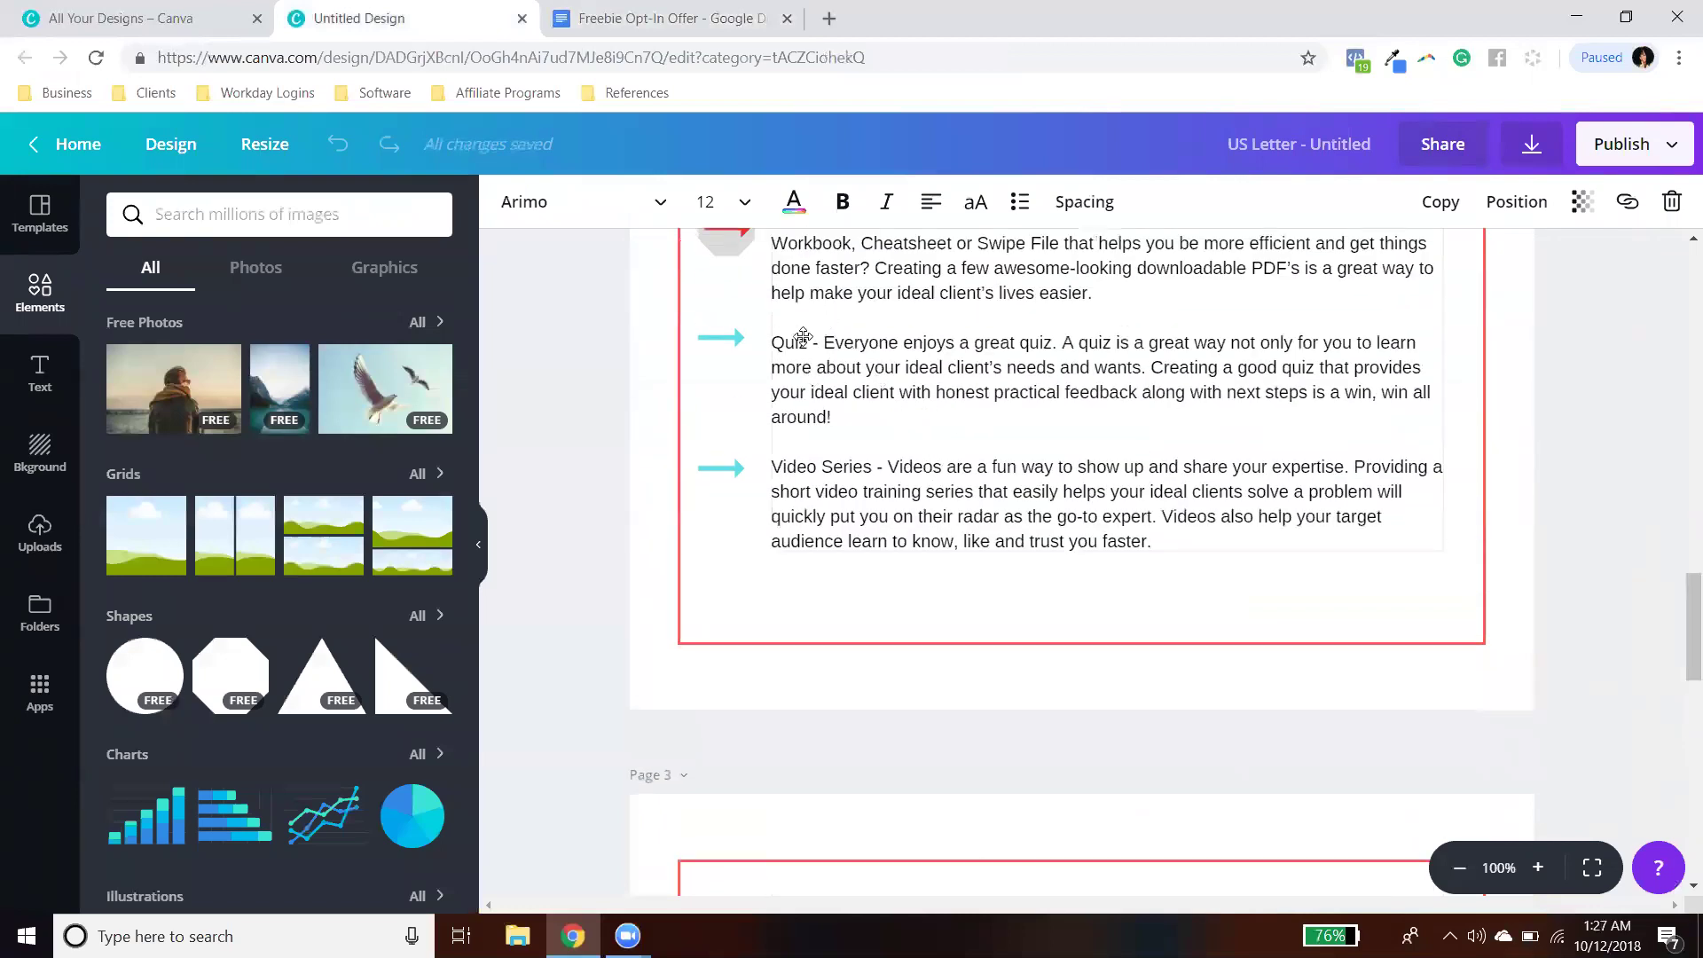
pyautogui.scroll(-5, 818, 548)
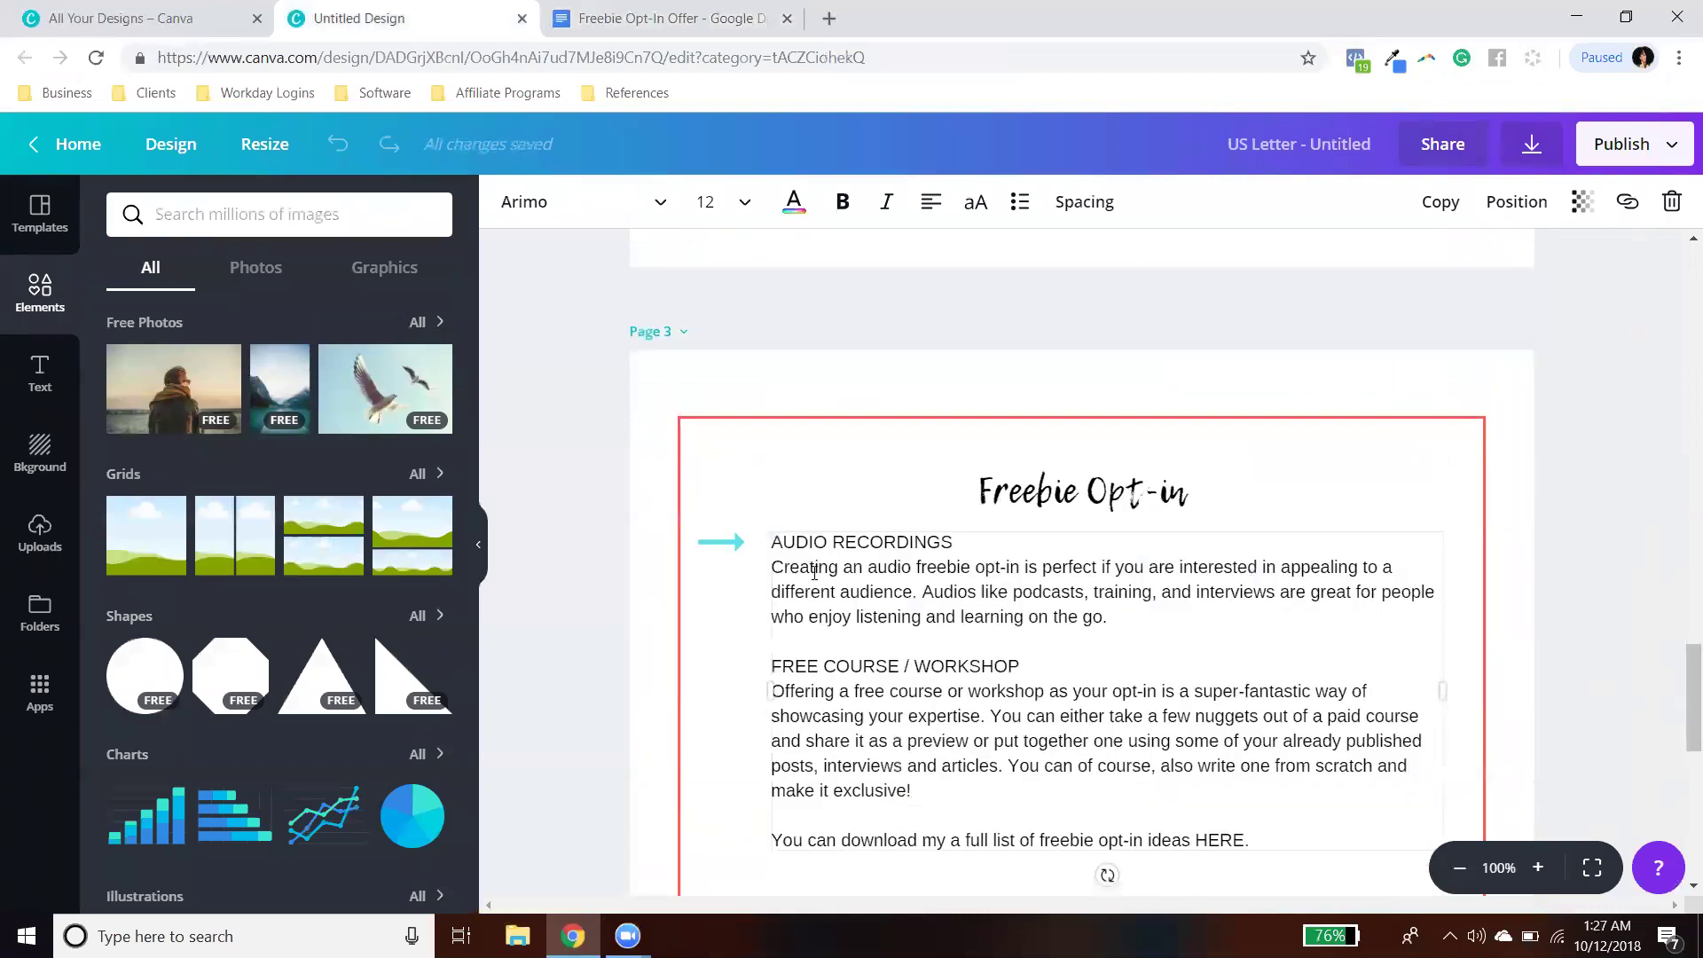
pyautogui.scroll(5, 803, 585)
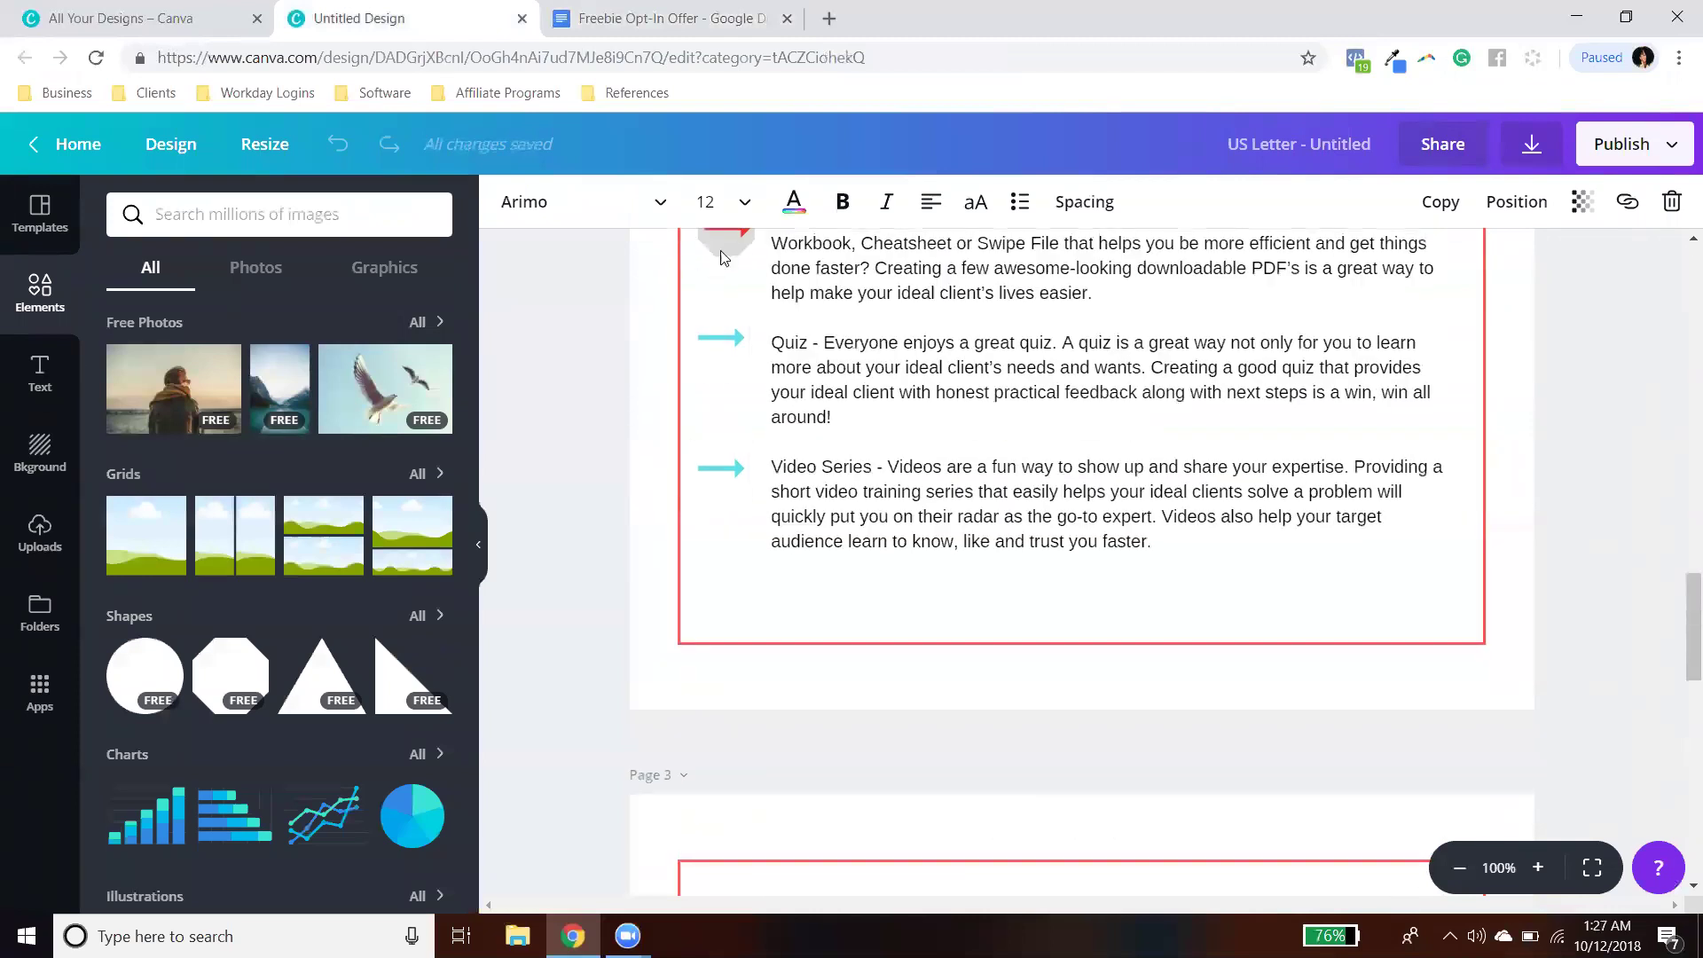
pyautogui.click(727, 249)
pyautogui.scroll(2, 835, 354)
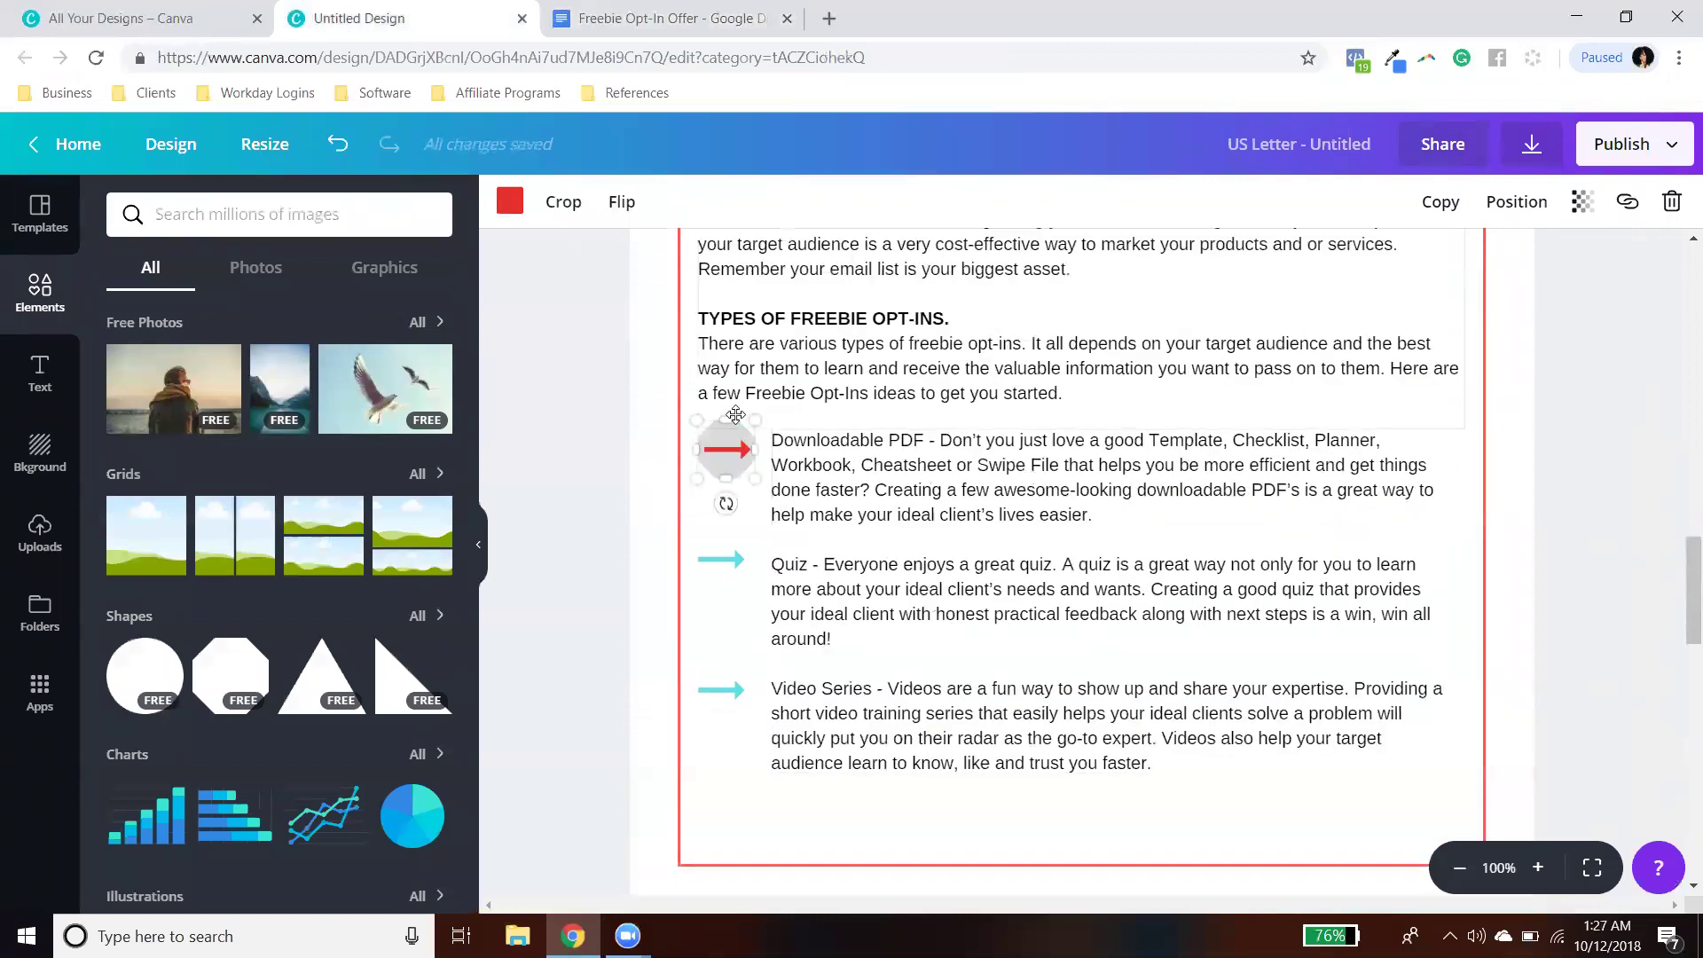
pyautogui.moveTo(726, 451); pyautogui.dragTo(801, 430)
pyautogui.click(717, 442)
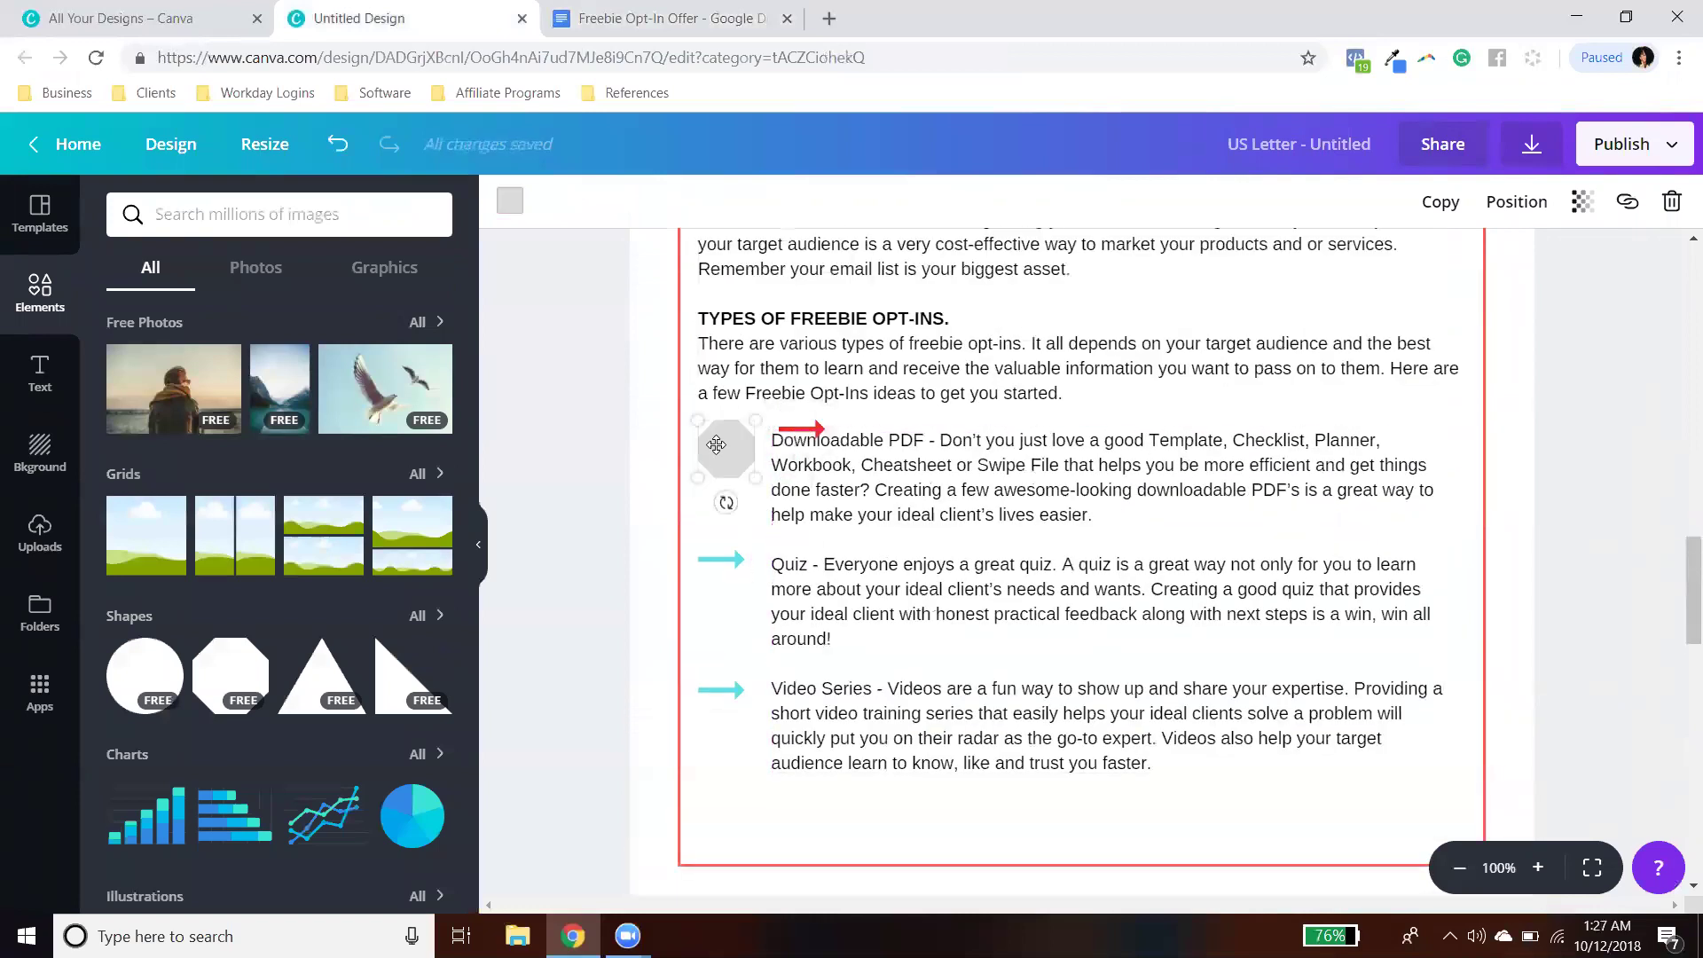
pyautogui.click(1464, 200)
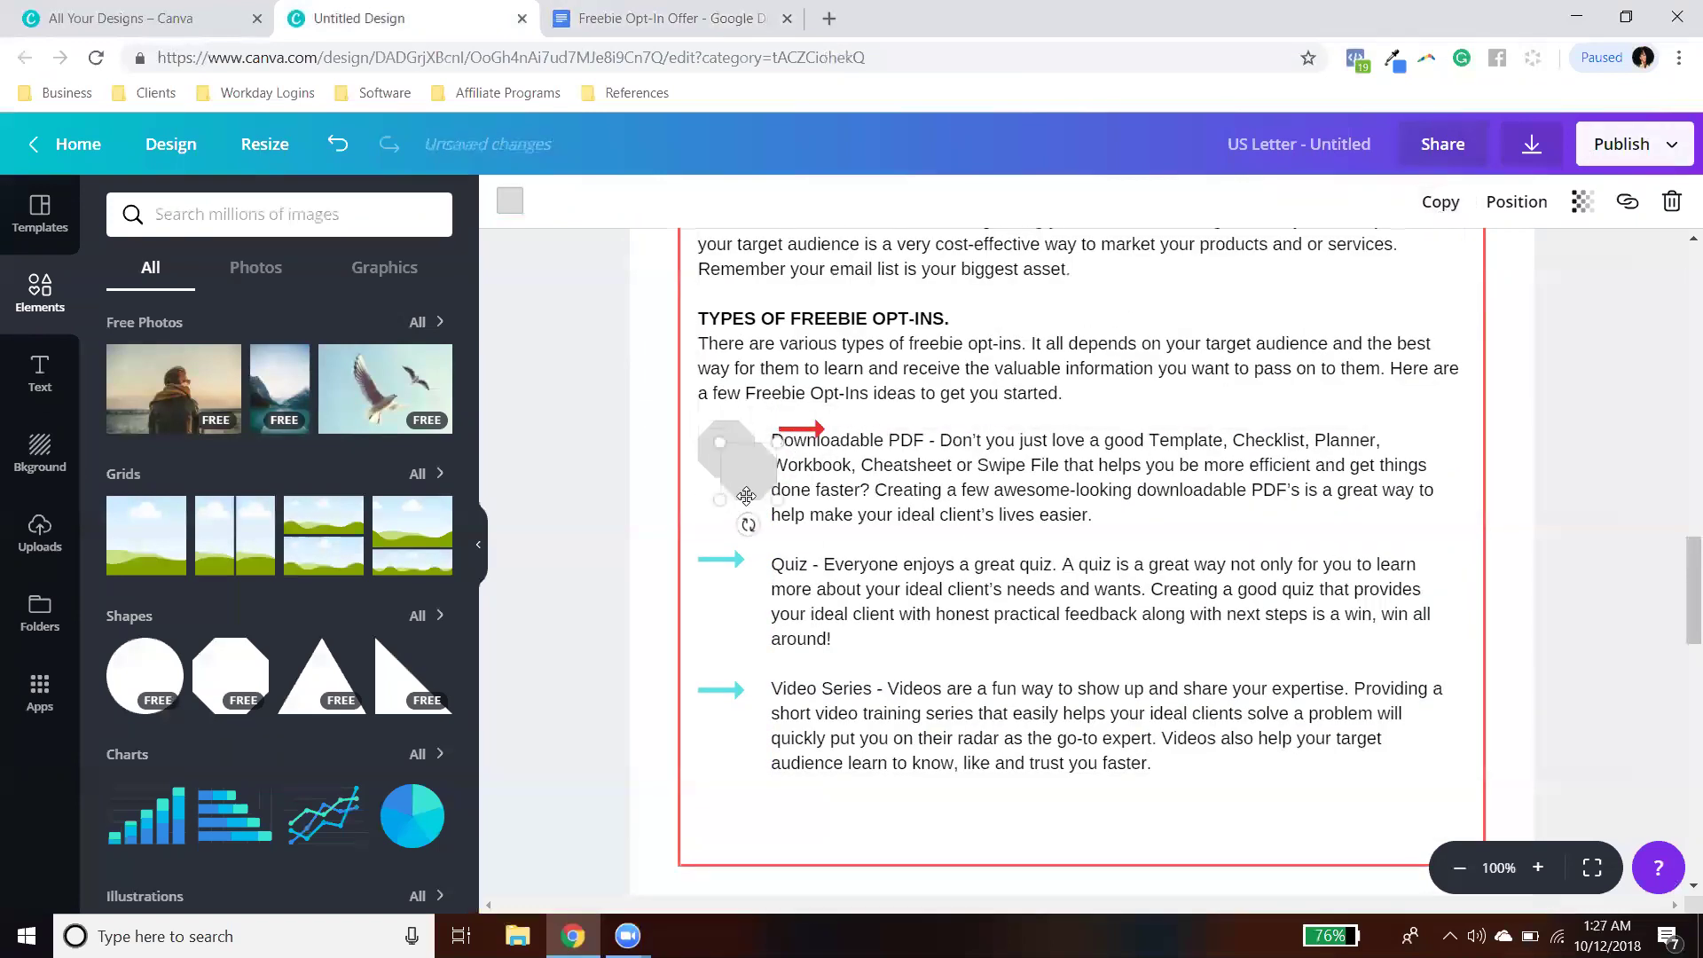
pyautogui.moveTo(746, 496); pyautogui.dragTo(817, 627)
pyautogui.moveTo(816, 430); pyautogui.dragTo(741, 462)
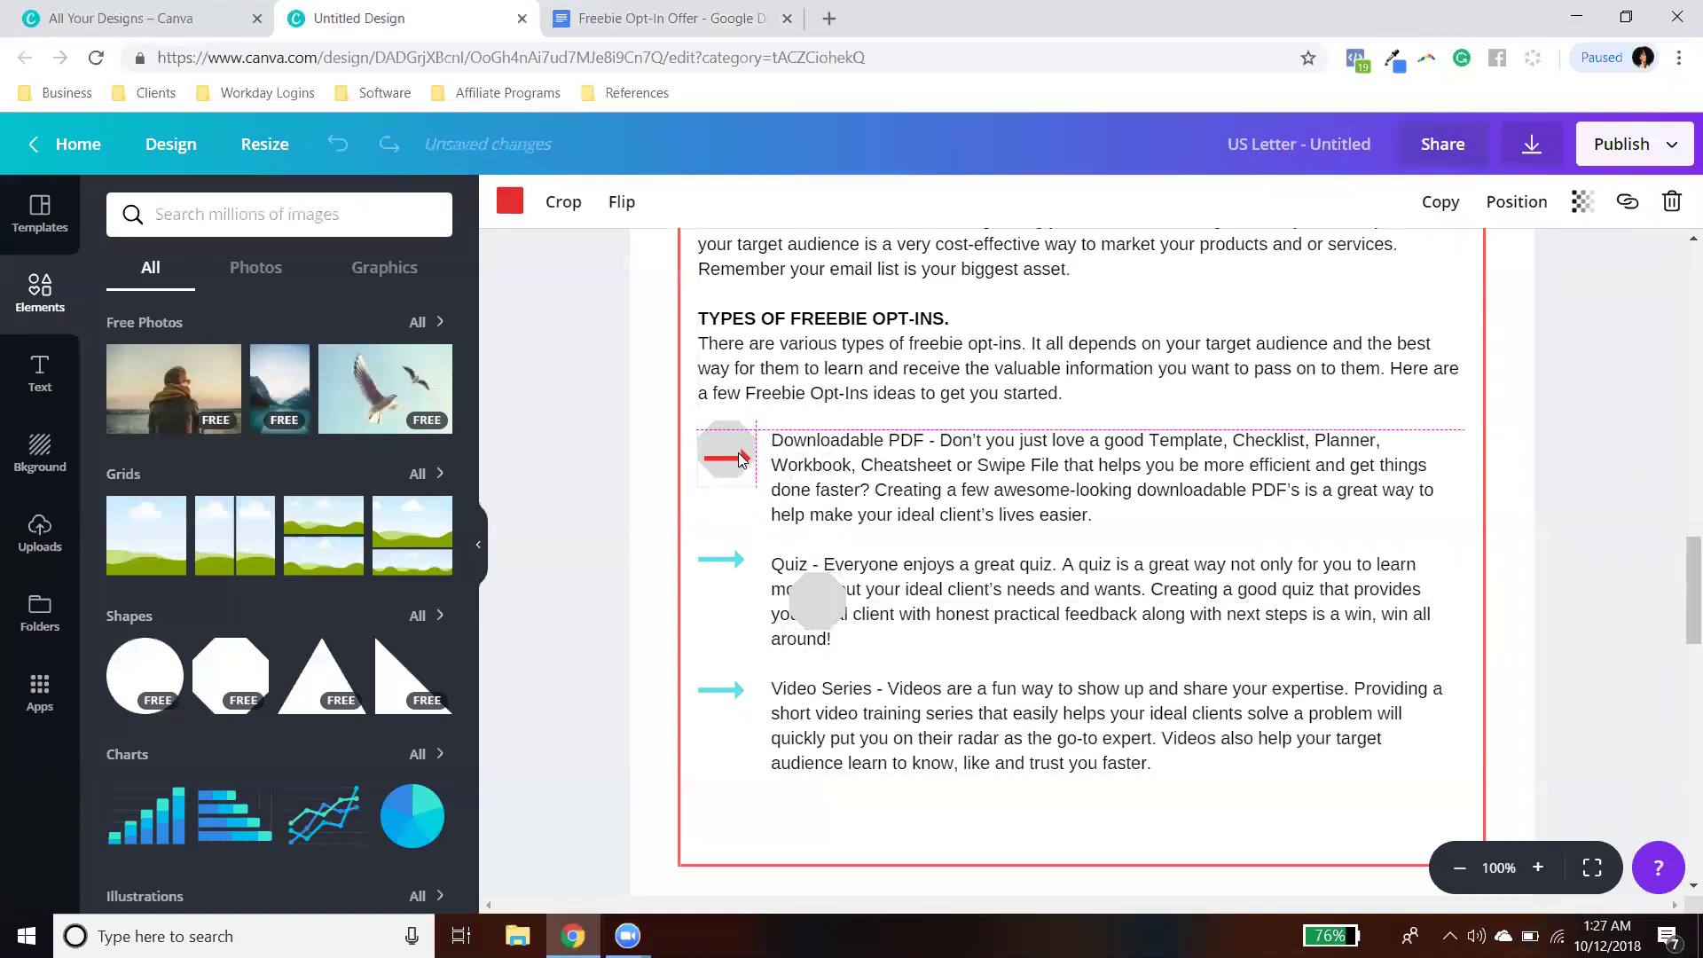
# Step: Move the octagon copy onto page 3's Audio Recordings arrow and send it backward behind the arrow
pyautogui.scroll(-5, 844, 300)
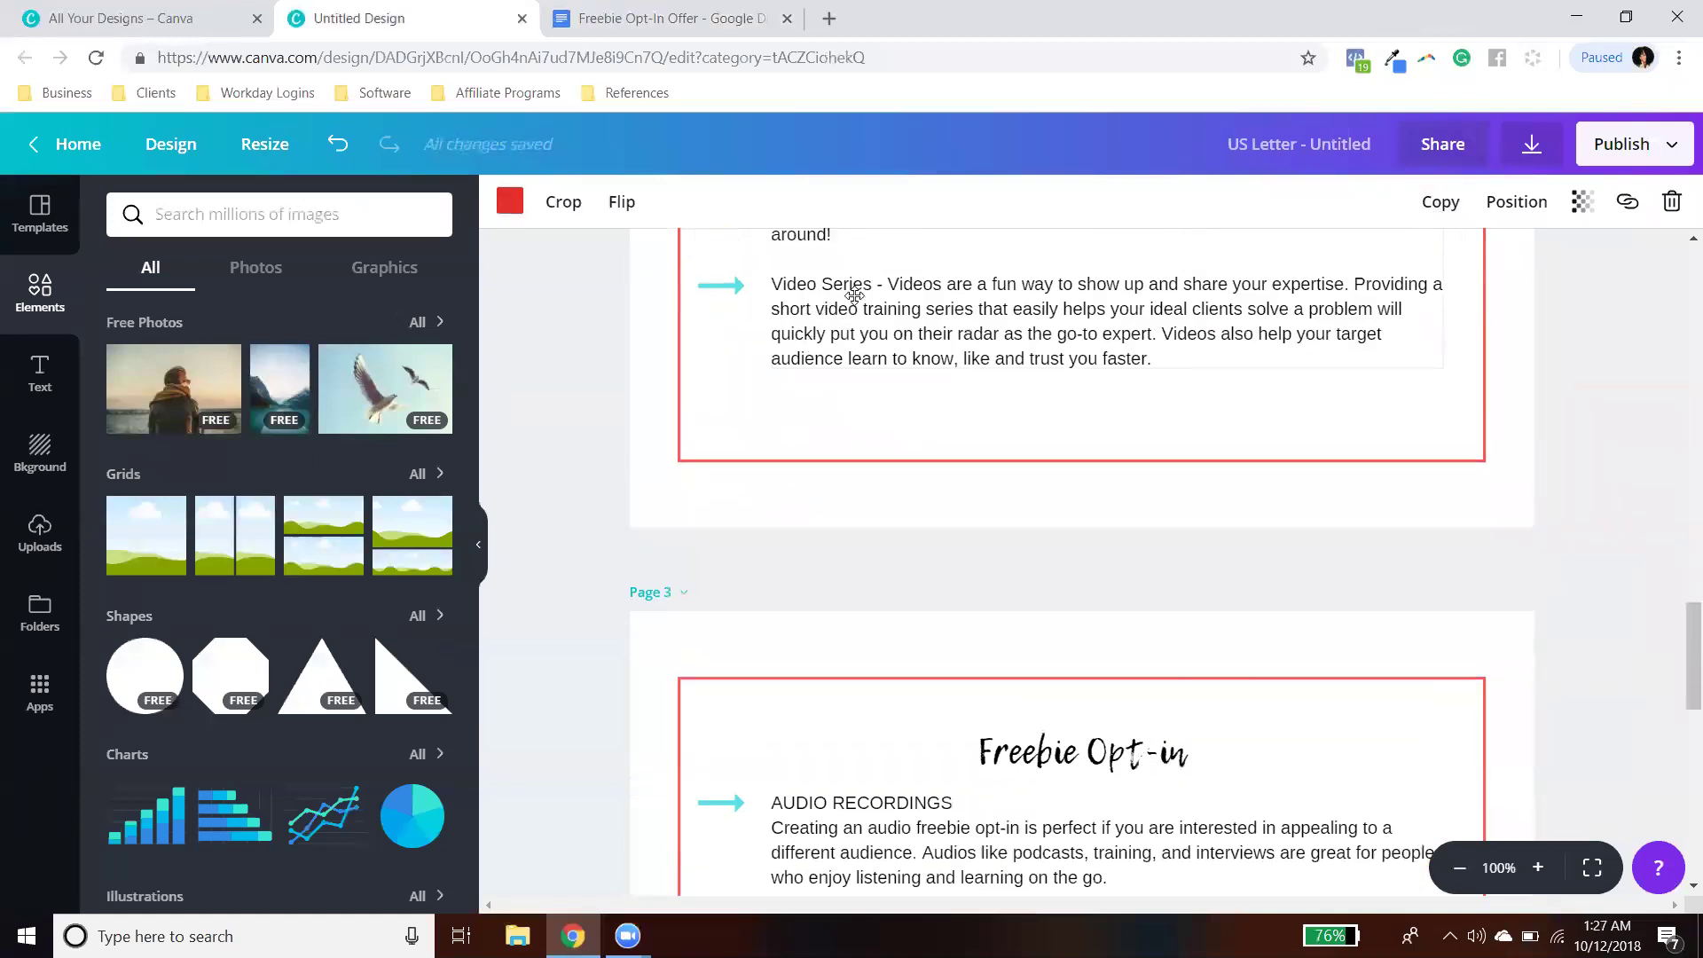
pyautogui.scroll(1, 854, 295)
pyautogui.moveTo(817, 291); pyautogui.dragTo(772, 944)
pyautogui.scroll(1, 806, 829)
pyautogui.scroll(-1, 808, 835)
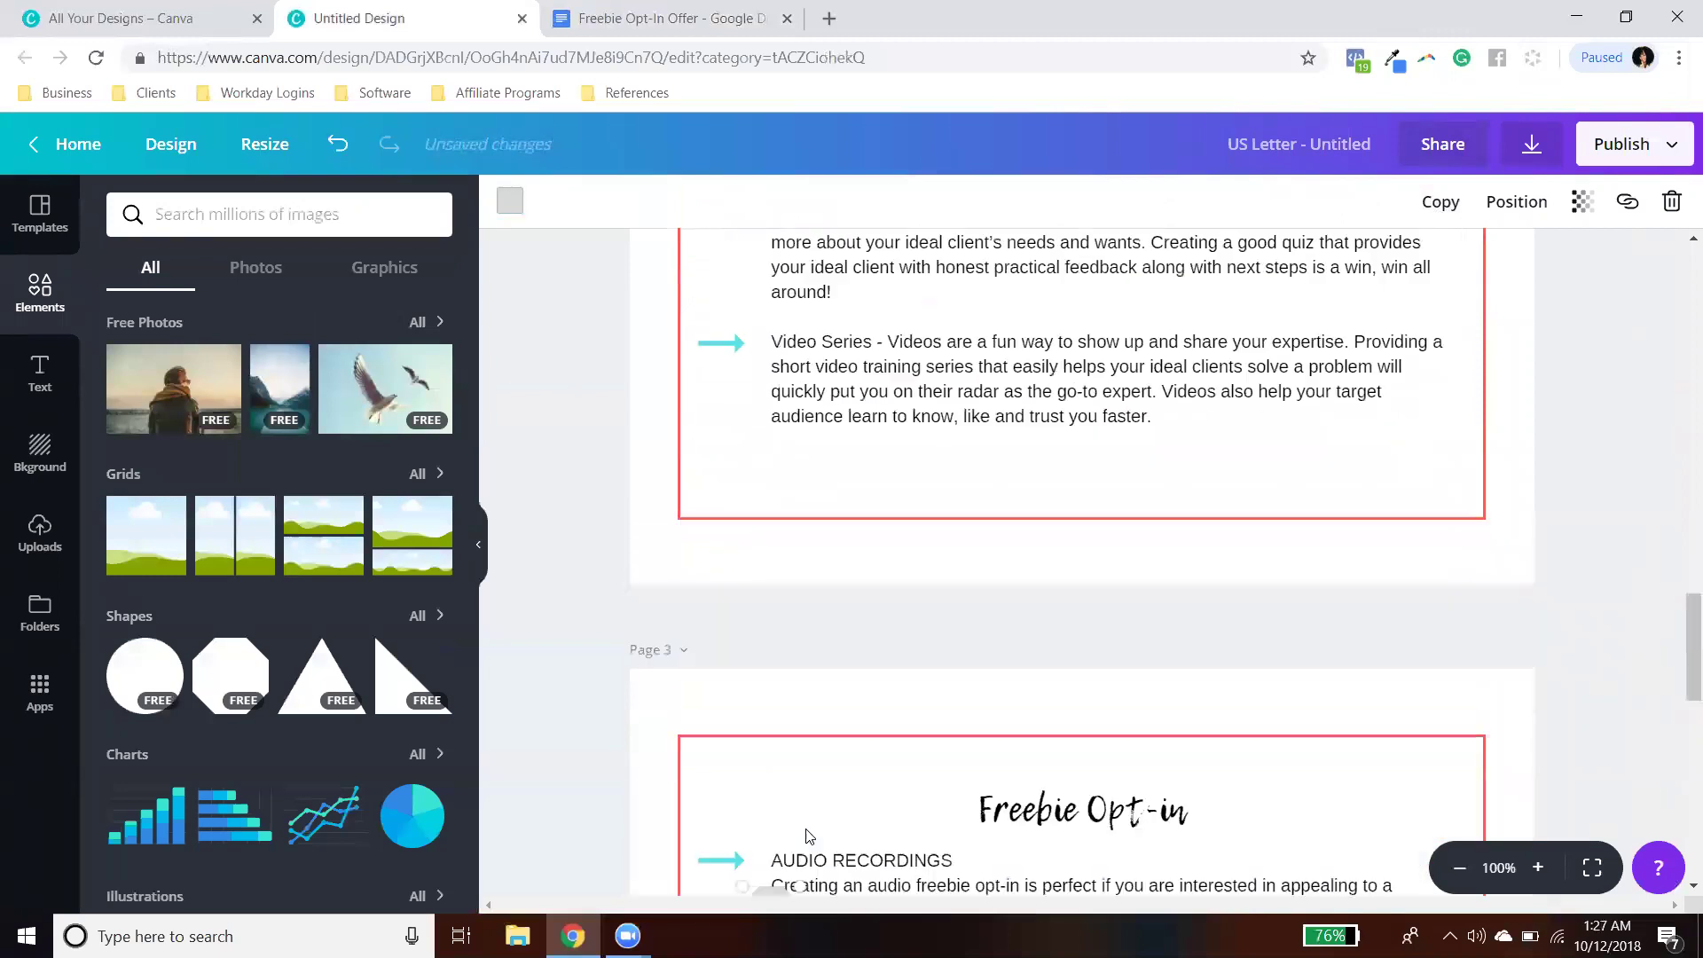
pyautogui.scroll(-1, 809, 836)
pyautogui.moveTo(777, 830); pyautogui.dragTo(726, 785)
pyautogui.click(1519, 202)
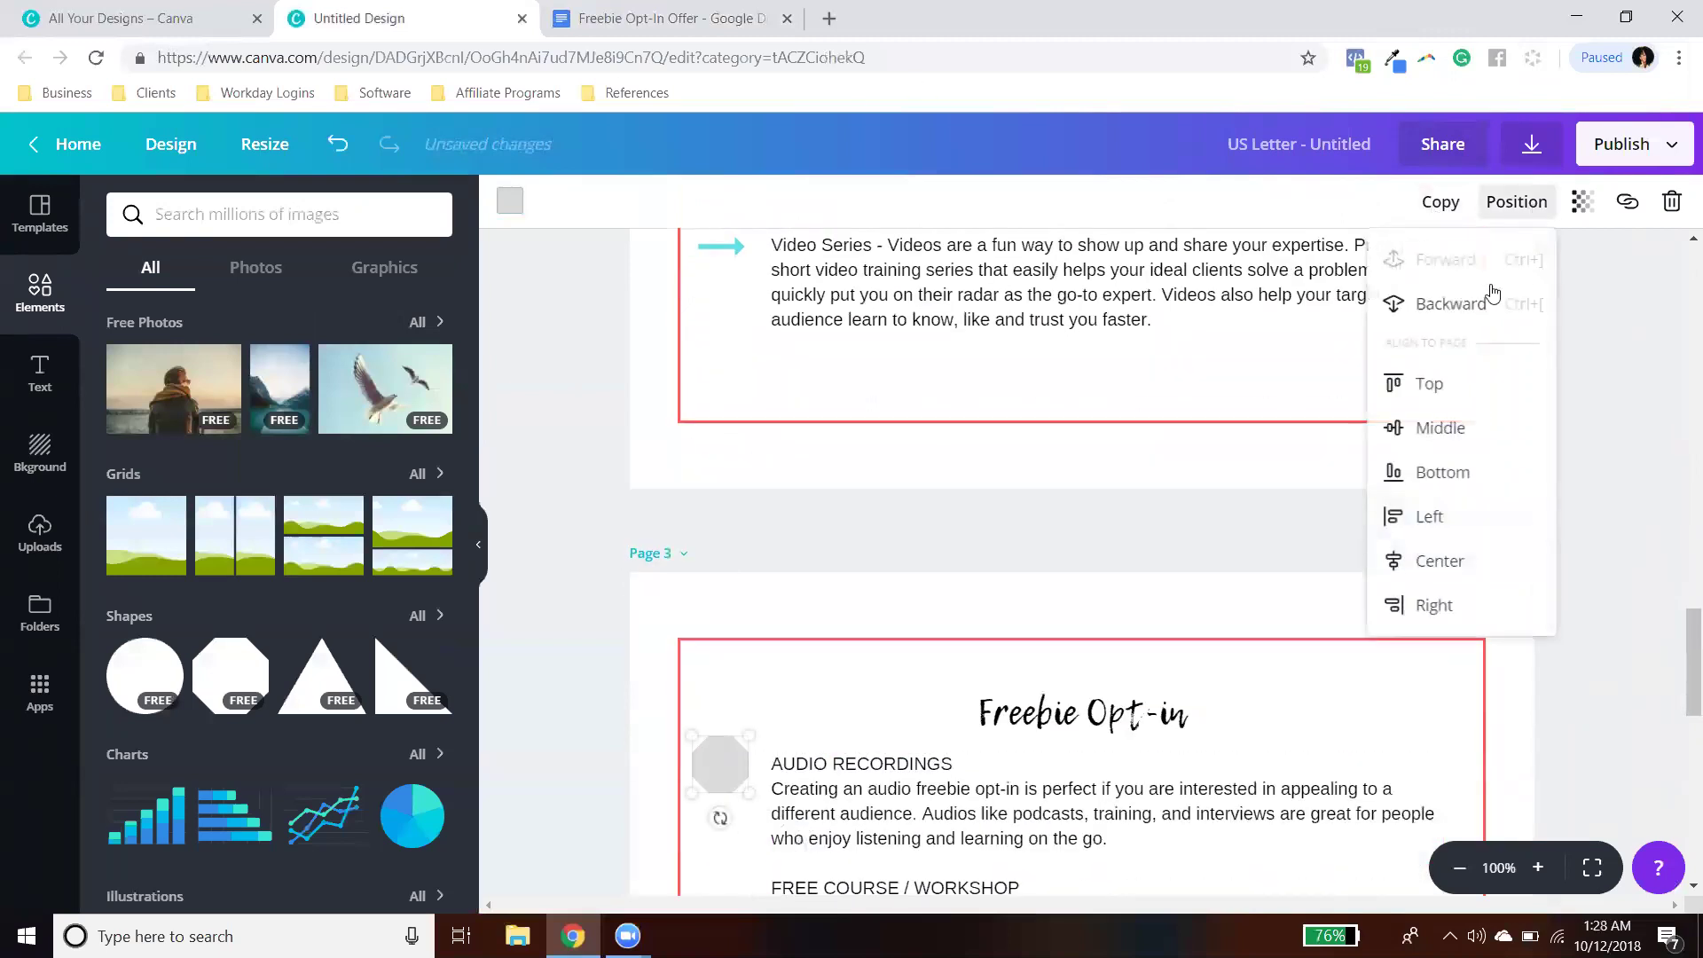
pyautogui.click(1451, 305)
pyautogui.click(1091, 619)
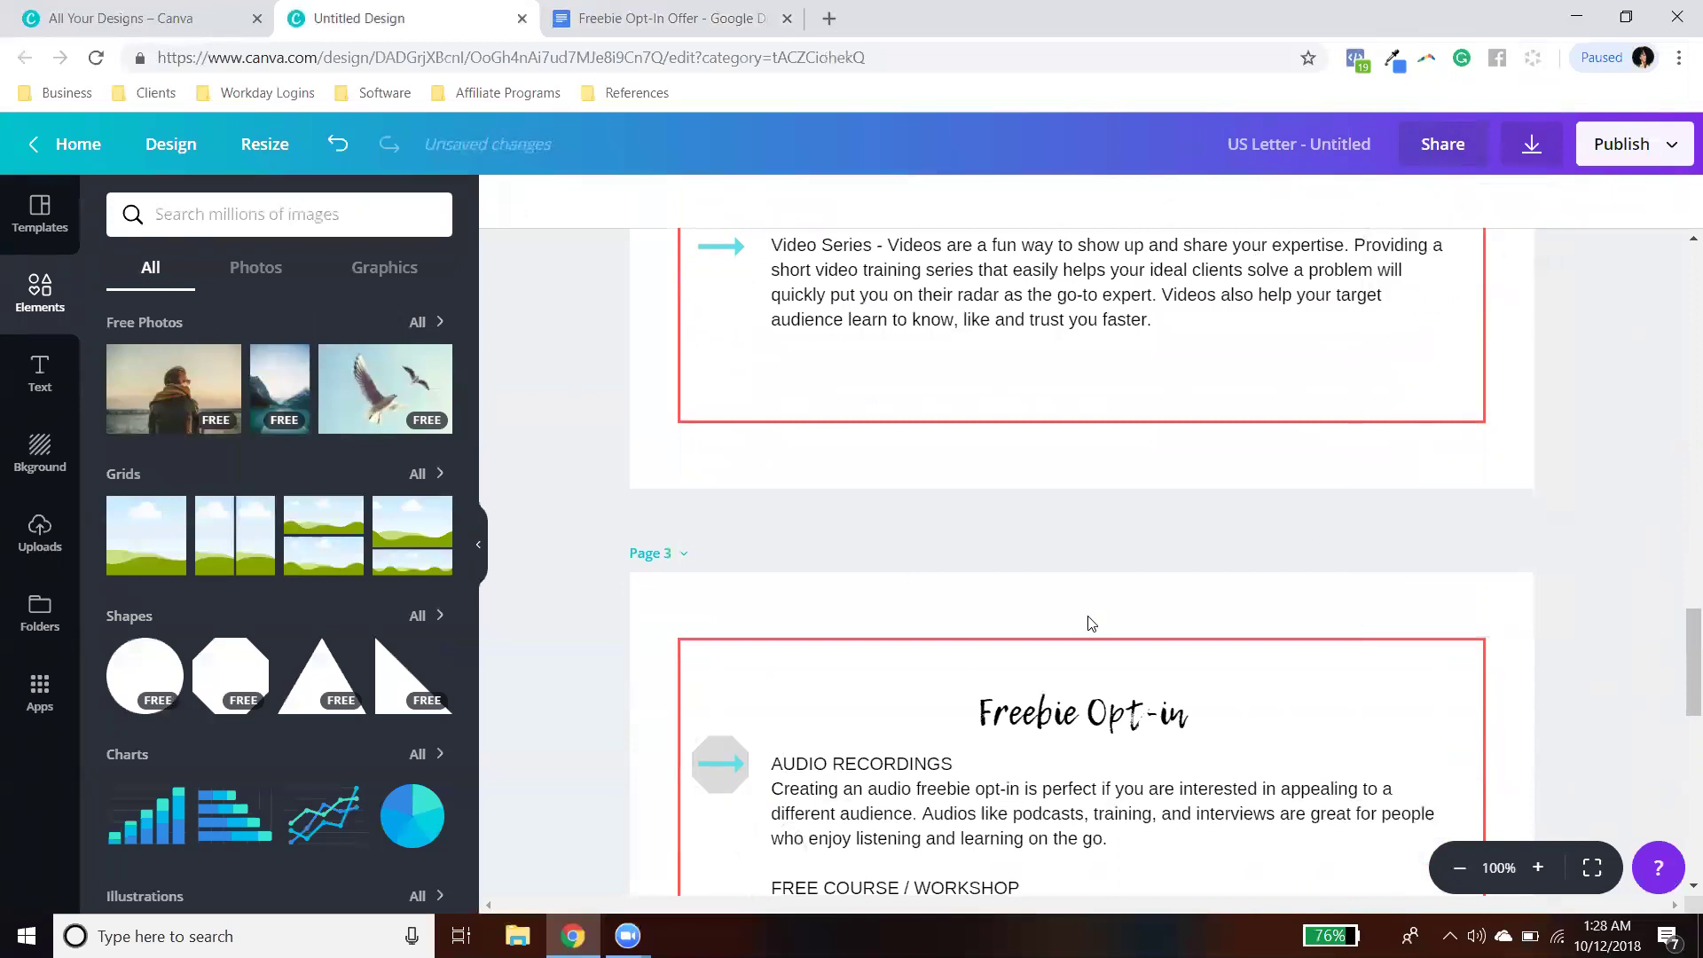
pyautogui.scroll(-2, 1093, 614)
pyautogui.scroll(-1, 805, 624)
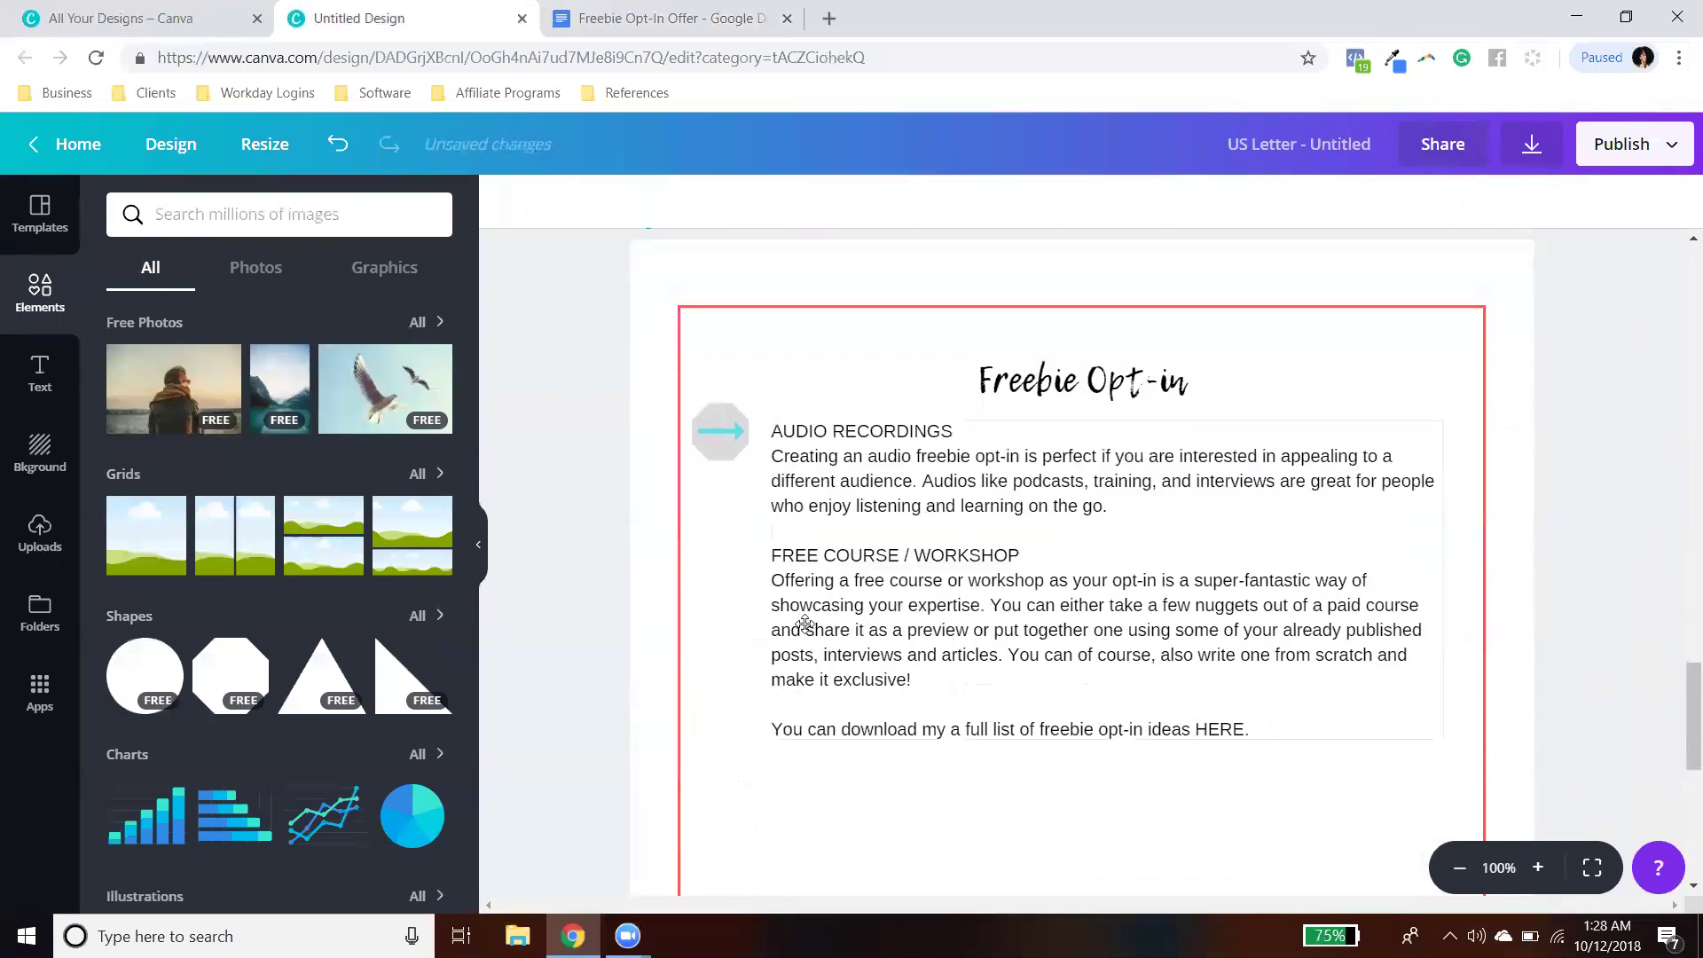
# Step: Copy the Google Doc text from Creating Your Irresistible Freebie Opt-In through the competition question and return to Canva
pyautogui.click(638, 7)
pyautogui.scroll(-6, 832, 495)
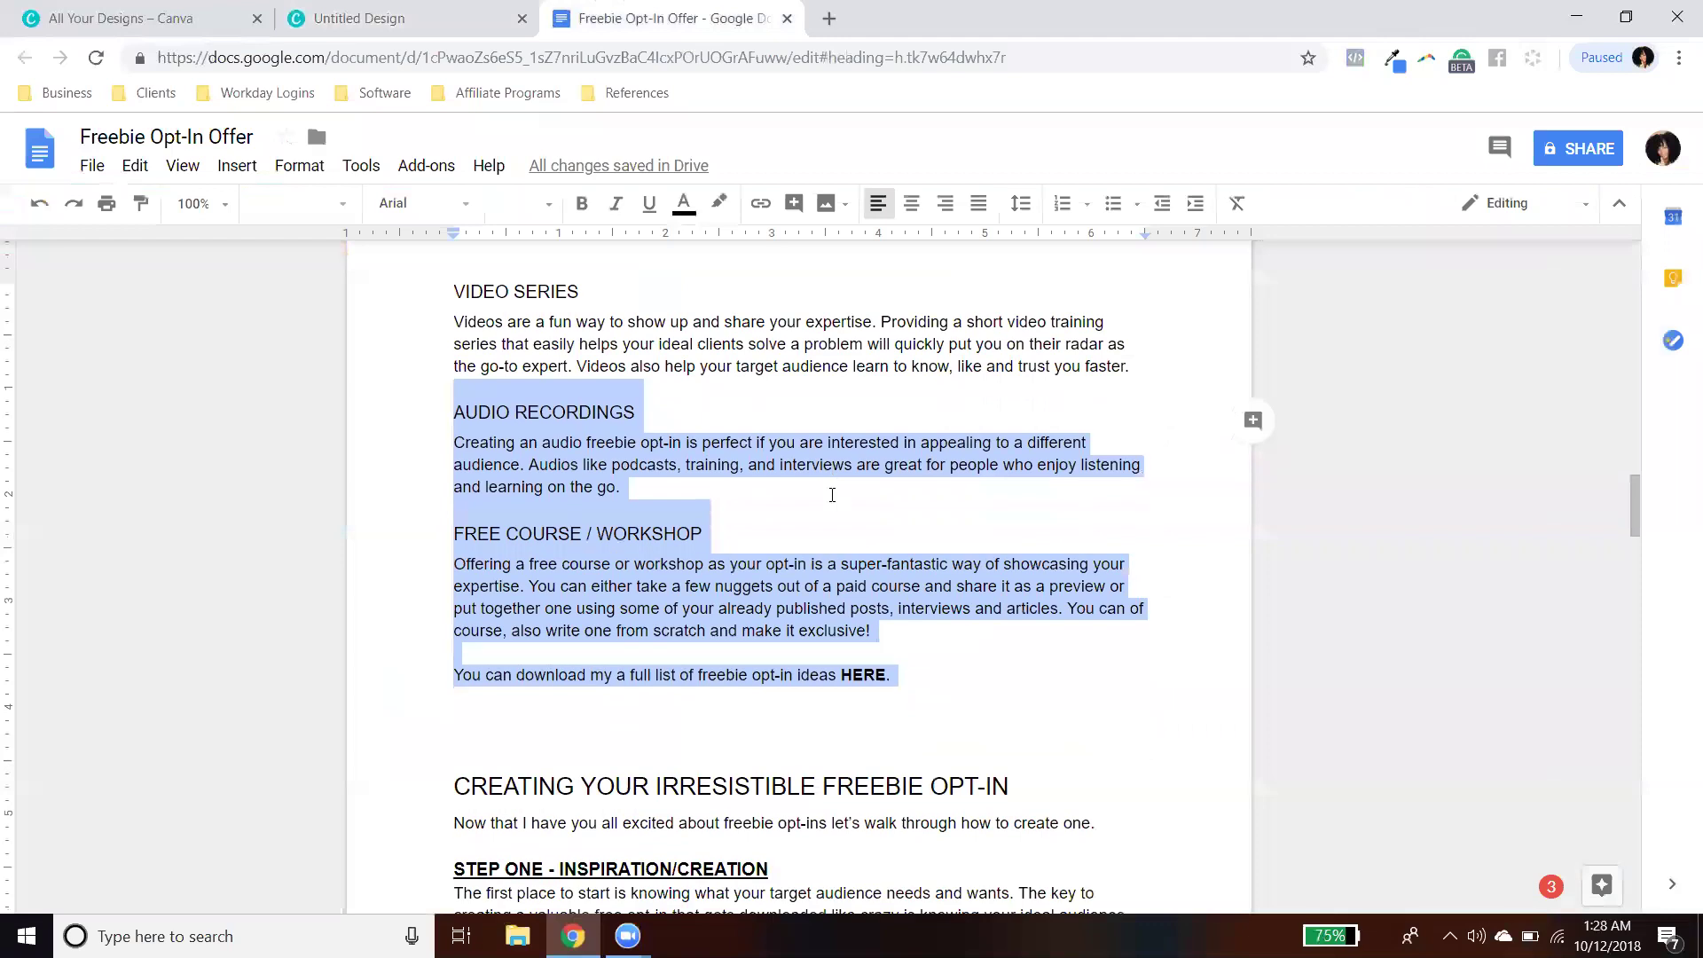
pyautogui.scroll(2, 832, 495)
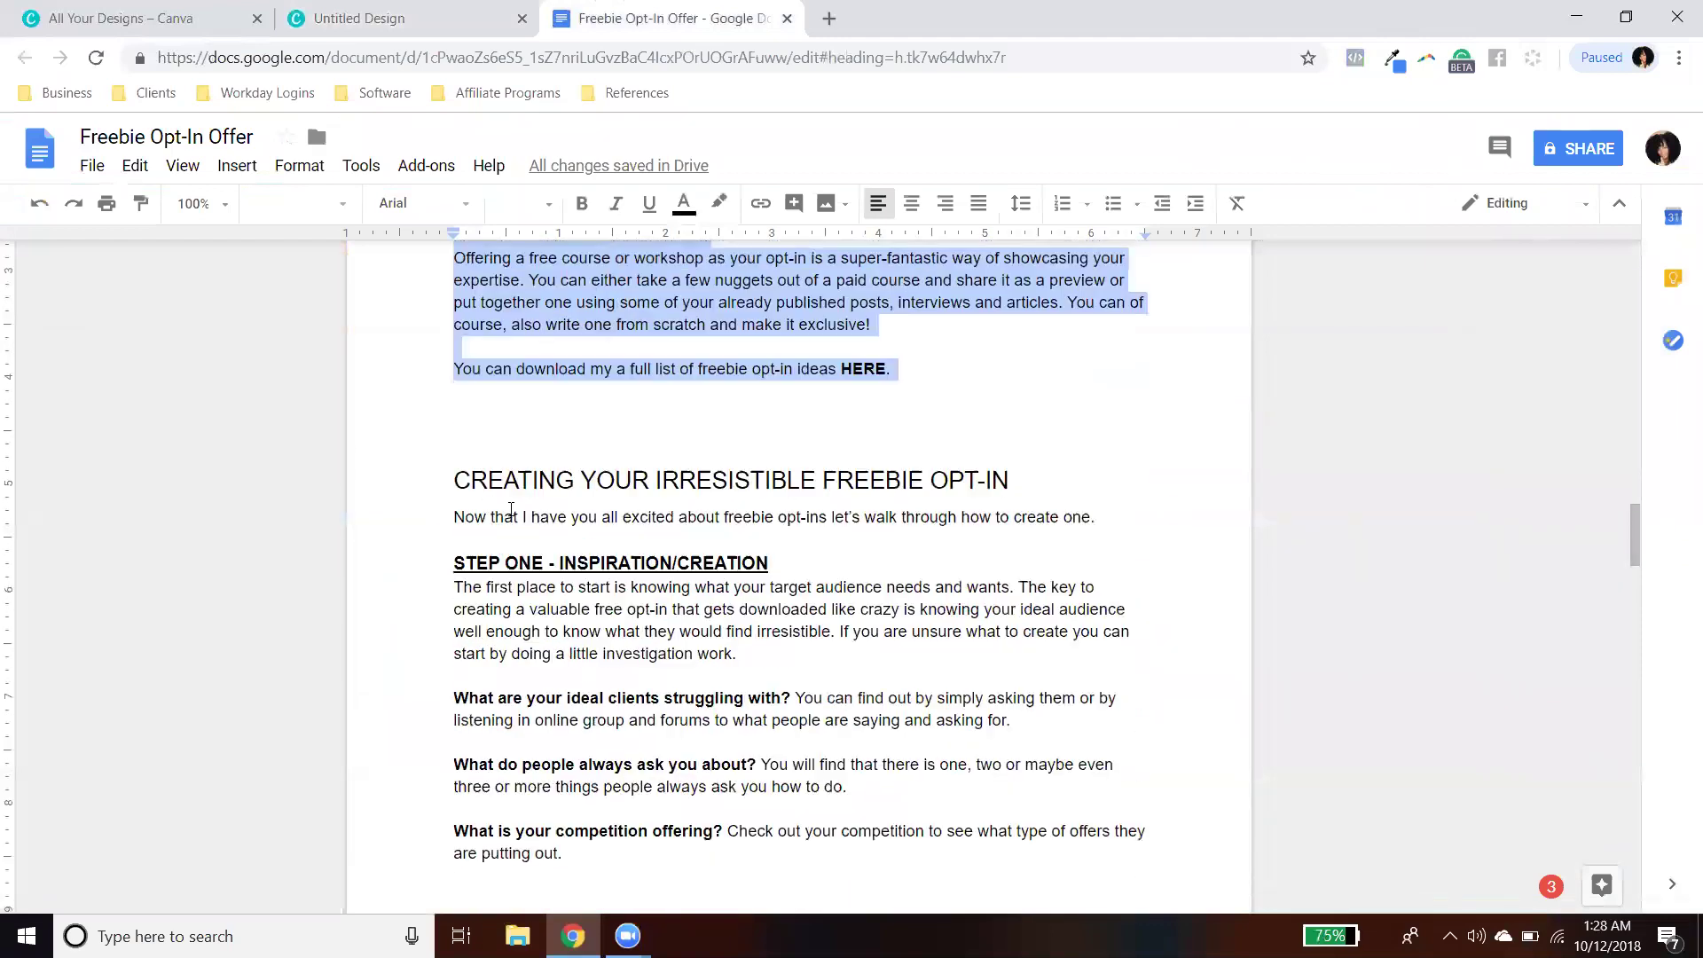
pyautogui.click(556, 504)
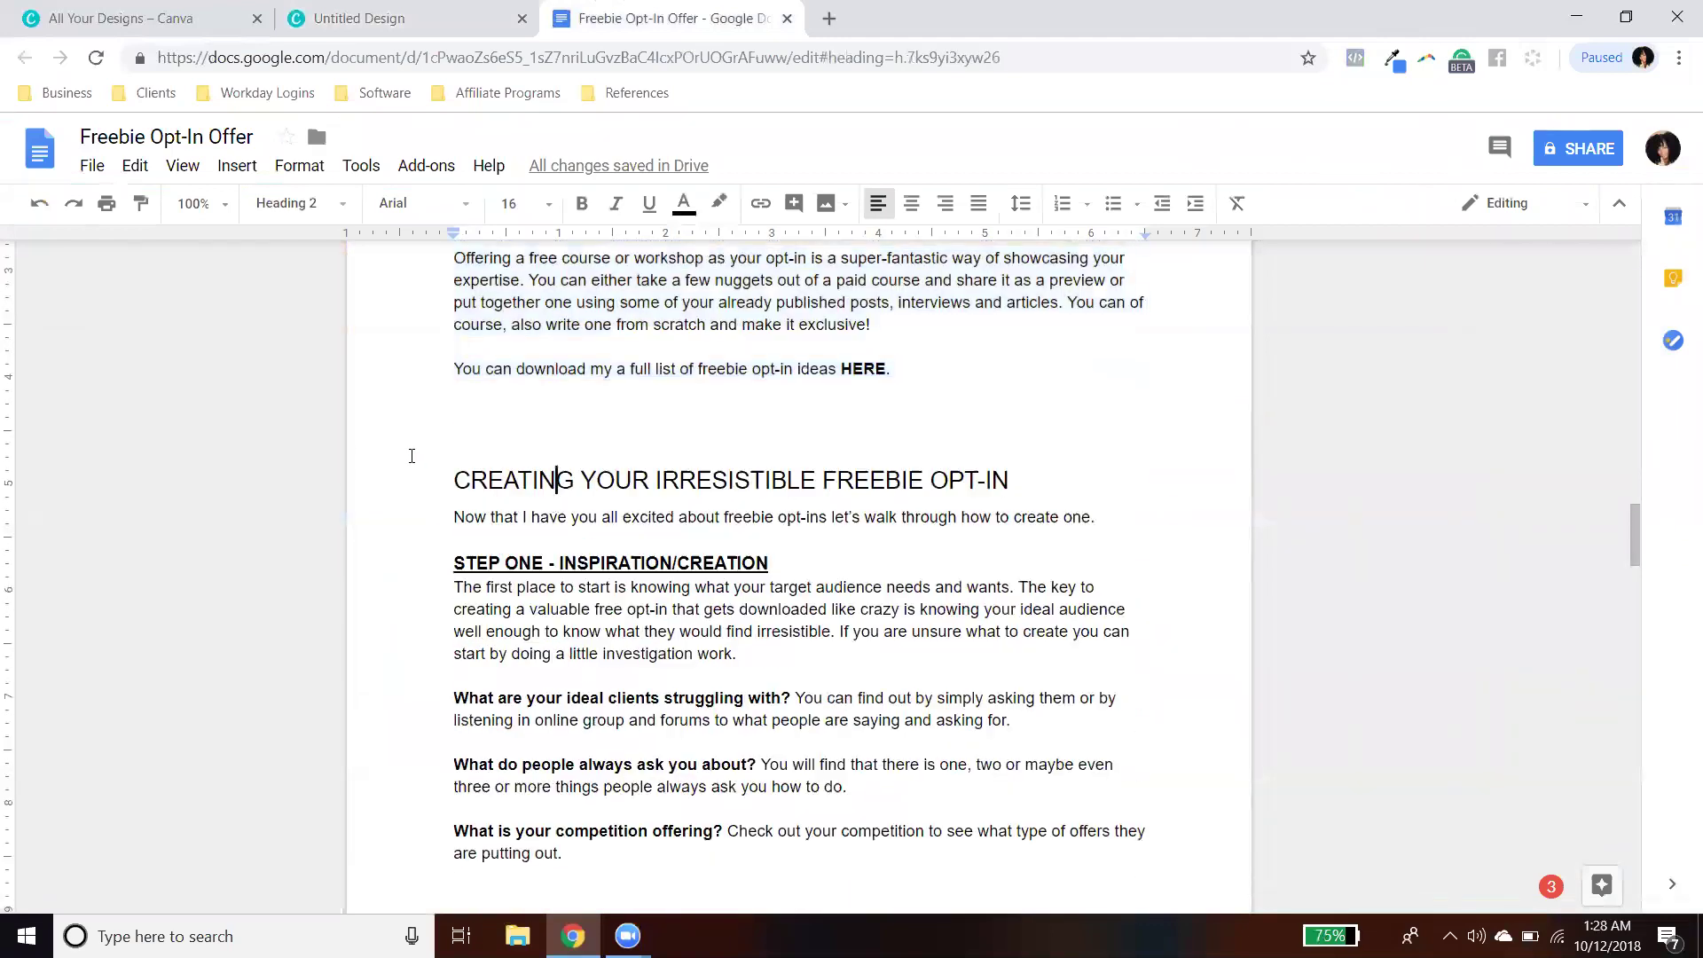
pyautogui.moveTo(420, 465); pyautogui.dragTo(1068, 468)
pyautogui.click(372, 18)
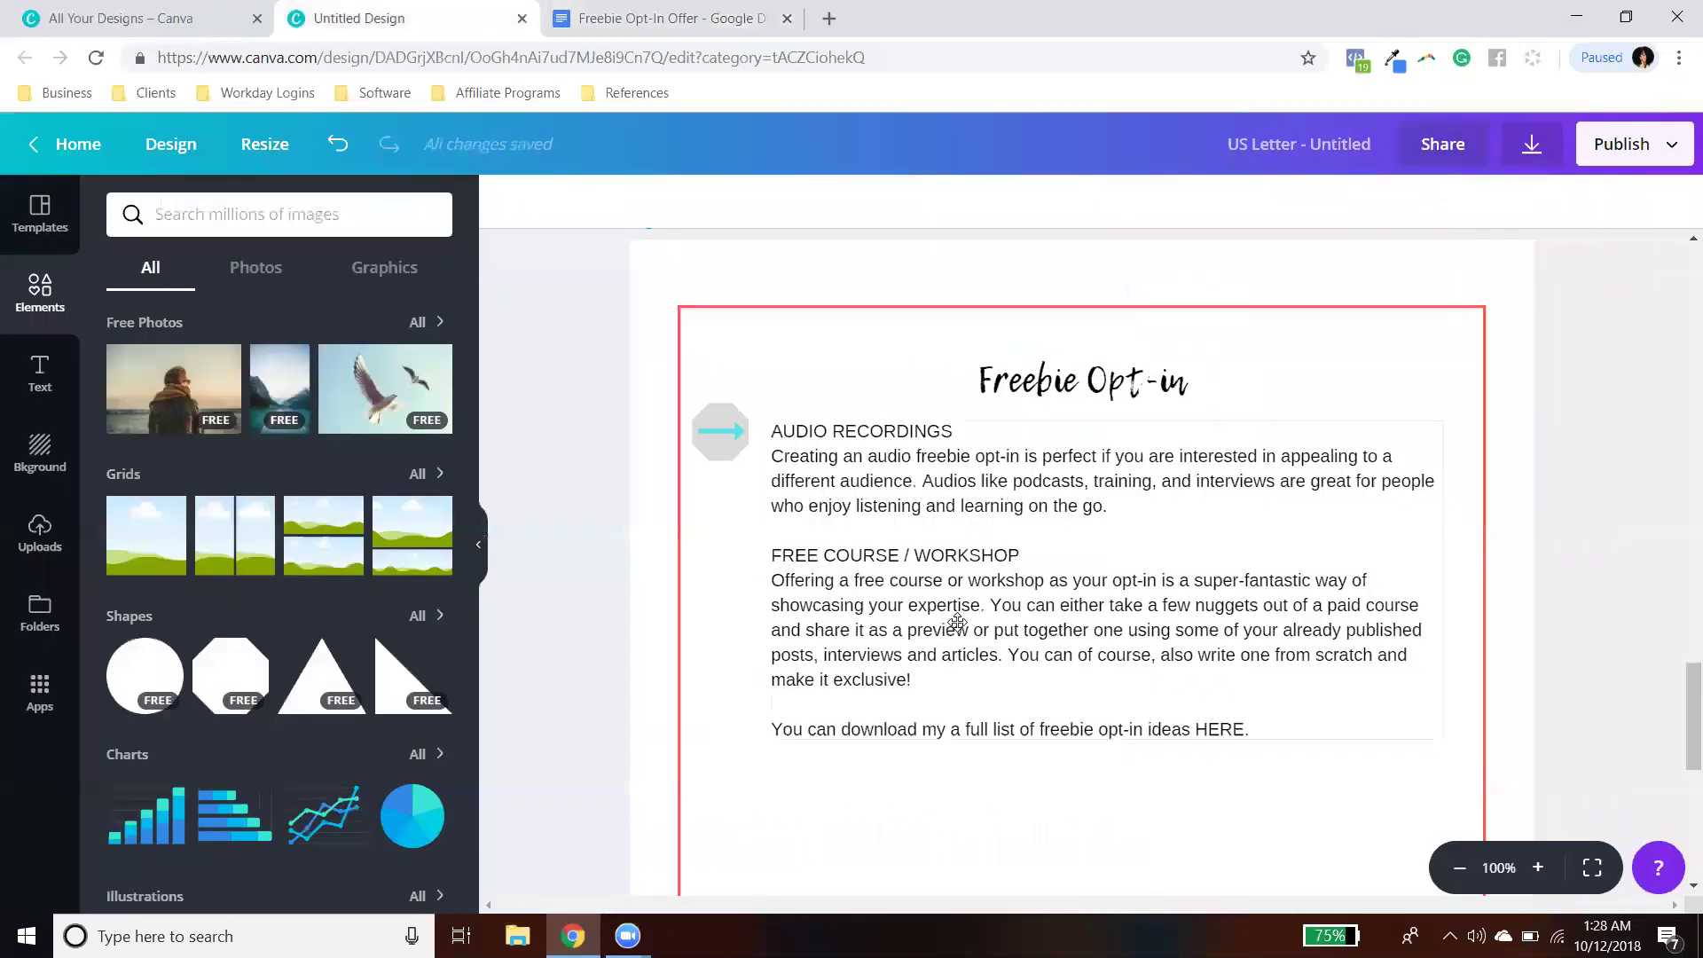
# Step: Duplicate page 2's main body text box and place the copy below the download line on page 3, at the body margin
pyautogui.doubleClick(1315, 523)
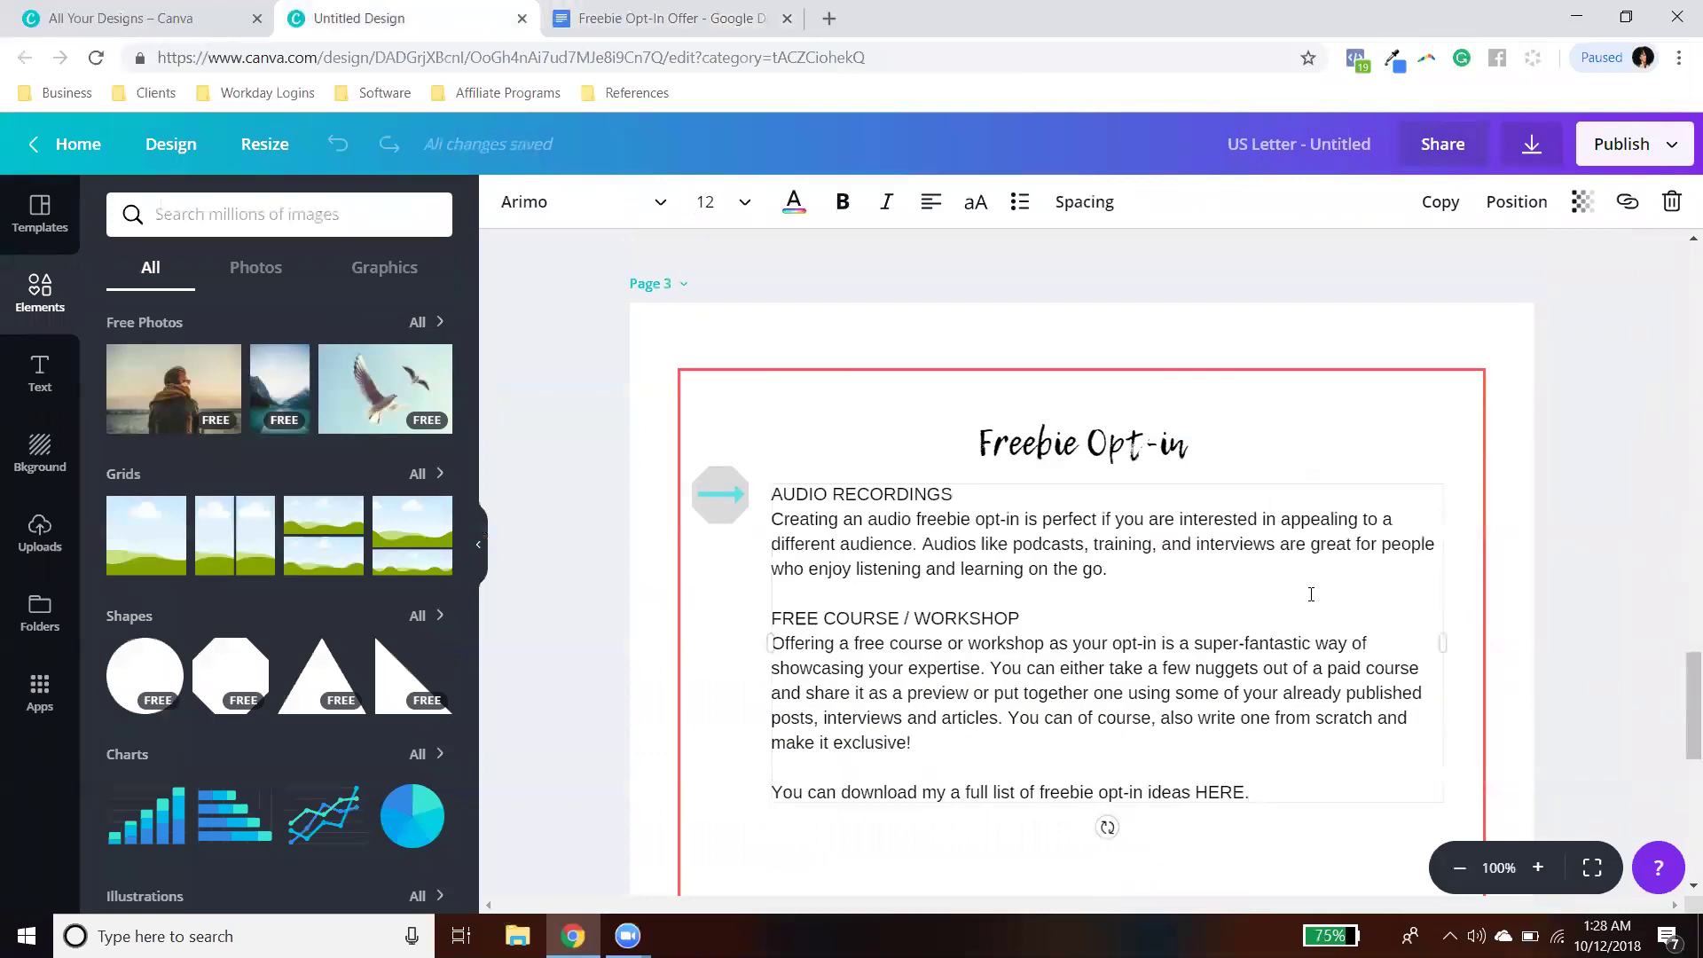
pyautogui.scroll(1, 1283, 575)
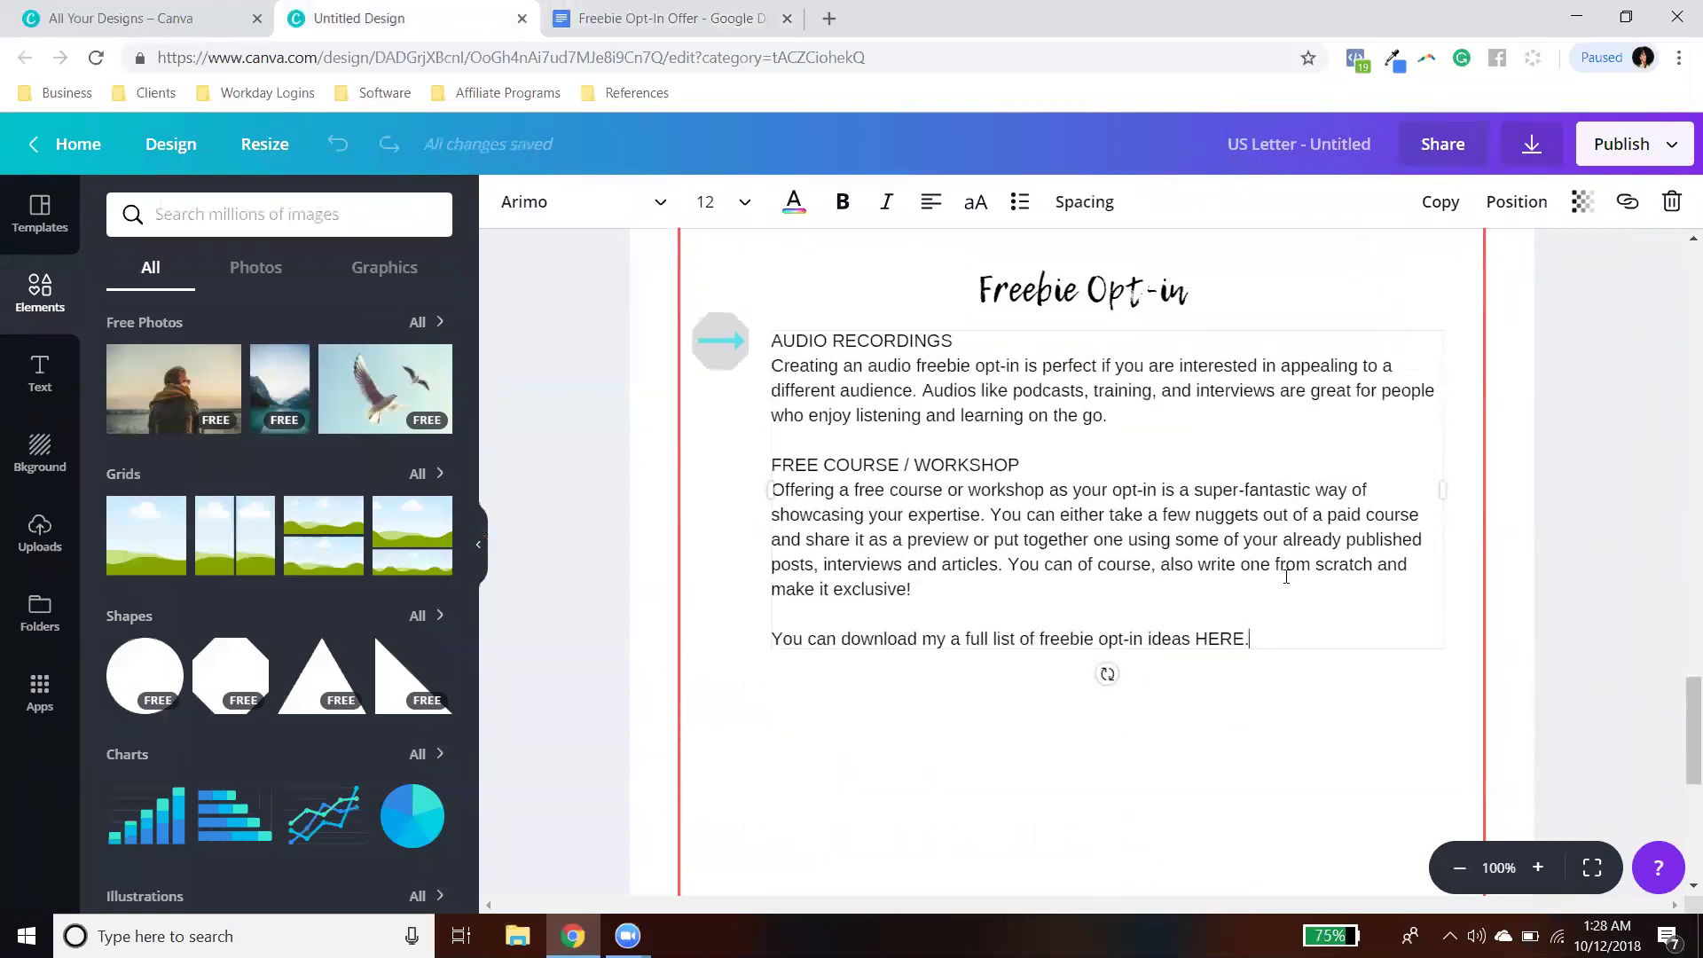
pyautogui.scroll(10, 1129, 508)
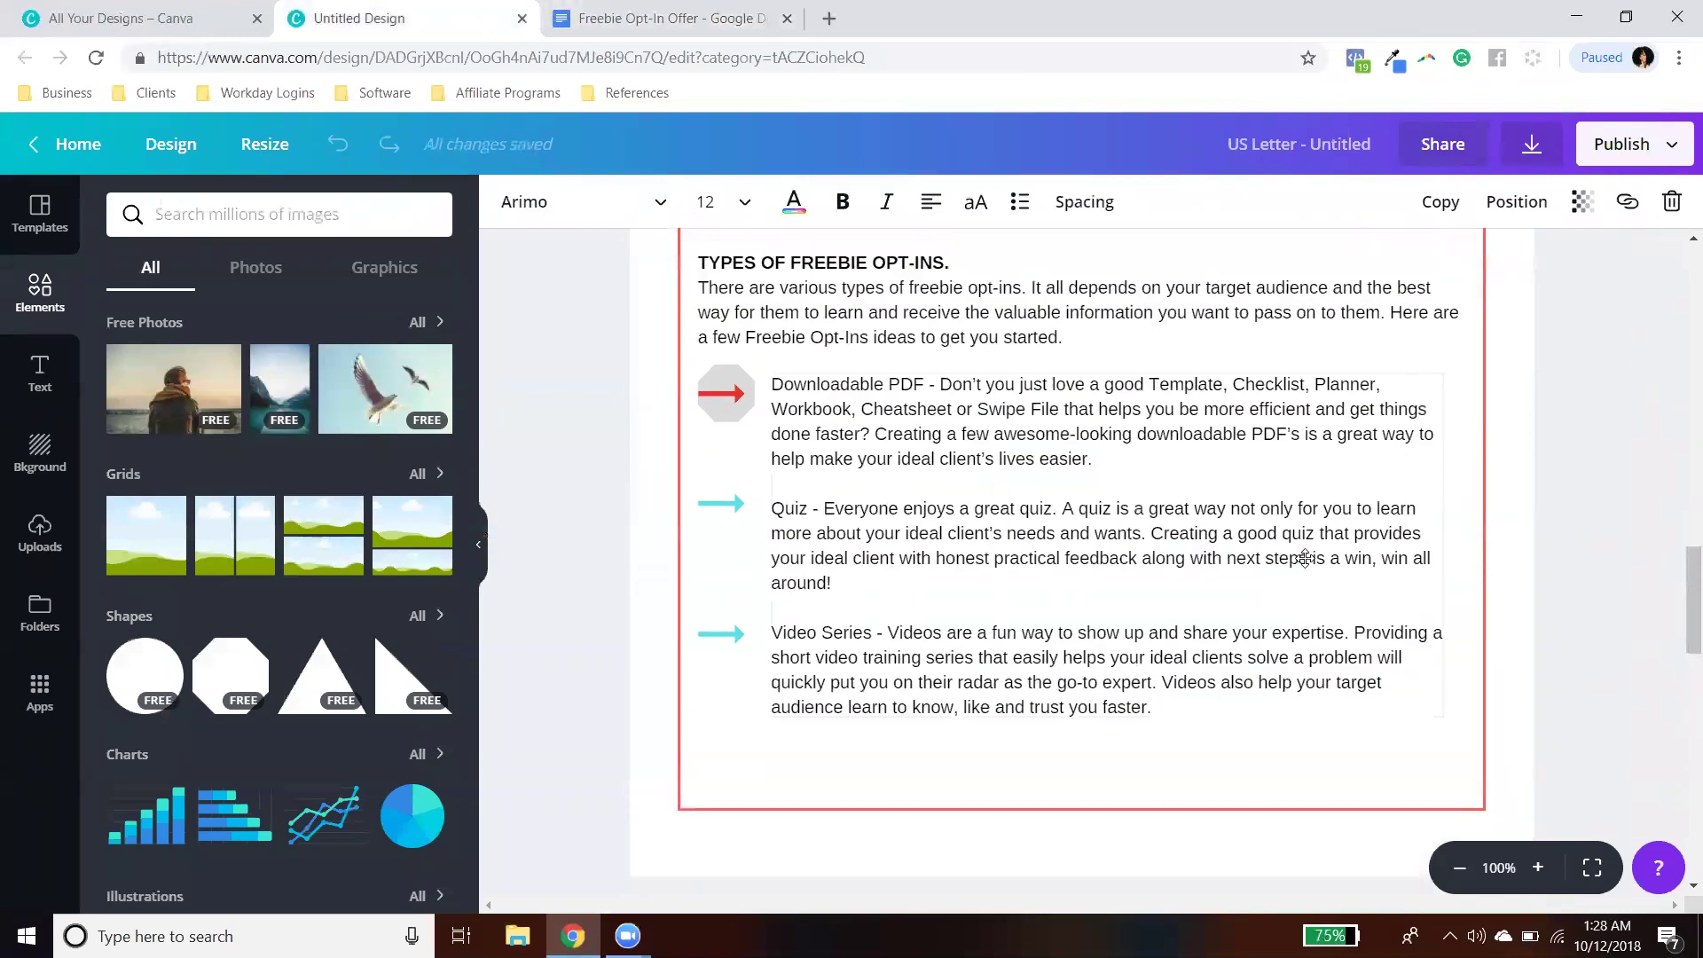
pyautogui.click(1440, 201)
pyautogui.moveTo(1198, 647); pyautogui.dragTo(1236, 730)
pyautogui.scroll(-8, 1235, 730)
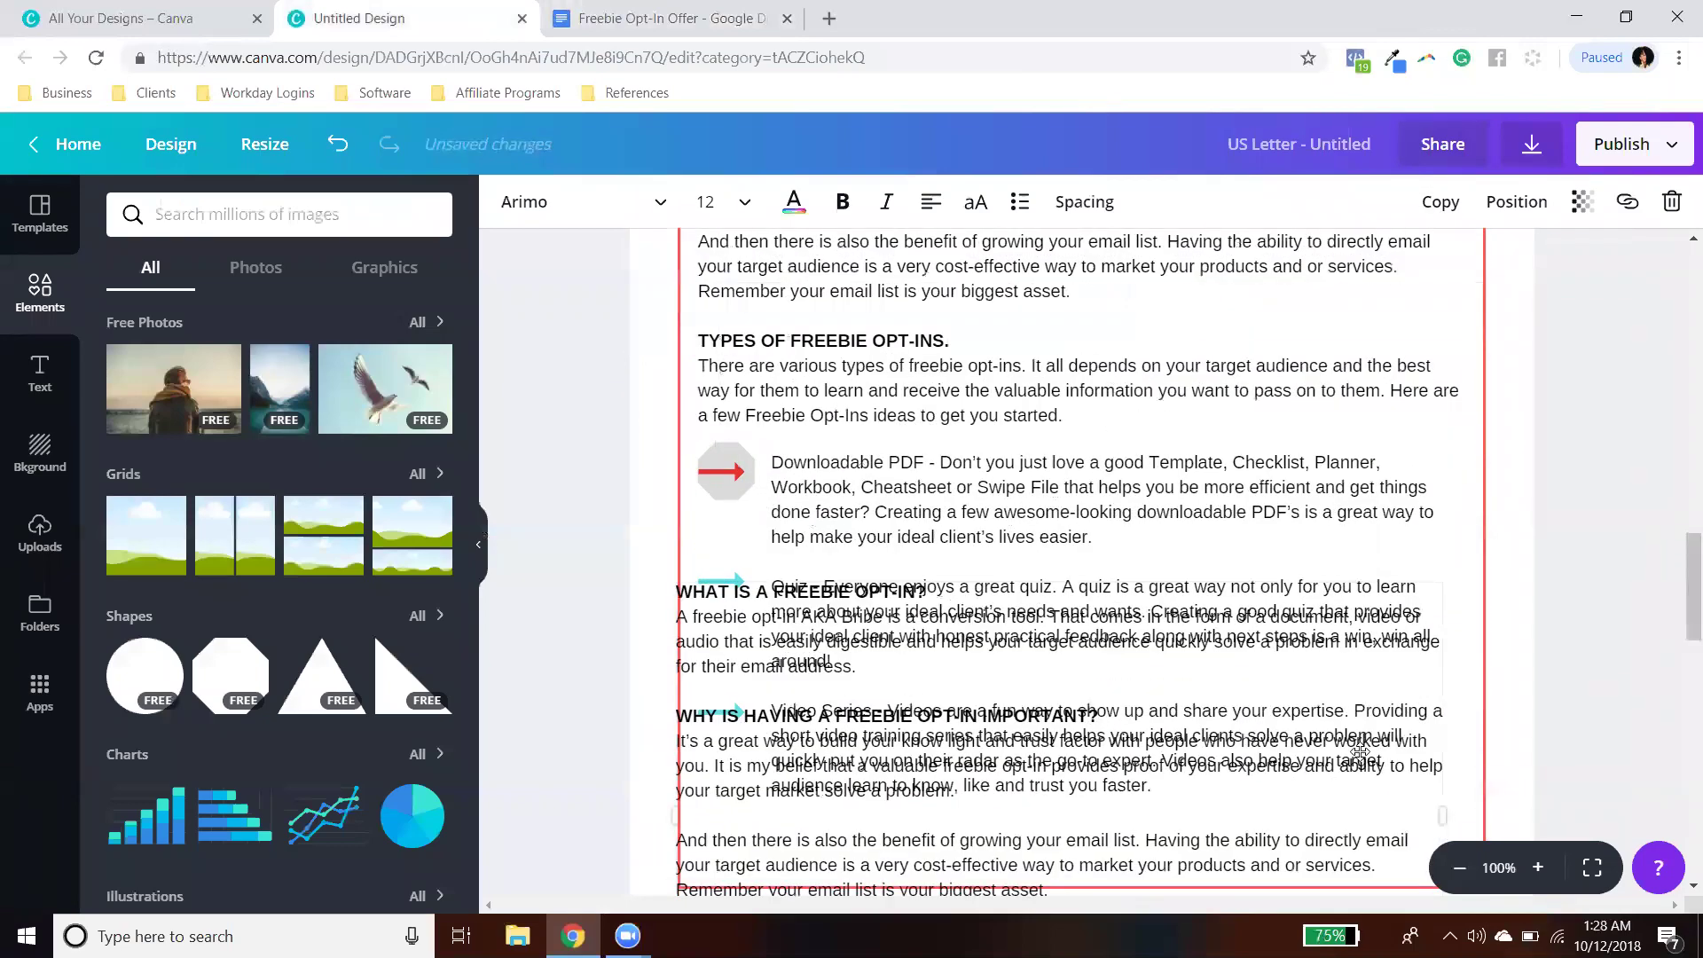
pyautogui.moveTo(1121, 731); pyautogui.dragTo(977, 551)
# Step: Replace the duplicated text box's content with the copied Creating Your Irresistible Freebie Opt-In section, with its heading in bold
pyautogui.hotkey('ctrl', 'a')
pyautogui.press('Delete')
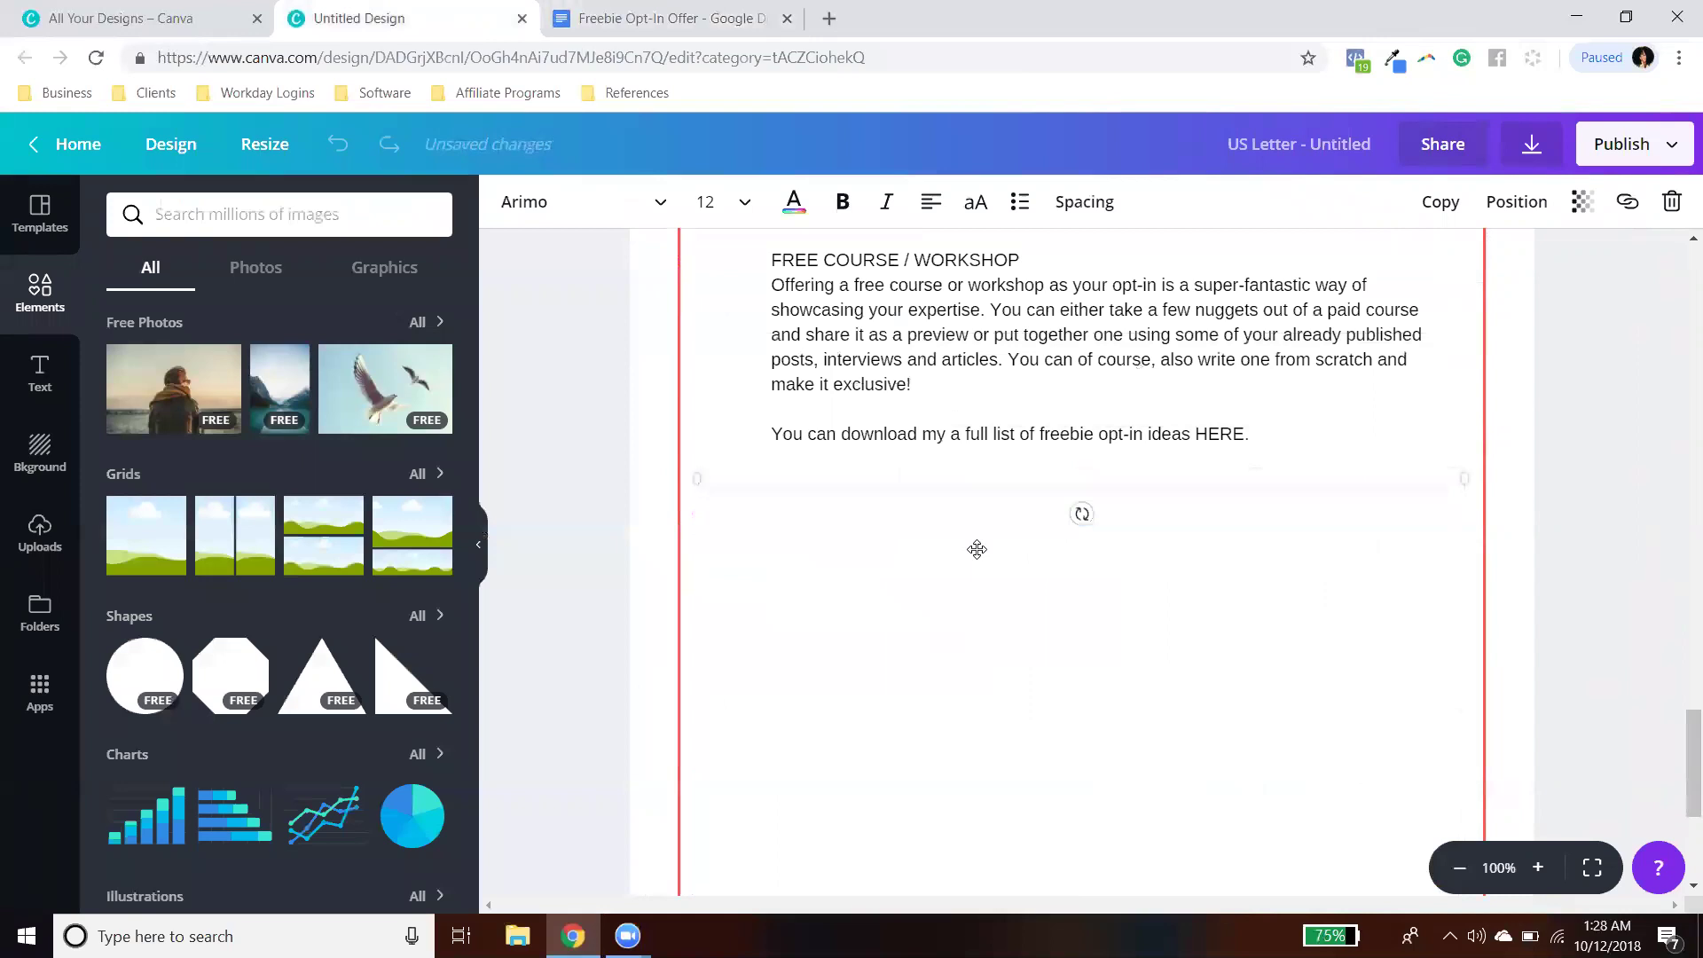
pyautogui.write('CREATING YOUR IRRESISTIBLE FREEBIE OPT-IN Now that I have you all excited about freebie opt-ins let’s walk through how to create one. STEP ONE - INSPIRATION/CREATION The first place to start is knowing what your target audience needs and wants. The key to creating a valuable free opt-in that gets downloaded like crazy is knowing your ideal audience well enough to know what they would find irresistible. If you are unsure what to create you can start by doing a little investigation work.  What are your ideal clients struggling with? You can find out by simply asking them or by listening in online group and forums to what people are saying and asking for. What do people always ask you about? You will find that there is one, two or maybe even three or more things people always ask you how to do. What is your competition offering? Check out your competition to see what type of offers they are putting out.')
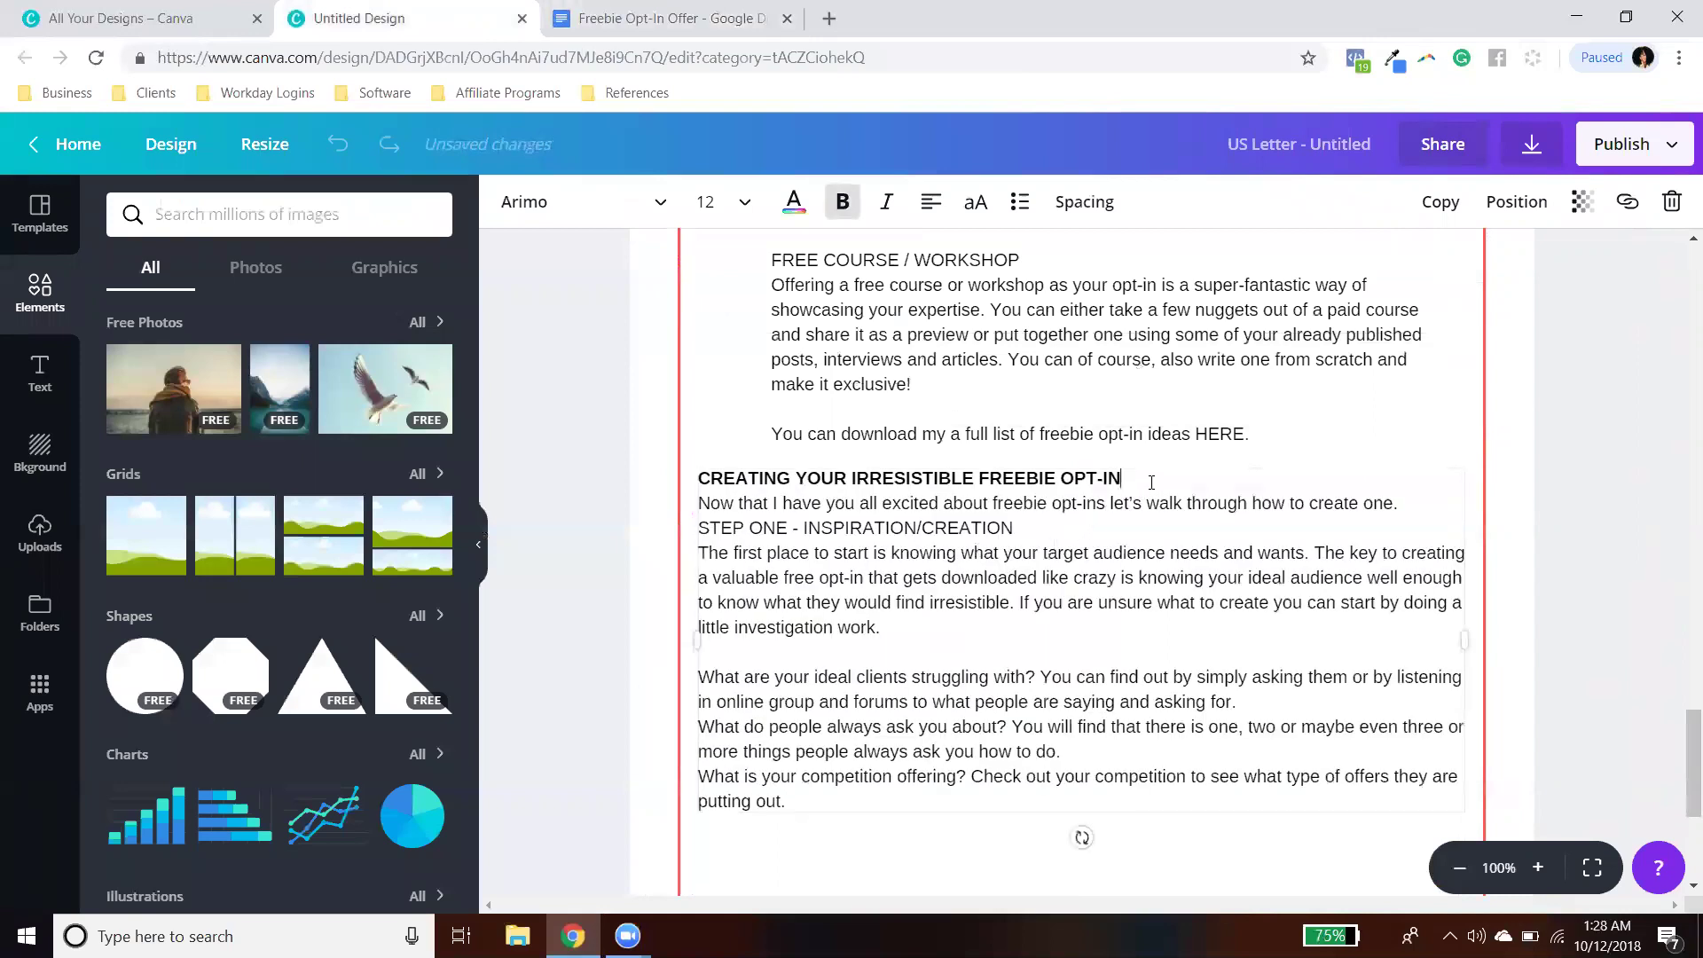
pyautogui.moveTo(1151, 482); pyautogui.dragTo(724, 480)
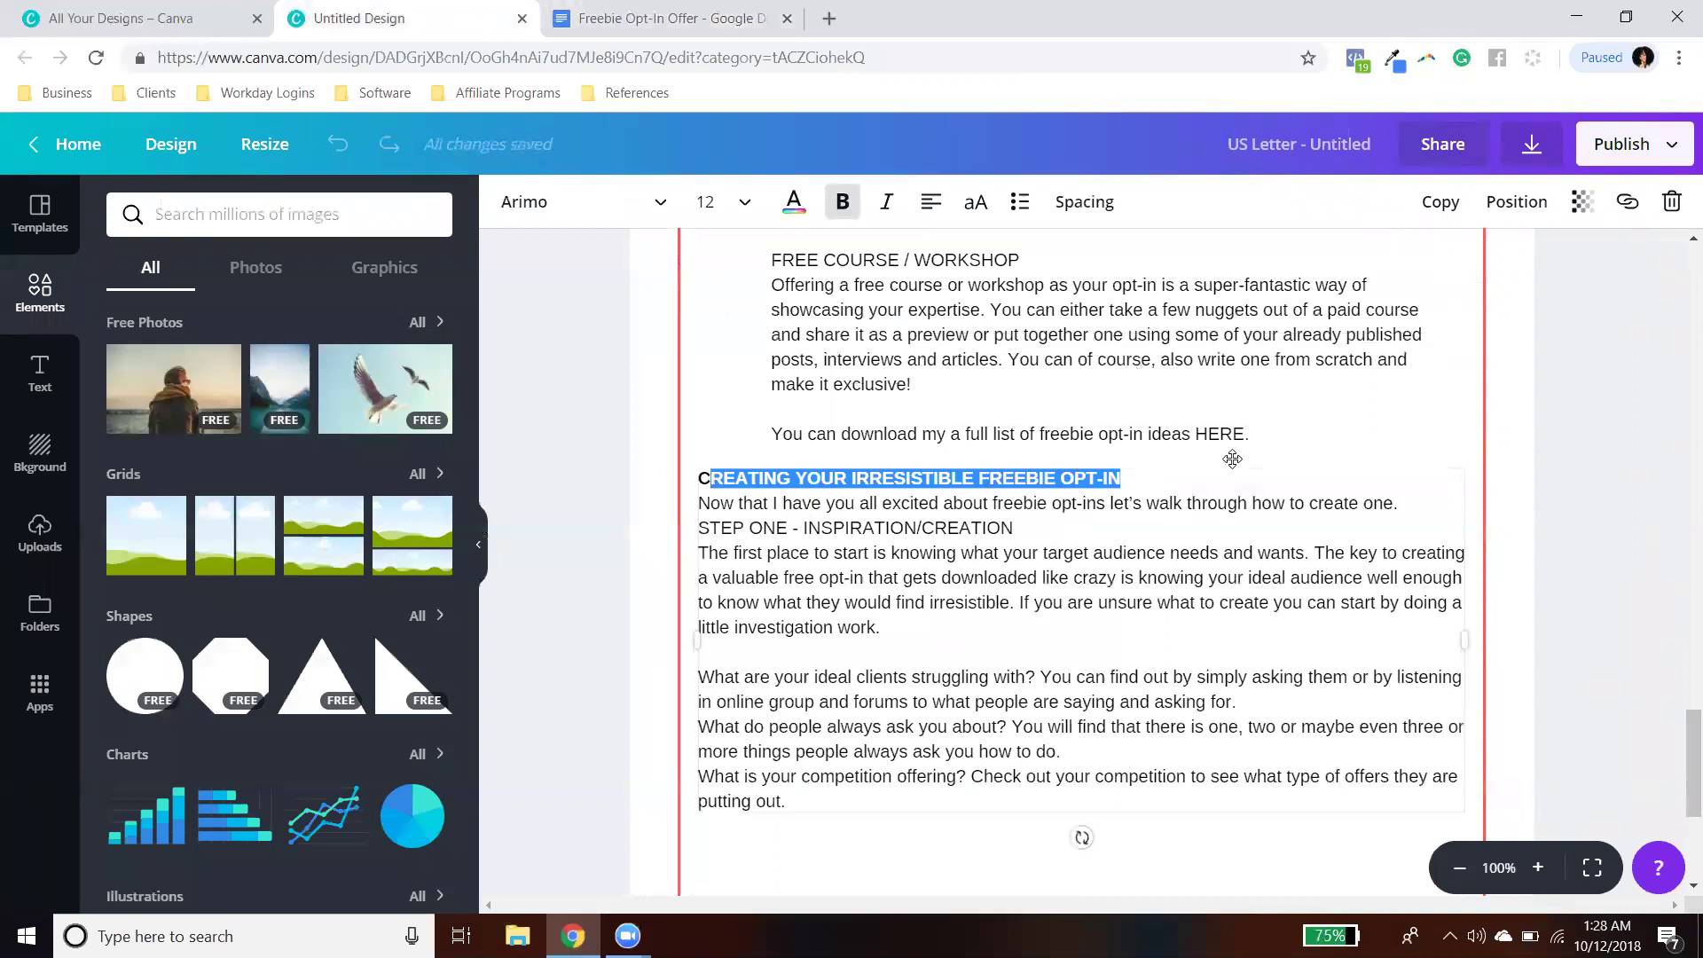
pyautogui.click(1203, 486)
pyautogui.scroll(15, 1259, 532)
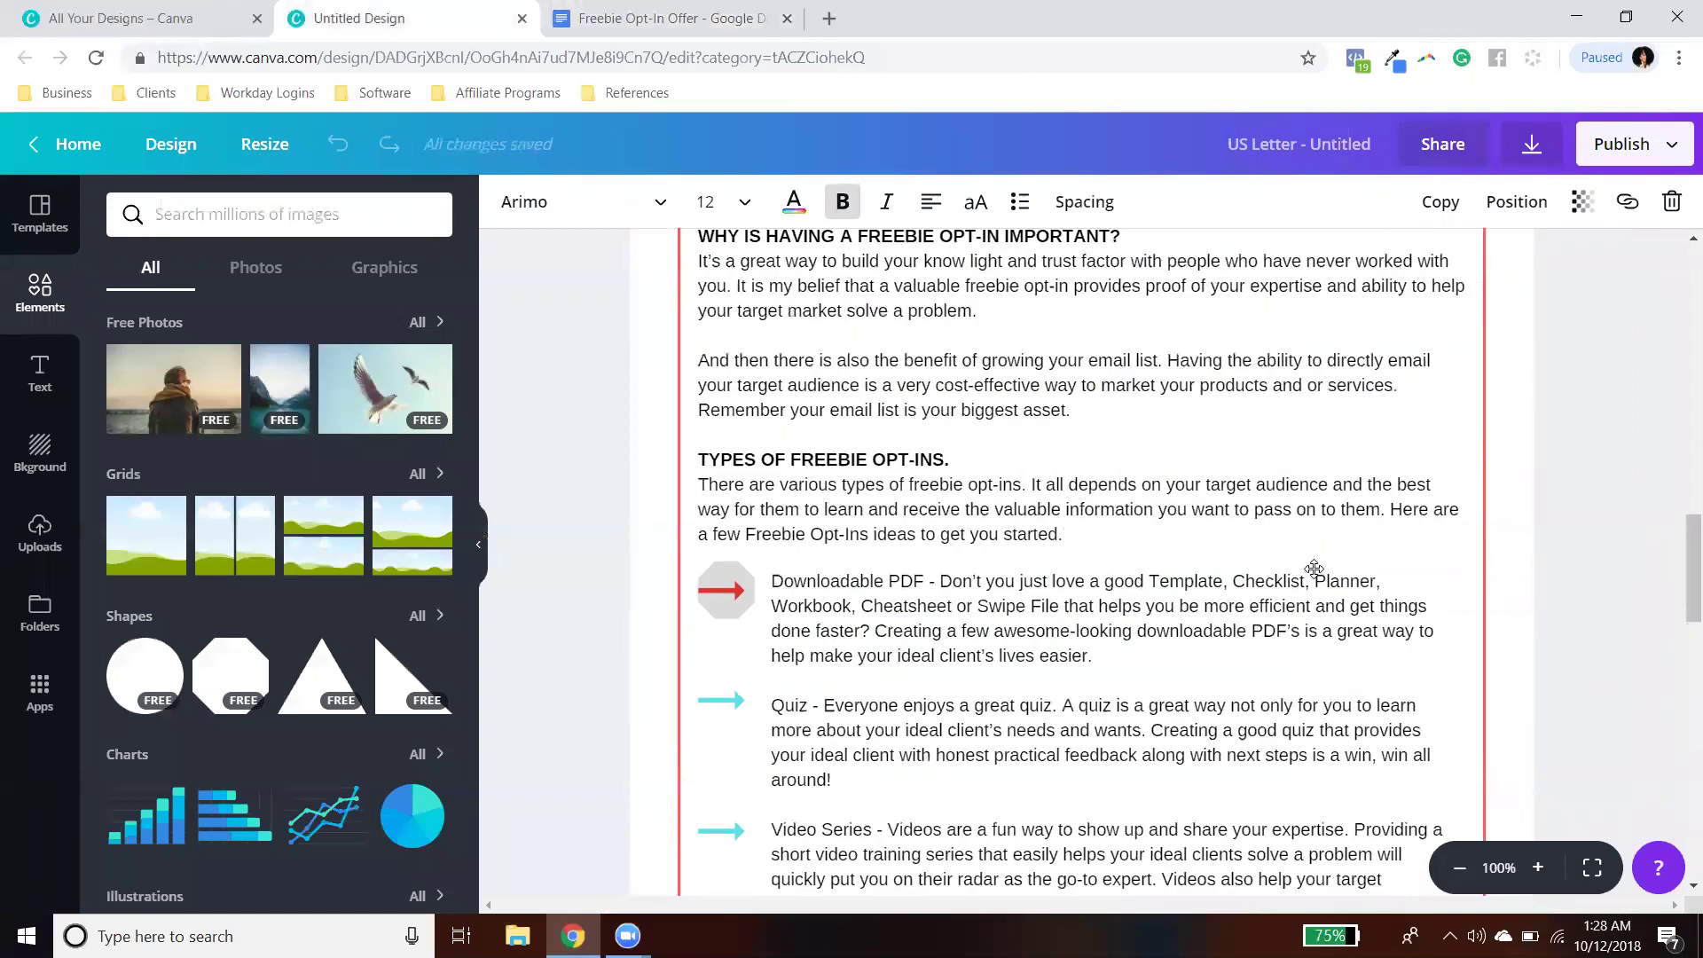
pyautogui.scroll(-15, 1314, 569)
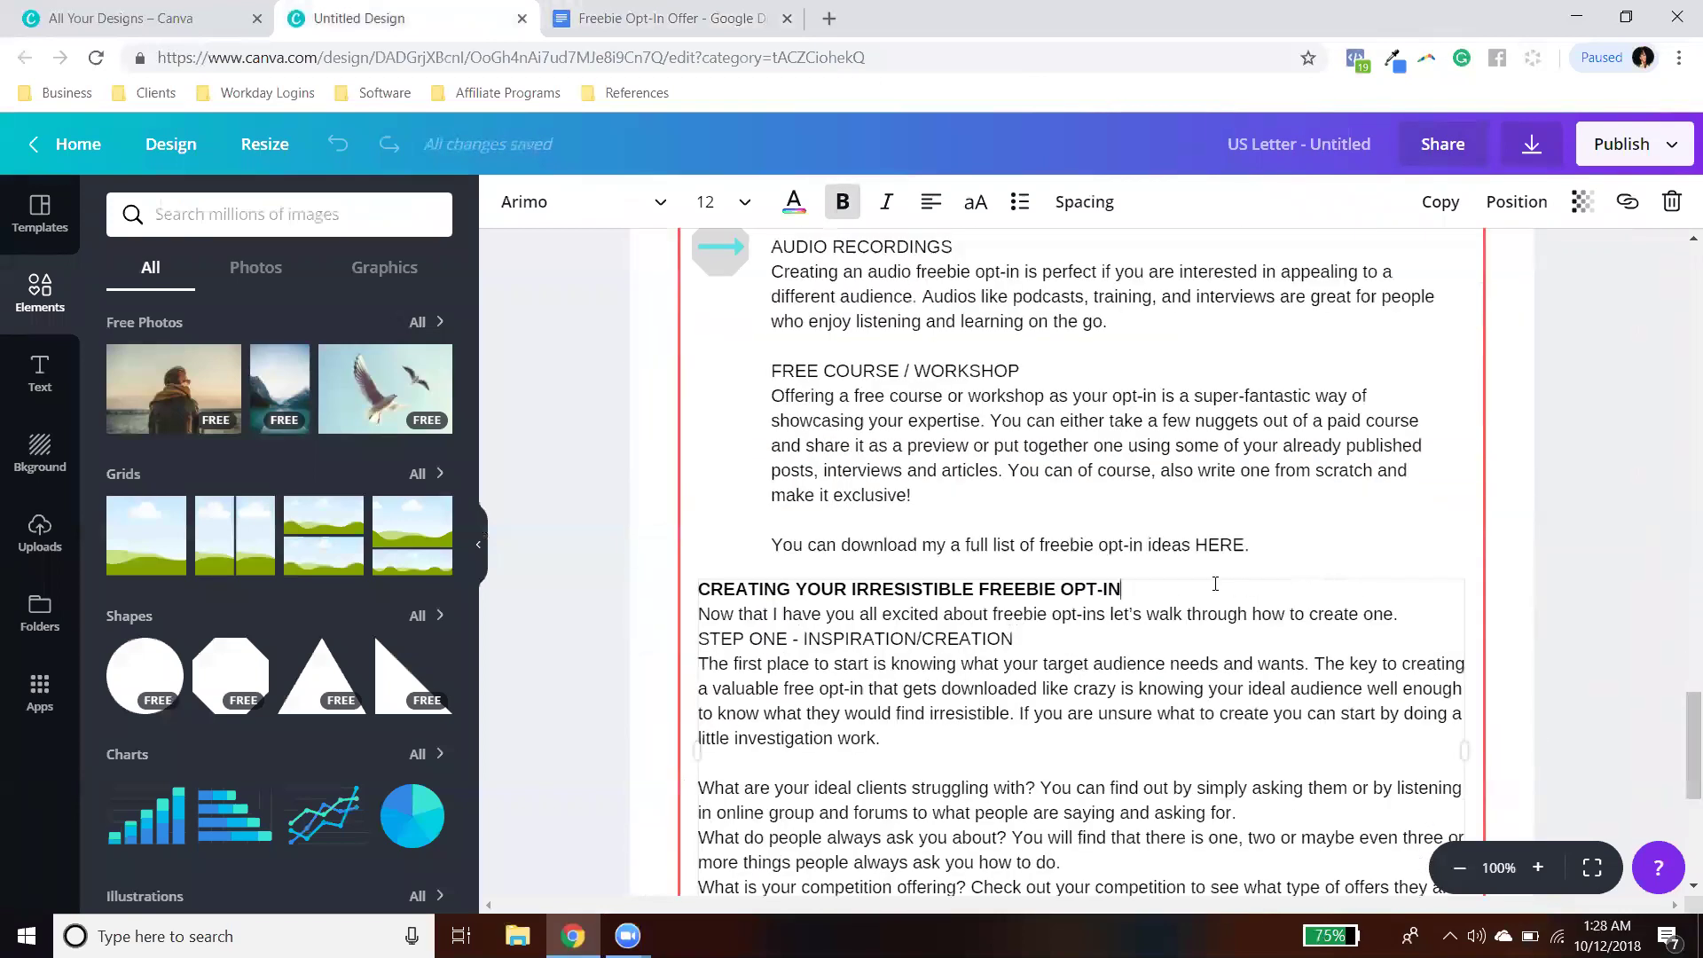
# Step: Add blank lines beneath the Creating Your Irresistible Freebie Opt-In heading and before STEP ONE - INSPIRATION/CREATION on page 3
pyautogui.press('Return')
pyautogui.scroll(-1, 1211, 635)
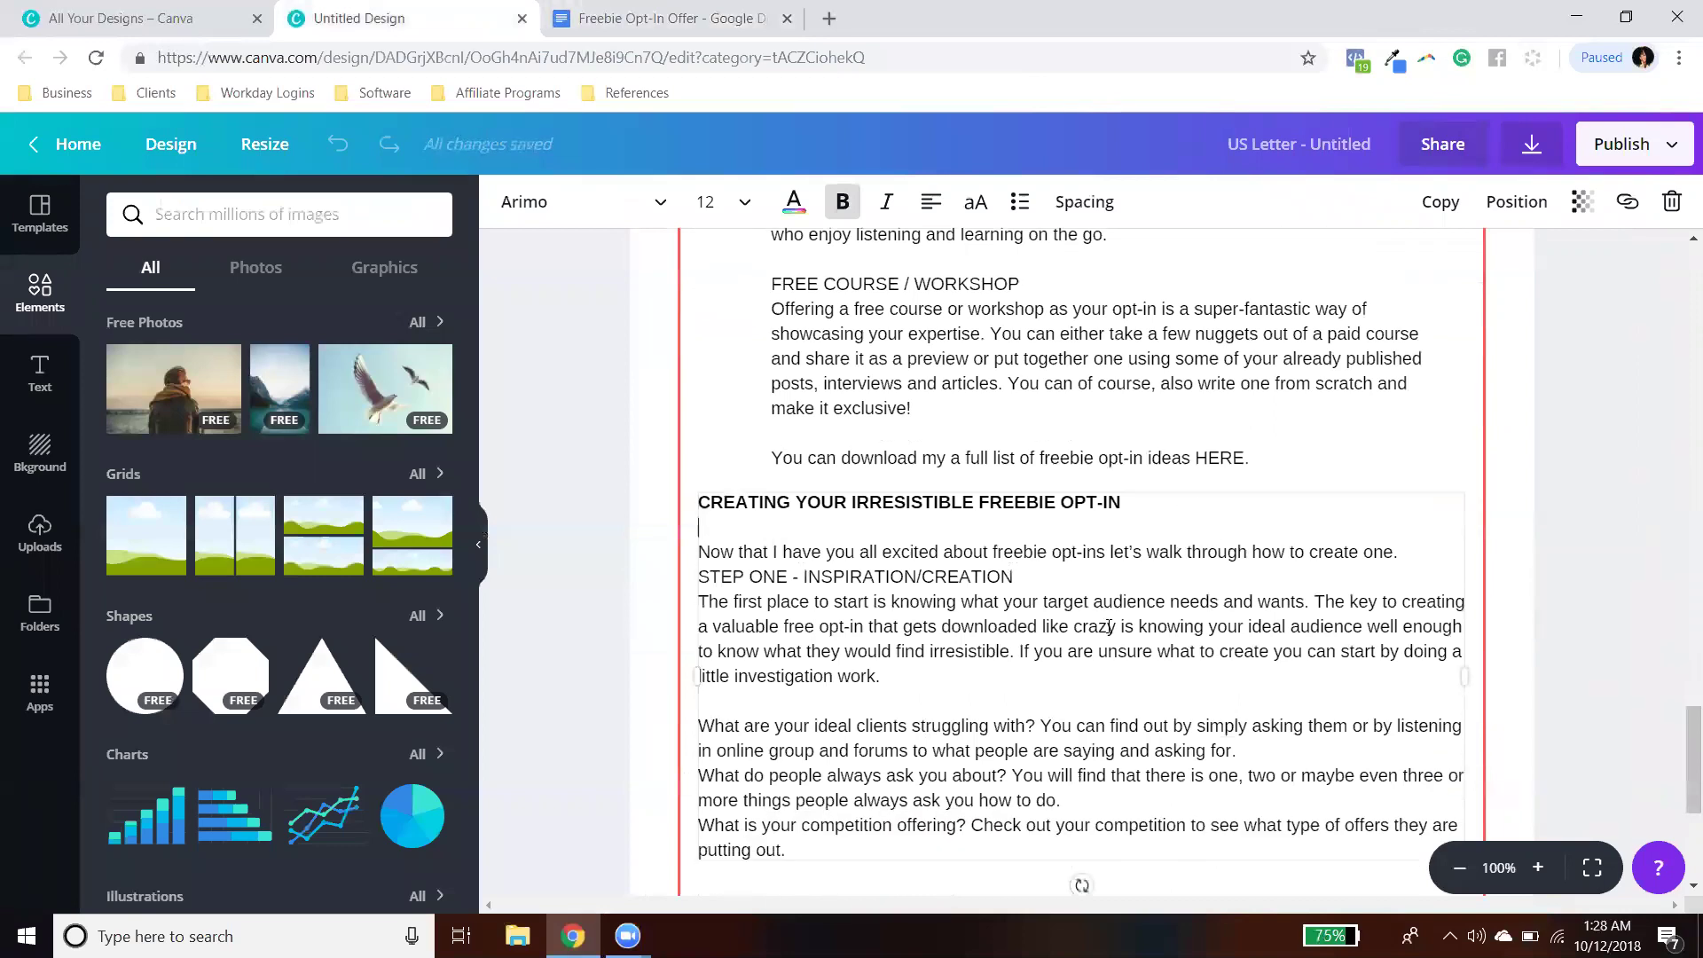
pyautogui.press('Return')
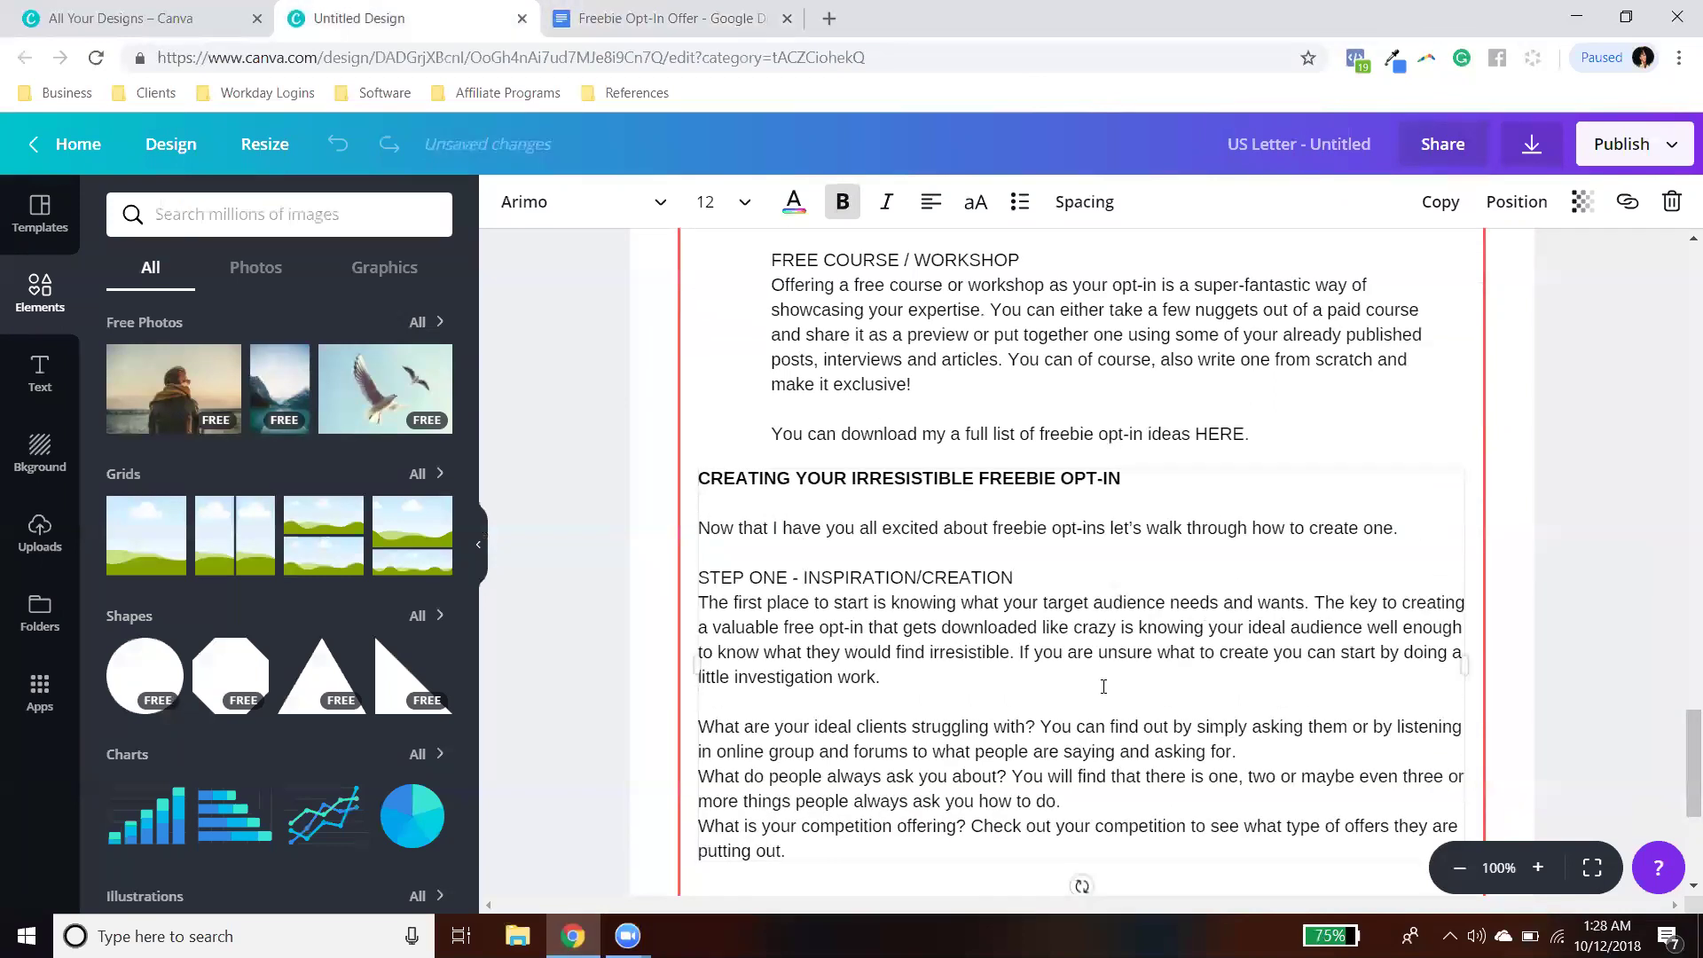
pyautogui.scroll(-1, 1104, 686)
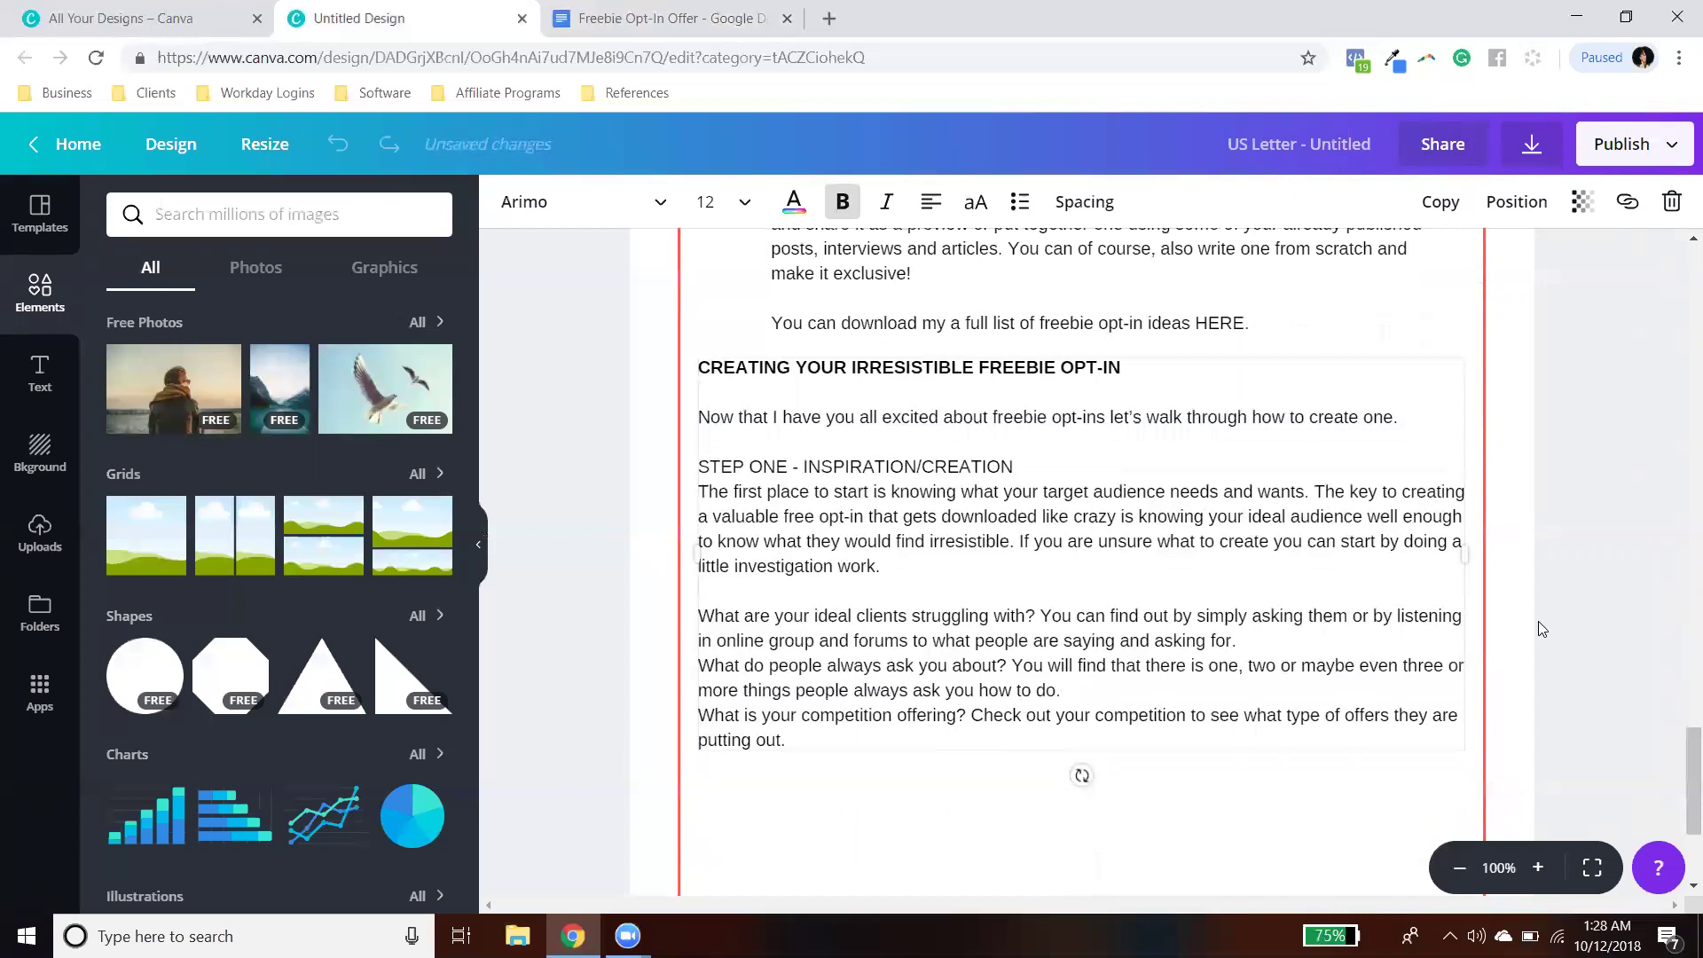
# Step: Clear bold from the entire Creating Your Irresistible Freebie Opt-In text box and reapply bold to its heading only
pyautogui.hotkey('ctrl', 'a')
pyautogui.hotkey('ctrl', 'b')
pyautogui.hotkey('ctrl', 'b')
pyautogui.click(843, 202)
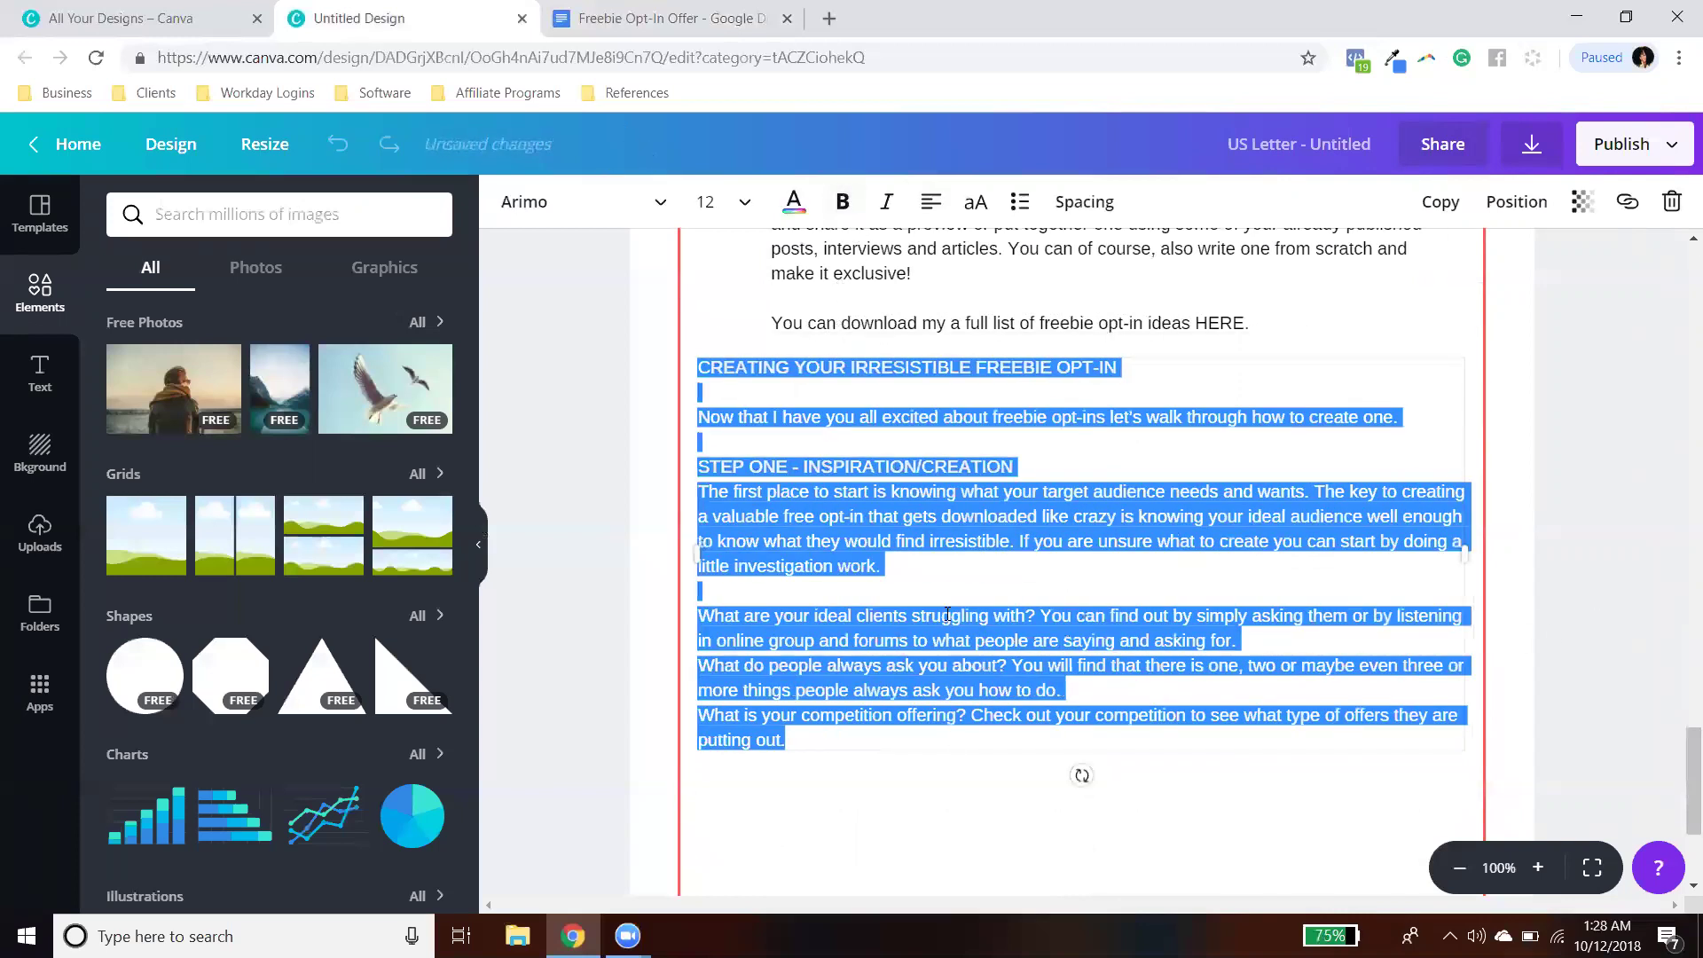
pyautogui.click(1419, 590)
pyautogui.moveTo(1139, 395); pyautogui.dragTo(702, 376)
pyautogui.hotkey('ctrl', 'b')
pyautogui.click(1053, 562)
pyautogui.scroll(-3, 909, 775)
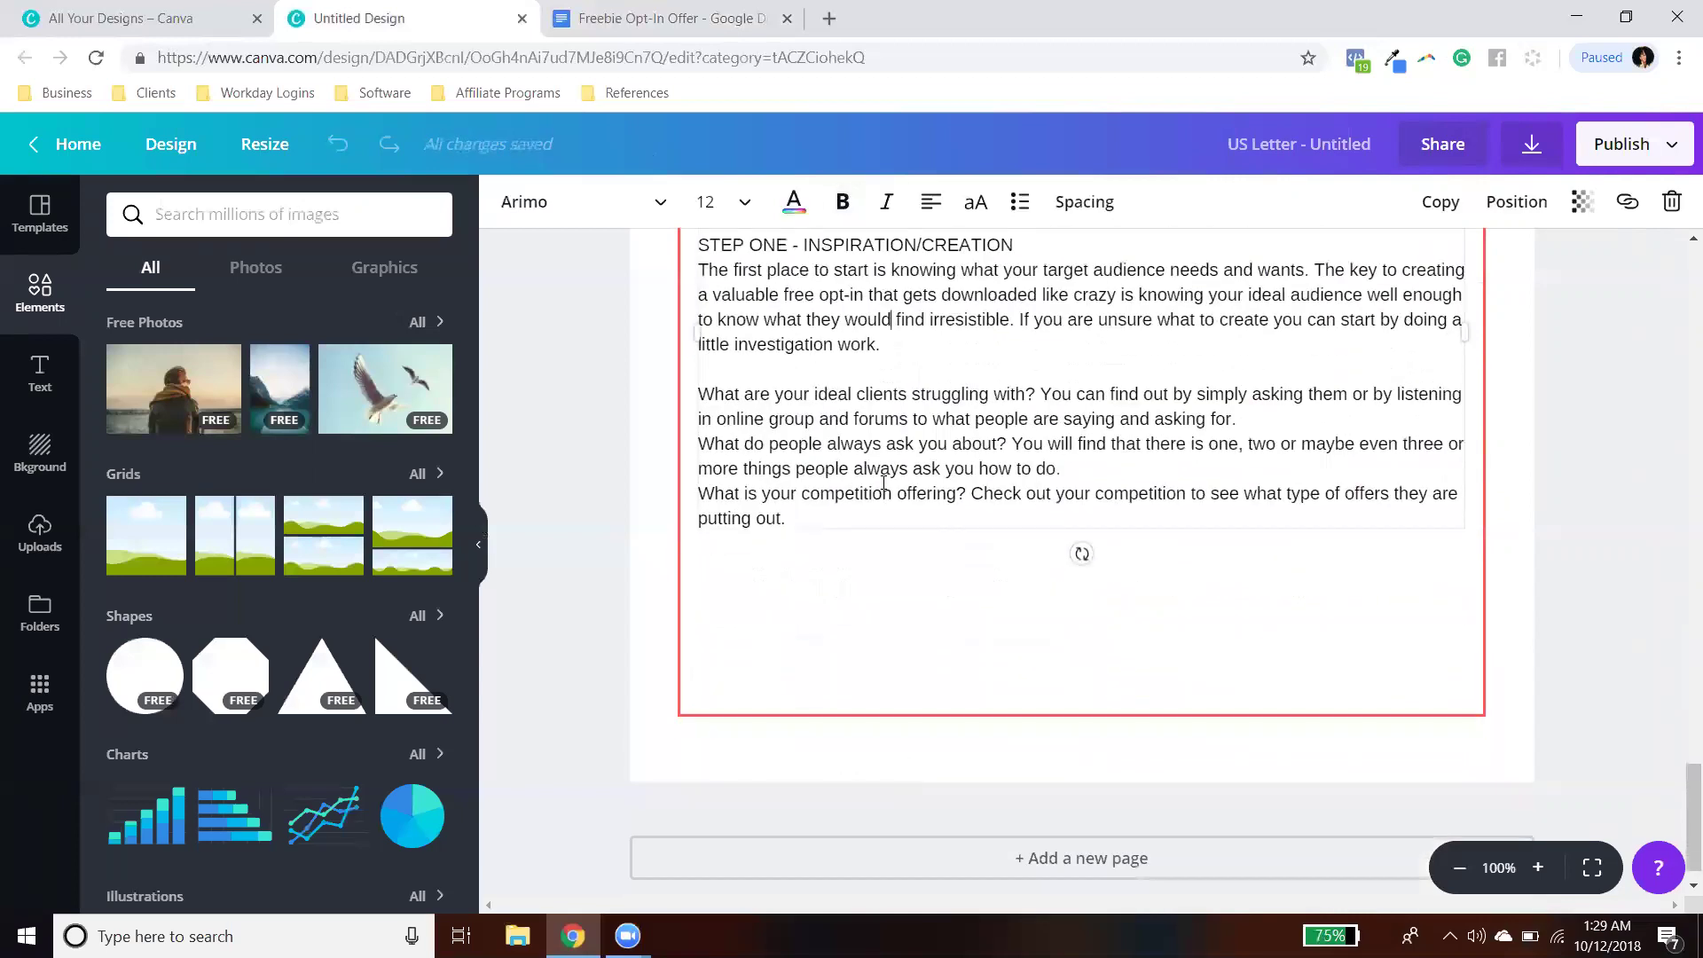
# Step: Copy the Google Doc paragraphs starting "During your investigation" and "From your list of freebie opt-in ideas" and return to Canva
pyautogui.click(668, 25)
pyautogui.scroll(-6, 847, 572)
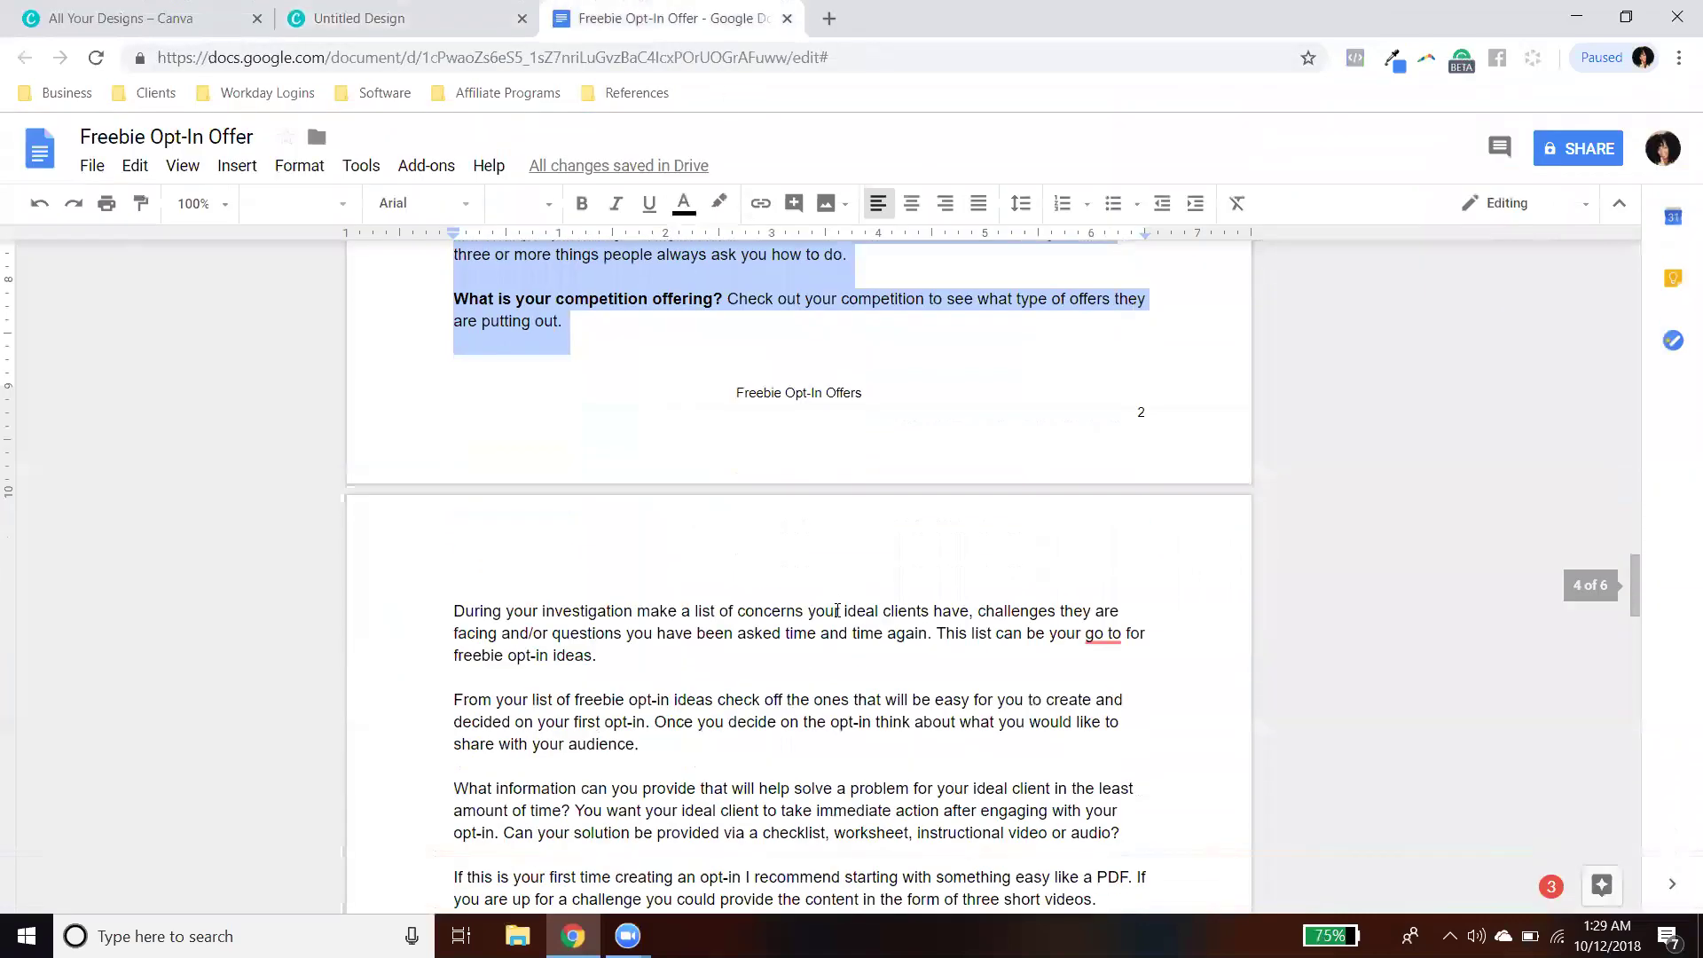
pyautogui.moveTo(455, 495); pyautogui.dragTo(672, 622)
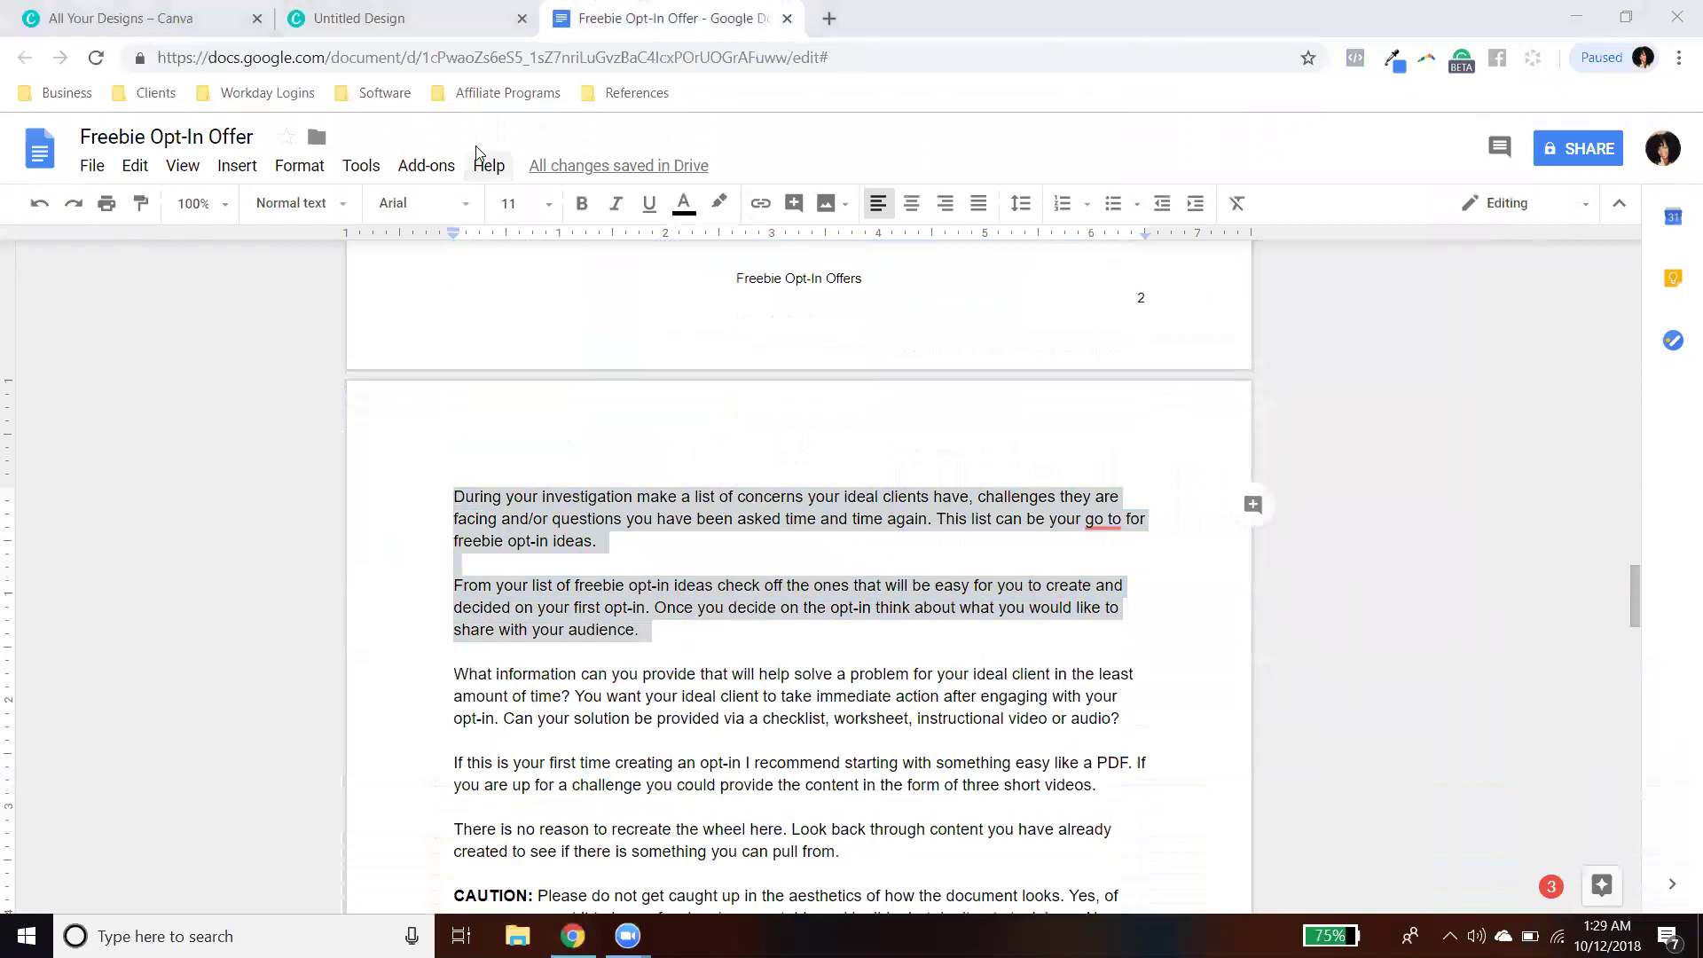
pyautogui.click(395, 22)
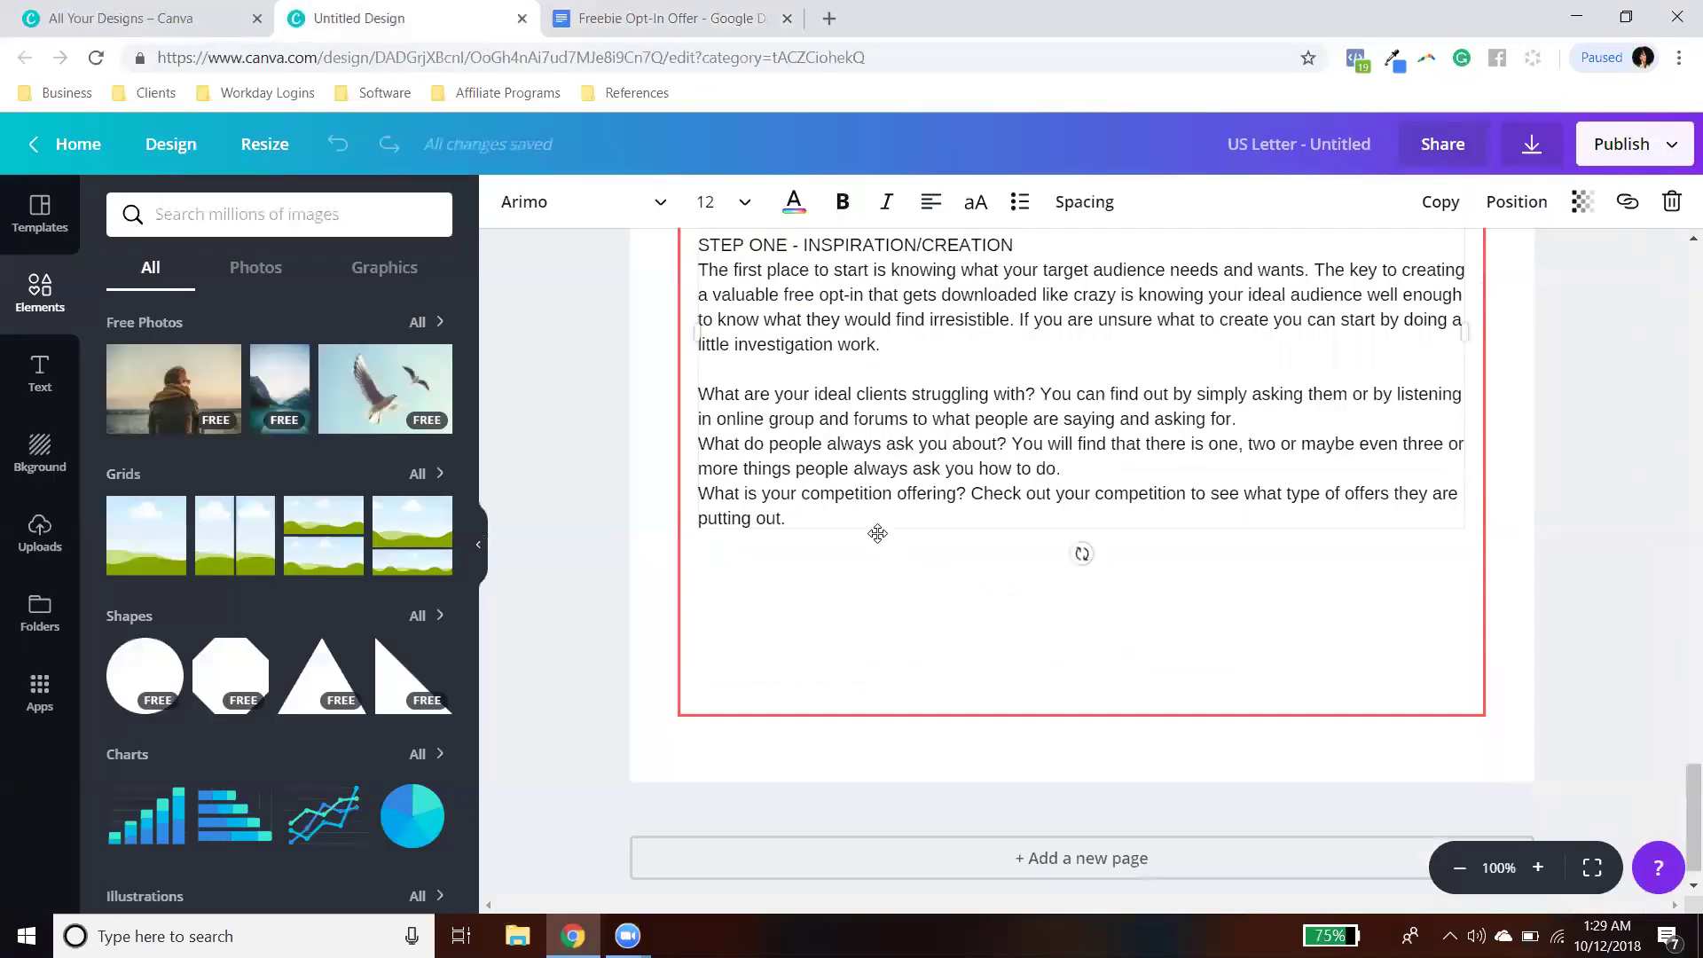
# Step: Paste the two copied paragraphs after a blank line at the end of page 3's Creating Your Irresistible Freebie Opt-In text
pyautogui.press('Return')
pyautogui.press('Return')
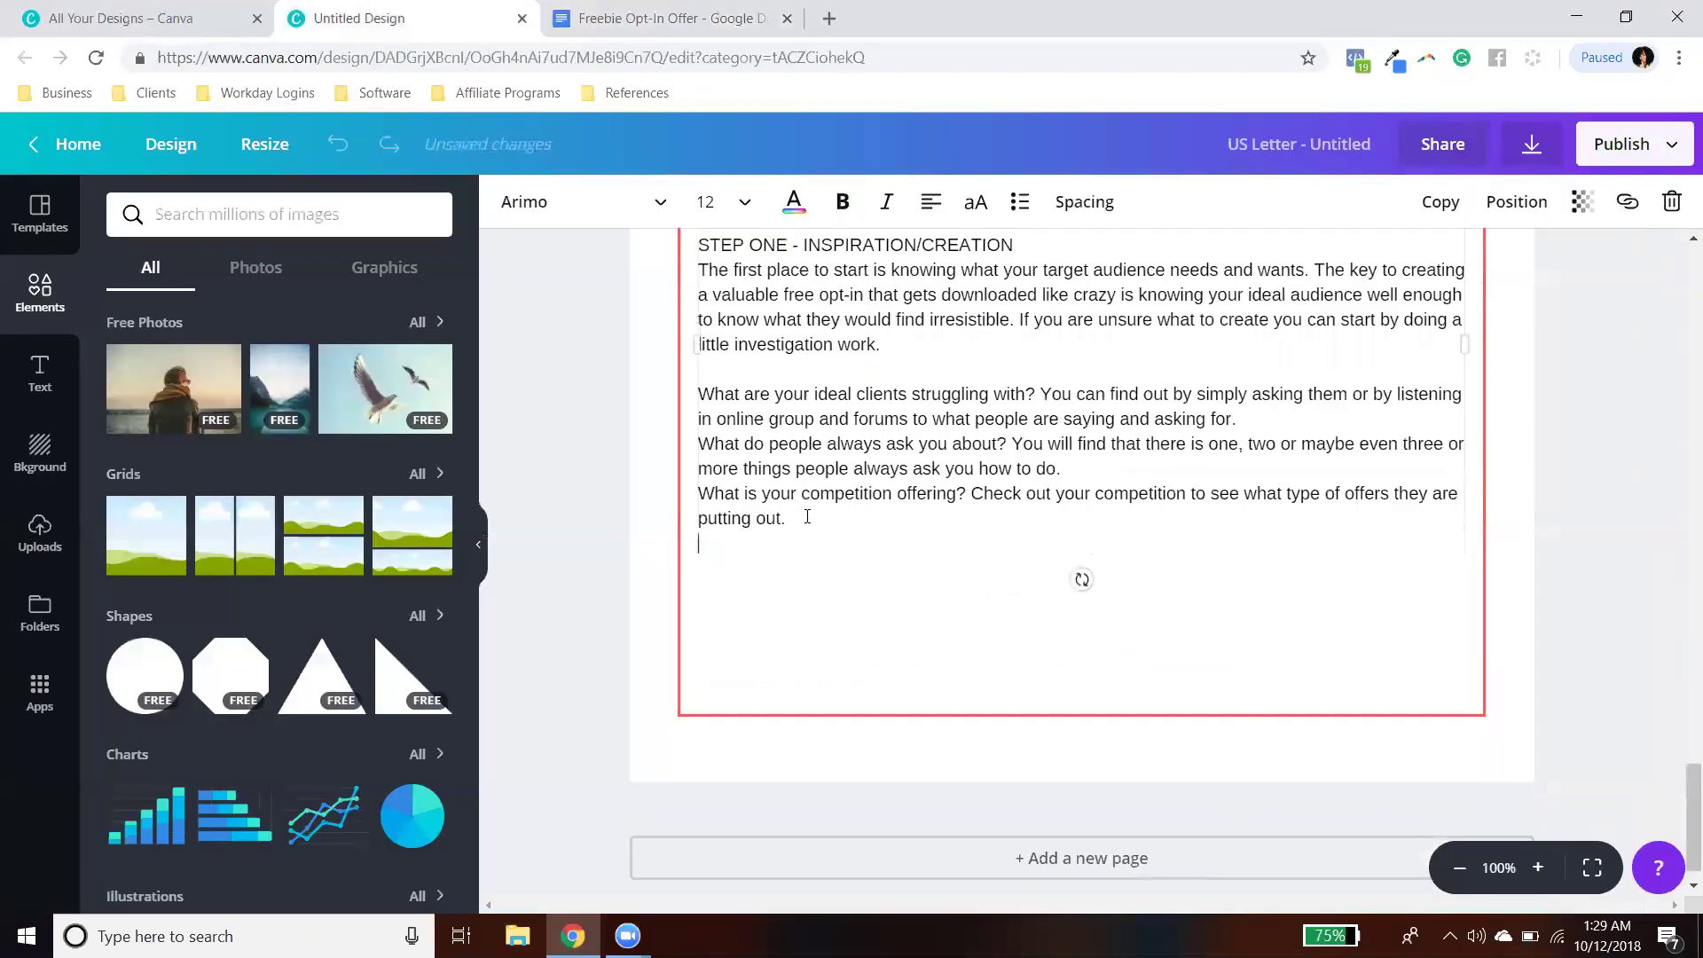
pyautogui.scroll(5, 807, 516)
pyautogui.scroll(-5, 807, 517)
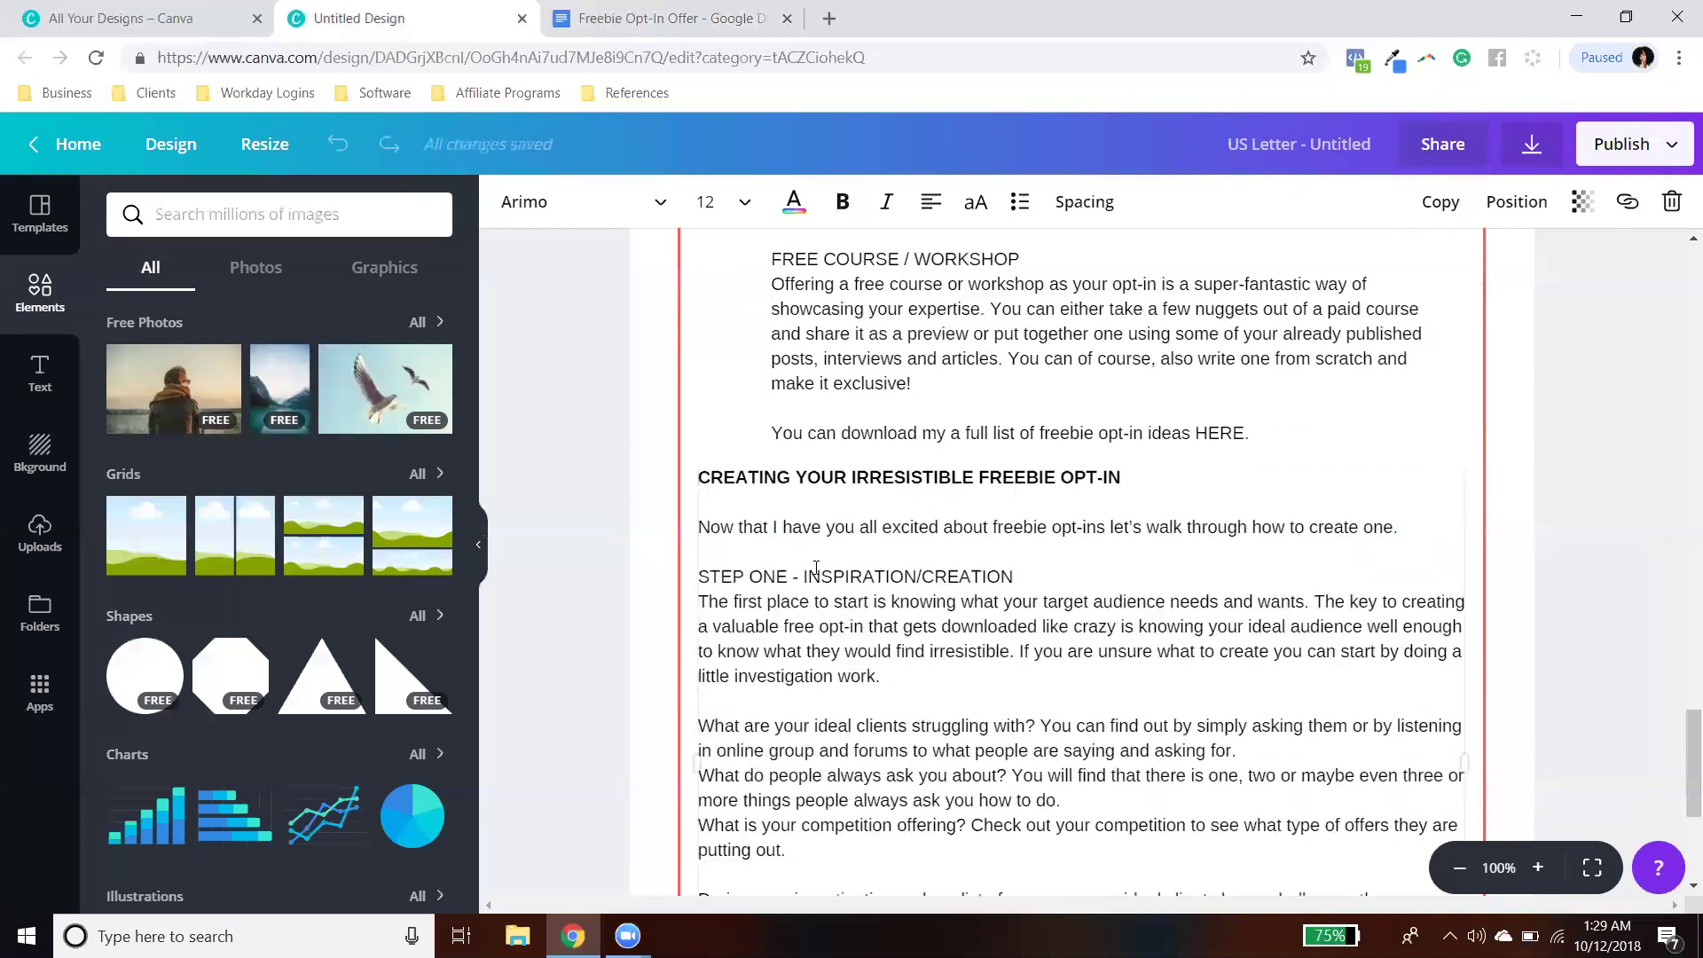
pyautogui.scroll(9, 815, 569)
pyautogui.scroll(-6, 822, 572)
pyautogui.scroll(-3, 822, 572)
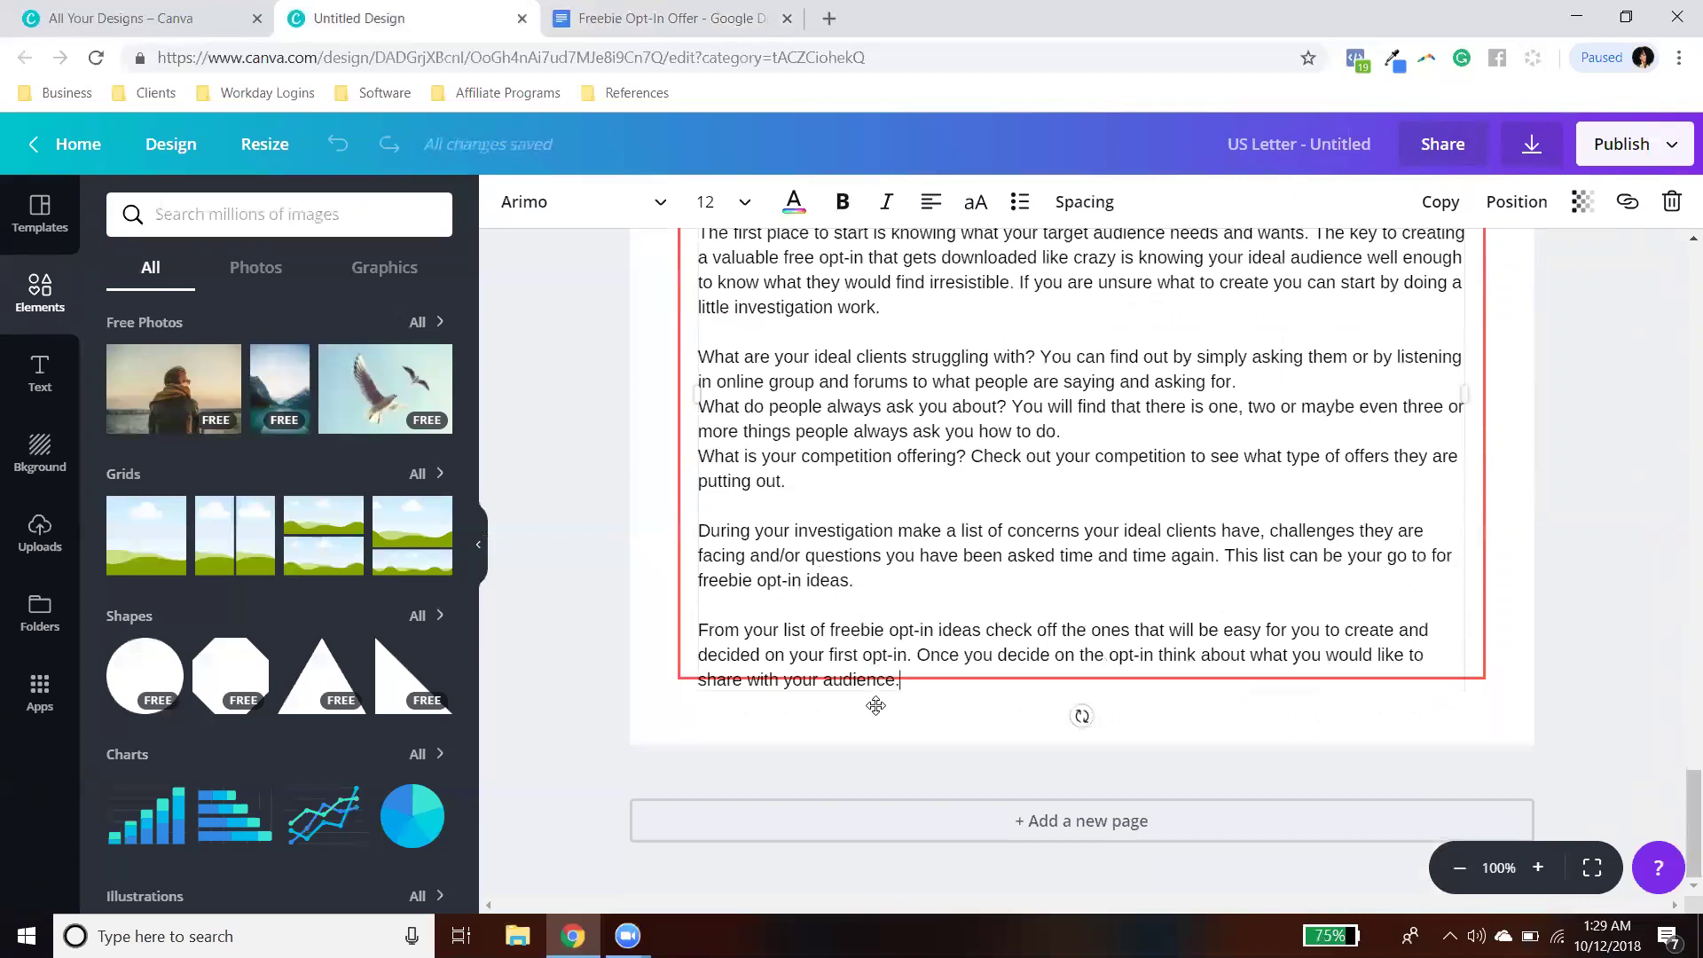
# Step: Delete the overflowing "From your list of freebie opt-in ideas" paragraph from the end of page 3's text
pyautogui.moveTo(914, 679); pyautogui.dragTo(704, 635)
pyautogui.press('BackSpace')
pyautogui.press('BackSpace')
pyautogui.click(1584, 463)
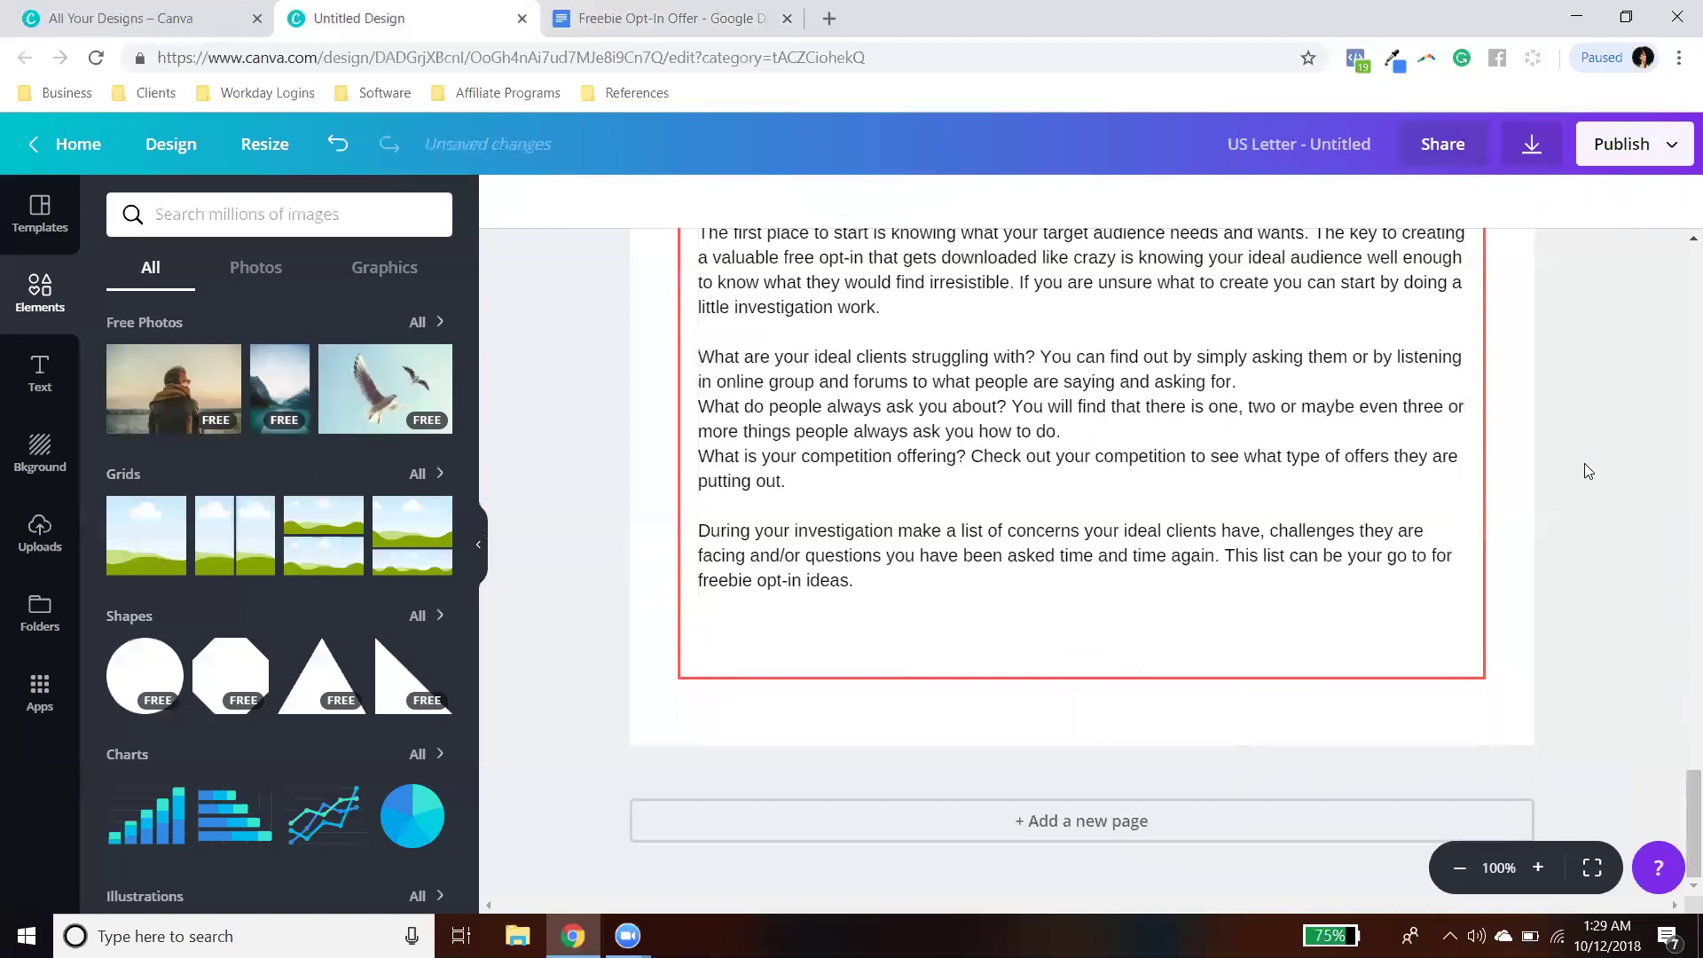
# Step: Move page 3's Creating Your Irresistible Freebie Opt-In text box down close to the bottom border, keeping its horizontal alignment
pyautogui.scroll(5, 1584, 463)
pyautogui.scroll(3, 1585, 466)
pyautogui.scroll(-1, 1584, 463)
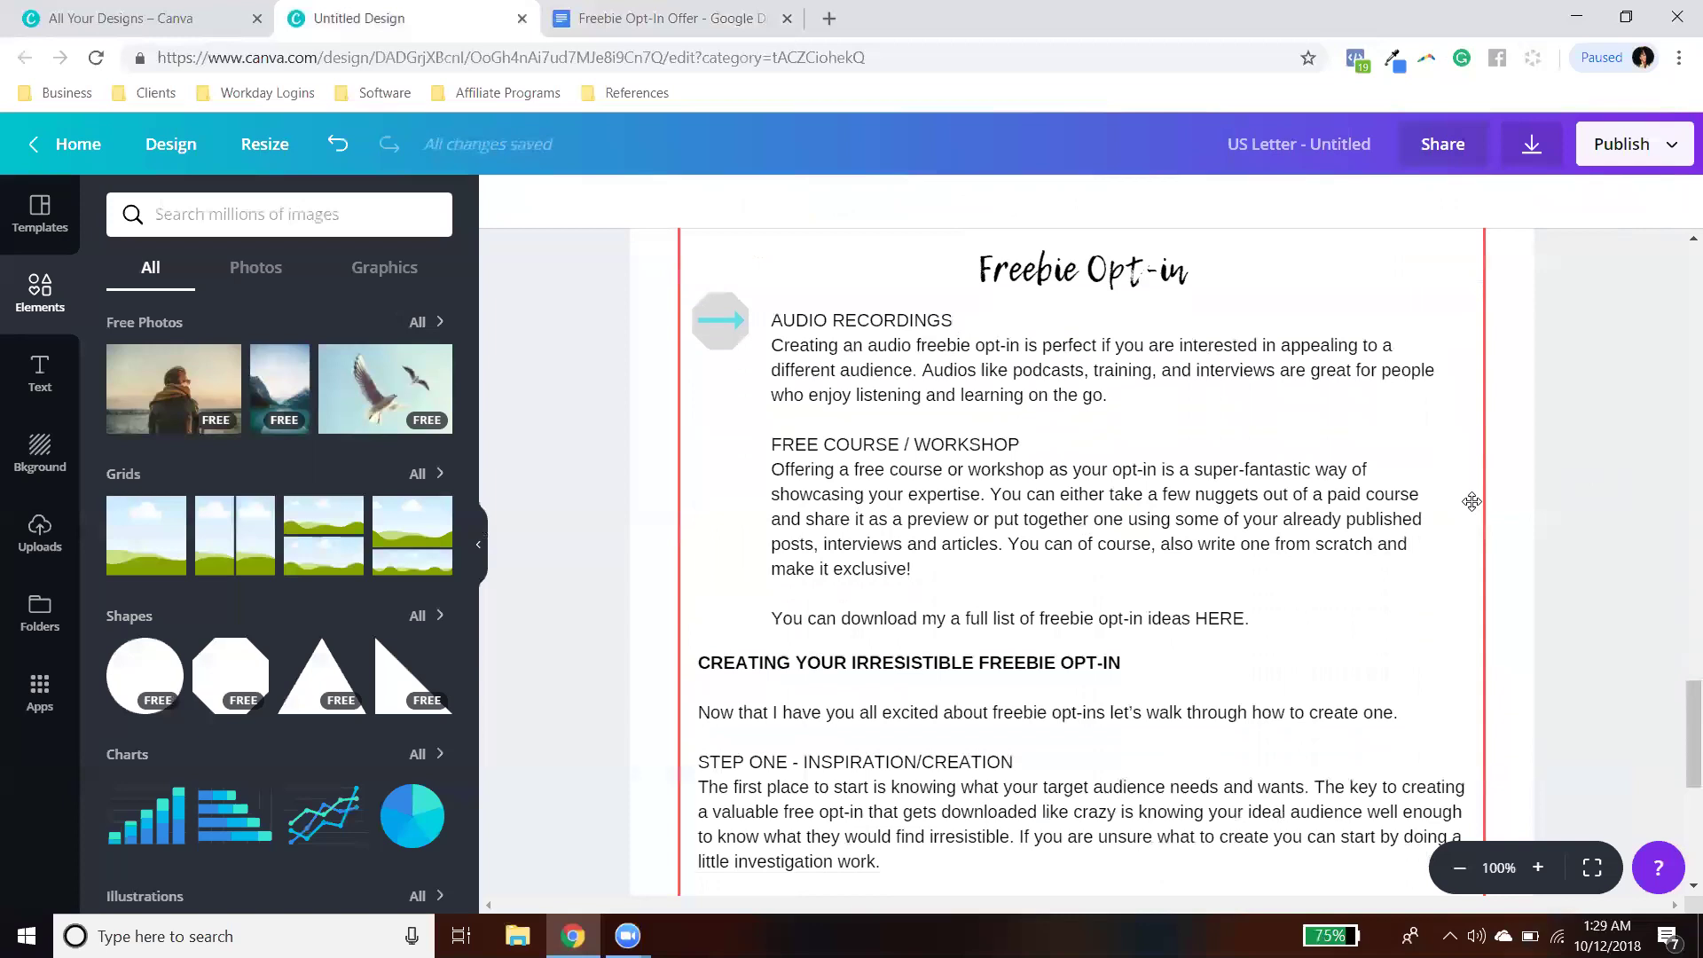
pyautogui.scroll(1, 1103, 293)
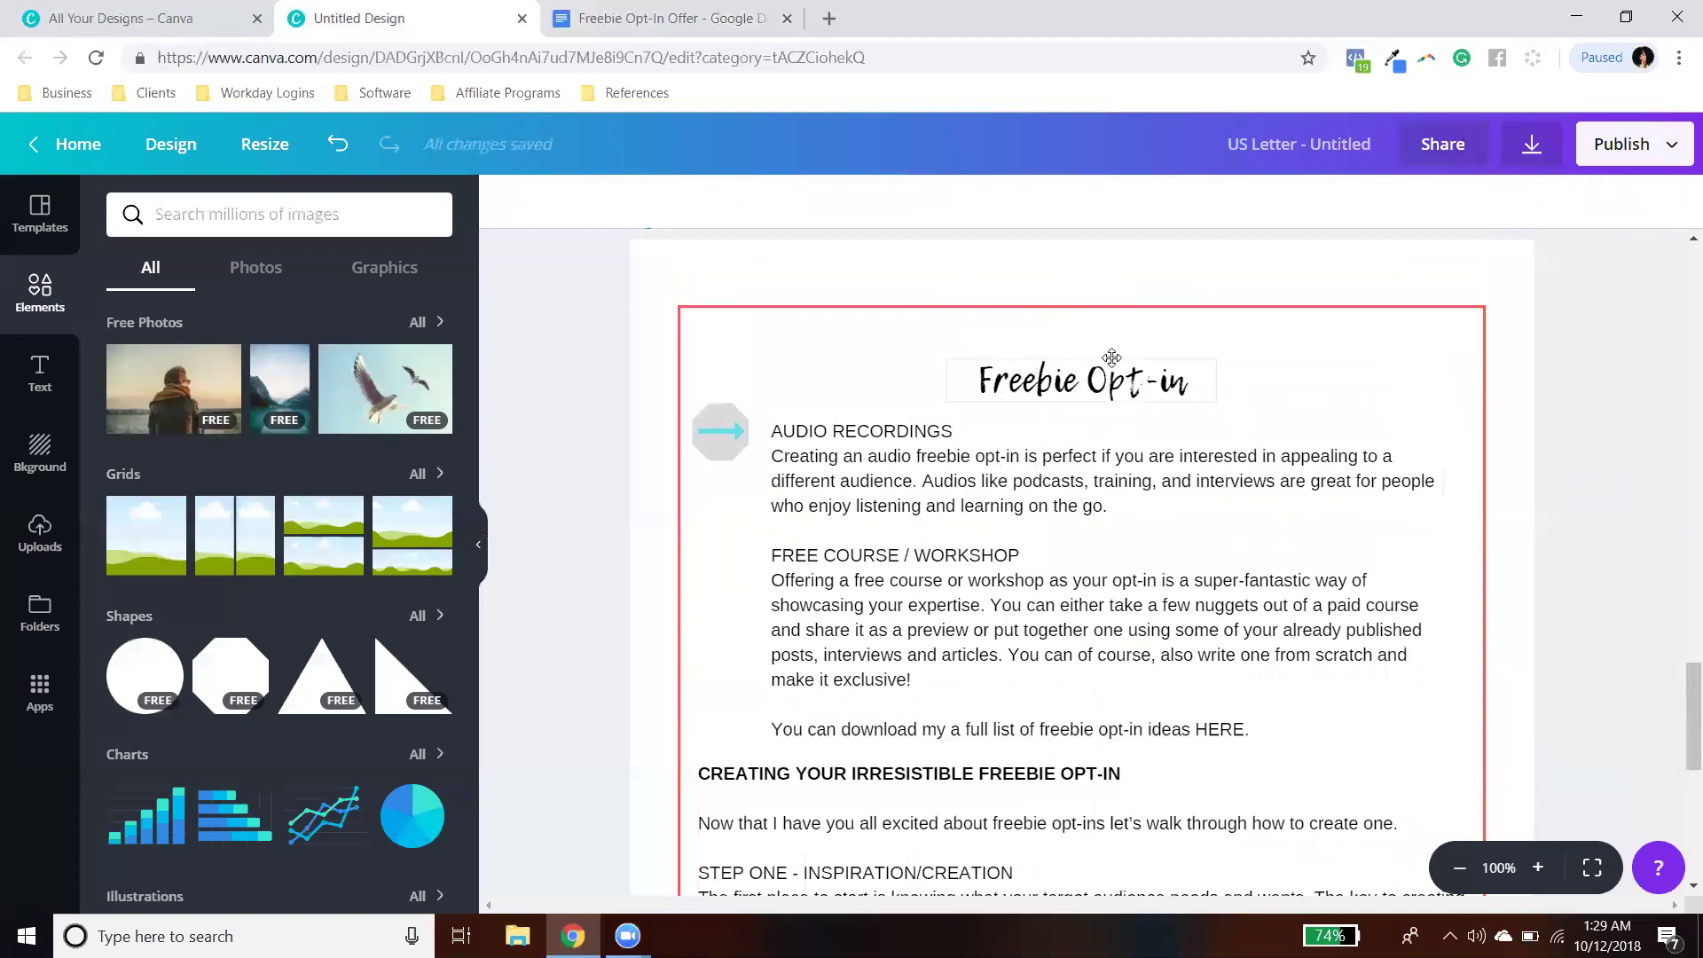
pyautogui.scroll(-6, 1255, 612)
pyautogui.moveTo(1109, 428); pyautogui.dragTo(1108, 470)
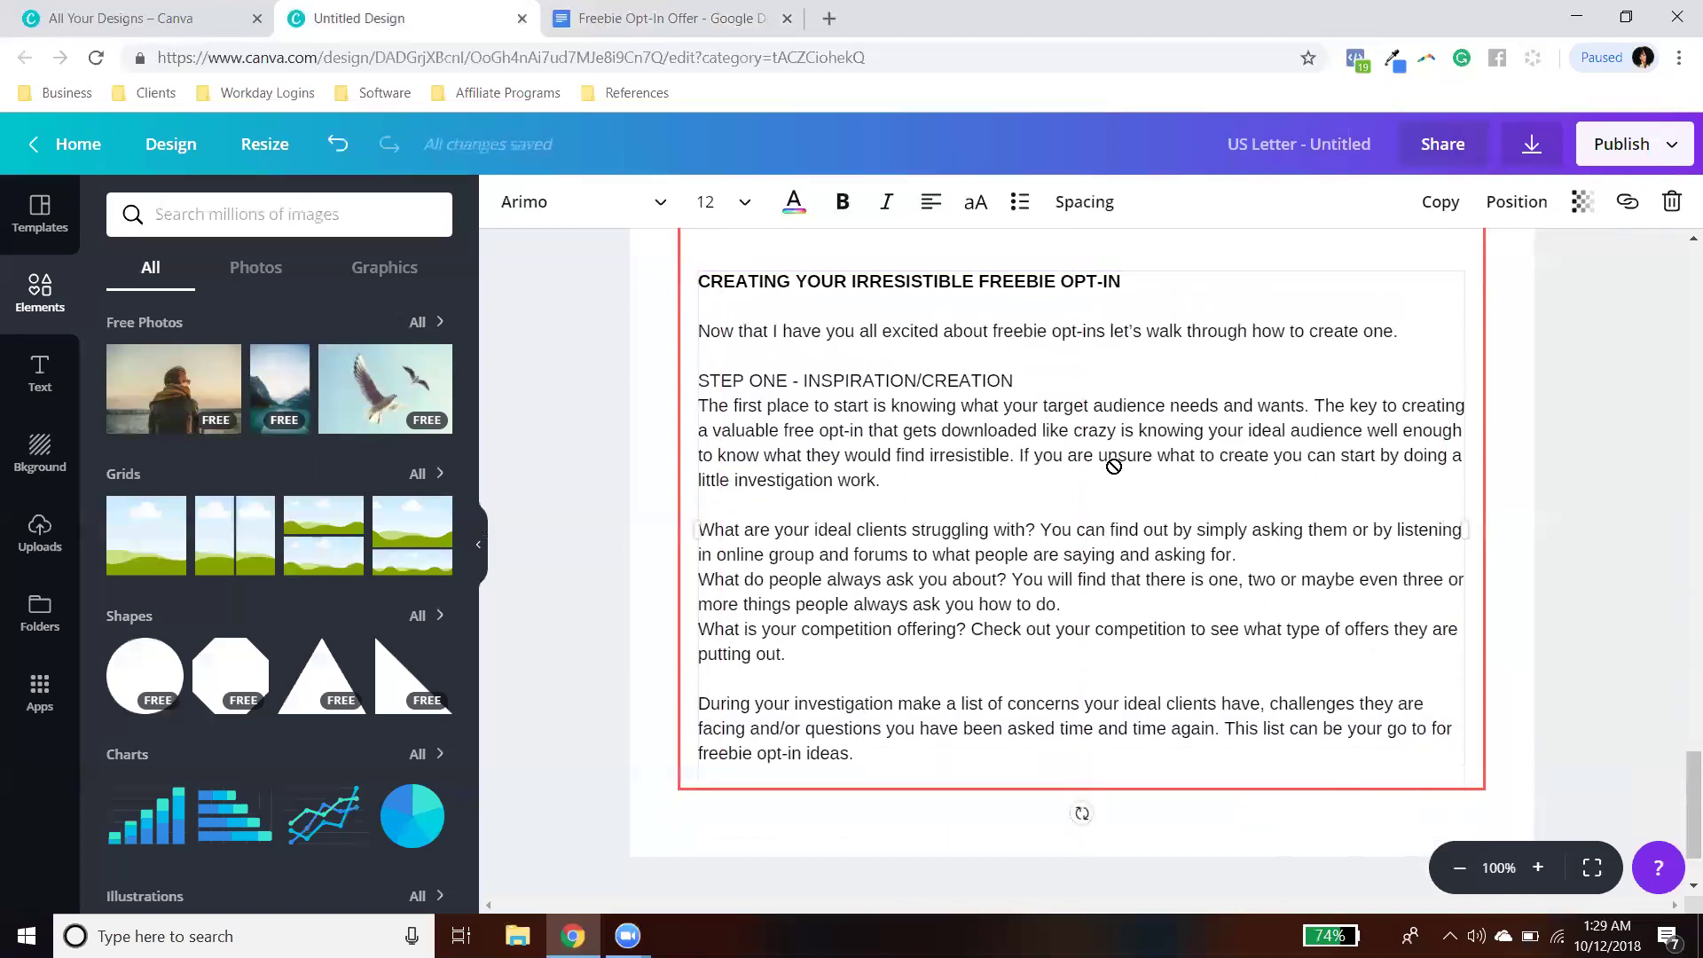
pyautogui.moveTo(1157, 482); pyautogui.dragTo(1112, 484)
# Step: Move page 3's Audio Recordings text box down between the title and next section, and bring its octagon level with the heading
pyautogui.scroll(4, 1554, 528)
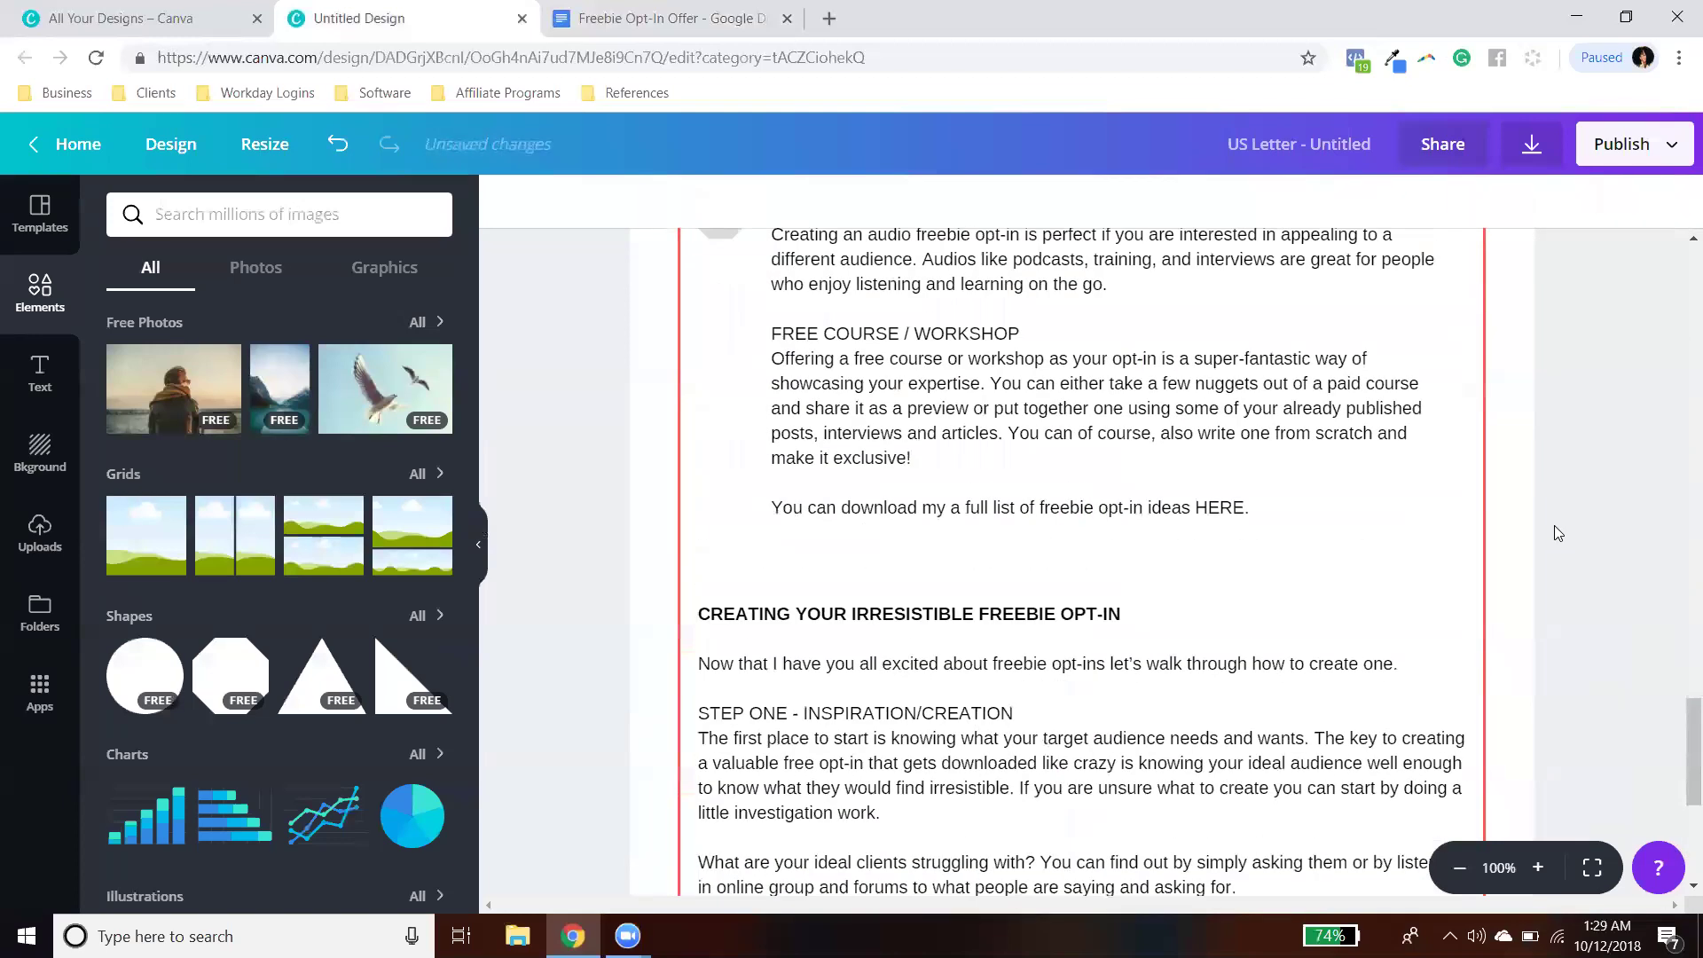
pyautogui.scroll(1, 1554, 527)
pyautogui.moveTo(1192, 402); pyautogui.dragTo(1190, 443)
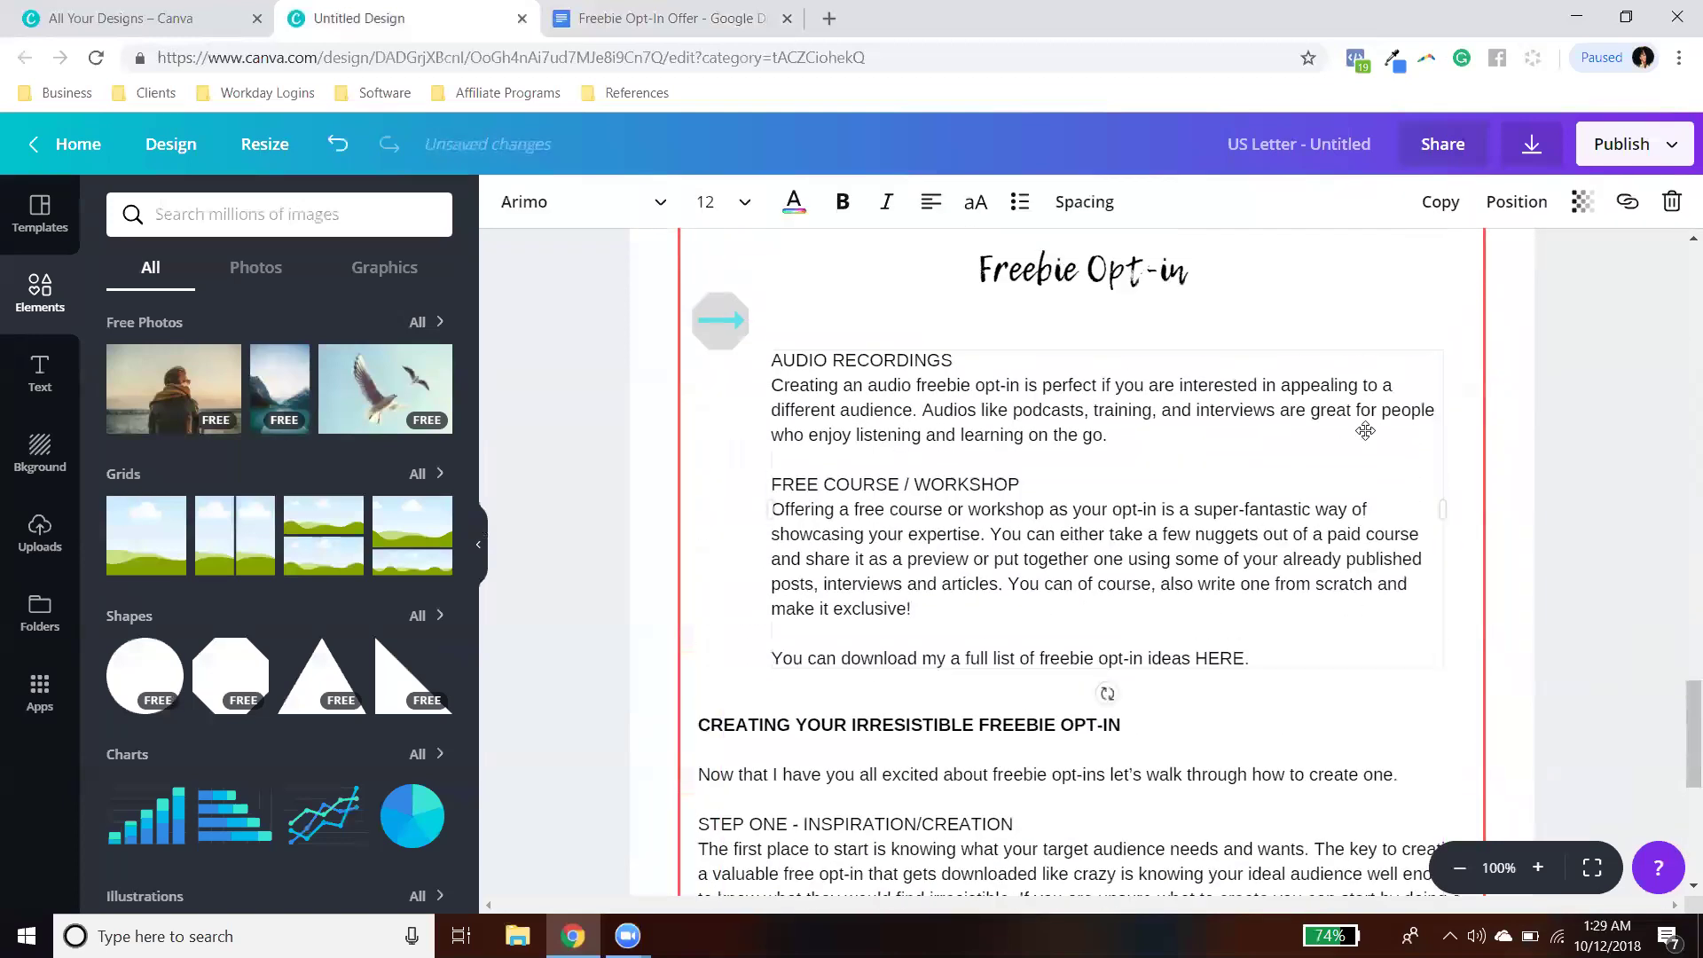
pyautogui.press('Escape')
pyautogui.moveTo(727, 312); pyautogui.dragTo(736, 356)
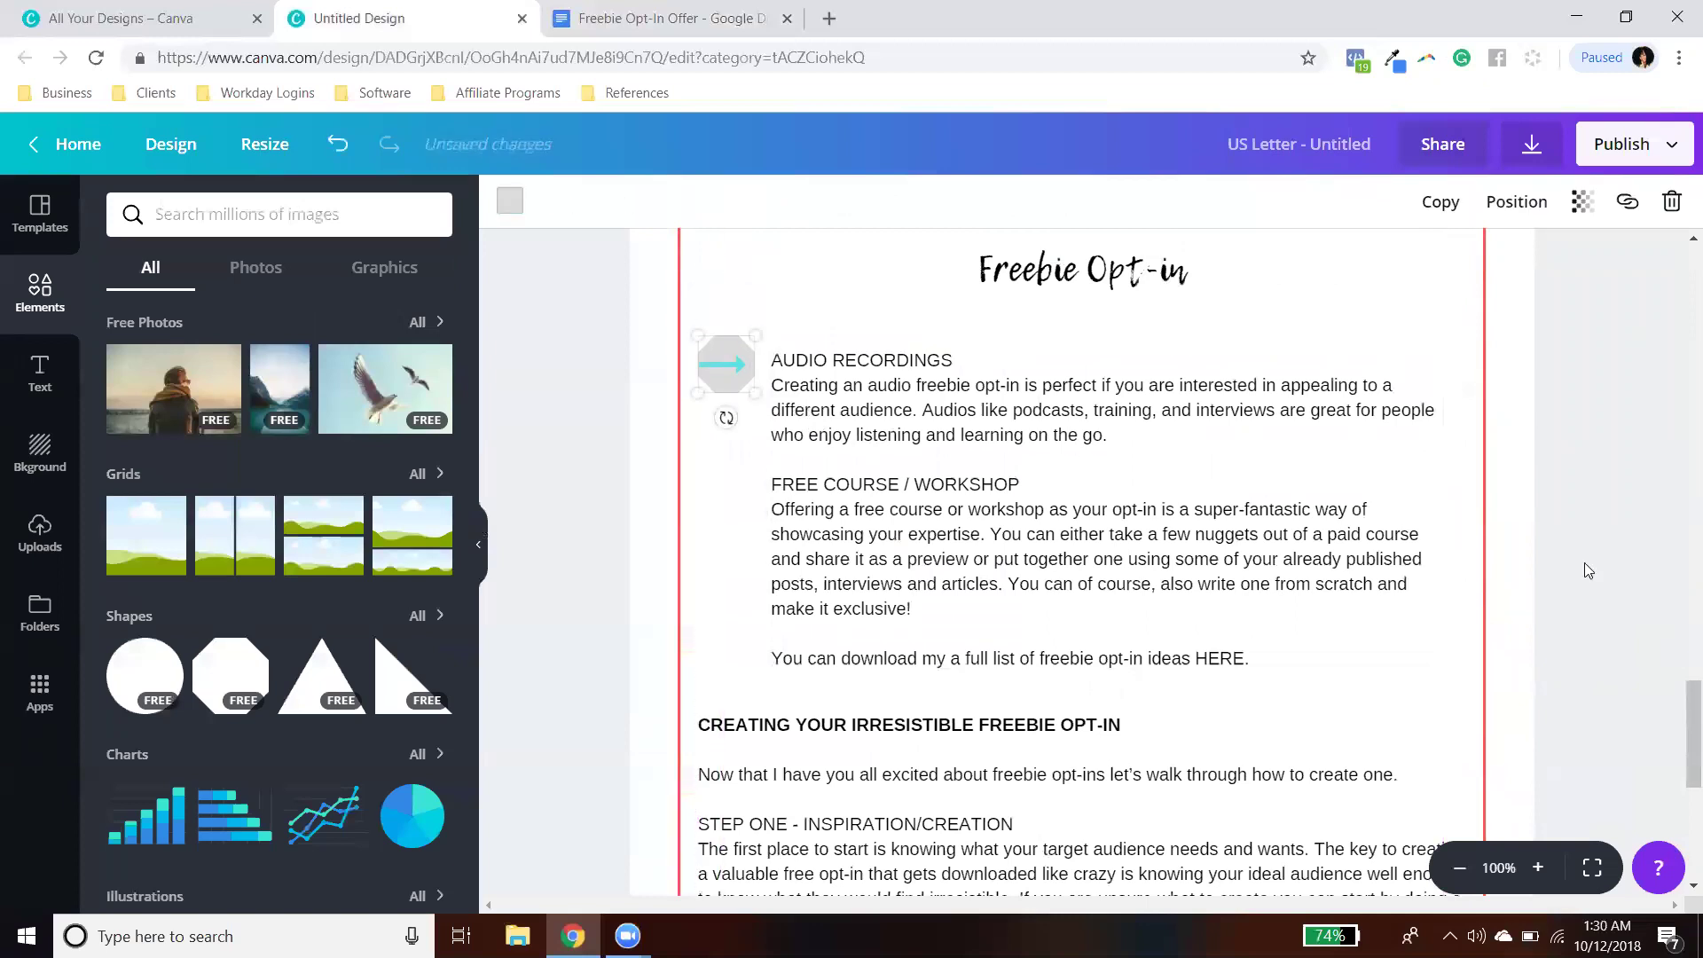
# Step: Nudge page 3's Freebie Opt-in title slightly upward, toward the top border
pyautogui.scroll(3, 1621, 564)
pyautogui.moveTo(1140, 513); pyautogui.dragTo(1138, 500)
pyautogui.click(1599, 589)
pyautogui.scroll(-3, 1598, 589)
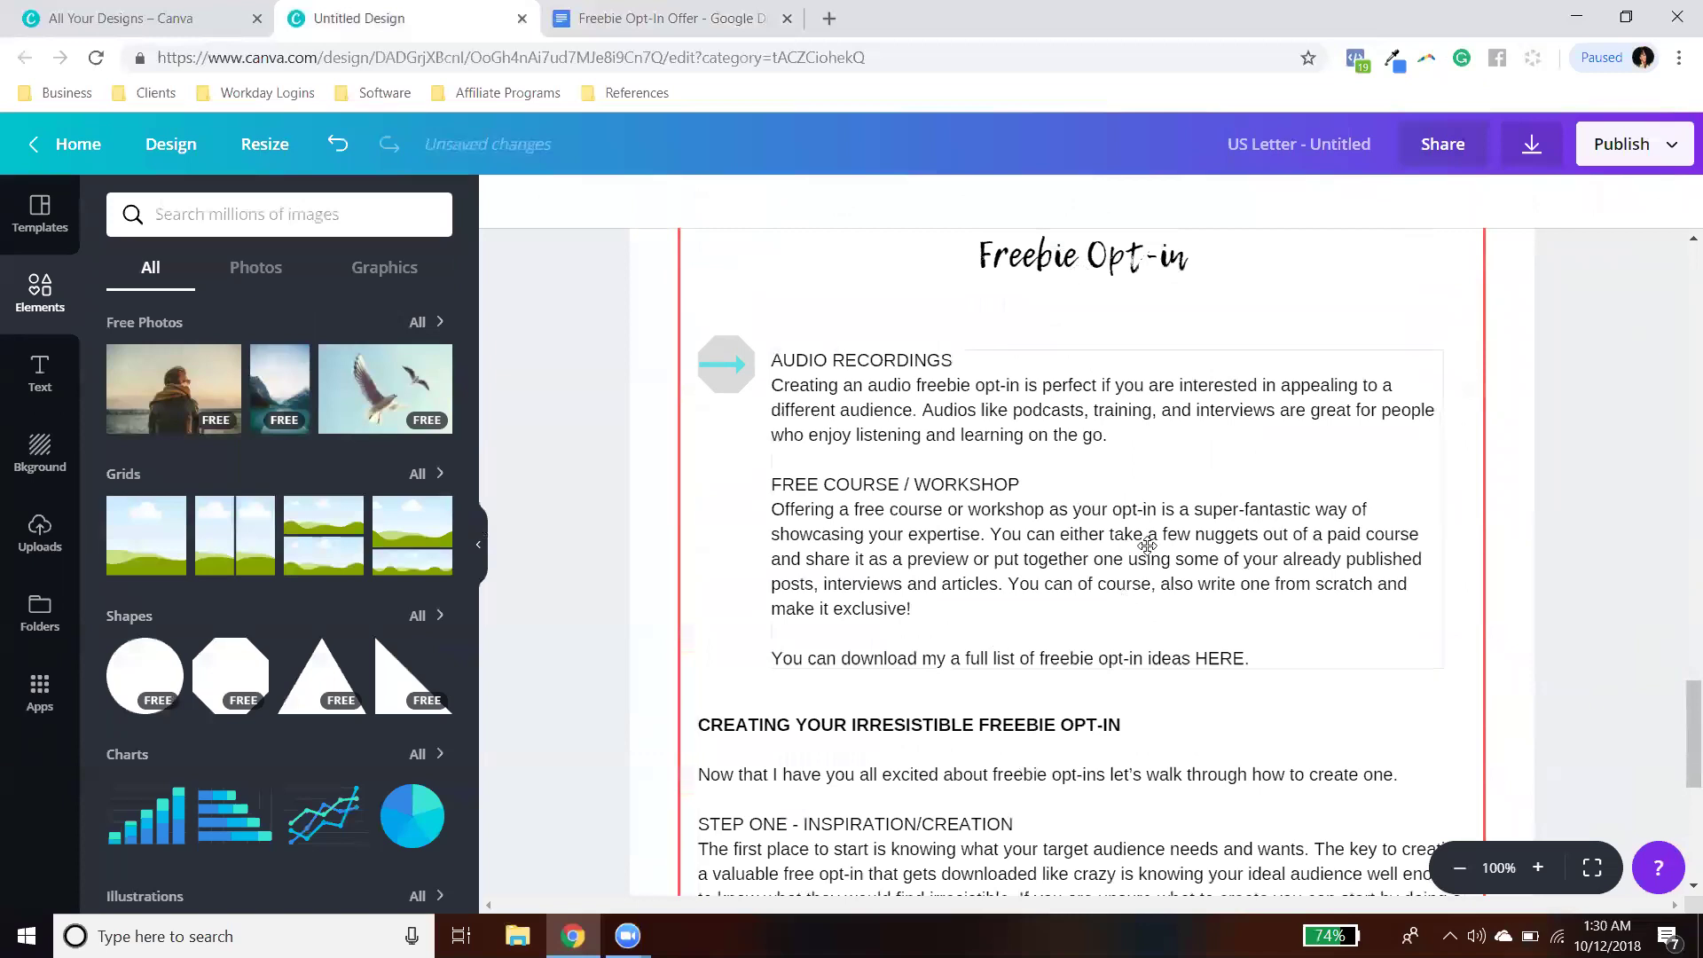
# Step: Check the layout of pages 2 and 3 and duplicate page 3 as a new page 4
pyautogui.scroll(-2, 1147, 545)
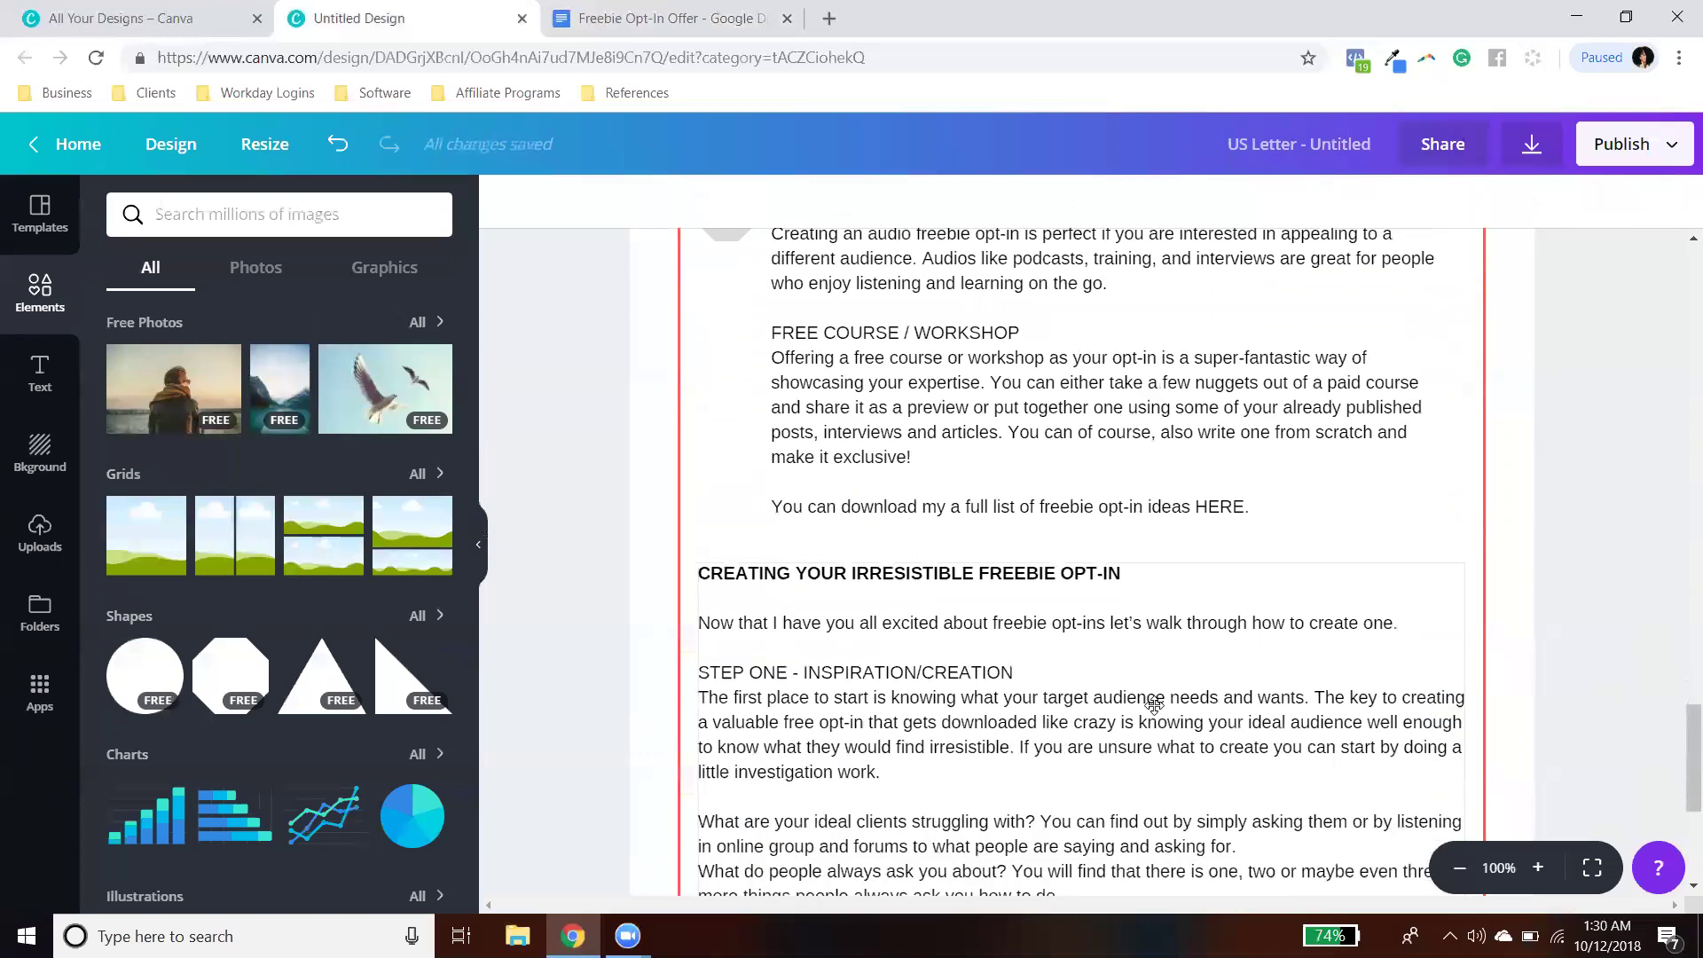
pyautogui.scroll(-5, 1153, 705)
pyautogui.scroll(10, 1144, 689)
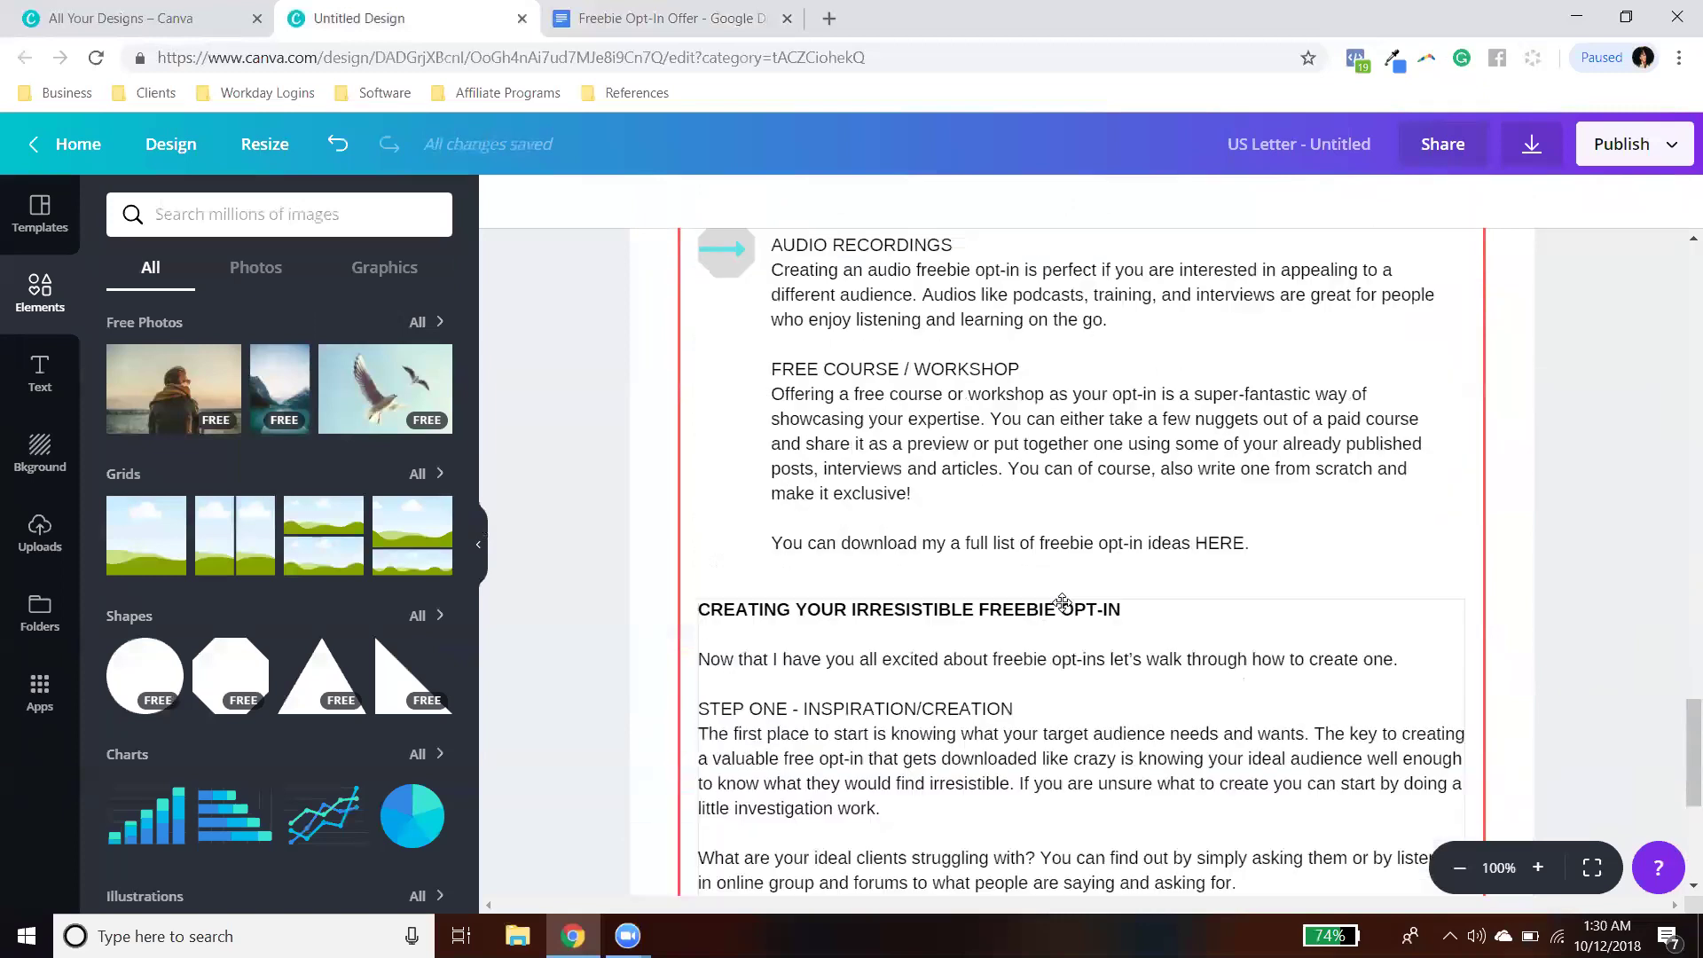
pyautogui.scroll(15, 1112, 494)
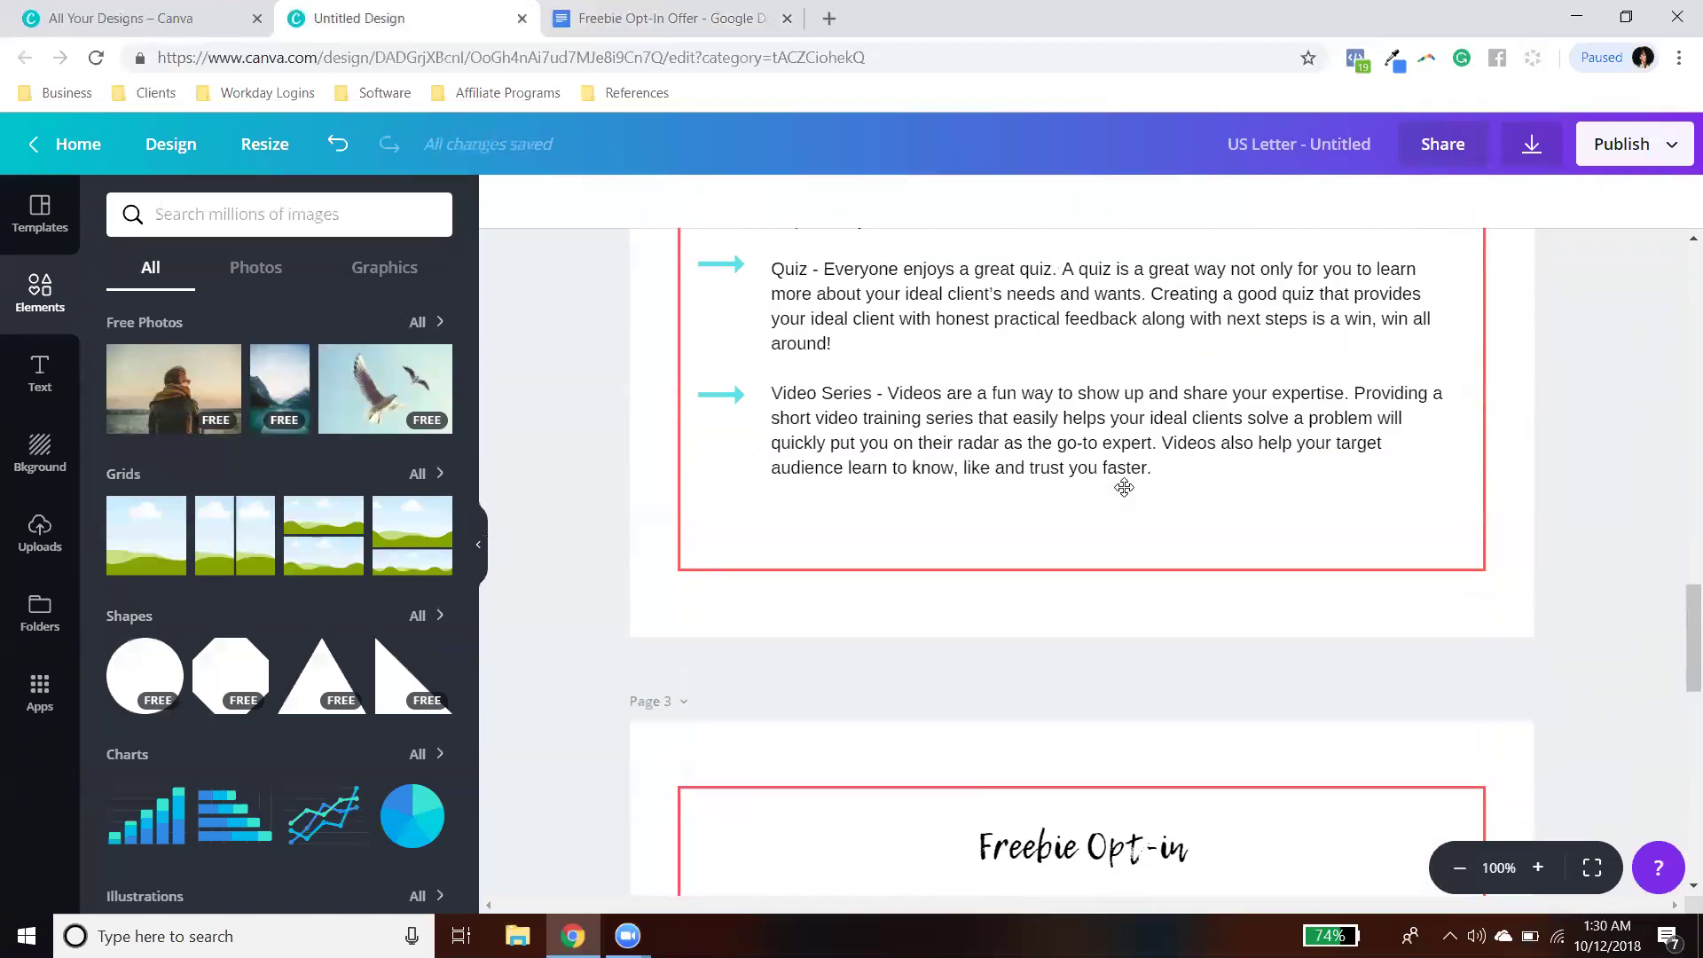
pyautogui.scroll(-13, 1125, 494)
pyautogui.scroll(-11, 1125, 494)
pyautogui.scroll(10, 1123, 494)
pyautogui.click(684, 445)
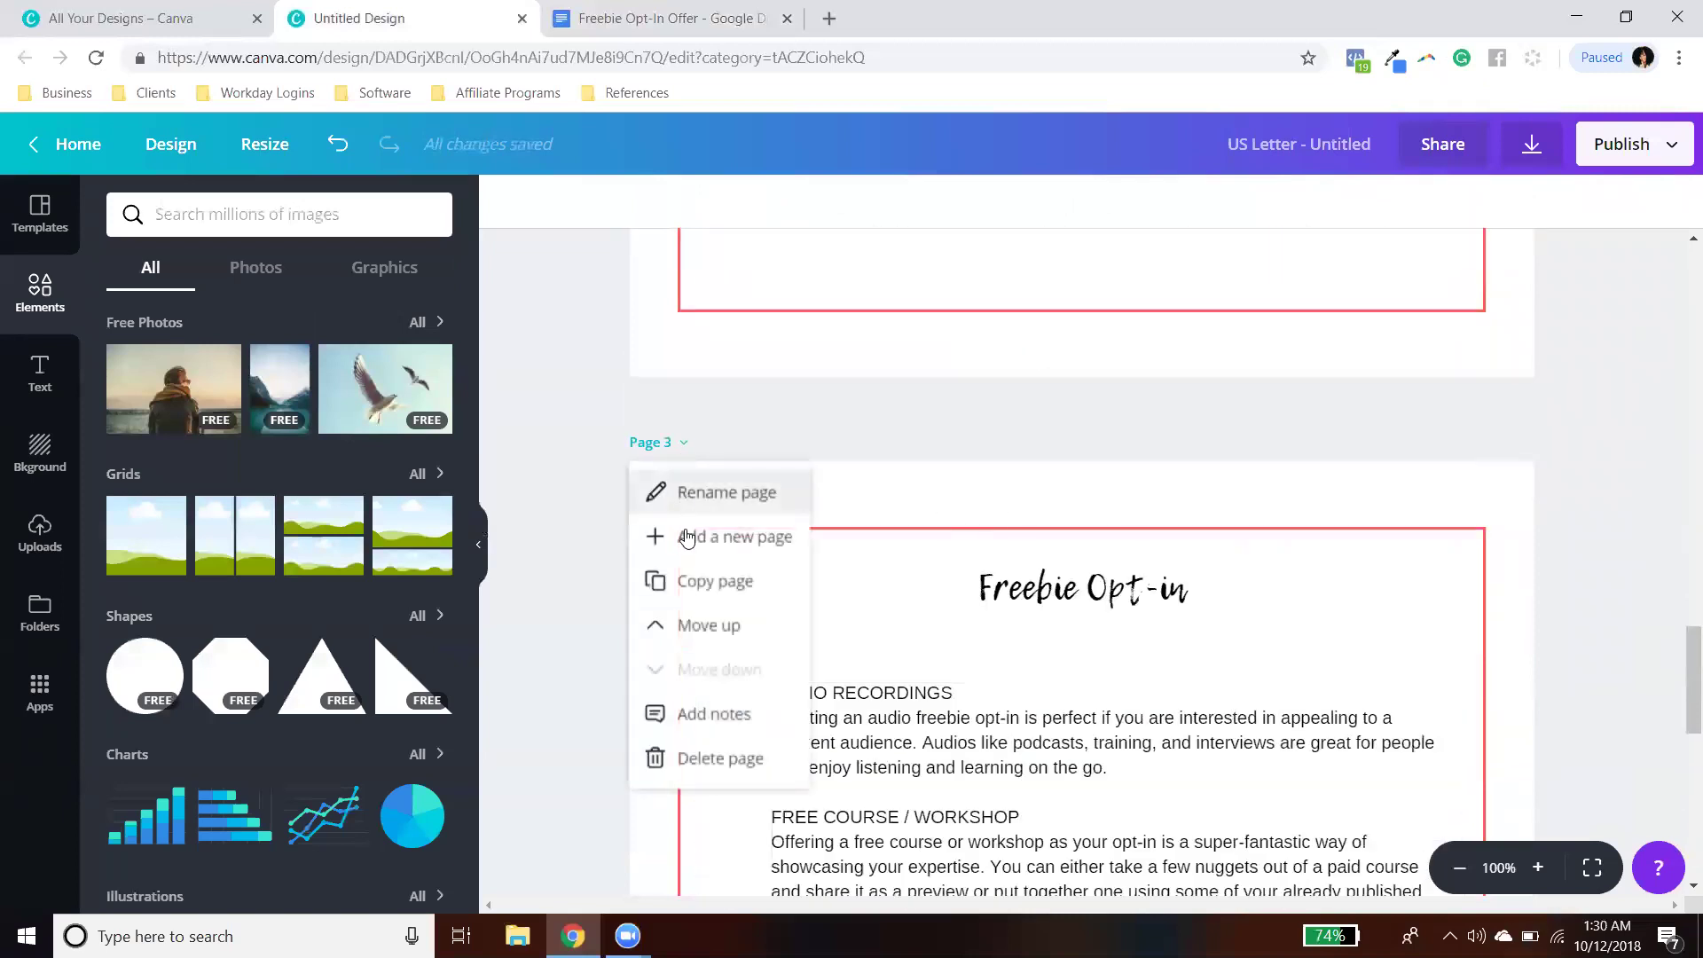
pyautogui.click(667, 578)
pyautogui.scroll(-10, 1402, 553)
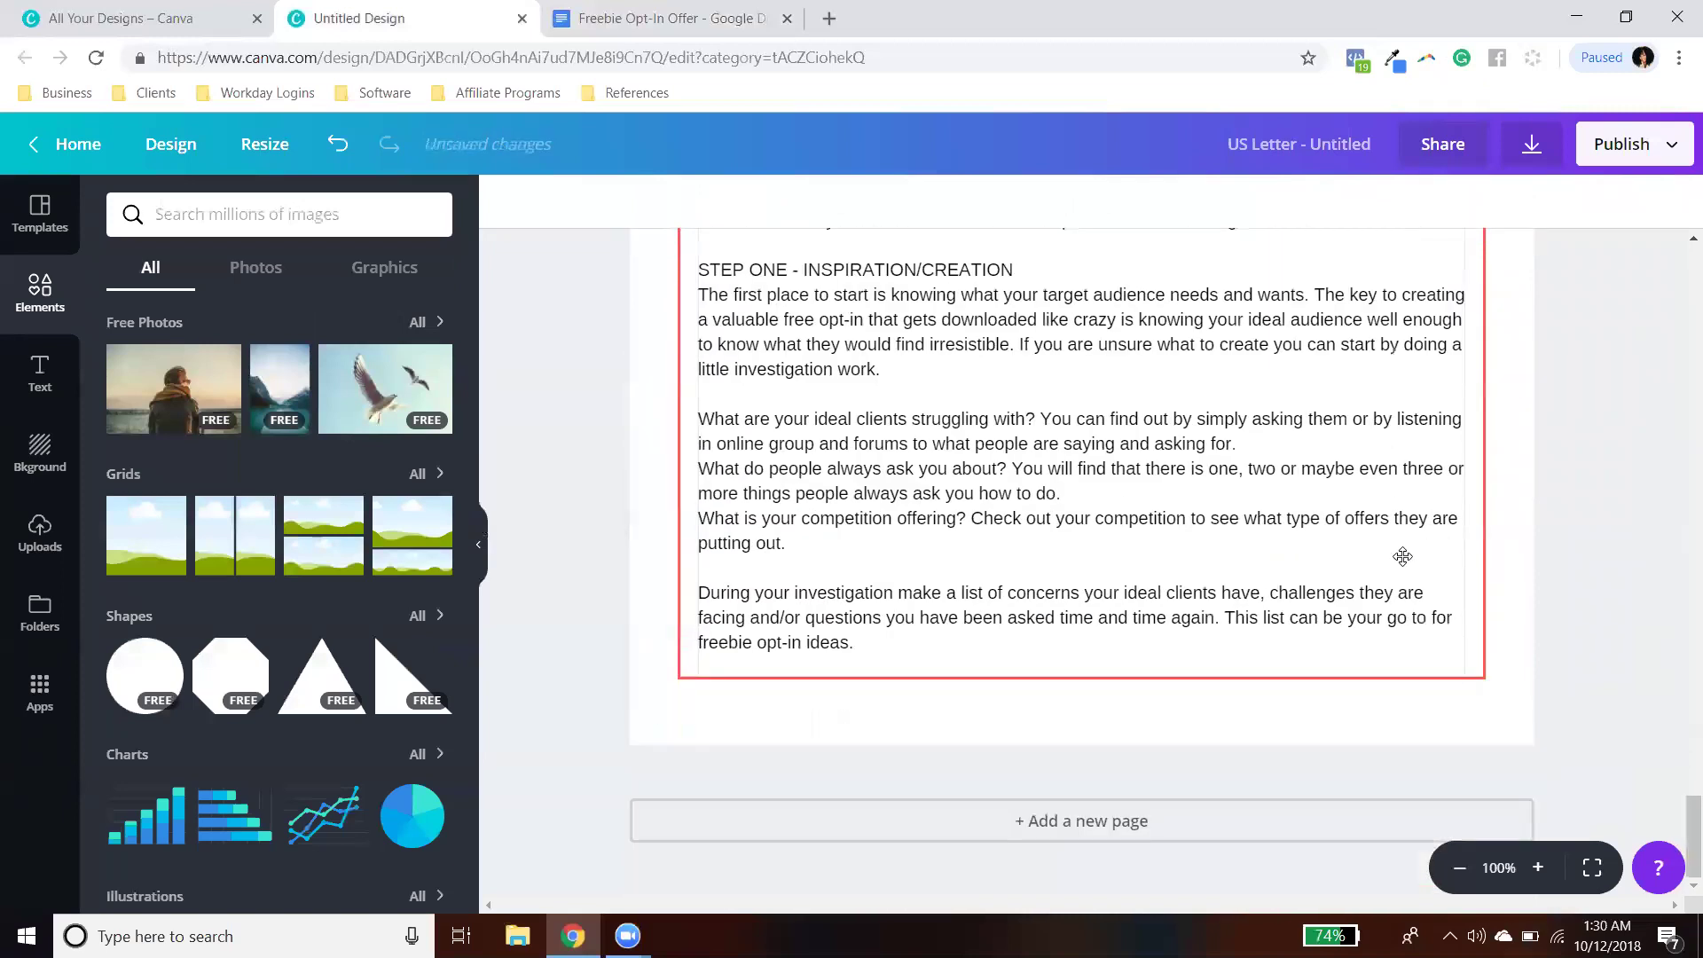
pyautogui.scroll(-4, 1402, 554)
pyautogui.click(618, 25)
pyautogui.scroll(-4, 502, 429)
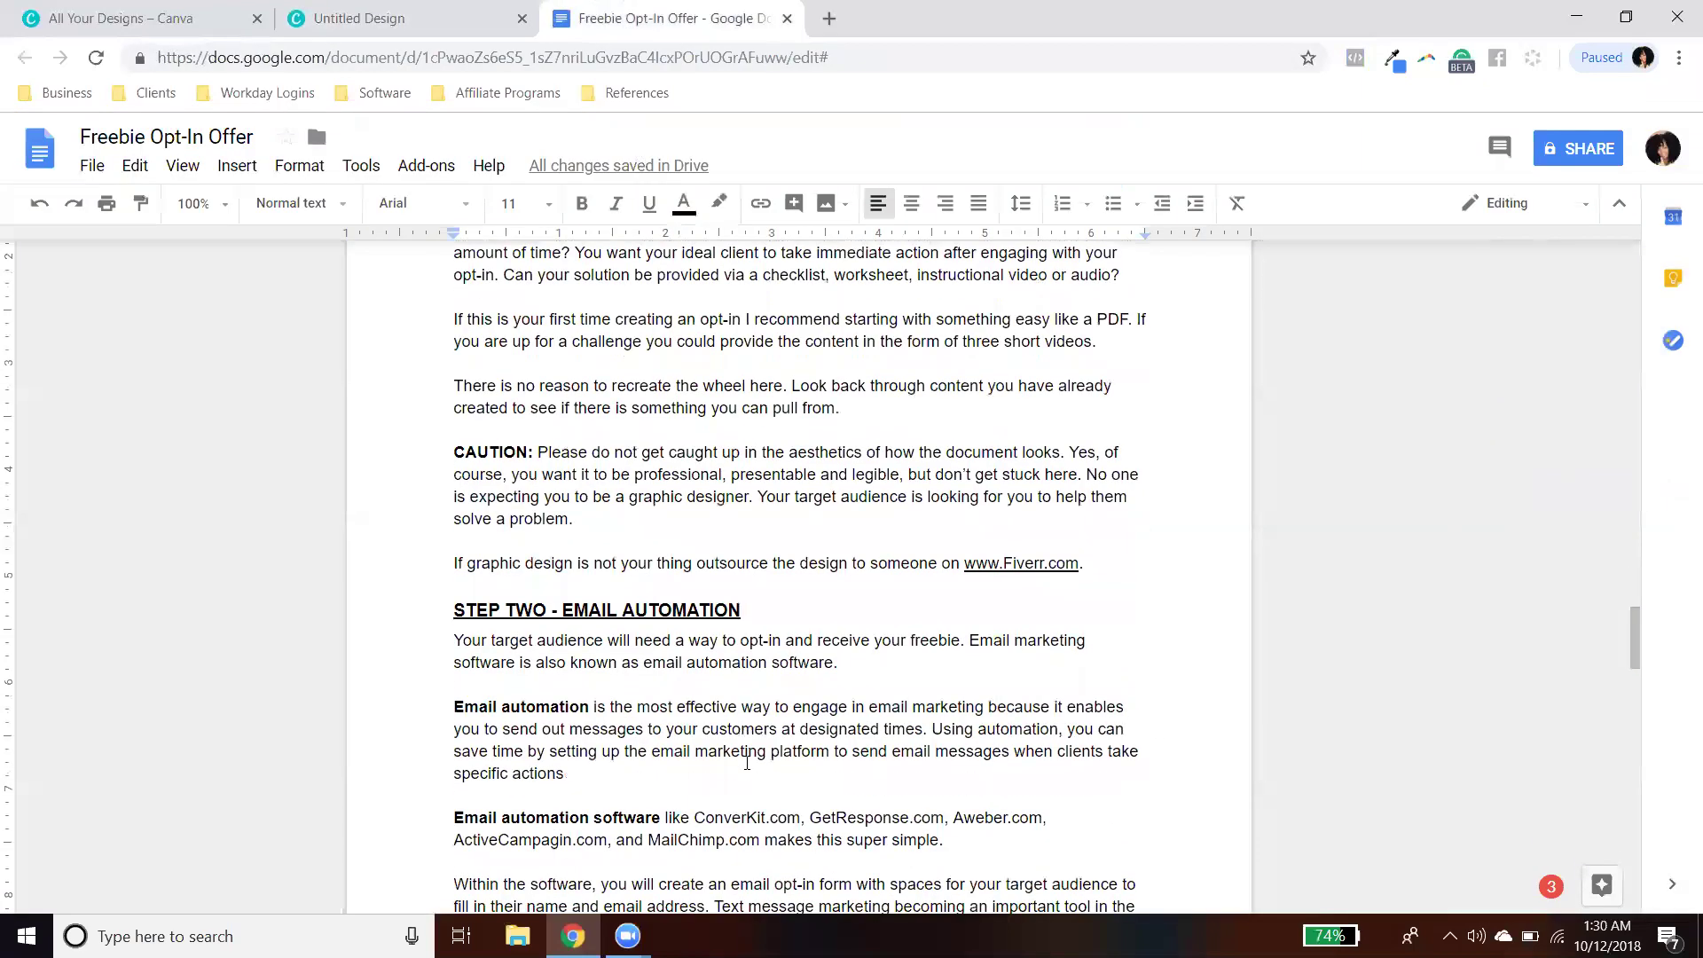
pyautogui.scroll(3, 501, 429)
pyautogui.moveTo(456, 455); pyautogui.dragTo(878, 754)
pyautogui.moveTo(963, 792); pyautogui.dragTo(1105, 789)
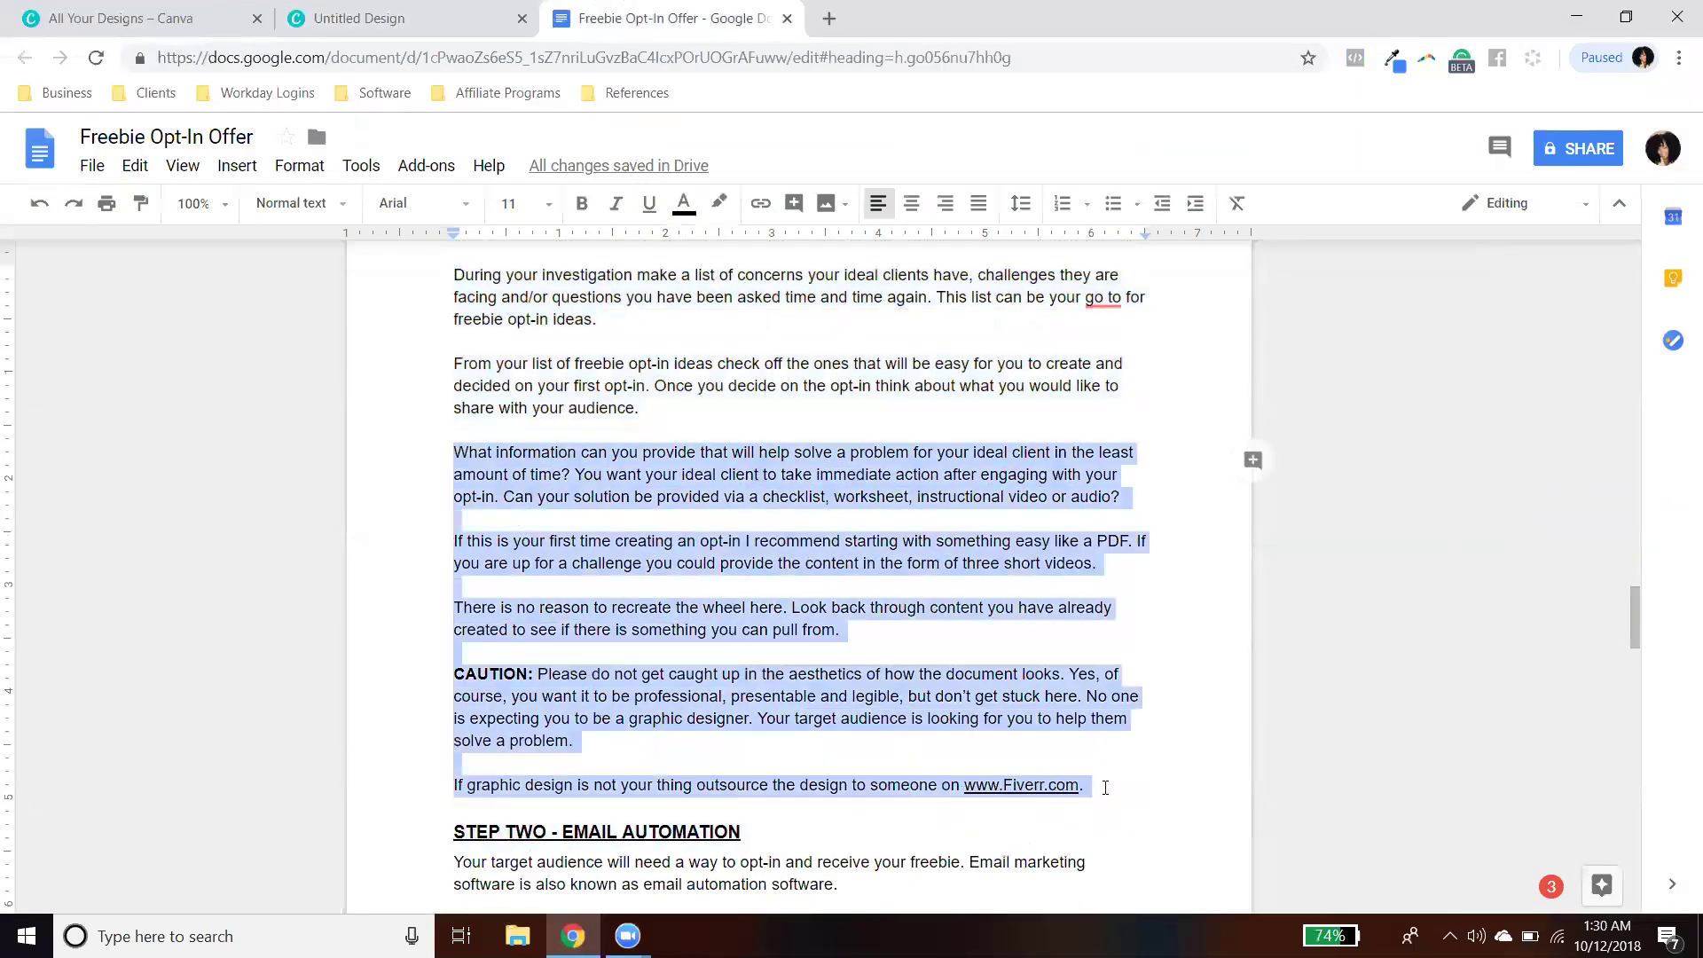
pyautogui.scroll(4, 1078, 773)
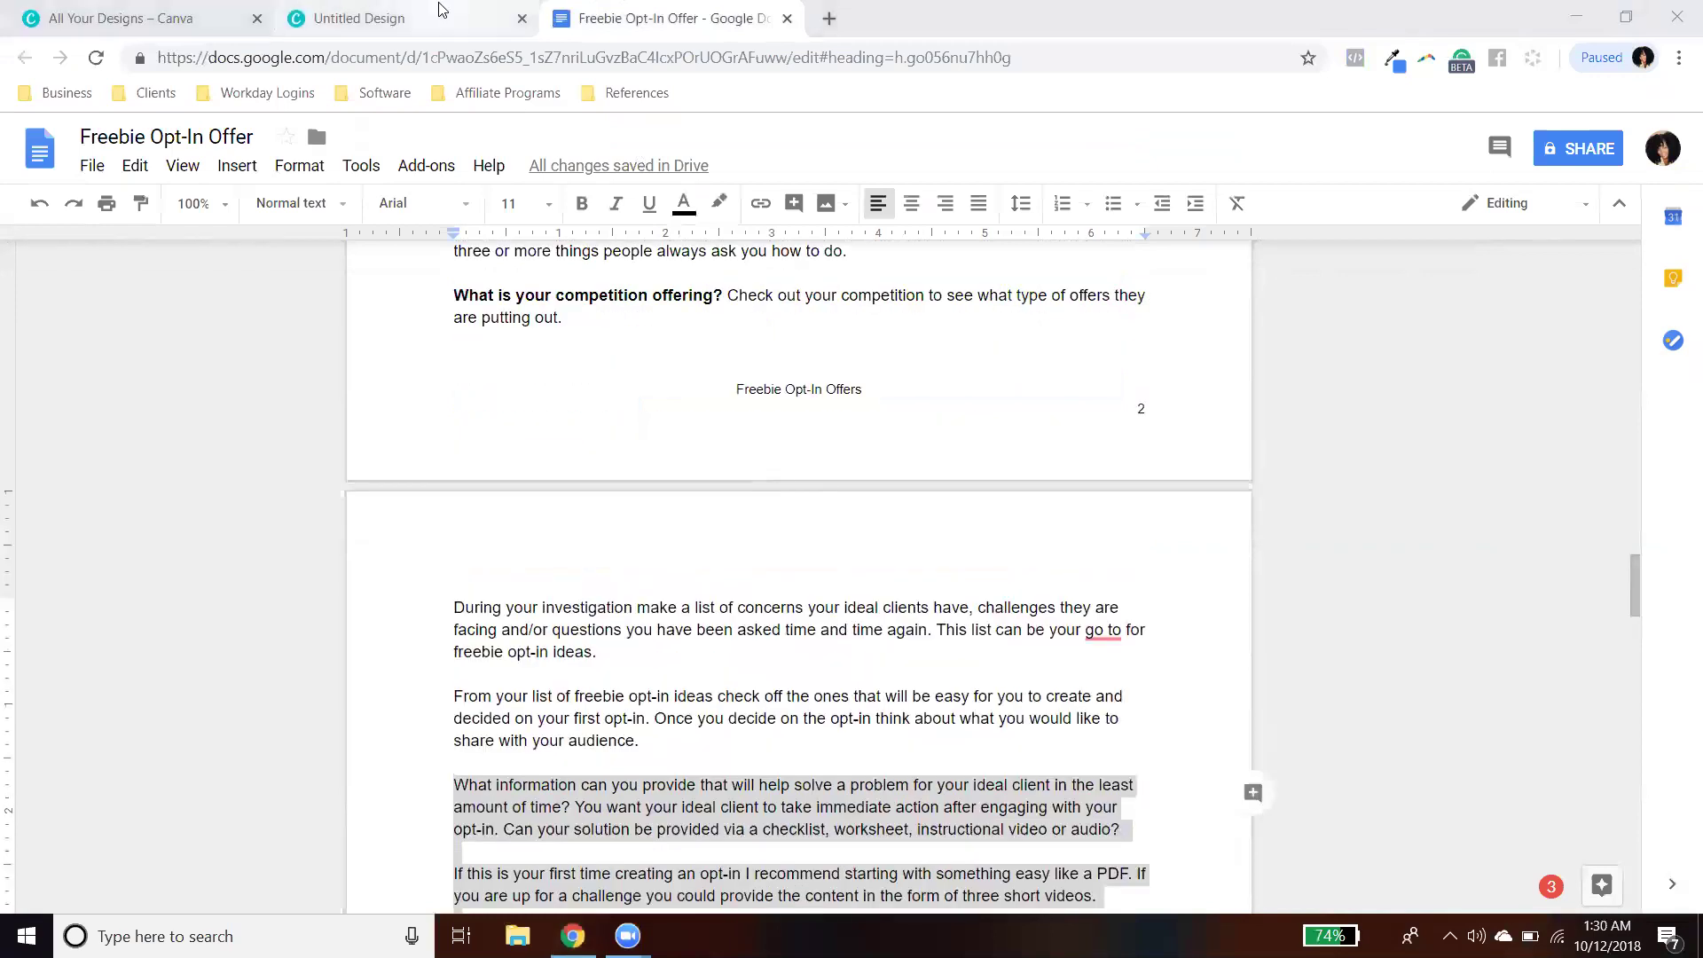
pyautogui.click(354, 18)
# Step: Delete the Audio Recordings text box, the arrow and the octagon from page 4
pyautogui.scroll(-6, 1015, 556)
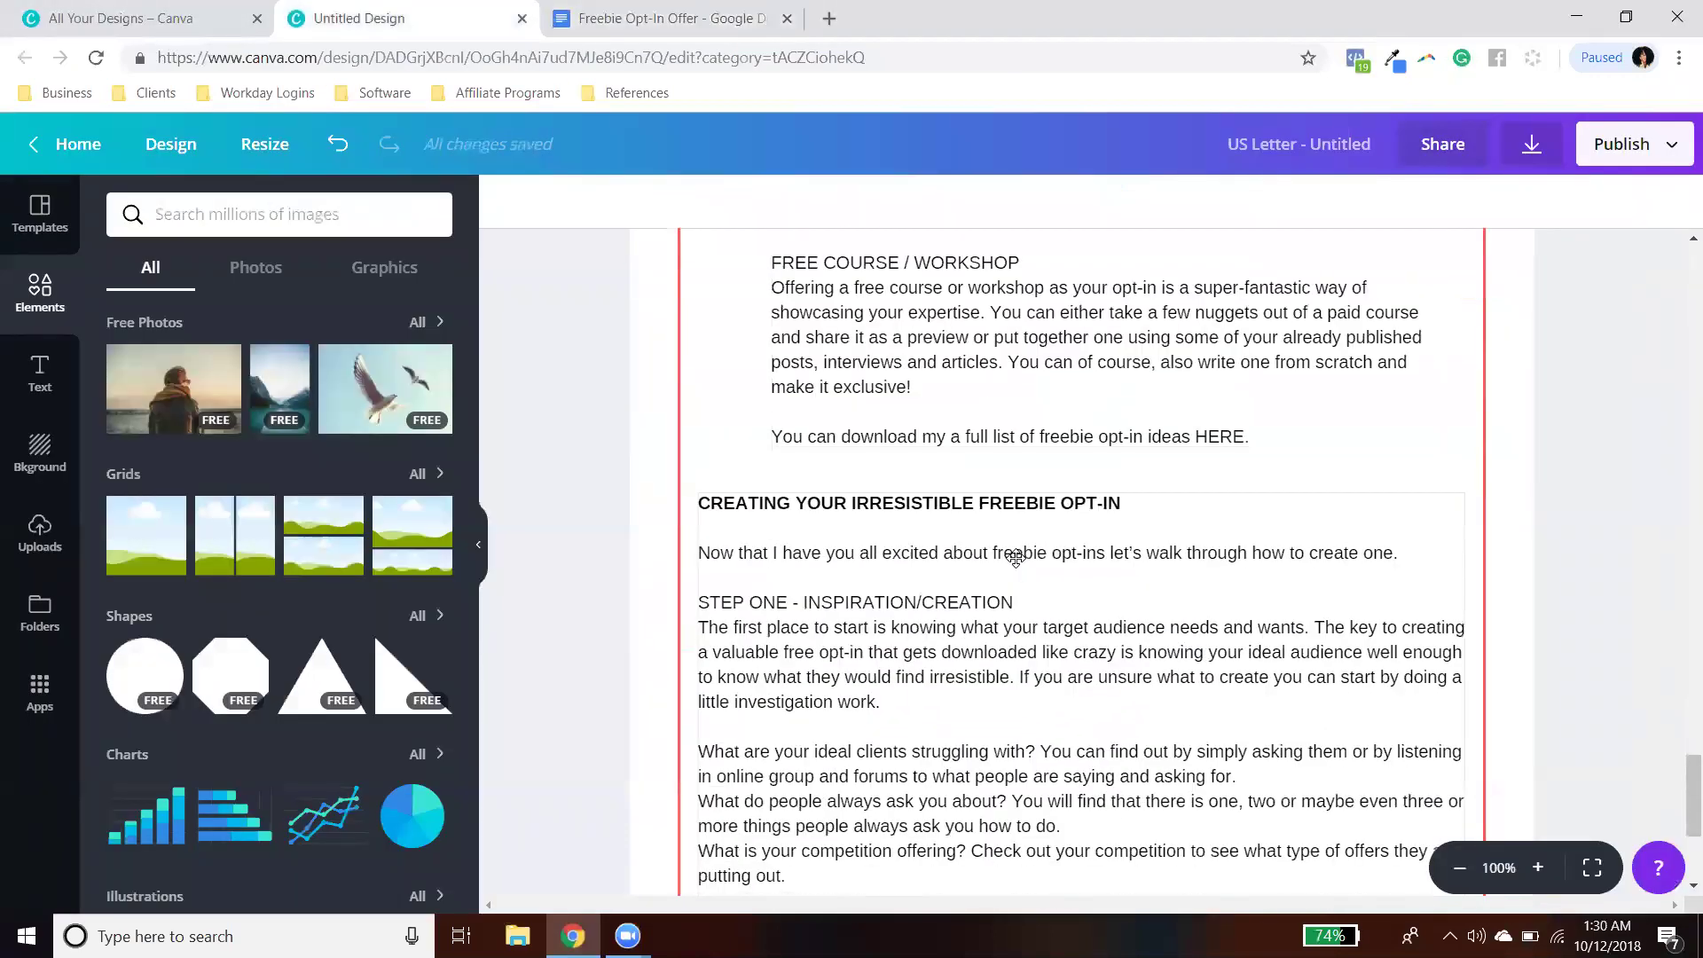
pyautogui.scroll(5, 1015, 557)
pyautogui.click(998, 630)
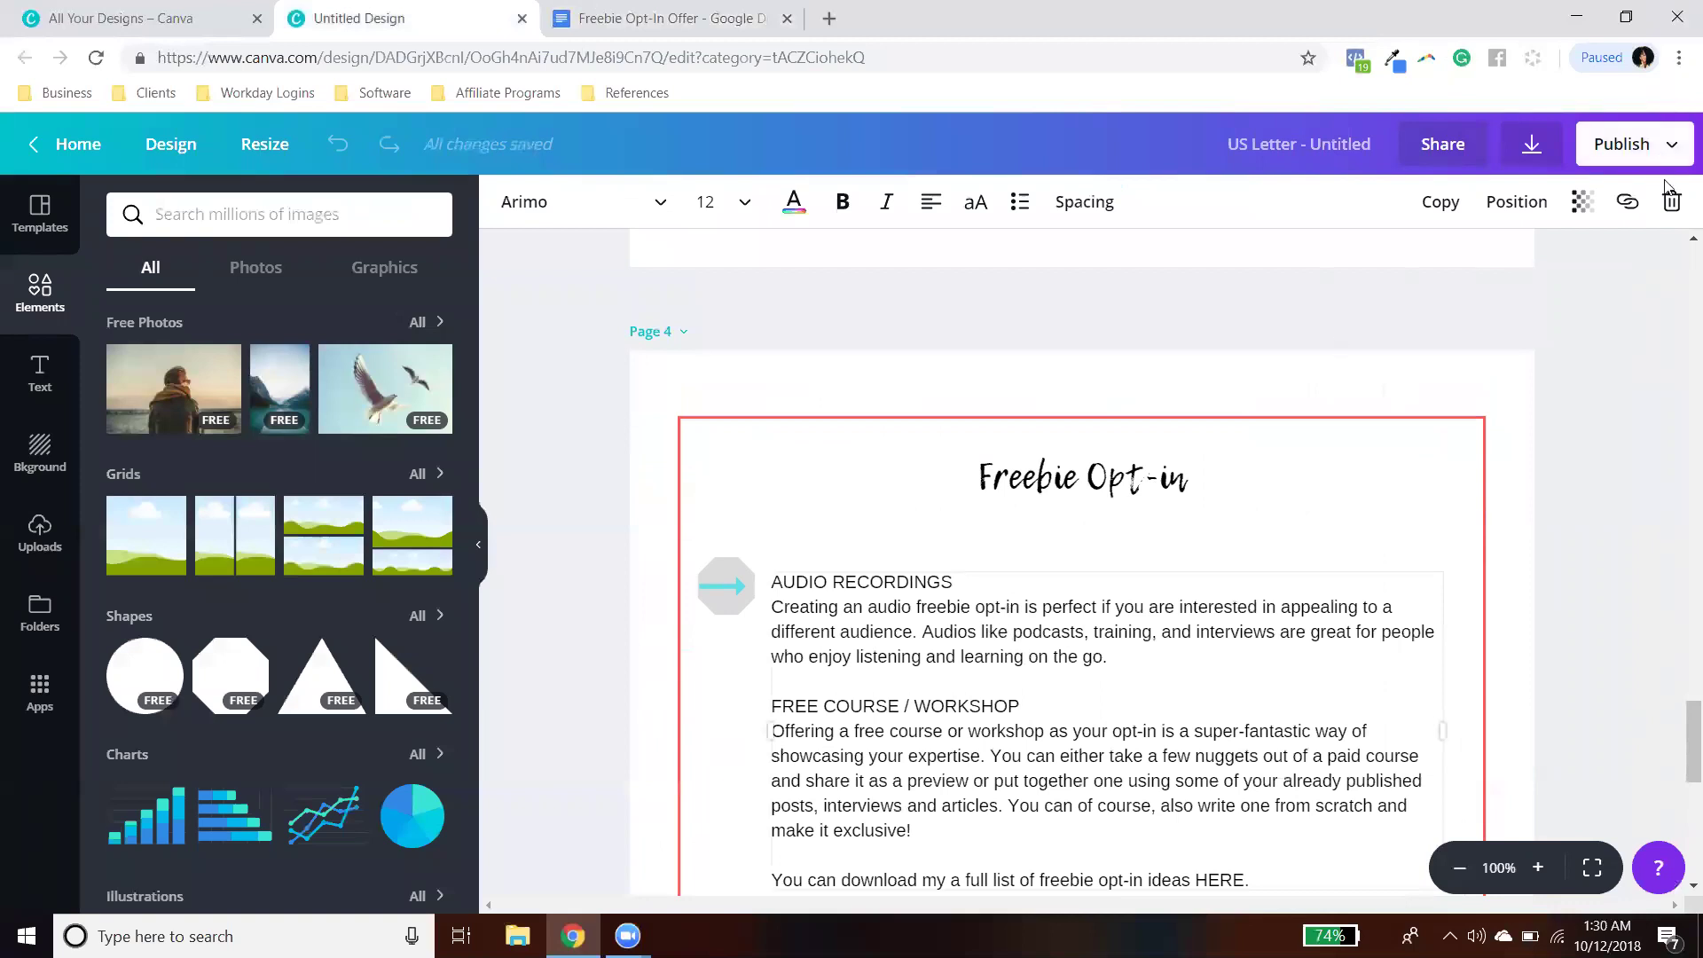
pyautogui.press('Delete')
pyautogui.click(714, 582)
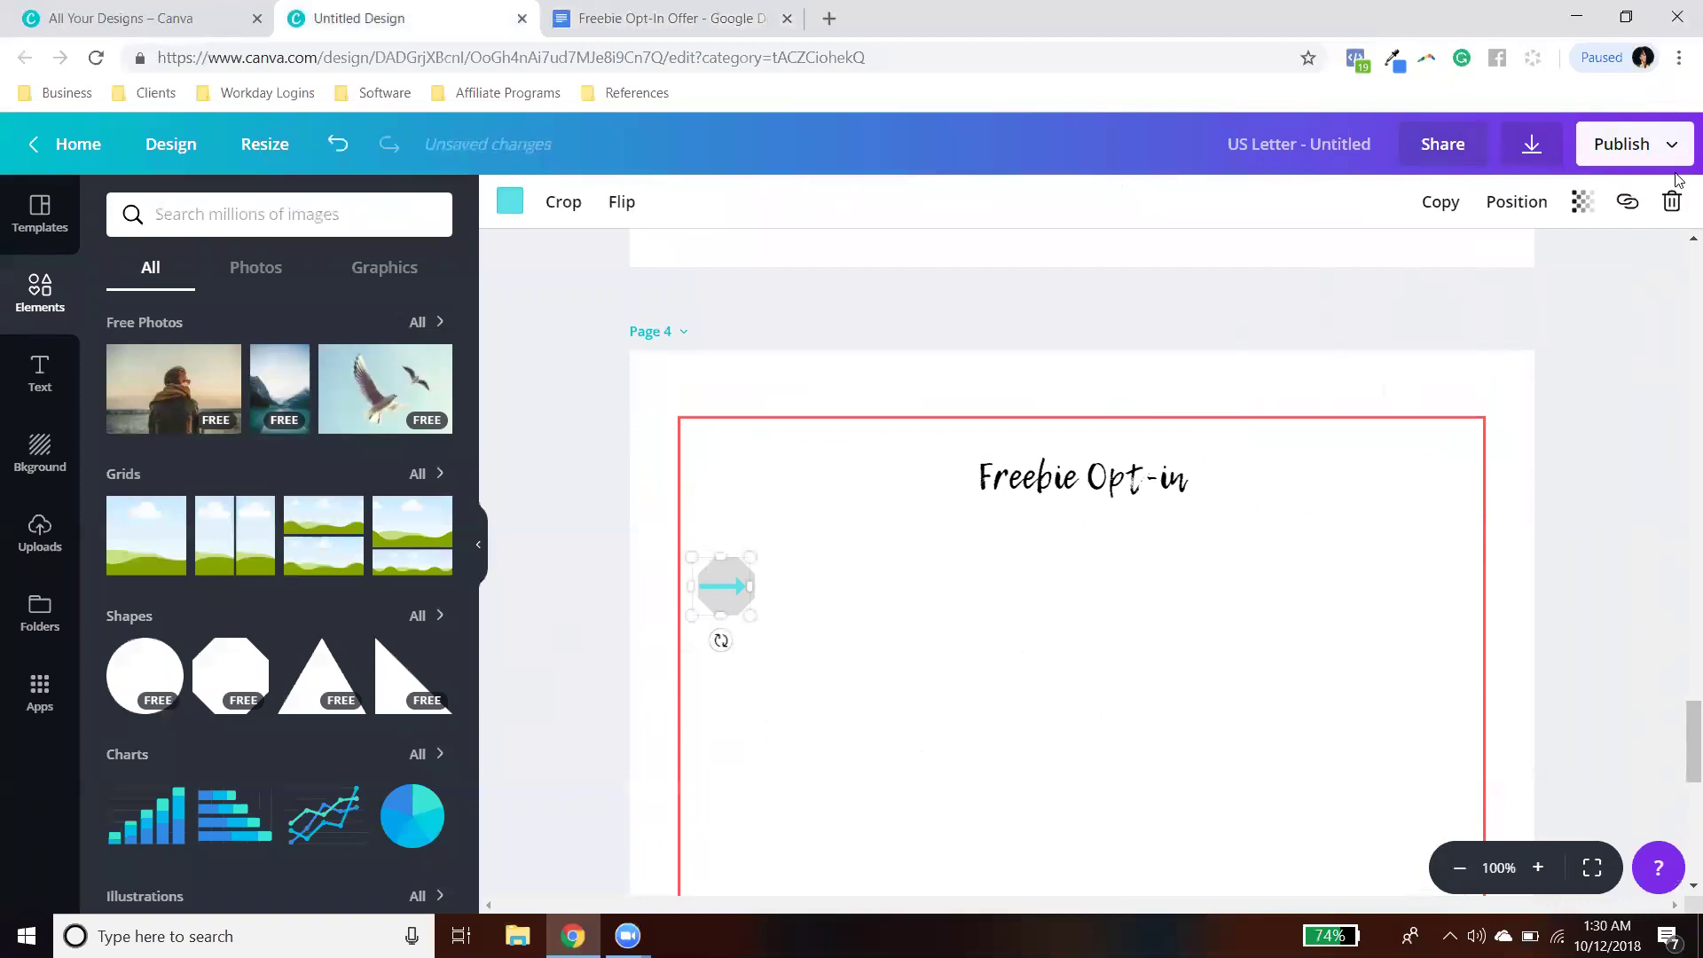
pyautogui.press('Delete')
pyautogui.click(737, 567)
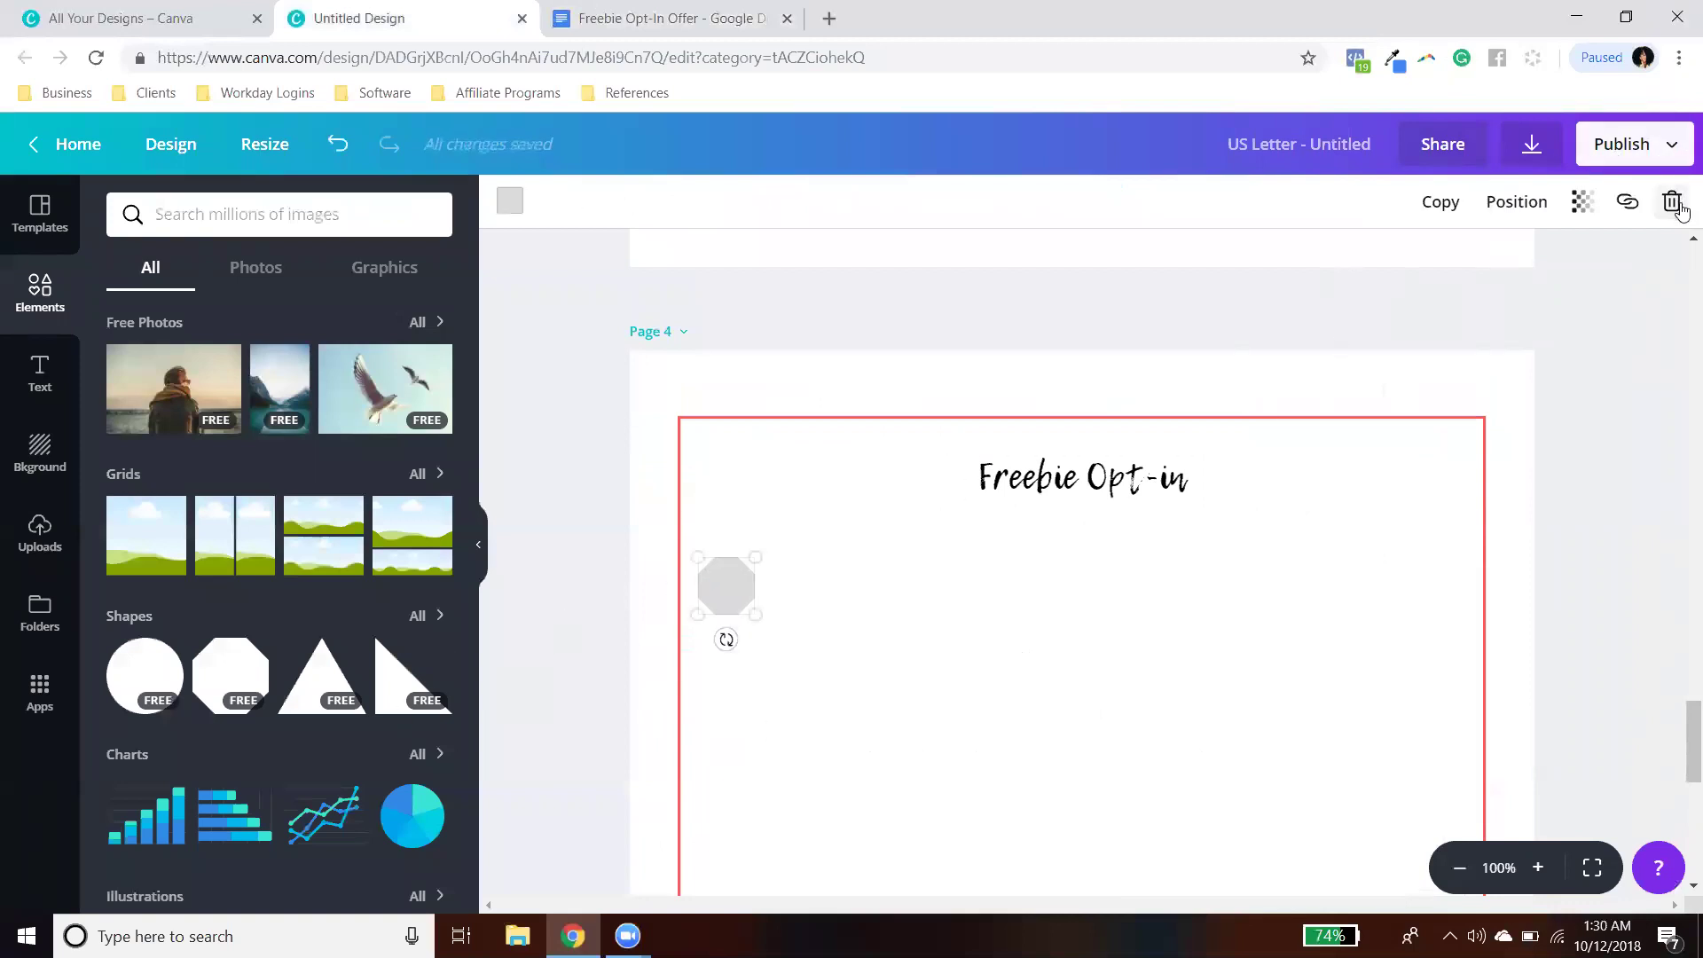
pyautogui.press('Delete')
# Step: Move page 4's remaining body text box up to sit just below the Freebie Opt-in title
pyautogui.scroll(-5, 1502, 483)
pyautogui.click(1227, 490)
pyautogui.scroll(-3, 1227, 491)
pyautogui.scroll(5, 943, 391)
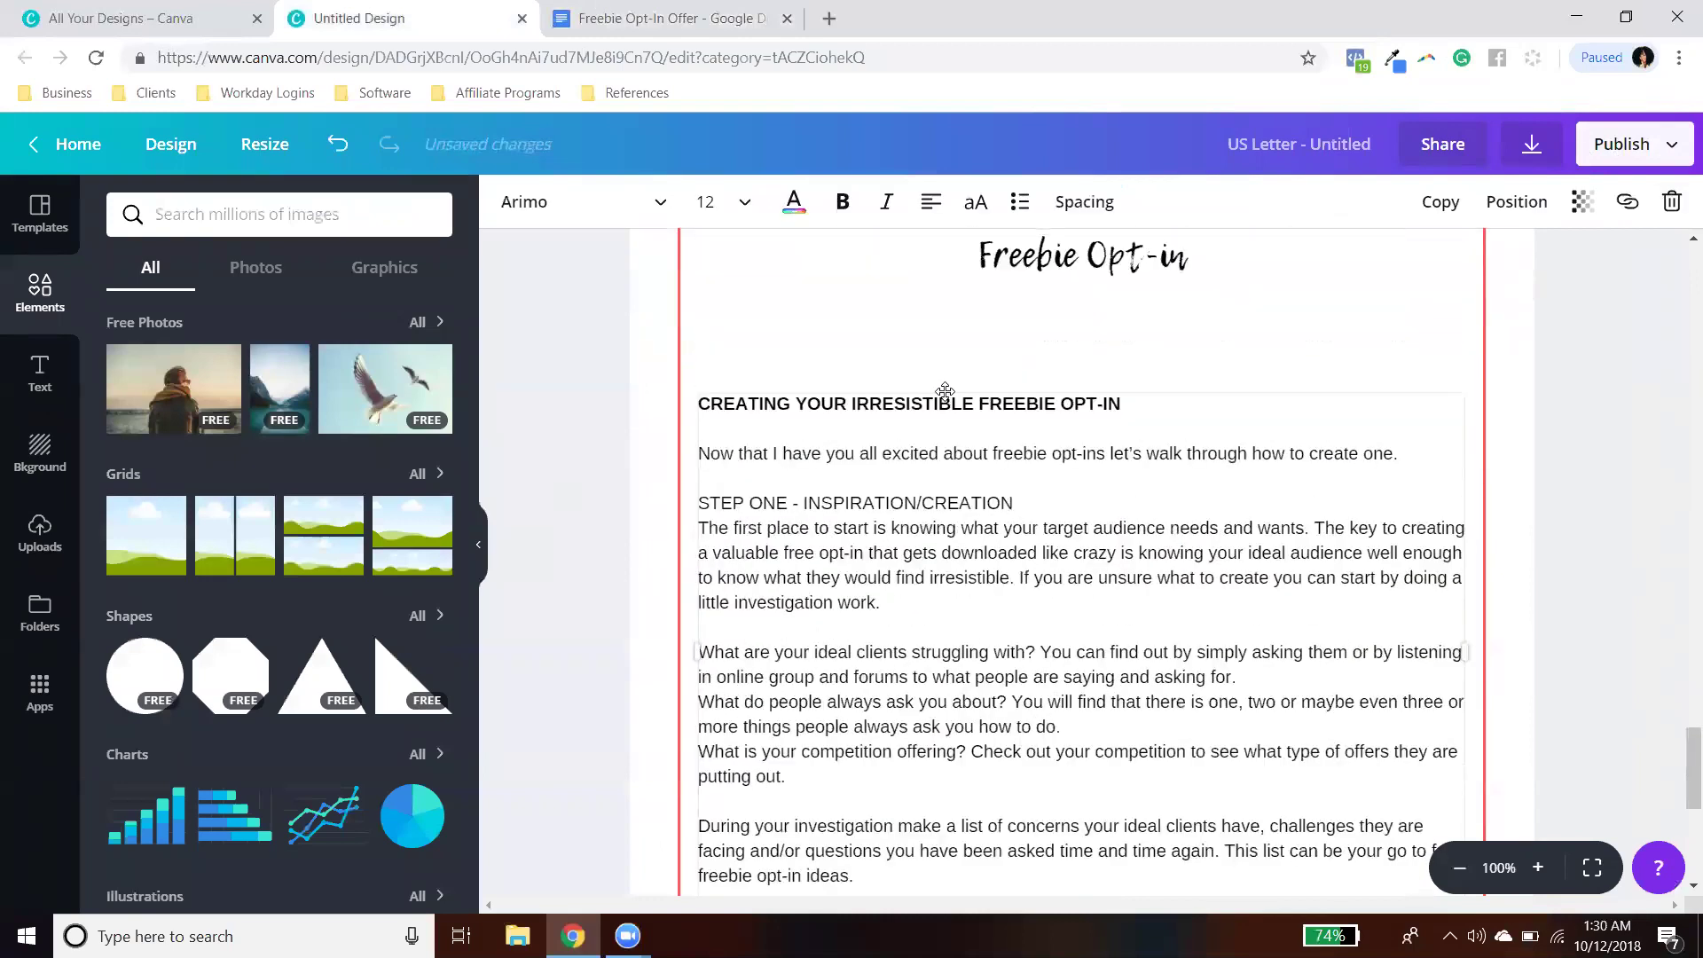
pyautogui.scroll(-1, 1021, 556)
pyautogui.moveTo(1029, 707); pyautogui.dragTo(1033, 687)
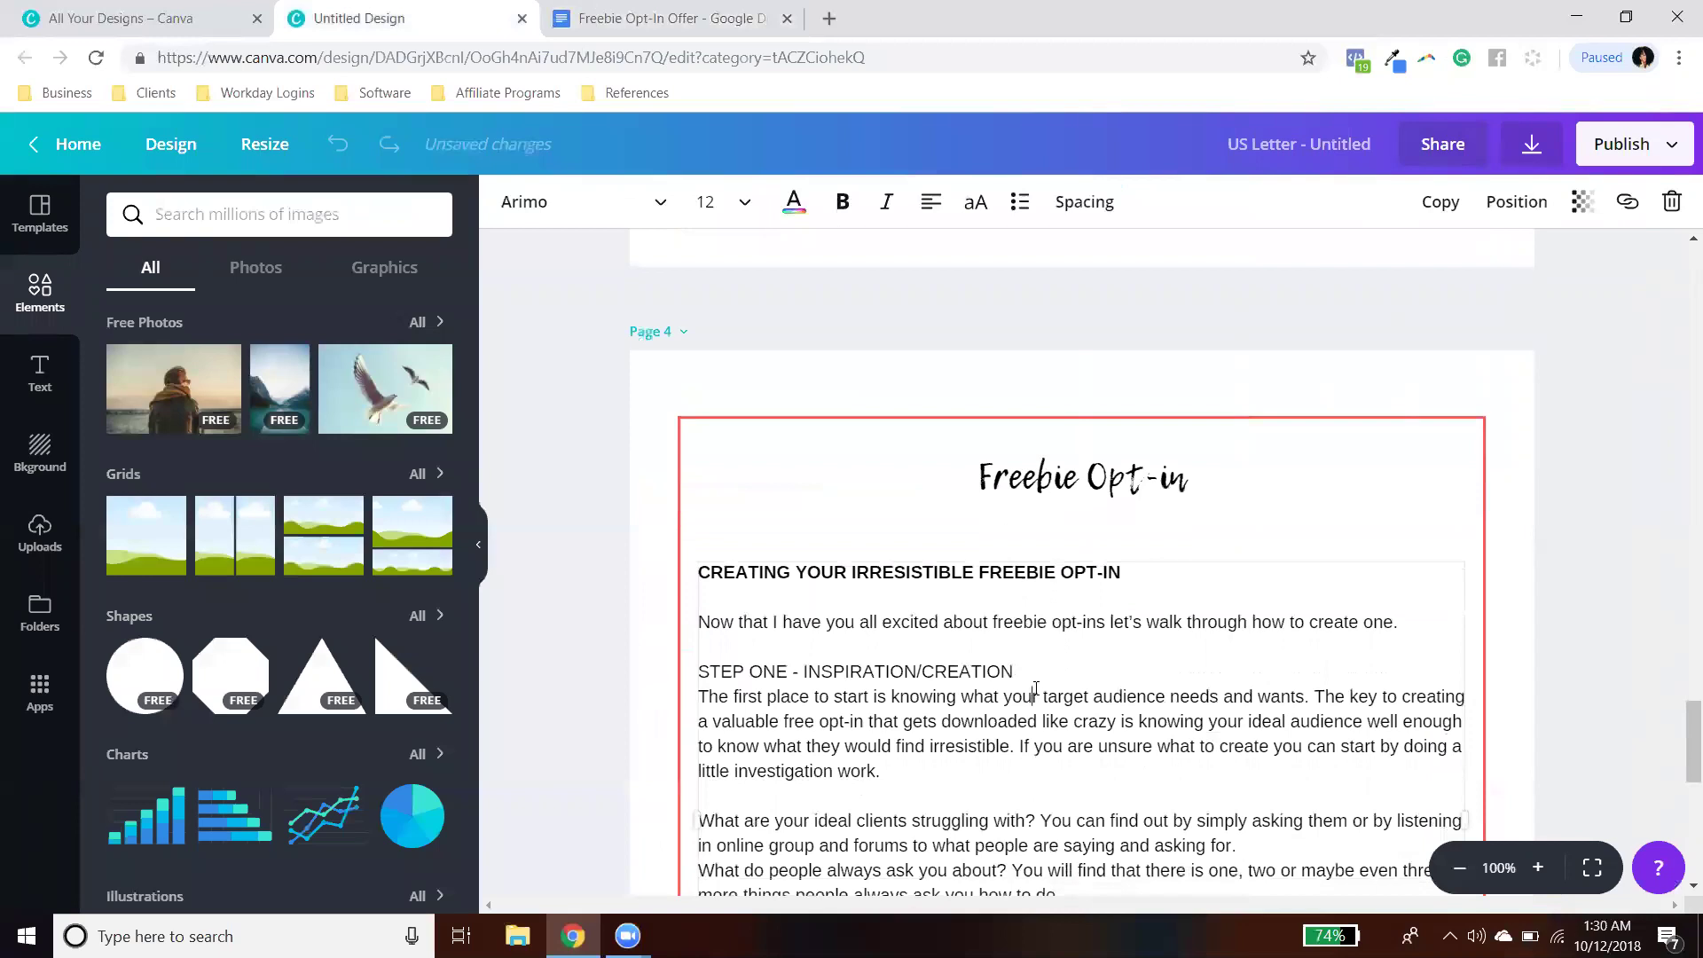
# Step: Replace all of page 4's body text with the copied section beginning "What information can you provide"
pyautogui.scroll(-1, 1035, 689)
pyautogui.hotkey('ctrl', 'a')
pyautogui.press('BackSpace')
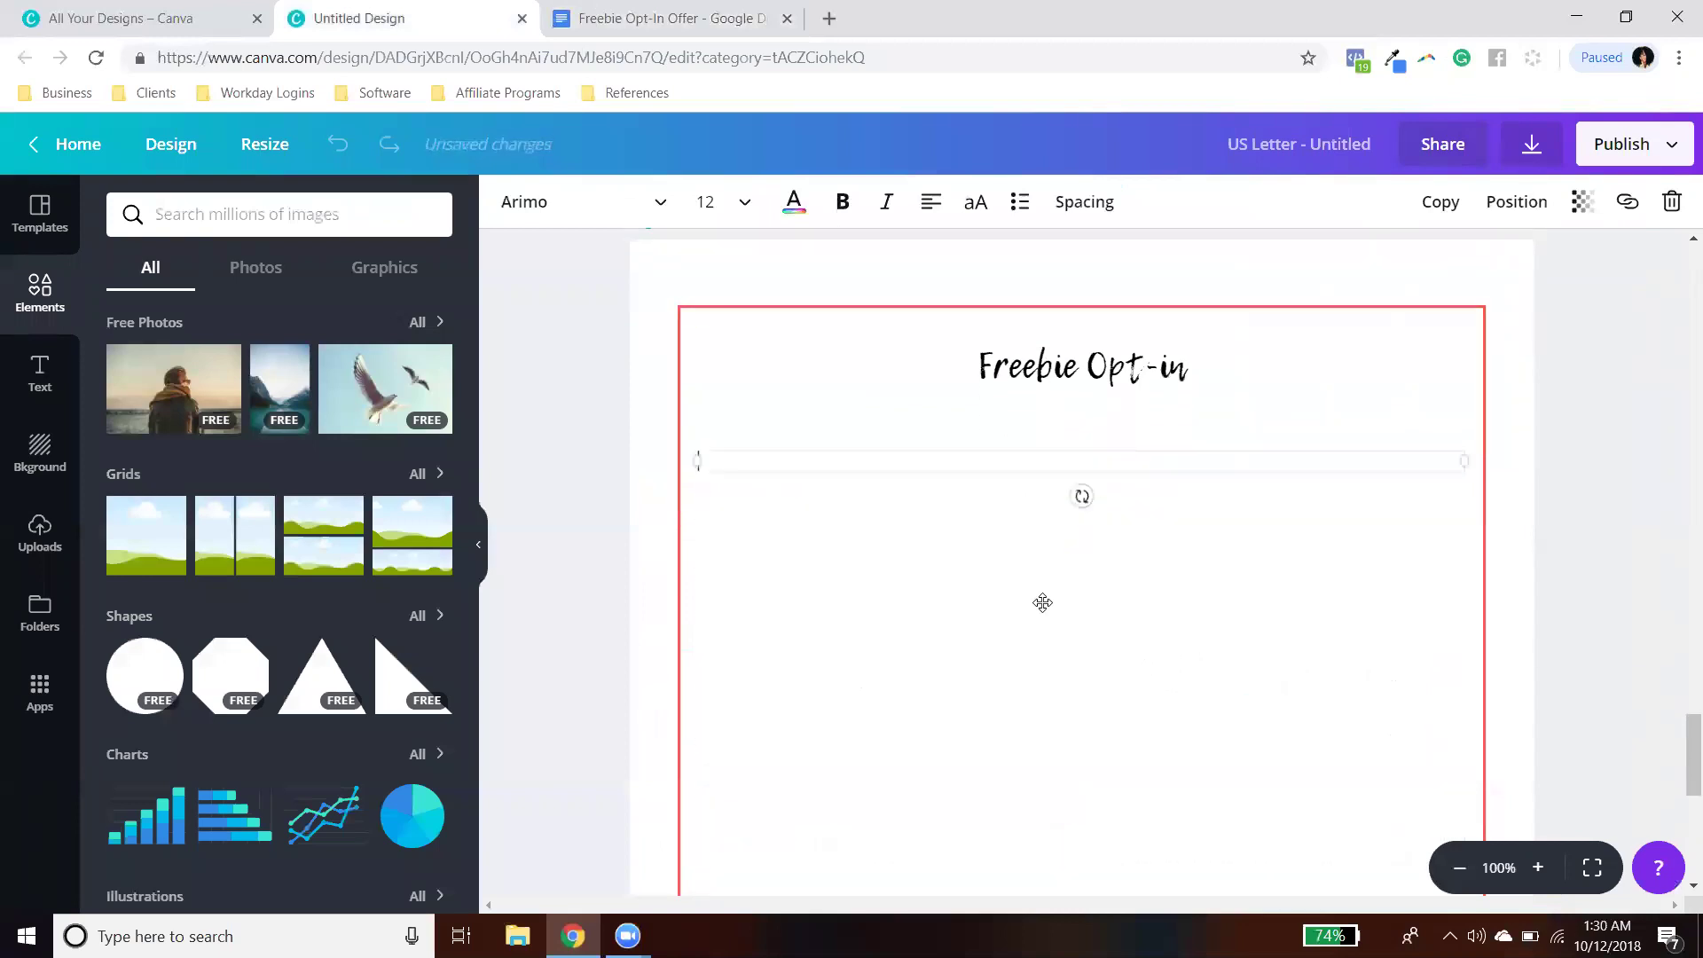
pyautogui.write('What information can you provide that will help solve a problem for your ideal client in the least amount of time? You want your ideal client to take immediate action after engaging with your opt-in. Can your solution be provided via a checklist, worksheet, instructional video or audio?  If this is your first time creating an opt-in I recommend starting with something easy like a PDF. If you are up for a challenge you could provide the content in the form of three short videos.  There is no reason to recreate the wheel here. Look back through content you have already created to see if there is something you can pull from.  CAUTION: Please do not get caught up in the aesthetics of how the document looks. Yes, of course, you want it to be professional, presentable and legible, but don’t get stuck here. No one is expecting you to be a graphic designer. Your target audience is looking for you to help them solve a problem.  If graphic design is not your thing outsource the design to someone on www.Fiverr.com.')
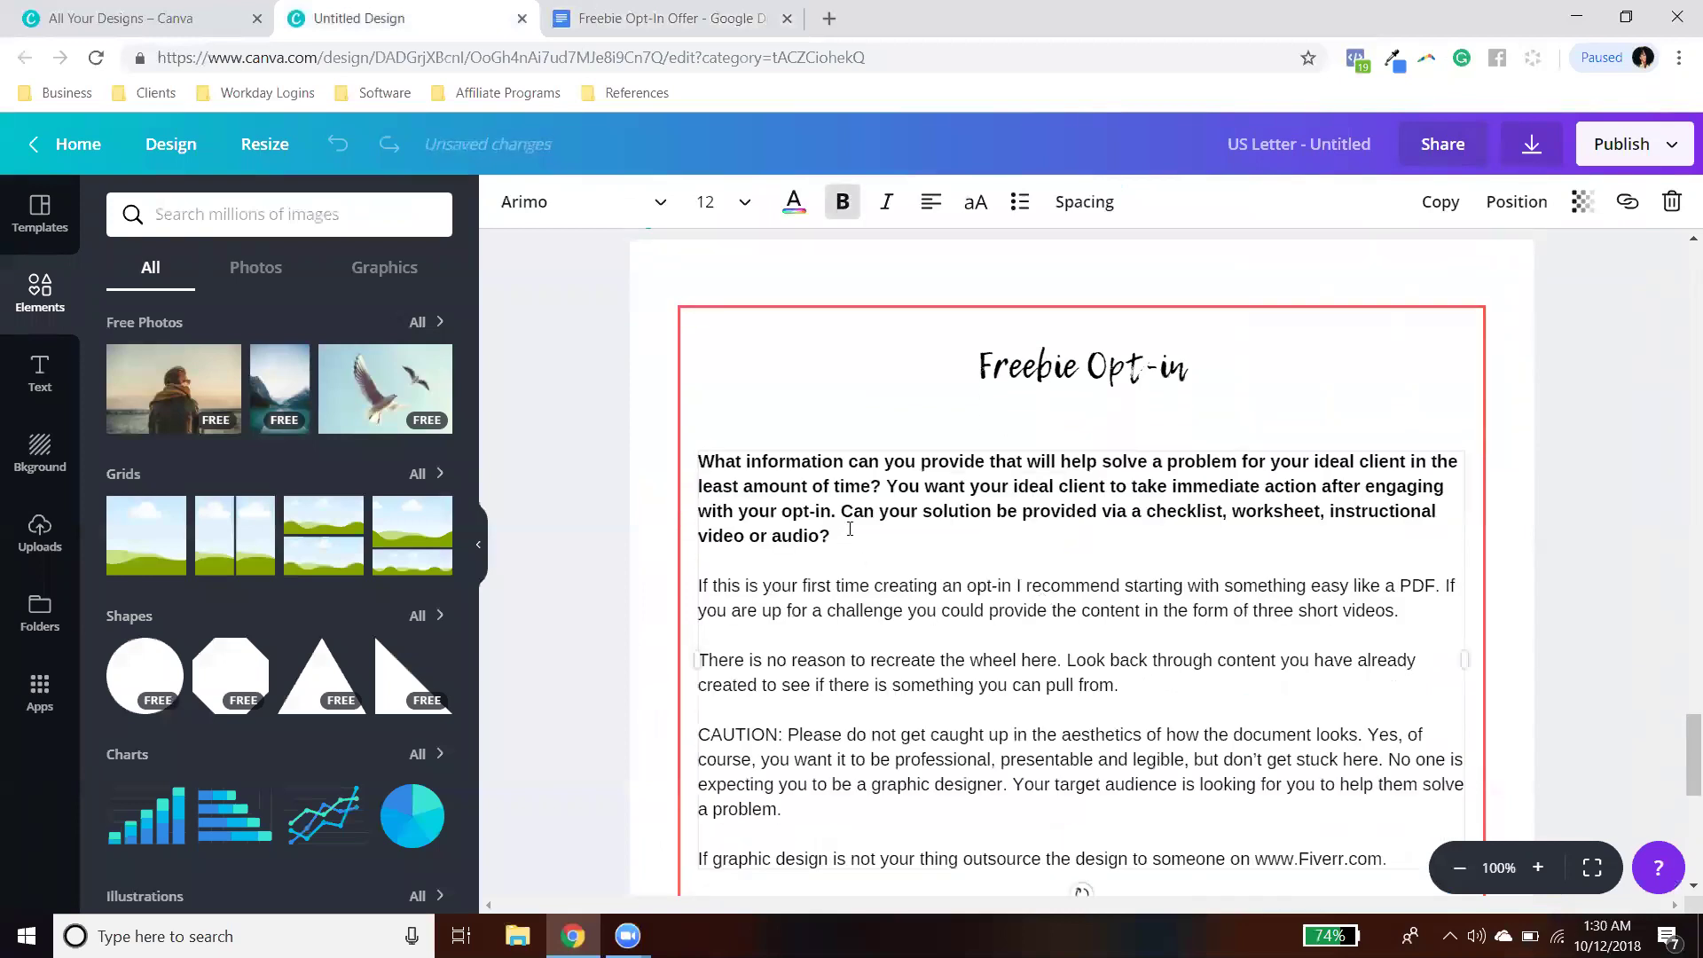
# Step: Remove bold from page 4's opening paragraph, "What information can you provide"
pyautogui.moveTo(850, 556); pyautogui.dragTo(698, 457)
pyautogui.click(838, 204)
pyautogui.click(842, 203)
pyautogui.click(857, 203)
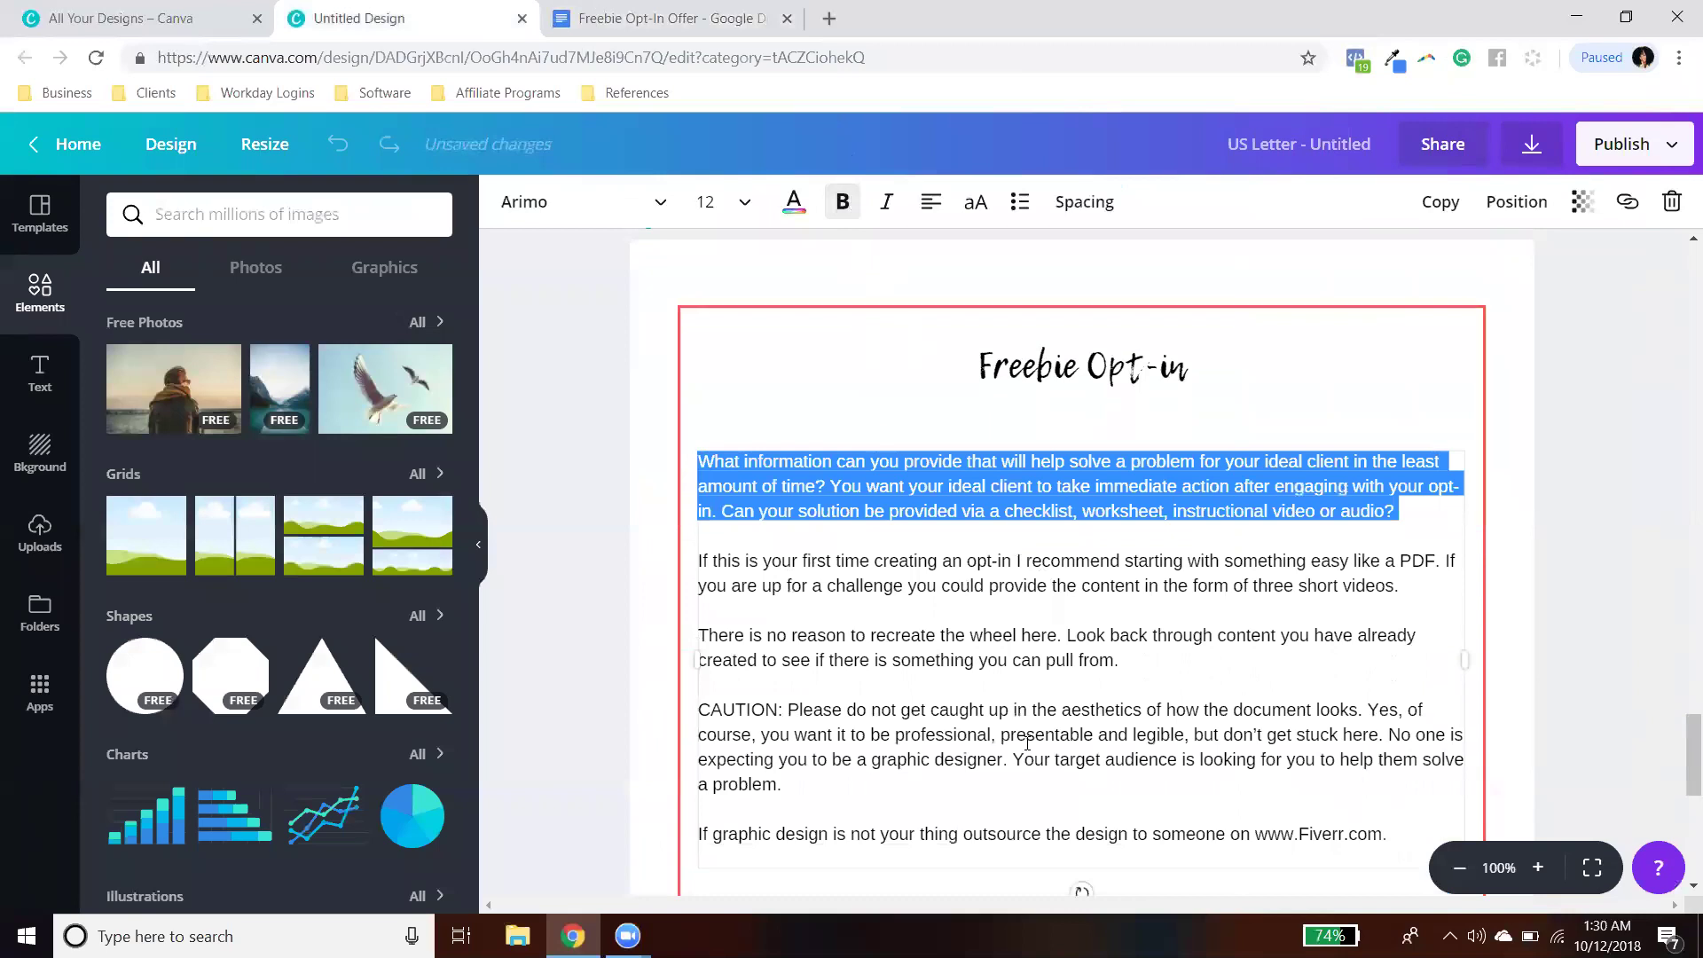
# Step: Select all of page 4's body text for clearing its bold formatting
pyautogui.click(1045, 836)
pyautogui.hotkey('ctrl', 'z')
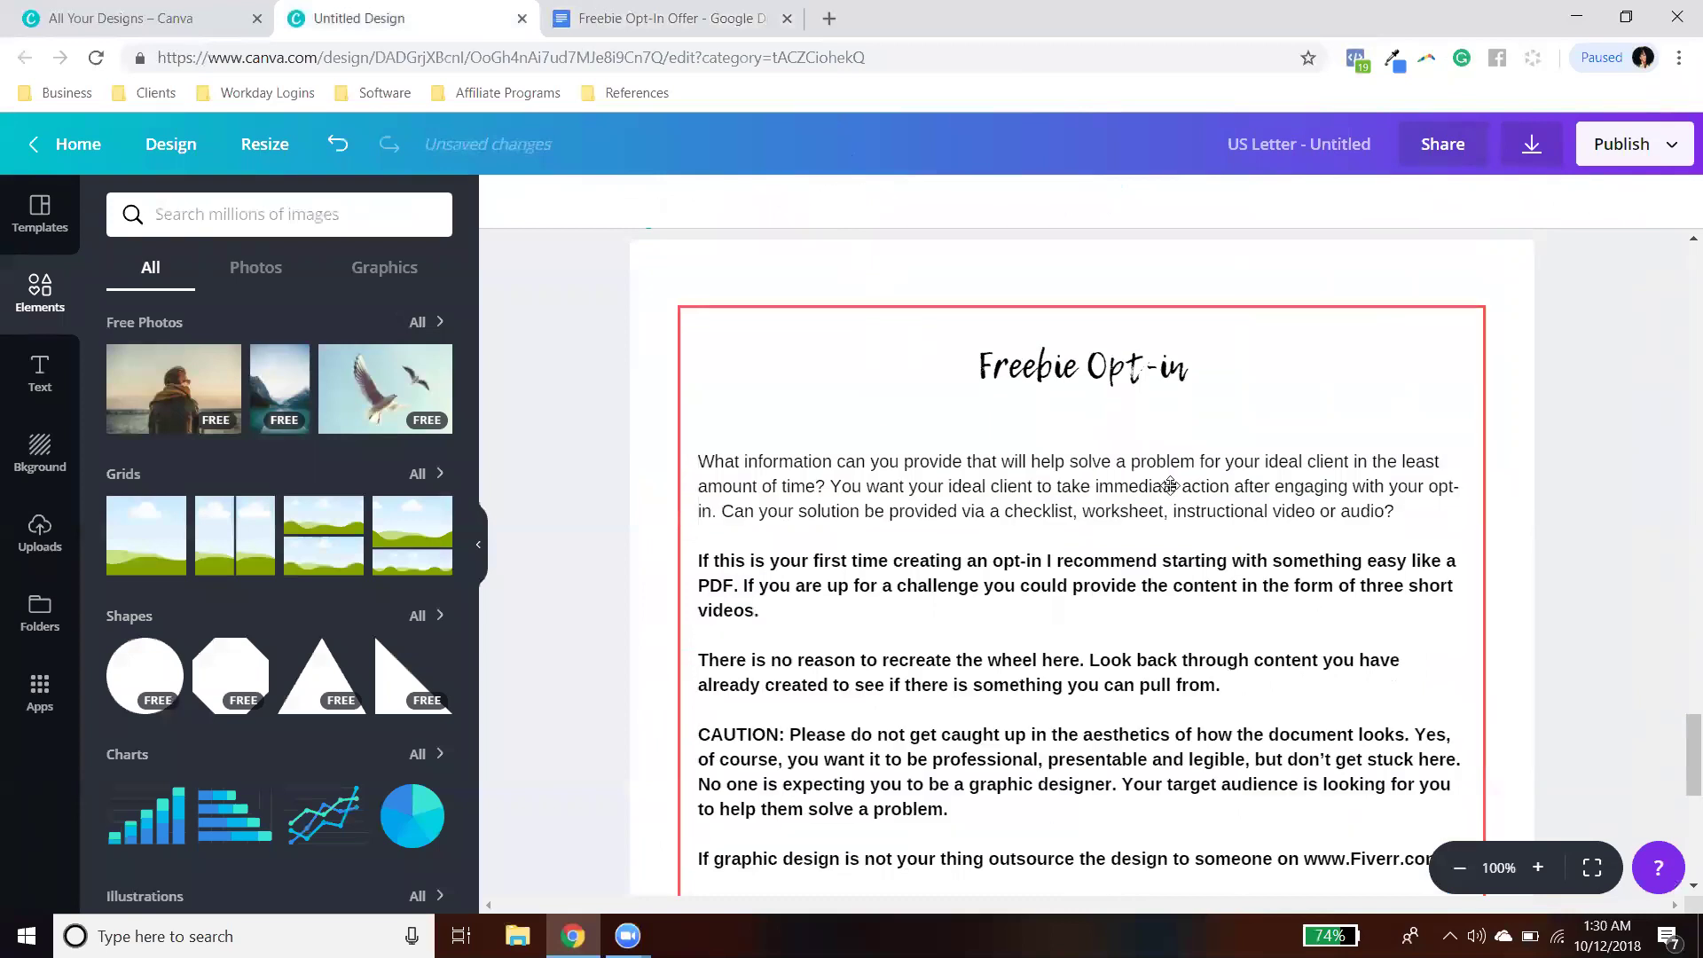
pyautogui.click(1109, 629)
pyautogui.hotkey('ctrl', 'a')
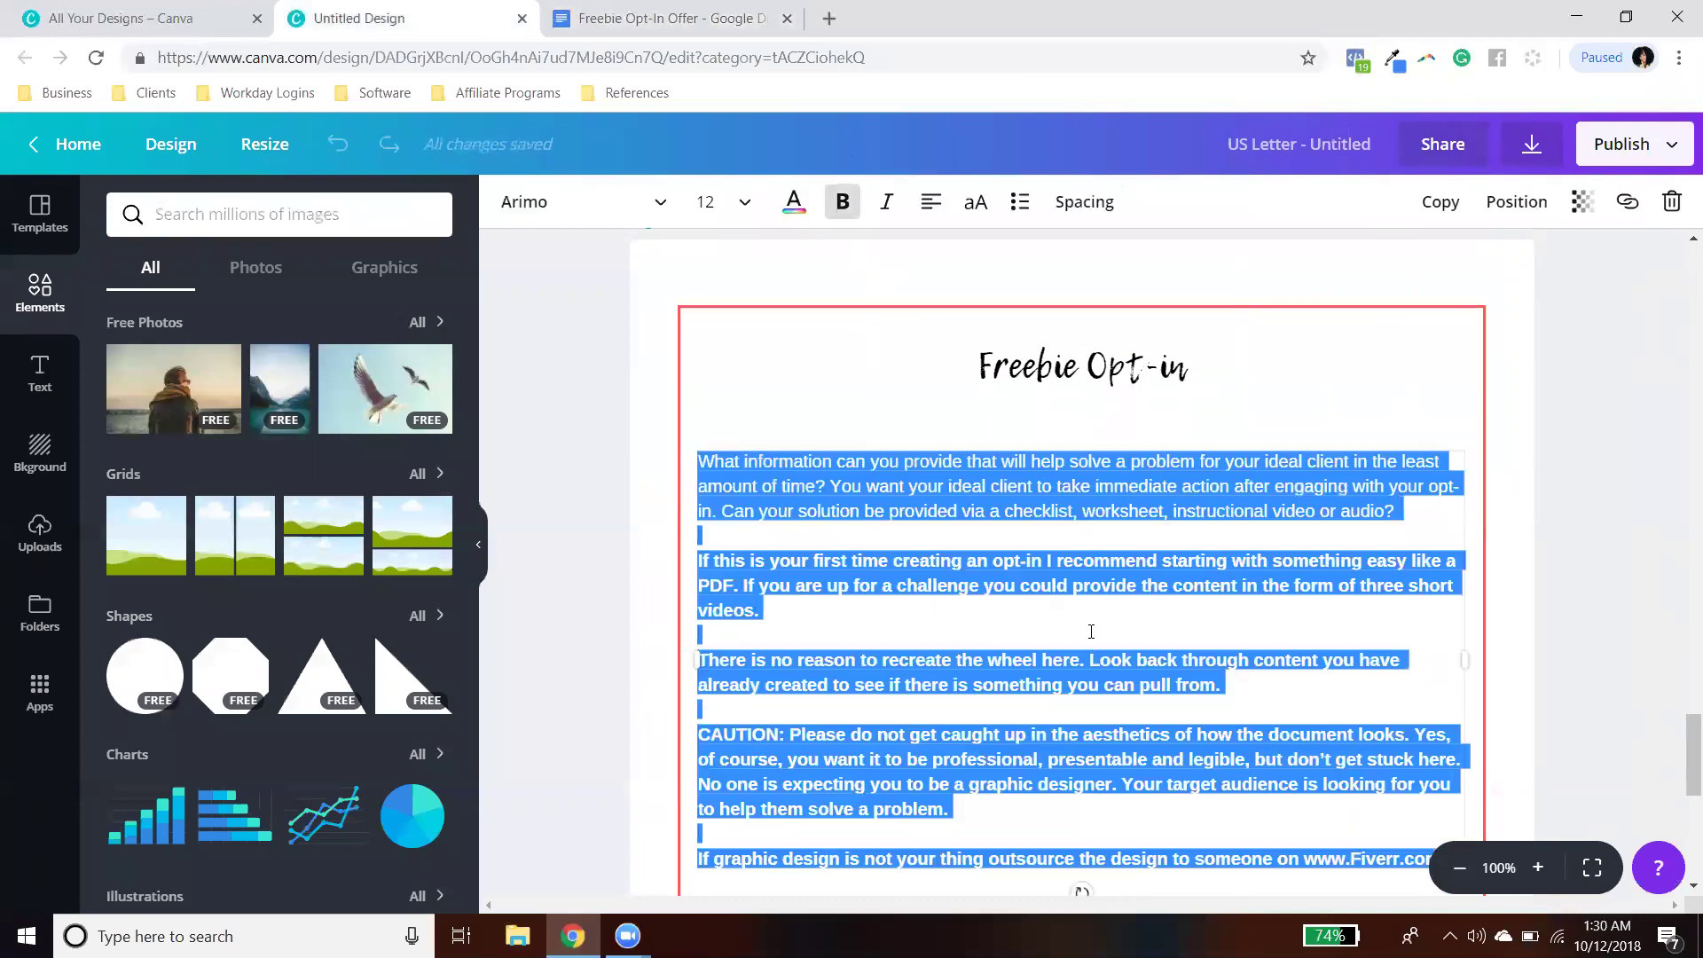
# Step: Remove the bold formatting from the entire body text of the Freebie Opt-in page
pyautogui.click(843, 202)
pyautogui.click(843, 202)
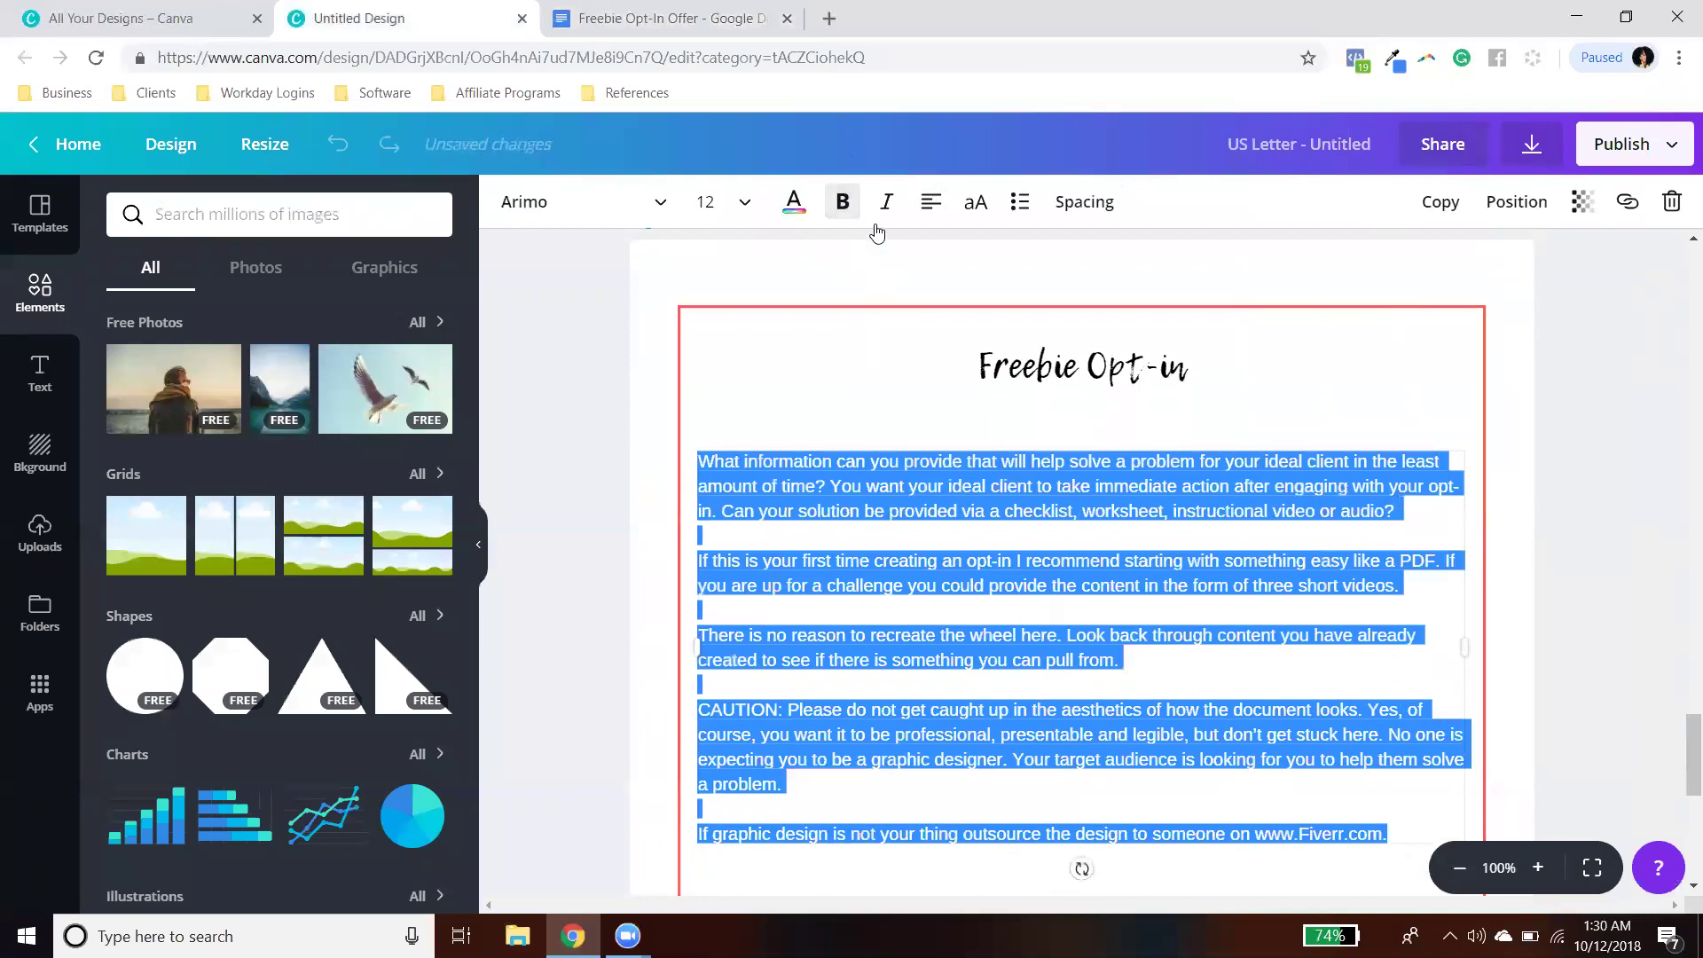
pyautogui.click(1607, 540)
pyautogui.scroll(-3, 1545, 627)
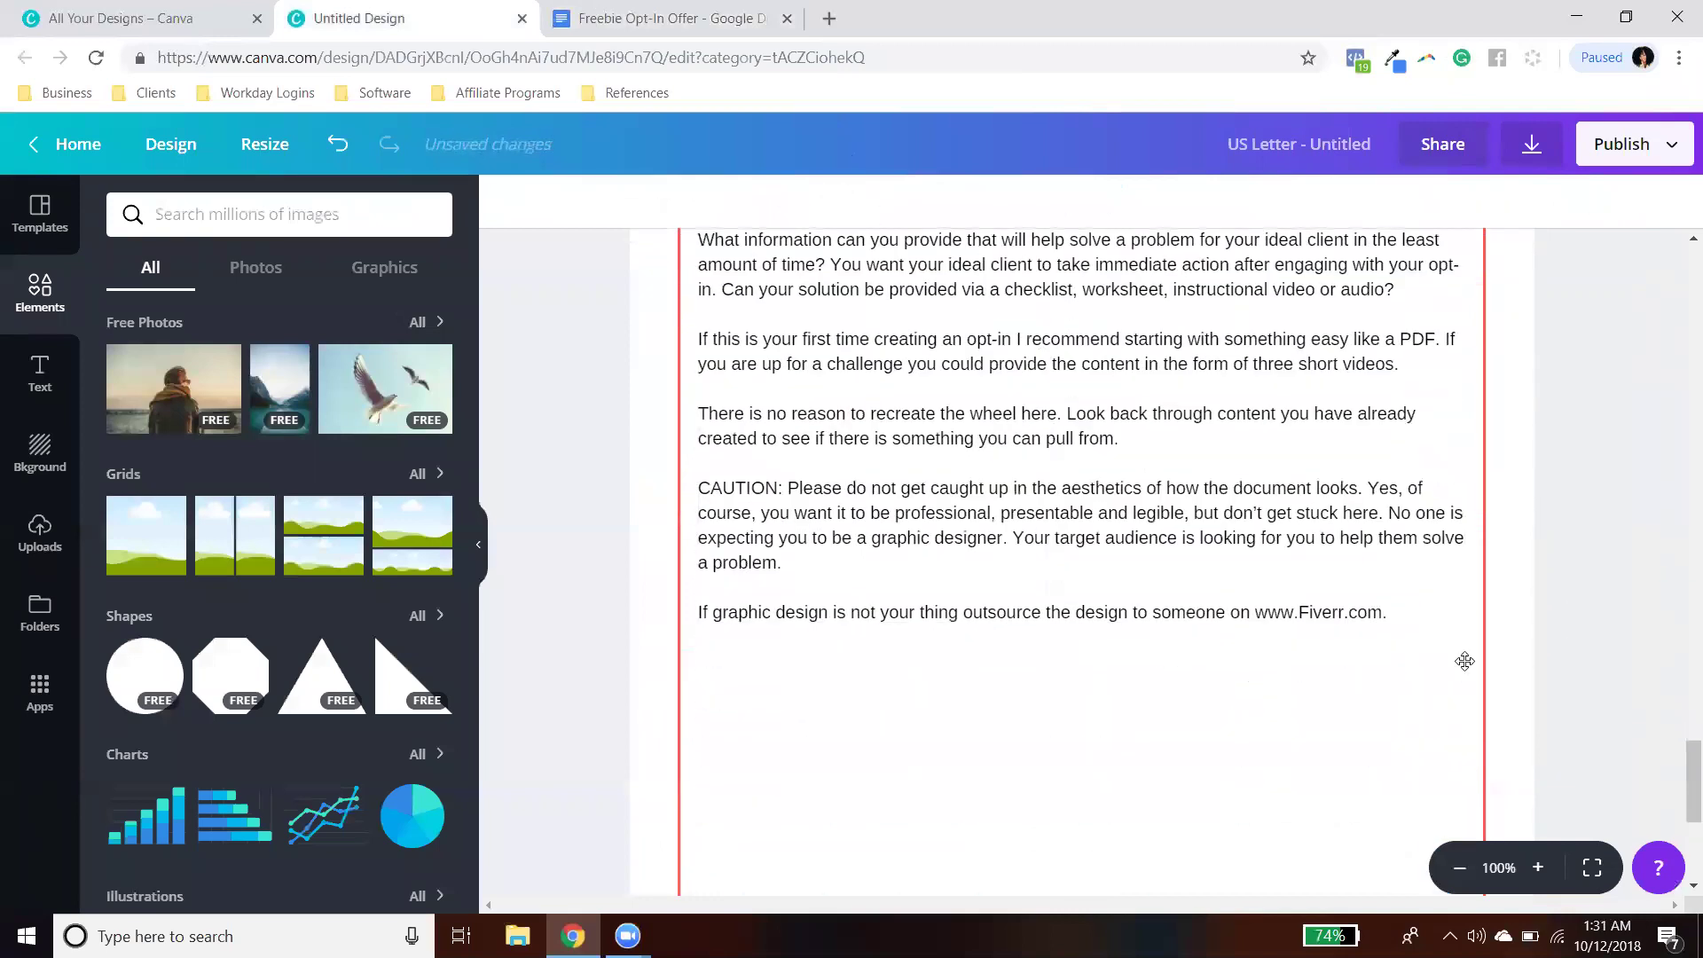
# Step: Switch to the Google Docs source and copy the STEP TWO - EMAIL AUTOMATION section through the paragraph about the phone number field
pyautogui.click(768, 8)
pyautogui.scroll(-4, 763, 657)
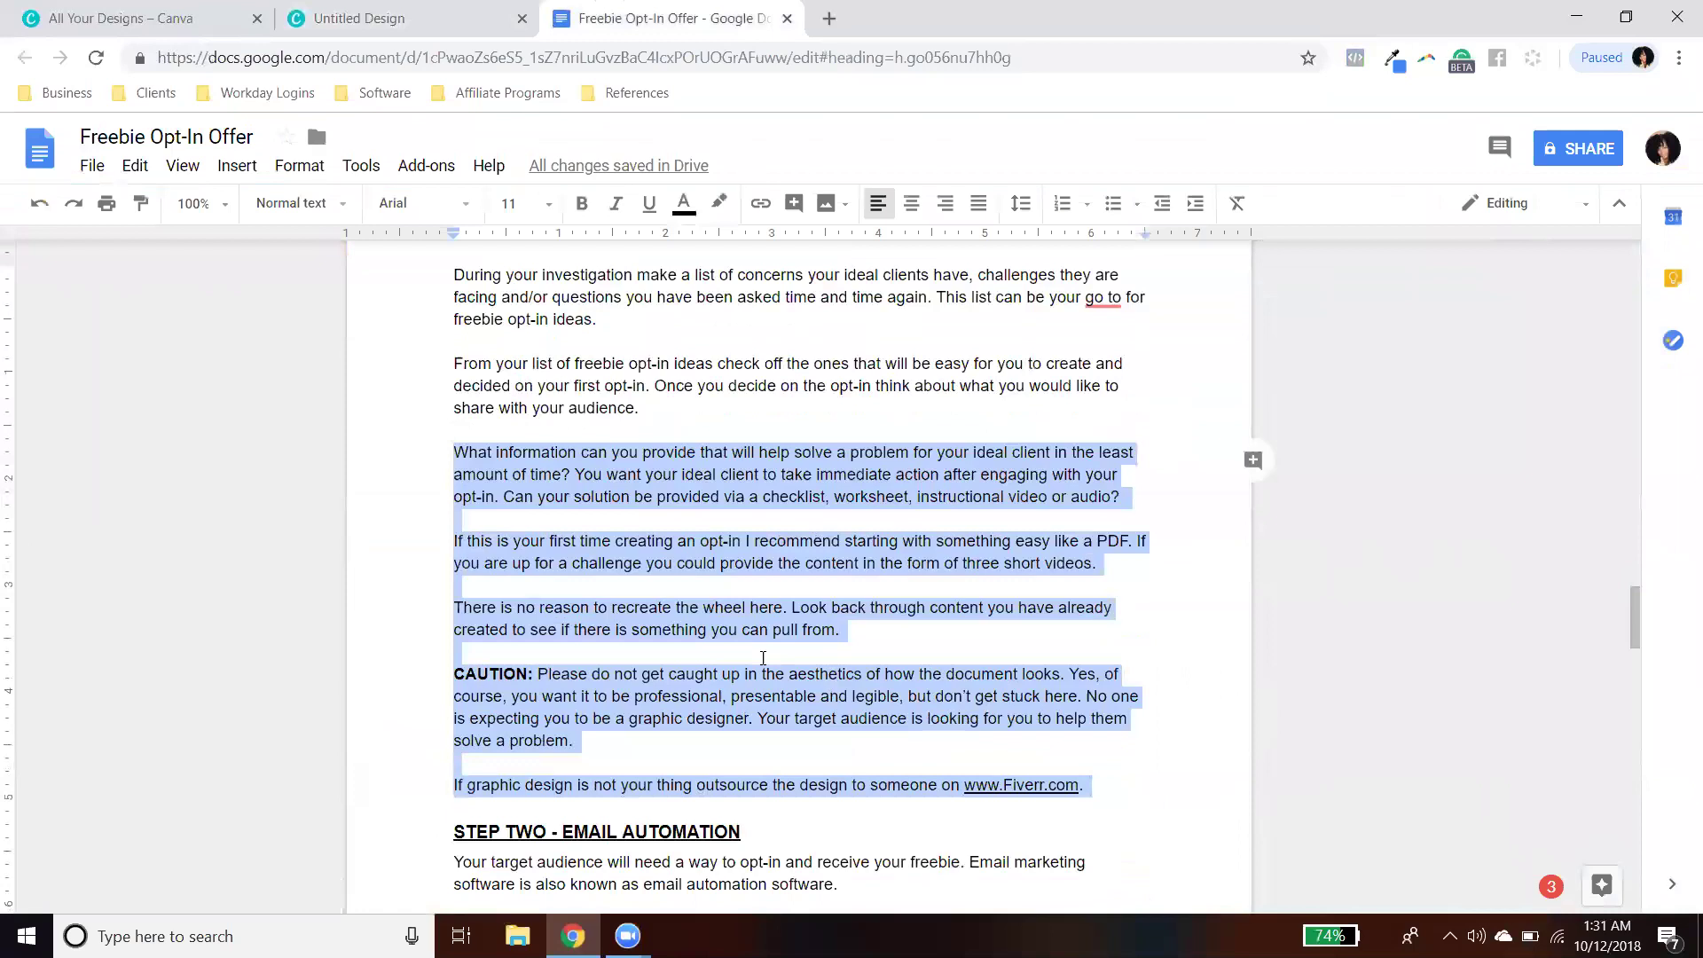
pyautogui.scroll(4, 763, 657)
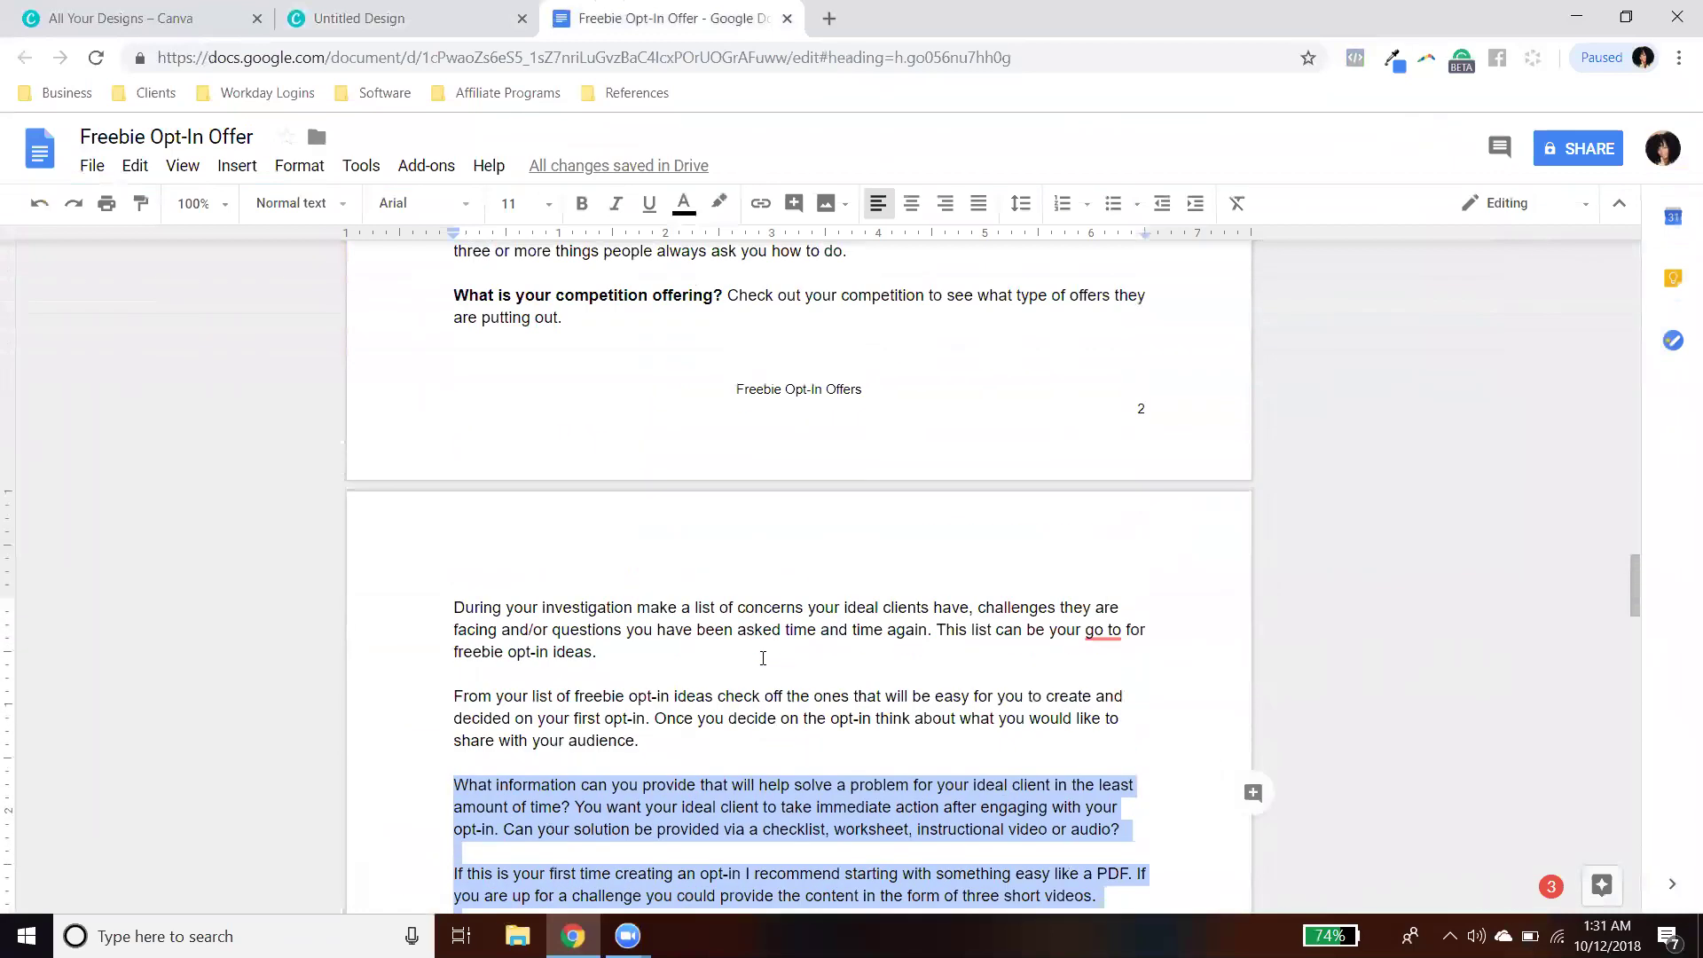
pyautogui.click(359, 18)
pyautogui.scroll(-1, 1321, 450)
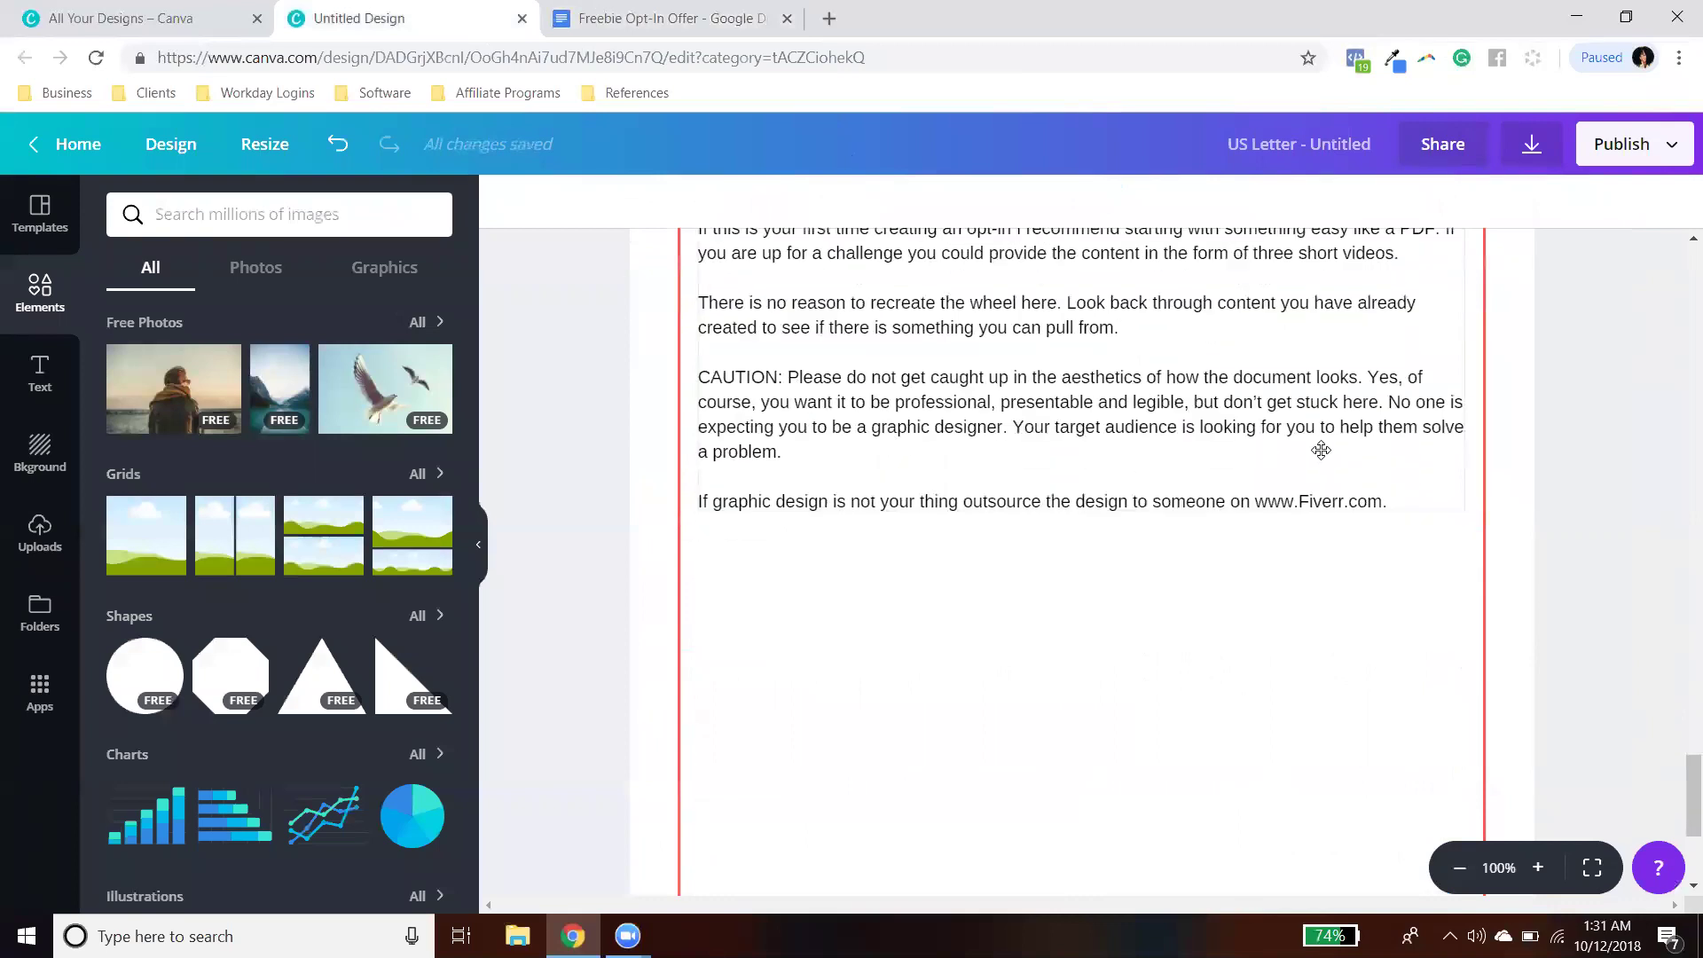
pyautogui.click(695, 16)
pyautogui.scroll(-6, 808, 569)
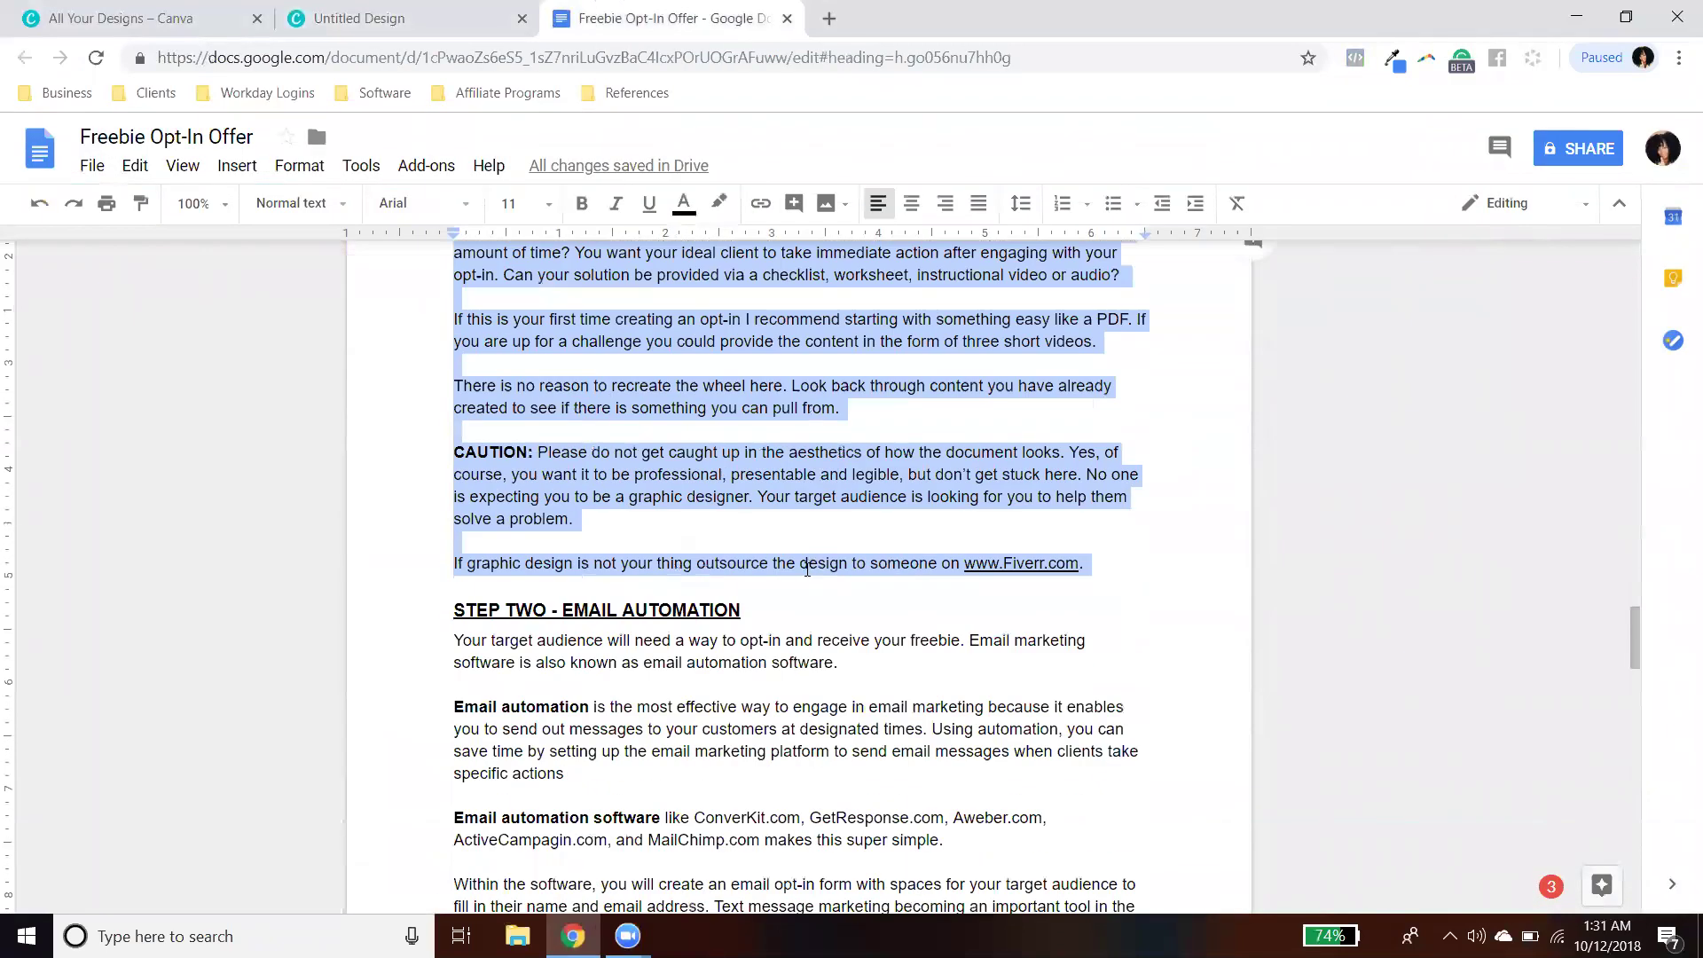
pyautogui.scroll(-3, 807, 569)
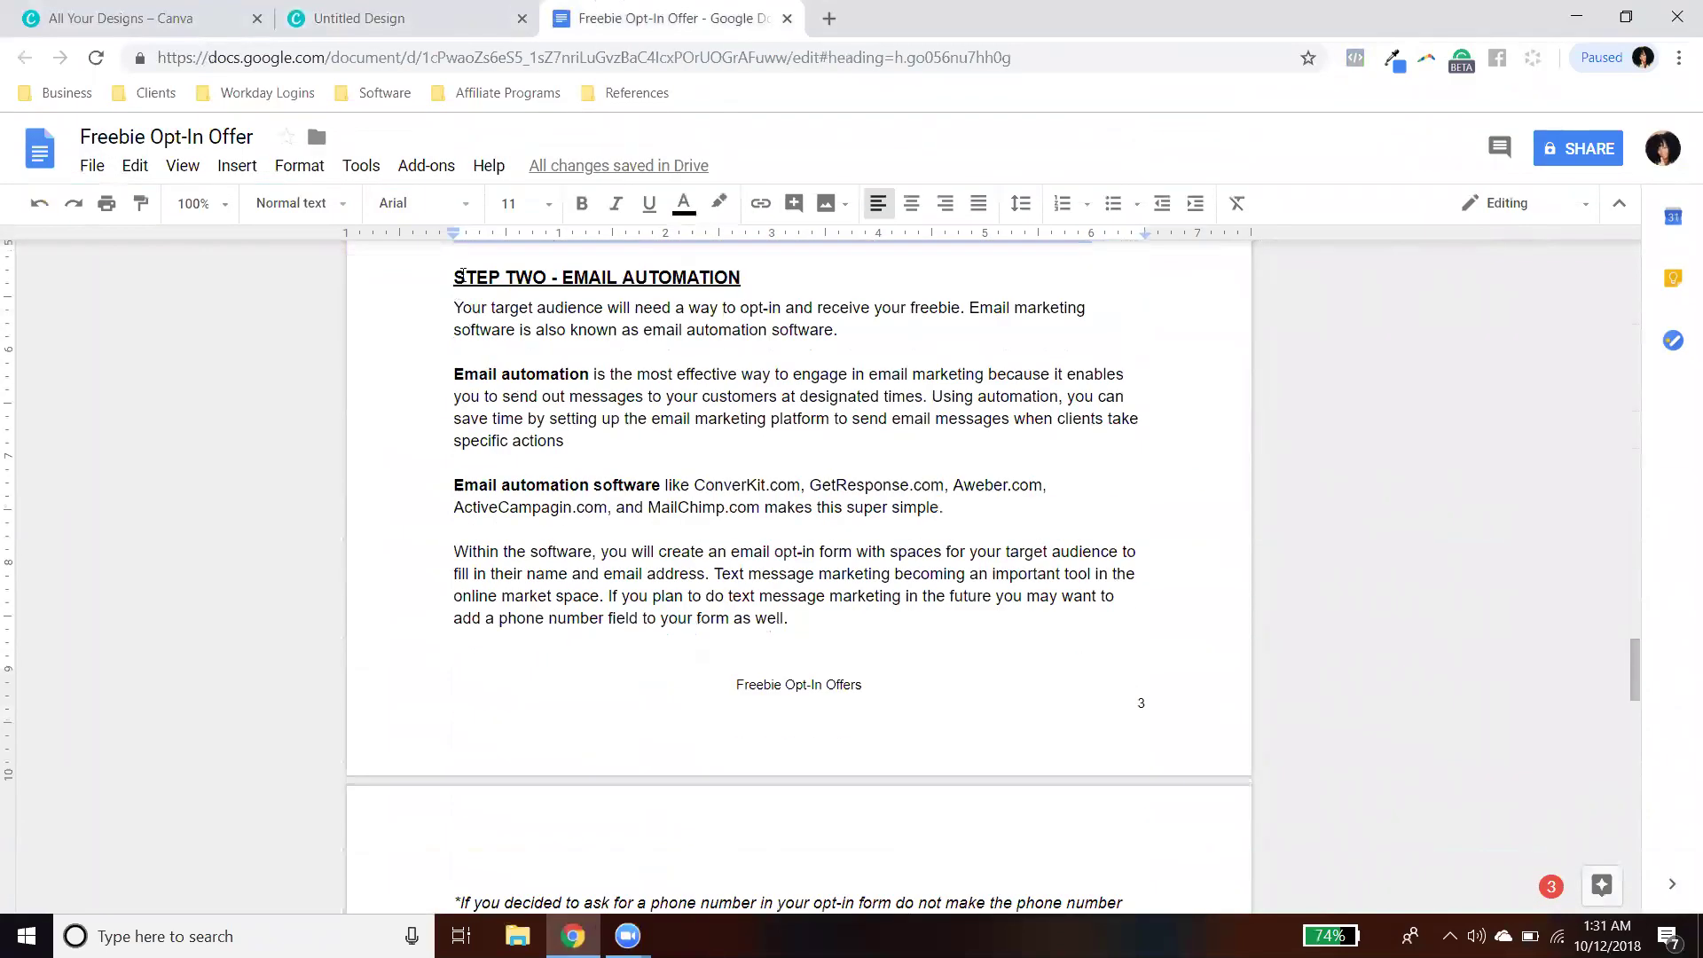
pyautogui.moveTo(462, 275); pyautogui.dragTo(891, 612)
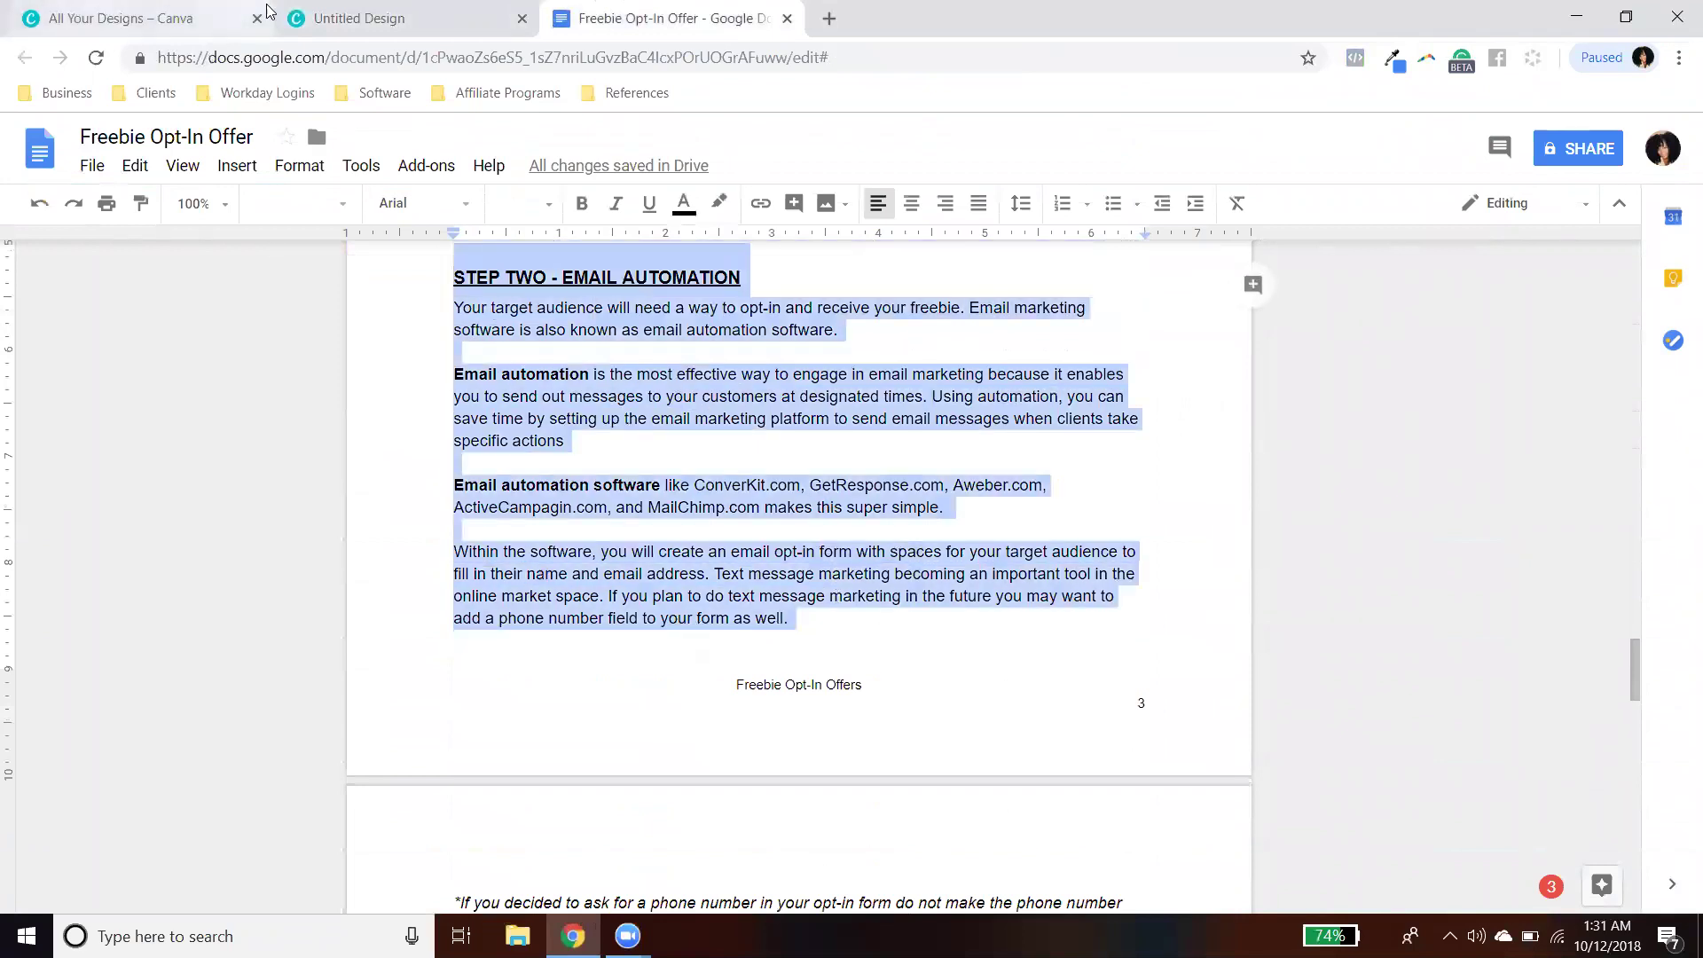
# Step: Return to the Canva design and paste the STEP TWO section on page 4, one blank line below the Fiverr sentence
pyautogui.click(293, 18)
pyautogui.click(1377, 504)
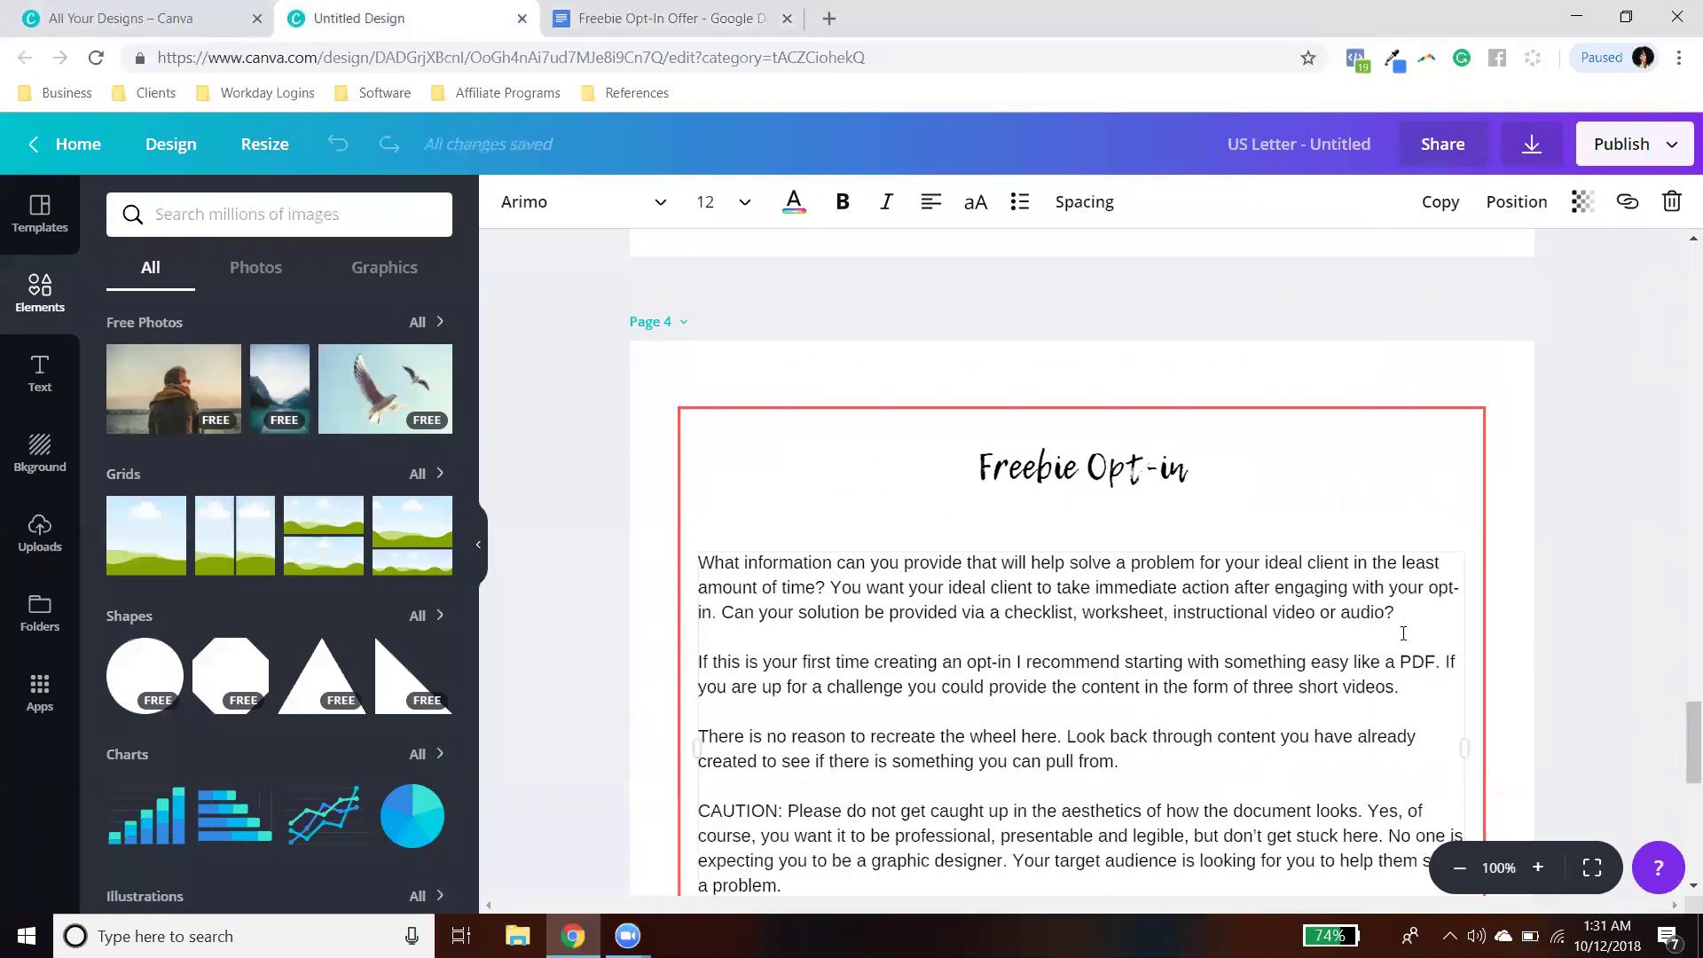
pyautogui.scroll(-4, 1401, 550)
pyautogui.press('Return')
pyautogui.press('Return')
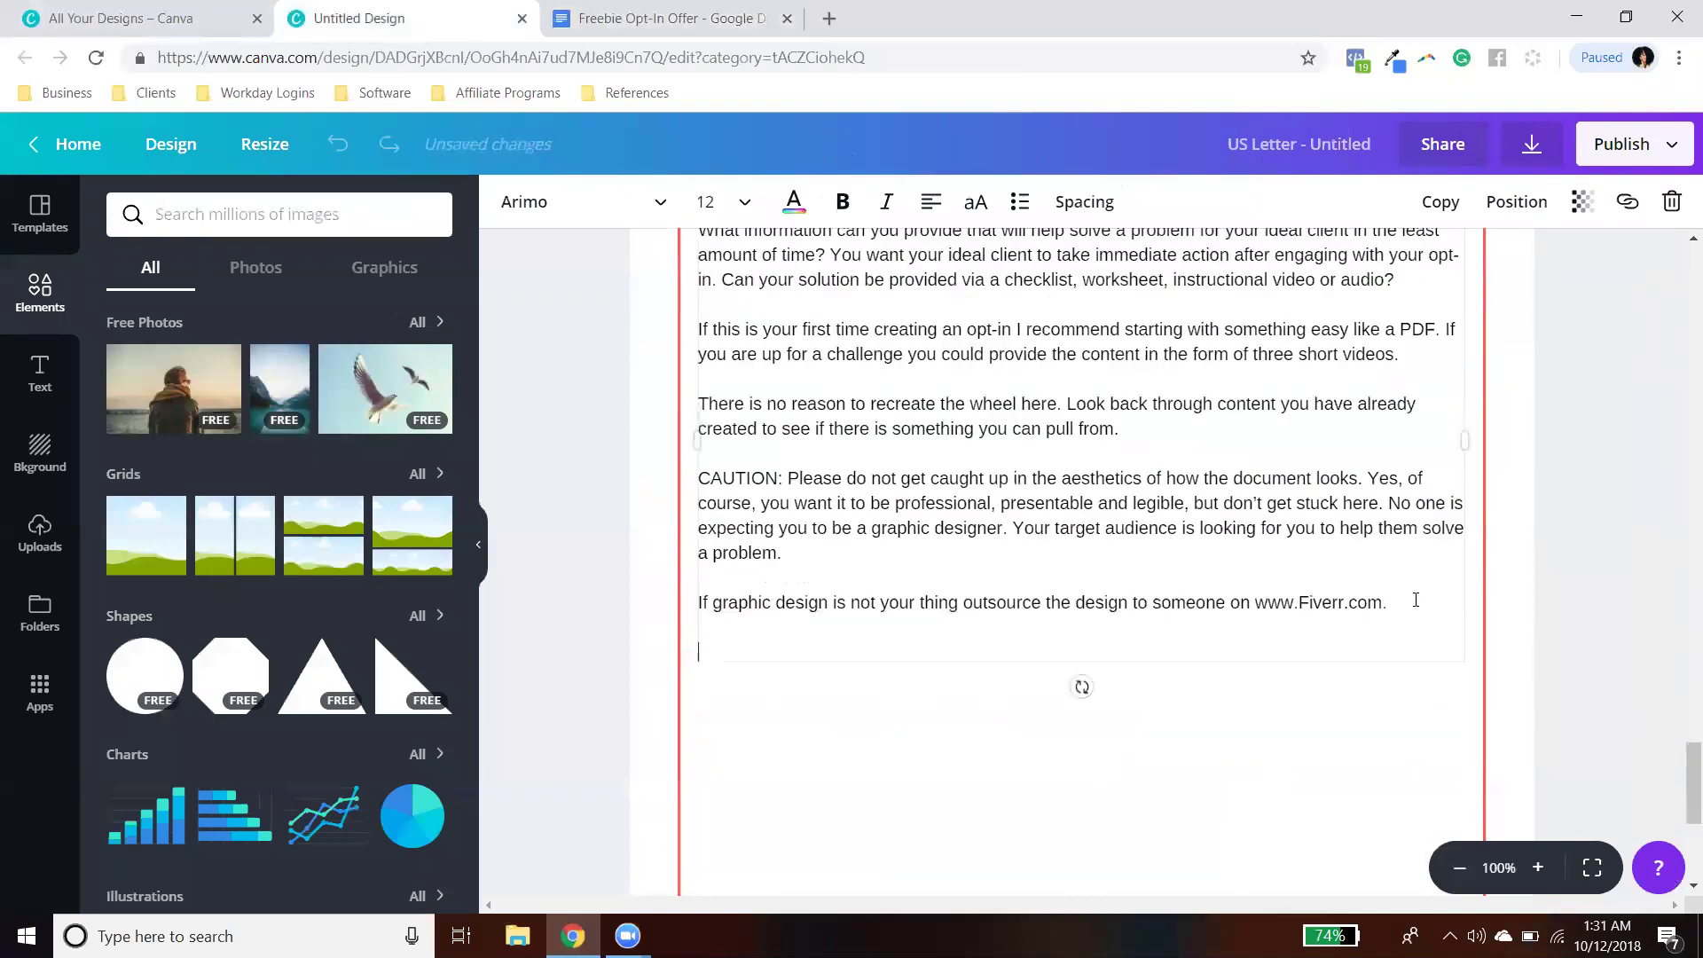
pyautogui.hotkey('ctrl', 'v')
pyautogui.scroll(-5, 1295, 623)
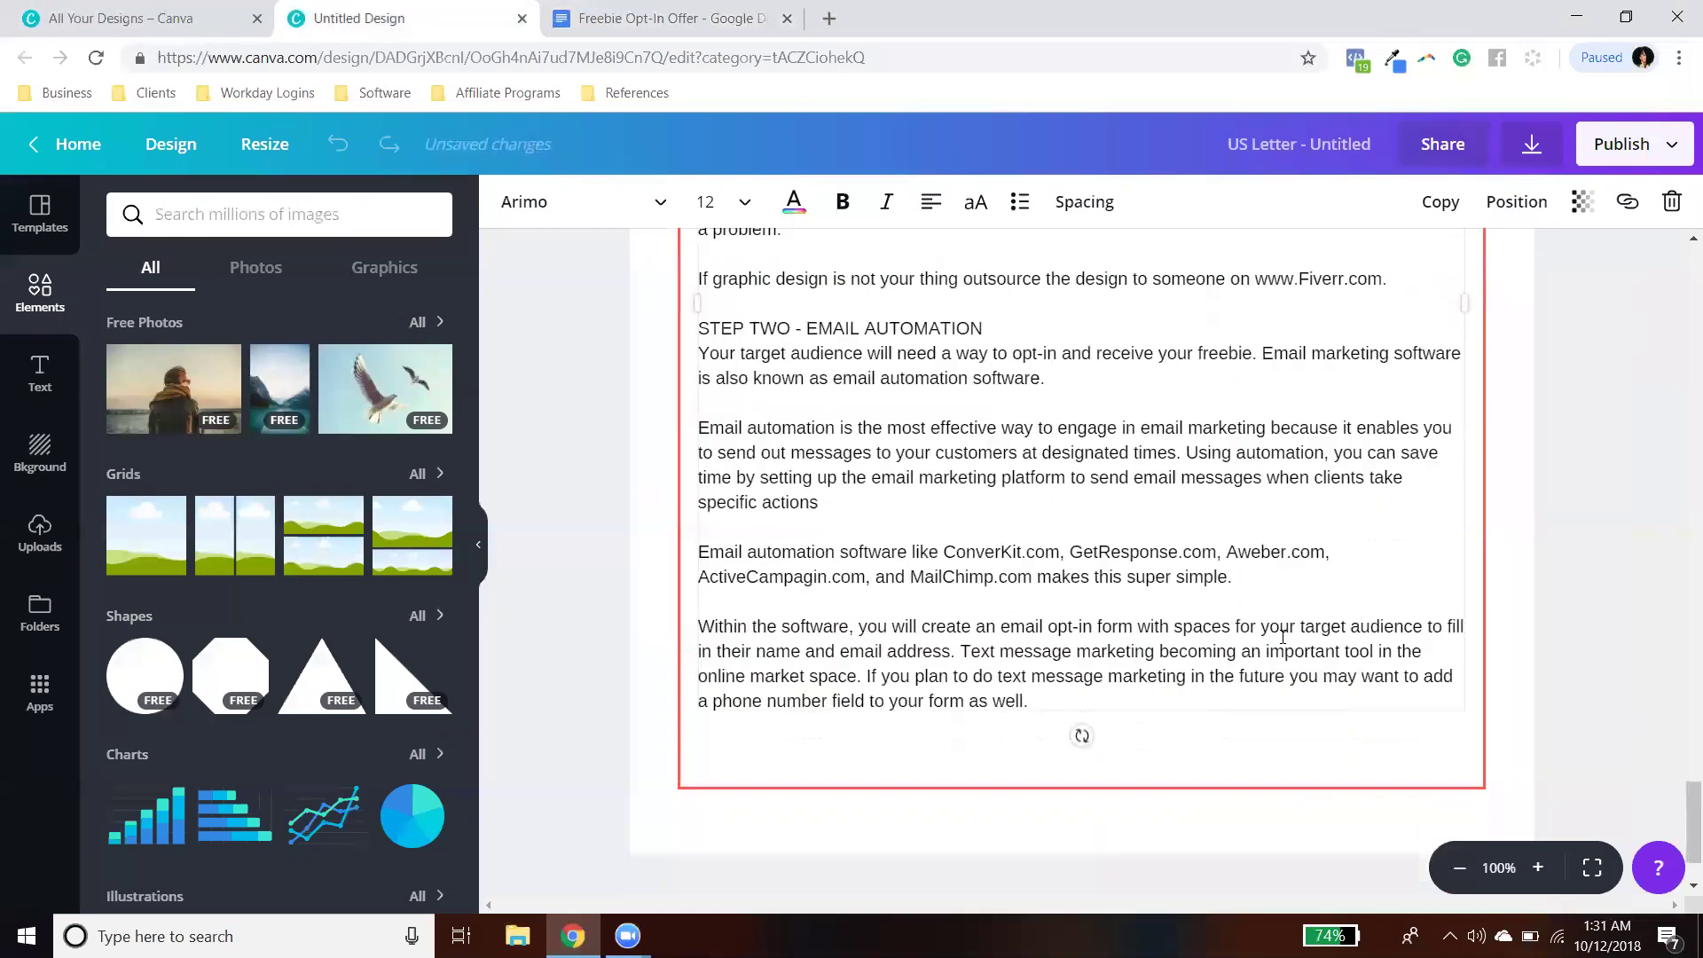
# Step: Duplicate page 4 of the design
pyautogui.scroll(10, 784, 285)
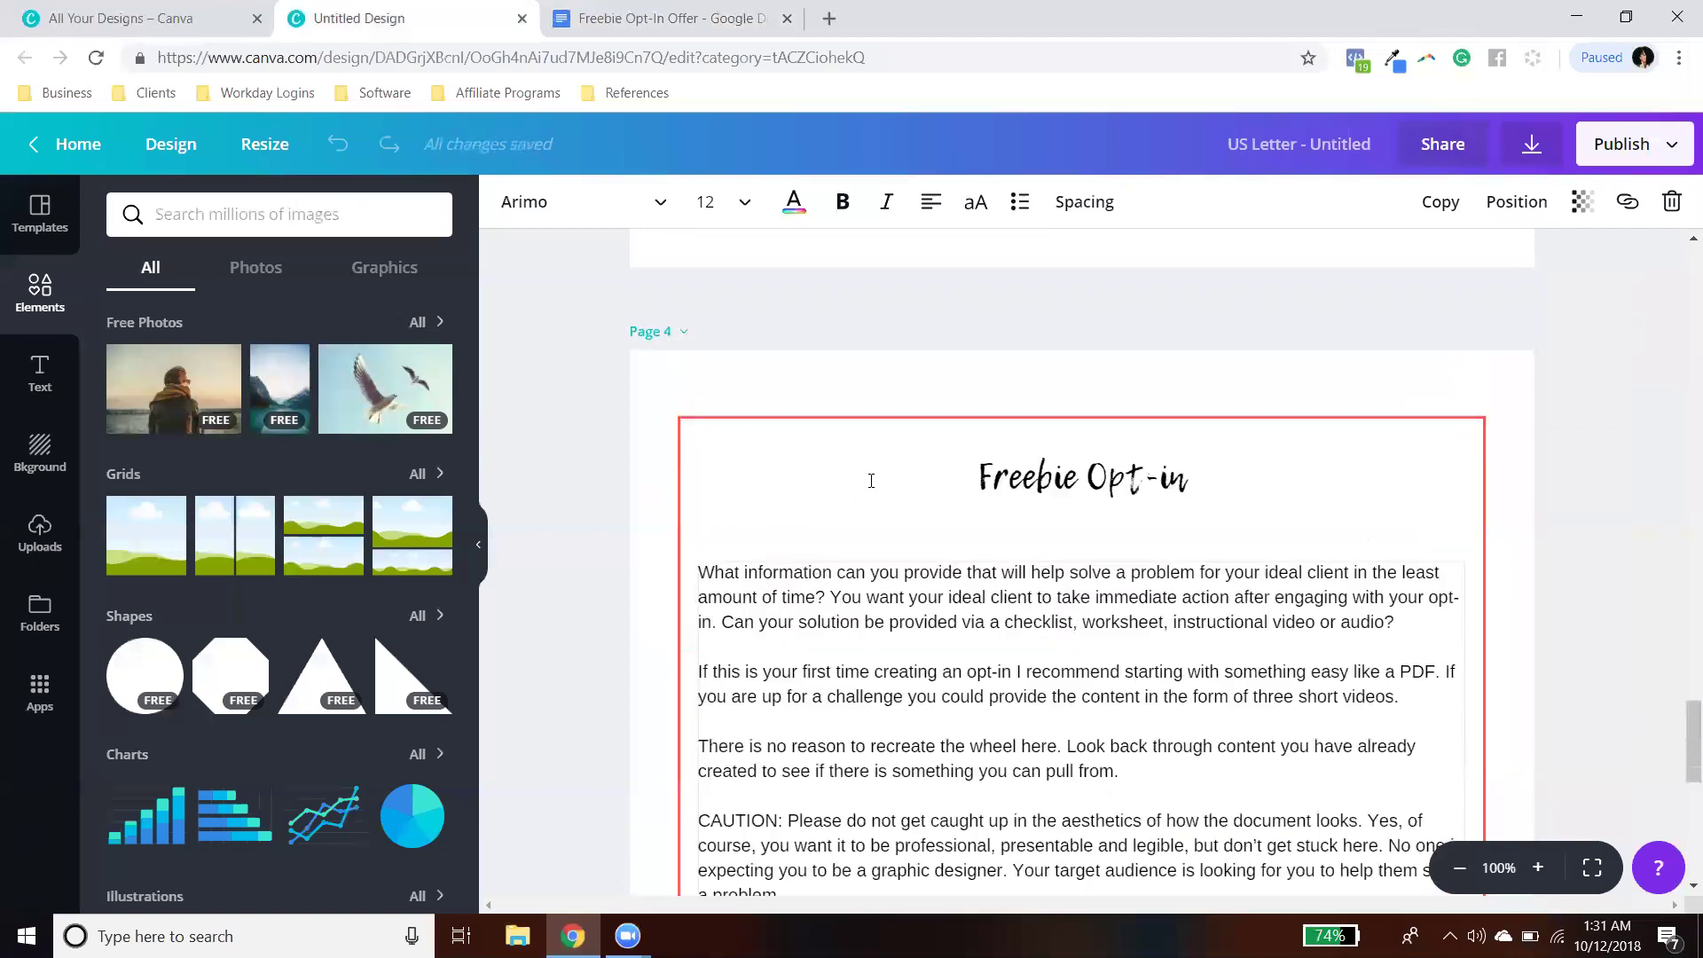
pyautogui.click(683, 446)
pyautogui.click(700, 578)
# Step: In the Google Docs source, copy the text from "*If you decided to ask for a phone number" through the highlighted "Please note" sentence
pyautogui.click(695, 17)
pyautogui.scroll(-2, 780, 550)
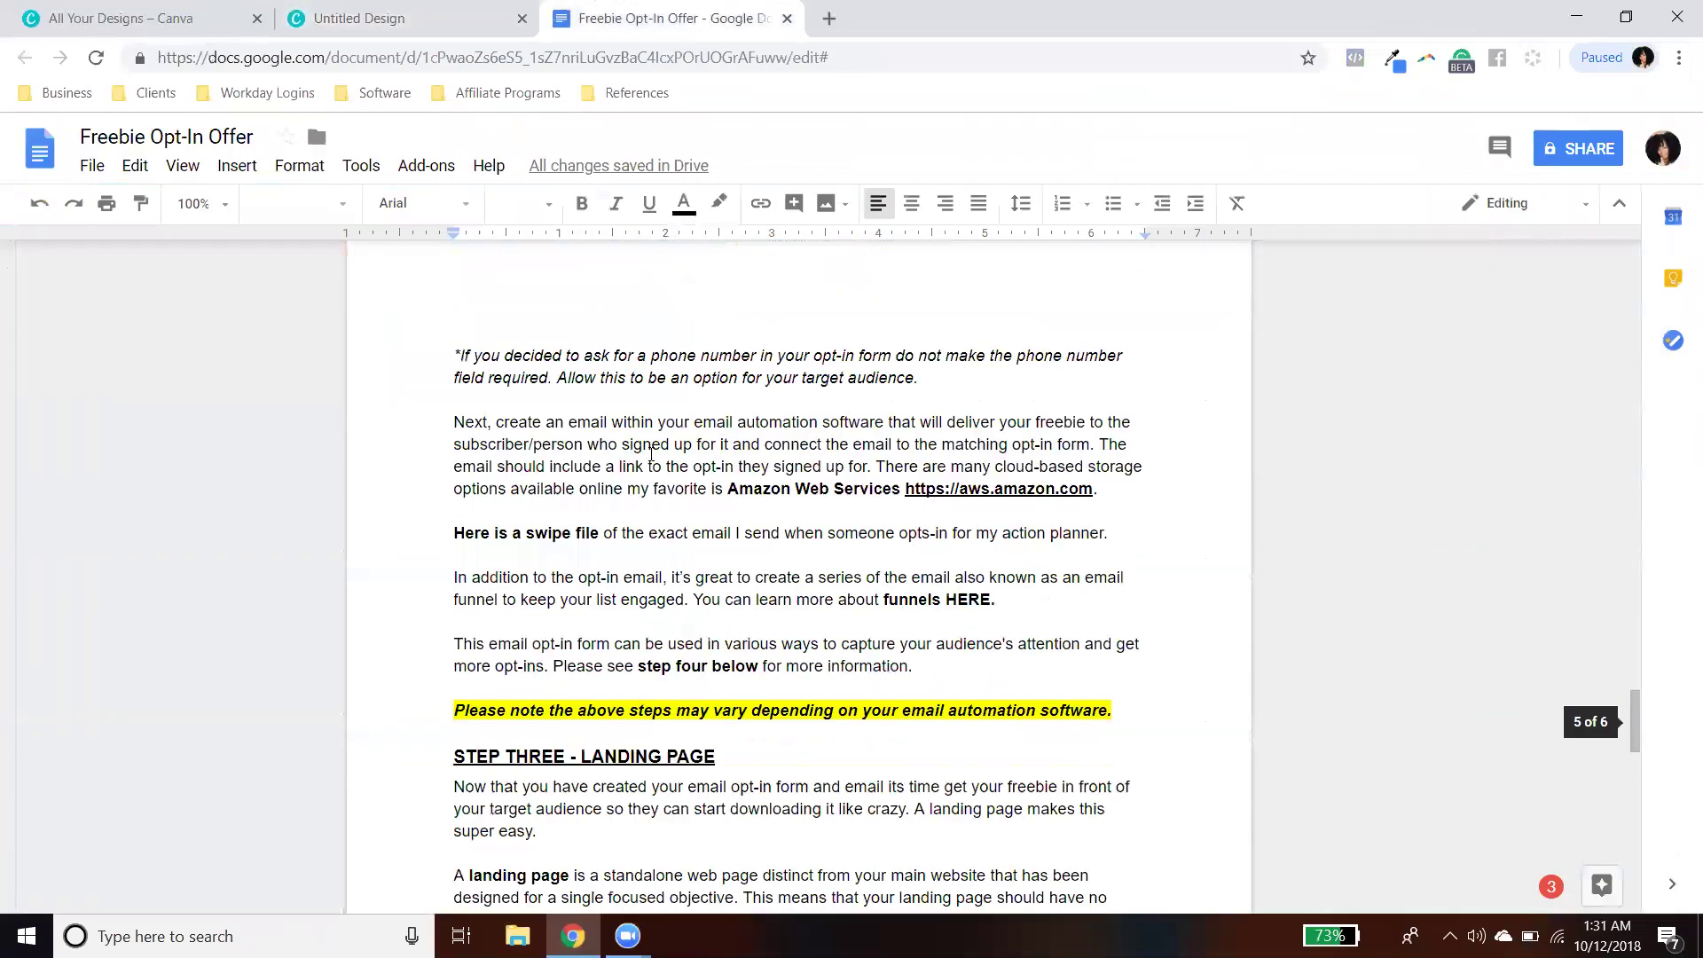
pyautogui.moveTo(453, 348); pyautogui.dragTo(1137, 700)
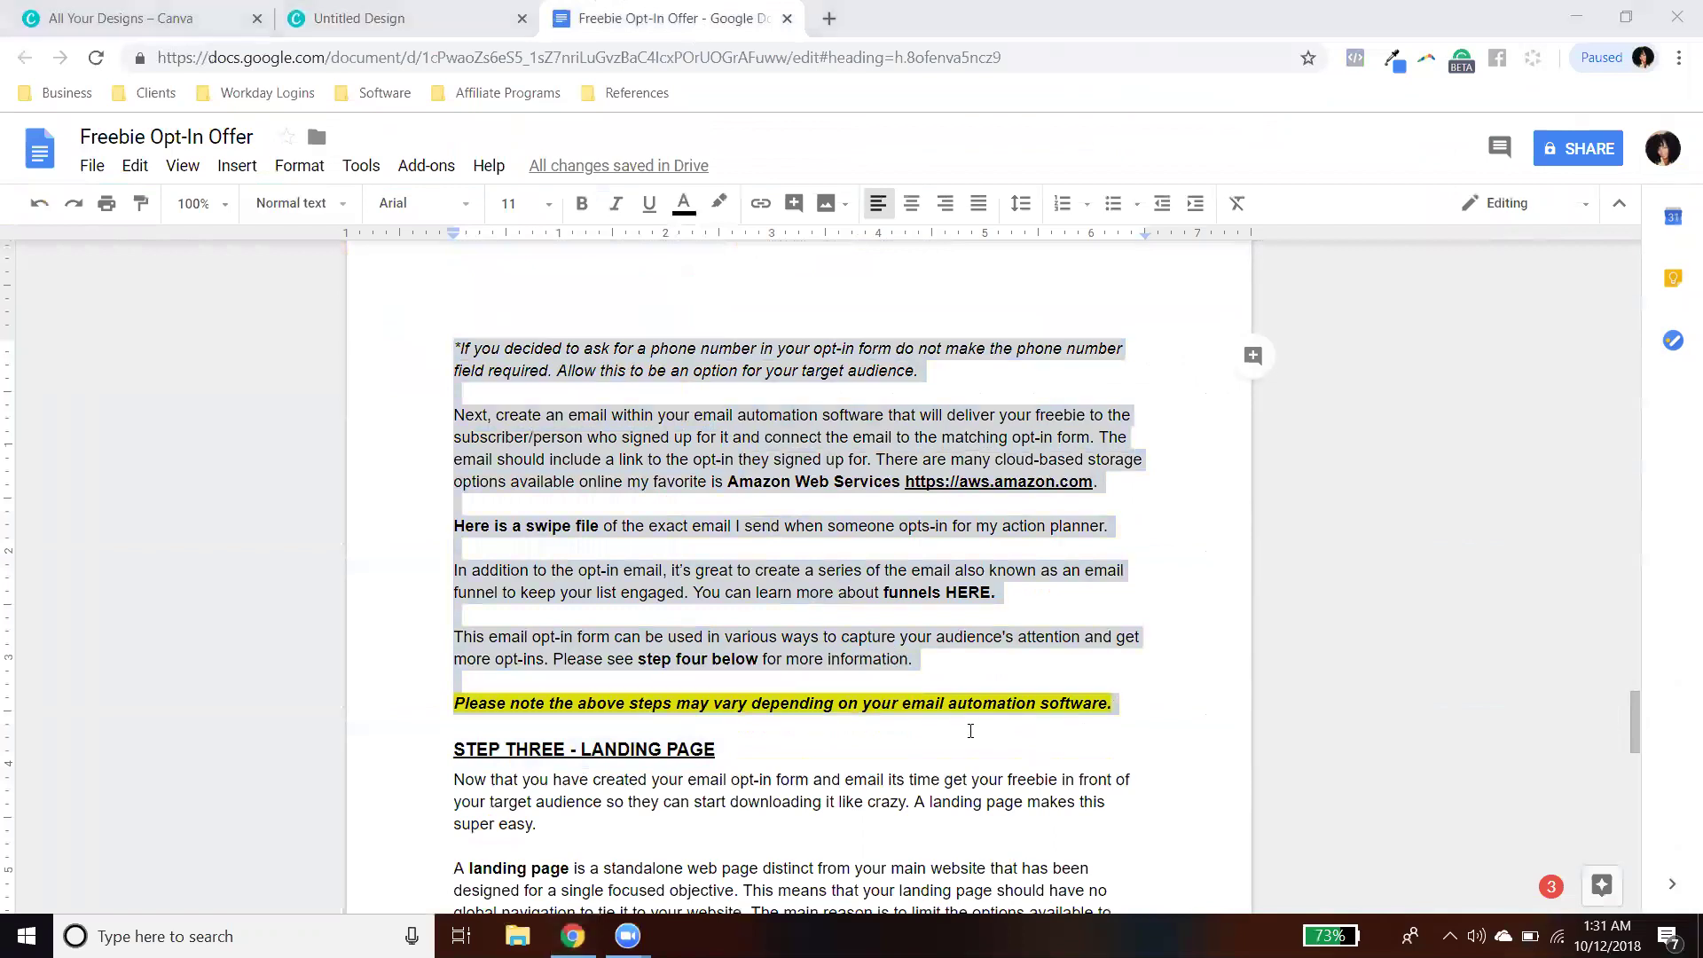
# Step: Replace the body text on page 5 of the Canva design with the copied paragraphs and add a blank line at the end
pyautogui.click(359, 18)
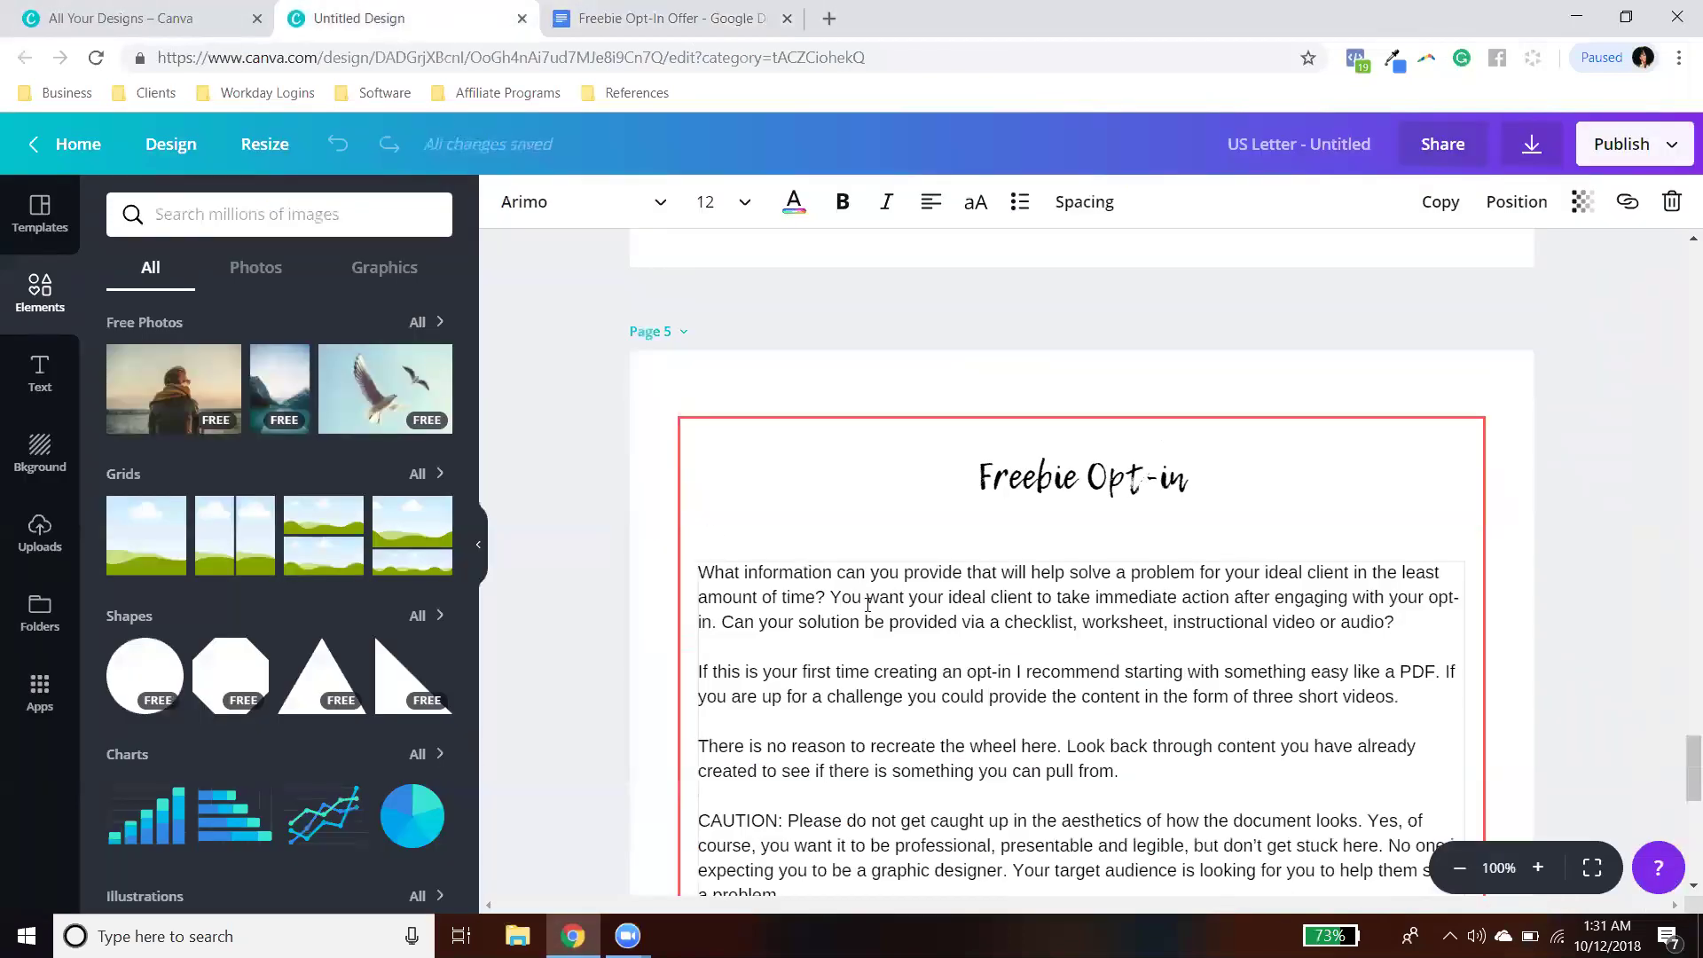
pyautogui.hotkey('ctrl', 'a')
pyautogui.hotkey('ctrl', 'v')
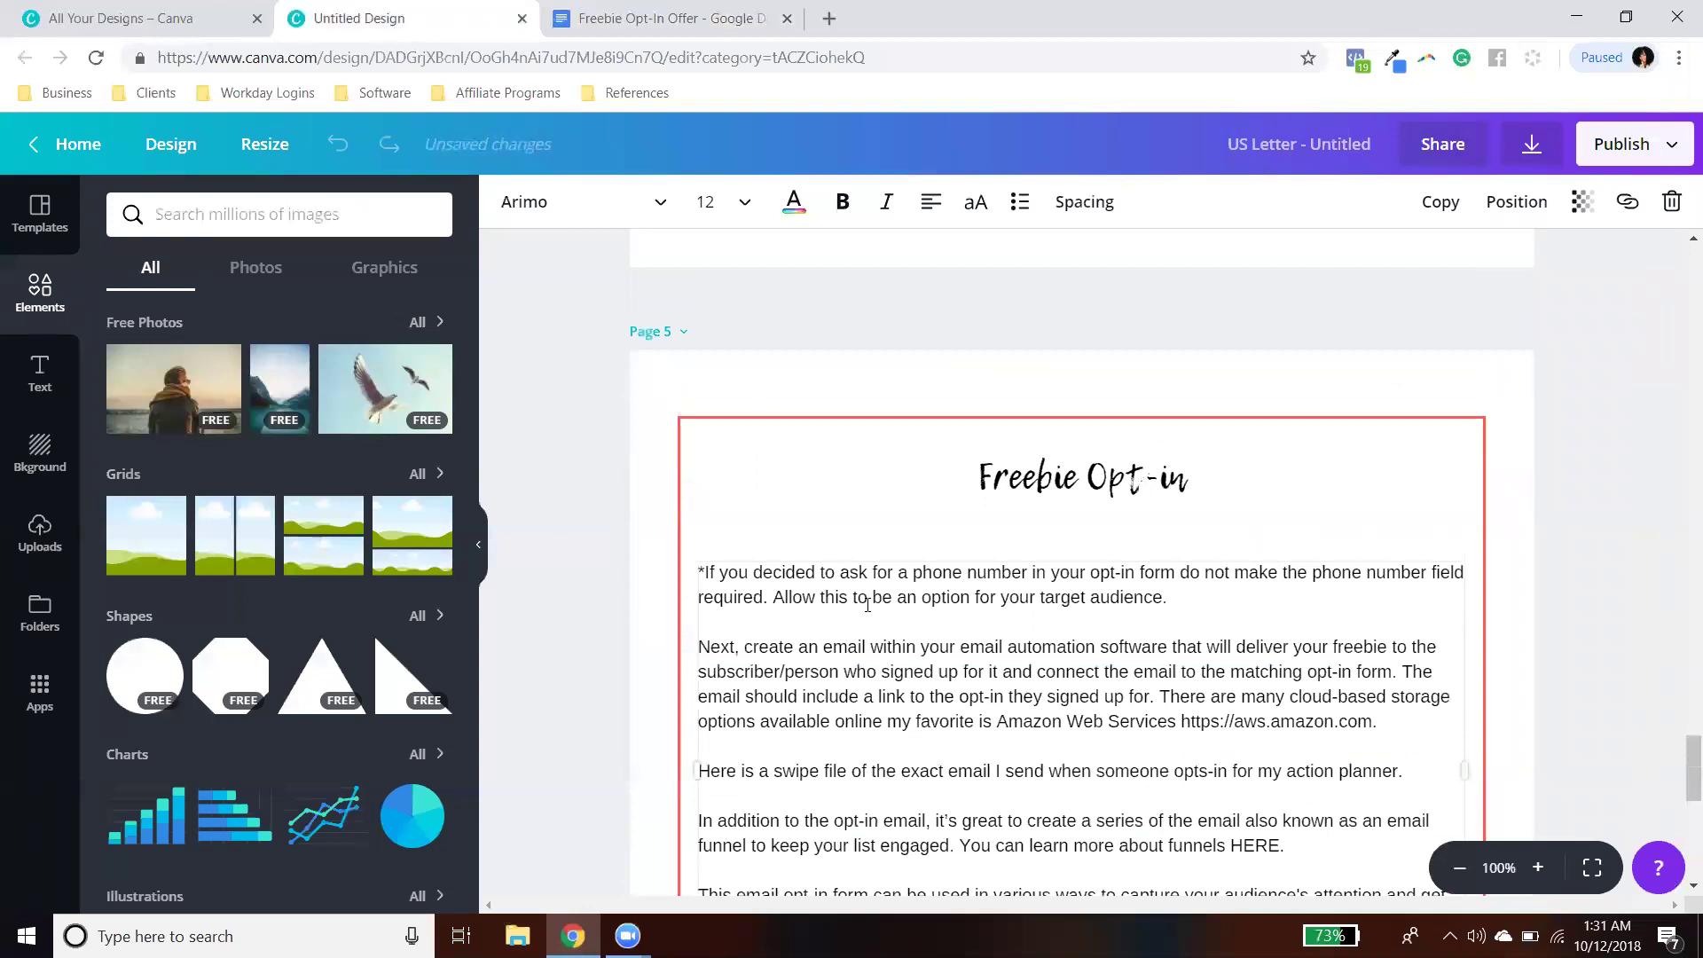
pyautogui.press('Return')
pyautogui.press('Return')
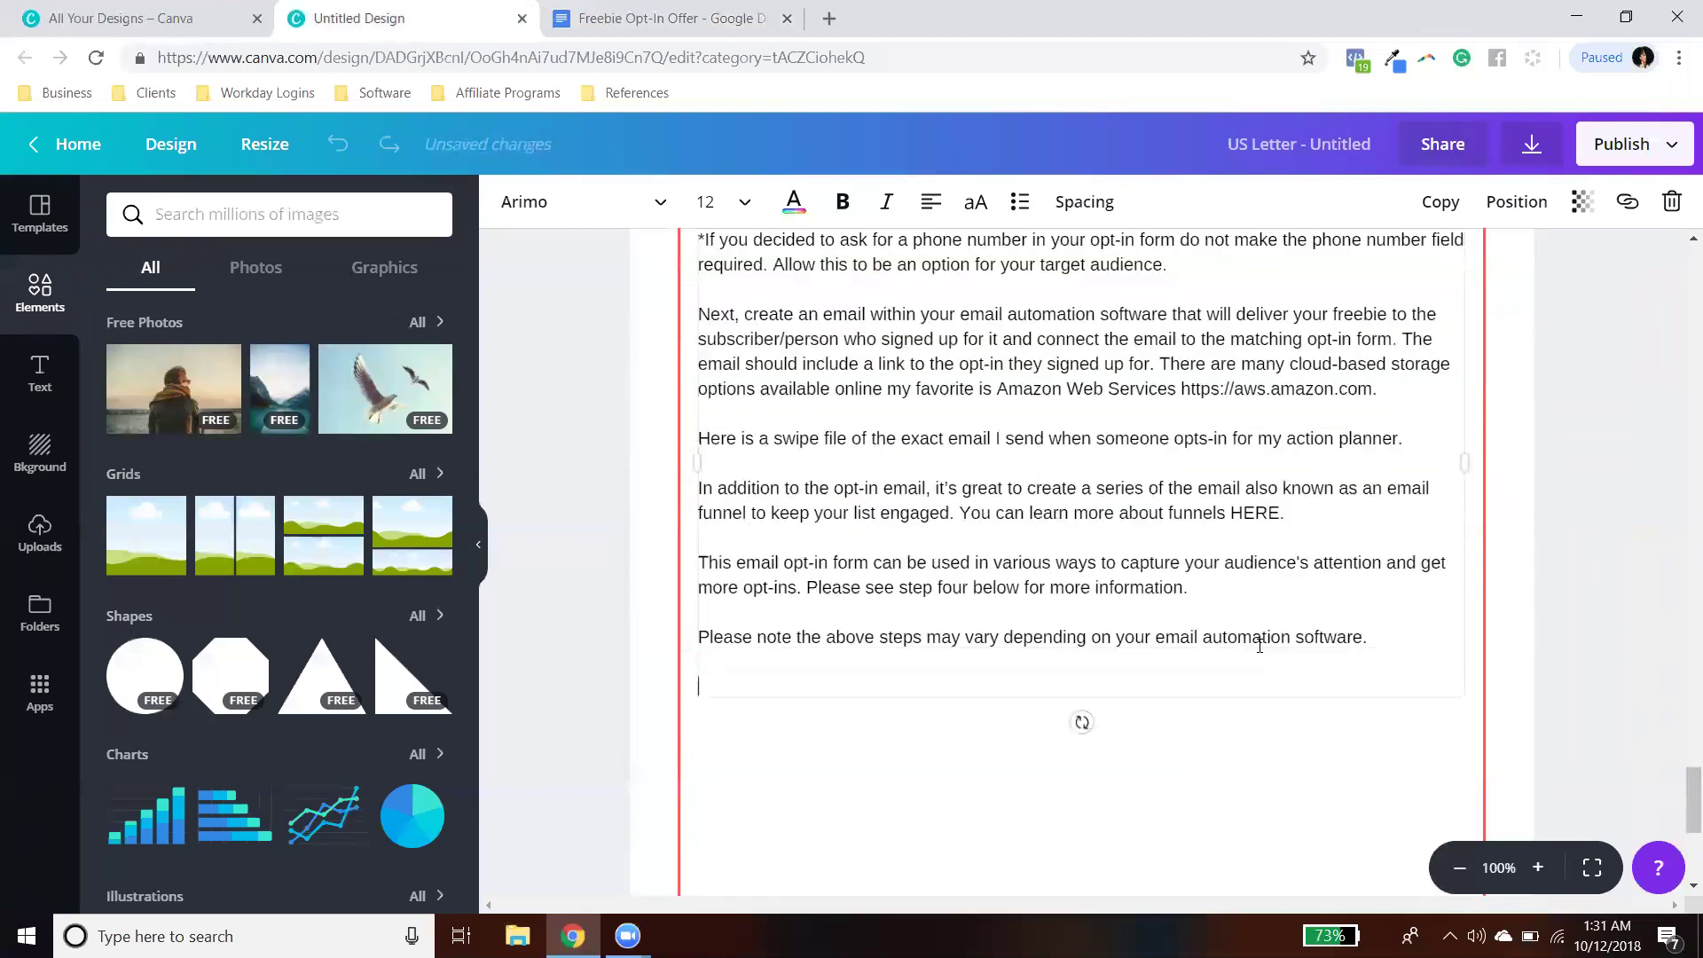
# Step: In the Google Docs source, copy the STEP THREE - LANDING PAGE section through the "After building your page" paragraph
pyautogui.click(681, 24)
pyautogui.scroll(-4, 798, 532)
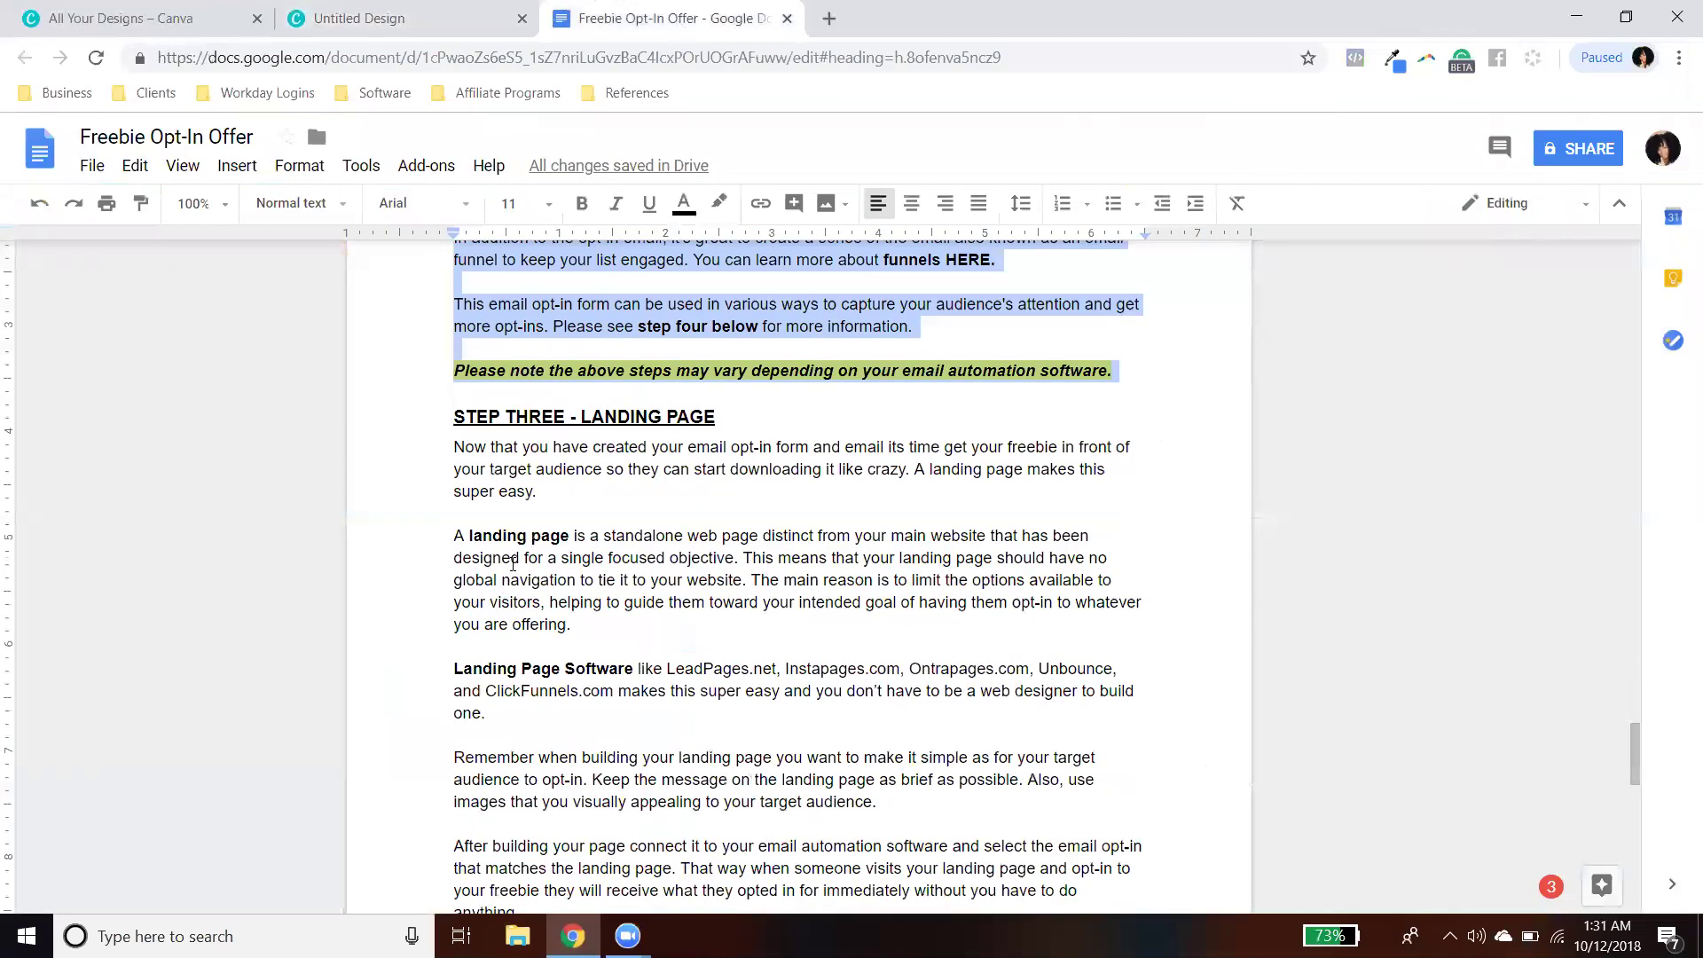
pyautogui.moveTo(454, 416); pyautogui.dragTo(860, 472)
pyautogui.moveTo(527, 461); pyautogui.dragTo(520, 460)
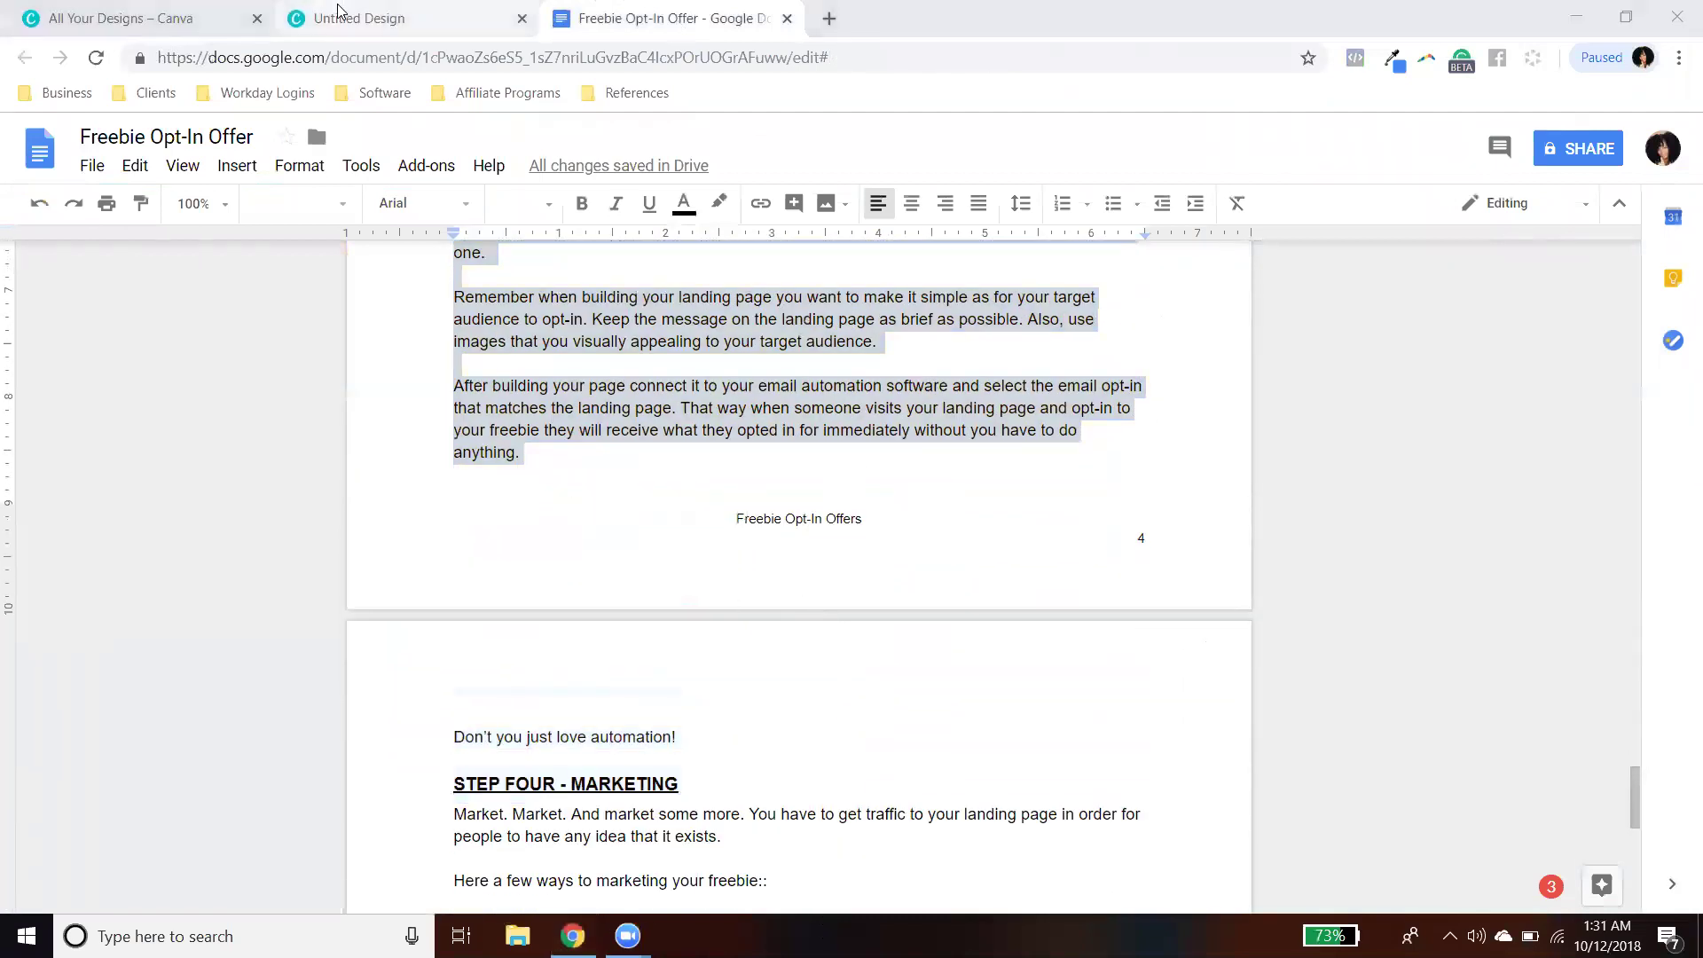
# Step: Return to the Canva design and paste the STEP THREE section at the end of page 5's body text
pyautogui.click(342, 16)
pyautogui.hotkey('ctrl', 'v')
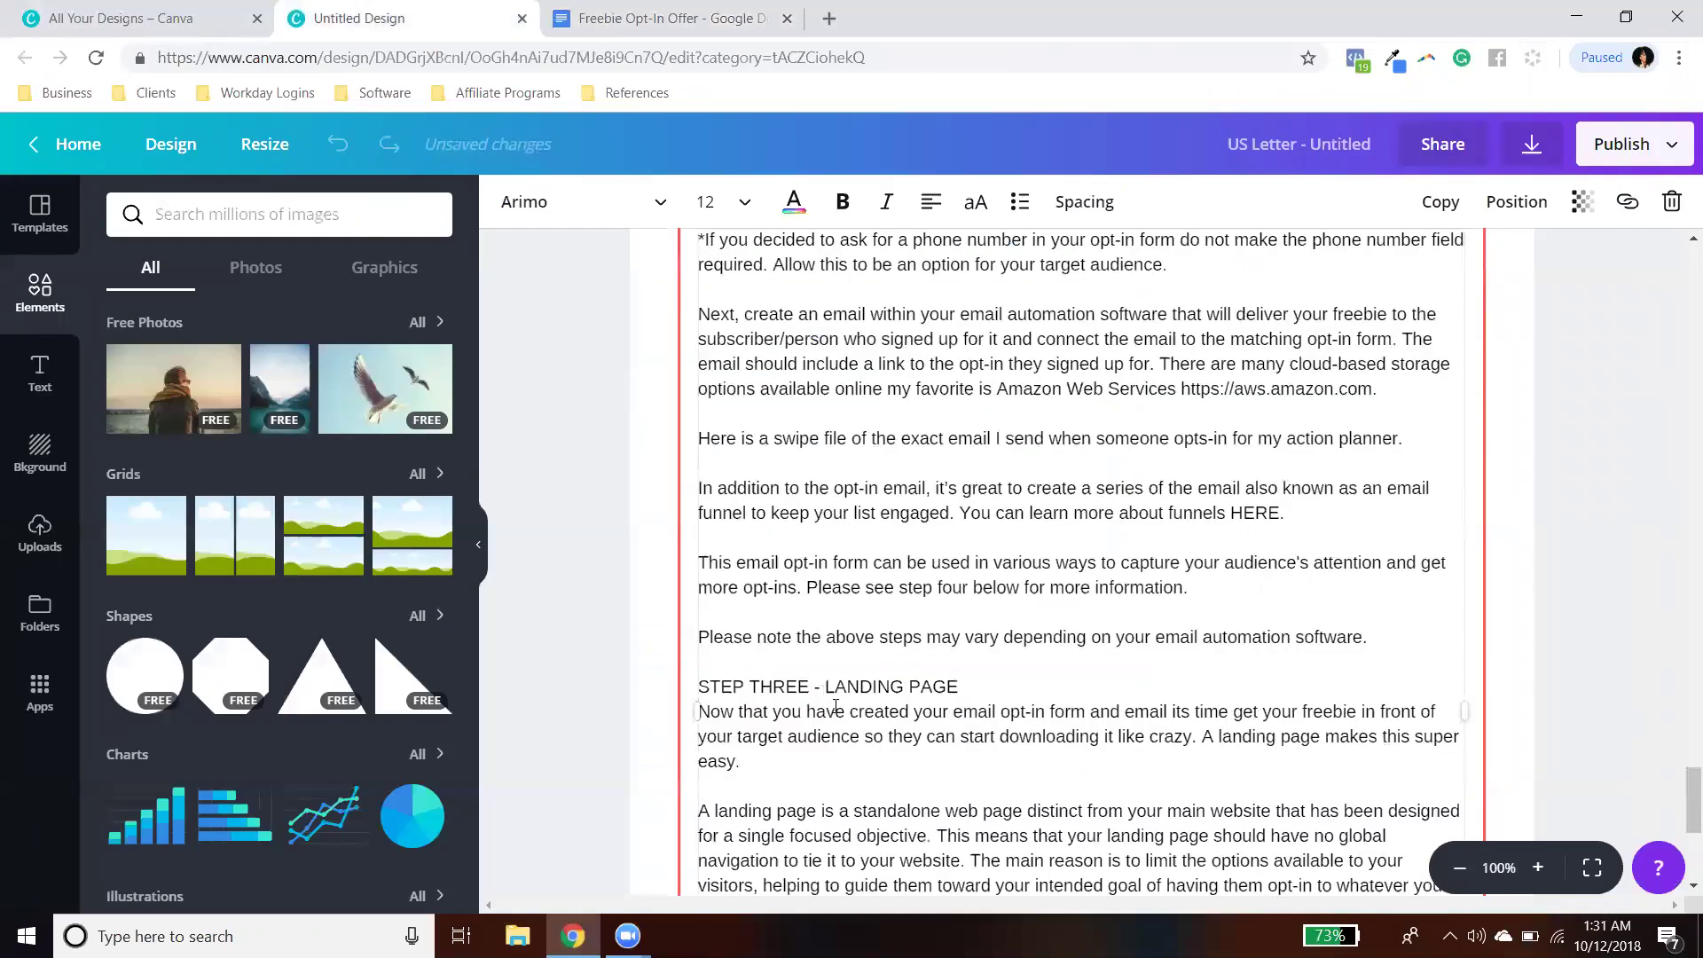
pyautogui.scroll(-5, 836, 707)
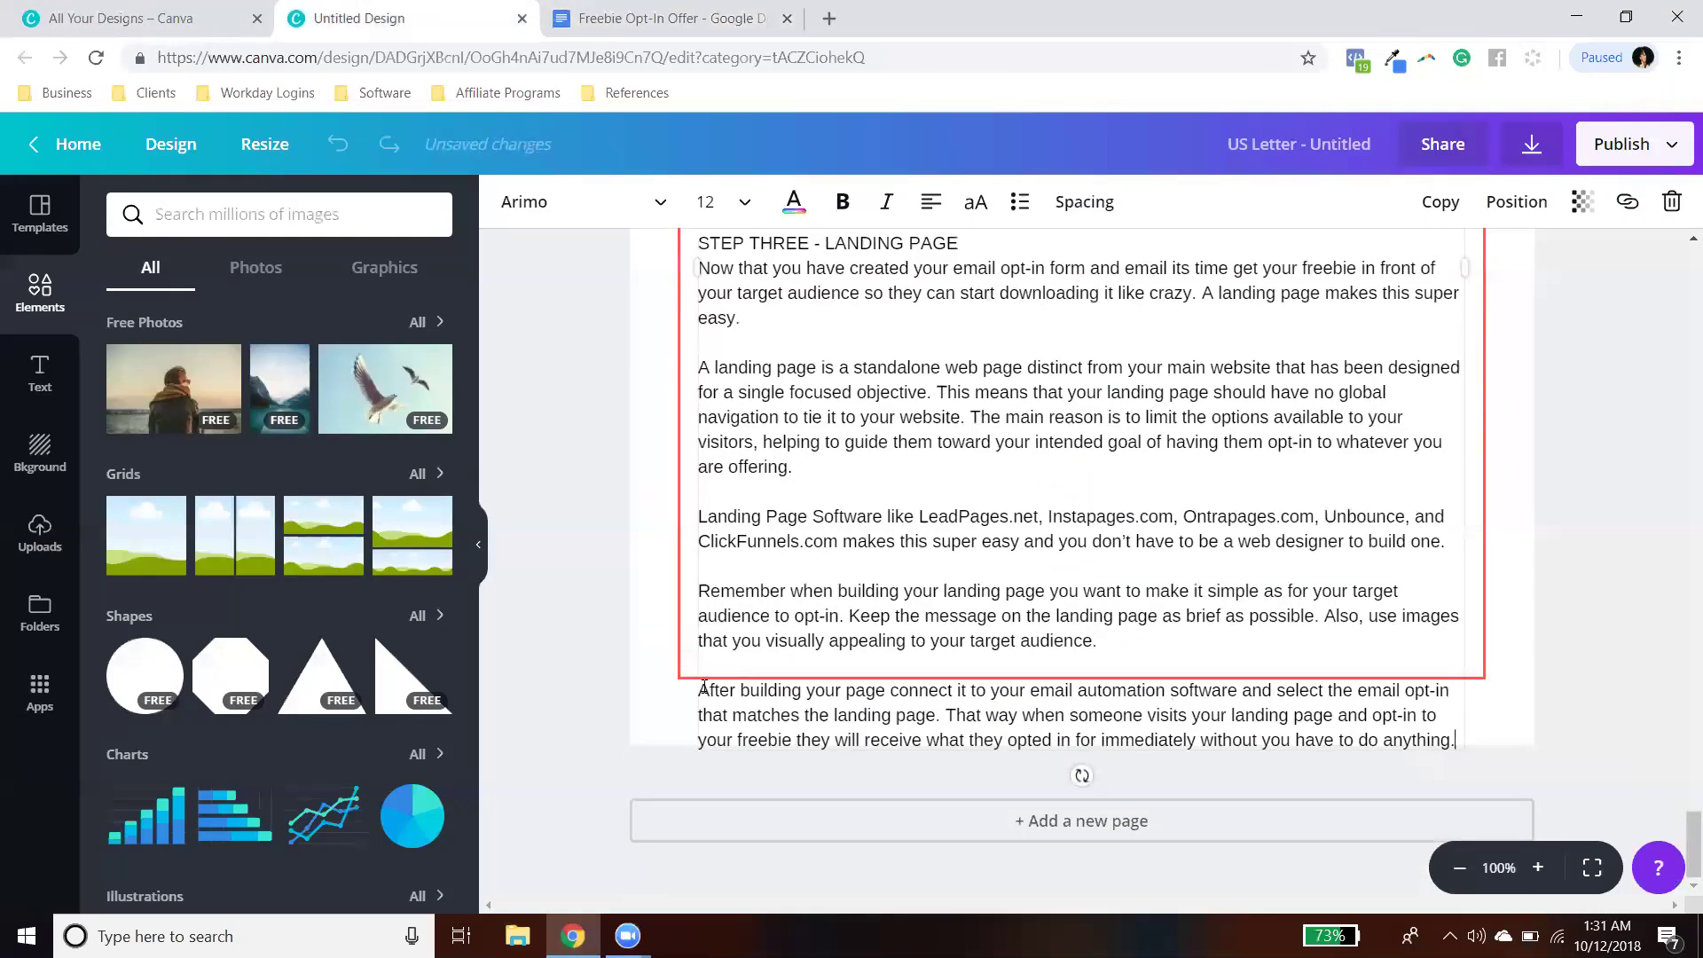
# Step: Duplicate page 5, including the paragraph that overflows its red border
pyautogui.moveTo(703, 687); pyautogui.dragTo(1368, 759)
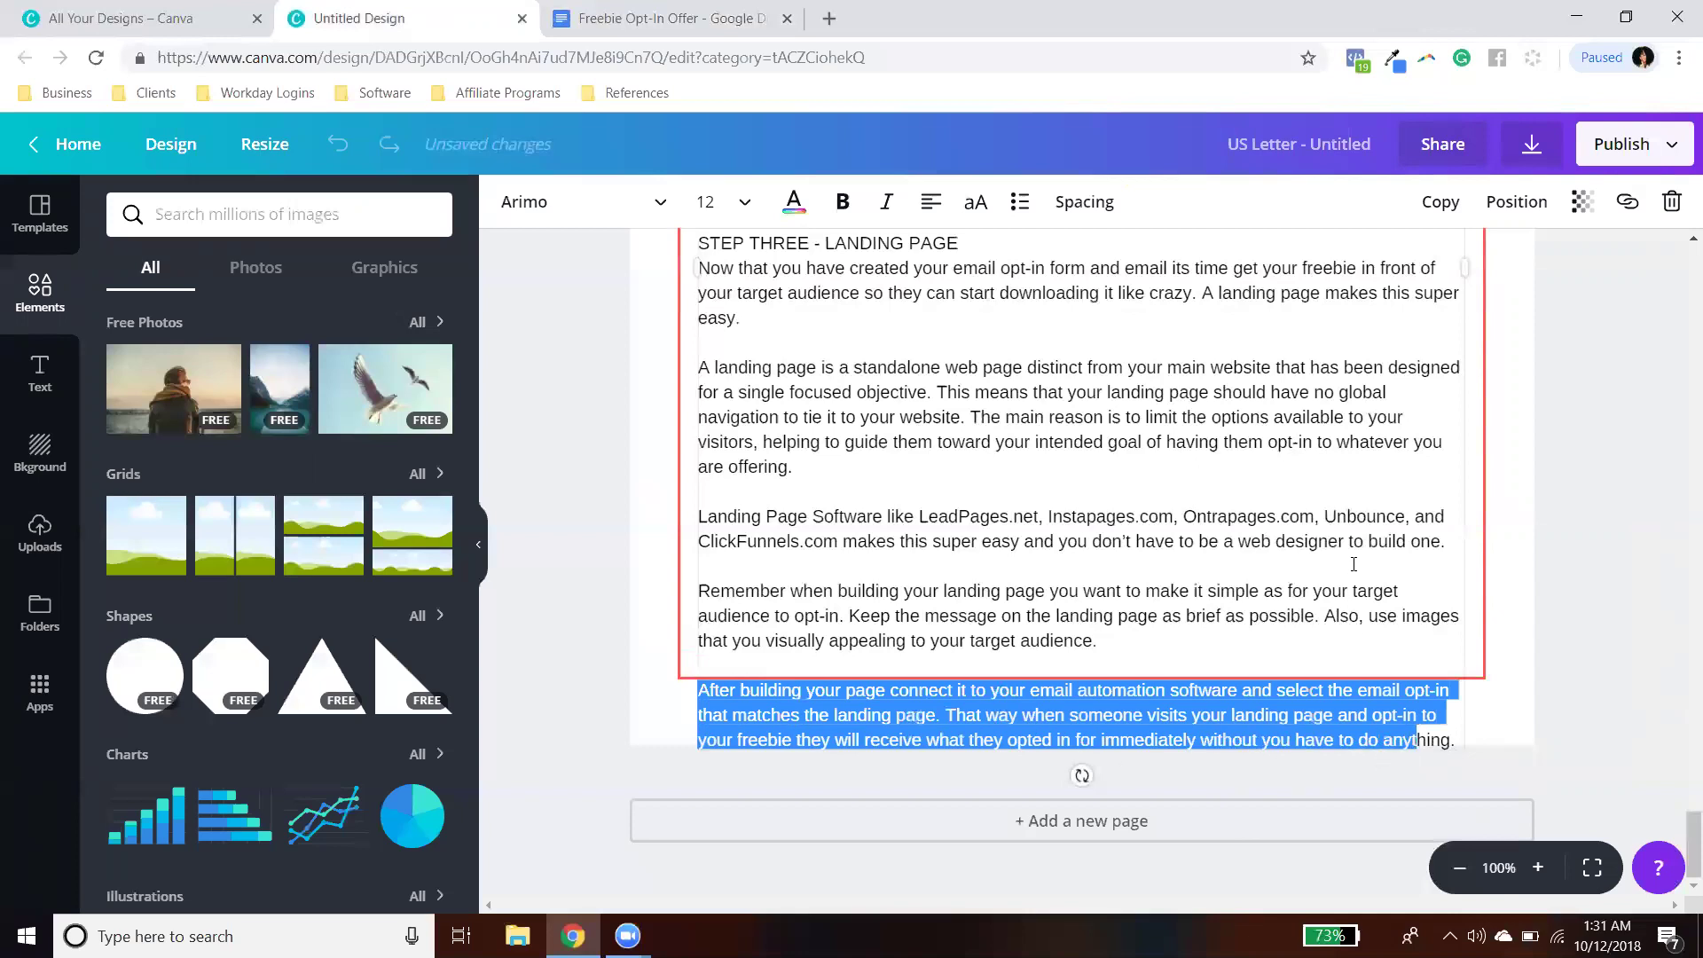
pyautogui.scroll(10, 1353, 564)
pyautogui.click(677, 443)
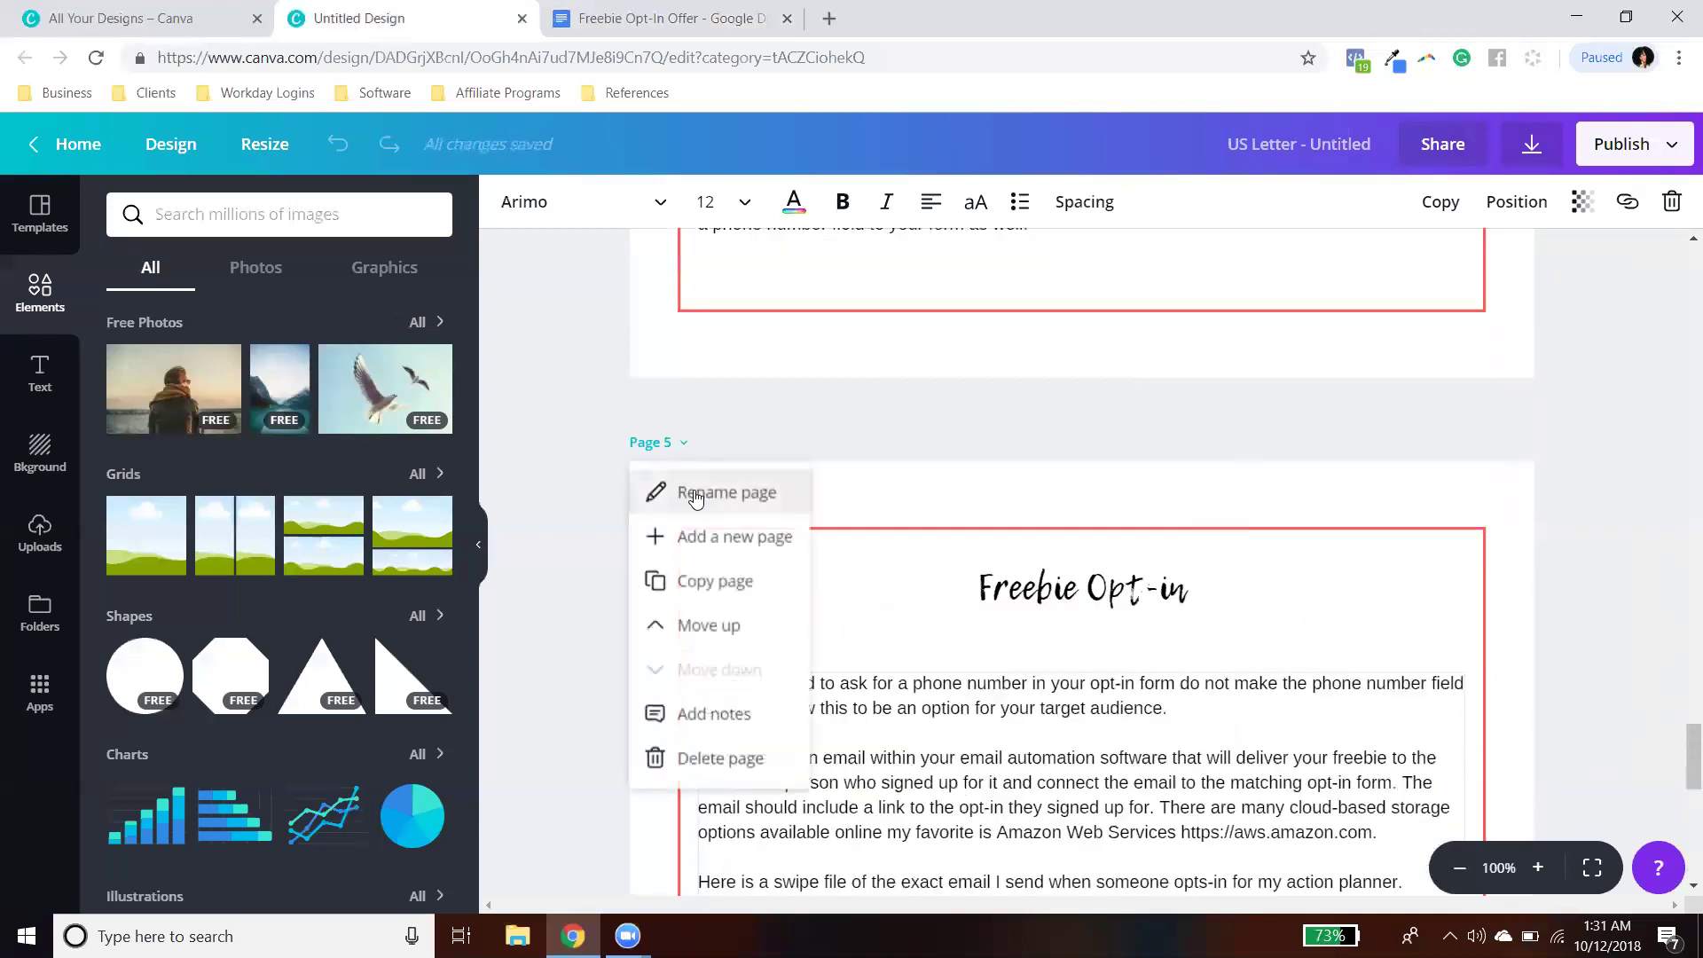
pyautogui.click(717, 581)
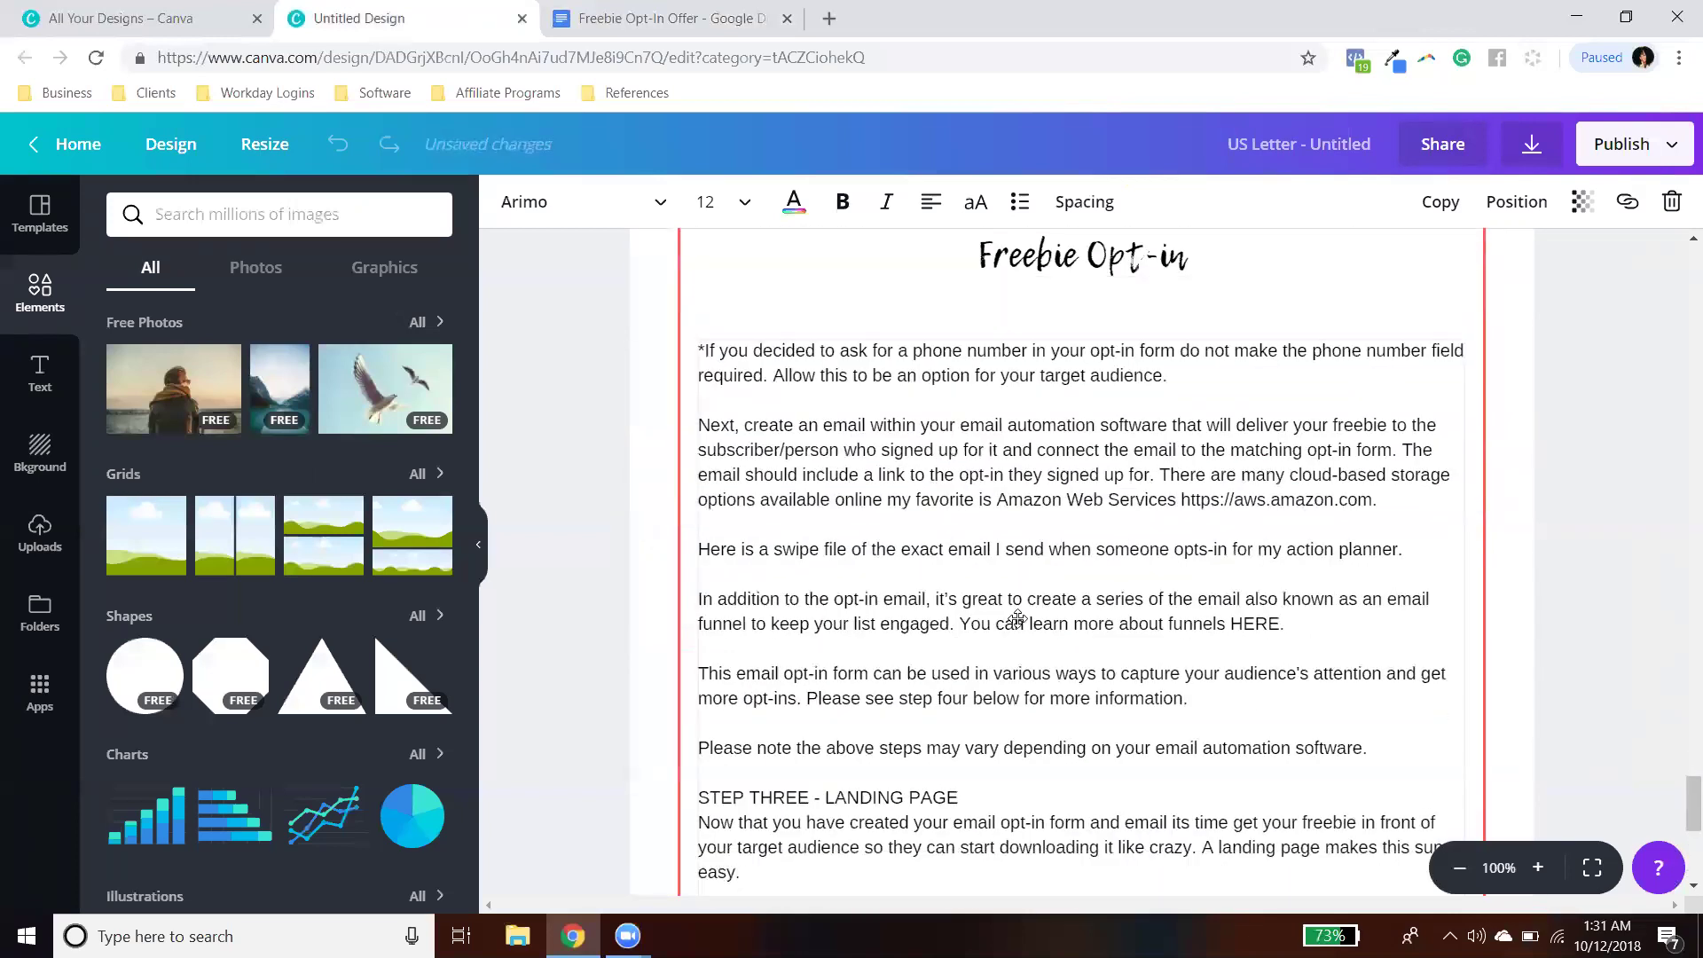
# Step: Delete all body text on page 6 that precedes the "After building your page" paragraph, including the leftover asterisk and blank line
pyautogui.scroll(-6, 1012, 615)
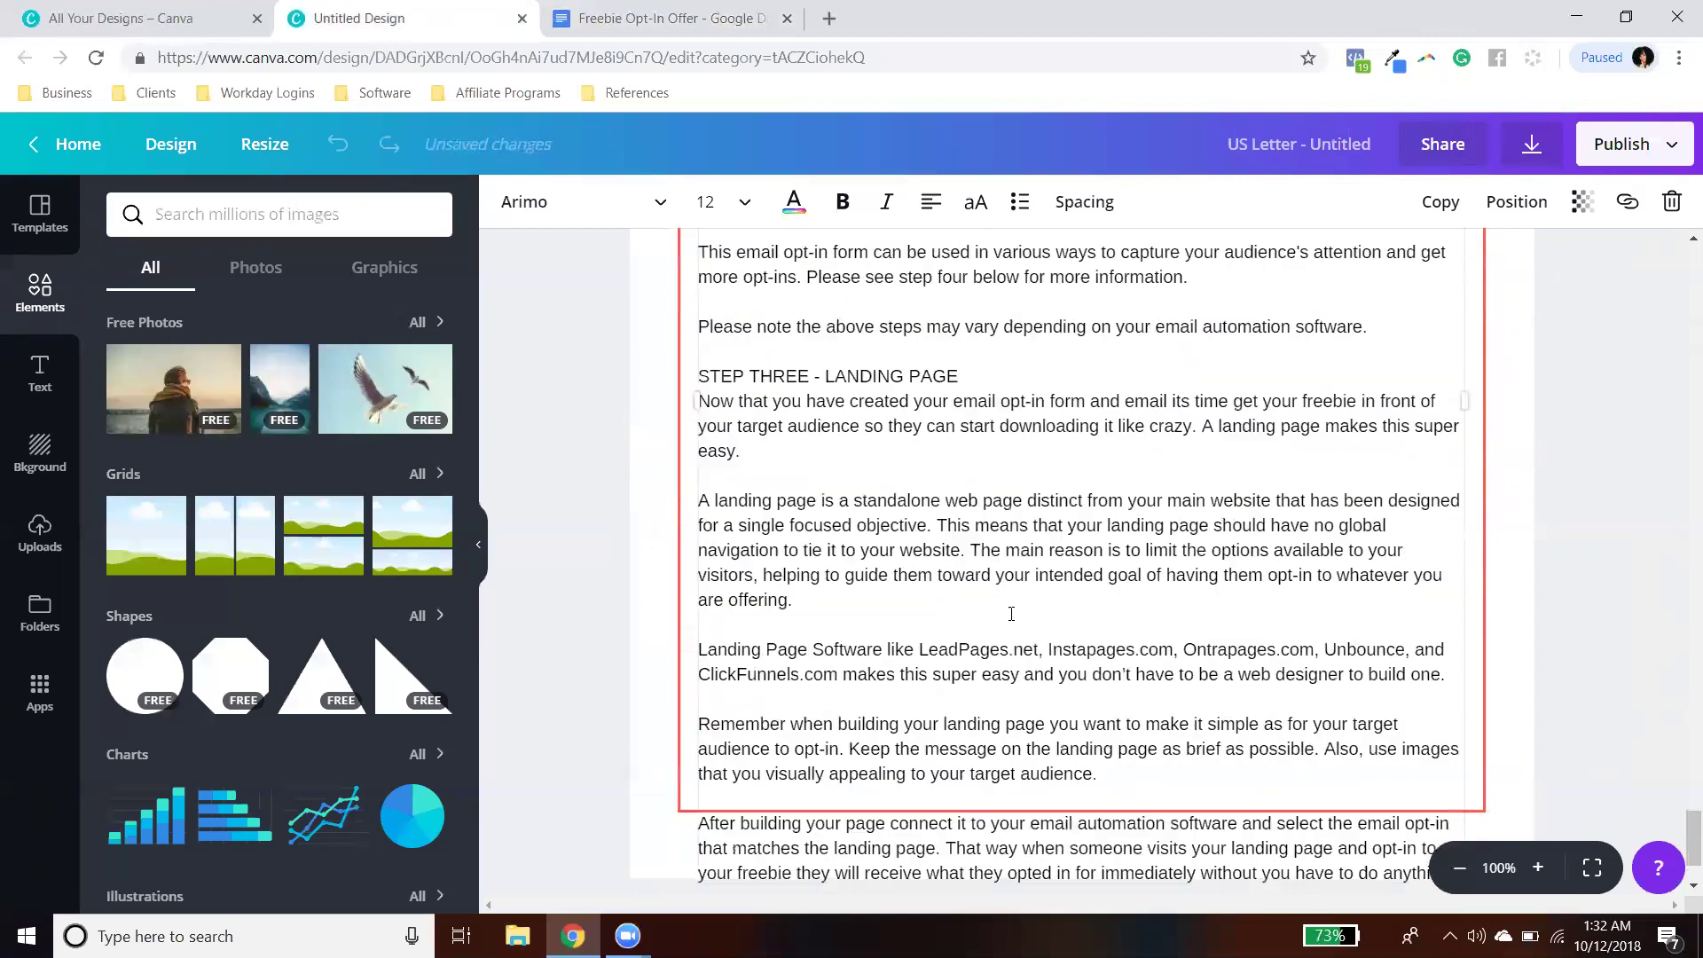
pyautogui.moveTo(1112, 629); pyautogui.dragTo(710, 441)
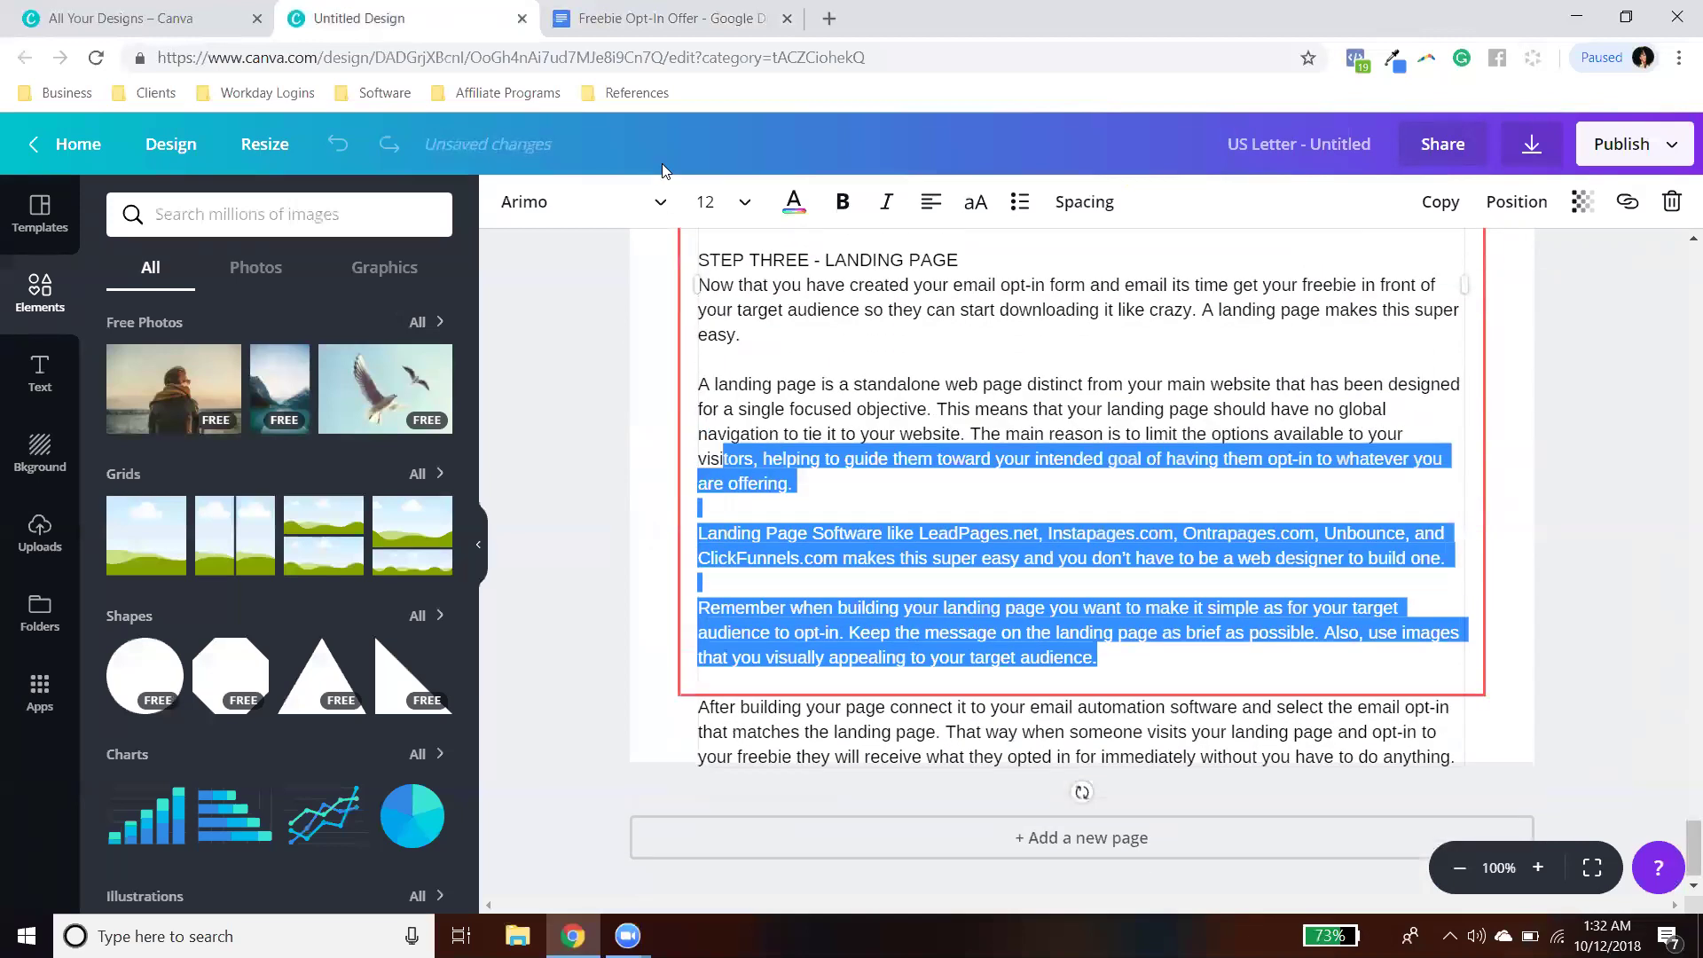
pyautogui.scroll(20, 705, 499)
pyautogui.scroll(-12, 743, 792)
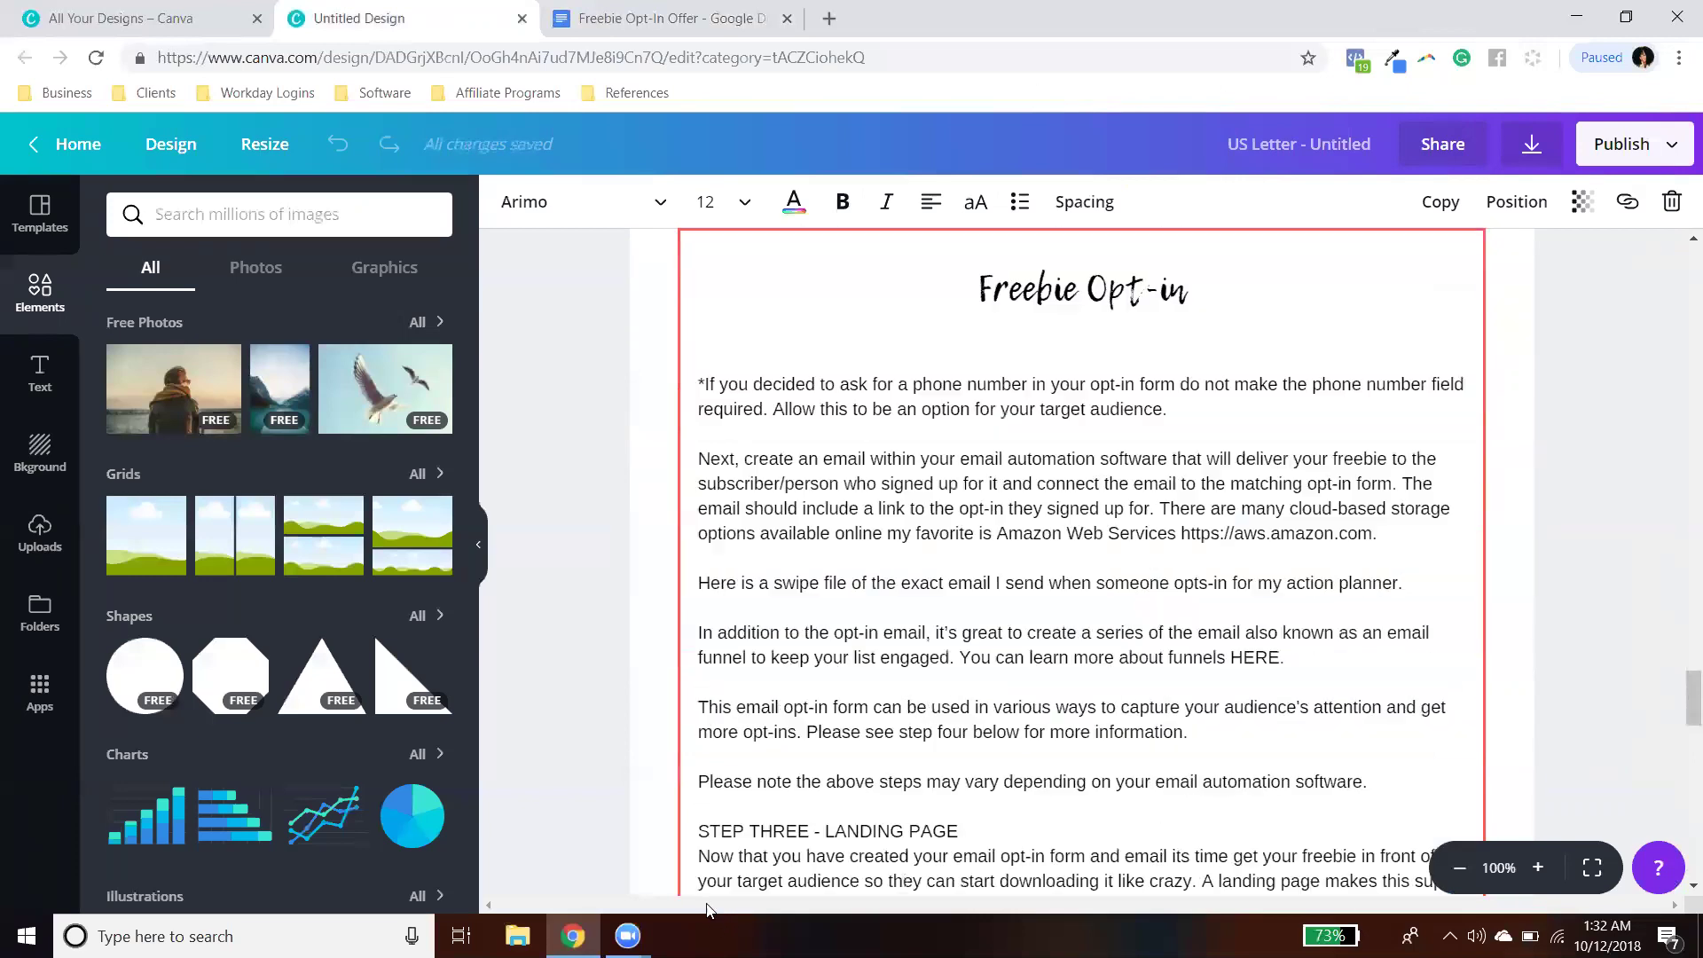
pyautogui.scroll(-4, 948, 581)
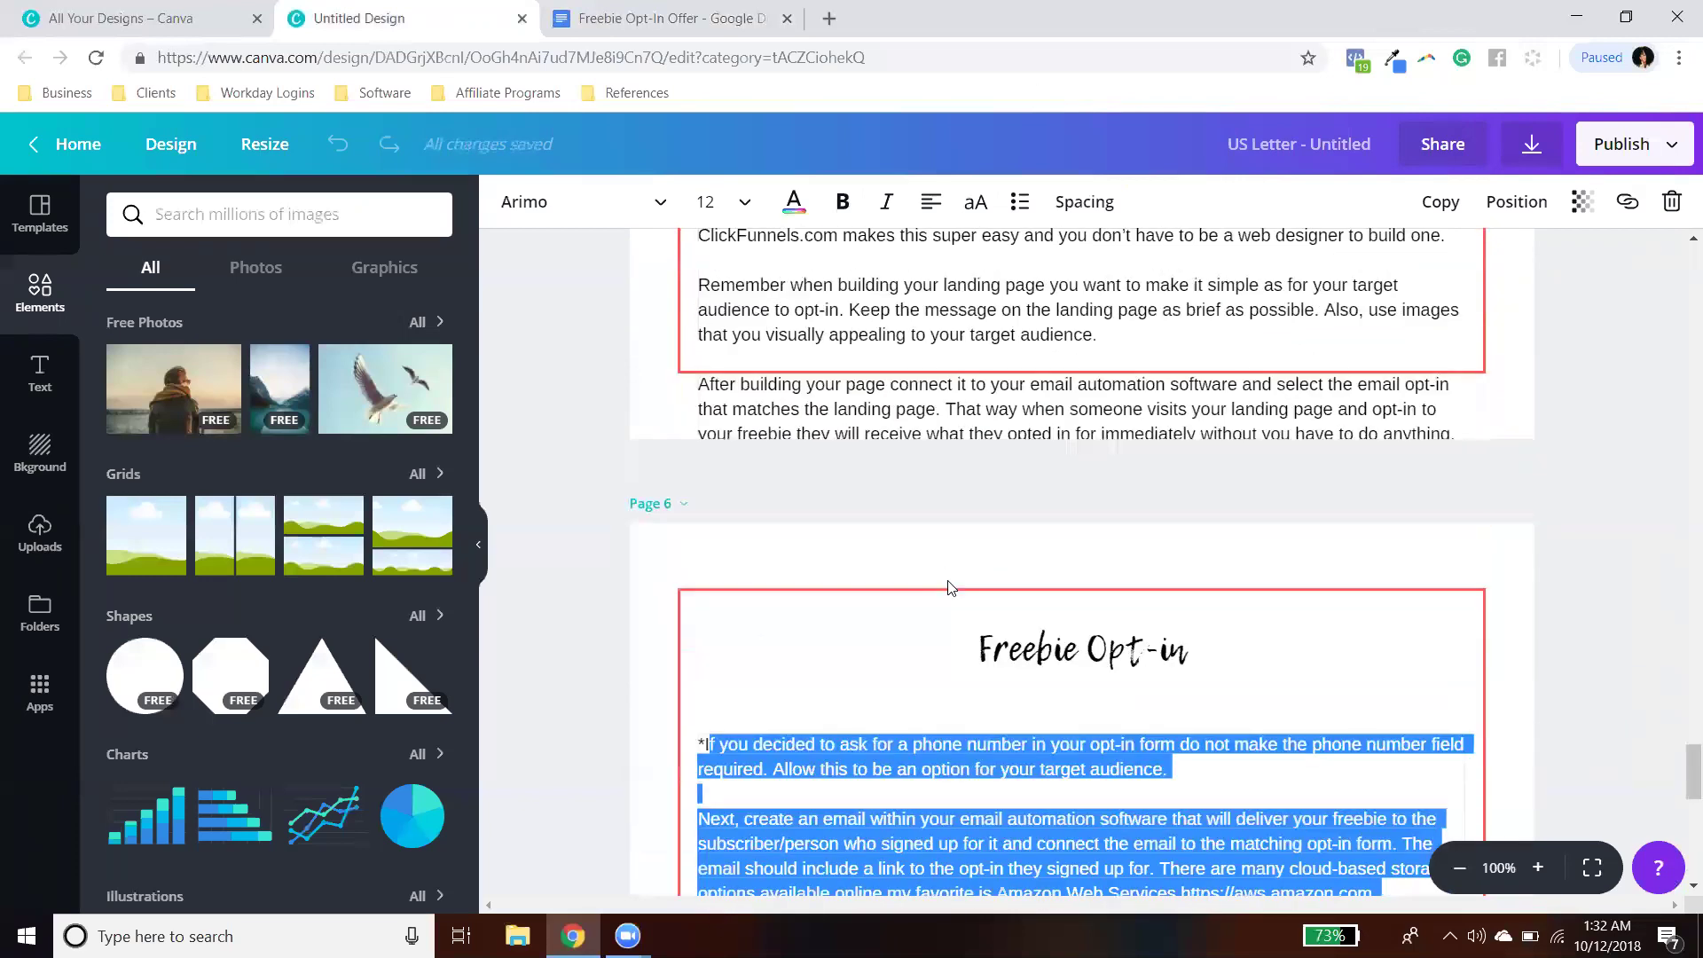
pyautogui.press('BackSpace')
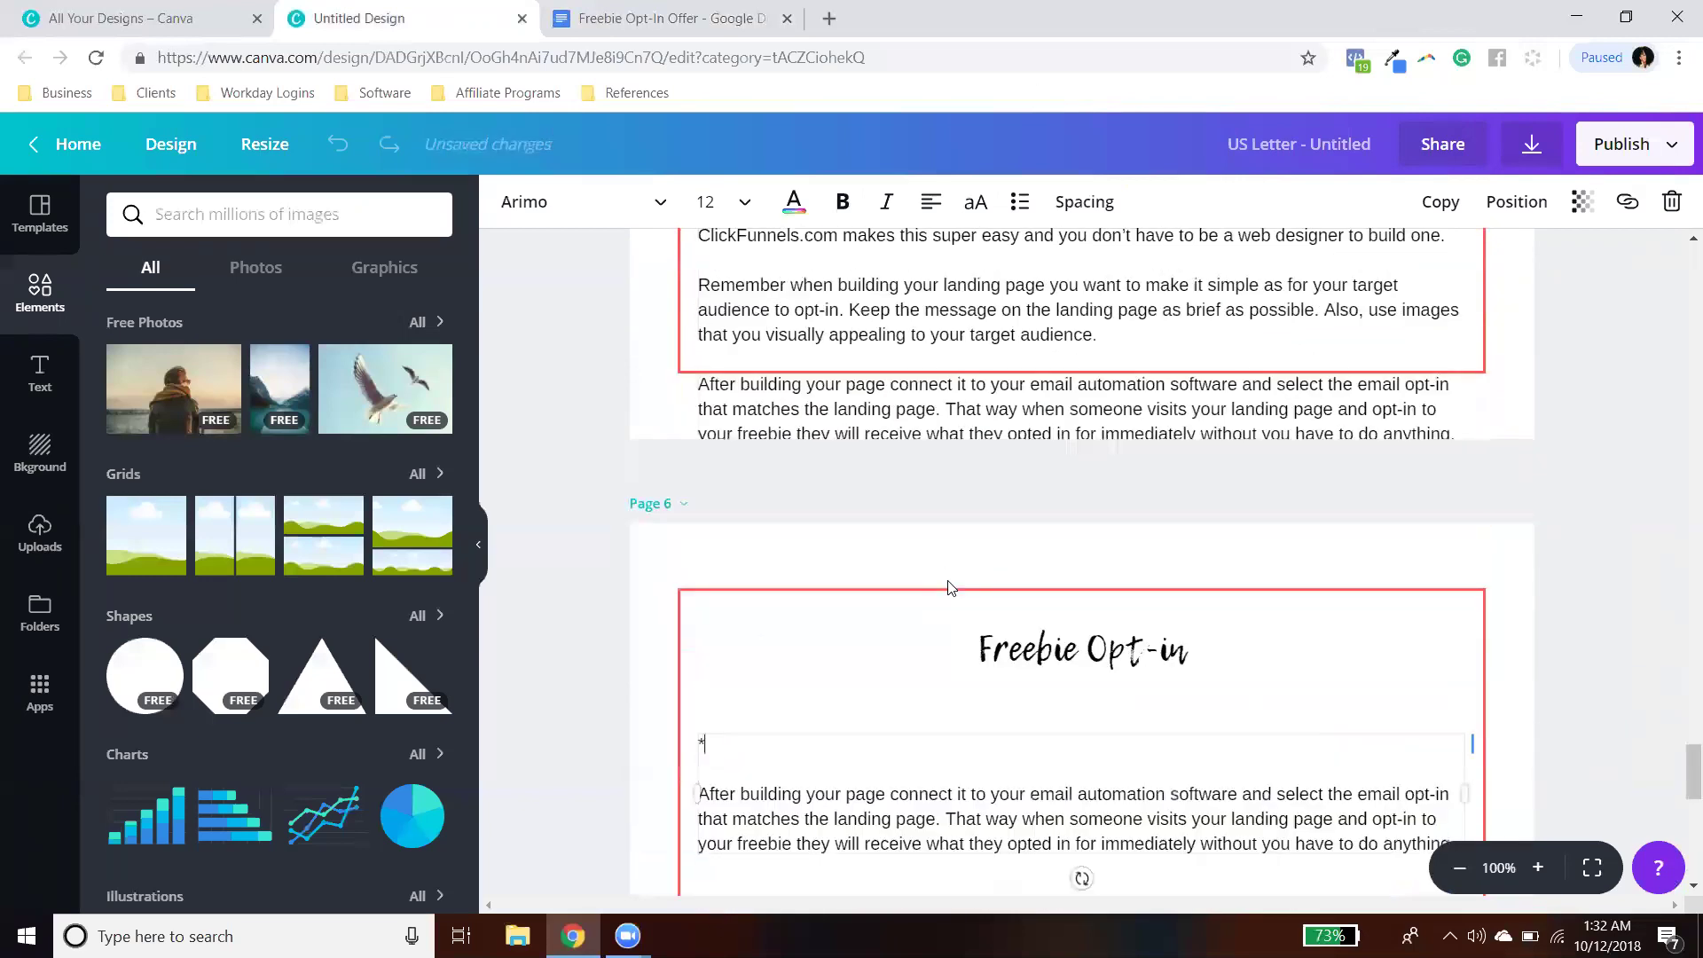
pyautogui.press('Delete')
pyautogui.press('Delete')
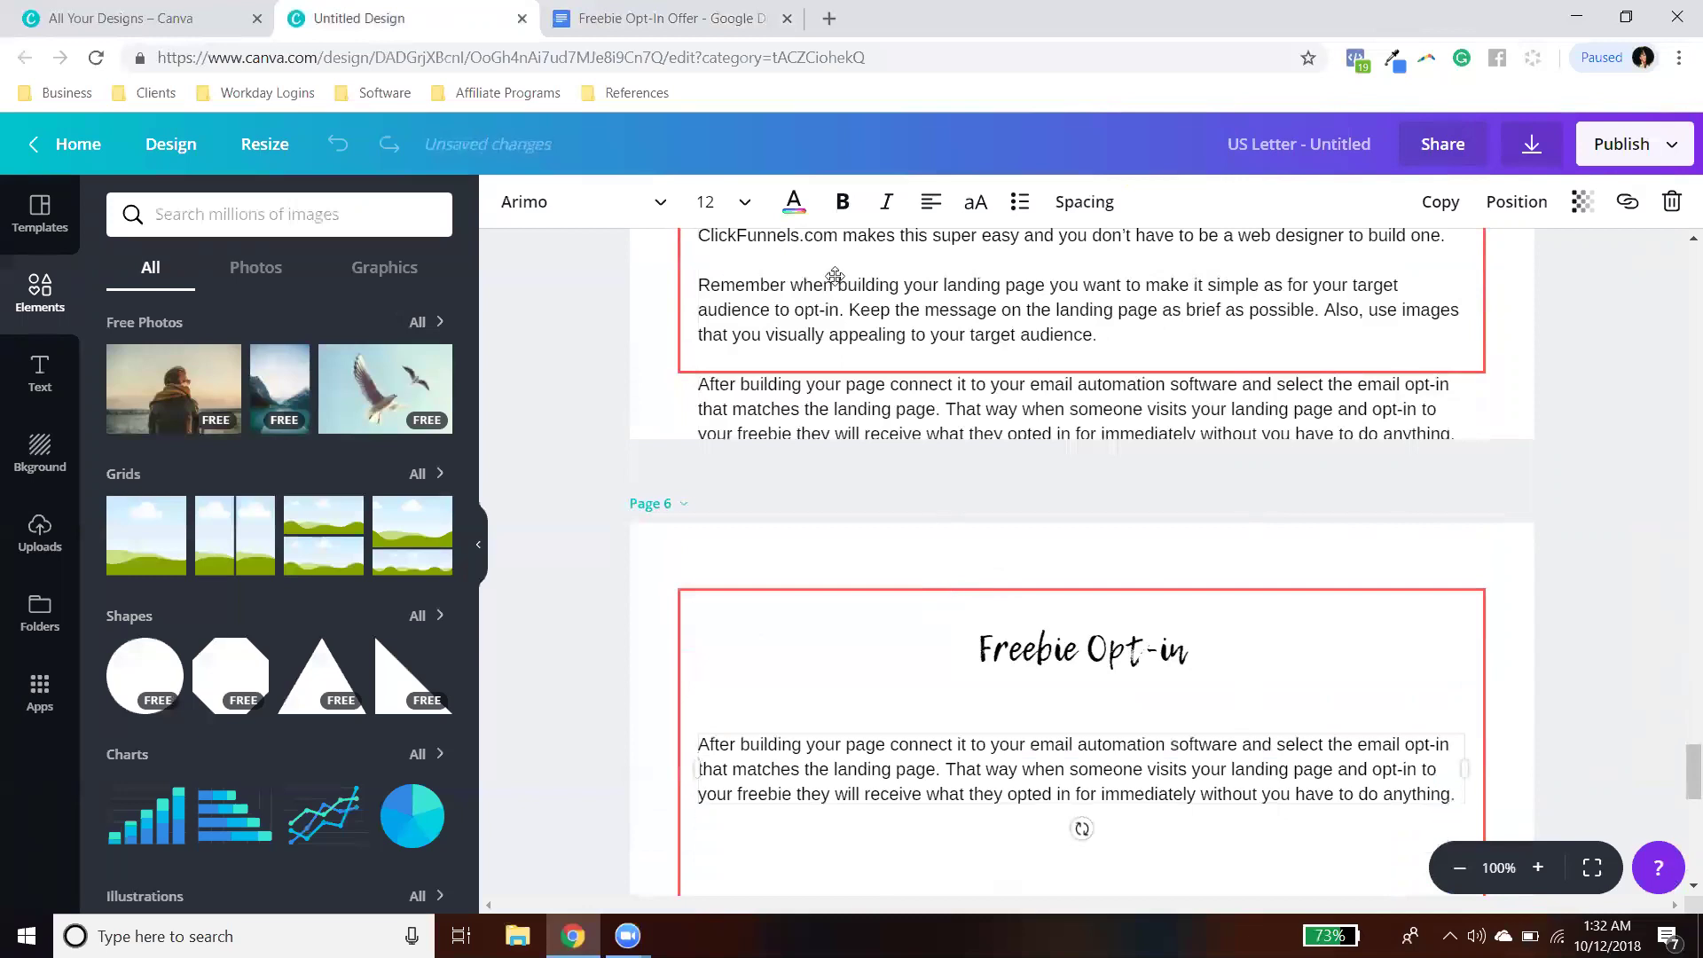
# Step: Delete the overflowing "After building your page" paragraph and the blank line above it from page 5
pyautogui.hotkey('ctrl', 'z')
pyautogui.scroll(-8, 1134, 736)
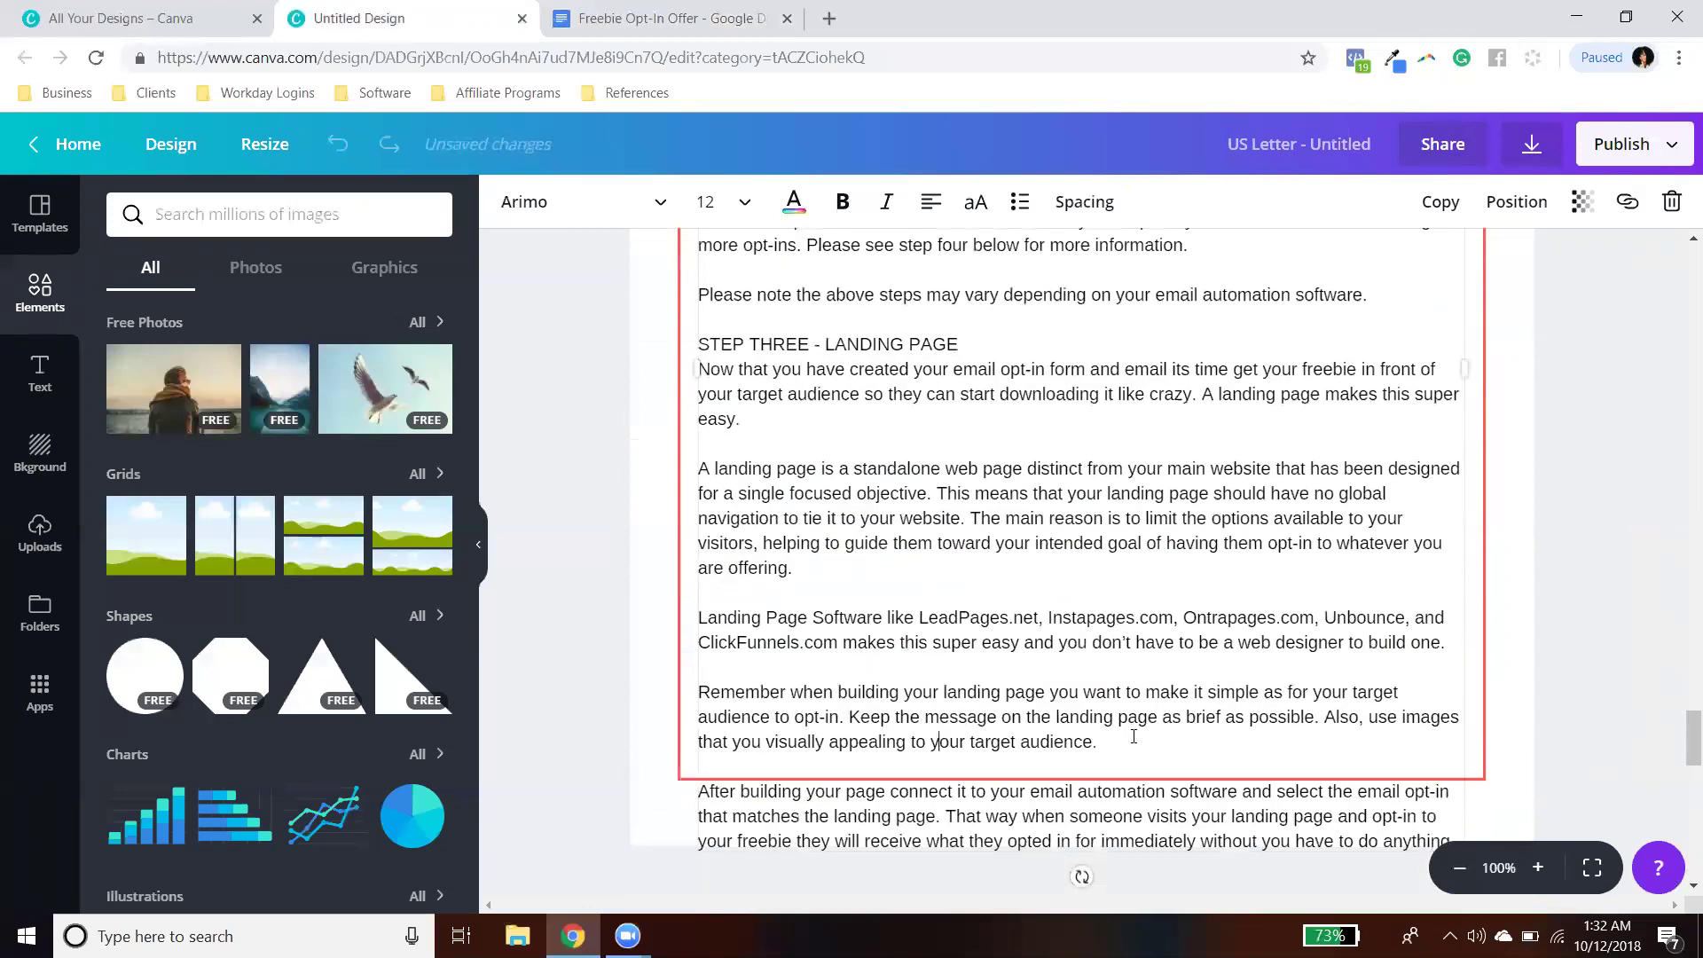
pyautogui.scroll(-1, 1133, 737)
pyautogui.moveTo(701, 656); pyautogui.dragTo(1497, 740)
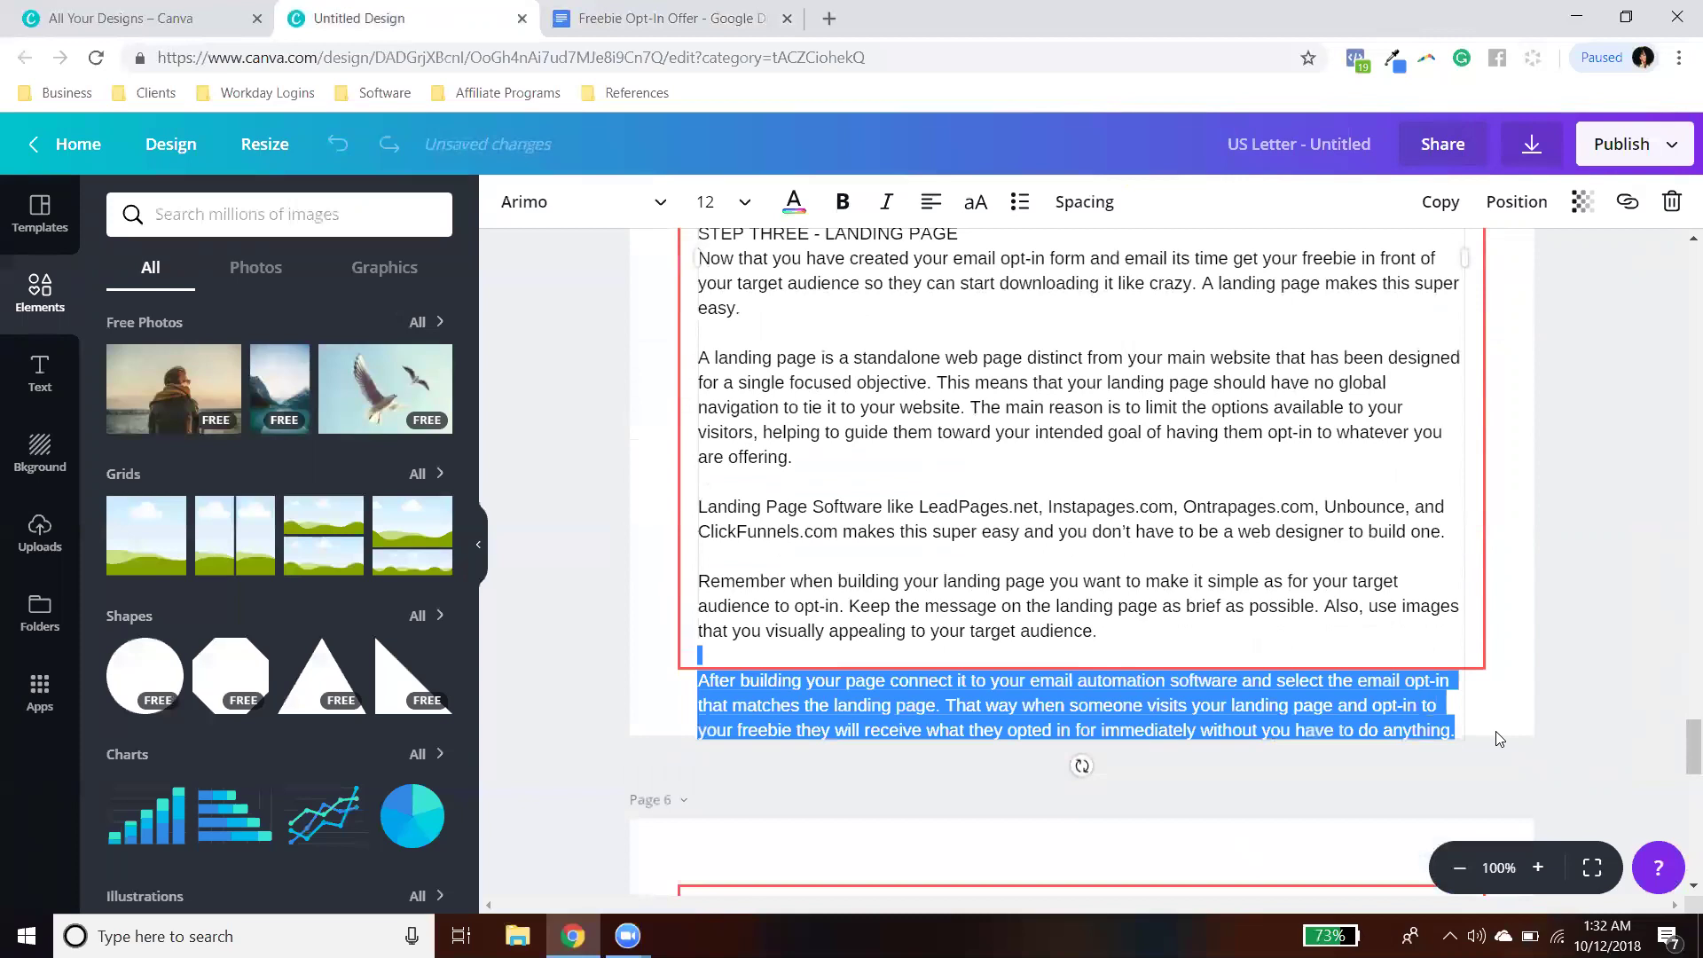
pyautogui.press('BackSpace')
pyautogui.click(1579, 704)
pyautogui.scroll(-4, 1581, 718)
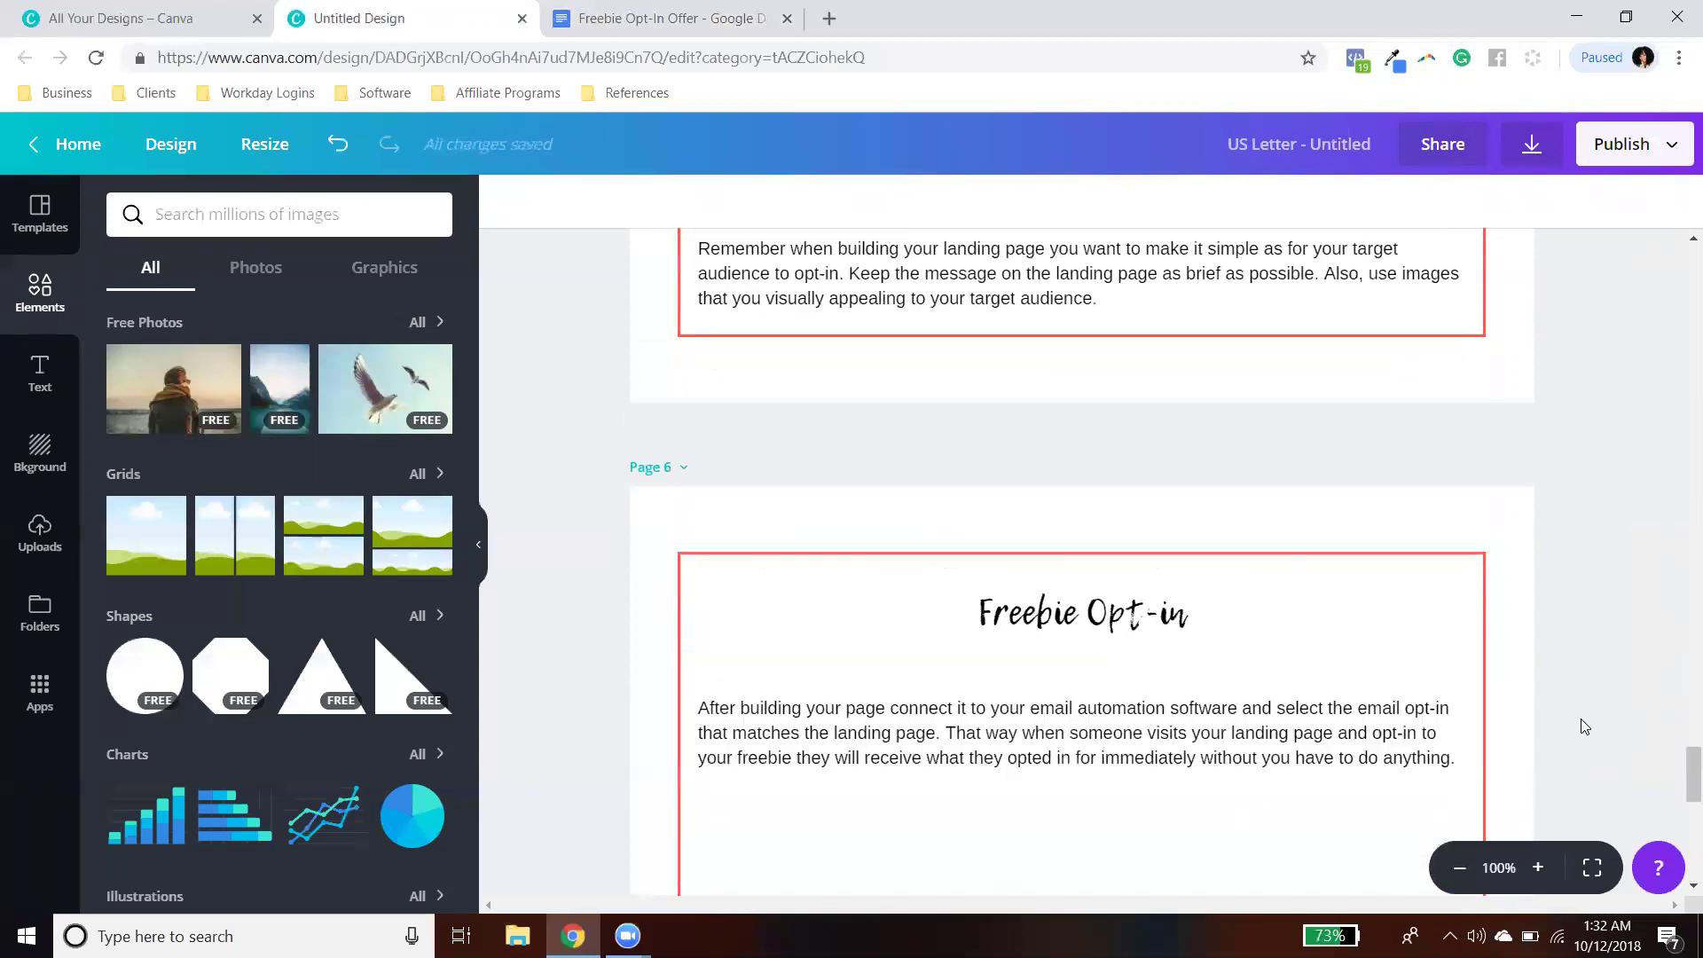
# Step: Switch to the Google Docs document and copy the text from "Don't you just love automation!" through the end of STEP FIVE
pyautogui.click(640, 11)
pyautogui.scroll(-4, 764, 620)
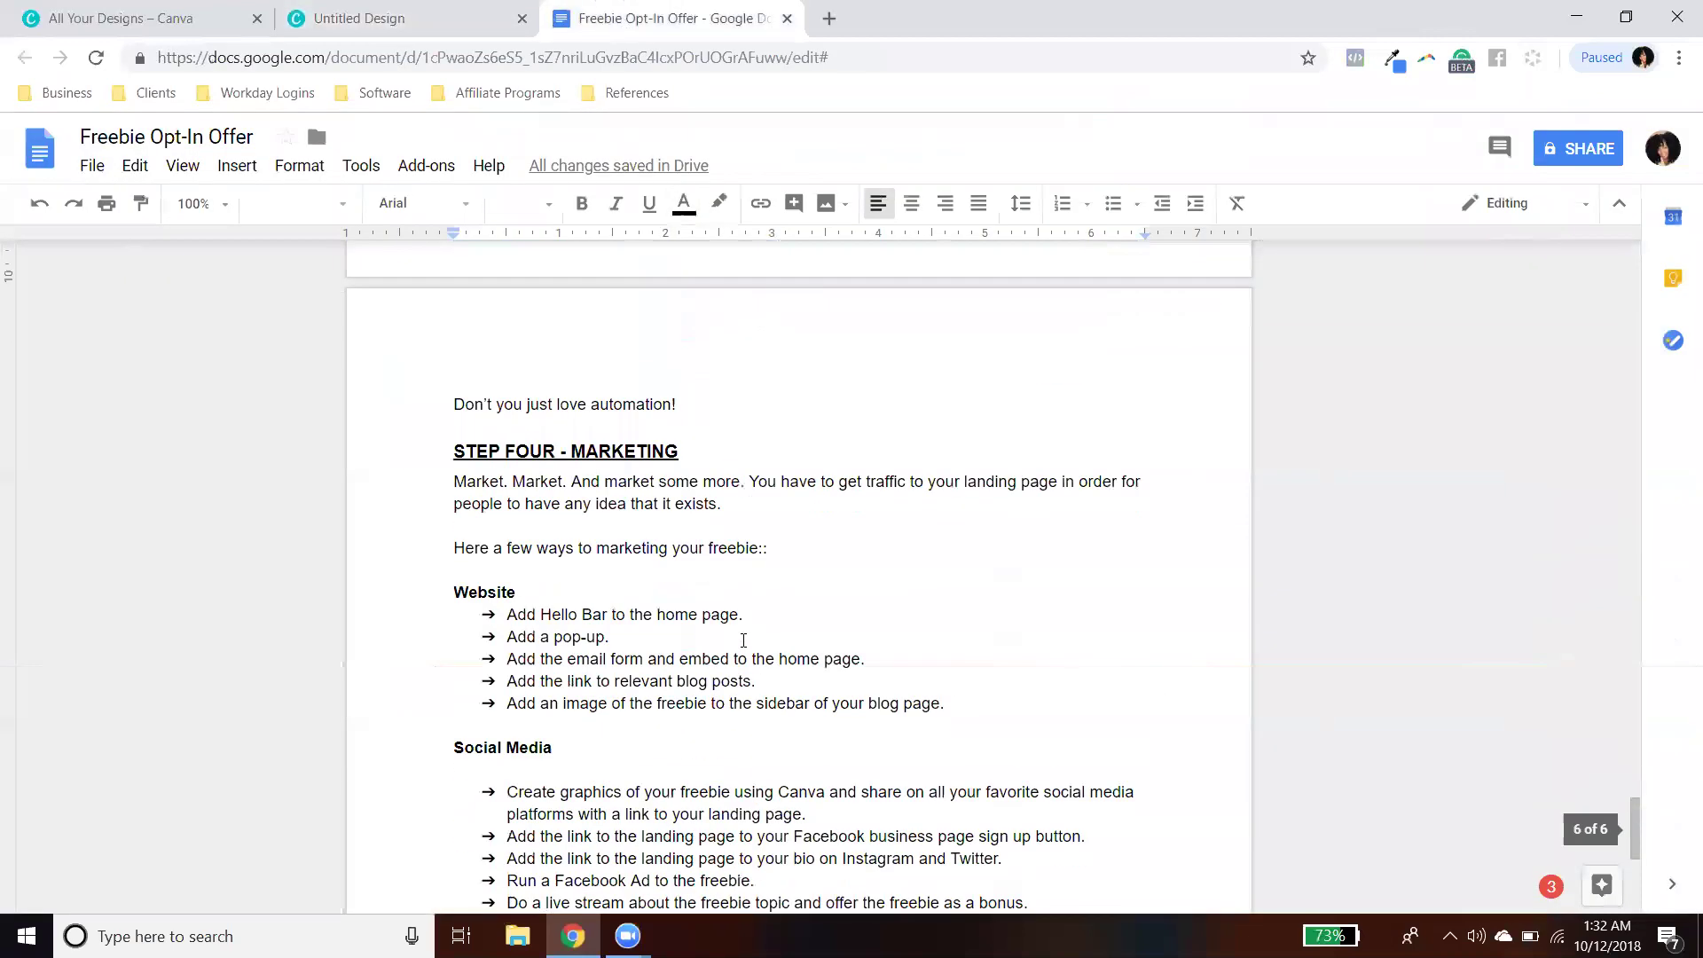
pyautogui.moveTo(453, 401); pyautogui.dragTo(1109, 893)
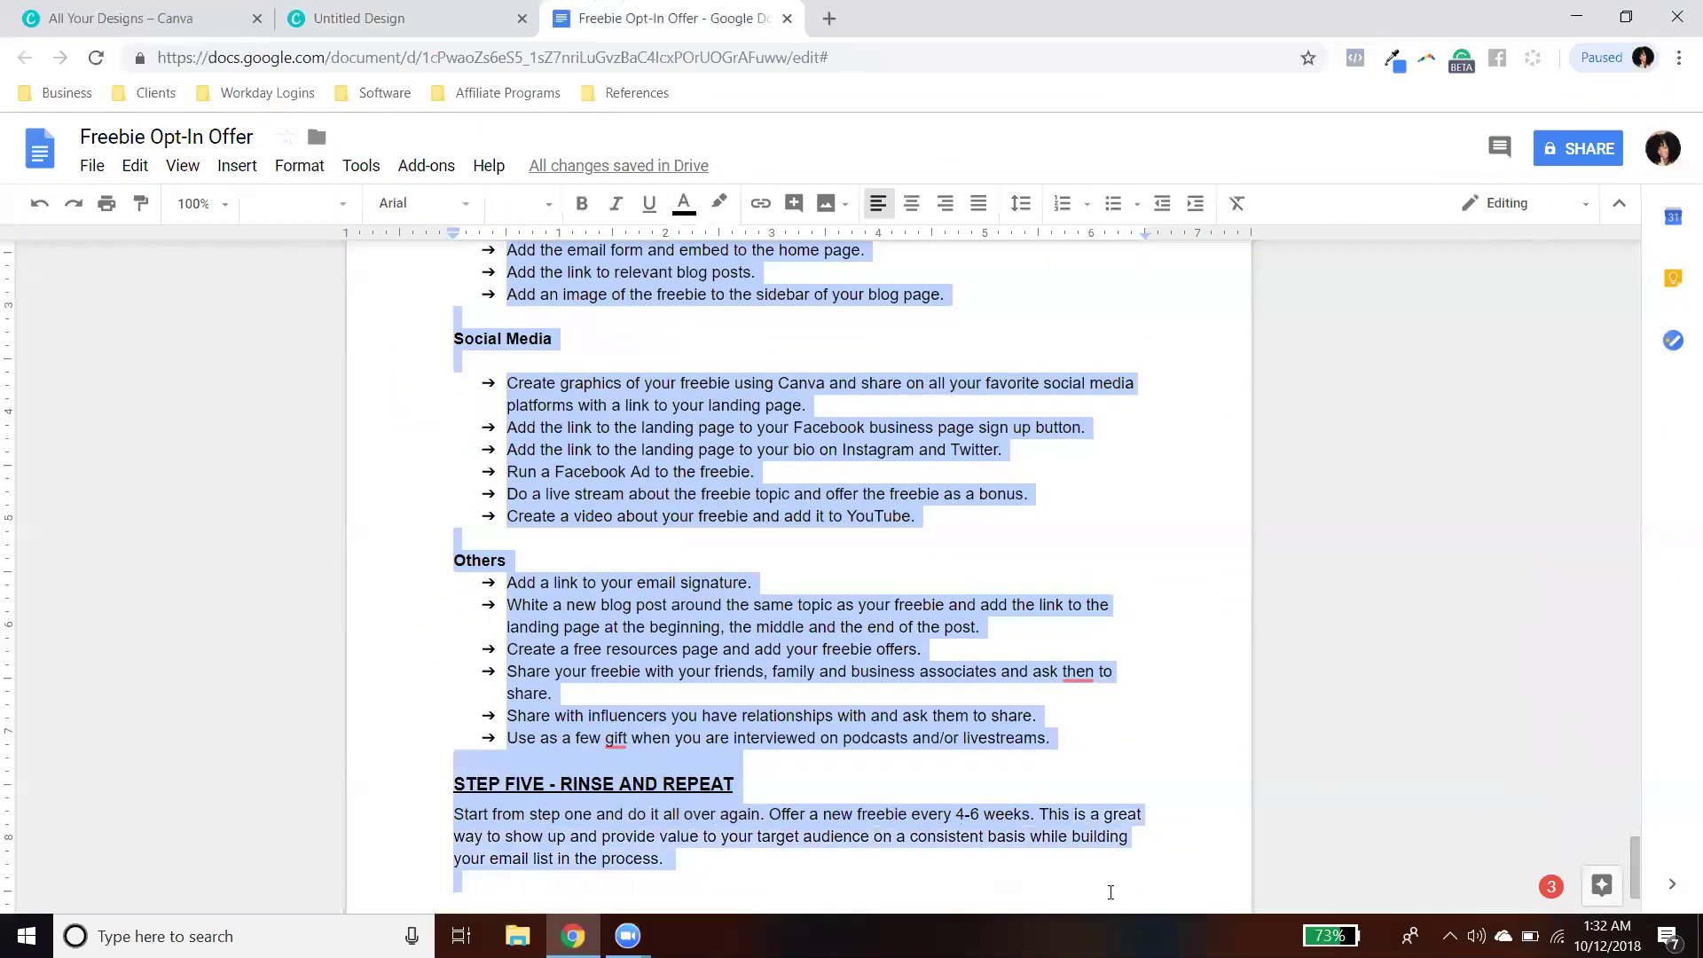
# Step: Return to the Canva design and paste the copied text after a blank line at the end of page 6's body text
pyautogui.click(363, 18)
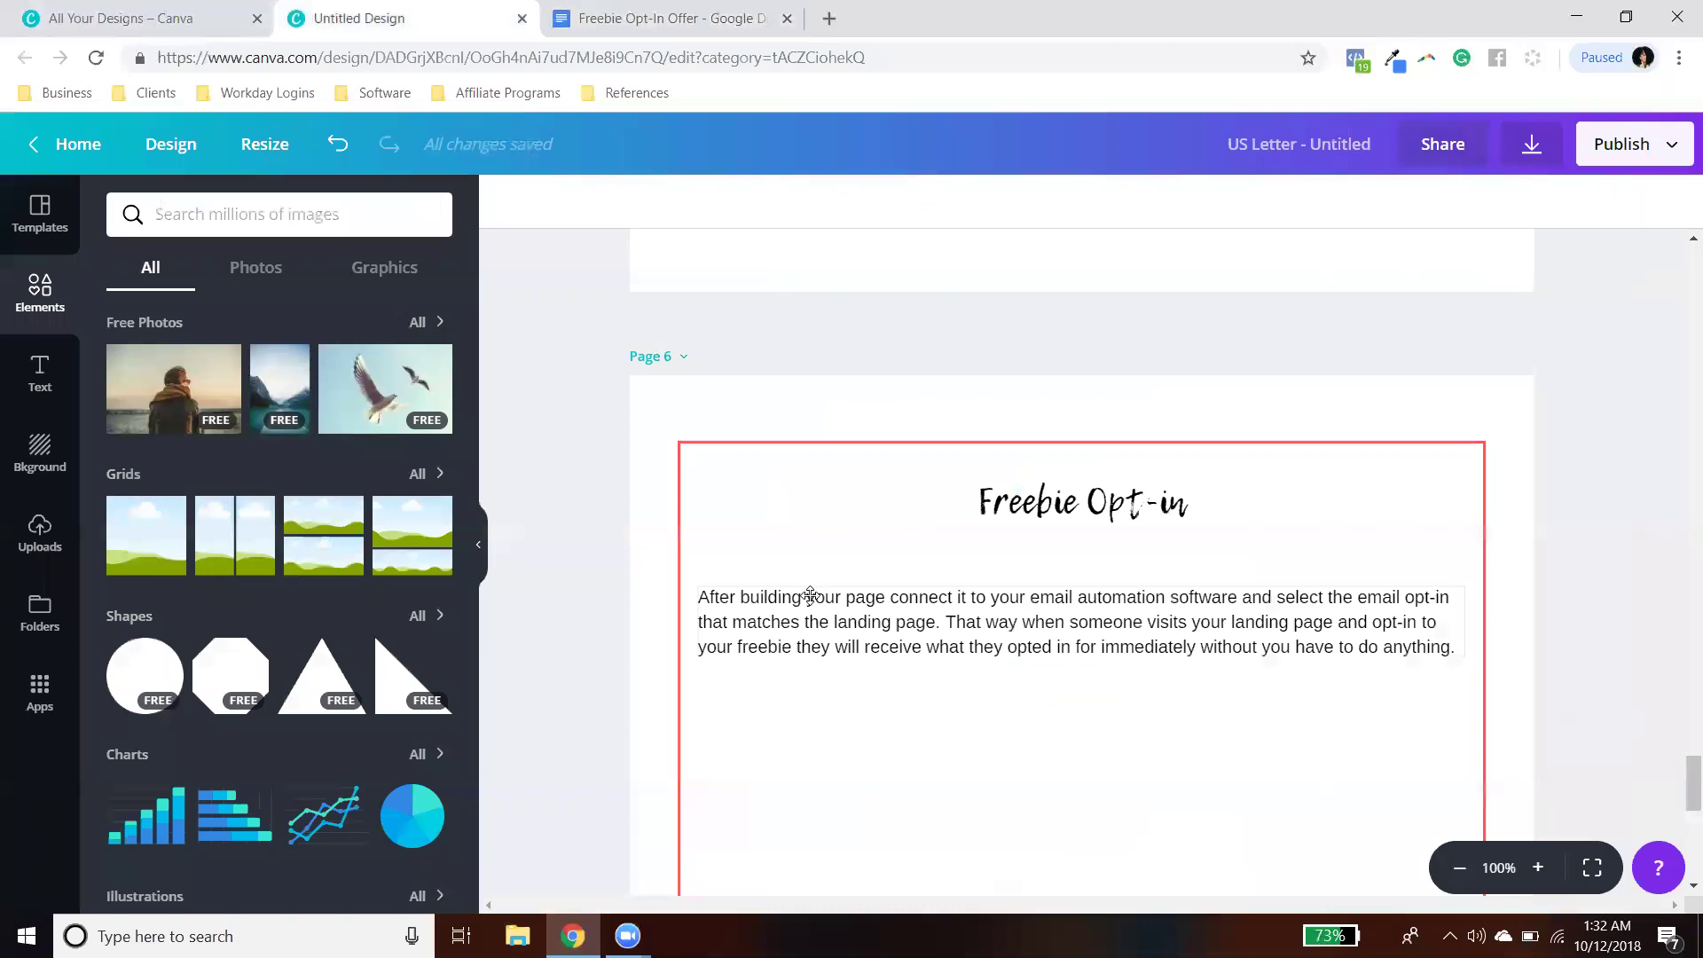
pyautogui.click(1382, 651)
pyautogui.click(1446, 648)
pyautogui.press('Return')
pyautogui.press('Return')
pyautogui.hotkey('ctrl', 'v')
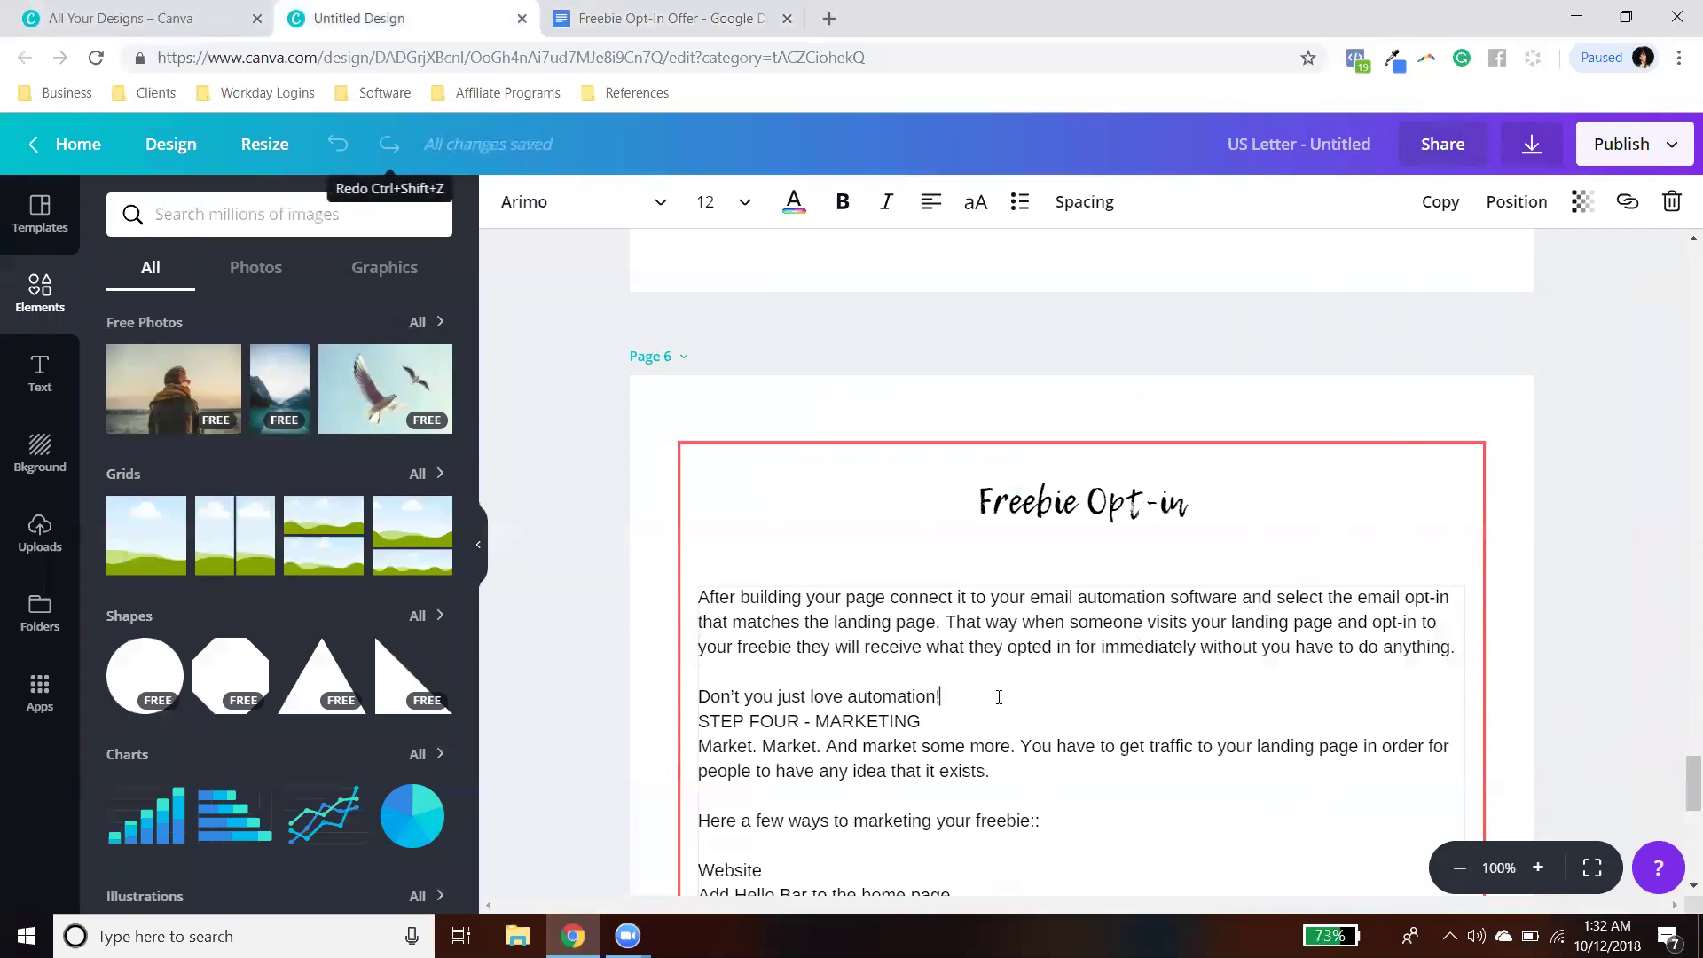
# Step: Insert a blank line above the "STEP FOUR - MARKETING" heading on page 6
pyautogui.press('Return')
pyautogui.scroll(-7, 1227, 657)
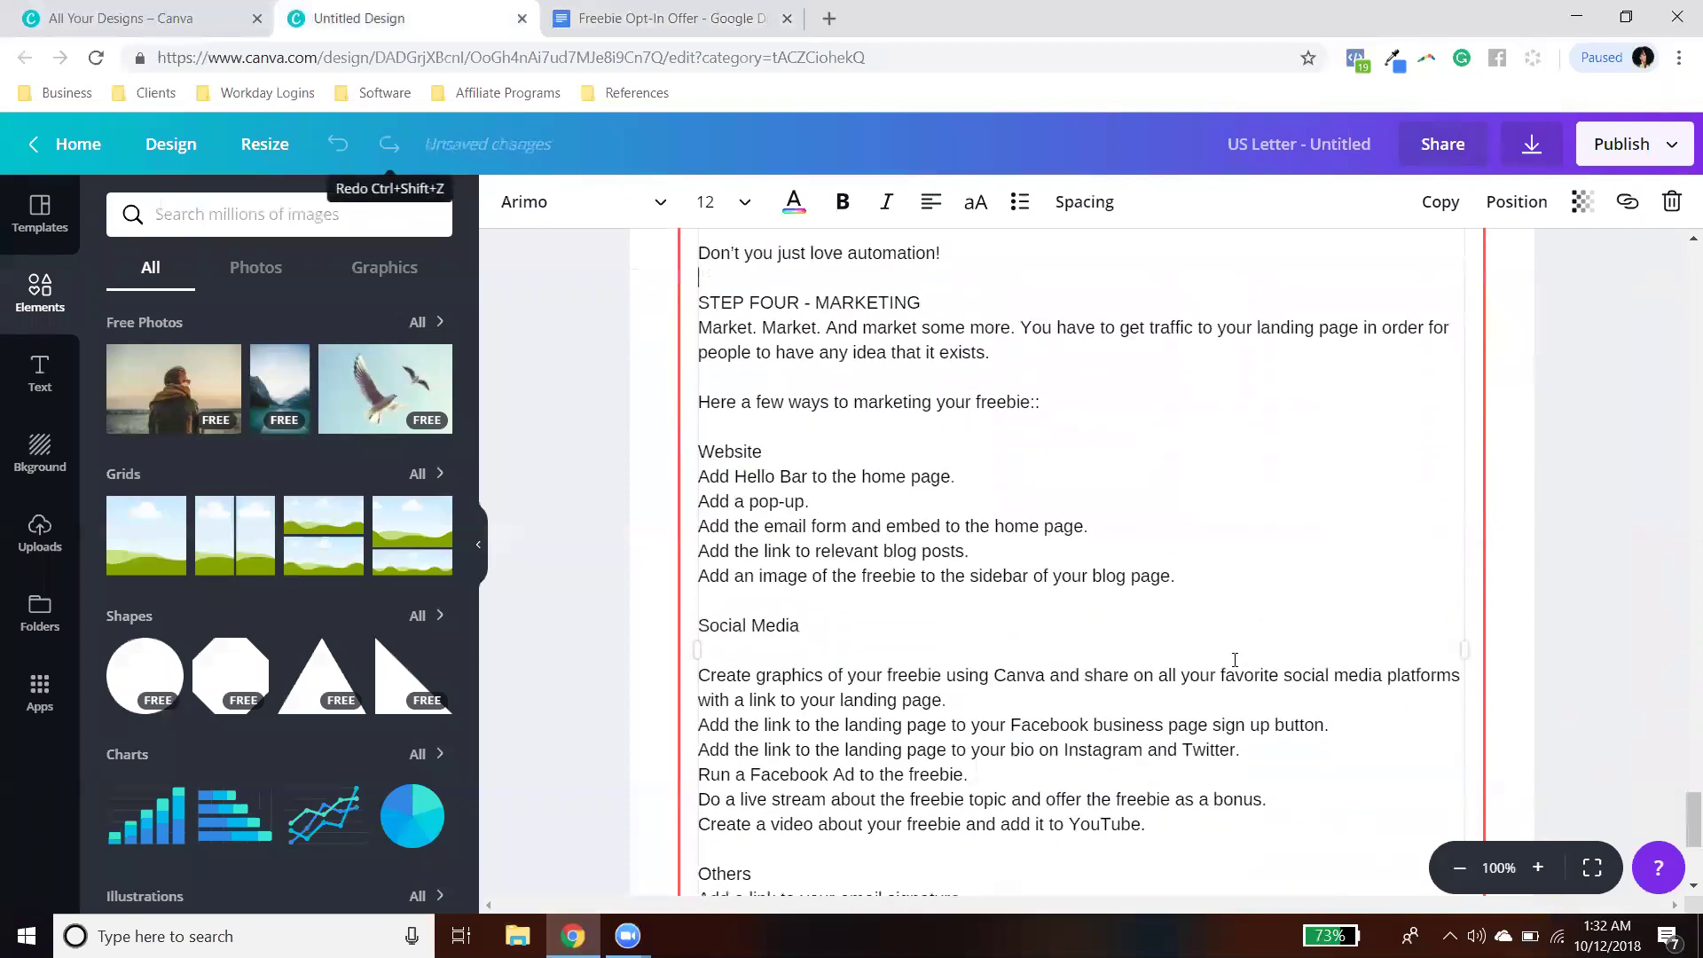
pyautogui.scroll(-2, 1234, 660)
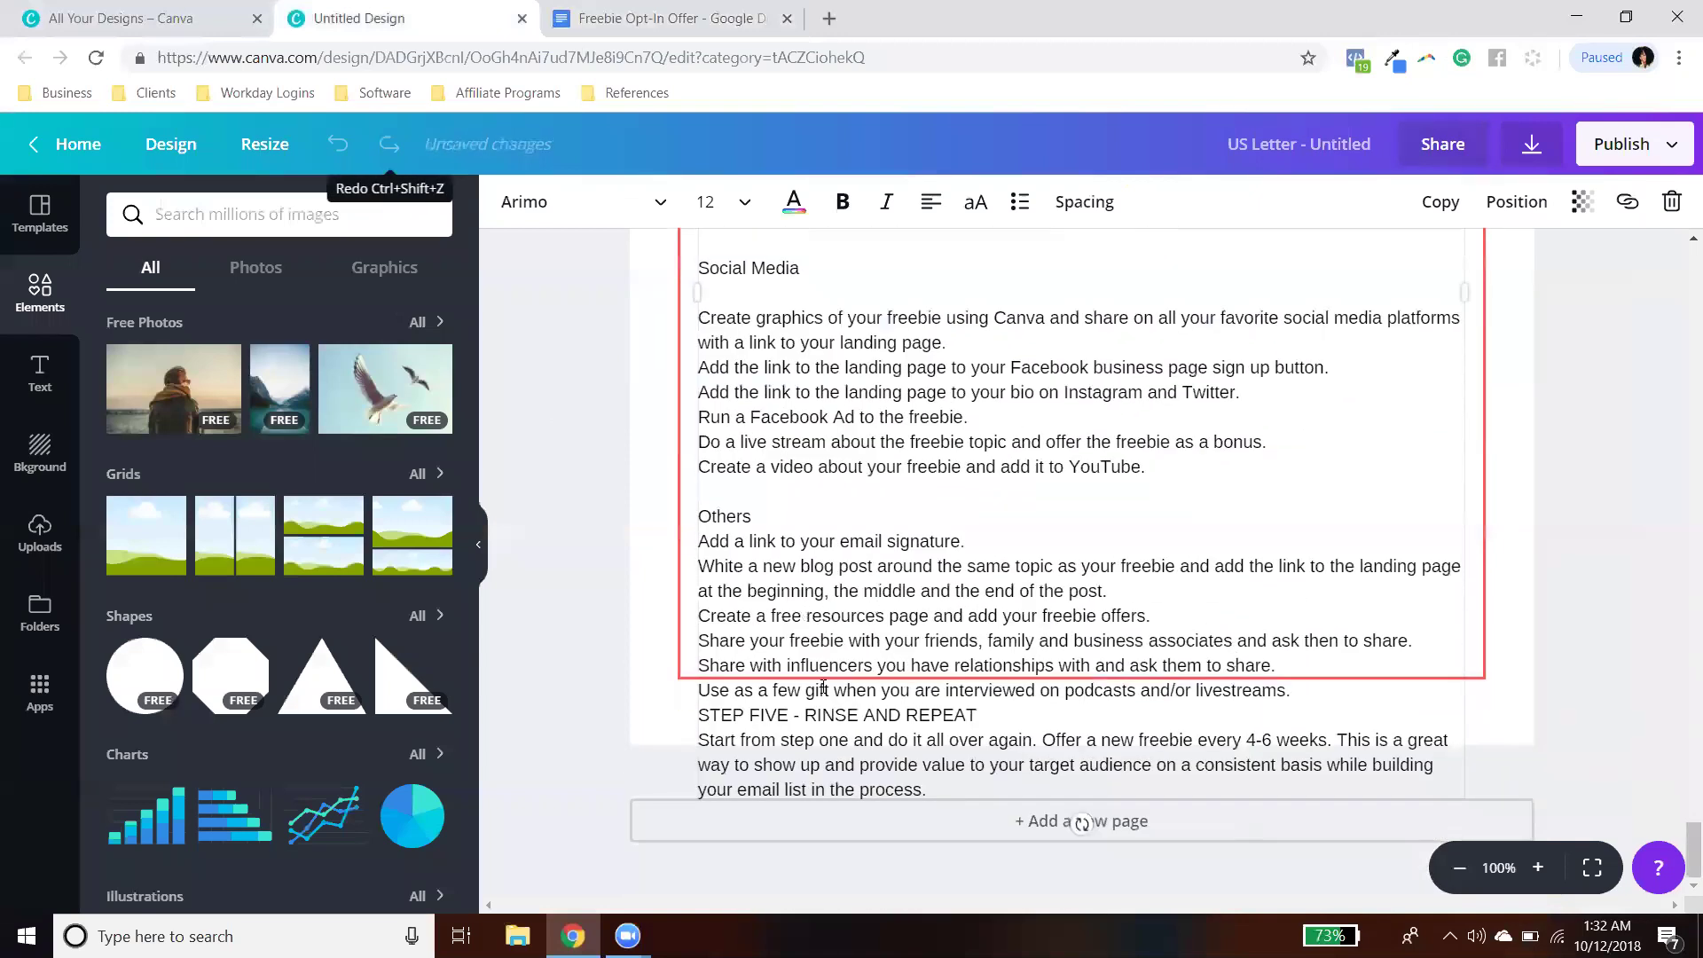
pyautogui.scroll(10, 791, 688)
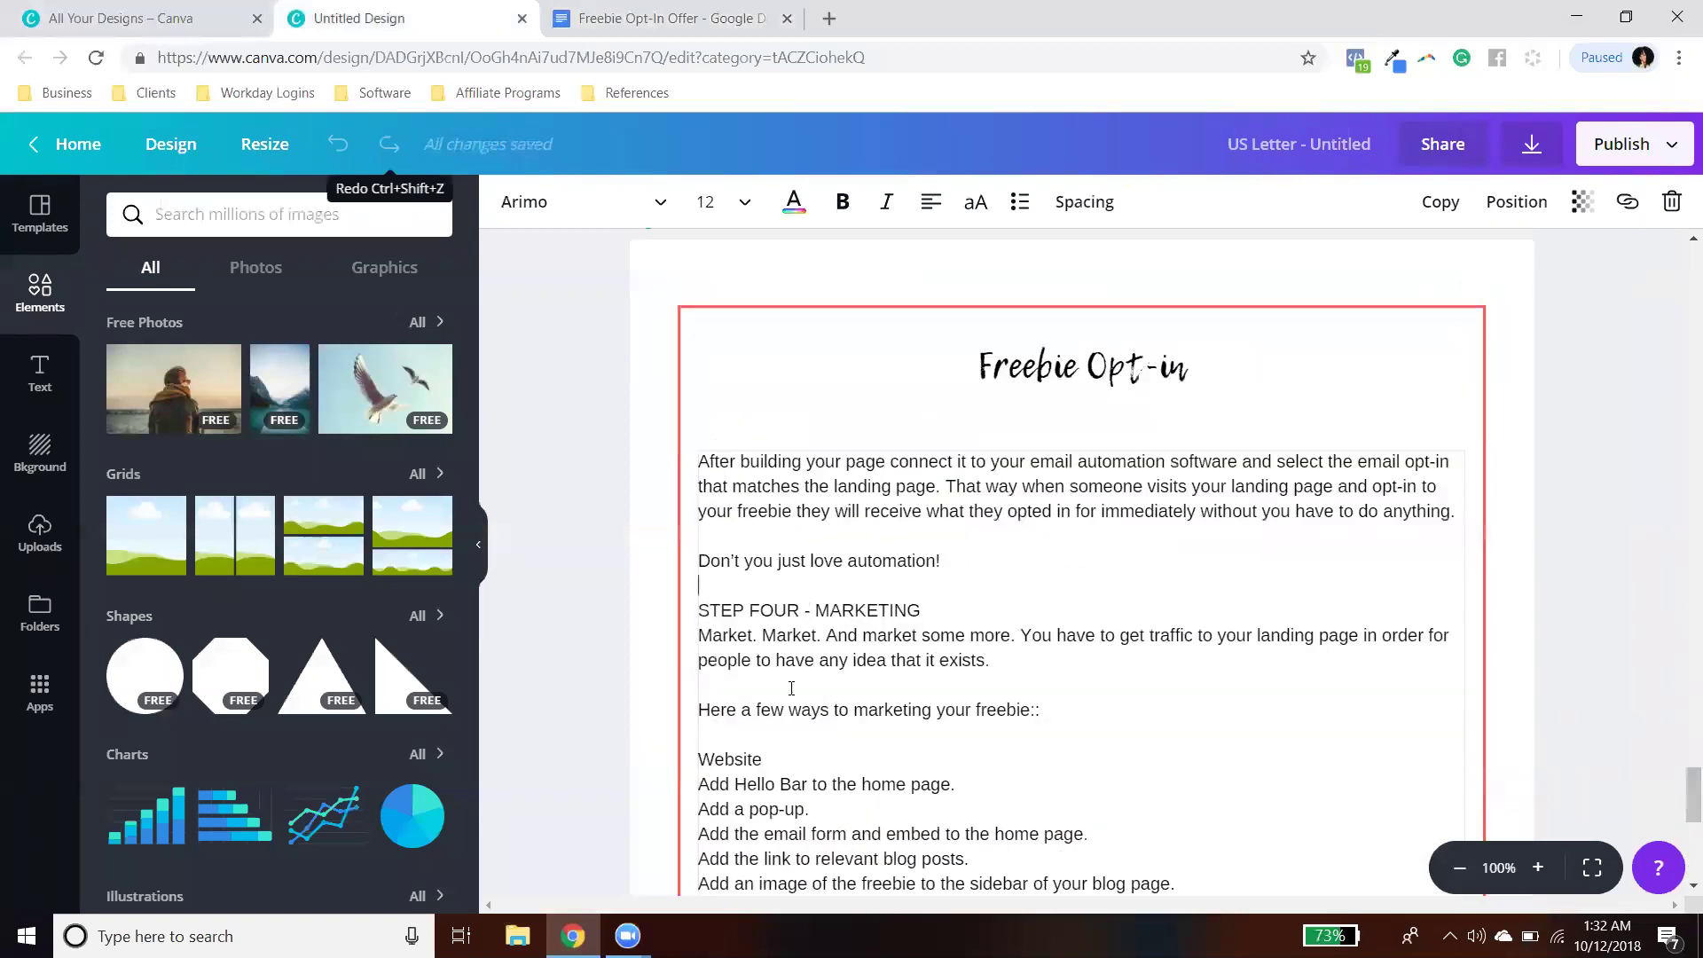
pyautogui.click(1574, 596)
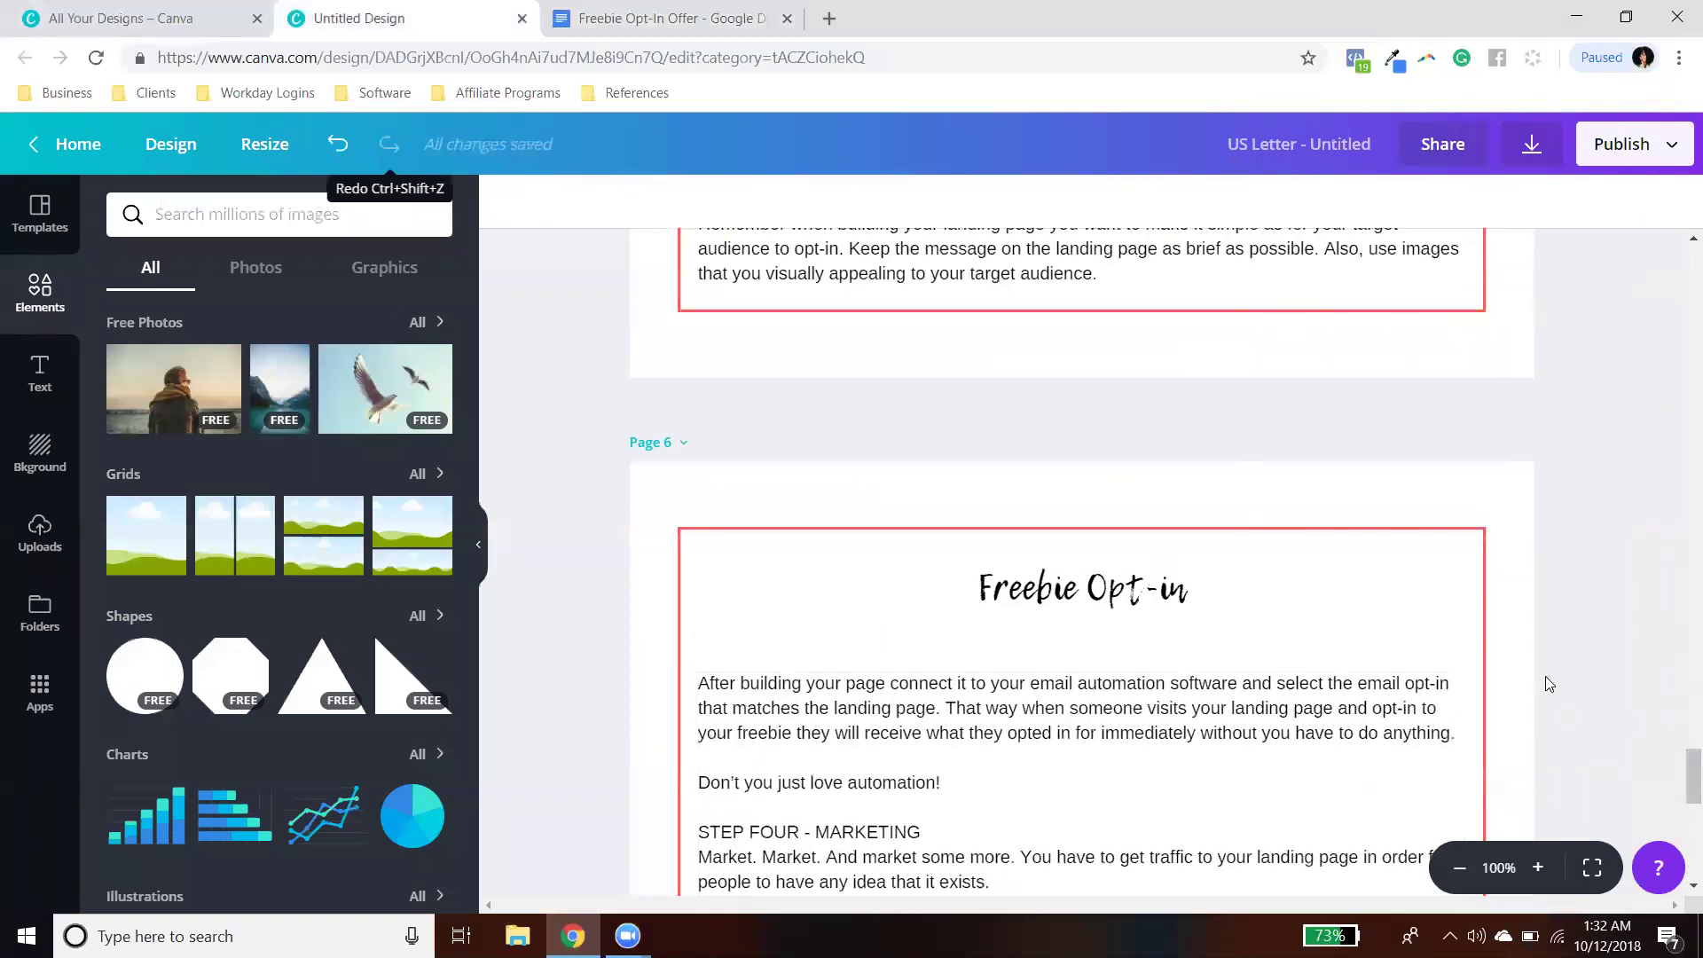
# Step: Move page 6's body text box up, closer to the "Freebie Opt-in" title
pyautogui.scroll(-10, 1392, 772)
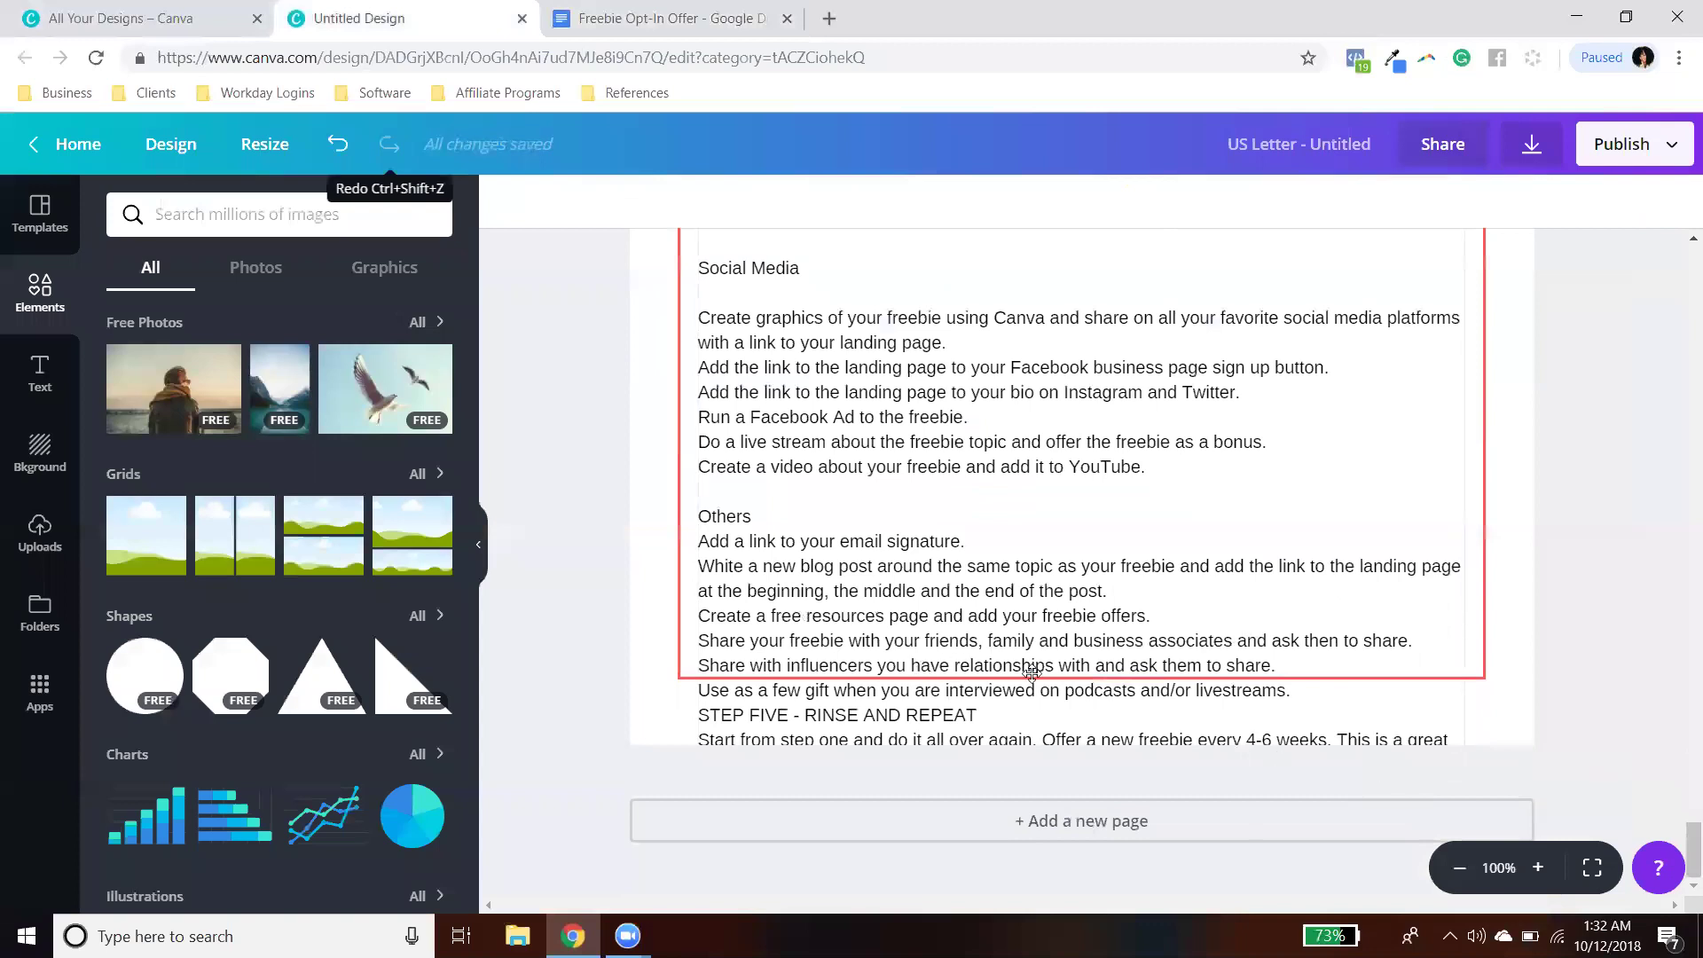
pyautogui.scroll(10, 1033, 672)
pyautogui.moveTo(1039, 662); pyautogui.dragTo(1036, 629)
pyautogui.click(1558, 631)
pyautogui.scroll(-9, 1558, 631)
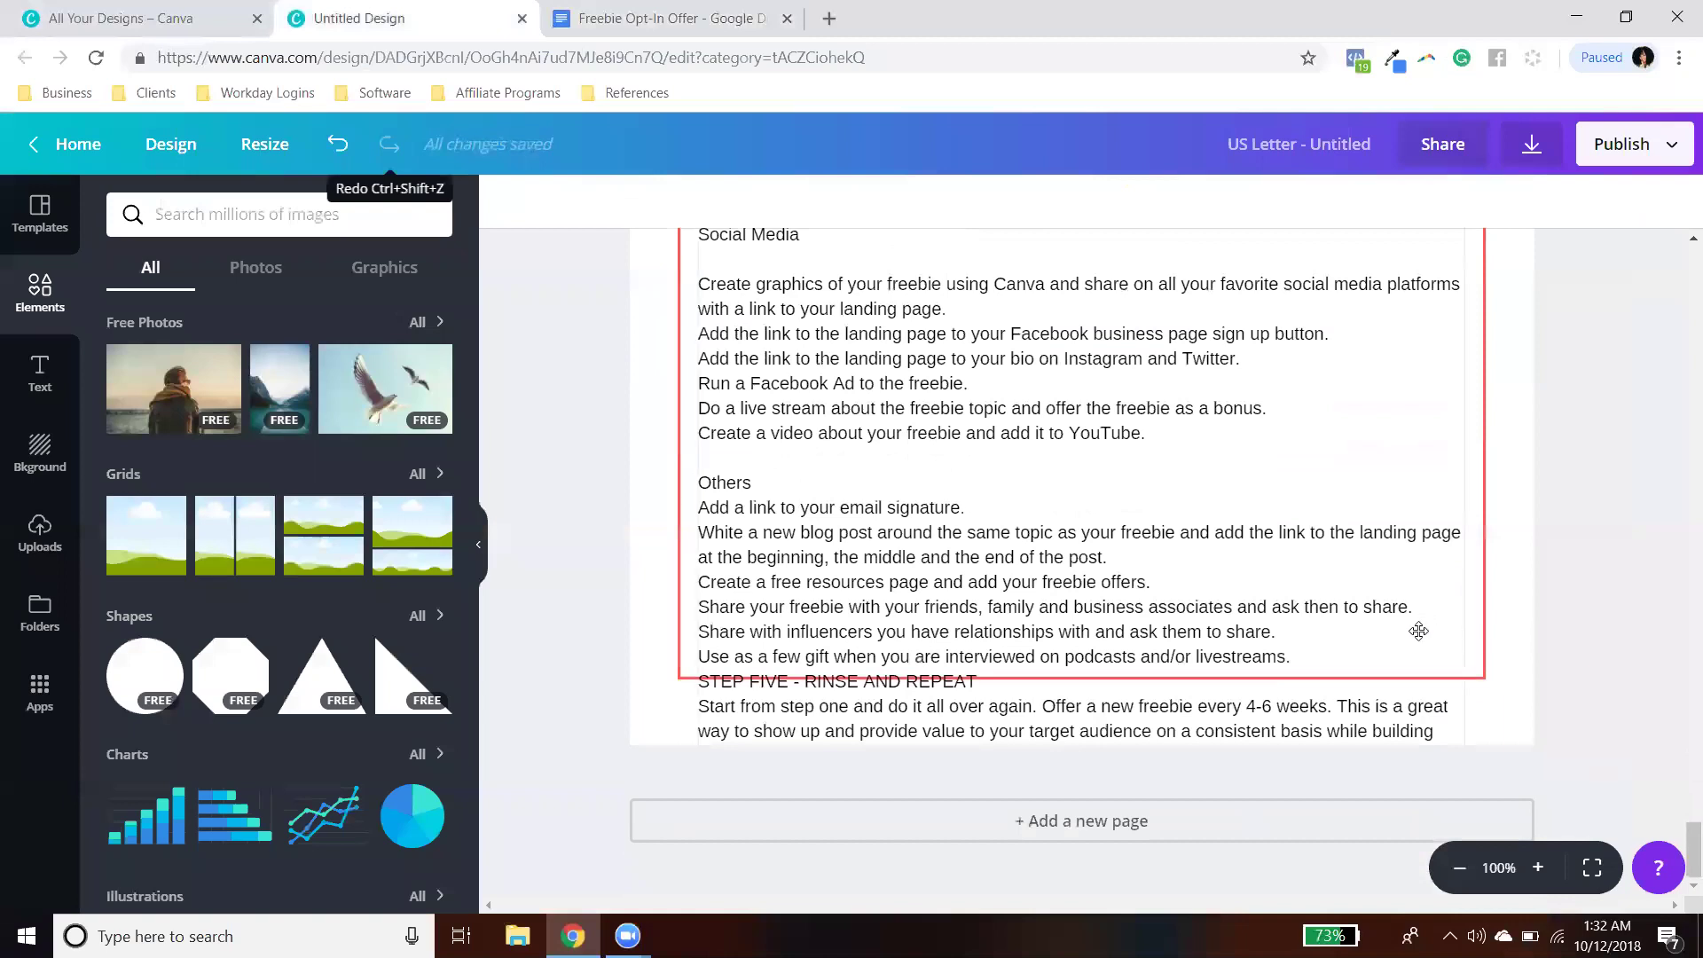
pyautogui.scroll(4, 1255, 701)
pyautogui.scroll(3, 1255, 701)
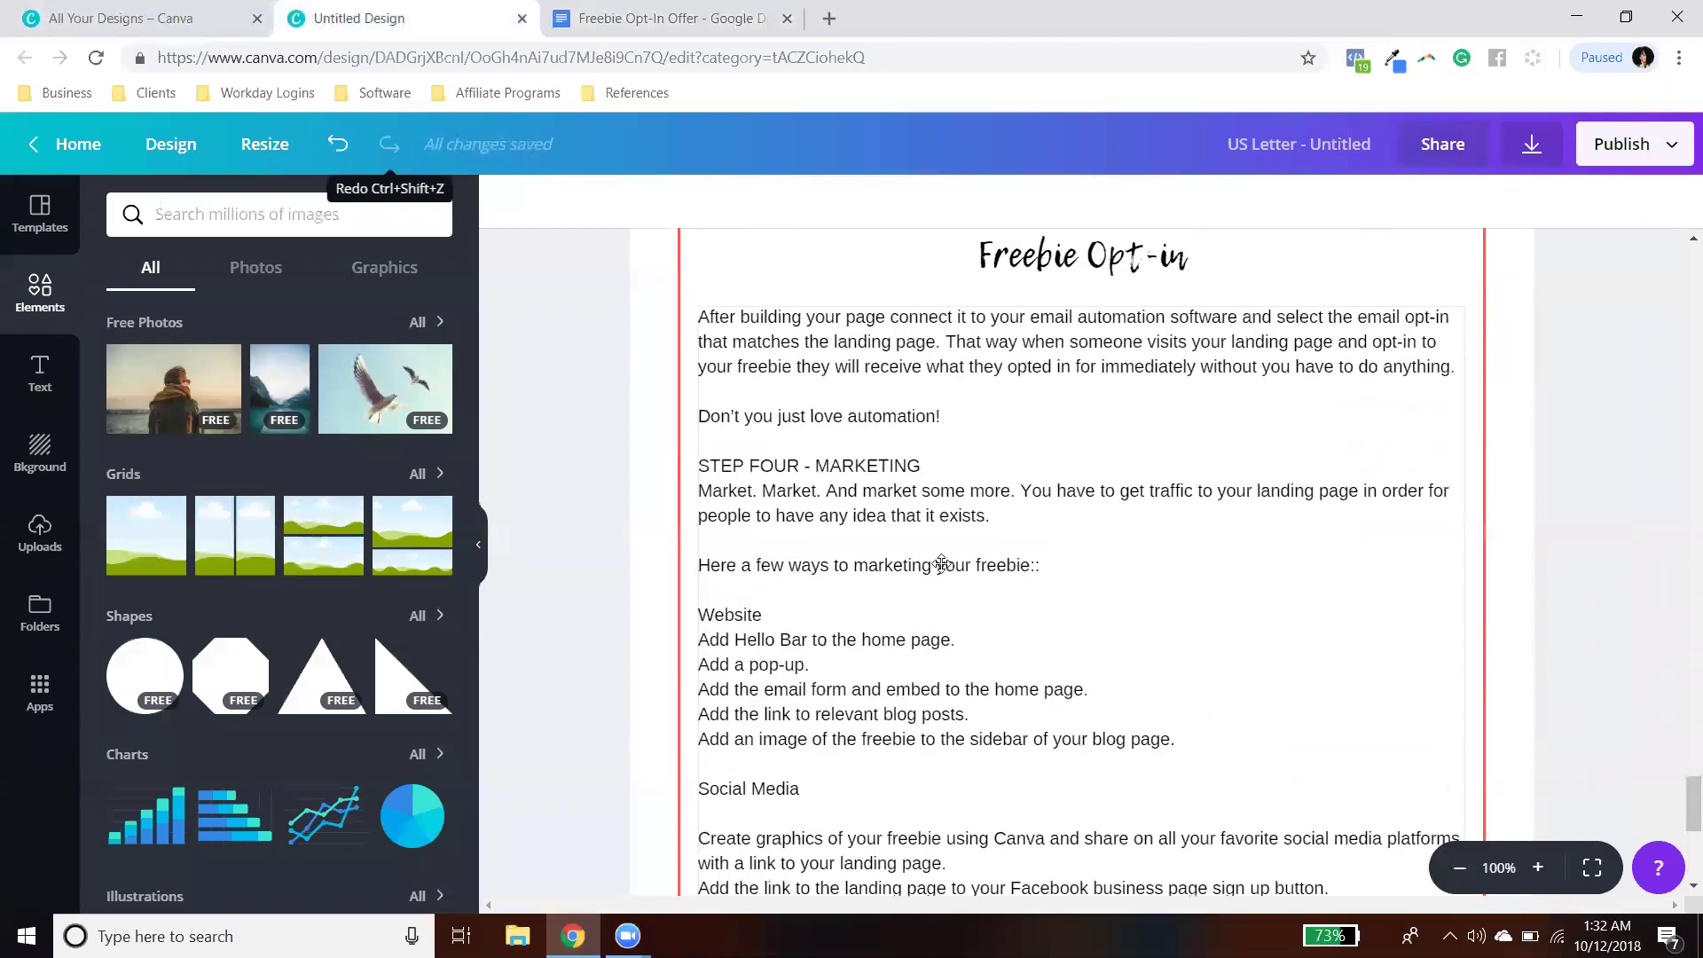
# Step: Widen page 6's red border on both sides and nudge it slightly left to centre it on the page
pyautogui.click(676, 516)
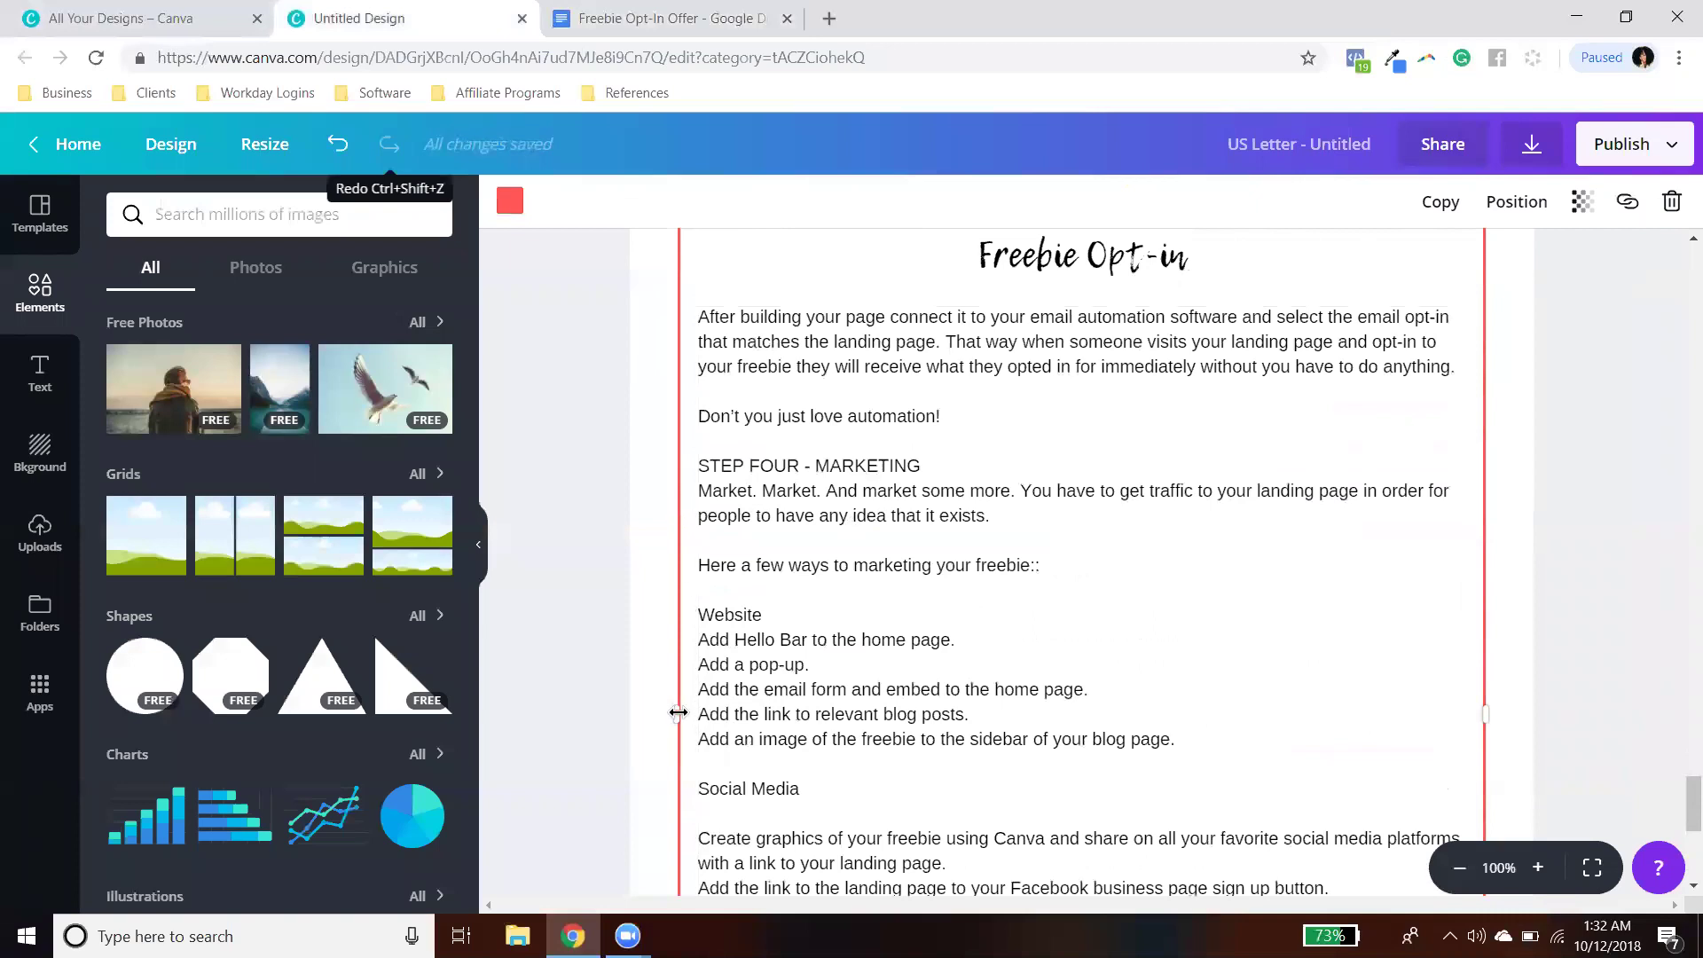
pyautogui.moveTo(679, 712); pyautogui.dragTo(665, 712)
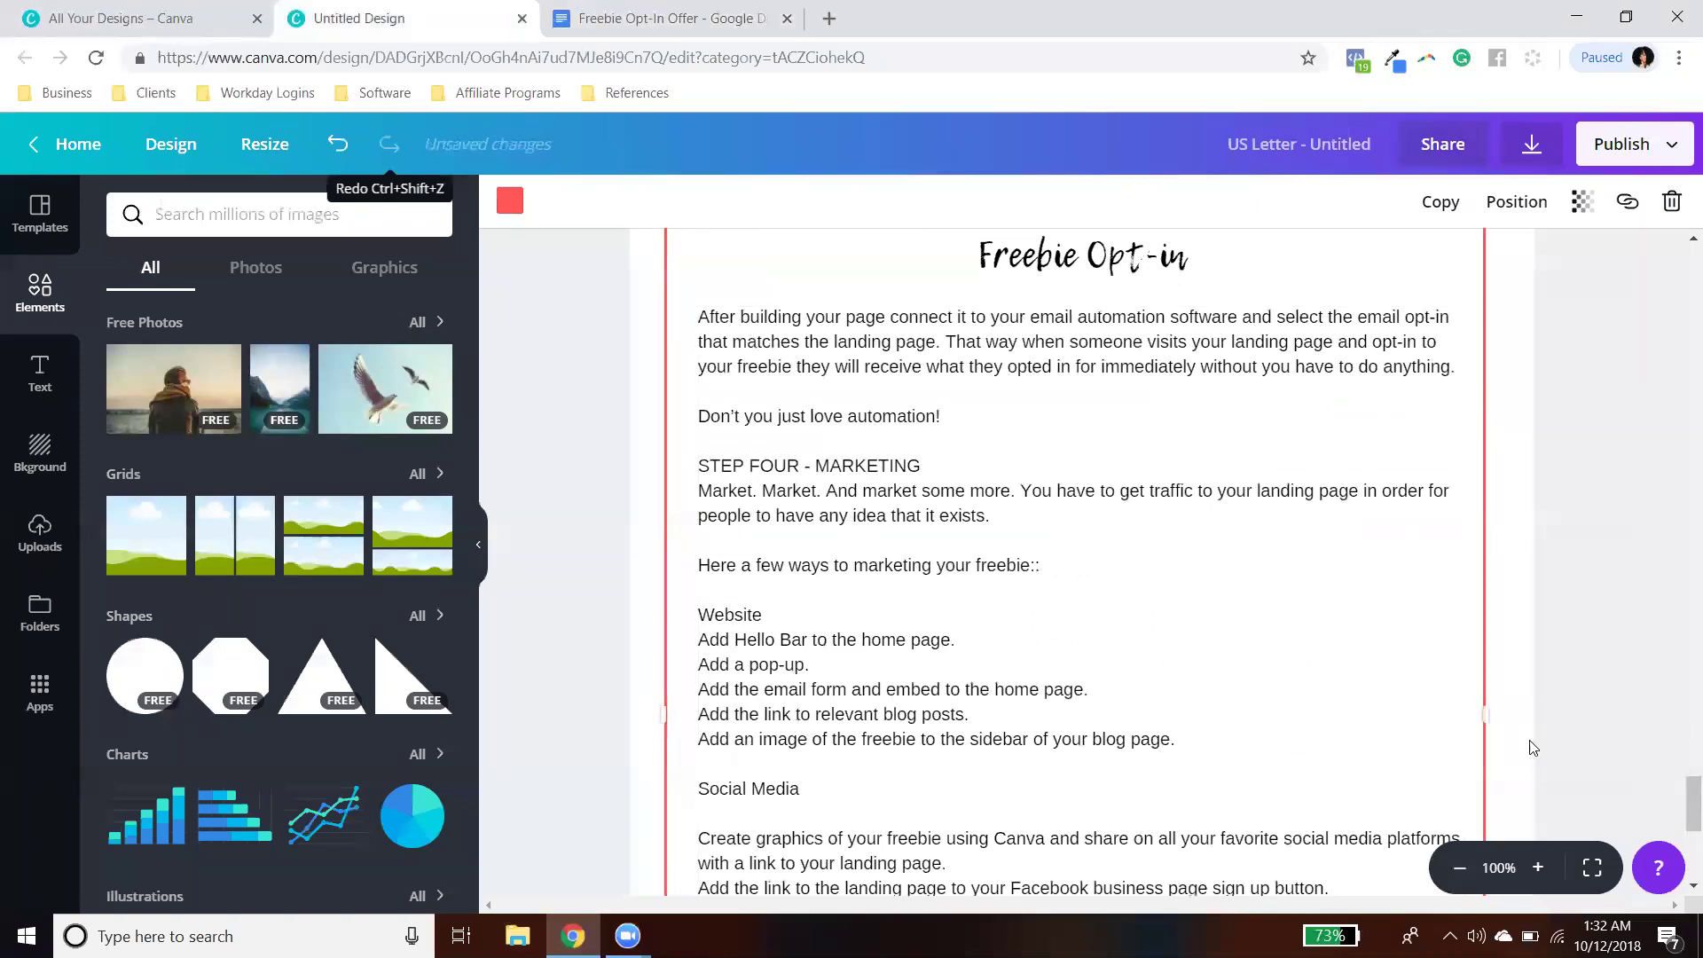
pyautogui.moveTo(1484, 716); pyautogui.dragTo(1518, 708)
pyautogui.scroll(6, 1068, 584)
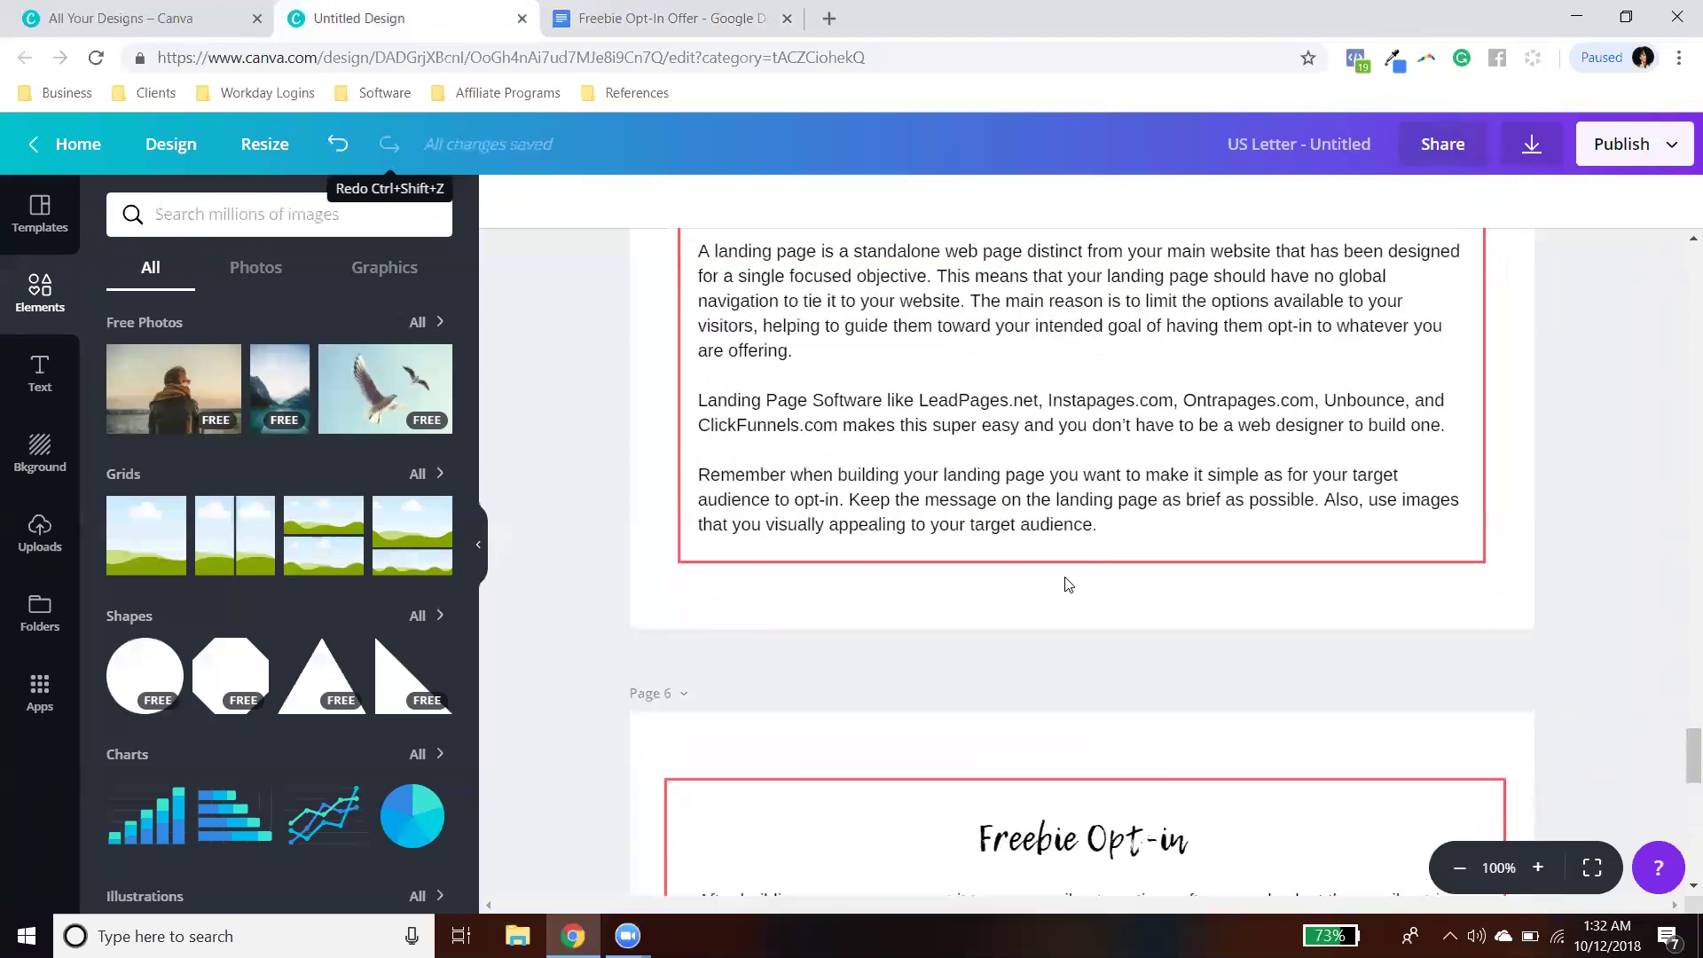
pyautogui.scroll(-12, 1085, 756)
pyautogui.scroll(6, 1120, 746)
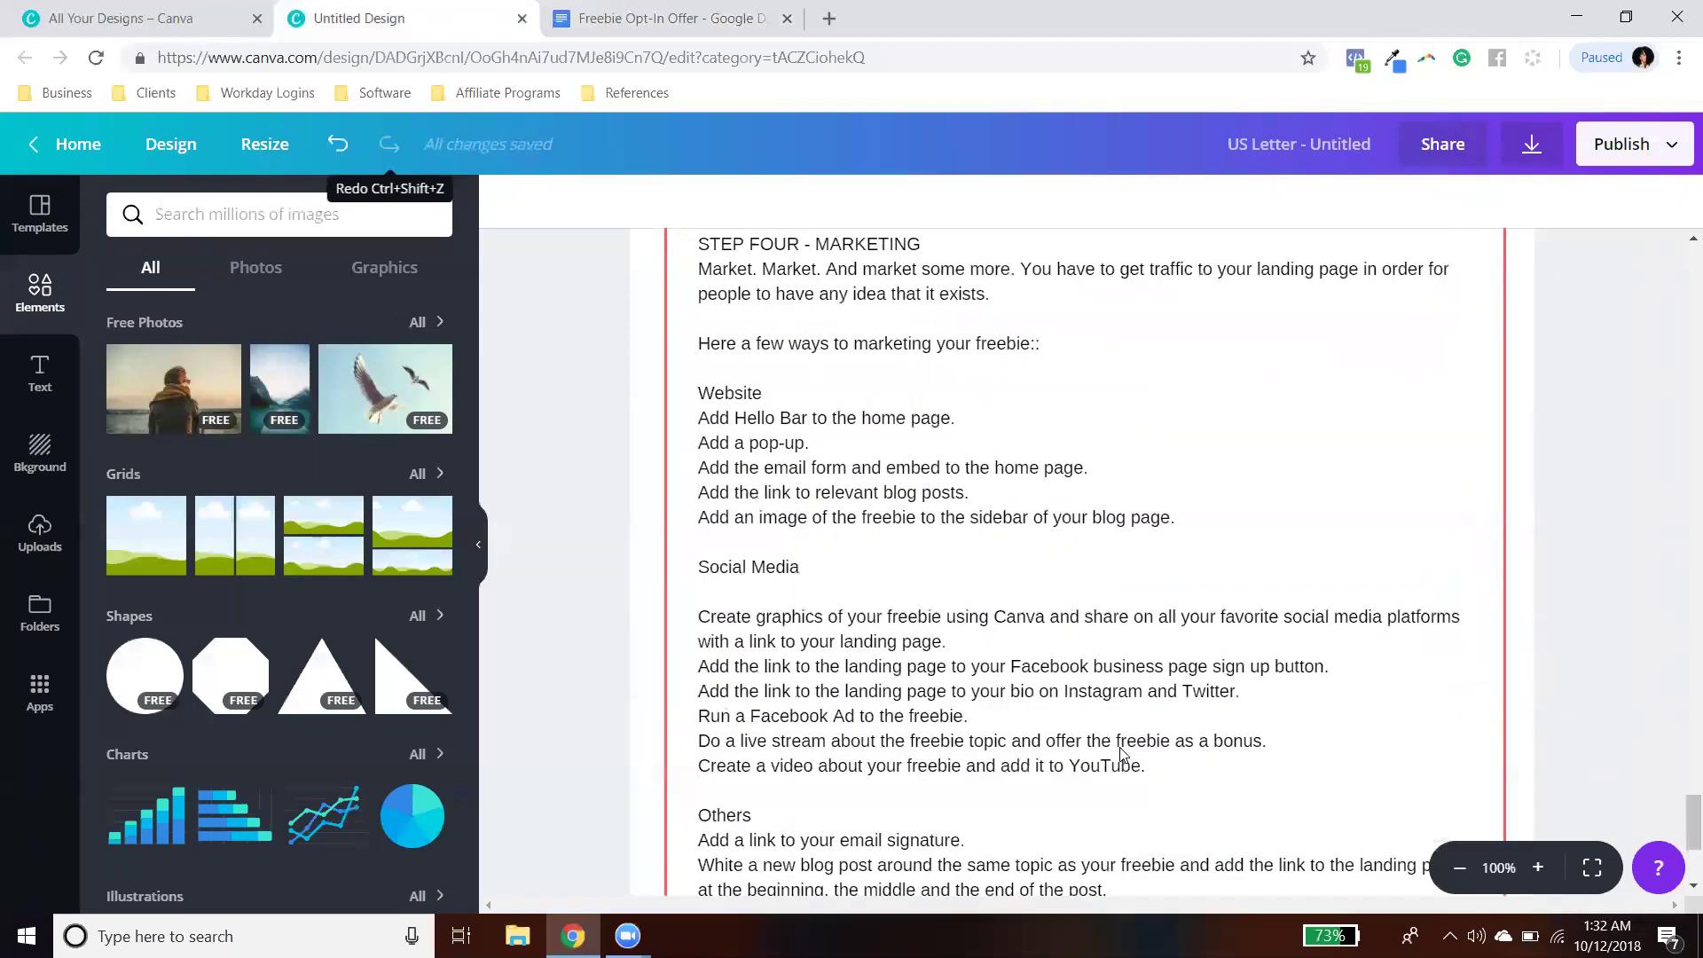
pyautogui.scroll(2, 1121, 746)
pyautogui.moveTo(870, 448); pyautogui.dragTo(878, 453)
pyautogui.scroll(-10, 1002, 586)
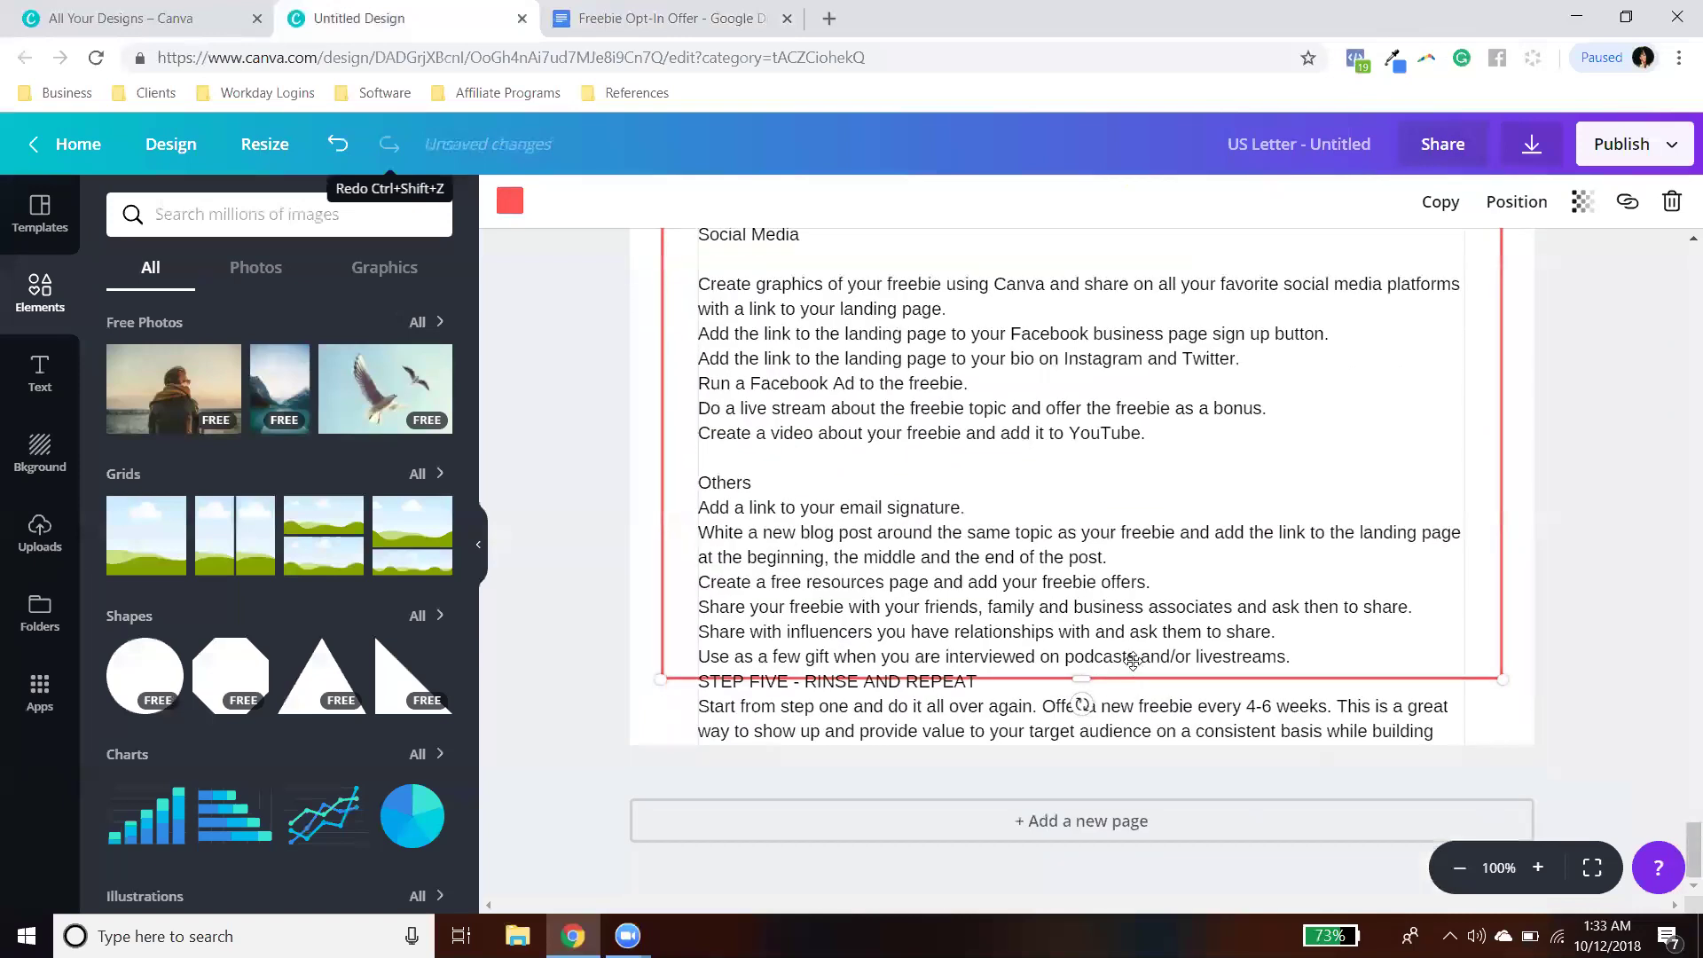
# Step: Shift page 6's body text box slightly down from the "Freebie Opt-in" title
pyautogui.click(1132, 658)
pyautogui.scroll(9, 1132, 657)
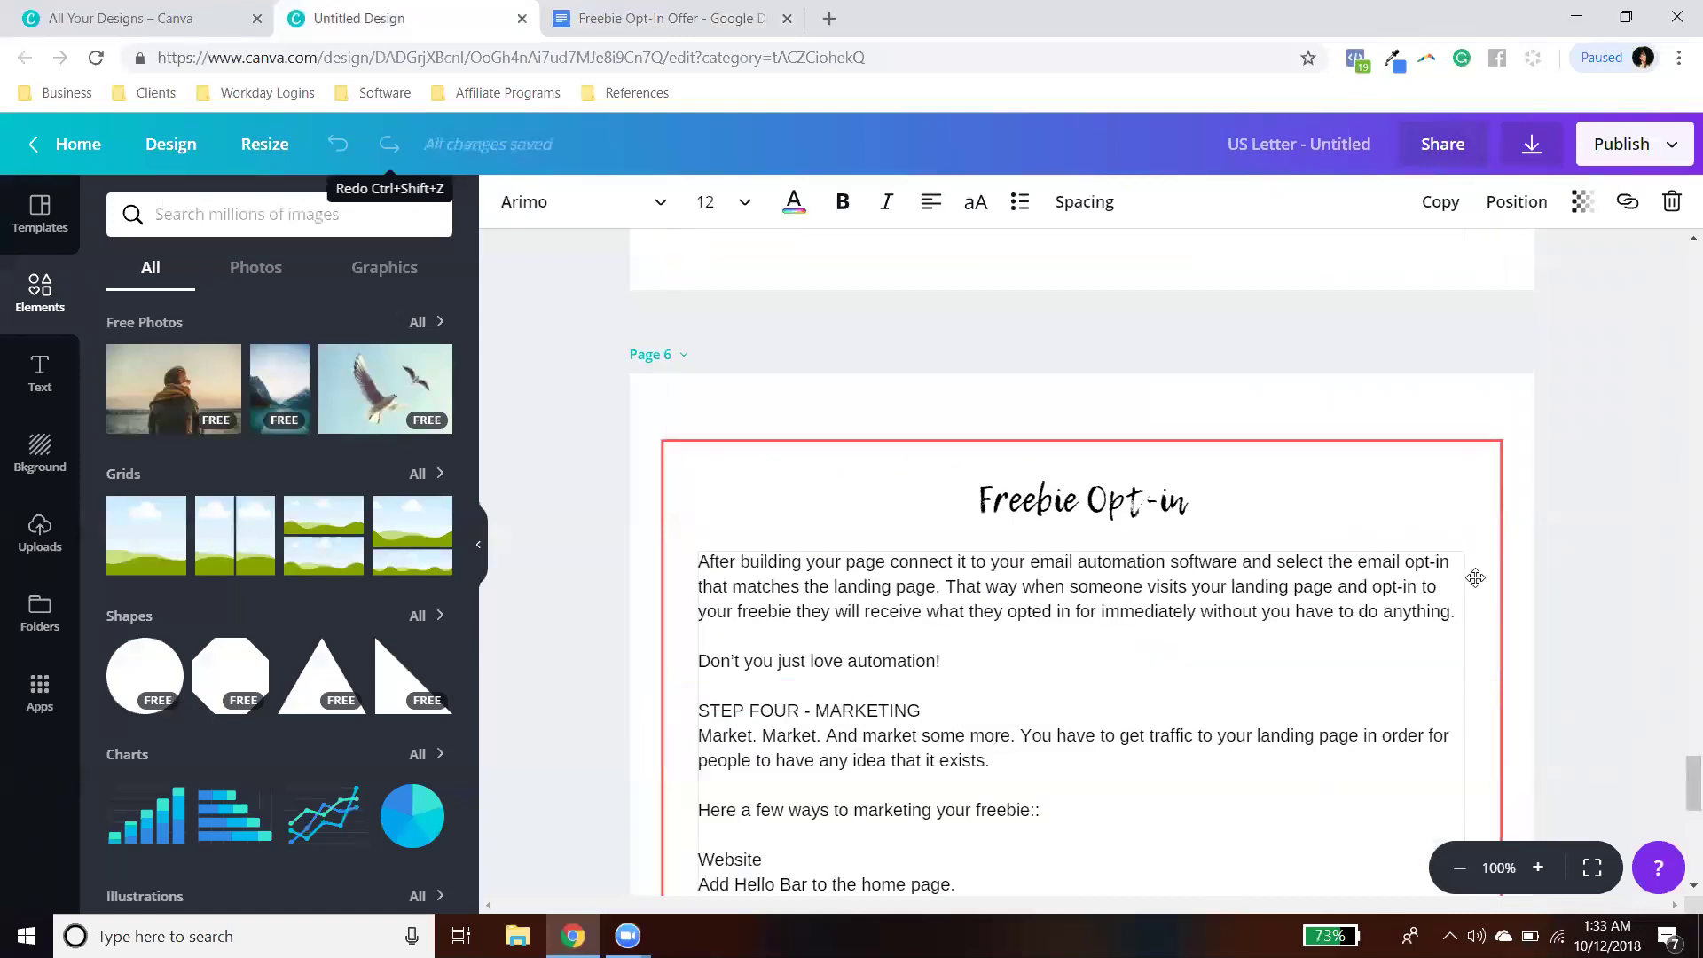
pyautogui.scroll(-3, 1128, 564)
pyautogui.scroll(3, 1280, 532)
pyautogui.scroll(-3, 896, 560)
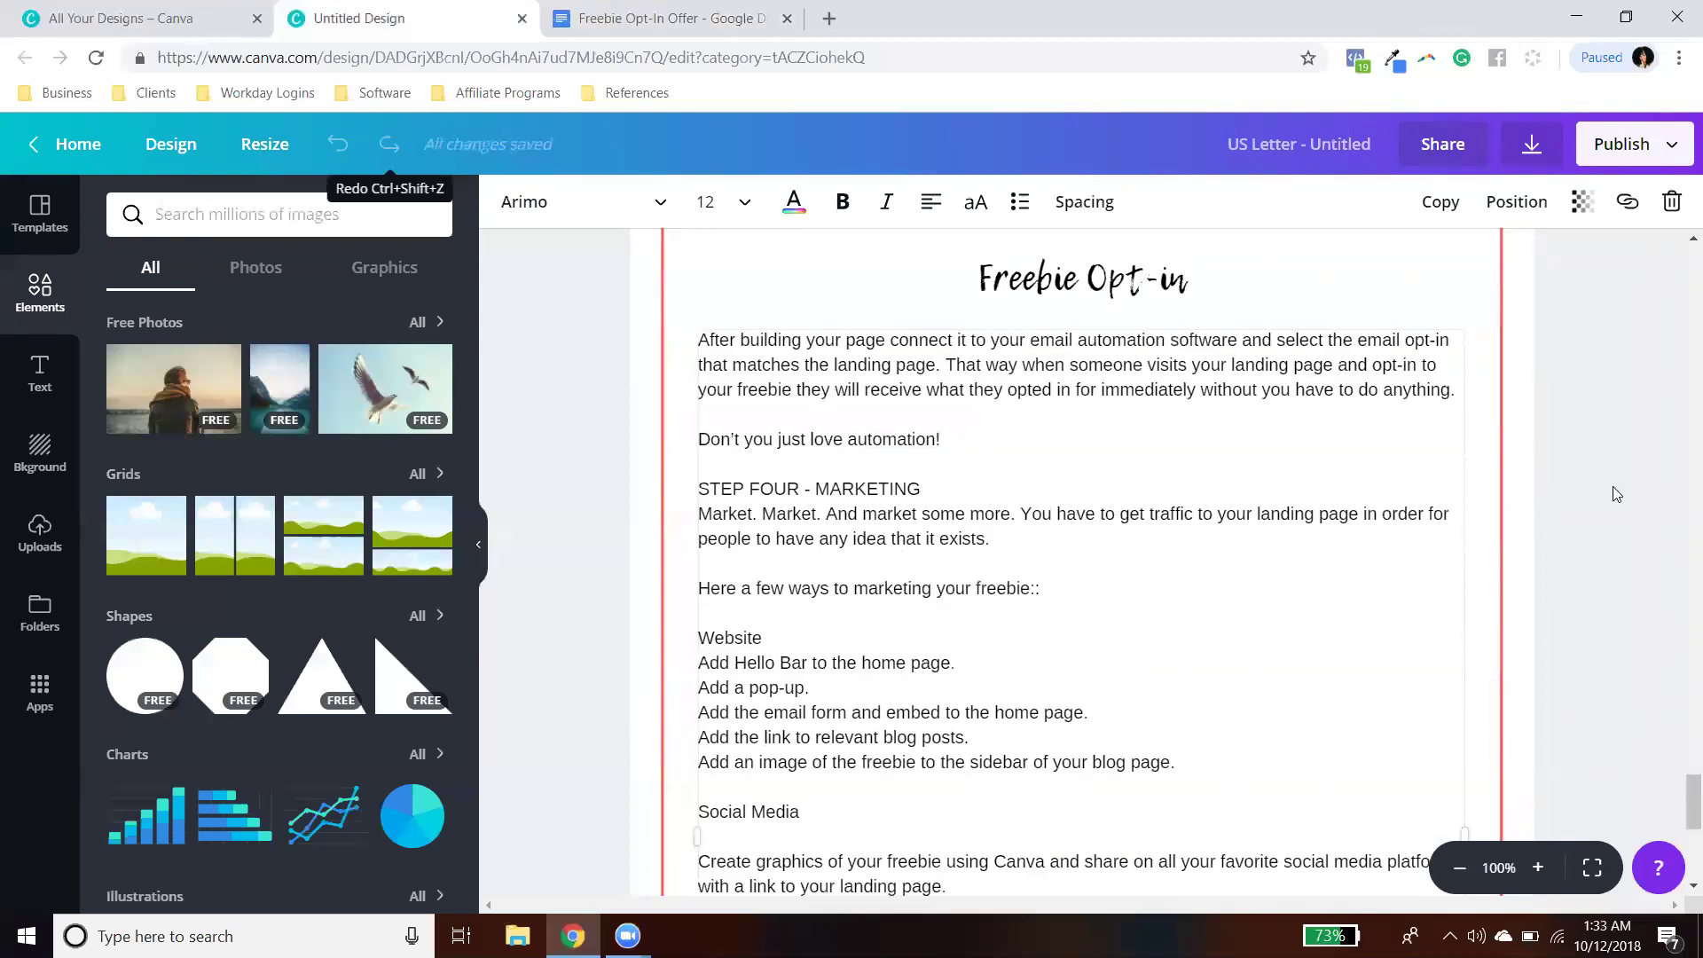
pyautogui.moveTo(1264, 492); pyautogui.dragTo(1314, 503)
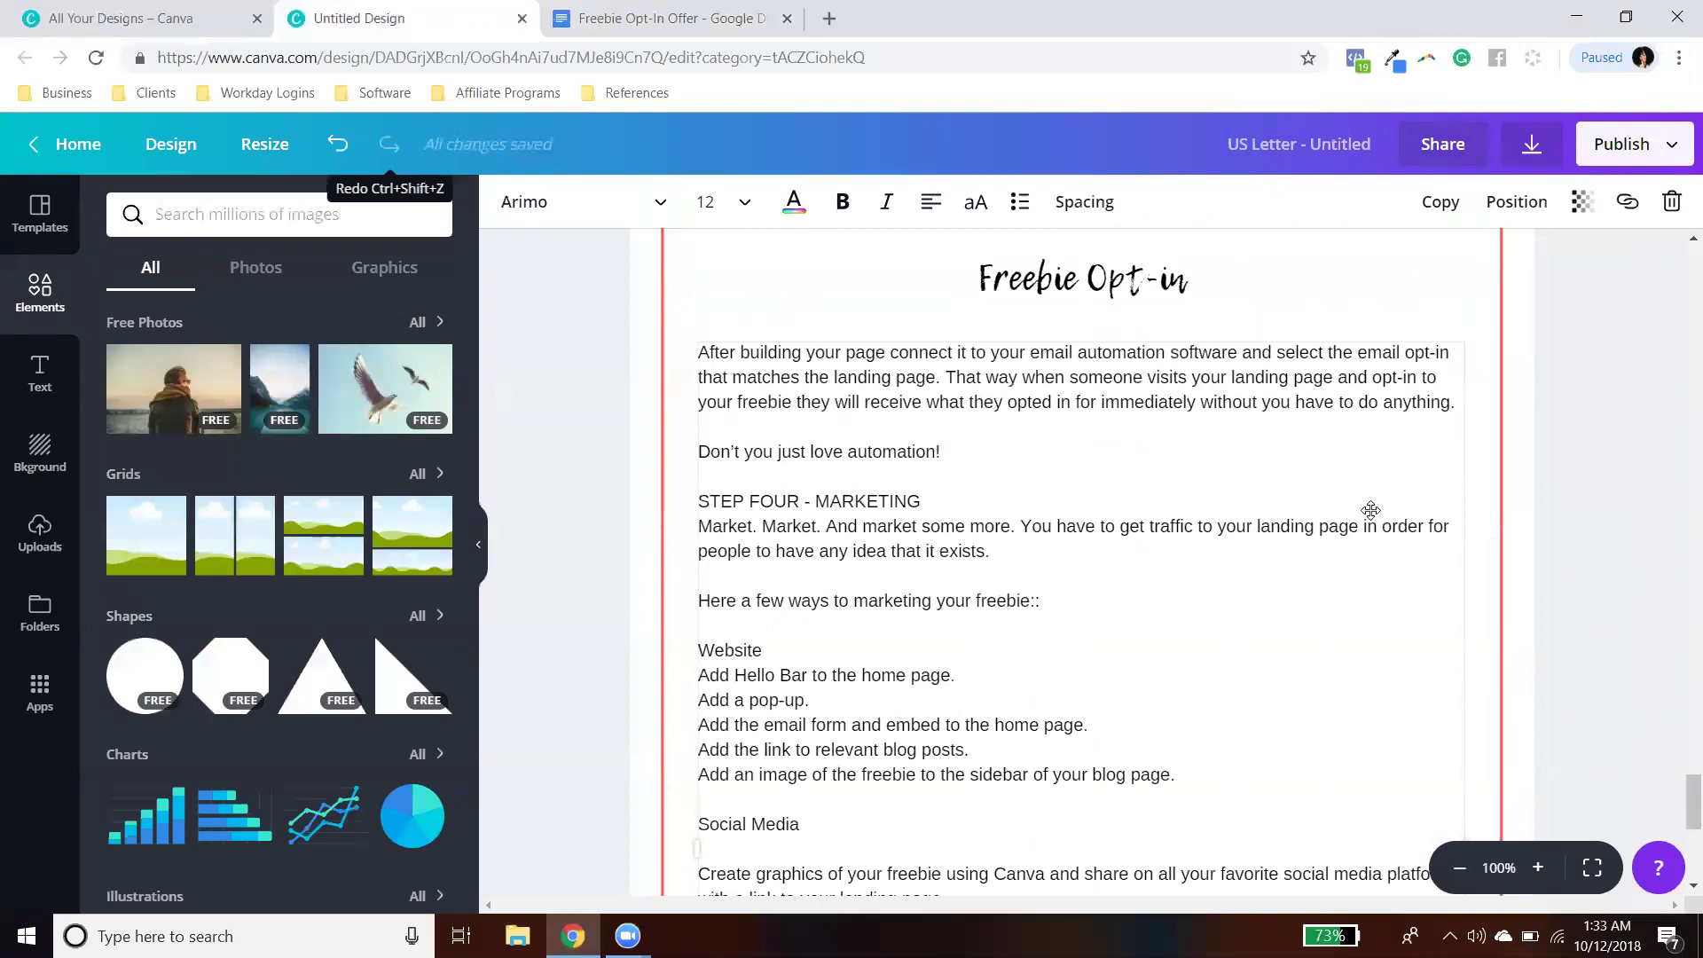
pyautogui.scroll(-5, 1569, 559)
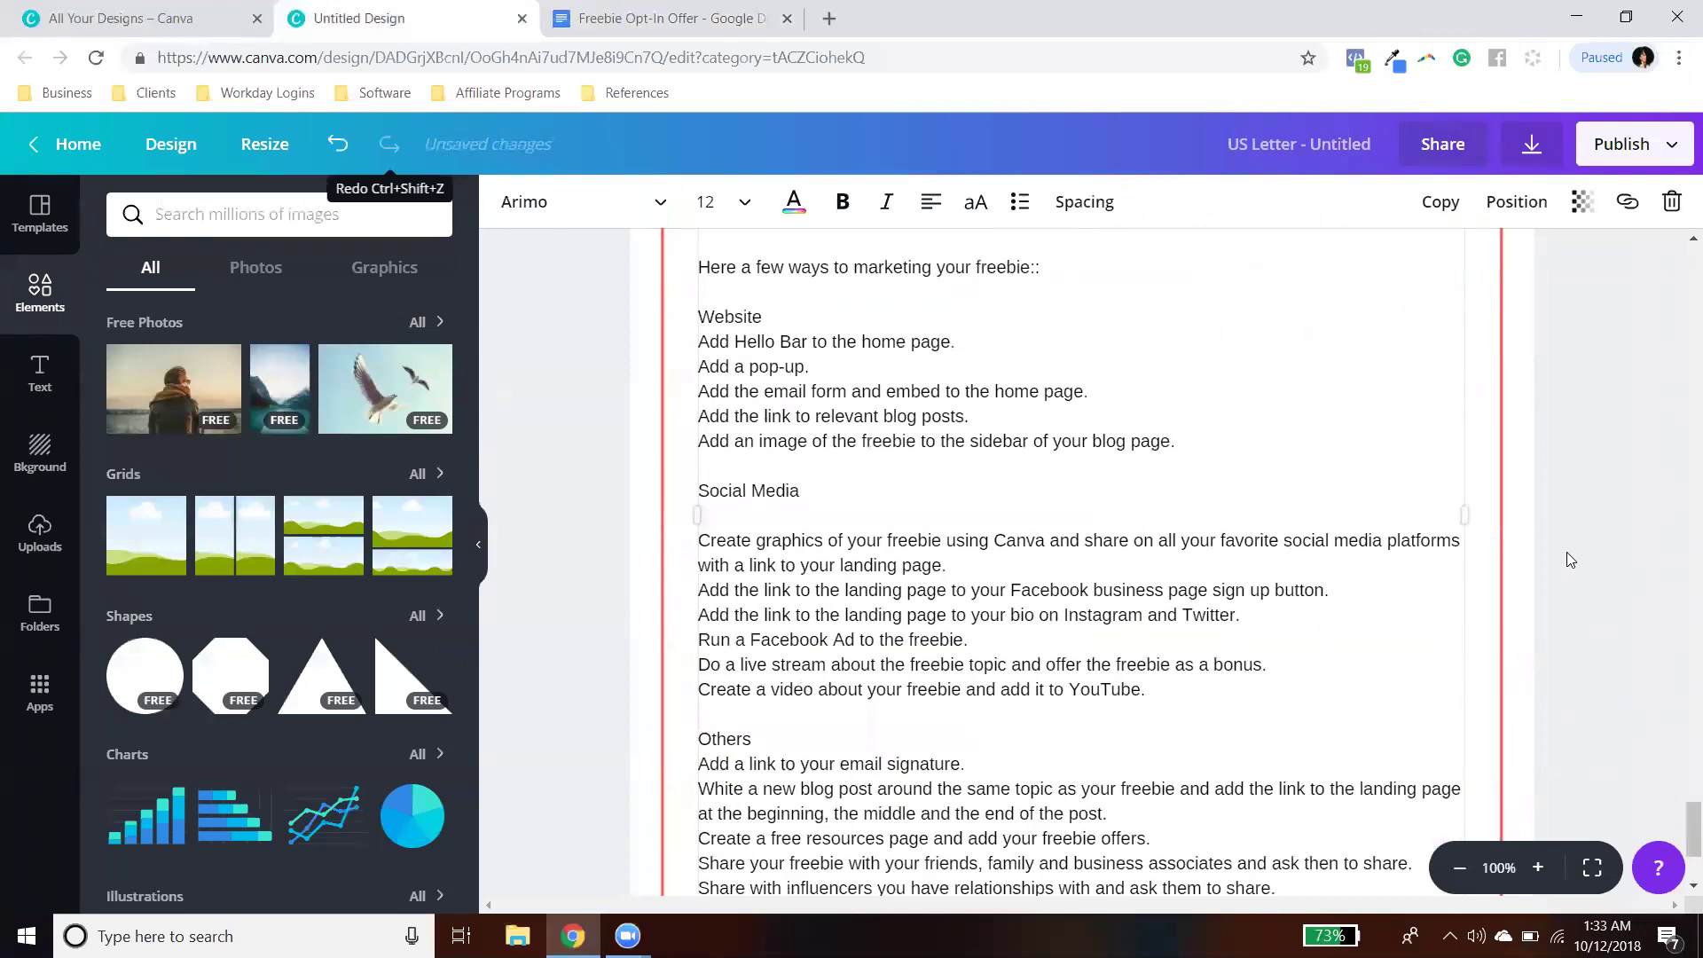
pyautogui.scroll(-2, 1570, 559)
pyautogui.hotkey('ctrl', 'z')
pyautogui.scroll(-10, 811, 671)
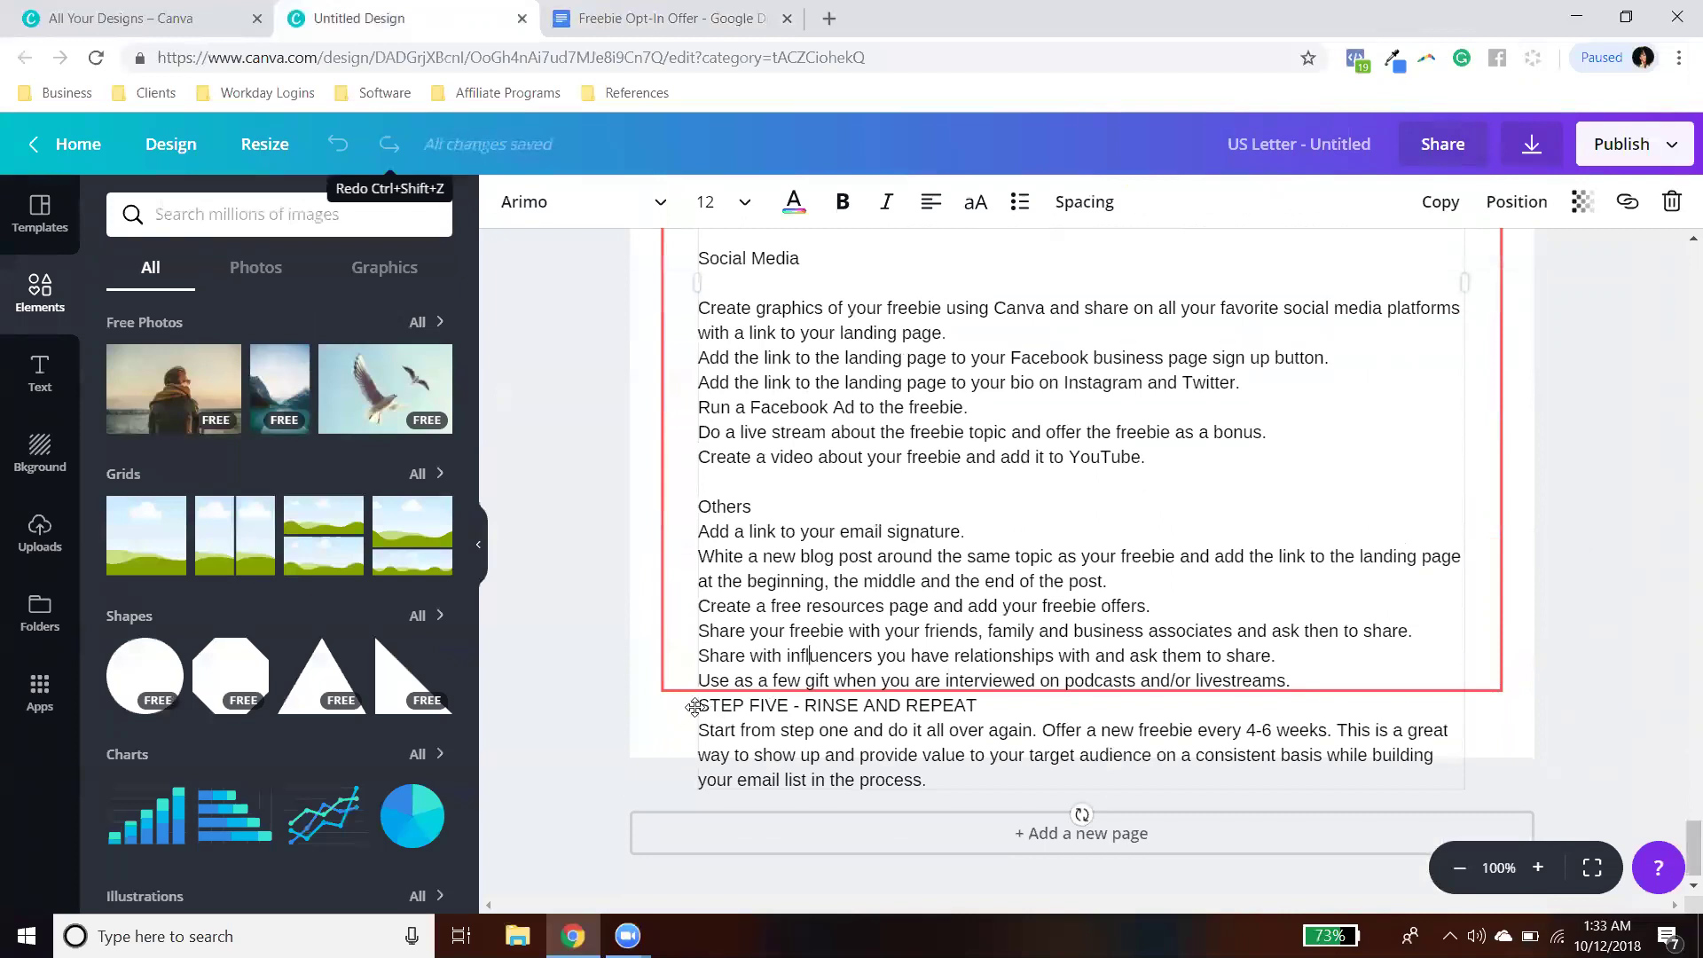
# Step: Duplicate page 6, including its widened border and the overflowing body text
pyautogui.scroll(12, 820, 515)
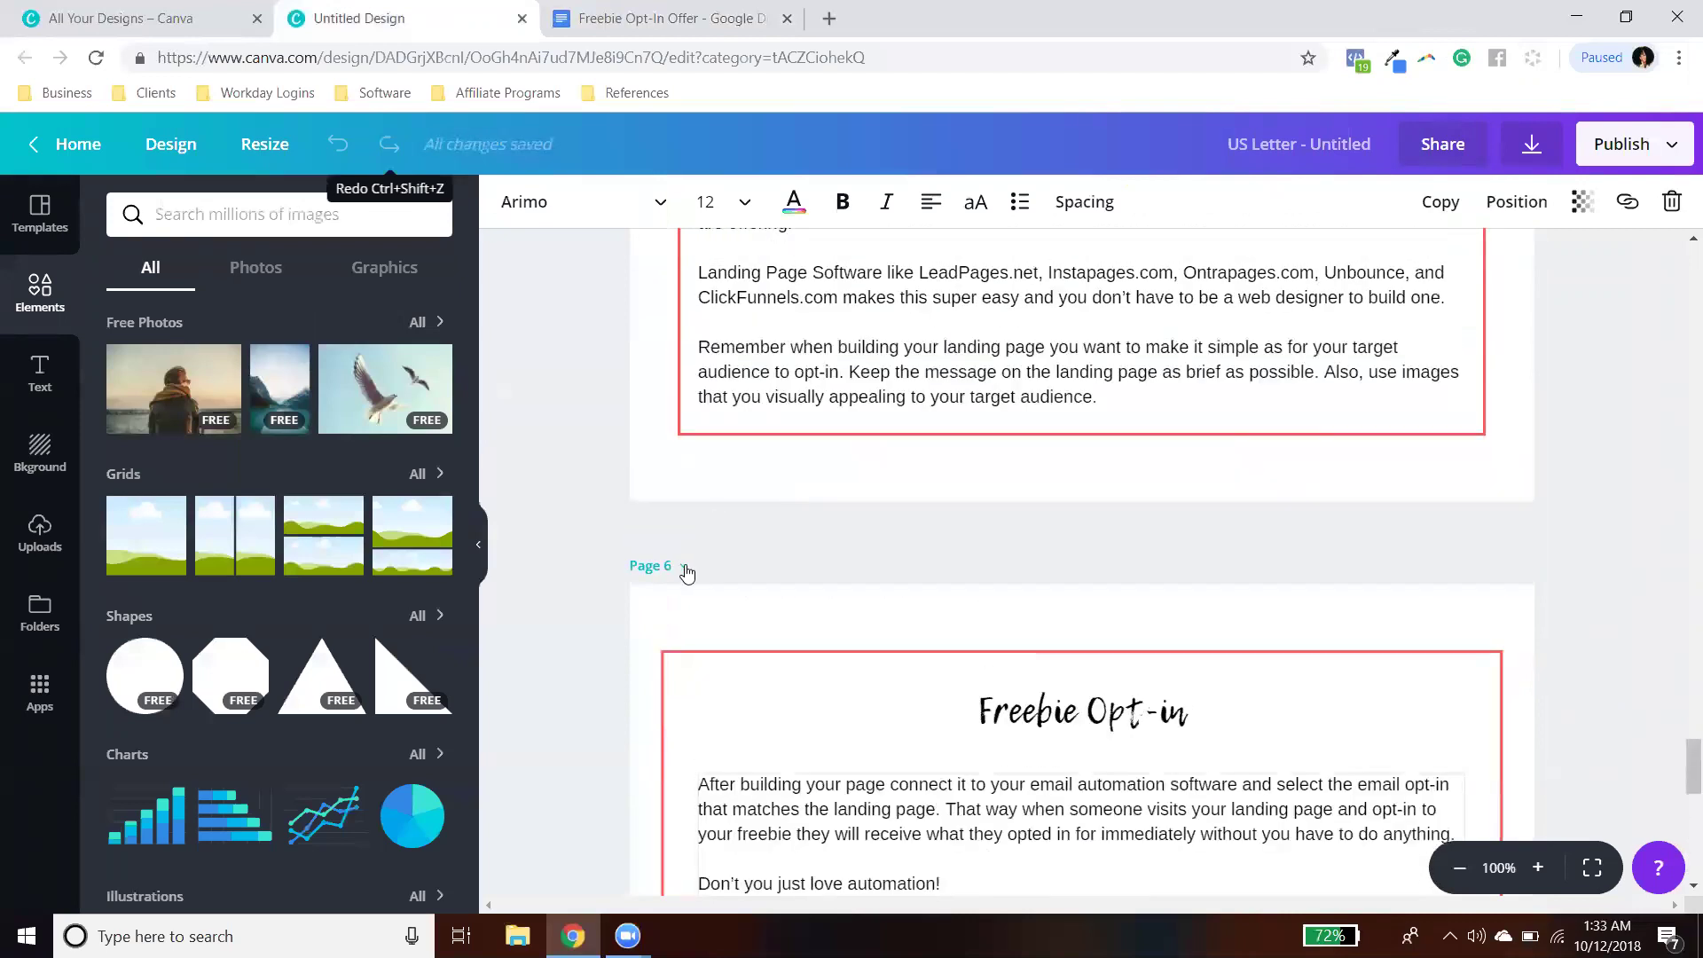
pyautogui.click(686, 568)
pyautogui.click(693, 363)
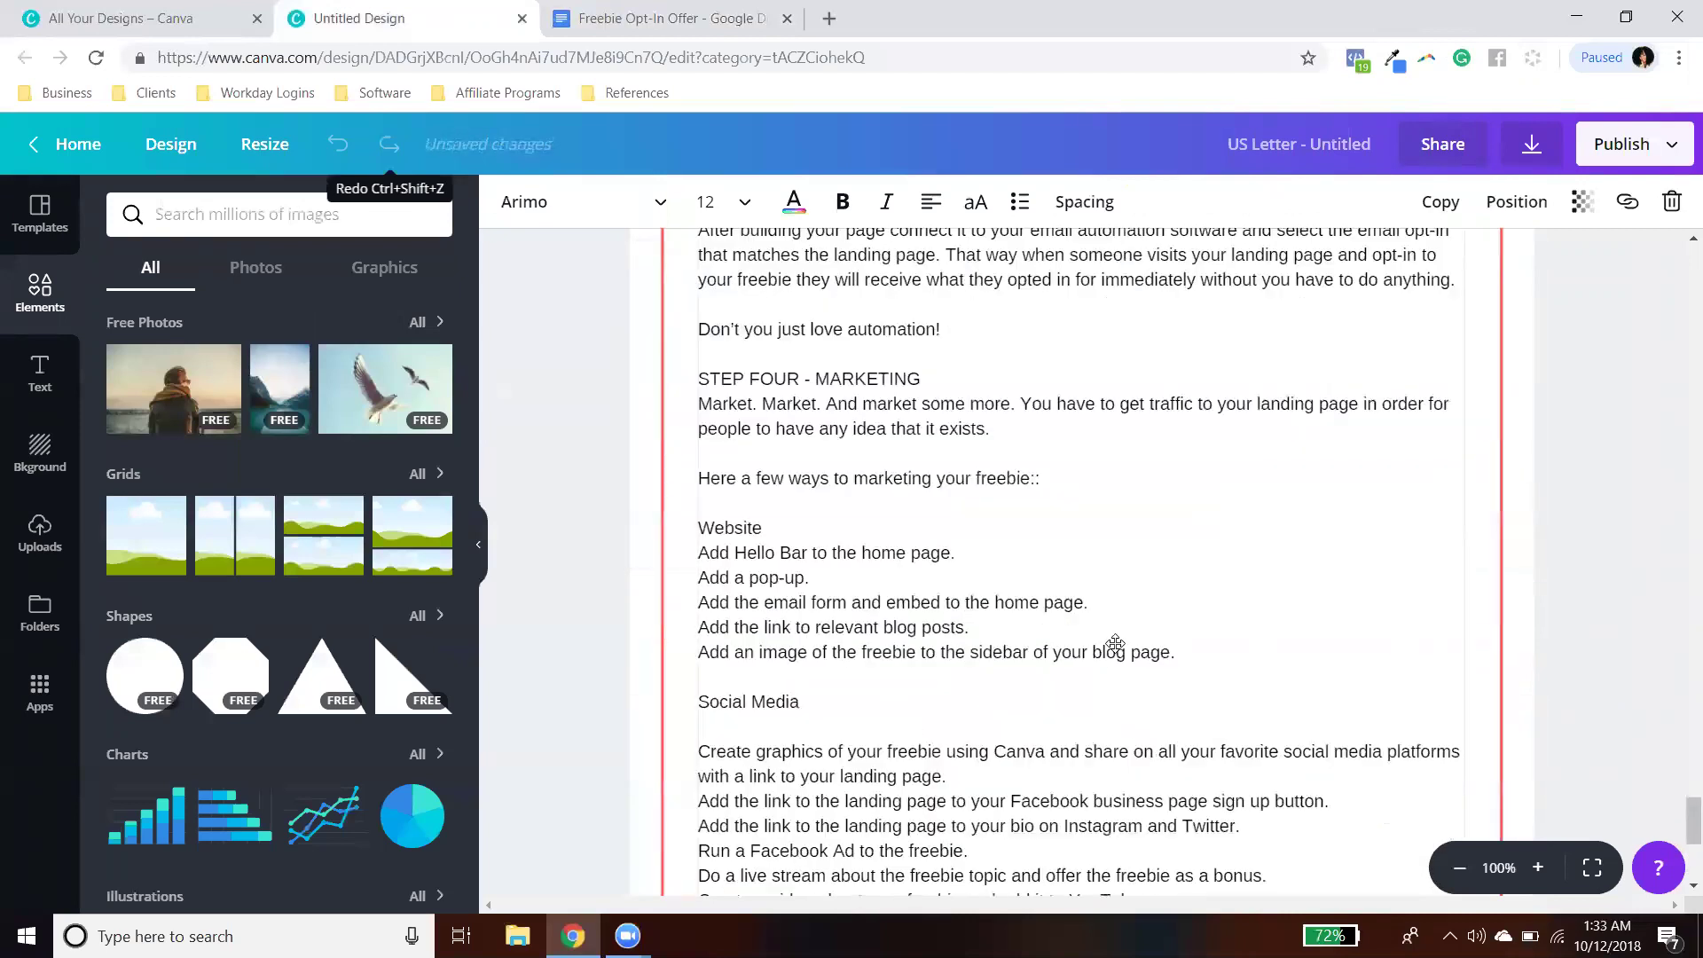
pyautogui.scroll(-5, 1115, 642)
pyautogui.scroll(3, 1115, 642)
pyautogui.scroll(-3, 1109, 642)
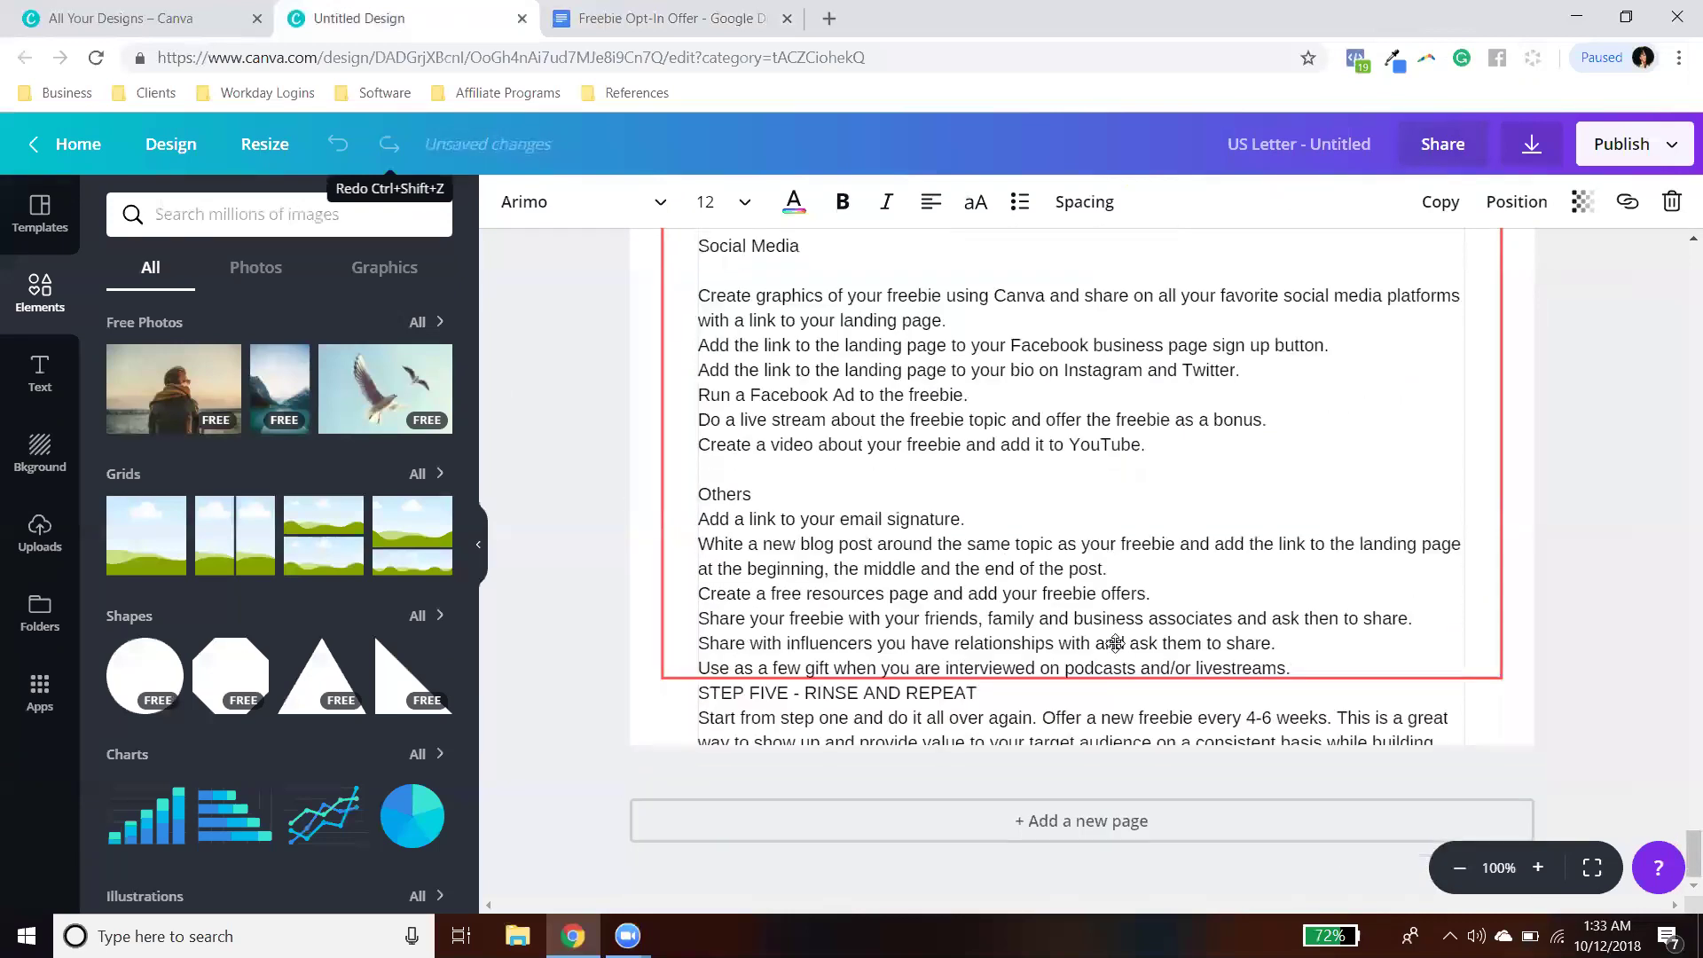
# Step: Delete page 7's body text from the end of the Social Media list back to the word "After"
pyautogui.click(955, 619)
pyautogui.scroll(-9, 984, 585)
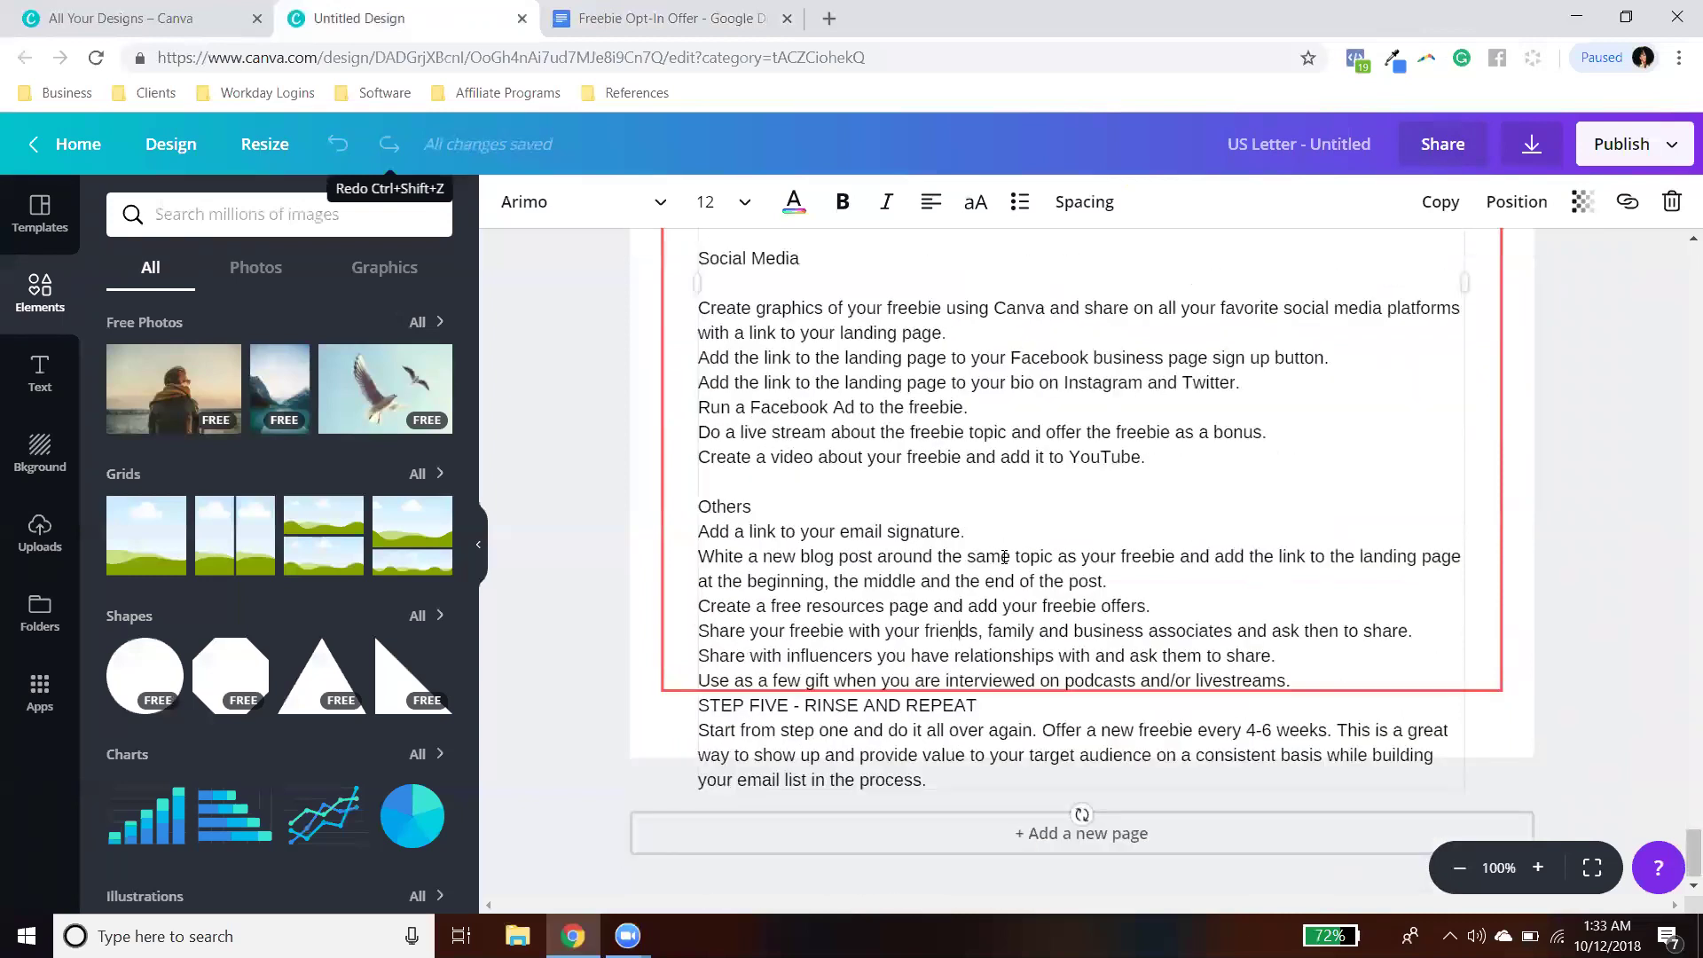
pyautogui.moveTo(1156, 463); pyautogui.dragTo(803, 333)
pyautogui.press('BackSpace')
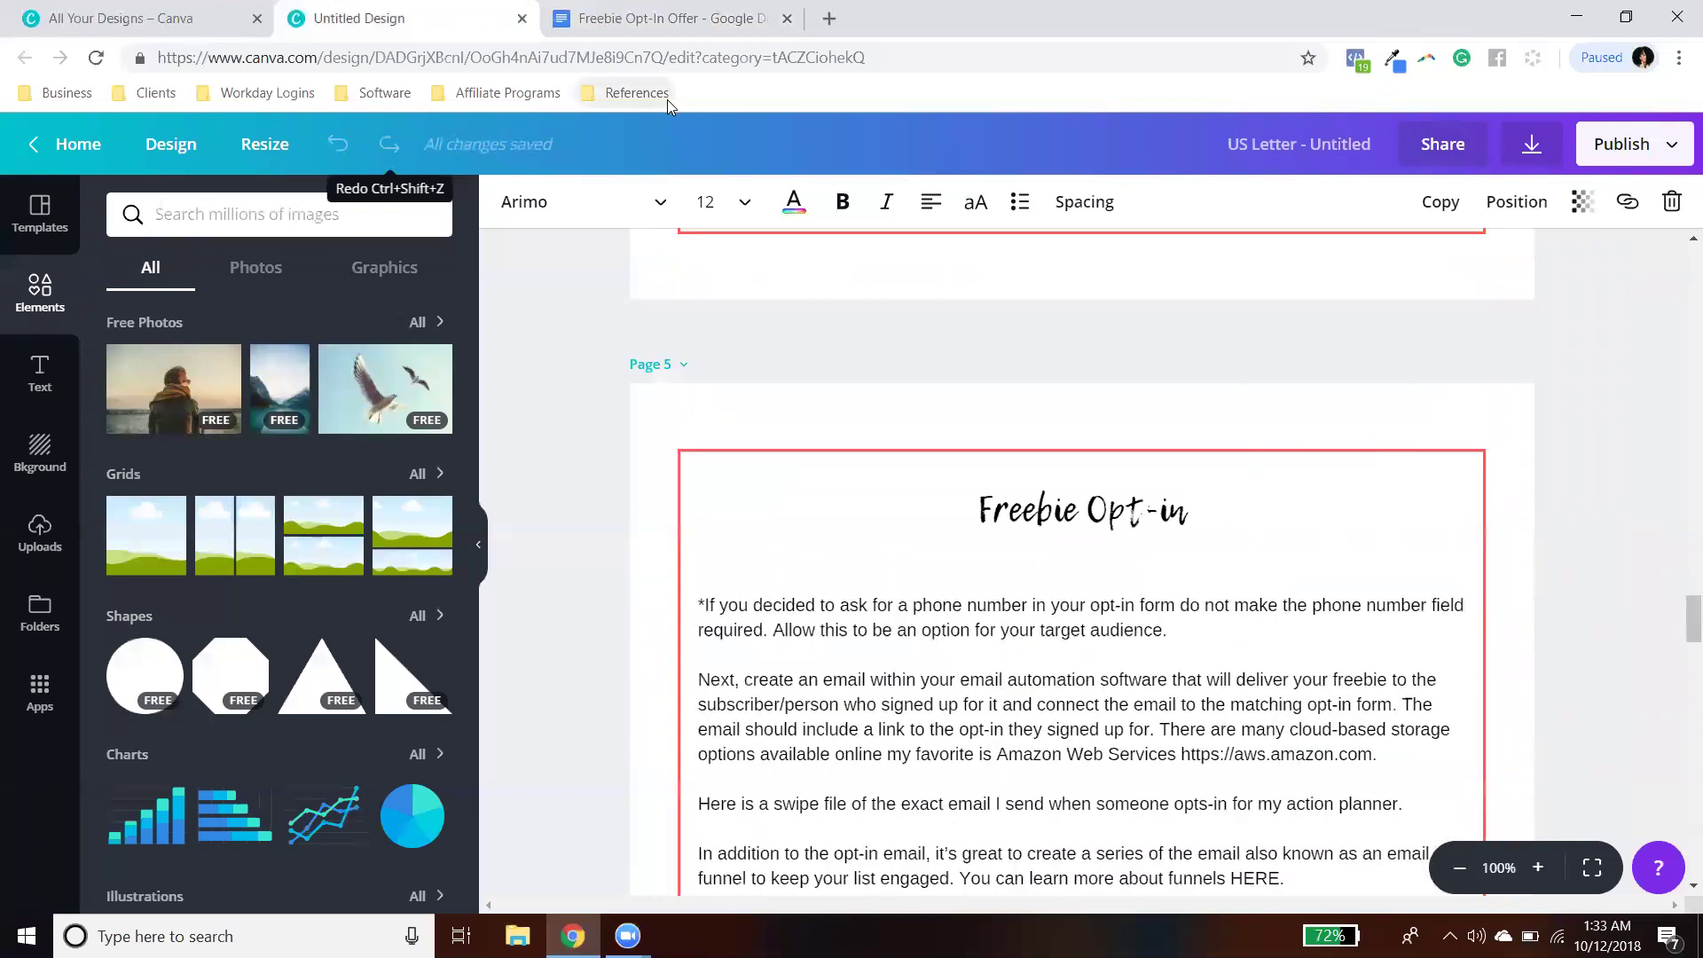
pyautogui.scroll(-20, 1061, 511)
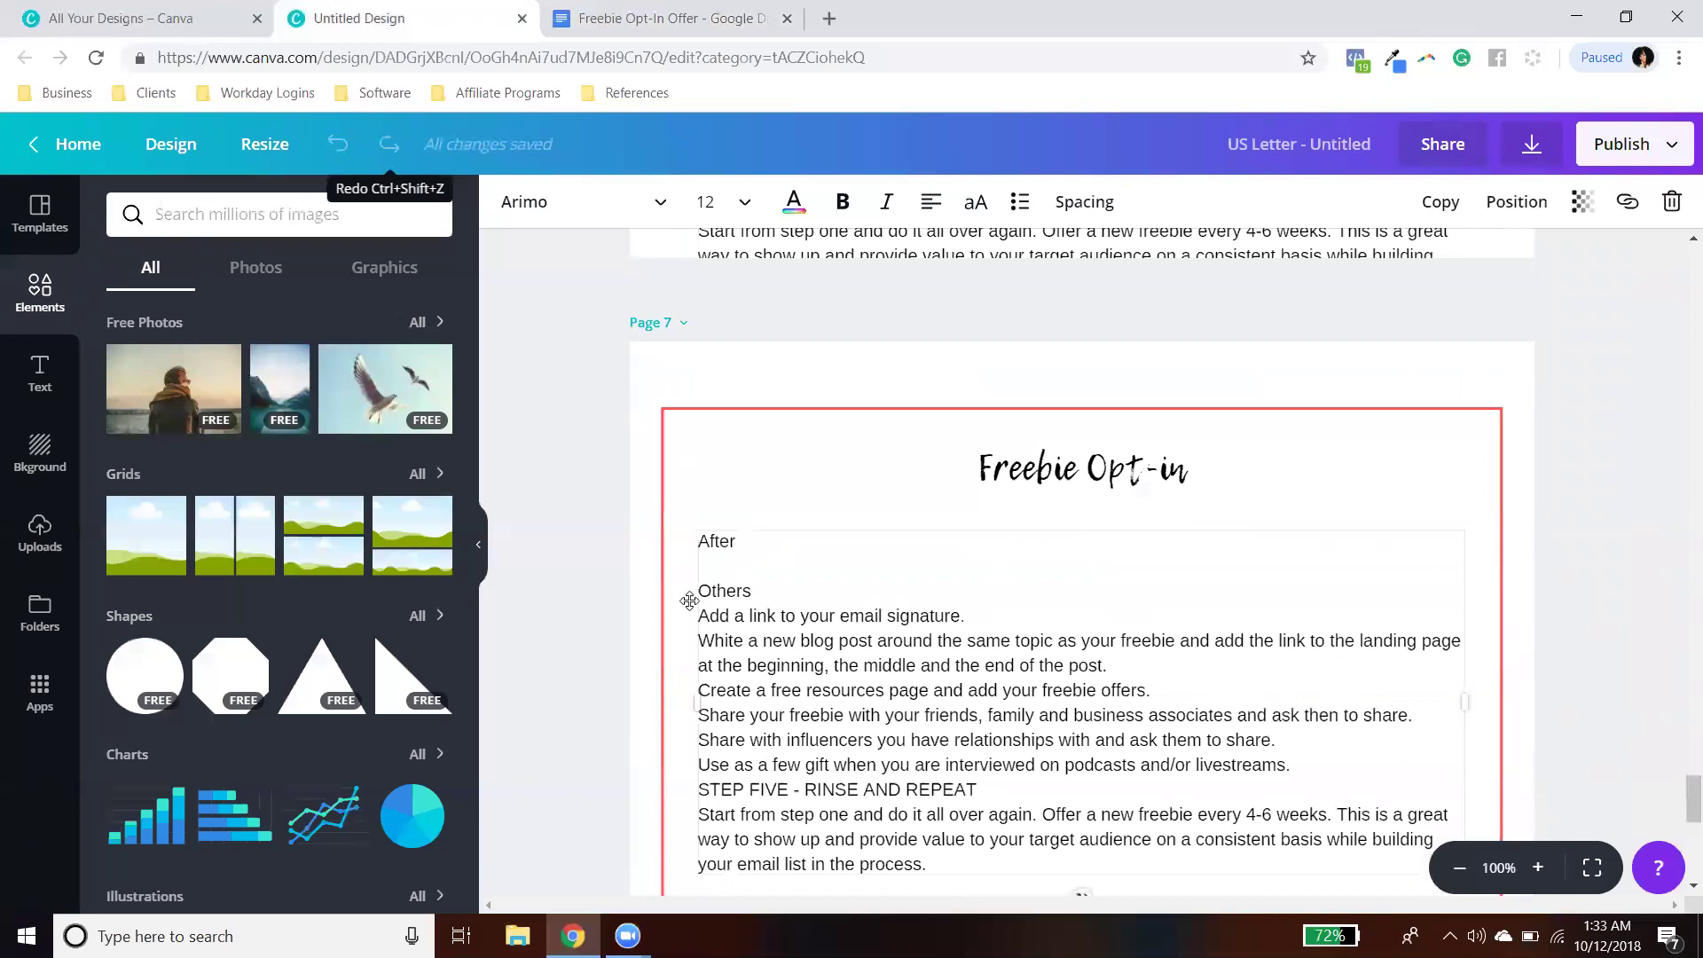
# Step: Remove the leftover "After" and blank line above "Others" on page 7, and add a blank line above the STEP FIVE heading
pyautogui.press('BackSpace')
pyautogui.press('BackSpace')
pyautogui.press('BackSpace')
pyautogui.press('BackSpace')
pyautogui.press('BackSpace')
pyautogui.press('BackSpace')
pyautogui.press('BackSpace')
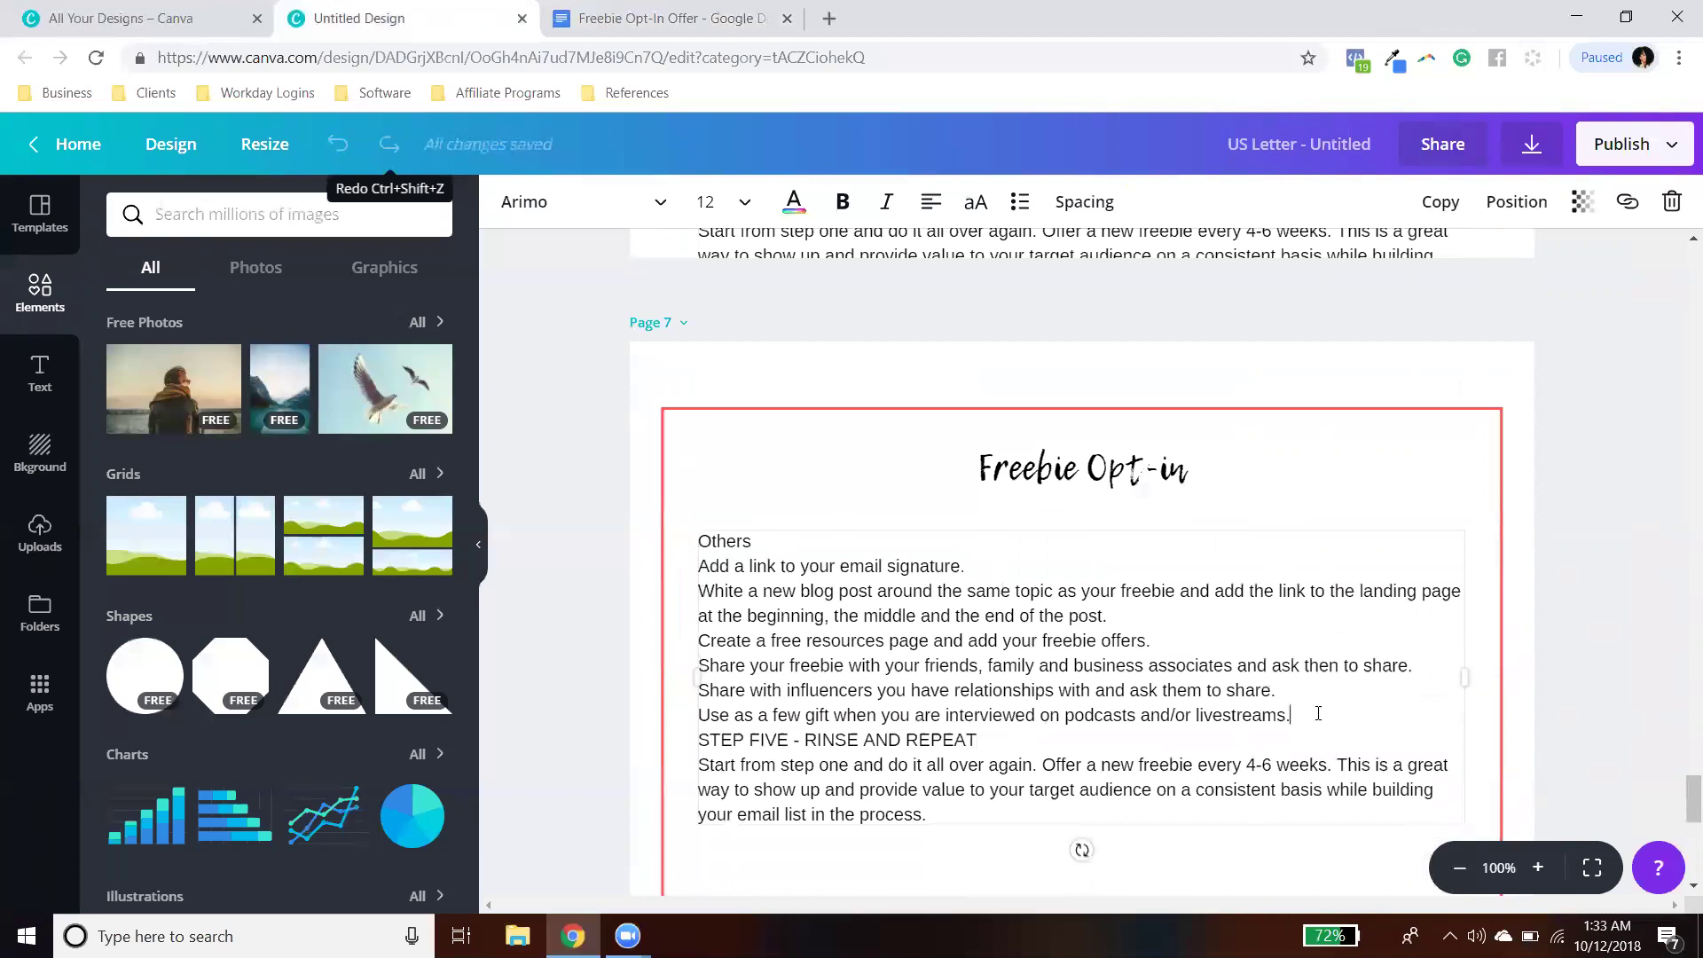
pyautogui.press('Return')
# Step: Check the section layout in the Google Docs original and compare it with the body text on pages 6 and 7
pyautogui.scroll(10, 1414, 699)
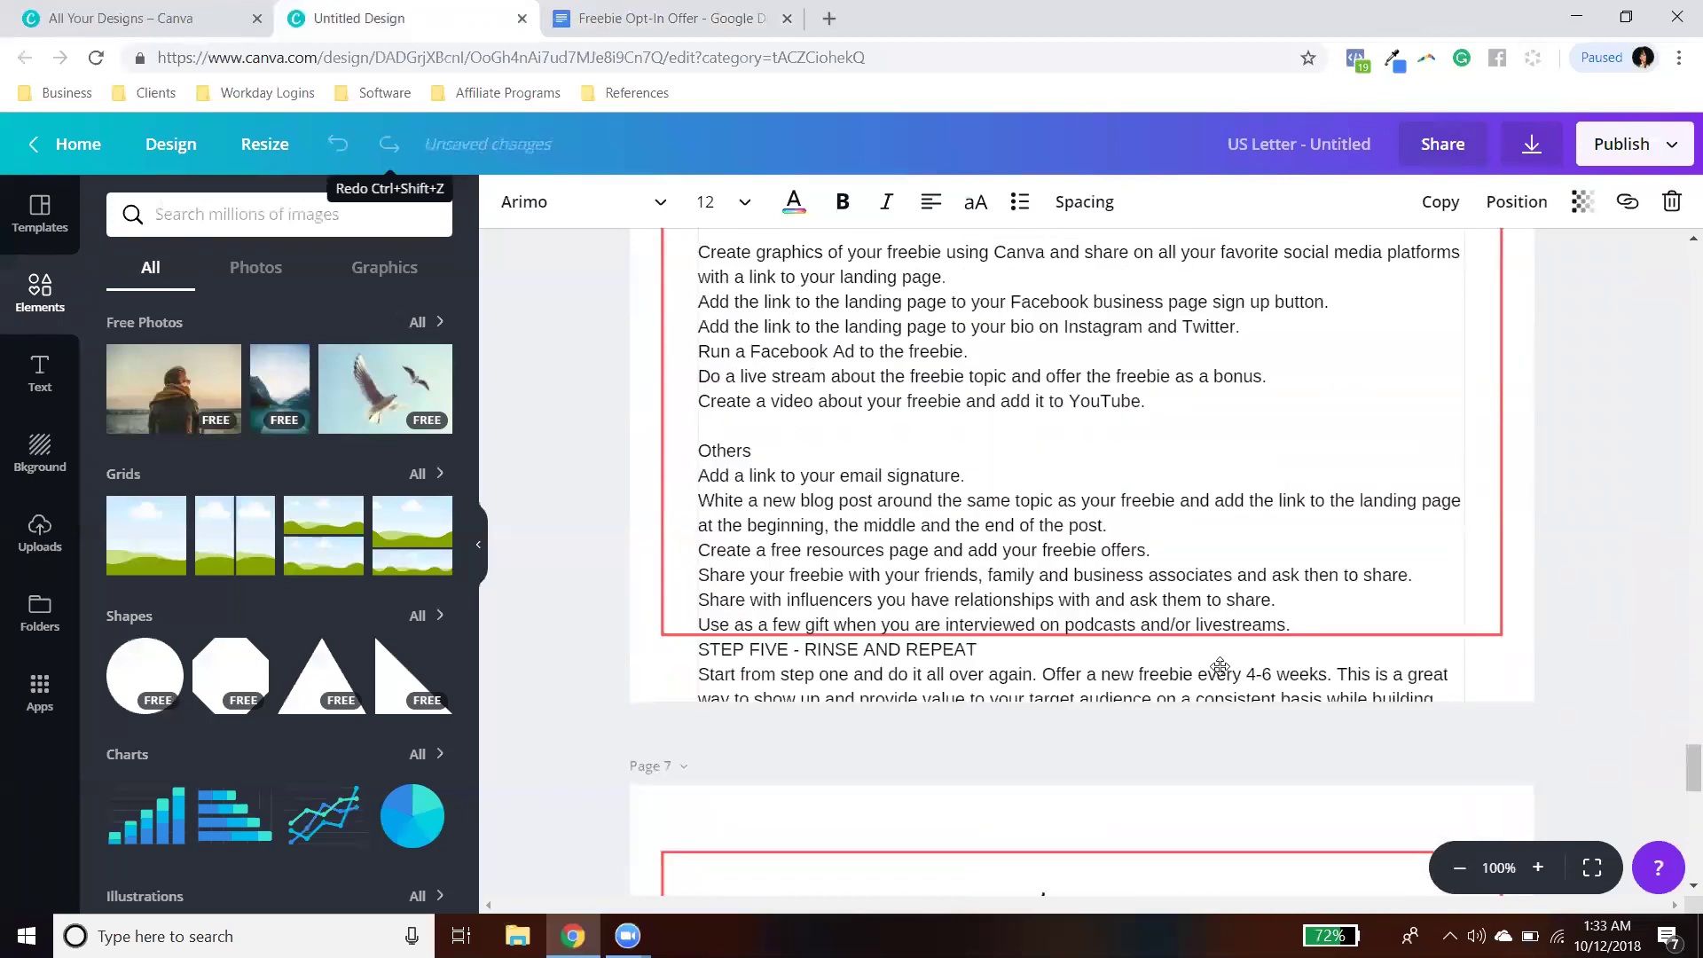
pyautogui.click(551, 9)
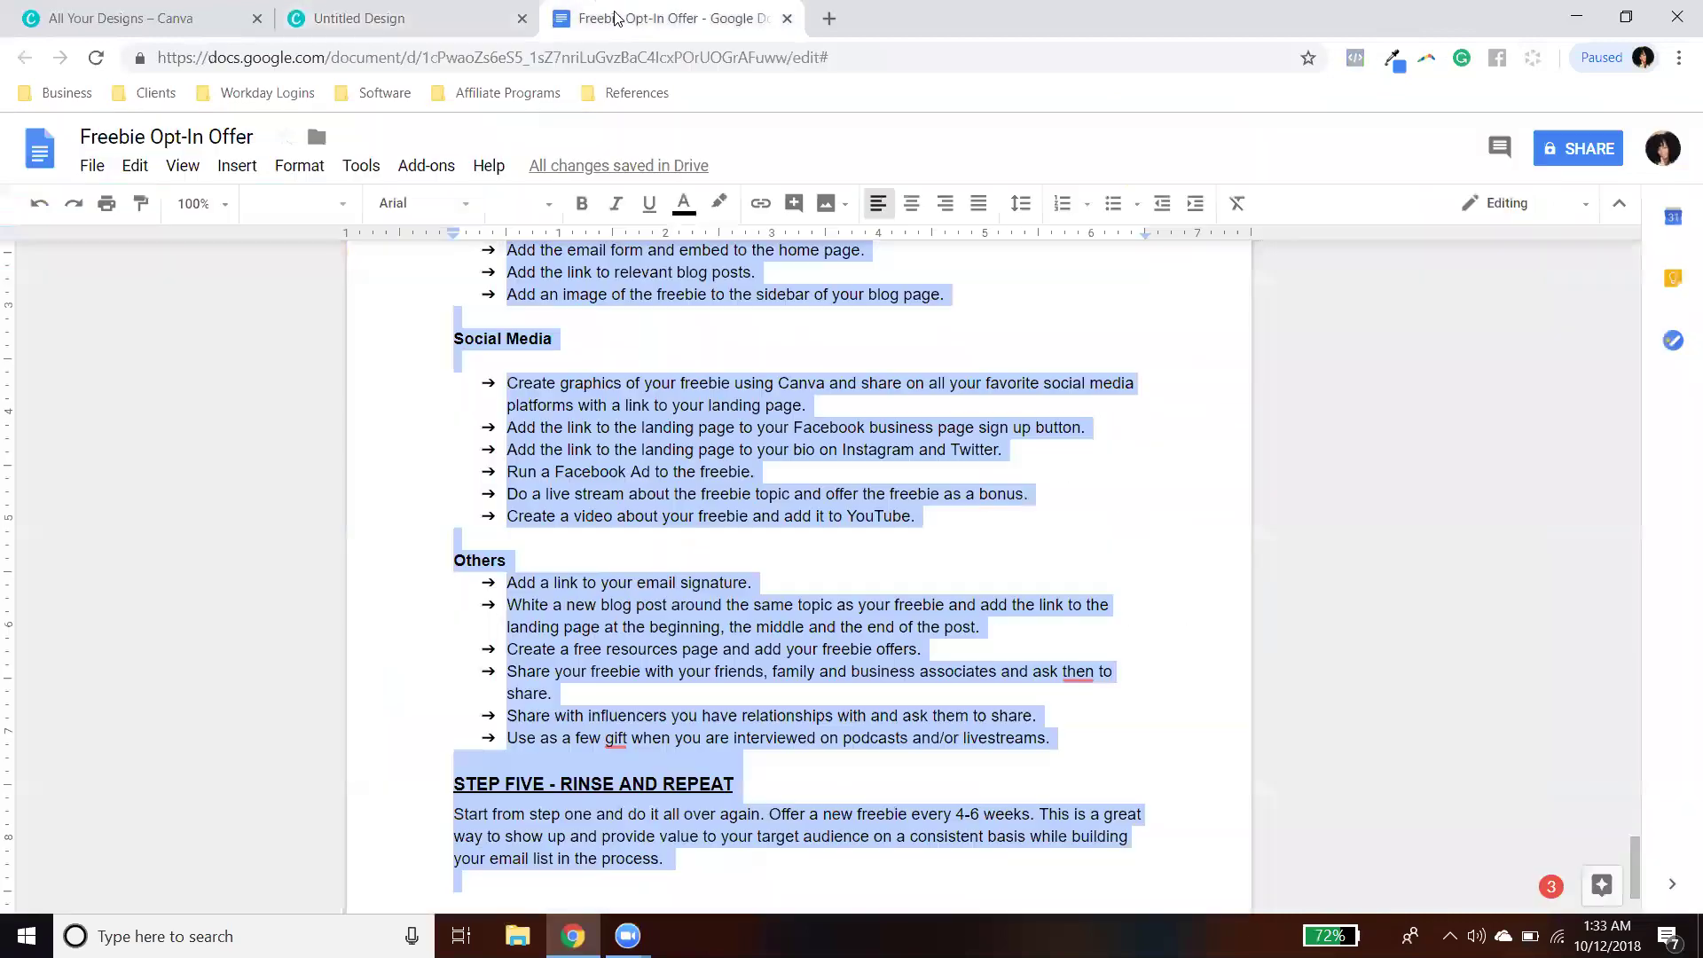
pyautogui.click(433, 22)
pyautogui.scroll(-6, 731, 500)
pyautogui.scroll(-1, 731, 500)
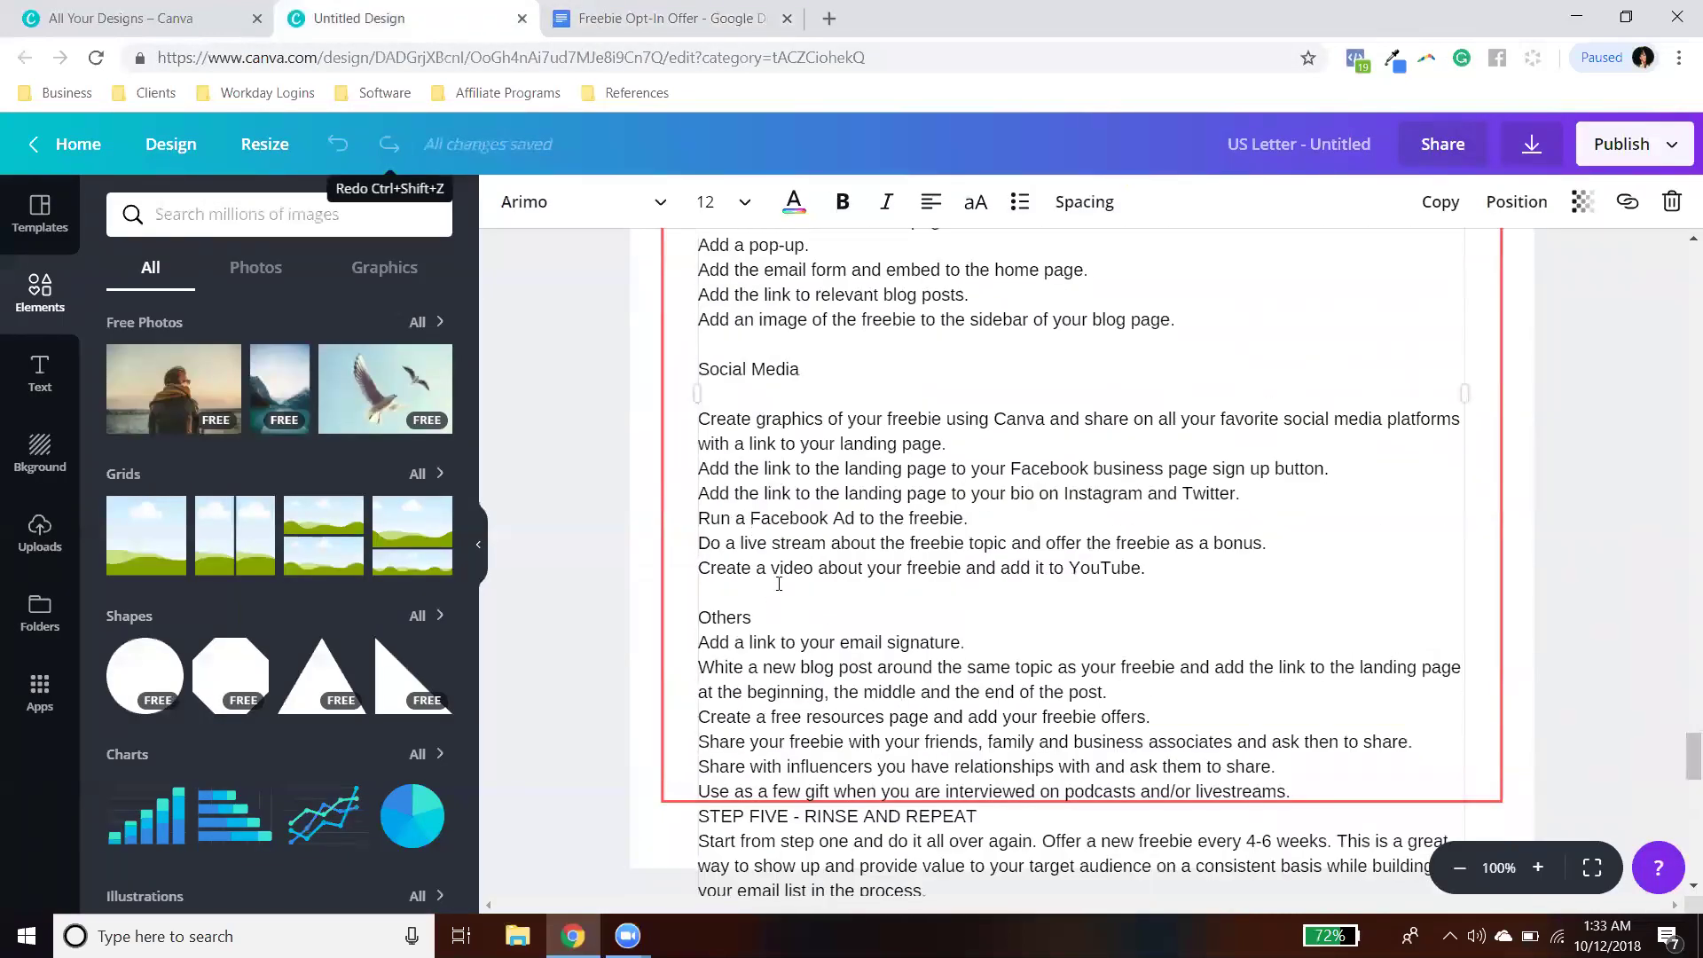
pyautogui.scroll(5, 789, 560)
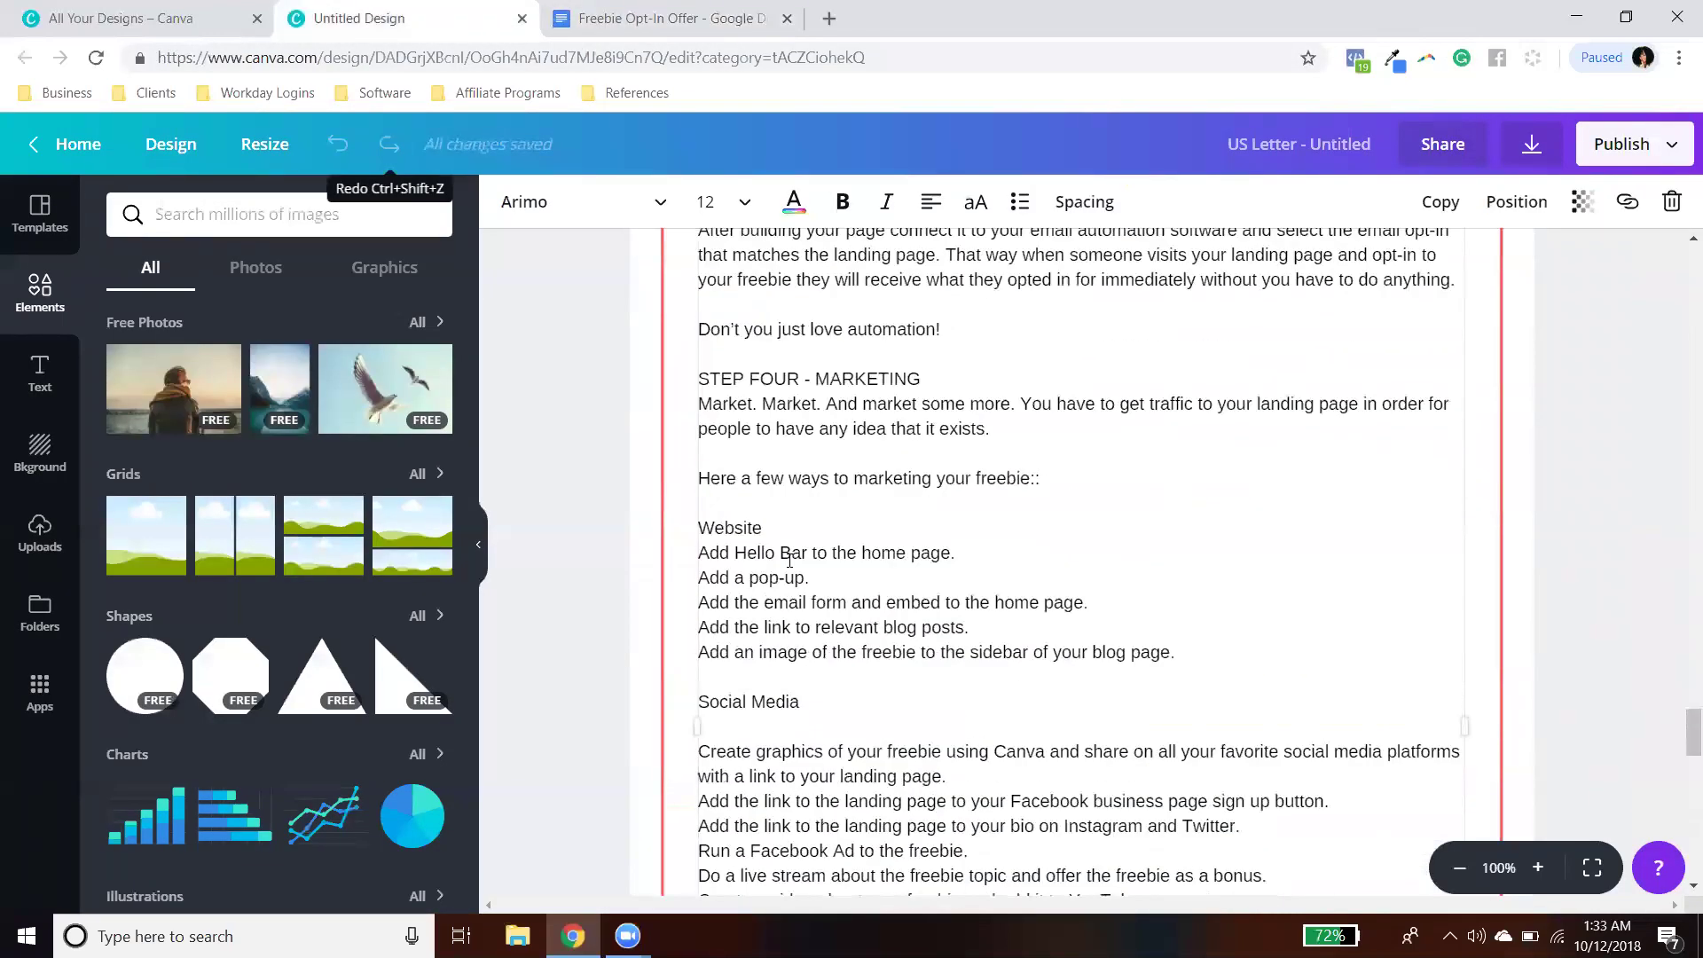
pyautogui.scroll(-11, 790, 561)
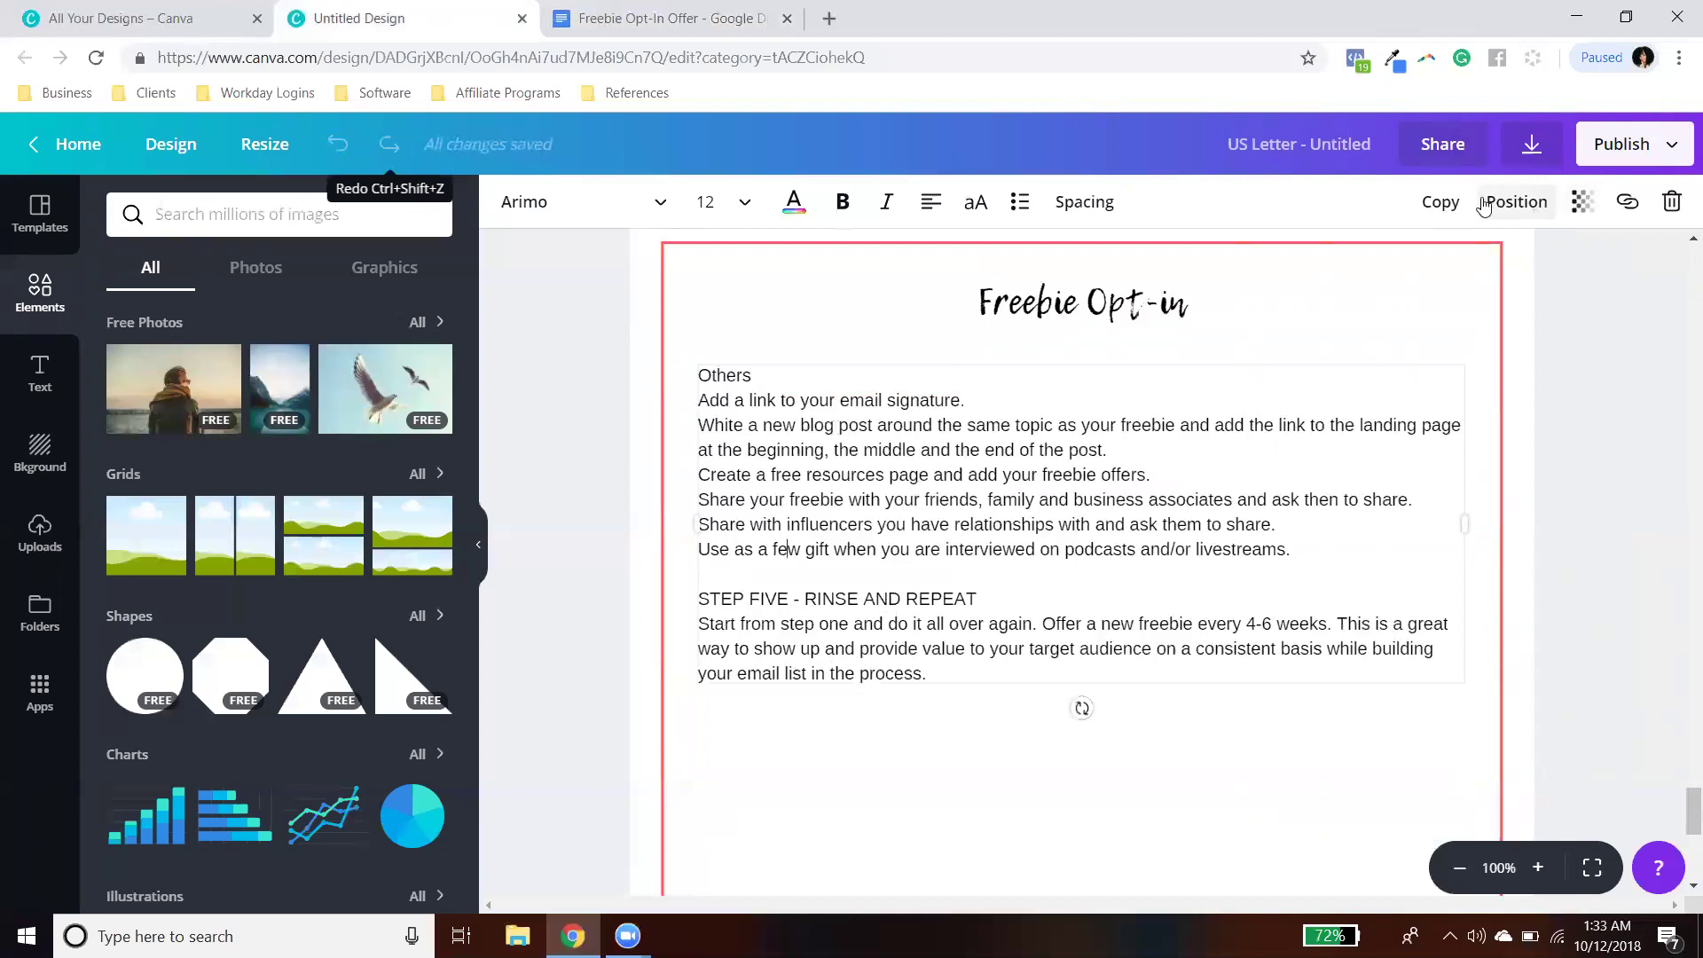
# Step: Duplicate page 7's body text box and place the copy directly below the original, aligned with it
pyautogui.click(1441, 201)
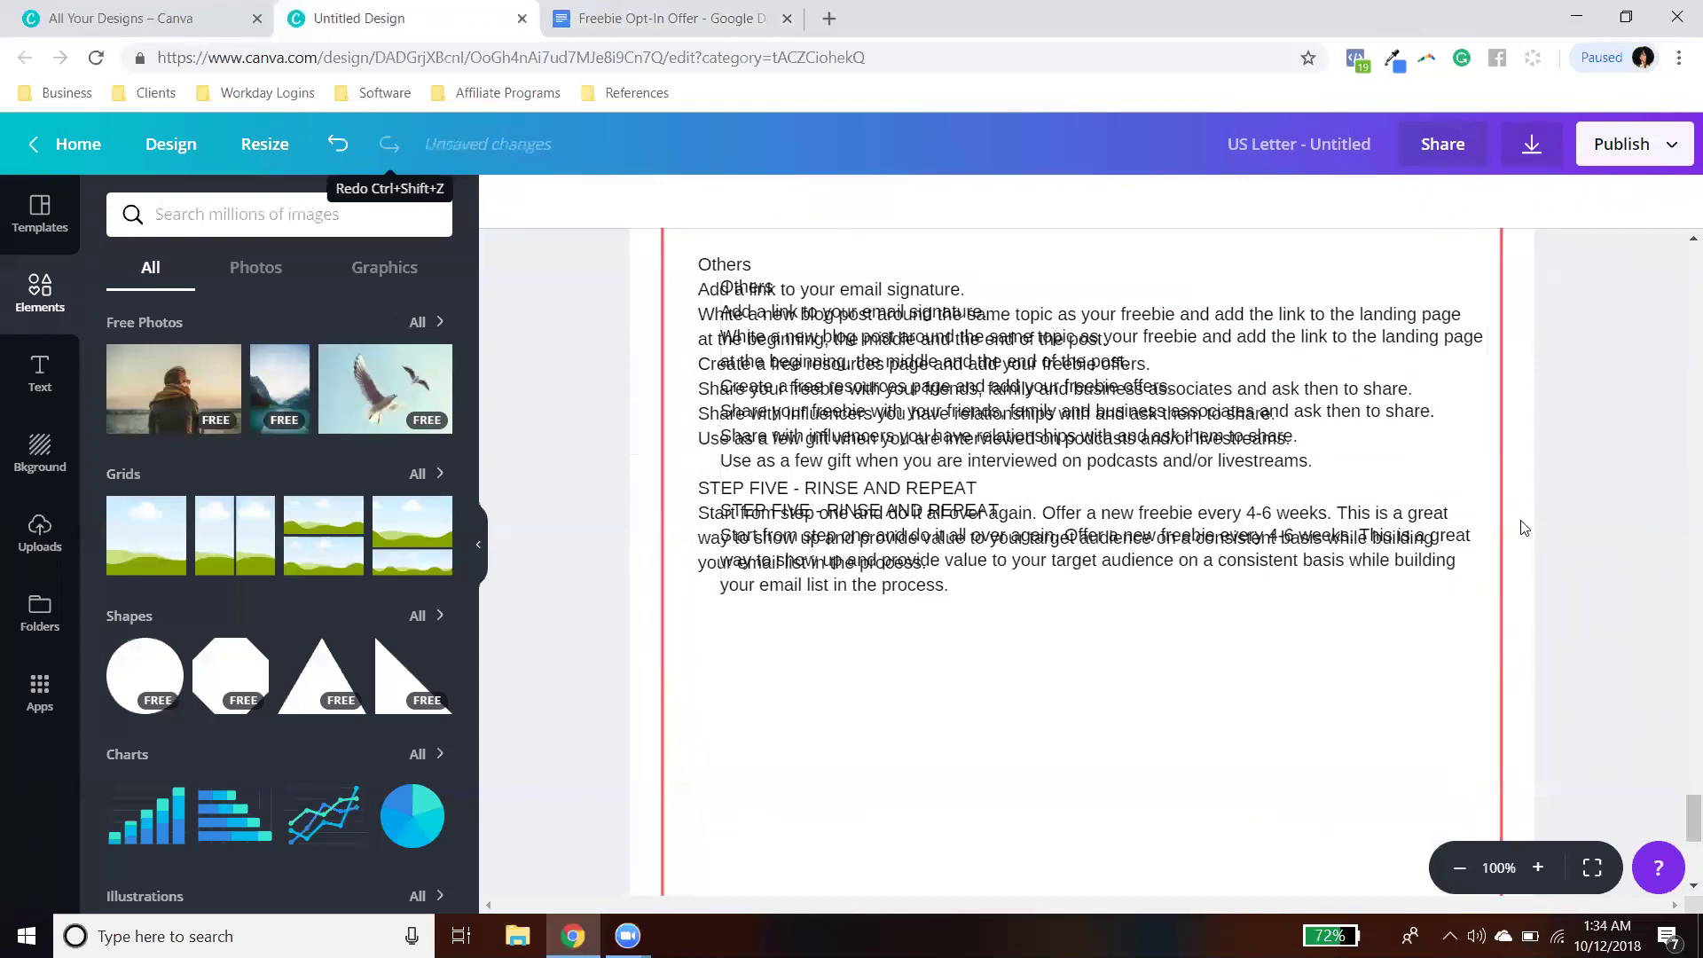
pyautogui.scroll(-1, 967, 550)
pyautogui.moveTo(980, 445); pyautogui.dragTo(958, 659)
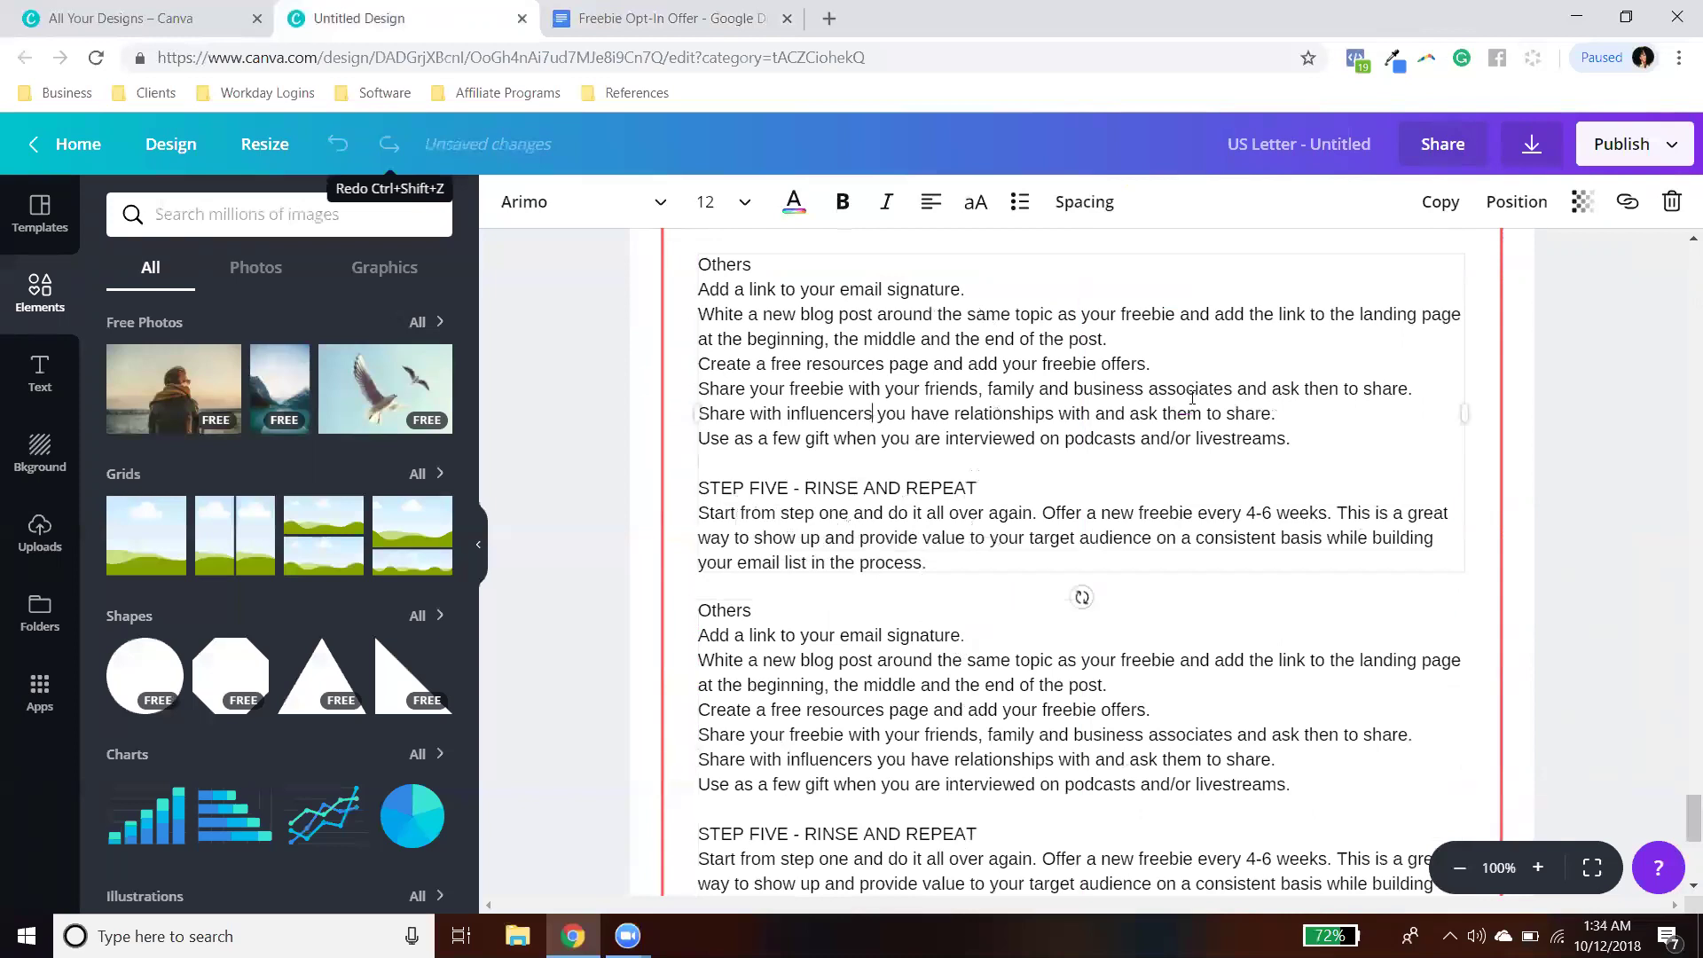
pyautogui.moveTo(1293, 444)
pyautogui.mouseDown()
pyautogui.moveTo(772, 373)
pyautogui.moveTo(700, 289)
pyautogui.mouseUp()
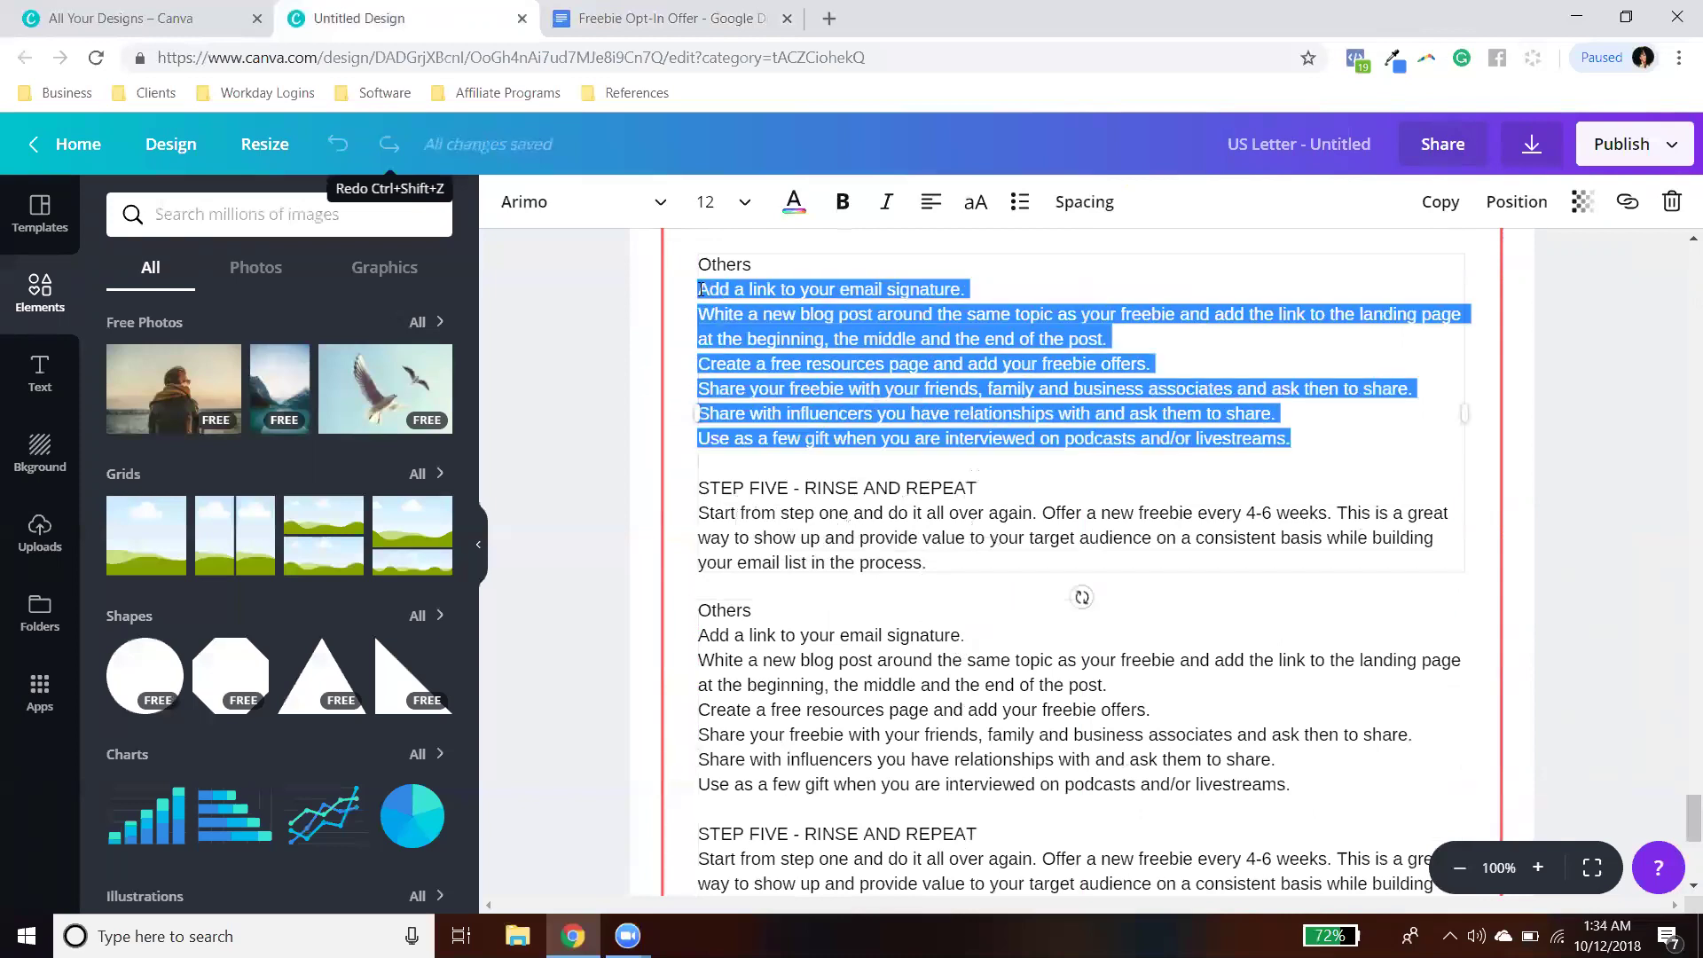
pyautogui.click(1020, 201)
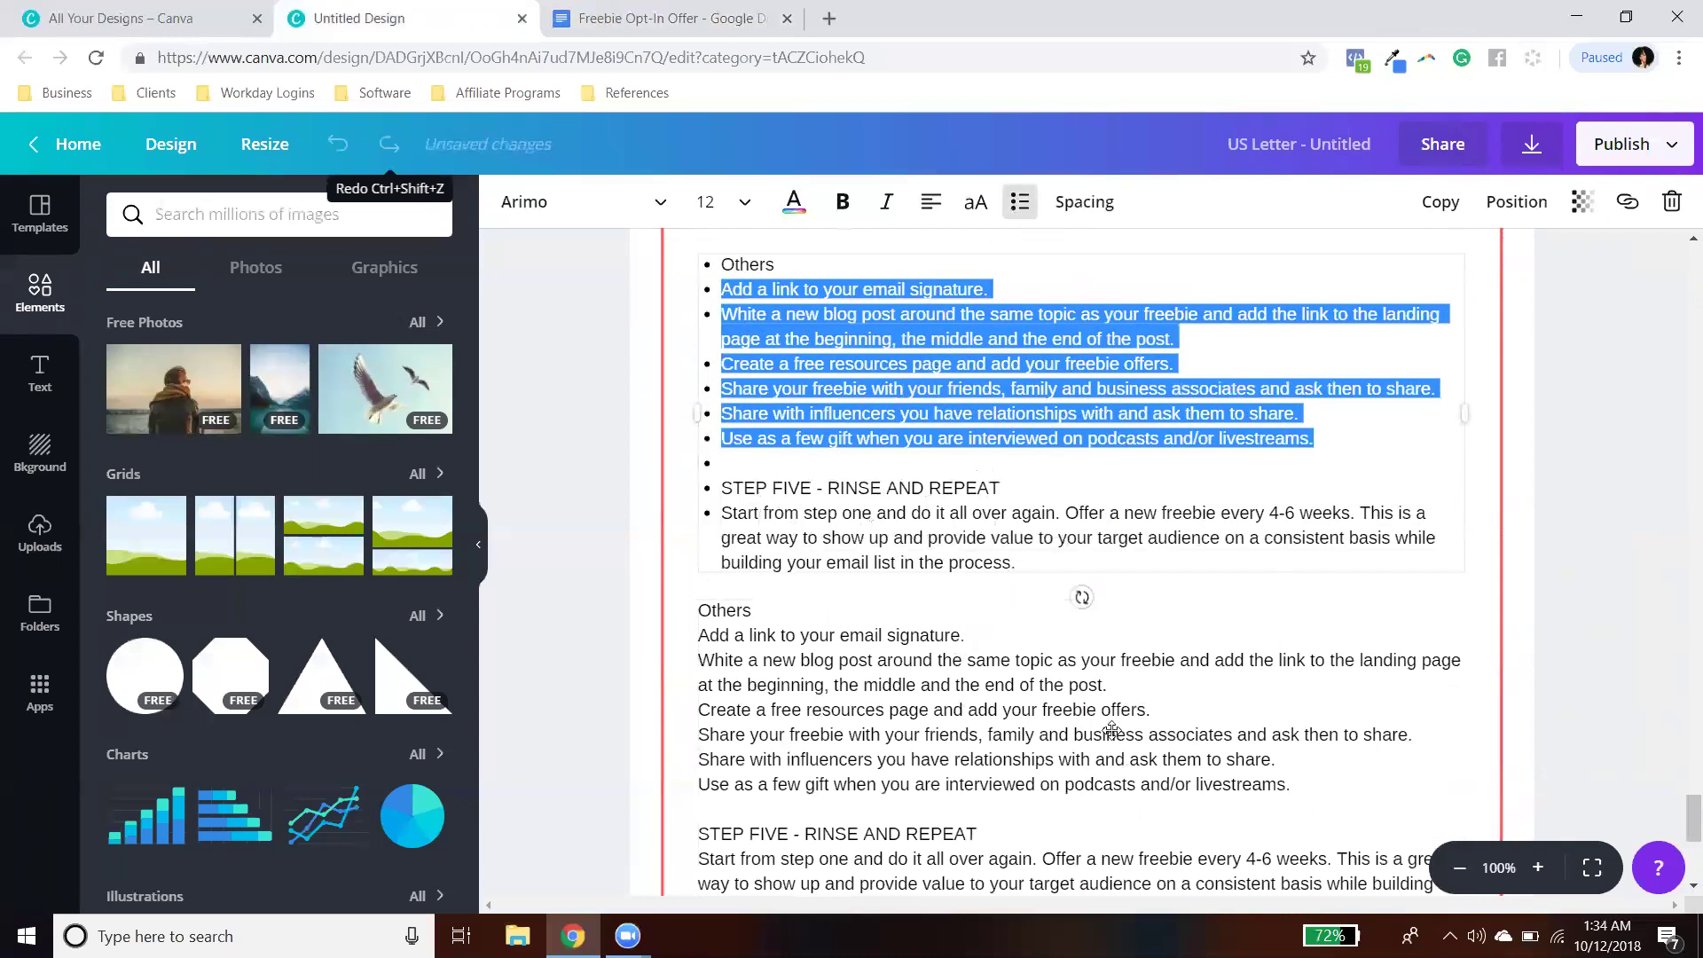
pyautogui.scroll(3, 1477, 740)
pyautogui.click(1573, 696)
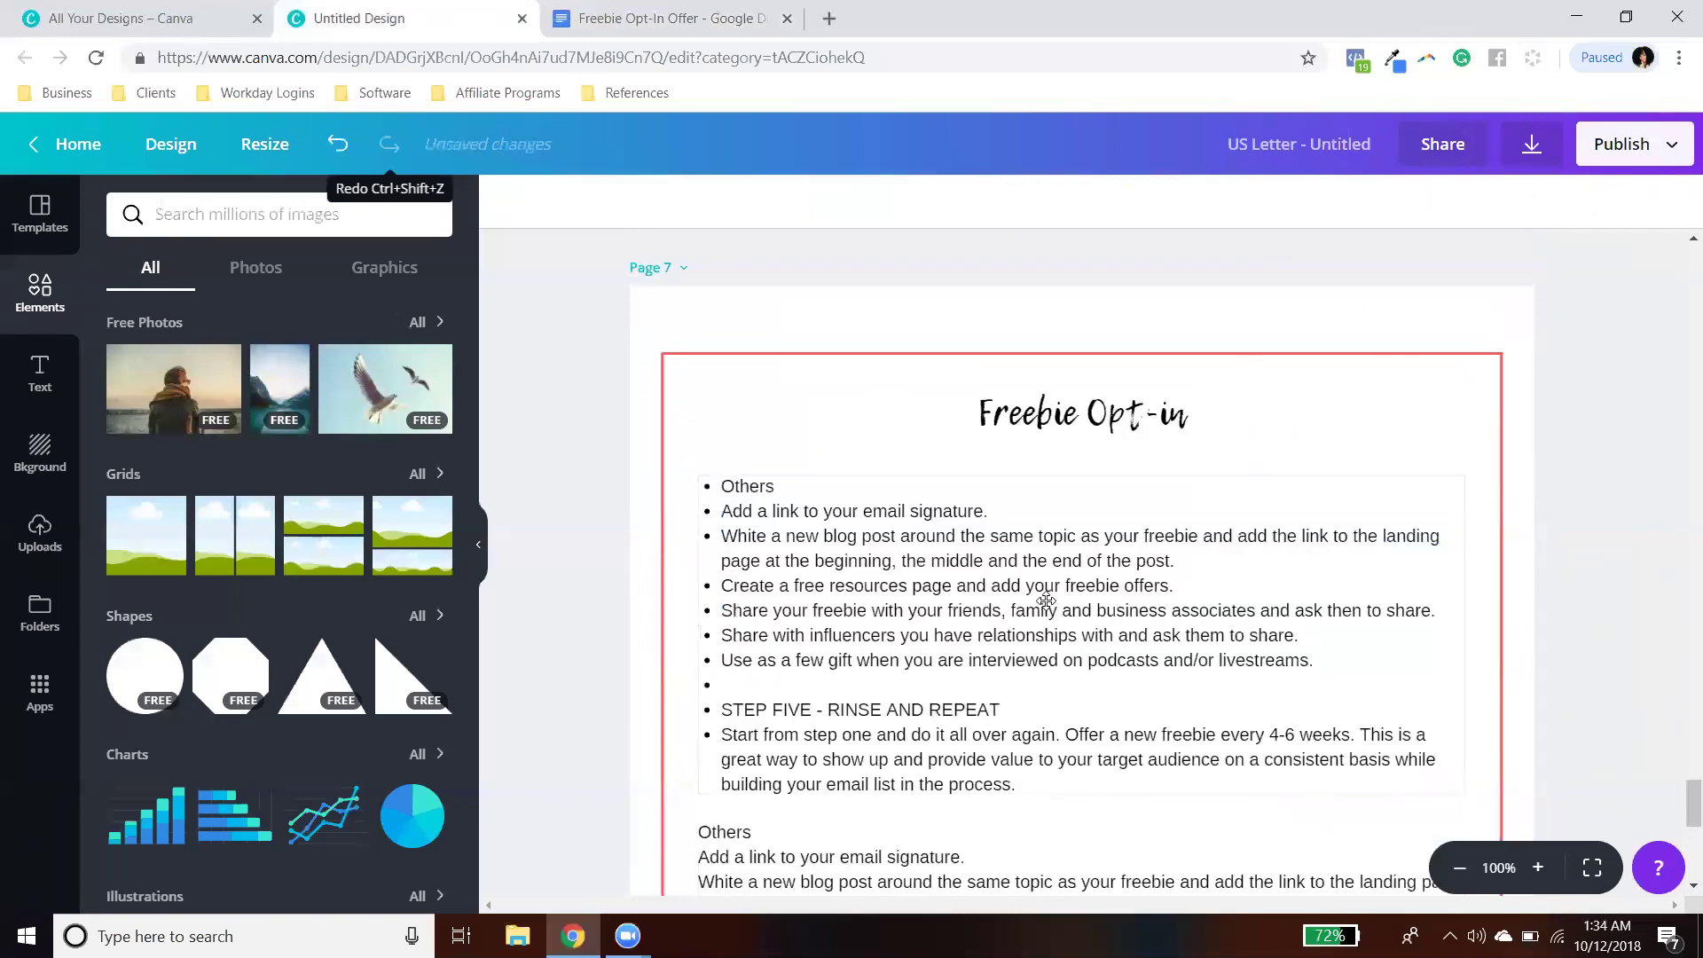
pyautogui.click(1124, 501)
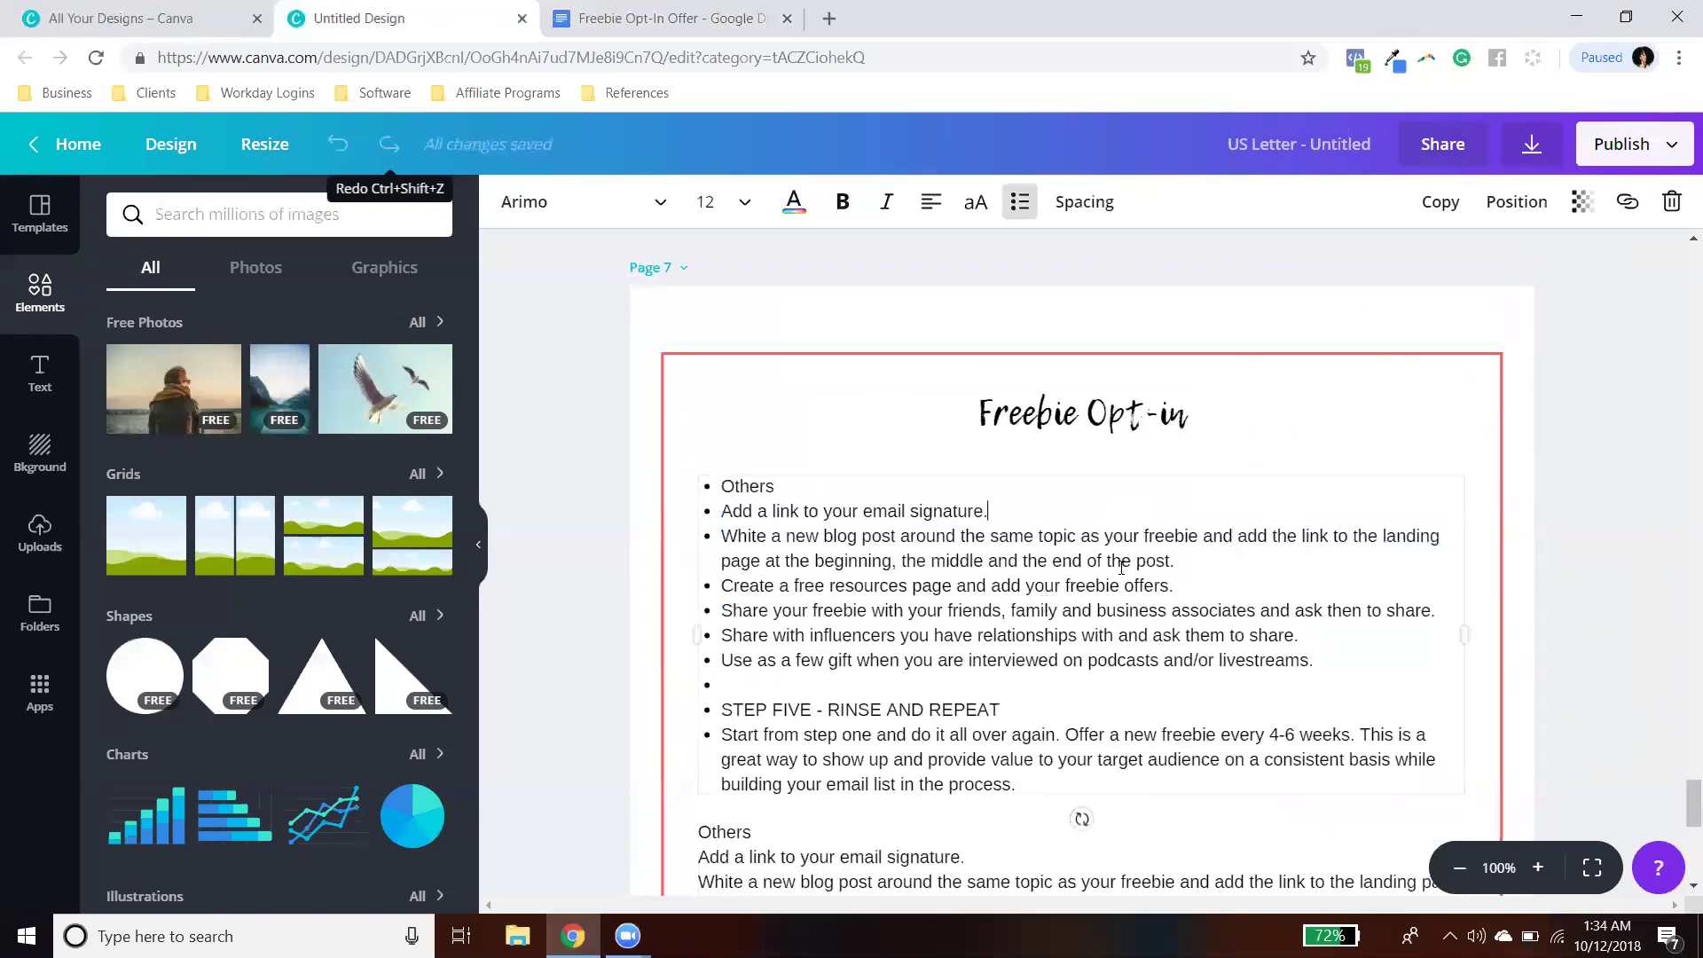
pyautogui.click(1018, 203)
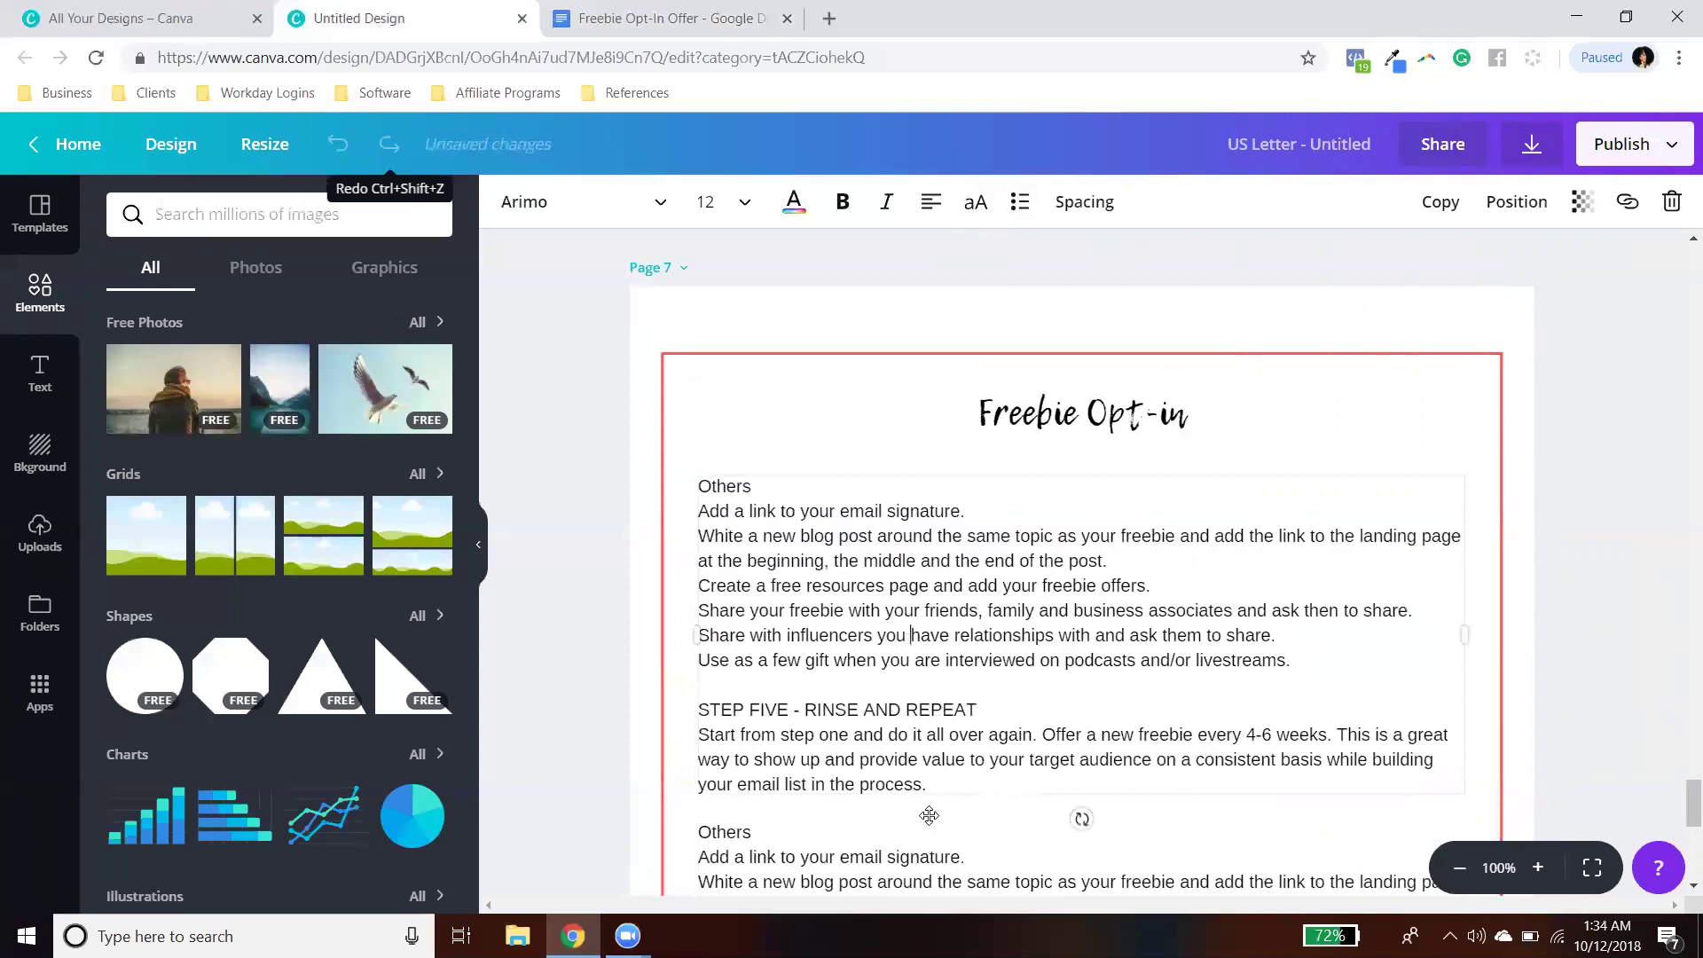
# Step: Delete the STEP FIVE section and the "Others" heading from page 7's upper text box, keeping only the list lines
pyautogui.moveTo(942, 786); pyautogui.dragTo(724, 735)
pyautogui.press('BackSpace')
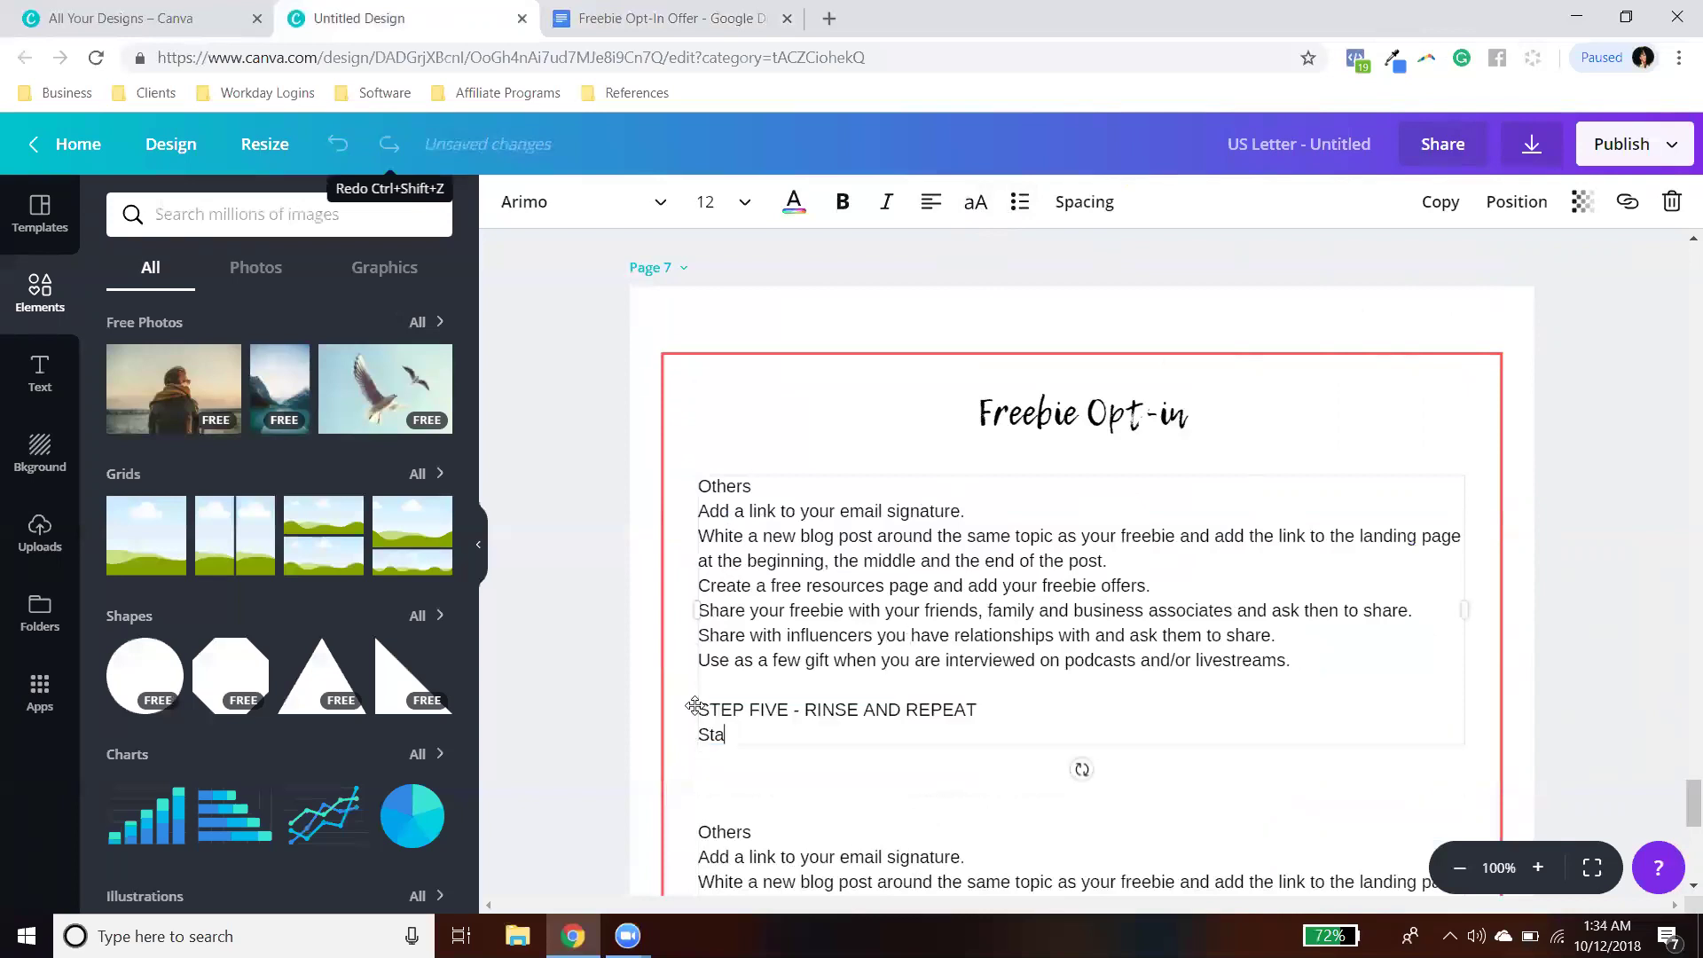
pyautogui.press('BackSpace')
pyautogui.press('BackSpace')
pyautogui.press('BackSpace')
pyautogui.press('BackSpace')
pyautogui.press('BackSpace')
pyautogui.press('BackSpace')
pyautogui.press('BackSpace')
pyautogui.press('BackSpace')
pyautogui.press('BackSpace')
pyautogui.press('BackSpace')
pyautogui.press('BackSpace')
pyautogui.press('BackSpace')
pyautogui.press('BackSpace')
pyautogui.press('BackSpace')
pyautogui.press('BackSpace')
pyautogui.press('BackSpace')
pyautogui.press('BackSpace')
pyautogui.press('BackSpace')
pyautogui.press('BackSpace')
pyautogui.press('BackSpace')
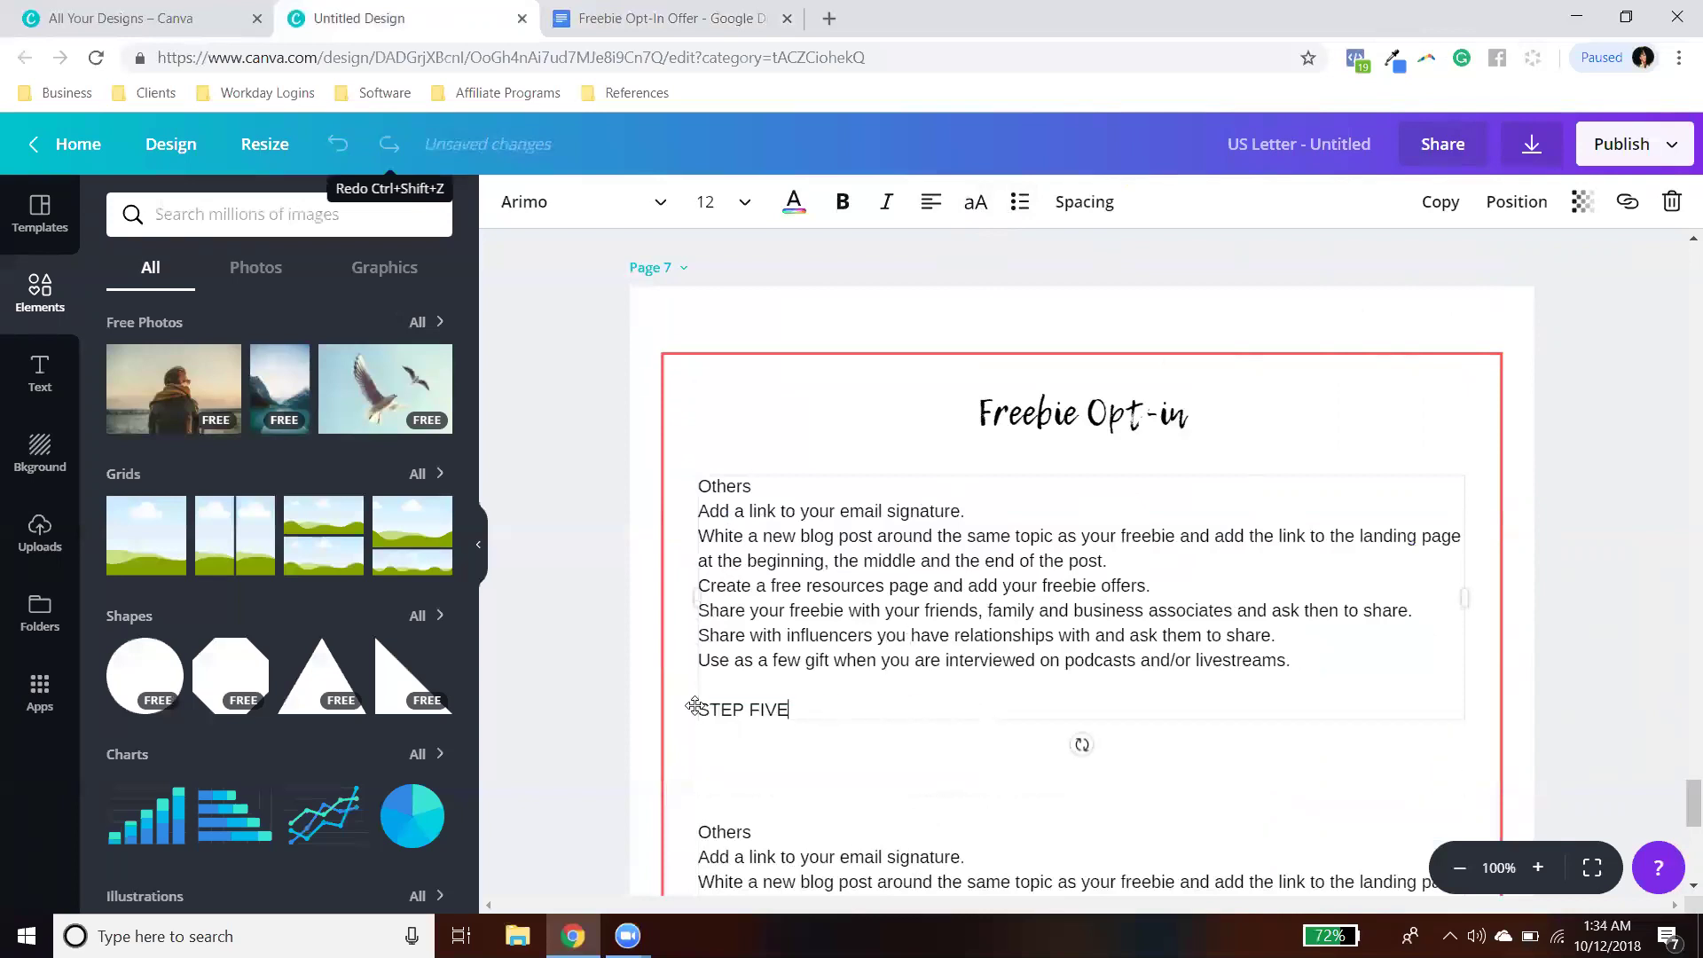
pyautogui.press('BackSpace')
pyautogui.press('BackSpace')
pyautogui.press('BackSpace')
pyautogui.press('BackSpace')
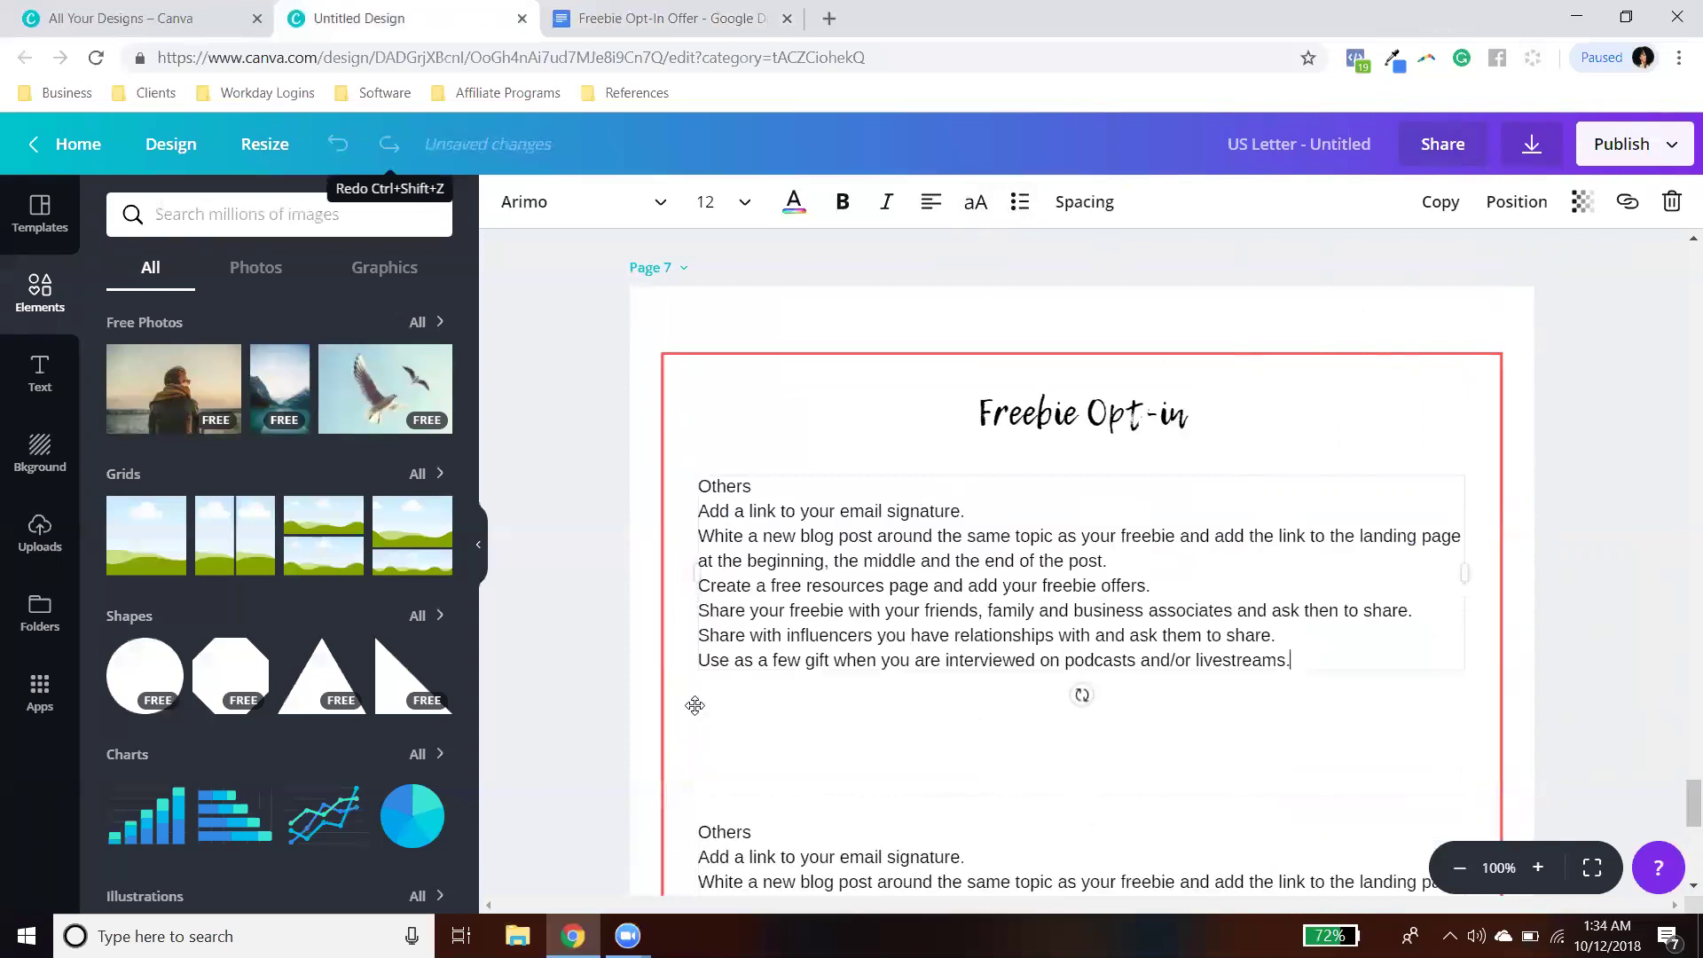
pyautogui.moveTo(752, 486); pyautogui.dragTo(701, 484)
pyautogui.press('BackSpace')
pyautogui.press('Delete')
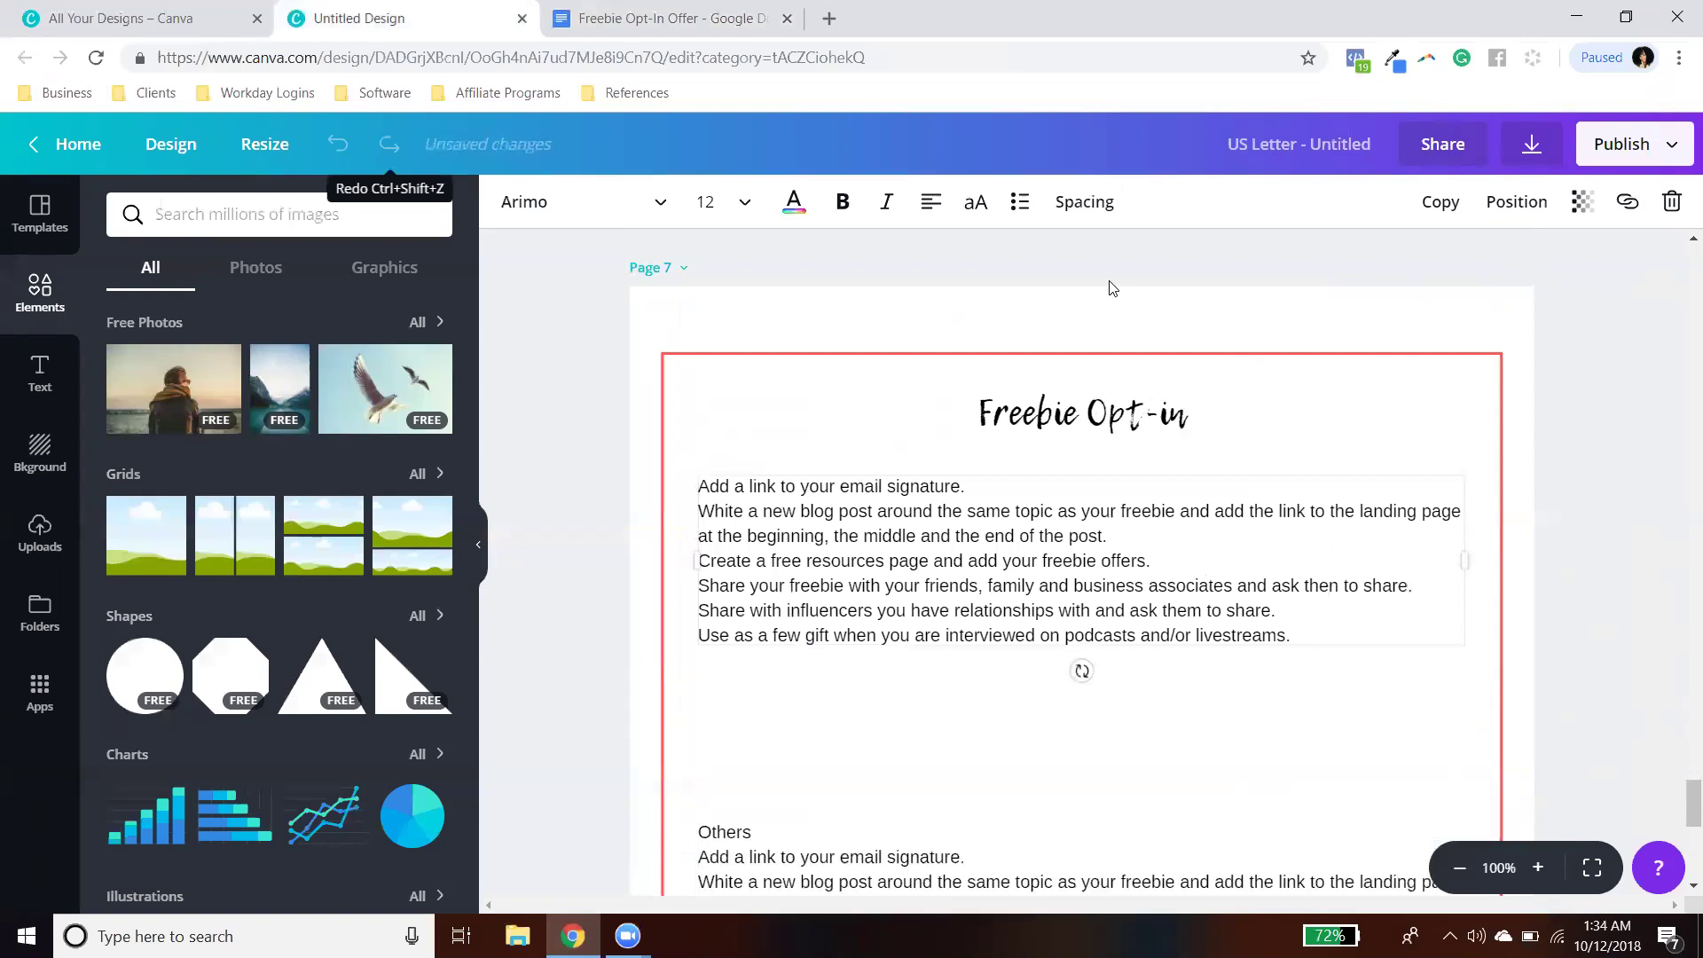
# Step: Format the upper text box on page 7 as a bulleted list and move it slightly down
pyautogui.click(1020, 202)
pyautogui.click(1602, 632)
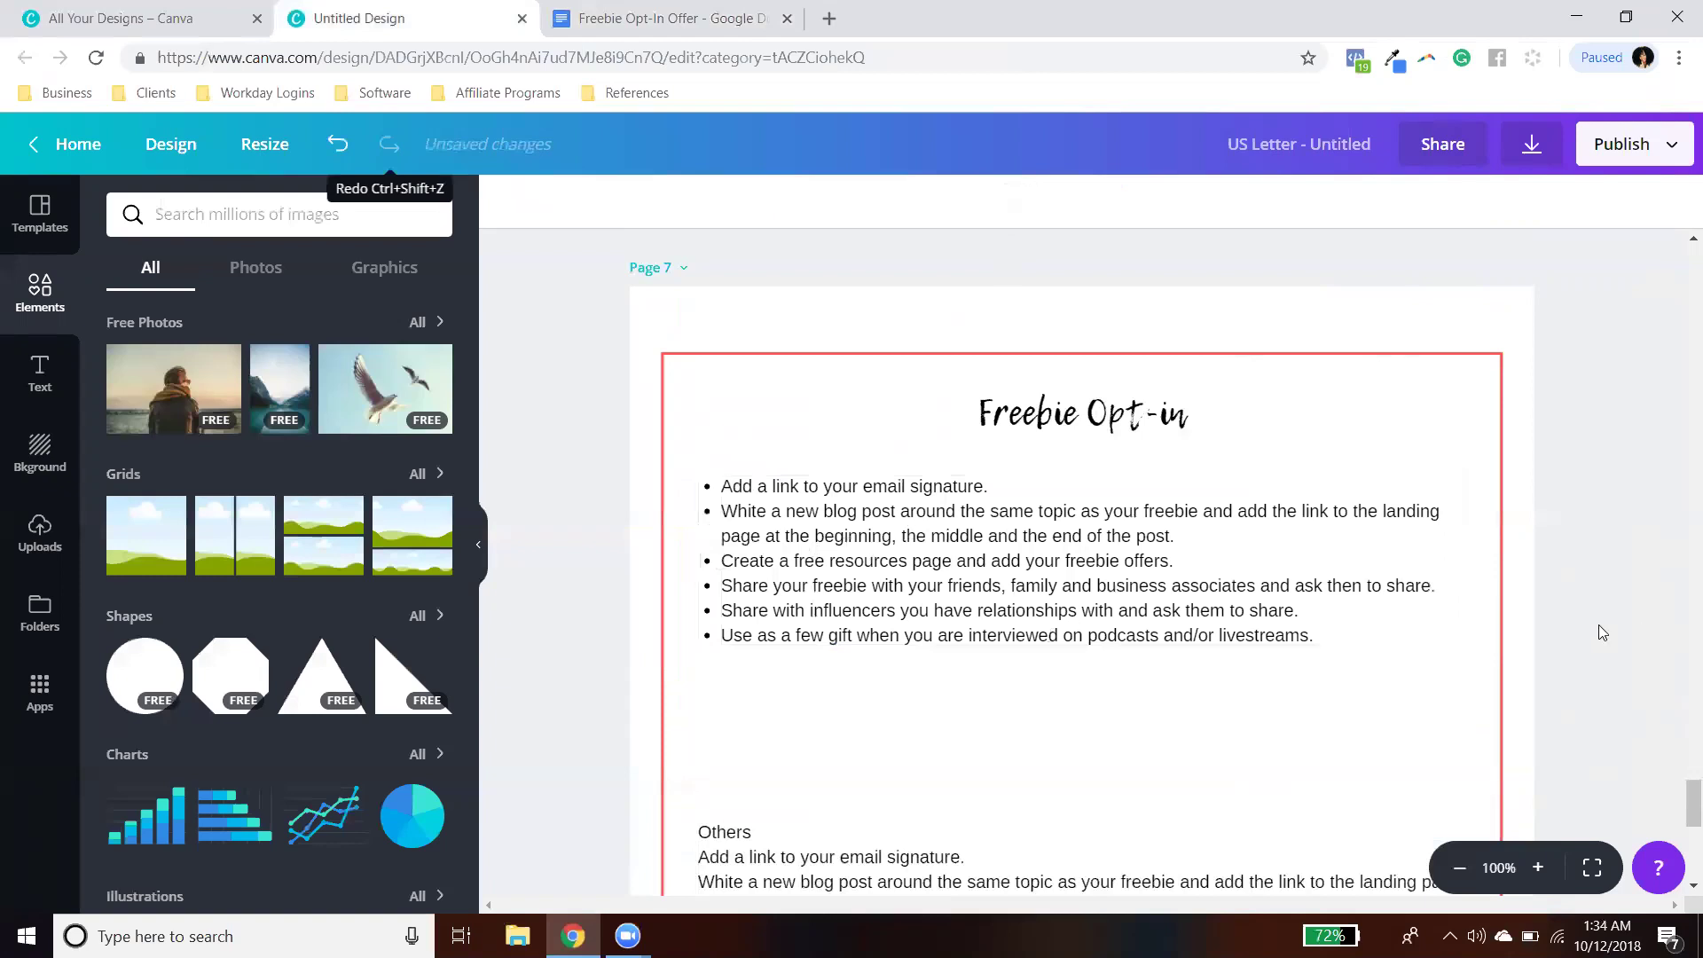
pyautogui.moveTo(1093, 581); pyautogui.dragTo(1093, 614)
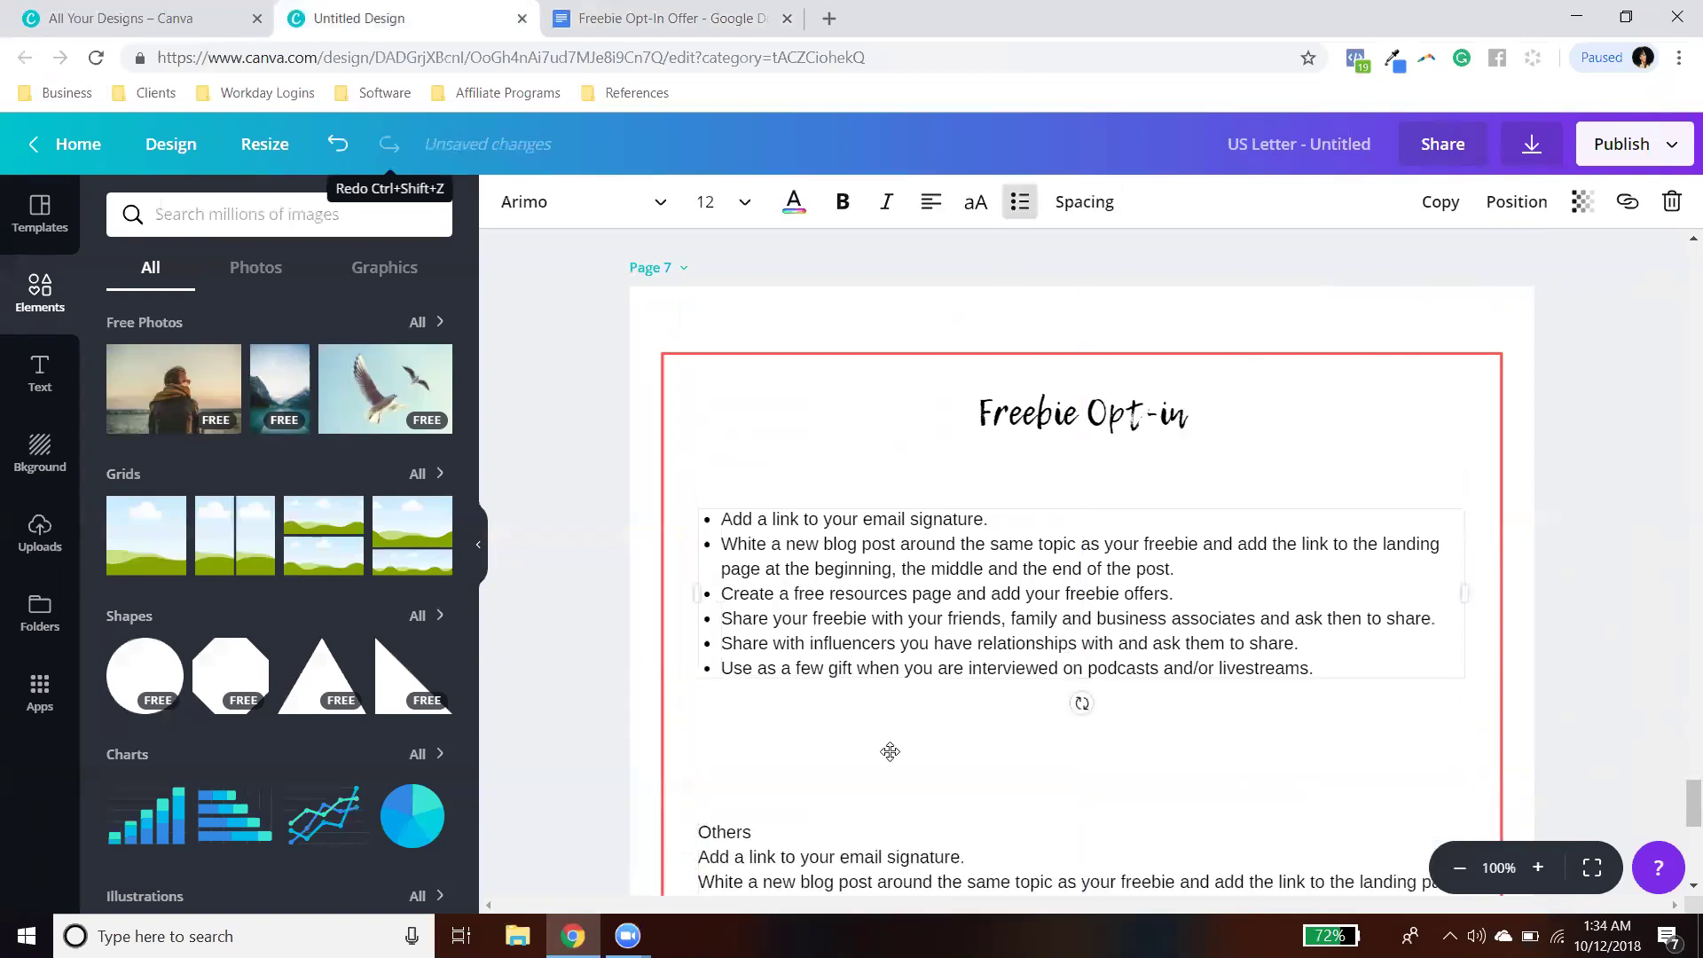
# Step: Duplicate page 7's lower text box, place the copy near the page title, and replace all its text with "OTHER"
pyautogui.click(767, 834)
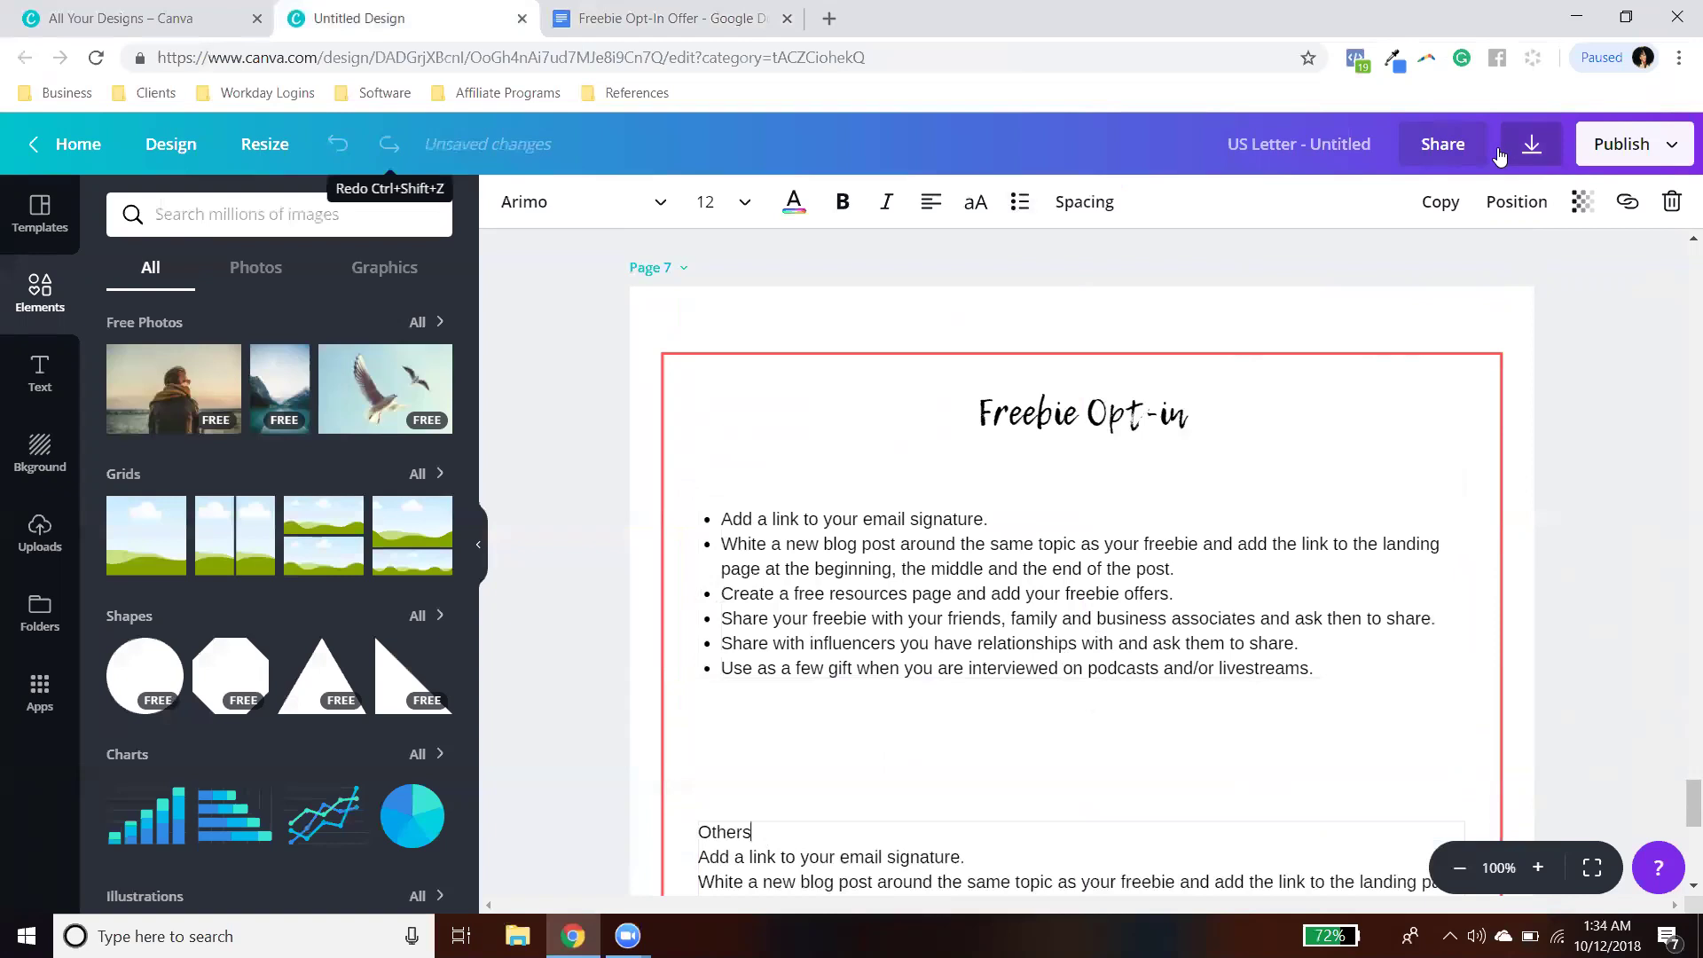
pyautogui.click(1439, 201)
pyautogui.moveTo(817, 857); pyautogui.dragTo(823, 473)
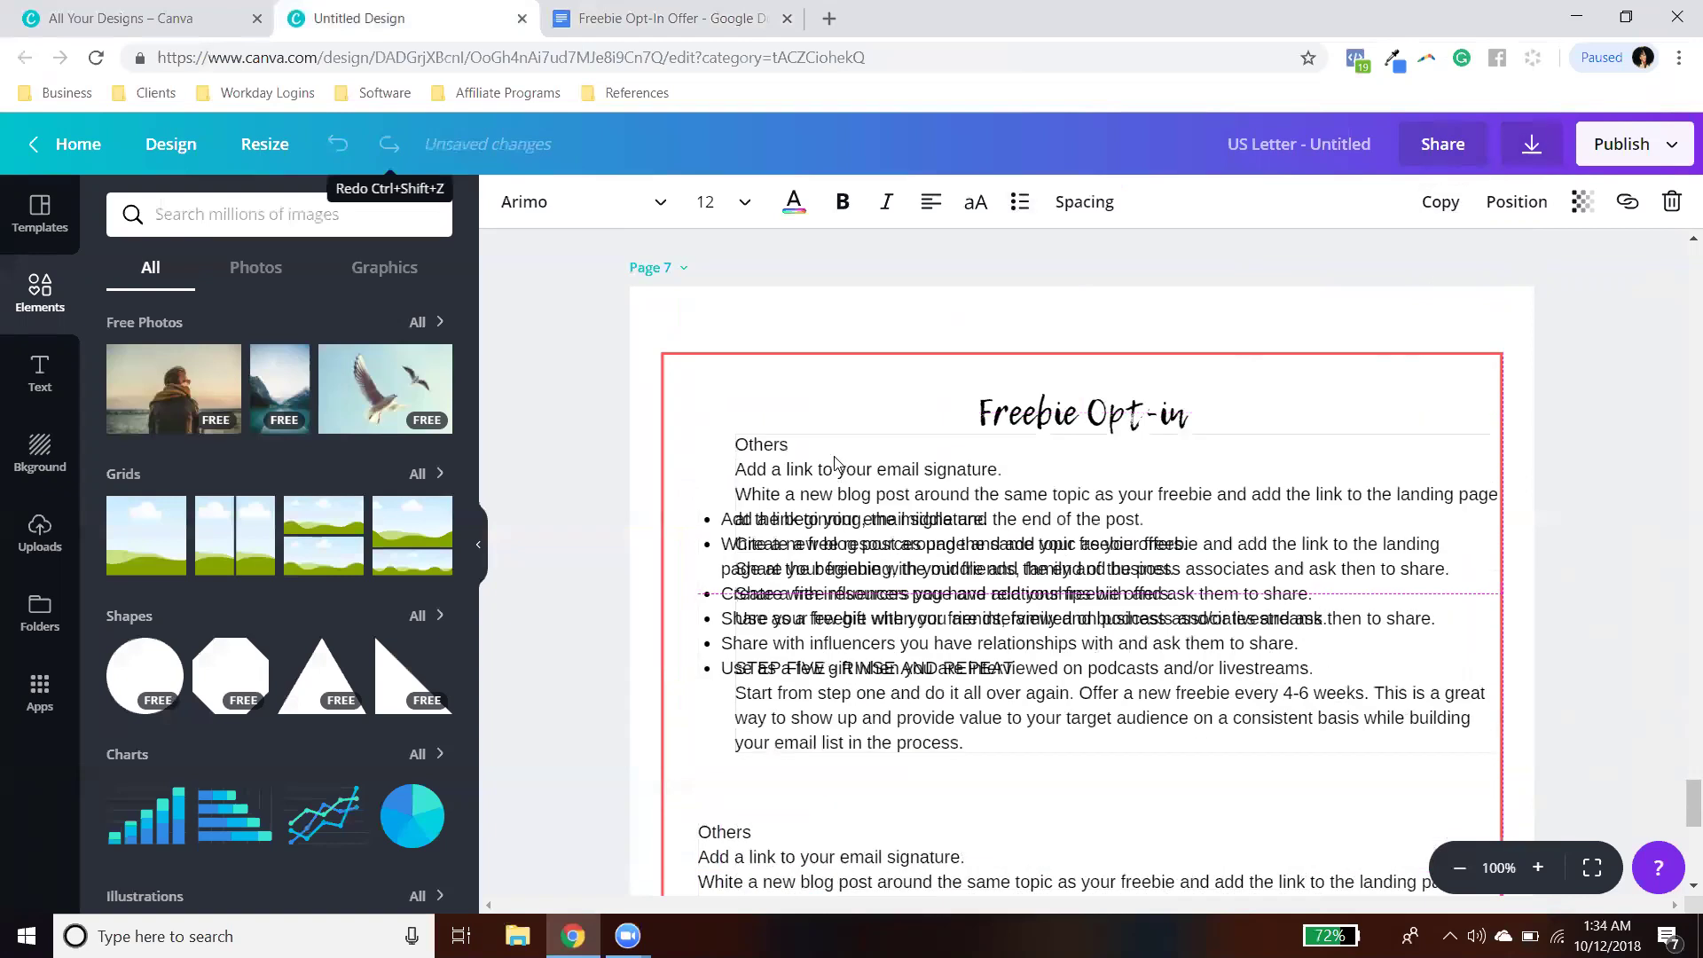
pyautogui.hotkey('ctrl', 'a')
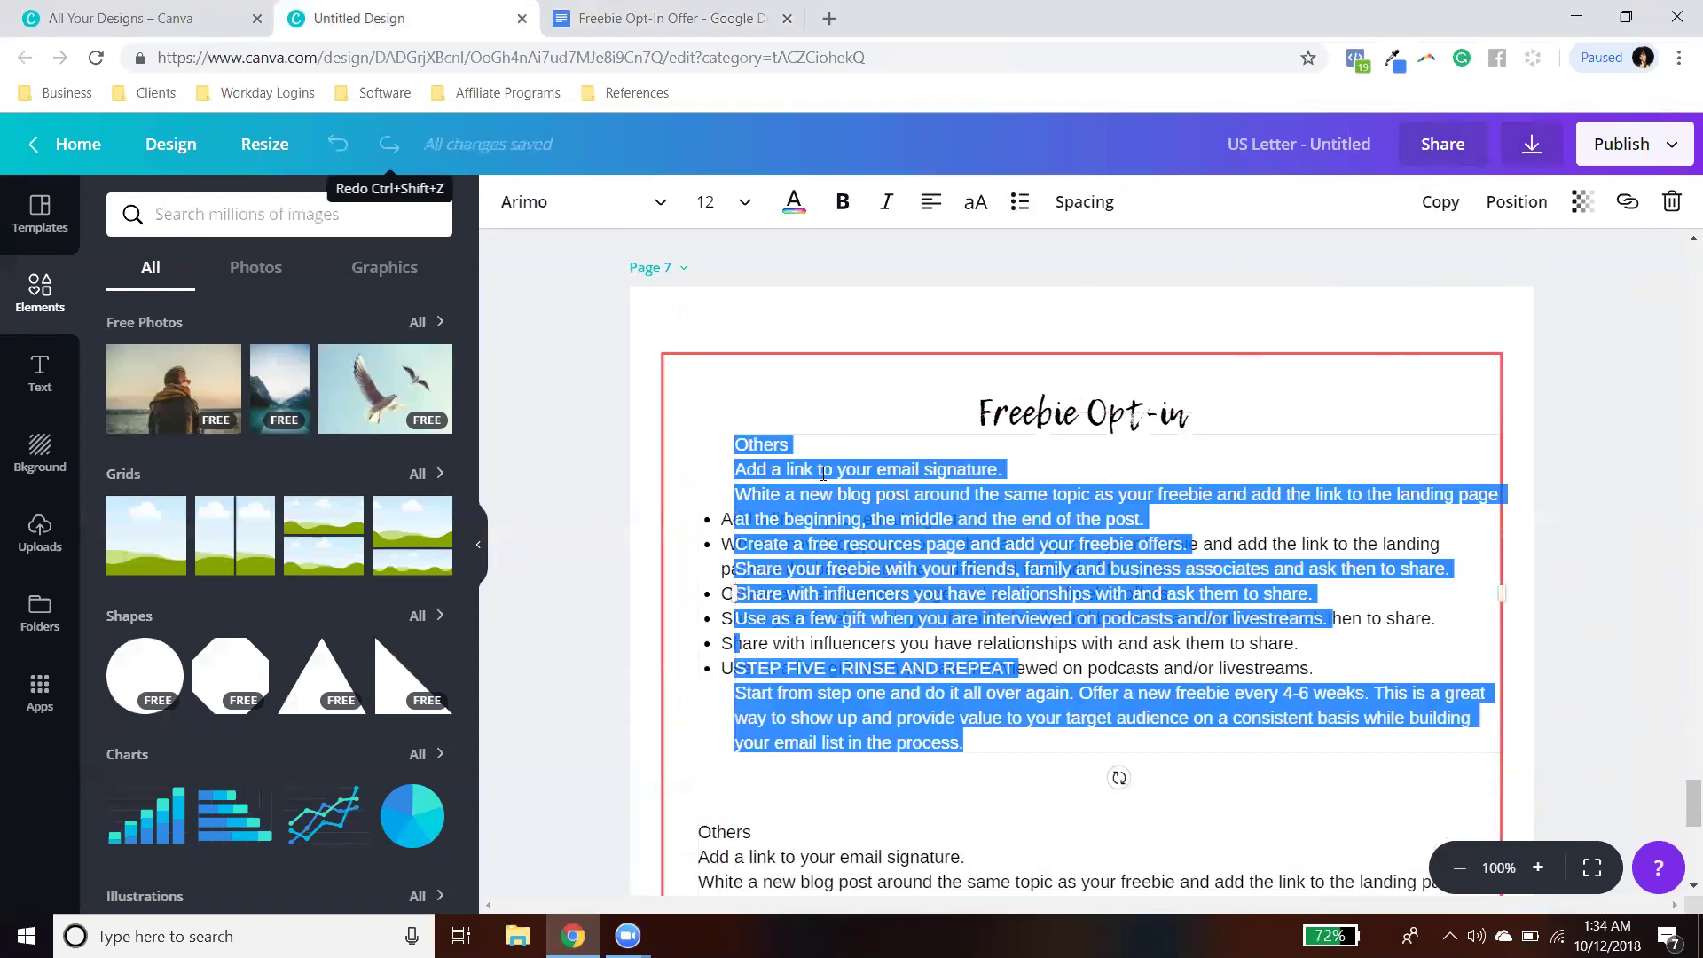
pyautogui.write('OTHER')
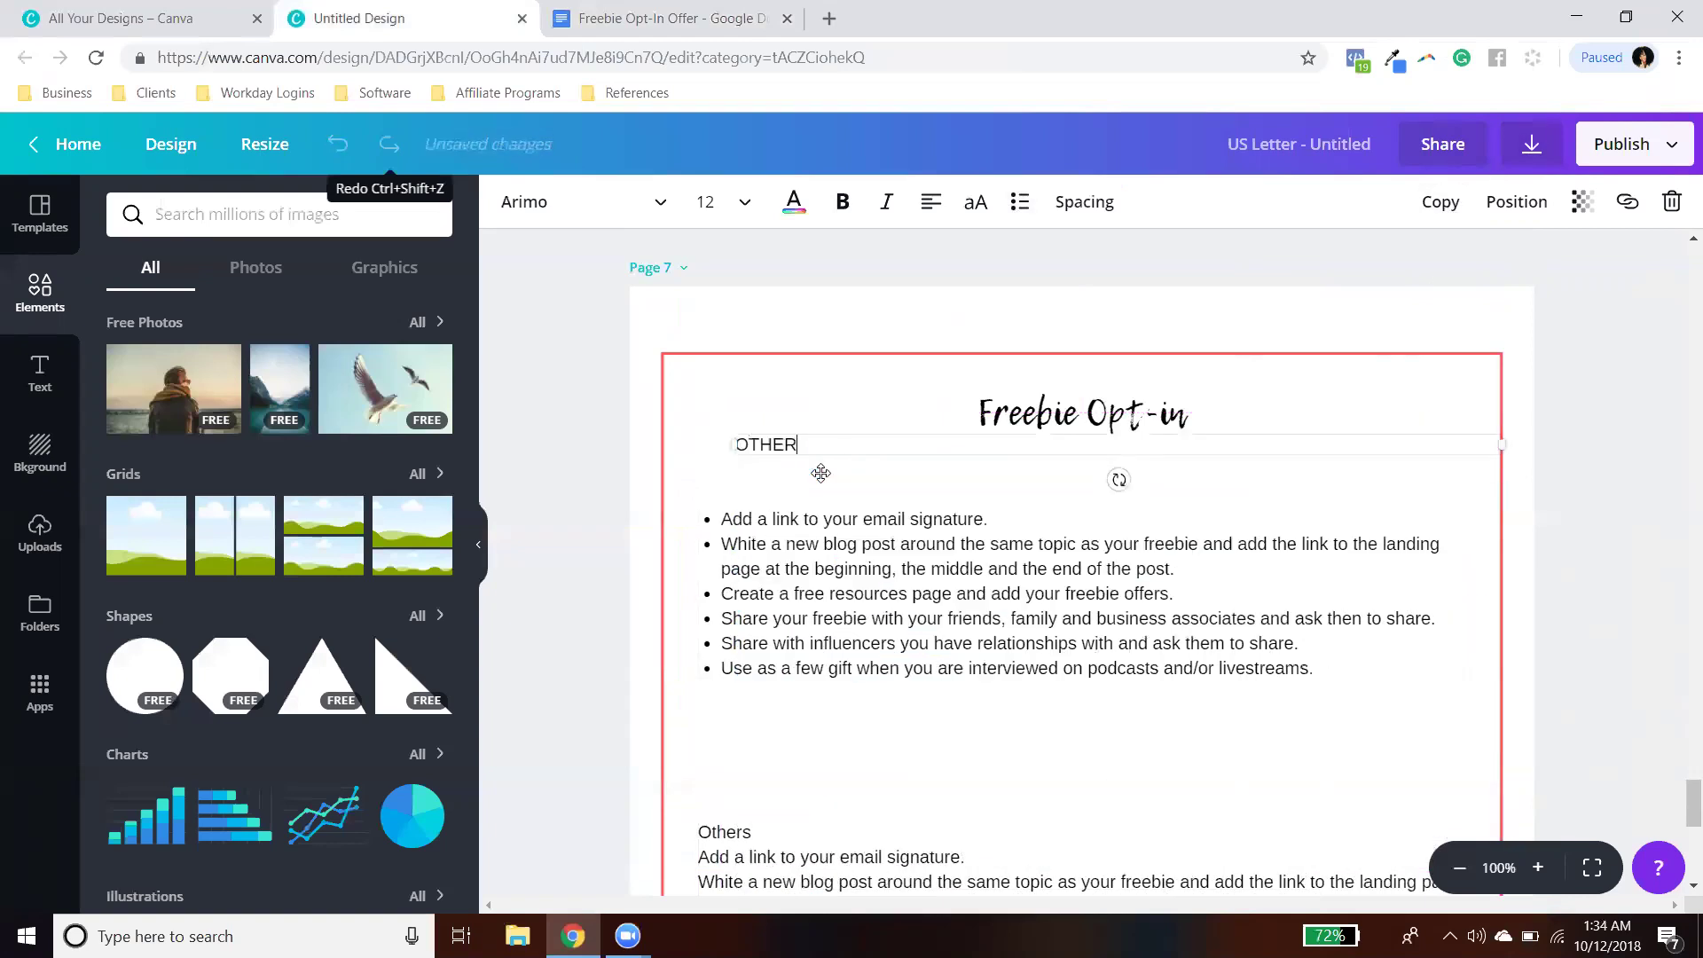
# Step: Align the OTHER heading with the bulleted list's left edge just above it, and shift both slightly down from the page title
pyautogui.click(1518, 578)
pyautogui.moveTo(842, 446); pyautogui.dragTo(809, 486)
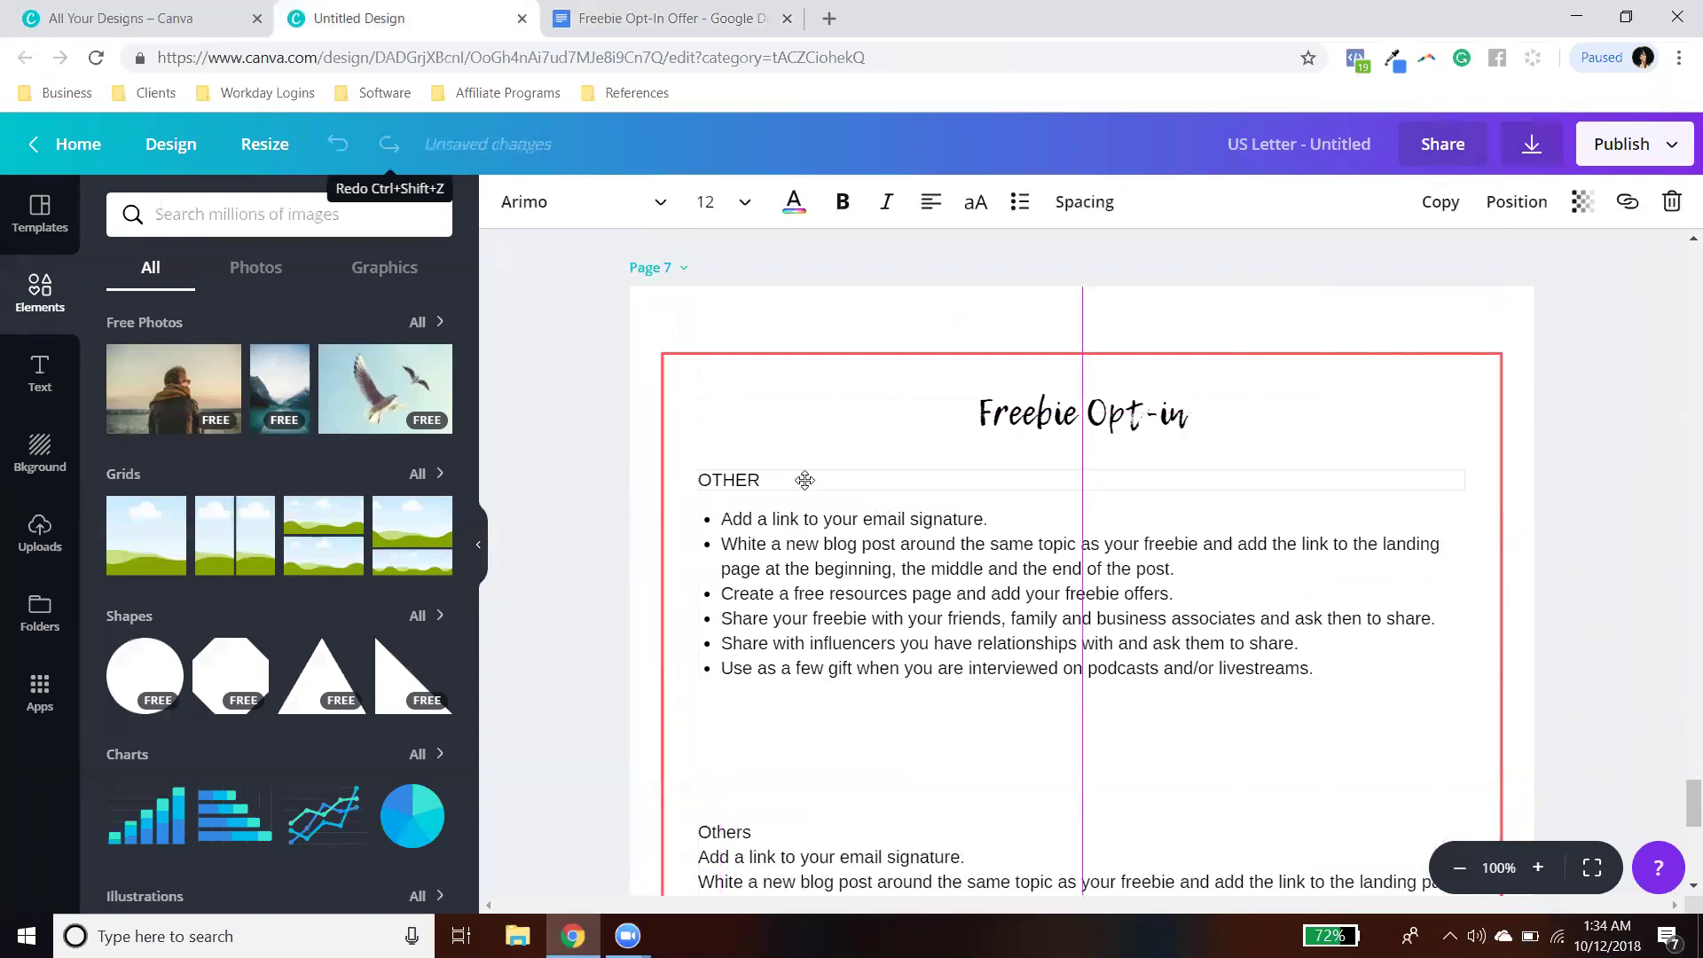
pyautogui.moveTo(843, 631); pyautogui.dragTo(843, 657)
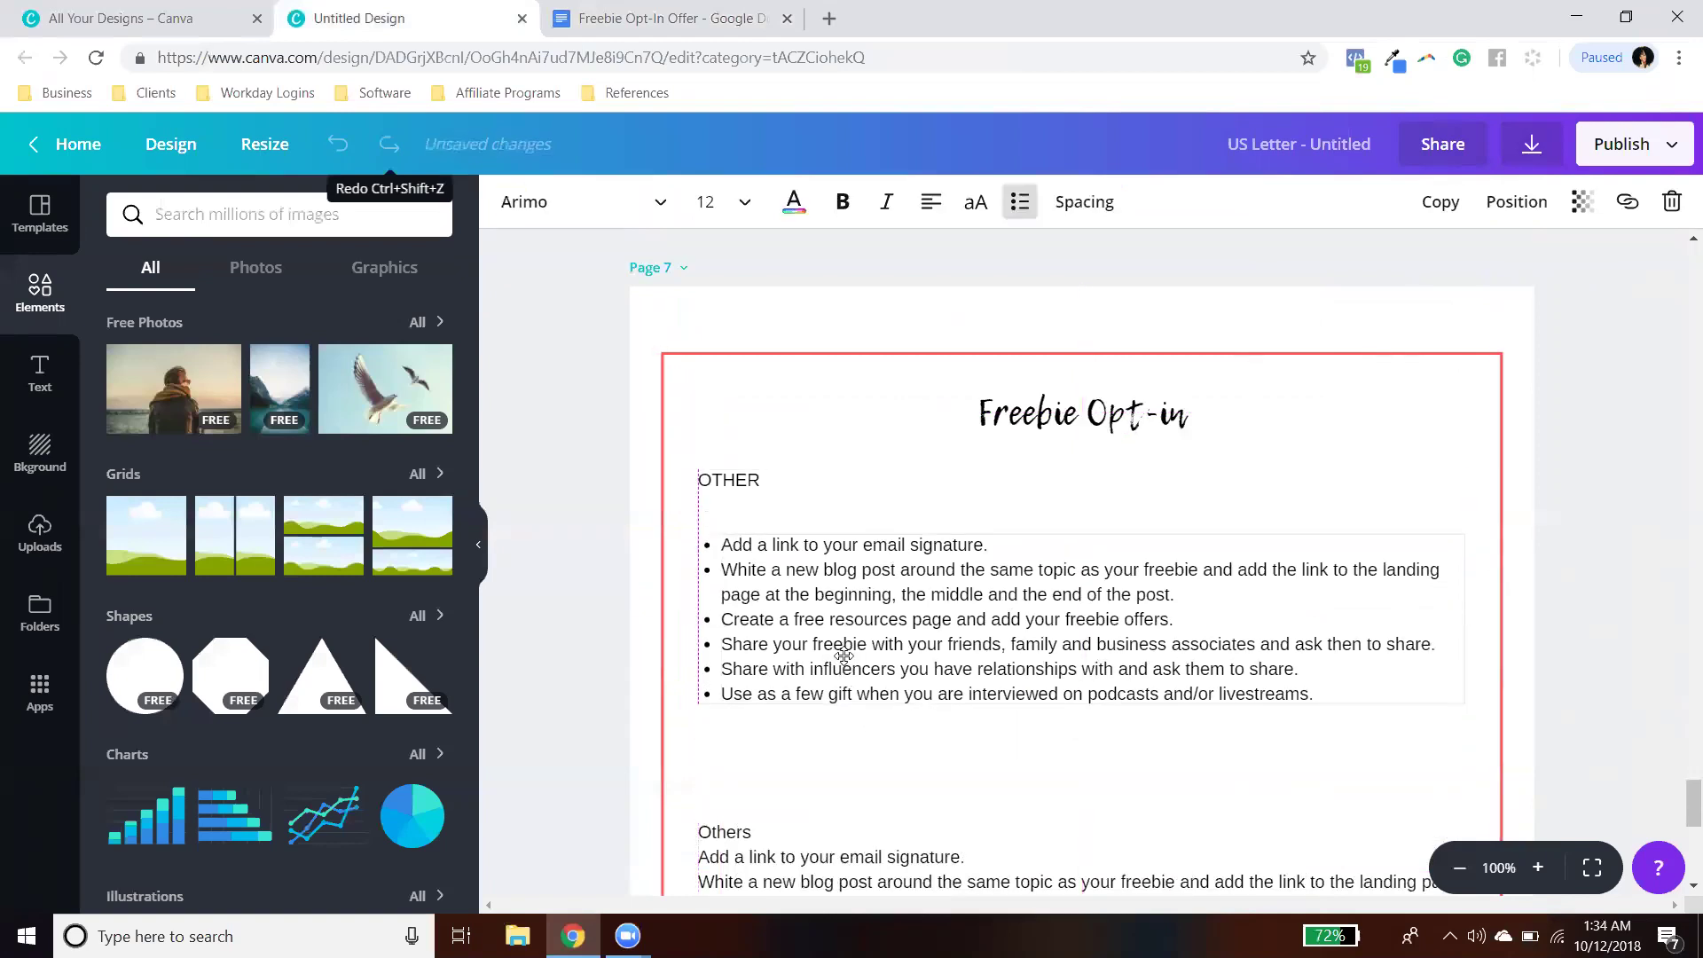
pyautogui.moveTo(698, 477); pyautogui.dragTo(700, 505)
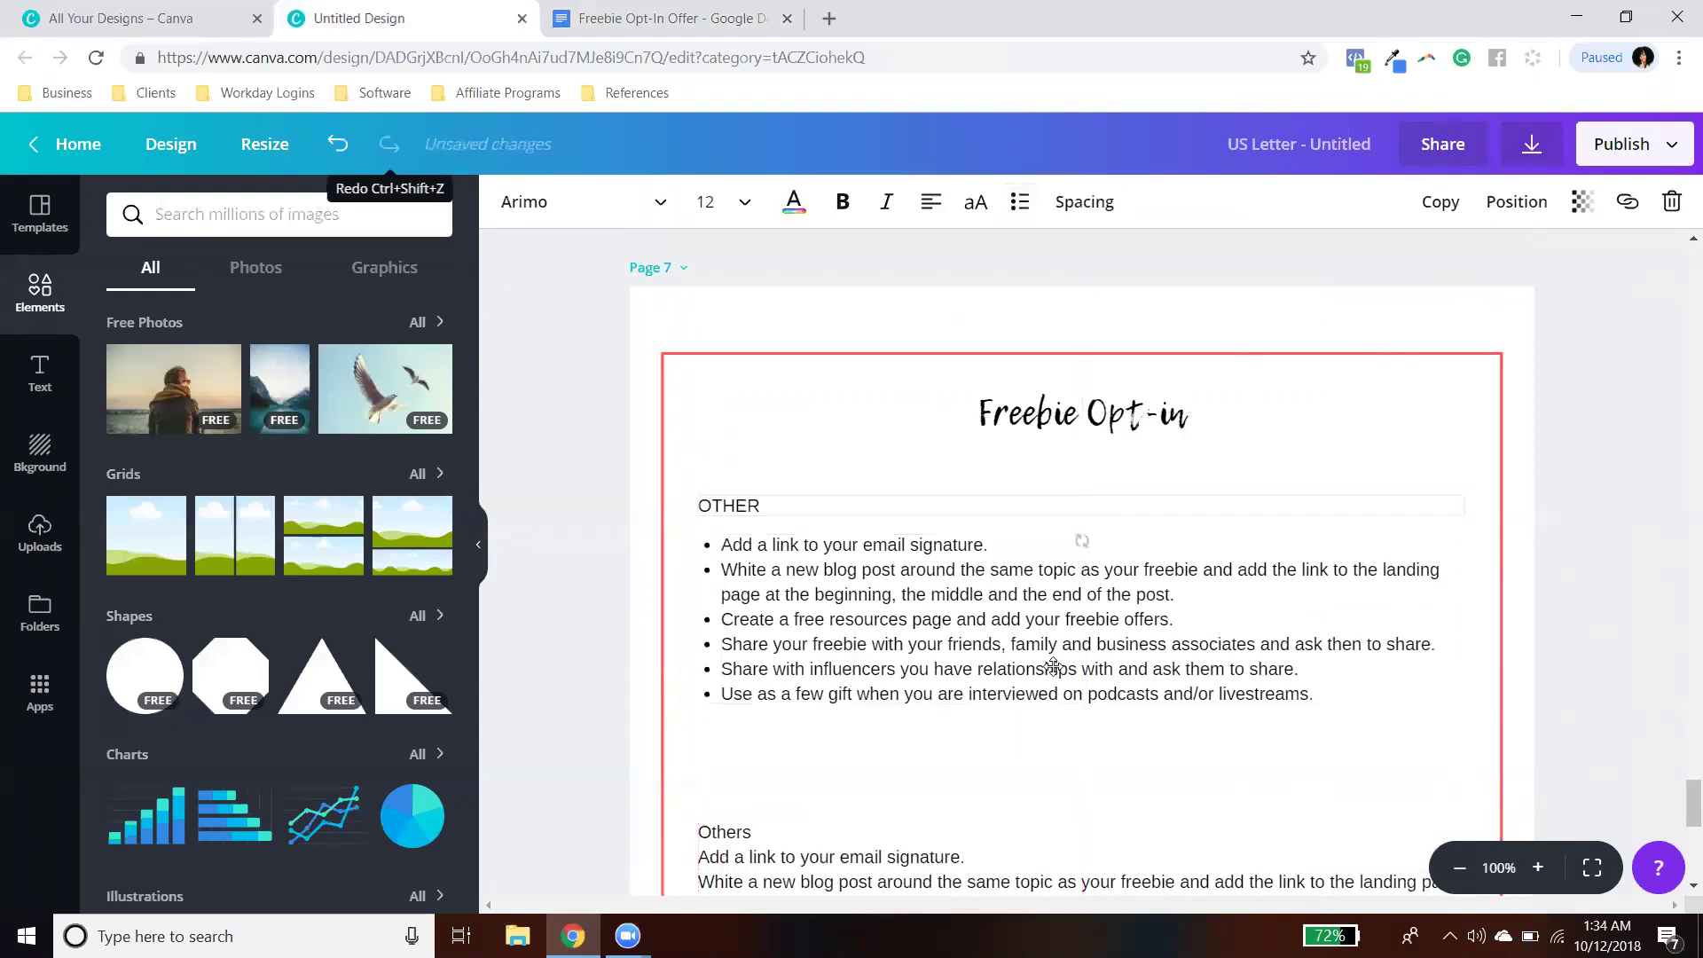
pyautogui.click(1636, 651)
# Step: Delete everything above the STEP FIVE heading in page 7's lower text box and move the box up directly below the bulleted list
pyautogui.scroll(-4, 1632, 657)
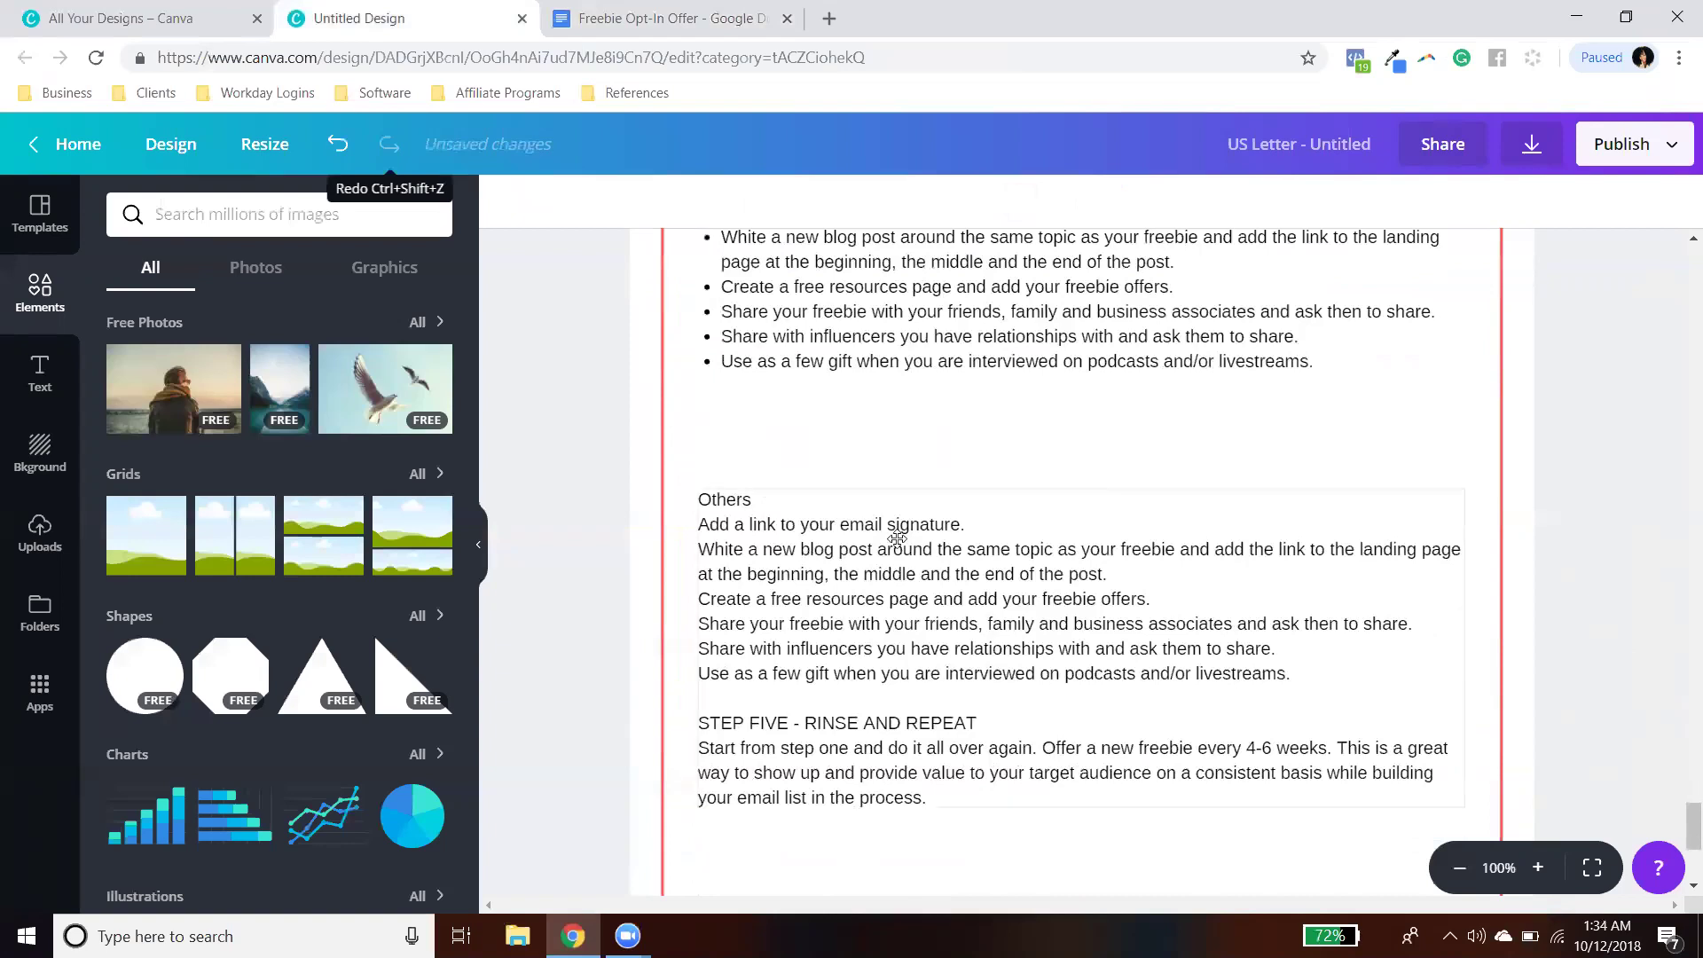
pyautogui.doubleClick(771, 583)
pyautogui.moveTo(753, 551); pyautogui.dragTo(699, 502)
pyautogui.press('Delete')
pyautogui.press('Delete')
pyautogui.press('Delete')
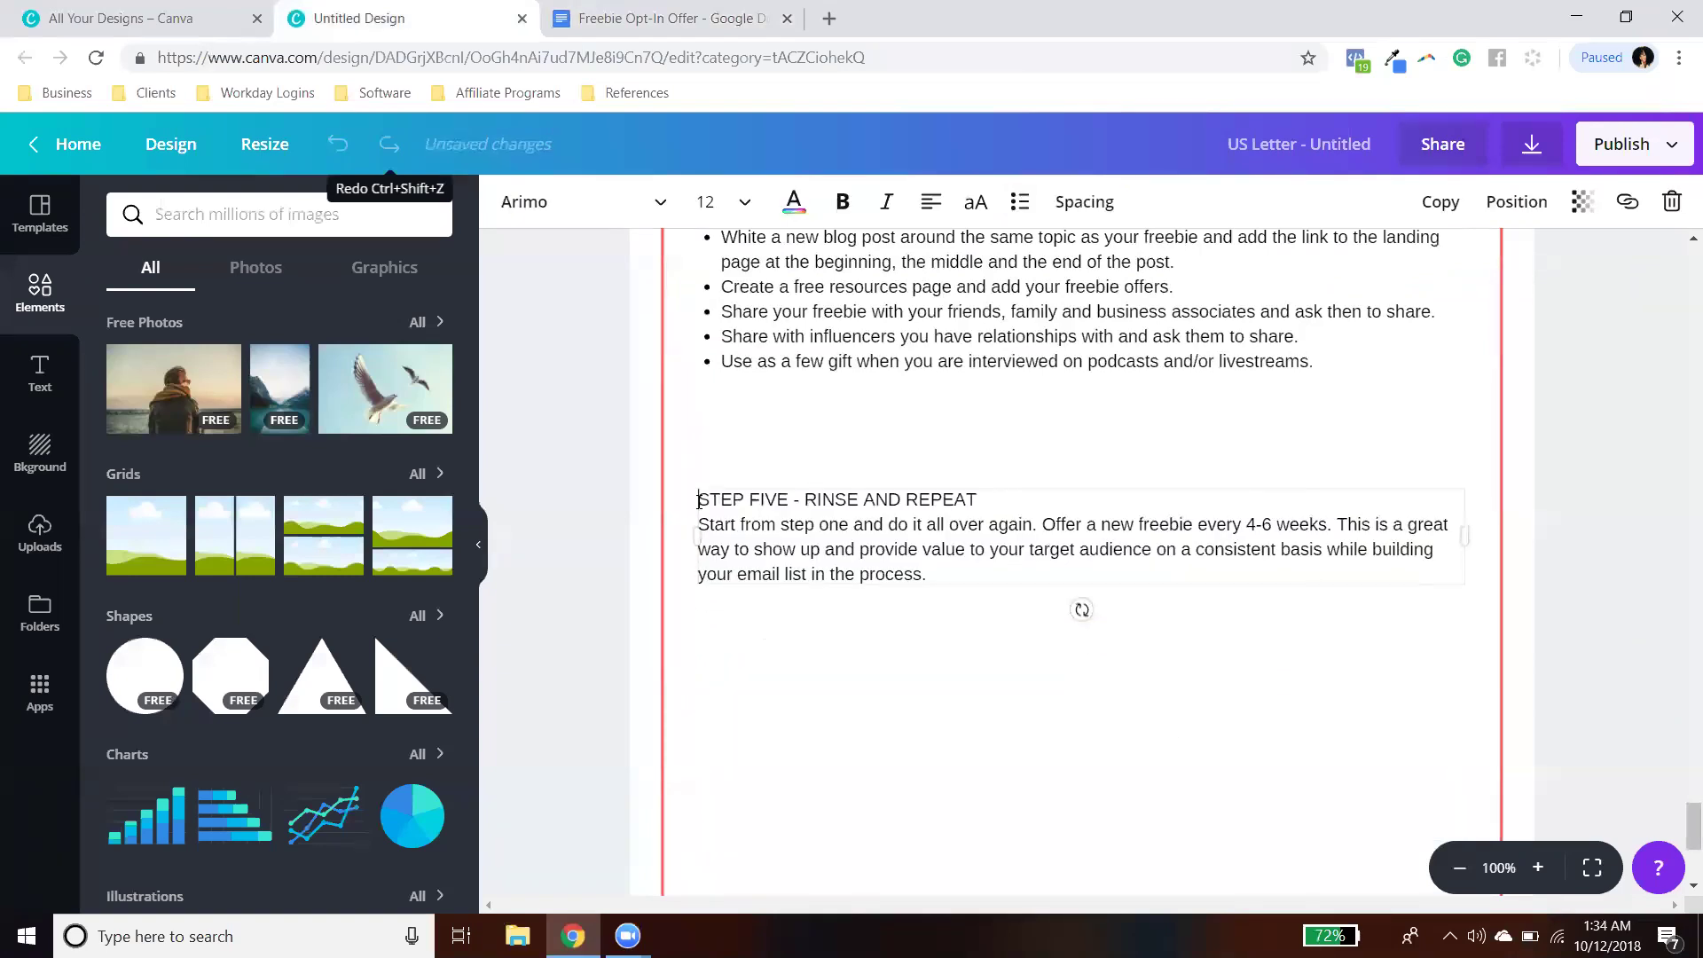
pyautogui.moveTo(976, 521); pyautogui.dragTo(969, 436)
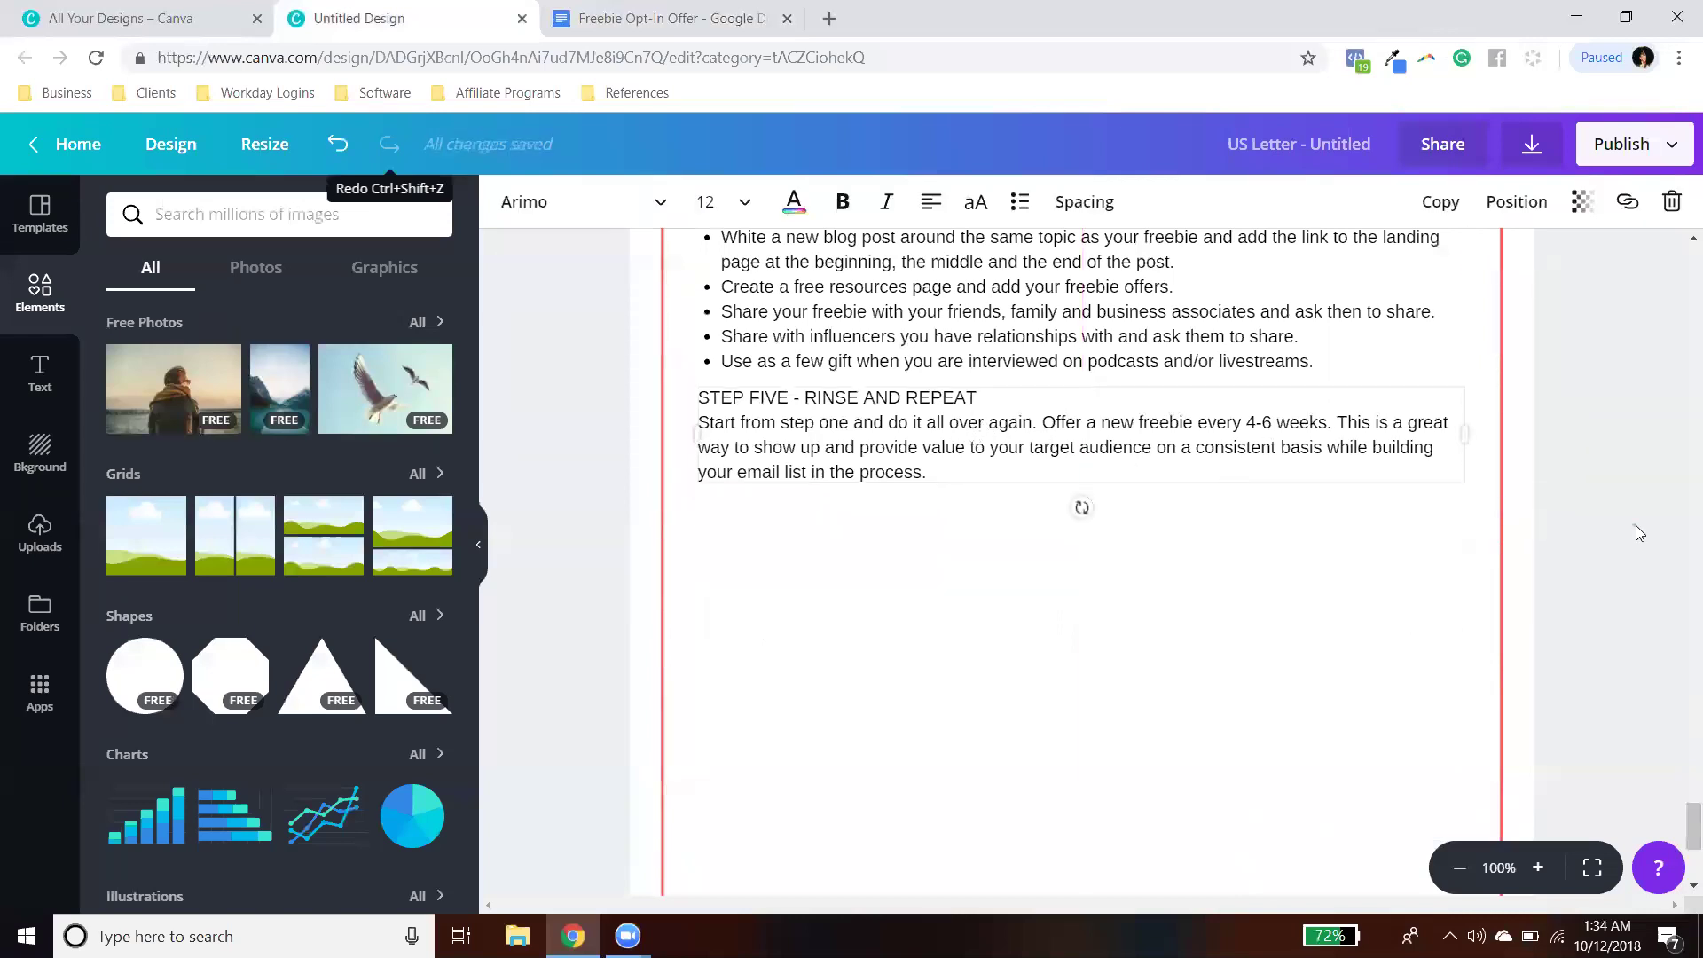
pyautogui.click(1540, 589)
# Step: Delete the Others and STEP FIVE sections, plus the leftover blank line, from the end of page 6's body text
pyautogui.scroll(2, 1544, 588)
pyautogui.scroll(2, 1544, 588)
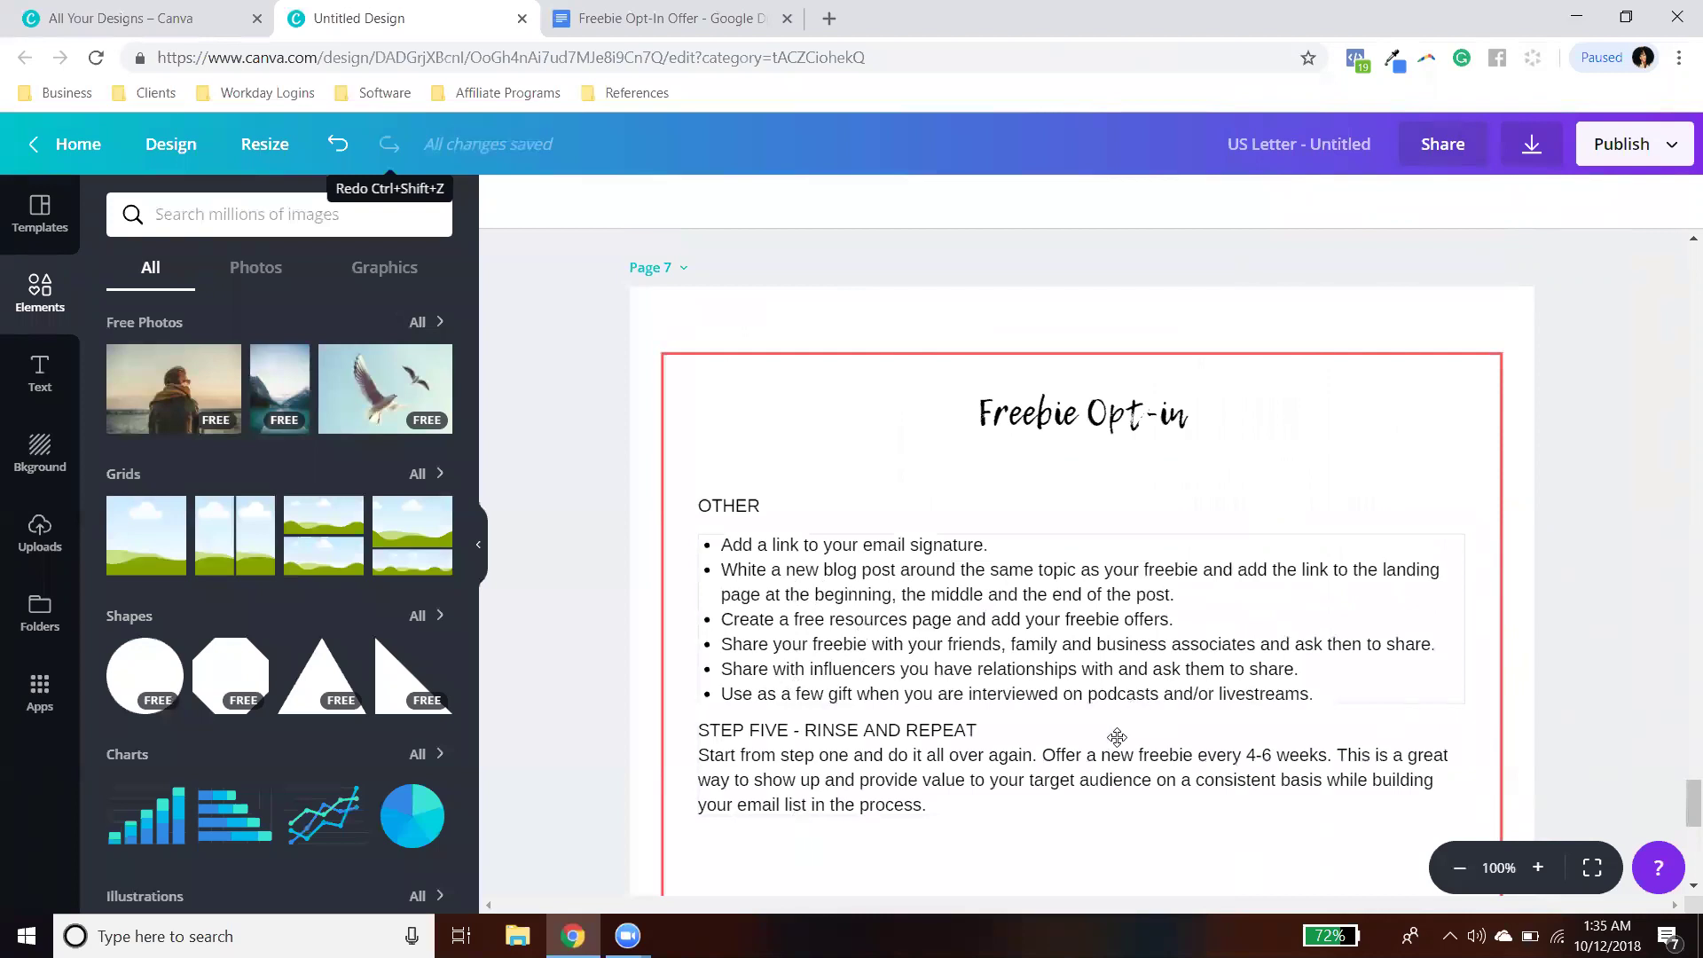
pyautogui.scroll(6, 1129, 761)
pyautogui.scroll(2, 1129, 762)
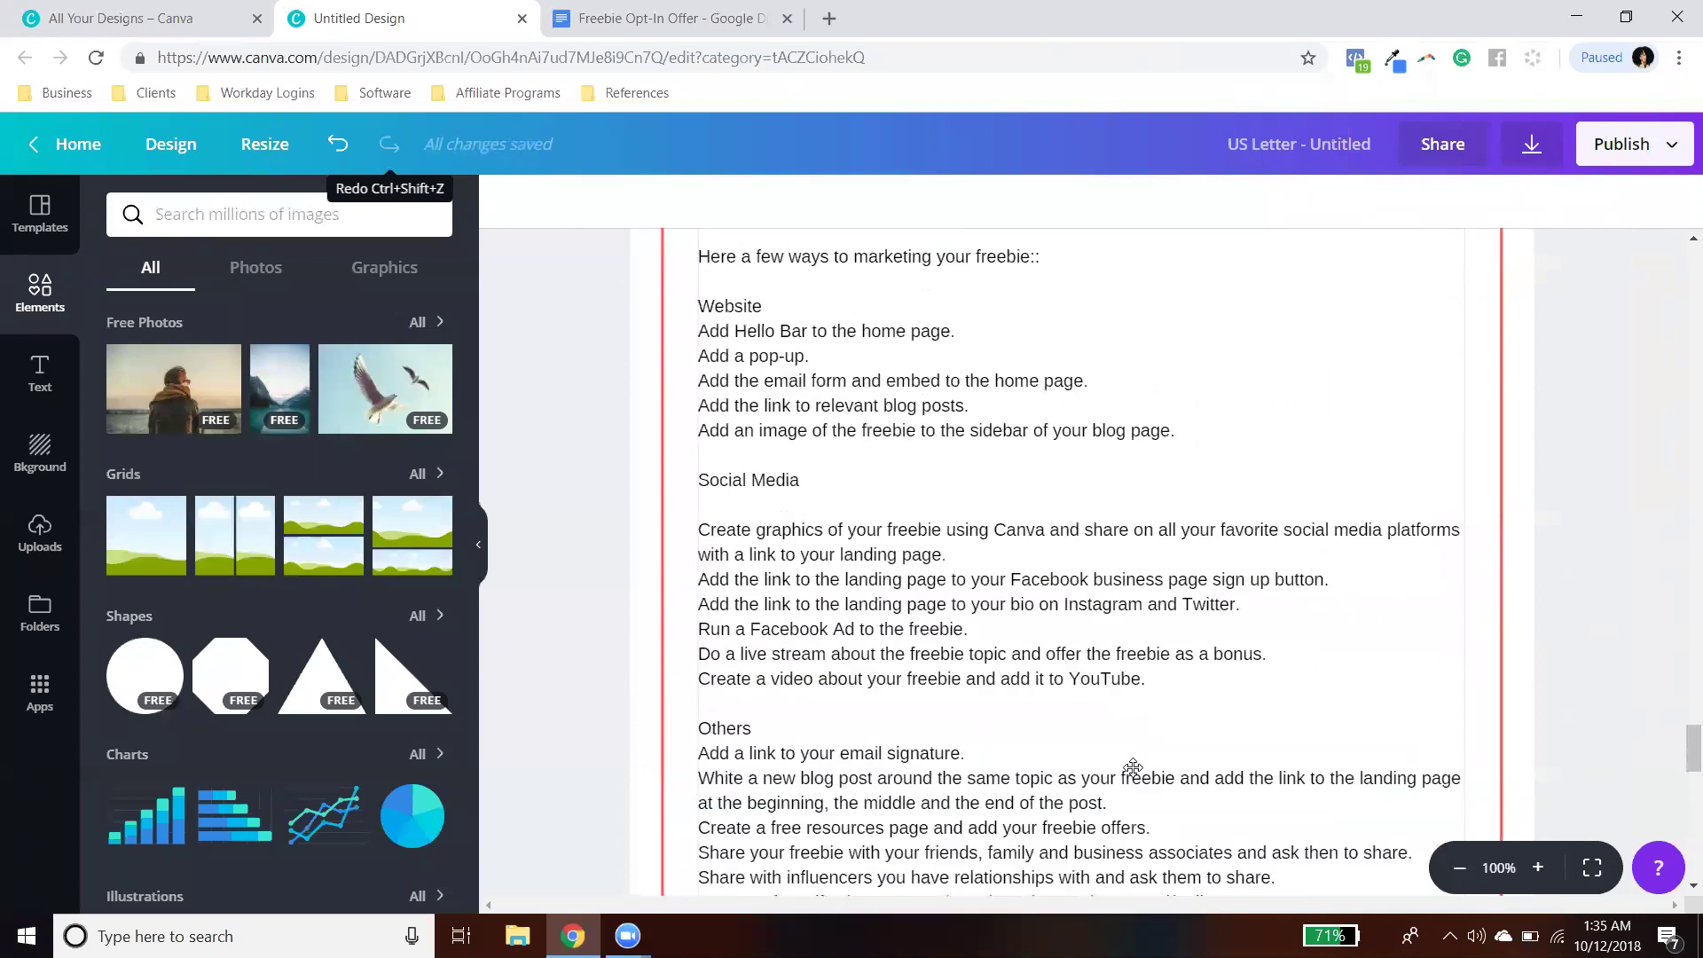
pyautogui.scroll(-5, 893, 483)
pyautogui.click(892, 483)
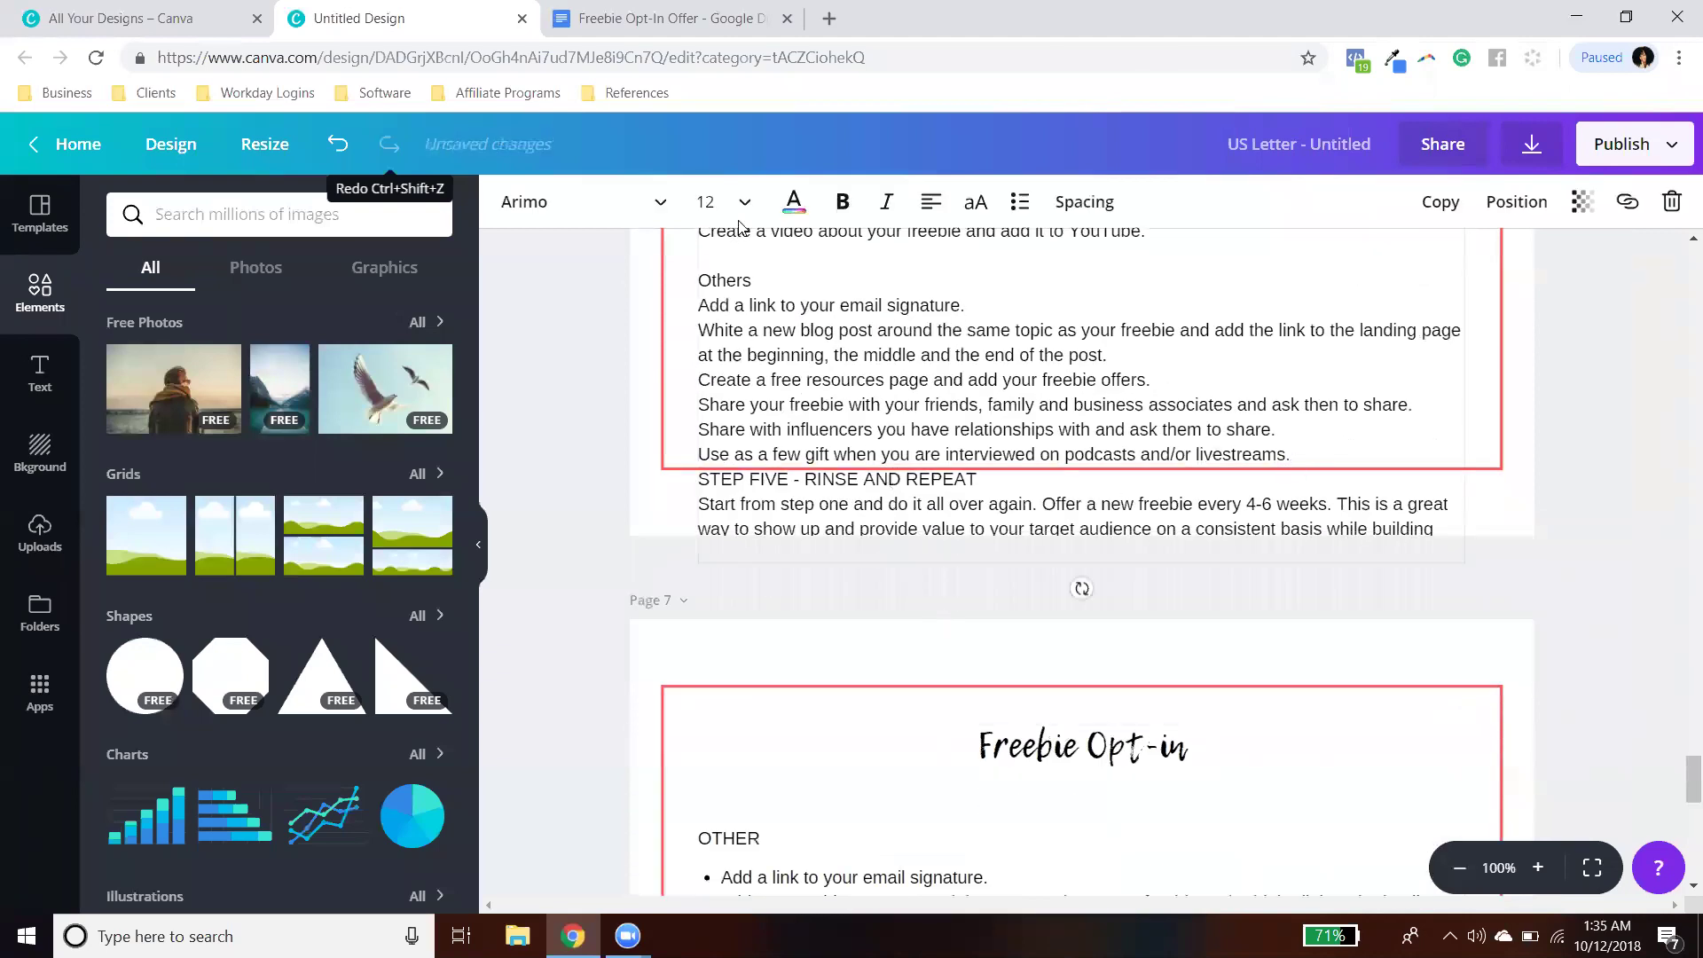
pyautogui.scroll(8, 699, 296)
pyautogui.scroll(-2, 1197, 850)
pyautogui.scroll(-2, 1197, 850)
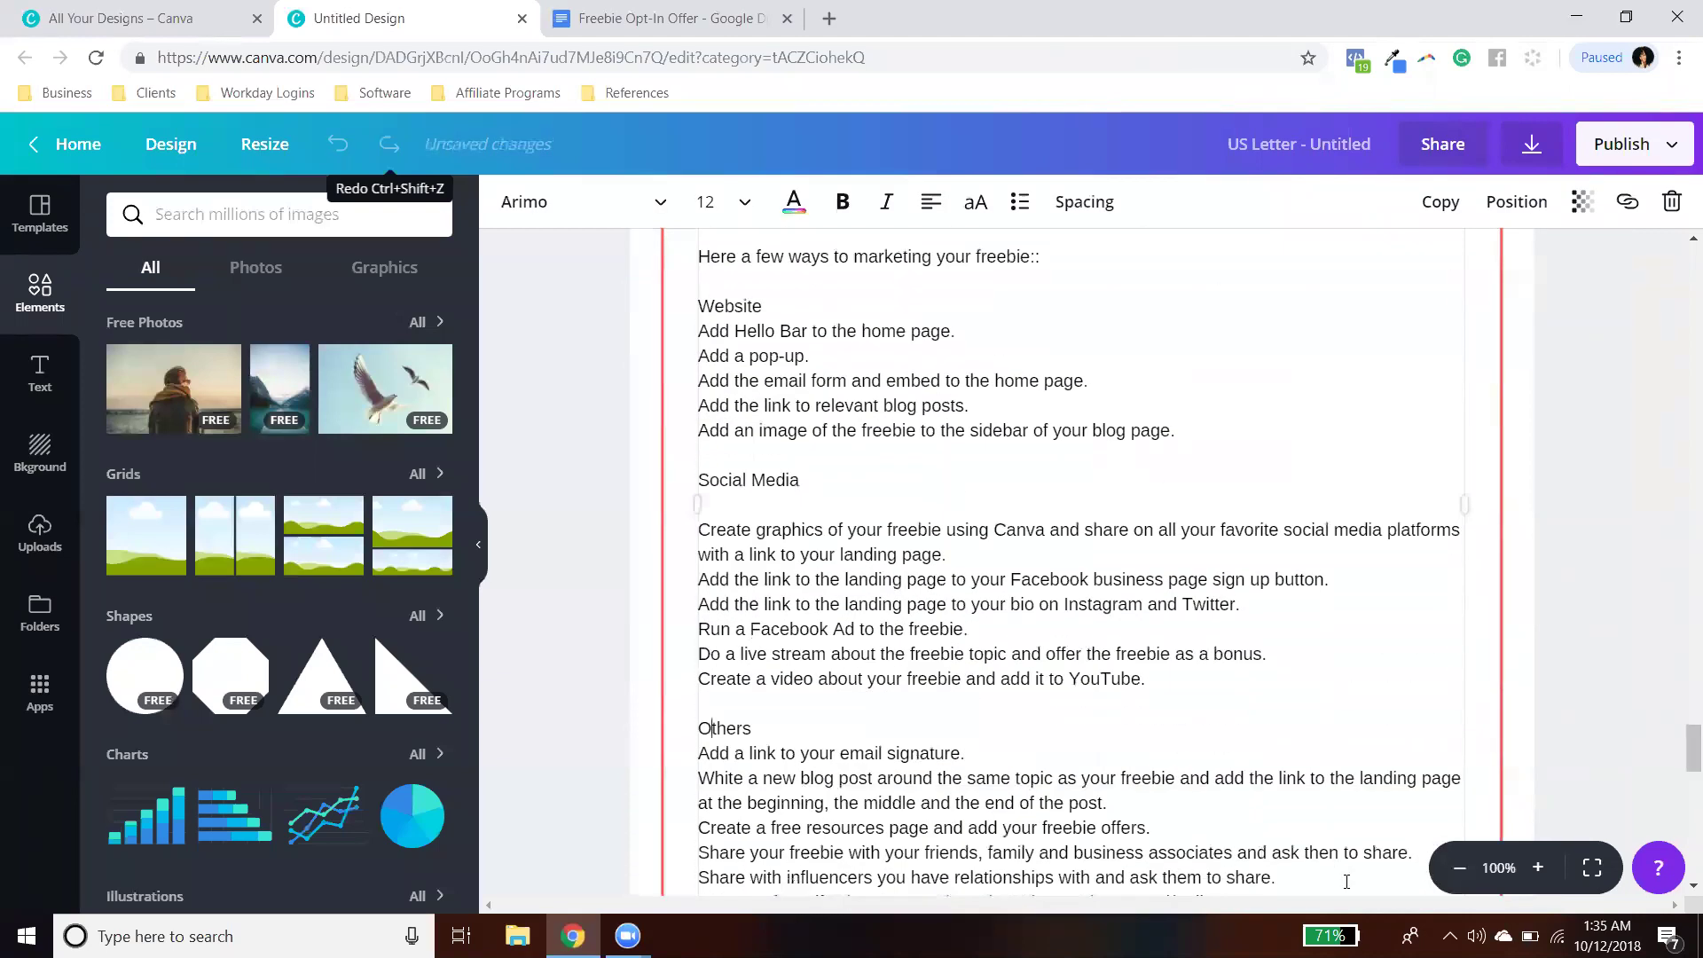
pyautogui.scroll(-4, 1341, 834)
pyautogui.moveTo(957, 674); pyautogui.dragTo(702, 394)
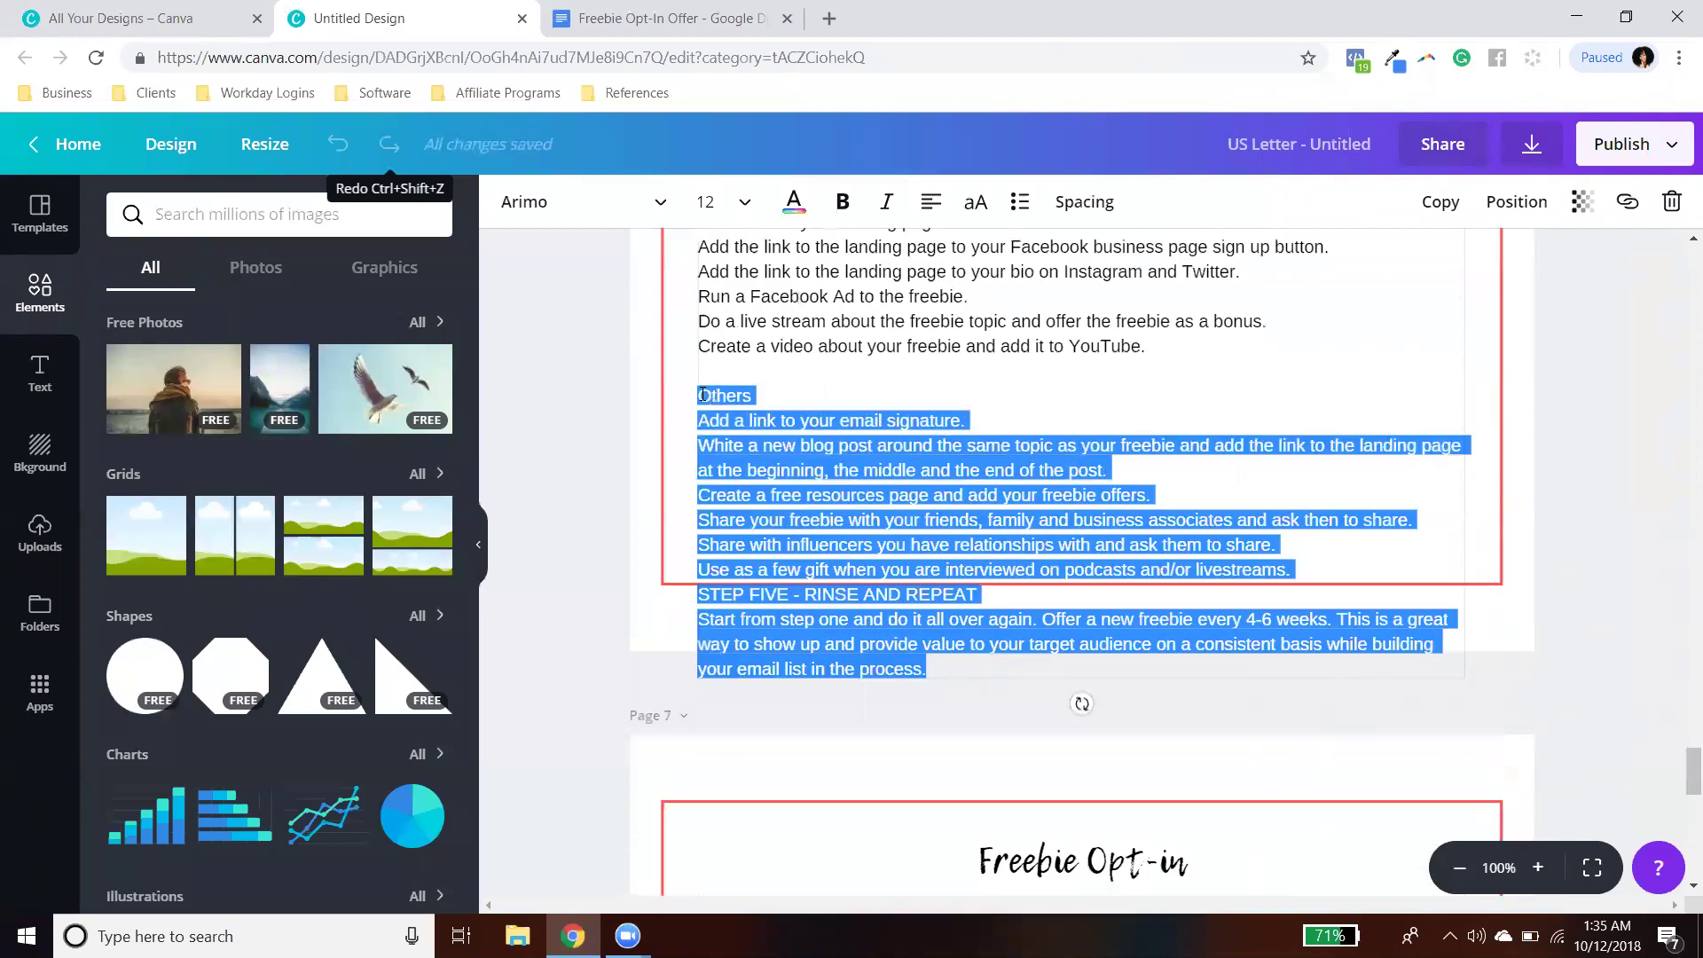
pyautogui.press('BackSpace')
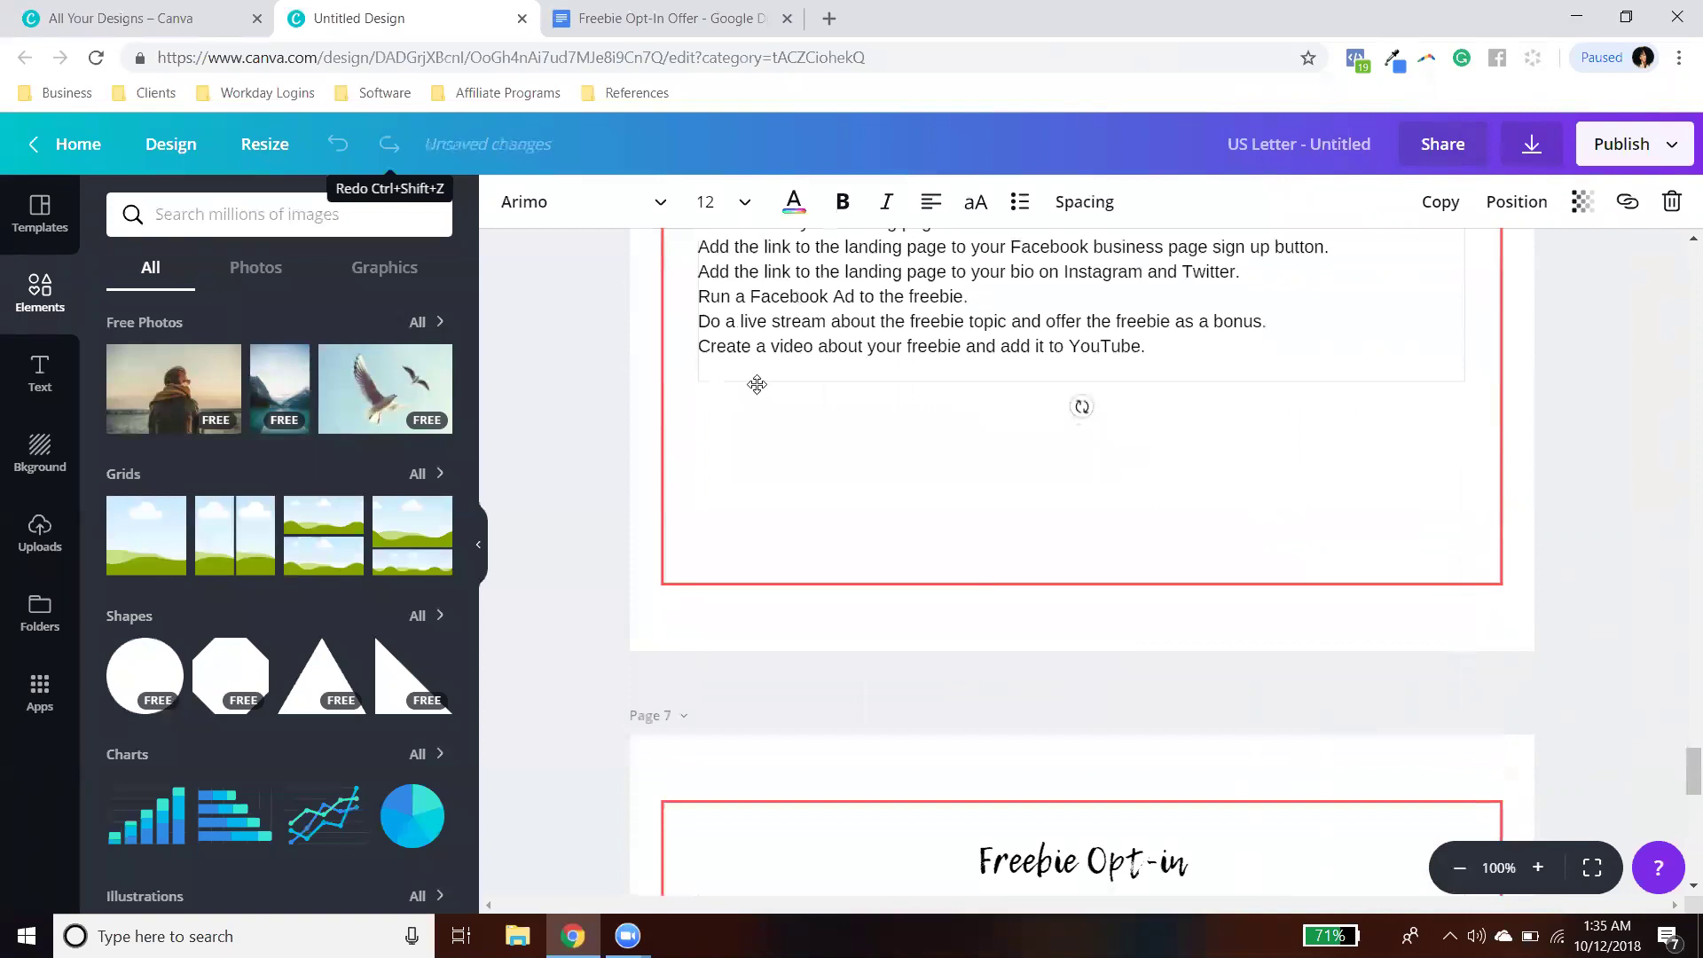
pyautogui.press('BackSpace')
pyautogui.click(1652, 532)
# Step: Review the body text layout on pages 5 and 6
pyautogui.scroll(4, 1604, 524)
pyautogui.scroll(6, 1171, 559)
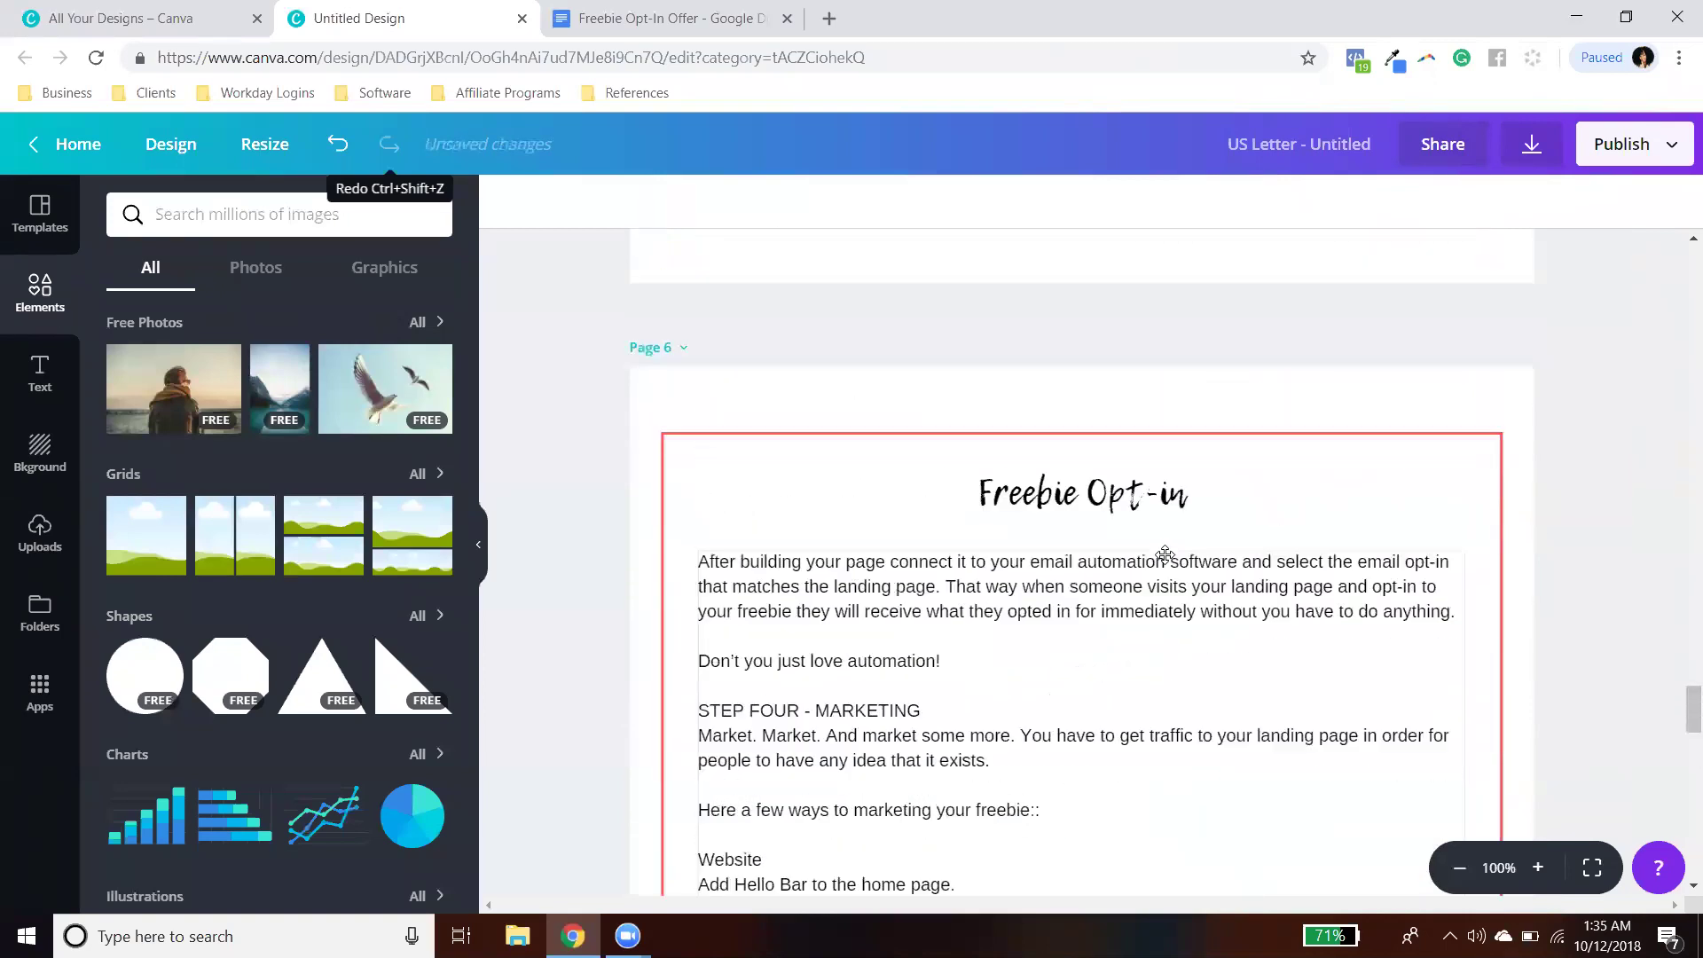
pyautogui.scroll(-4, 1062, 669)
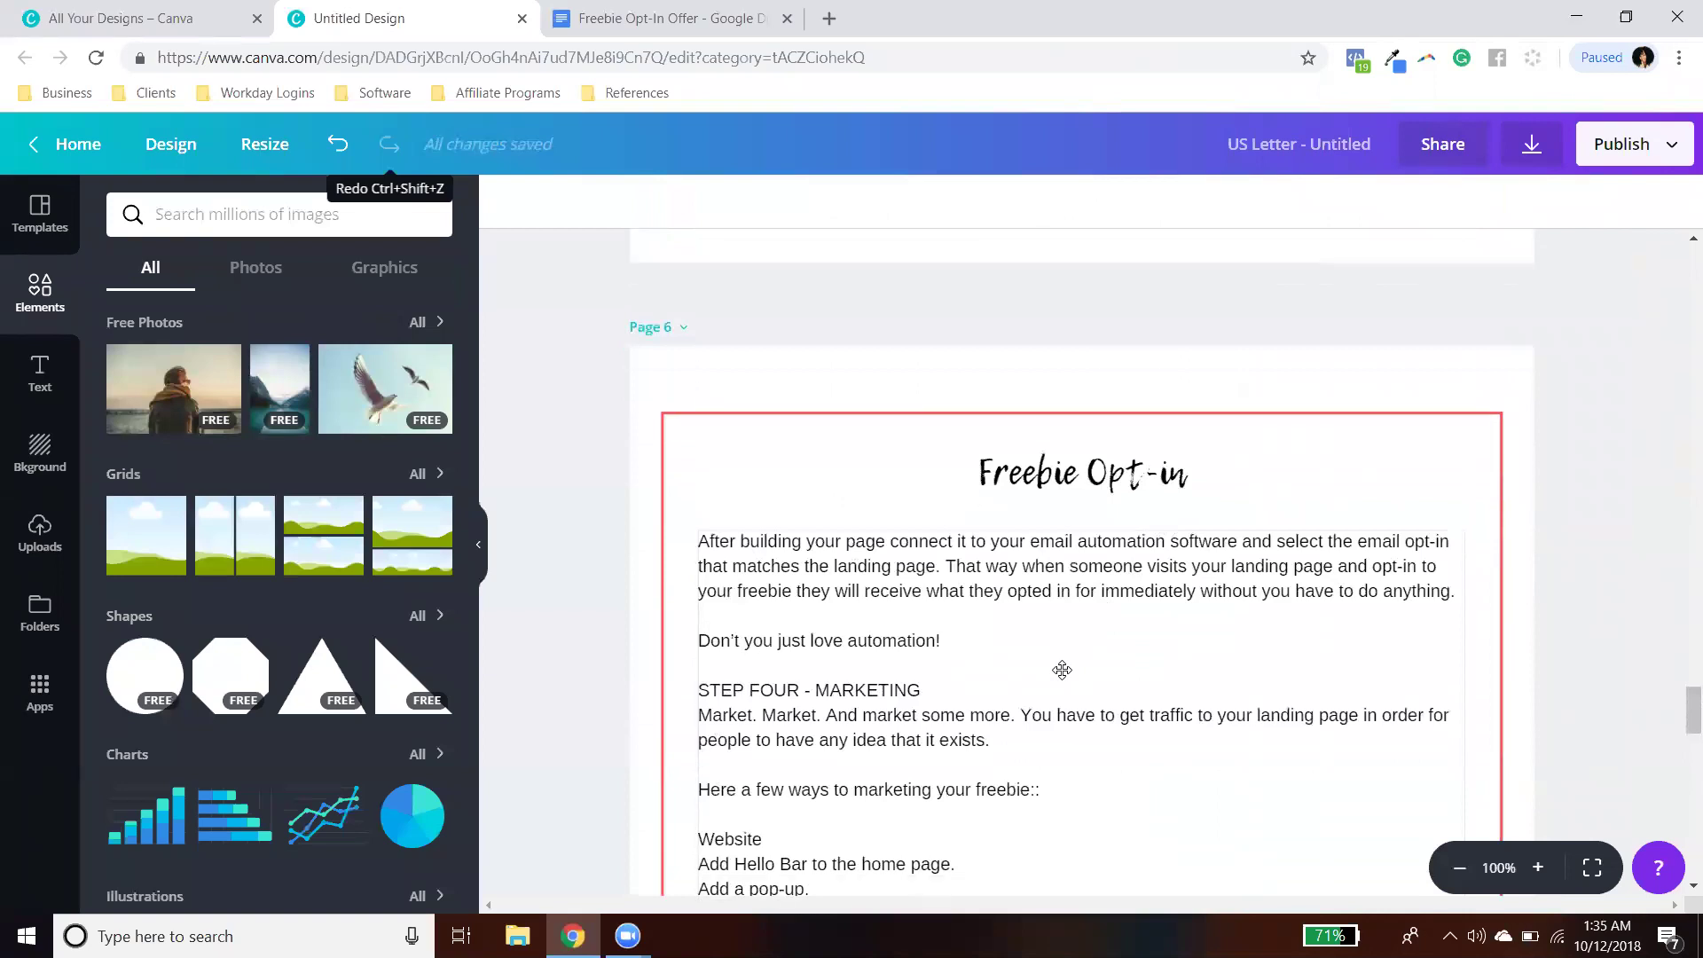
pyautogui.scroll(8, 1061, 669)
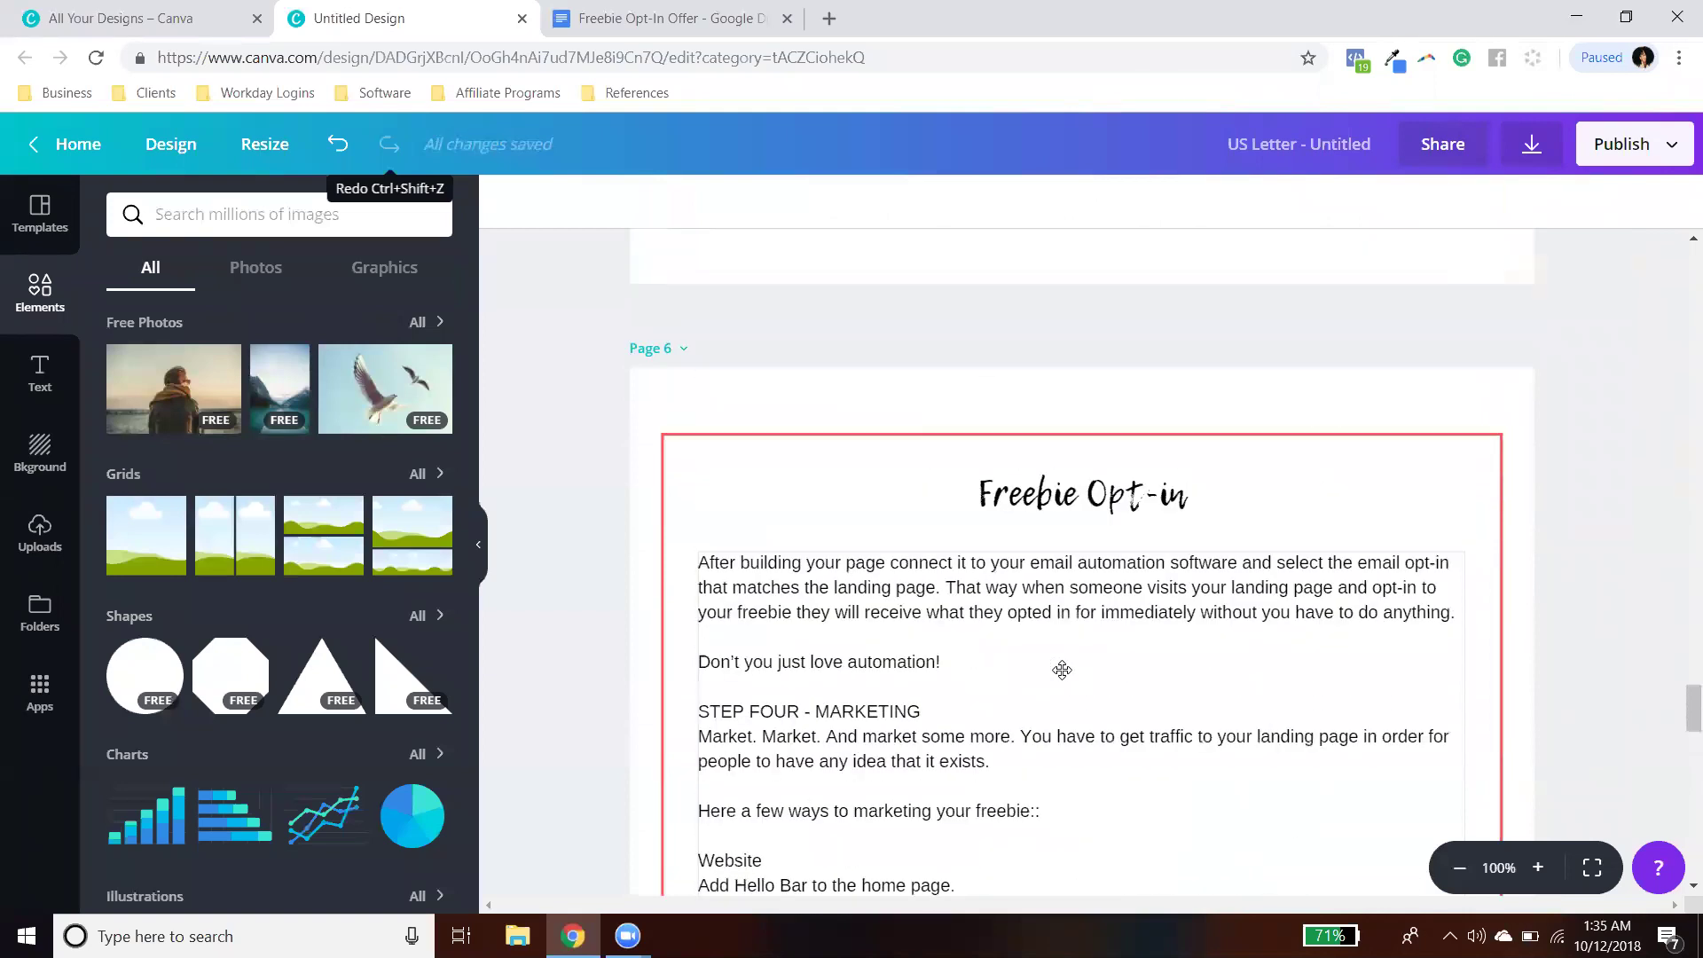
pyautogui.scroll(6, 1062, 670)
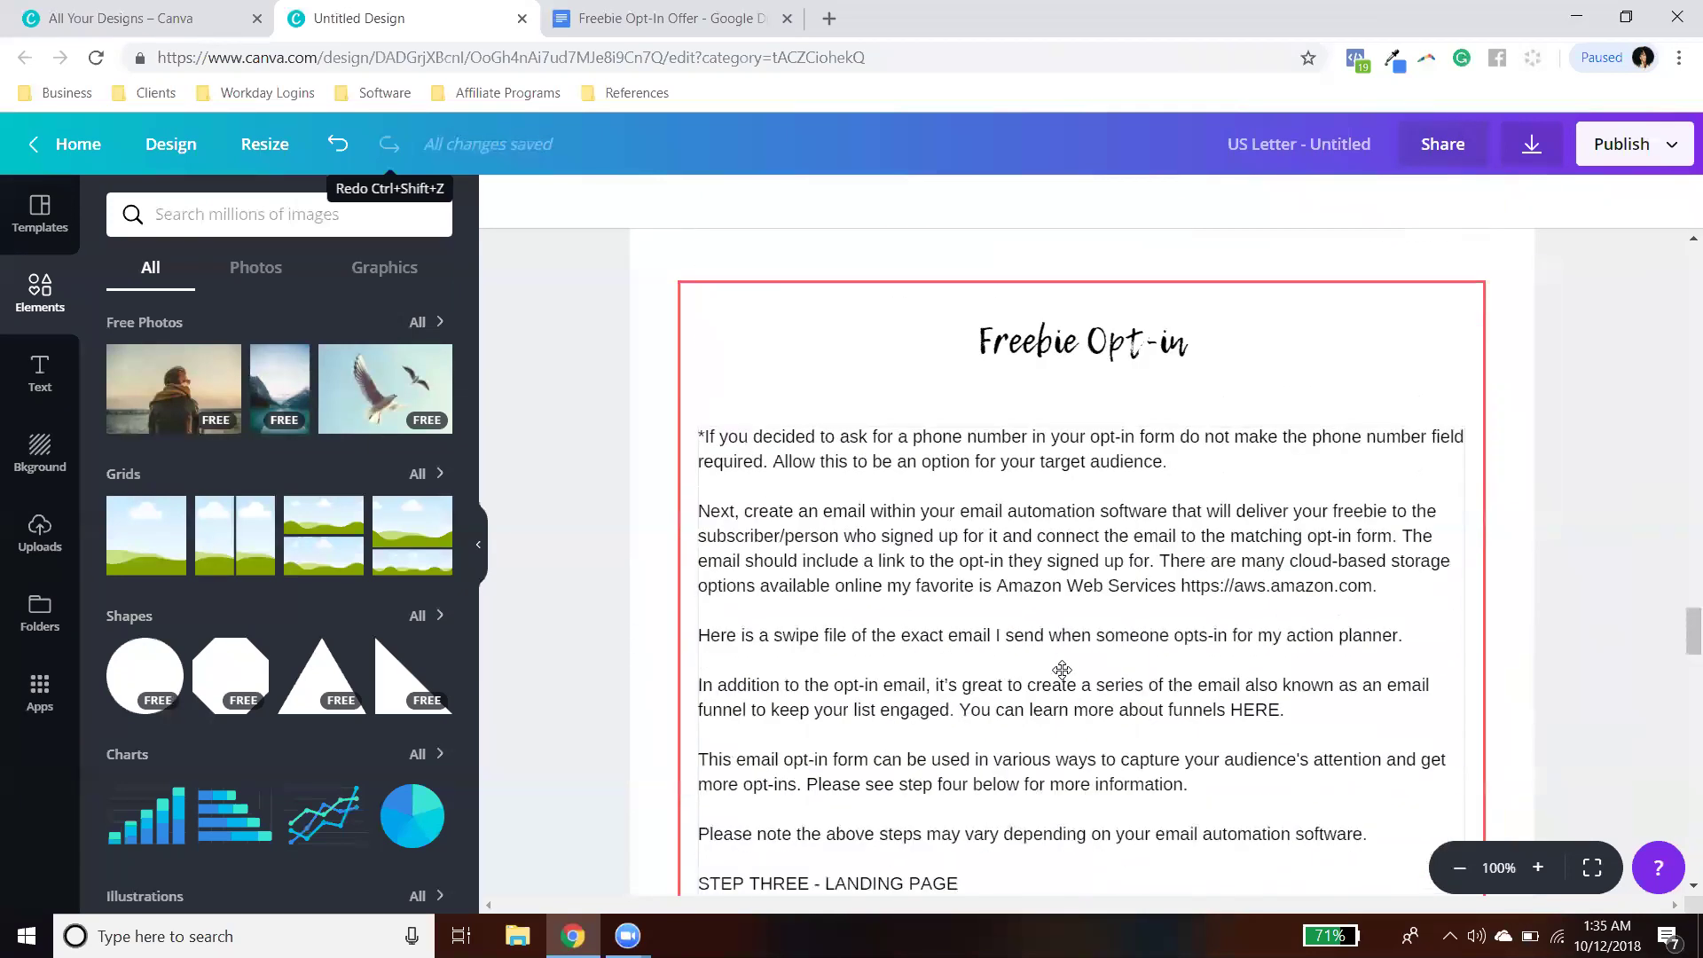
pyautogui.scroll(-6, 1061, 669)
pyautogui.scroll(-13, 1061, 670)
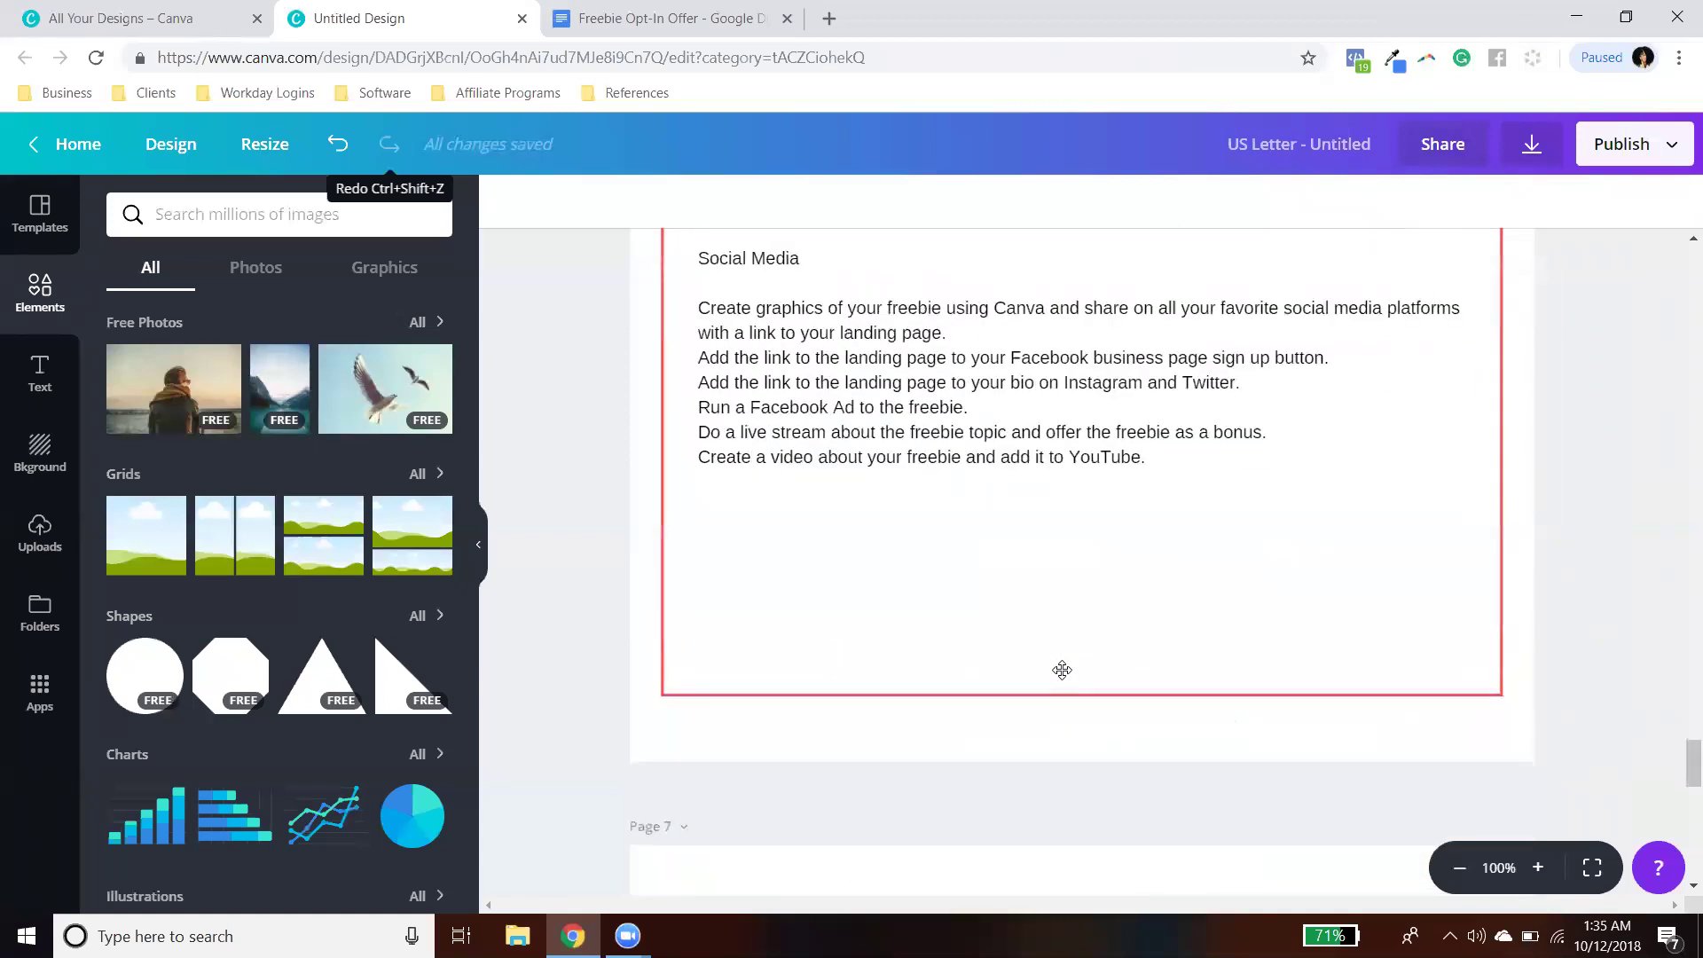
pyautogui.scroll(4, 1061, 670)
# Step: Link the Website heading in page 6's body text to the author's website address
pyautogui.click(989, 710)
pyautogui.scroll(-6, 768, 437)
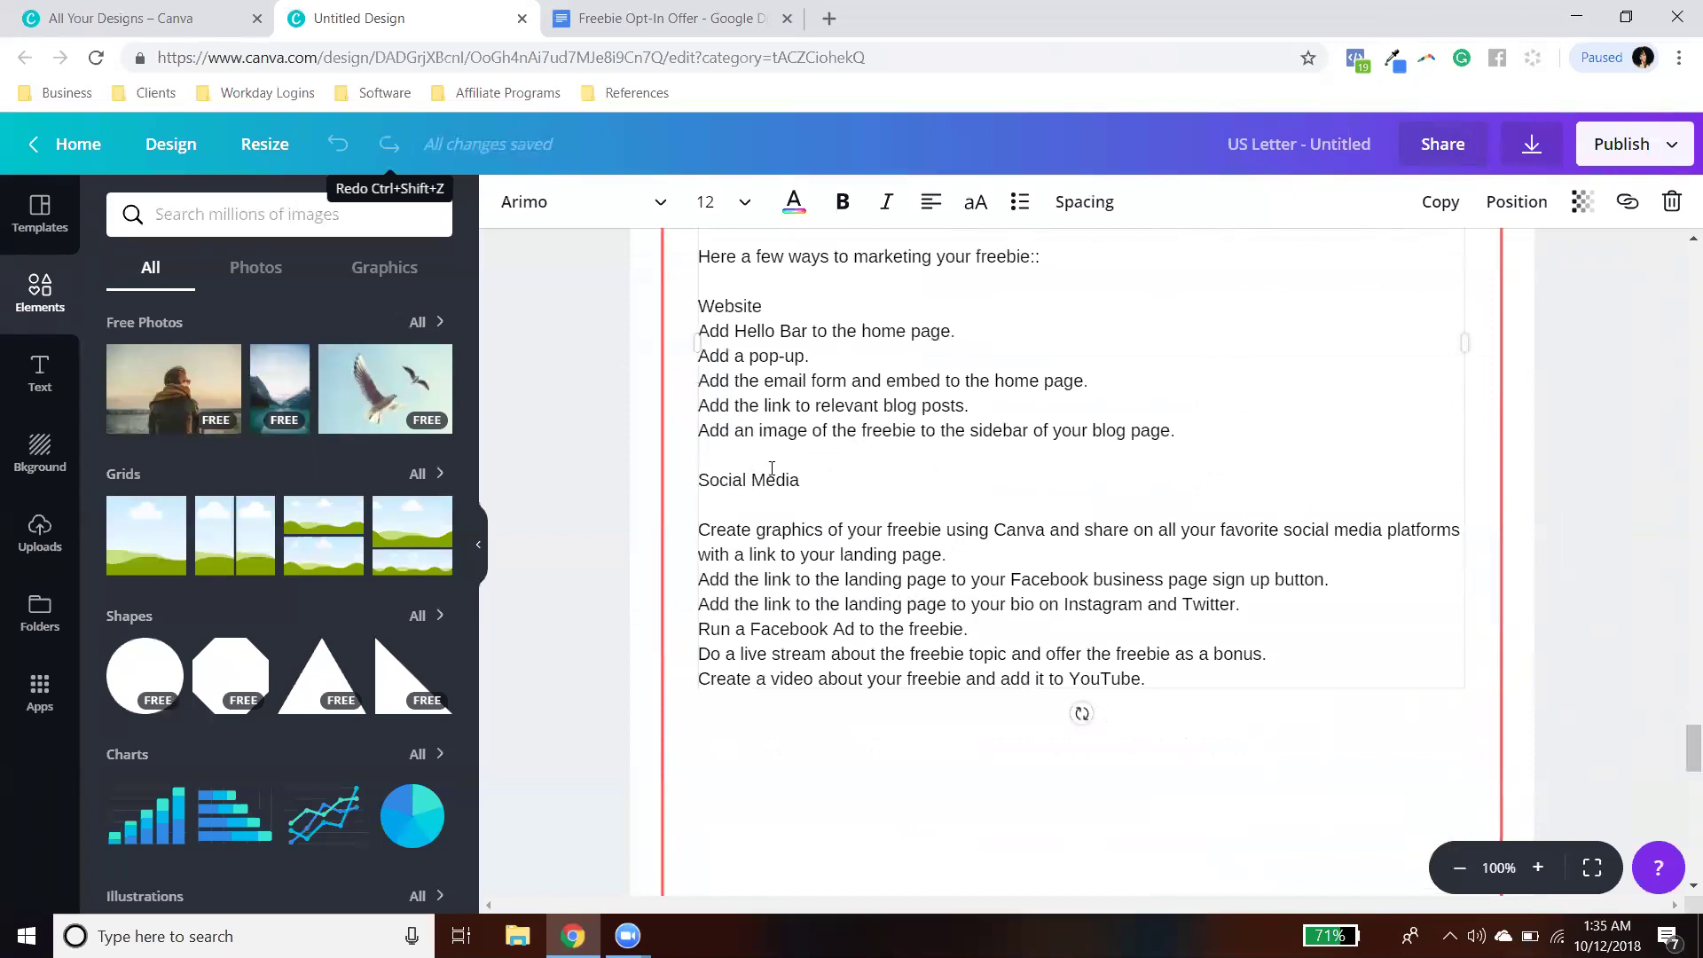
pyautogui.scroll(3, 758, 460)
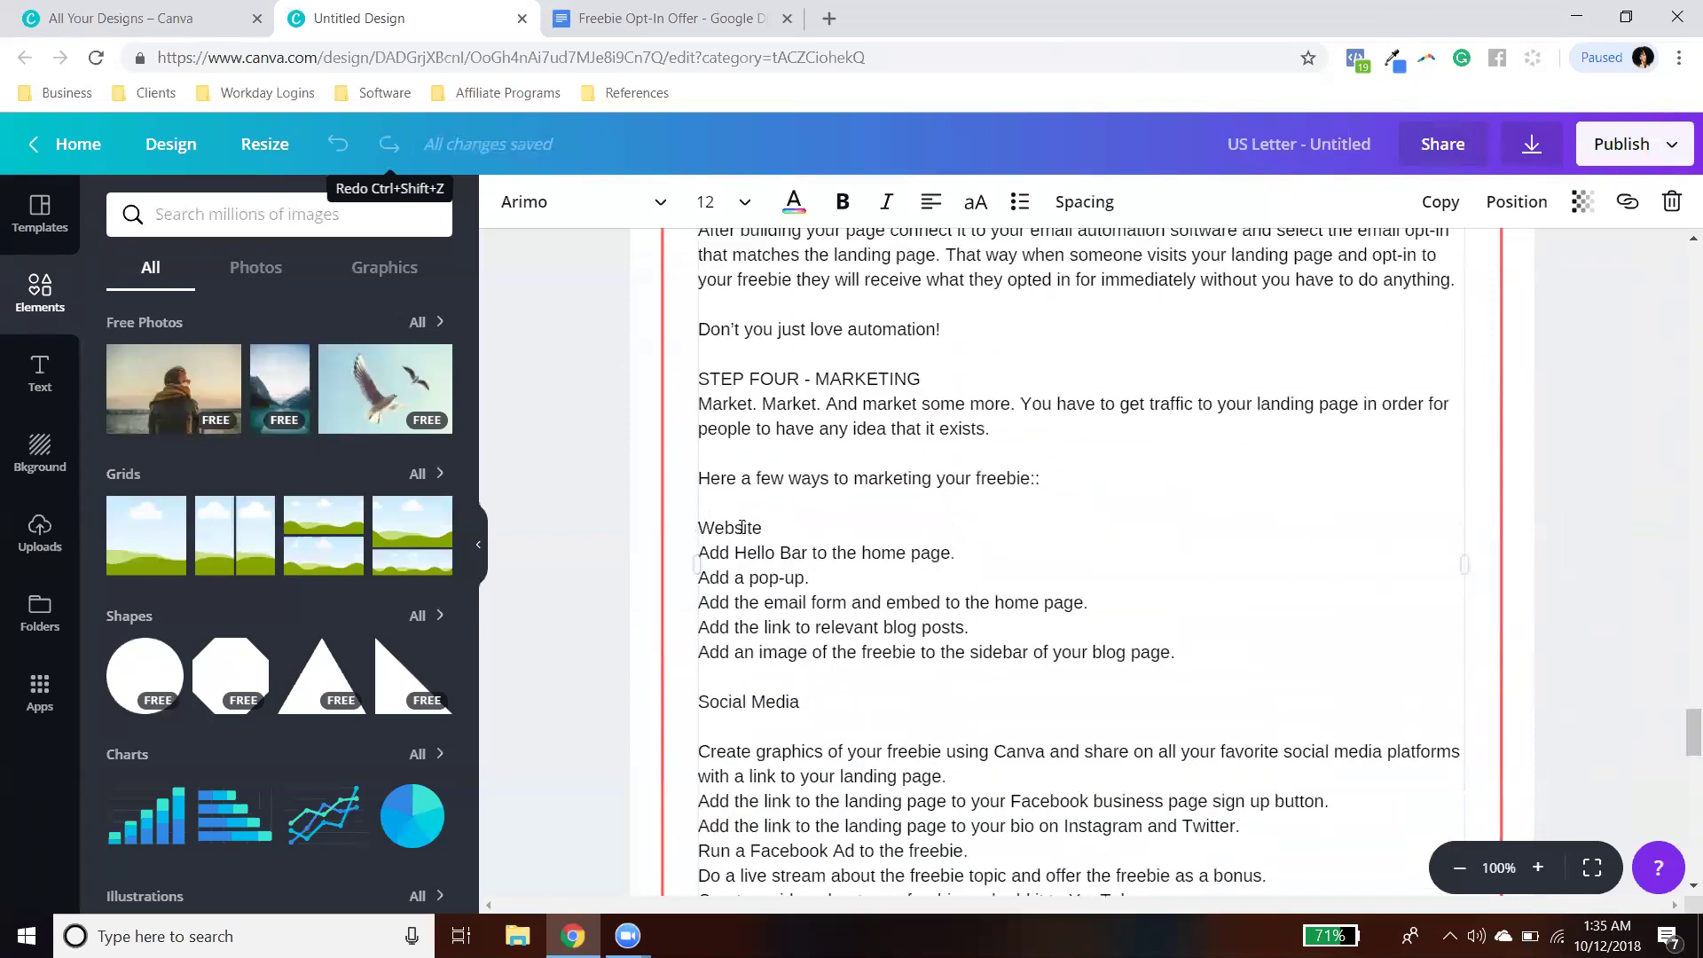
pyautogui.moveTo(761, 527); pyautogui.dragTo(700, 522)
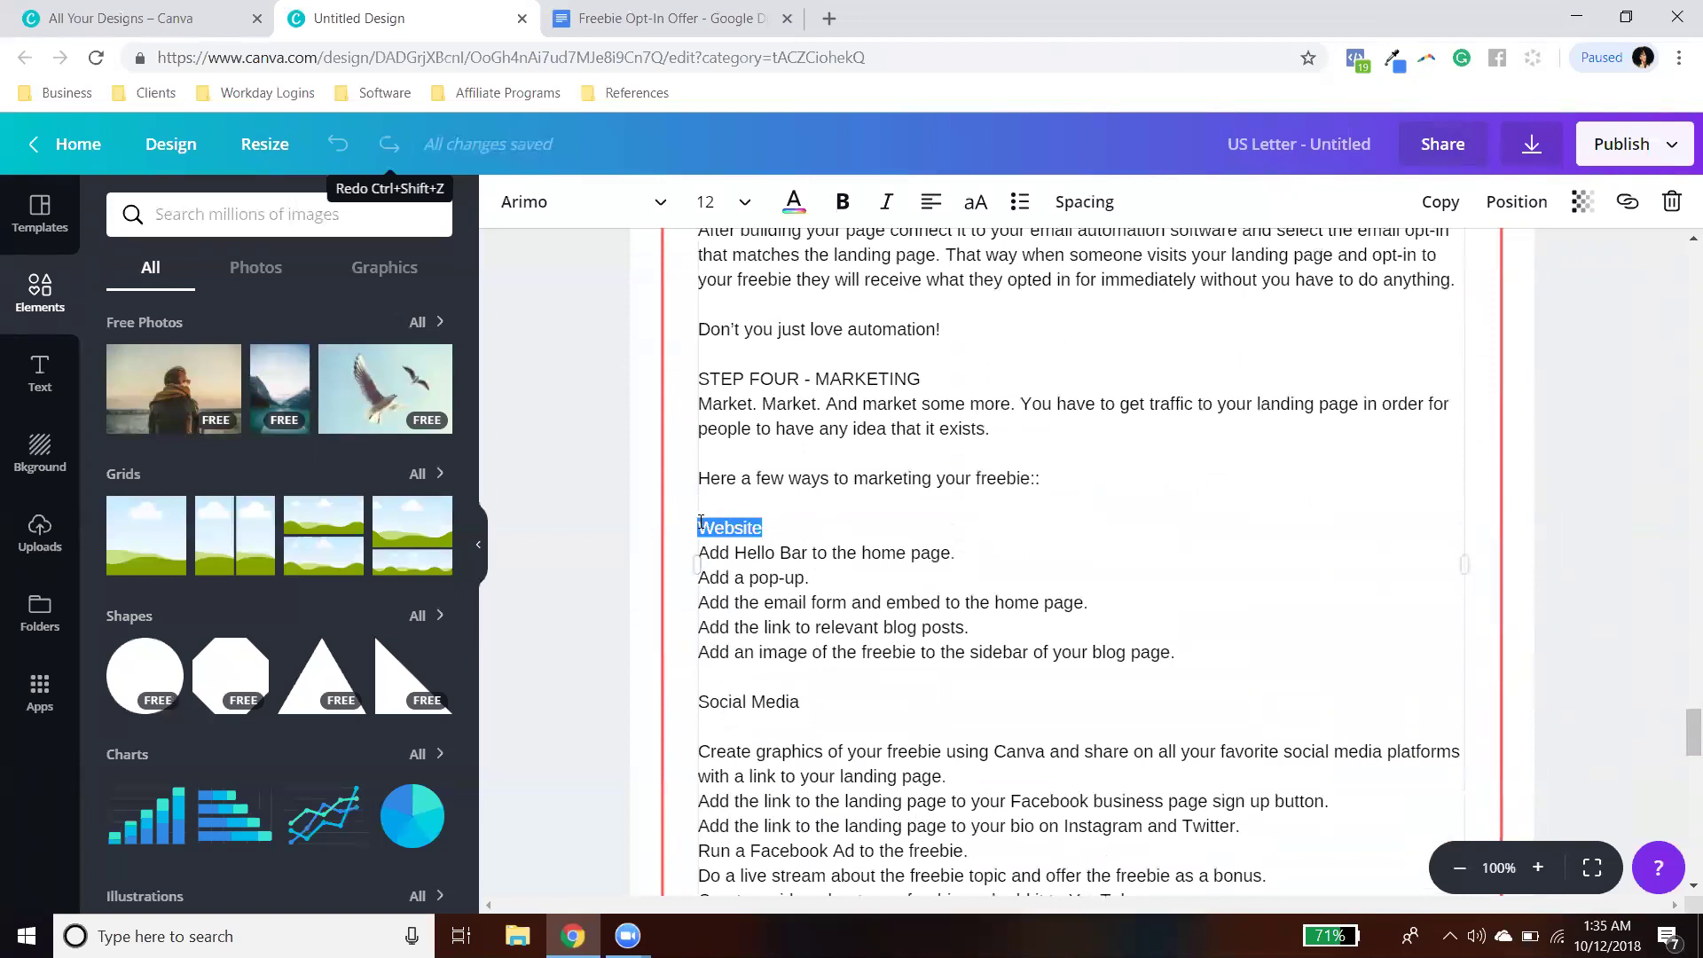
pyautogui.click(1627, 204)
pyautogui.write('www.lakishasarbah')
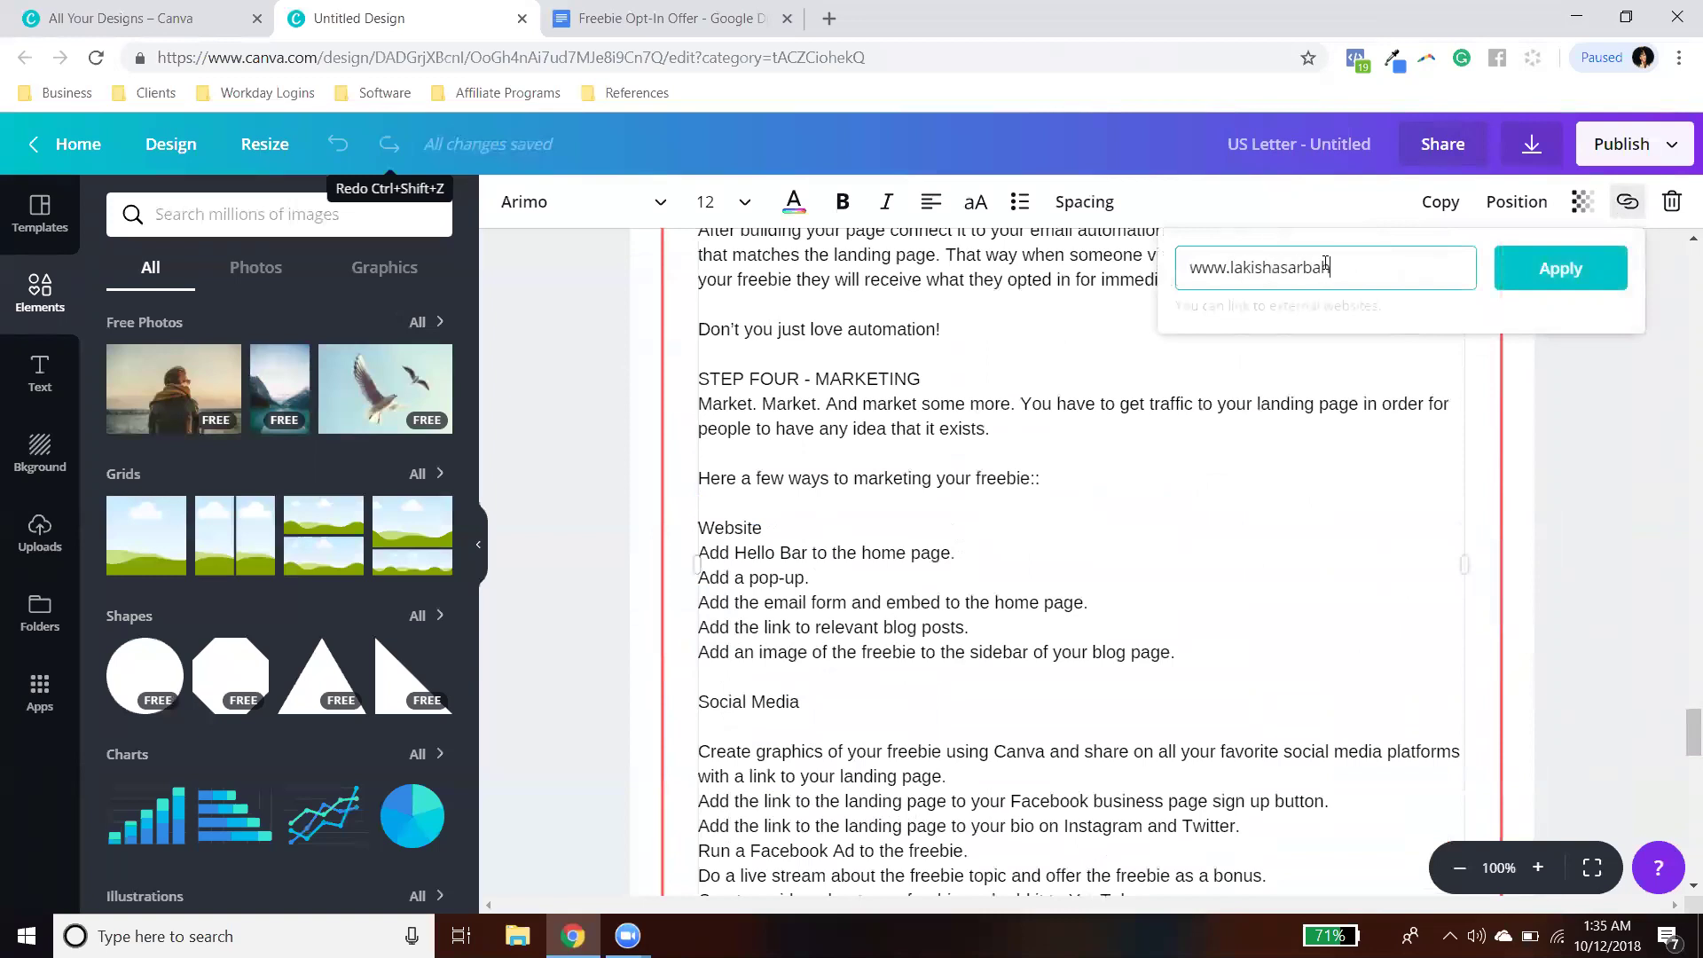
pyautogui.click(1560, 267)
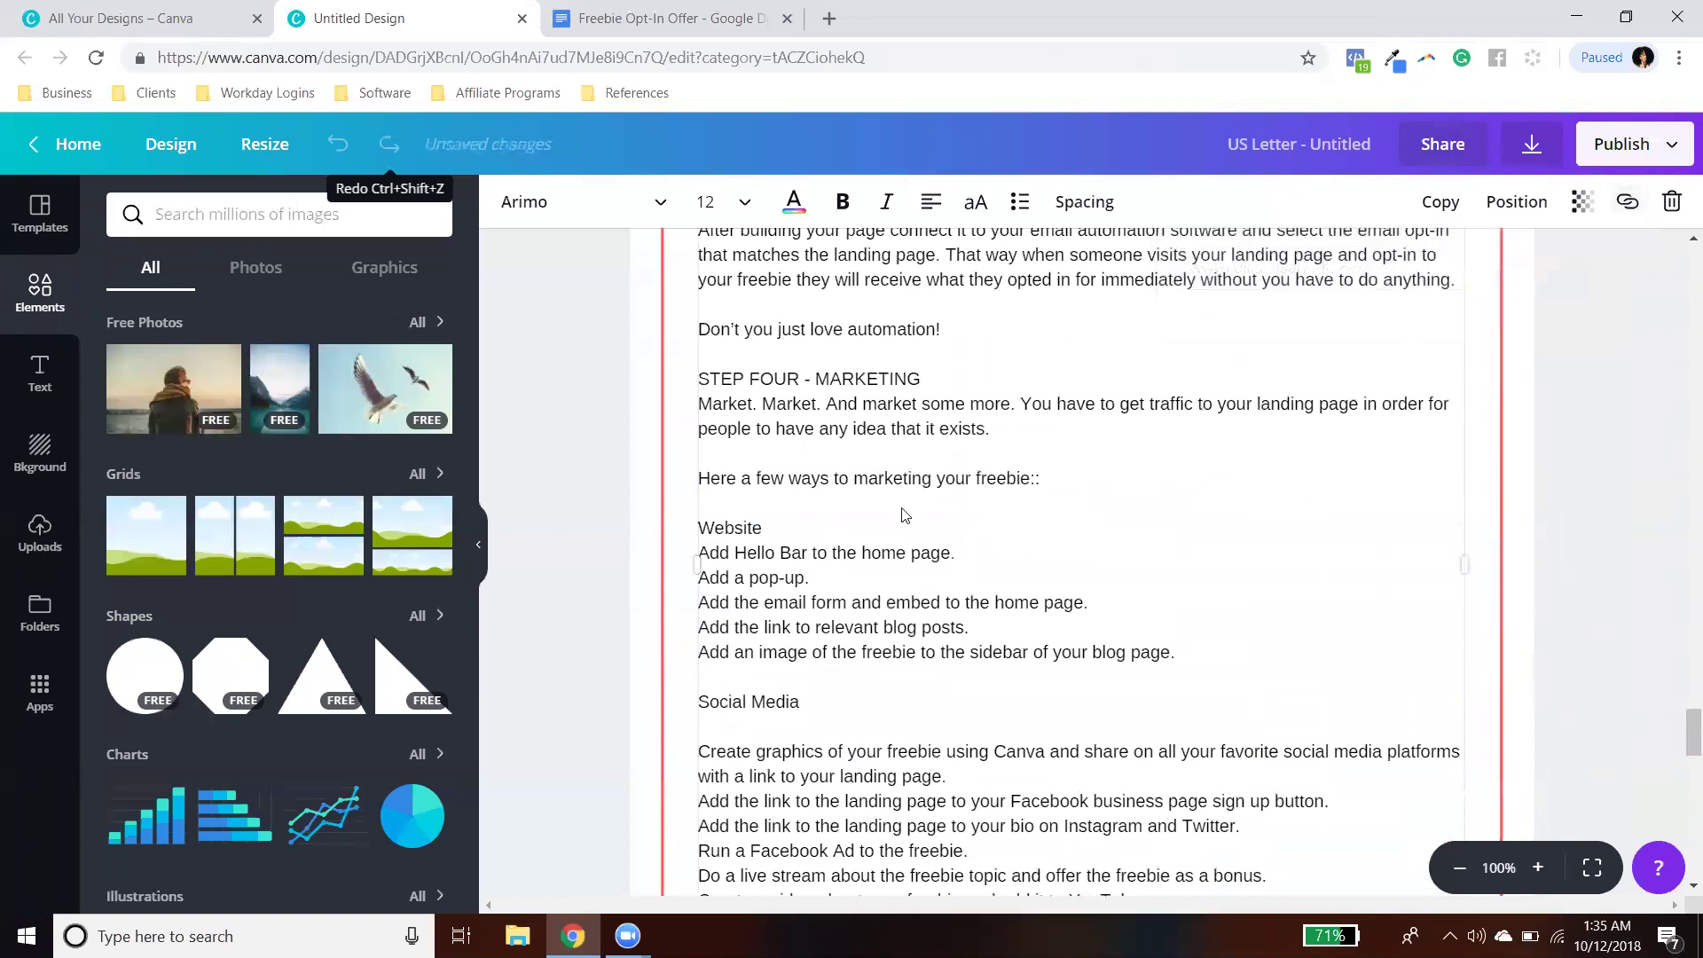
# Step: Check which parts of page 6's body text the website link applies to
pyautogui.scroll(-3, 899, 514)
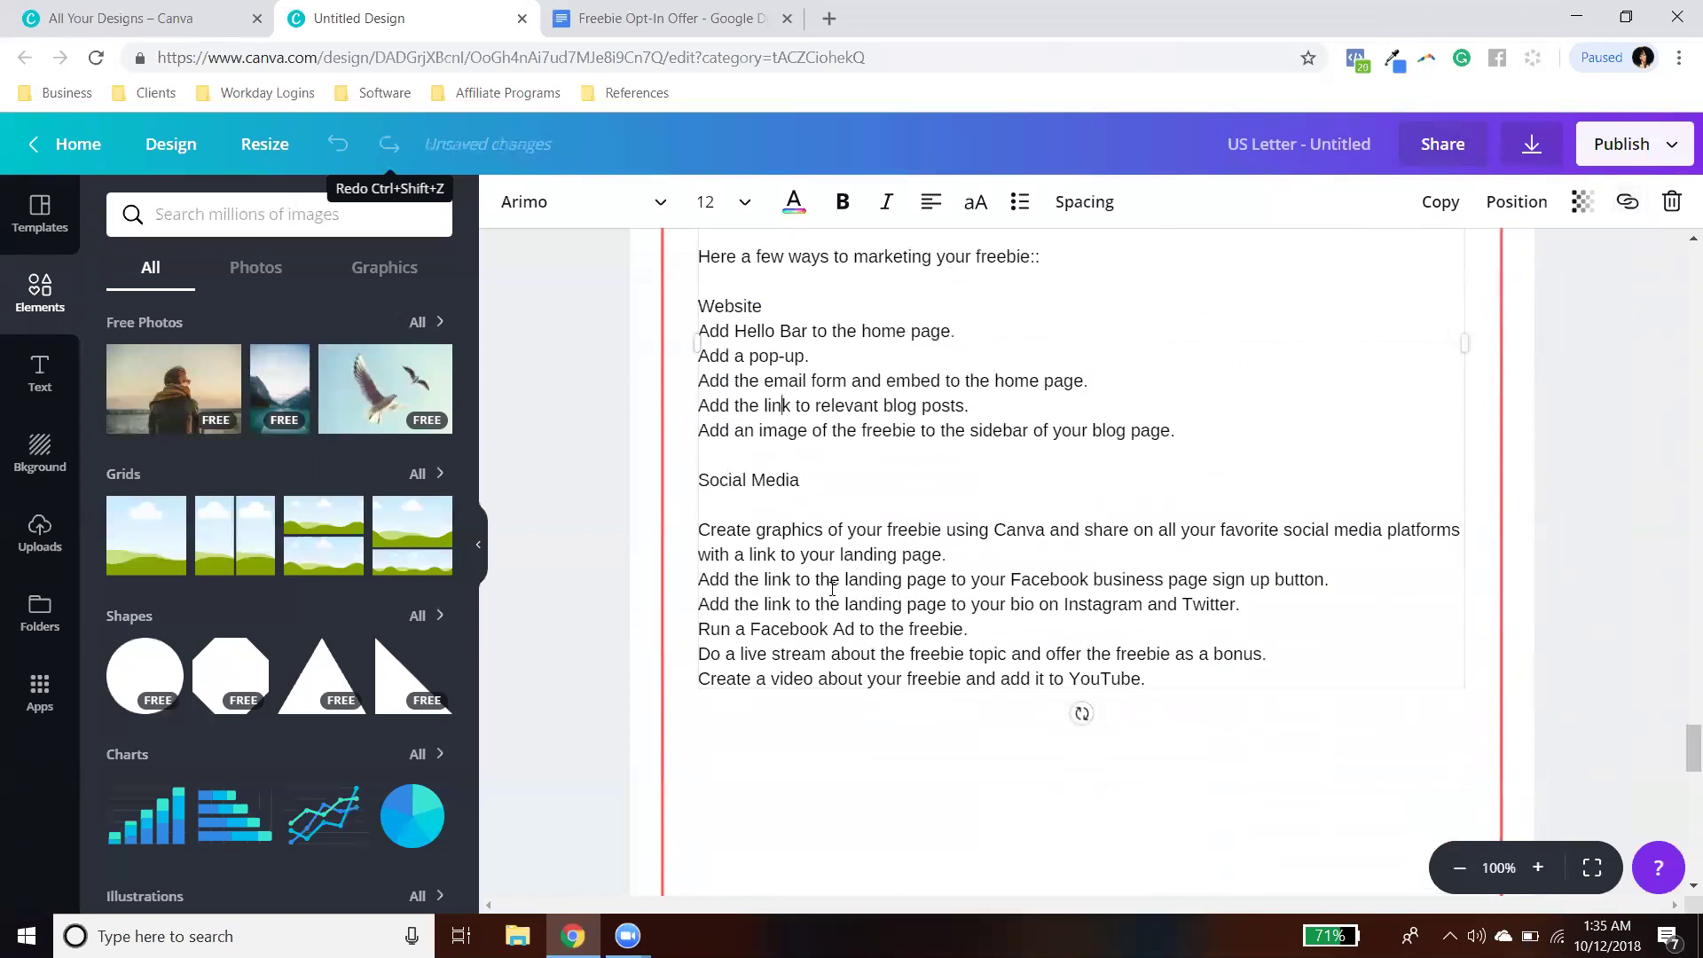
pyautogui.scroll(4, 832, 588)
pyautogui.press('Up')
pyautogui.press('Up')
pyautogui.press('Up')
pyautogui.press('Up')
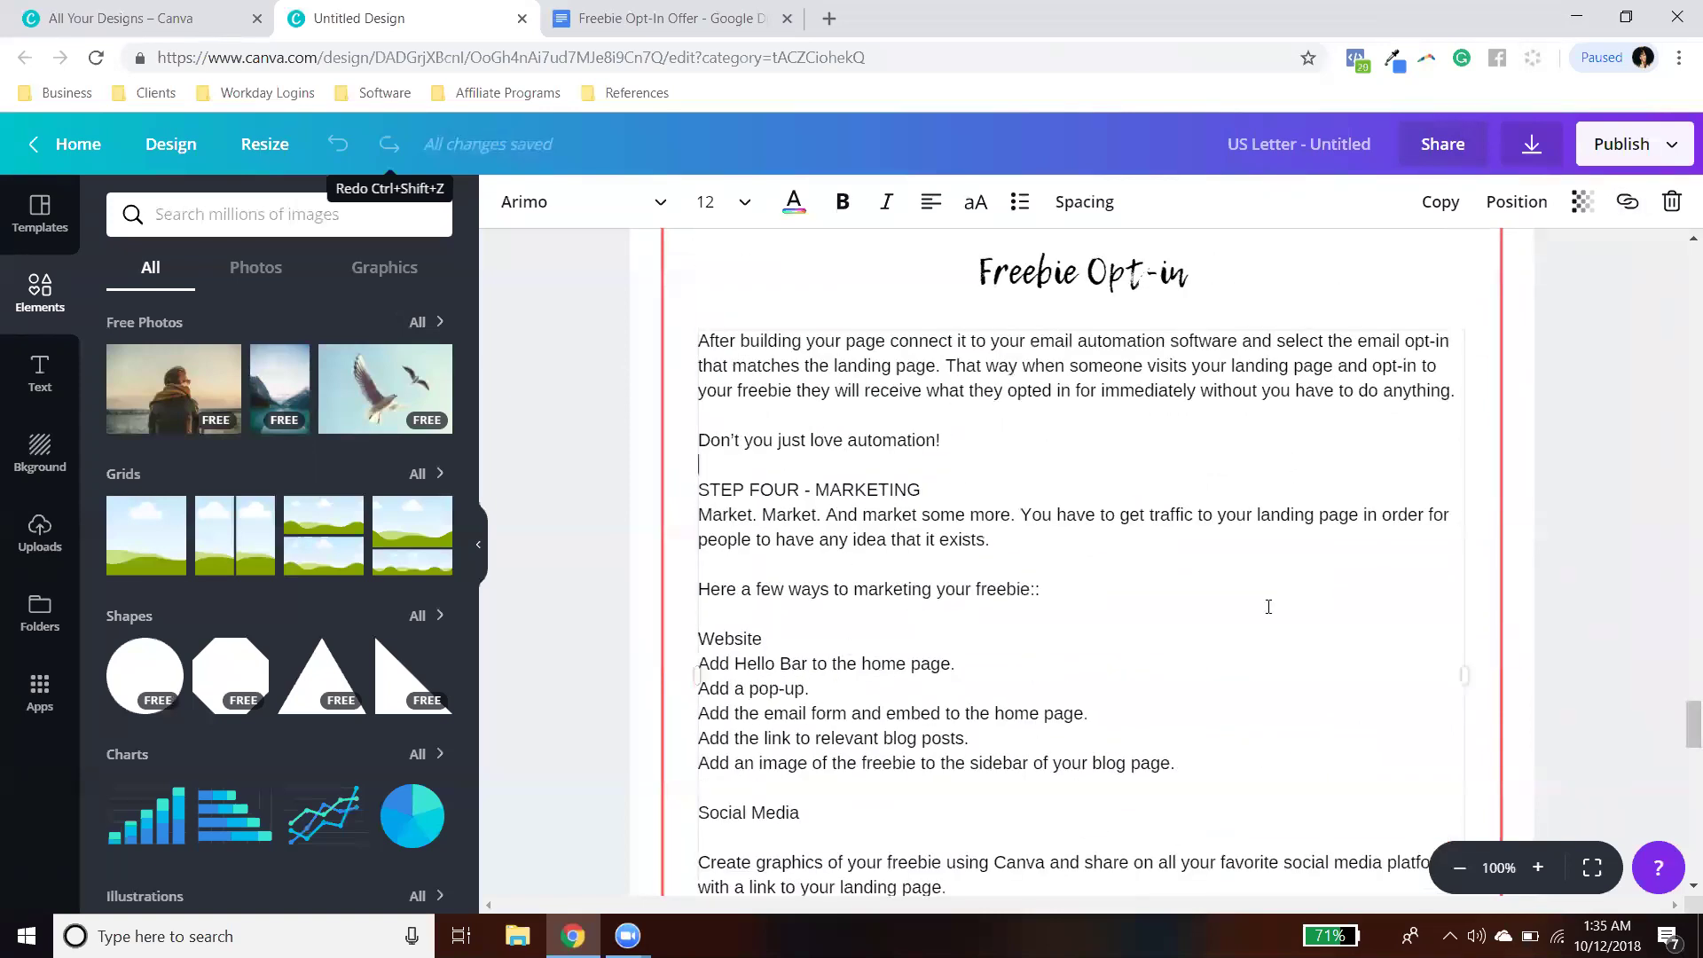
pyautogui.scroll(-3, 1268, 607)
pyautogui.moveTo(818, 593); pyautogui.dragTo(707, 593)
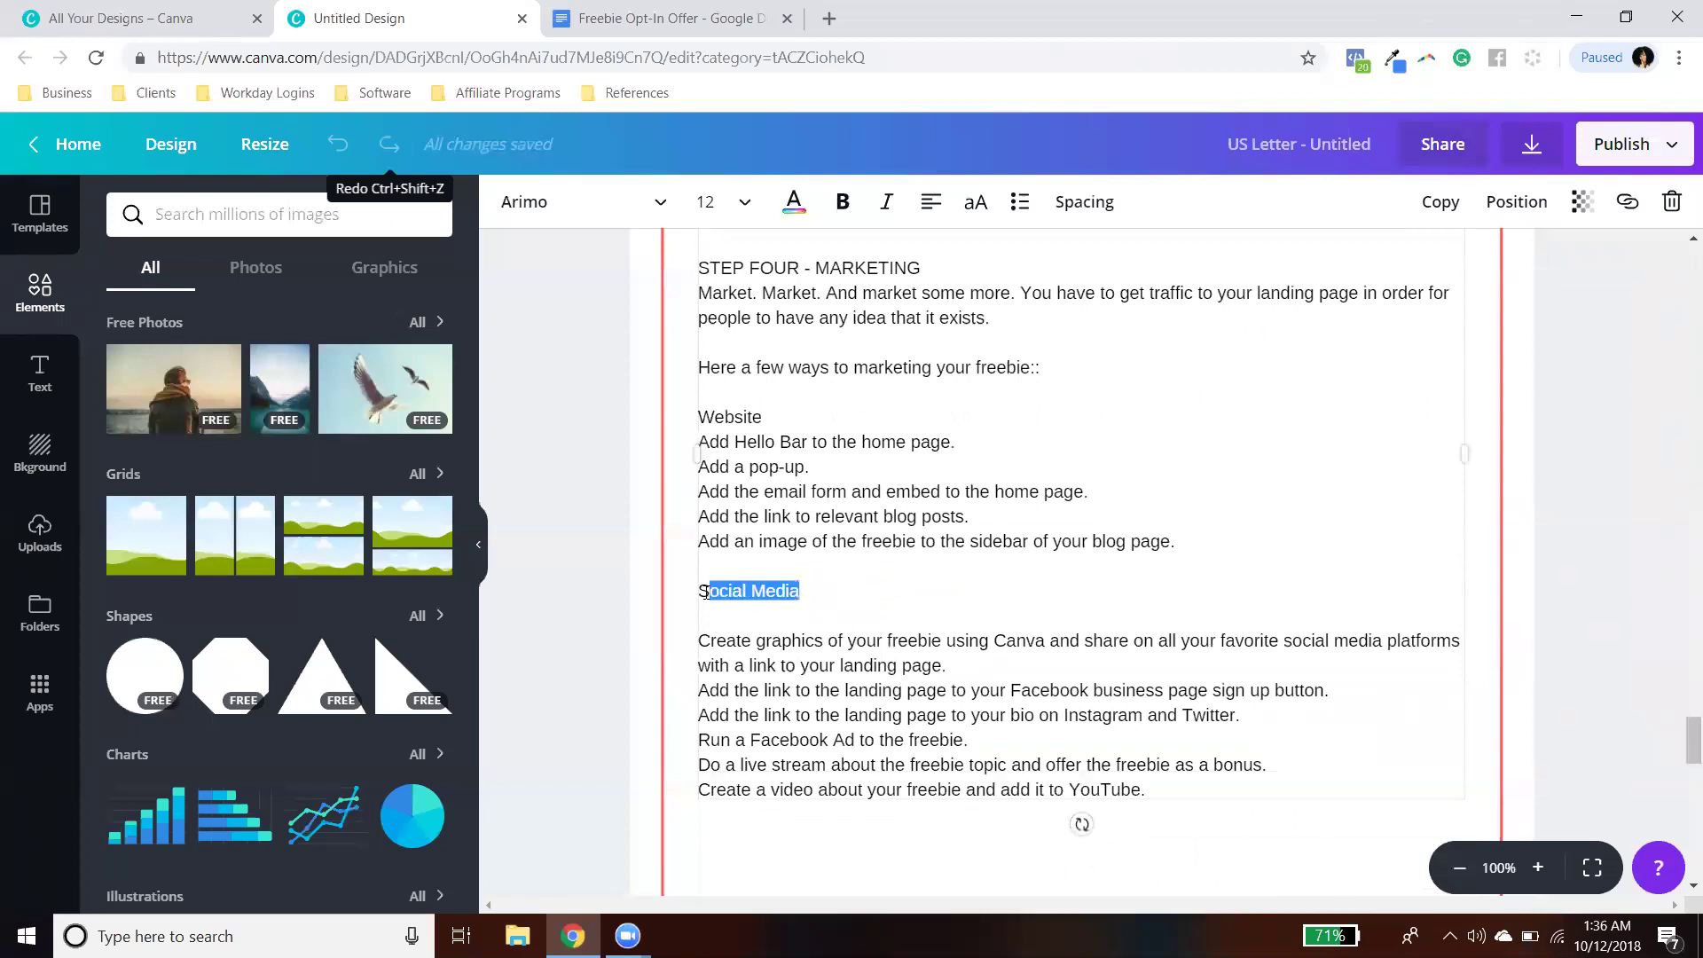
pyautogui.click(893, 621)
pyautogui.scroll(3, 1122, 373)
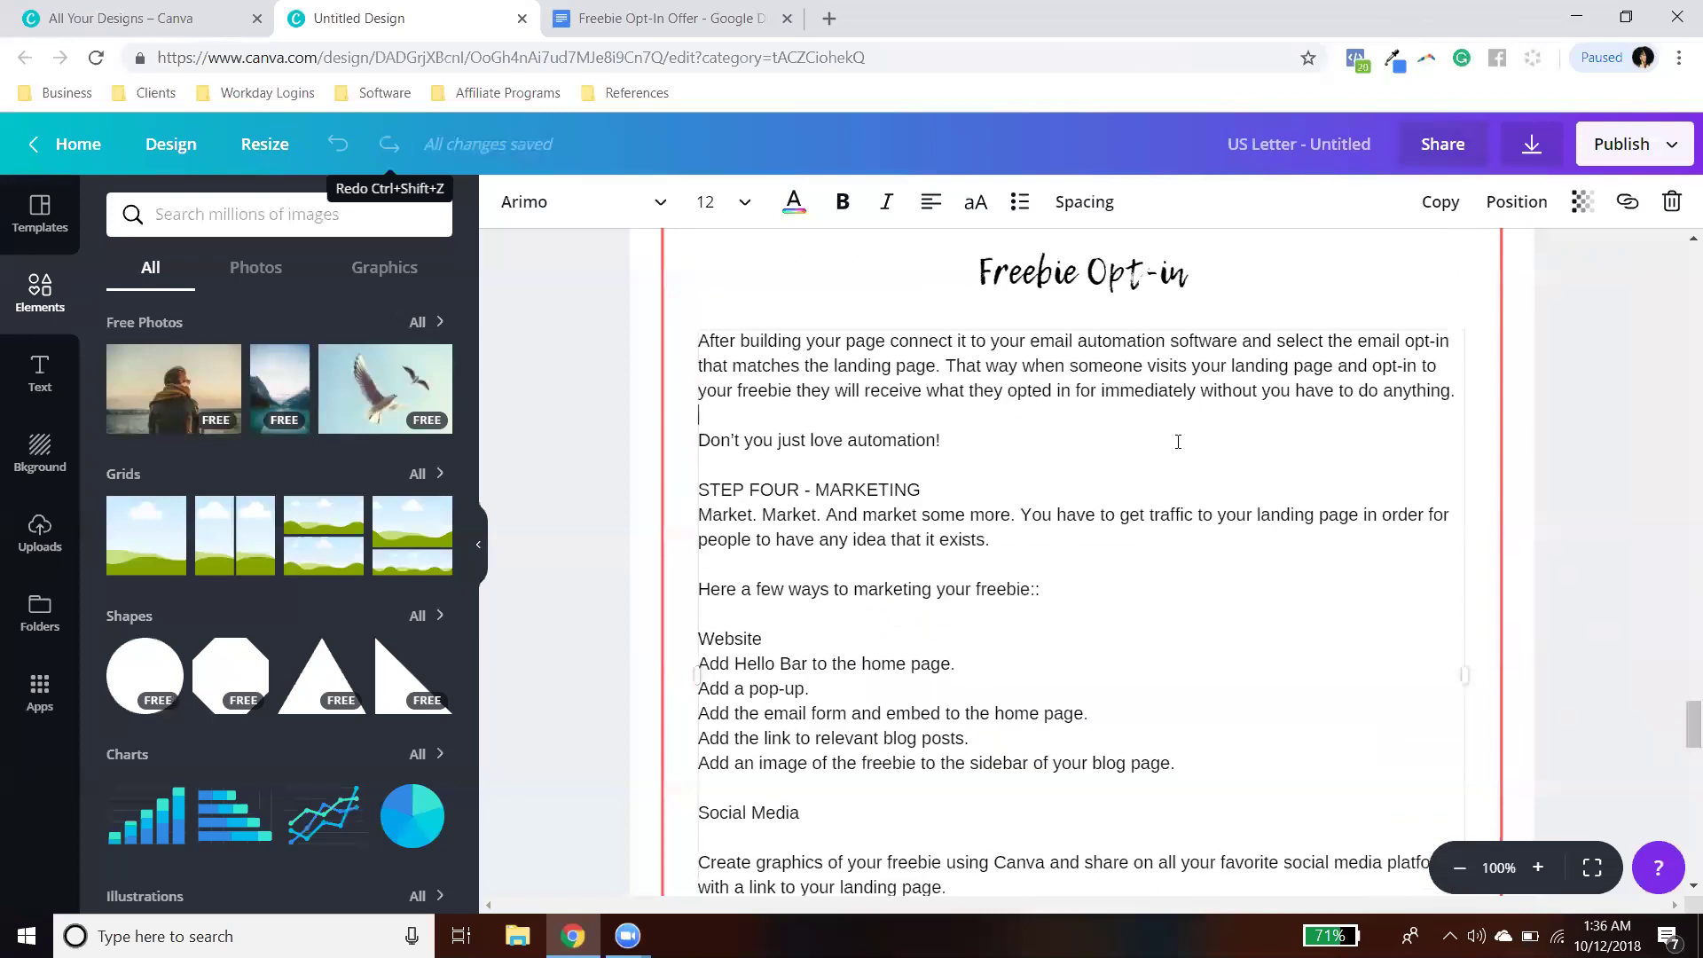
pyautogui.scroll(-6, 1178, 441)
pyautogui.scroll(9, 1208, 417)
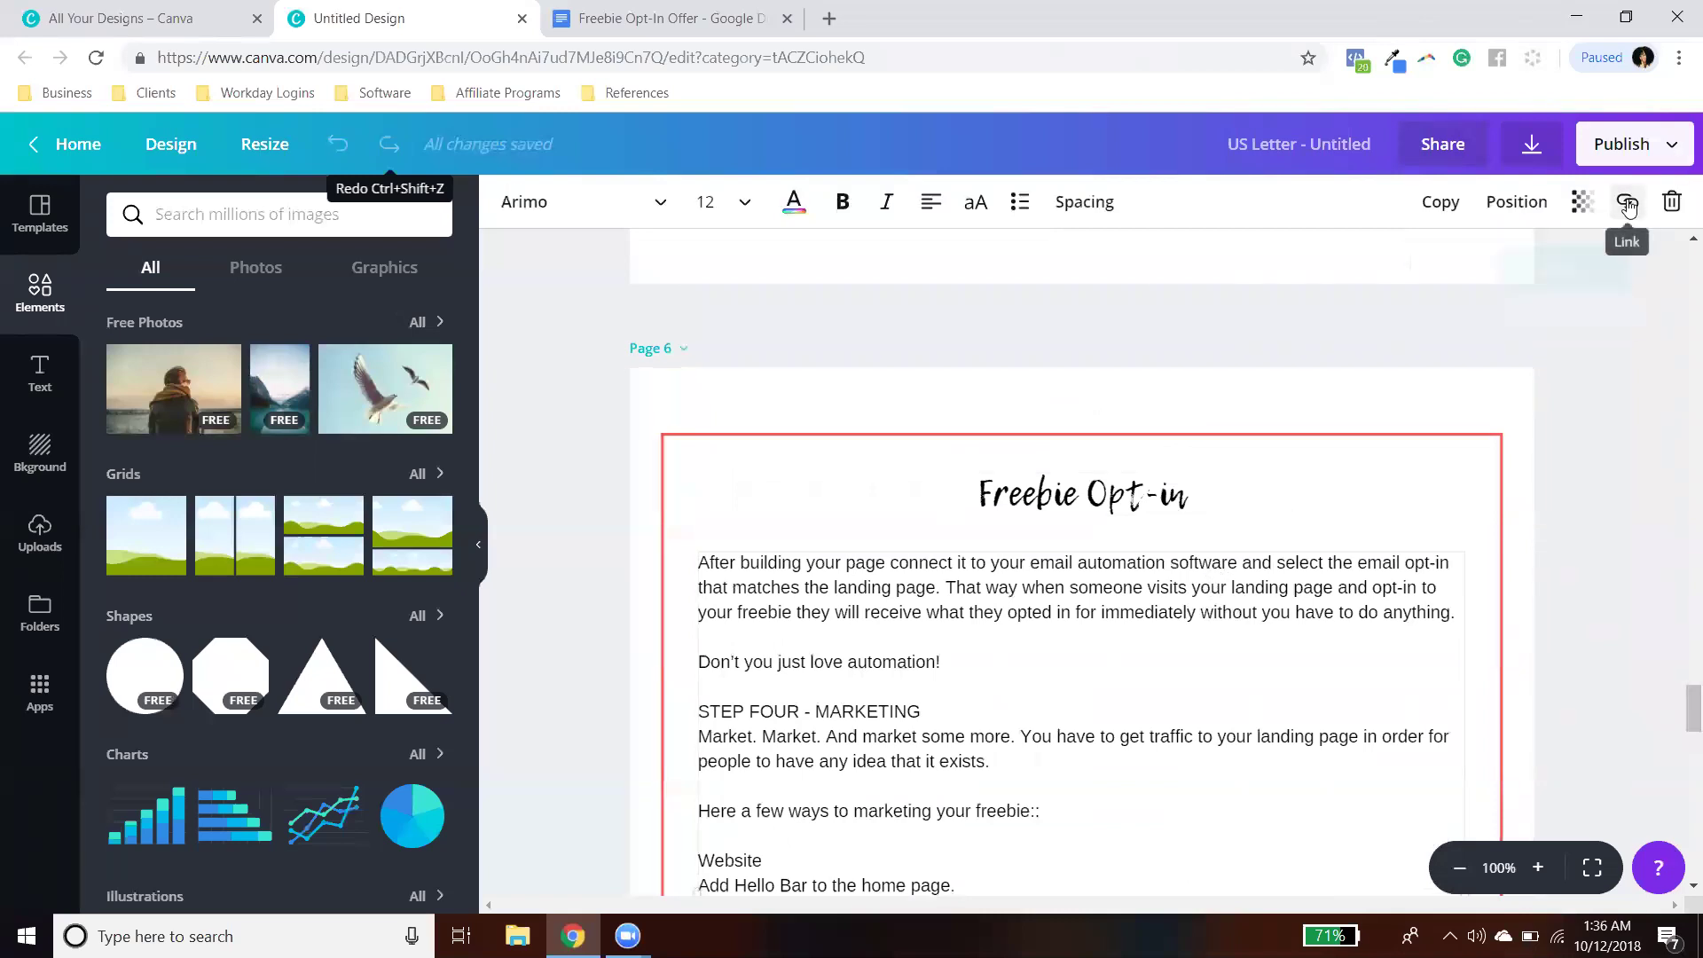
pyautogui.click(1628, 201)
pyautogui.click(1170, 685)
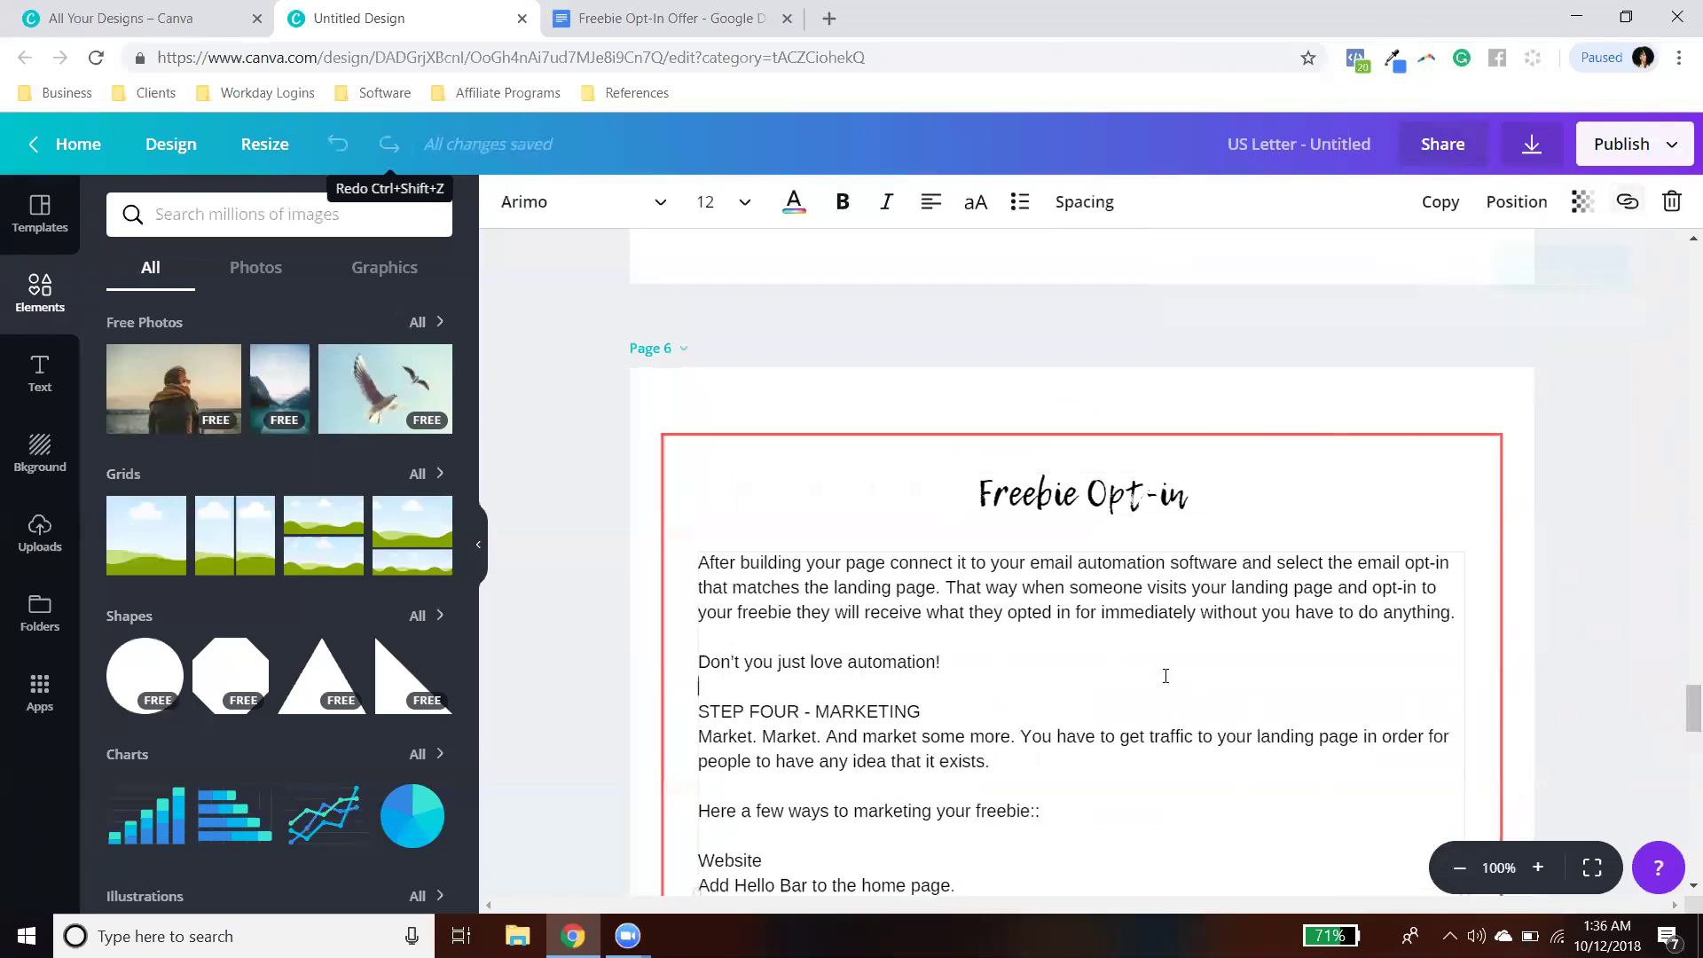
# Step: Cut the Social Media section and the blank lines above it from the end of page 6's body text
pyautogui.scroll(-6, 1169, 674)
pyautogui.scroll(-3, 1125, 672)
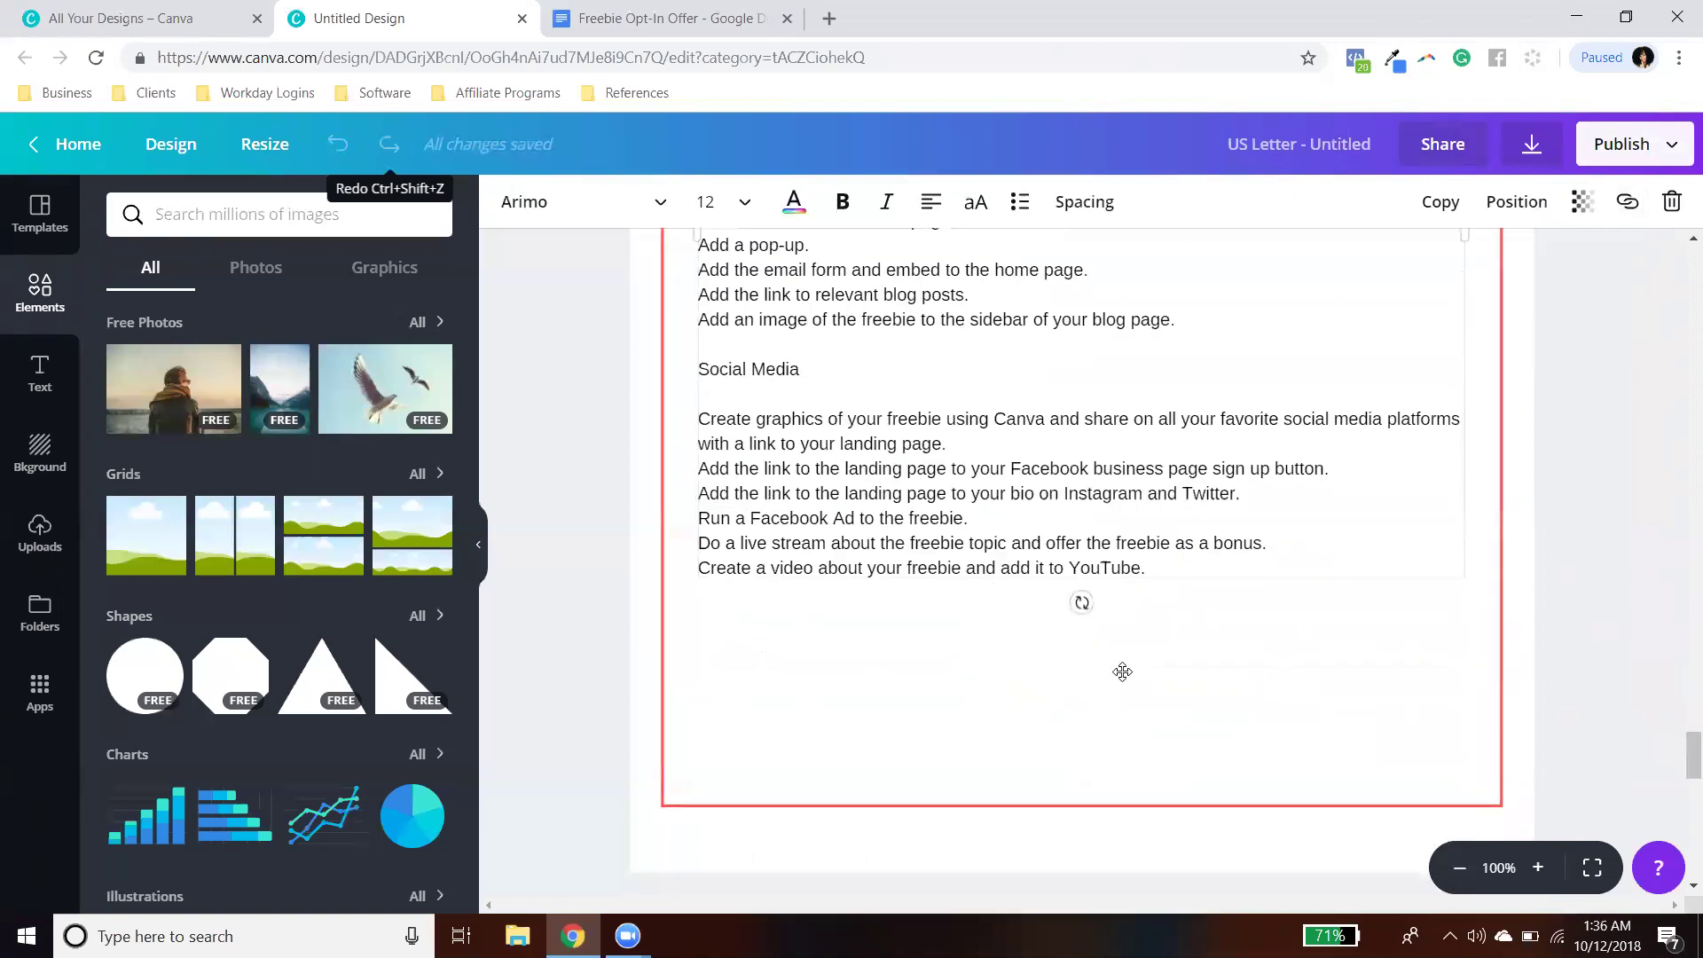
pyautogui.scroll(3, 944, 596)
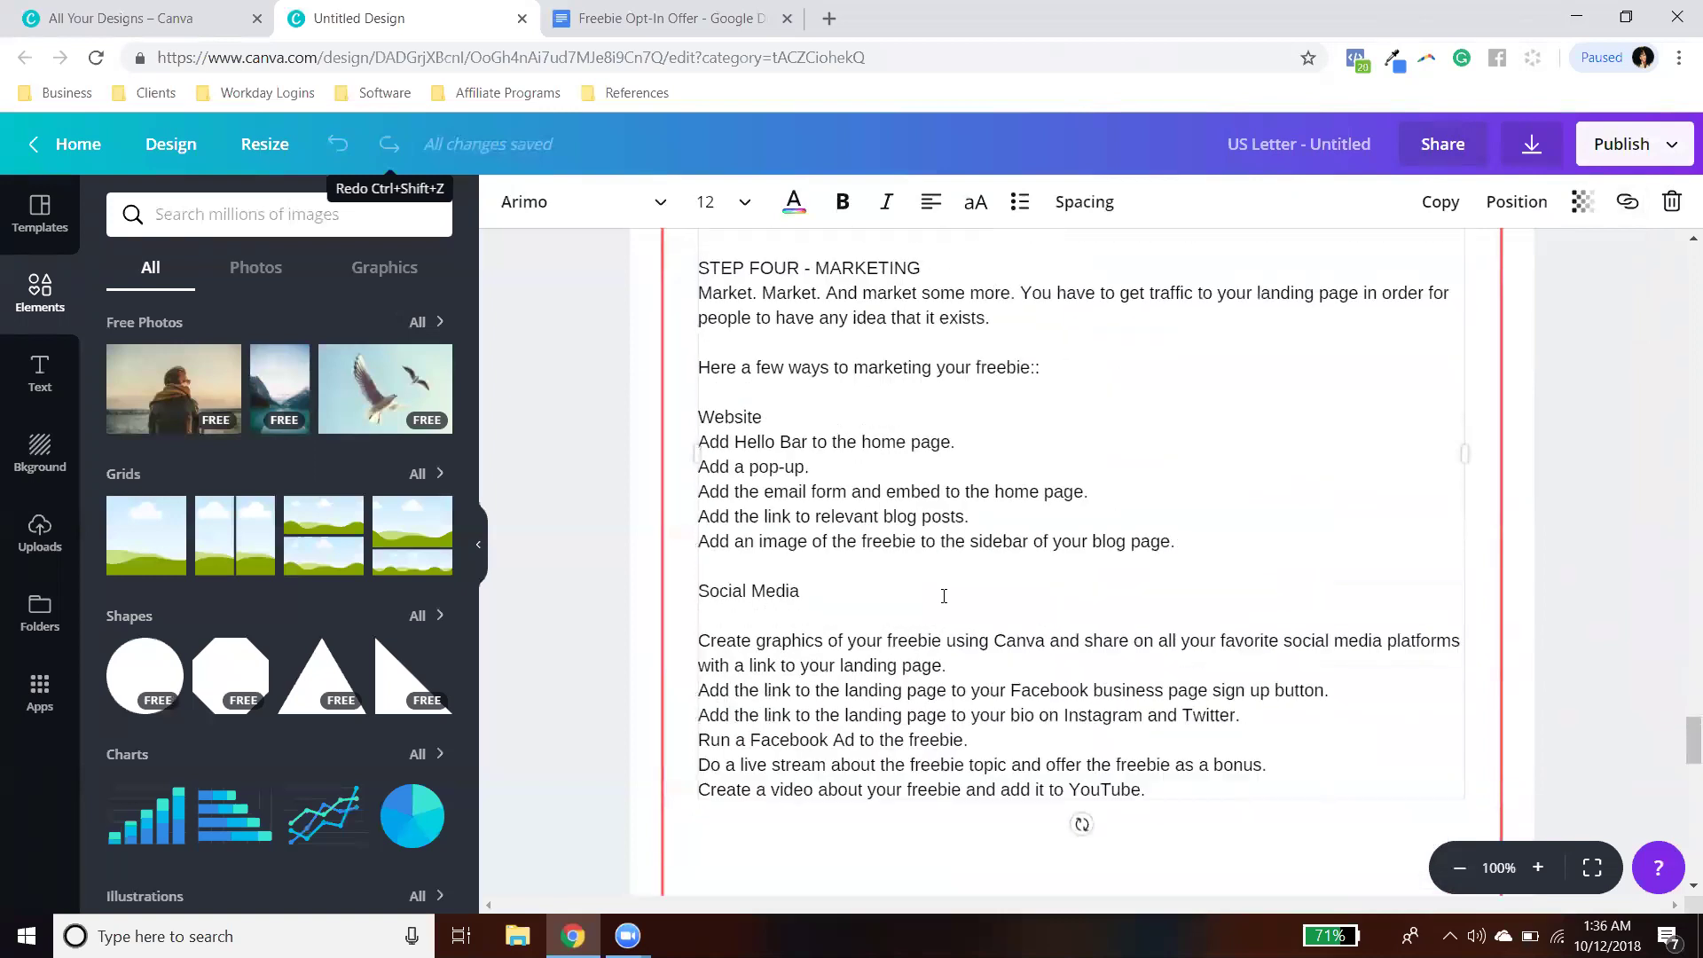
pyautogui.scroll(3, 944, 596)
pyautogui.scroll(-4, 874, 608)
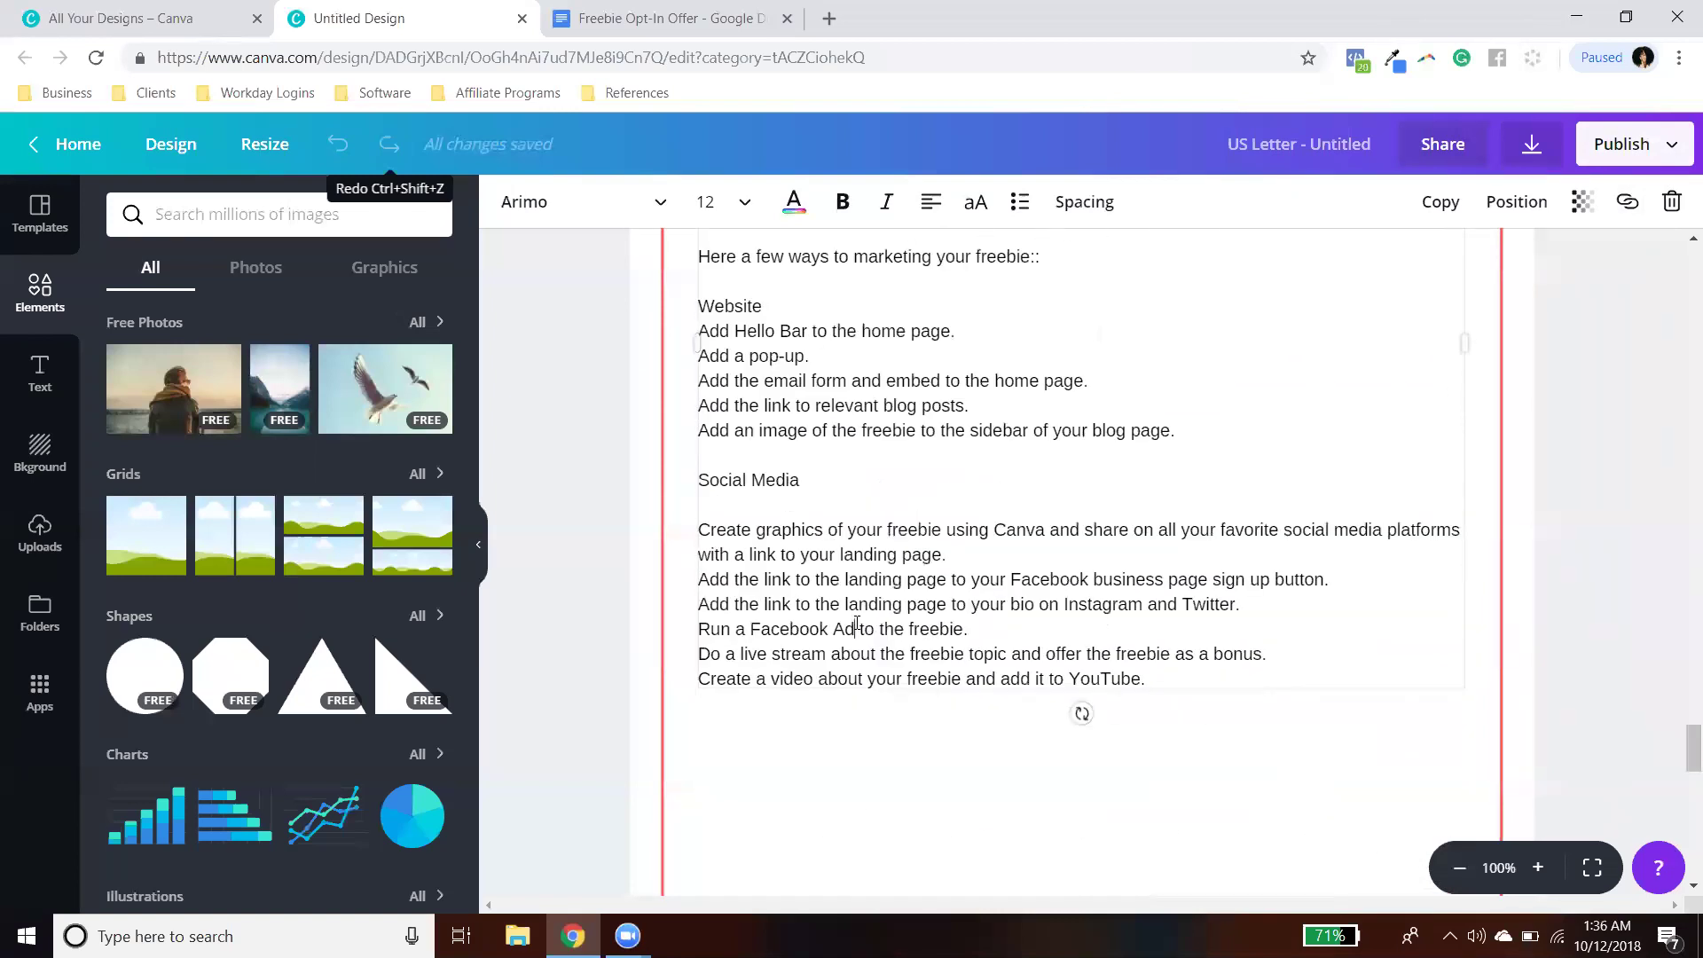
pyautogui.moveTo(1173, 680); pyautogui.dragTo(706, 481)
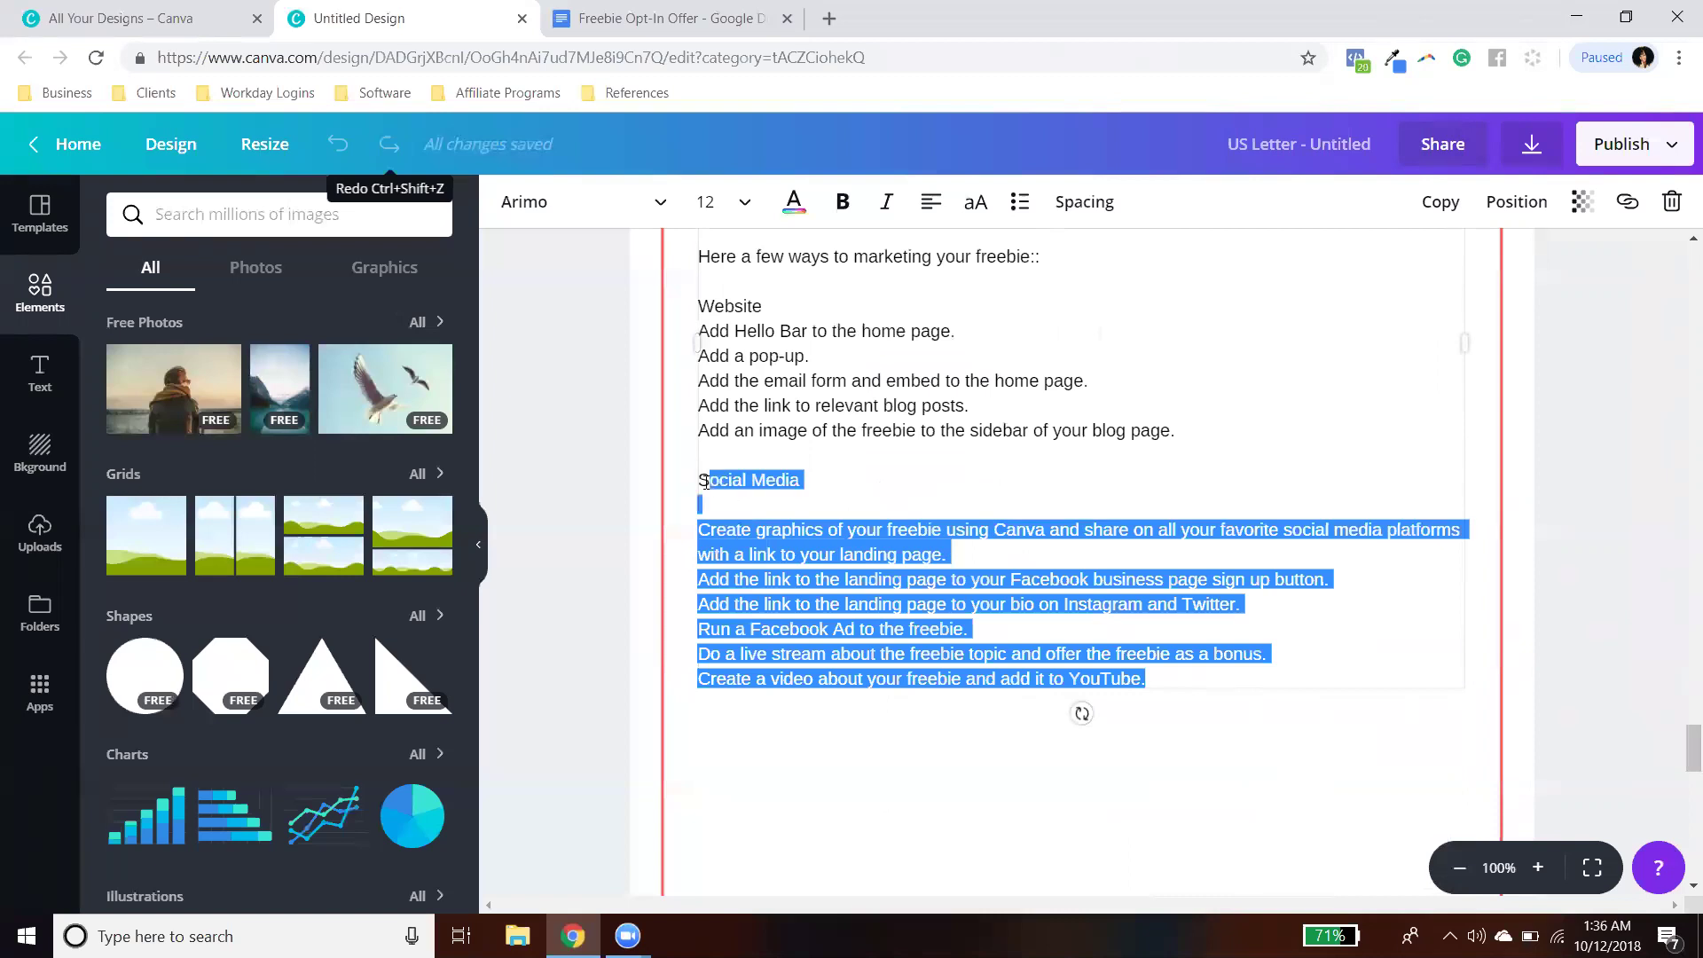
pyautogui.press('BackSpace')
pyautogui.press('BackSpace')
pyautogui.press('BackSpace')
pyautogui.scroll(3, 1112, 606)
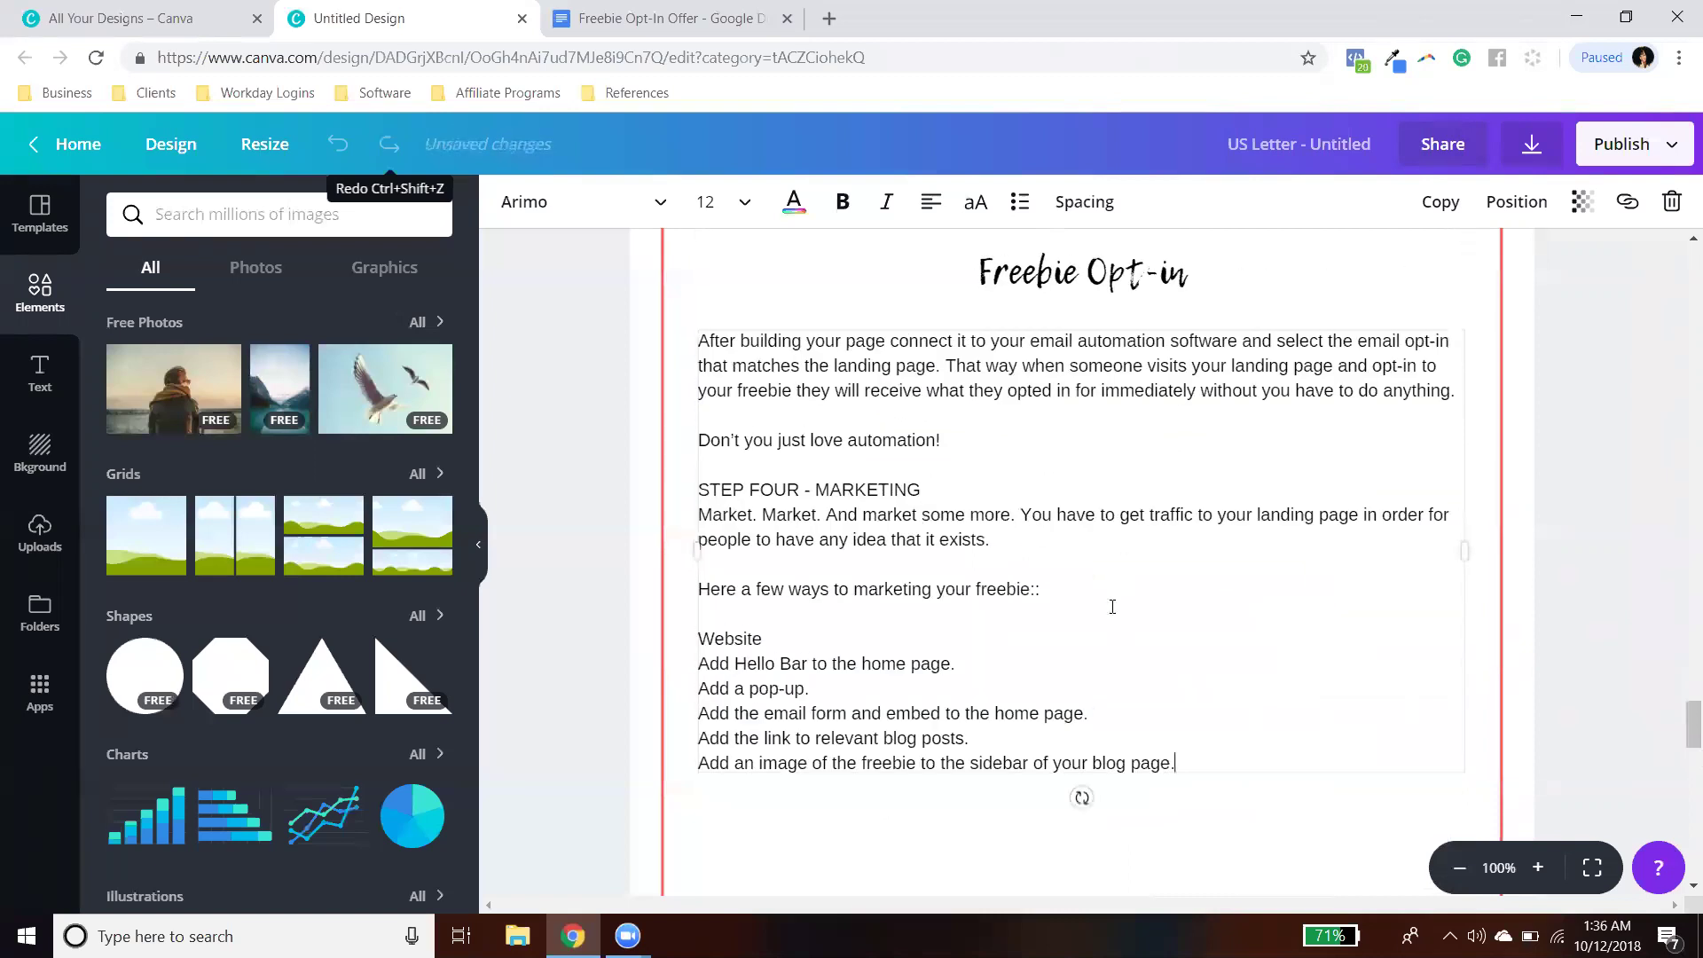
# Step: Duplicate page 6's body text box directly below the Website list and replace the copy's text with the Social Media section
pyautogui.click(1440, 202)
pyautogui.scroll(-2, 1064, 532)
pyautogui.moveTo(1018, 271); pyautogui.dragTo(996, 730)
pyautogui.click(909, 774)
pyautogui.hotkey('ctrl', 'a')
pyautogui.press('BackSpace')
pyautogui.write('Social Media  Create graphics of your freebie using Canva and share on all your favorite social media platforms with a link to your landing page. Add the link to the landing page to your Facebook business page sign up button. Add the link to the landing page to your bio on Instagram and Twitter. Run a Facebook Ad to the freebie. Do a live stream about the freebie topic and offer the freebie as a bonus. Create a video about your freebie and add it to YouTube.')
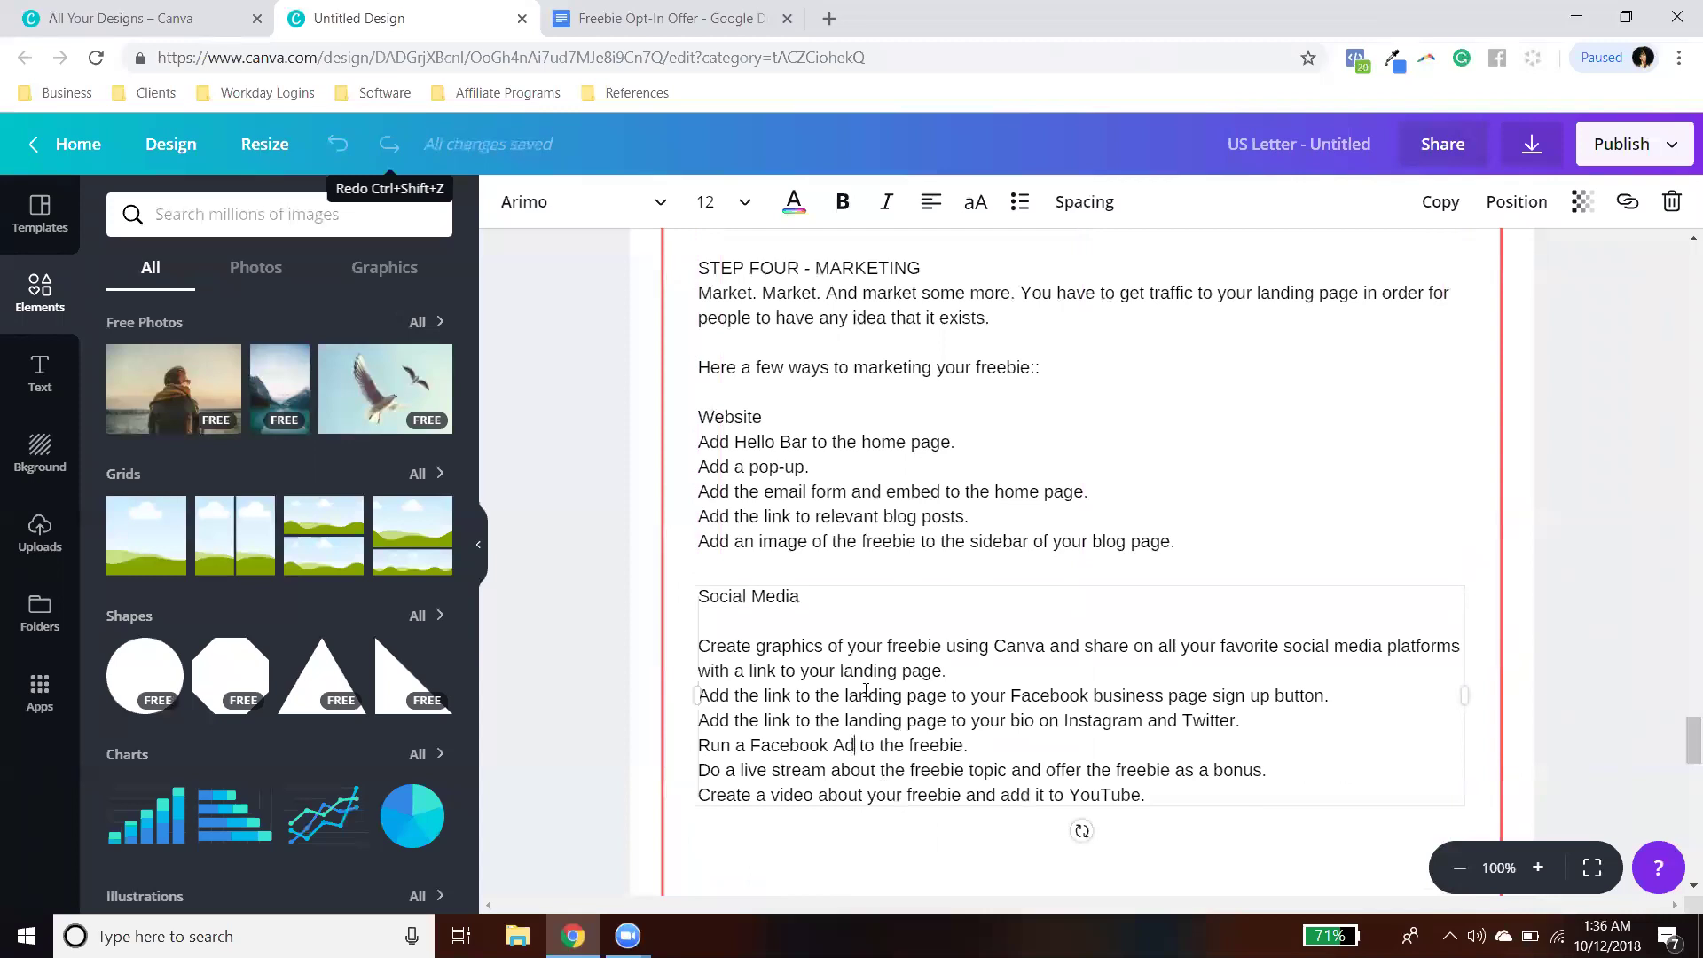
# Step: Remove the inherited website link from the Social Media text box
pyautogui.moveTo(818, 600); pyautogui.dragTo(702, 604)
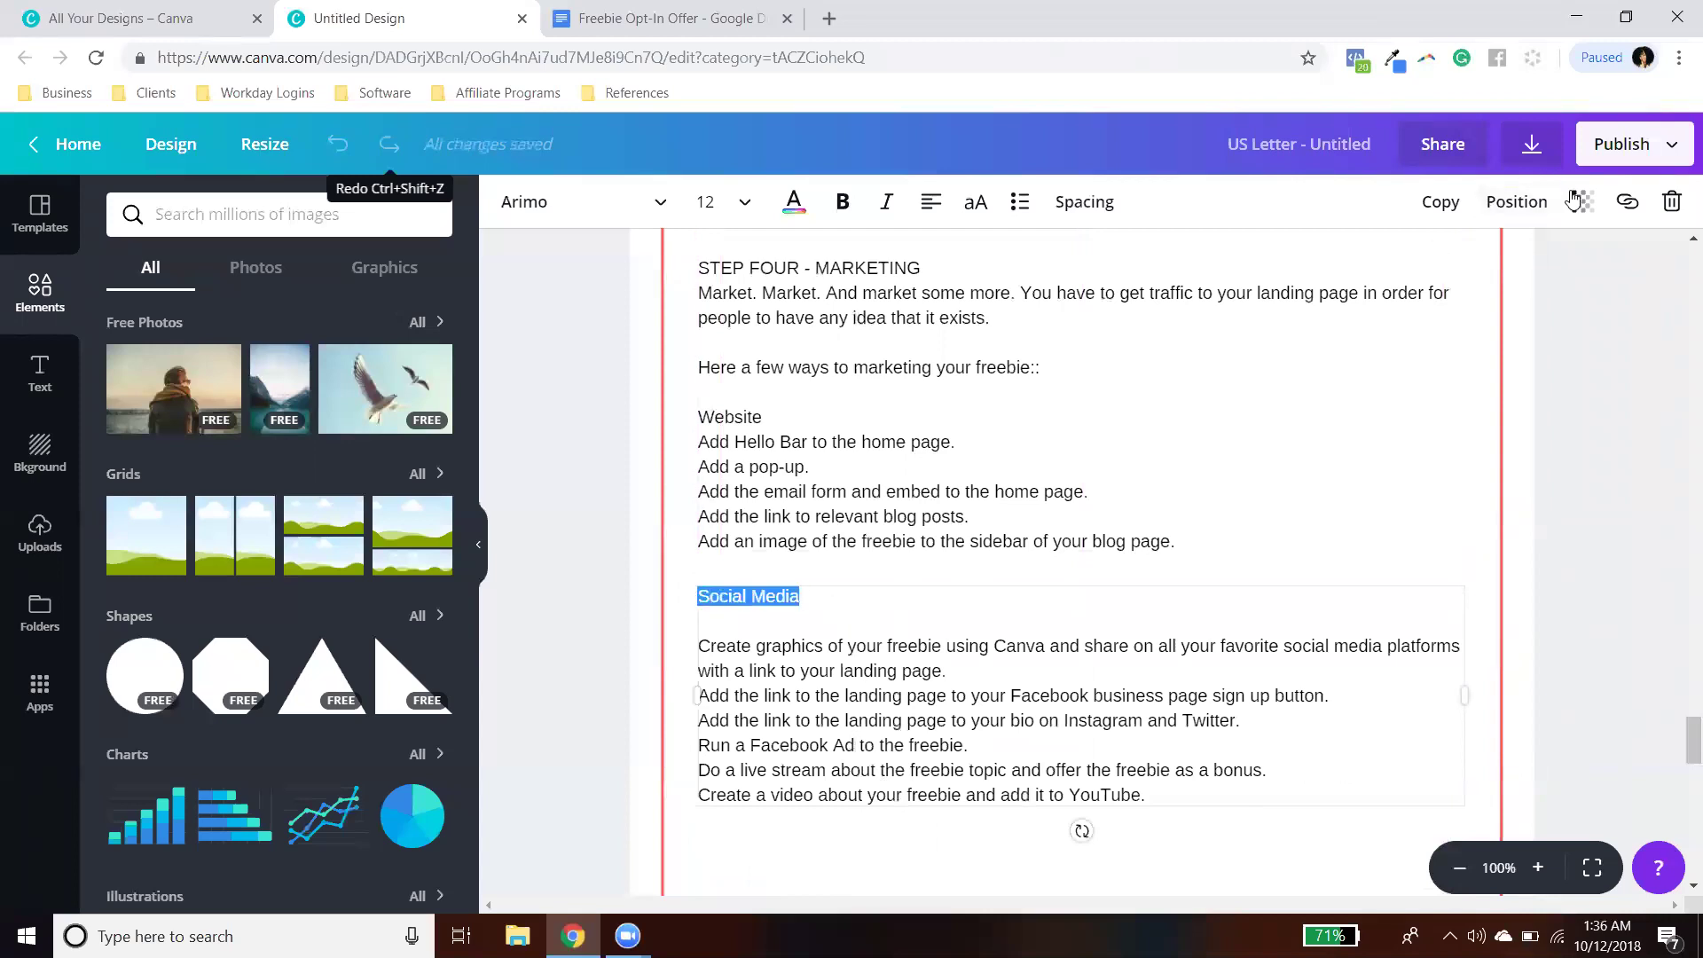
pyautogui.click(1627, 201)
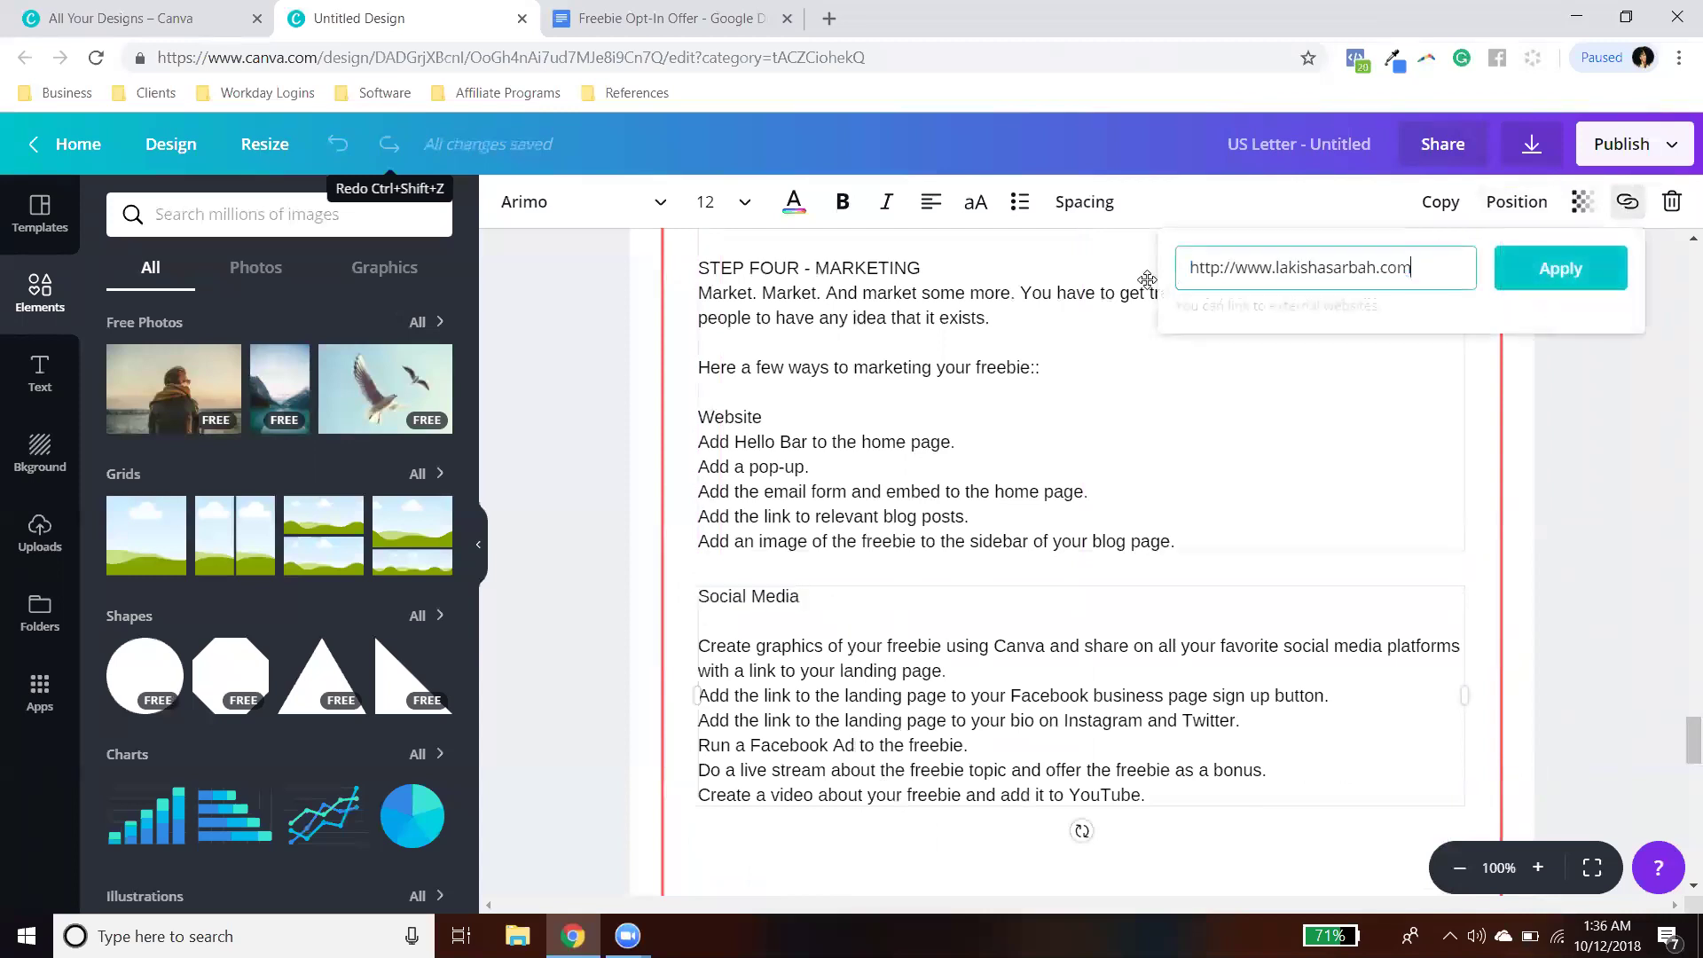
pyautogui.tripleClick(1186, 273)
pyautogui.press('BackSpace')
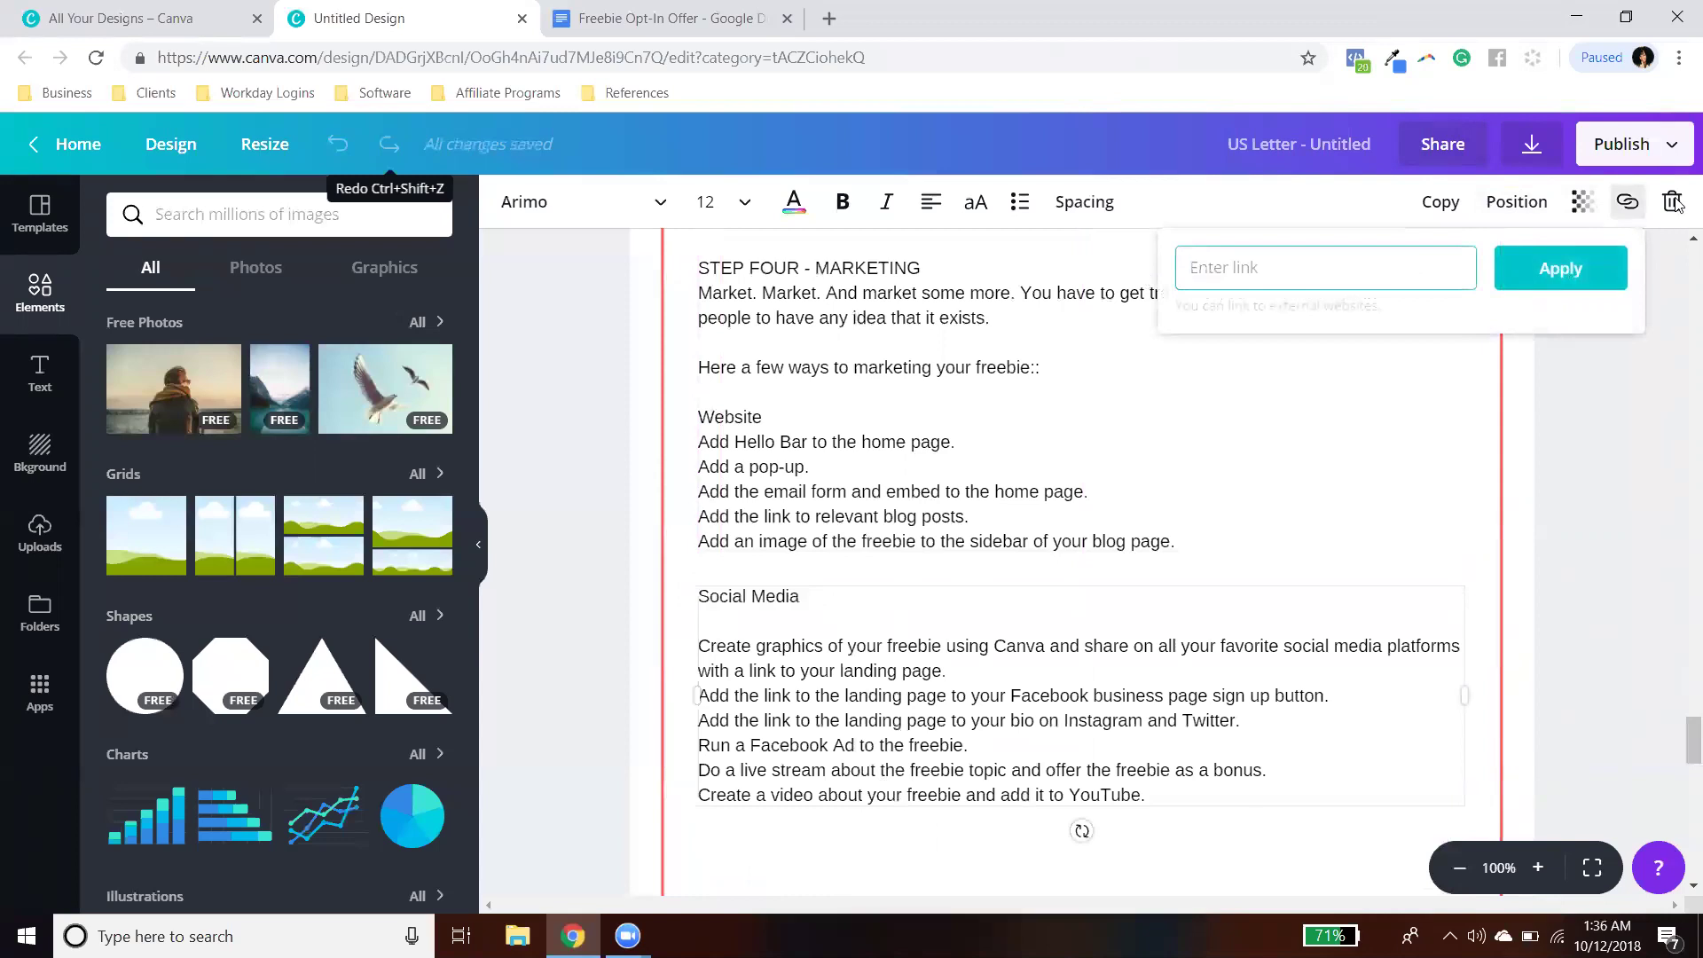
pyautogui.click(1606, 267)
# Step: Check the link address on page 6's upper text box
pyautogui.click(964, 369)
pyautogui.scroll(4, 964, 371)
pyautogui.scroll(-2, 1124, 756)
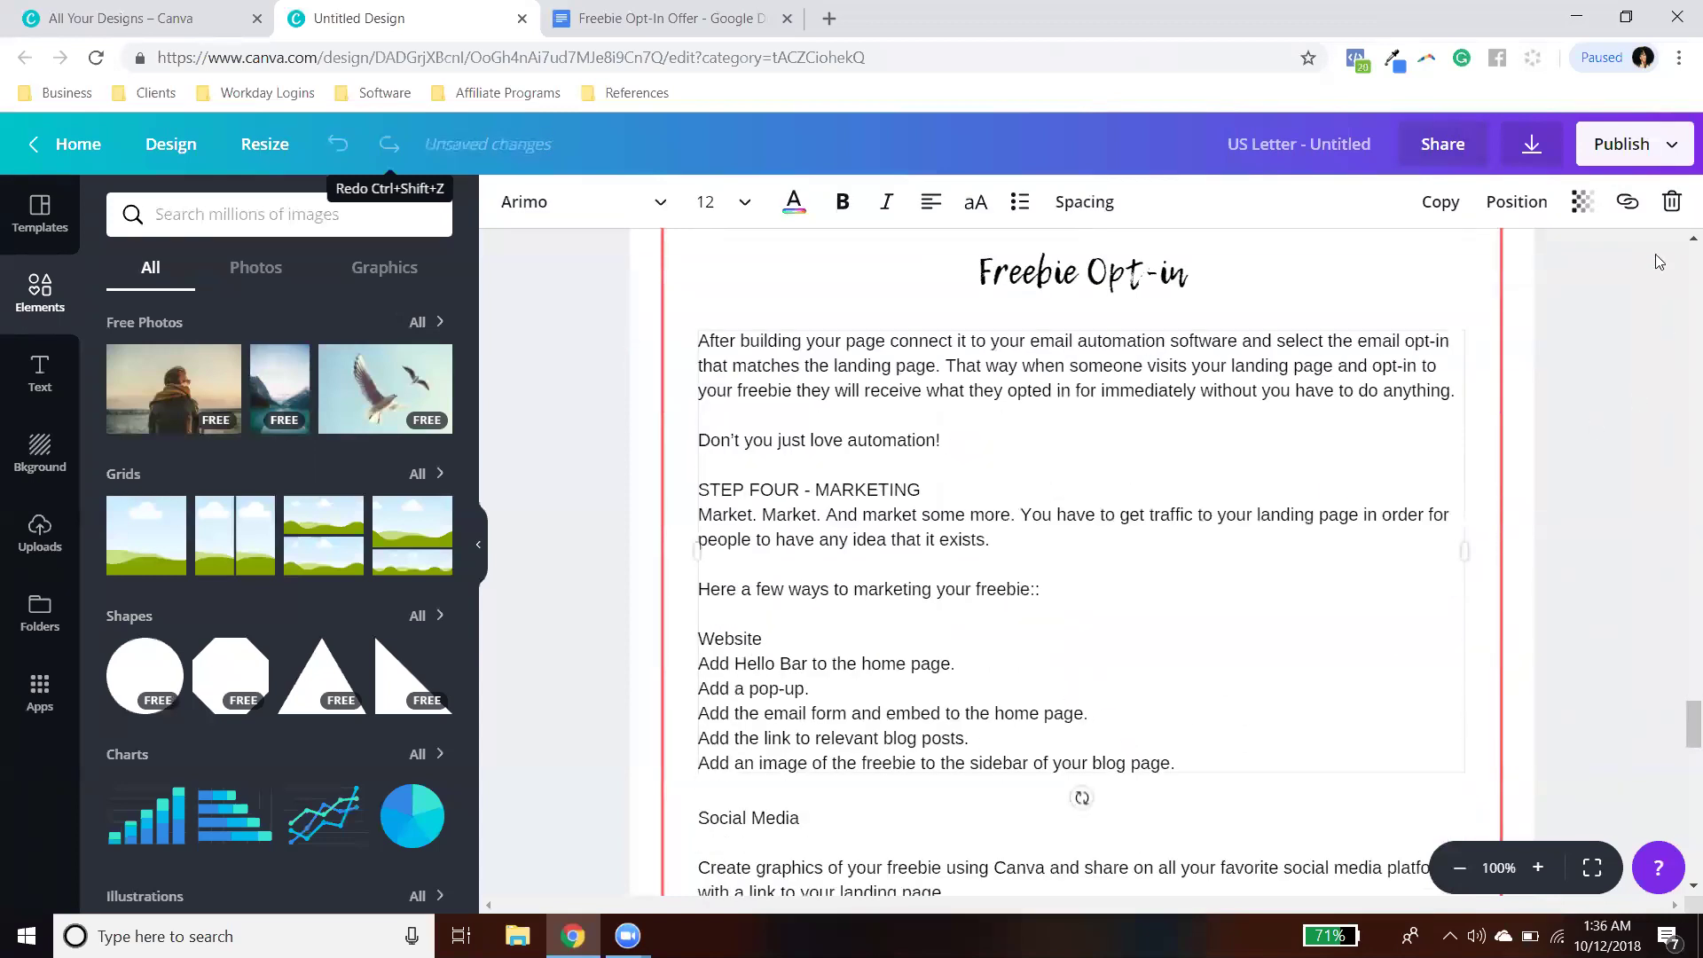
pyautogui.click(1627, 202)
pyautogui.scroll(-2, 810, 771)
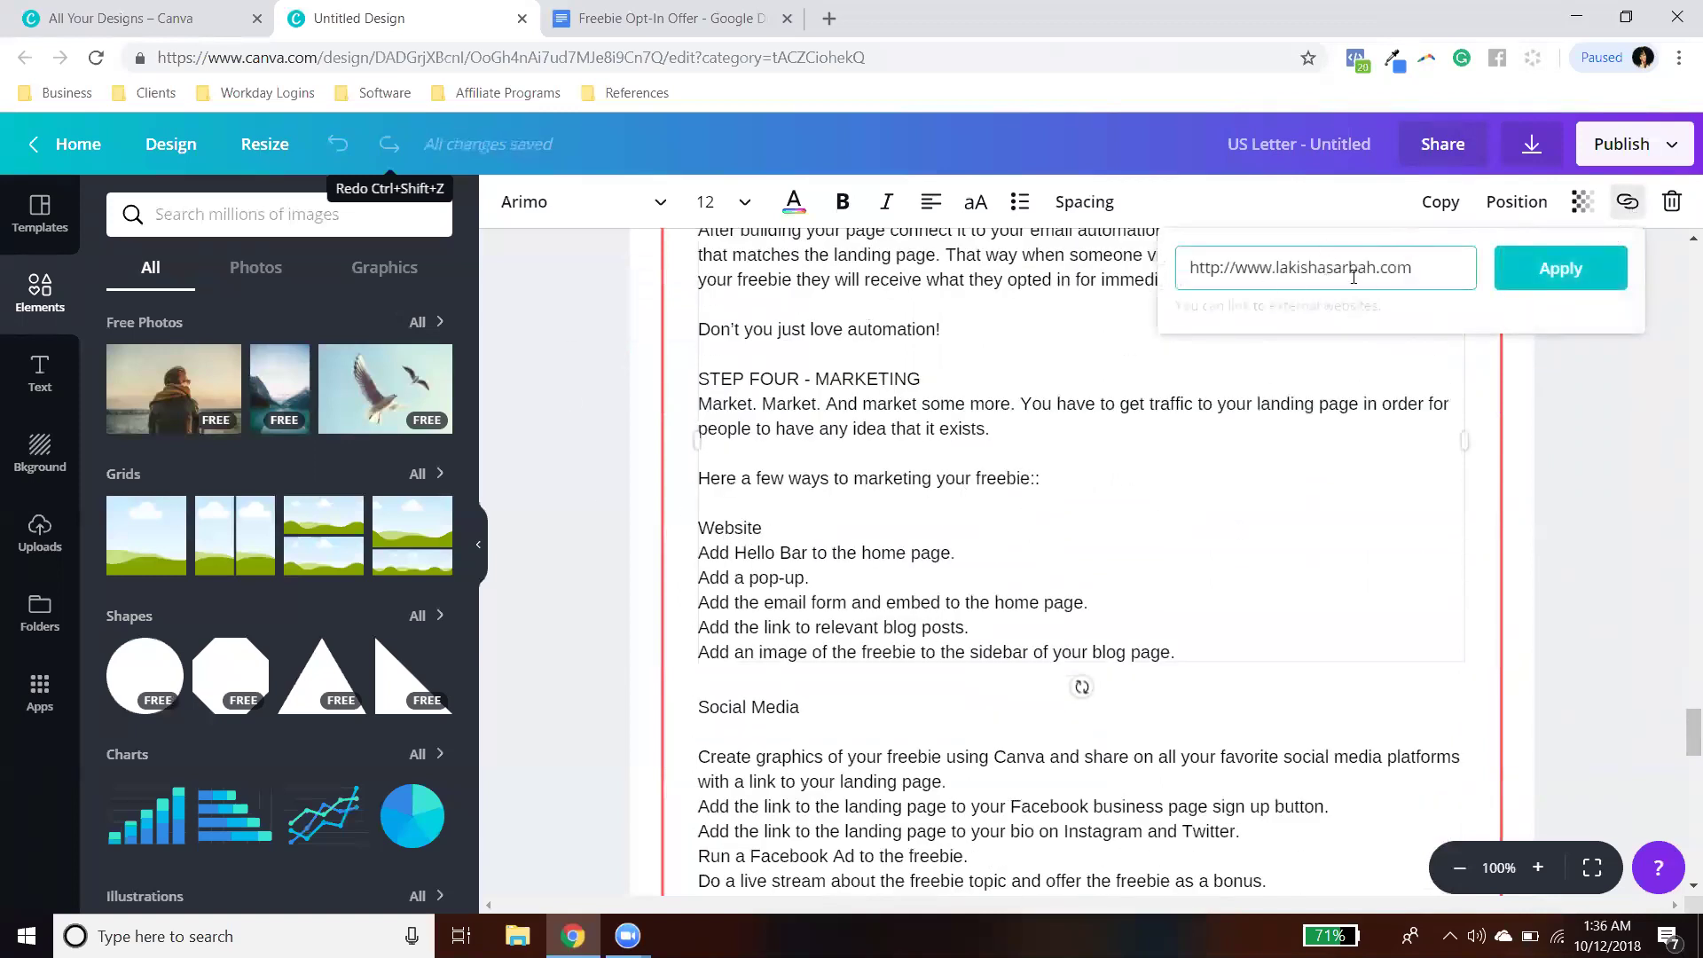
pyautogui.scroll(-1, 1105, 756)
# Step: Link the Social Media text box to socialmedil.com
pyautogui.click(1105, 757)
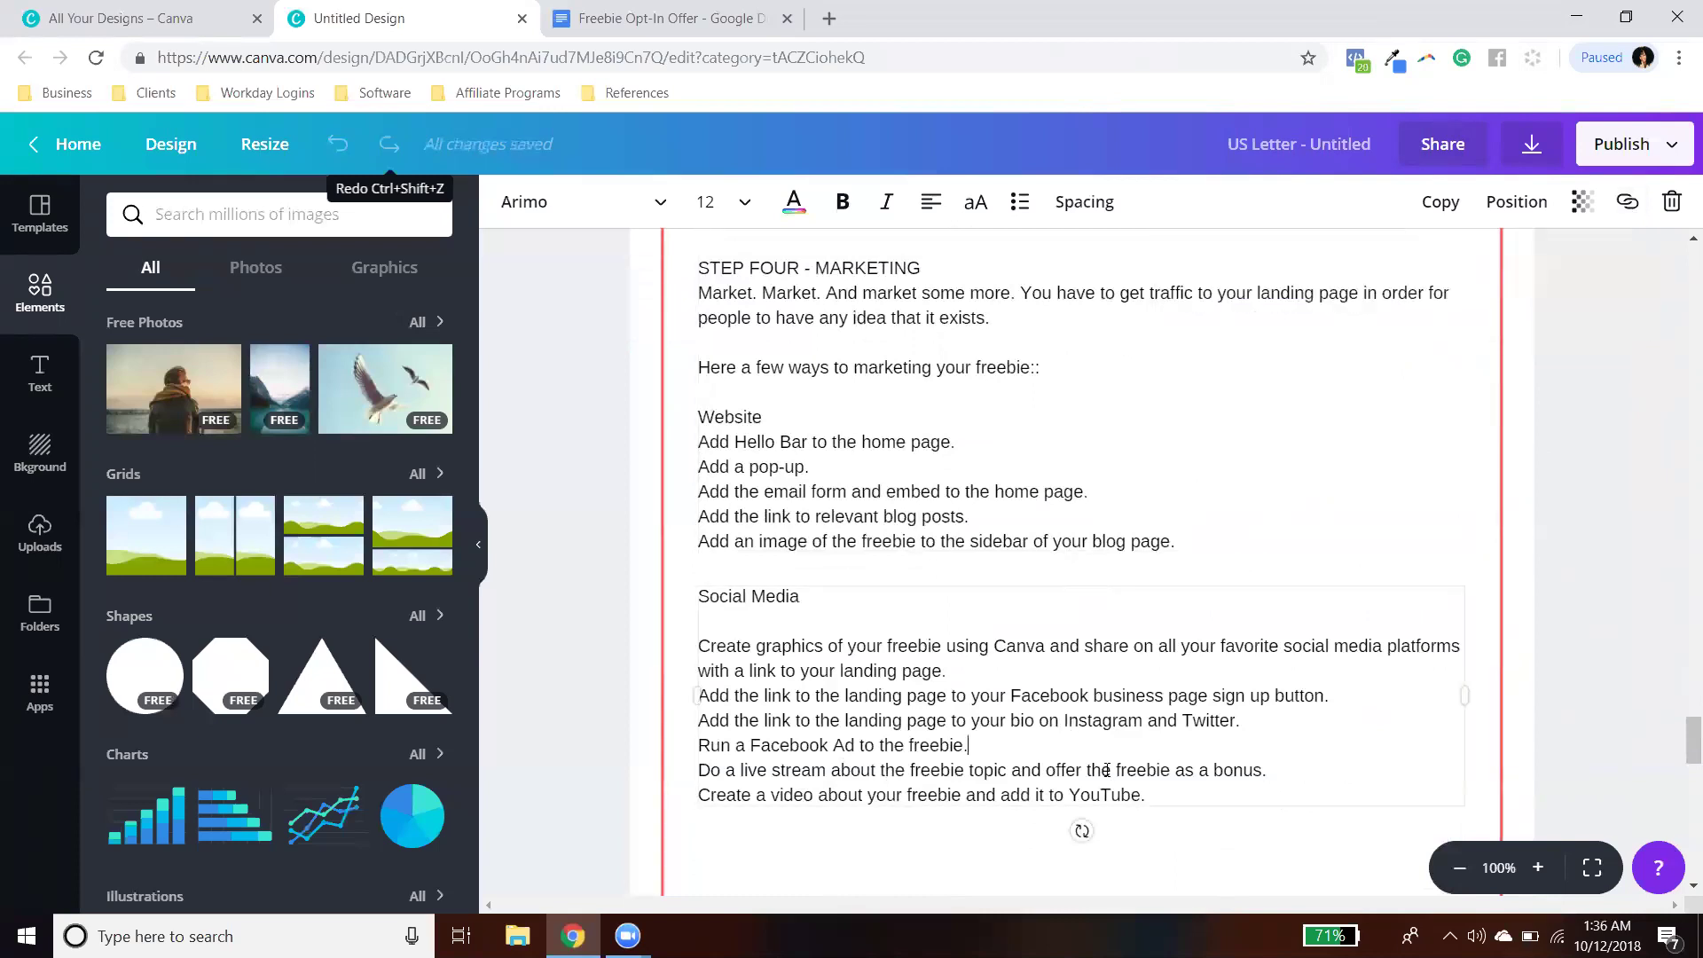
pyautogui.click(1627, 201)
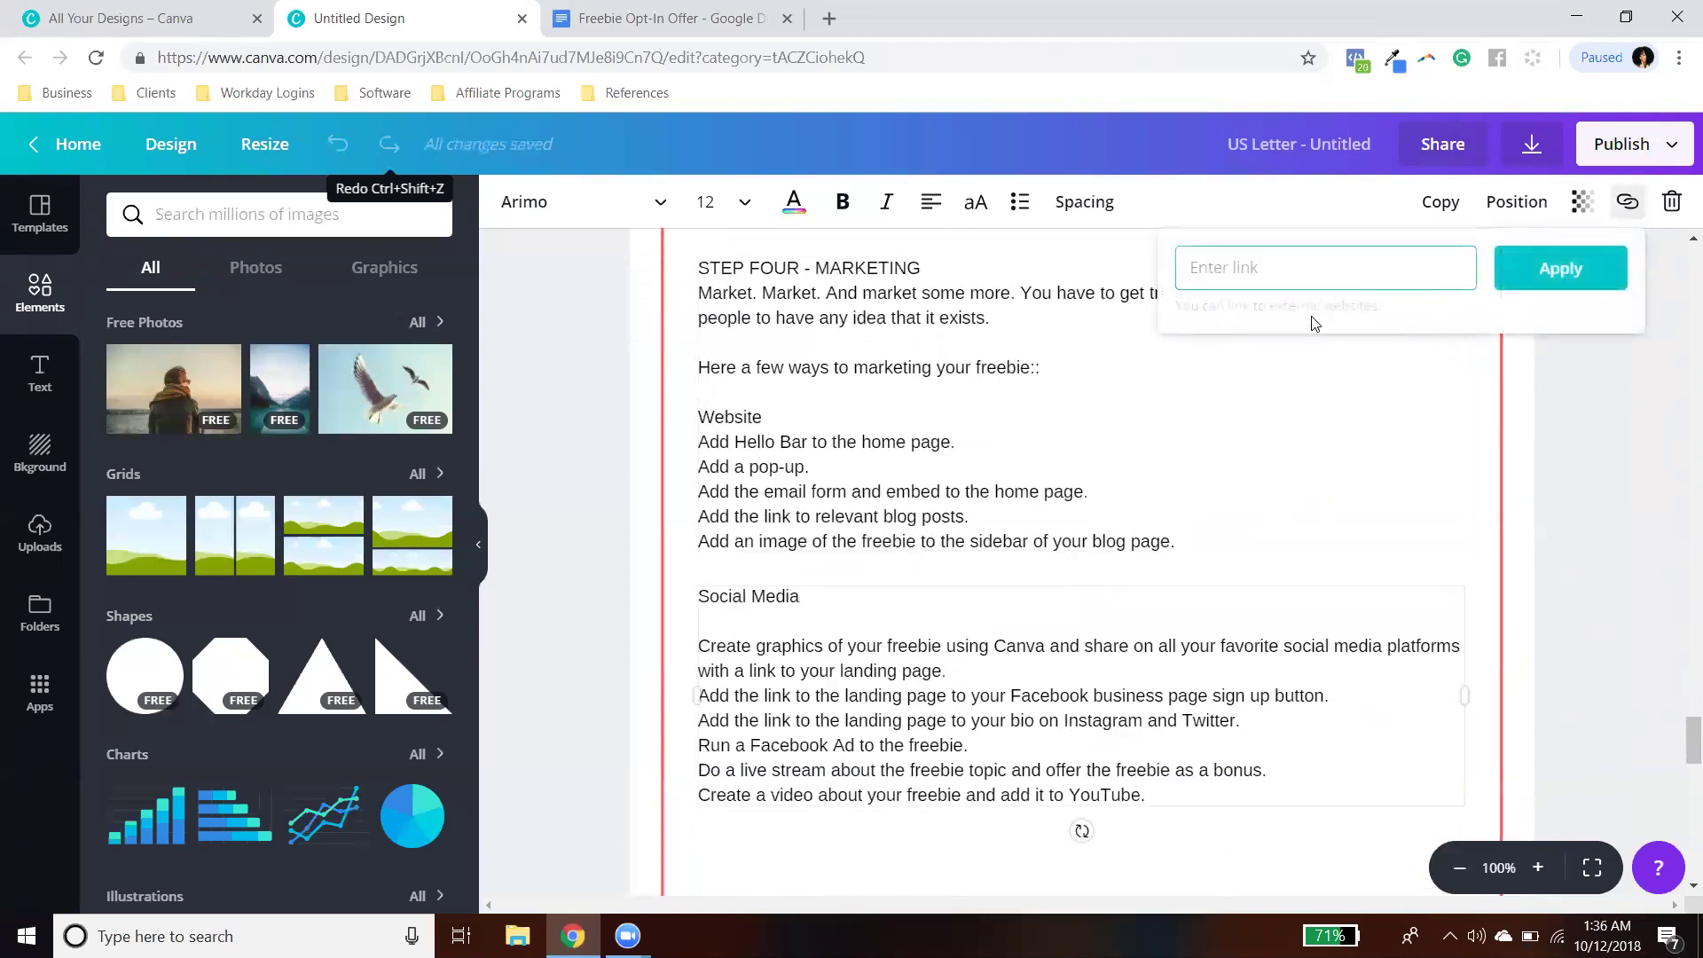
pyautogui.write('socialmedil.com')
pyautogui.click(1560, 268)
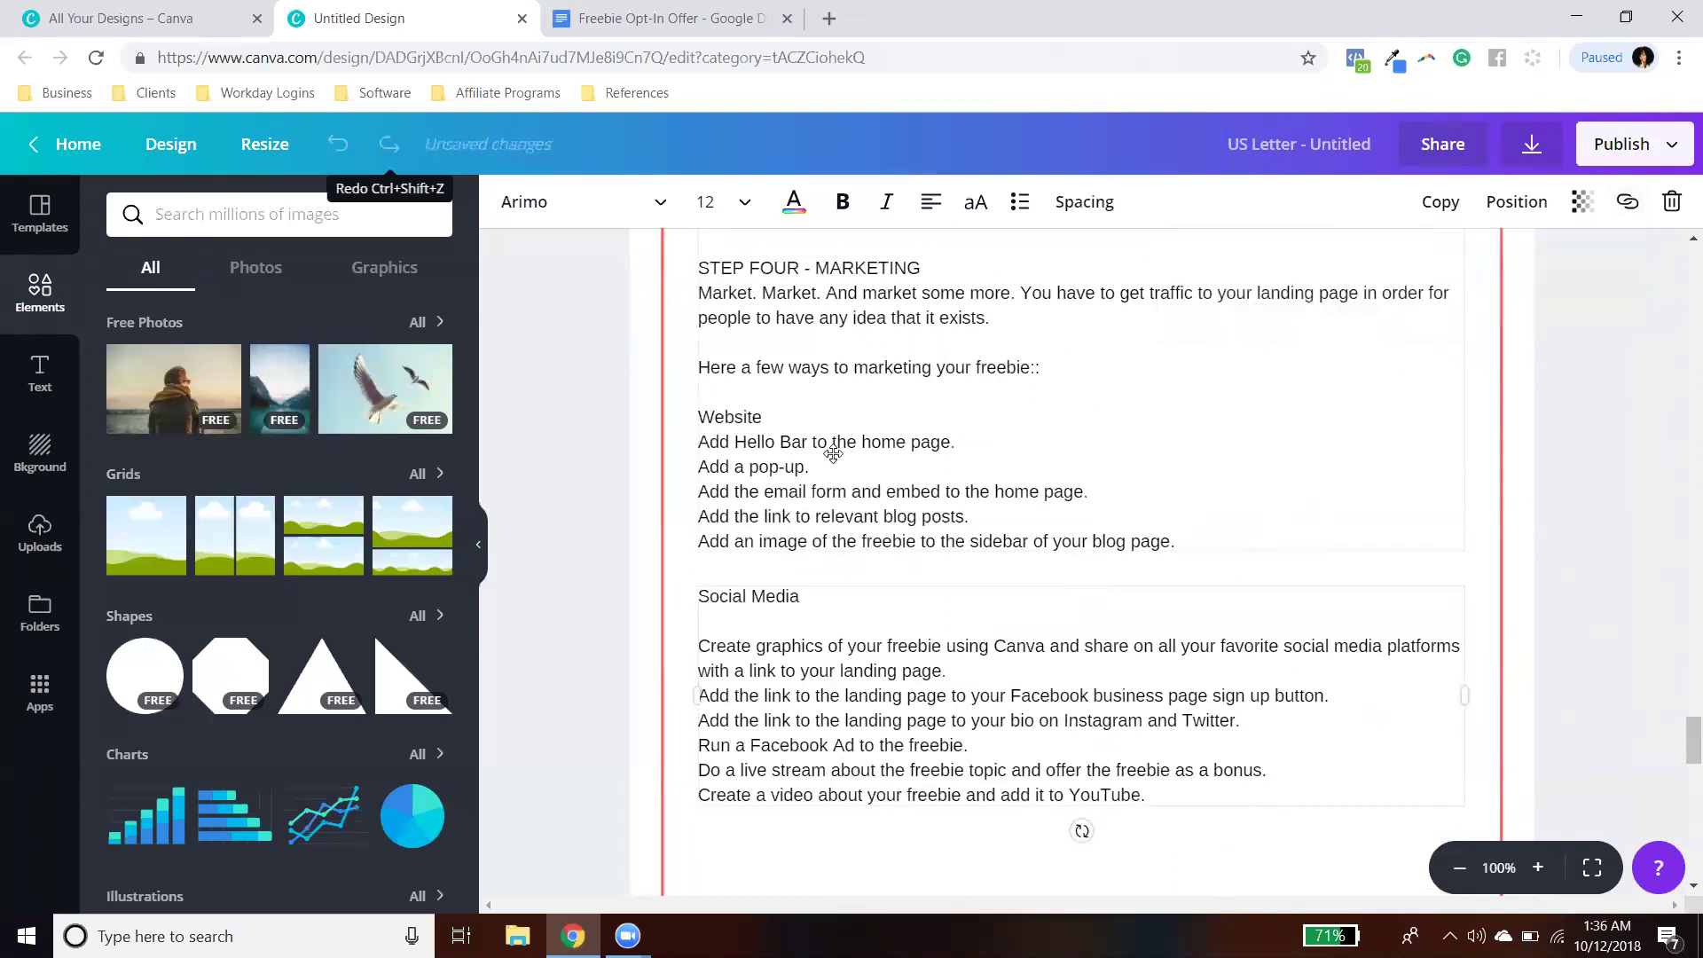
# Step: Compare the link addresses of the Social Media text box and the upper text box on page 6
pyautogui.click(1628, 202)
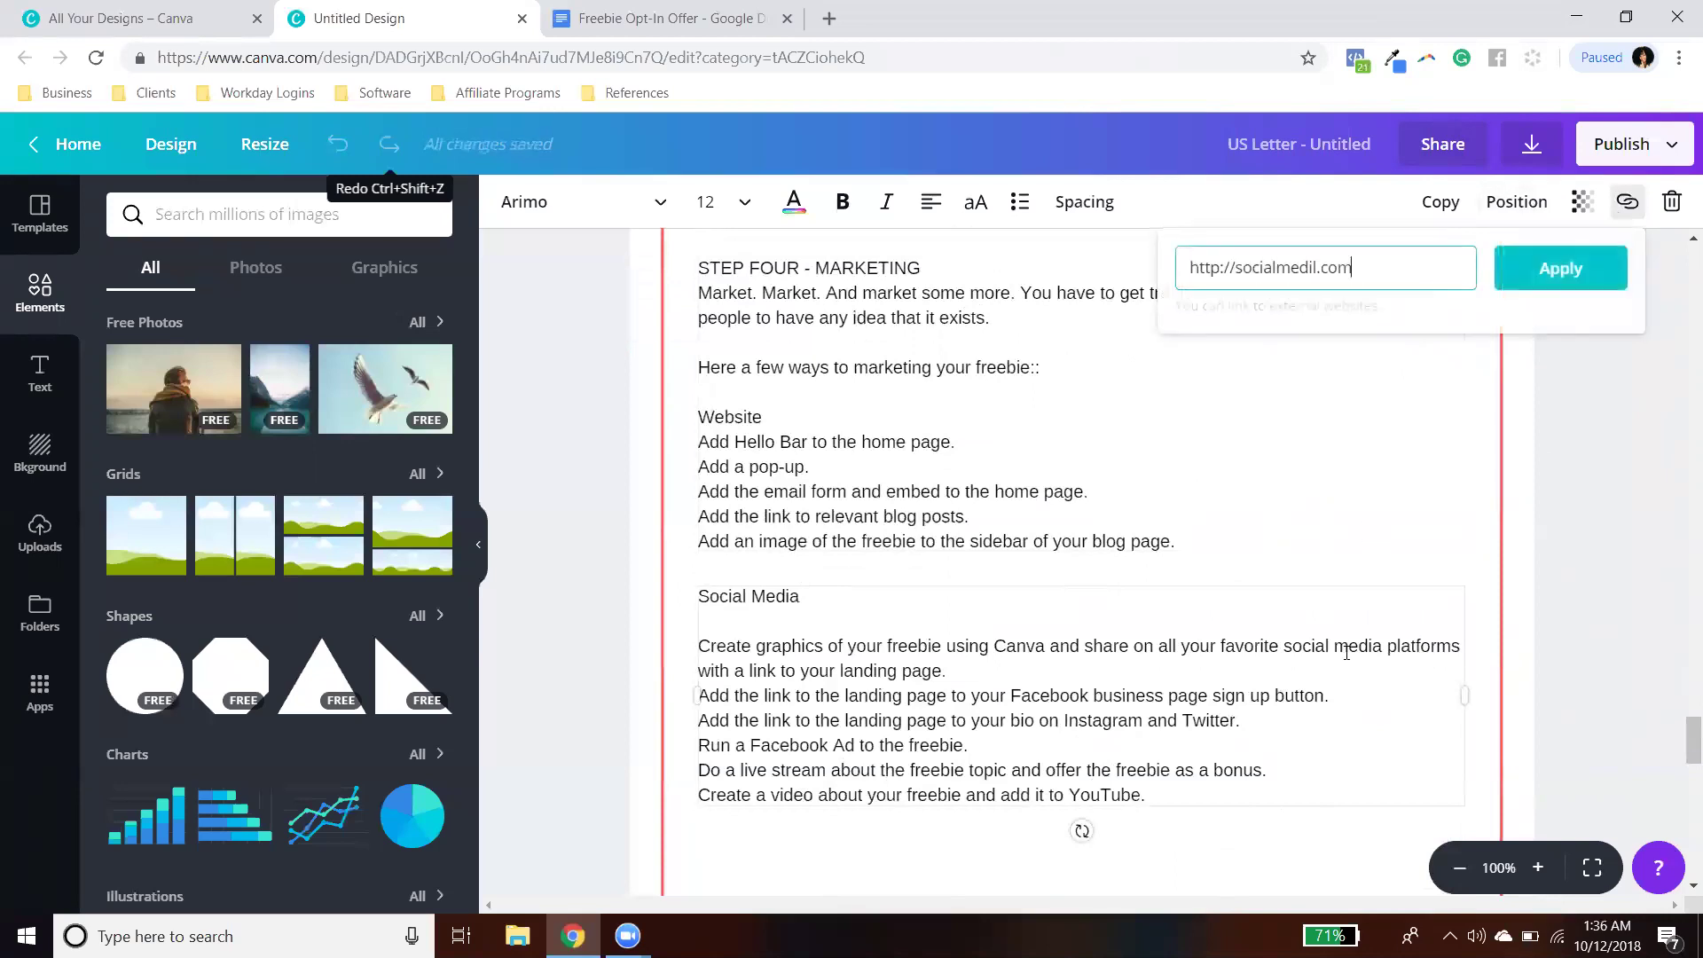
pyautogui.click(1198, 398)
pyautogui.scroll(5, 1198, 398)
pyautogui.click(1633, 202)
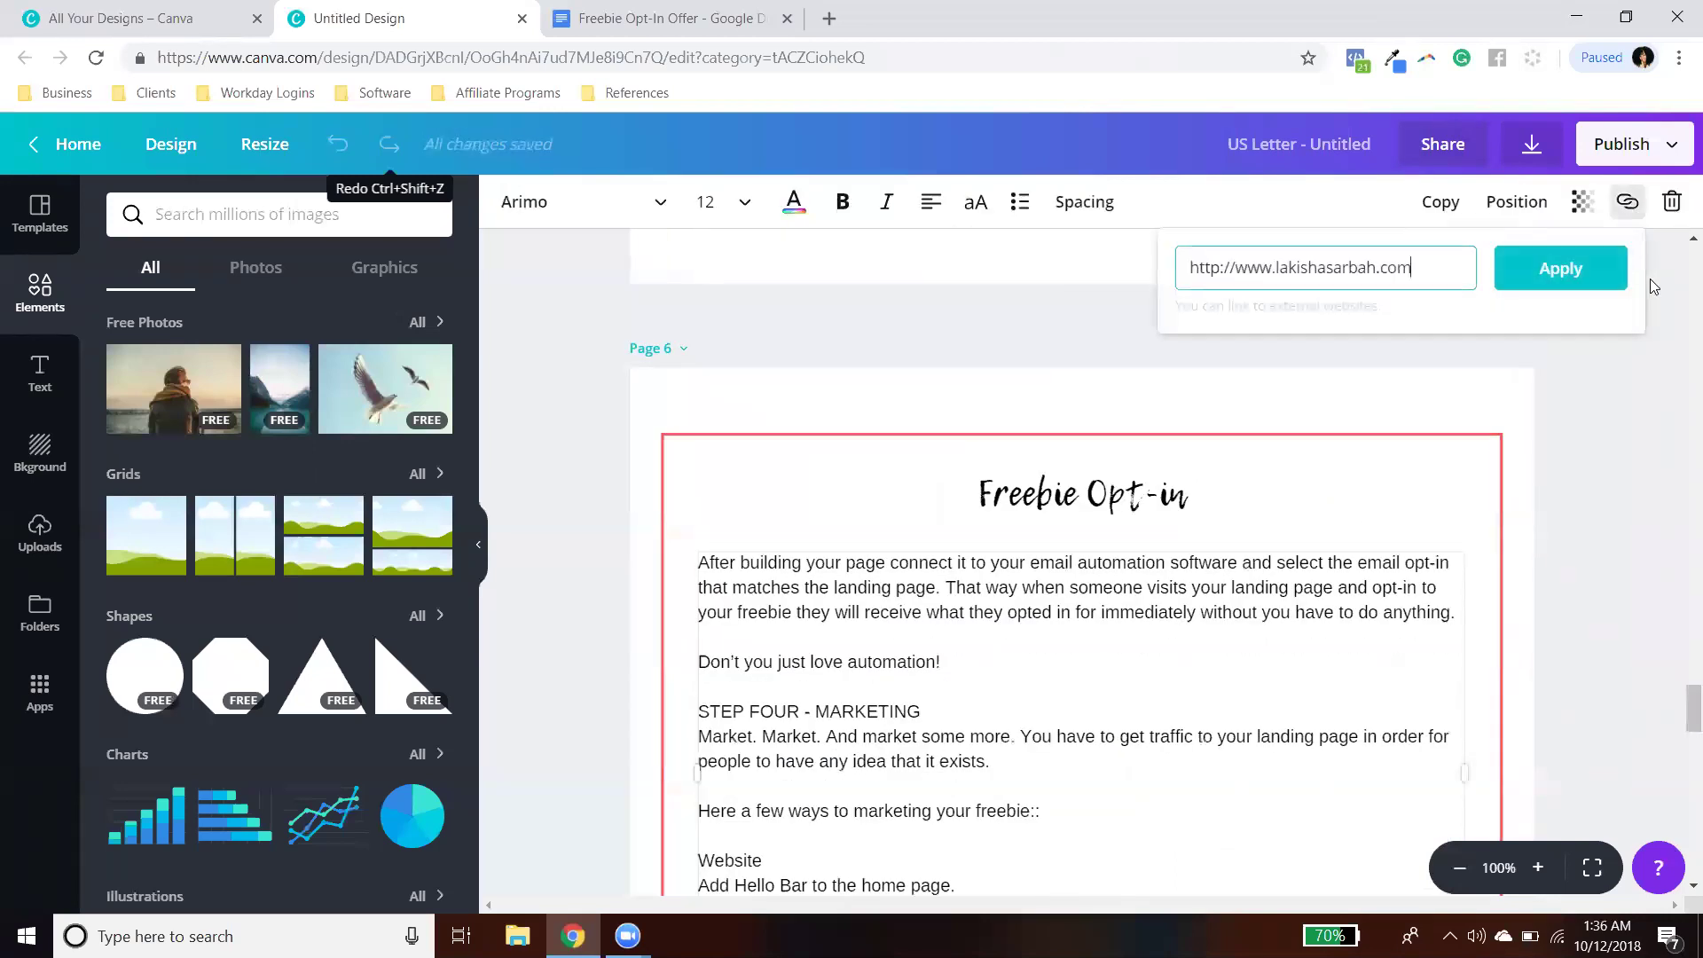
pyautogui.click(1649, 414)
# Step: Look over the pages from the end of the document back to page 2
pyautogui.scroll(-4, 1650, 430)
pyautogui.scroll(-8, 1650, 429)
pyautogui.moveTo(1690, 789); pyautogui.dragTo(1679, 904)
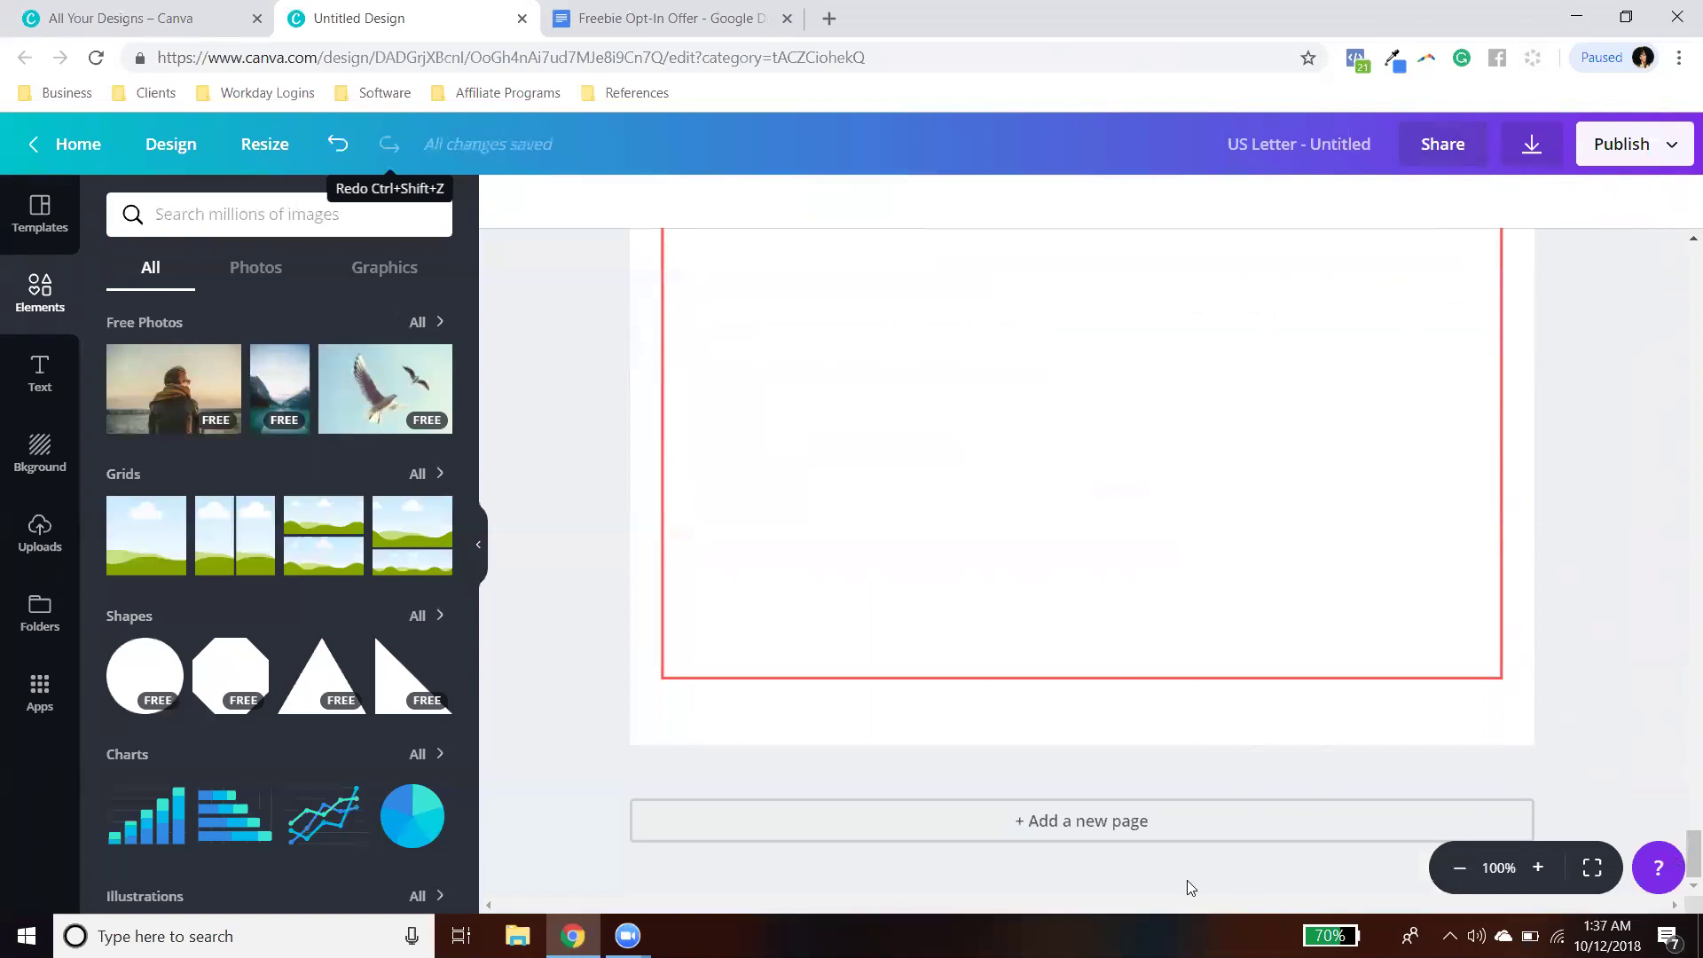
pyautogui.scroll(10, 1244, 444)
pyautogui.moveTo(1672, 727); pyautogui.dragTo(1678, 432)
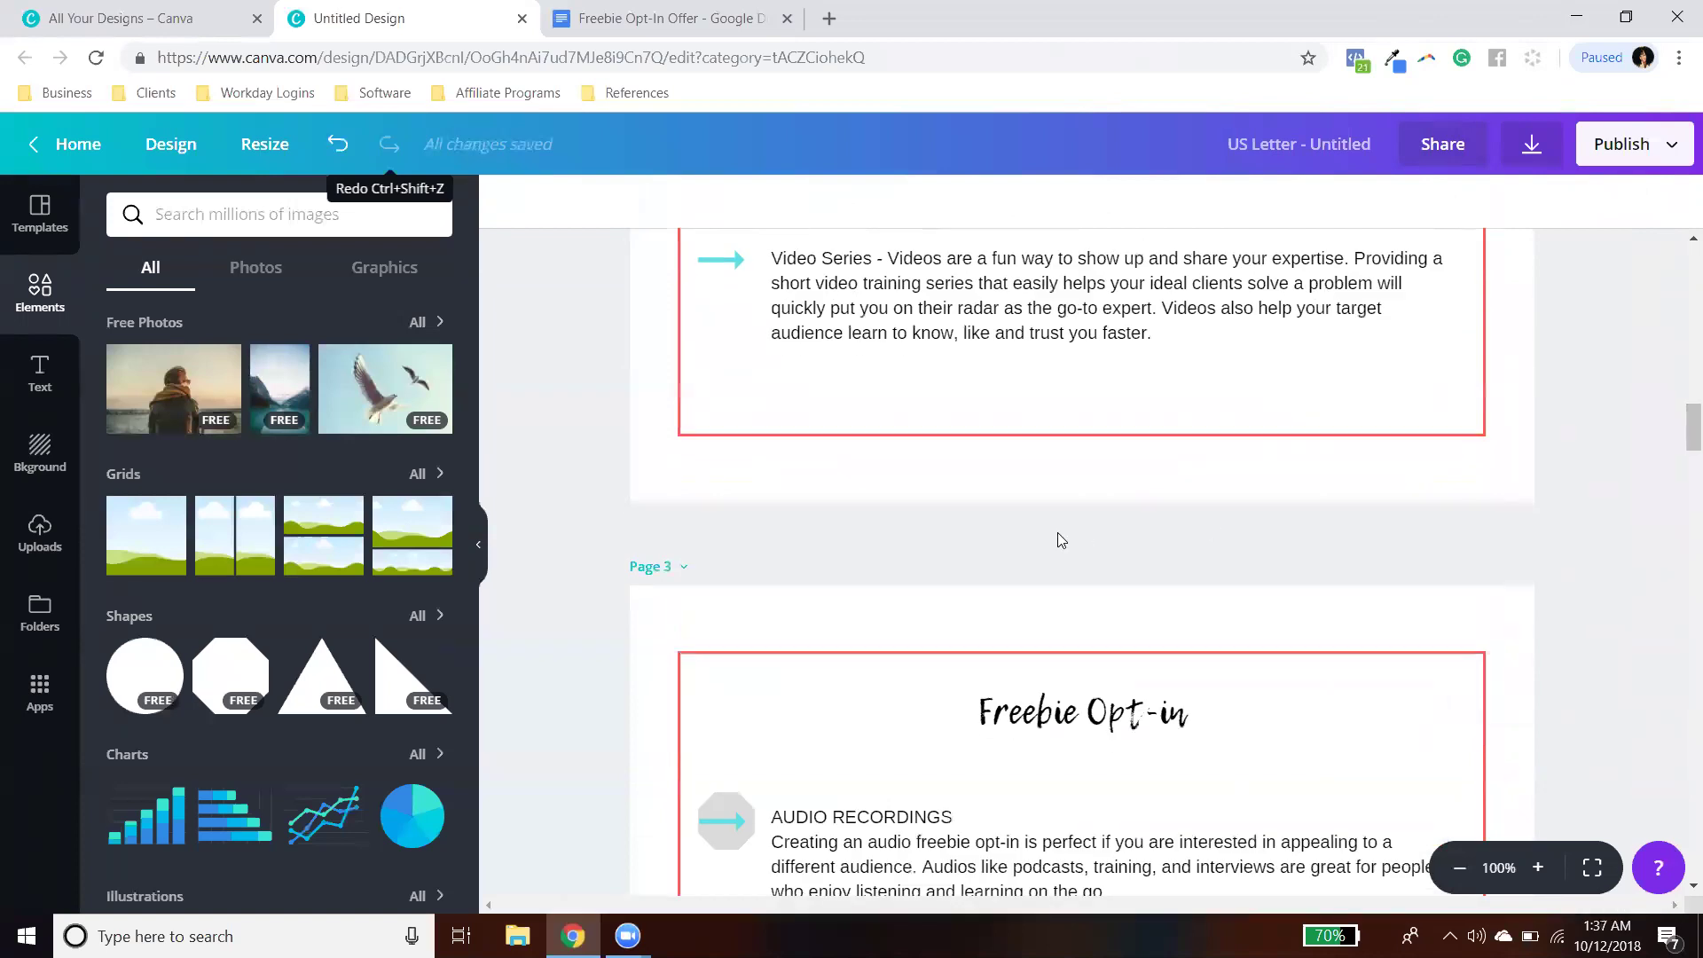
pyautogui.scroll(2, 1420, 663)
pyautogui.scroll(6, 1420, 662)
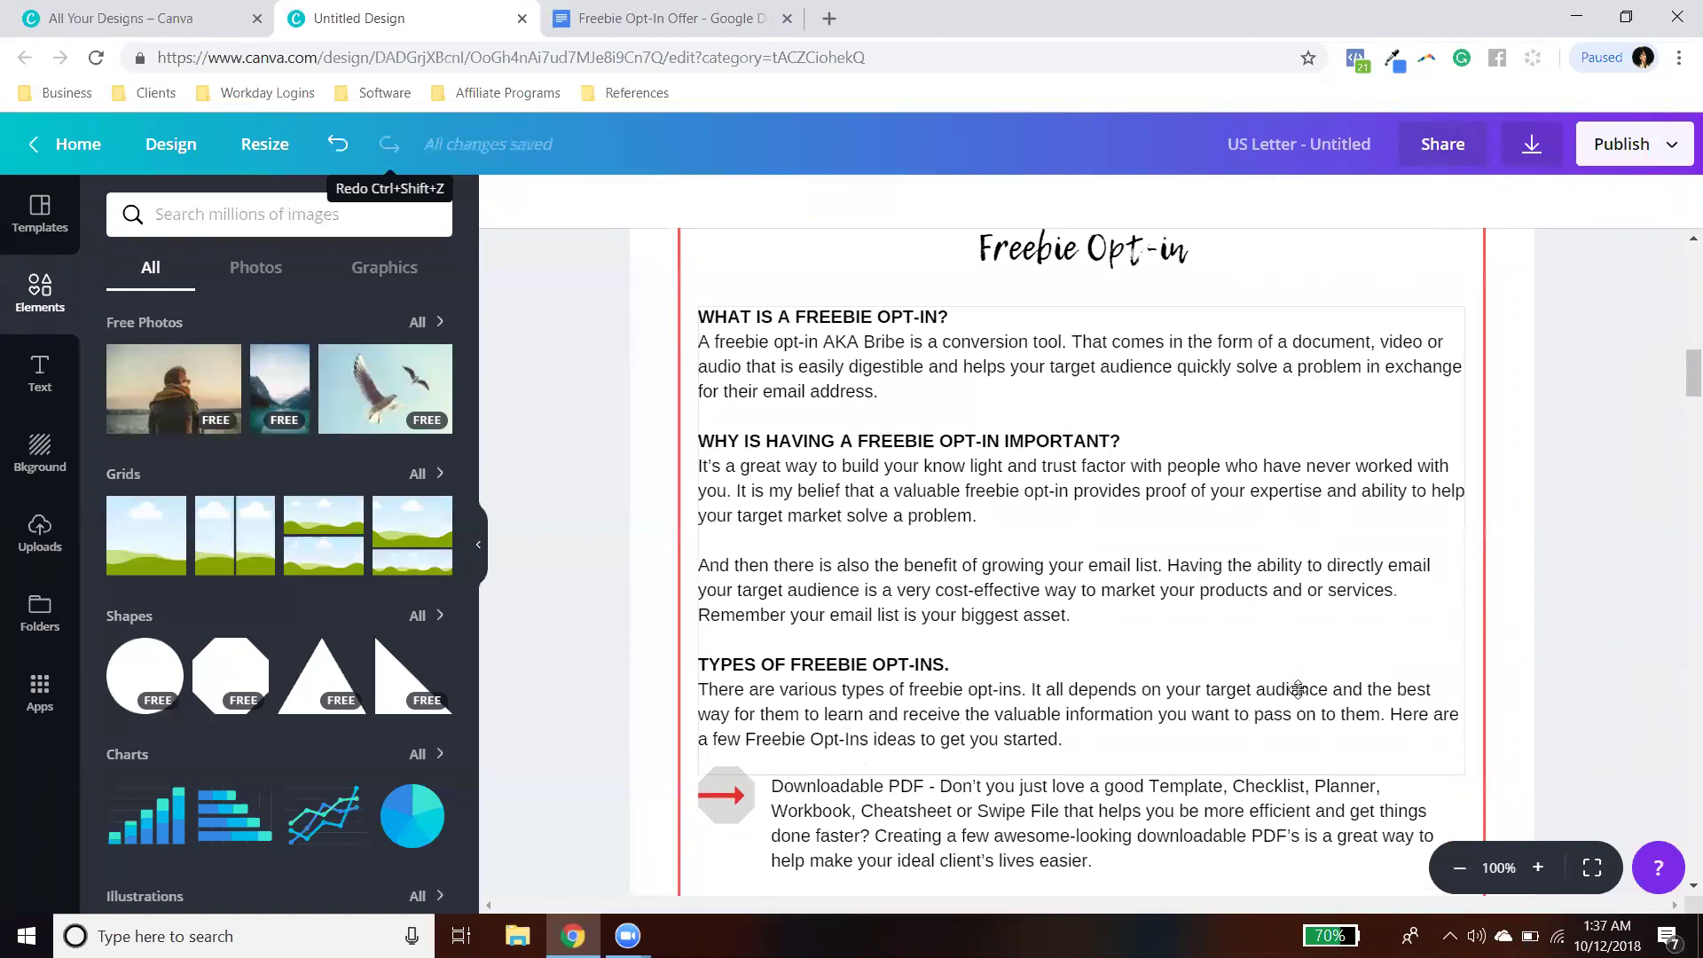
pyautogui.scroll(-3, 1295, 689)
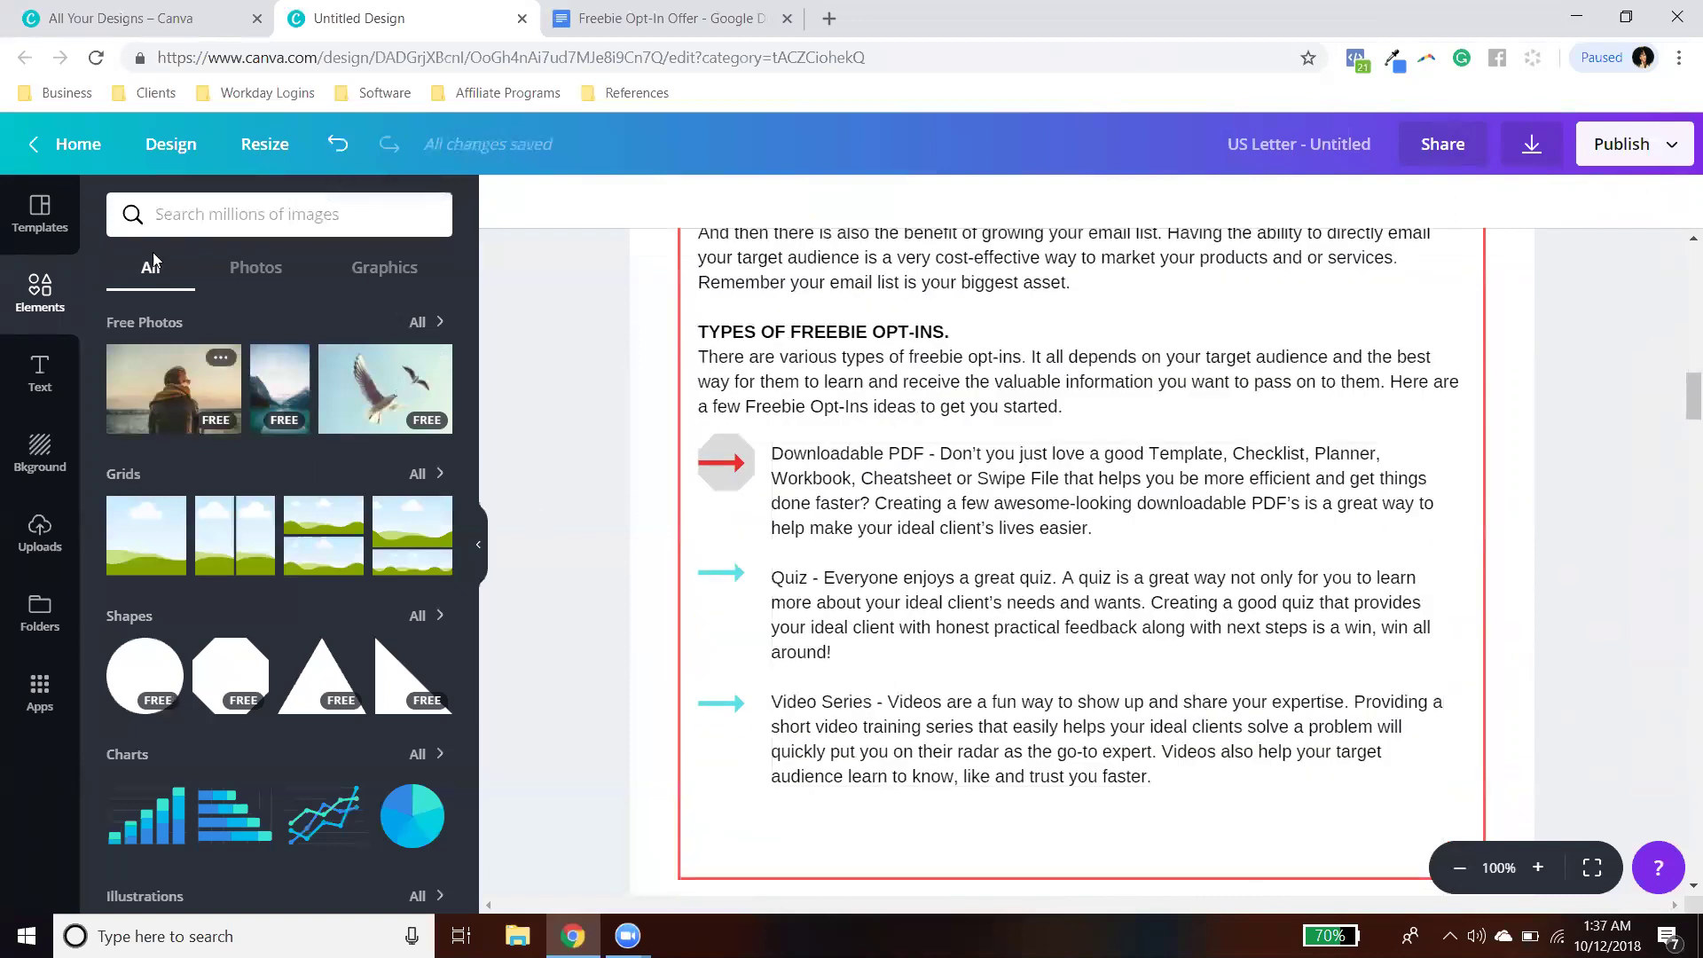
# Step: Add a text box just below the border of page 2 and set its font size to 12
pyautogui.click(41, 374)
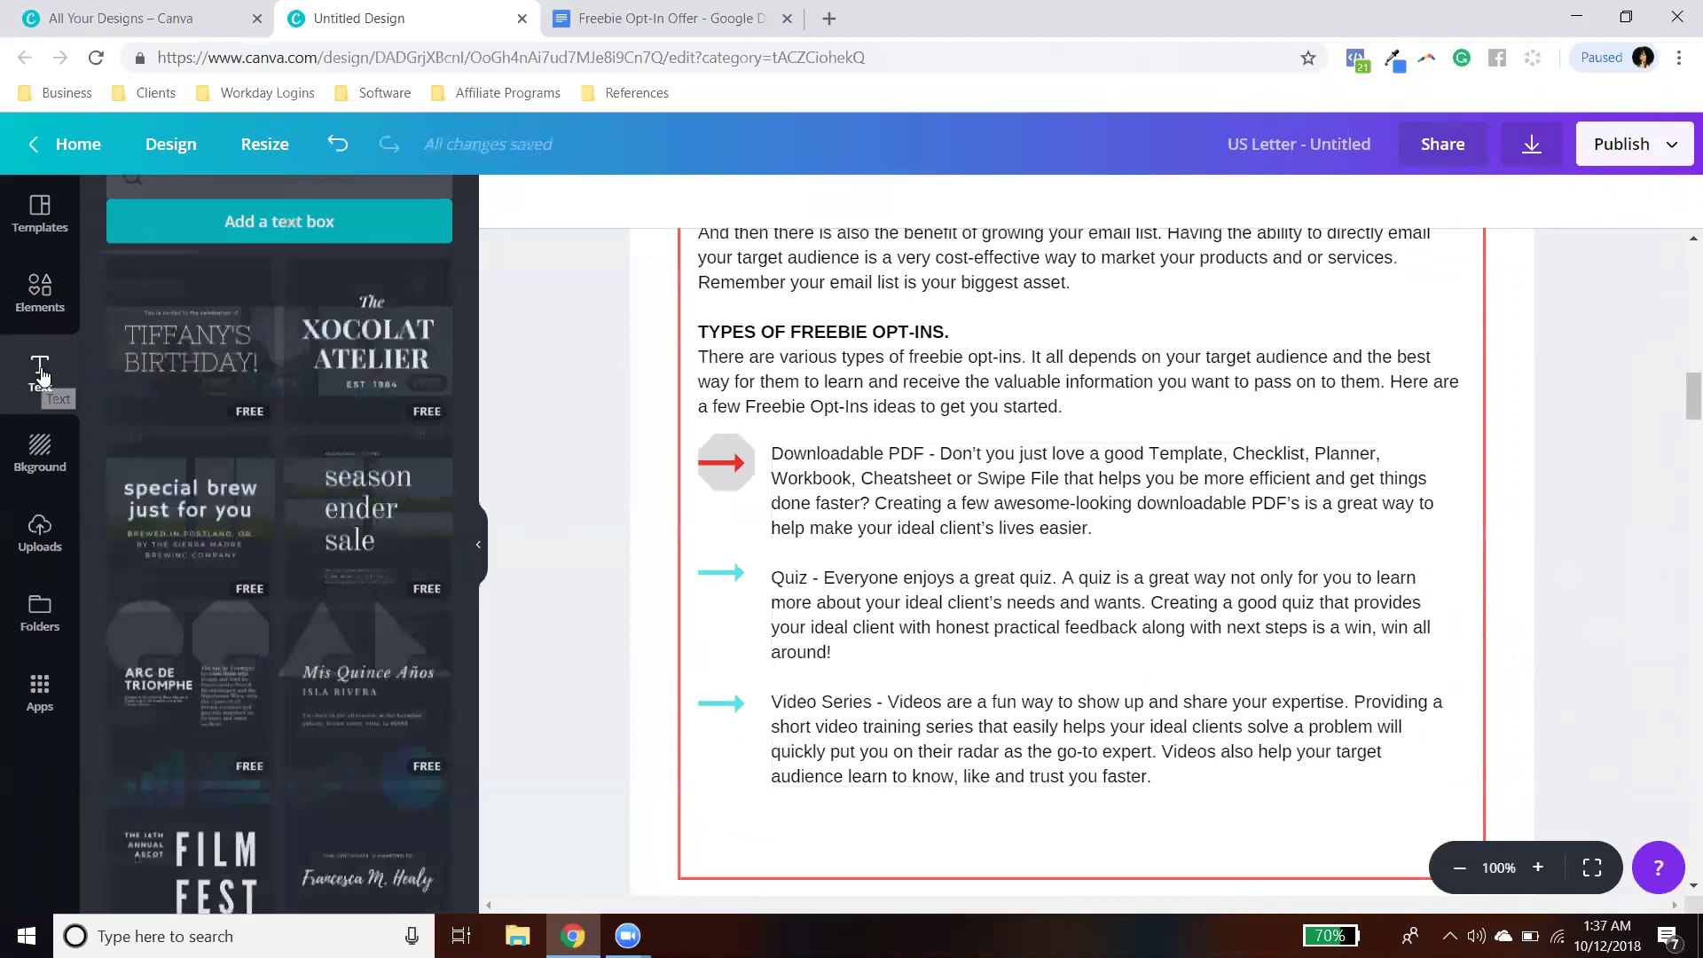
pyautogui.click(236, 215)
pyautogui.moveTo(1128, 363); pyautogui.dragTo(1138, 578)
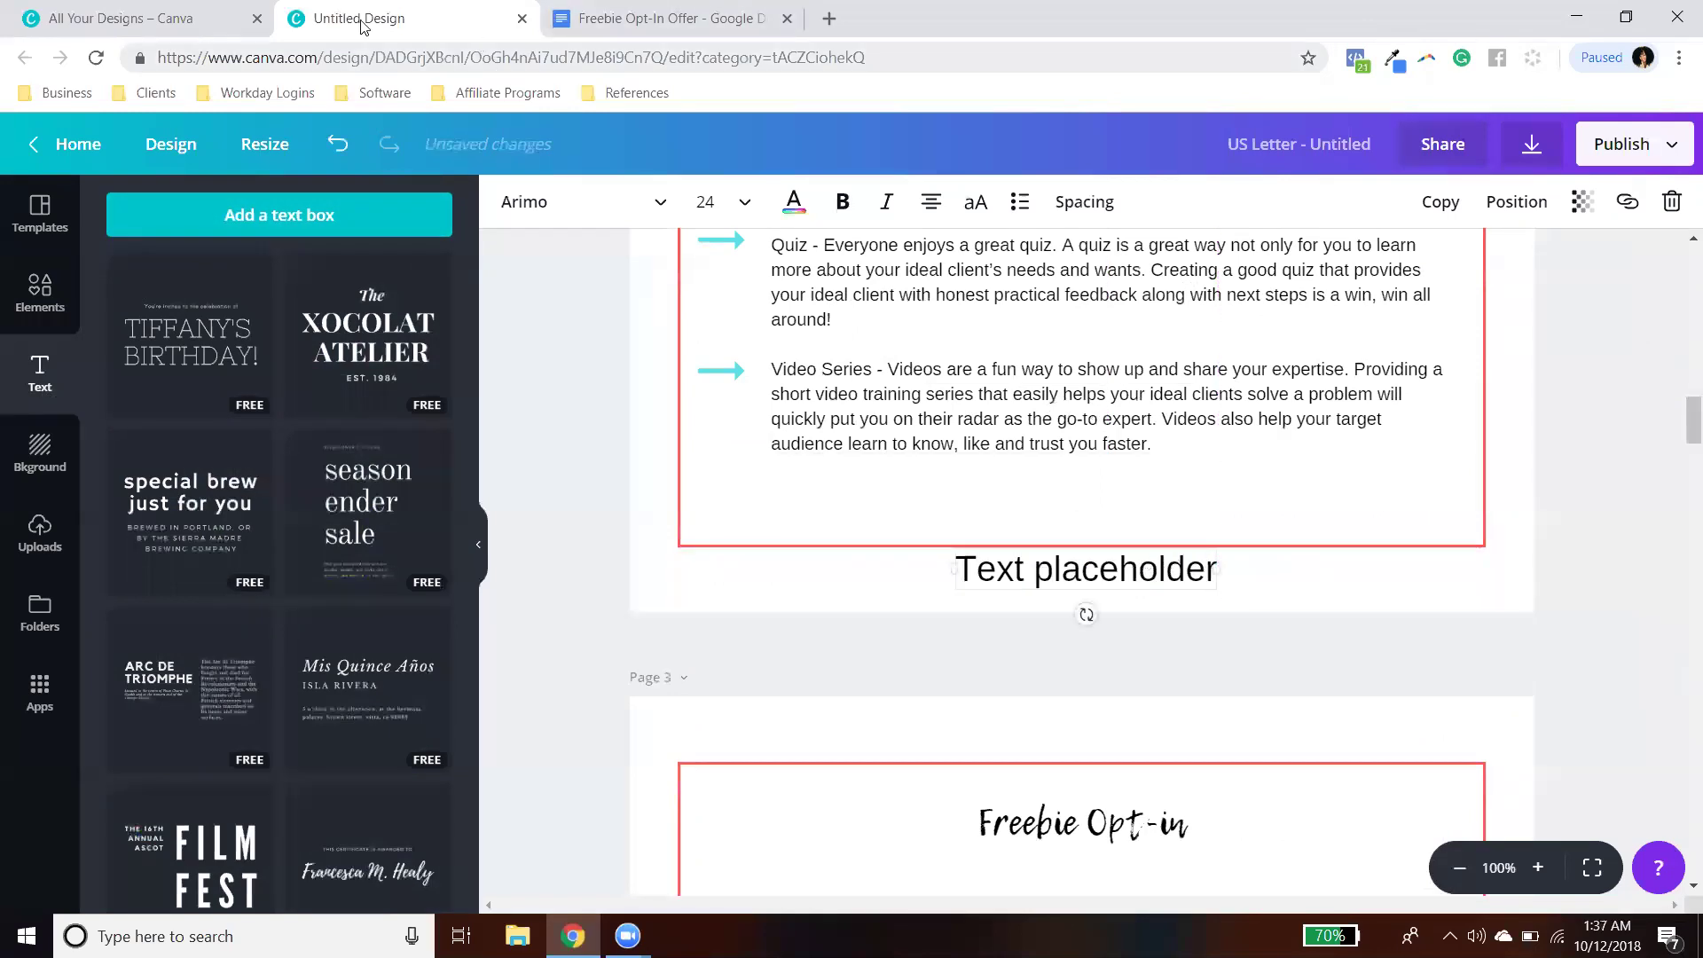
pyautogui.click(702, 205)
pyautogui.click(714, 248)
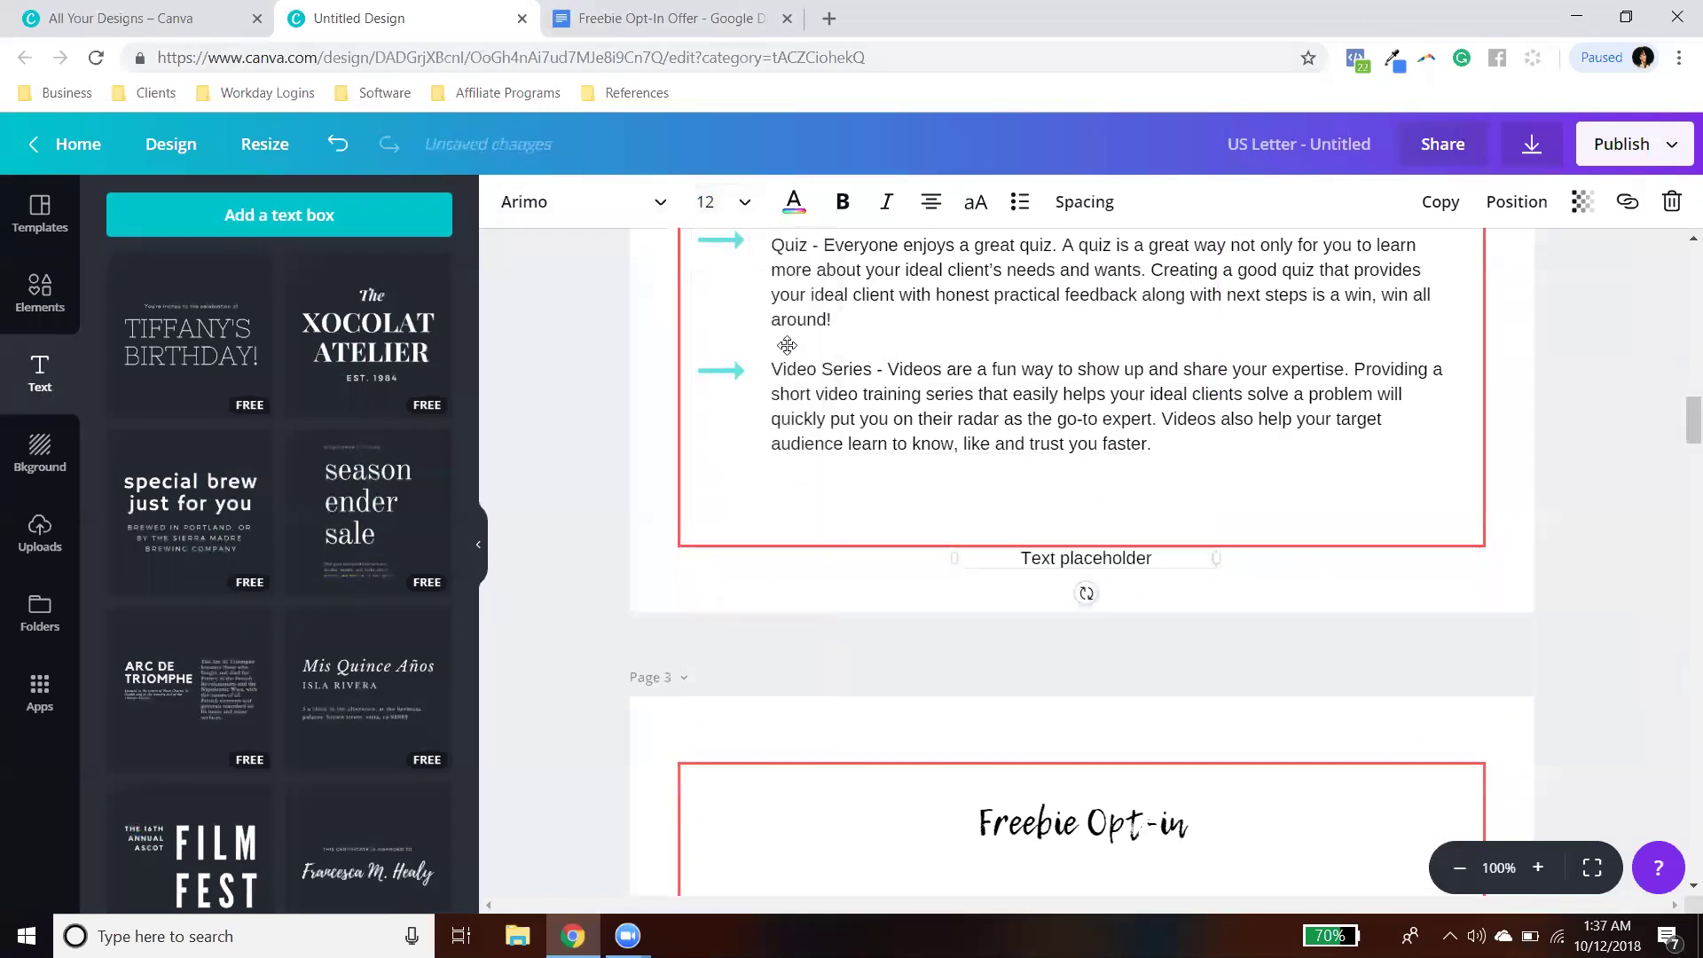
# Step: Replace the placeholder in page 2's footer text box with the owner's website address
pyautogui.doubleClick(1011, 557)
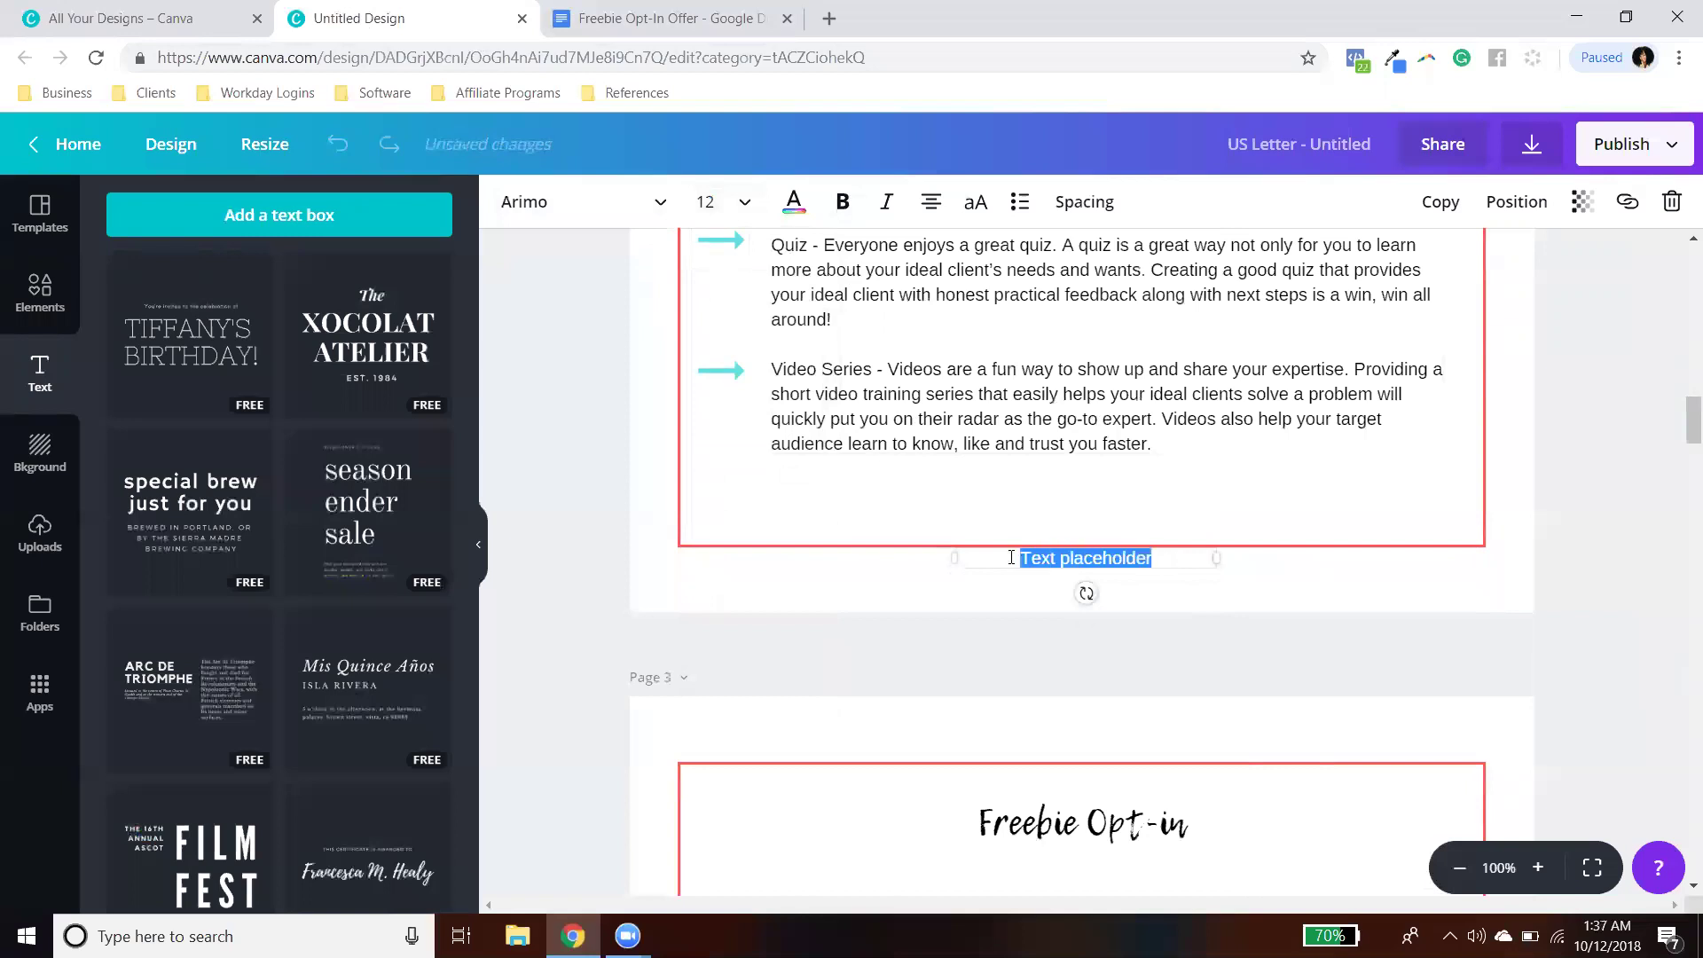
pyautogui.write('lakisha')
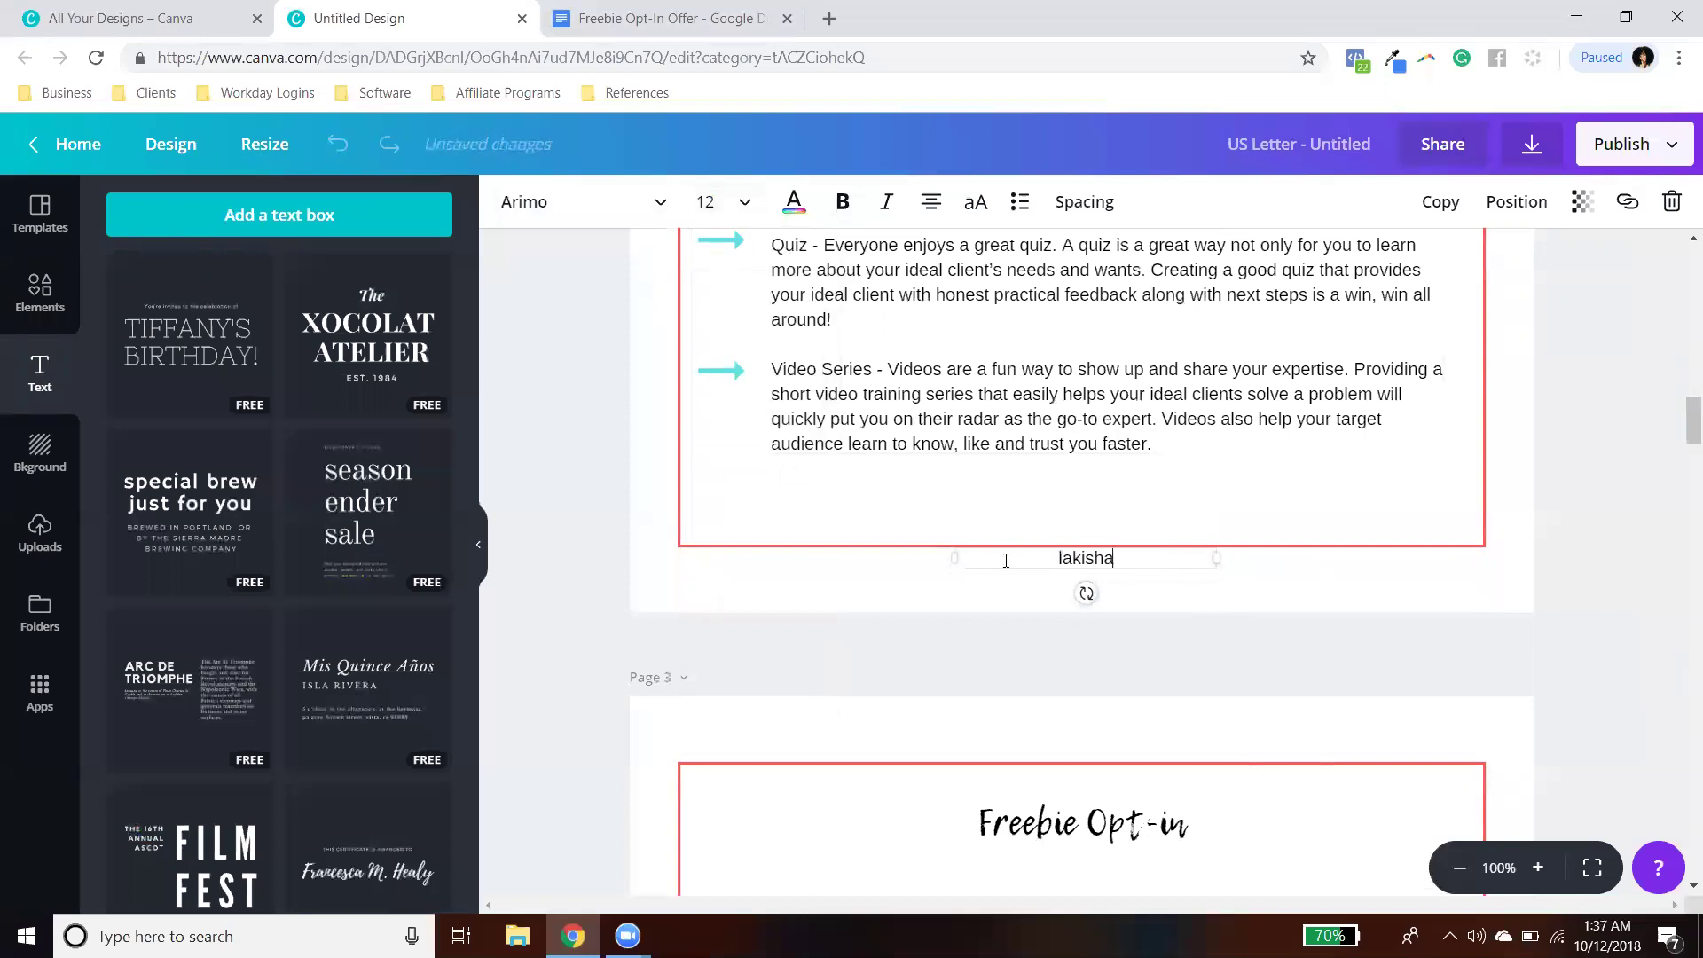
pyautogui.write('sarbah.com')
# Step: Set the footer website address to font size 10 and move it slightly lower, clear of the border
pyautogui.moveTo(1164, 565); pyautogui.dragTo(999, 552)
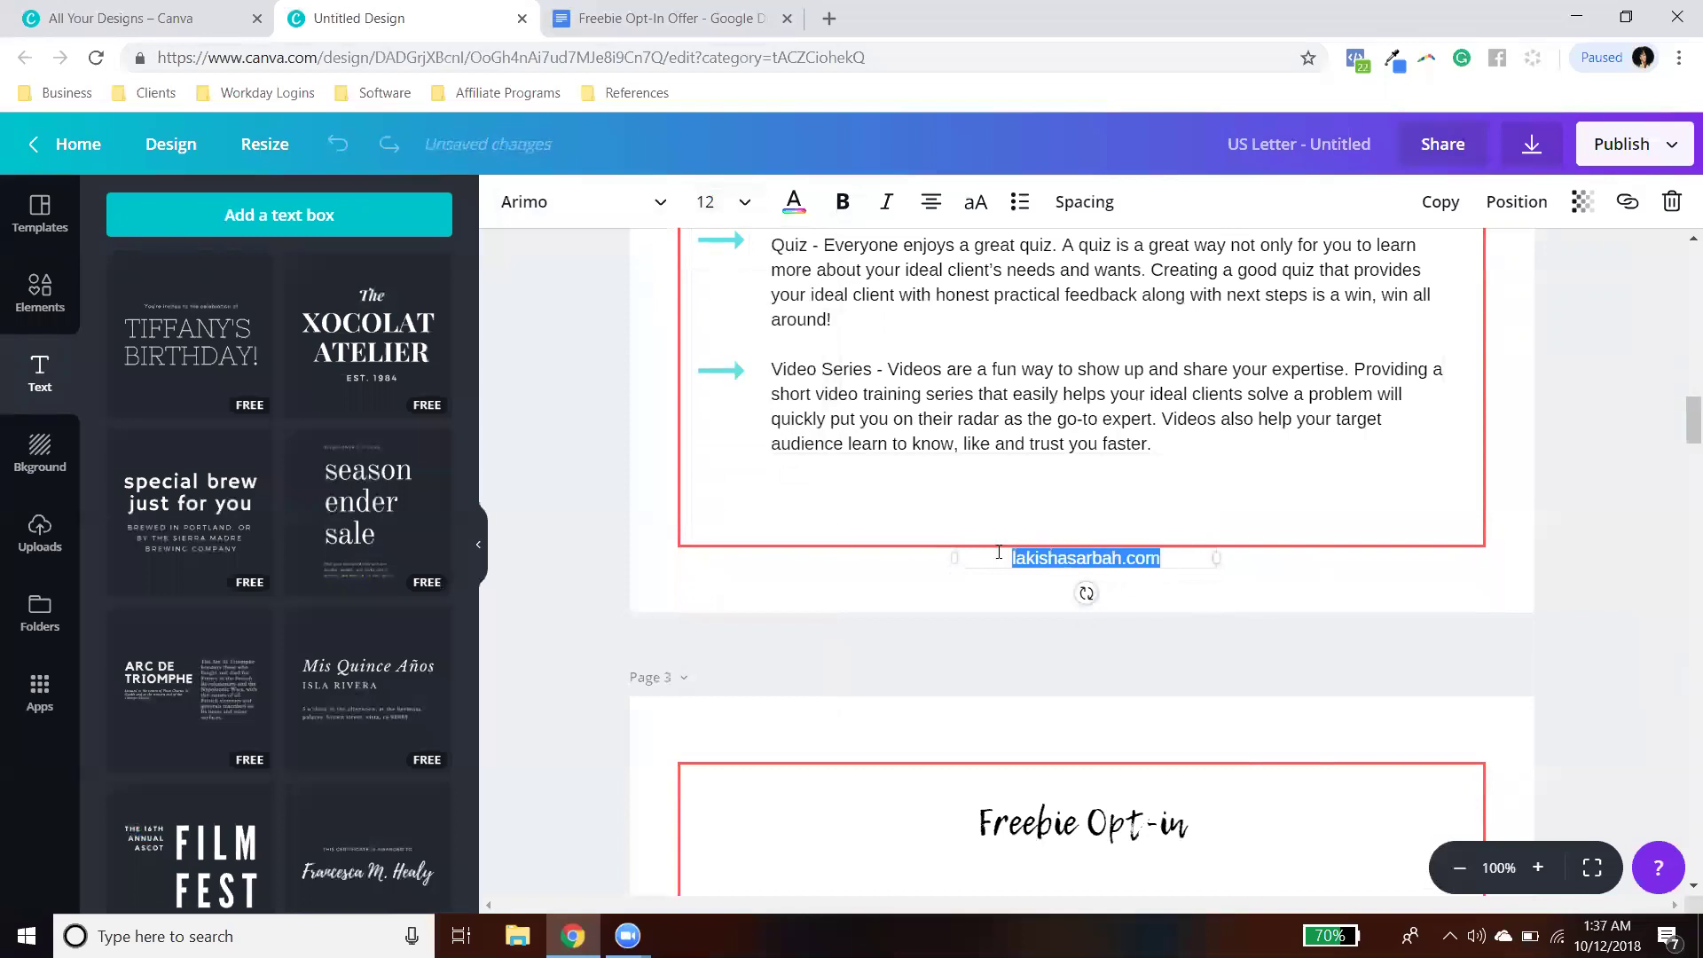
pyautogui.click(707, 201)
pyautogui.click(717, 300)
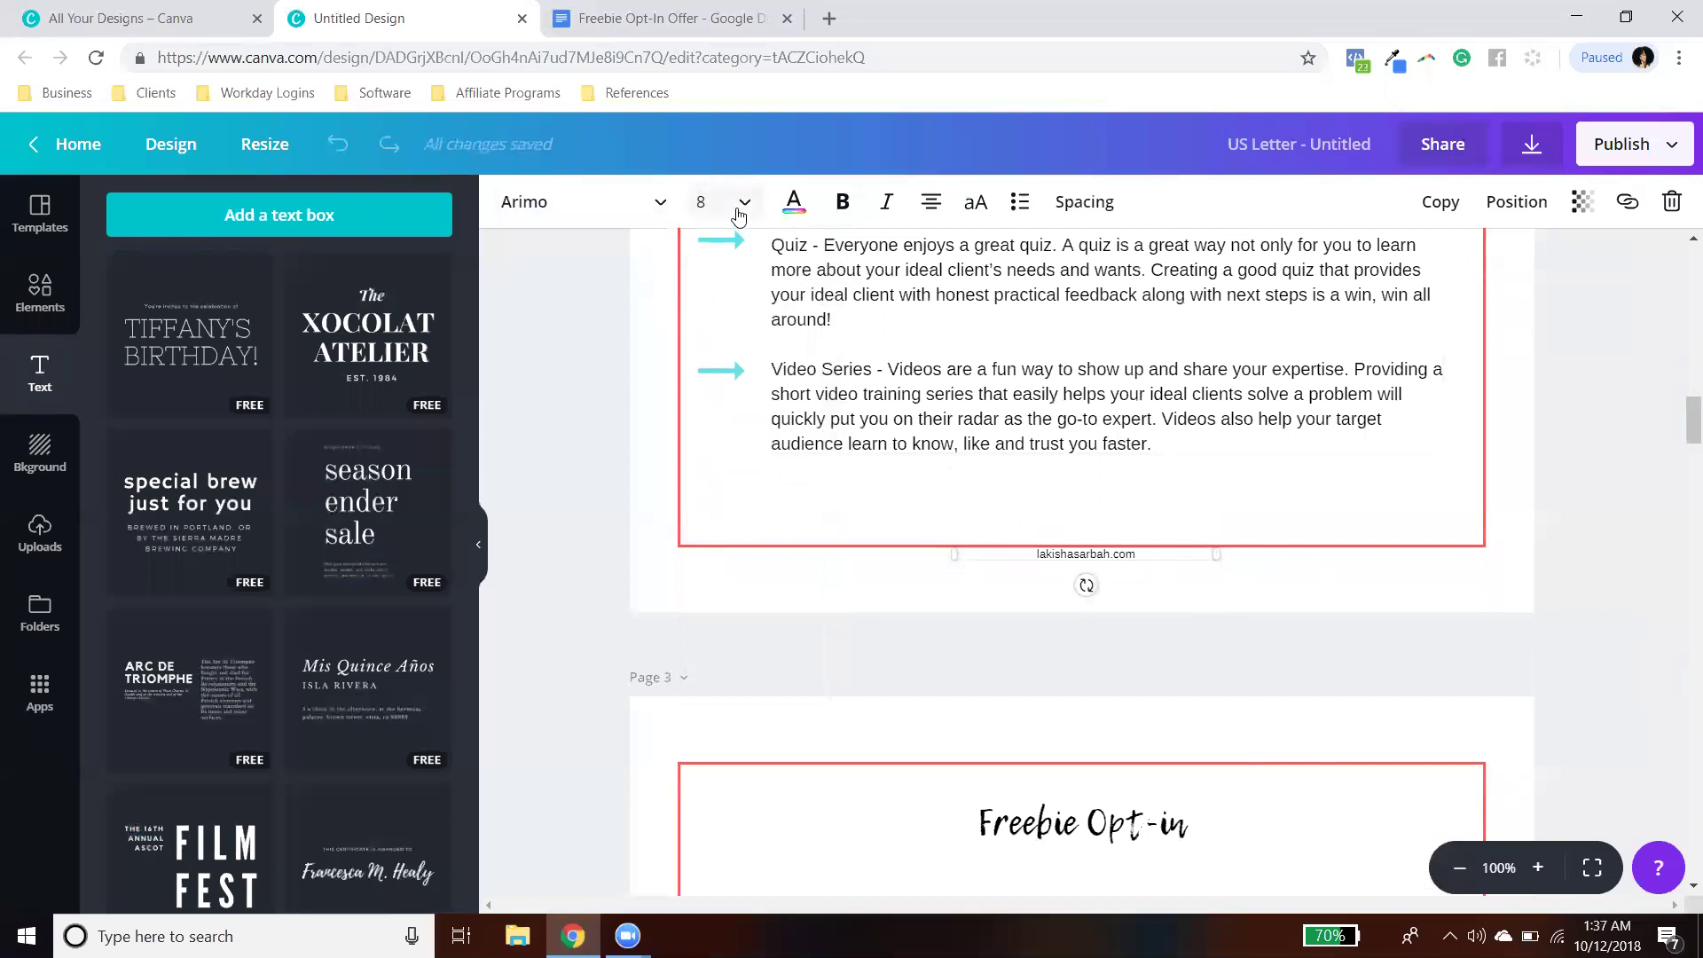
pyautogui.click(710, 203)
pyautogui.click(723, 348)
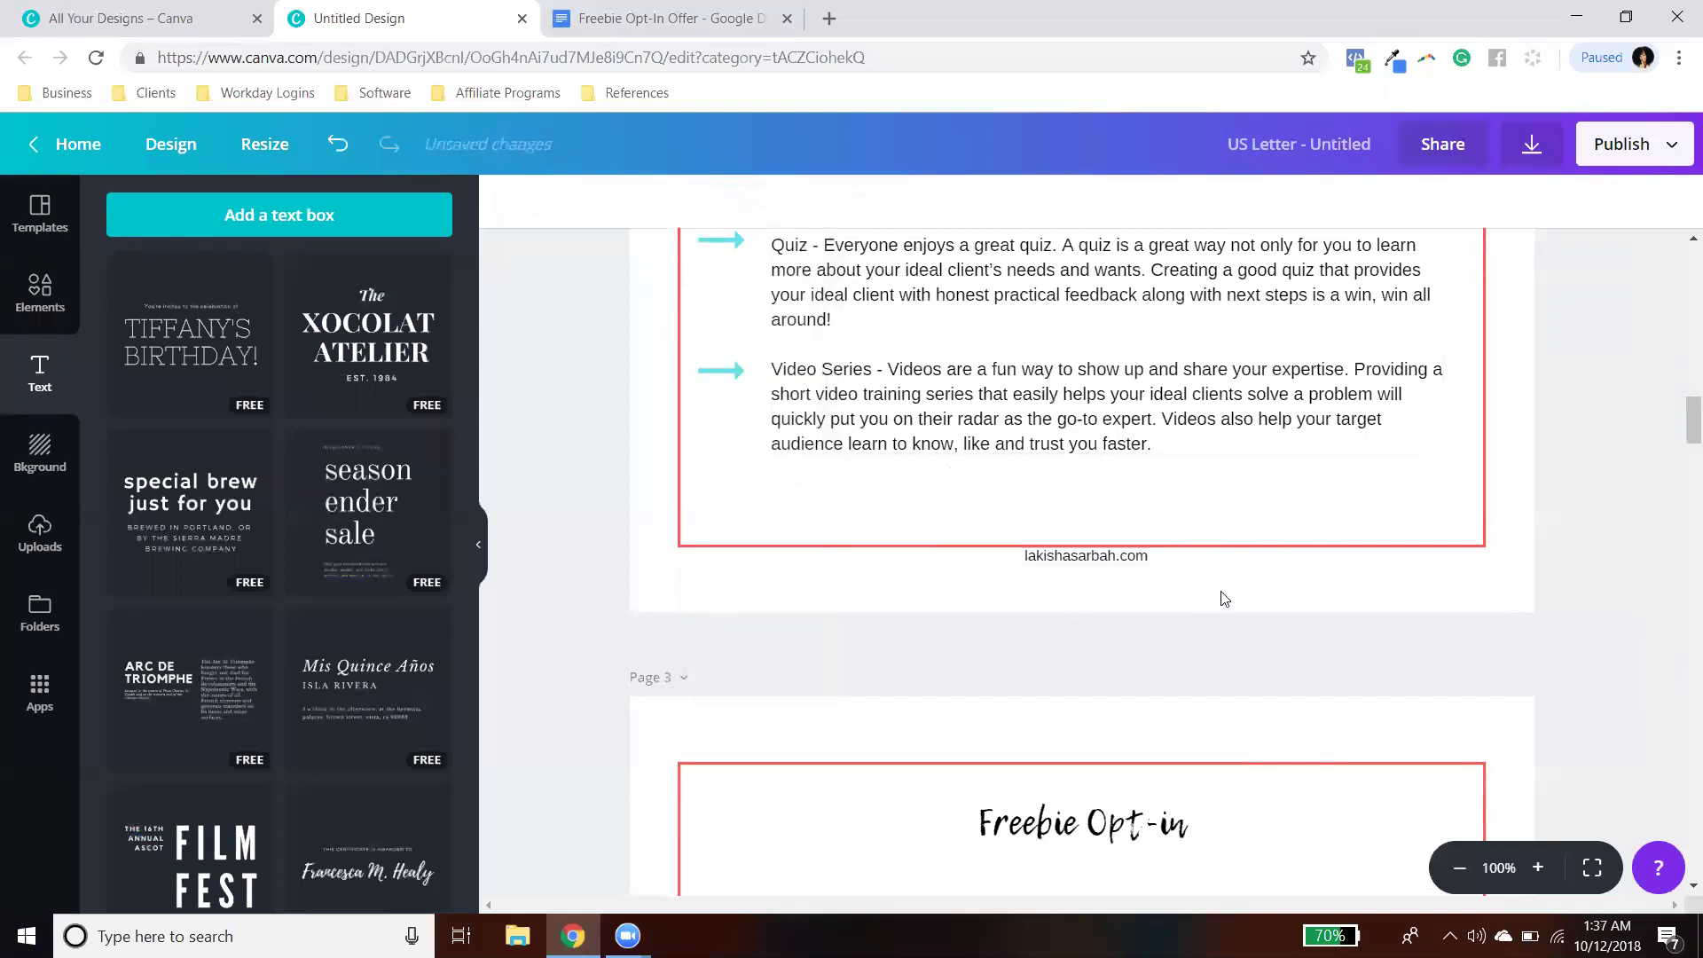
pyautogui.moveTo(1125, 563); pyautogui.dragTo(1121, 584)
pyautogui.click(1611, 592)
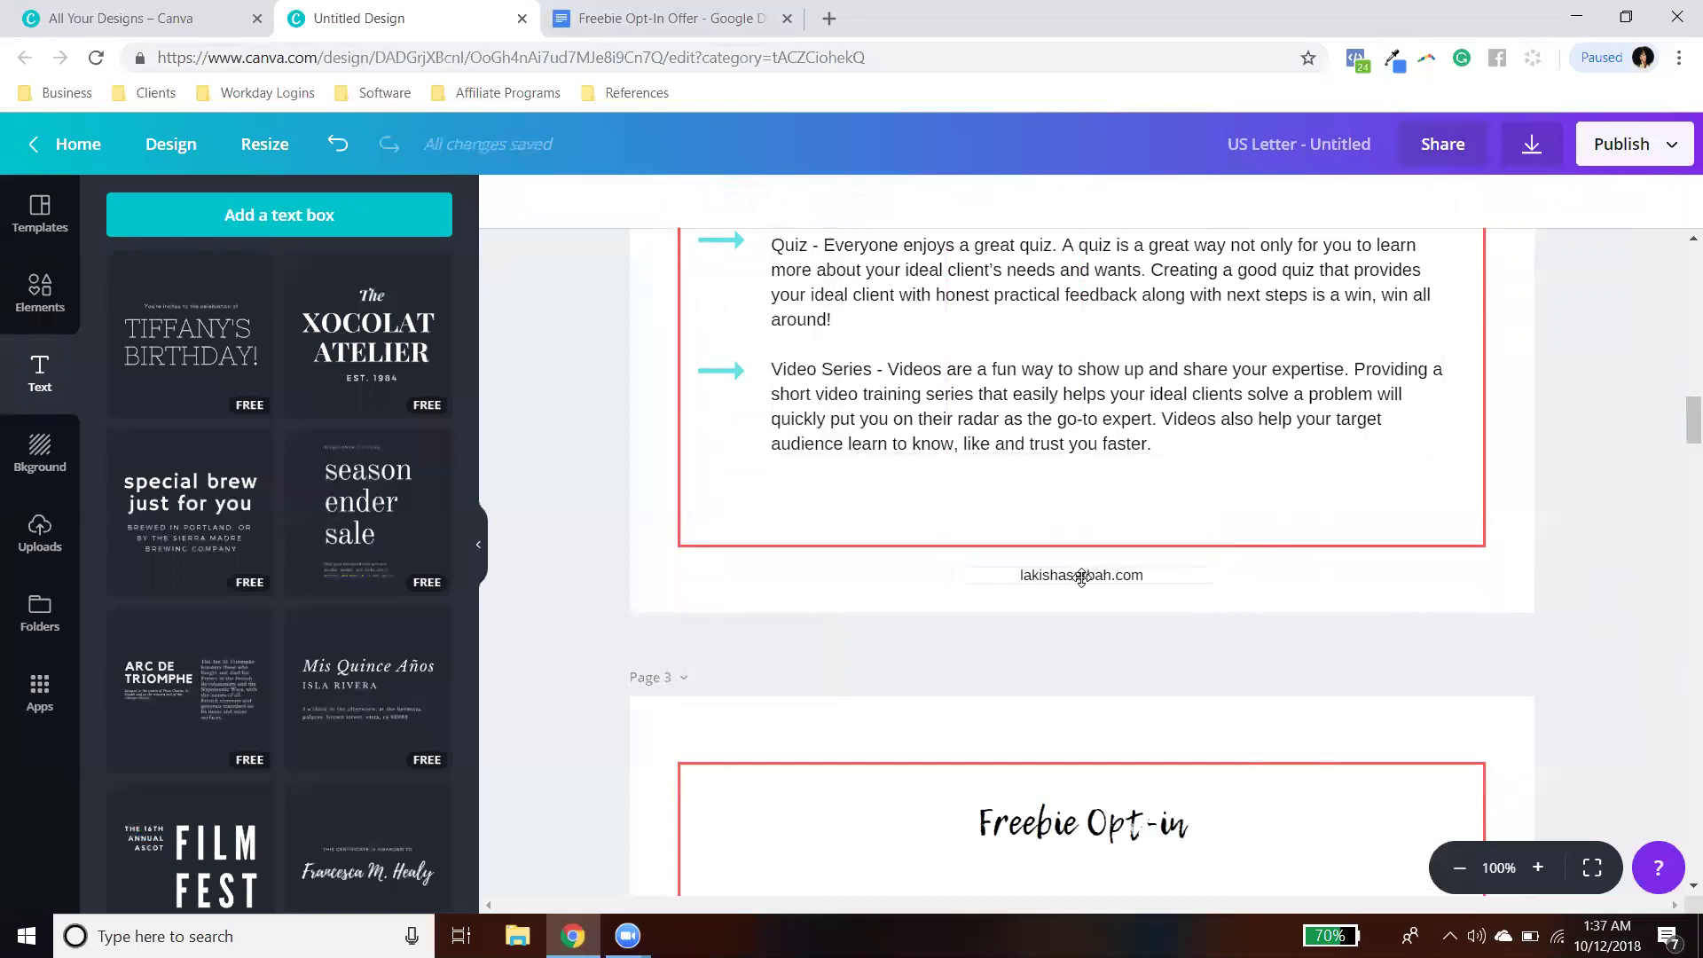
pyautogui.click(1081, 576)
pyautogui.click(1020, 574)
pyautogui.write('ww')
pyautogui.press('BackSpace')
pyautogui.write('ww.')
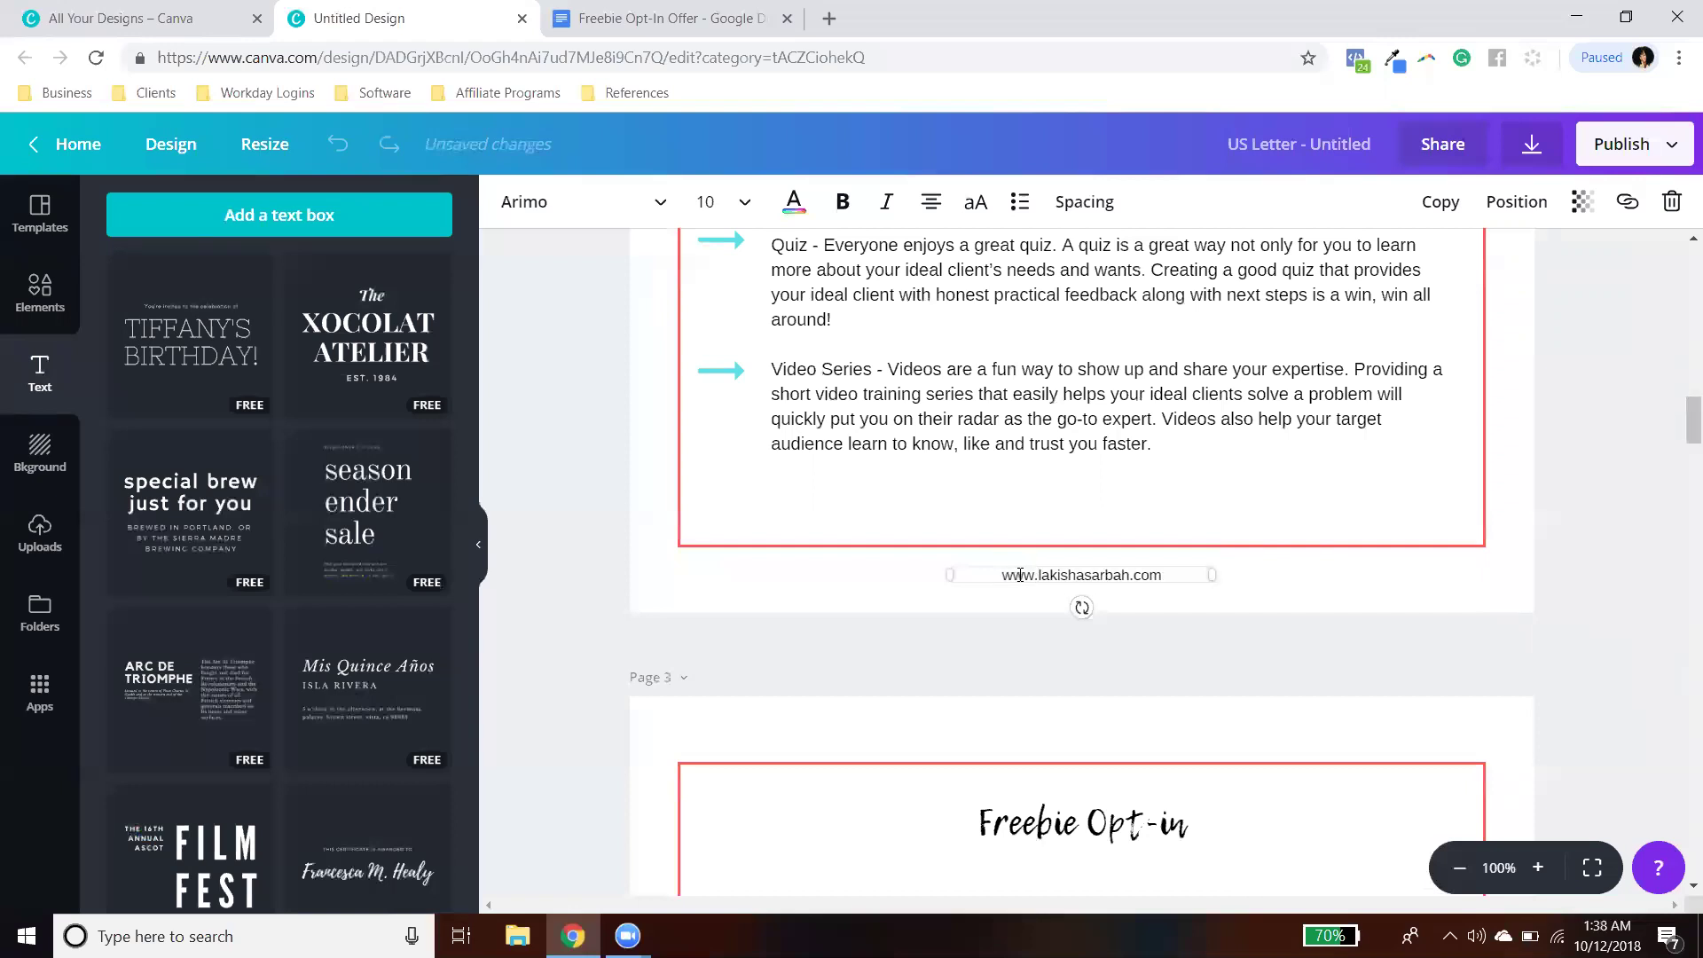
pyautogui.click(1612, 638)
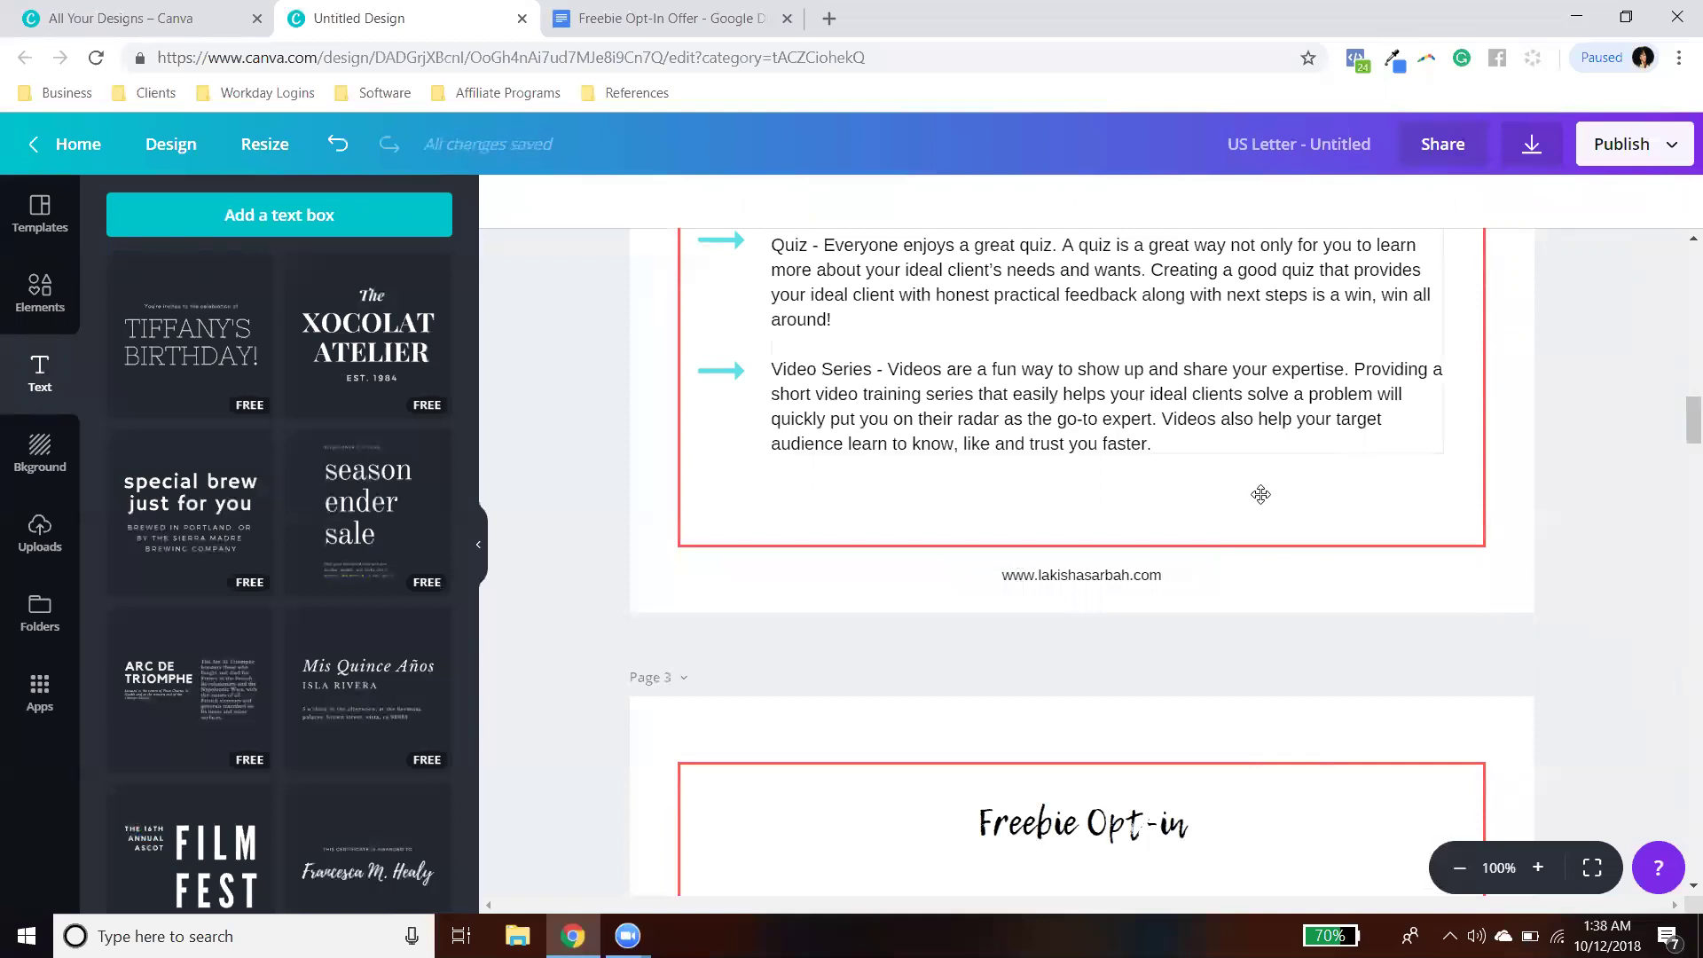
pyautogui.click(1140, 575)
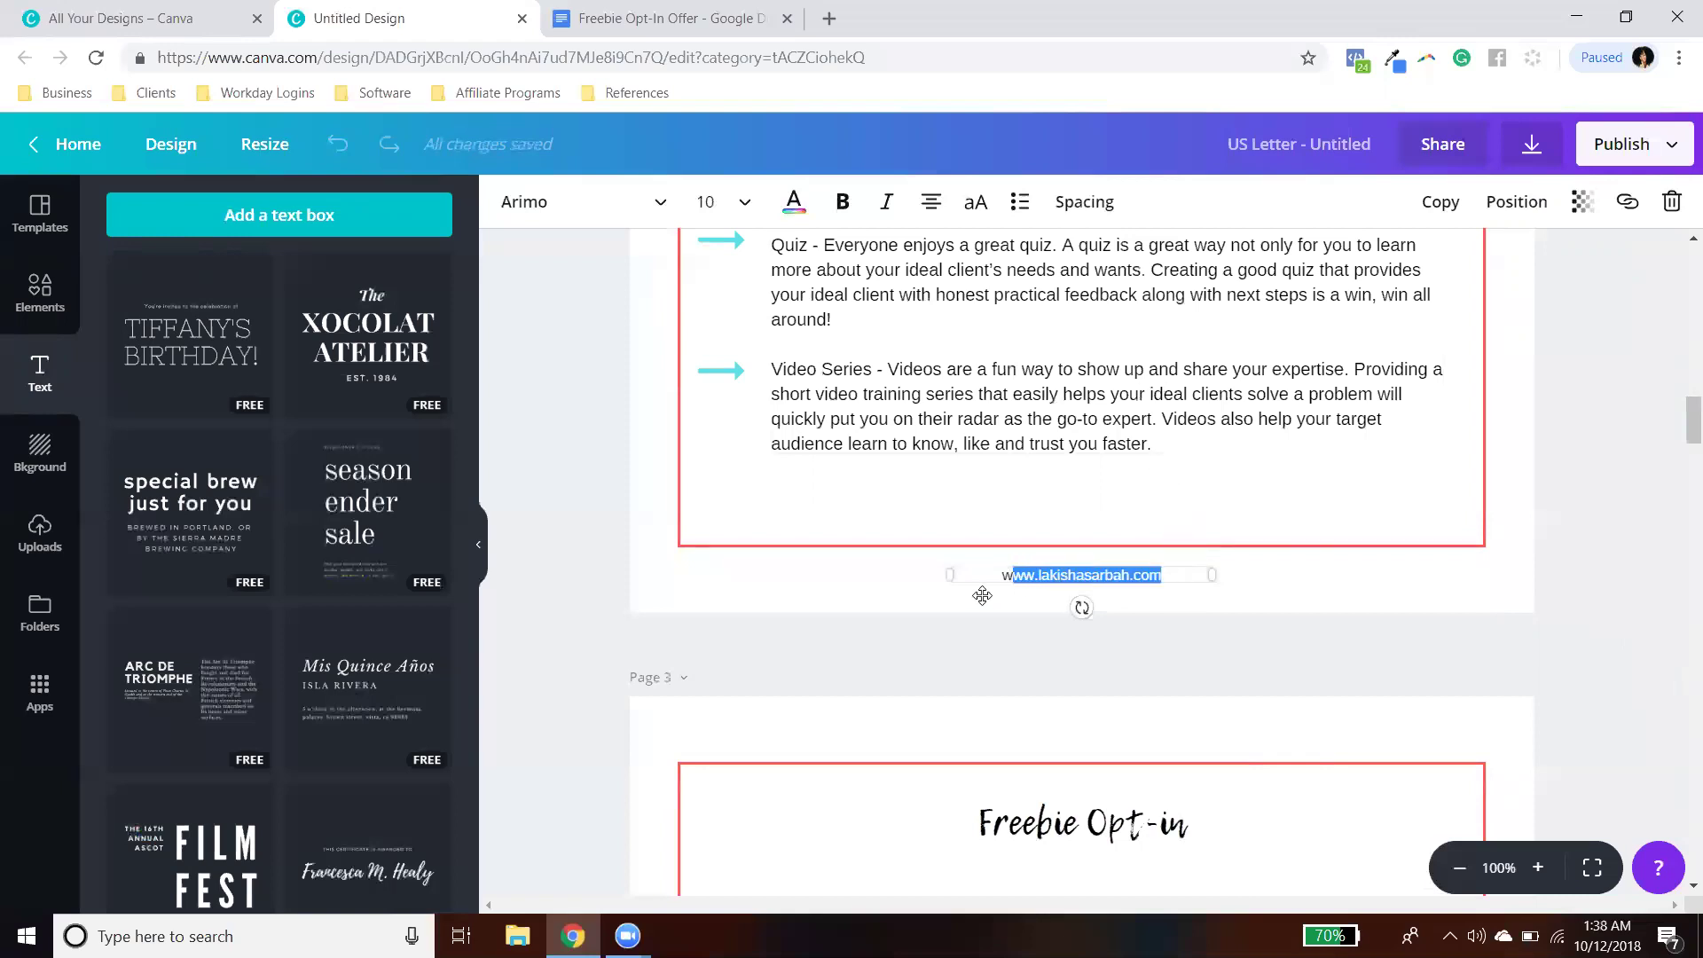
pyautogui.click(1626, 201)
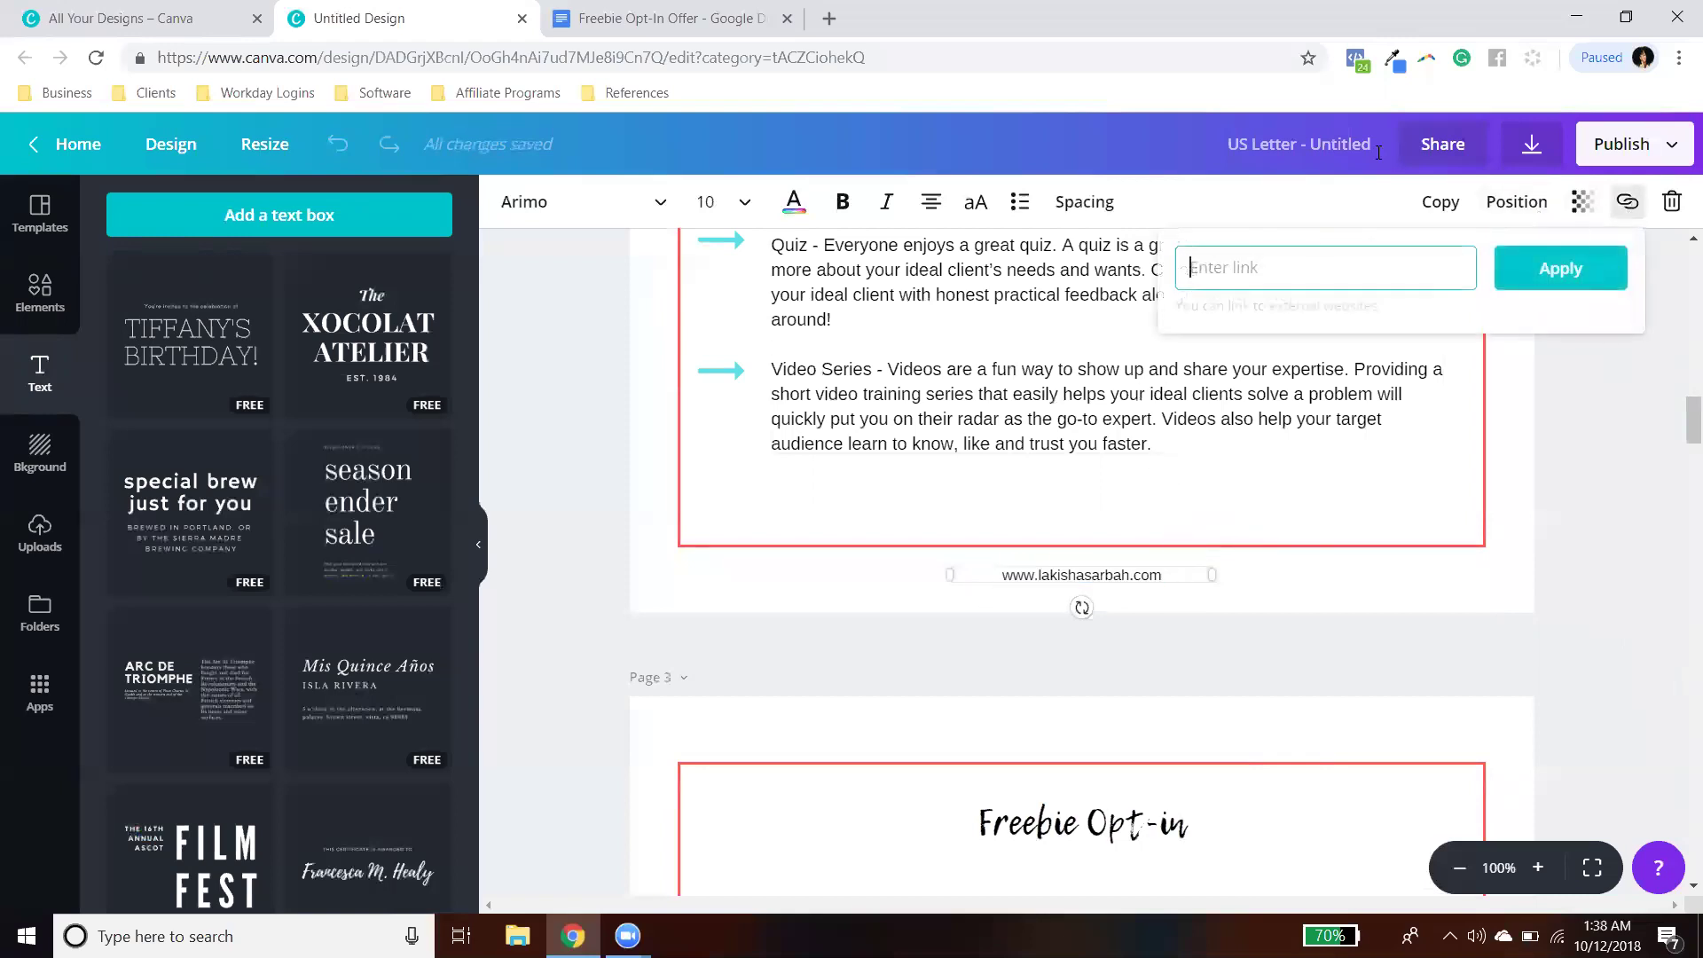
pyautogui.click(1543, 527)
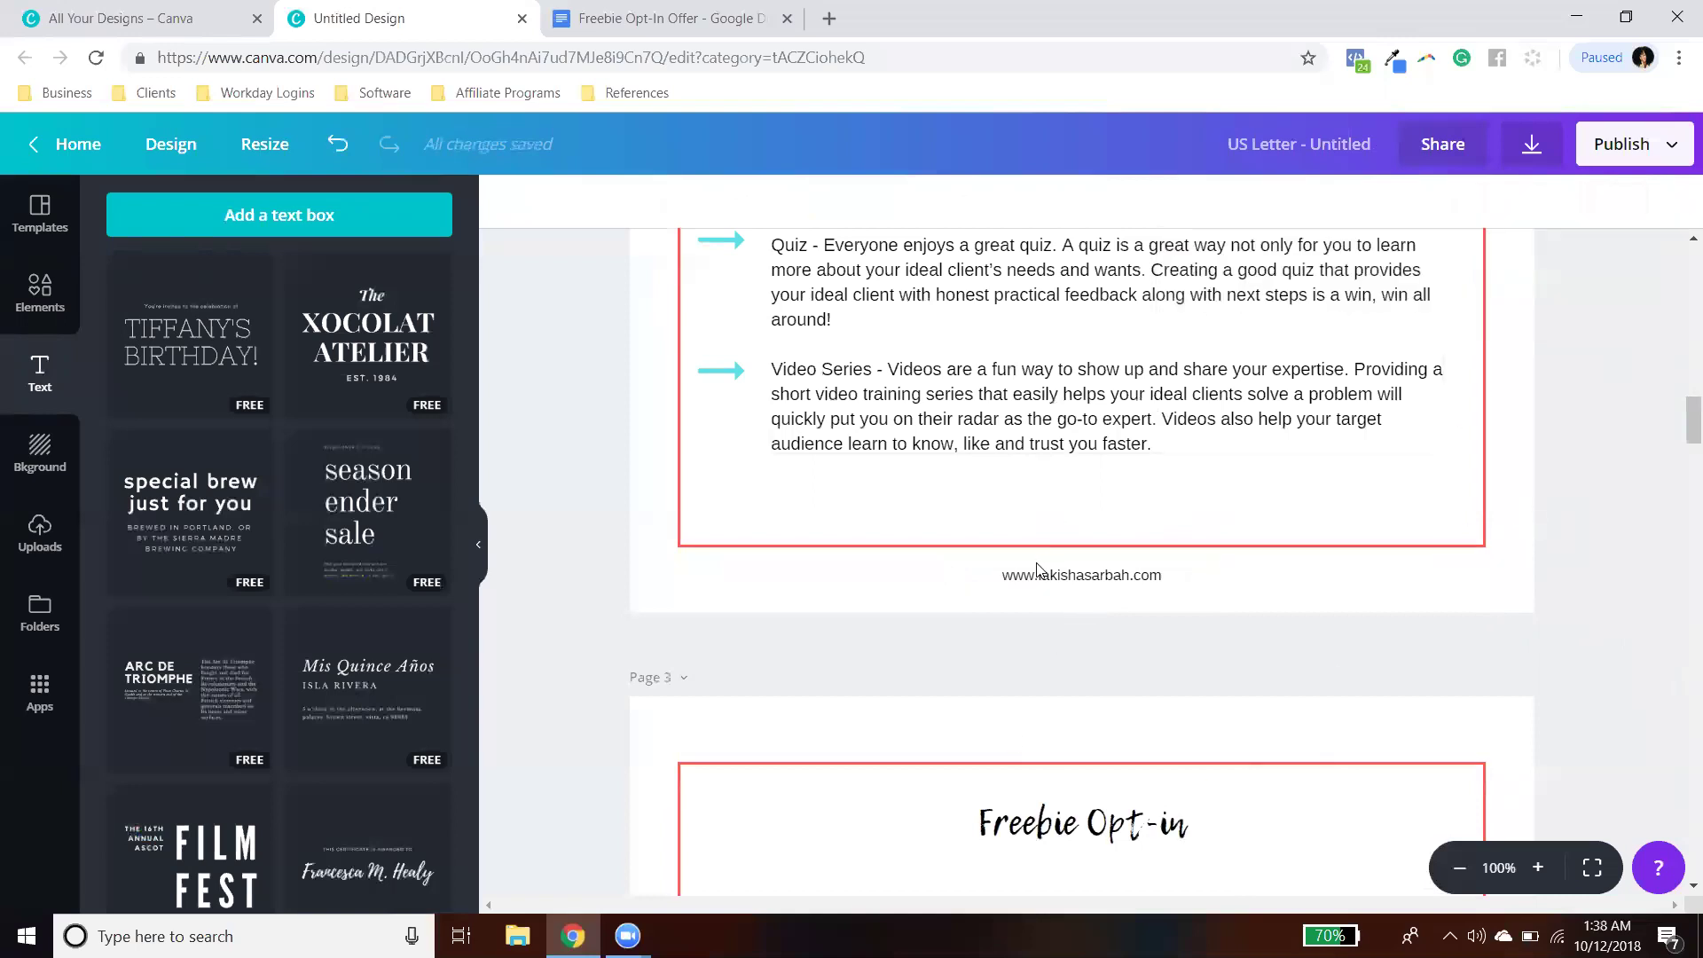
# Step: Append "| Name of The Docment" after the website address in page 2's footer
pyautogui.scroll(5, 692, 488)
pyautogui.scroll(-5, 915, 729)
pyautogui.doubleClick(1185, 575)
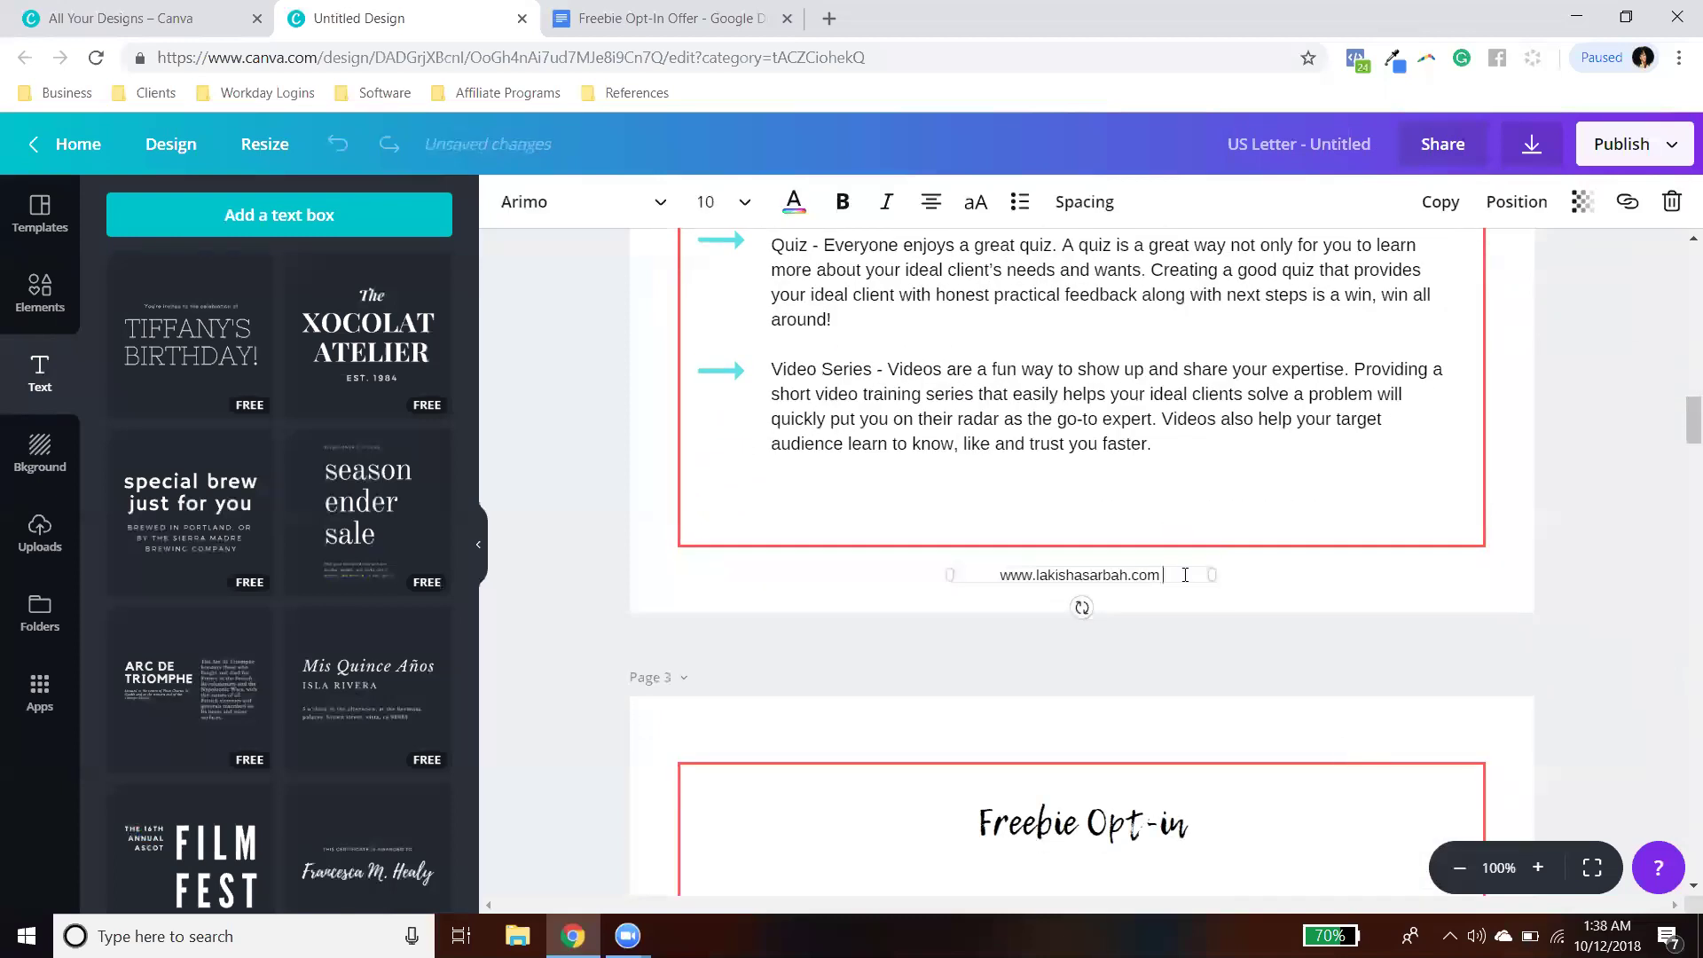
pyautogui.write('| Name of The Docment')
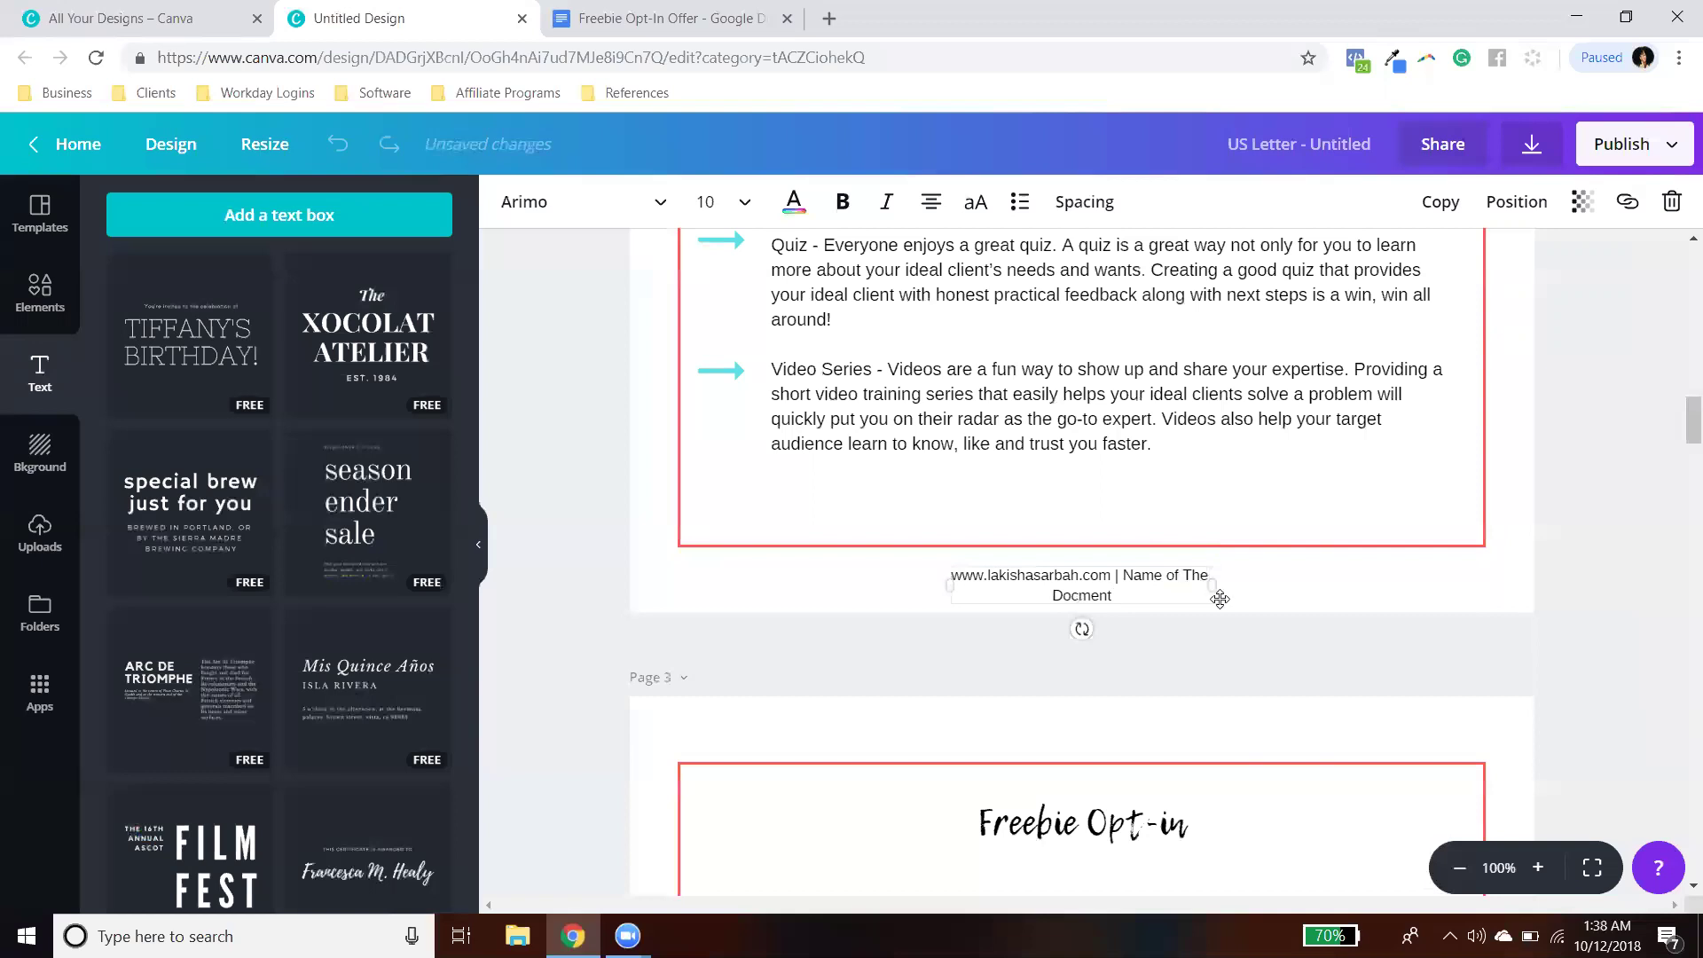
# Step: Widen page 2's footer text box to fit its text on one line and recentre it beneath the border
pyautogui.moveTo(1207, 583); pyautogui.dragTo(1312, 579)
pyautogui.scroll(-5, 1291, 603)
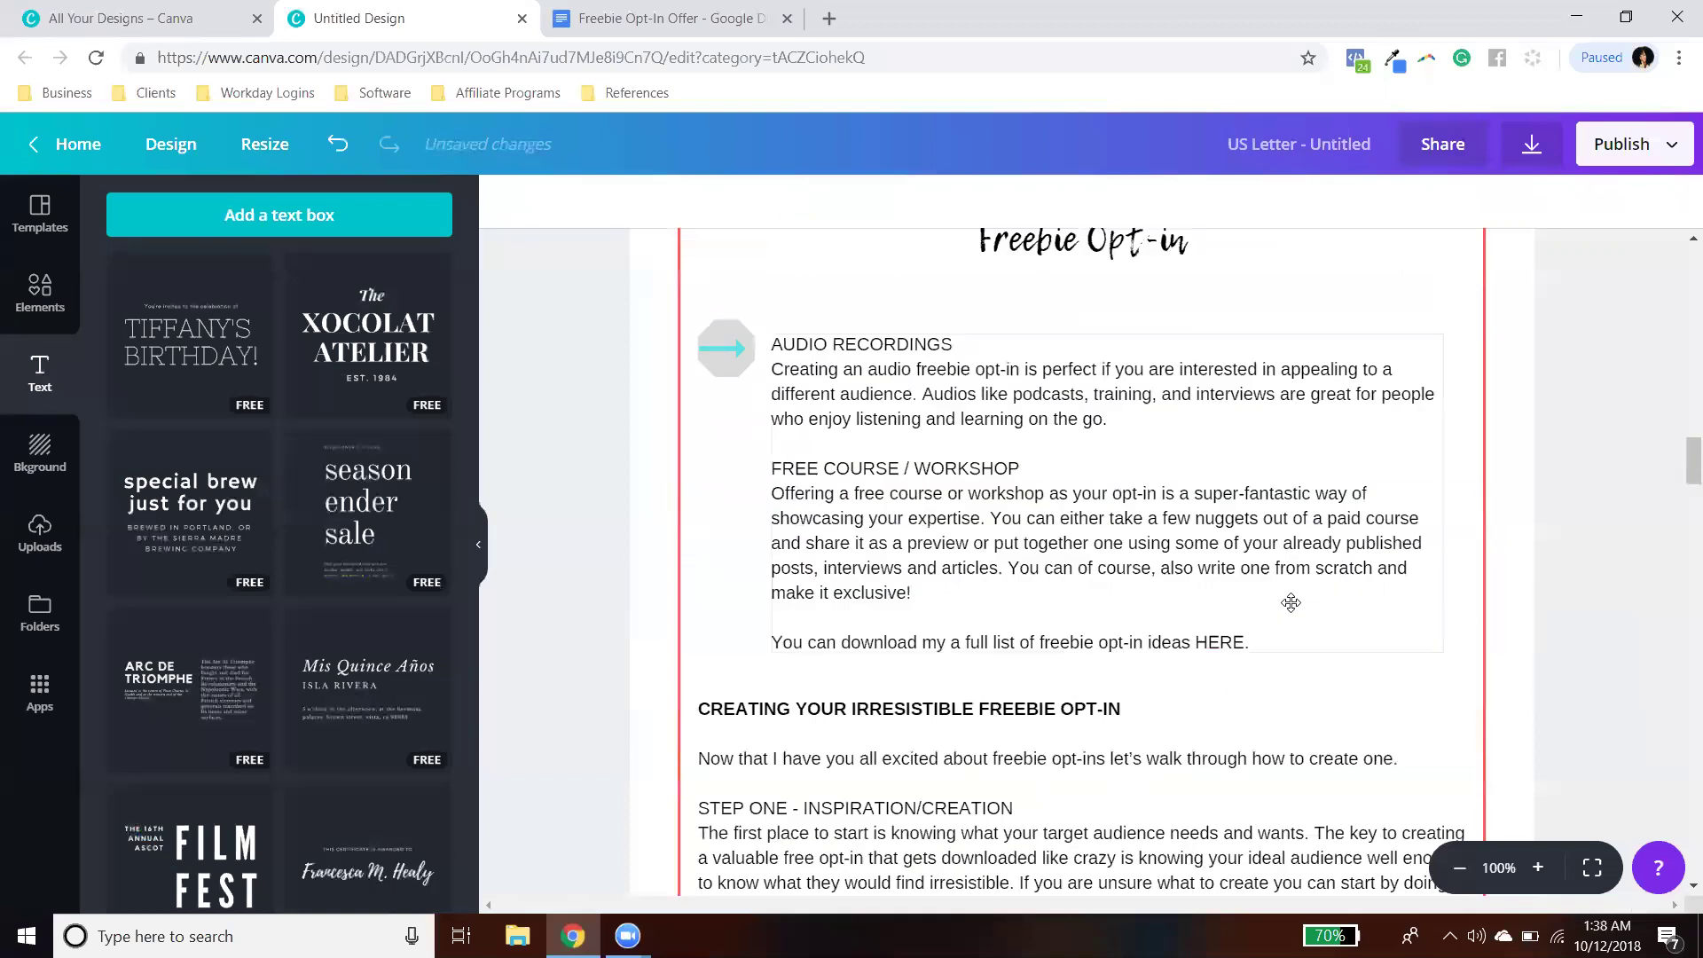
pyautogui.scroll(4, 1241, 390)
pyautogui.moveTo(1207, 323); pyautogui.dragTo(1158, 338)
pyautogui.click(1615, 546)
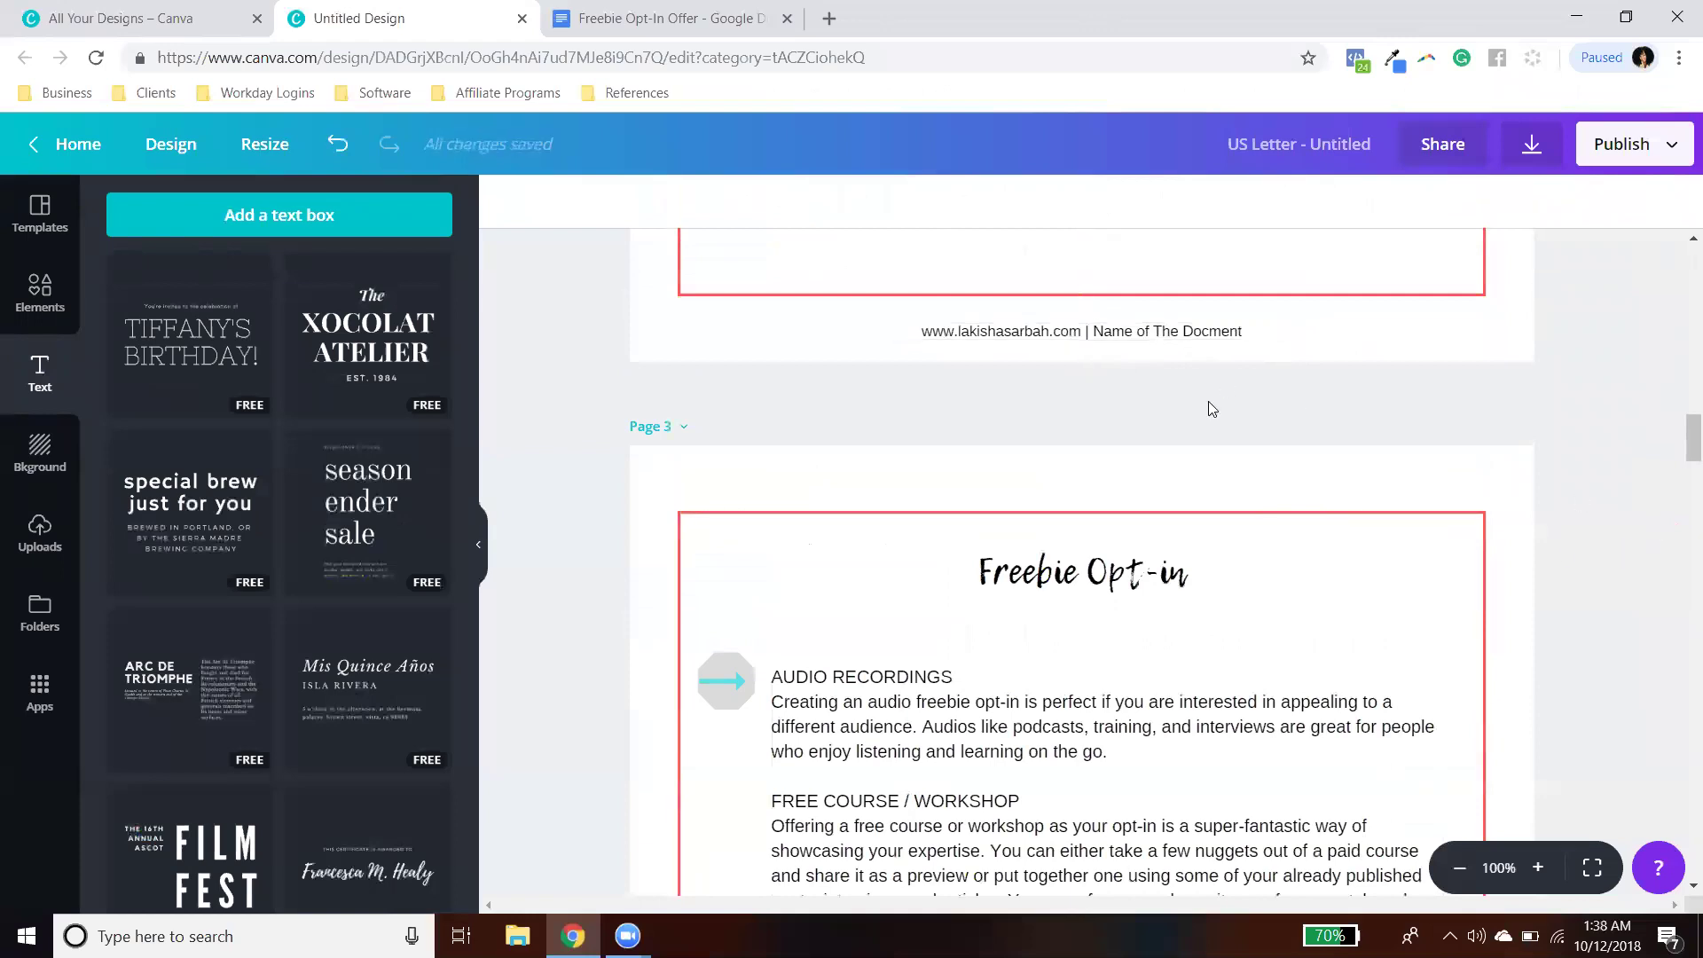
# Step: Add a dashed divider line with "The End" in its middle, one blank line below the Step Five text on page 7
pyautogui.scroll(-20, 1530, 723)
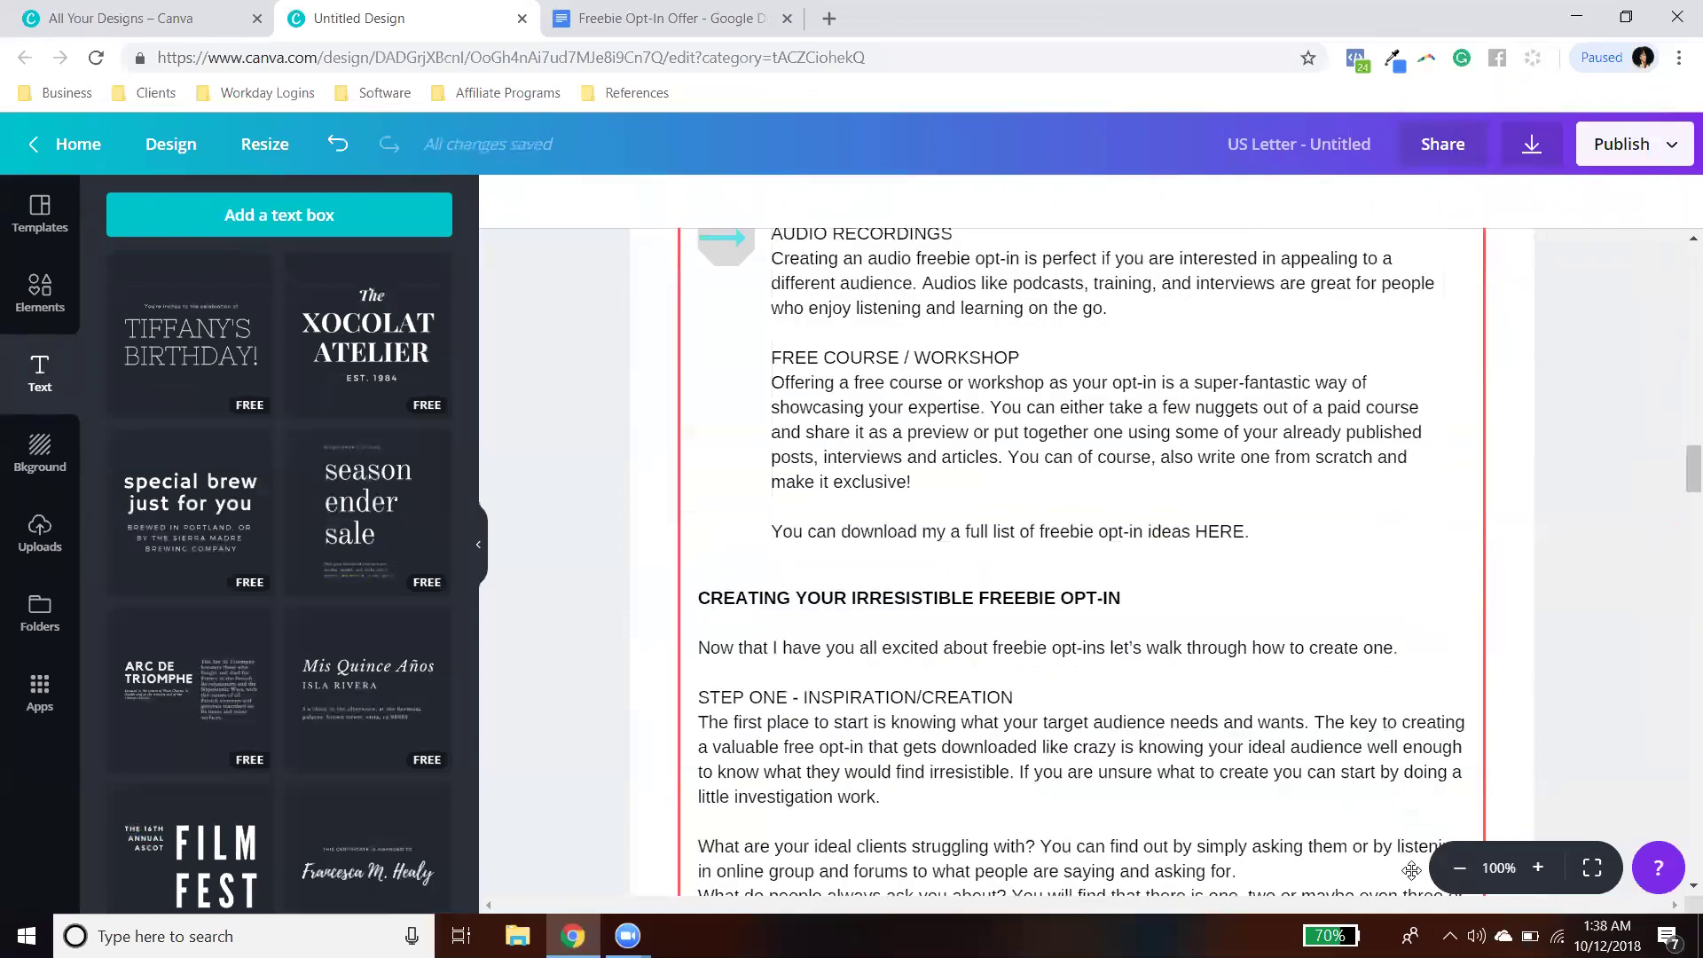
pyautogui.scroll(-20, 1529, 726)
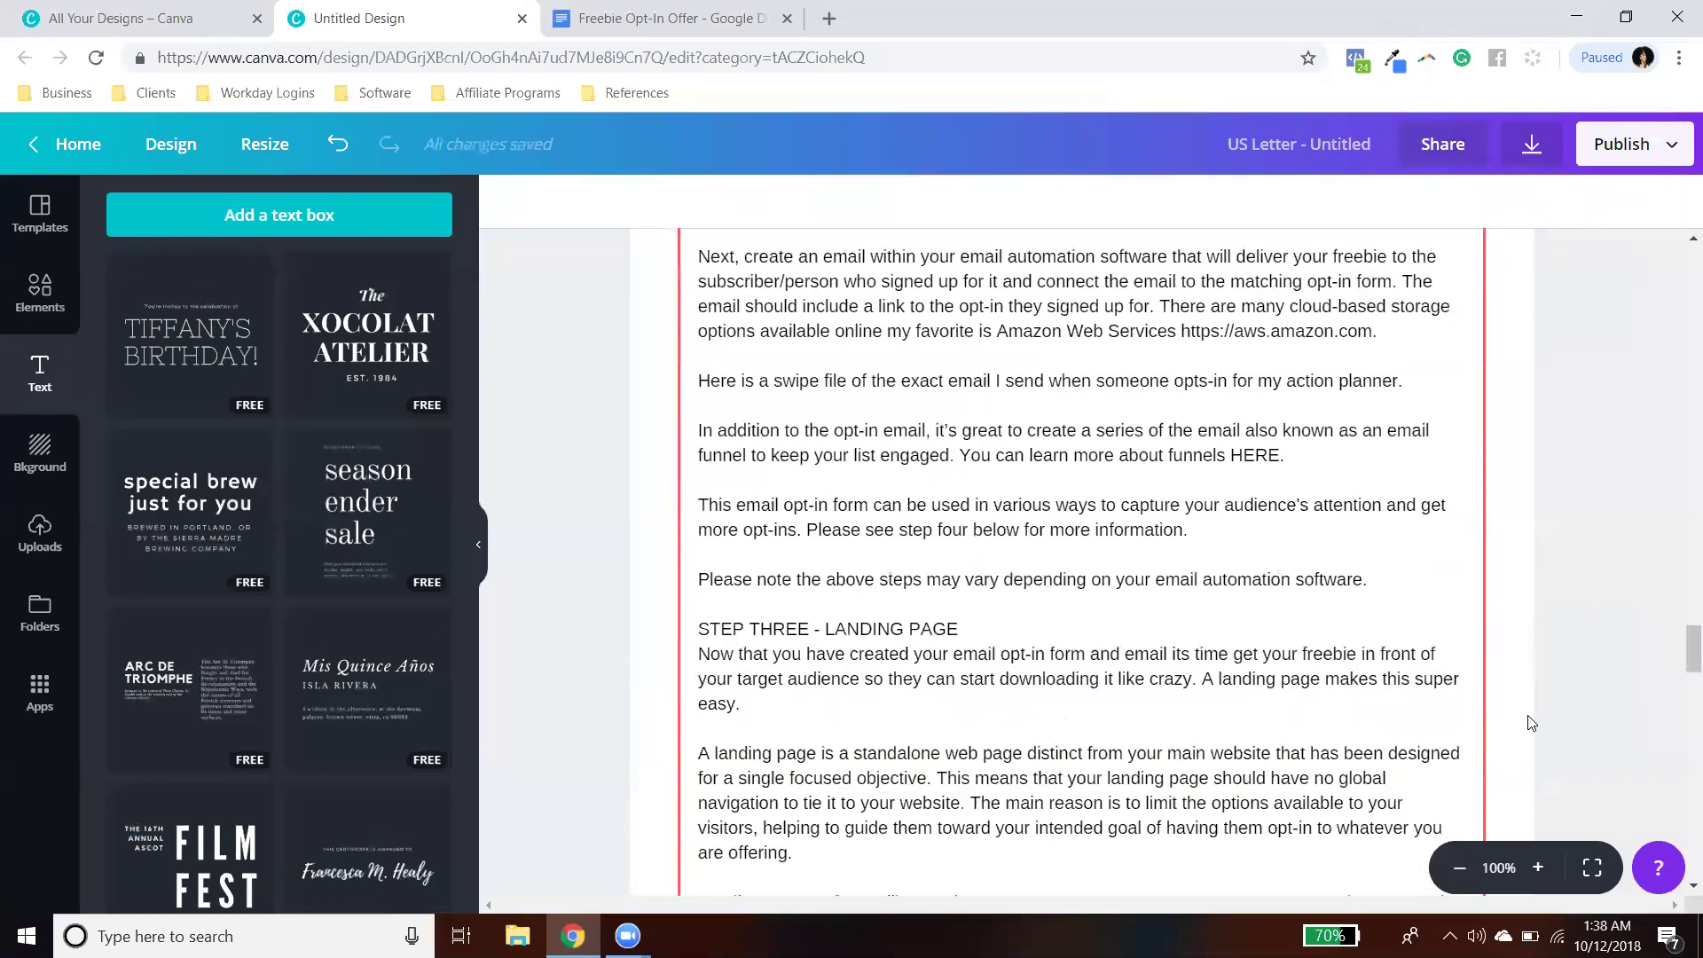
pyautogui.scroll(-5, 1536, 715)
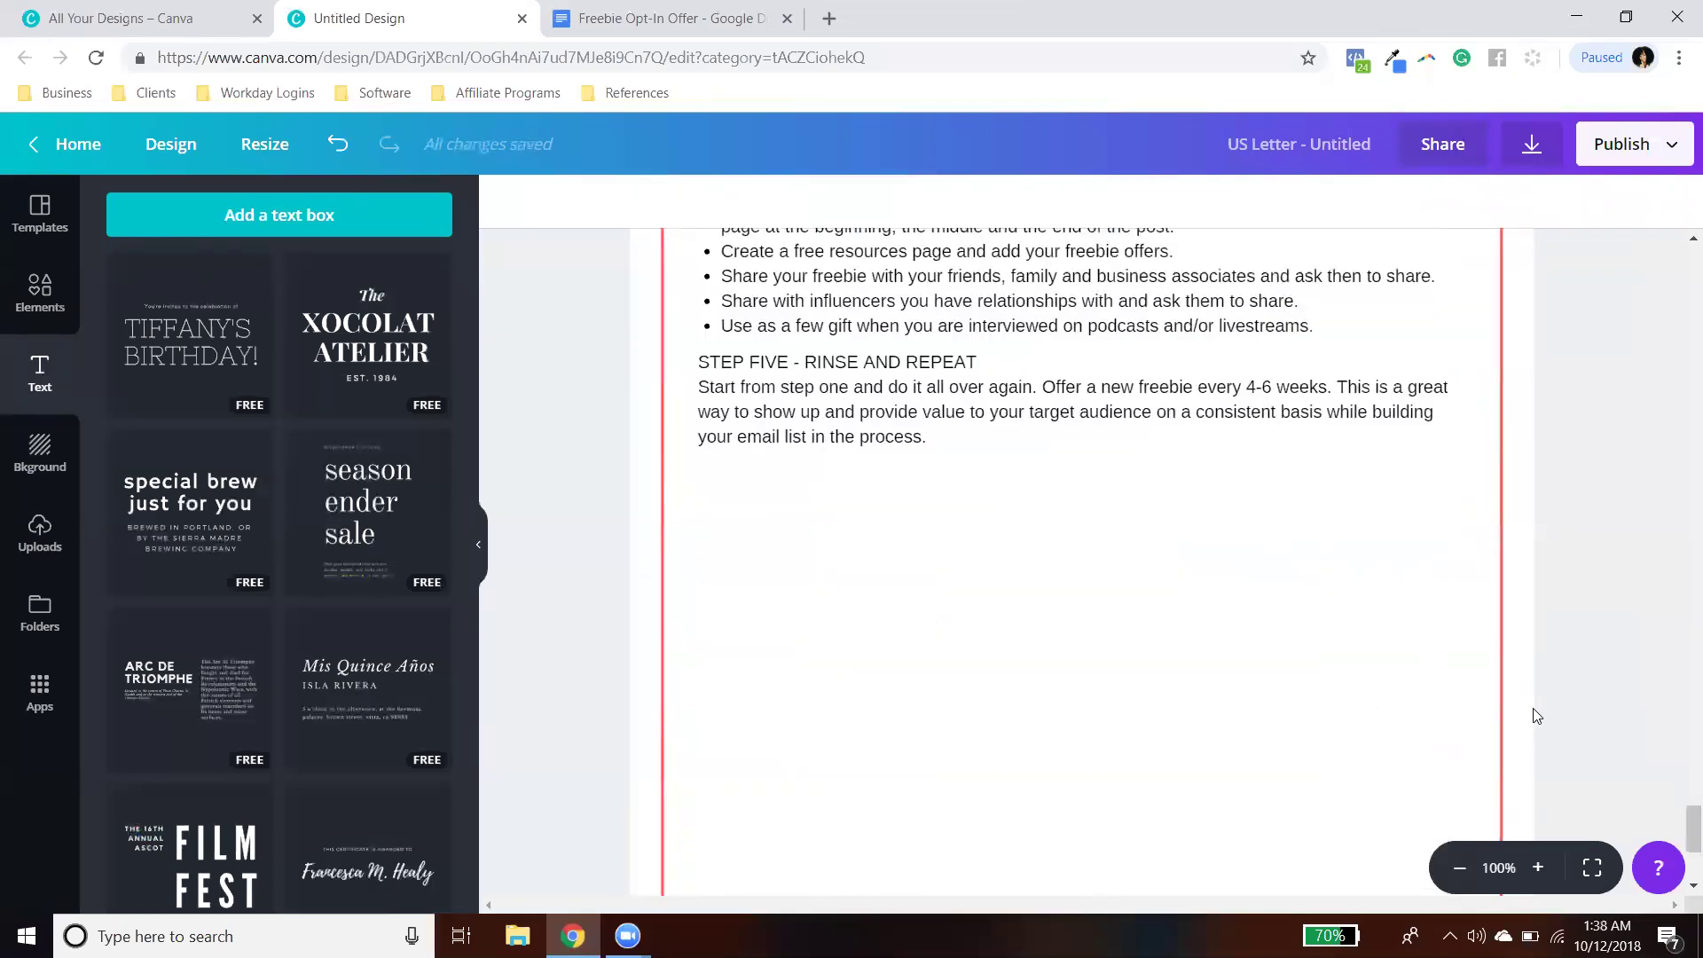
pyautogui.scroll(4, 981, 608)
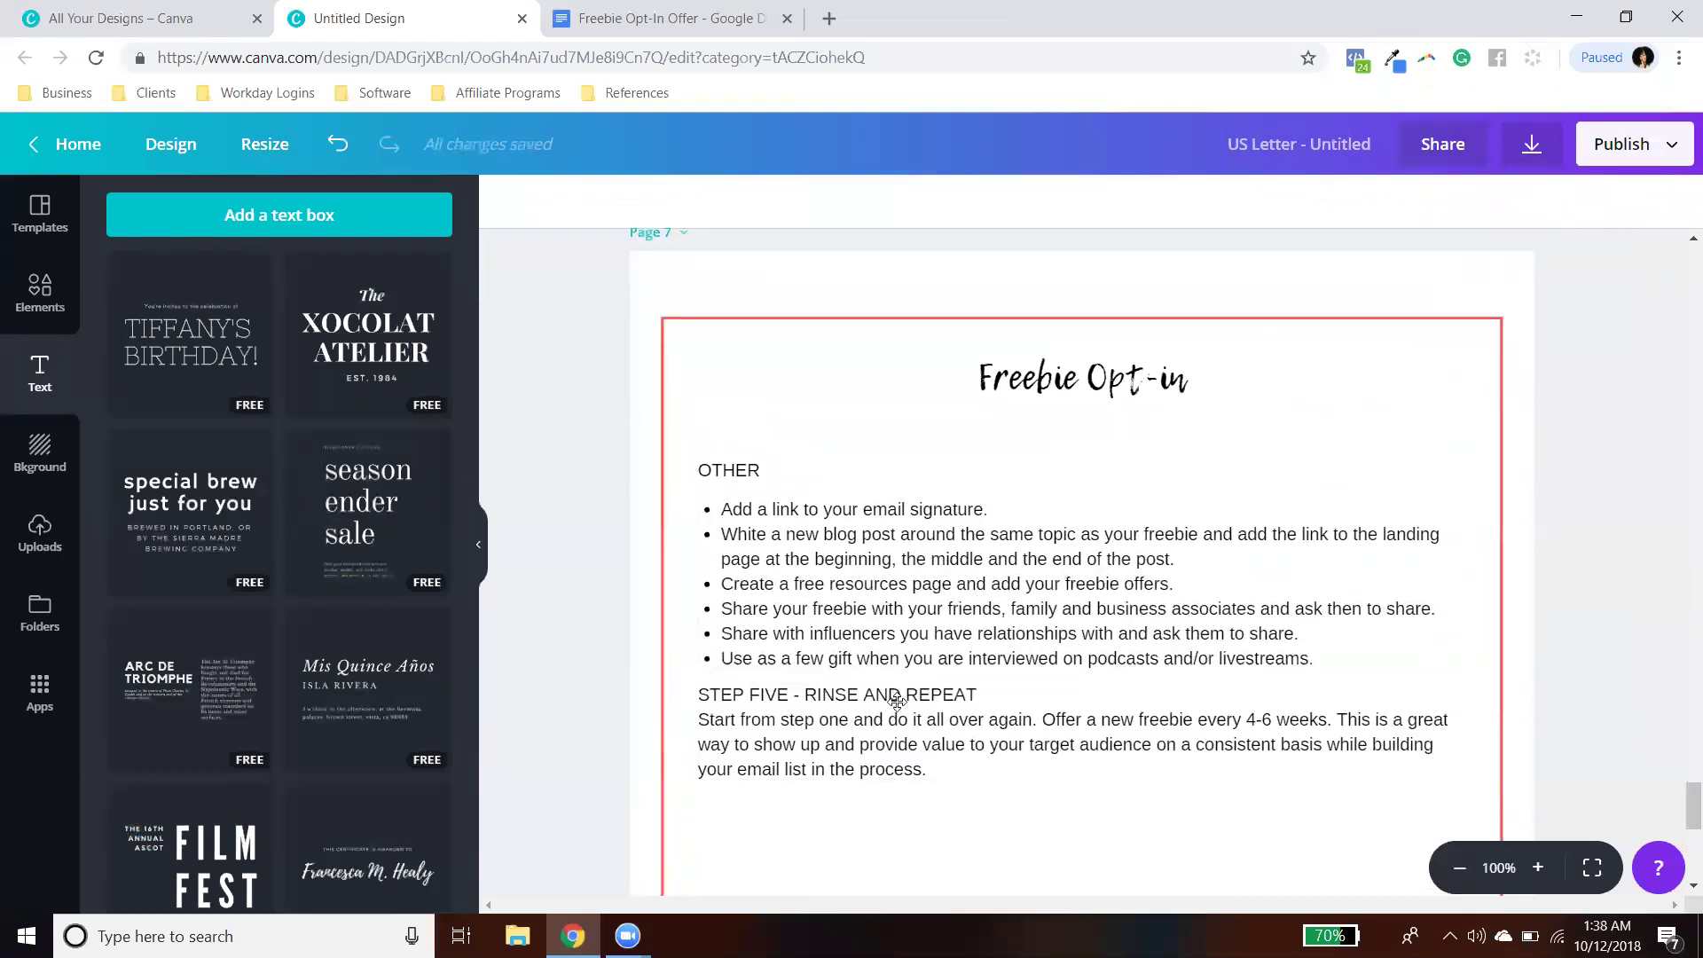
pyautogui.click(893, 731)
pyautogui.scroll(-4, 979, 434)
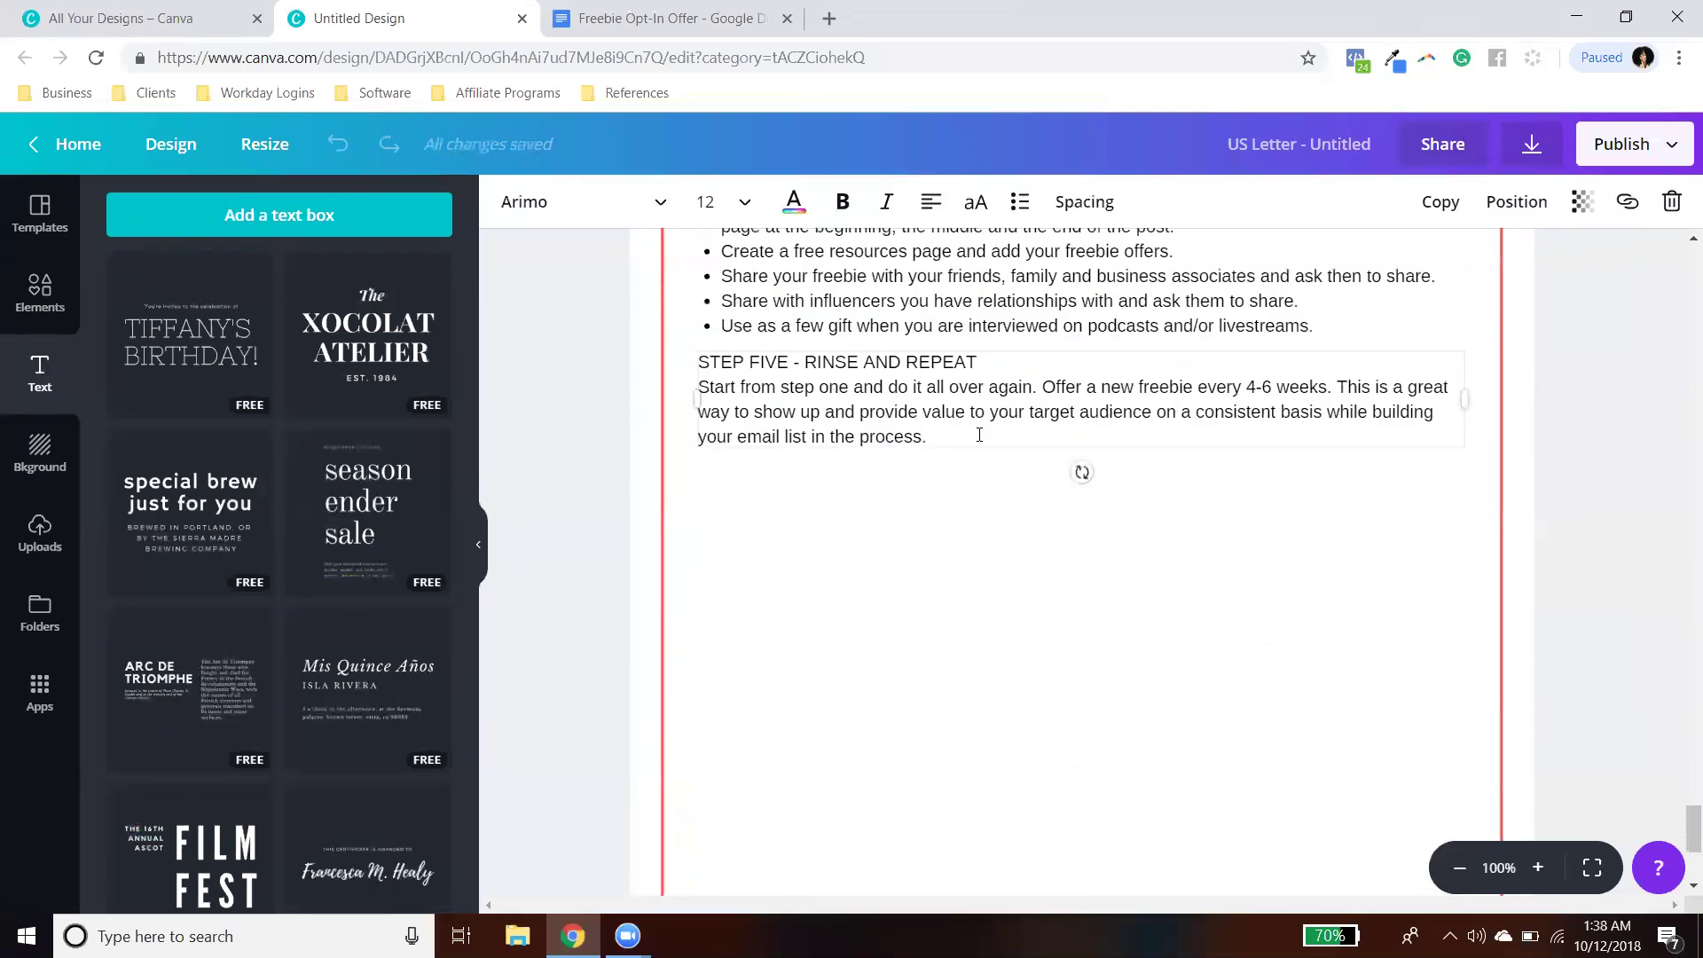
pyautogui.press('Return')
pyautogui.press('Return')
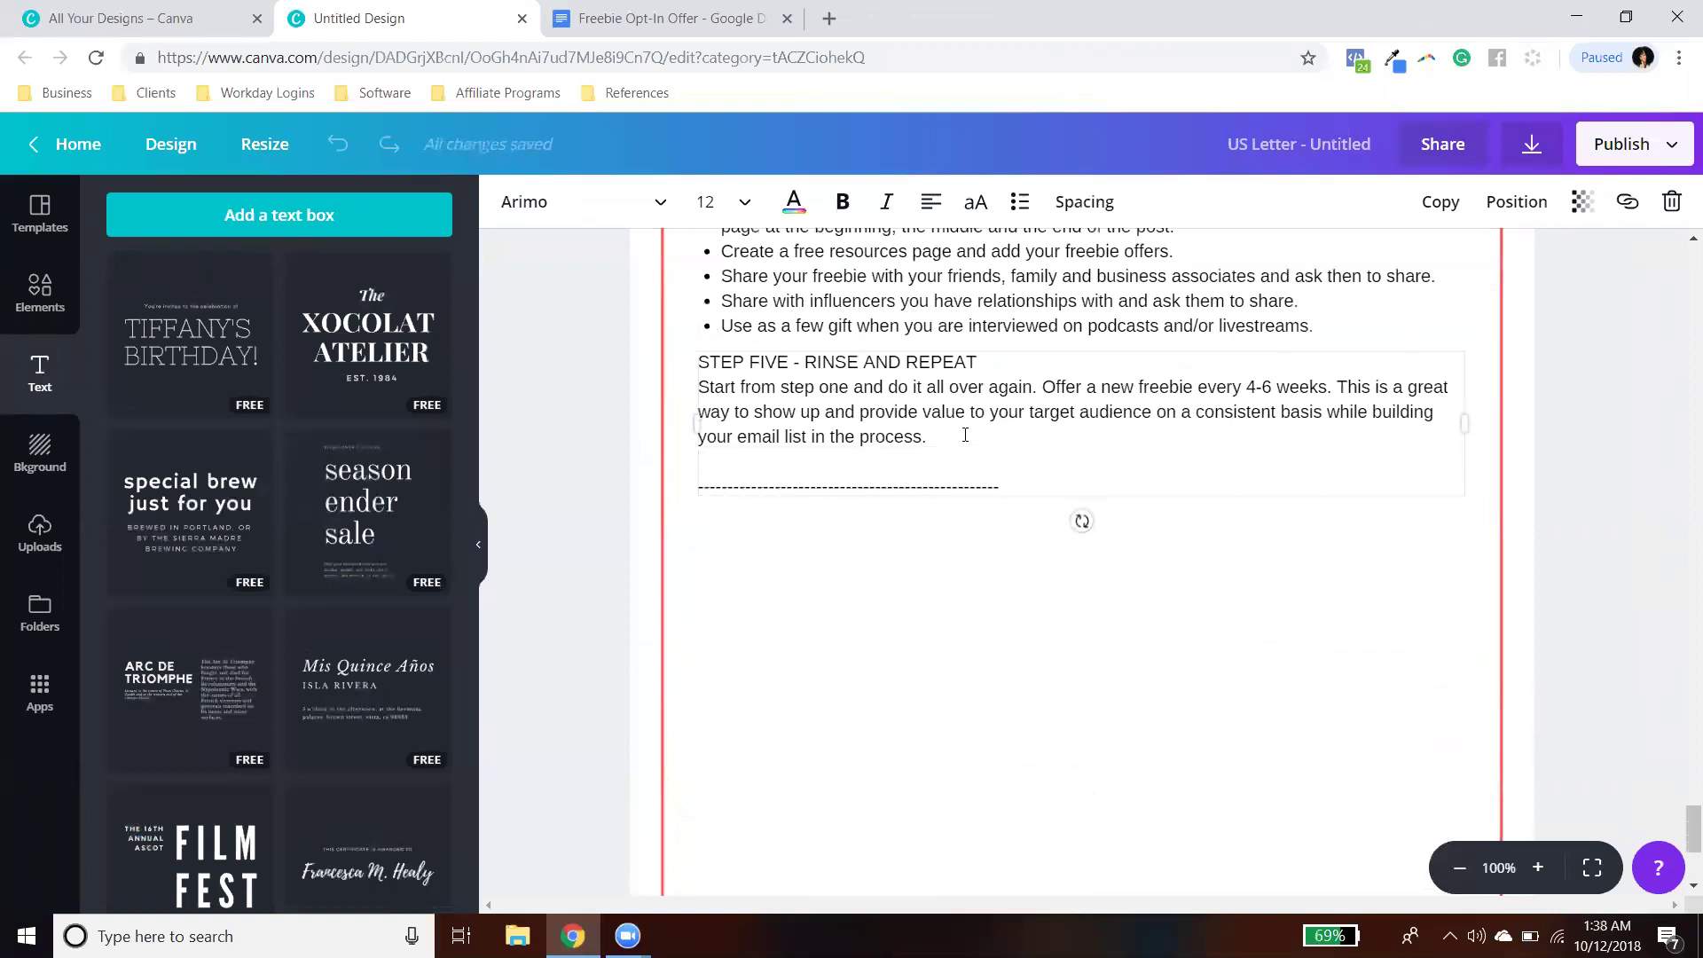
pyautogui.write('The')
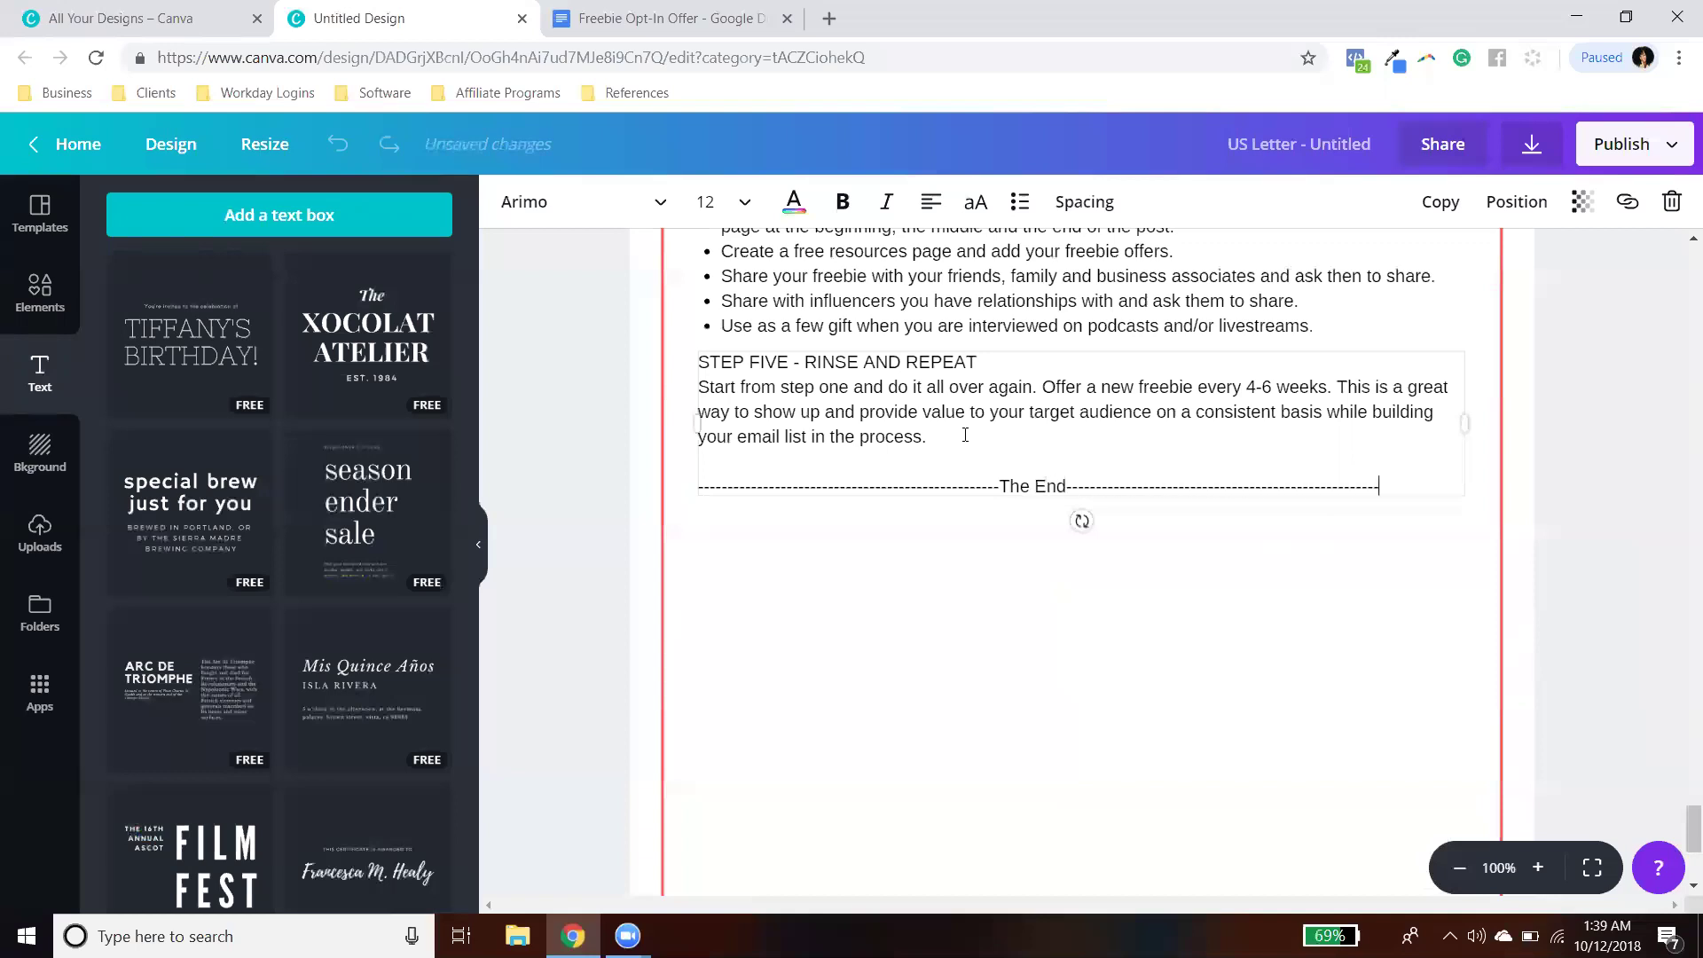
pyautogui.write('---------')
# Step: Add eight blank lines after the "The End" divider on page 7
pyautogui.press('Return')
pyautogui.press('Return')
pyautogui.press('Return')
pyautogui.press('Return')
pyautogui.press('Return')
pyautogui.press('Return')
pyautogui.press('Return')
pyautogui.press('Return')
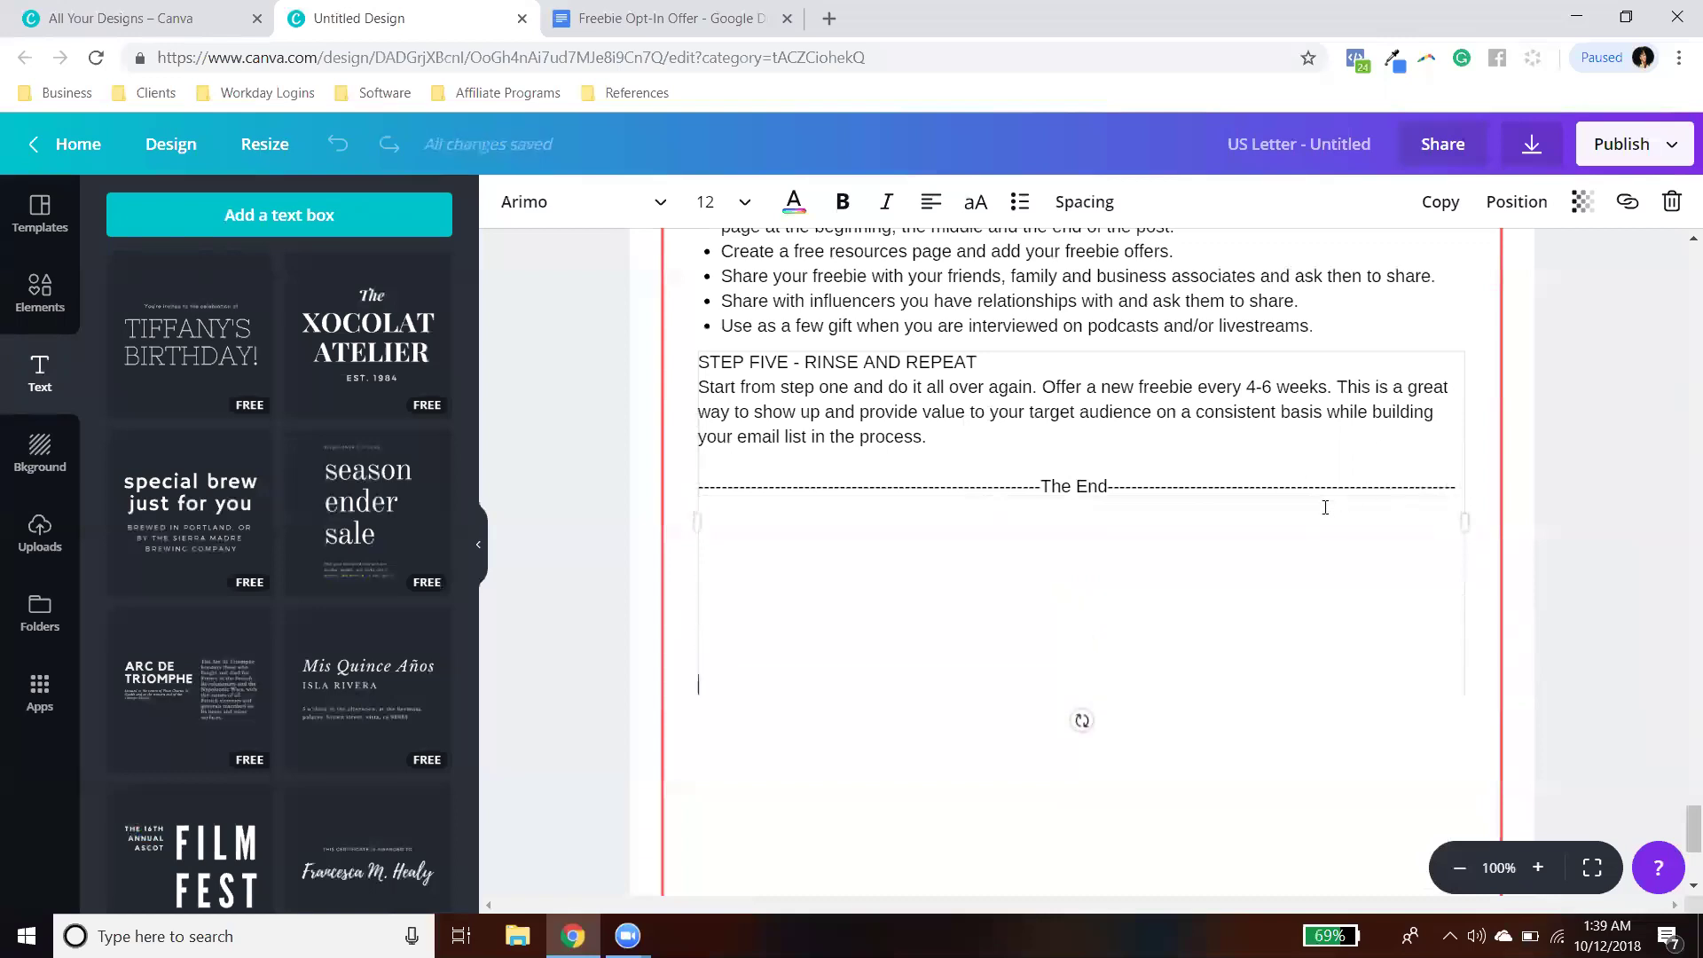
# Step: Colour the entire dashed "The End" line on page 7 grey
pyautogui.moveTo(1082, 523); pyautogui.dragTo(707, 486)
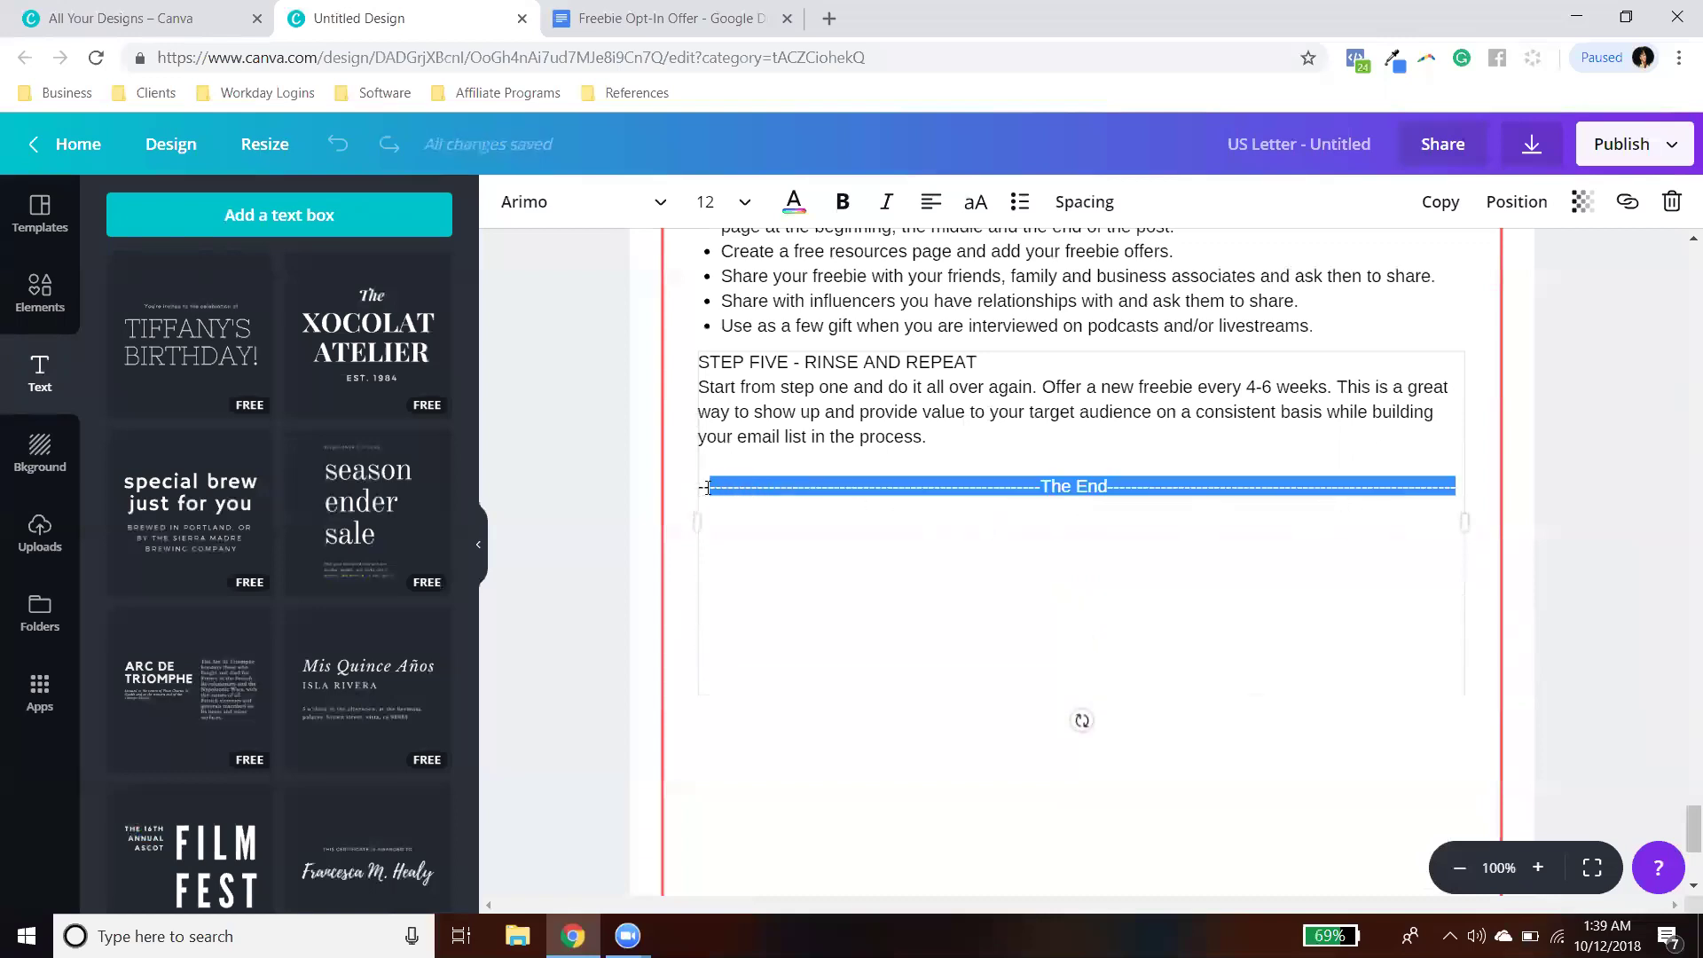
pyautogui.click(803, 206)
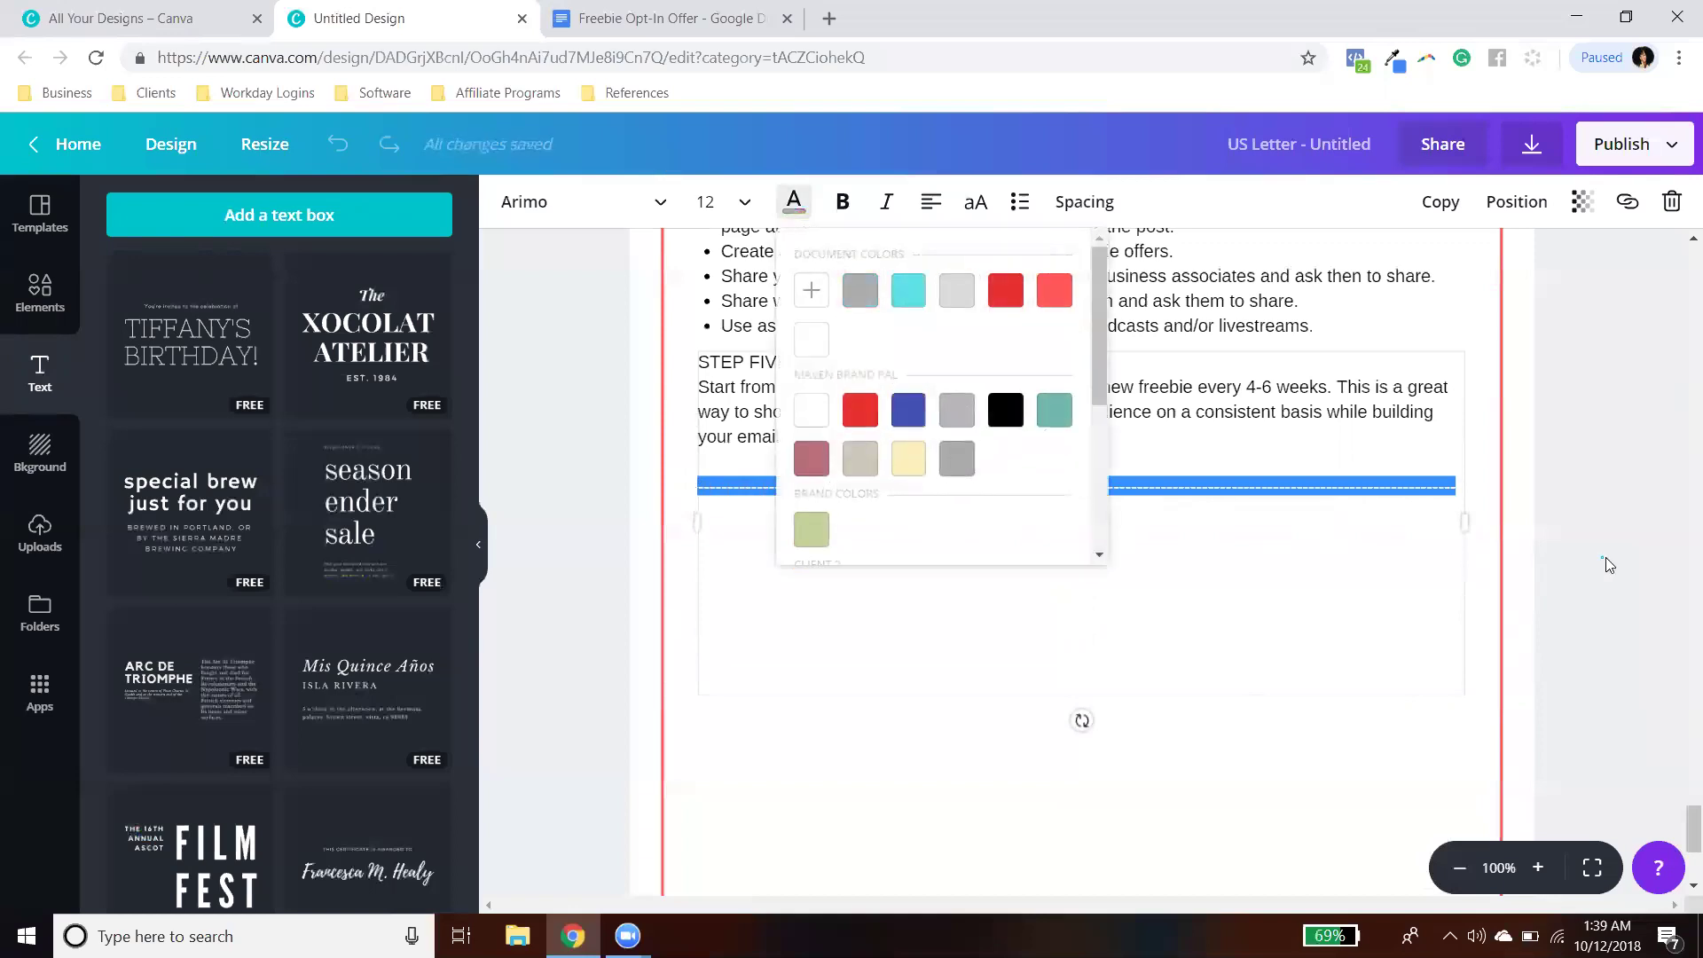
pyautogui.click(1285, 608)
pyautogui.scroll(-1, 1153, 559)
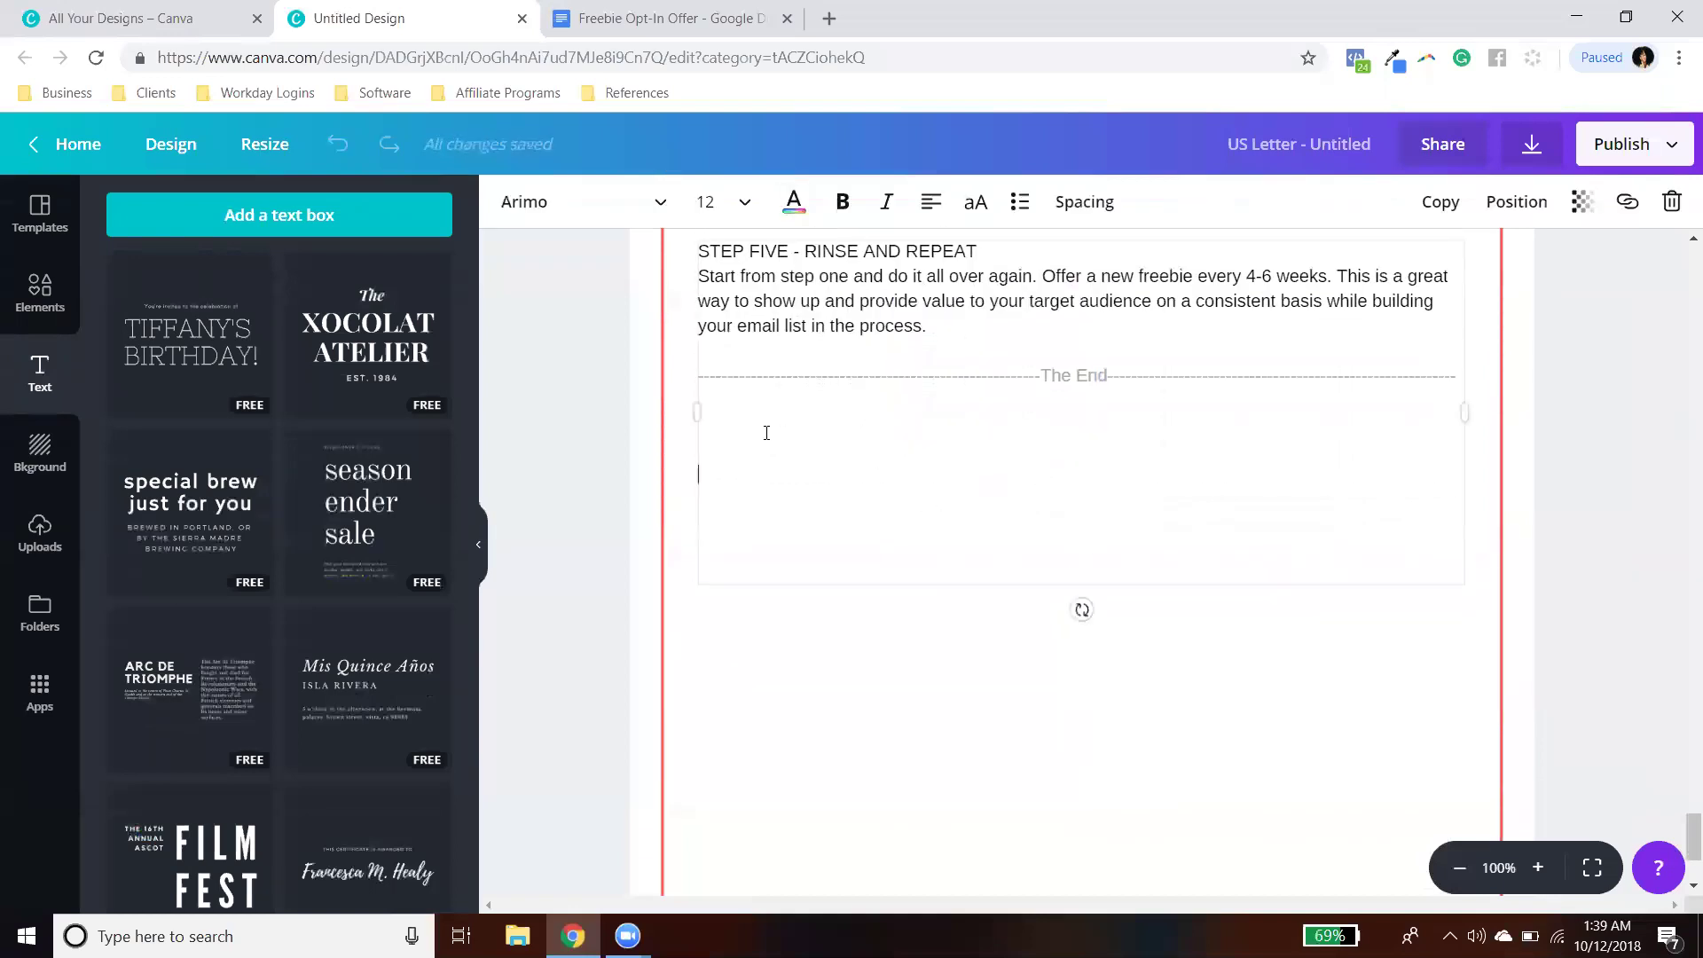
pyautogui.click(1634, 545)
# Step: Add a new blank page 8 at the end of the document, after the "The End" page
pyautogui.scroll(2, 1213, 654)
pyautogui.scroll(-2, 1213, 654)
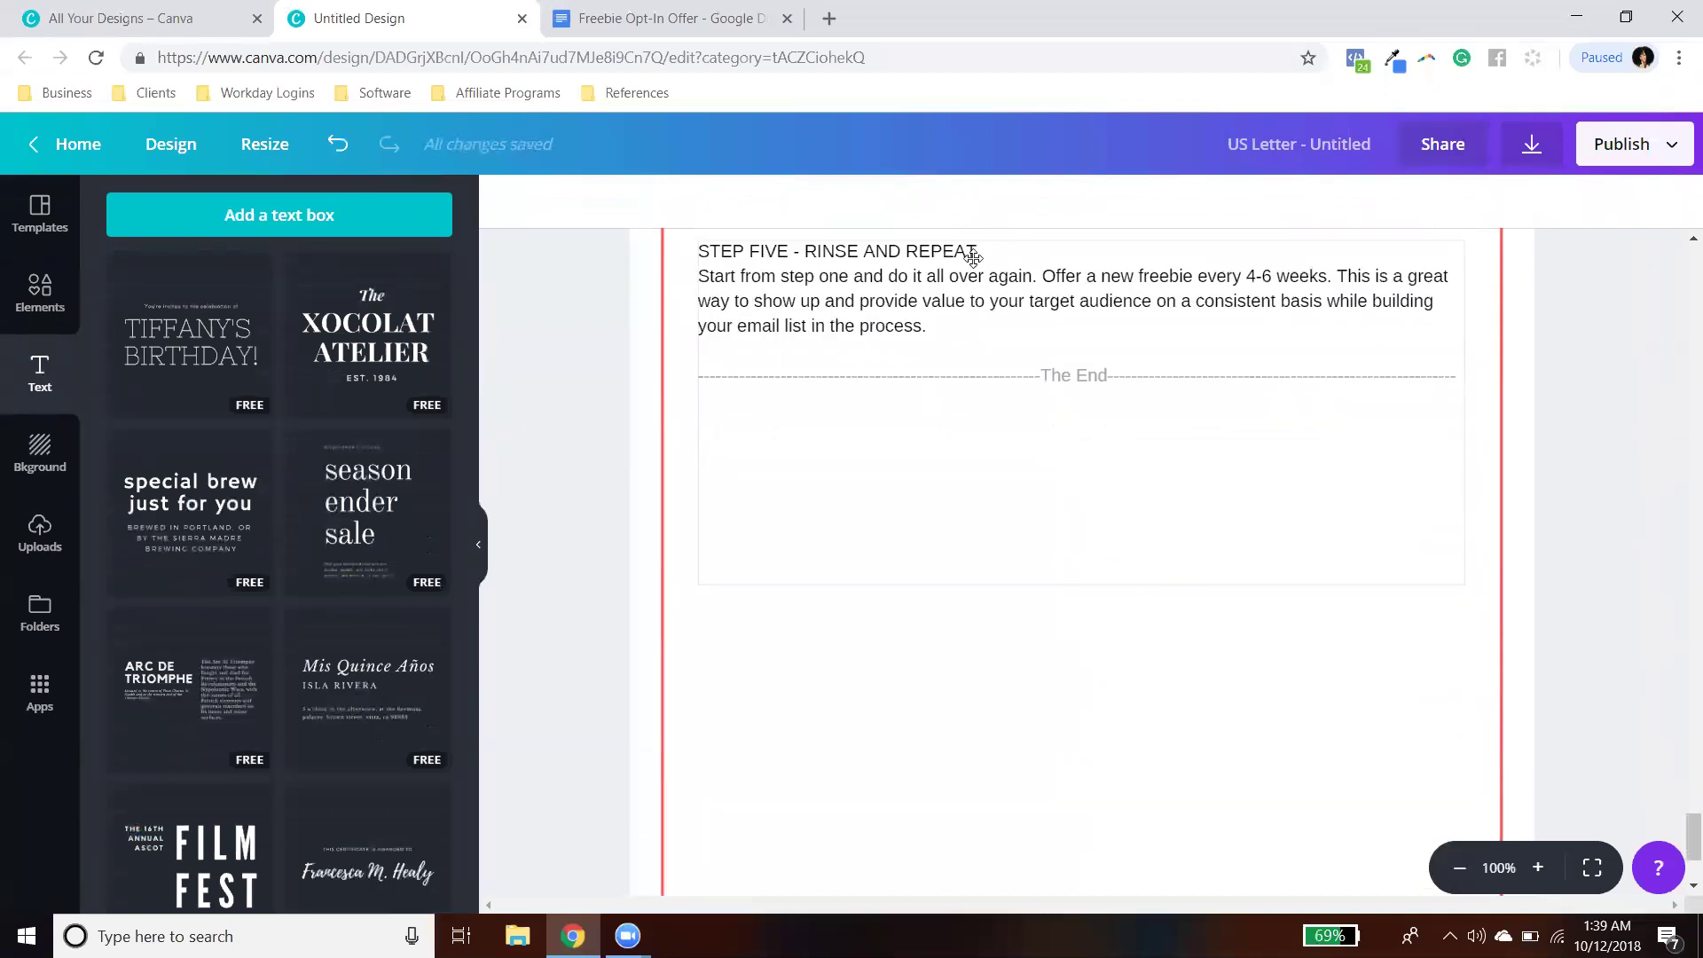
pyautogui.scroll(-3, 1053, 612)
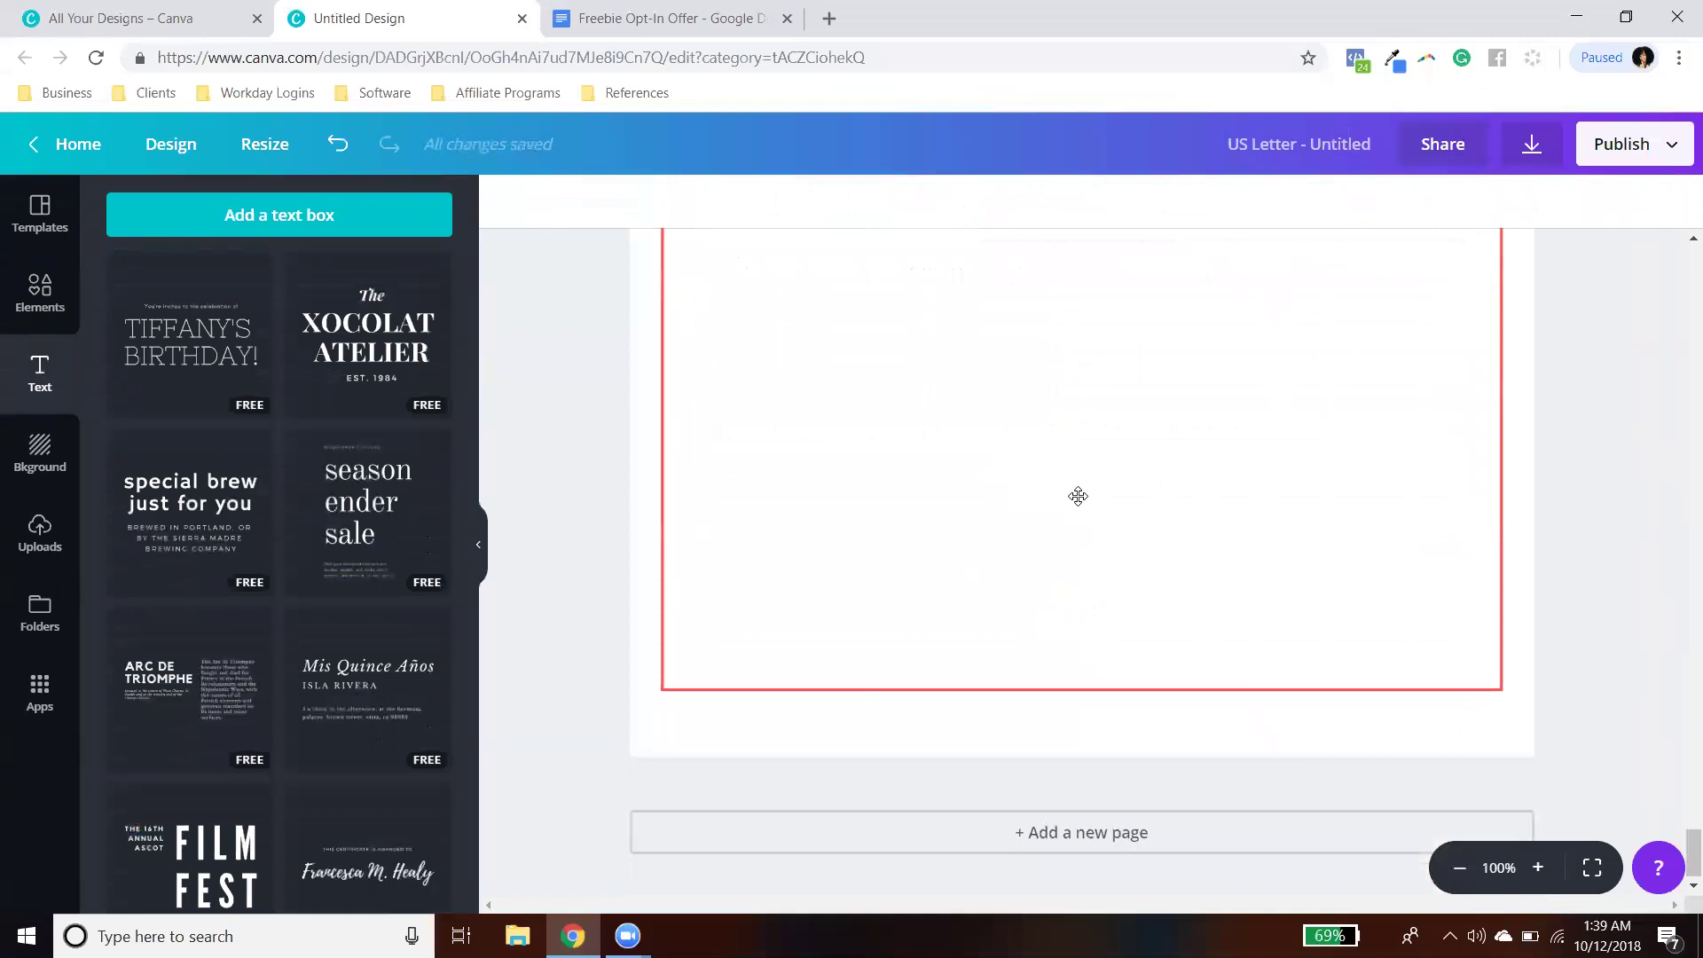
pyautogui.scroll(5, 1075, 494)
pyautogui.scroll(-3, 1141, 638)
pyautogui.scroll(-3, 1141, 638)
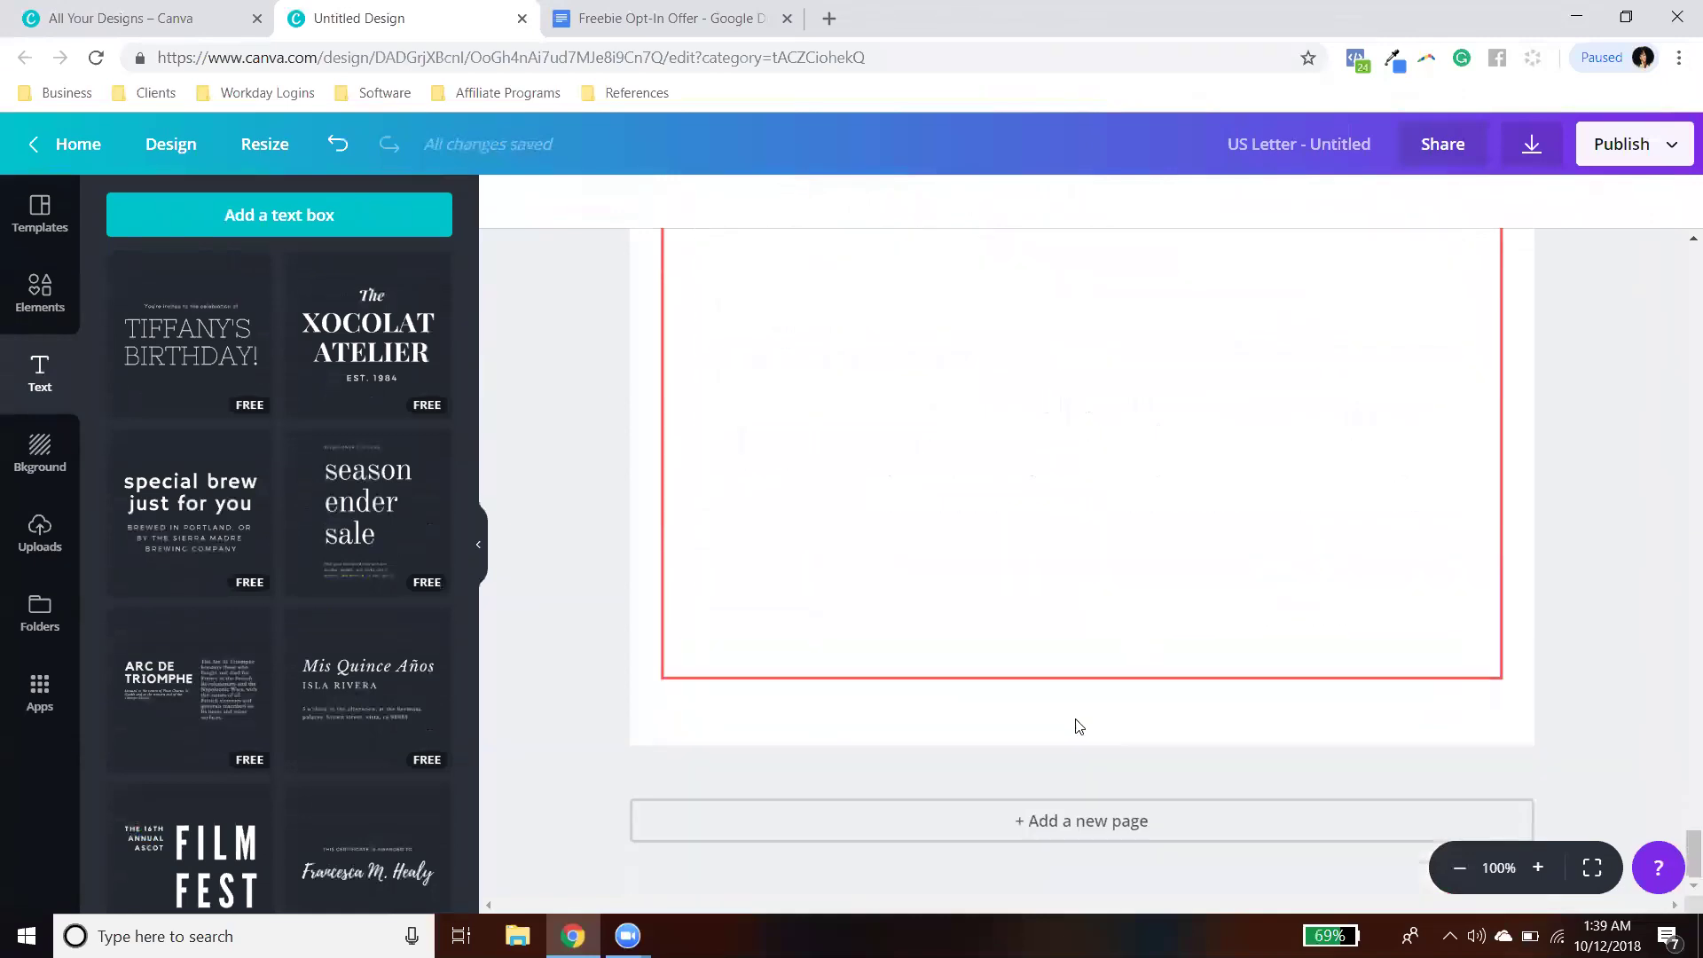
pyautogui.click(1000, 823)
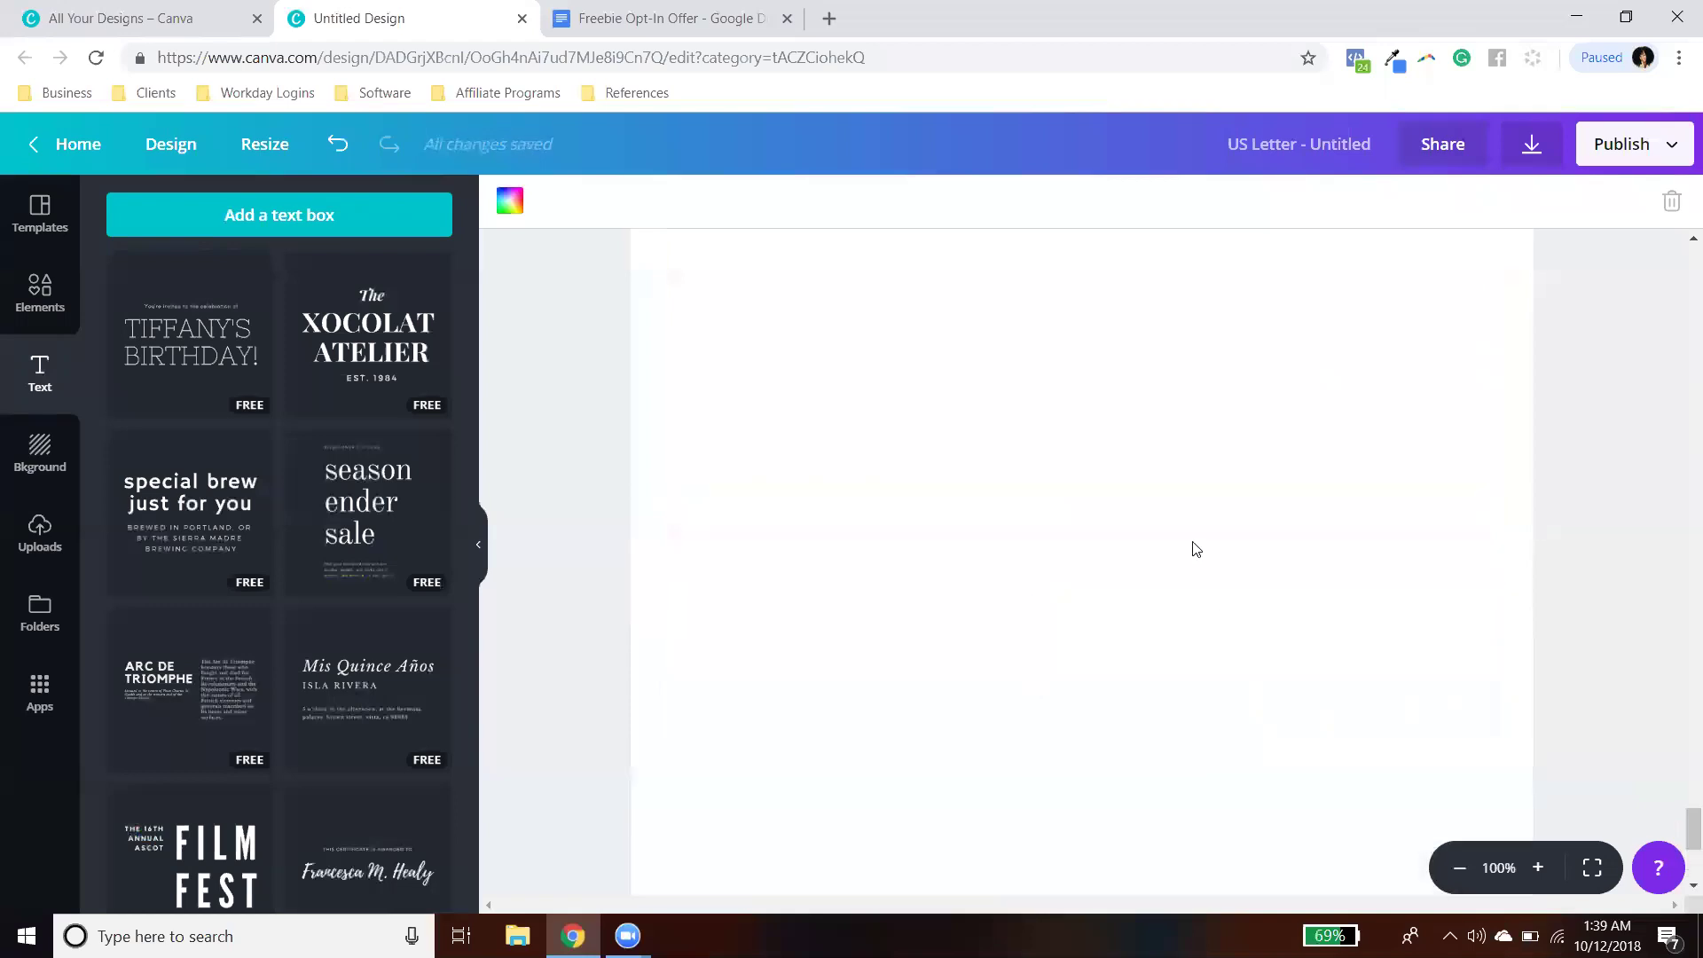
pyautogui.scroll(10, 1194, 549)
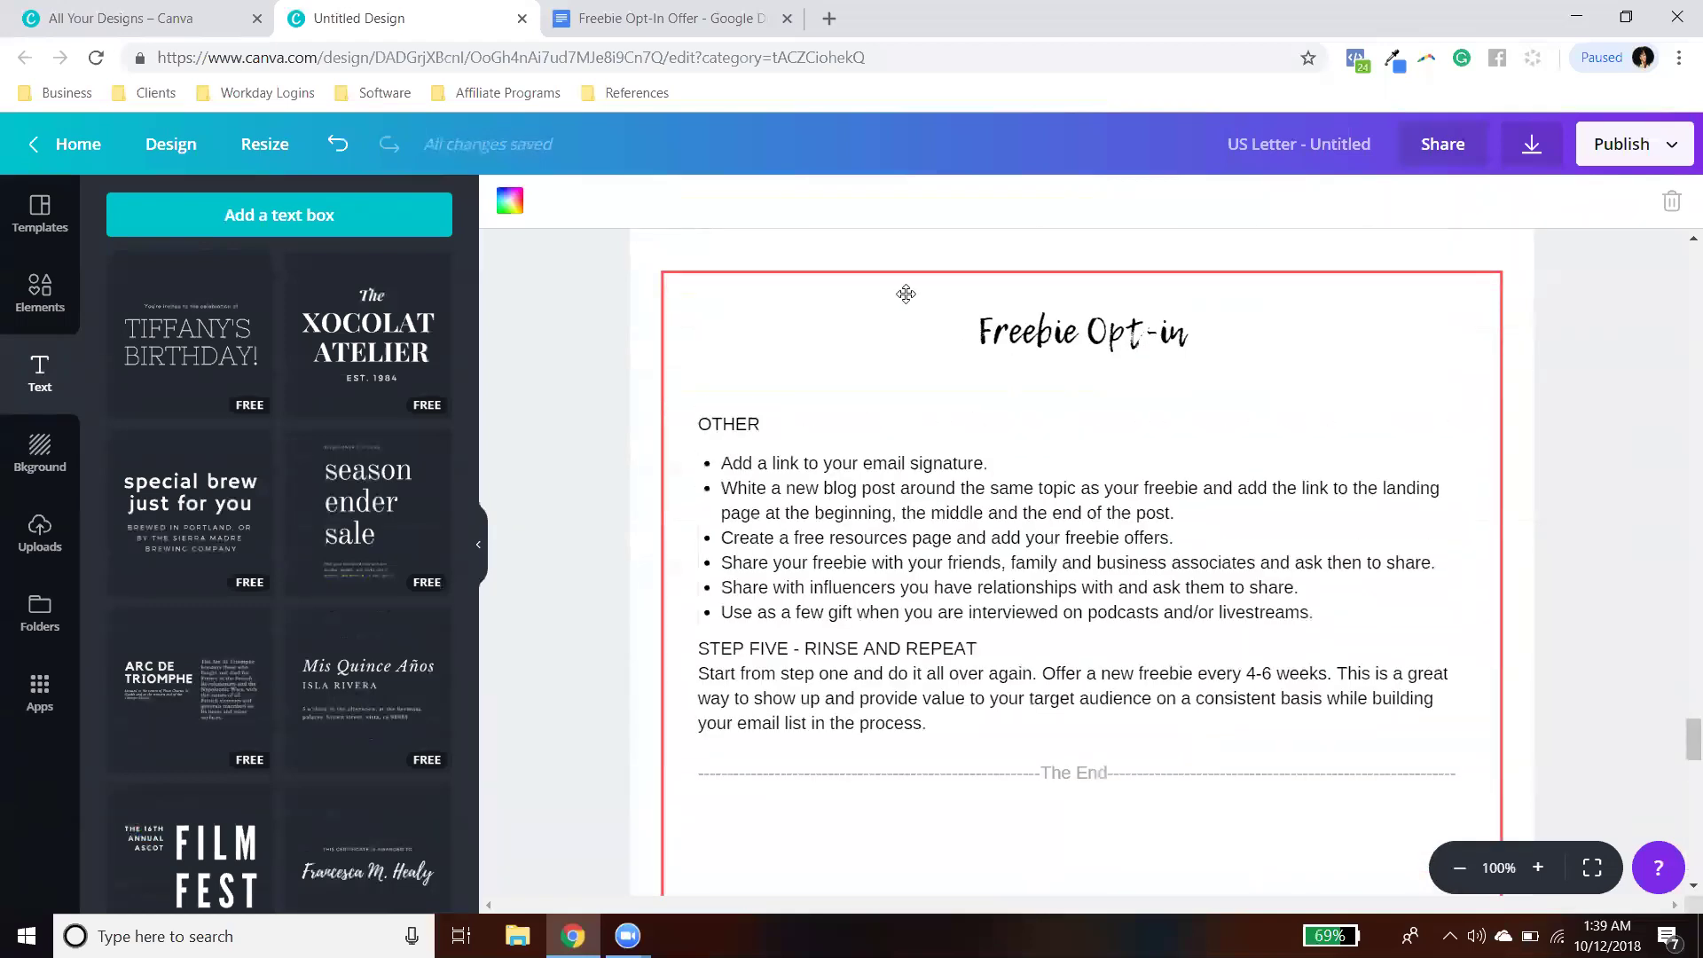
pyautogui.scroll(3, 733, 385)
pyautogui.scroll(-15, 1135, 701)
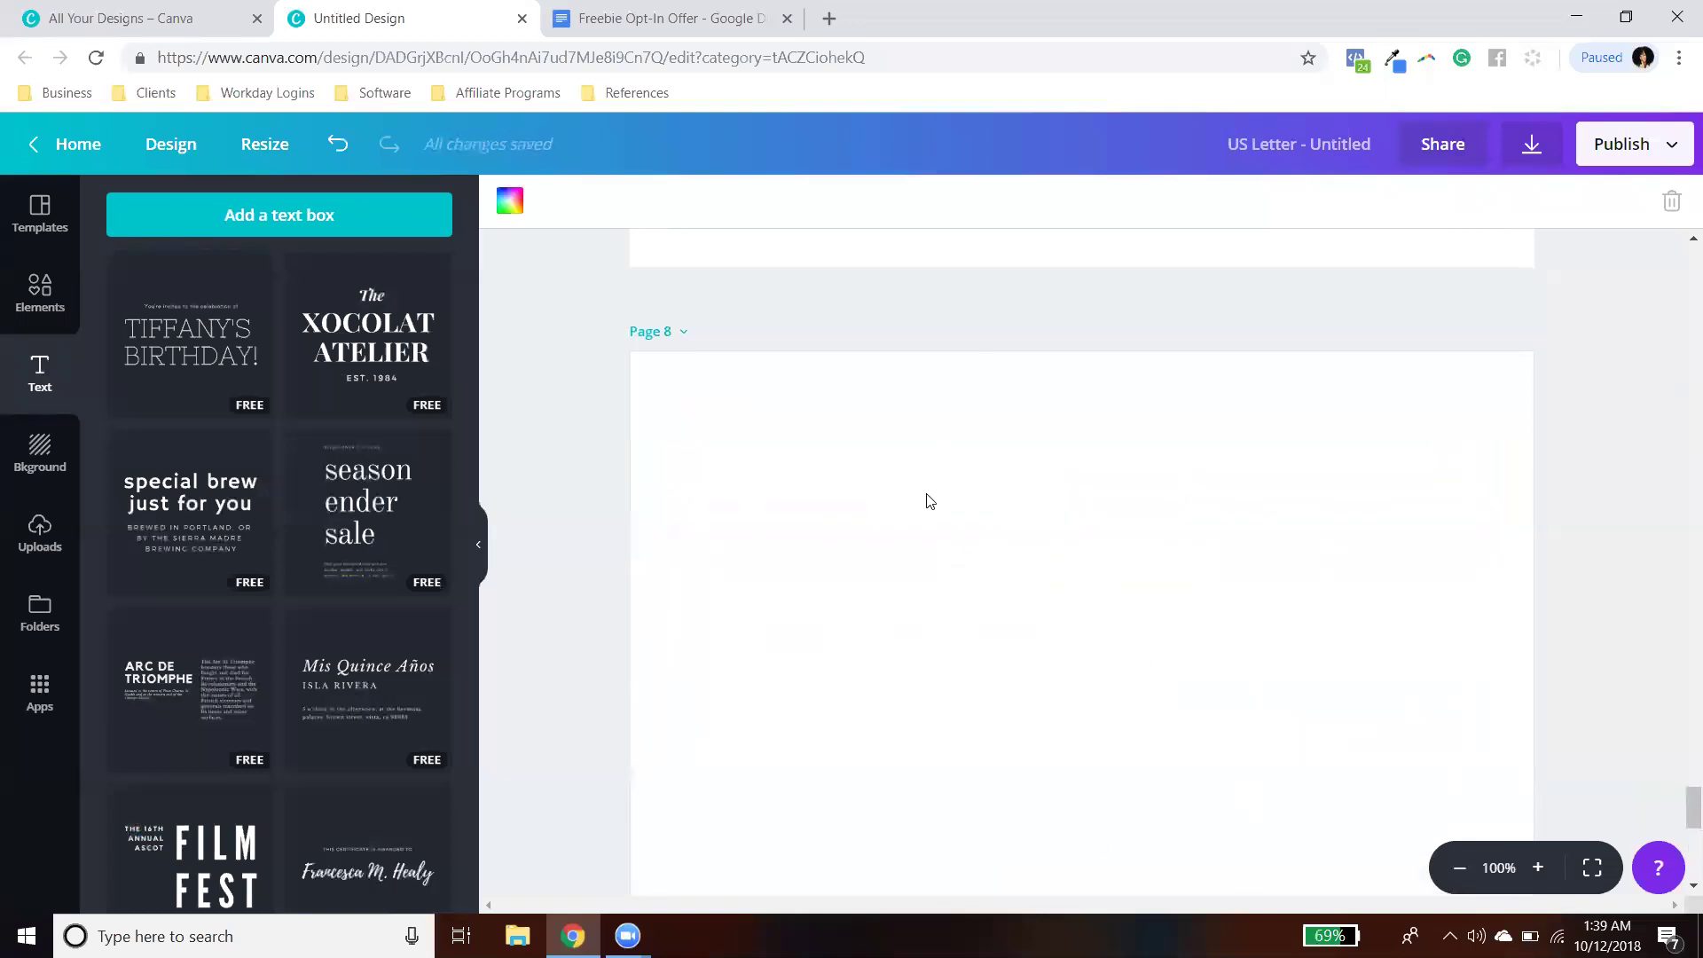
# Step: Add a heading text box horizontally centred near the top of page 8
pyautogui.click(258, 220)
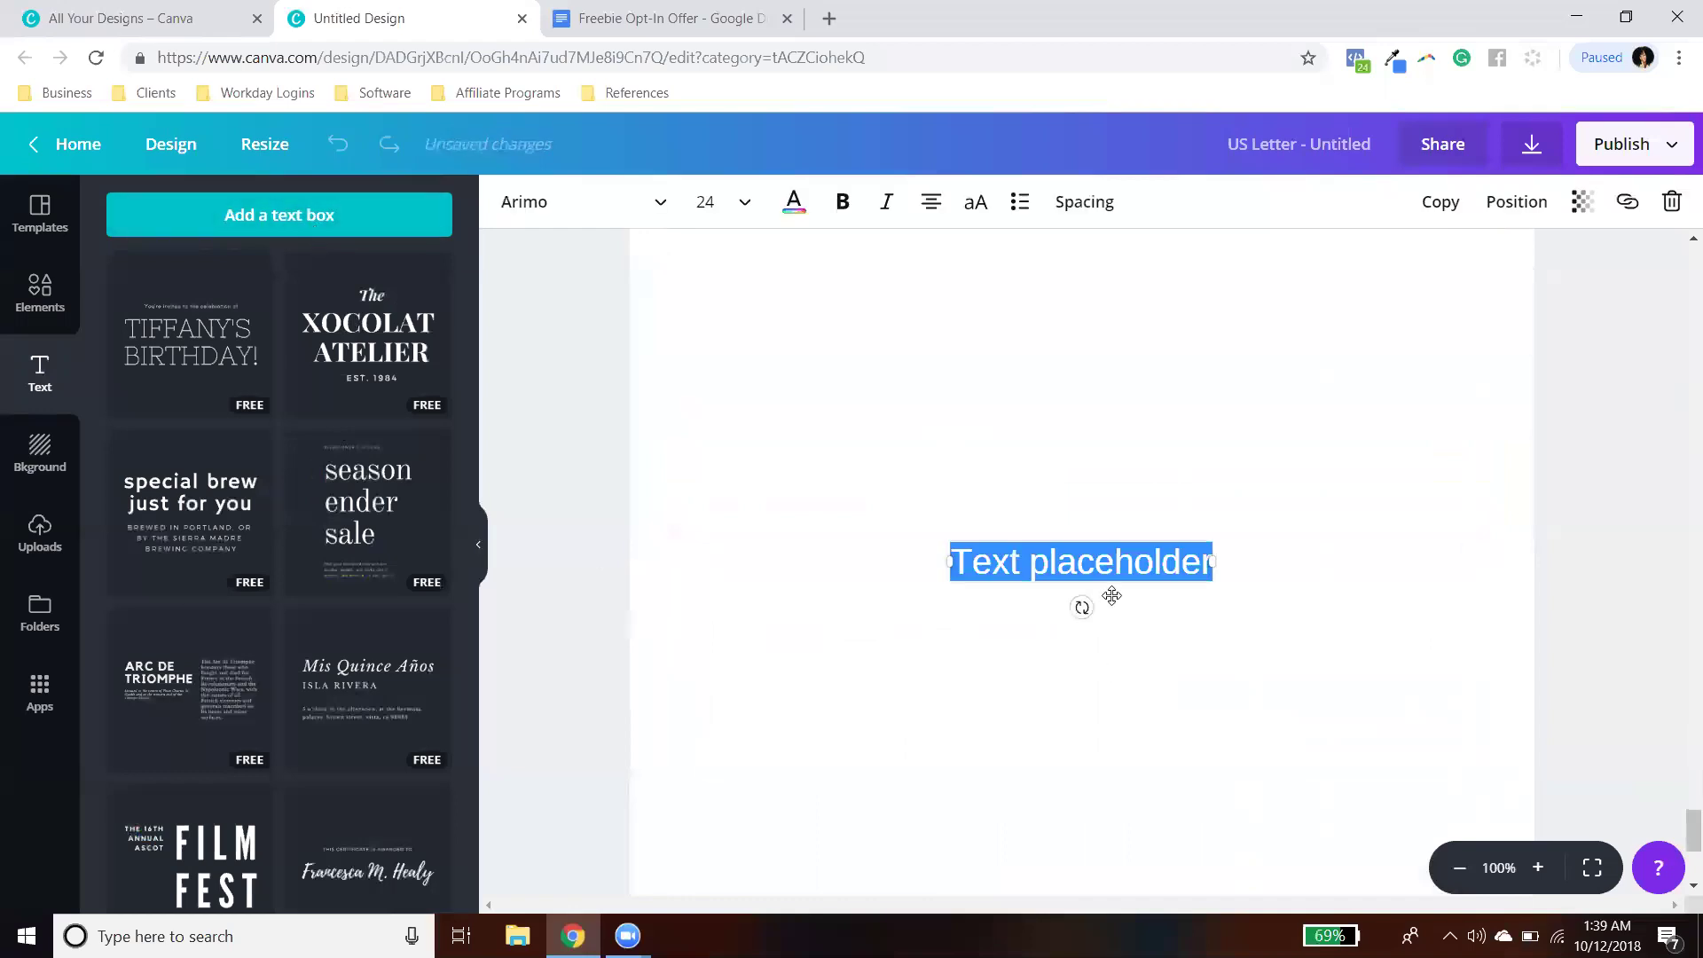
pyautogui.moveTo(1144, 577); pyautogui.dragTo(1143, 818)
pyautogui.scroll(1, 1646, 714)
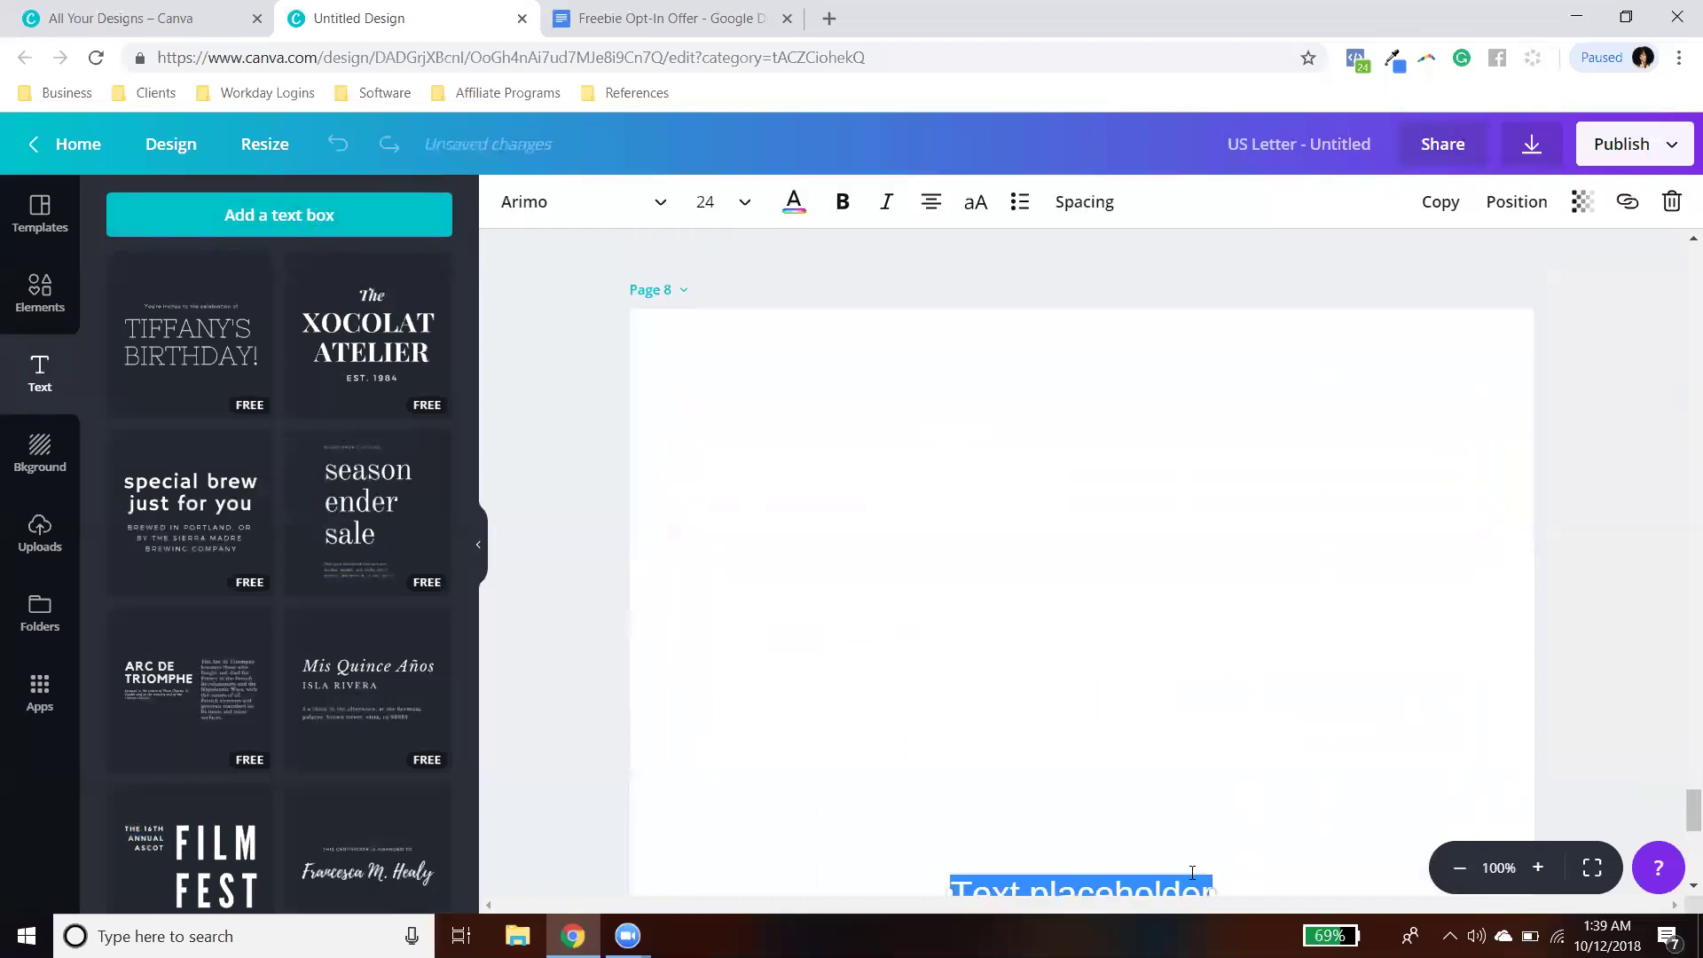
pyautogui.click(1139, 873)
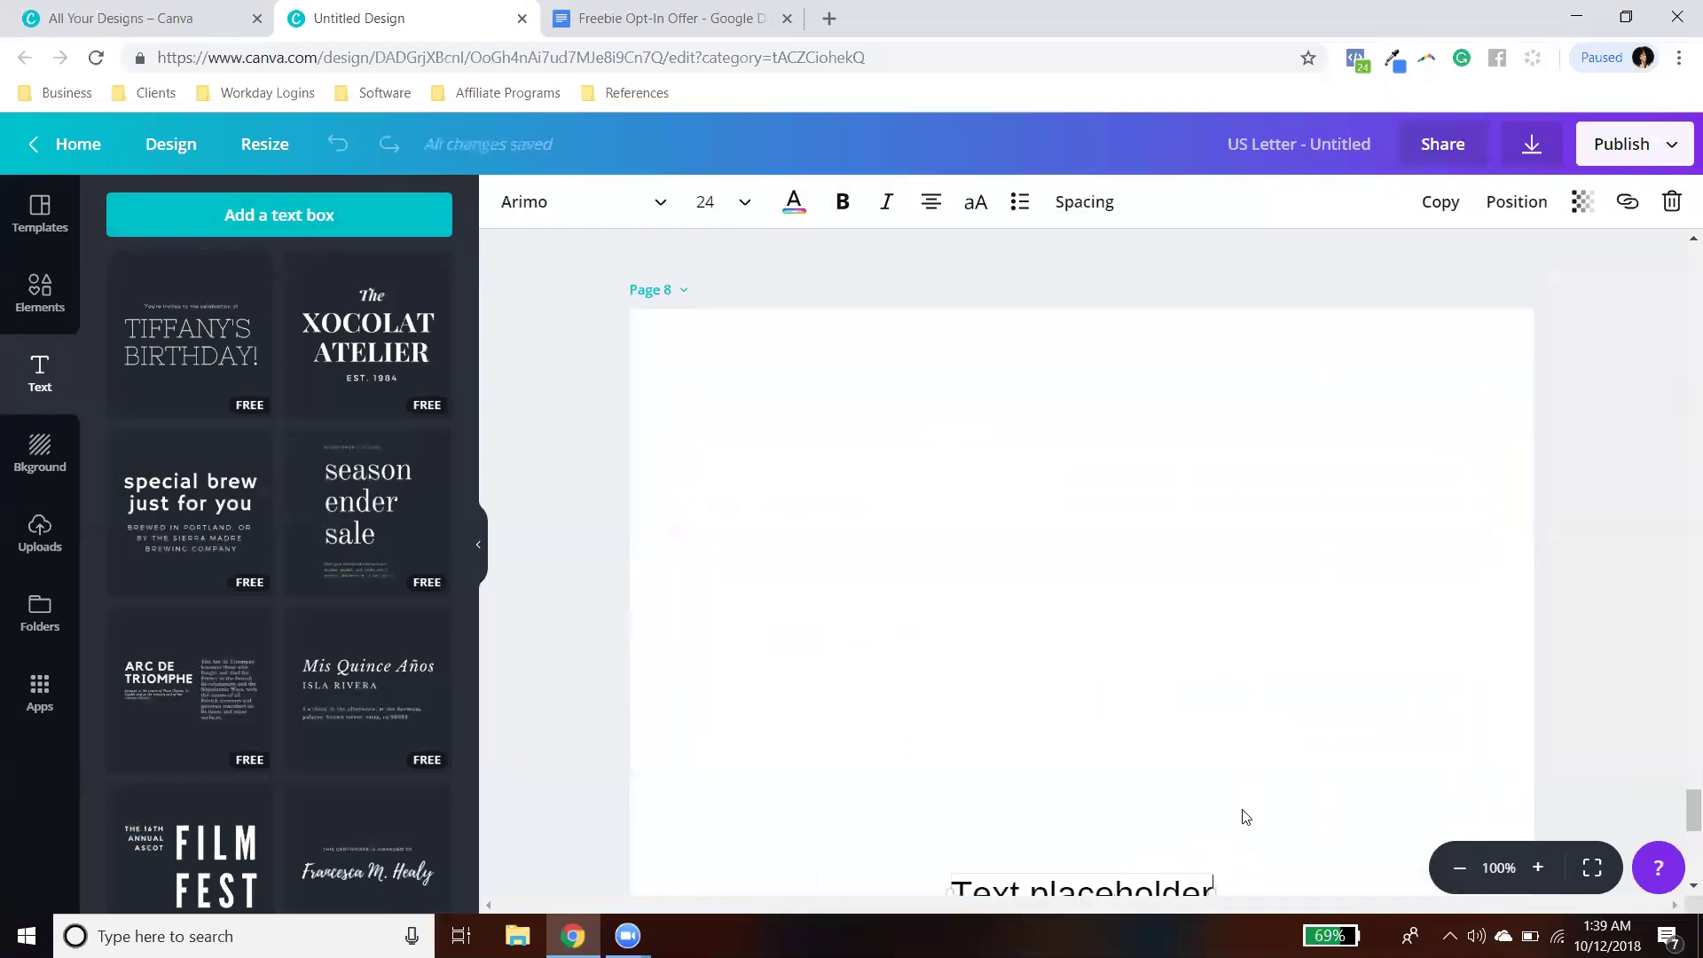
pyautogui.hotkey('shift', 'End')
pyautogui.click(1393, 745)
pyautogui.moveTo(1103, 872); pyautogui.dragTo(1104, 405)
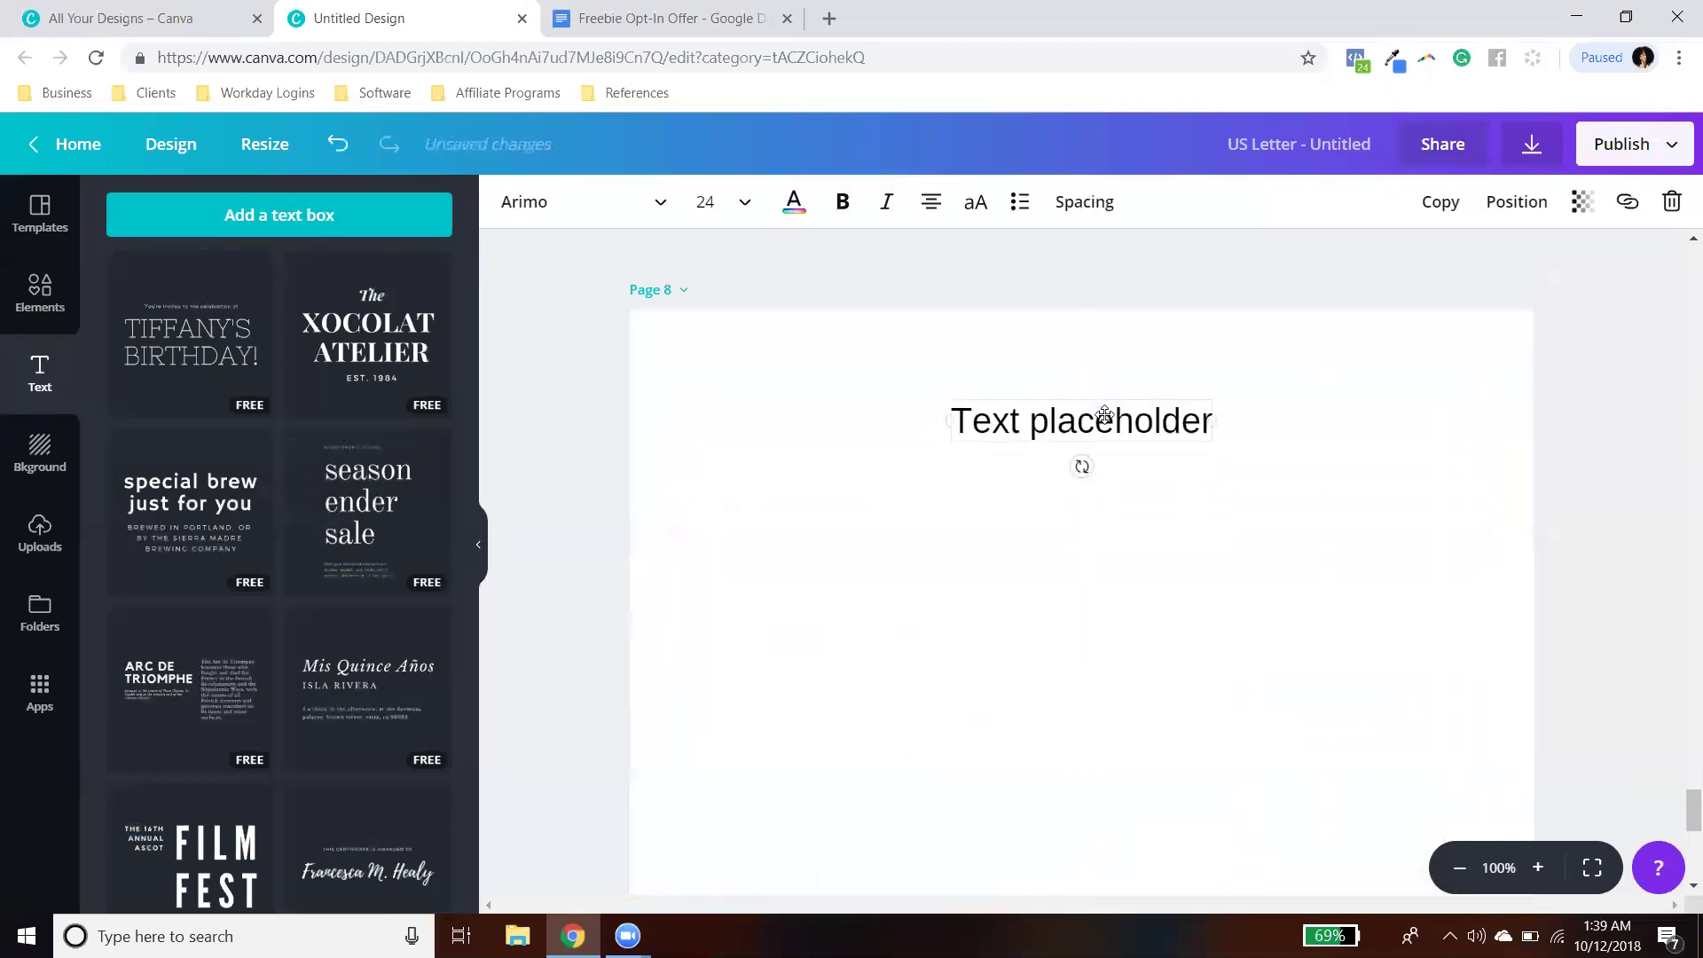
# Step: Add a single-picture grid to page 8, shrink it to under half the page width, and place it below the heading at the left margin
pyautogui.click(40, 293)
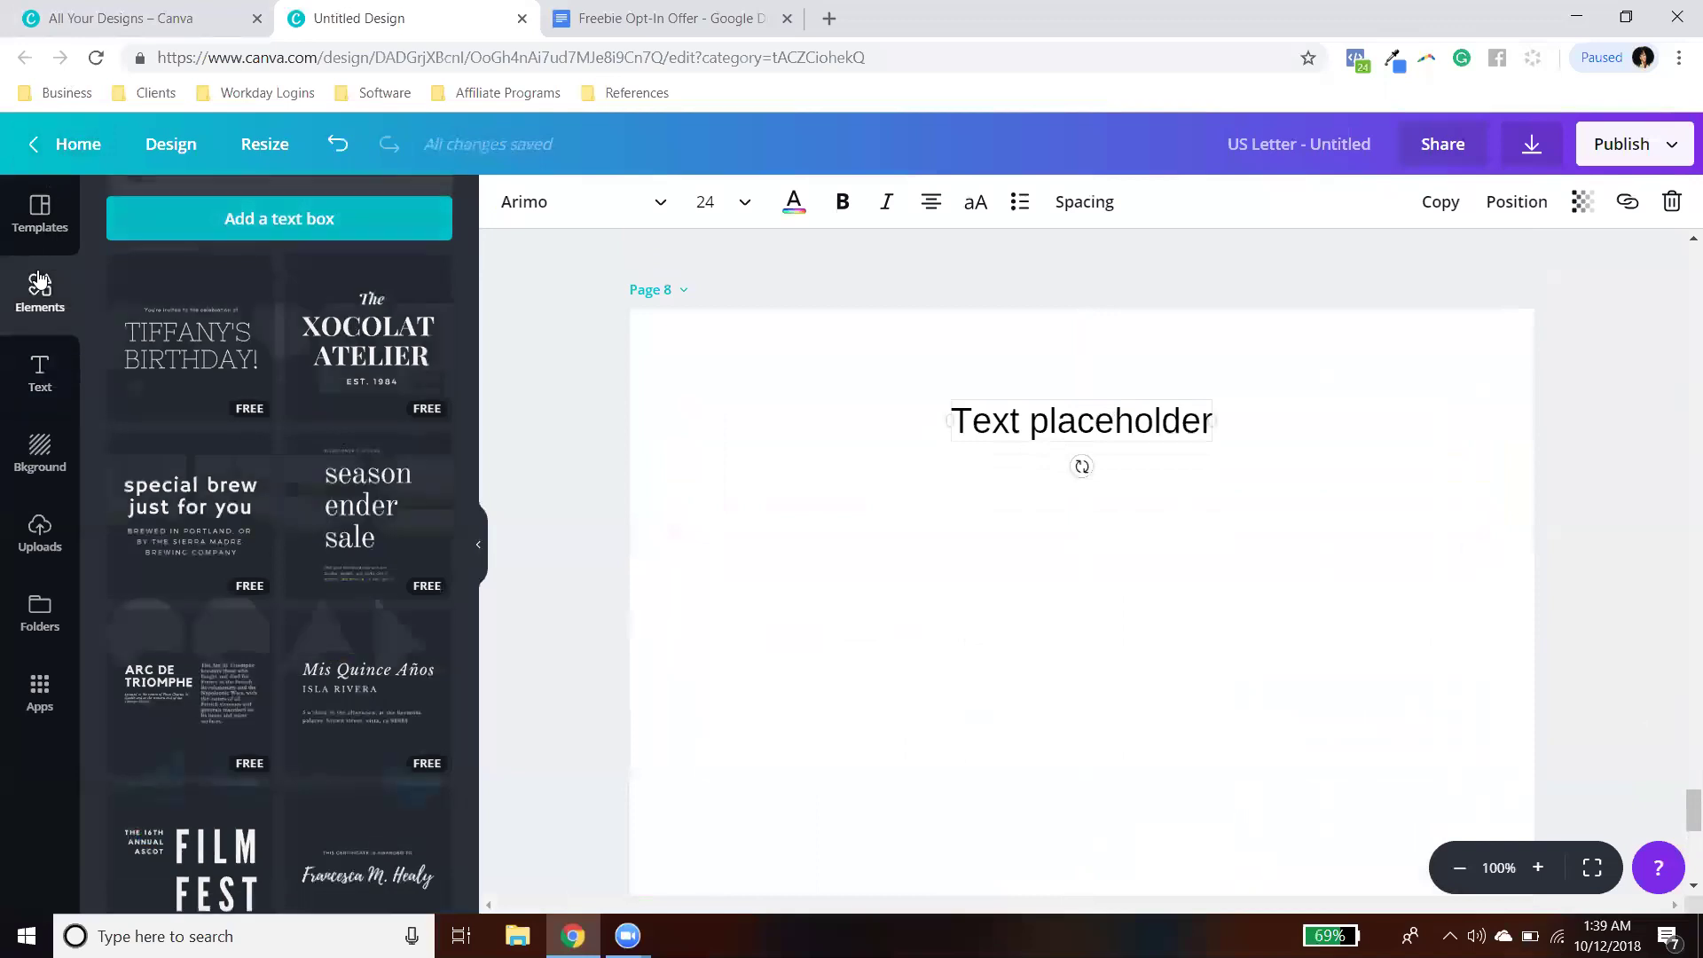
pyautogui.moveTo(965, 753); pyautogui.dragTo(898, 674)
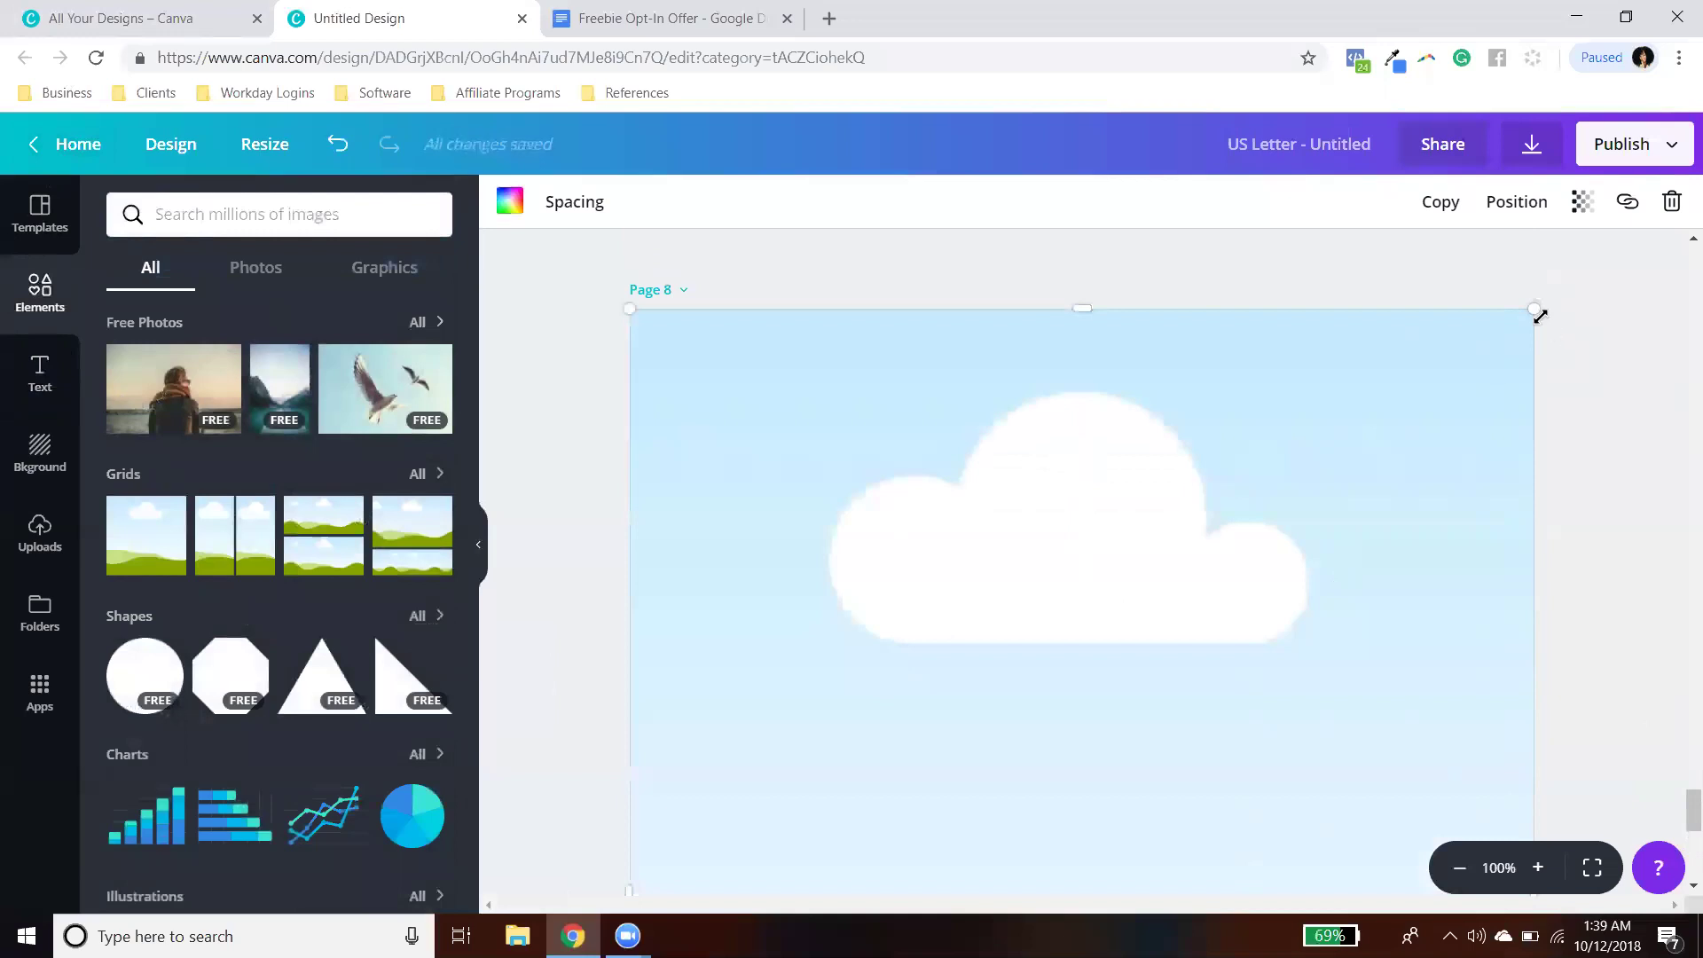
pyautogui.moveTo(1388, 447); pyautogui.dragTo(1005, 262)
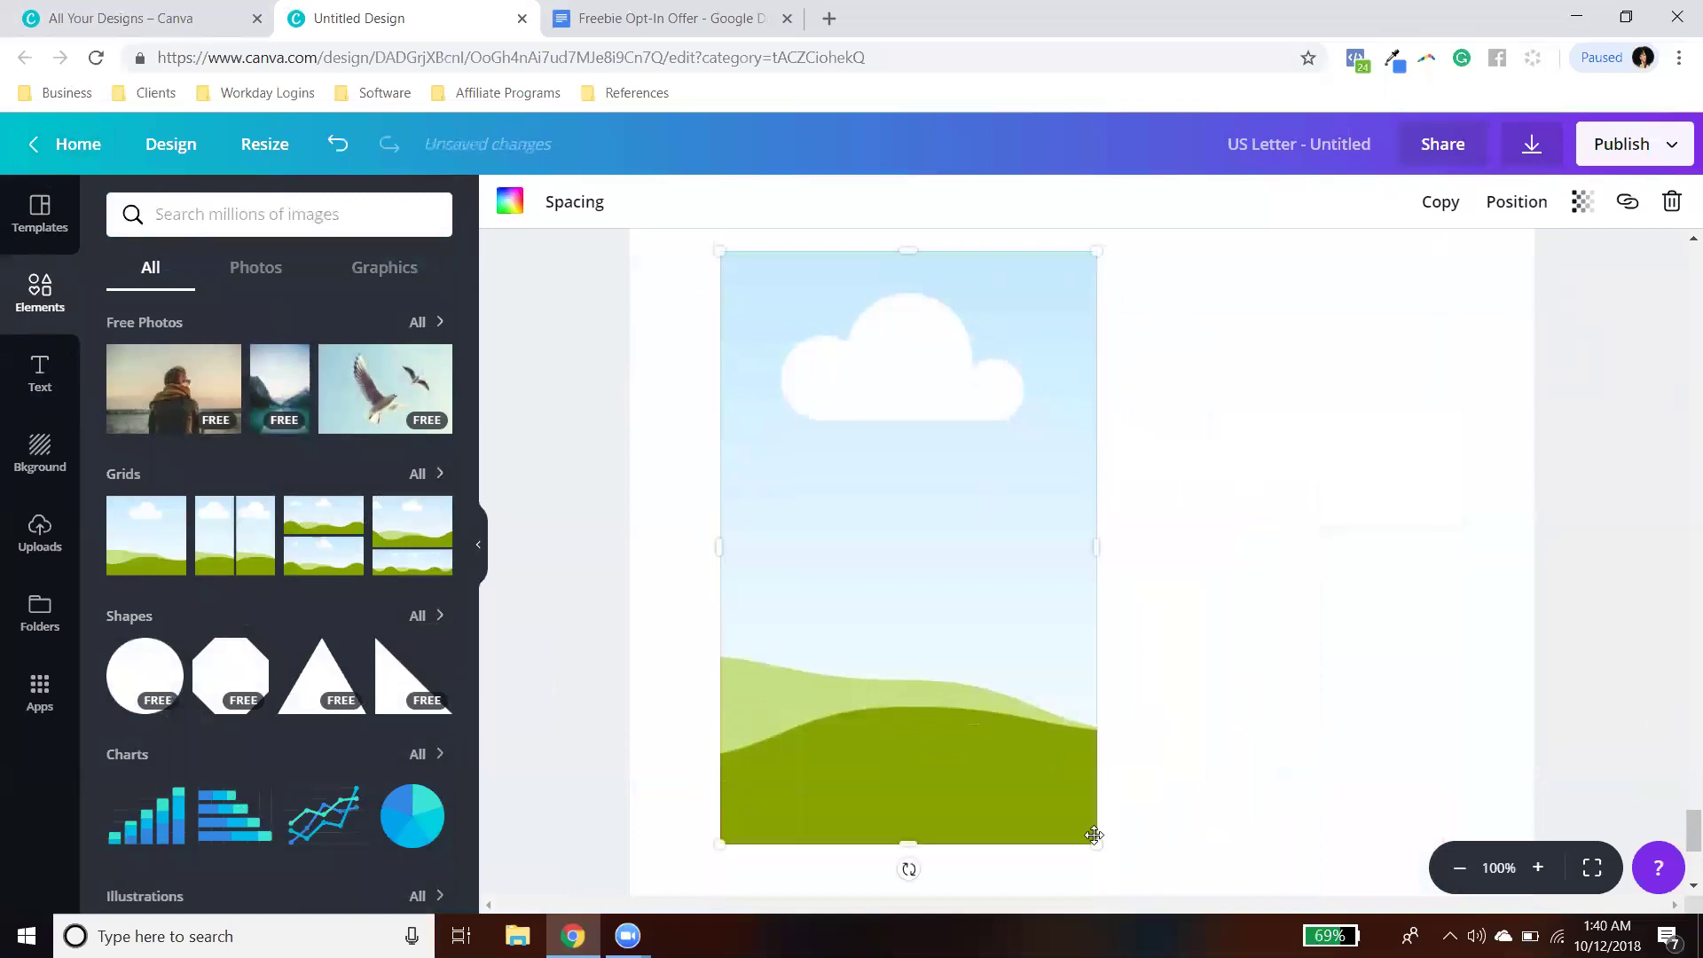
pyautogui.moveTo(1094, 847); pyautogui.dragTo(1099, 521)
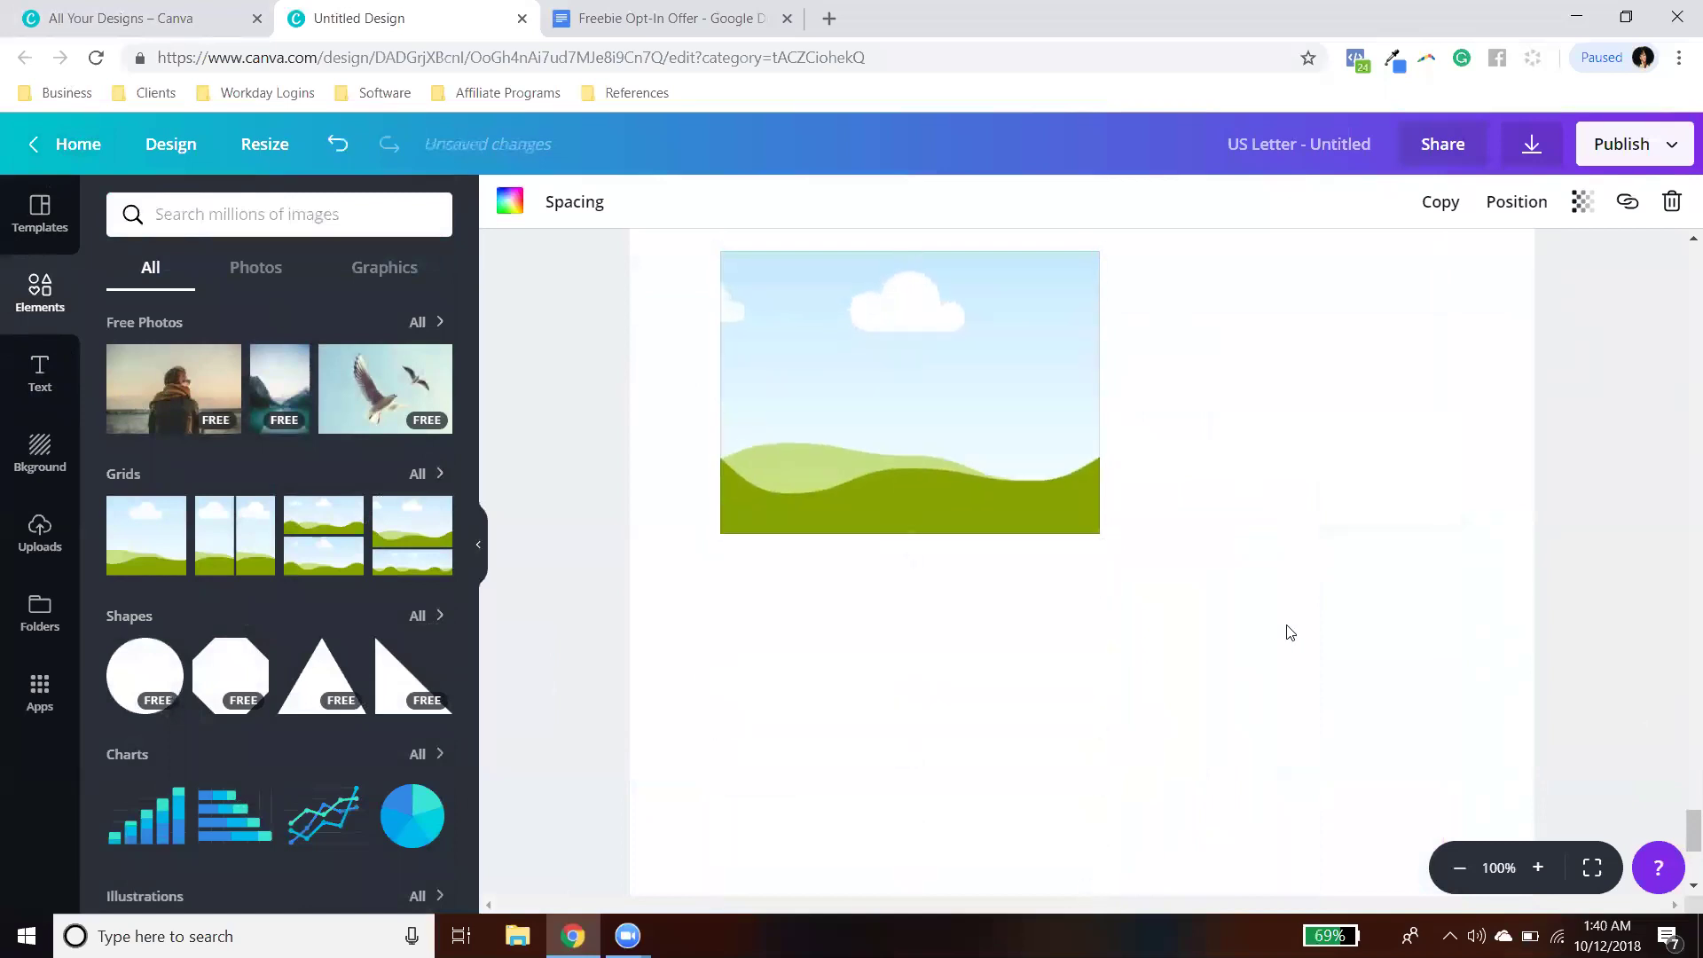
pyautogui.scroll(3, 1182, 706)
pyautogui.moveTo(990, 709); pyautogui.dragTo(970, 667)
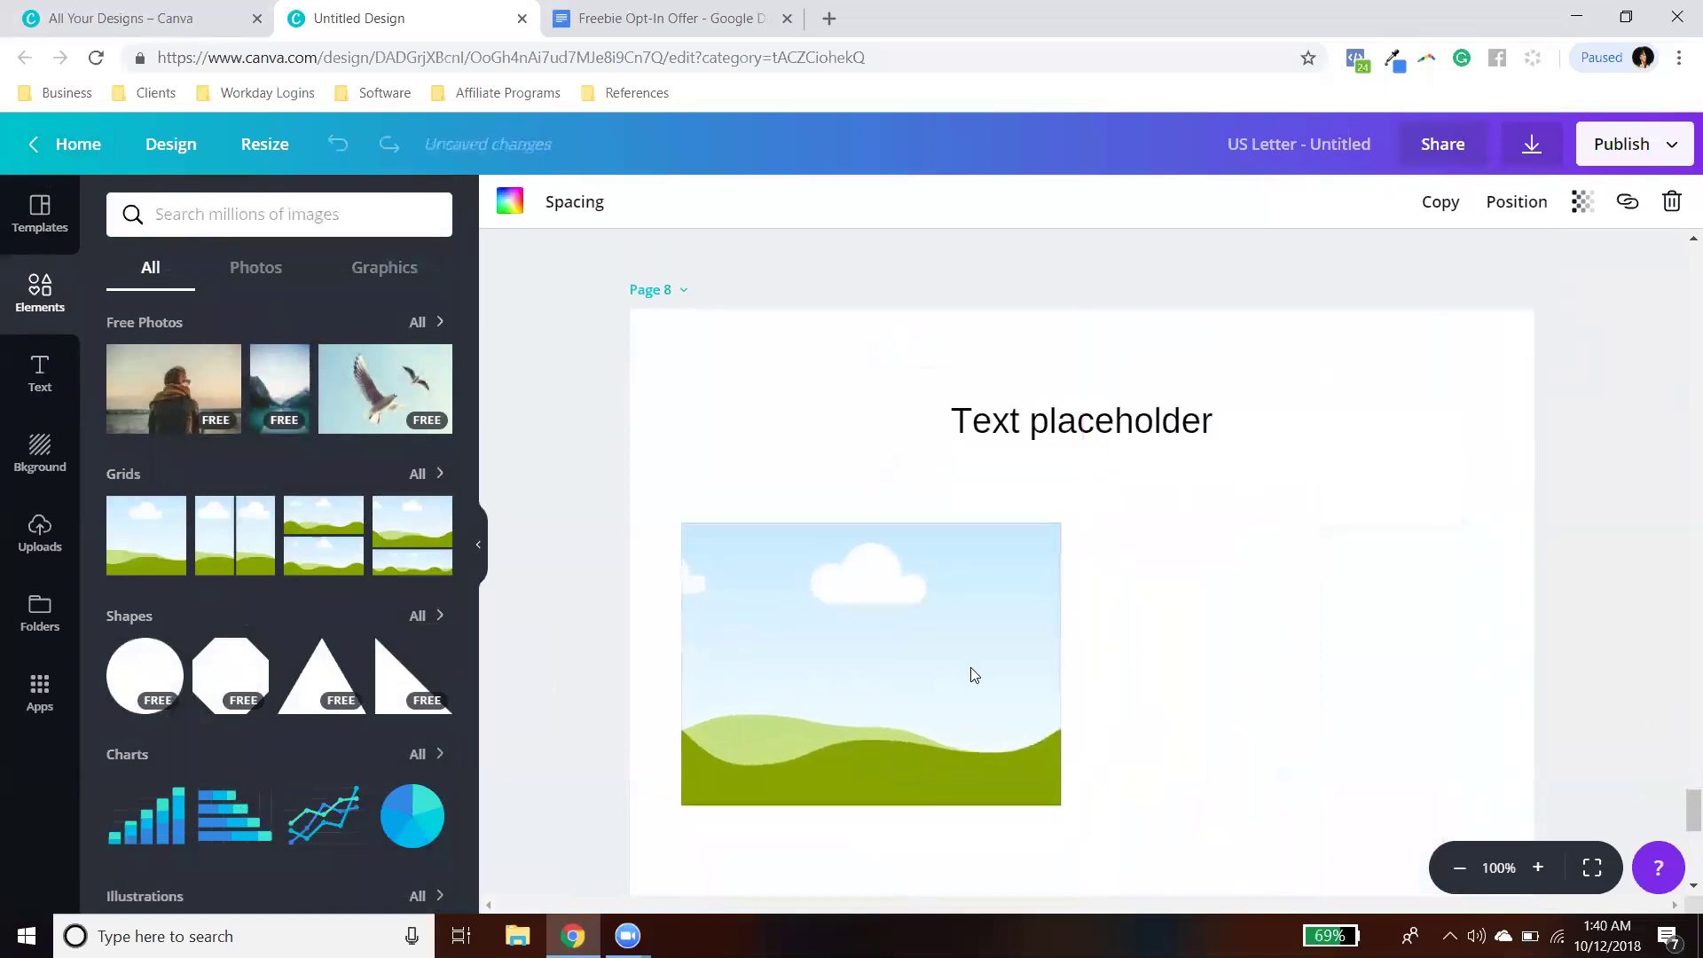
pyautogui.click(1163, 703)
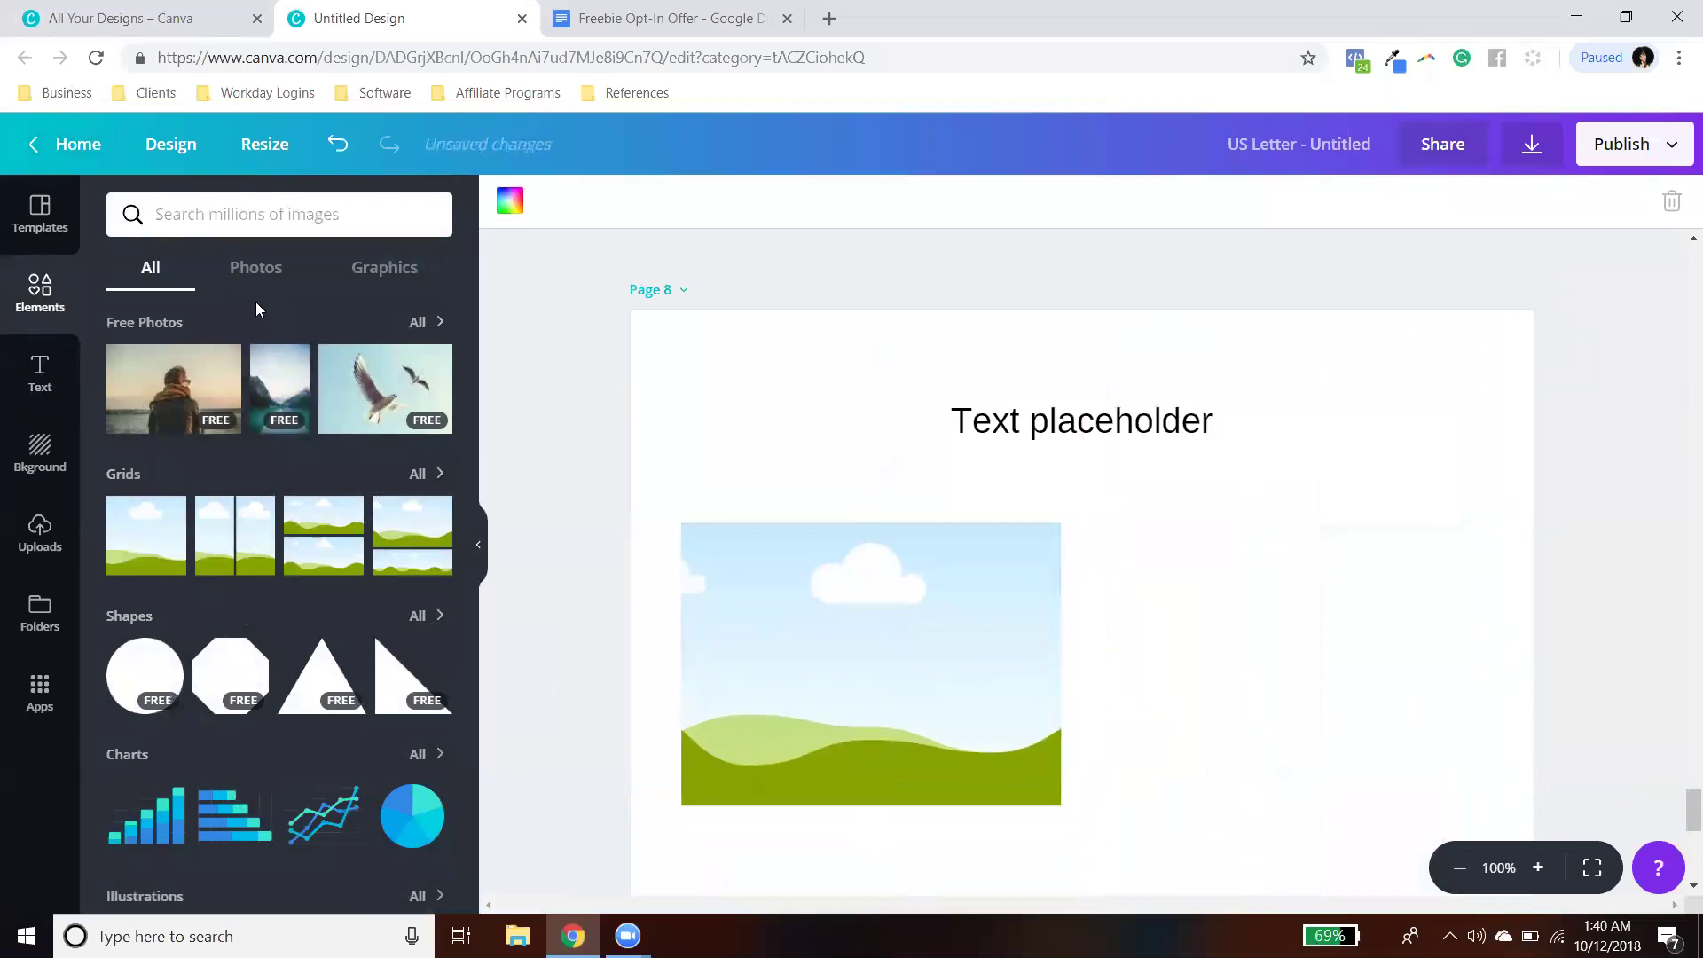
# Step: Add a text box to the right of the picture, level with its top and widened to near the page edge
pyautogui.click(40, 374)
pyautogui.click(347, 193)
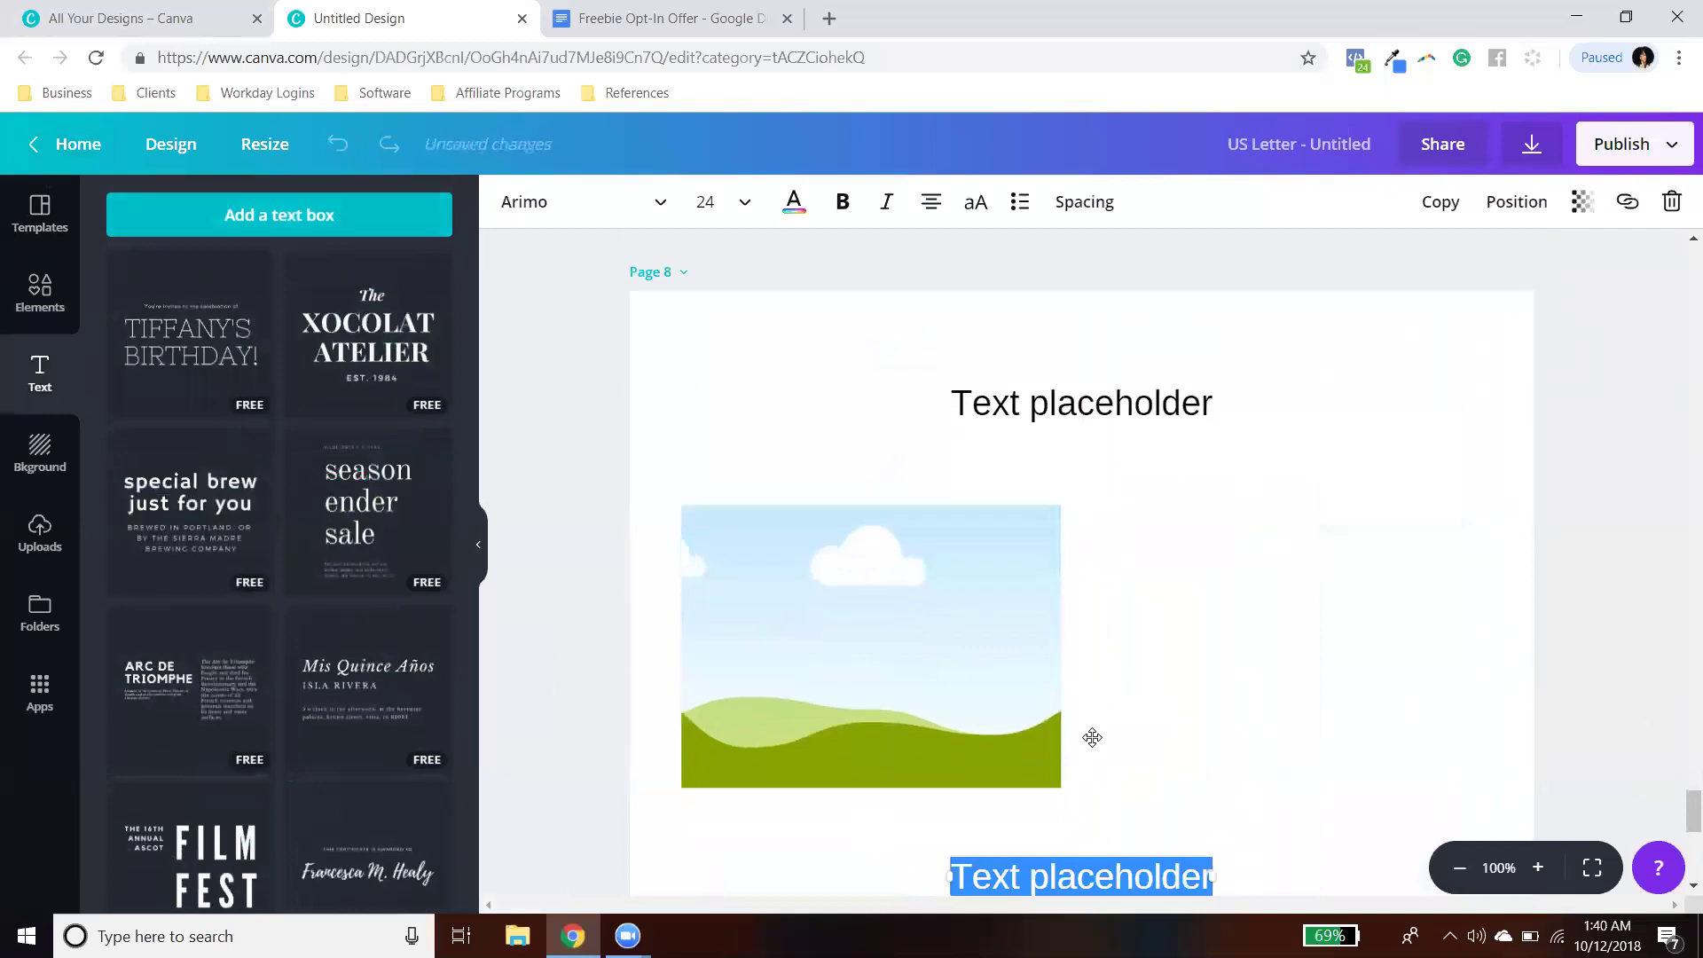
pyautogui.moveTo(1188, 887); pyautogui.dragTo(1510, 530)
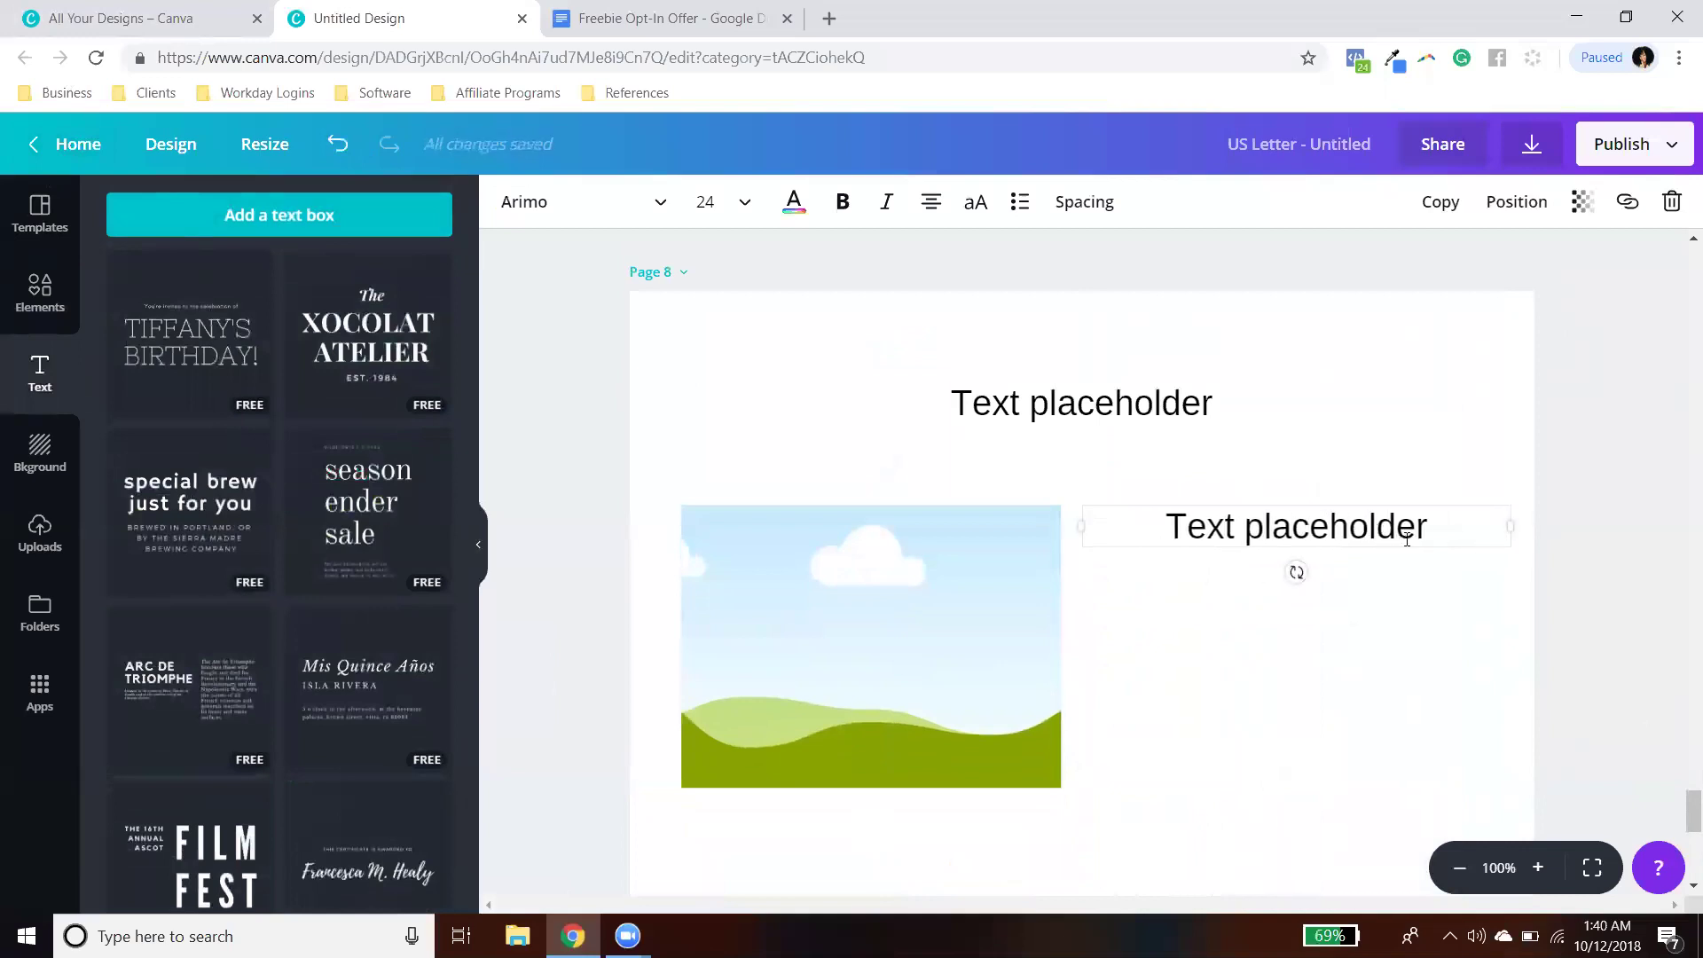
# Step: Left-align the text beside the picture and set its font size to 12
pyautogui.tripleClick(1407, 536)
pyautogui.click(930, 201)
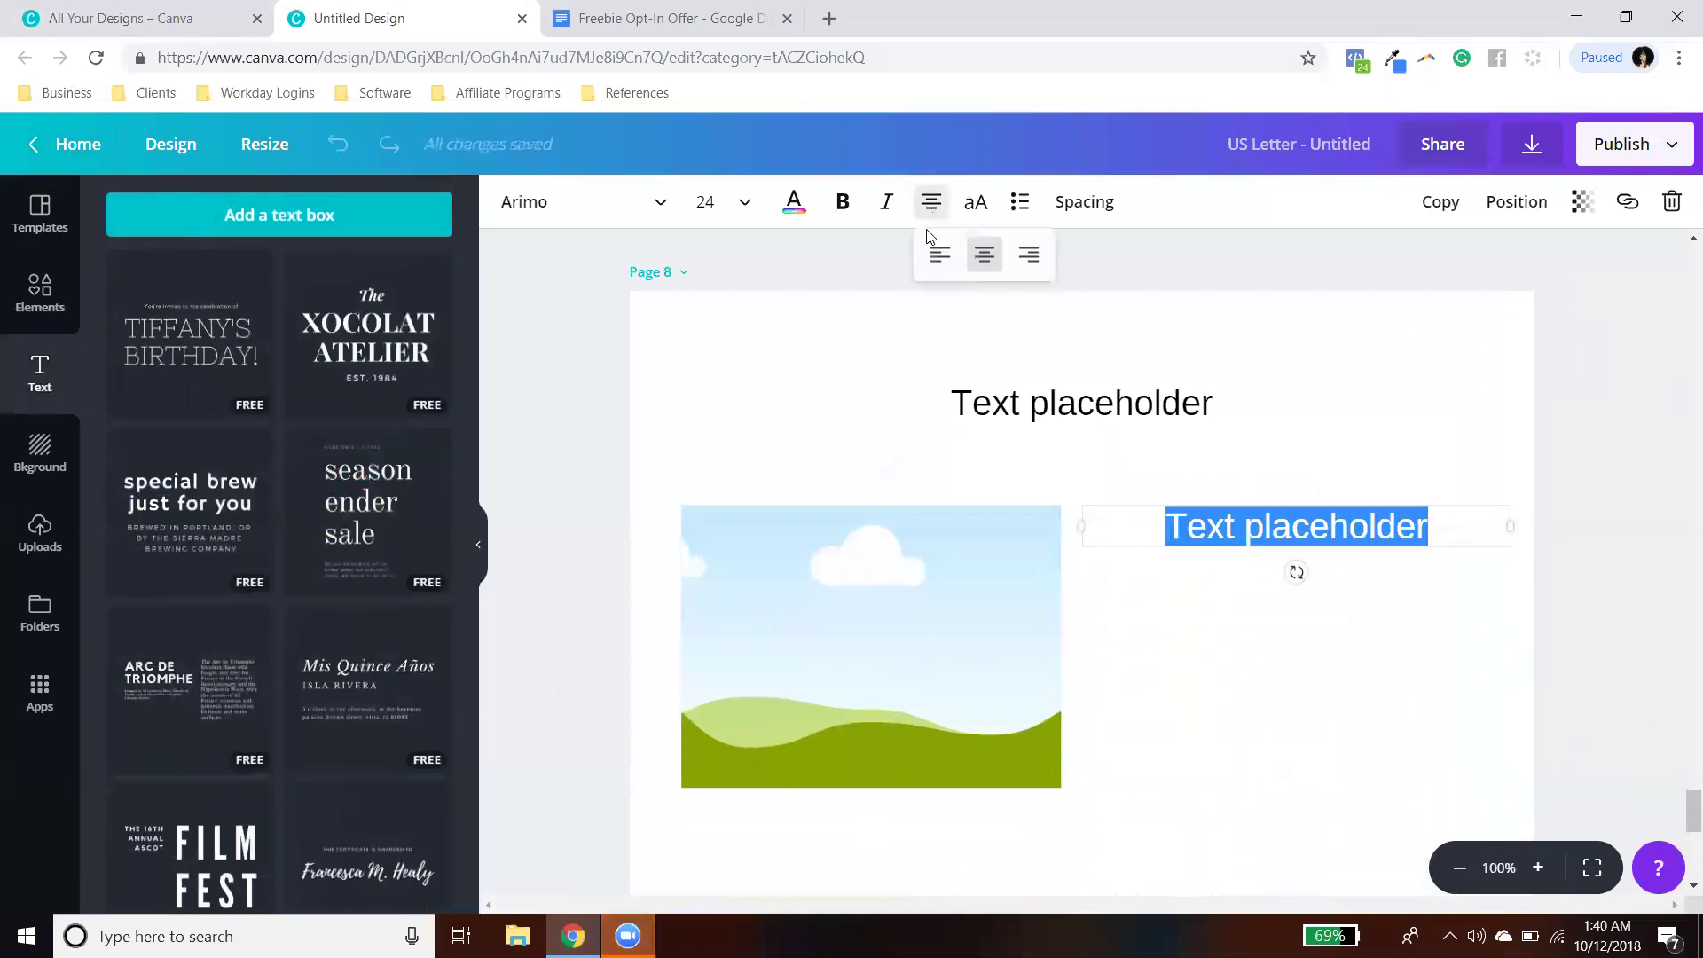
pyautogui.click(939, 255)
pyautogui.click(709, 202)
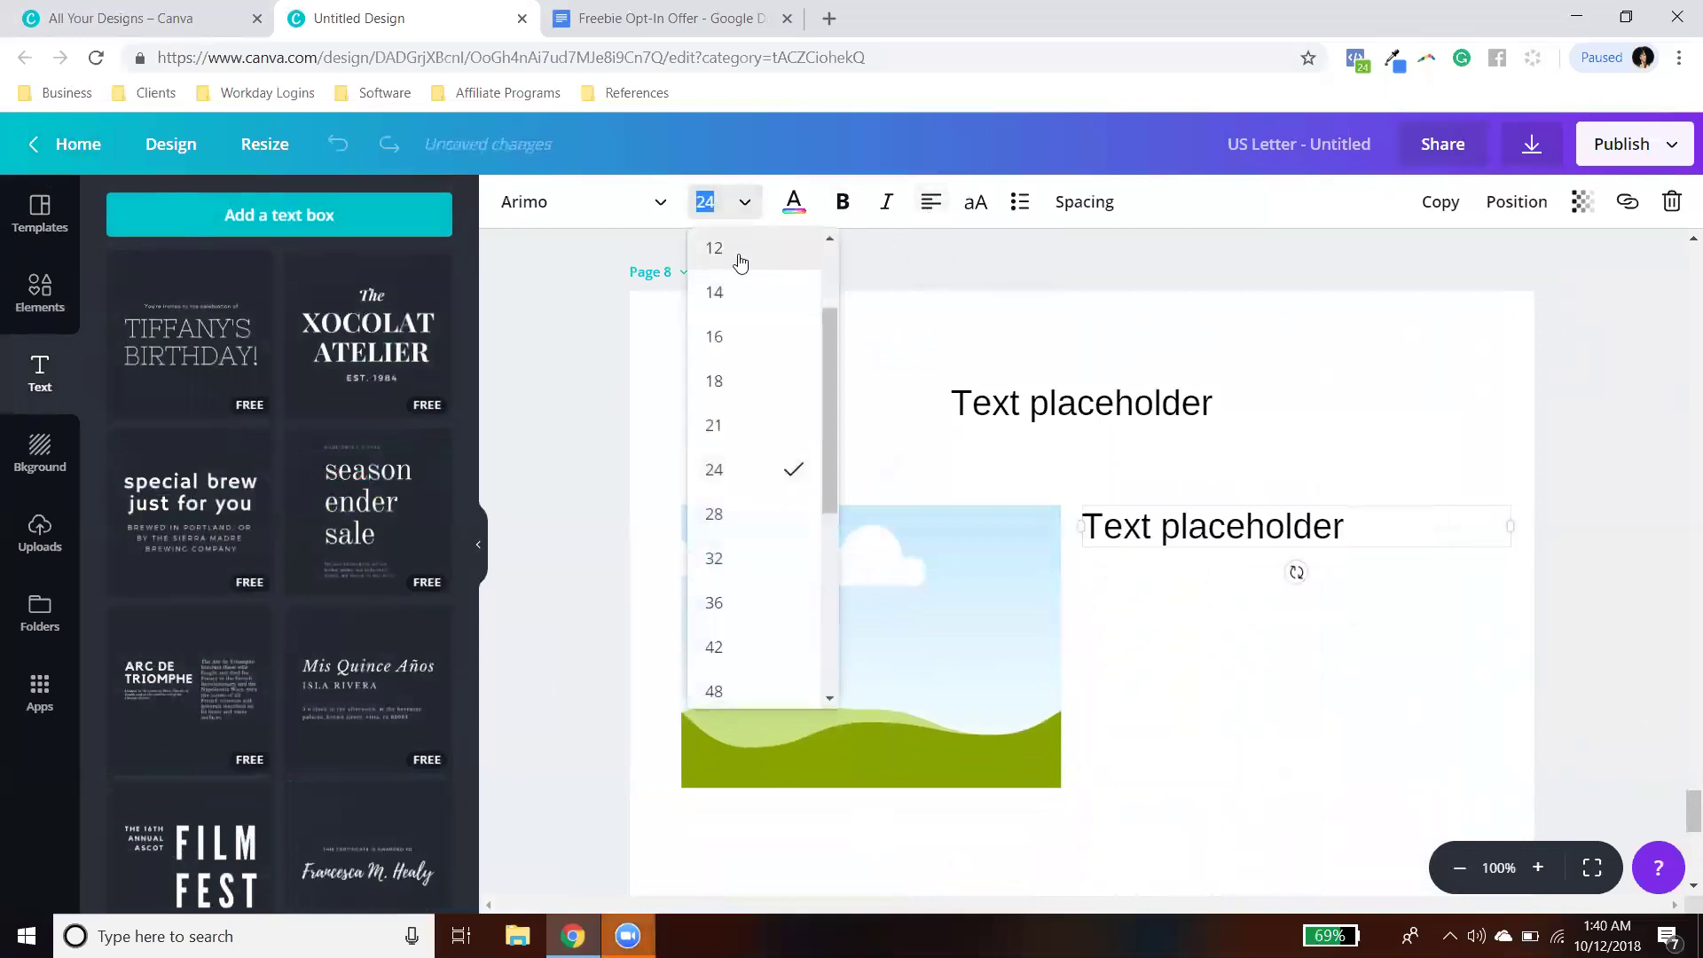
pyautogui.click(736, 256)
pyautogui.click(1658, 590)
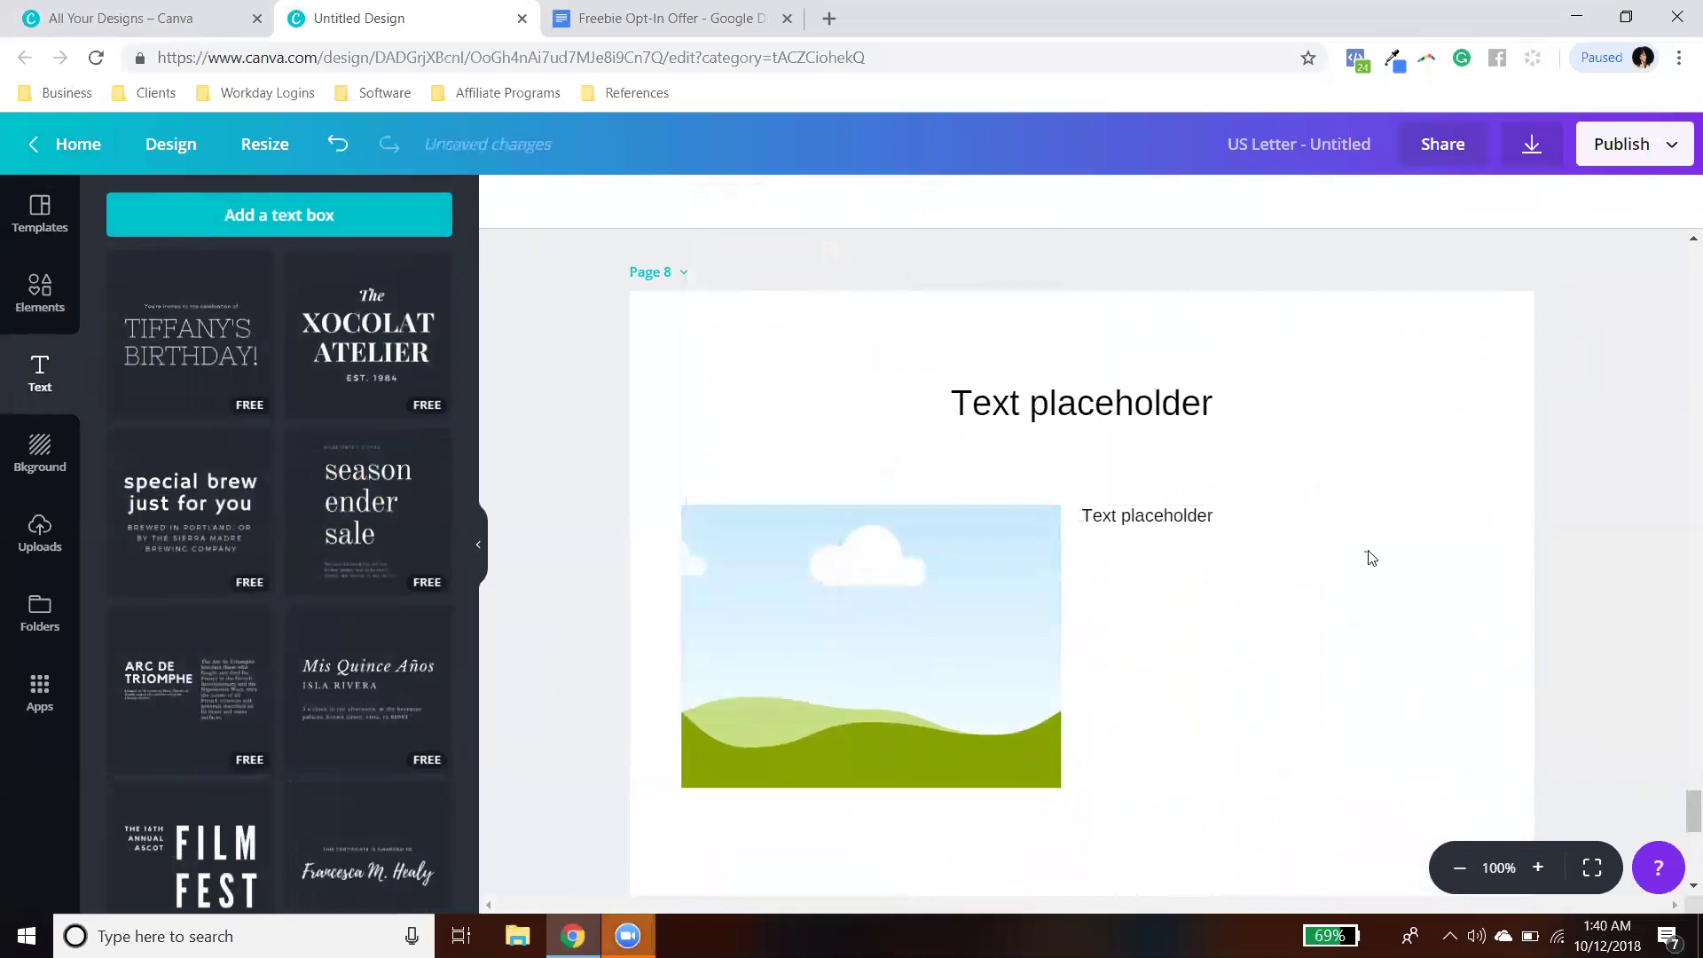
# Step: Duplicate the size 12 text box, place the copy below the picture at its left edge, and widen it across the page
pyautogui.scroll(-1, 1370, 557)
pyautogui.click(1256, 406)
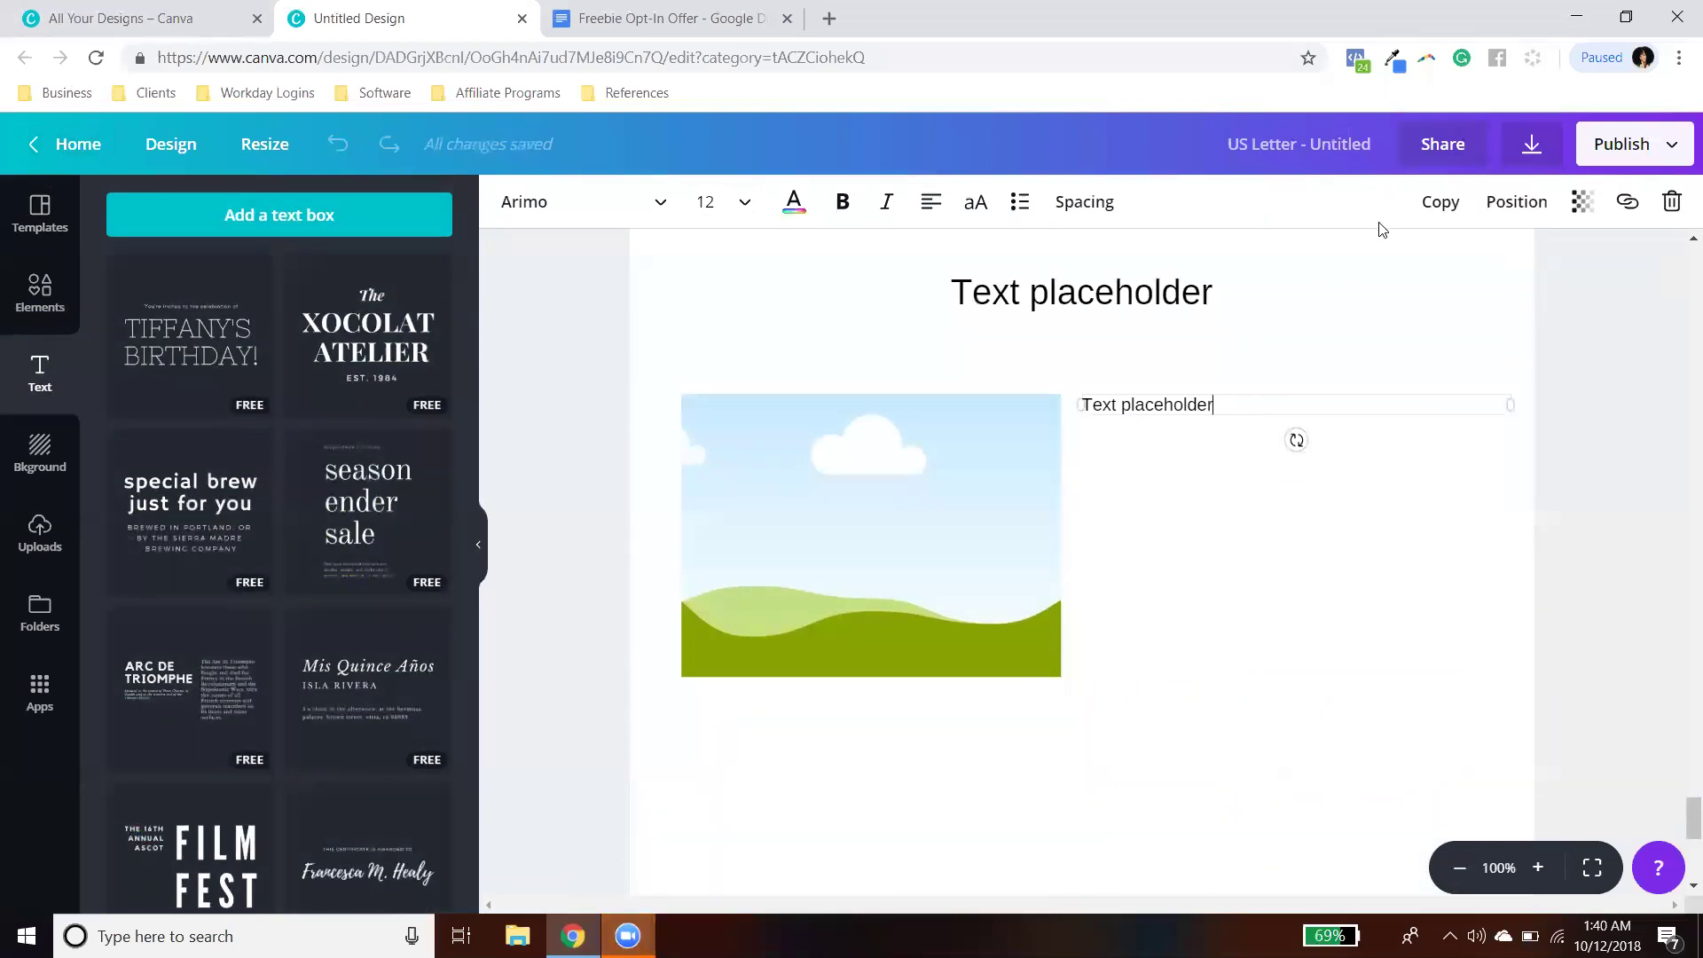
pyautogui.click(1442, 204)
pyautogui.moveTo(1232, 425); pyautogui.dragTo(812, 725)
pyautogui.moveTo(1109, 729); pyautogui.dragTo(1499, 732)
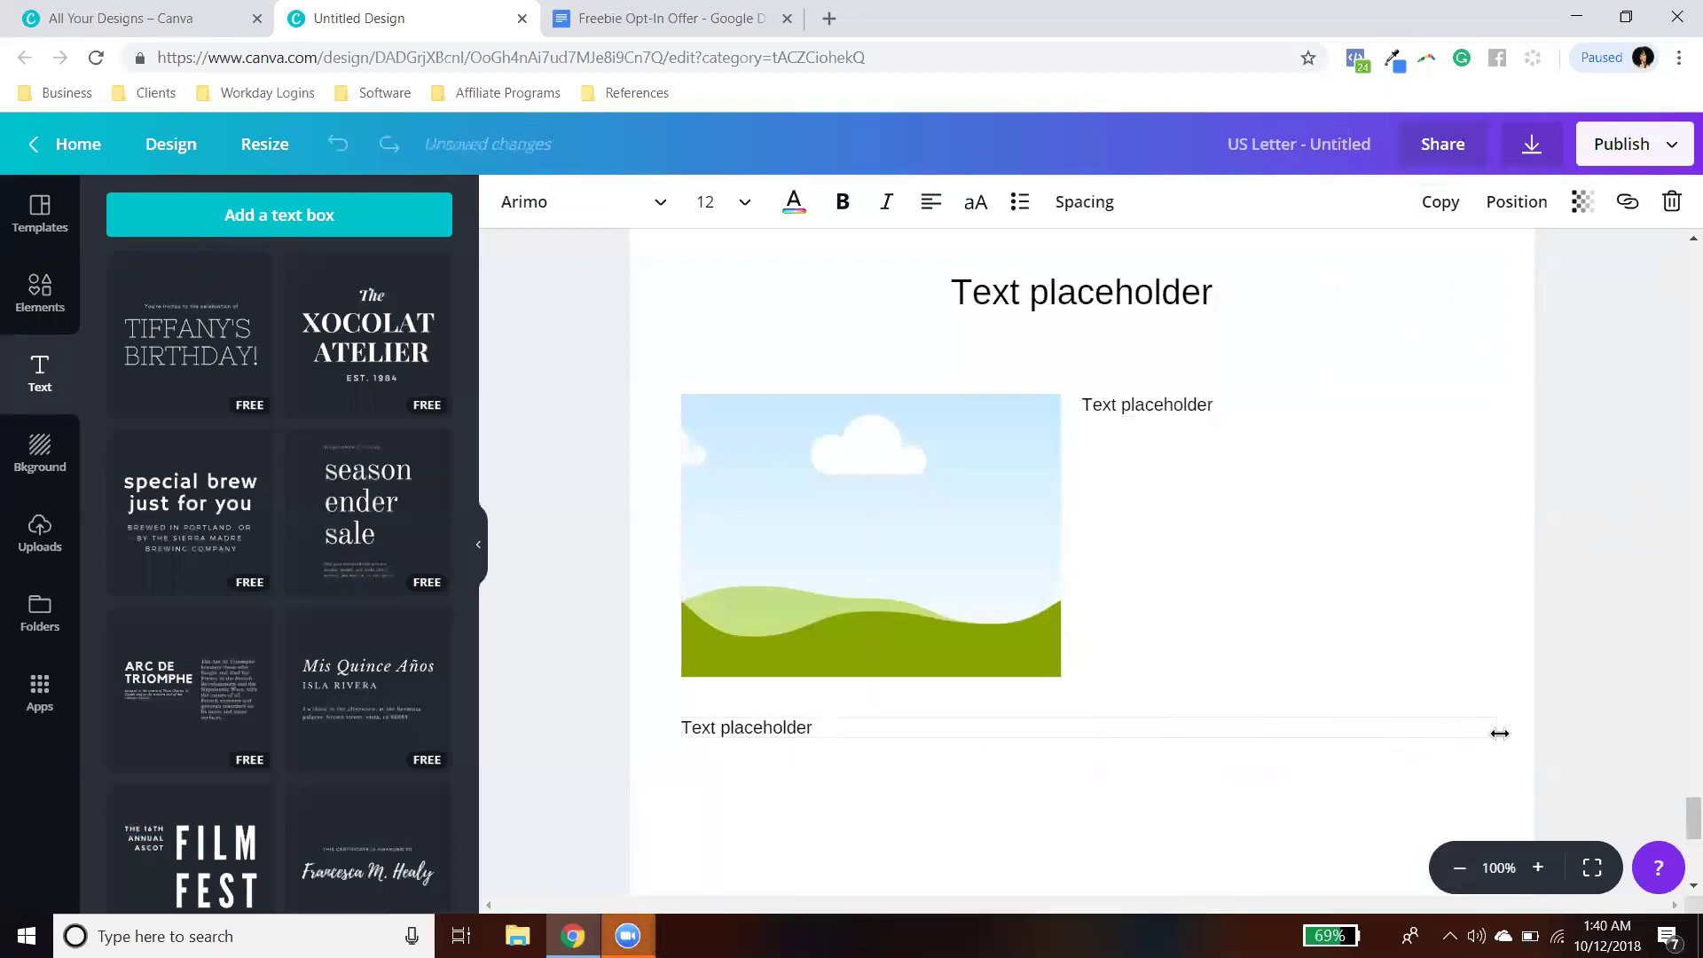
pyautogui.scroll(-5, 1591, 720)
pyautogui.scroll(5, 1591, 720)
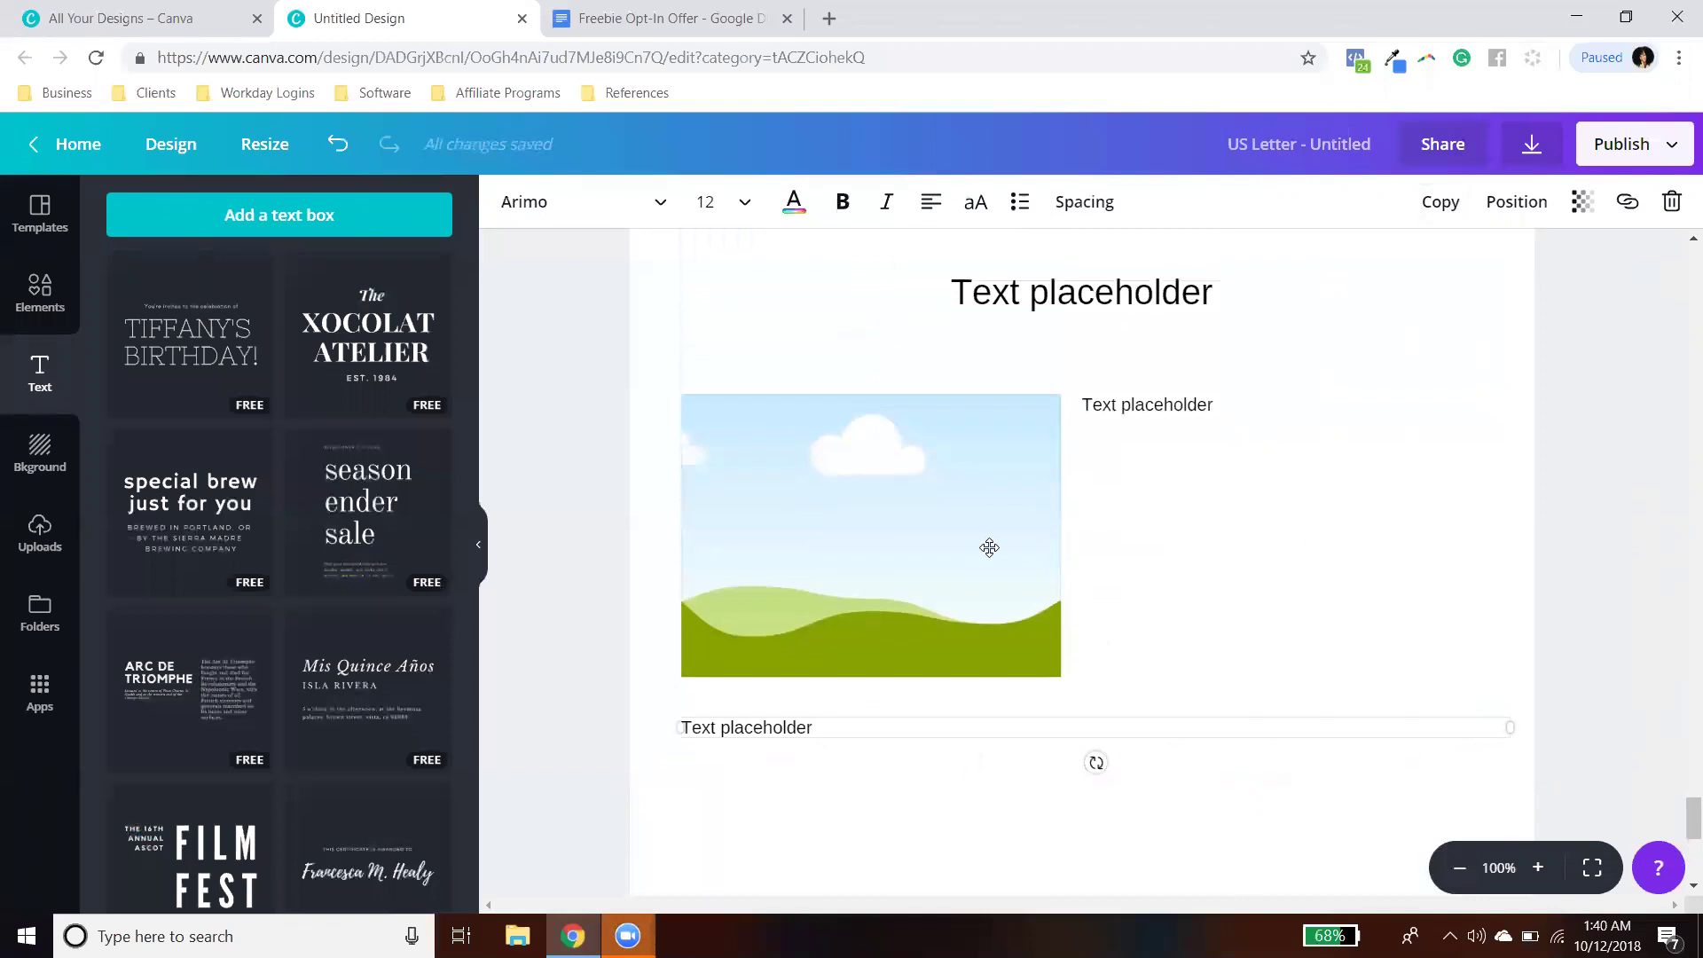
# Step: Examine the red borders, headings and text layout on the earlier pages, especially page 3
pyautogui.scroll(4, 1253, 635)
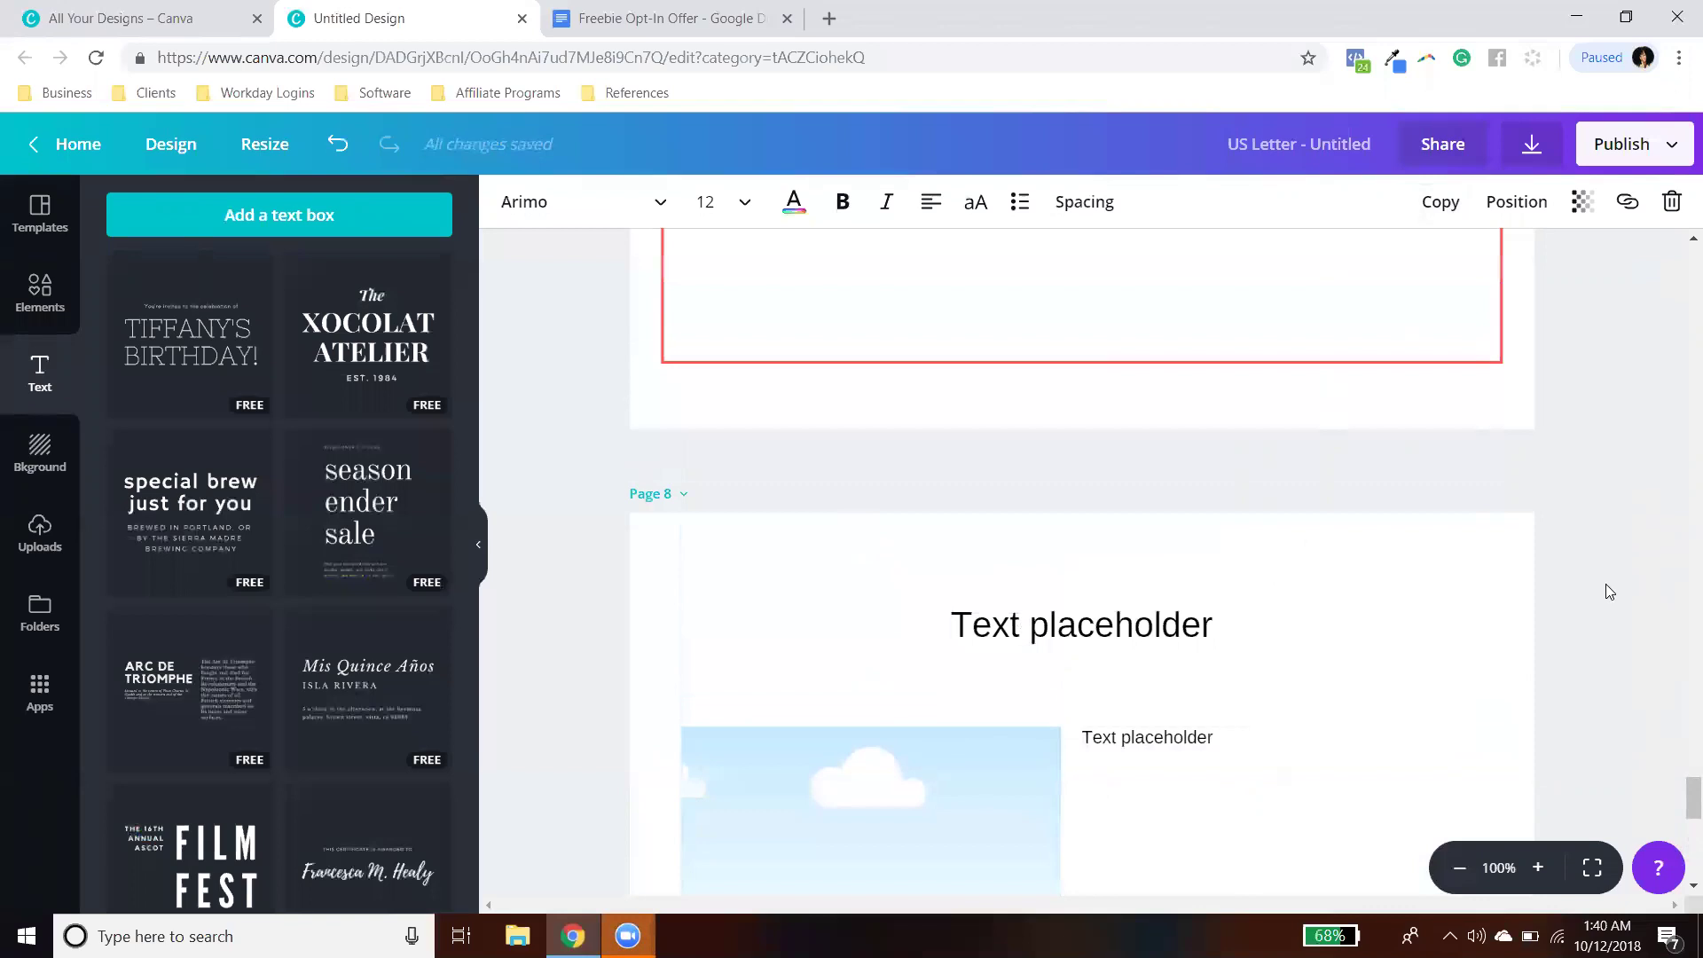
pyautogui.scroll(15, 1607, 586)
pyautogui.scroll(15, 1610, 583)
pyautogui.scroll(14, 1608, 580)
pyautogui.scroll(-6, 1609, 580)
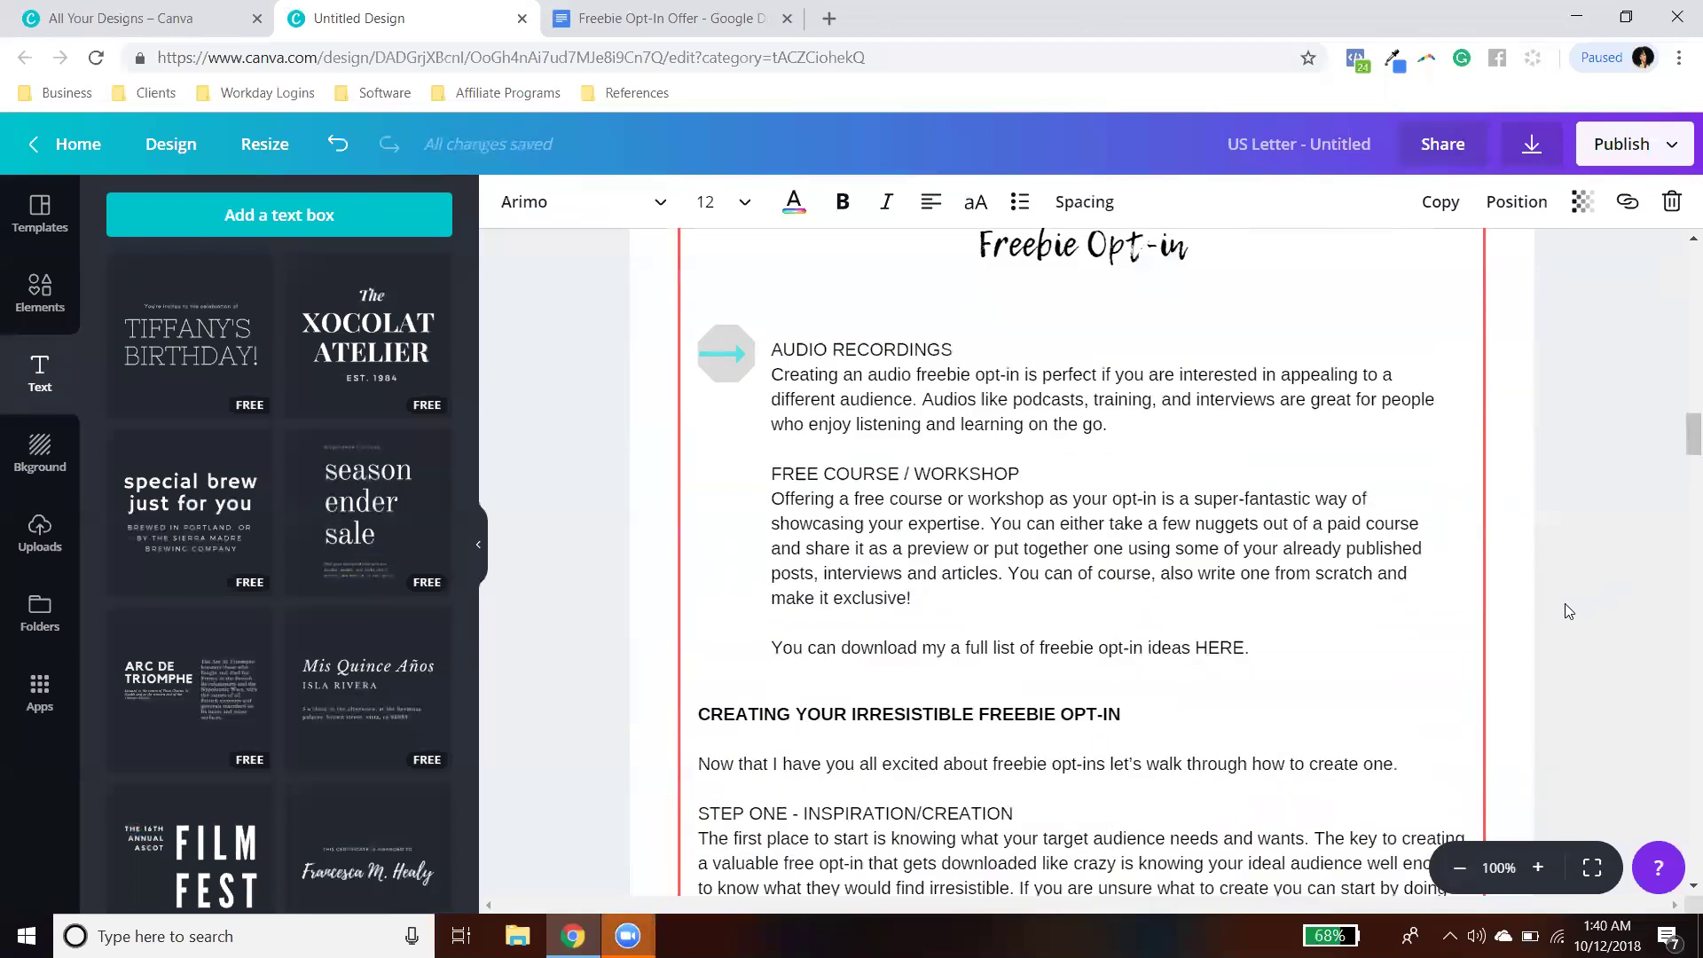
pyautogui.scroll(3, 1222, 460)
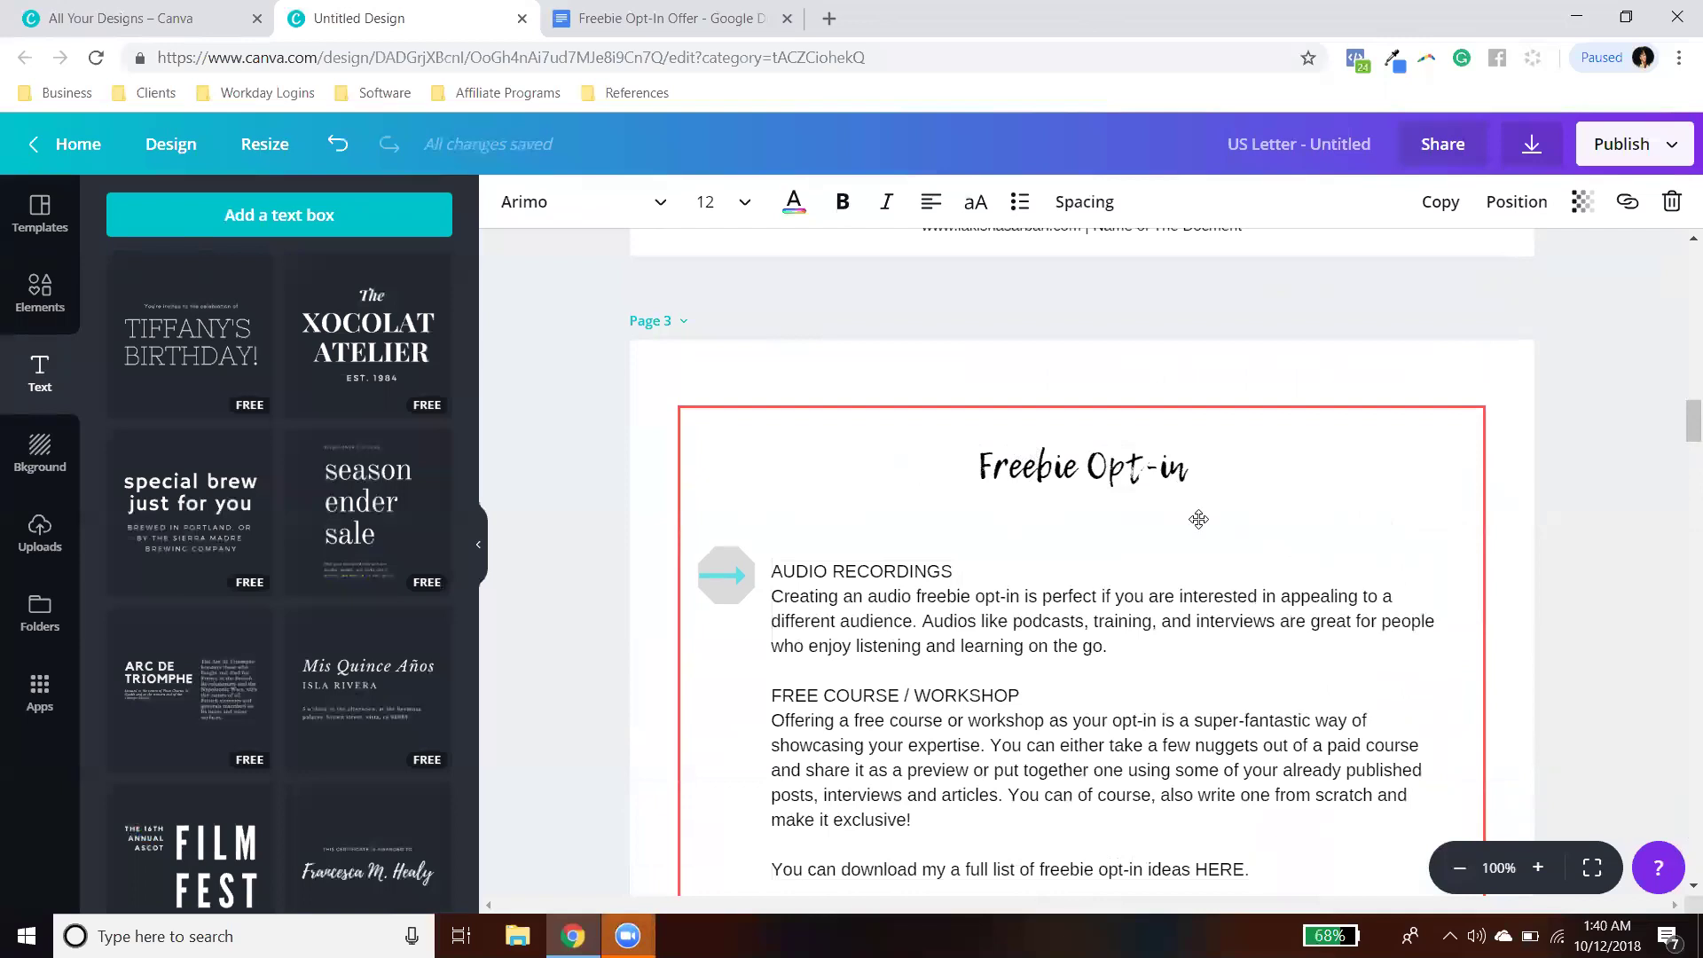
pyautogui.scroll(-14, 1198, 519)
pyautogui.scroll(14, 1193, 558)
pyautogui.scroll(3, 1193, 558)
pyautogui.scroll(-20, 1130, 635)
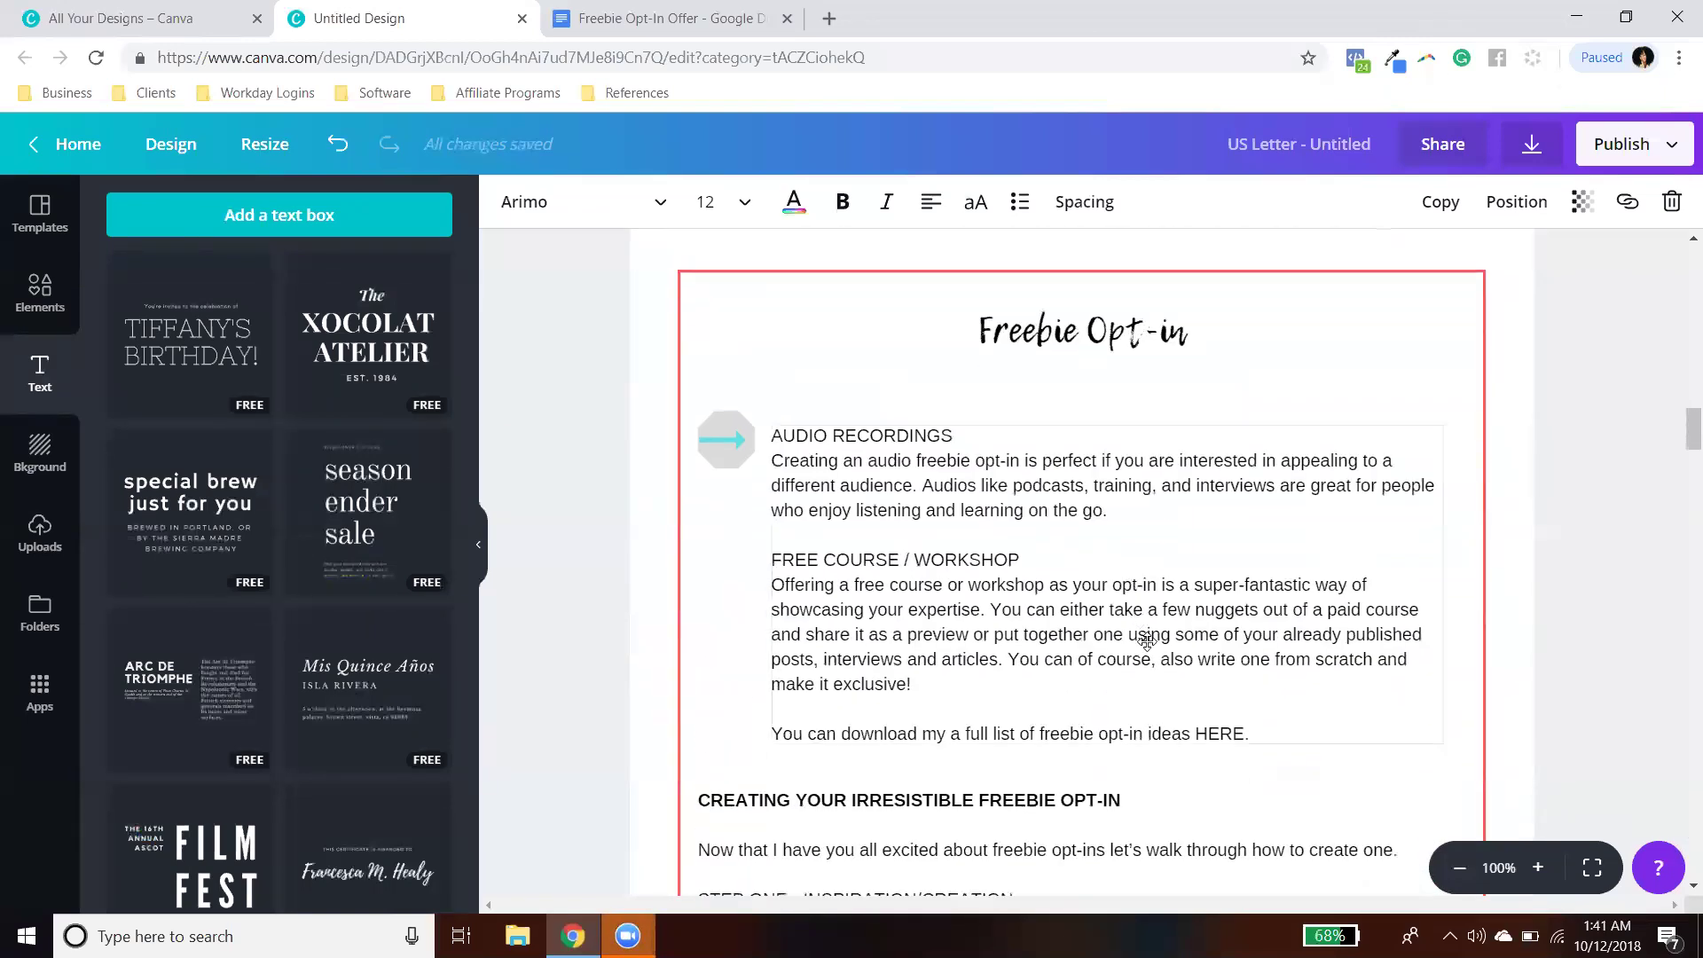
# Step: Shorten the red border on page 4 so its lower edge sits just below the paragraph about three short videos
pyautogui.click(955, 330)
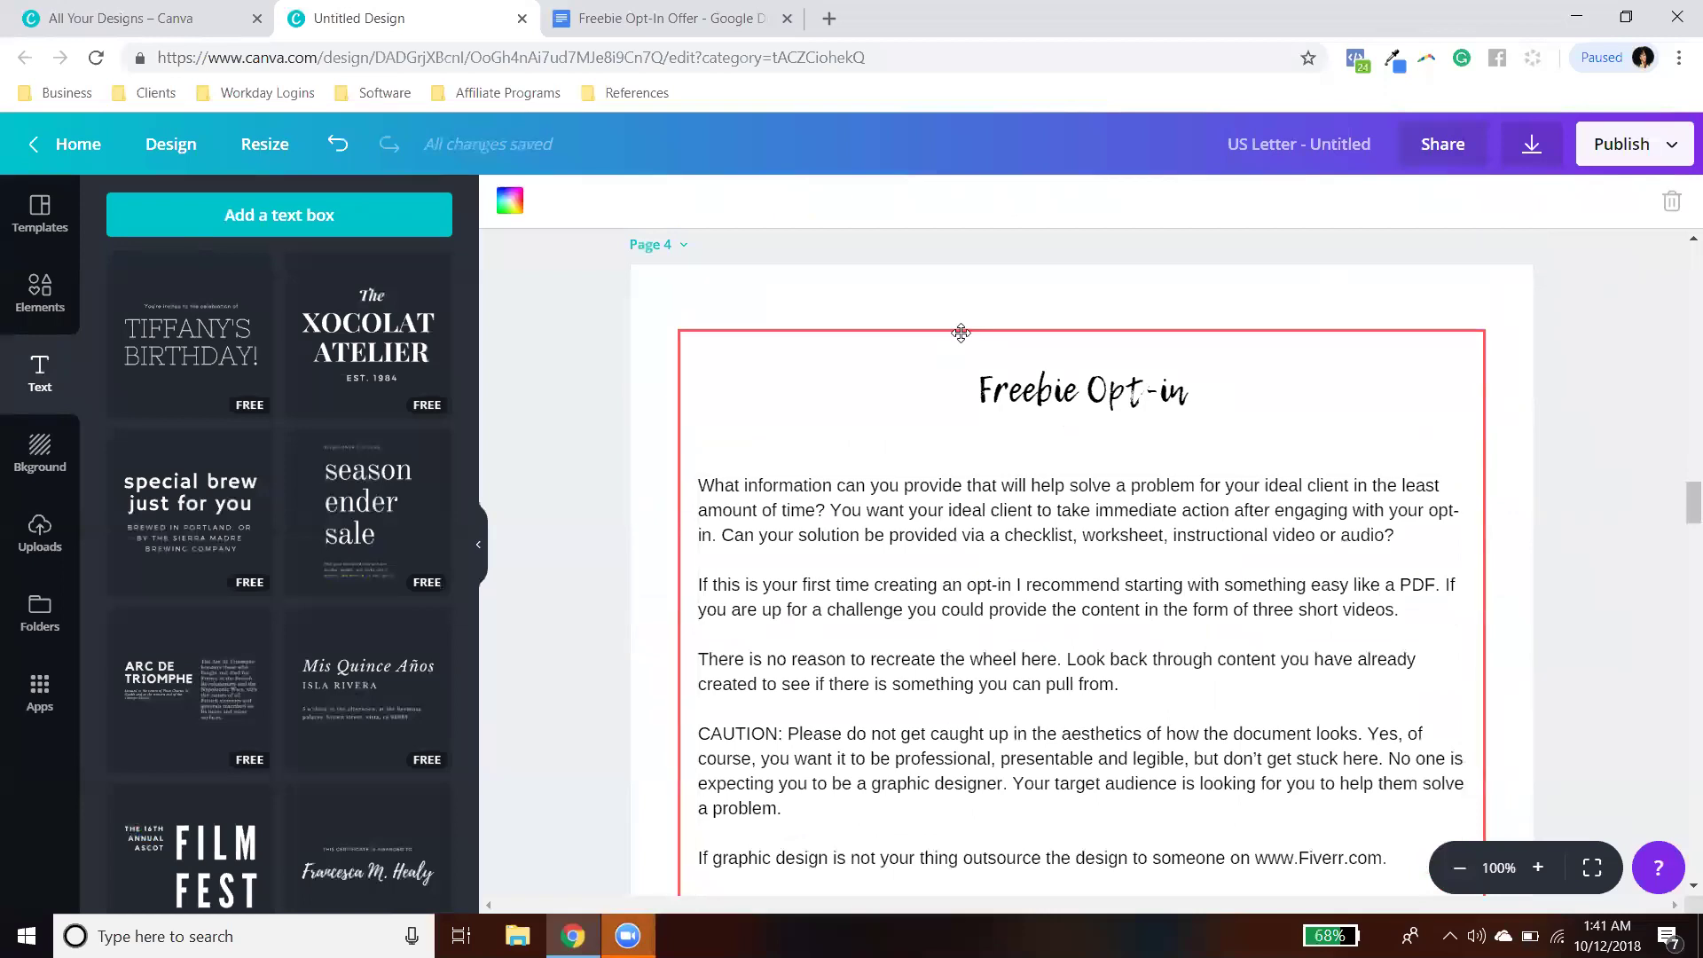
pyautogui.scroll(-5, 1302, 624)
pyautogui.scroll(-4, 1302, 625)
pyautogui.moveTo(1082, 591); pyautogui.dragTo(1082, 232)
pyautogui.scroll(5, 1084, 532)
pyautogui.moveTo(1082, 665); pyautogui.dragTo(1024, 288)
pyautogui.scroll(5, 1025, 729)
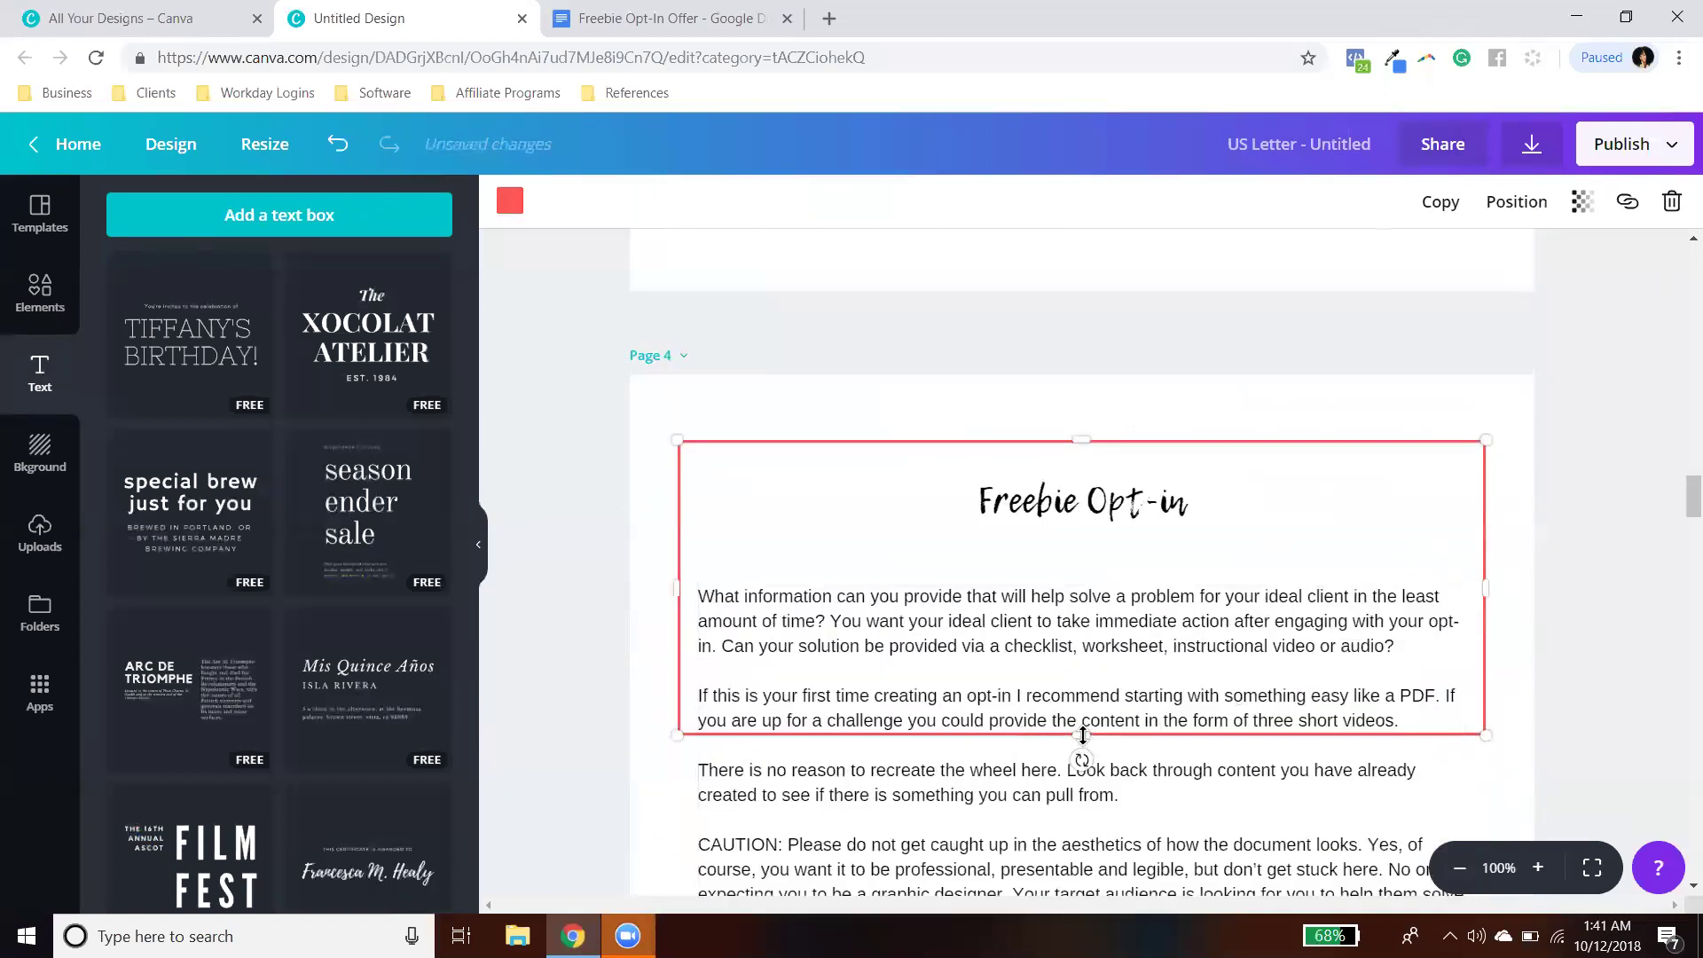
# Step: Duplicate the red border on page 7 and move the copy down toward page 8
pyautogui.moveTo(1693, 497); pyautogui.dragTo(1679, 819)
pyautogui.scroll(3, 972, 556)
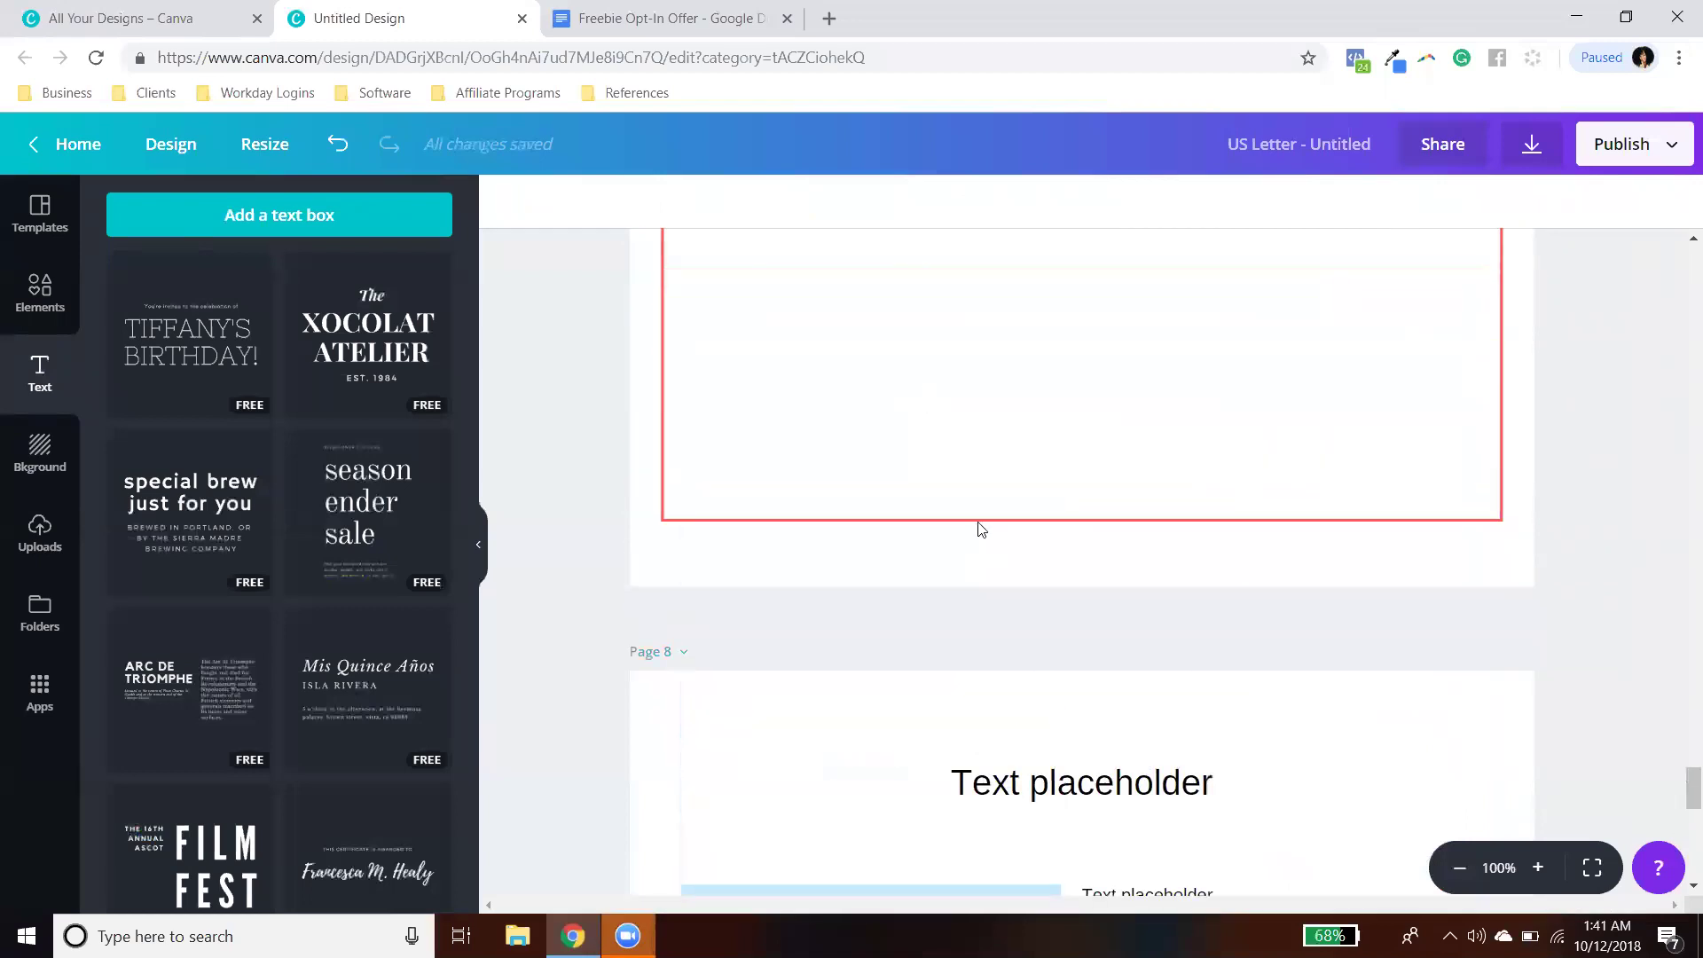
pyautogui.click(979, 525)
pyautogui.click(1440, 202)
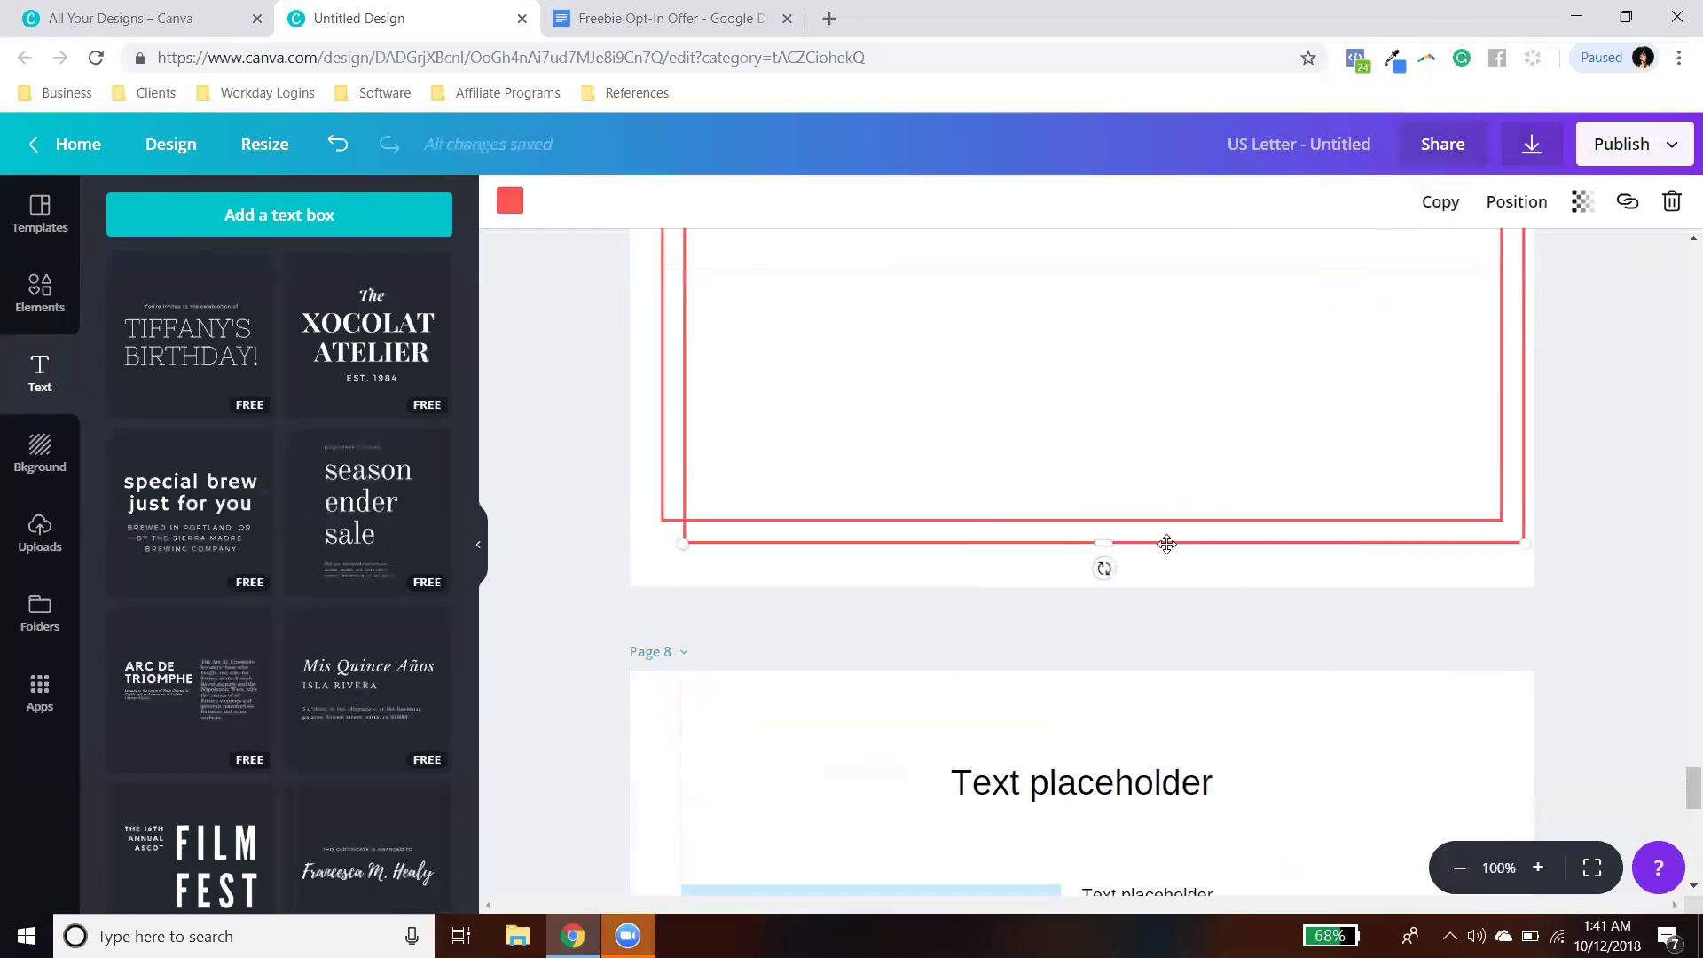
pyautogui.moveTo(1167, 538); pyautogui.dragTo(1148, 813)
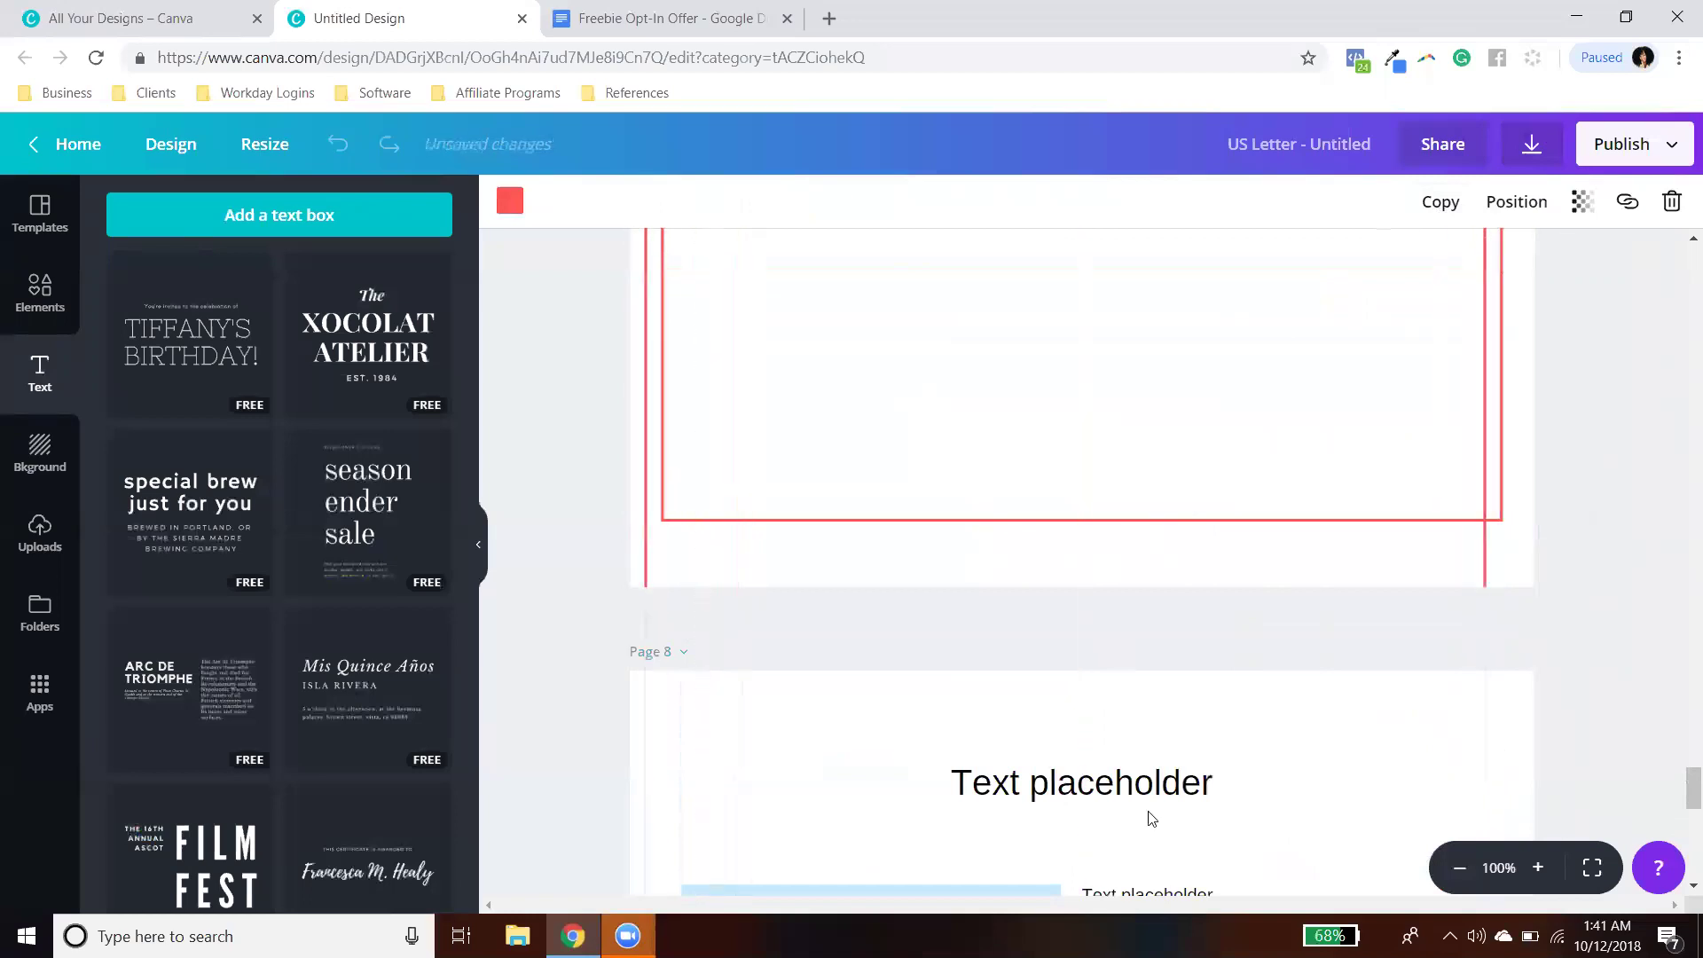
# Step: Try to move the duplicated red border down from page 7 onto page 8 by its upper edge
pyautogui.scroll(4, 1678, 636)
pyautogui.moveTo(1337, 266)
pyautogui.mouseDown()
pyautogui.moveTo(1336, 891)
pyautogui.moveTo(1339, 293)
pyautogui.mouseUp()
pyautogui.click(1488, 290)
pyautogui.click(1484, 292)
pyautogui.moveTo(1440, 257); pyautogui.dragTo(1499, 345)
pyautogui.click(1484, 329)
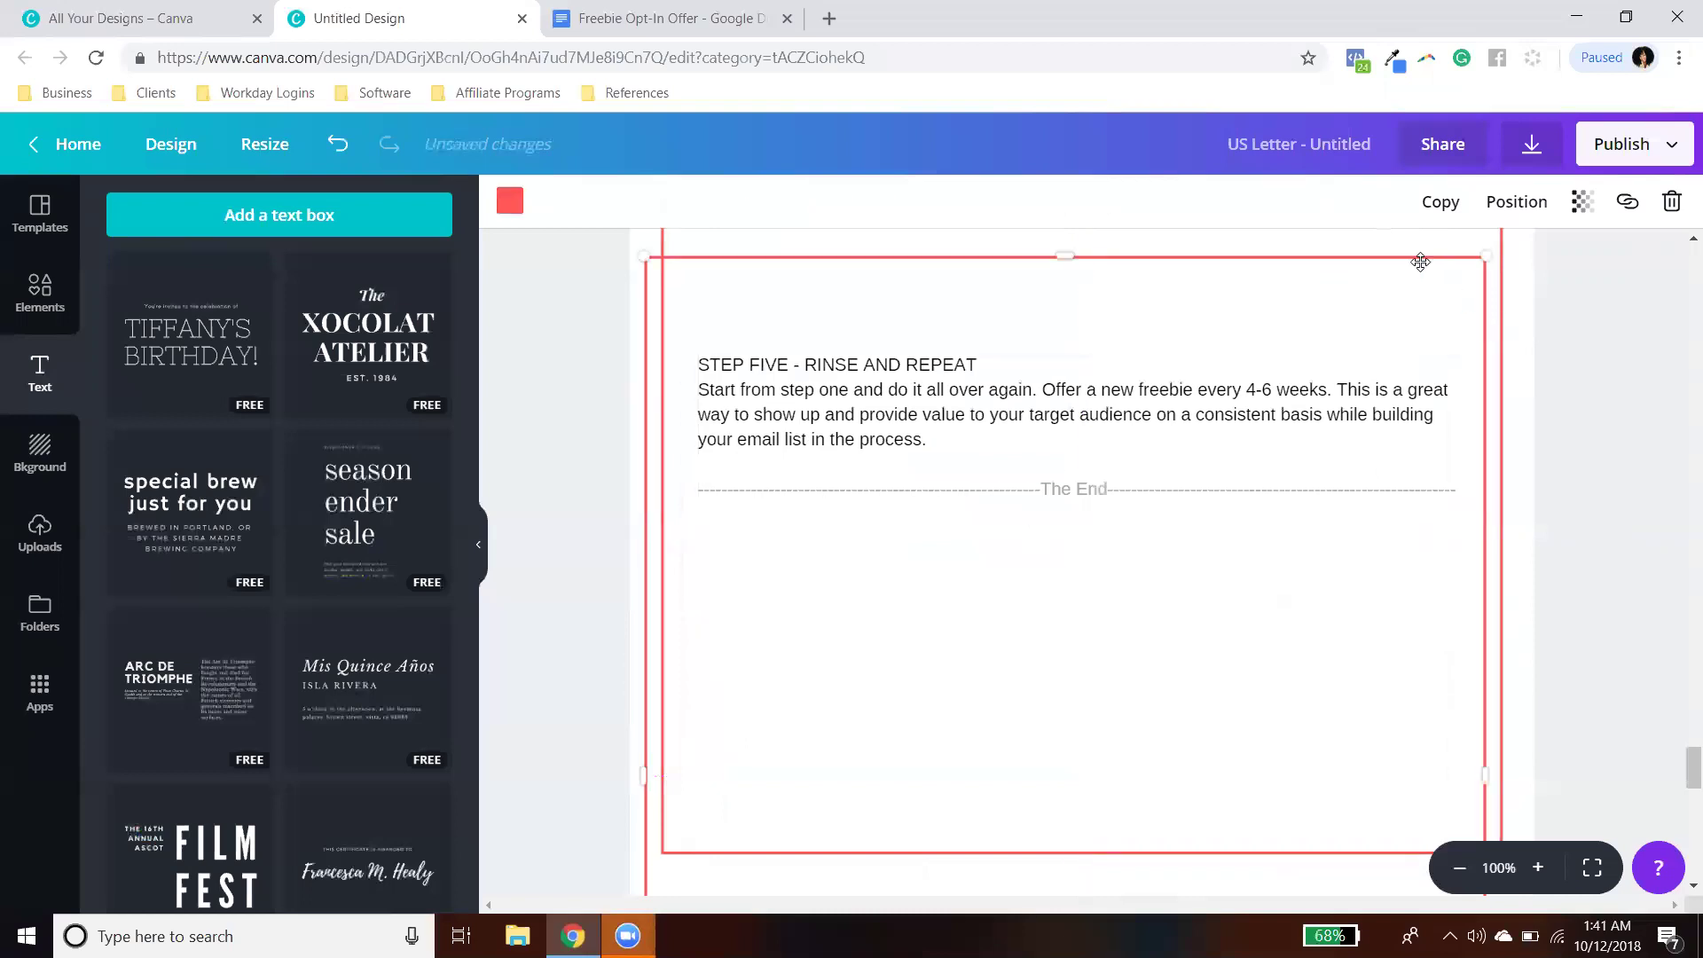
pyautogui.moveTo(1428, 281); pyautogui.dragTo(1417, 636)
pyautogui.scroll(-5, 1678, 530)
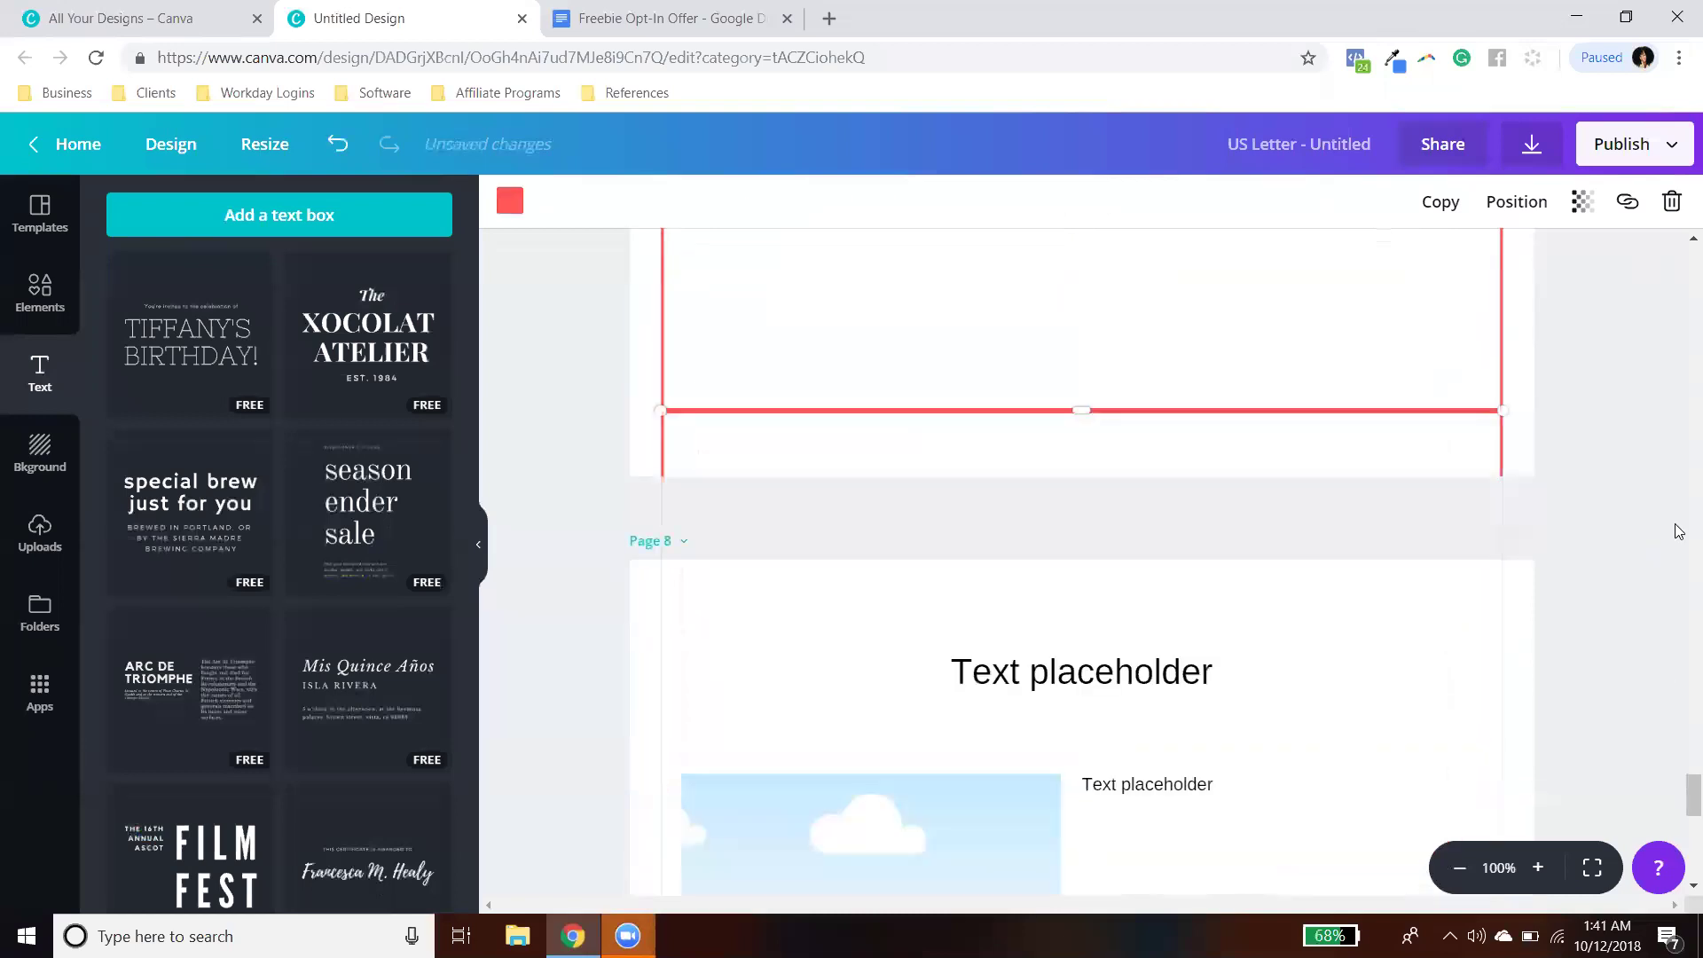
# Step: Try to shift both overlapping red borders from page 7 down to page 8 and check page 8 for them
pyautogui.hotkey('ctrl', 'z')
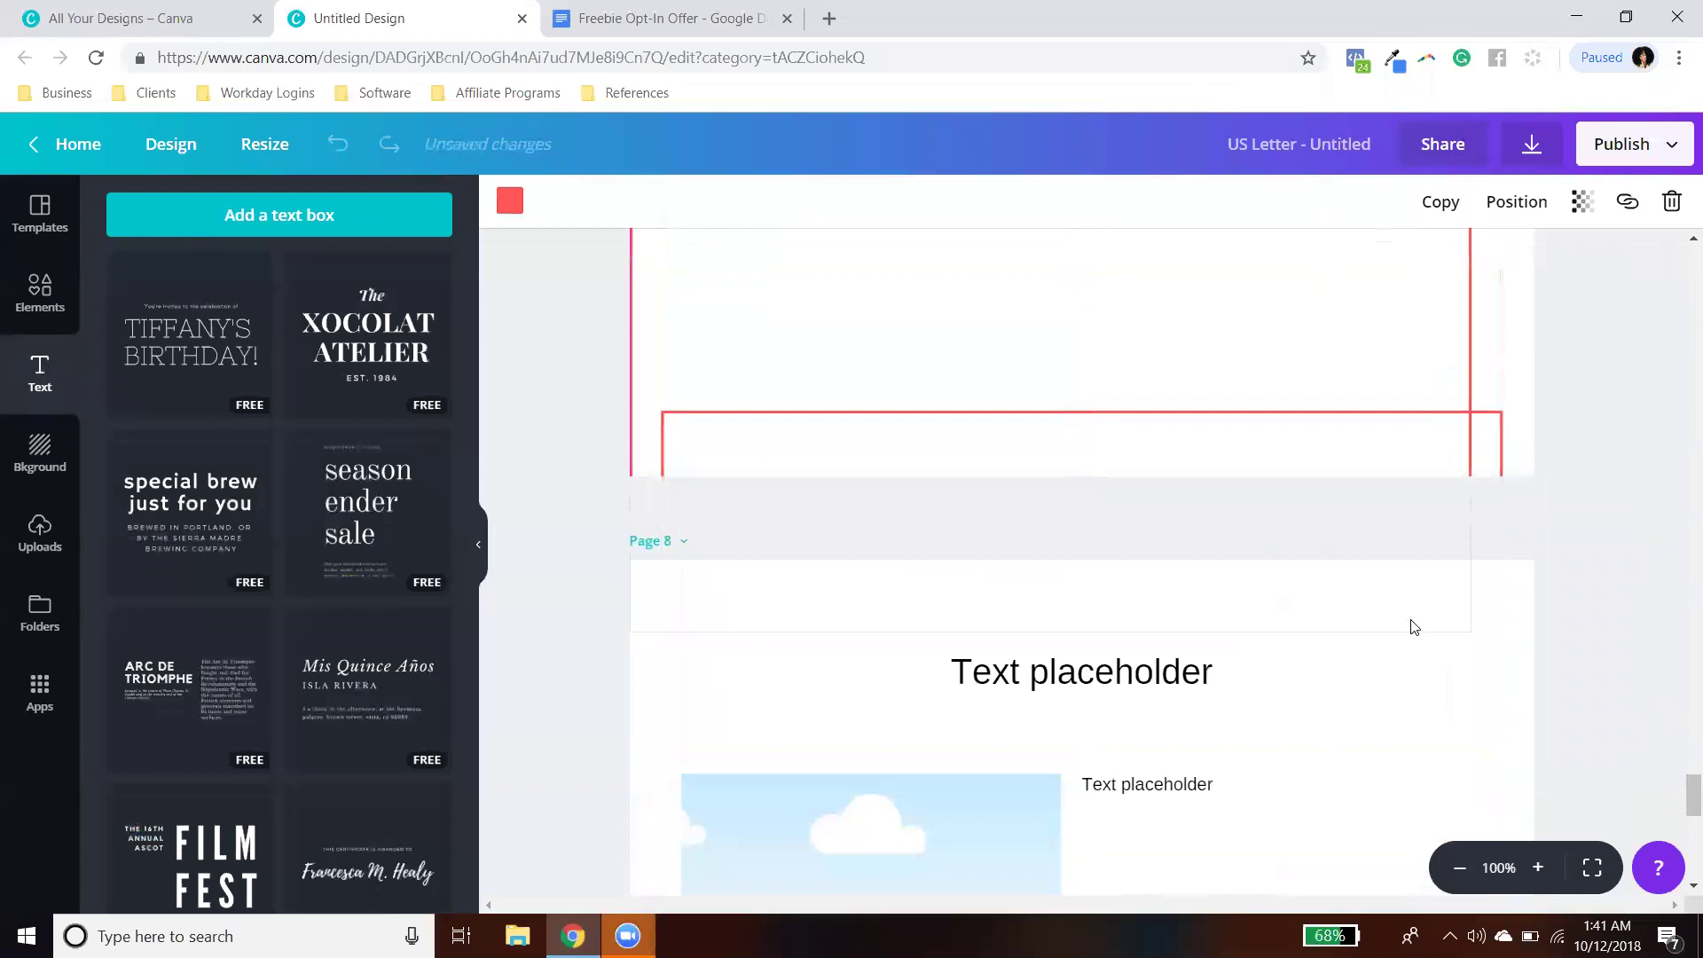
pyautogui.moveTo(1417, 625); pyautogui.dragTo(1476, 393)
pyautogui.hotkey('ctrl', 'z')
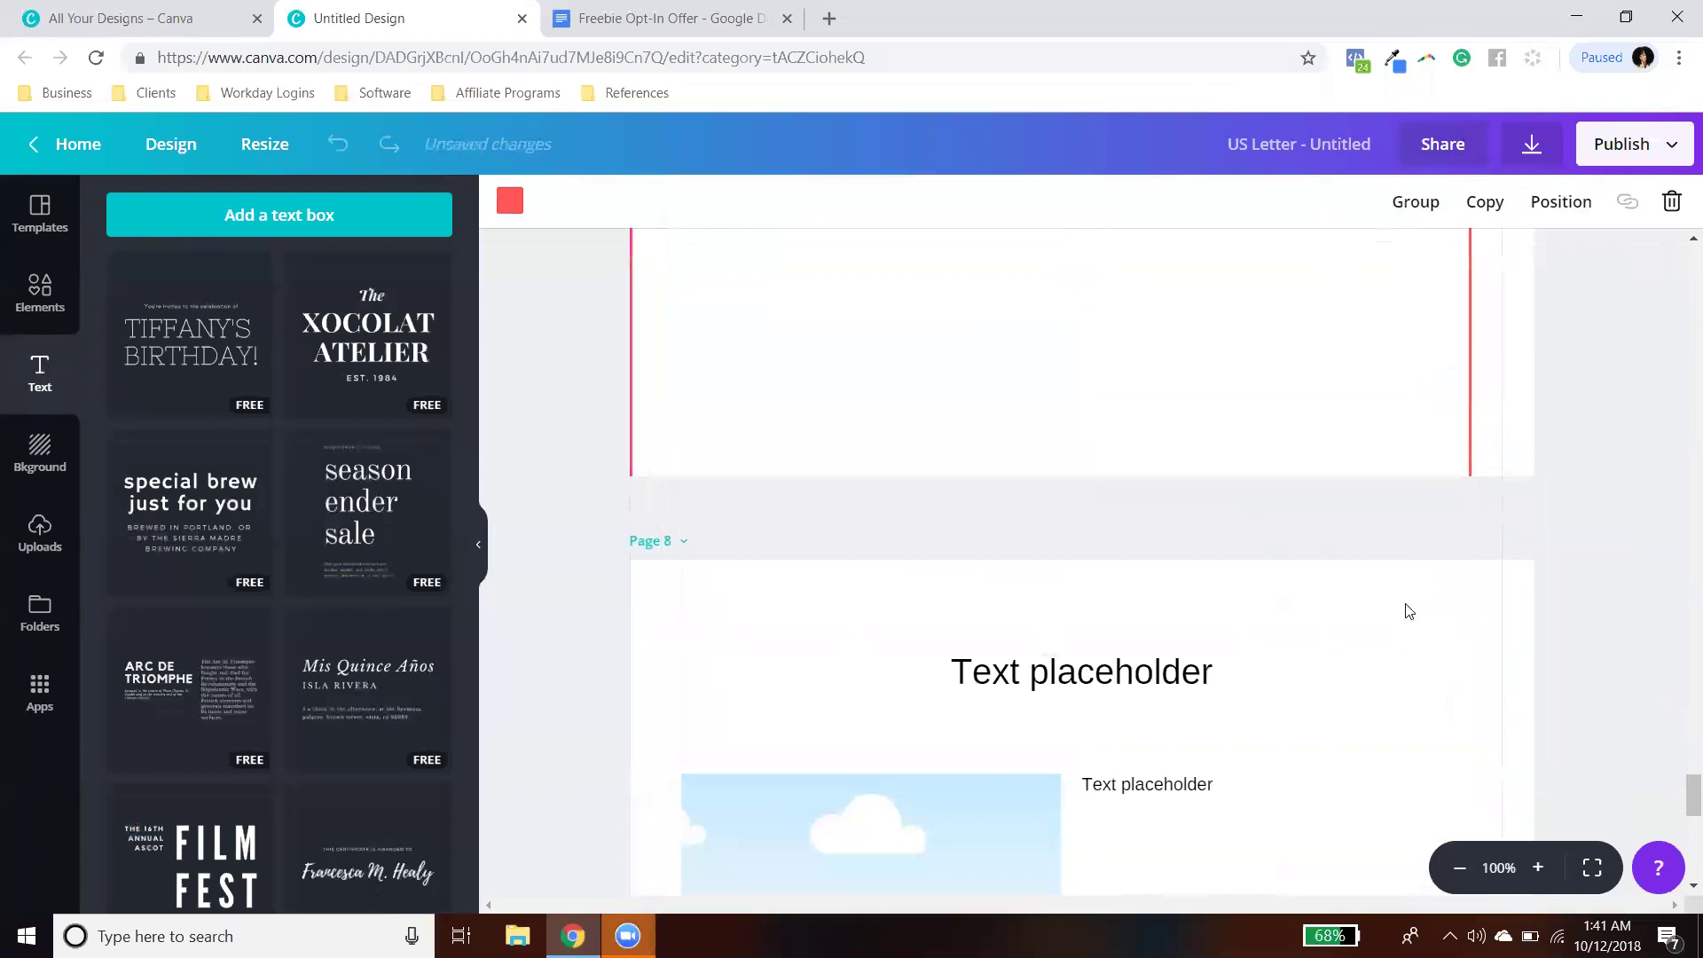
pyautogui.scroll(-4, 1437, 595)
pyautogui.scroll(5, 1436, 597)
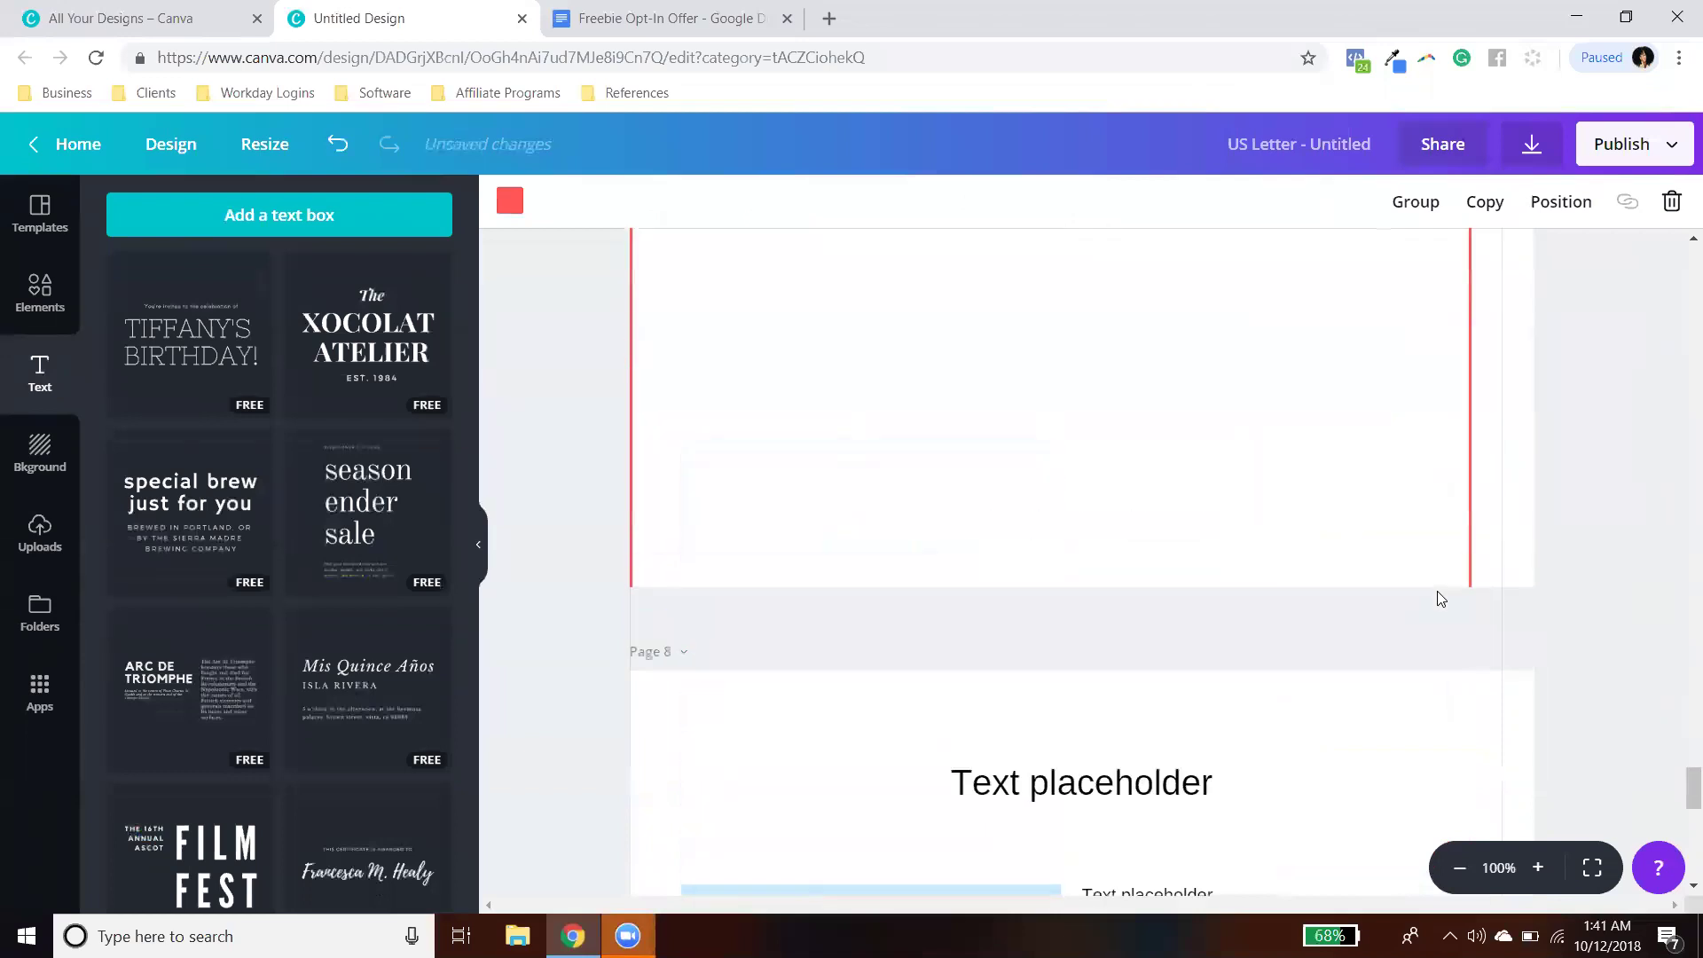
pyautogui.scroll(-5, 1464, 692)
pyautogui.scroll(-5, 1460, 709)
pyautogui.click(1451, 663)
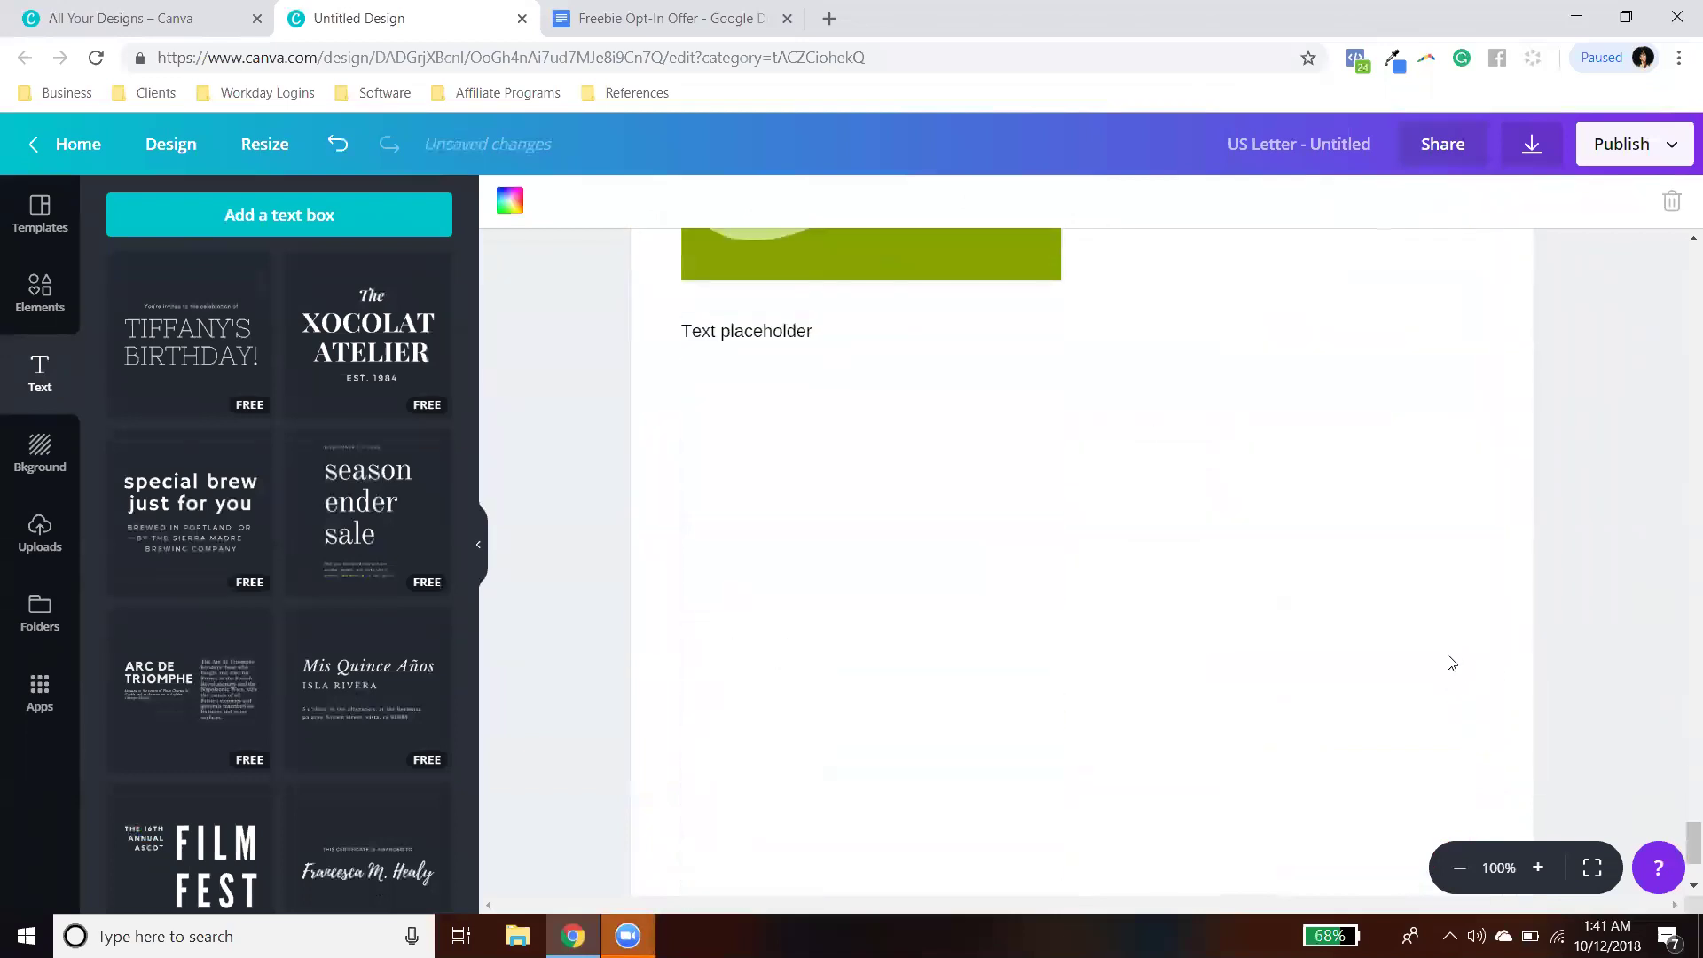
# Step: Move the duplicated red border from page 7 down onto page 8, centred around the placeholders
pyautogui.scroll(9, 1455, 659)
pyautogui.moveTo(1471, 416); pyautogui.dragTo(1441, 794)
pyautogui.click(1454, 207)
pyautogui.moveTo(1432, 361); pyautogui.dragTo(1425, 789)
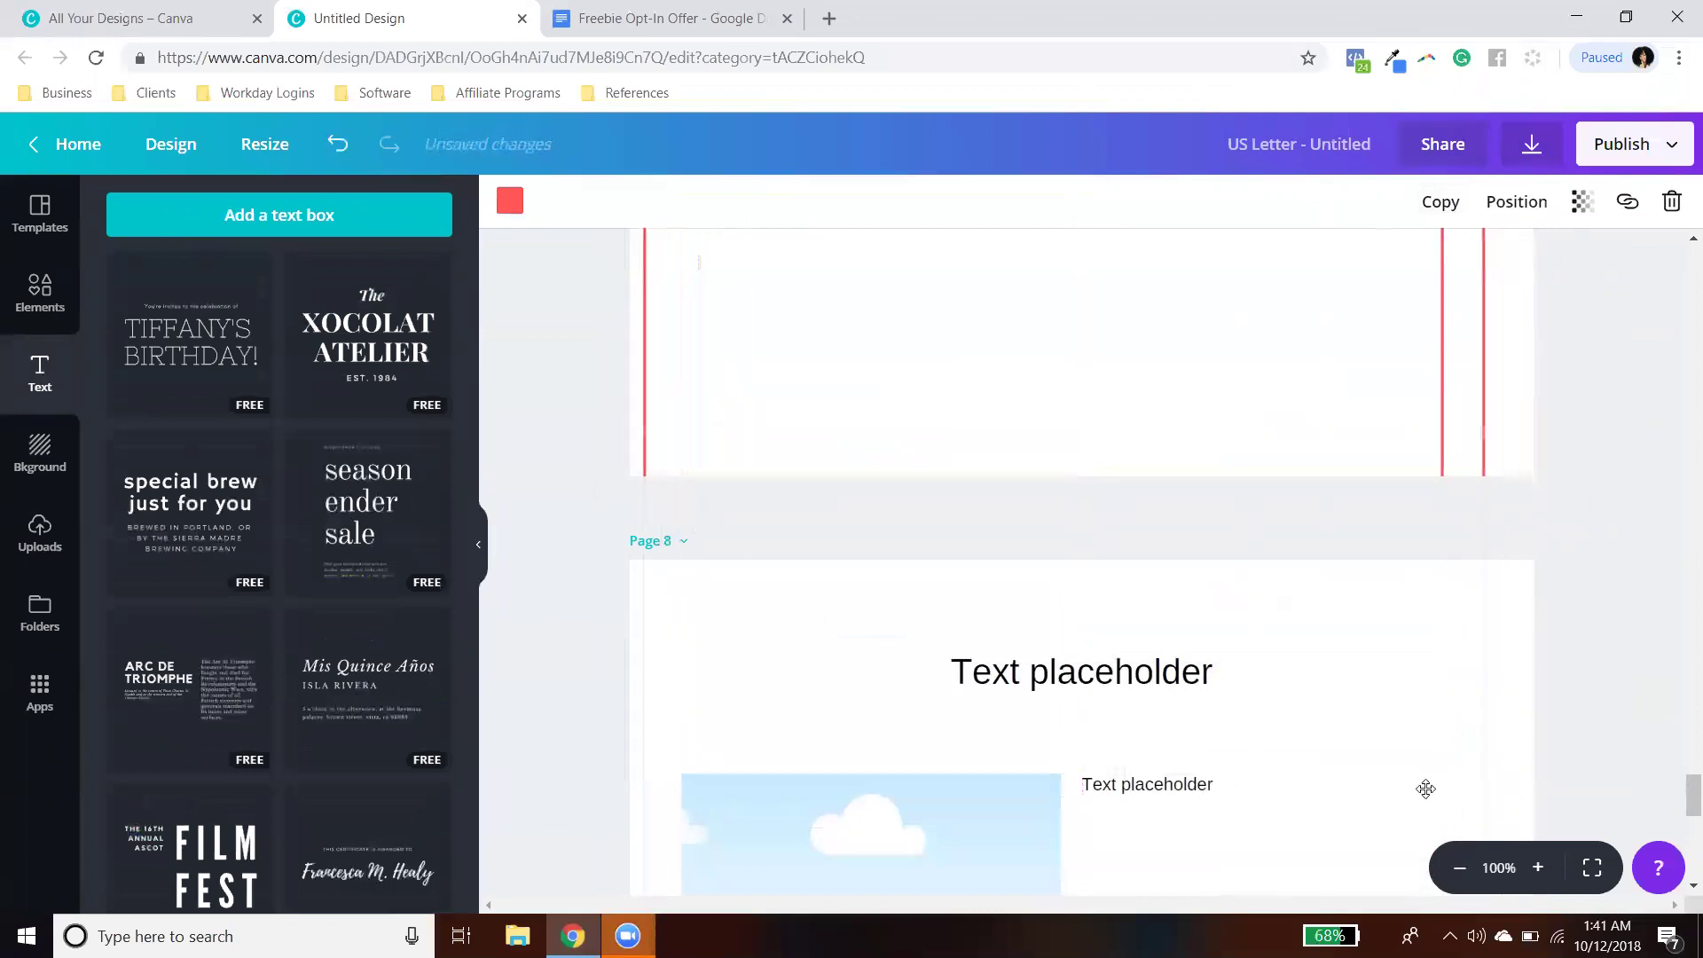
pyautogui.moveTo(1484, 331); pyautogui.dragTo(1444, 756)
pyautogui.moveTo(1376, 355); pyautogui.dragTo(1398, 387)
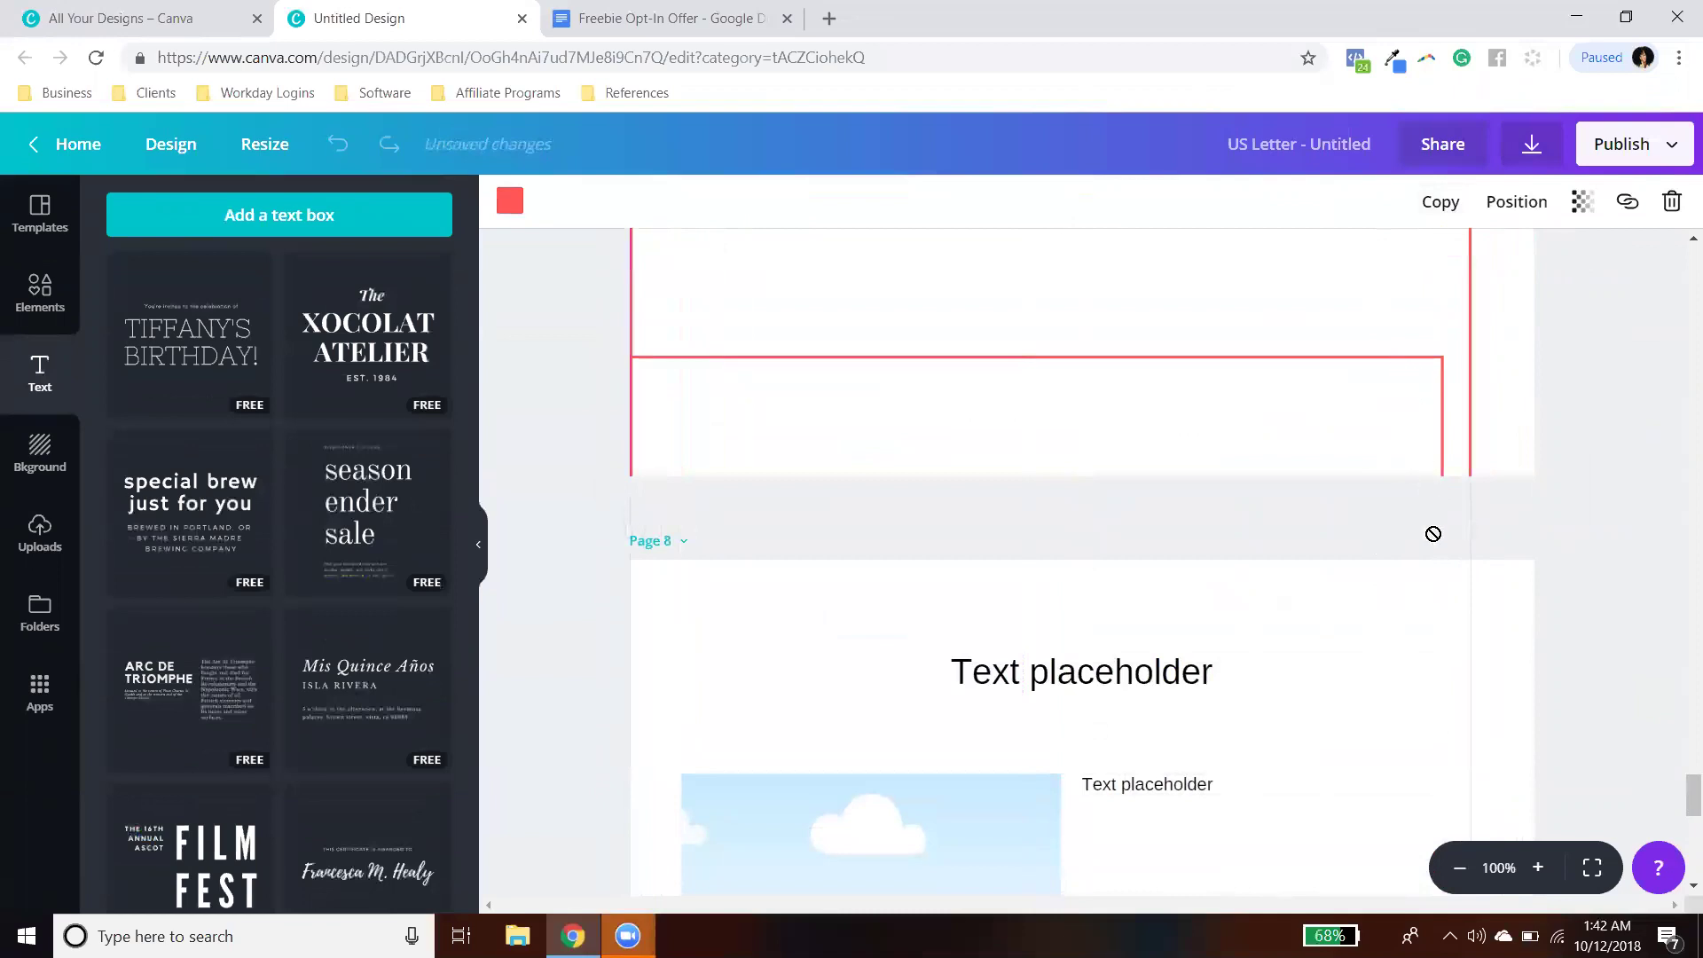
pyautogui.click(1370, 362)
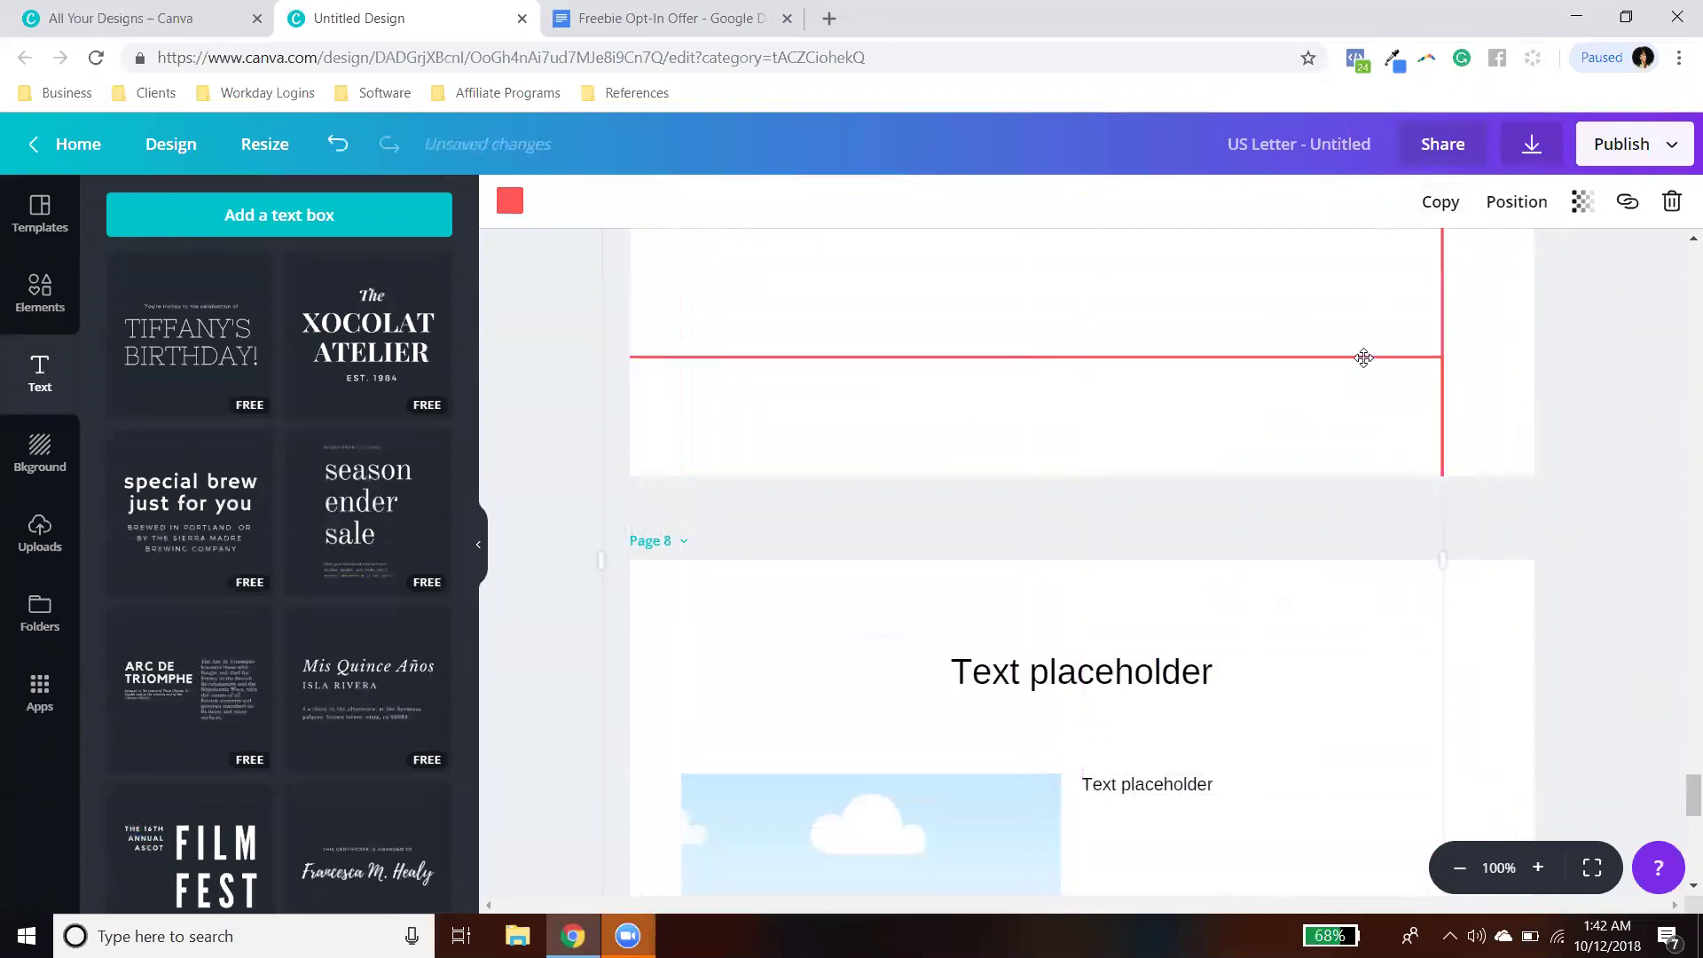
pyautogui.moveTo(1363, 362); pyautogui.dragTo(1316, 380)
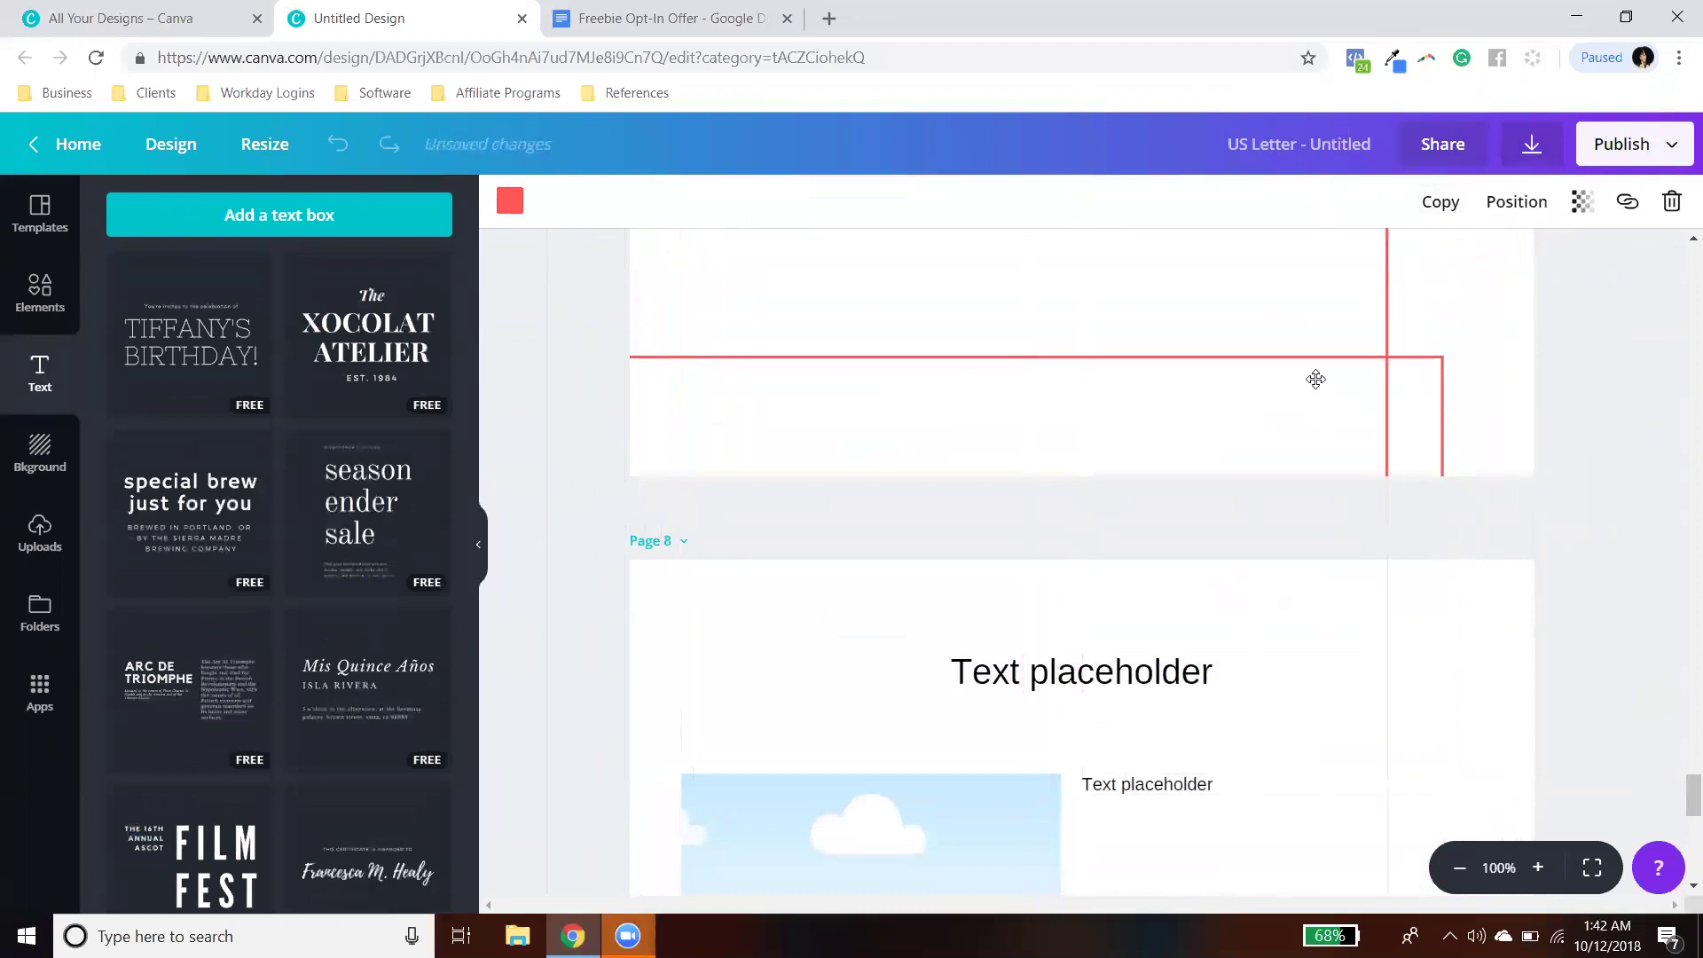
pyautogui.moveTo(1413, 356); pyautogui.dragTo(1520, 620)
pyautogui.scroll(-10, 1516, 612)
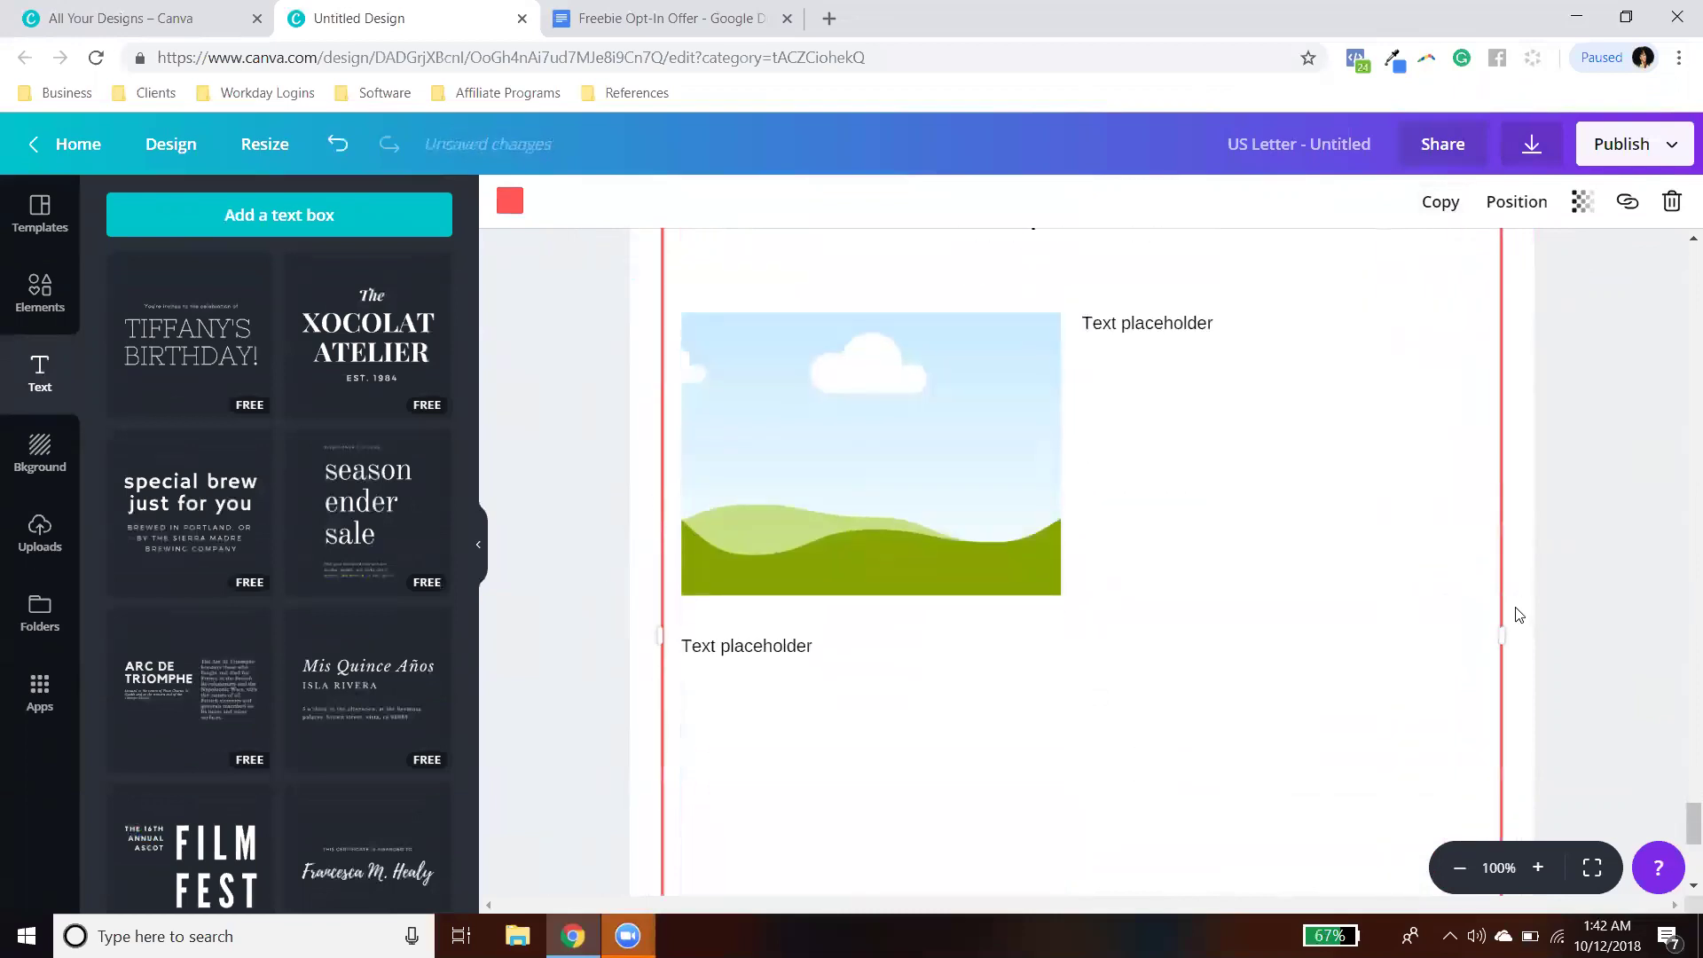
# Step: Shrink the red border on page 8 from its lower, upper and side edges to frame only the heading placeholder
pyautogui.moveTo(1084, 632); pyautogui.dragTo(1125, 312)
pyautogui.scroll(4, 1121, 536)
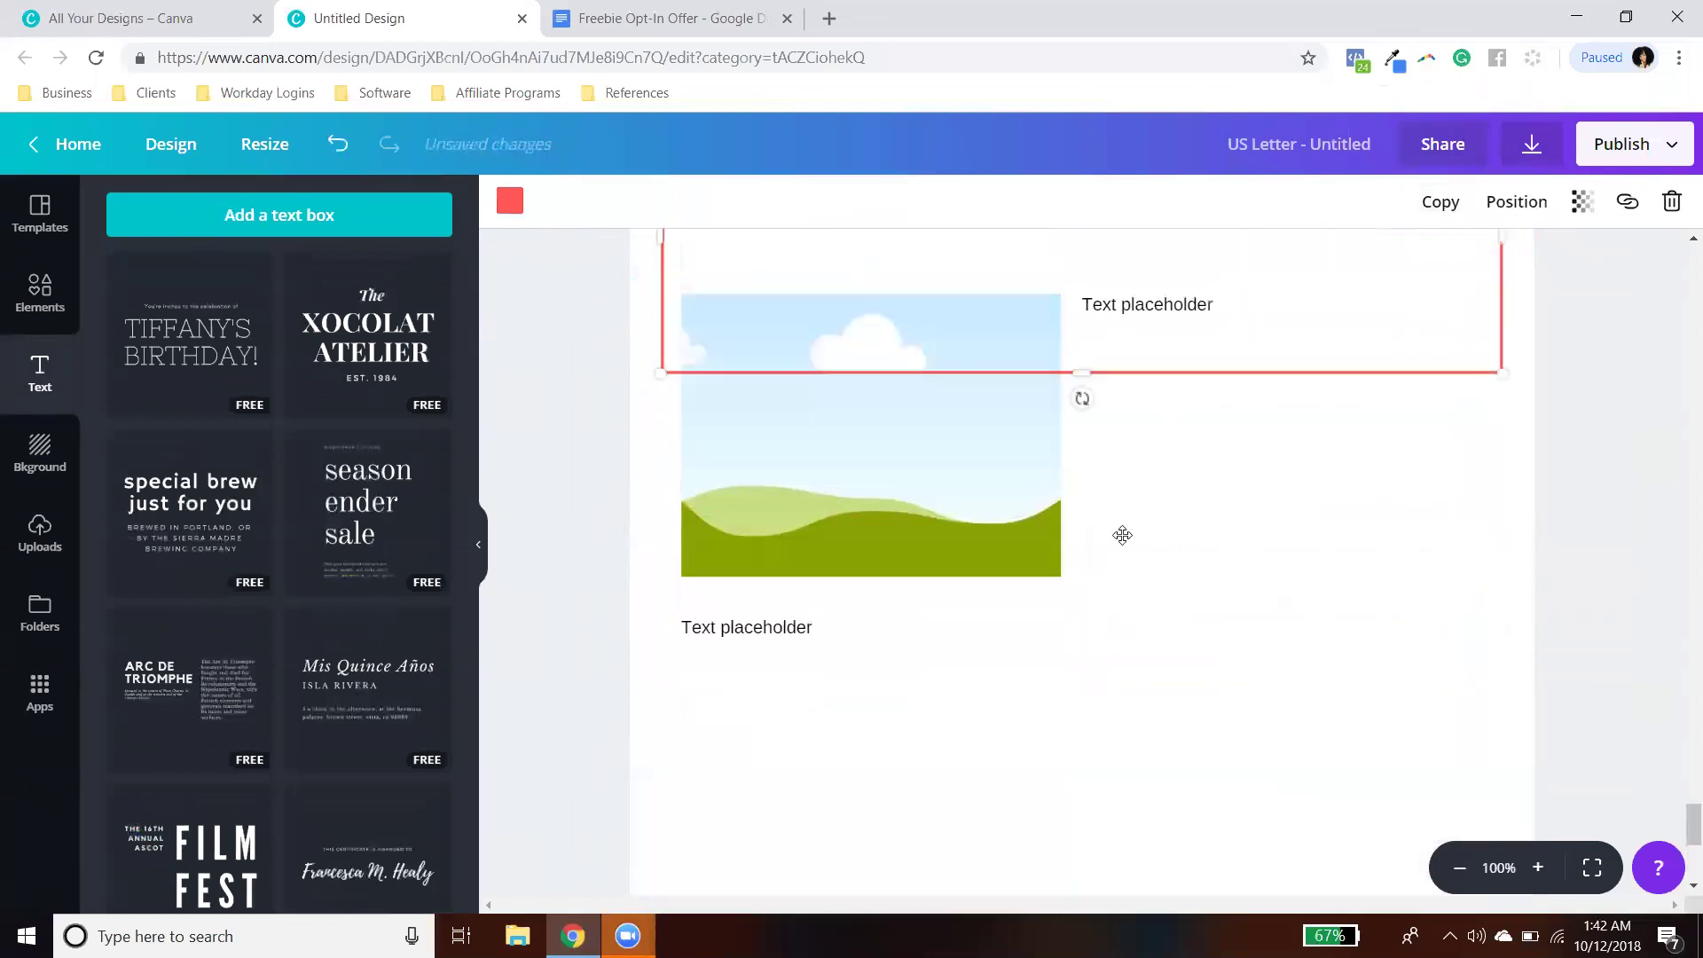
pyautogui.moveTo(1084, 624); pyautogui.dragTo(1098, 495)
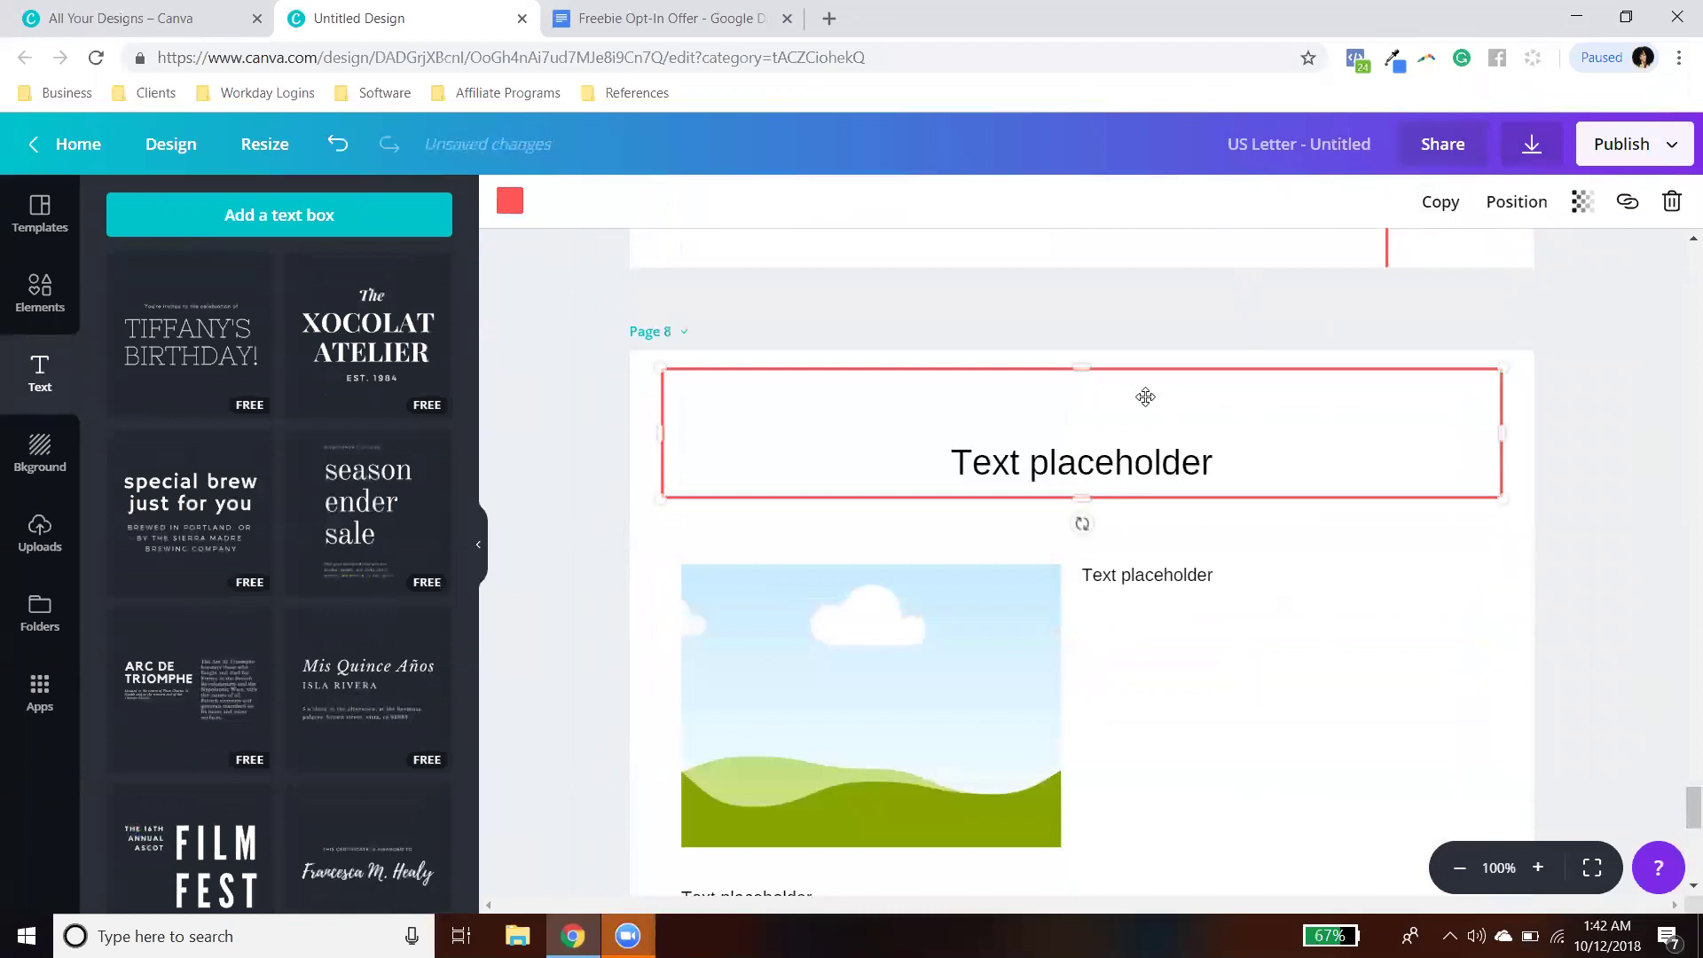
pyautogui.moveTo(1079, 361); pyautogui.dragTo(1085, 424)
pyautogui.moveTo(1499, 458); pyautogui.dragTo(1239, 452)
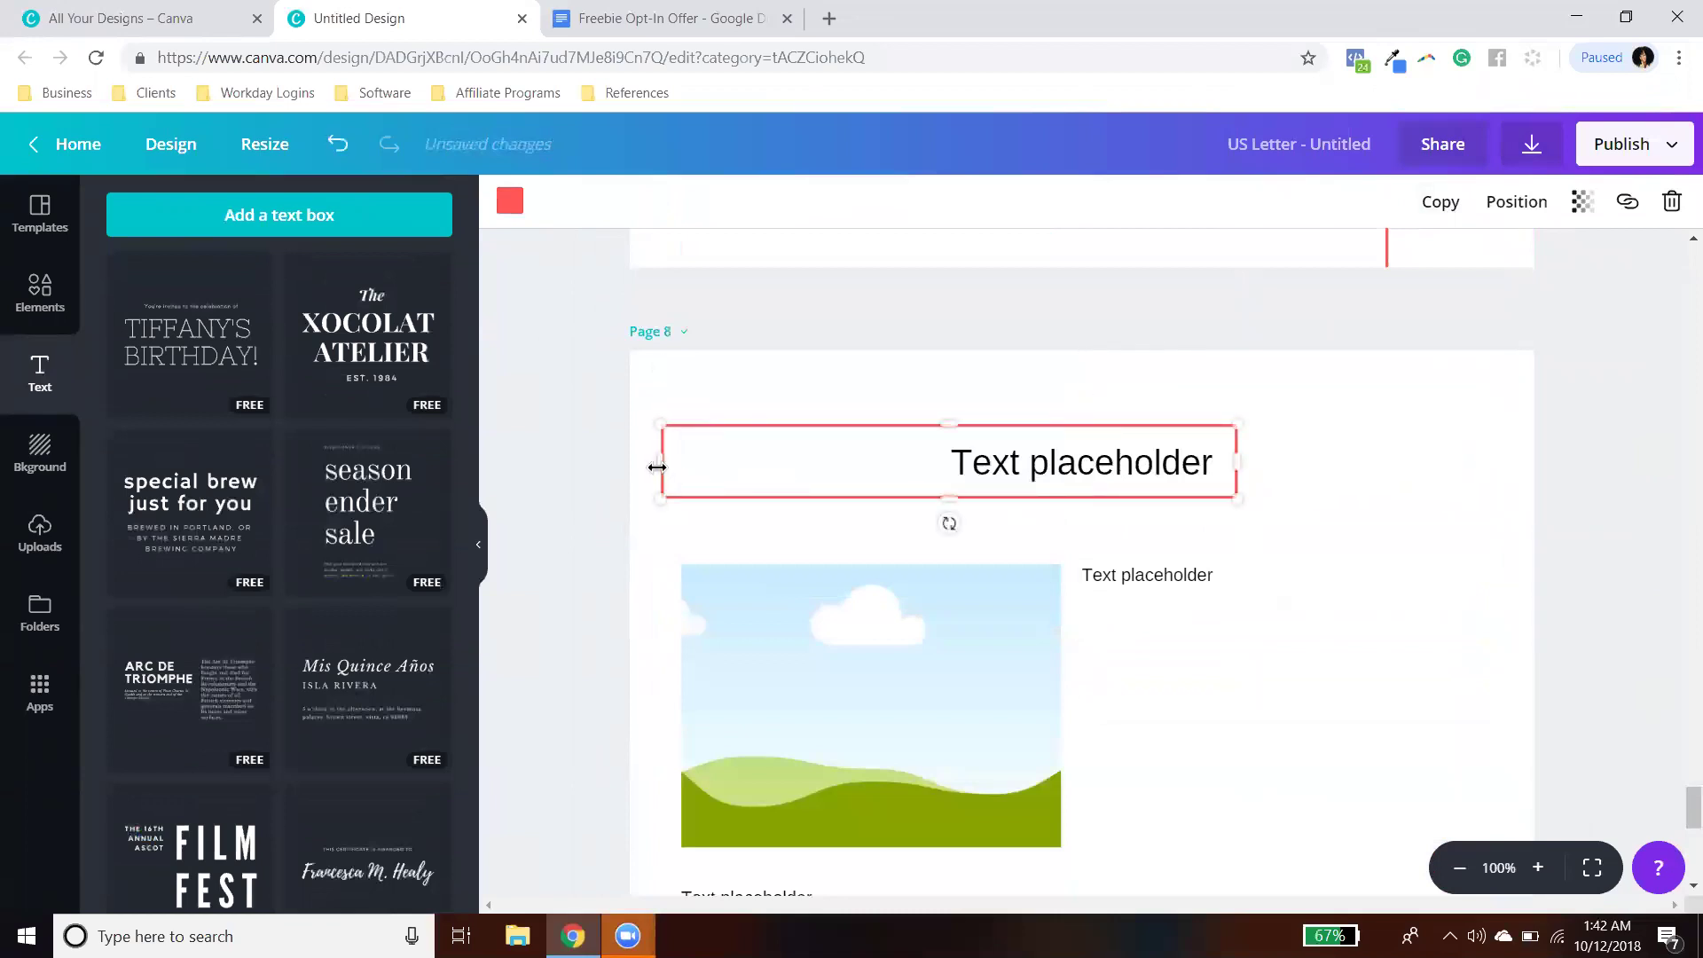
pyautogui.moveTo(803, 466); pyautogui.dragTo(906, 459)
# Step: Move the red border on page 8 down to the picture placeholder and resize it to frame the picture with a small margin
pyautogui.scroll(1, 1317, 602)
pyautogui.scroll(-2, 1306, 635)
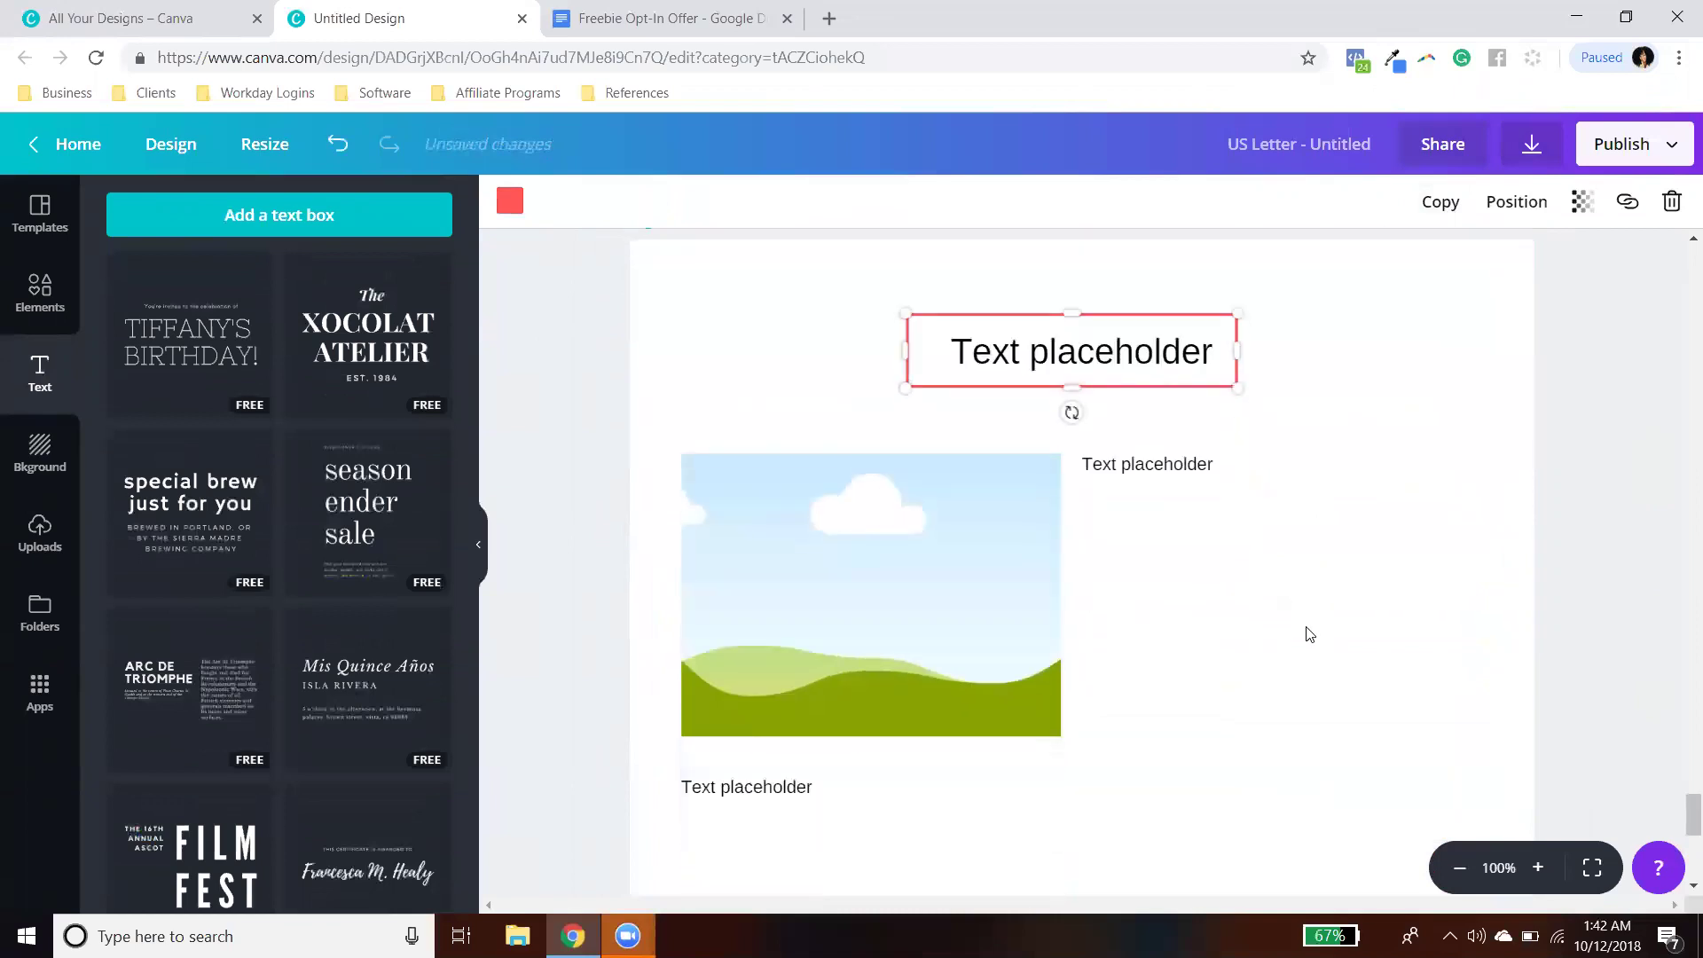
pyautogui.click(1306, 635)
pyautogui.moveTo(1102, 385); pyautogui.dragTo(831, 760)
pyautogui.moveTo(1006, 594); pyautogui.dragTo(1082, 590)
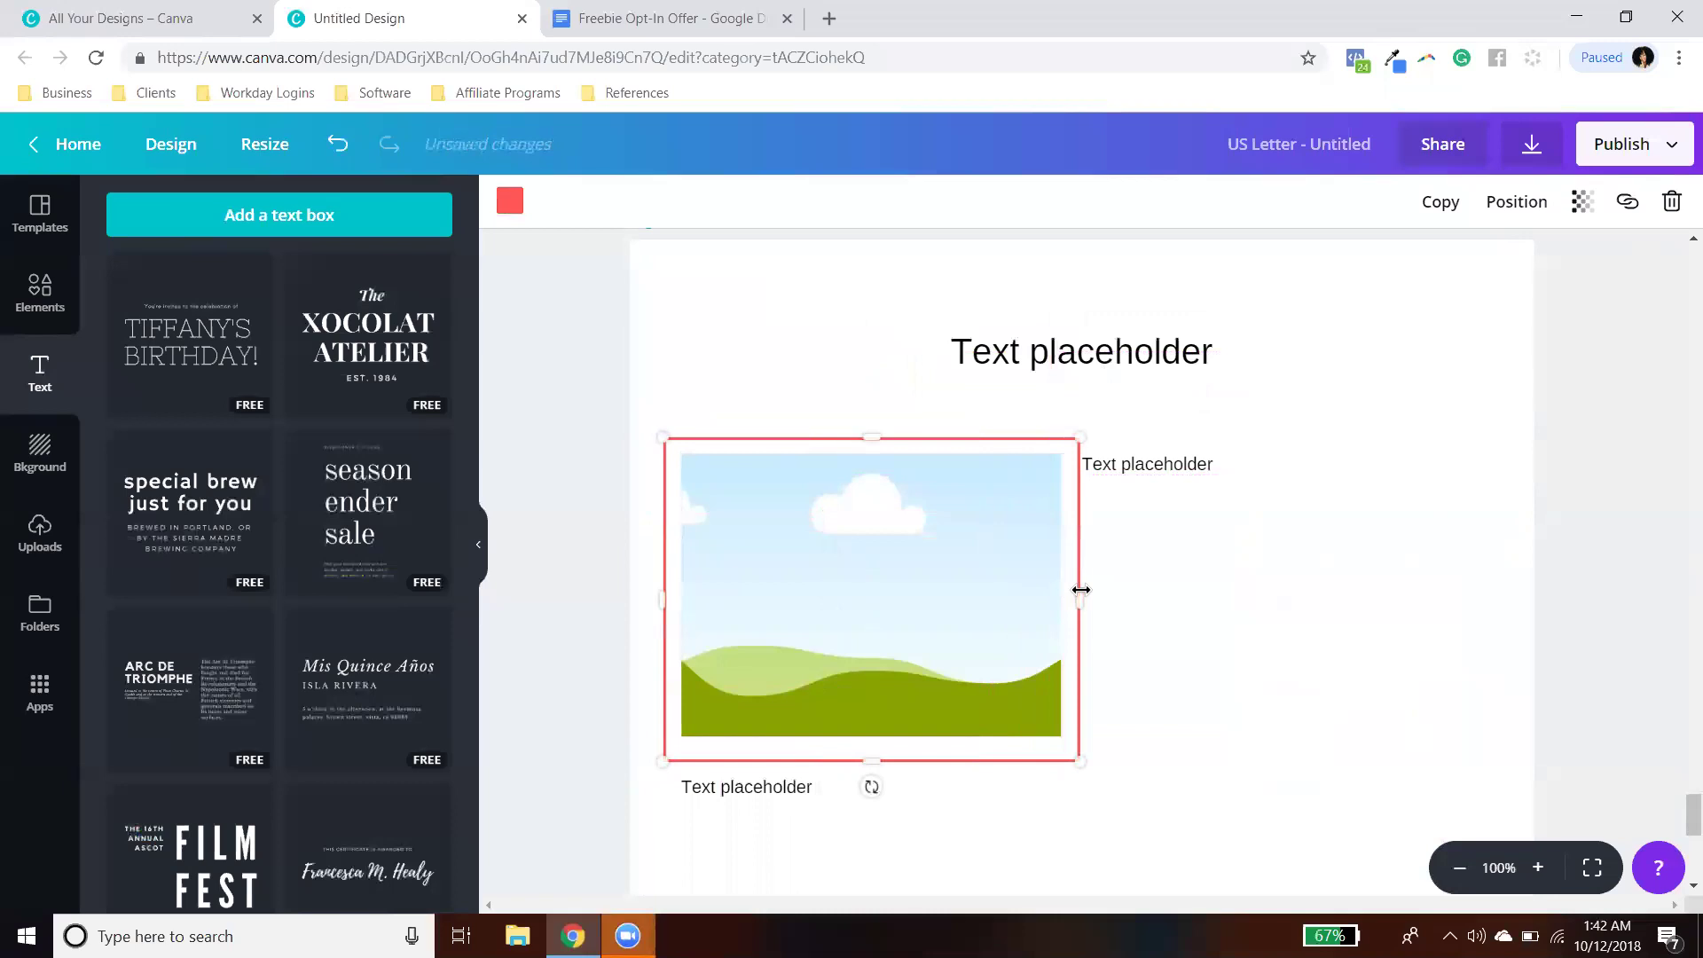
pyautogui.moveTo(1472, 589); pyautogui.dragTo(1580, 529)
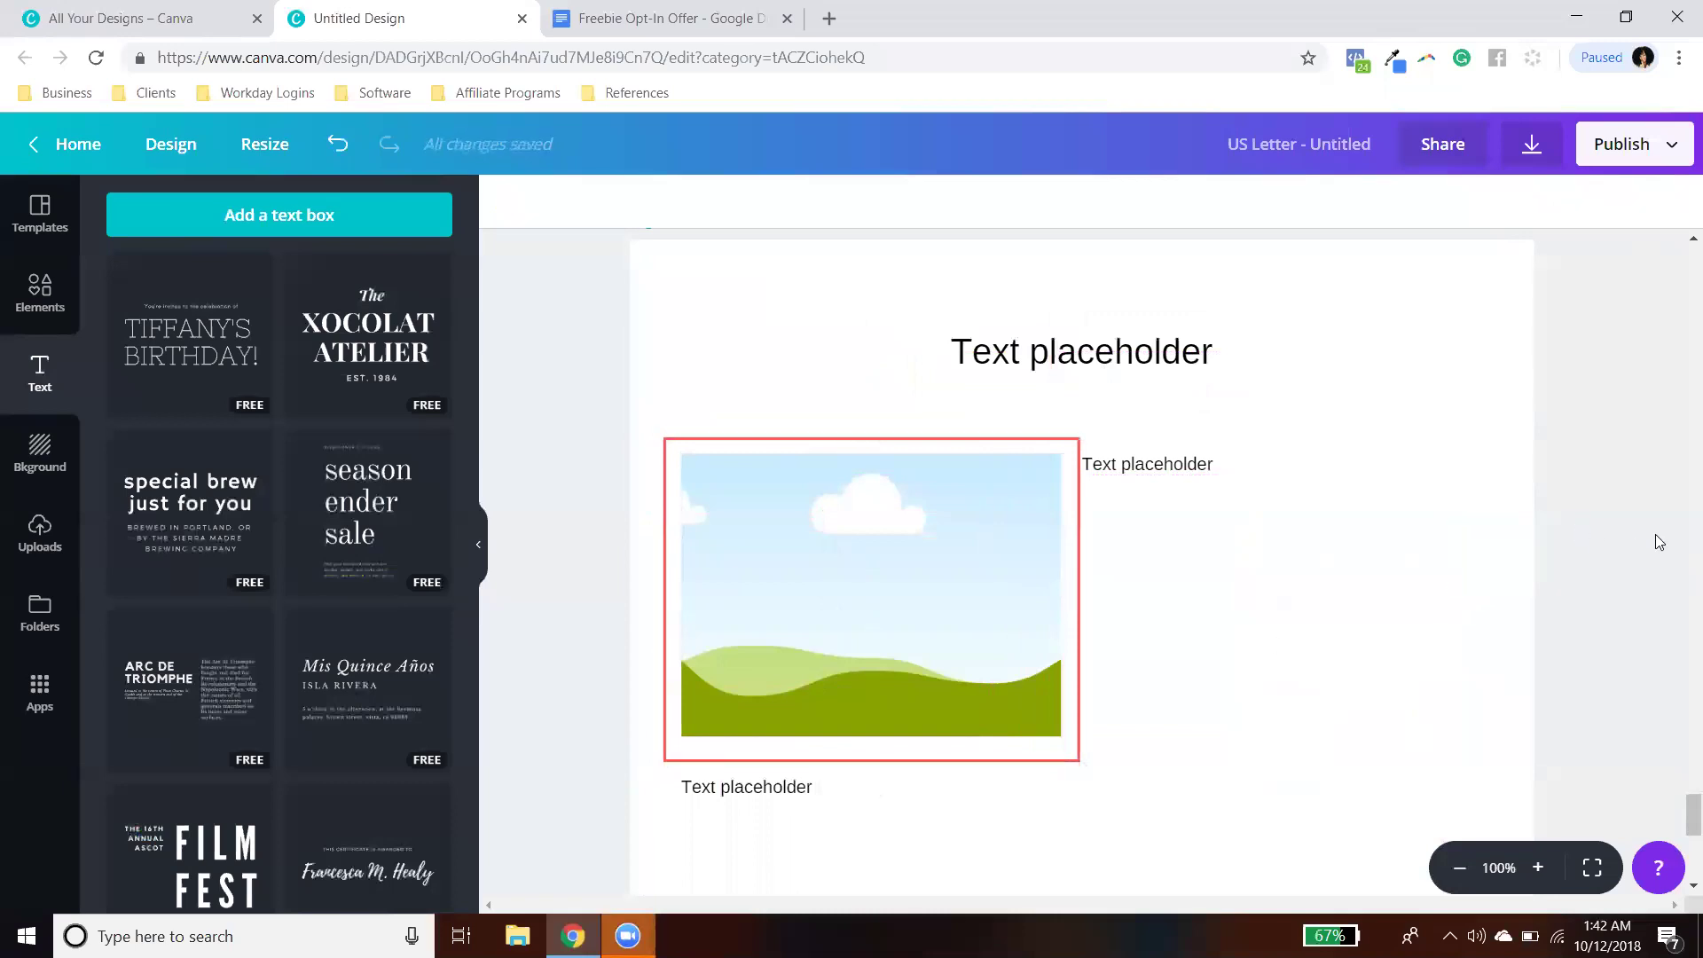
# Step: Move the remaining red border on page 7 back up to frame the heading and text, centred between the page sides
pyautogui.scroll(10, 1655, 534)
pyautogui.scroll(-3, 1655, 541)
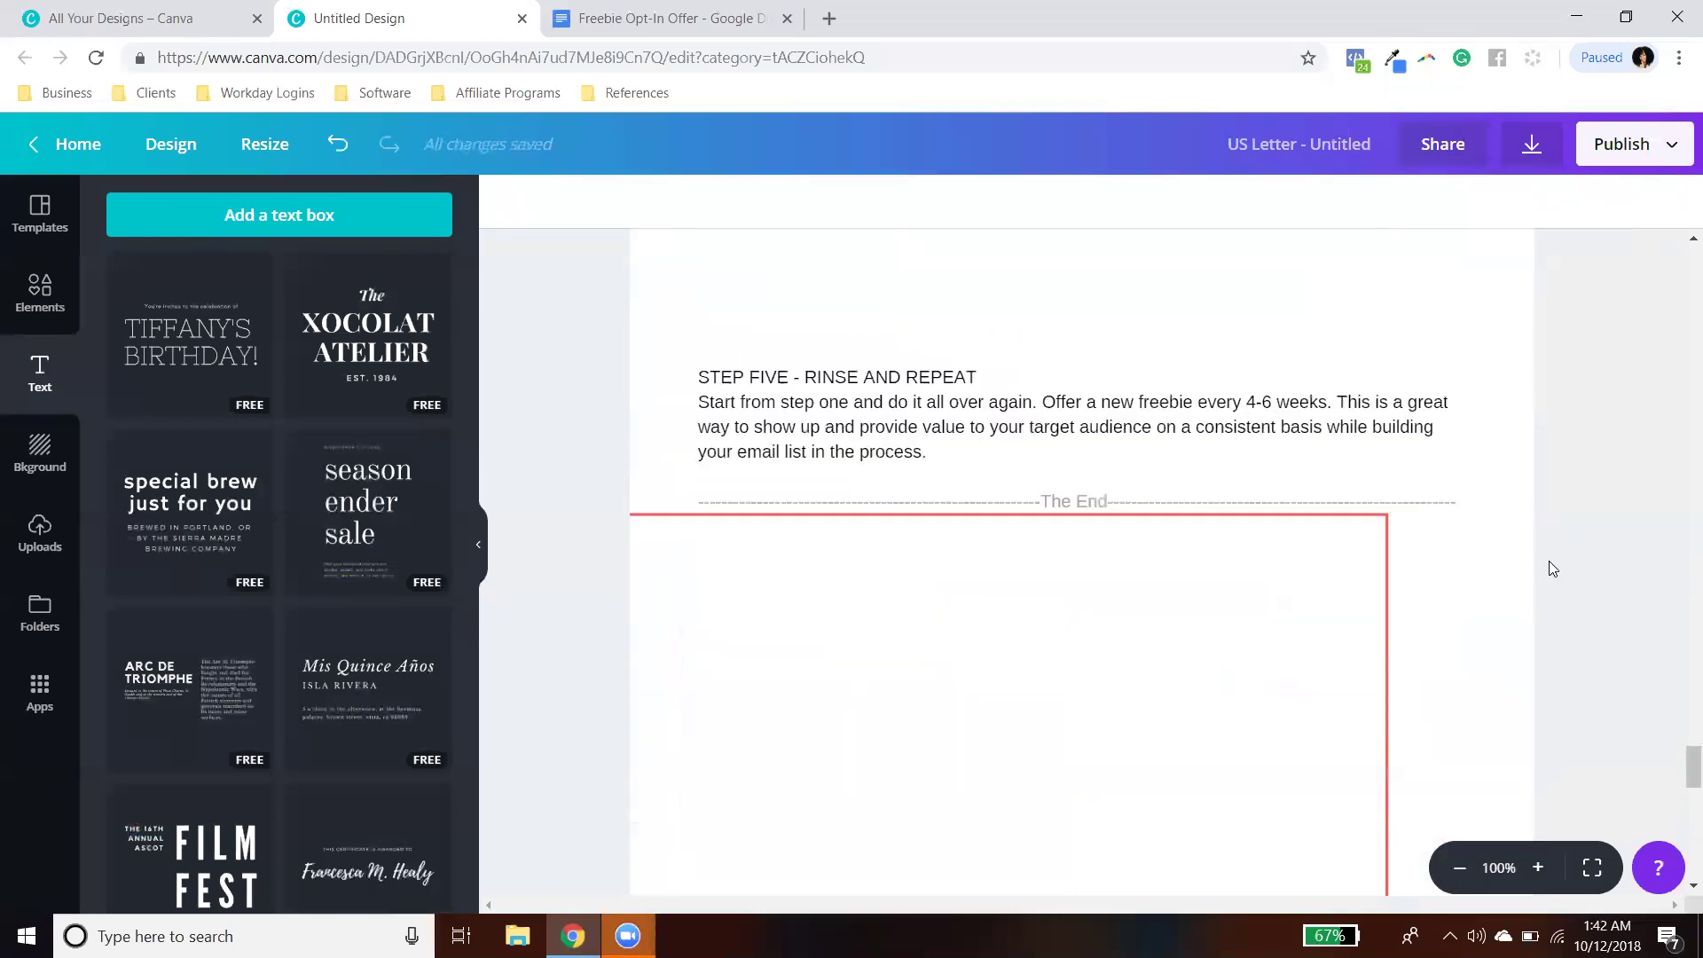
pyautogui.click(1385, 561)
pyautogui.moveTo(1385, 562); pyautogui.dragTo(1467, 262)
pyautogui.moveTo(1471, 353); pyautogui.dragTo(1483, 250)
pyautogui.moveTo(1501, 317); pyautogui.dragTo(1493, 707)
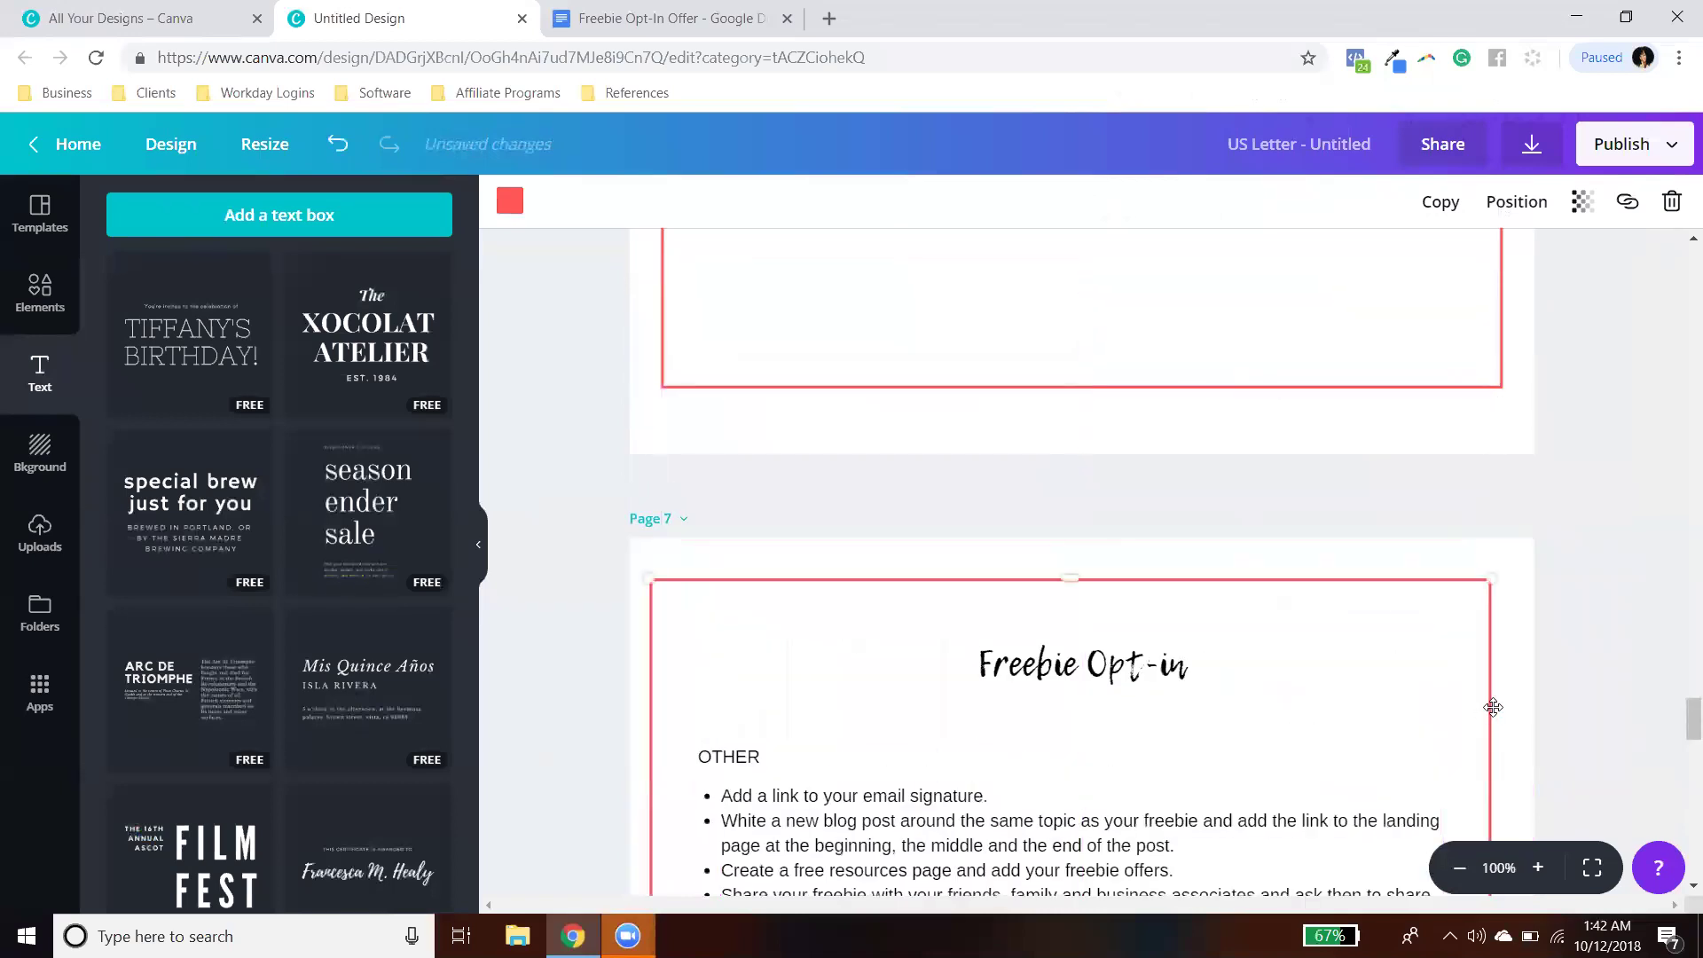
pyautogui.click(1591, 637)
pyautogui.scroll(-12, 1592, 633)
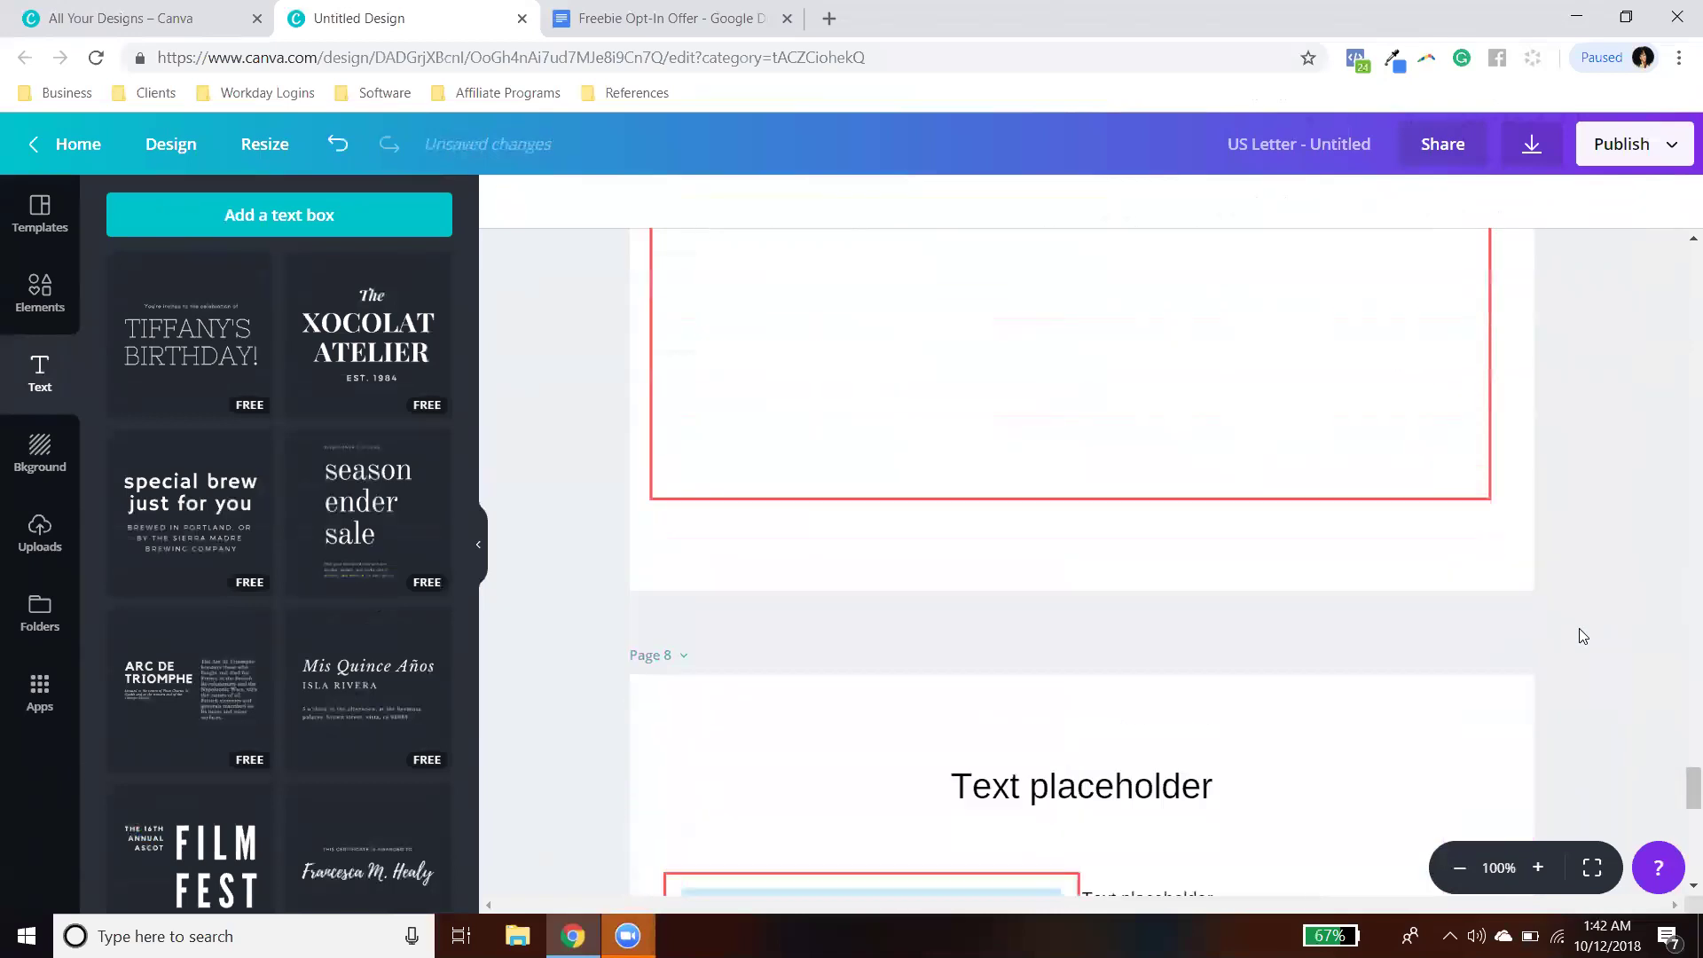
pyautogui.scroll(3, 1579, 628)
pyautogui.moveTo(1486, 574); pyautogui.dragTo(1513, 585)
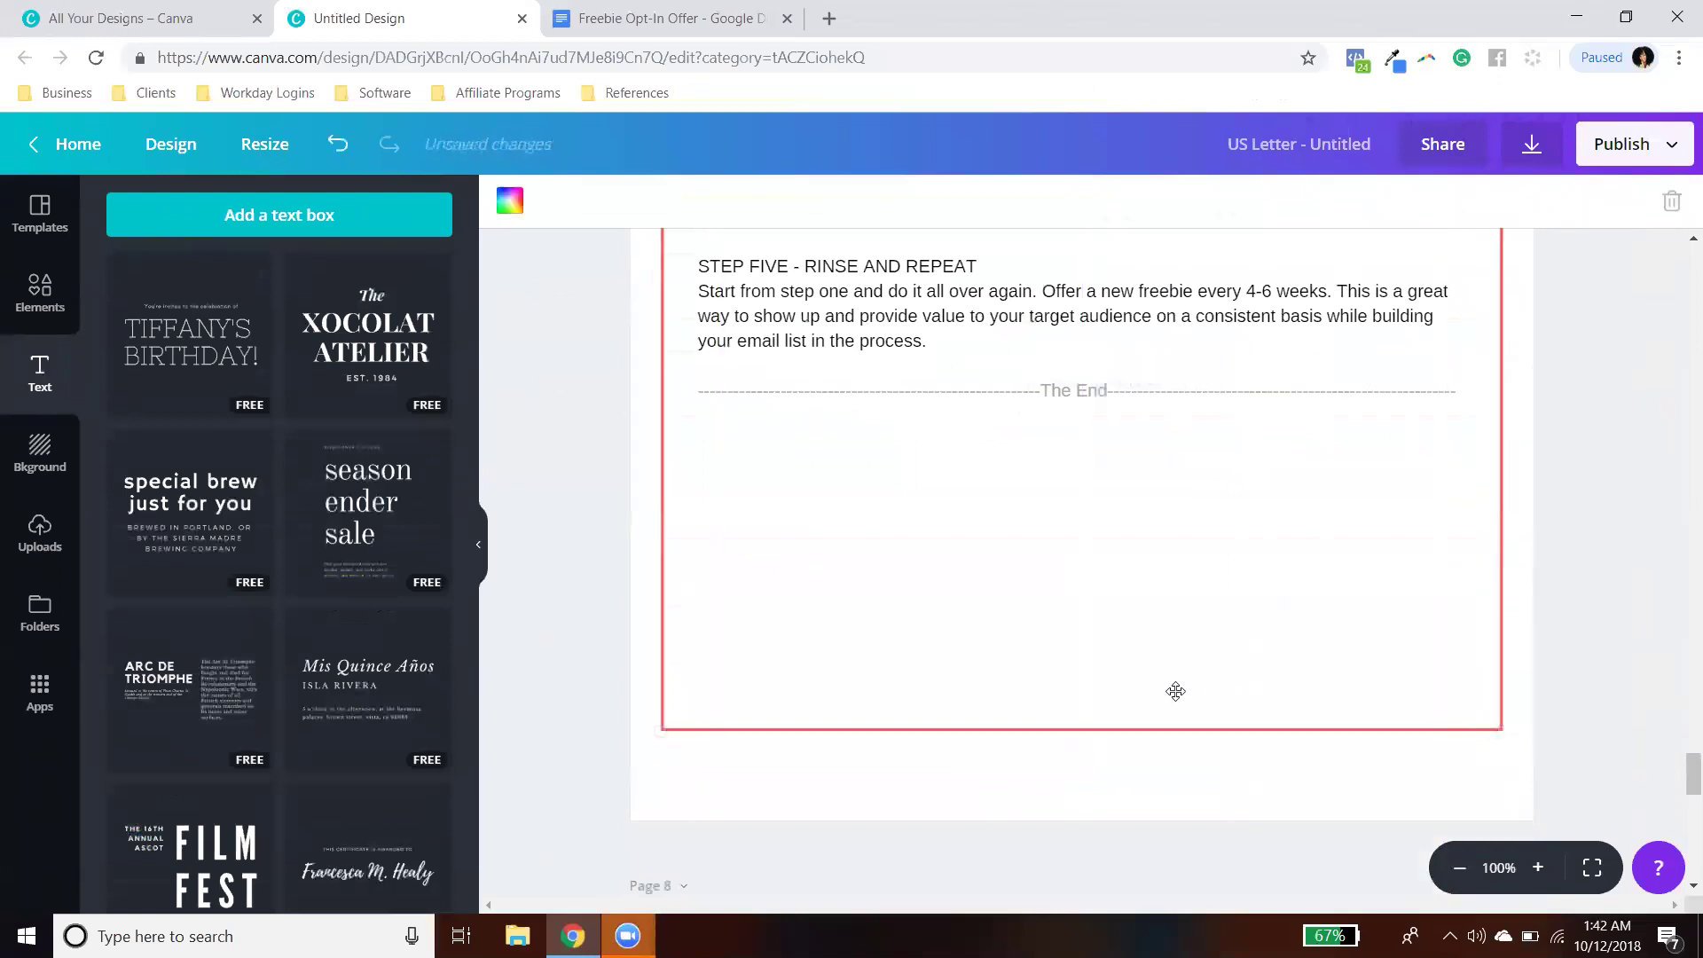
# Step: Extend the lower edge of page 7's red border closer to the end of the page
pyautogui.click(1094, 730)
pyautogui.moveTo(1083, 731); pyautogui.dragTo(1084, 782)
pyautogui.click(1604, 602)
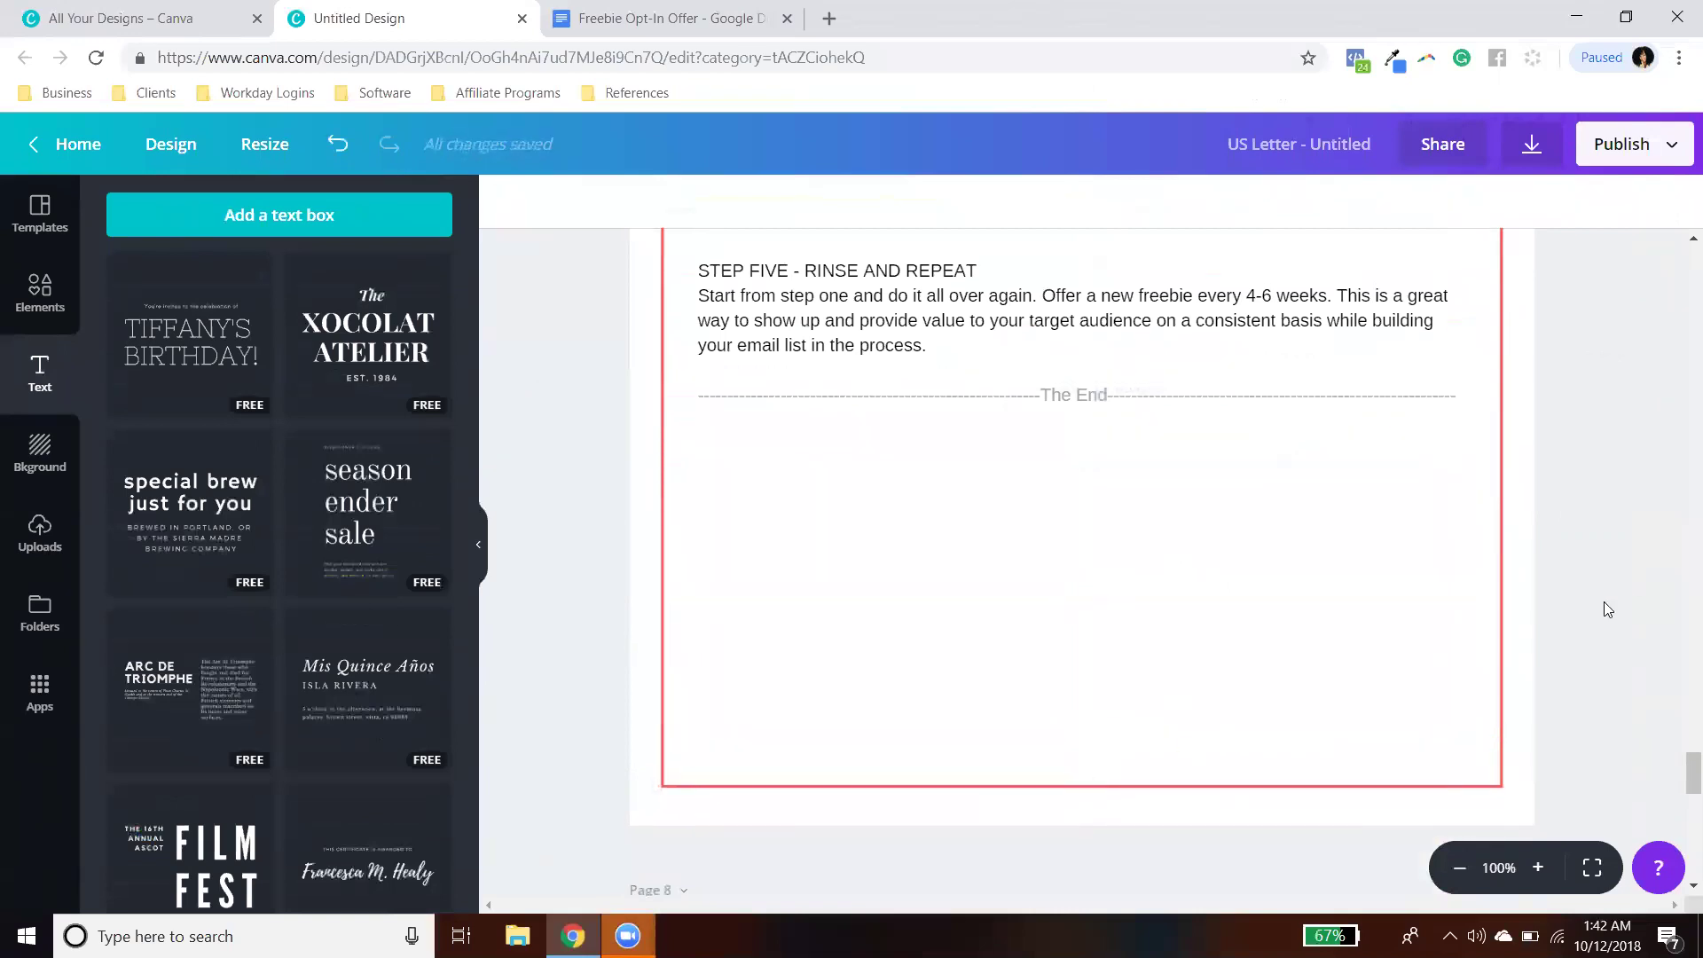
# Step: Fill page 1 with a single-picture grid and send it behind the Freebie Opt-In Offers heading
pyautogui.scroll(15, 1604, 601)
pyautogui.scroll(20, 1604, 603)
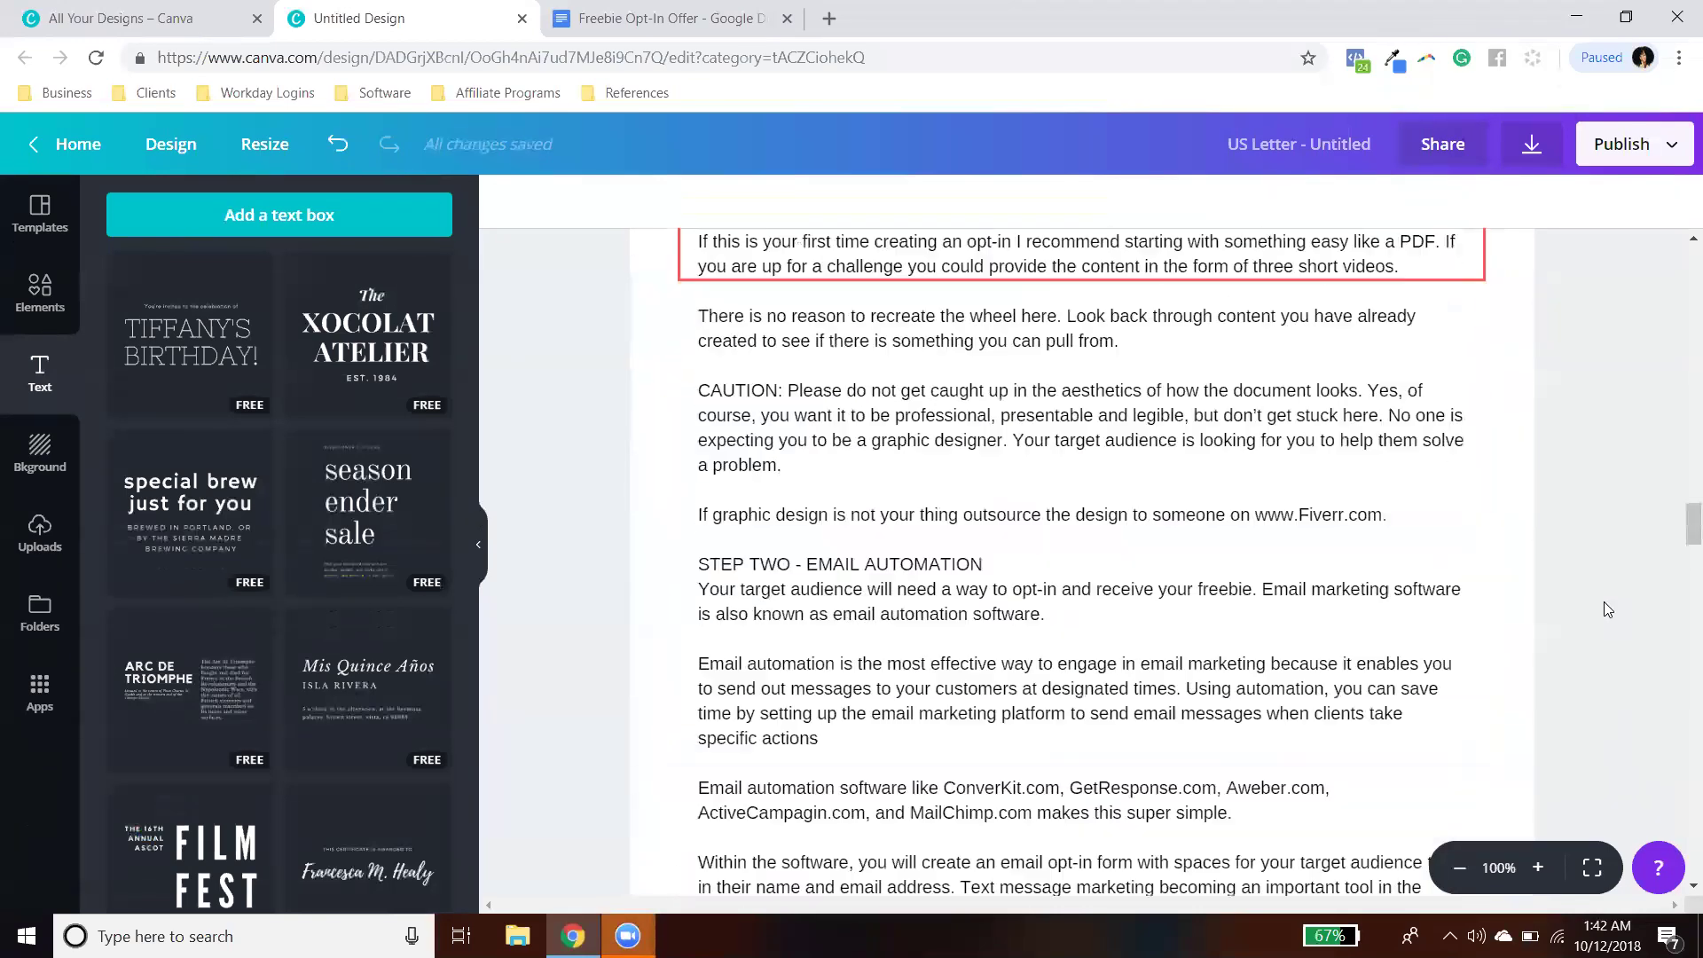
pyautogui.scroll(2, 1604, 609)
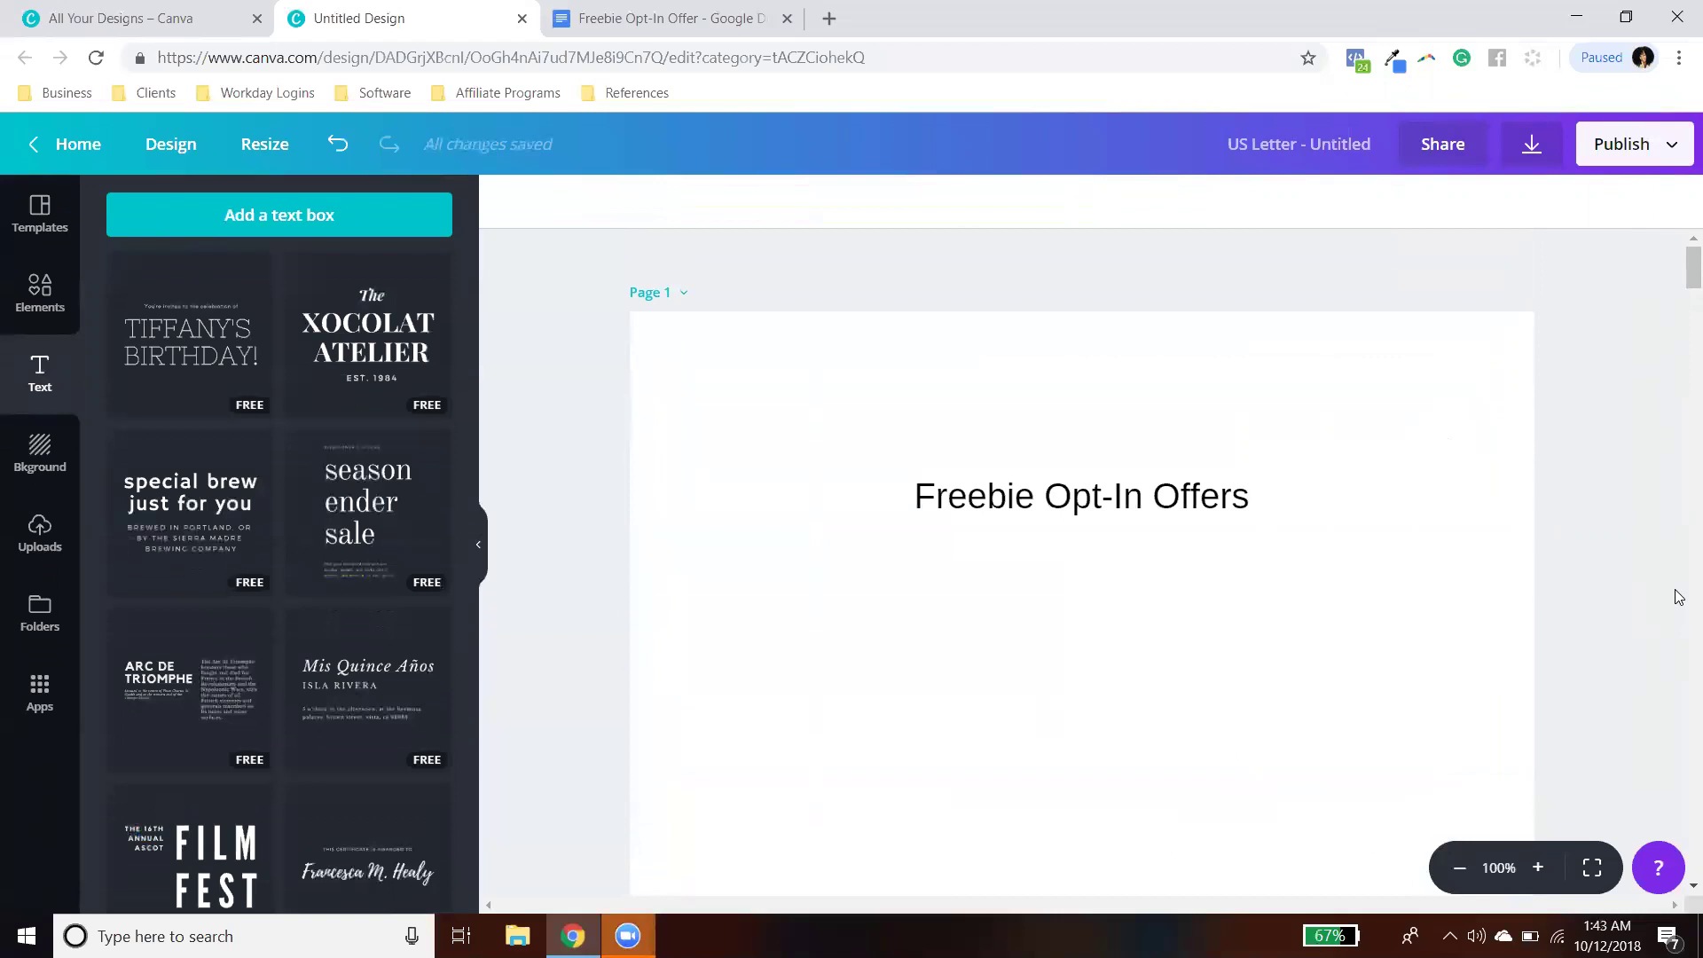
pyautogui.moveTo(1691, 266)
pyautogui.mouseDown()
pyautogui.moveTo(1676, 361)
pyautogui.moveTo(1676, 263)
pyautogui.mouseUp()
pyautogui.moveTo(1168, 490); pyautogui.dragTo(1170, 495)
pyautogui.scroll(-1, 1311, 574)
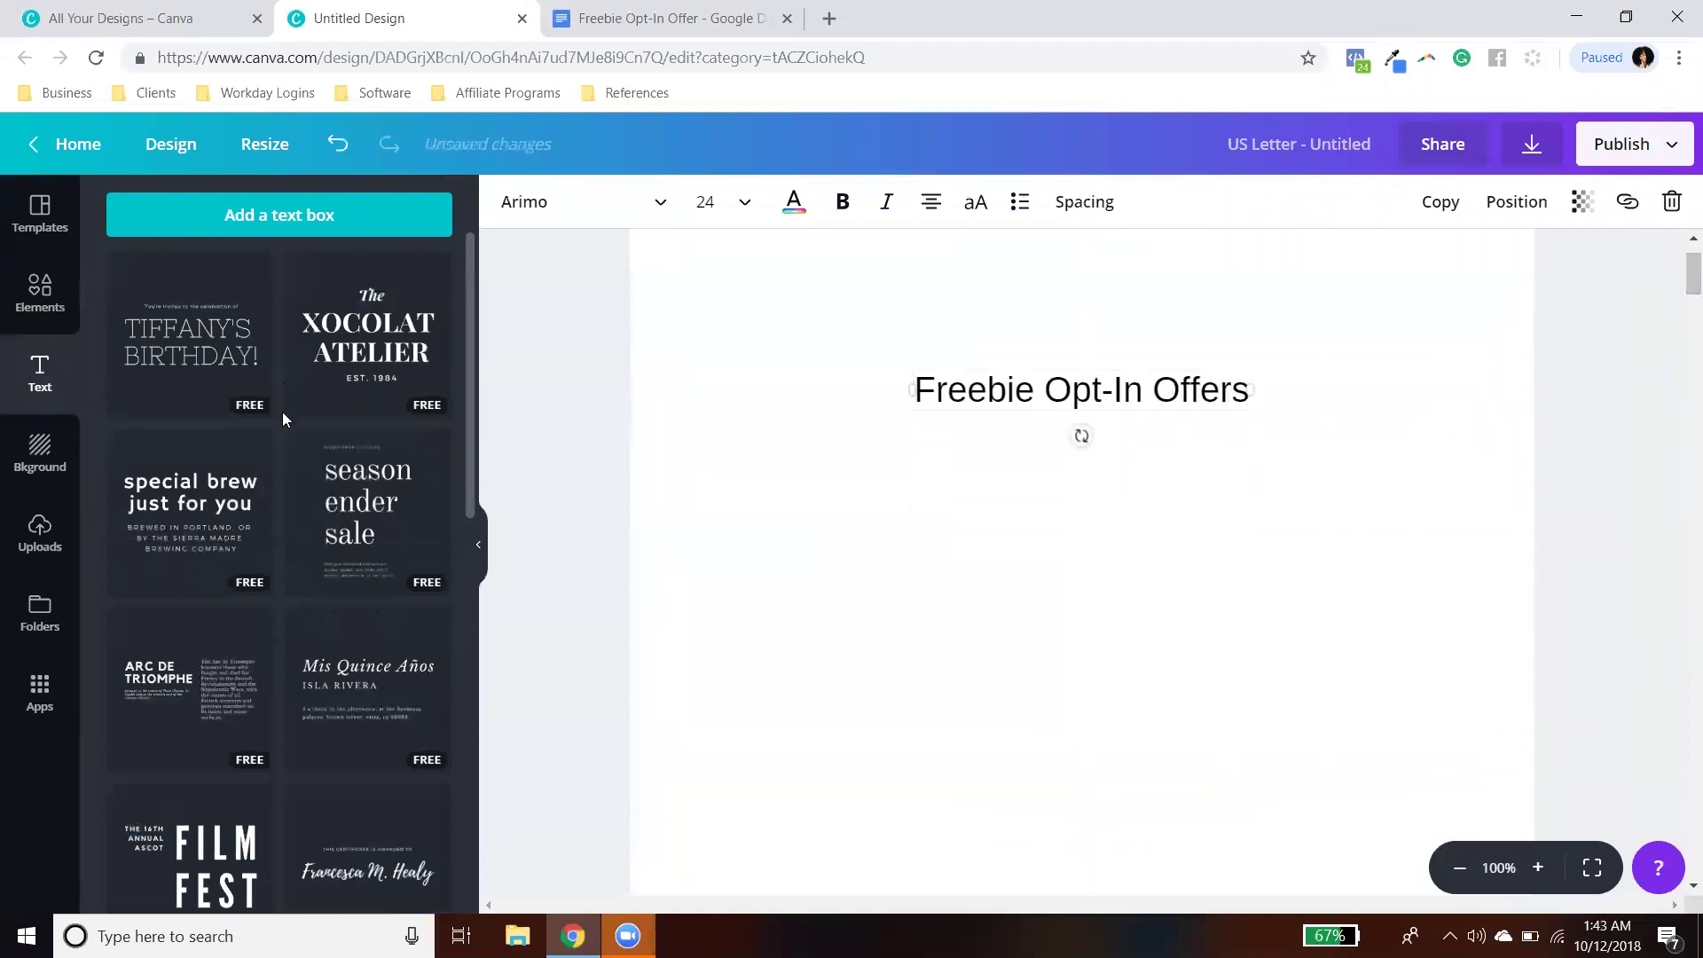
pyautogui.click(40, 293)
pyautogui.moveTo(170, 564); pyautogui.dragTo(783, 429)
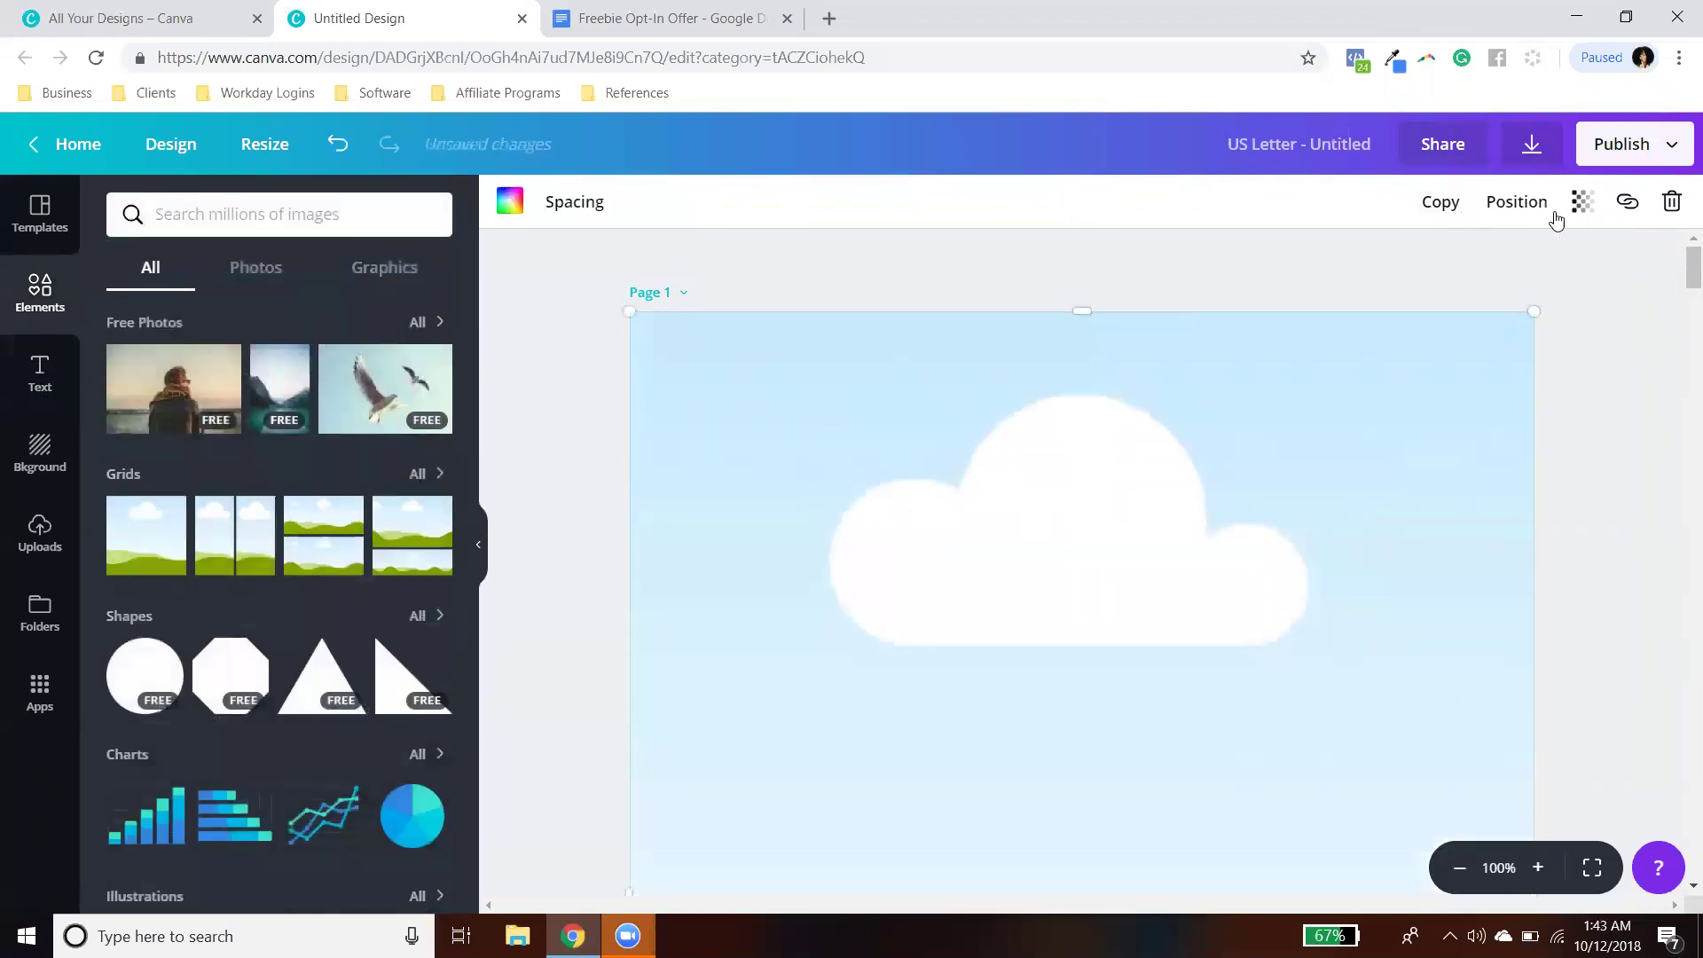
pyautogui.click(1519, 203)
pyautogui.click(1472, 302)
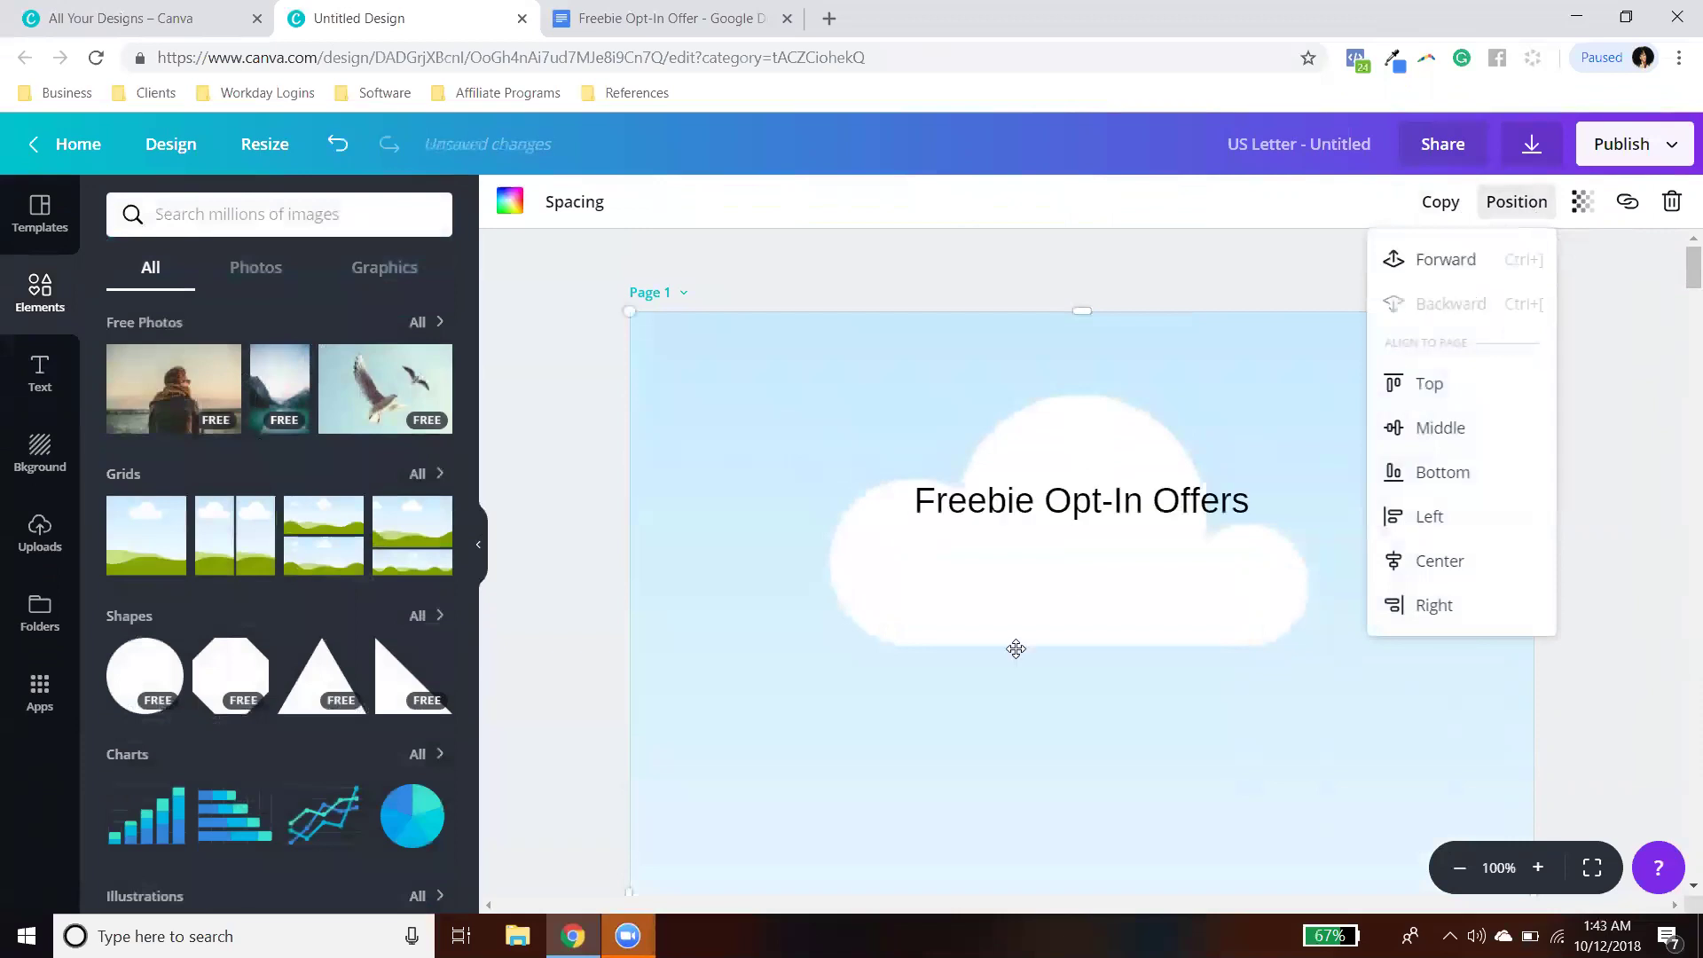
pyautogui.click(878, 484)
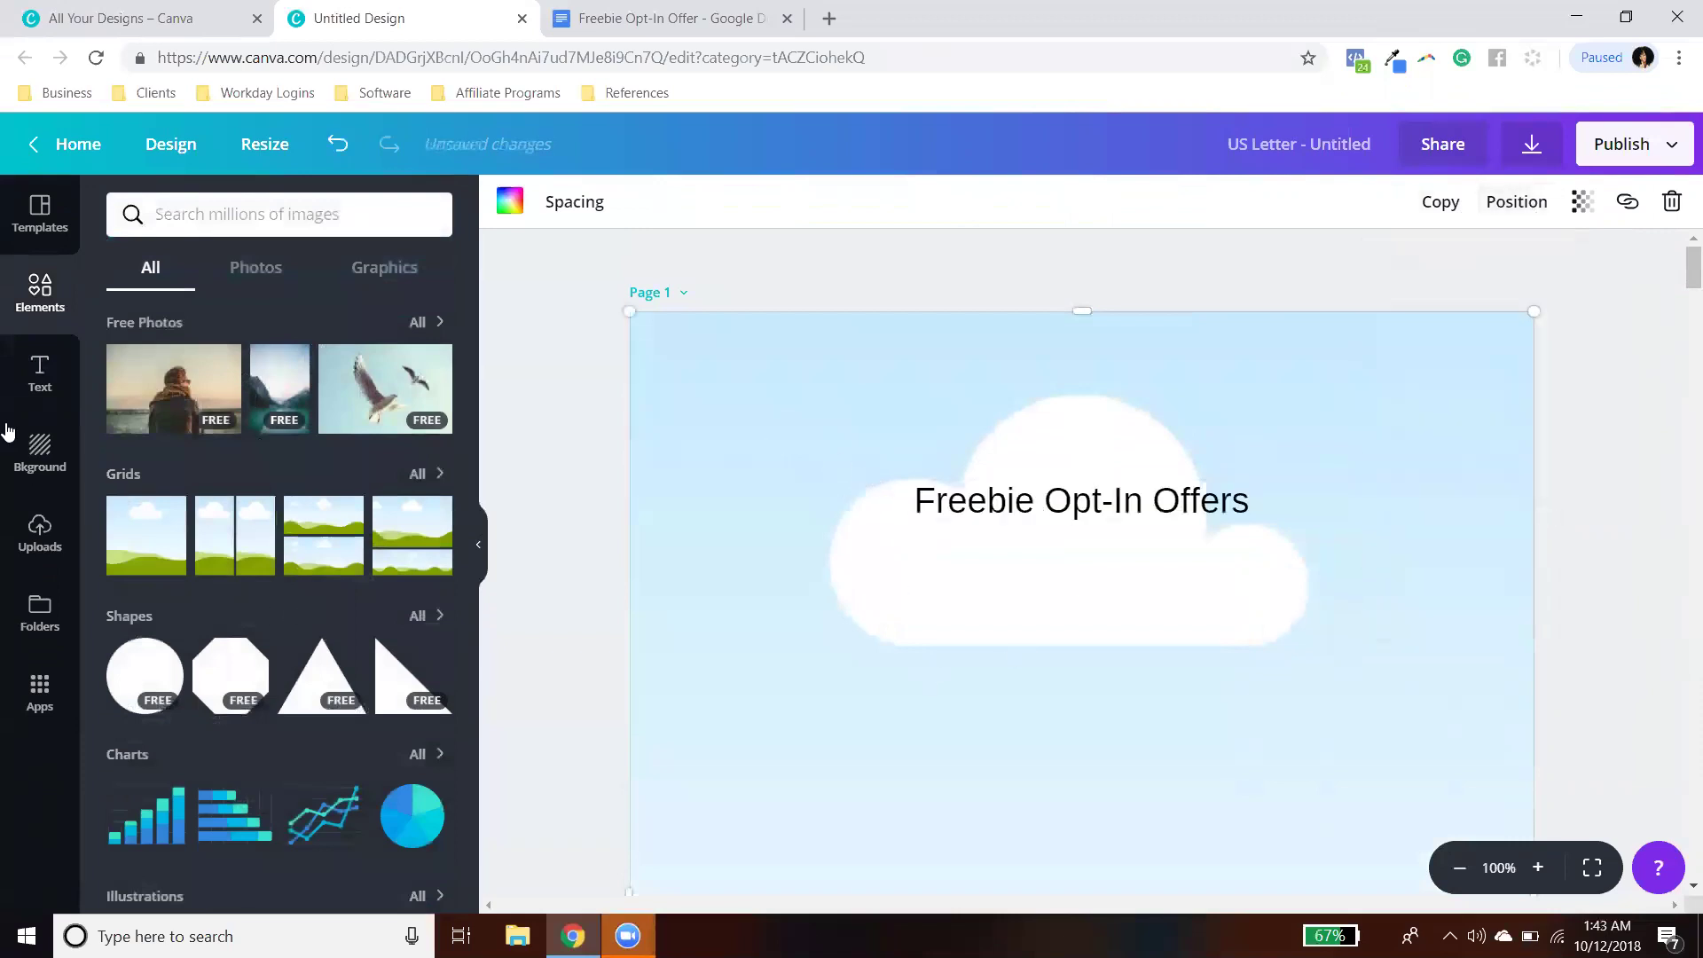
# Step: Fill the page 1 grid with the uploaded photo of the woman in a striped shirt using a laptop on a couch
pyautogui.click(42, 541)
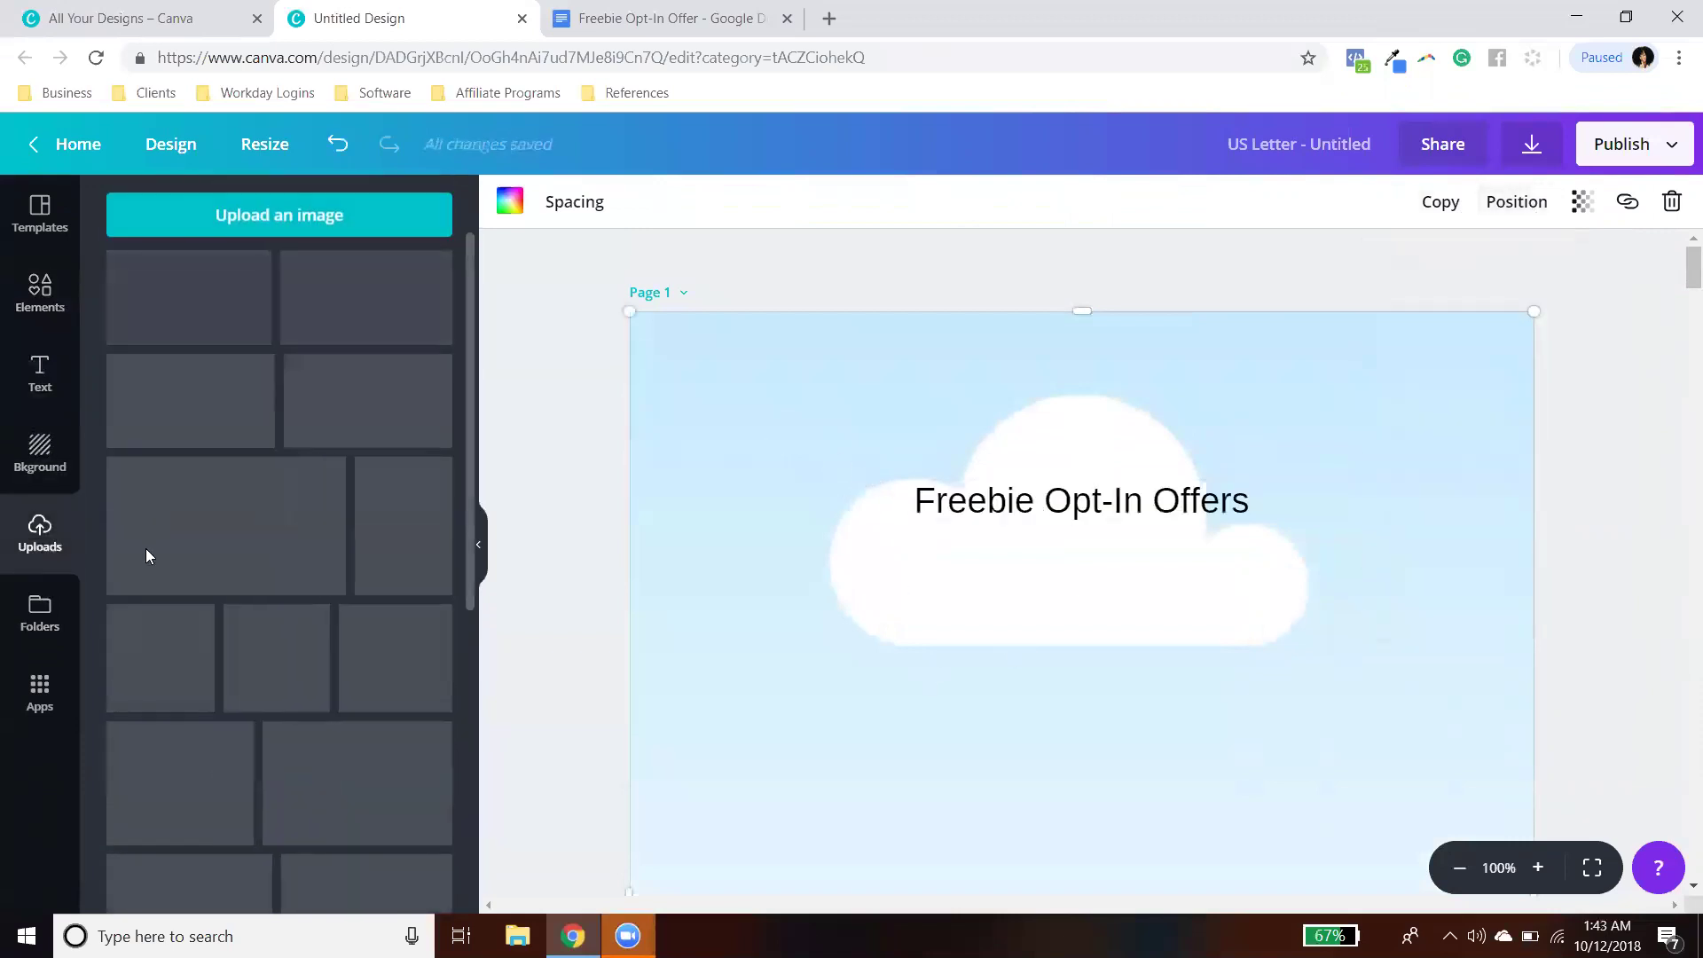
pyautogui.scroll(-5, 387, 581)
pyautogui.scroll(-5, 386, 581)
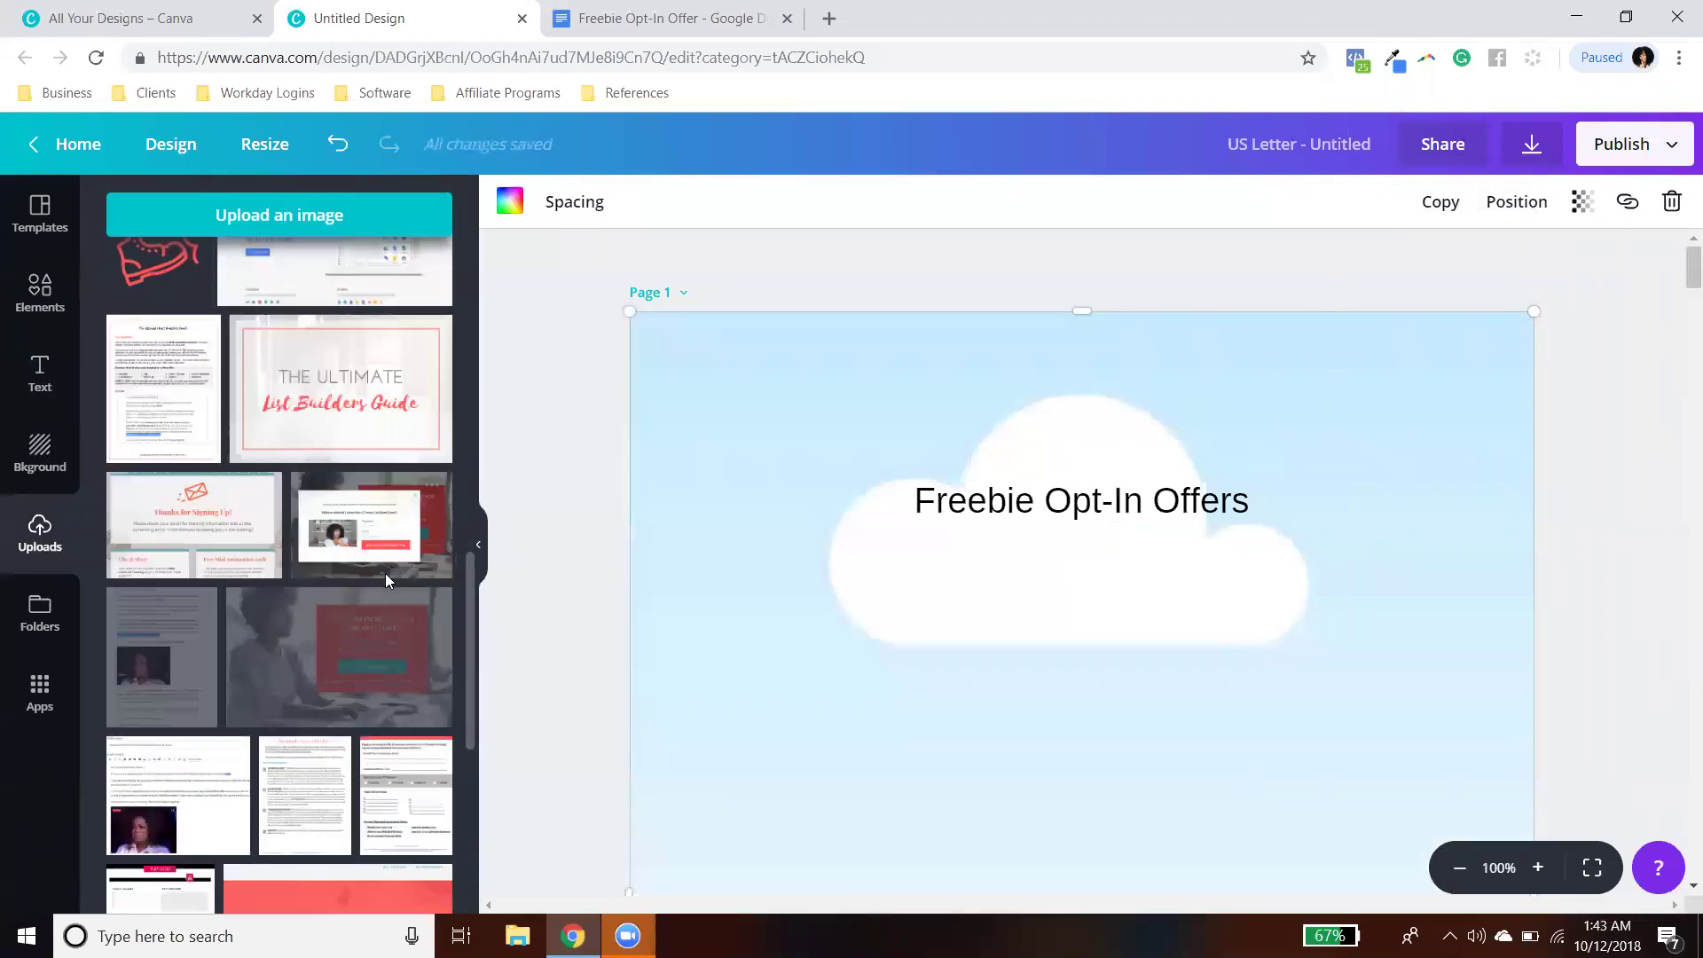
pyautogui.scroll(-5, 385, 573)
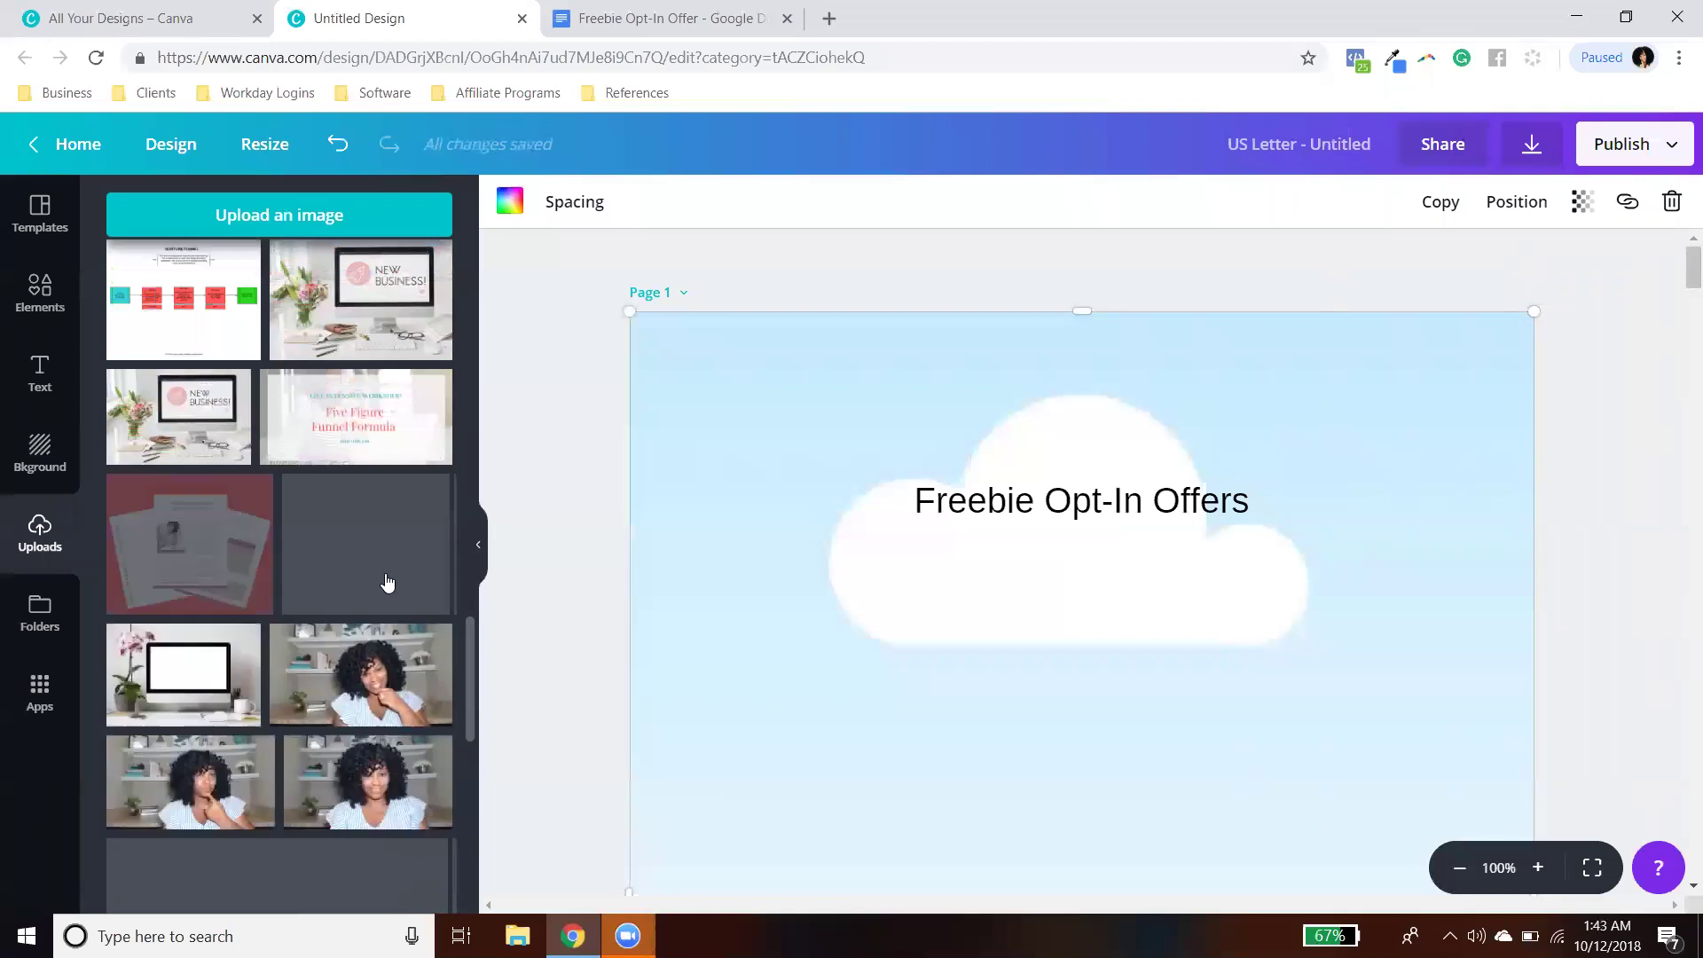
pyautogui.scroll(-5, 387, 581)
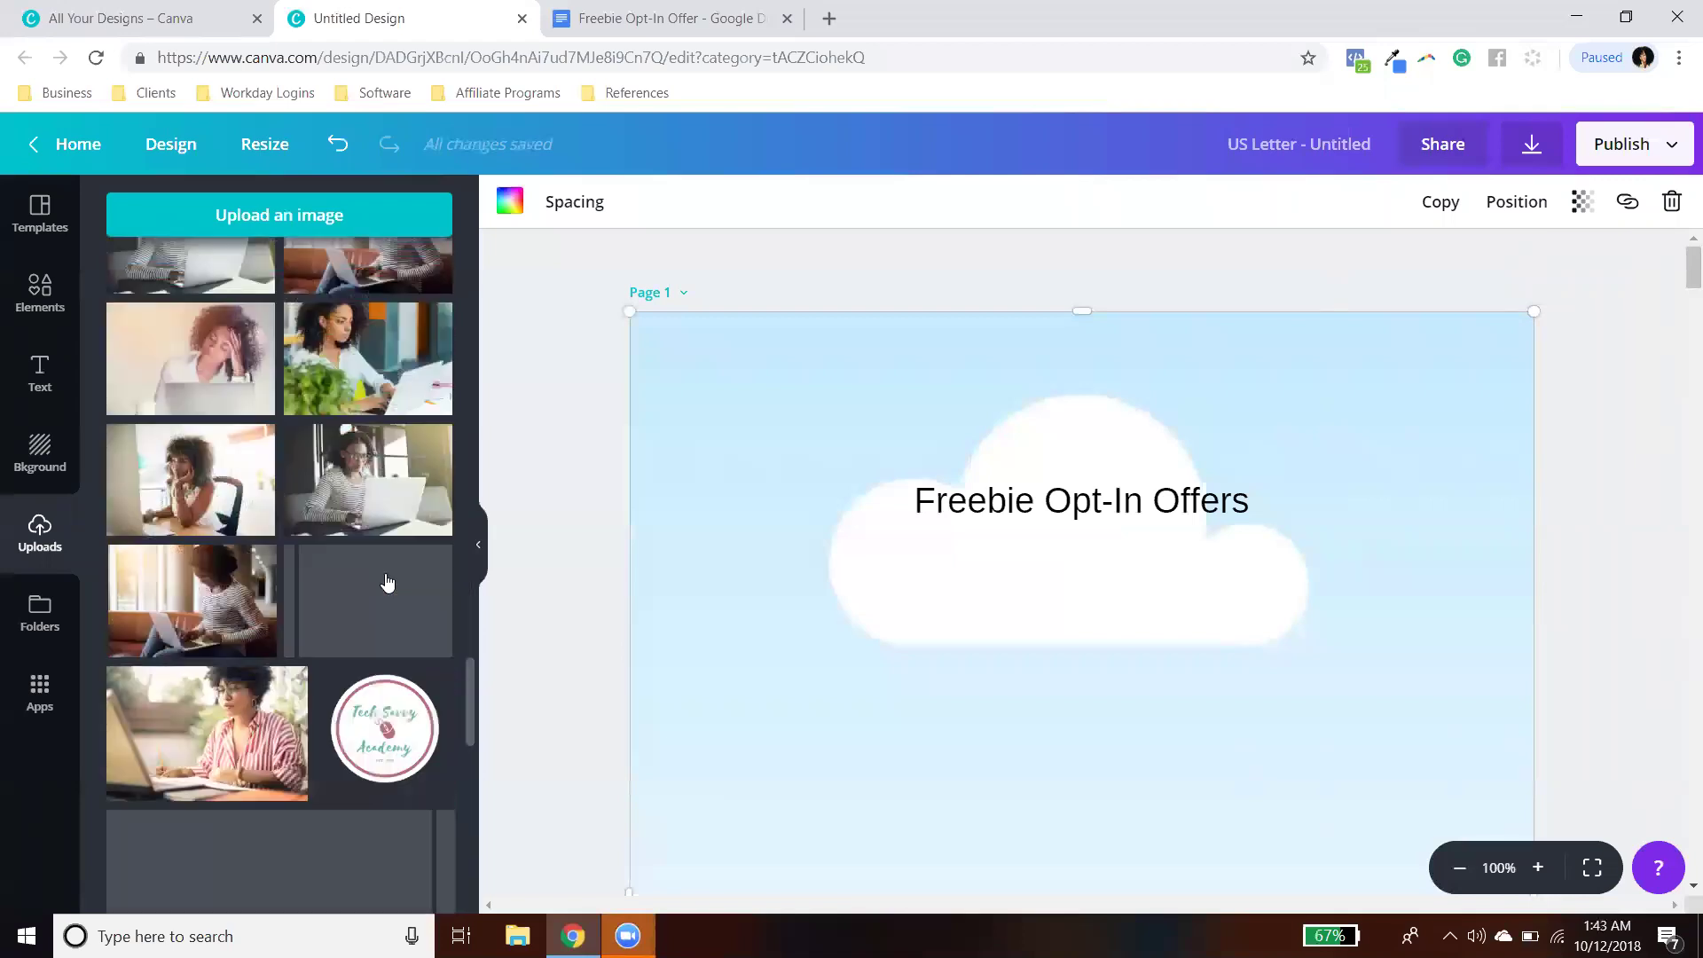
pyautogui.scroll(-5, 386, 581)
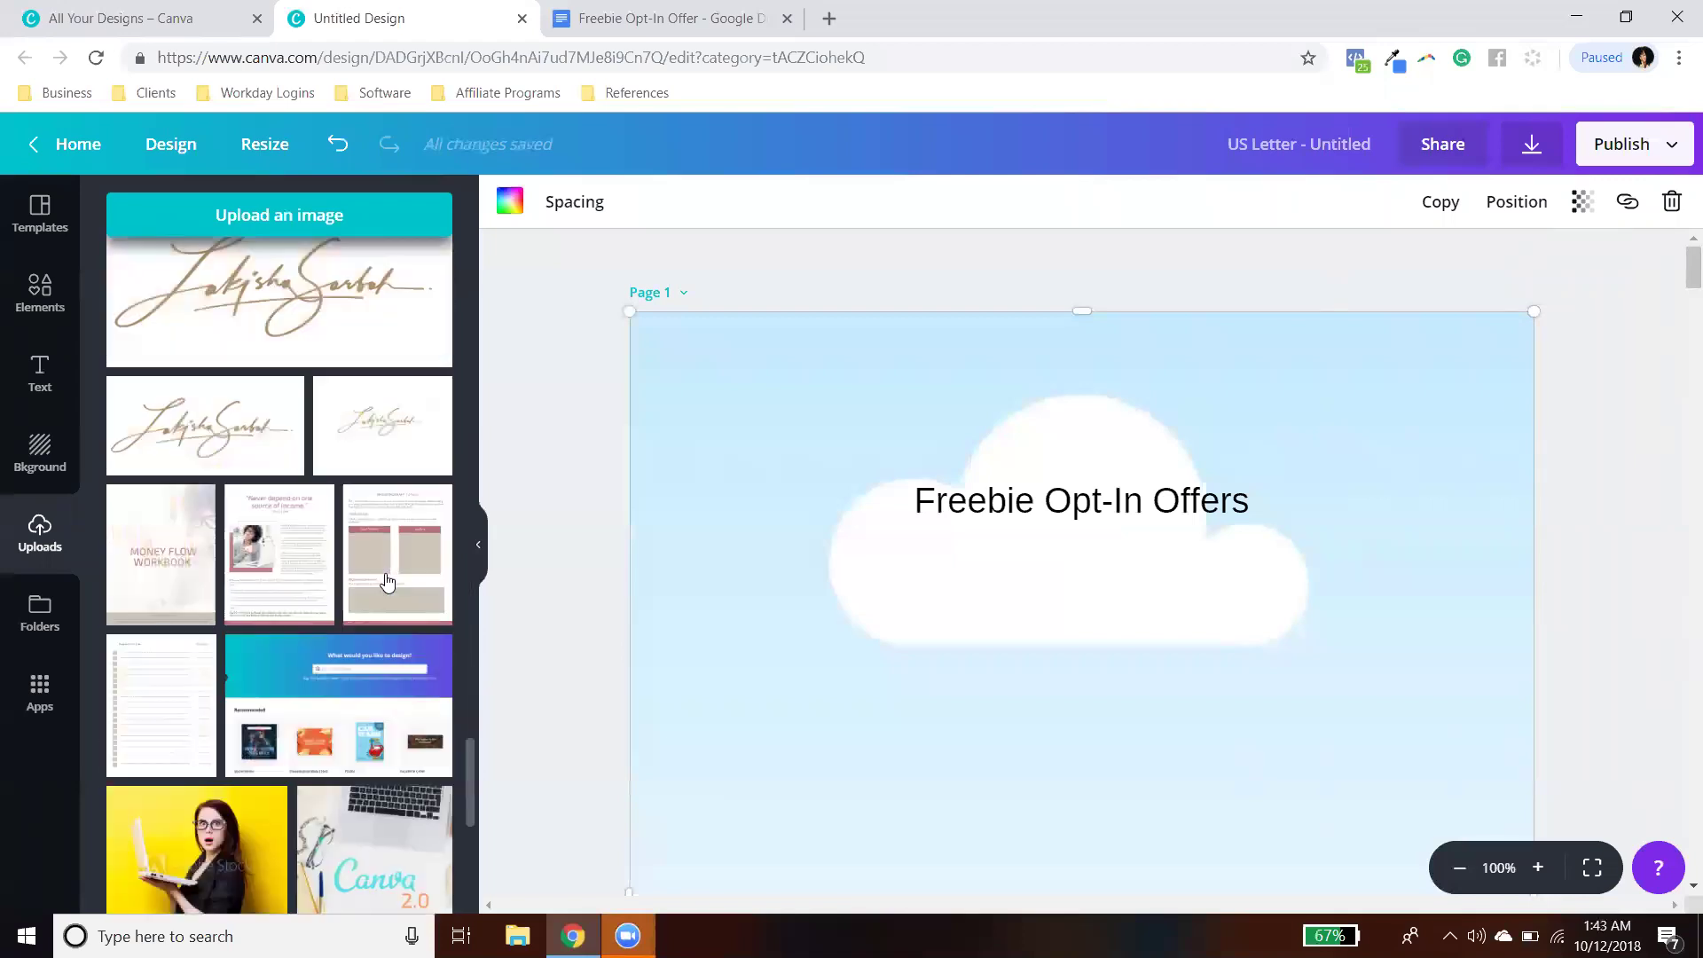
pyautogui.scroll(4, 387, 581)
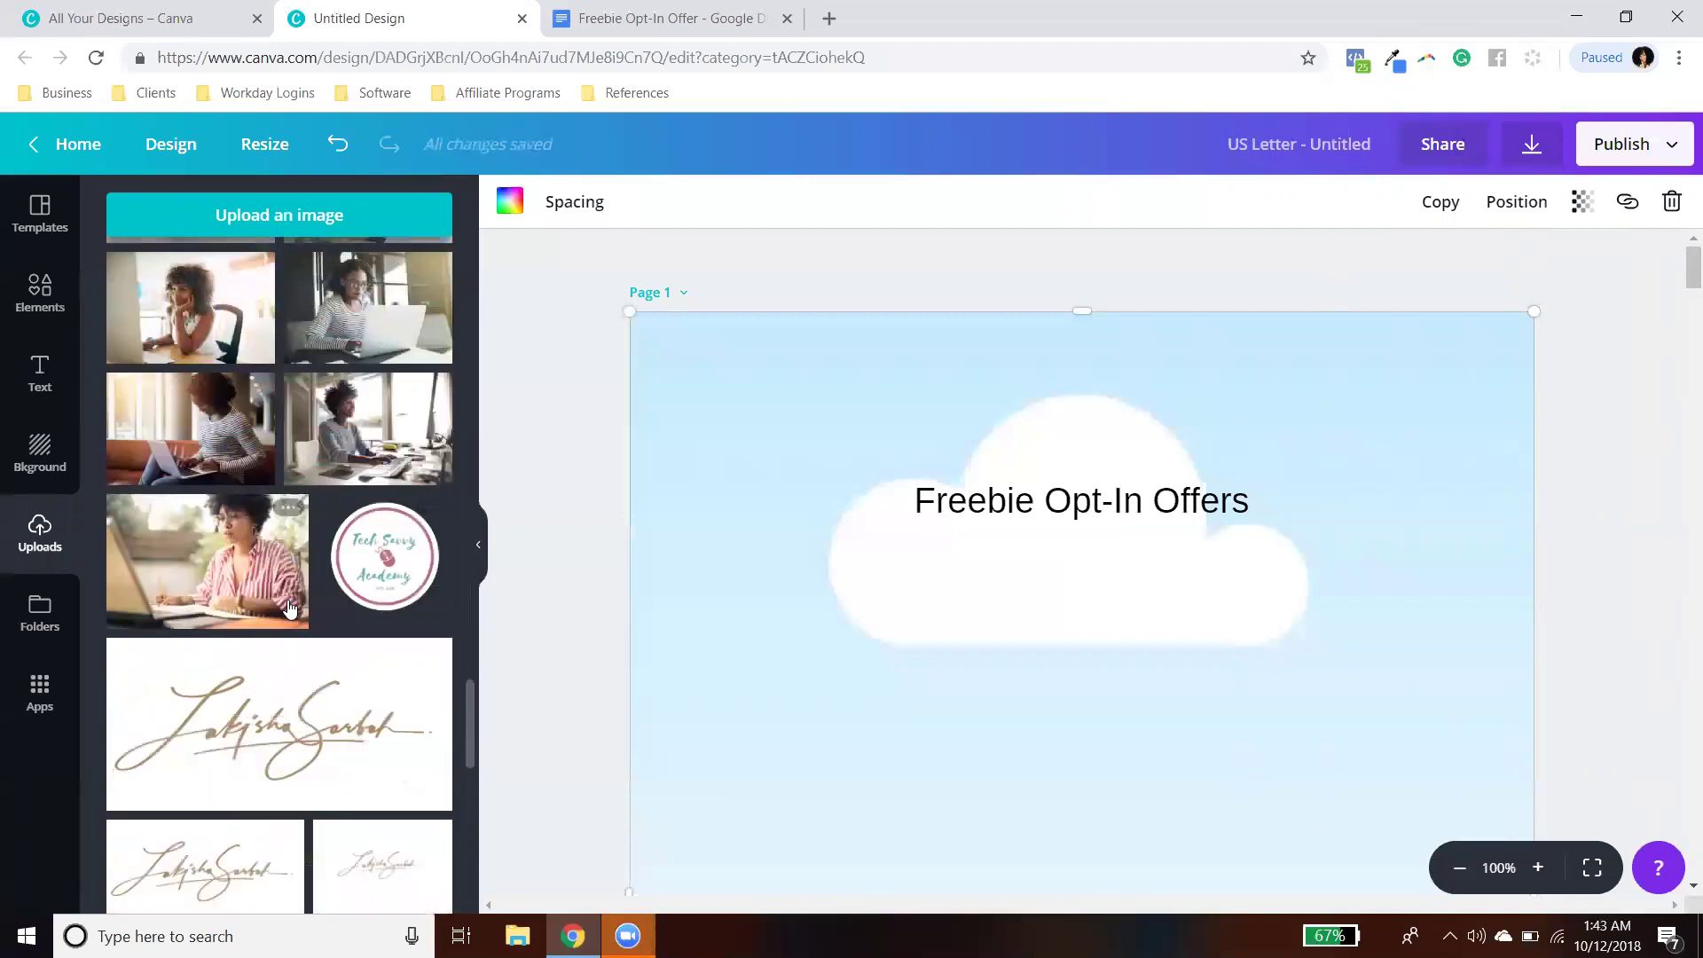
pyautogui.moveTo(237, 461); pyautogui.dragTo(768, 536)
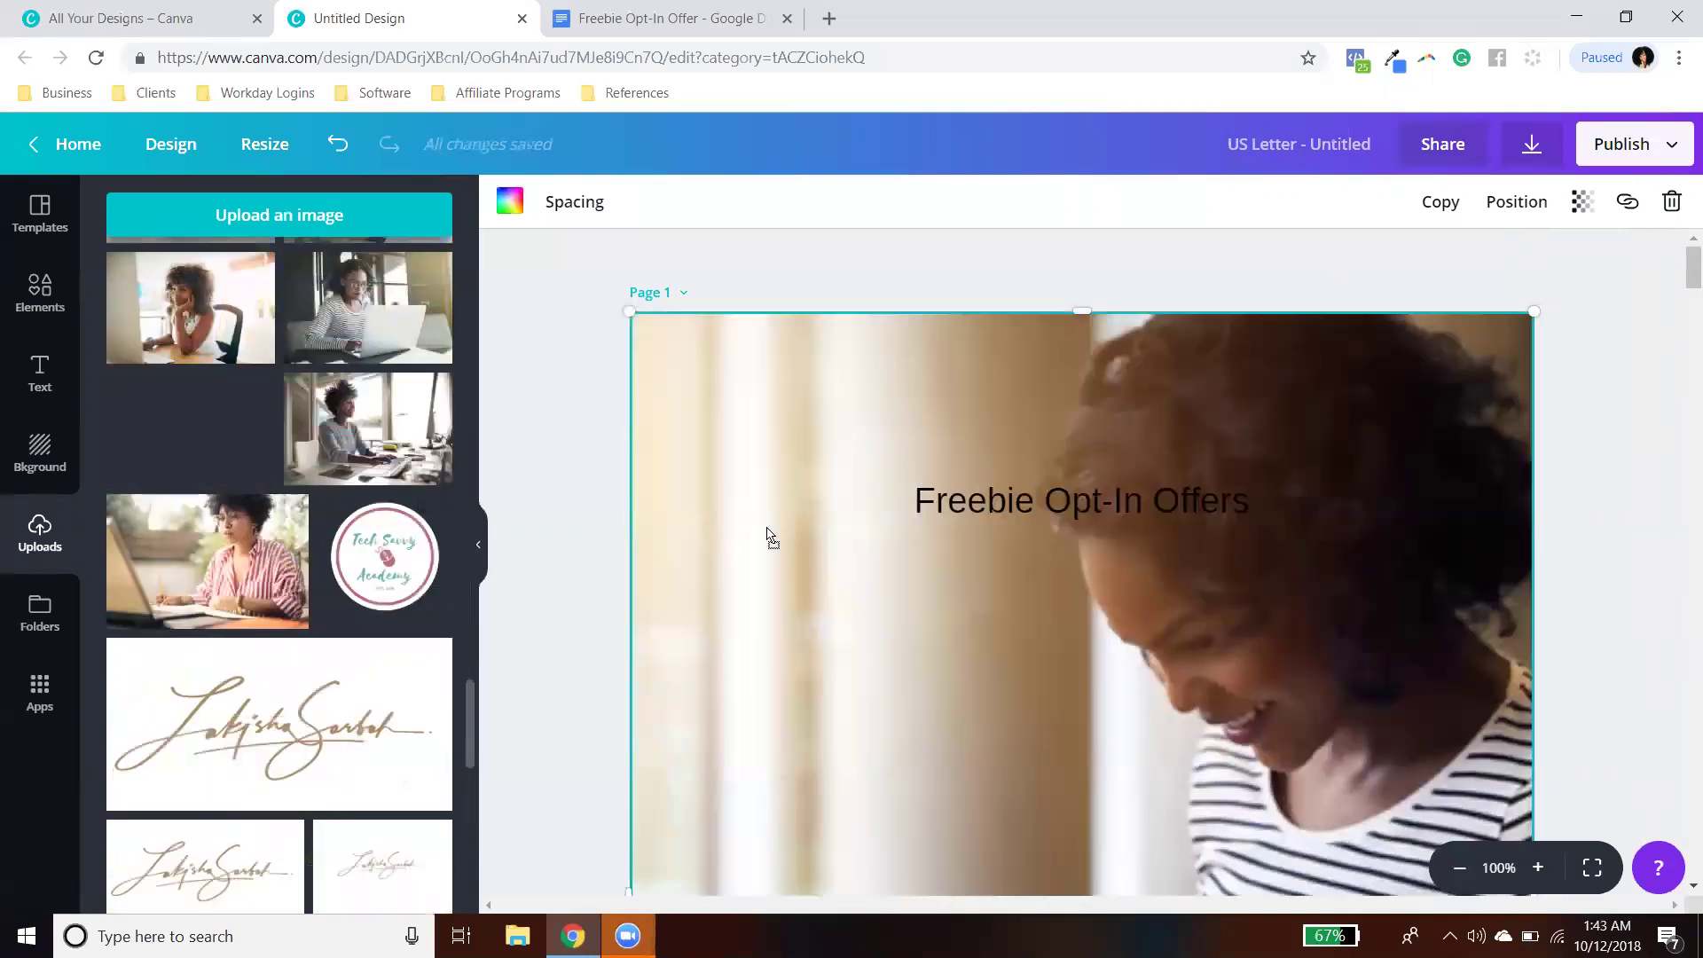
pyautogui.click(1653, 501)
# Step: Fade the page 1 background photo strongly by lowering its transparency value
pyautogui.scroll(-10, 1653, 507)
pyautogui.scroll(5, 1653, 508)
pyautogui.scroll(3, 1654, 516)
pyautogui.click(1501, 423)
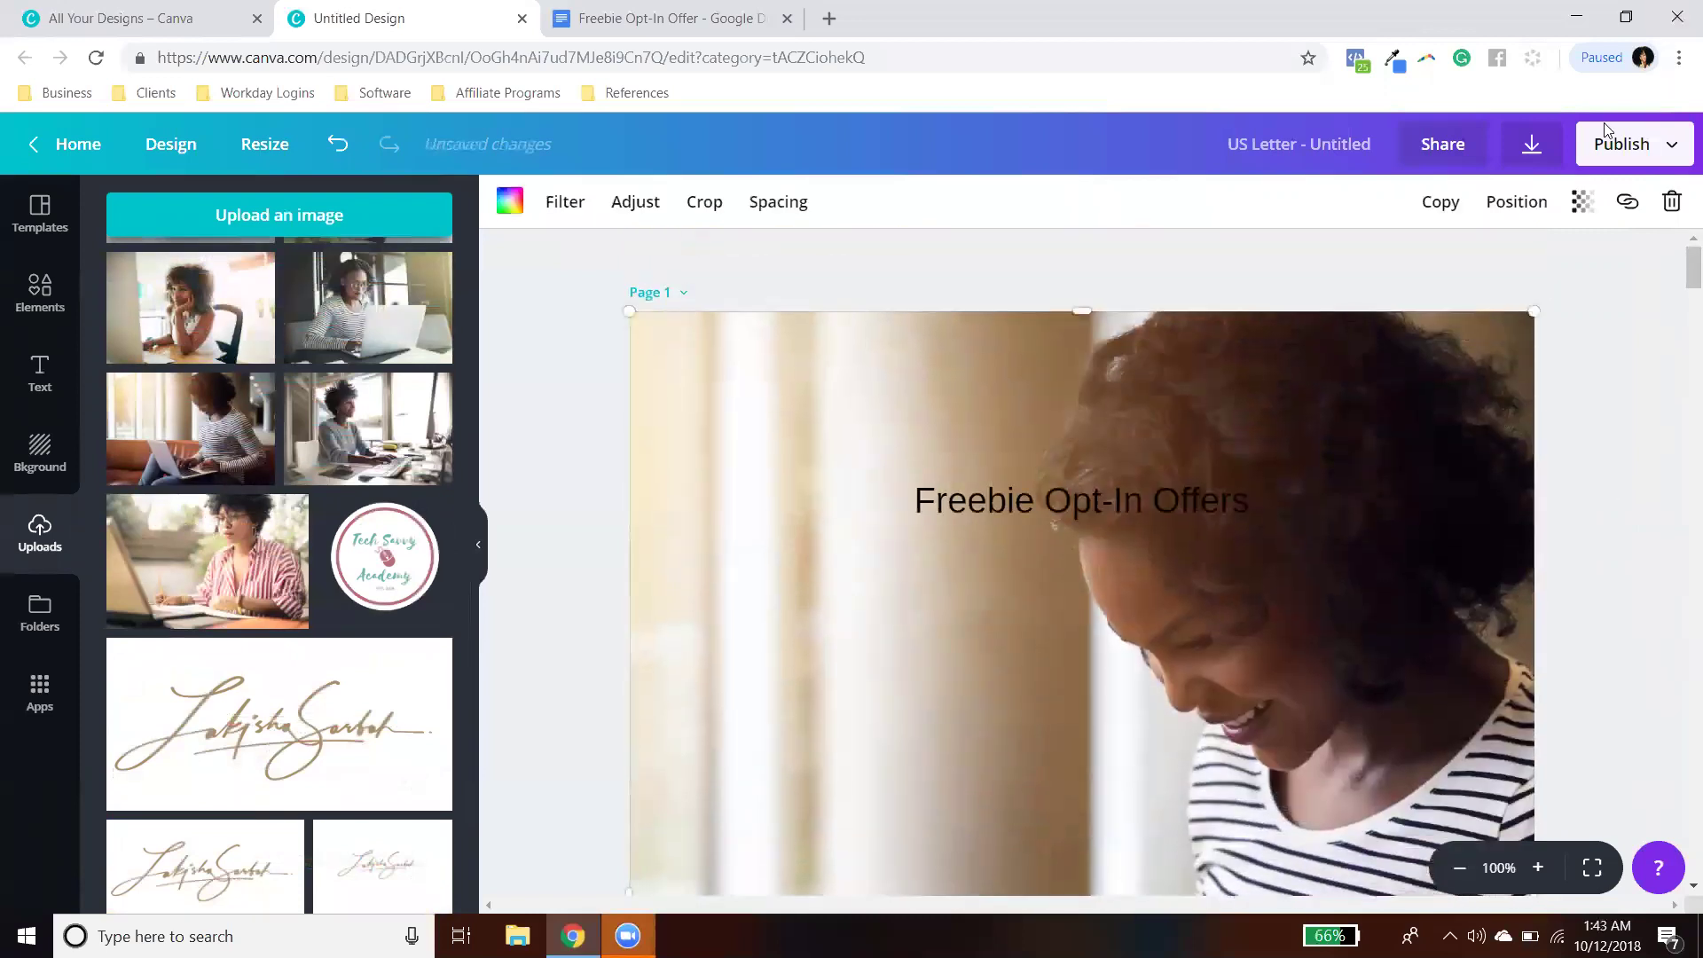
pyautogui.click(1578, 202)
pyautogui.moveTo(1527, 259); pyautogui.dragTo(1387, 286)
pyautogui.click(1589, 408)
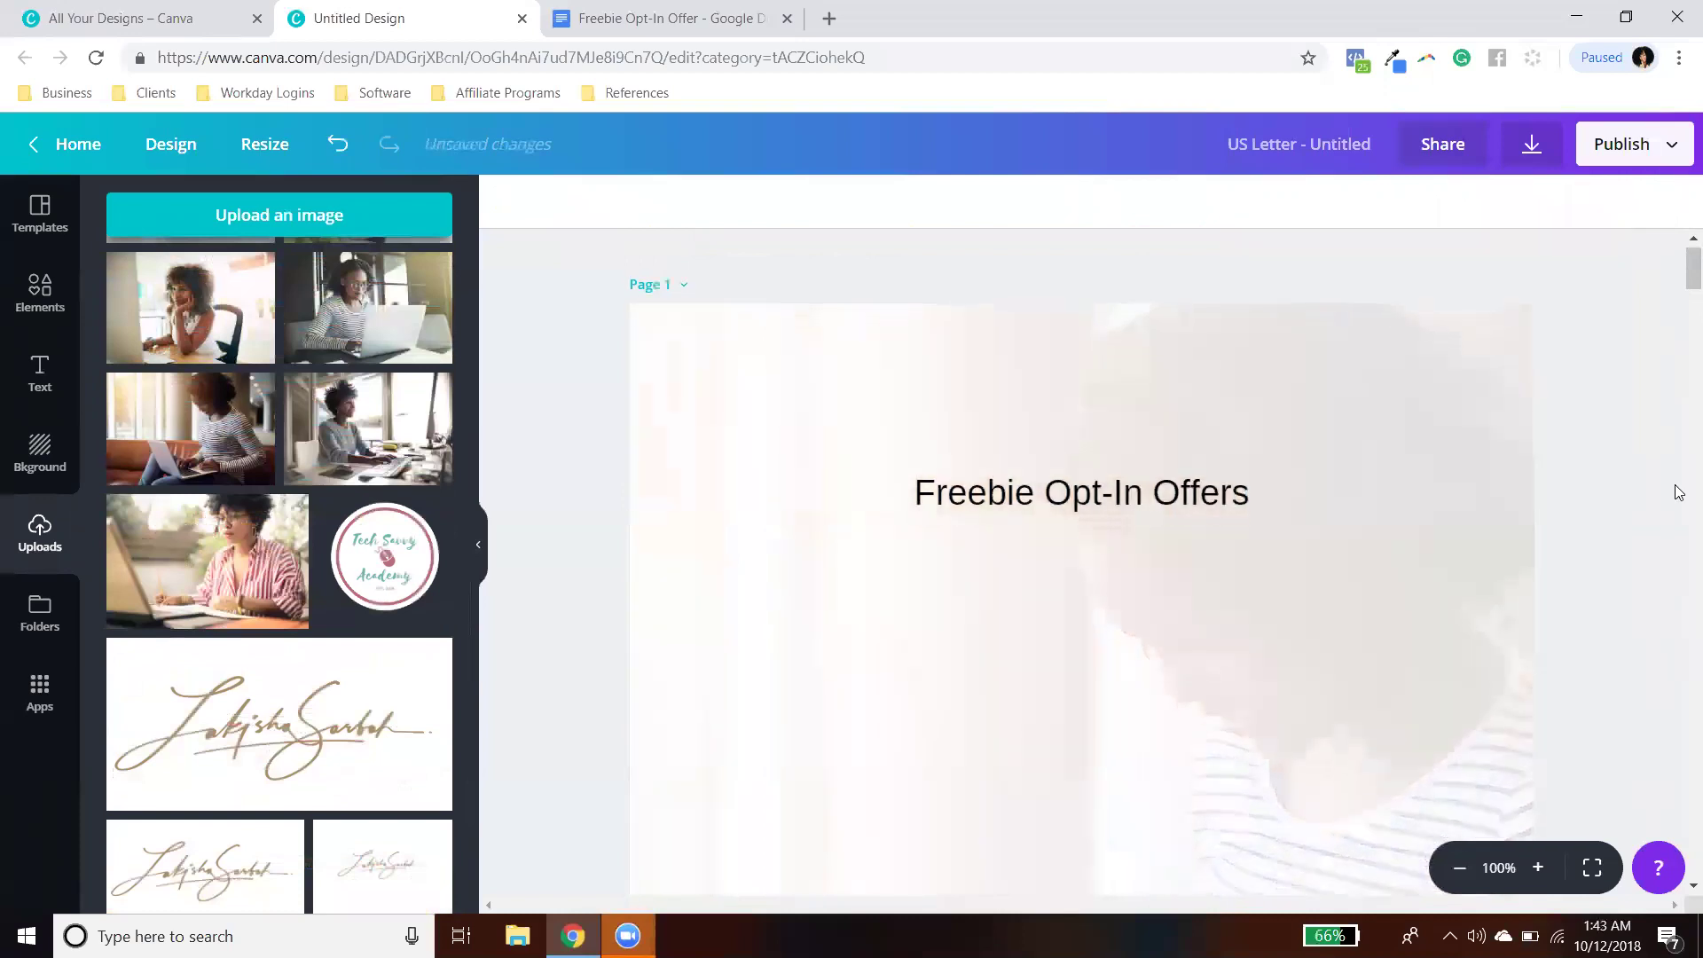
# Step: Move the Freebie Opt-In Offers heading on page 1 lower on the cover photo
pyautogui.scroll(-8, 1679, 497)
pyautogui.scroll(5, 1676, 496)
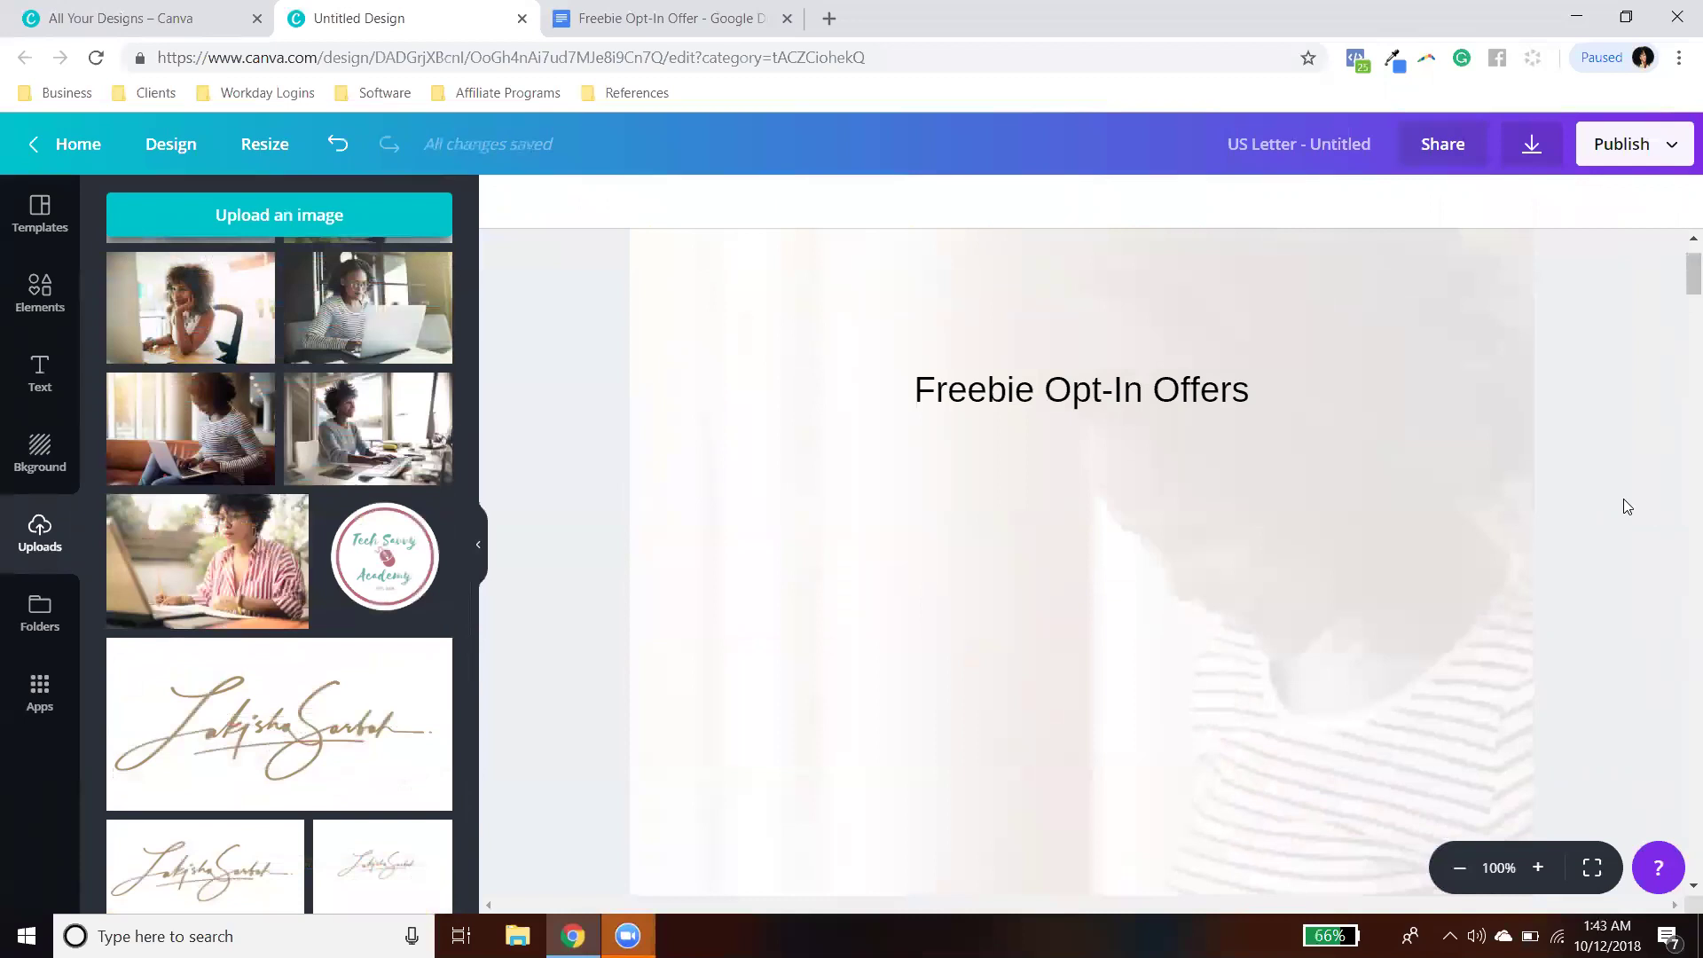
pyautogui.moveTo(1145, 391); pyautogui.dragTo(1138, 521)
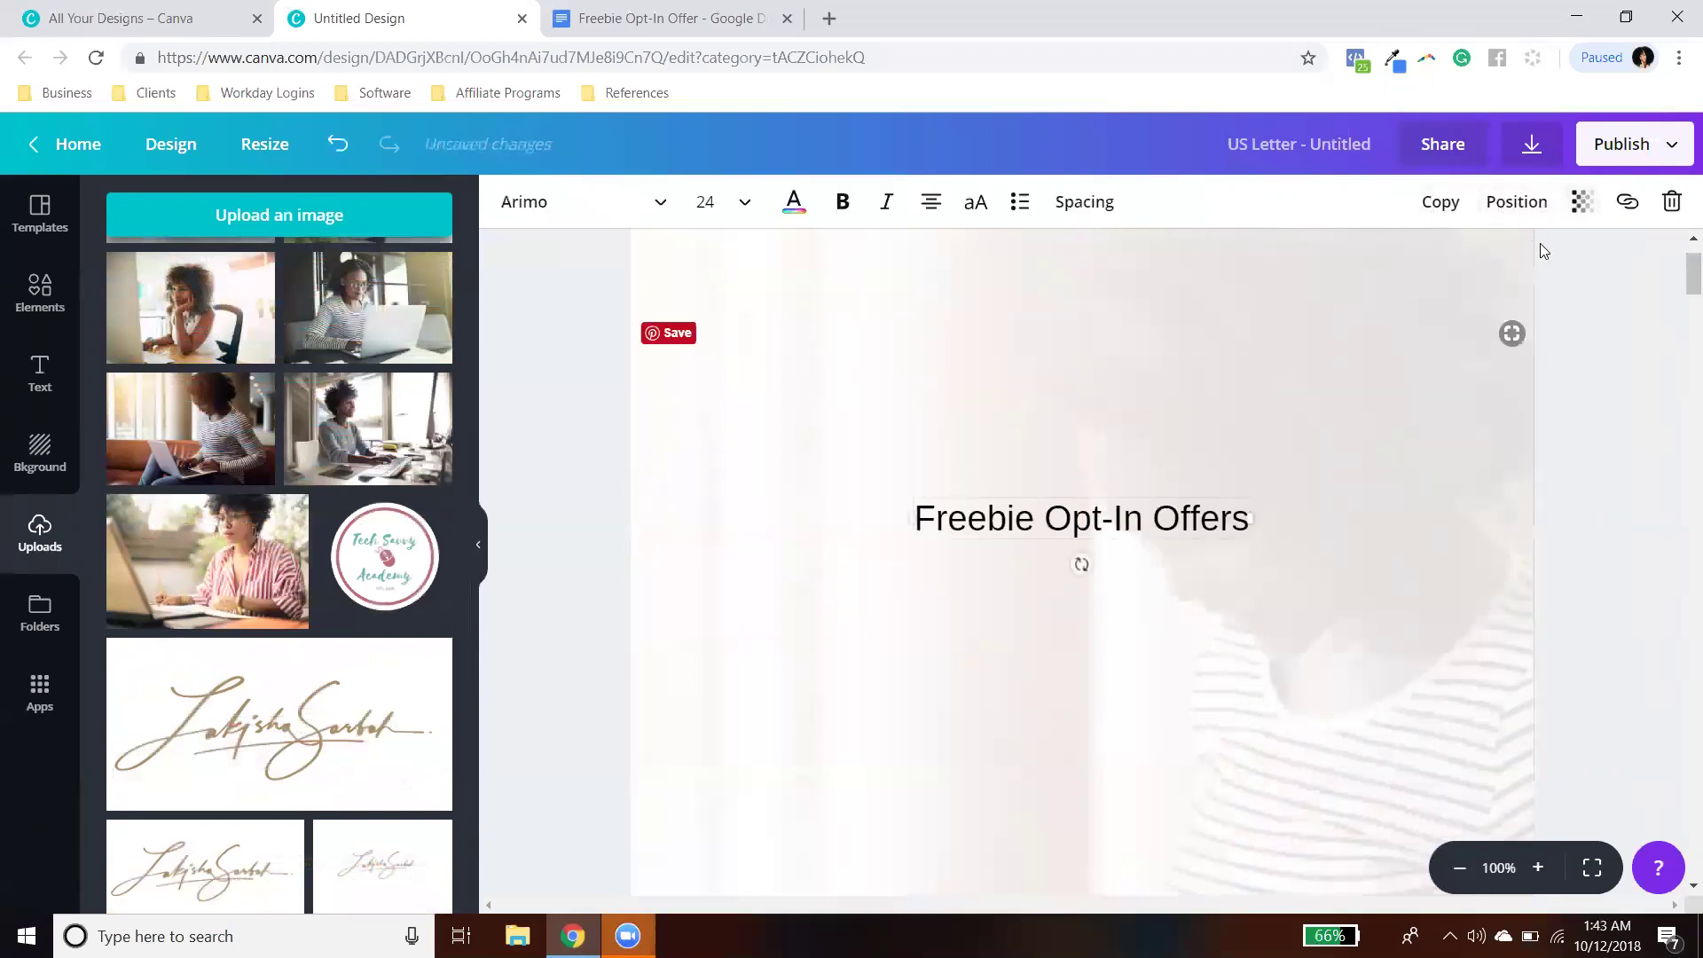
# Step: Set the transparency of the page 1 background photo to 6
pyautogui.click(1583, 201)
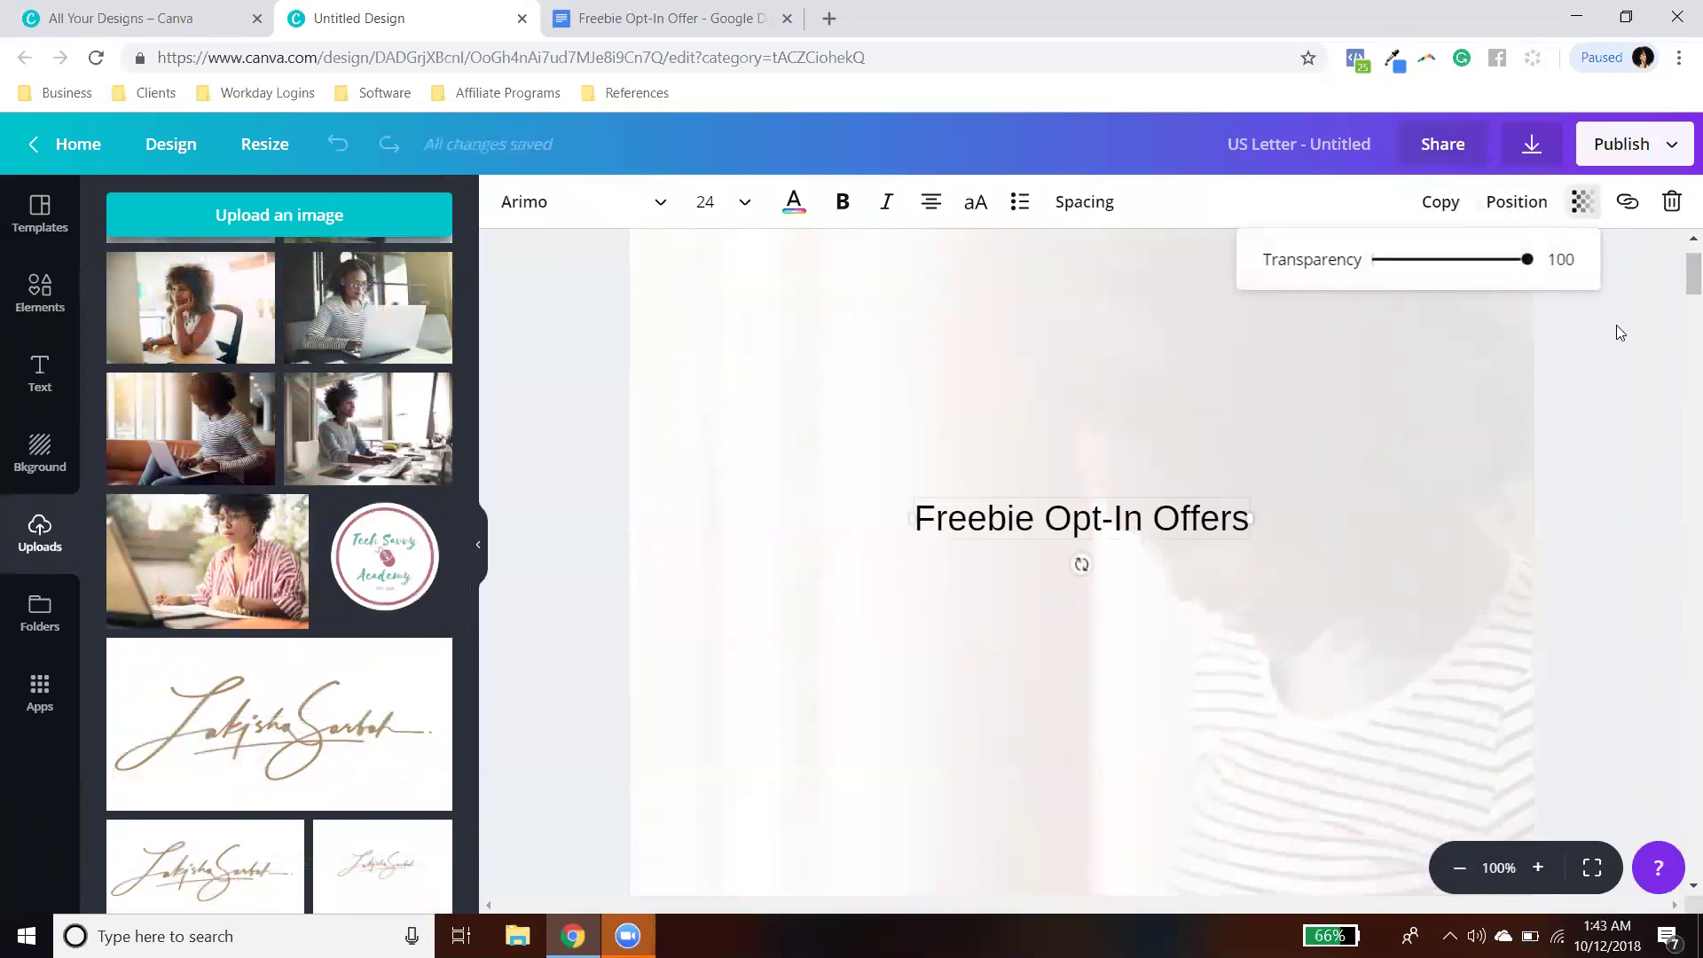
pyautogui.click(1456, 337)
pyautogui.click(1583, 202)
pyautogui.moveTo(1527, 259); pyautogui.dragTo(1379, 274)
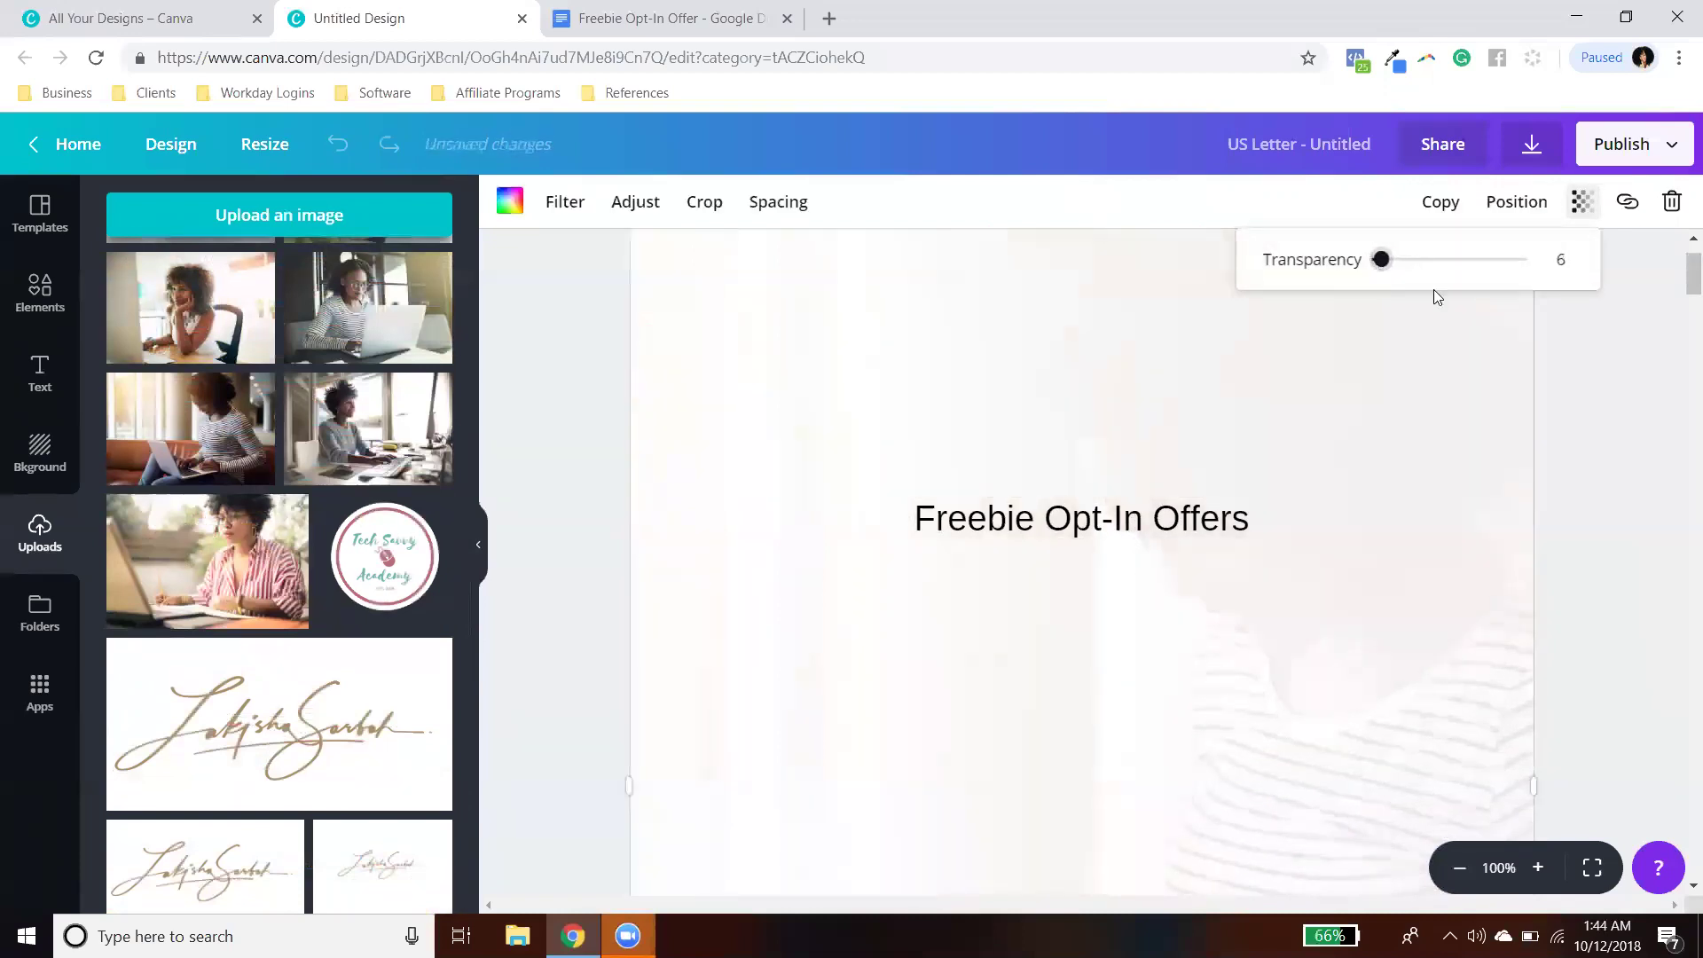
# Step: Move the Freebie Opt-In Offers heading further down on the page 1 cover photo
pyautogui.click(1596, 384)
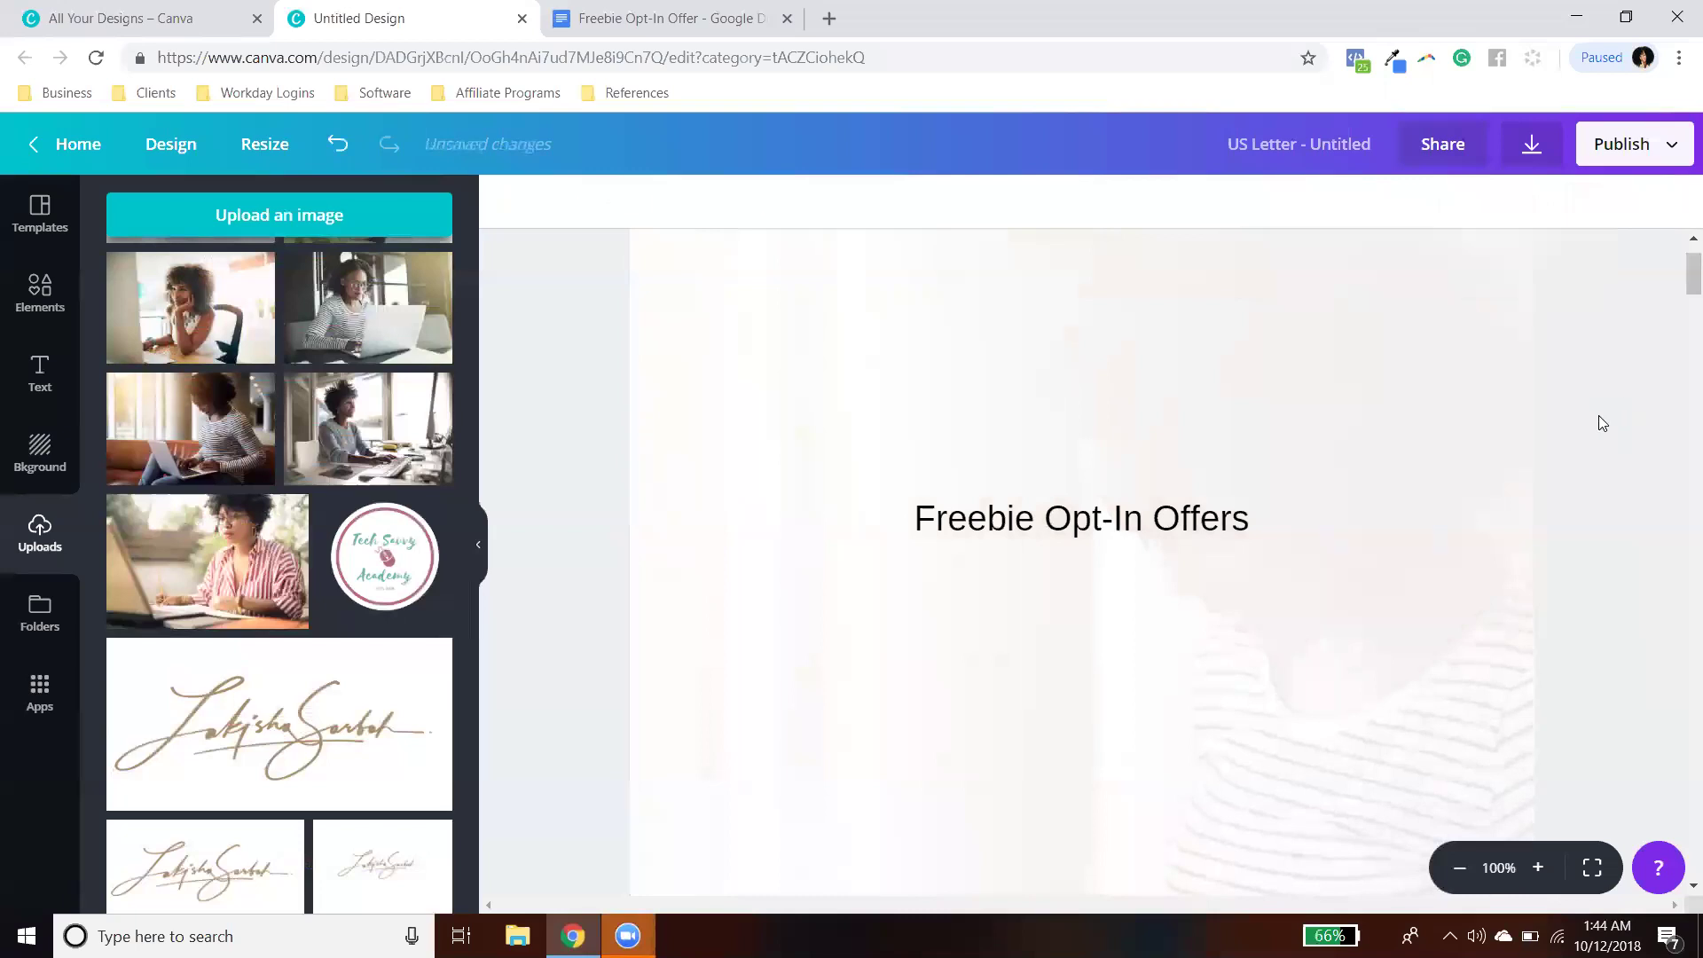
pyautogui.scroll(-3, 1419, 433)
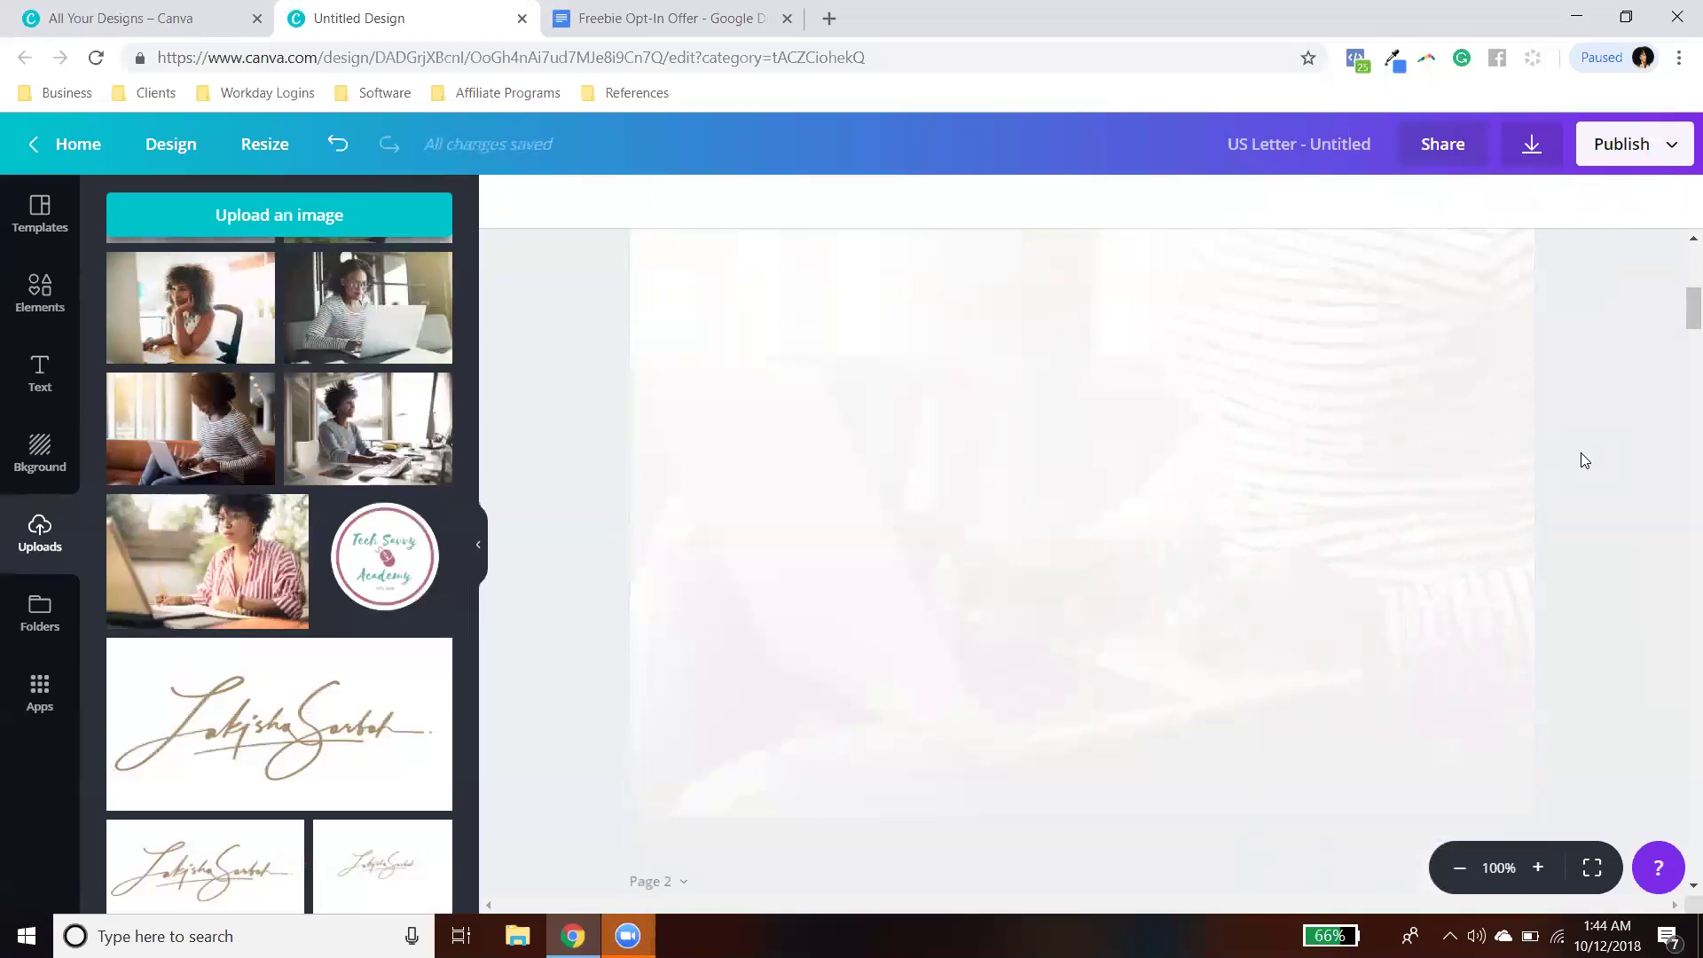
pyautogui.scroll(5, 1575, 454)
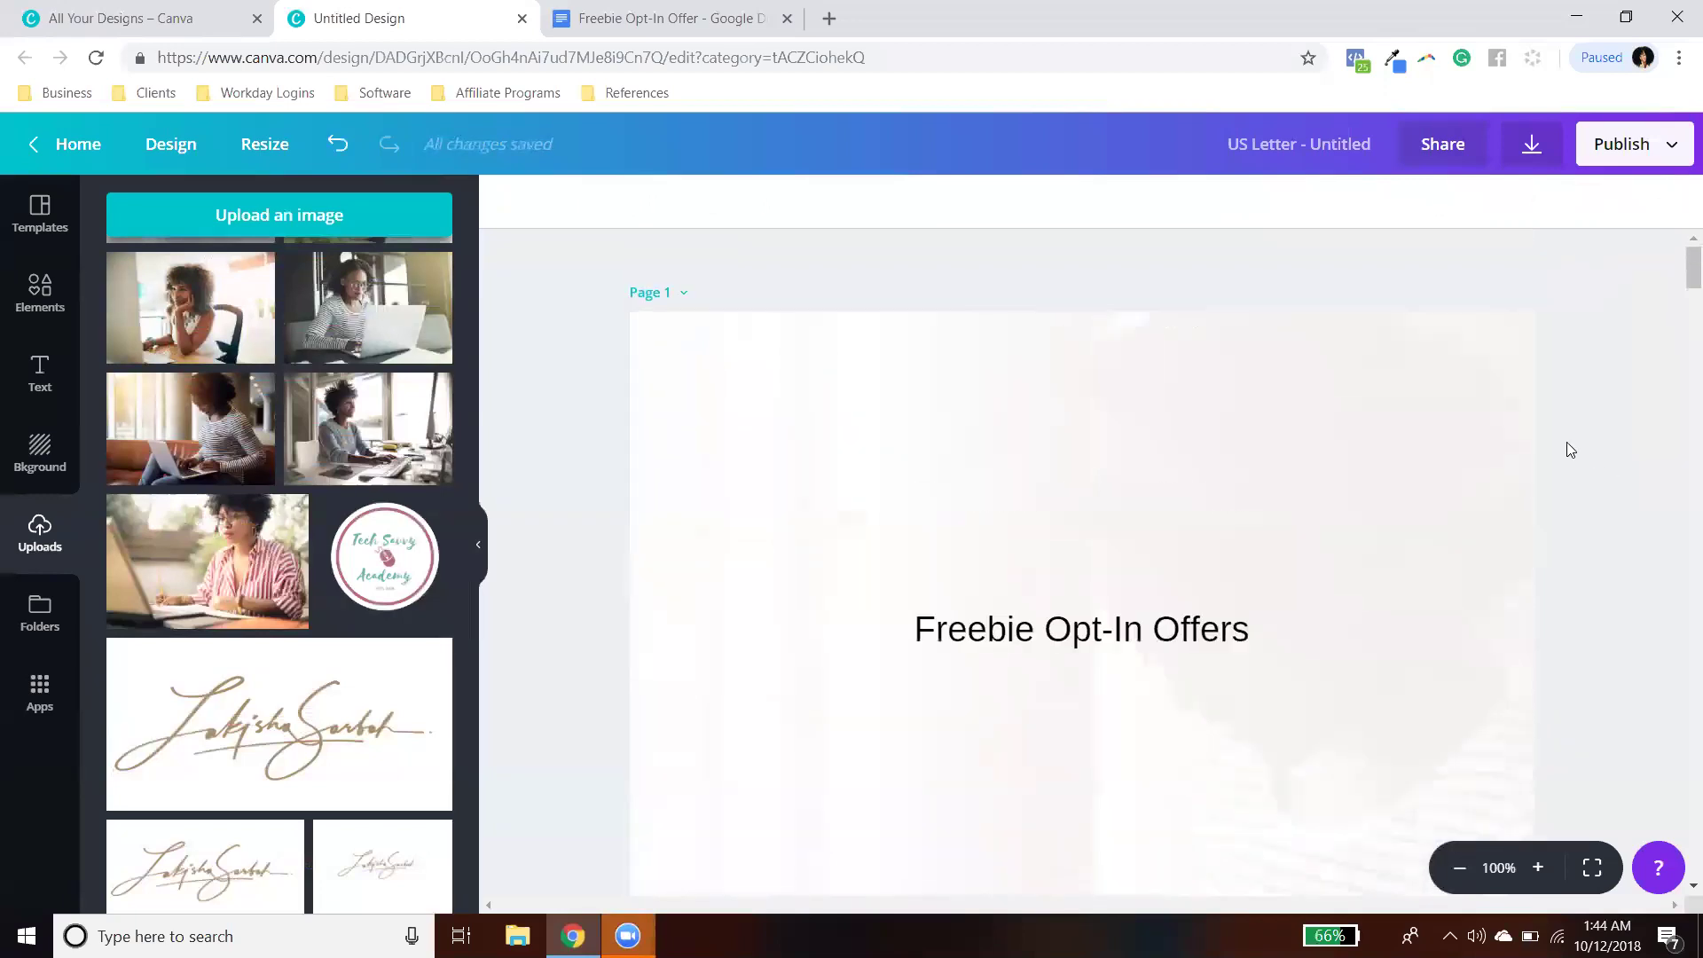
pyautogui.scroll(-3, 1575, 457)
pyautogui.moveTo(1160, 415); pyautogui.dragTo(1167, 554)
pyautogui.scroll(-5, 1602, 633)
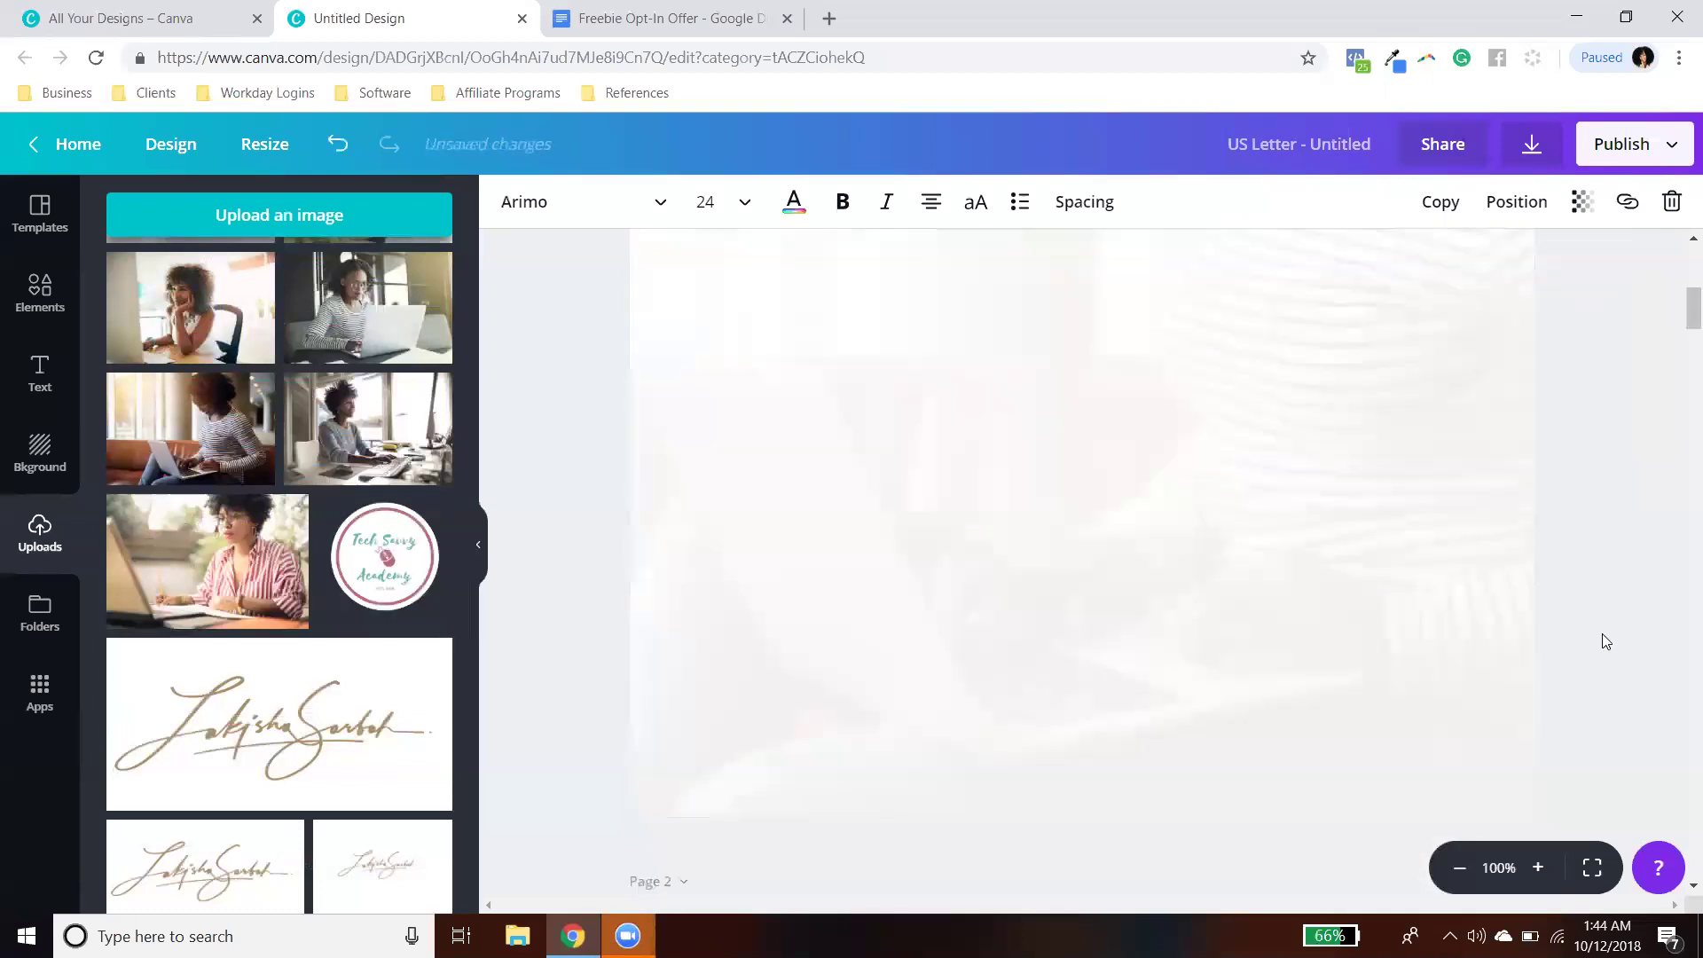
pyautogui.scroll(5, 1430, 638)
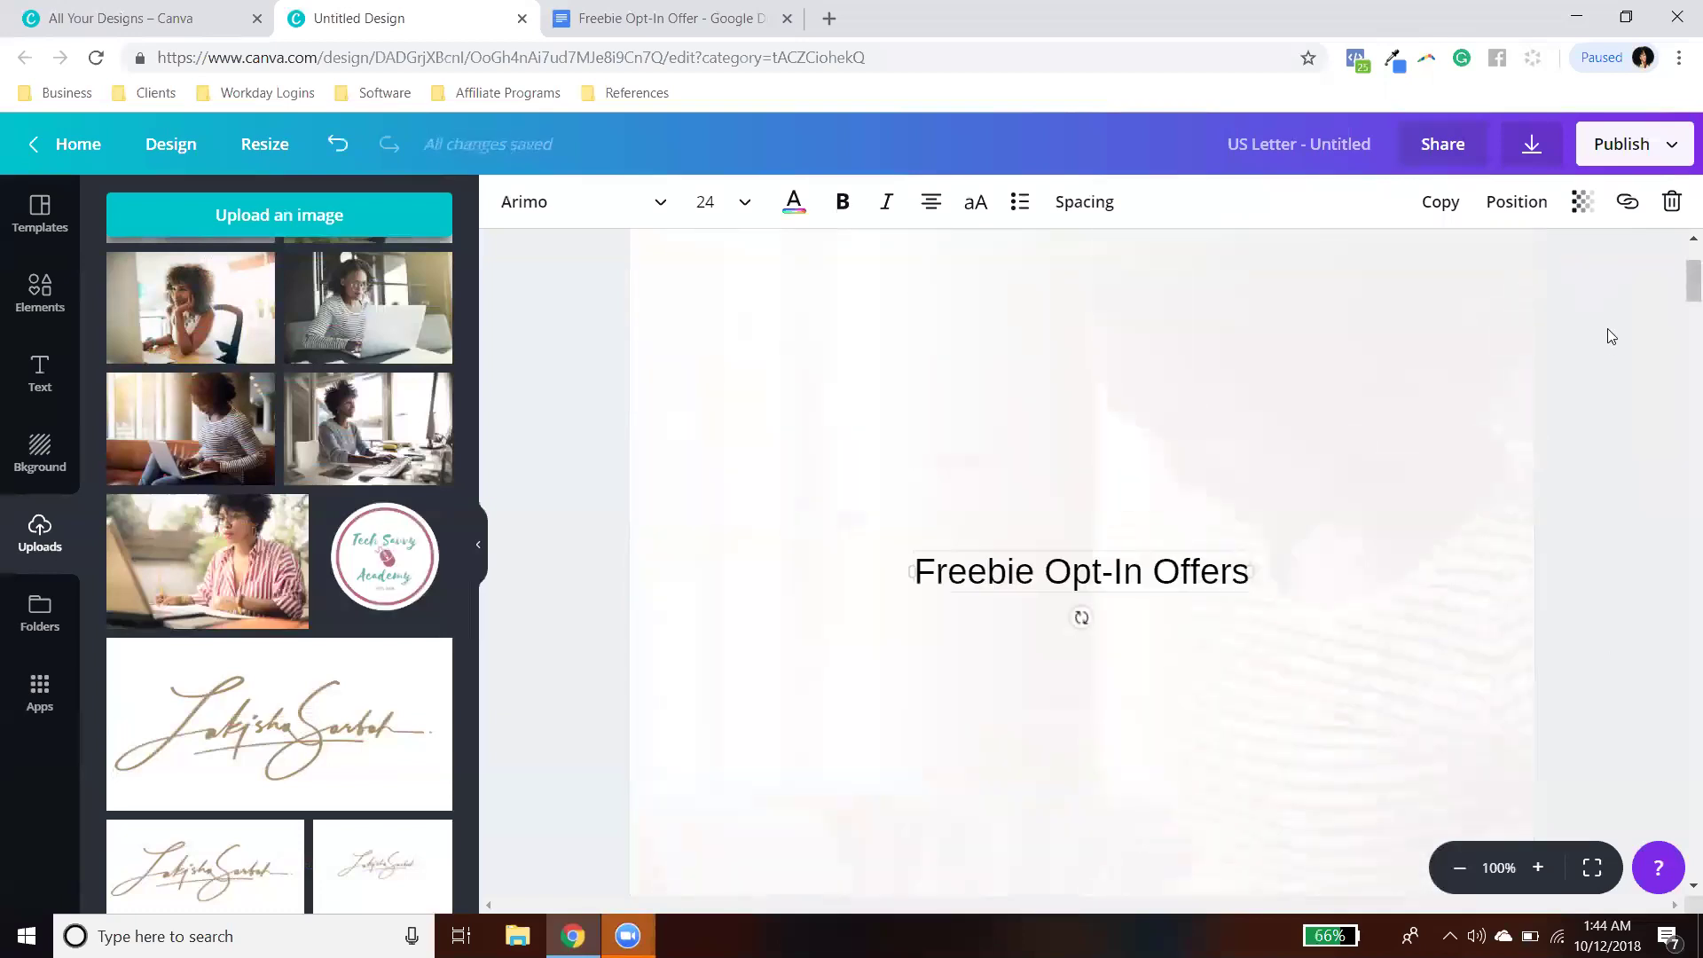
# Step: Set the transparency of the page 1 background photo to 12
pyautogui.click(1508, 332)
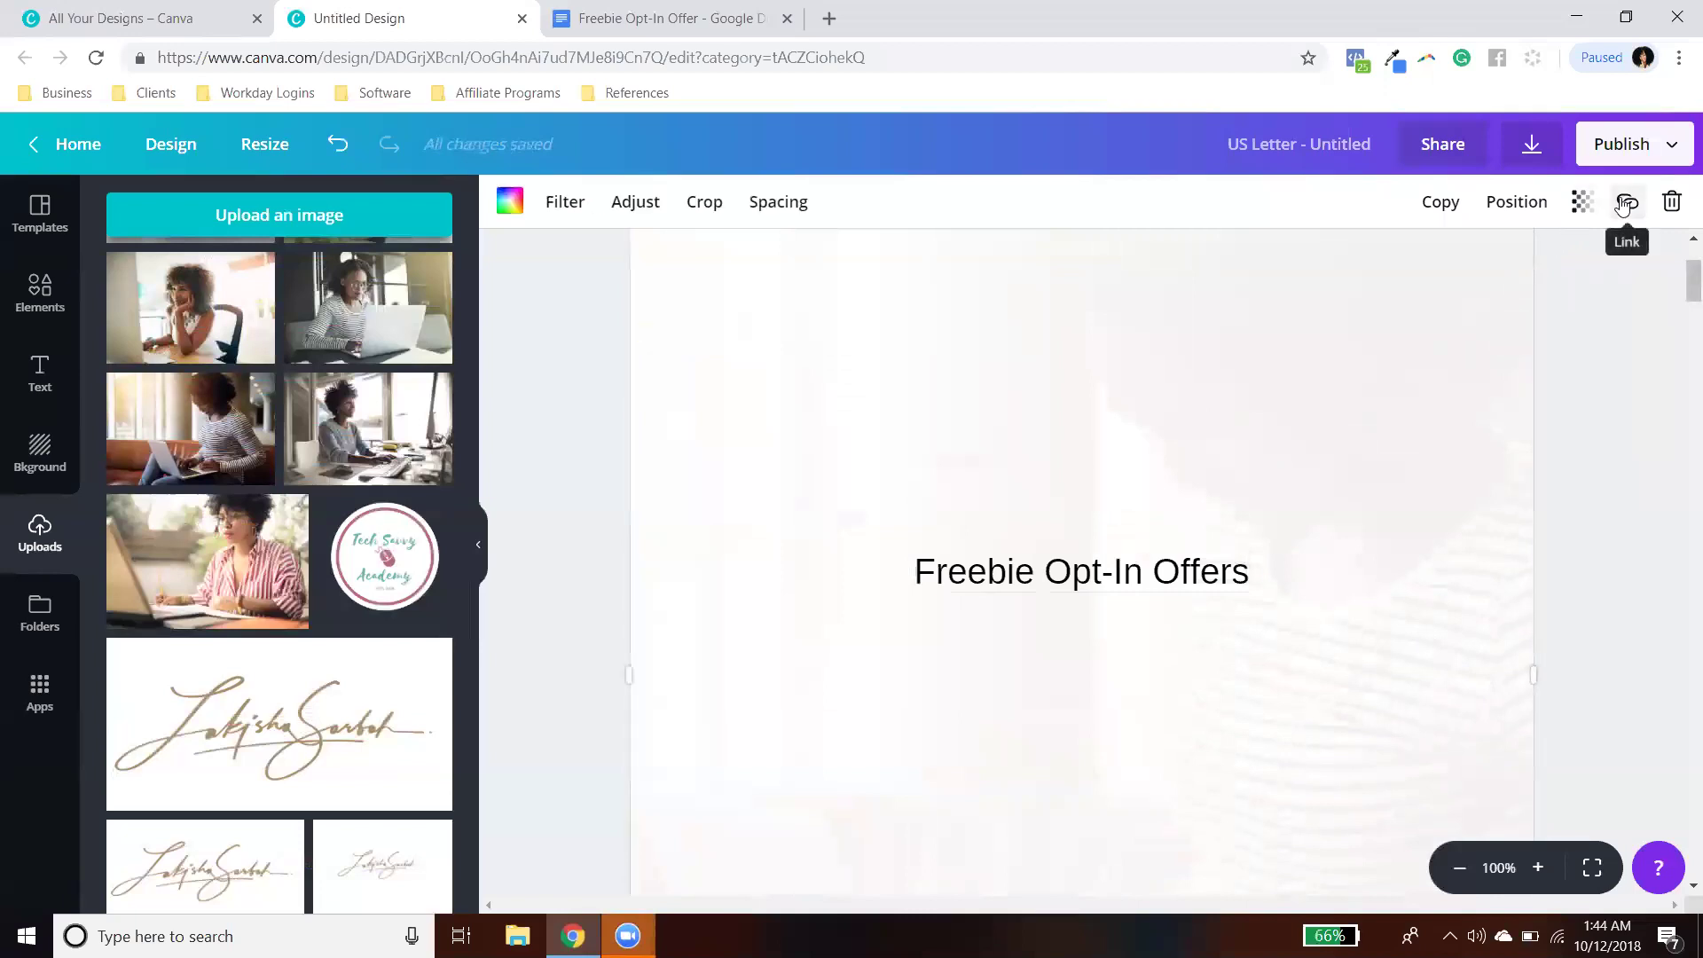
pyautogui.click(1583, 206)
pyautogui.moveTo(1389, 268); pyautogui.dragTo(1398, 259)
pyautogui.click(1684, 376)
pyautogui.scroll(-5, 1679, 381)
pyautogui.scroll(5, 1429, 542)
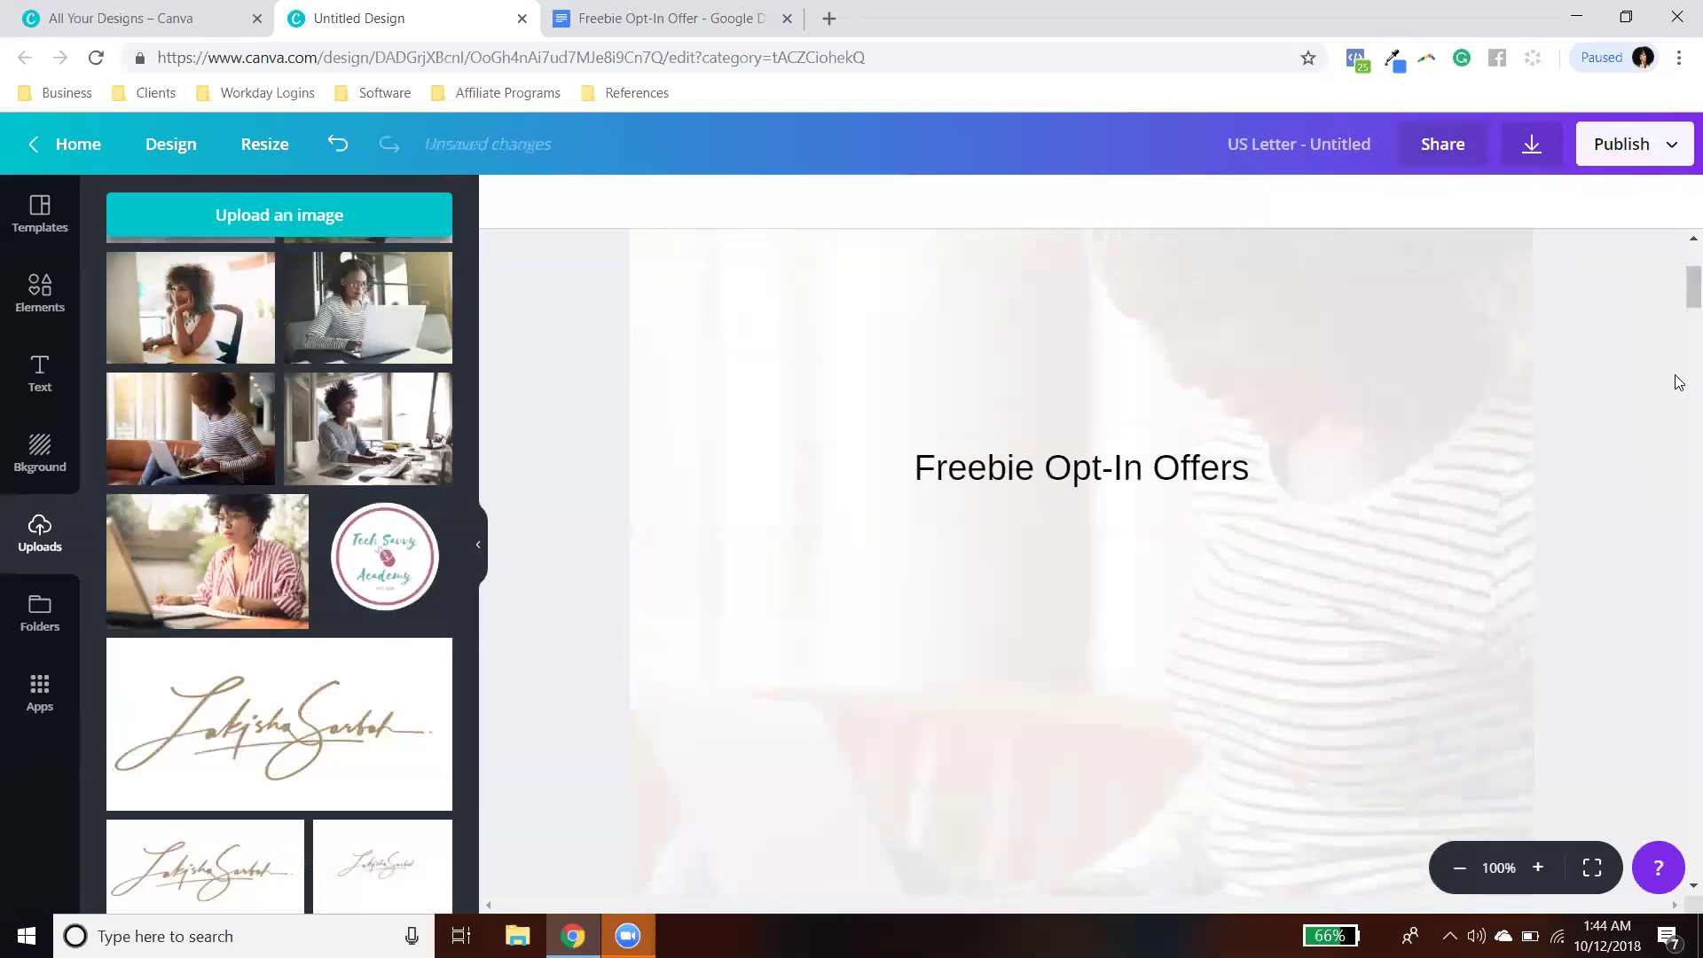
# Step: Shrink the page 1 photo so it fills only the upper part of the page, ending above the heading
pyautogui.click(1429, 542)
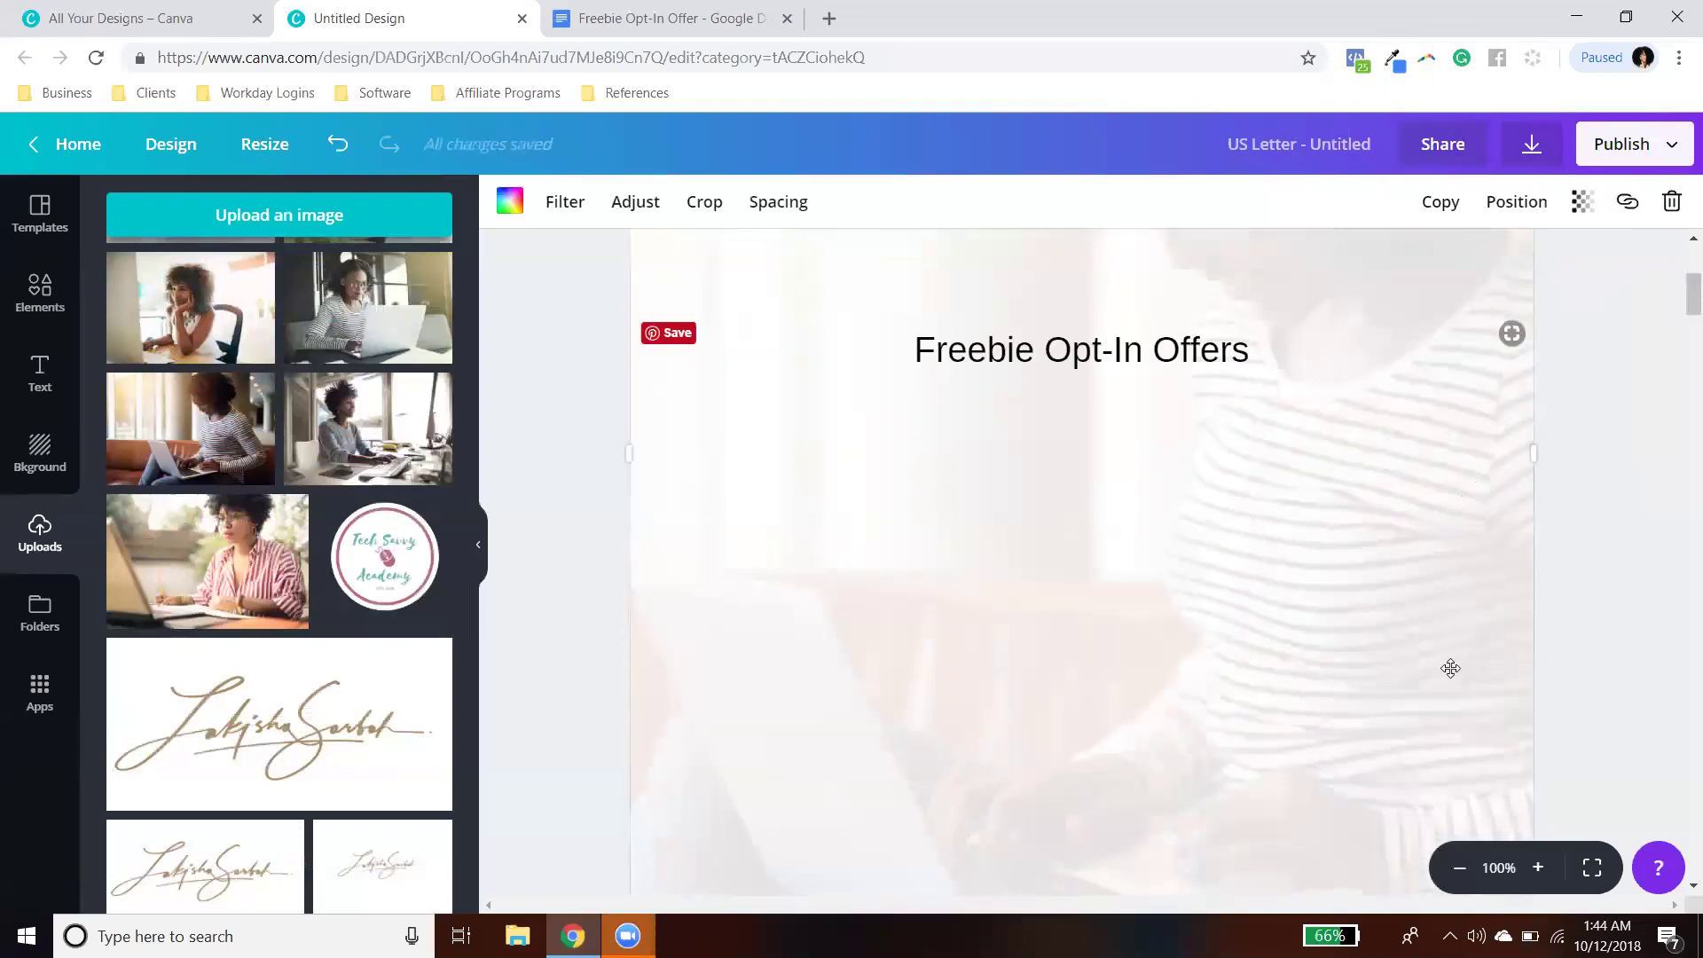
pyautogui.scroll(-5, 1448, 669)
pyautogui.moveTo(1530, 598); pyautogui.dragTo(1557, 727)
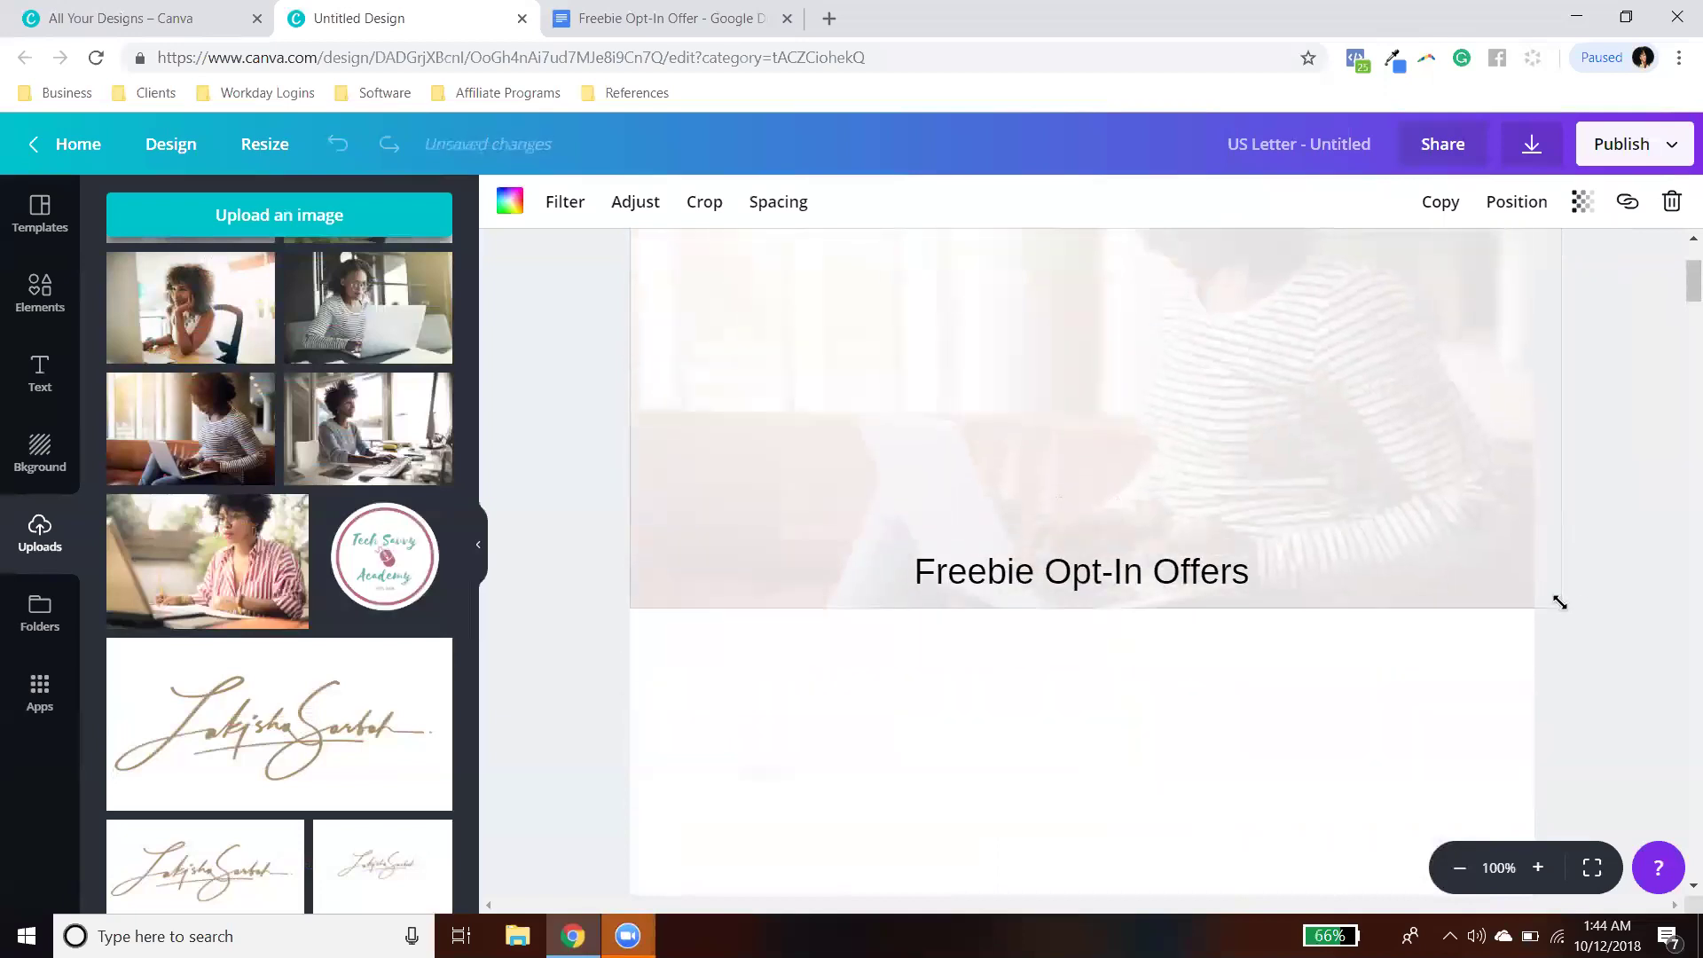
pyautogui.scroll(3, 1136, 495)
pyautogui.scroll(-3, 1489, 673)
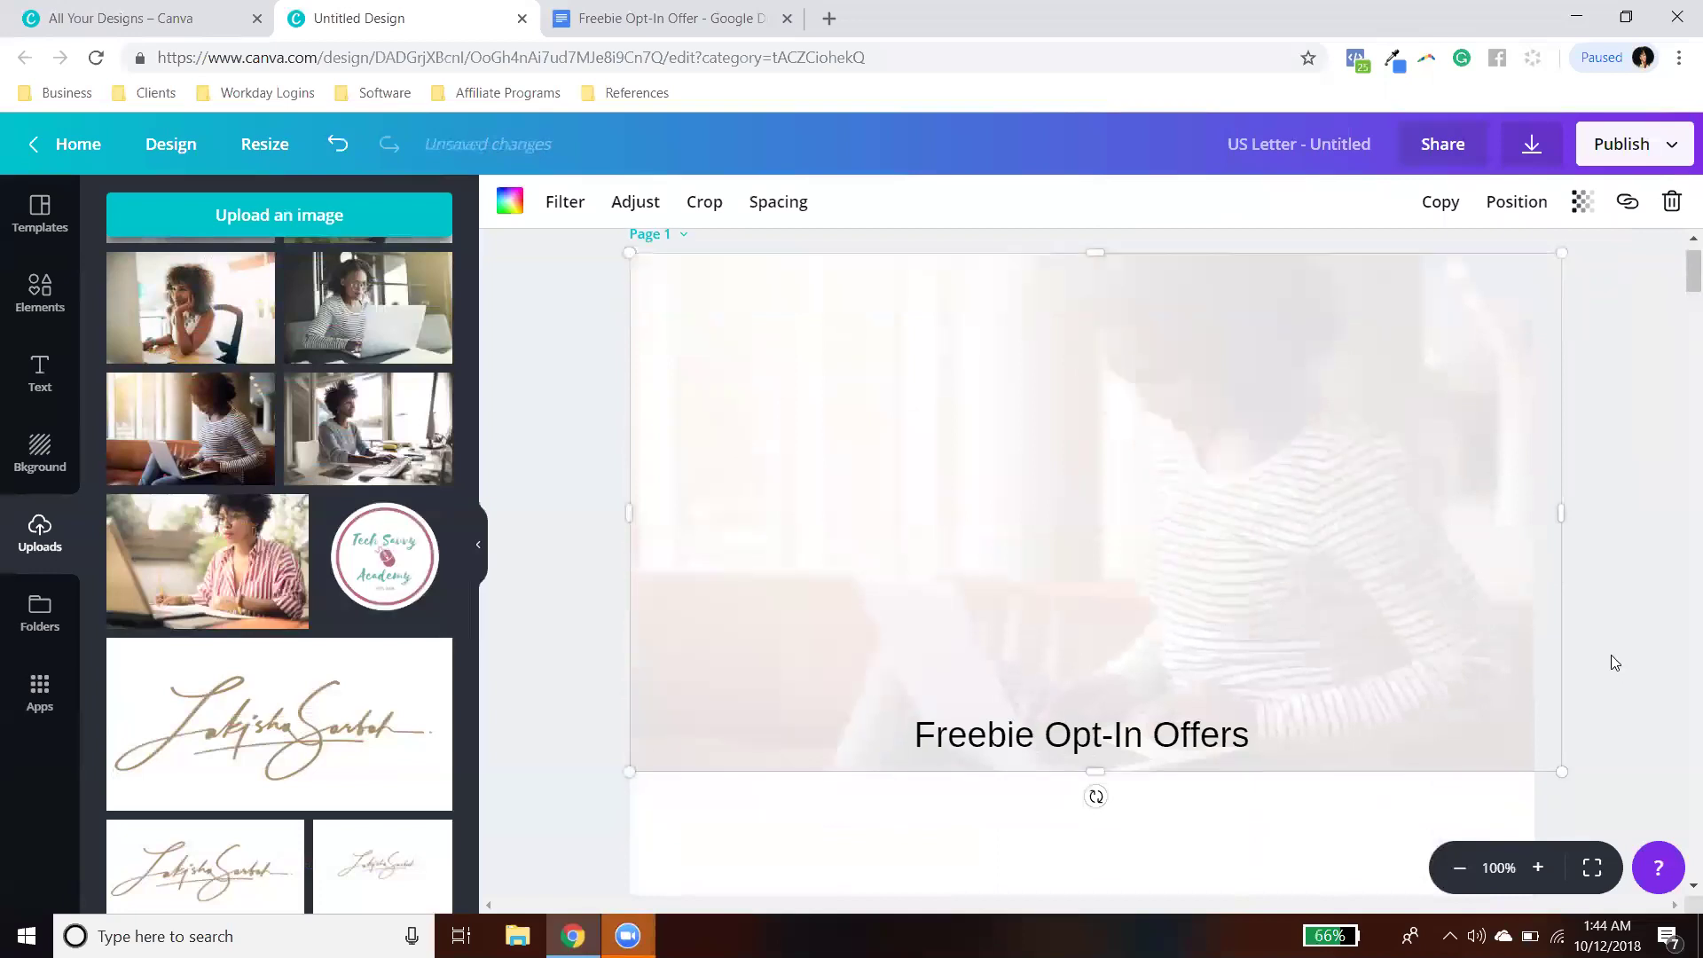
pyautogui.moveTo(1552, 494); pyautogui.dragTo(1562, 396)
pyautogui.click(1540, 570)
pyautogui.scroll(3, 1538, 567)
# Step: Change the page 1 background color to the coral red from the document colors
pyautogui.click(654, 790)
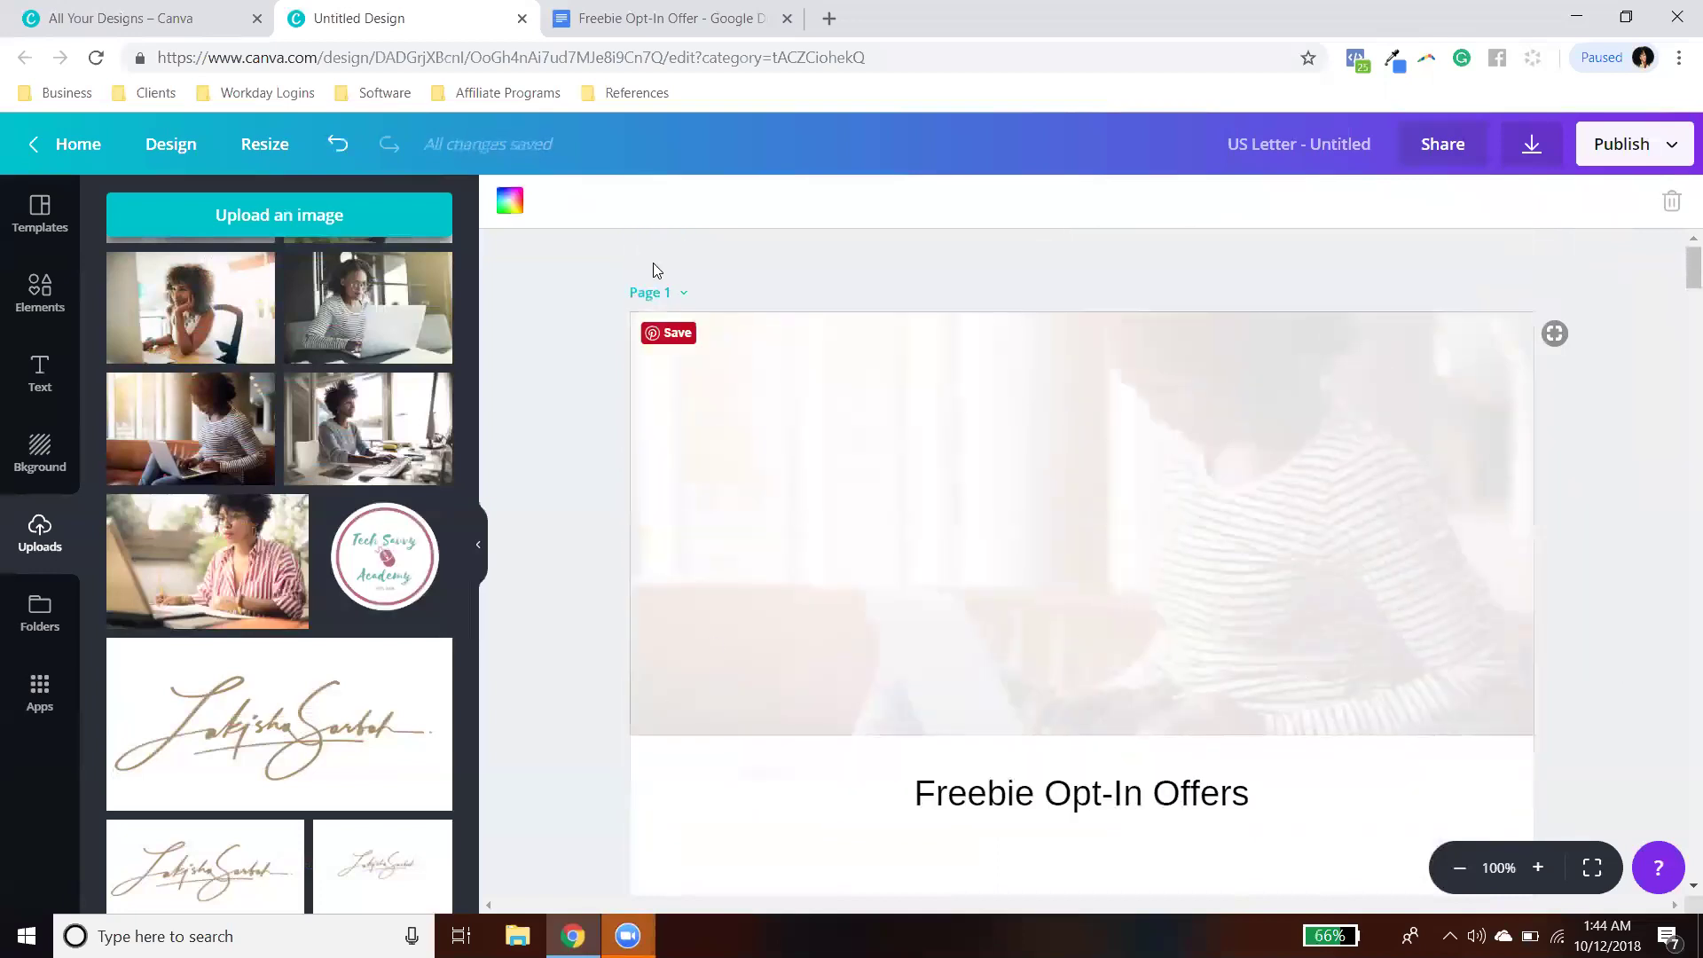
pyautogui.click(502, 198)
pyautogui.click(772, 289)
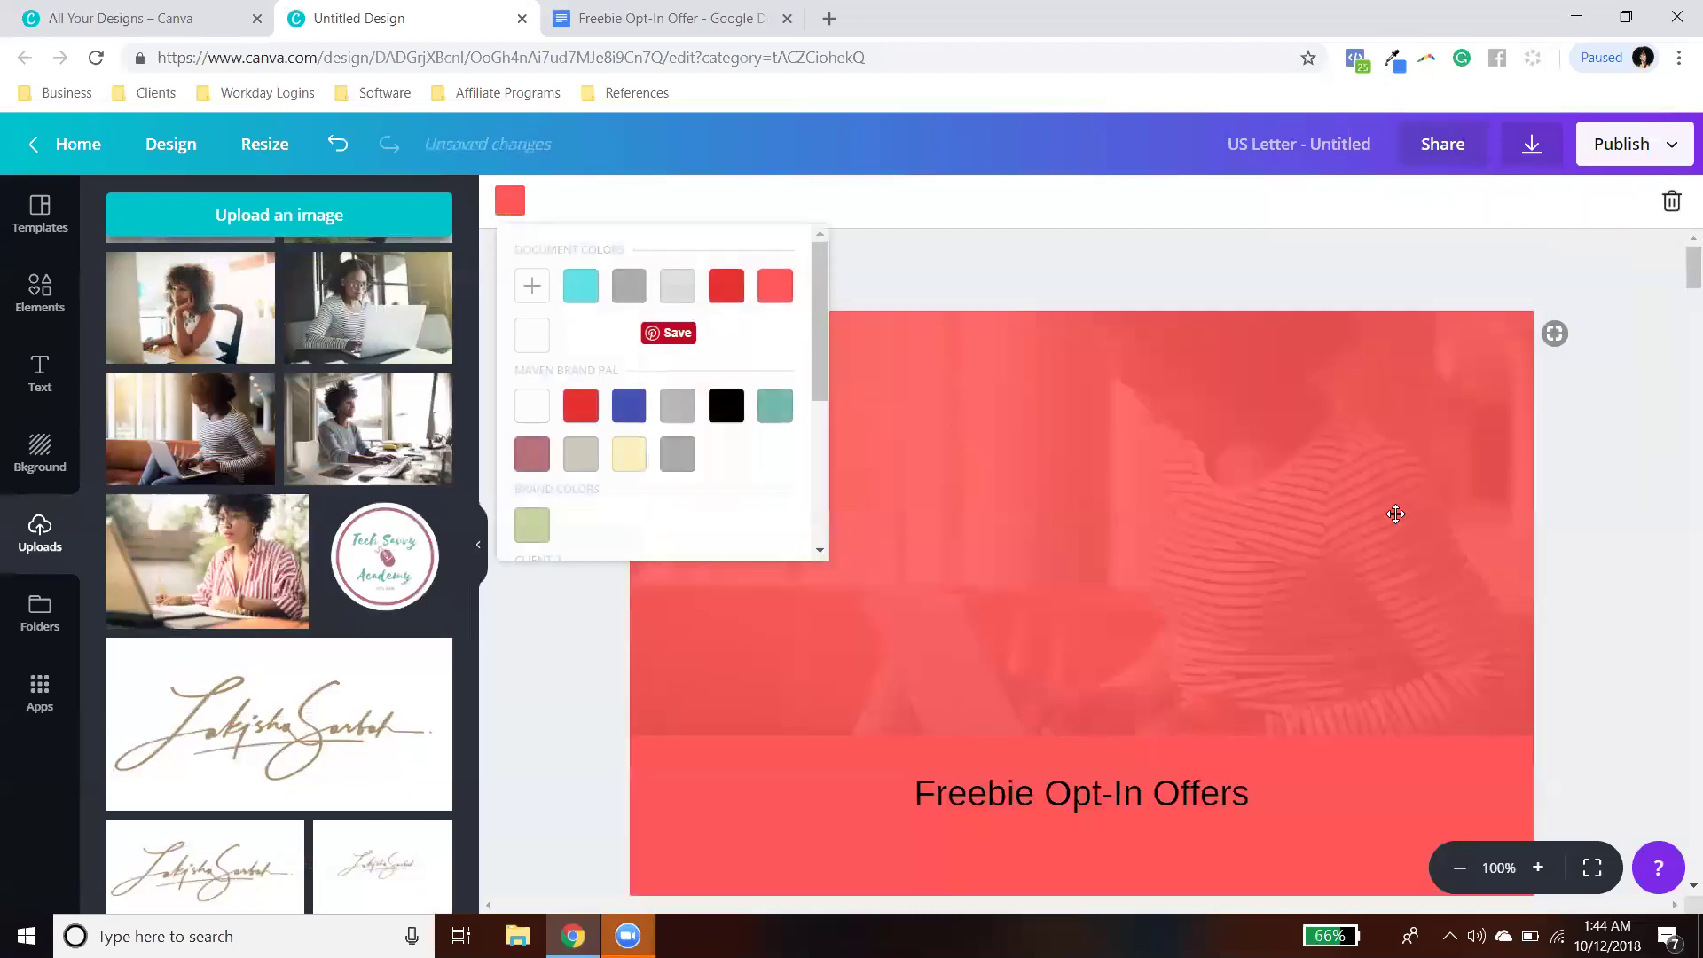
pyautogui.scroll(-3, 1637, 464)
pyautogui.scroll(3, 1637, 464)
# Step: Restore the page 1 cover photo to full opacity
pyautogui.click(1463, 445)
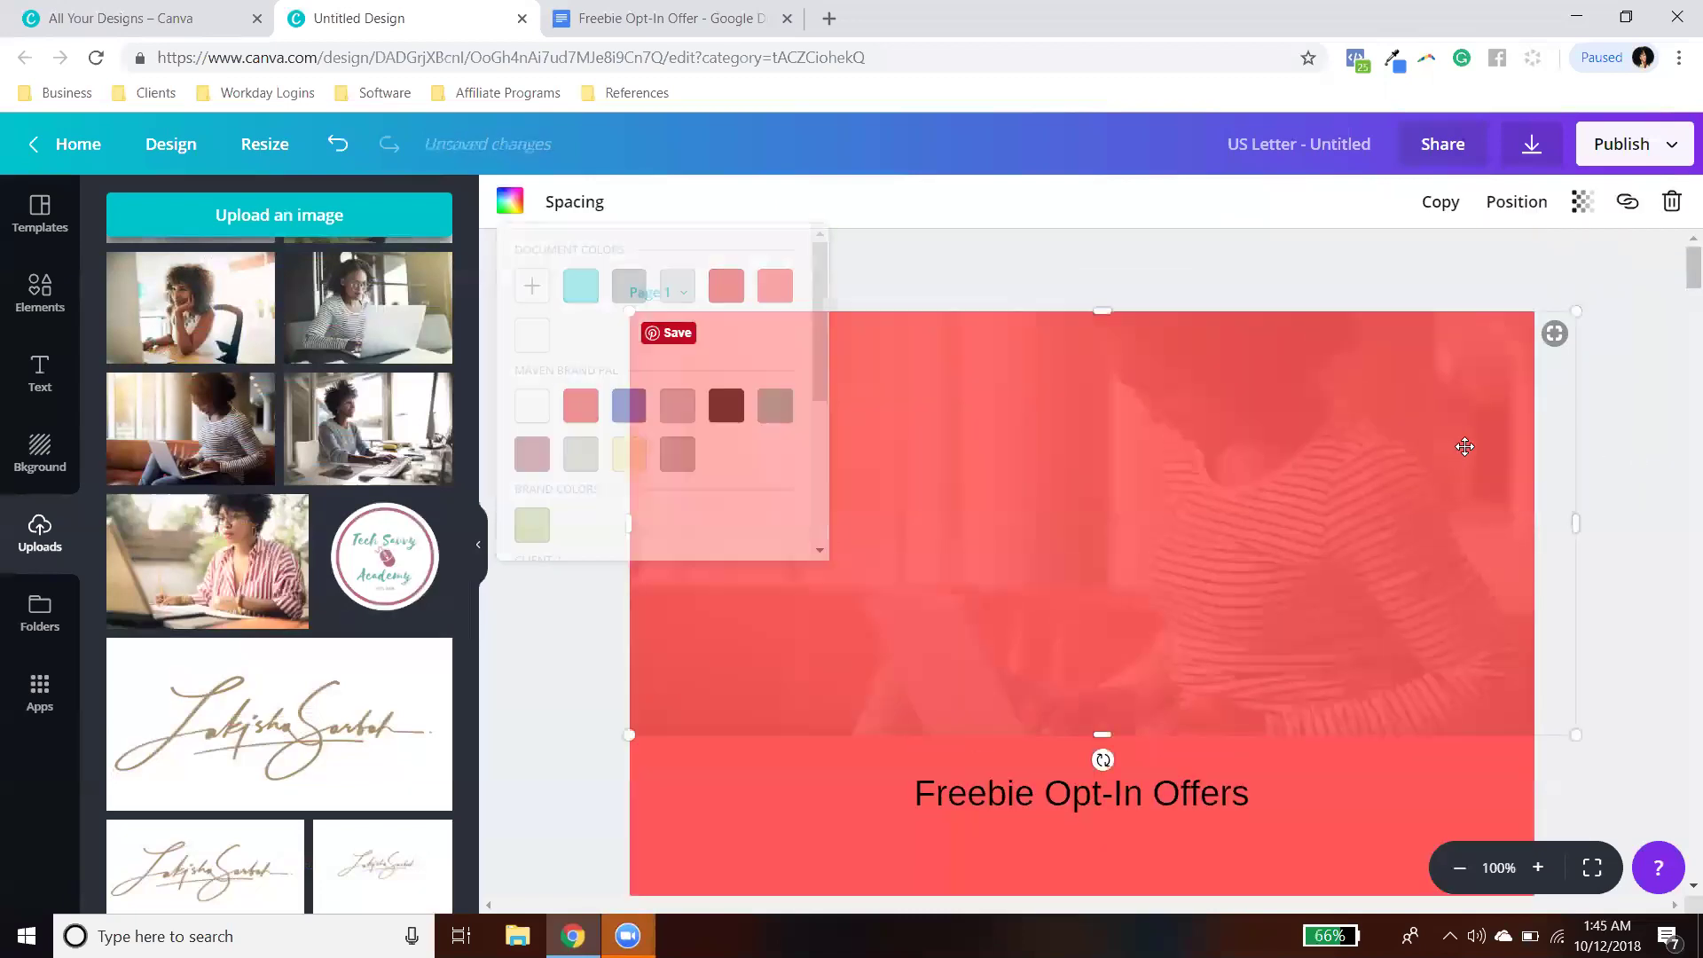
pyautogui.click(1584, 204)
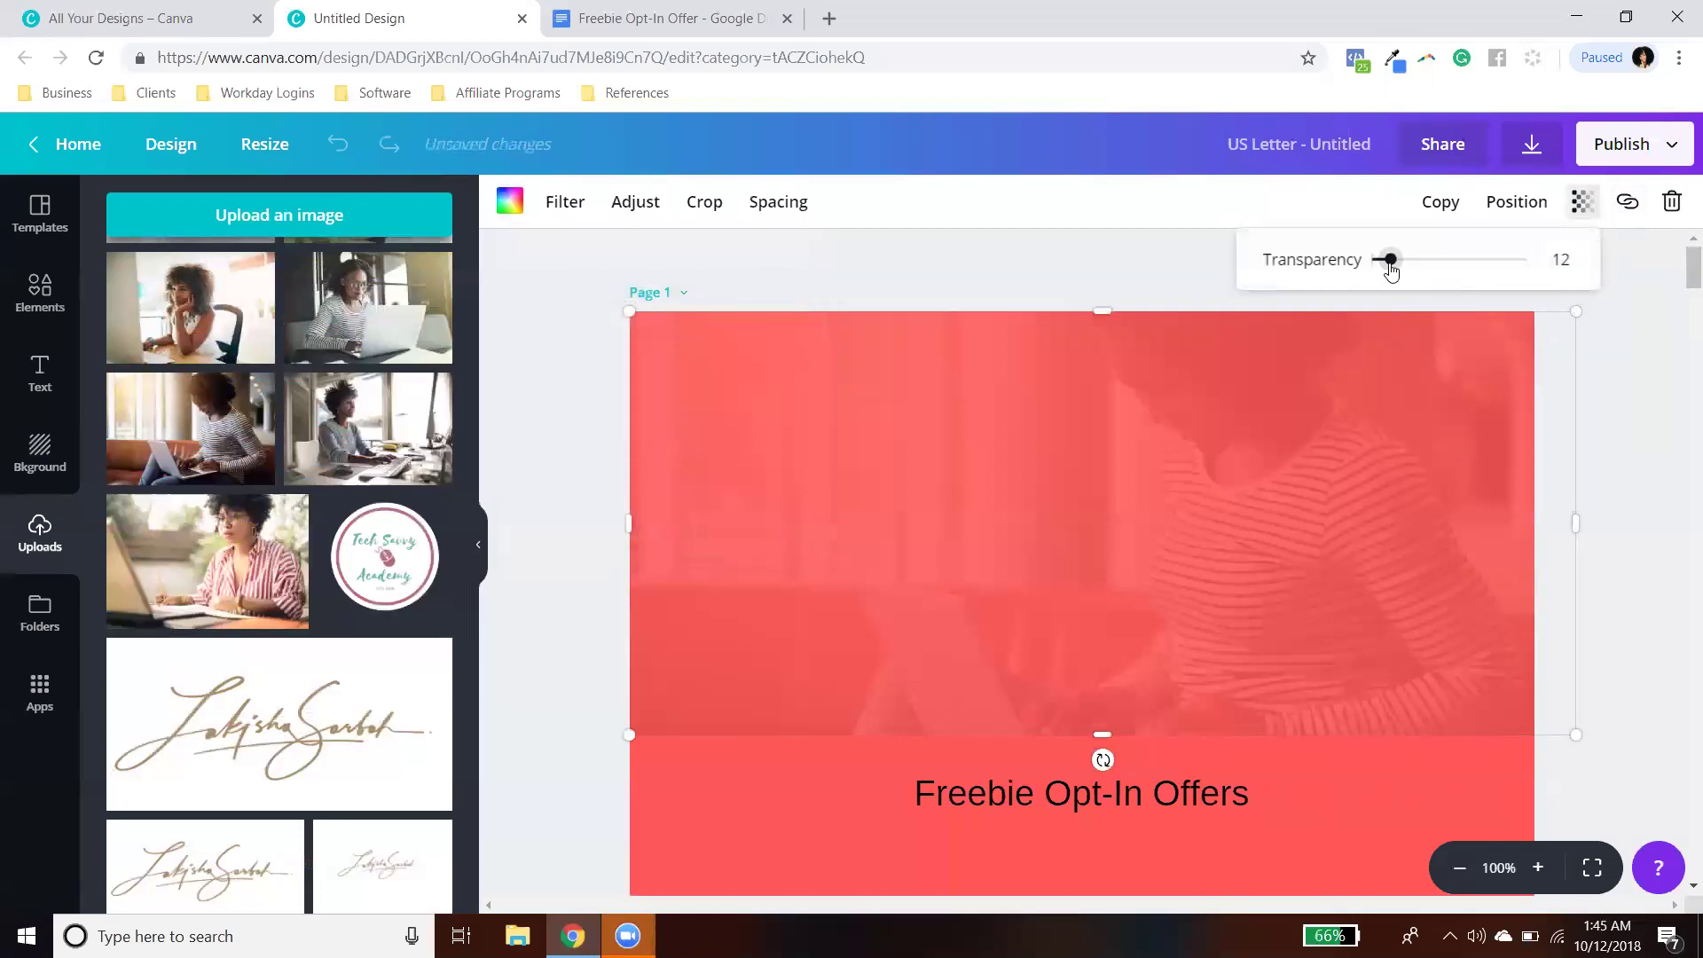
pyautogui.moveTo(1390, 260); pyautogui.dragTo(1548, 266)
pyautogui.scroll(-3, 1645, 568)
pyautogui.click(1637, 587)
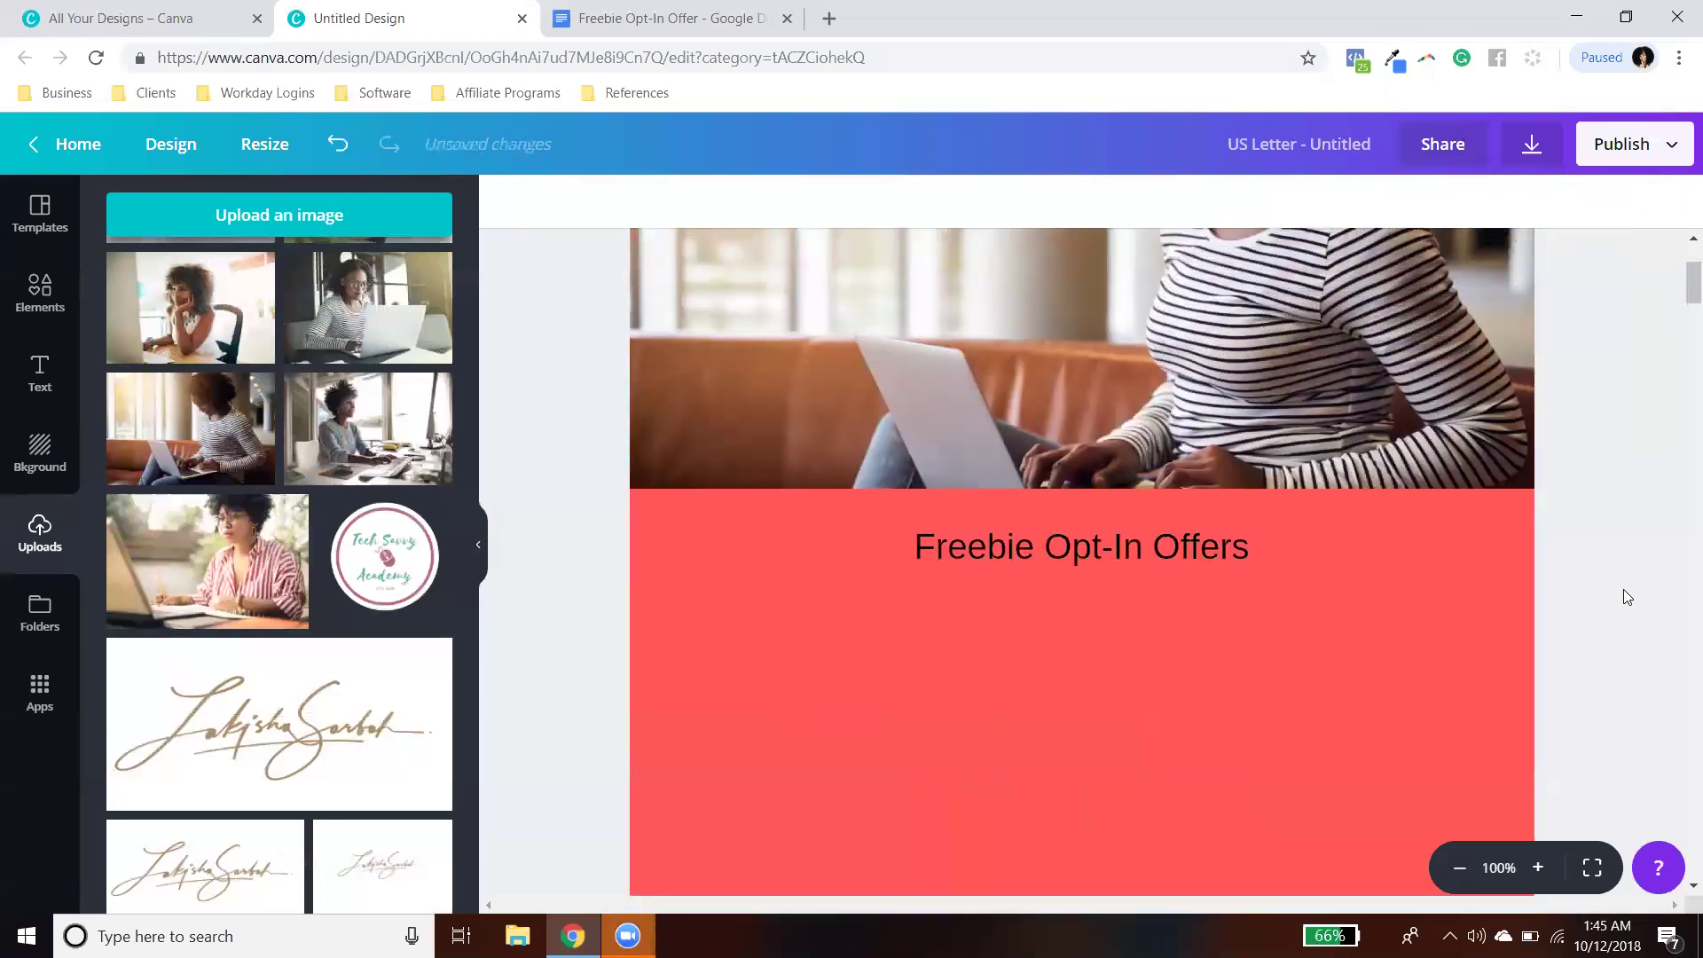
pyautogui.scroll(1, 1623, 597)
pyautogui.click(1419, 550)
pyautogui.scroll(2, 1419, 550)
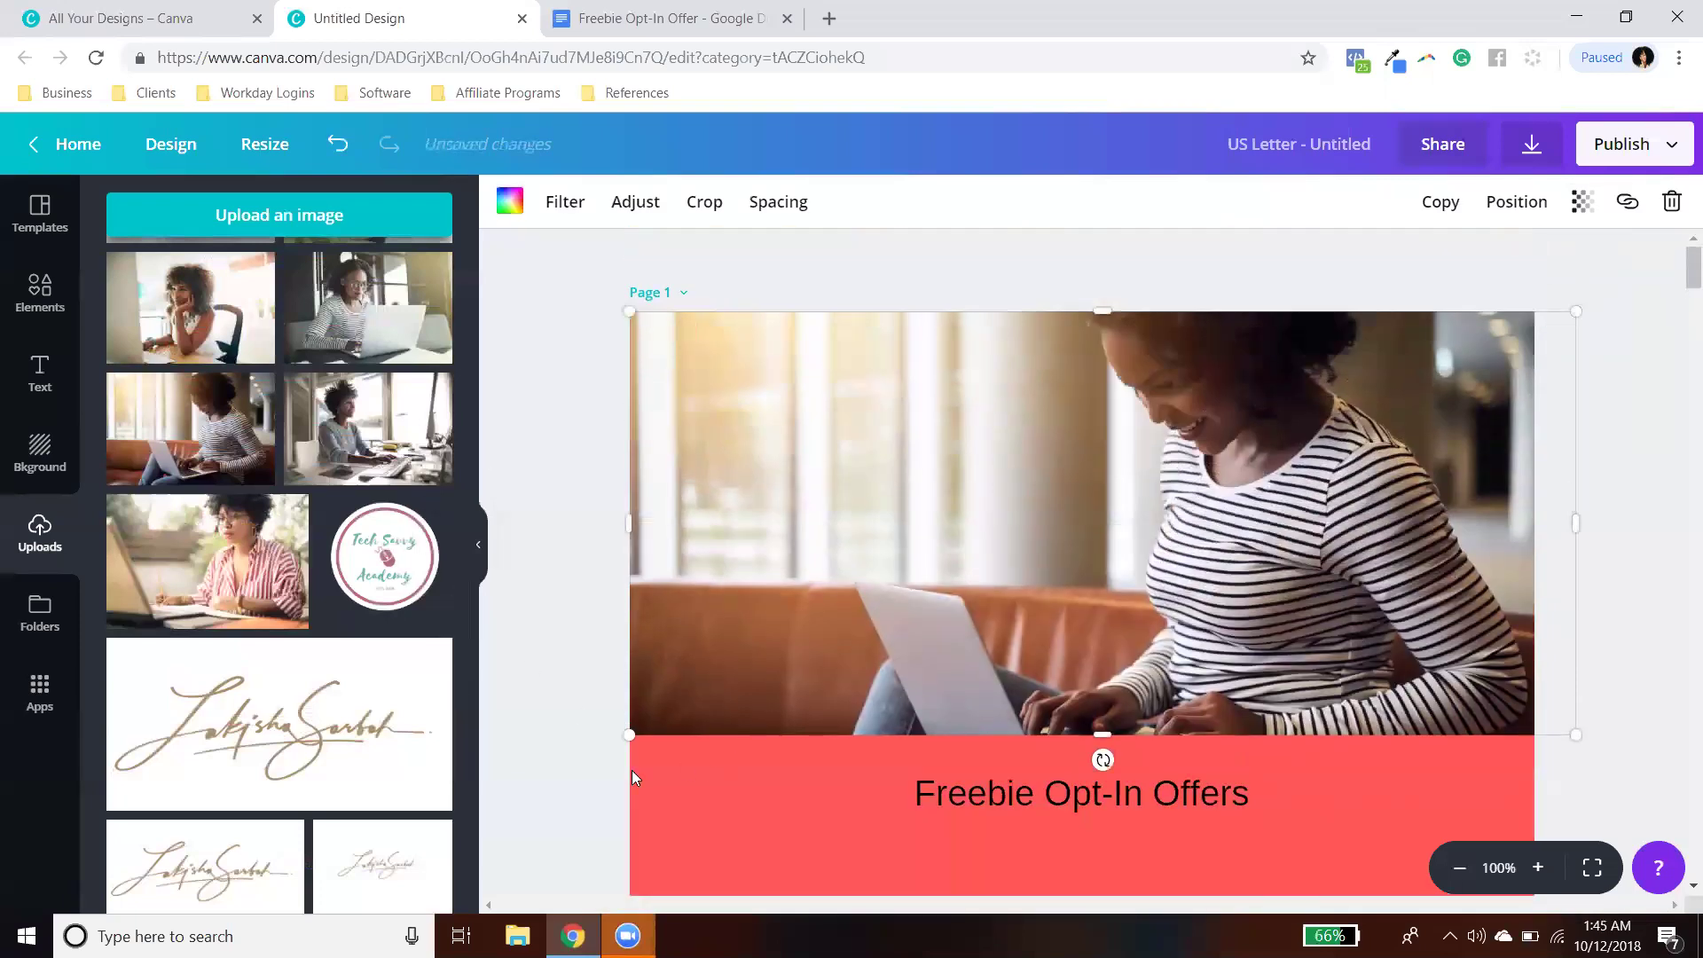
# Step: Add a solid white square from the Shapes collection on top of the page 1 photo
pyautogui.click(41, 297)
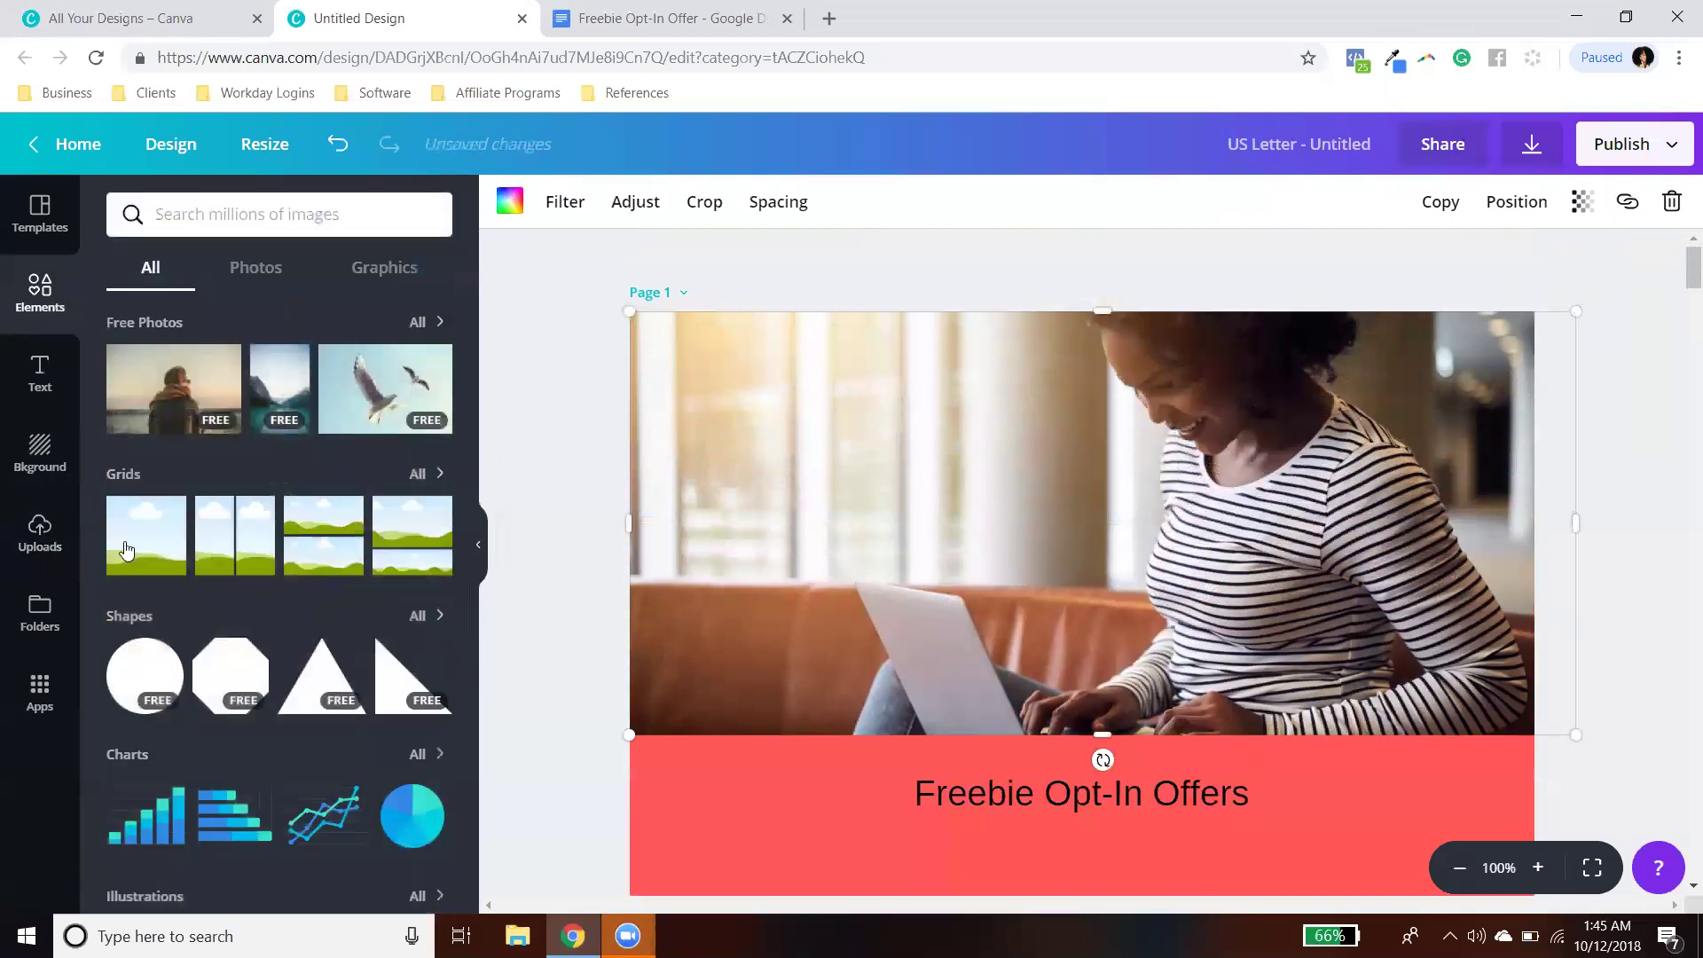
pyautogui.click(426, 616)
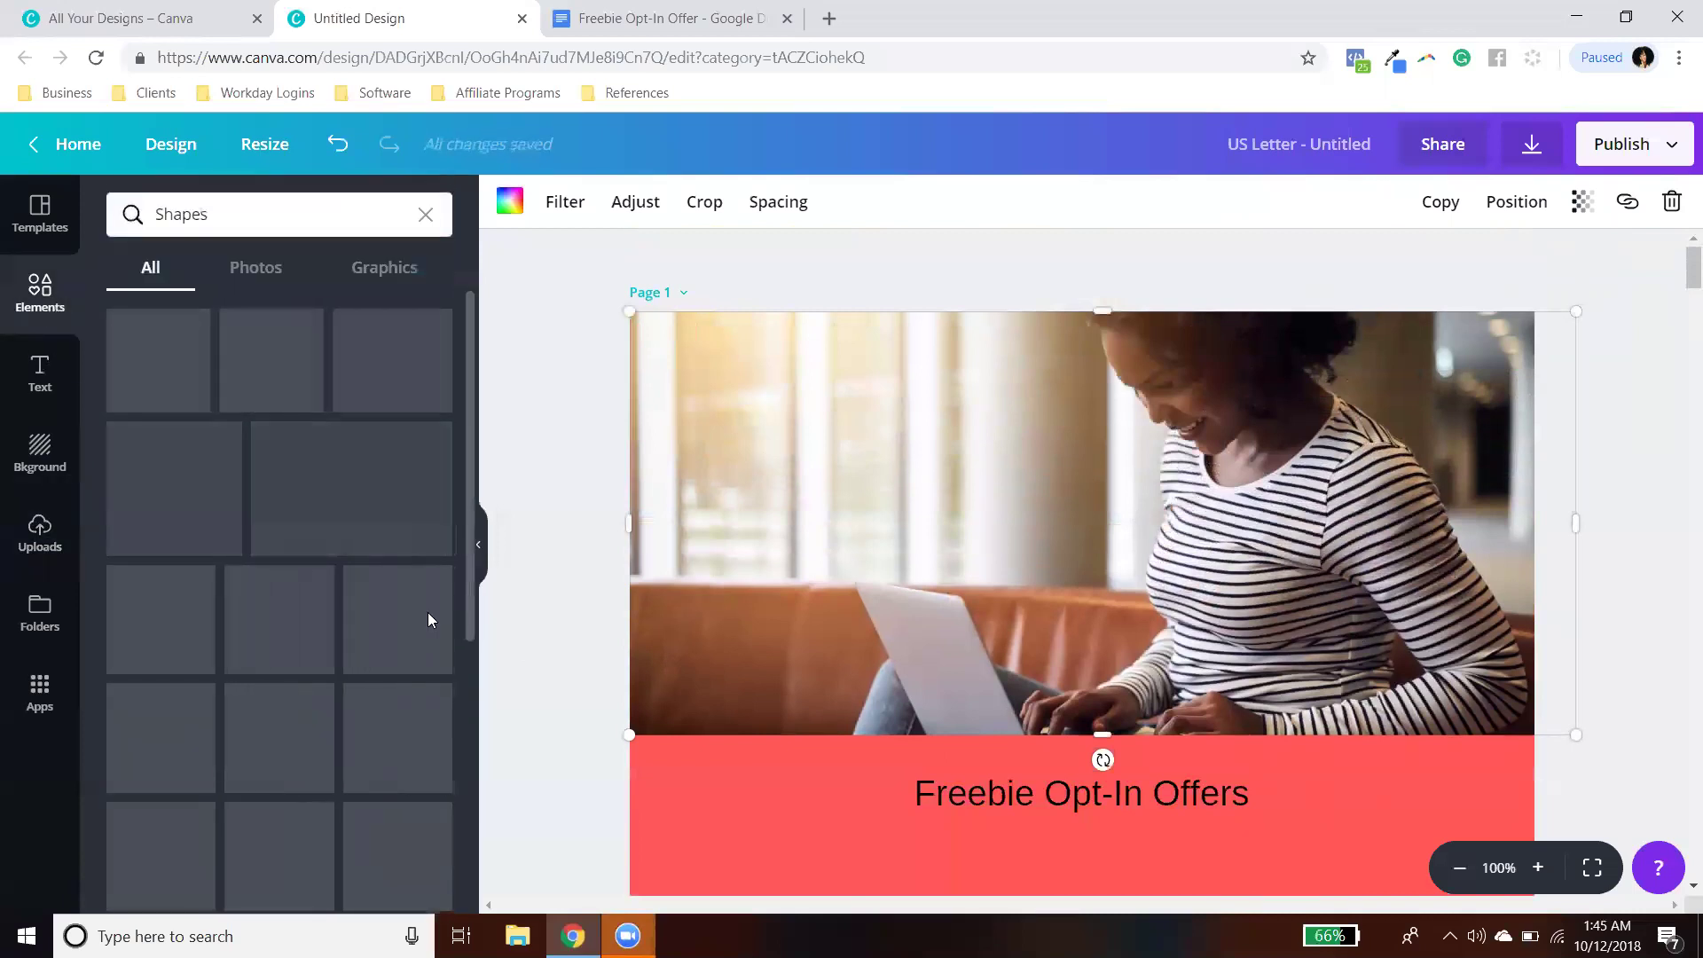
pyautogui.moveTo(183, 620); pyautogui.dragTo(677, 364)
pyautogui.scroll(-1, 744, 476)
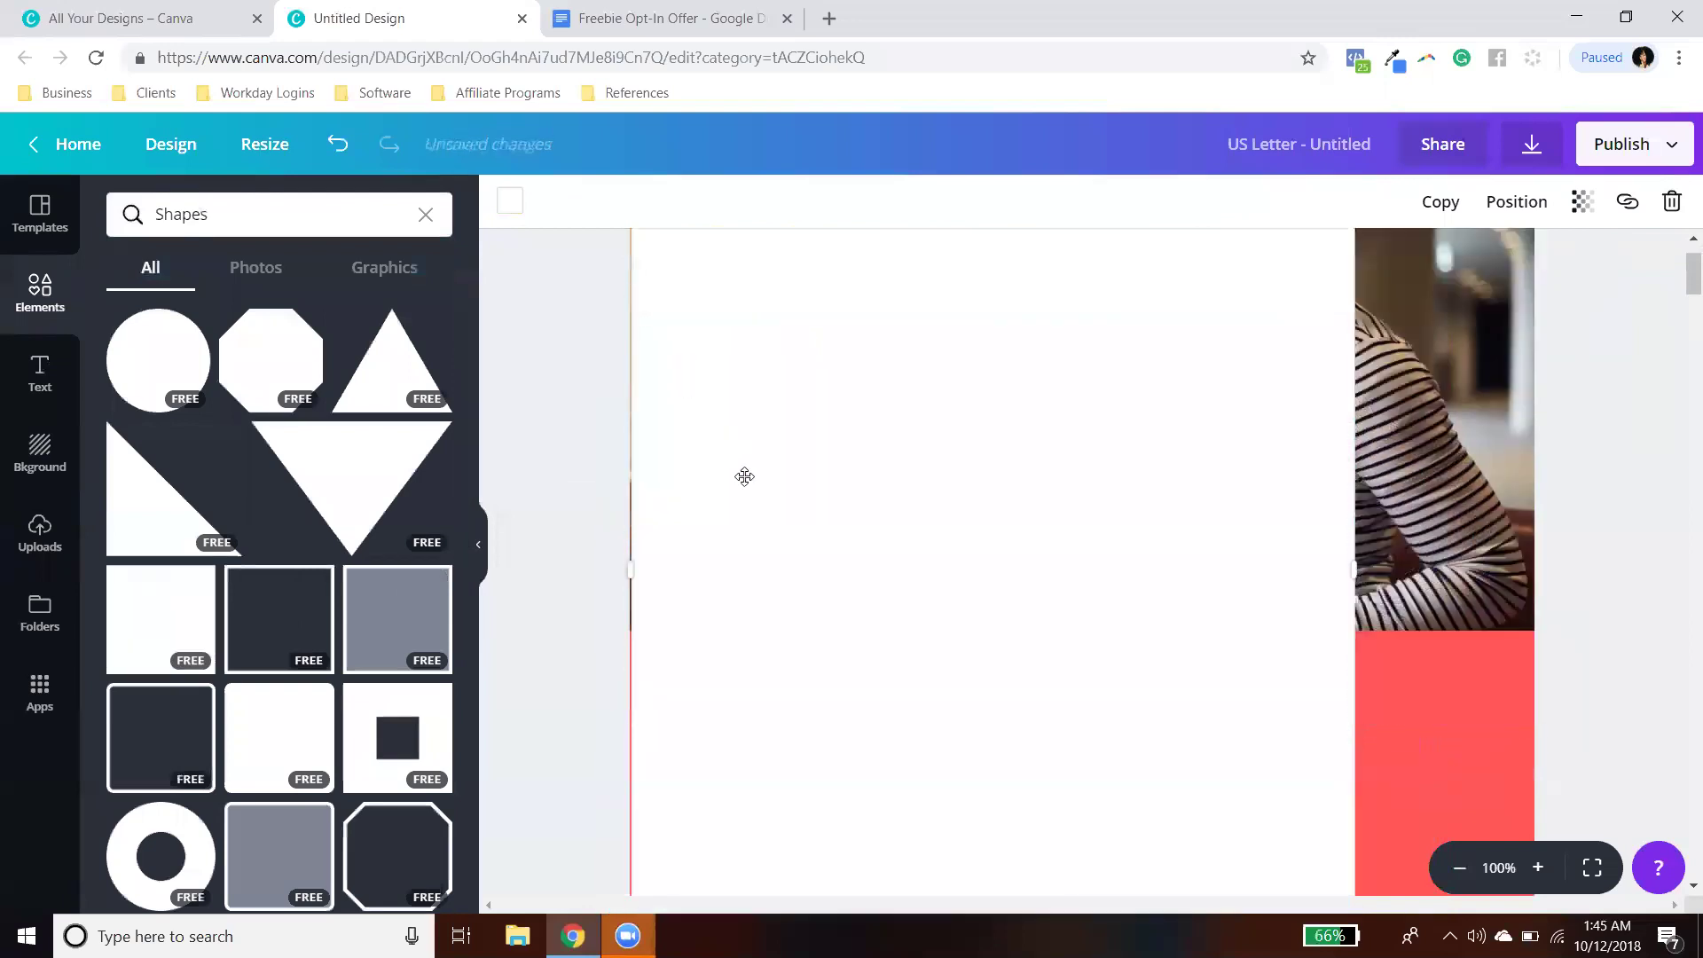
# Step: Resize the white square so it covers the whole page 1 photo and extends slightly past the page sides and top
pyautogui.scroll(-3, 744, 477)
pyautogui.moveTo(993, 590); pyautogui.dragTo(1024, 290)
pyautogui.scroll(4, 696, 535)
pyautogui.moveTo(638, 526); pyautogui.dragTo(615, 527)
pyautogui.moveTo(1352, 529); pyautogui.dragTo(1554, 529)
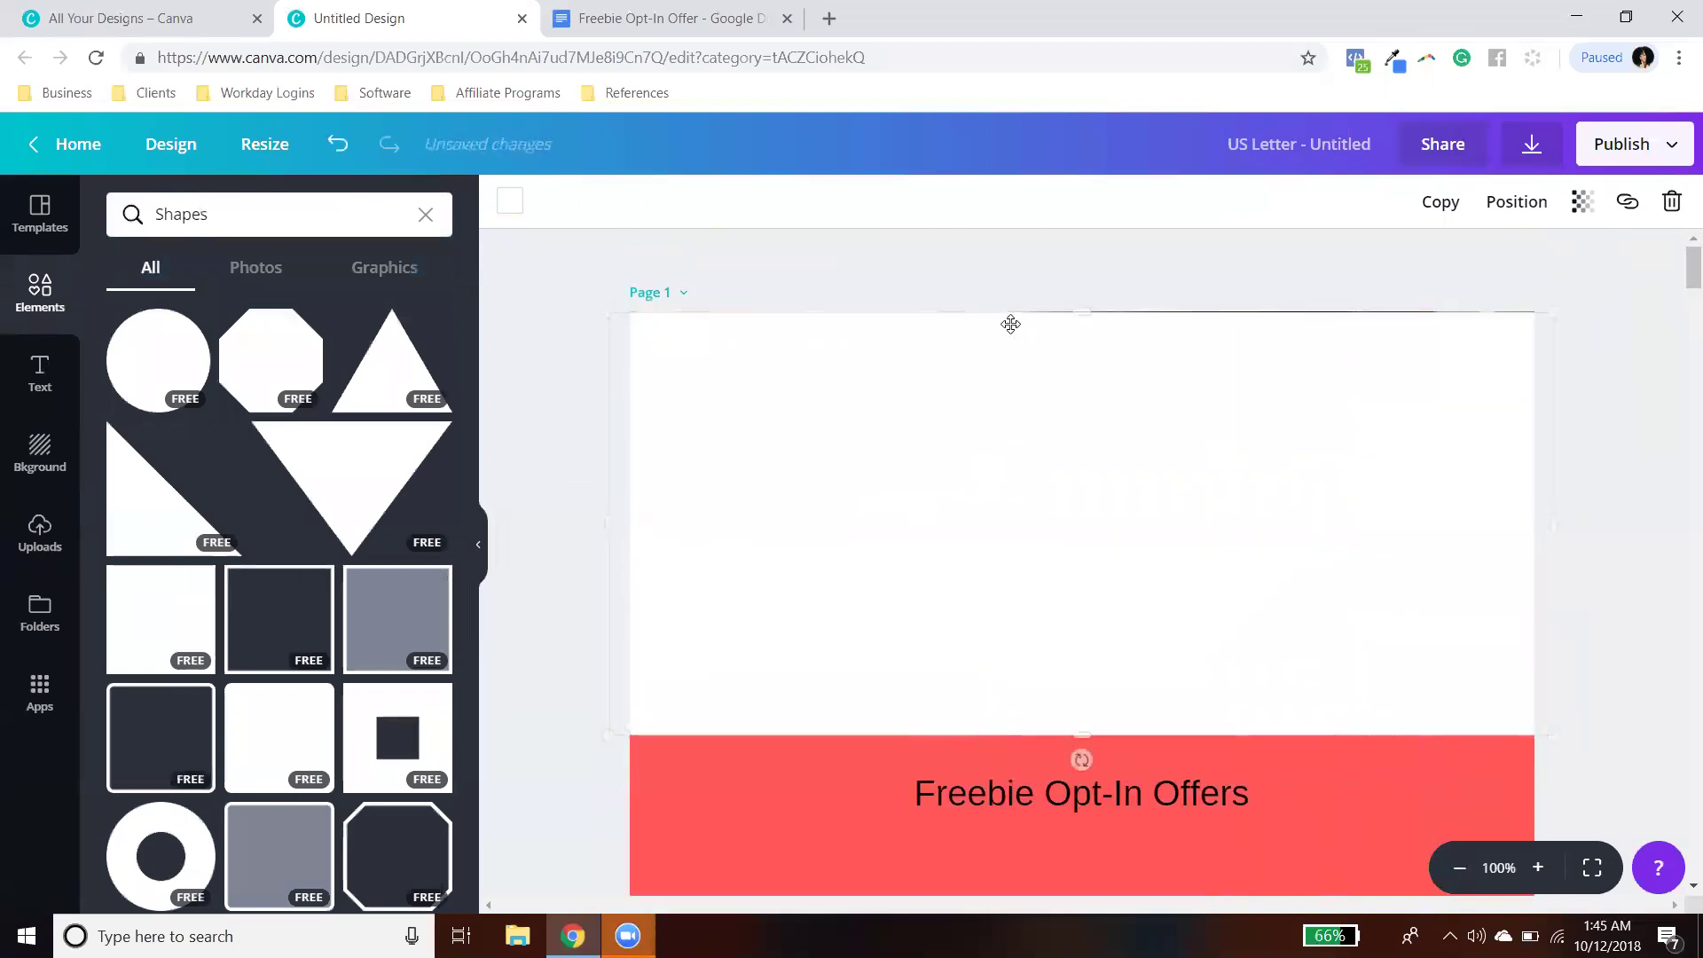
pyautogui.moveTo(1084, 309); pyautogui.dragTo(1516, 268)
# Step: Set the transparency of the white square over the page 1 photo to 86
pyautogui.click(1586, 203)
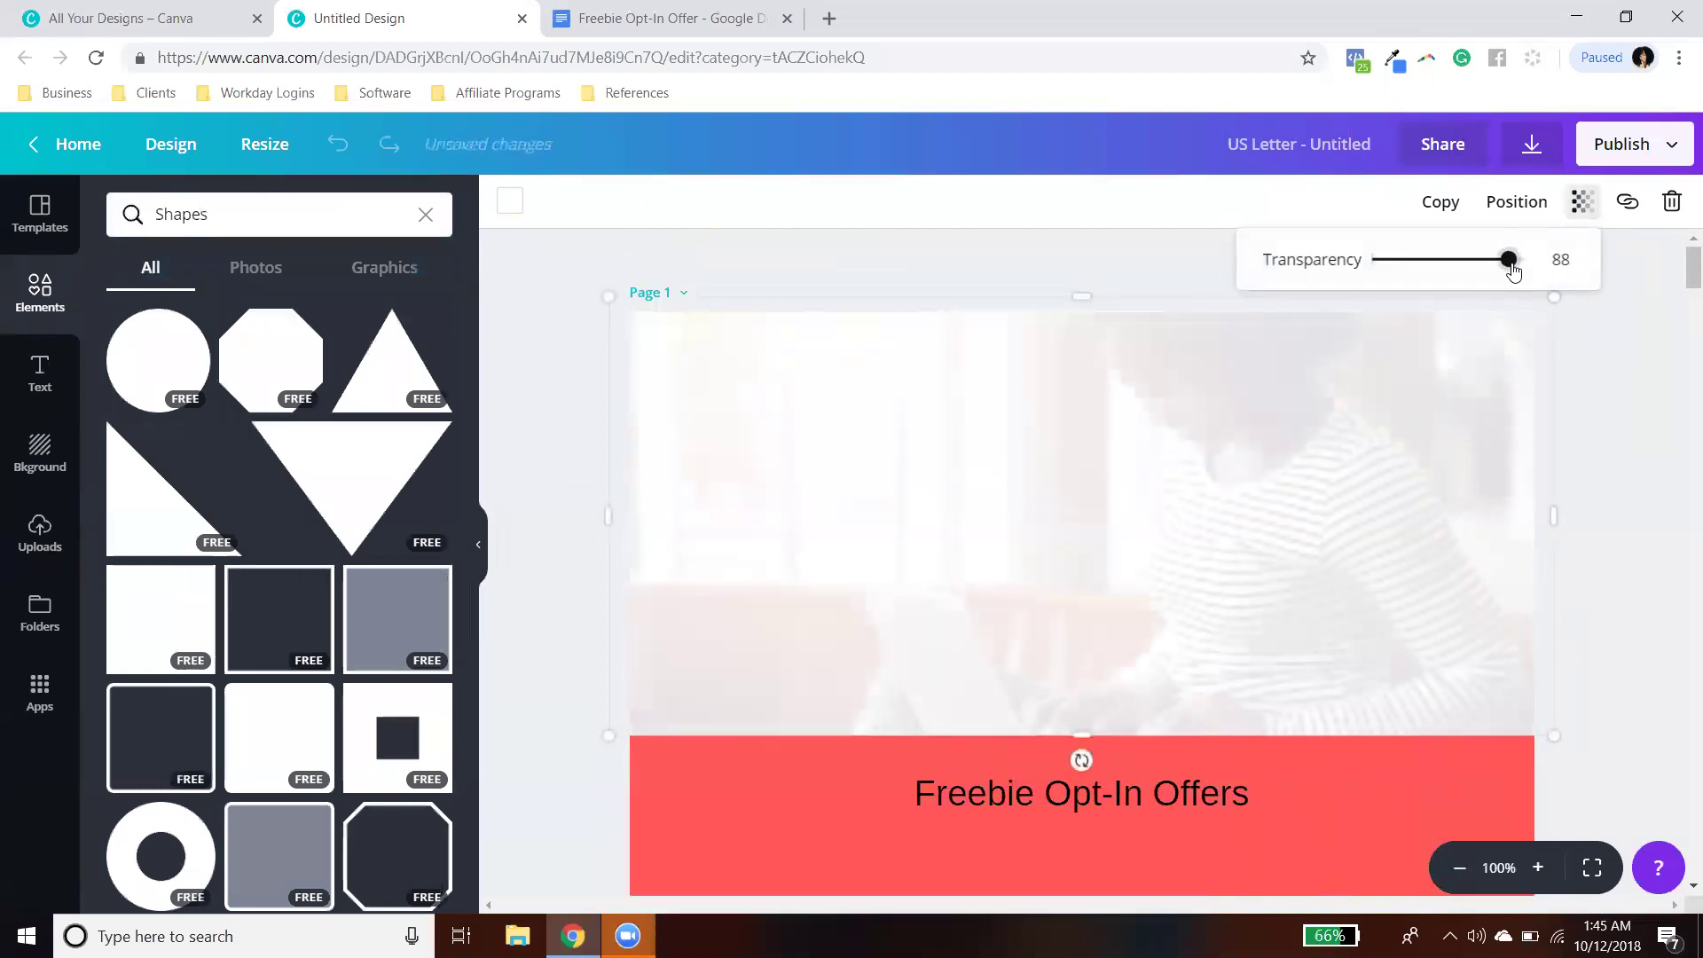
pyautogui.click(1672, 411)
pyautogui.scroll(-3, 1665, 411)
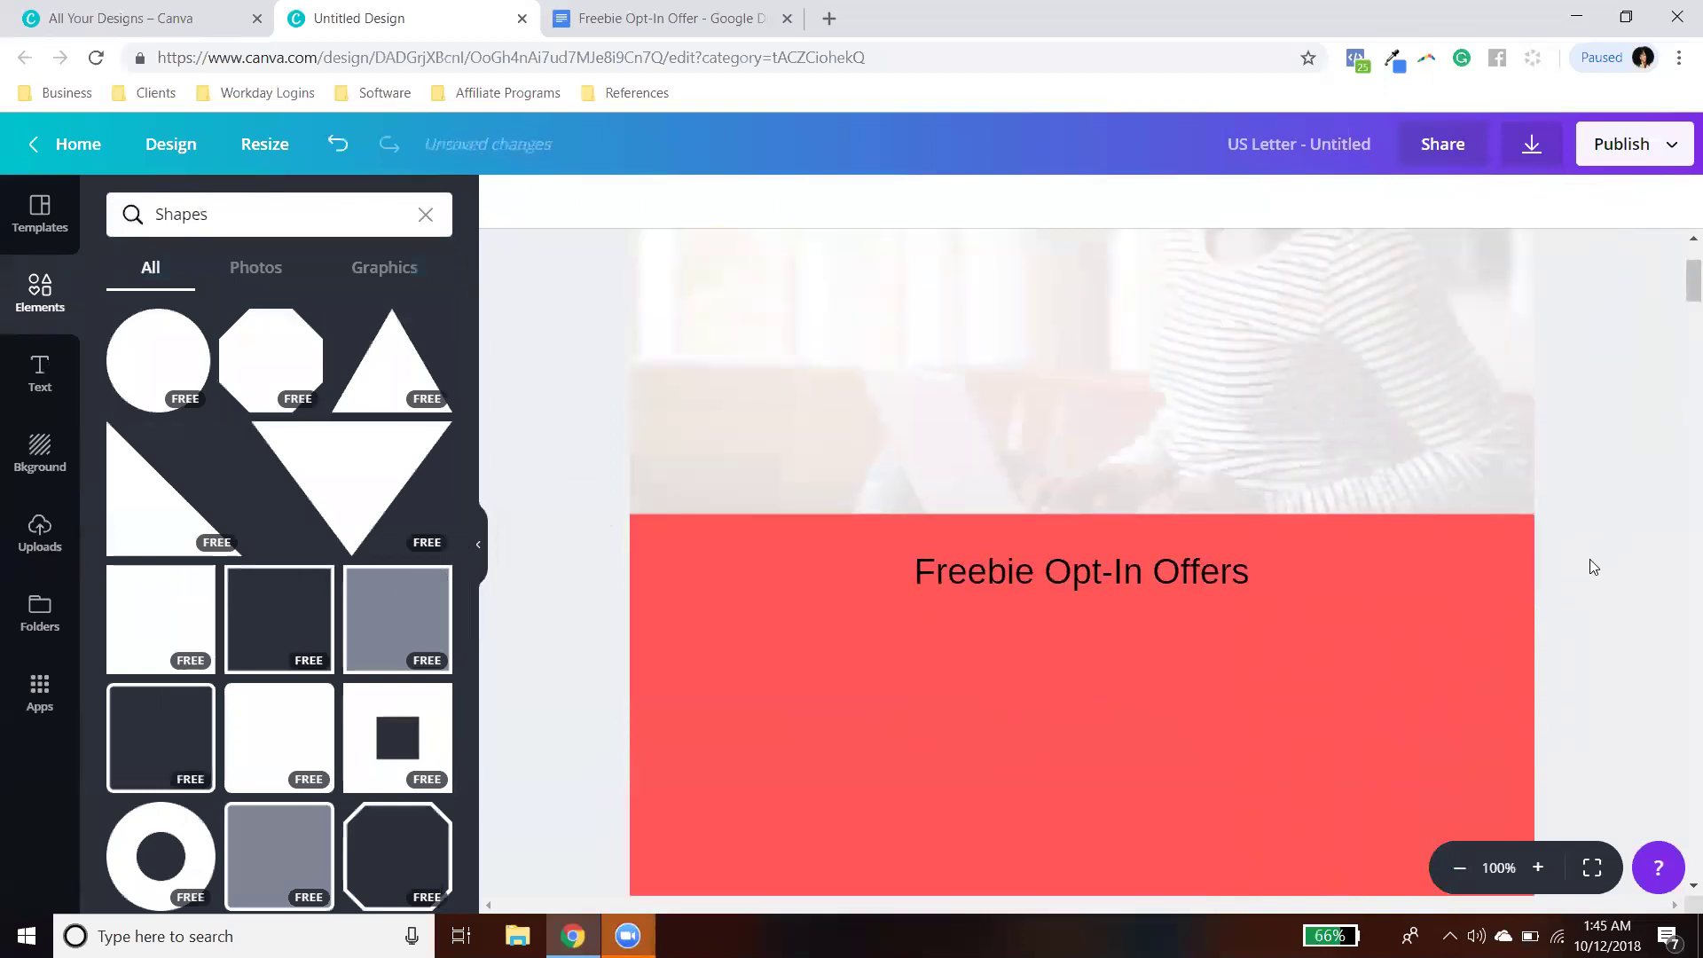
pyautogui.click(1524, 448)
pyautogui.scroll(-5, 1584, 456)
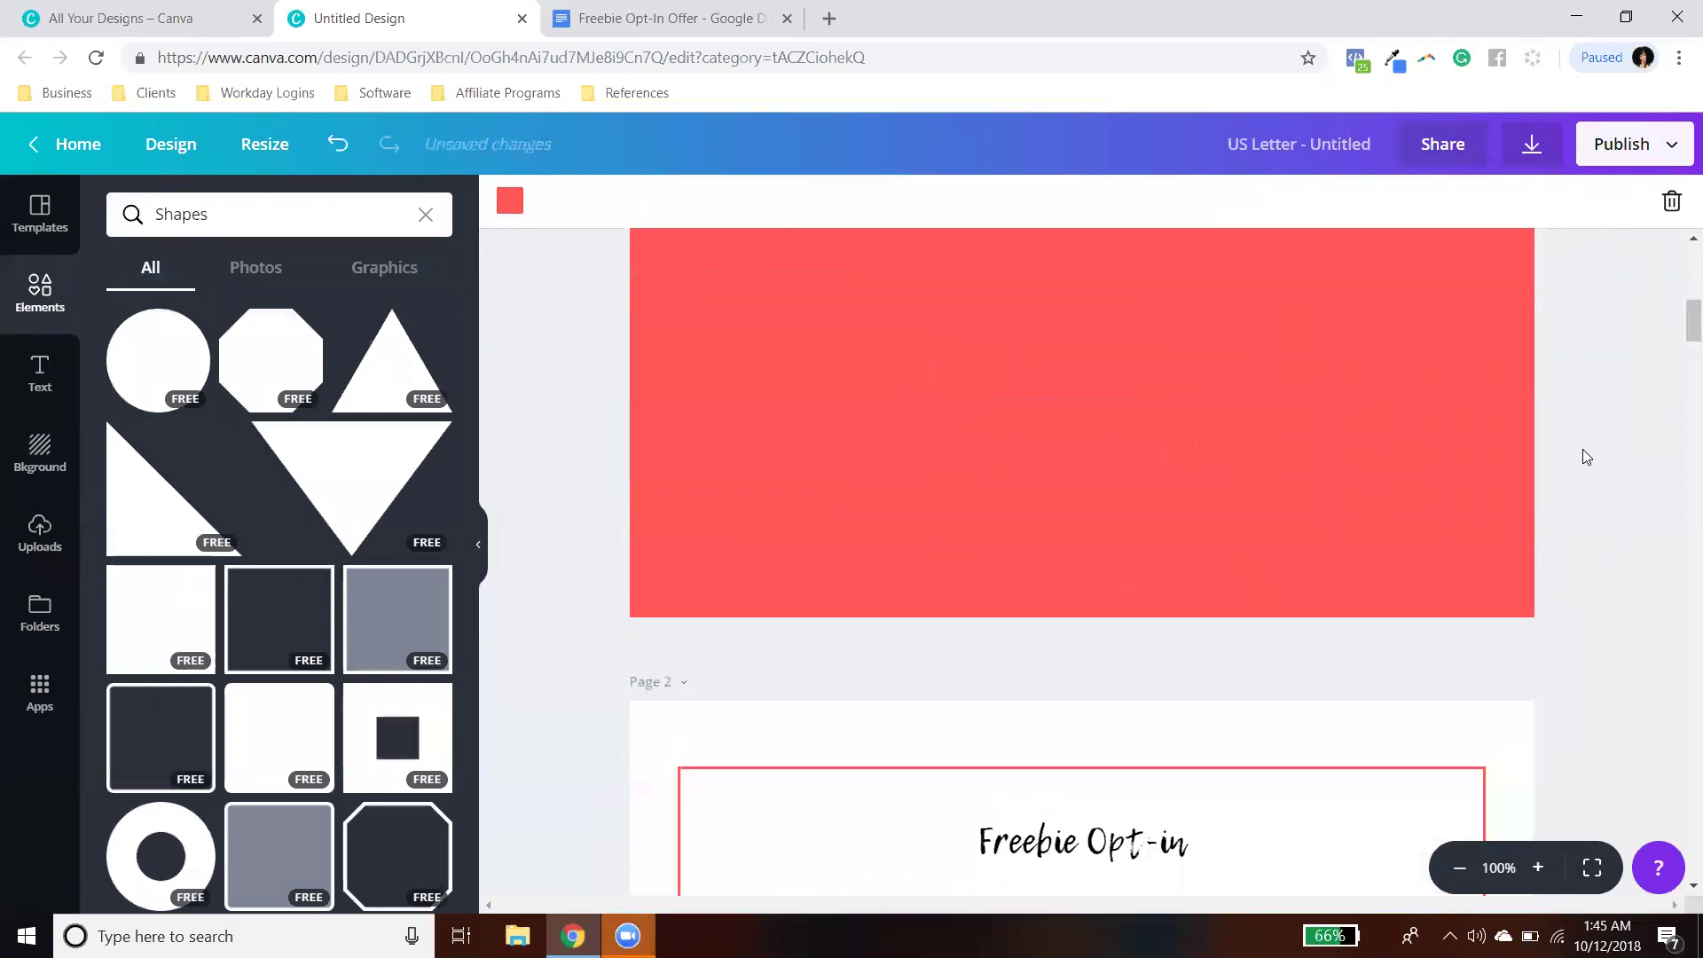
pyautogui.scroll(5, 1586, 456)
# Step: Shorten the white overlay from below and stretch the page 1 photo down well past the heading
pyautogui.click(1439, 453)
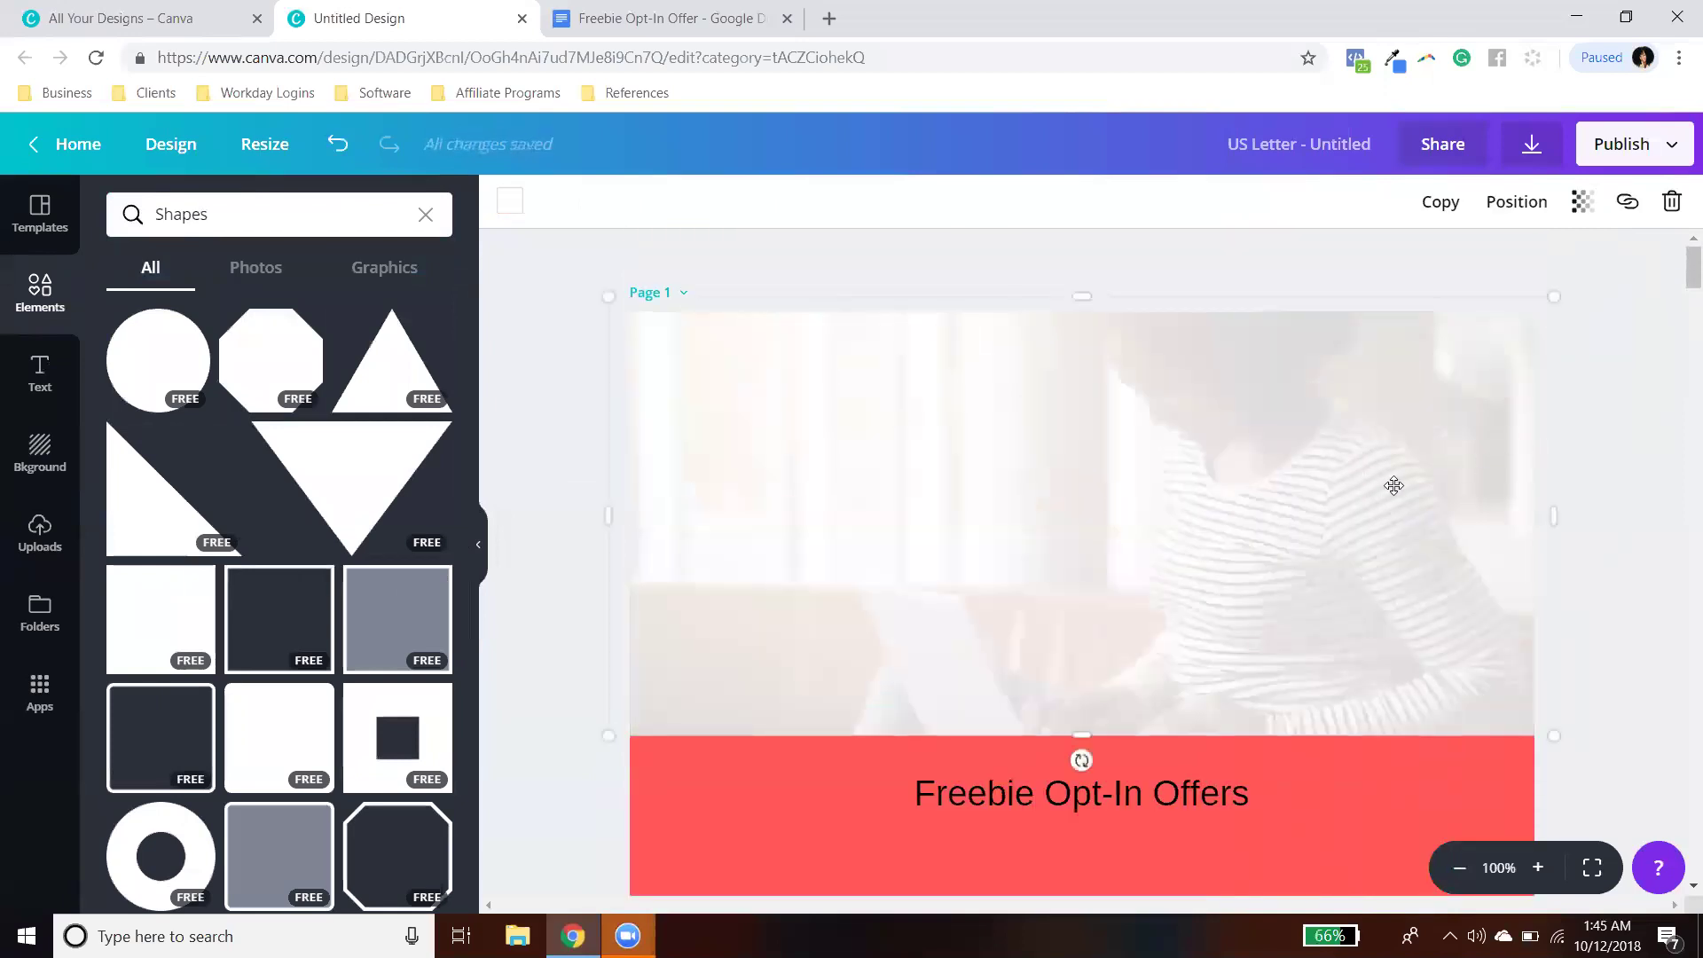
pyautogui.scroll(-3, 1393, 486)
pyautogui.moveTo(1090, 396); pyautogui.dragTo(1183, 225)
pyautogui.click(1156, 347)
pyautogui.moveTo(1102, 401); pyautogui.dragTo(1100, 883)
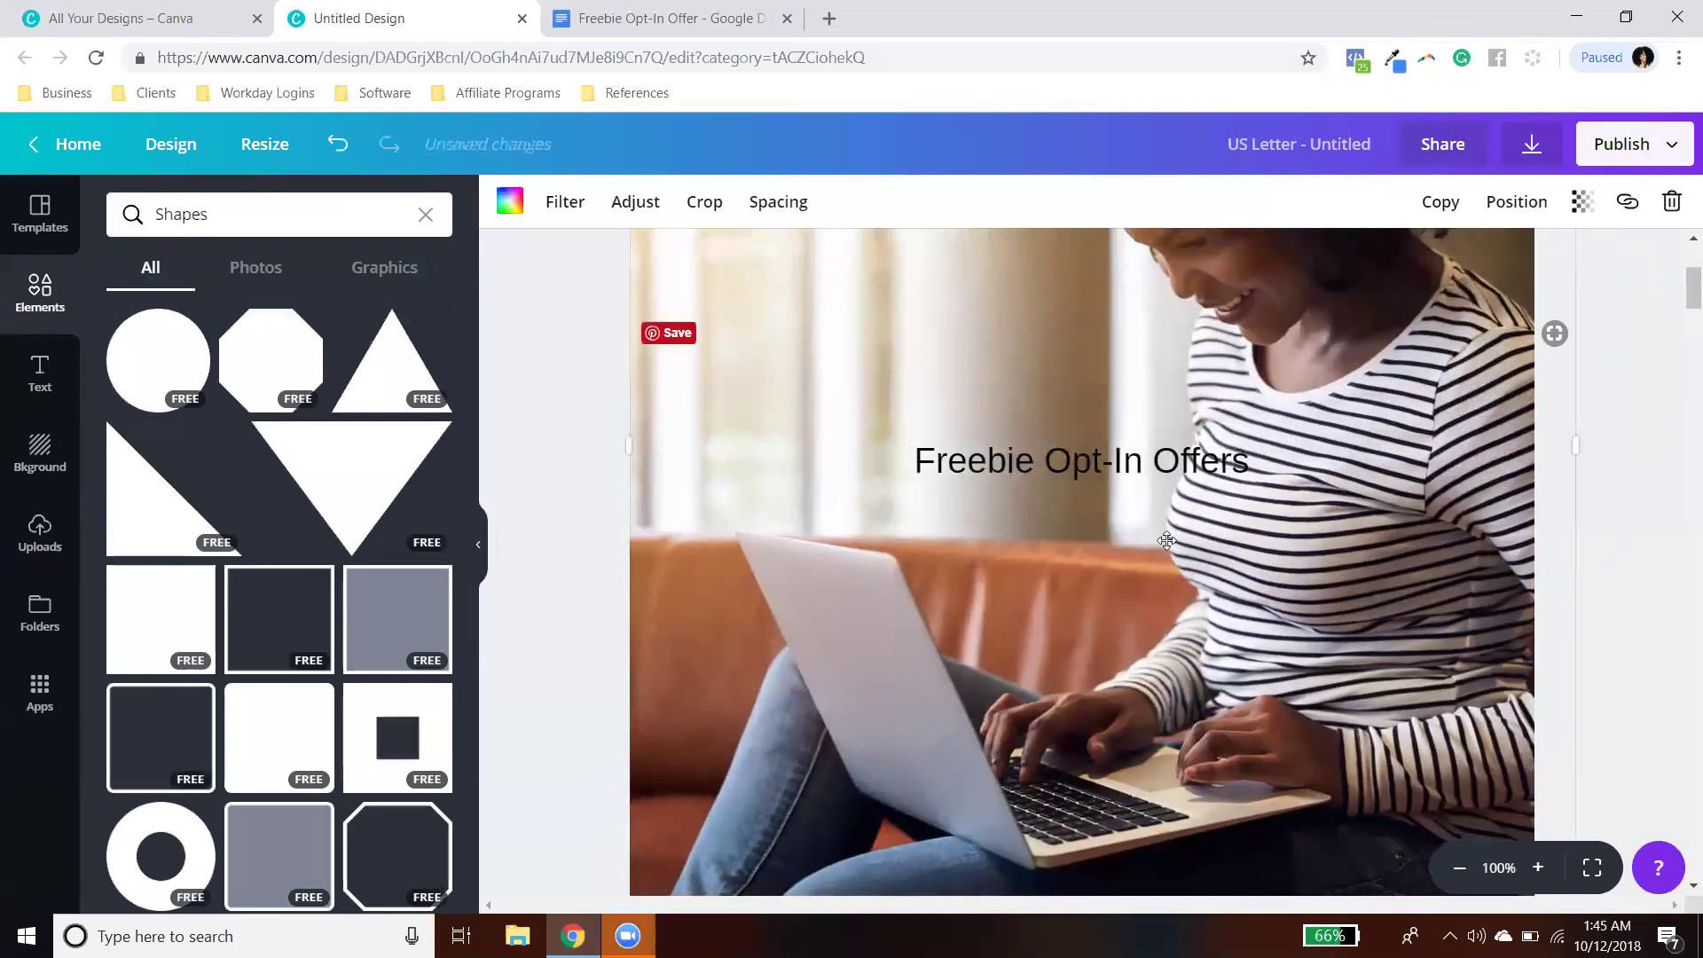
pyautogui.scroll(3, 1140, 523)
# Step: Stretch the white overlay down over the heading and most of the enlarged page 1 photo
pyautogui.click(1193, 475)
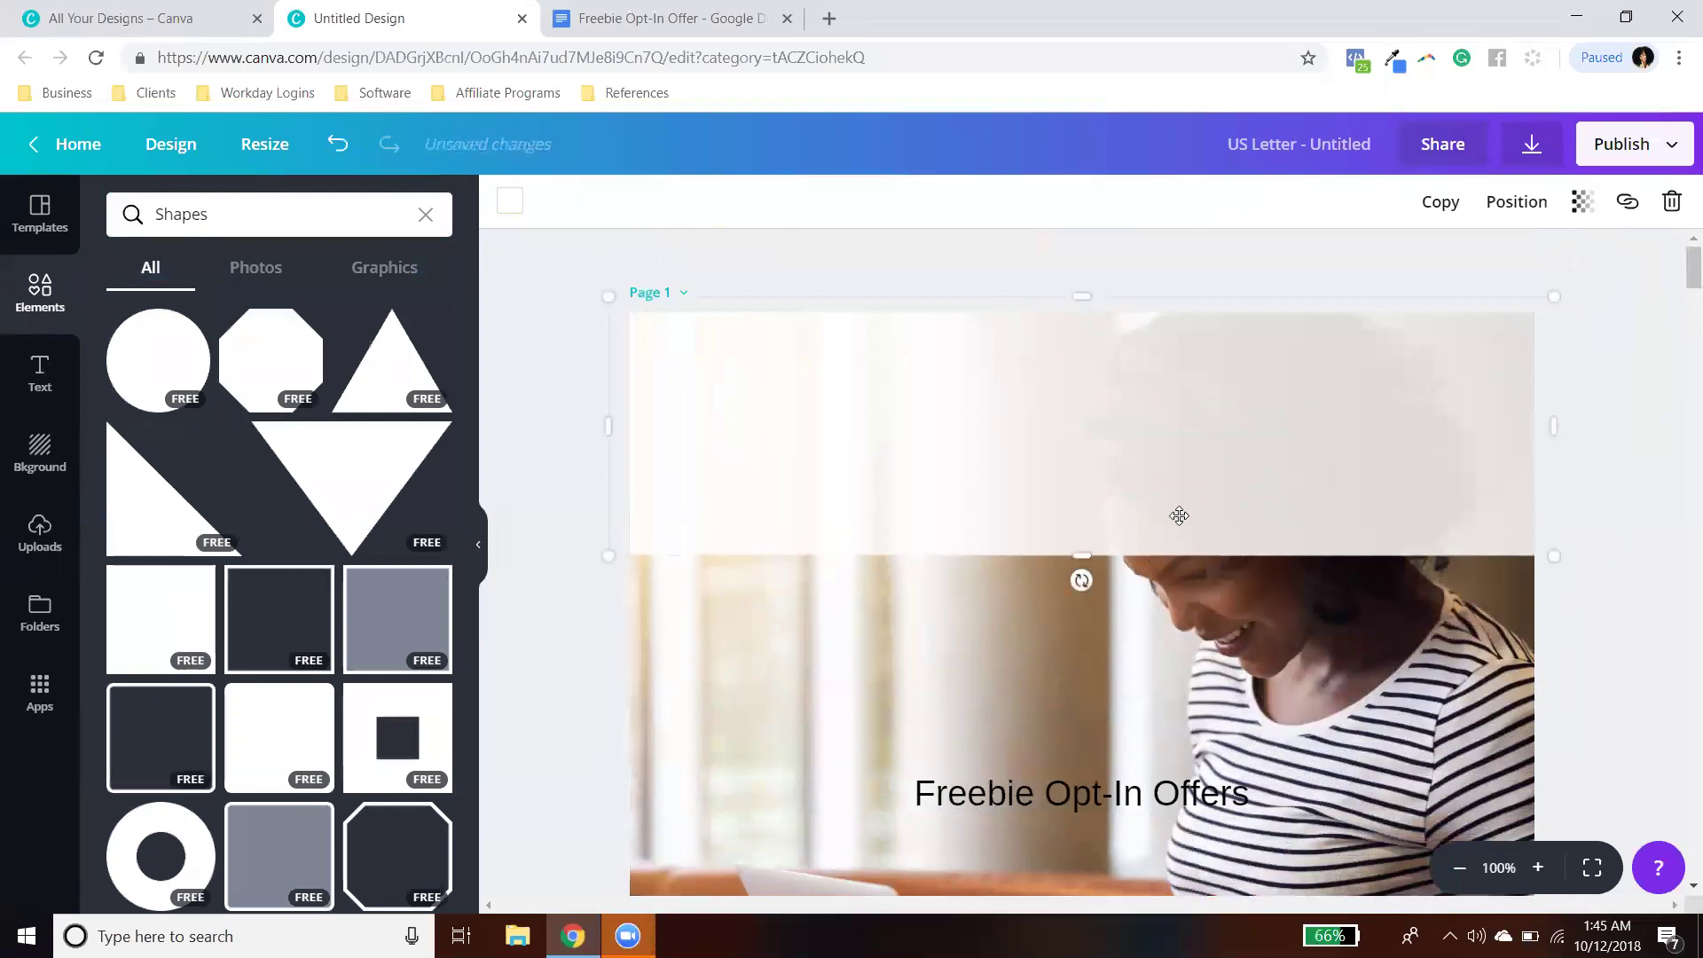
pyautogui.scroll(-3, 1178, 516)
pyautogui.scroll(1, 1179, 516)
pyautogui.moveTo(1081, 335); pyautogui.dragTo(1082, 431)
pyautogui.moveTo(1085, 695); pyautogui.dragTo(1148, 726)
pyautogui.scroll(-4, 1148, 726)
# Step: Extend both the cover photo and the white overlay down to the bottom edge of page 1
pyautogui.click(1136, 556)
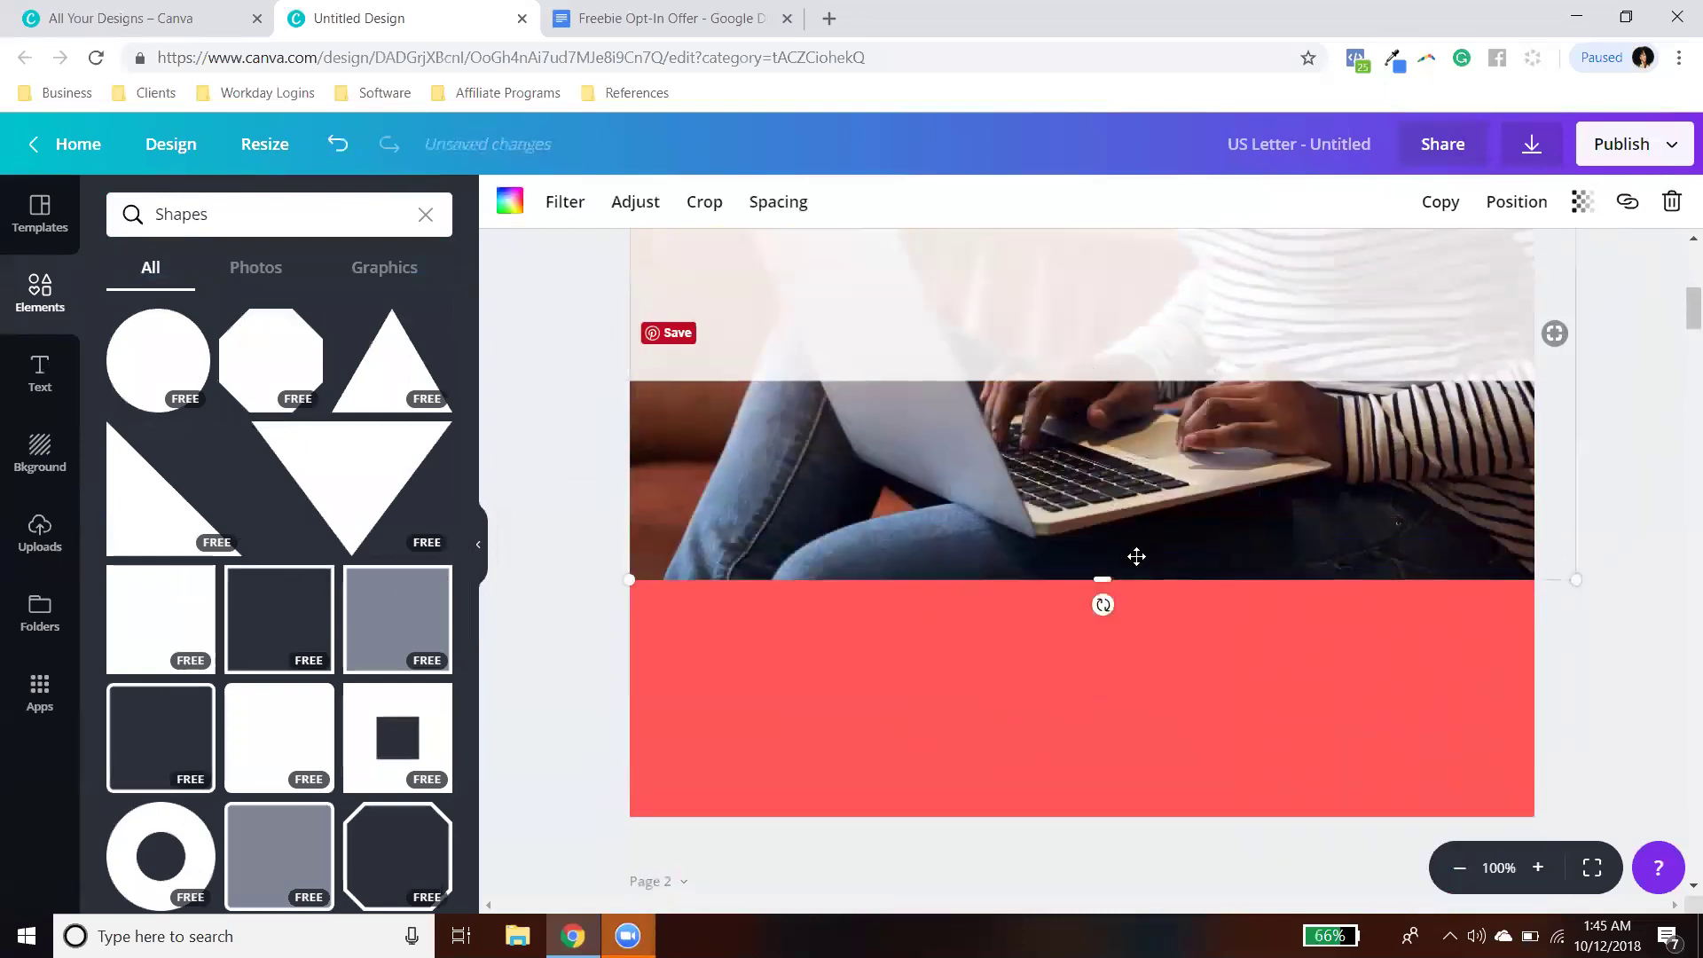
pyautogui.moveTo(1102, 579); pyautogui.dragTo(1112, 837)
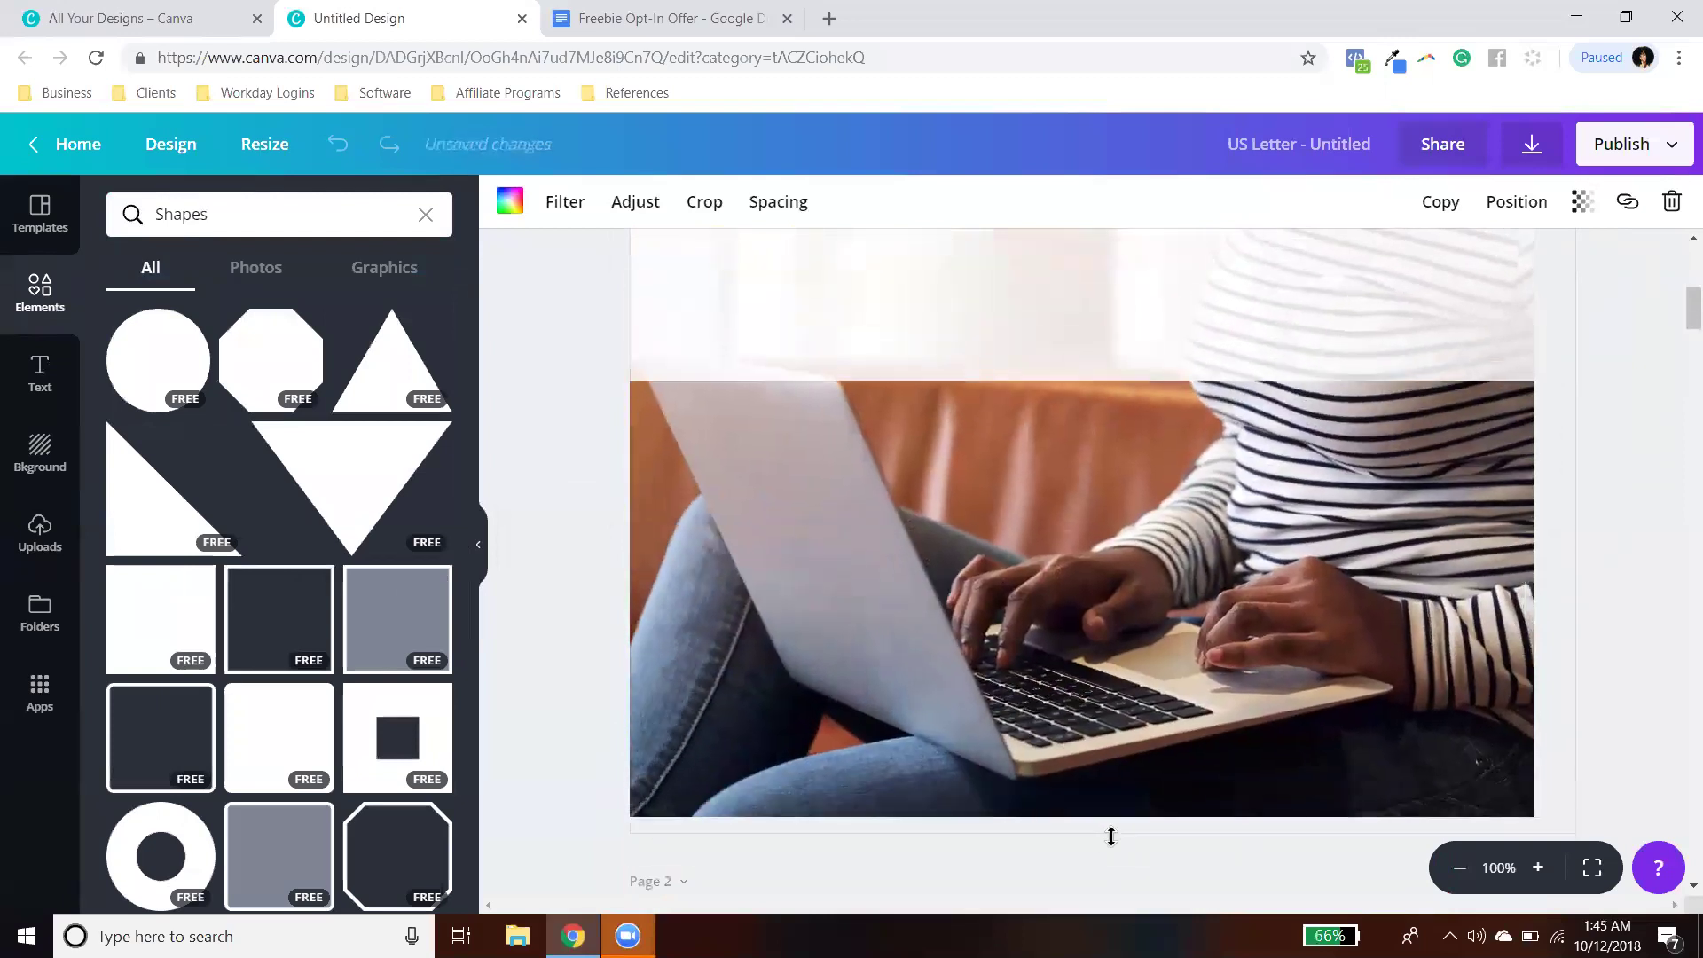
pyautogui.click(1117, 341)
pyautogui.moveTo(1087, 381); pyautogui.dragTo(1156, 825)
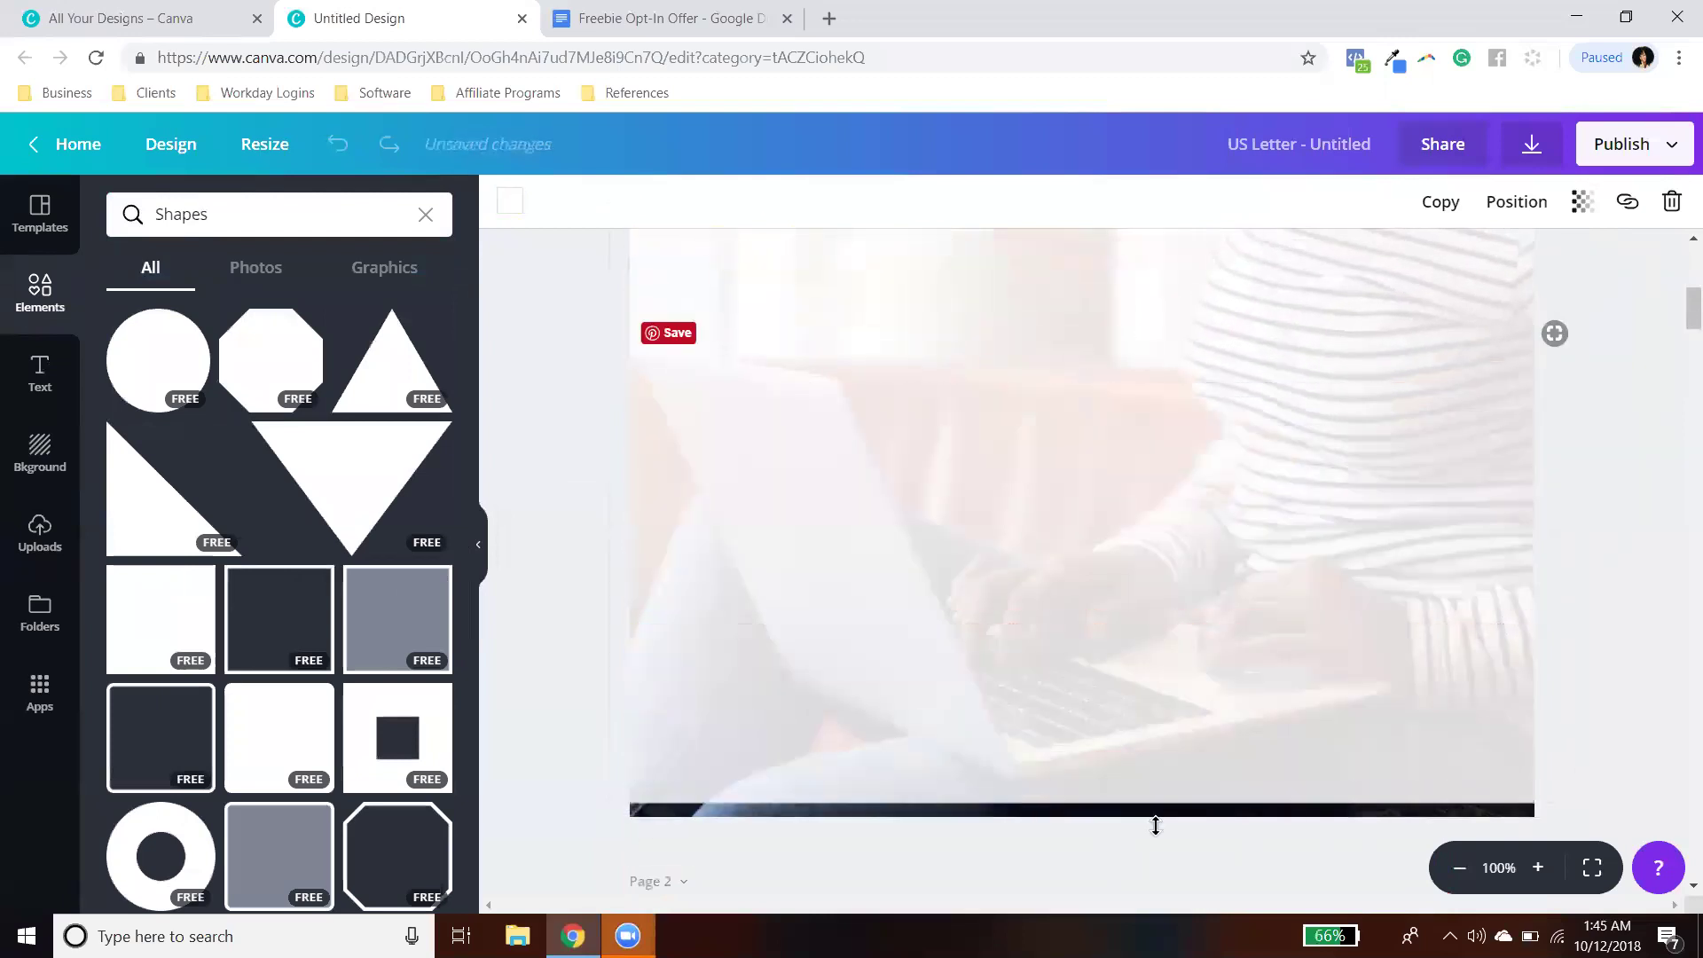
pyautogui.scroll(-4, 1678, 543)
pyautogui.scroll(10, 1478, 519)
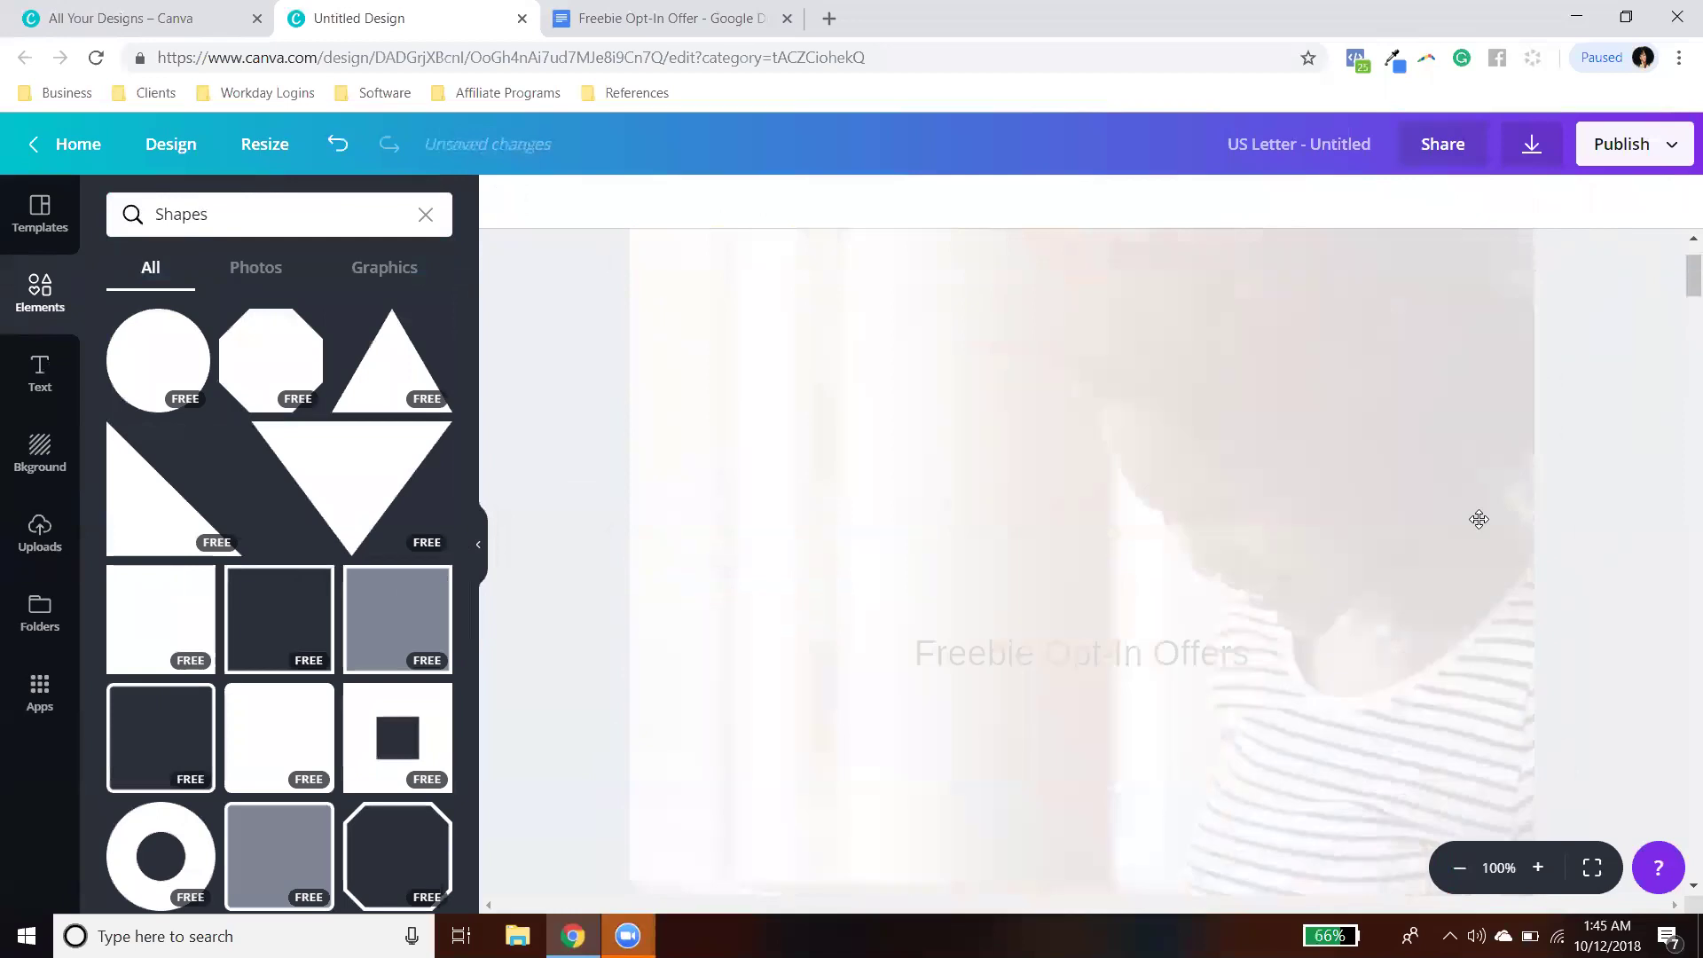
# Step: Send the white overlay on page 1 backward behind the Freebie Opt-In Offers heading
pyautogui.click(1168, 669)
pyautogui.click(1581, 203)
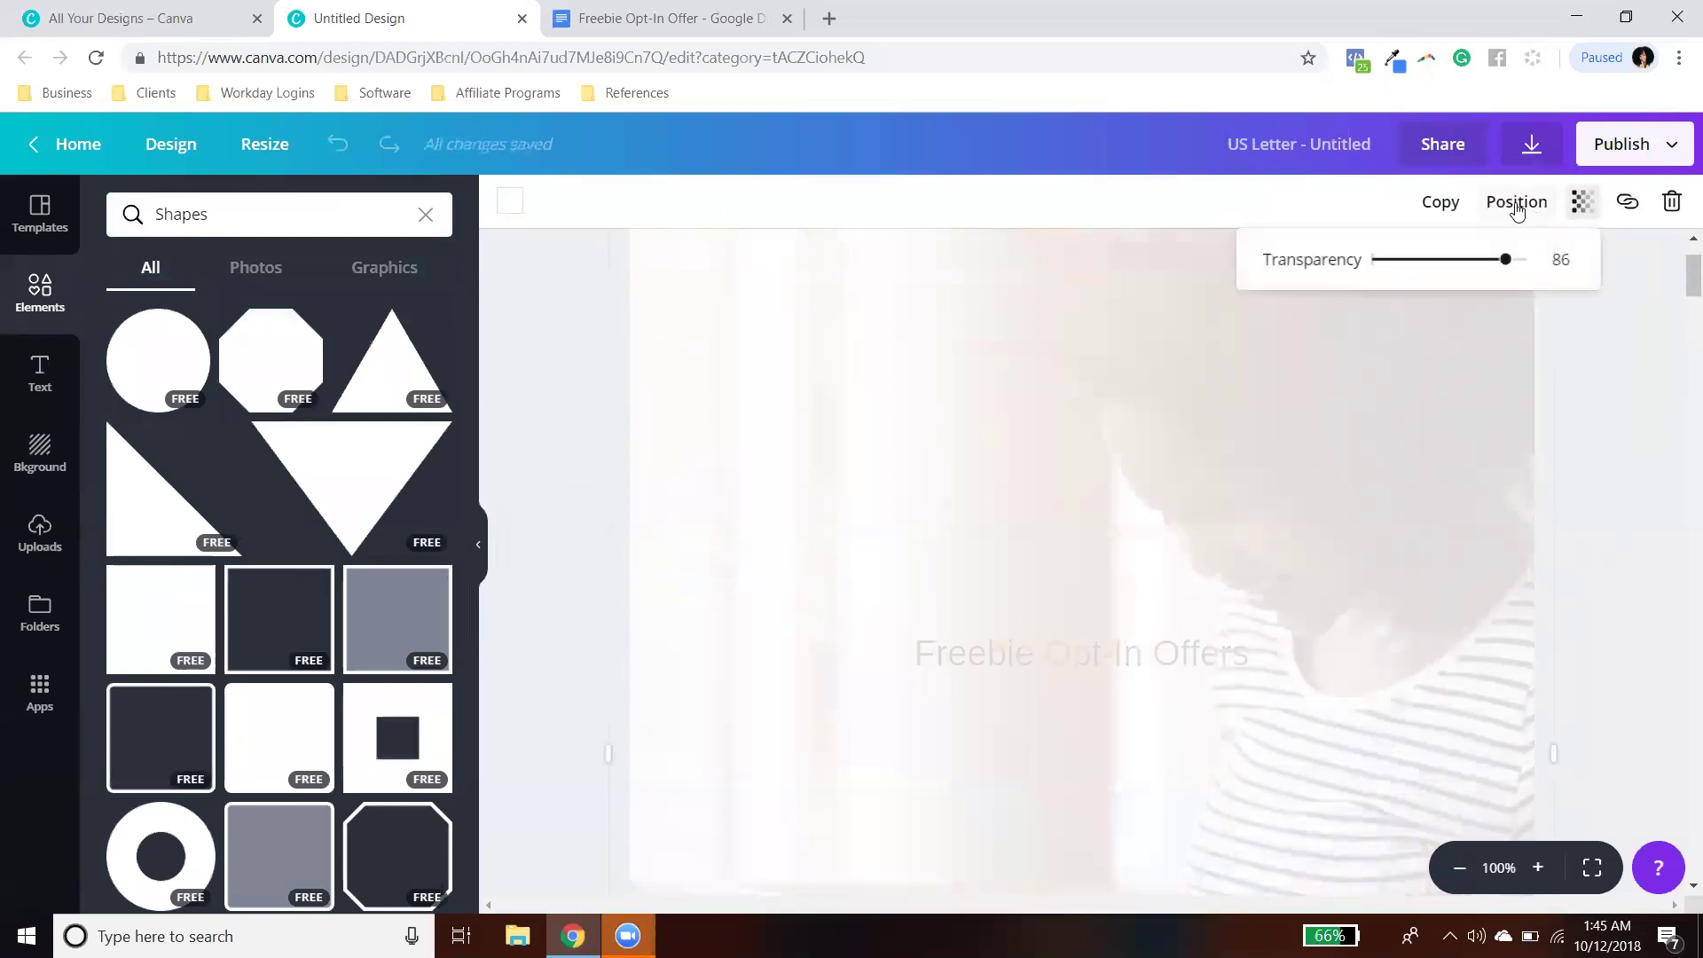
pyautogui.click(1516, 202)
pyautogui.click(1461, 310)
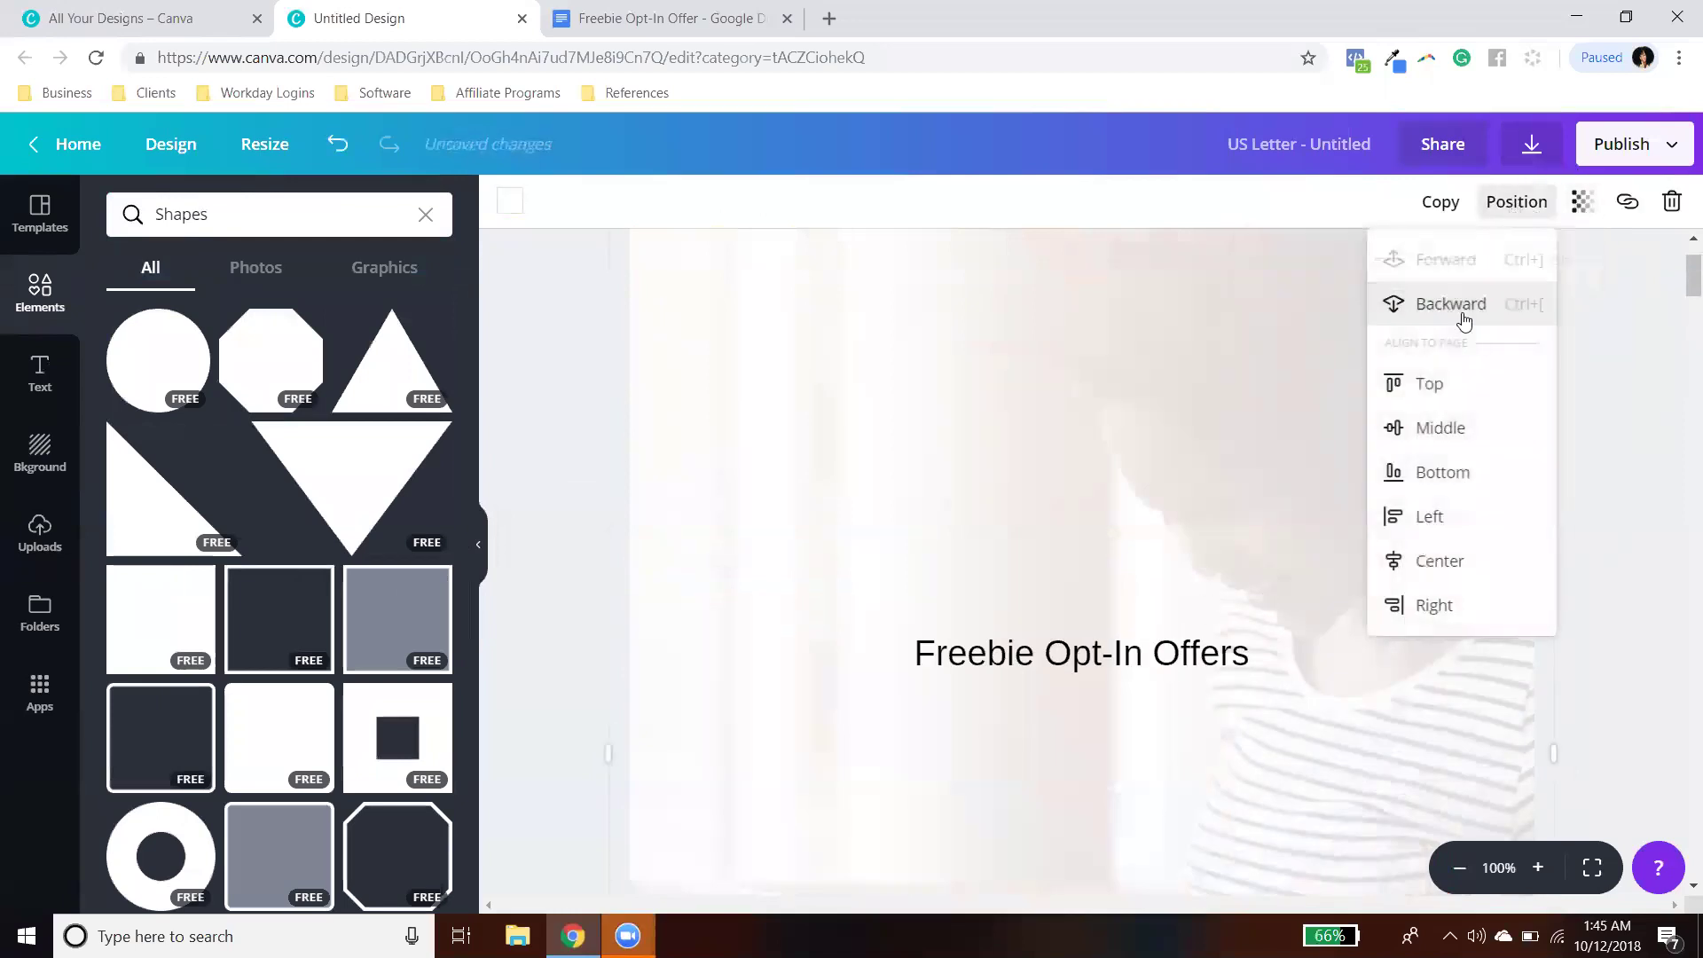
# Step: Set the Freebie Opt-In Offers heading on page 1 to the Lemon Tuesday font at size 48
pyautogui.click(1035, 661)
pyautogui.click(550, 200)
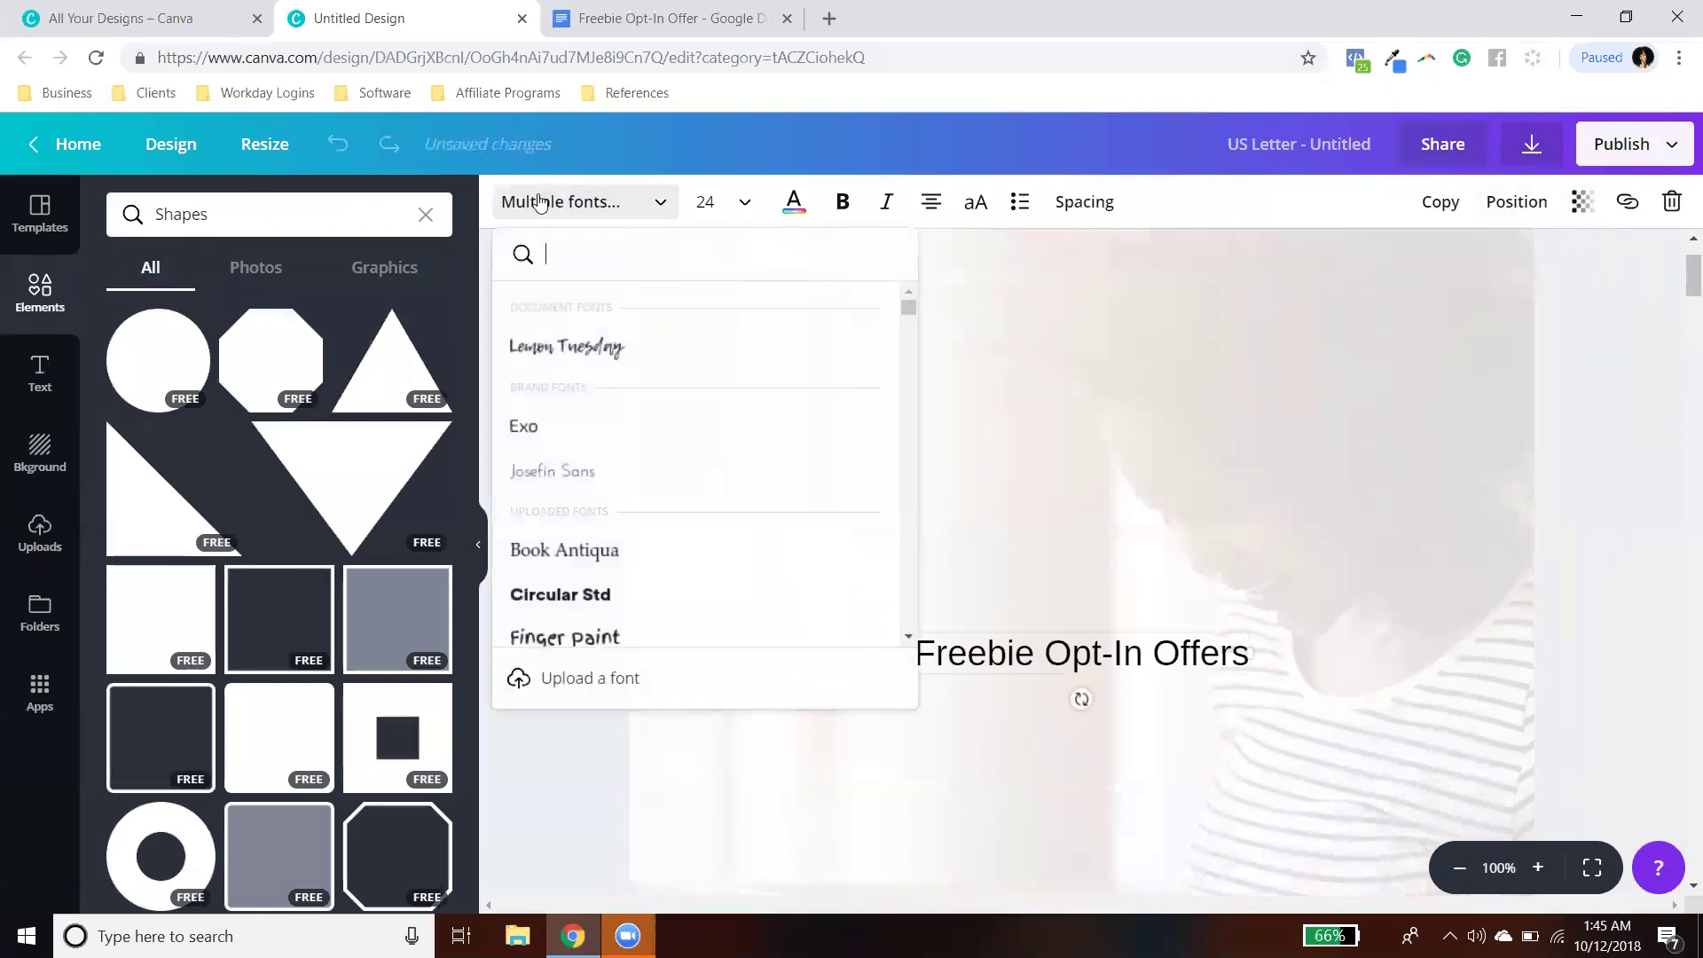
pyautogui.click(593, 359)
pyautogui.click(1427, 651)
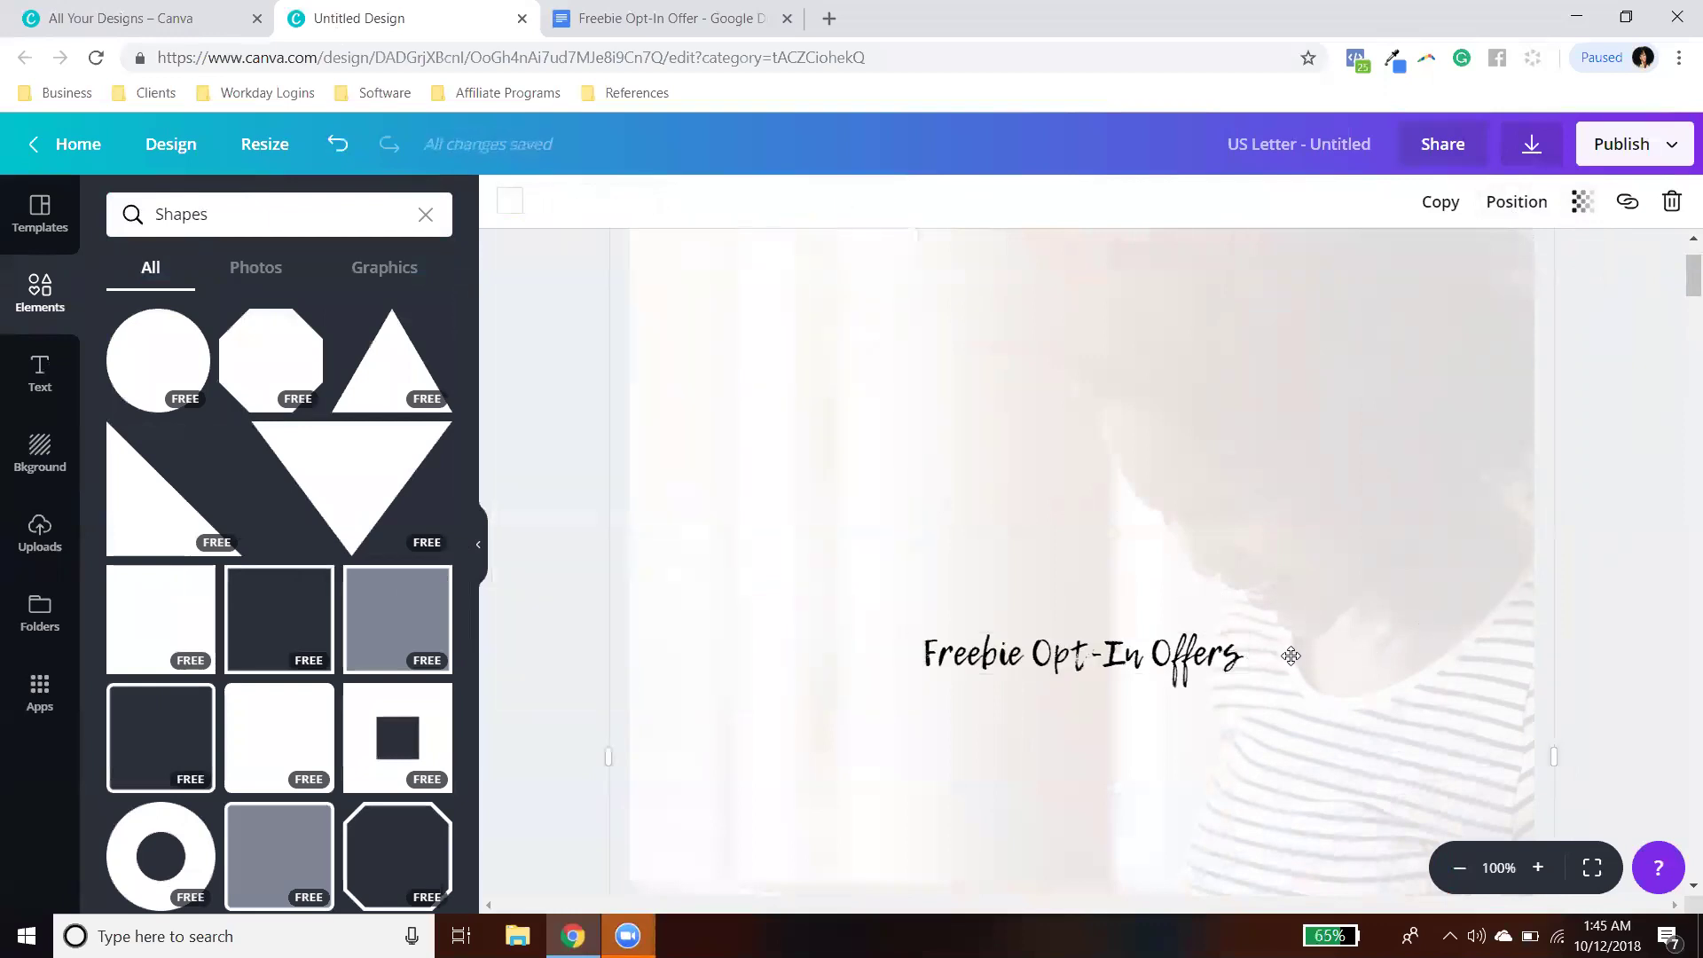
pyautogui.moveTo(1146, 642); pyautogui.dragTo(1146, 649)
pyautogui.click(741, 201)
pyautogui.scroll(-4, 748, 512)
pyautogui.click(734, 293)
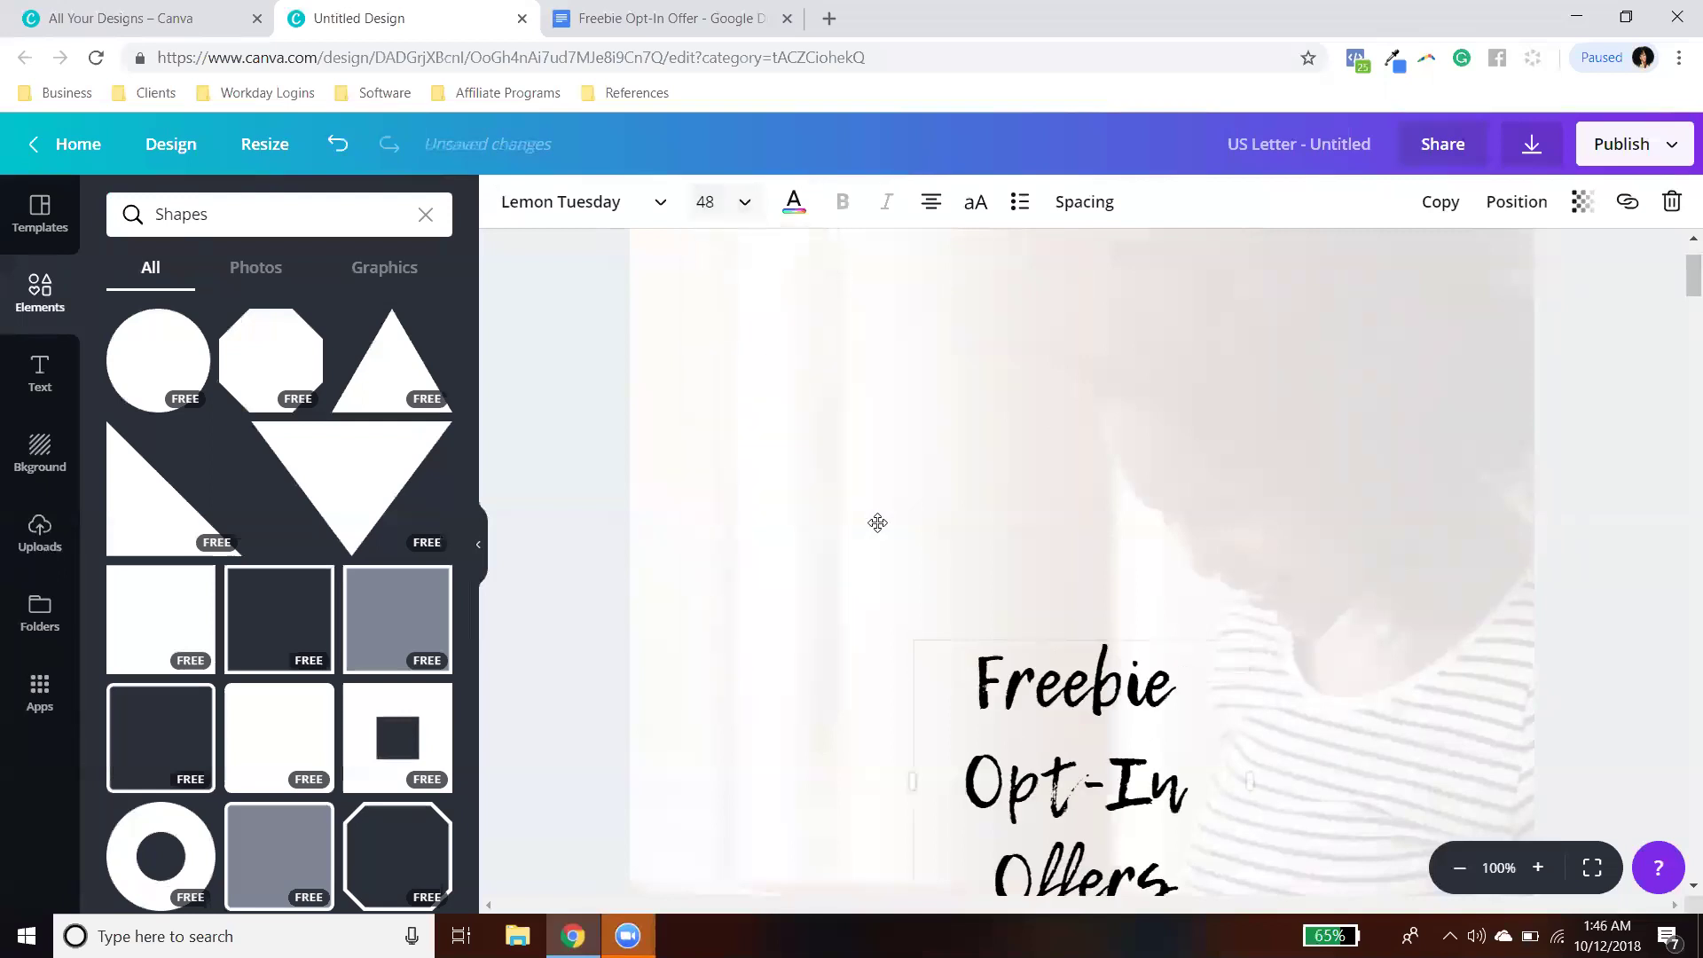
# Step: Widen the Freebie Opt-In Offers heading on page 1 to fit on a single line and center it horizontally on the page
pyautogui.scroll(-1, 1243, 764)
pyautogui.moveTo(1252, 665); pyautogui.dragTo(1415, 590)
pyautogui.click(1443, 583)
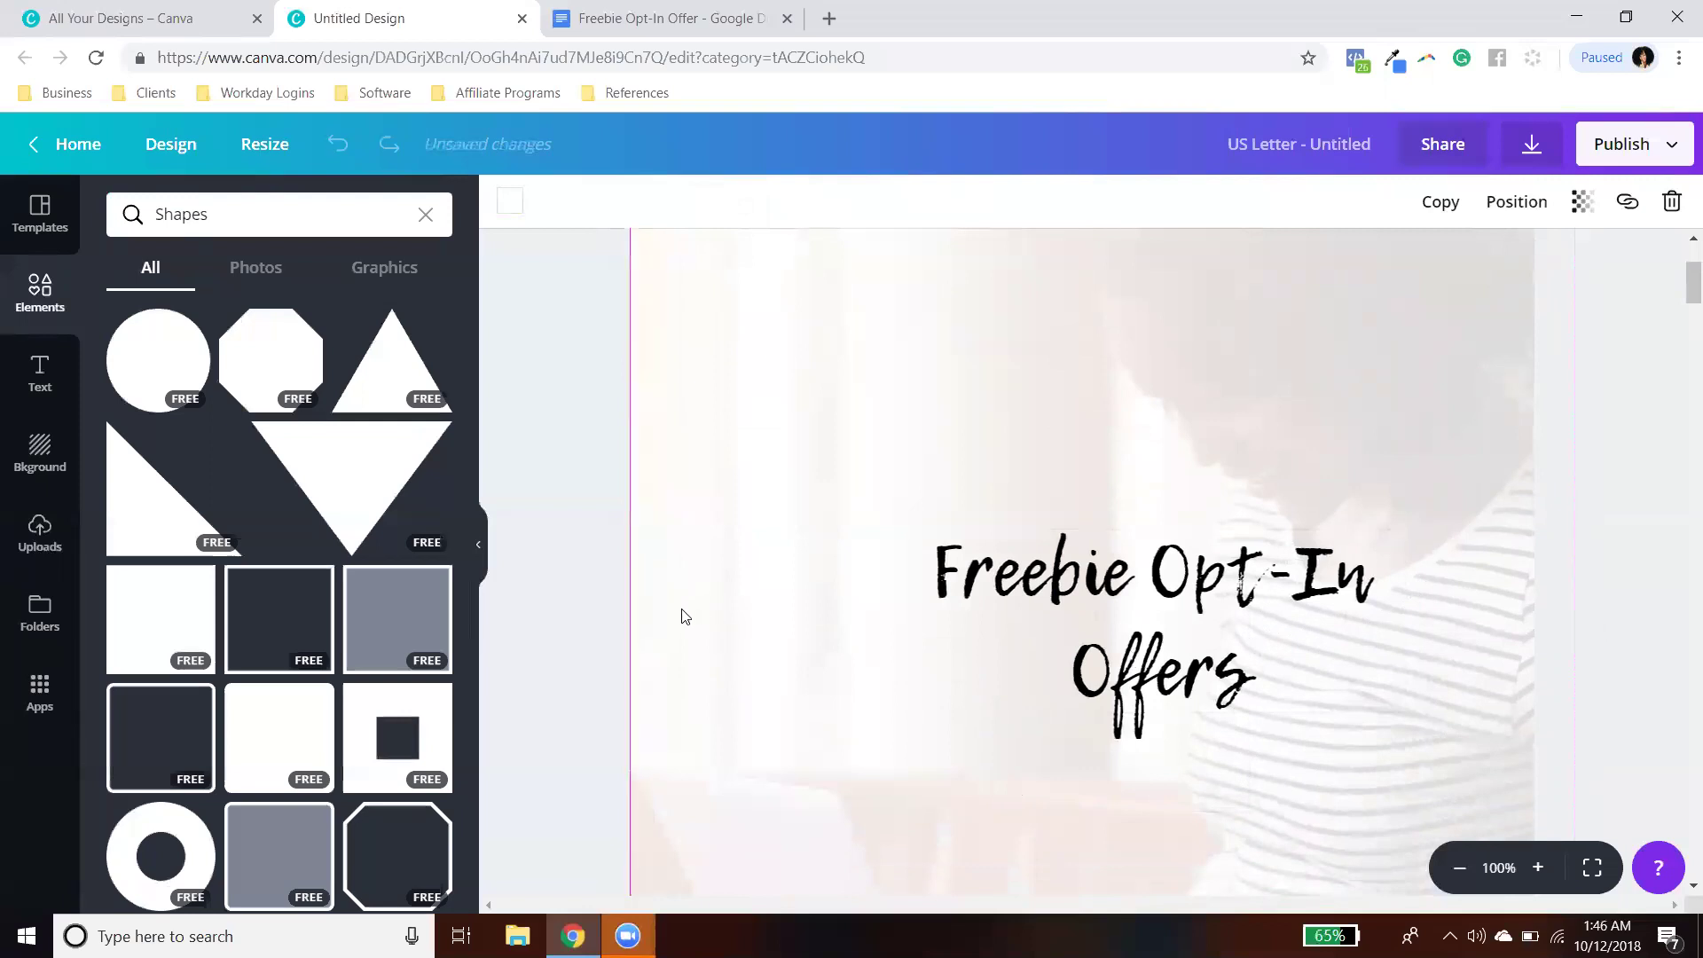
pyautogui.click(992, 581)
pyautogui.moveTo(919, 616); pyautogui.dragTo(775, 635)
pyautogui.moveTo(1217, 622); pyautogui.dragTo(1209, 600)
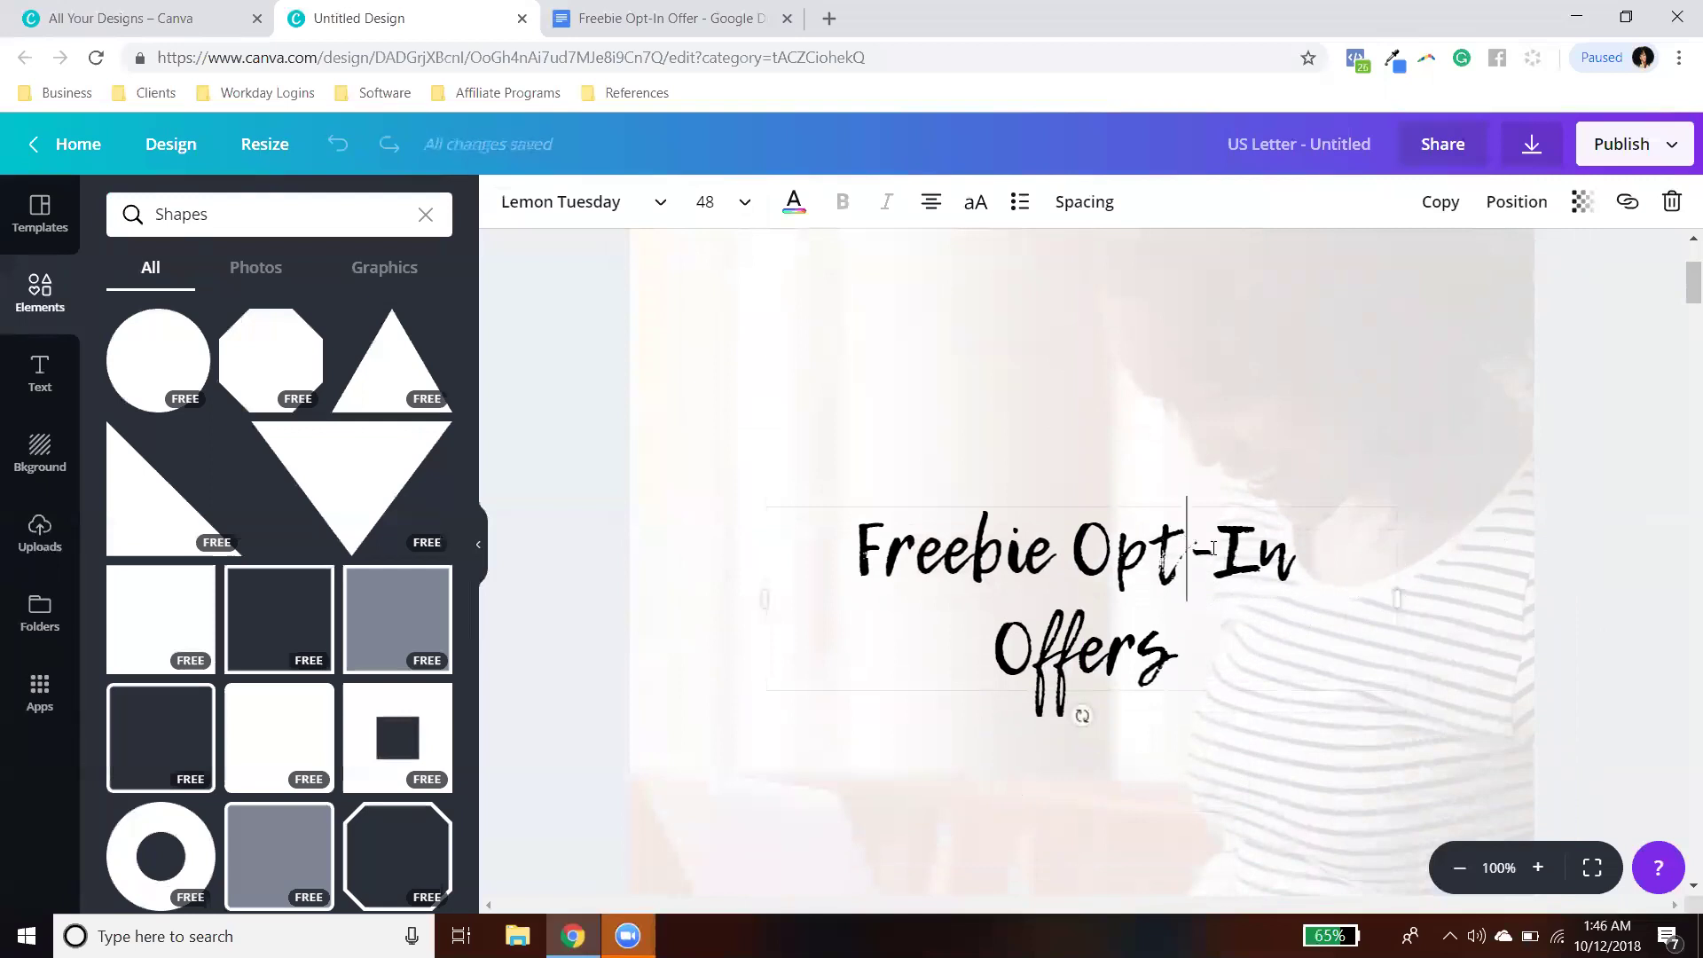
pyautogui.moveTo(1397, 590); pyautogui.dragTo(1467, 573)
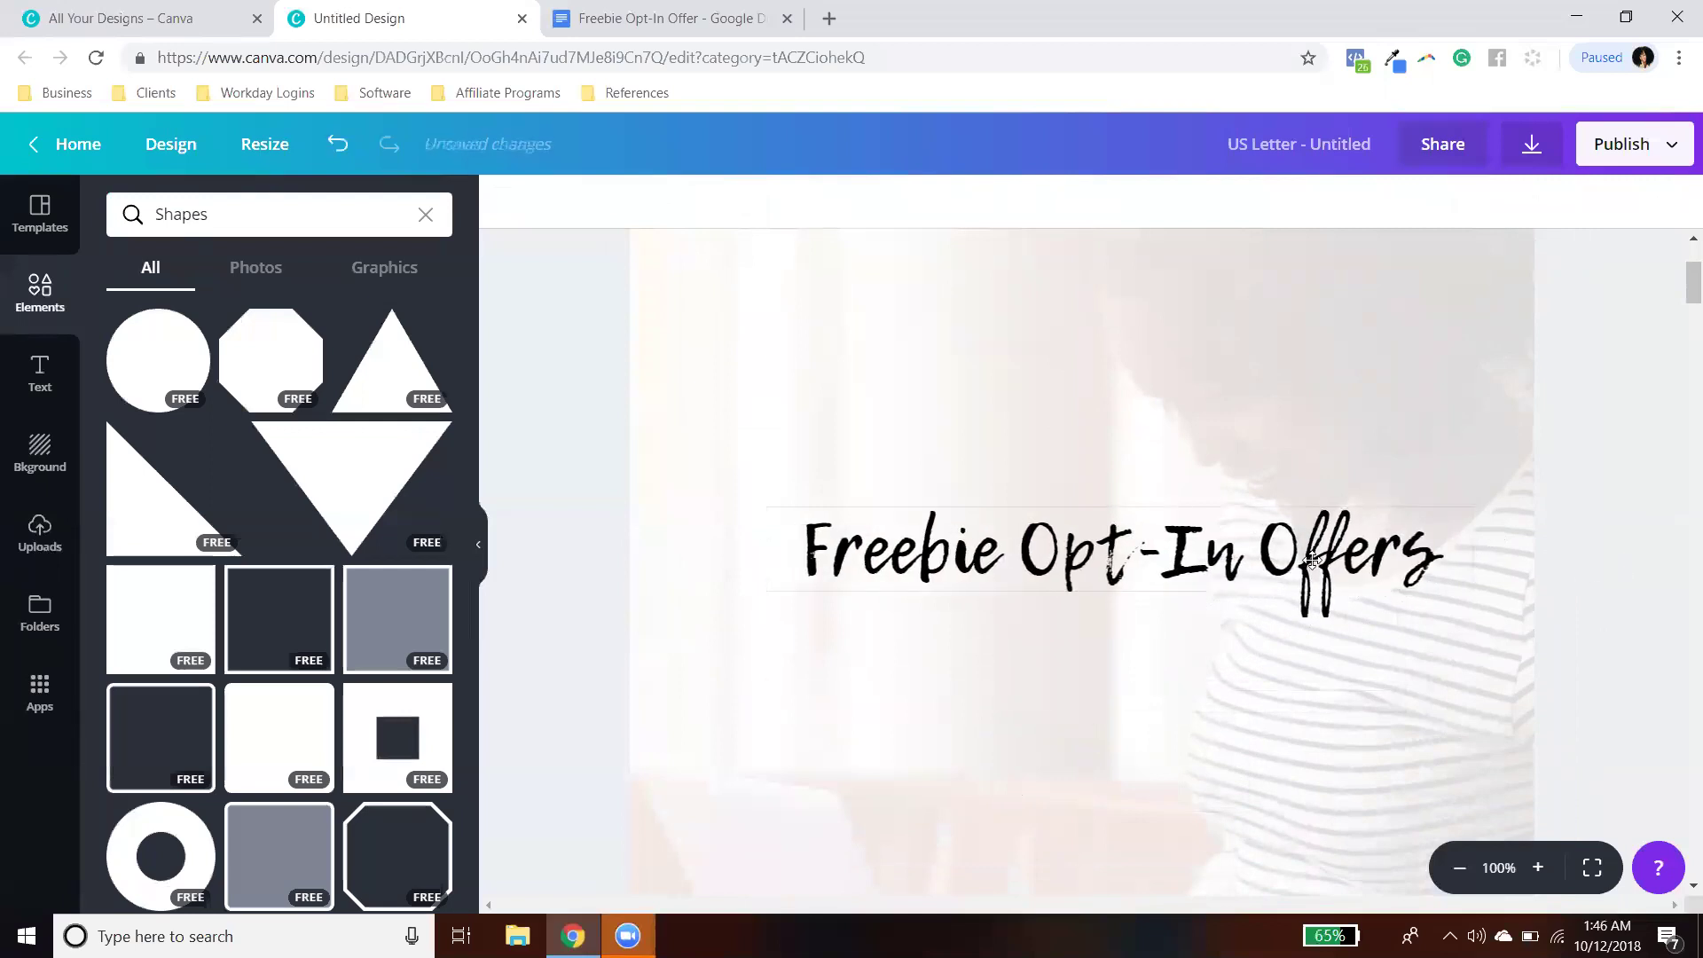
pyautogui.moveTo(1117, 615); pyautogui.dragTo(1104, 581)
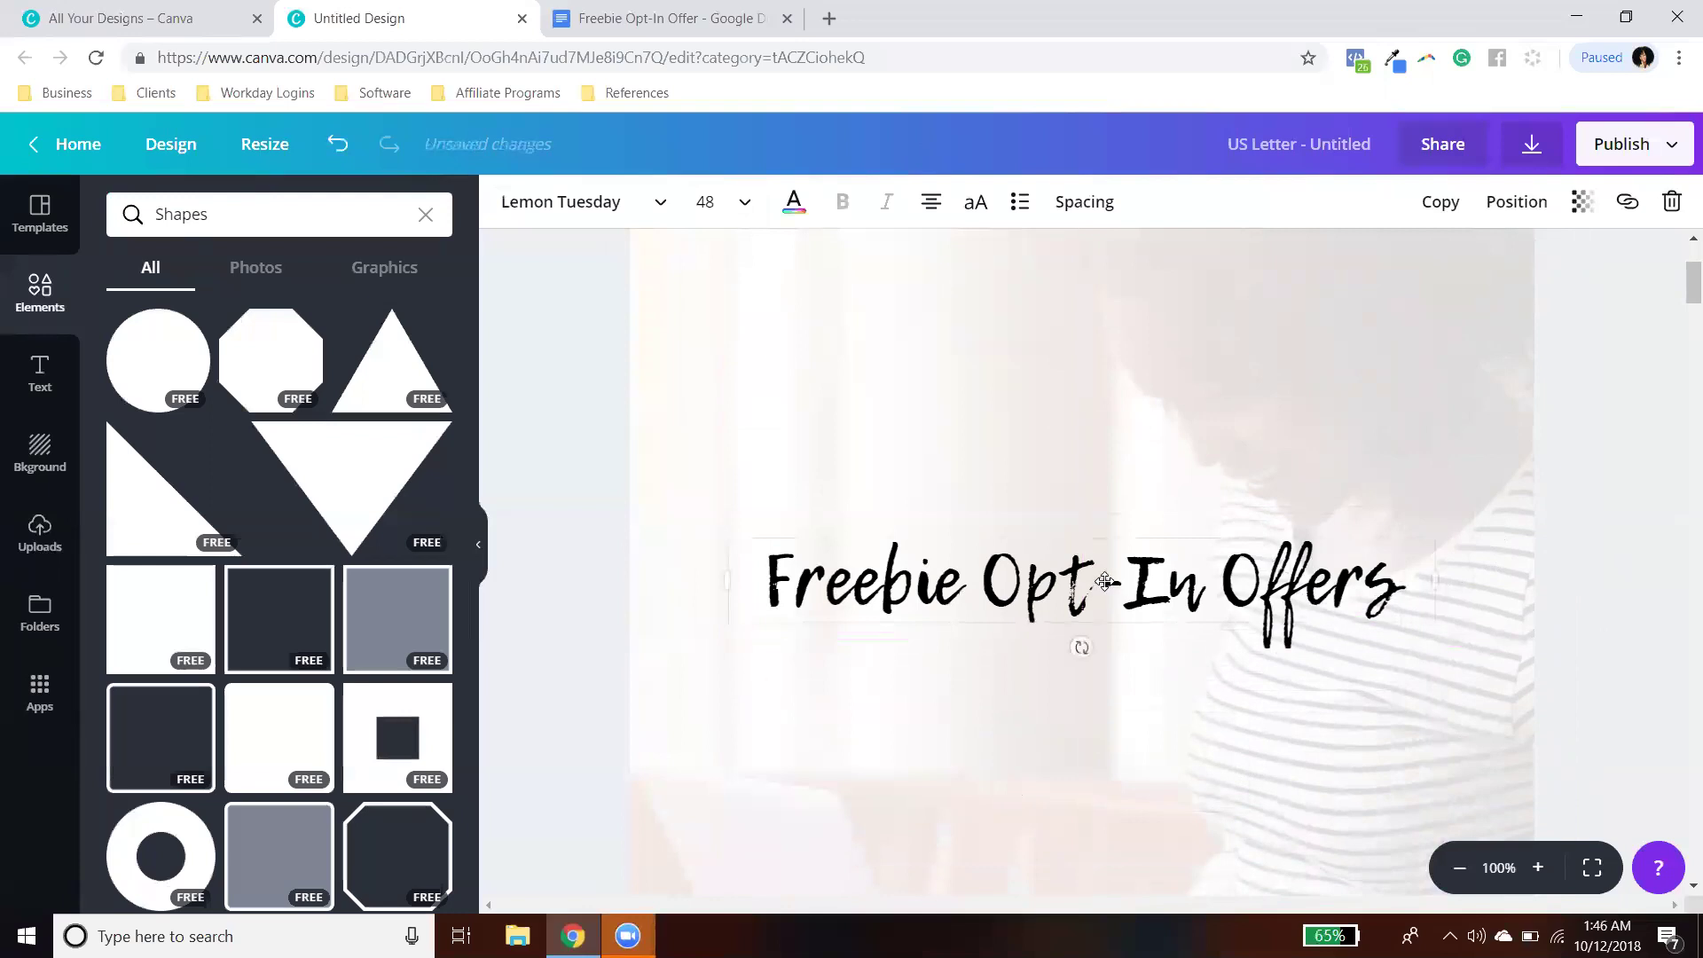
# Step: Recolor the Freebie Opt-In Offers heading with the light coral red from the document colors
pyautogui.click(814, 199)
pyautogui.click(1052, 285)
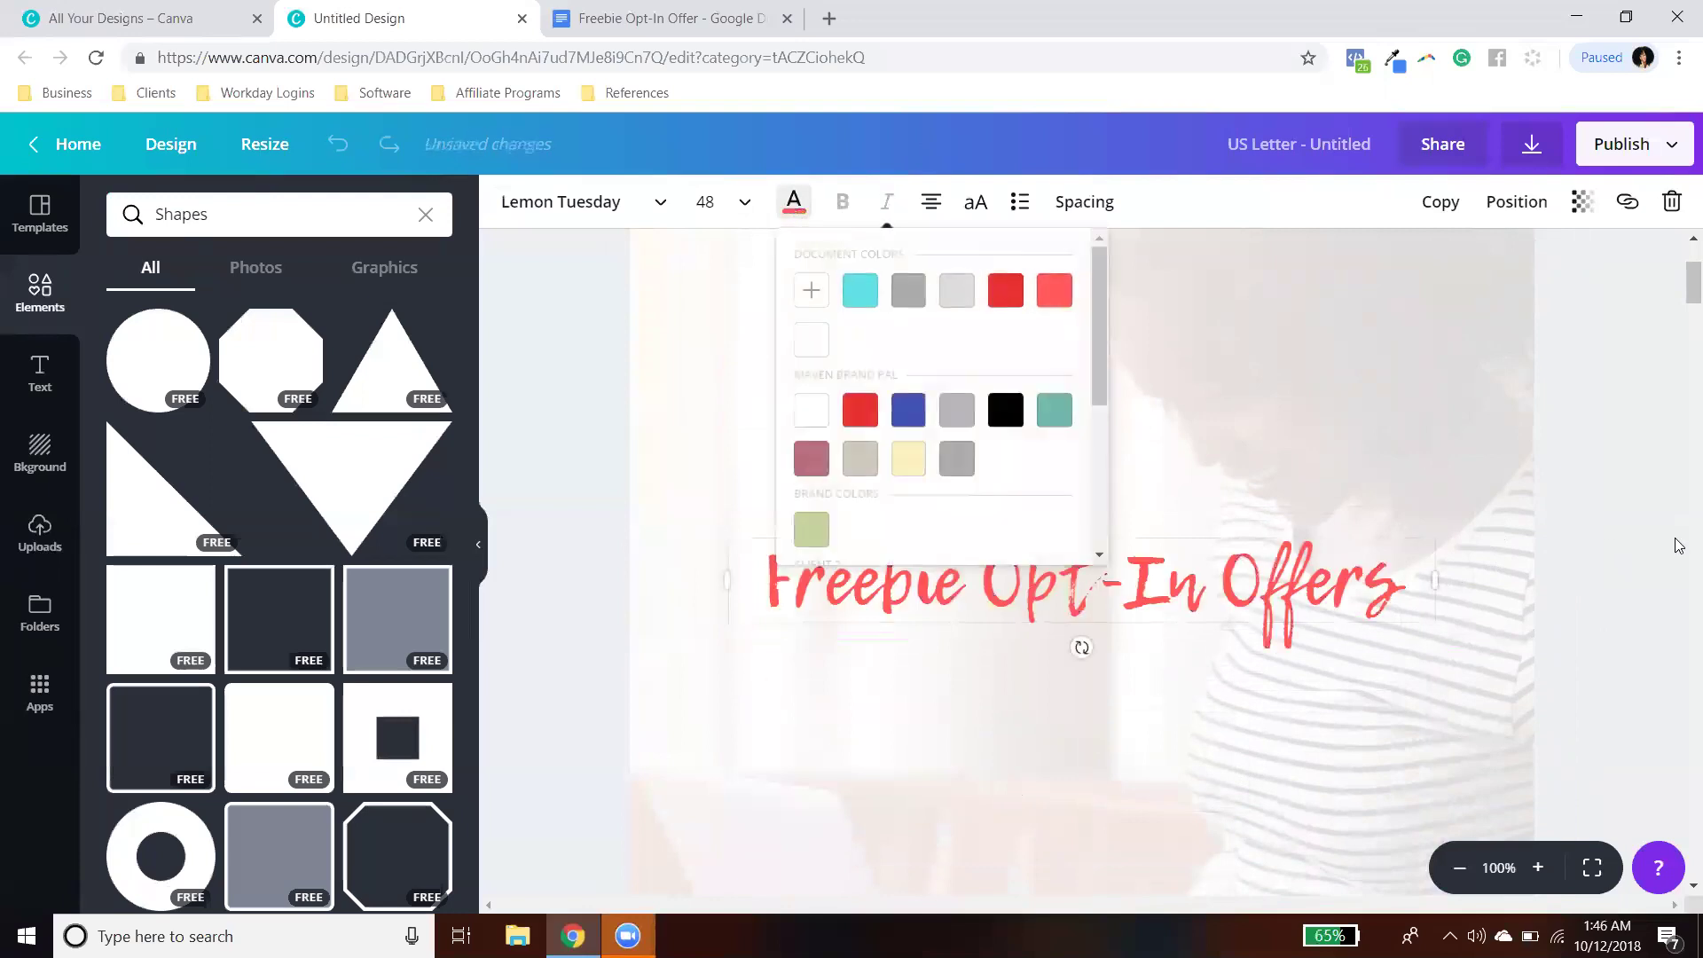
pyautogui.click(1679, 467)
# Step: Review the cover and preview the whole design full screen from page 1 through page 8
pyautogui.scroll(-5, 1679, 468)
pyautogui.scroll(5, 1679, 468)
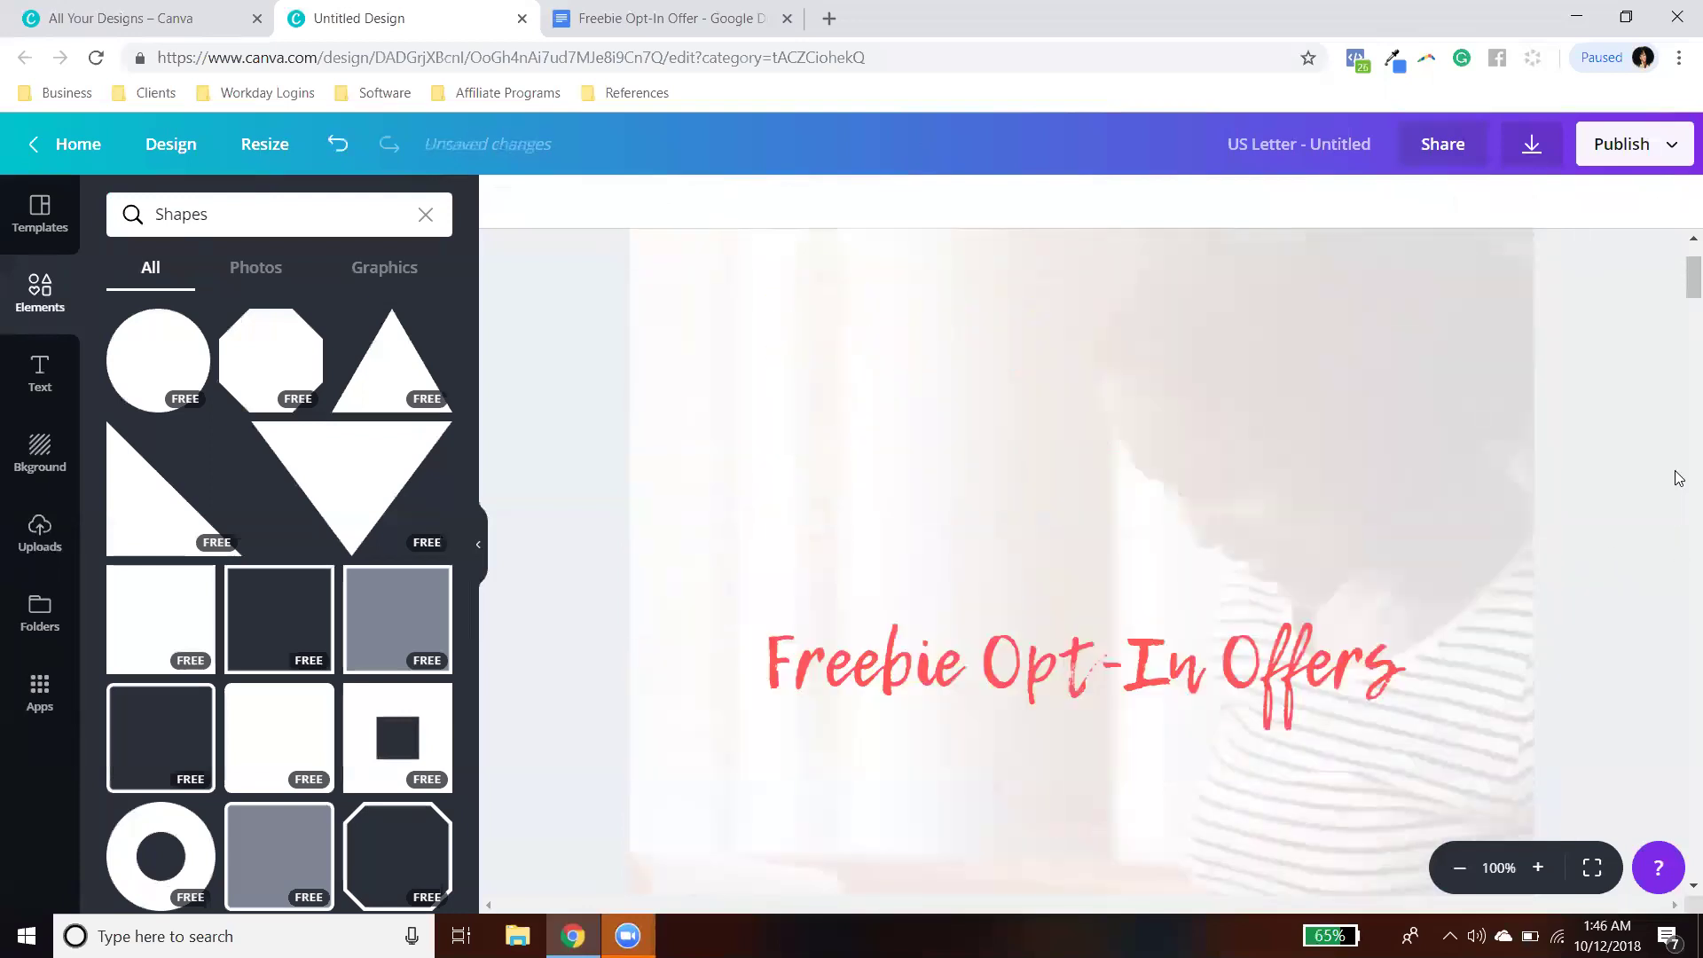
pyautogui.scroll(-3, 1679, 479)
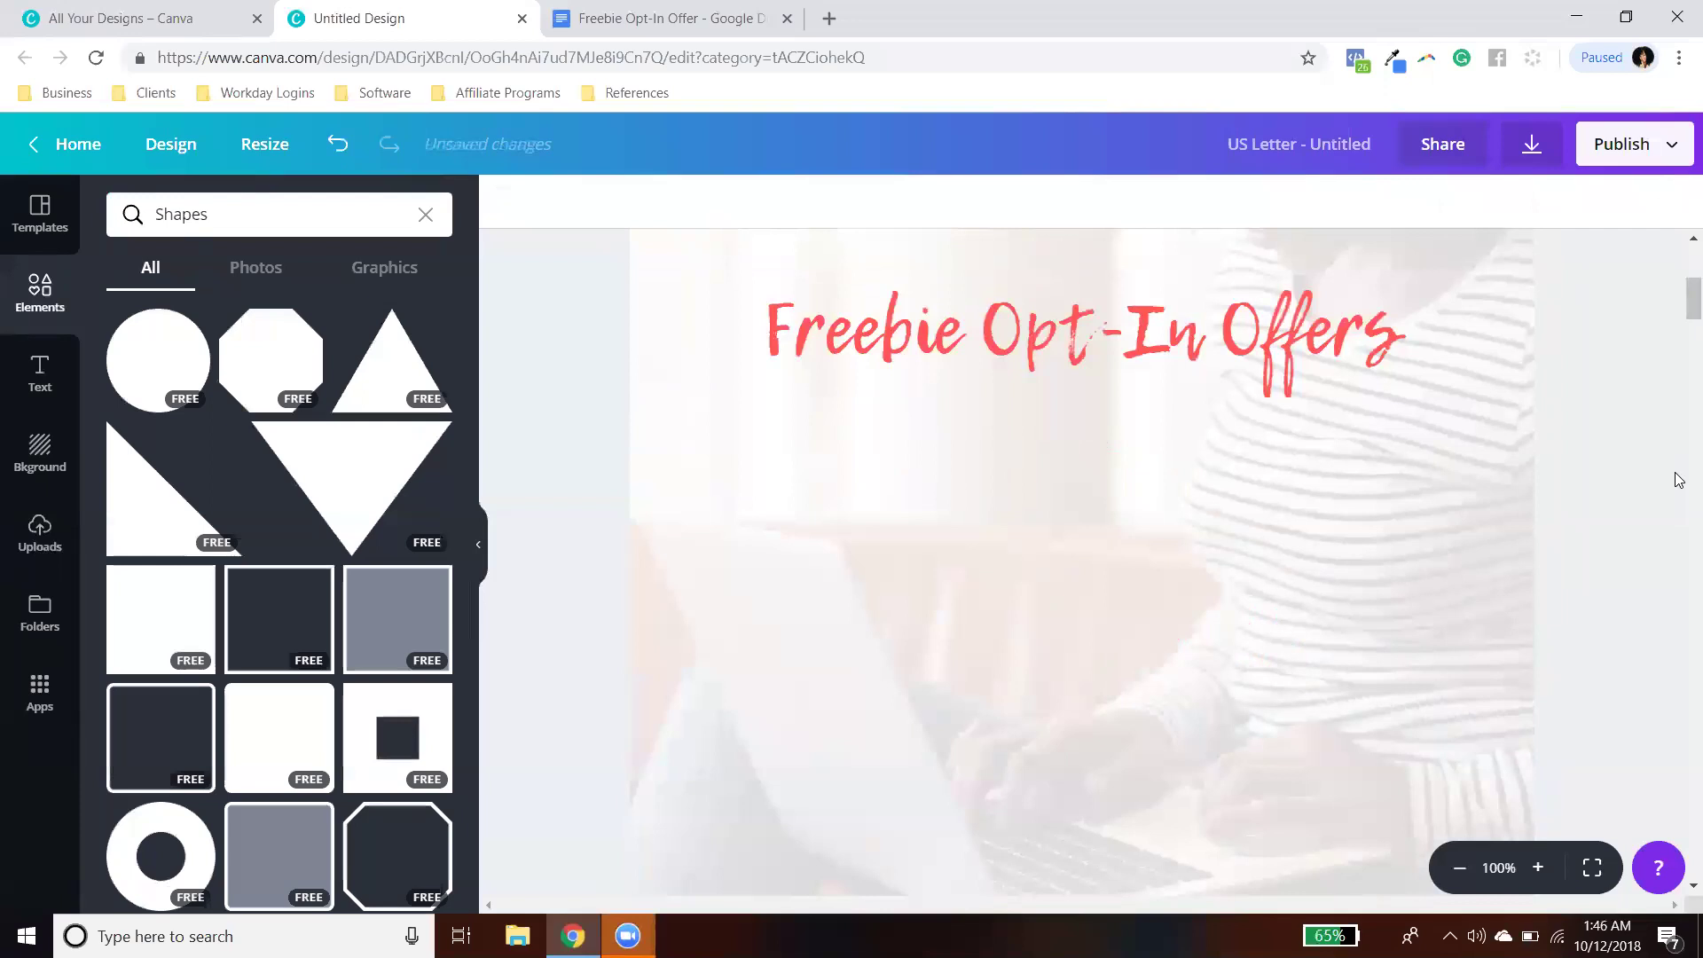
pyautogui.scroll(-5, 1679, 328)
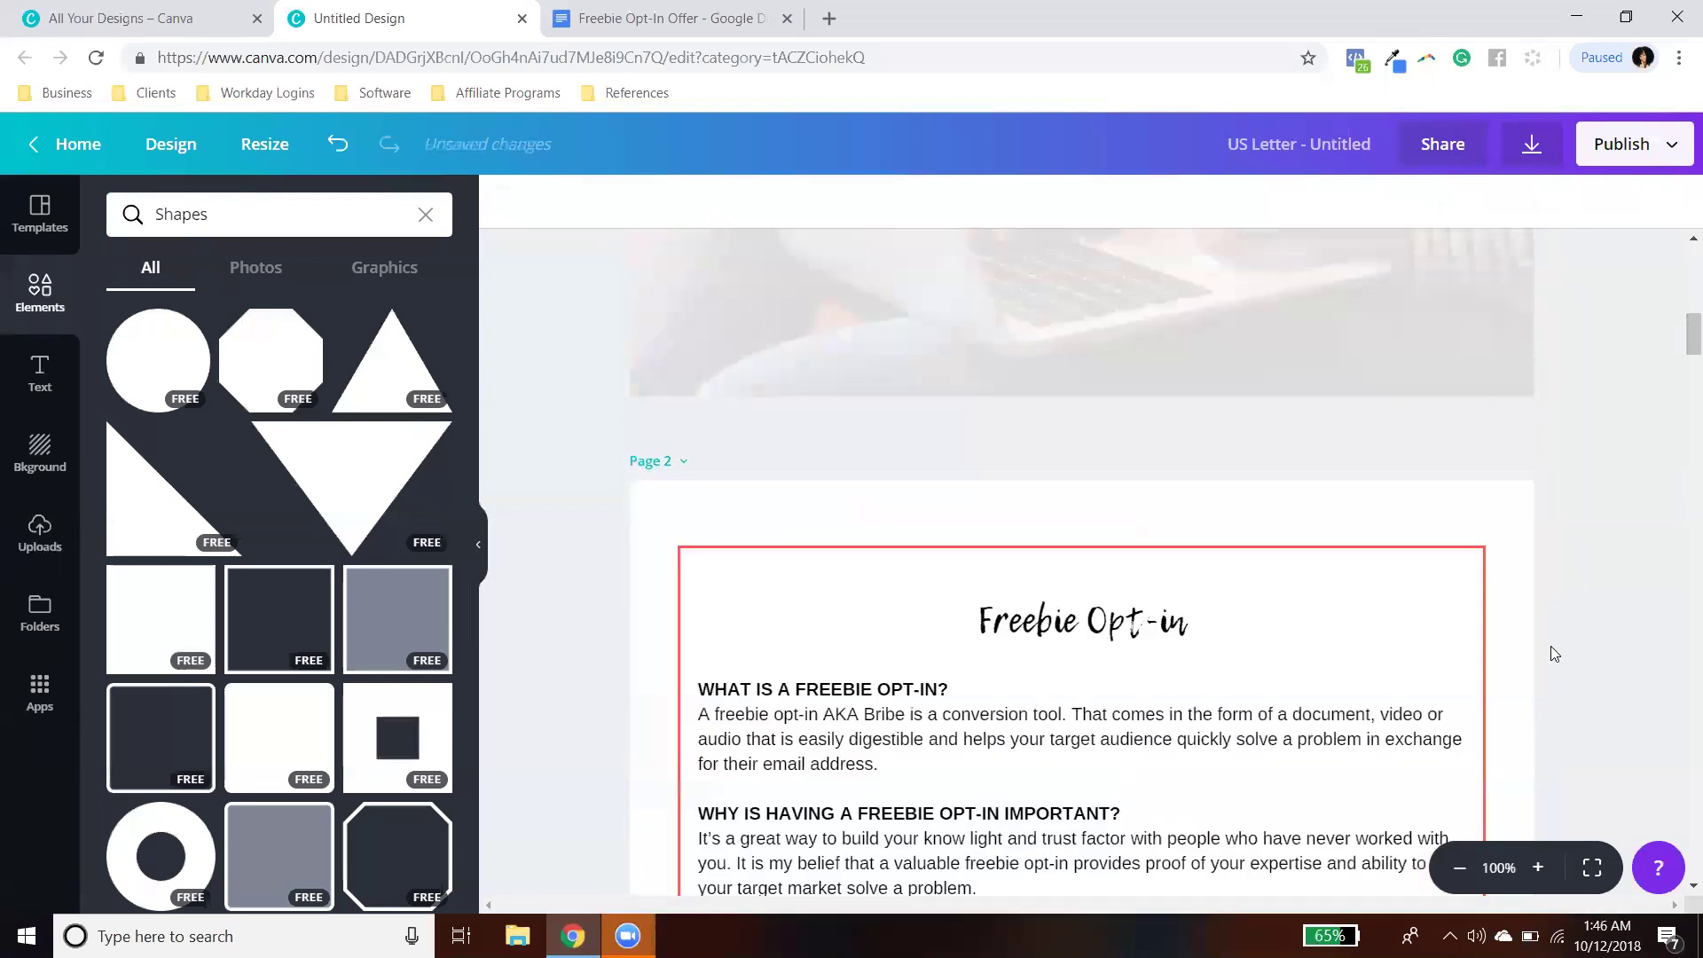
pyautogui.click(1593, 867)
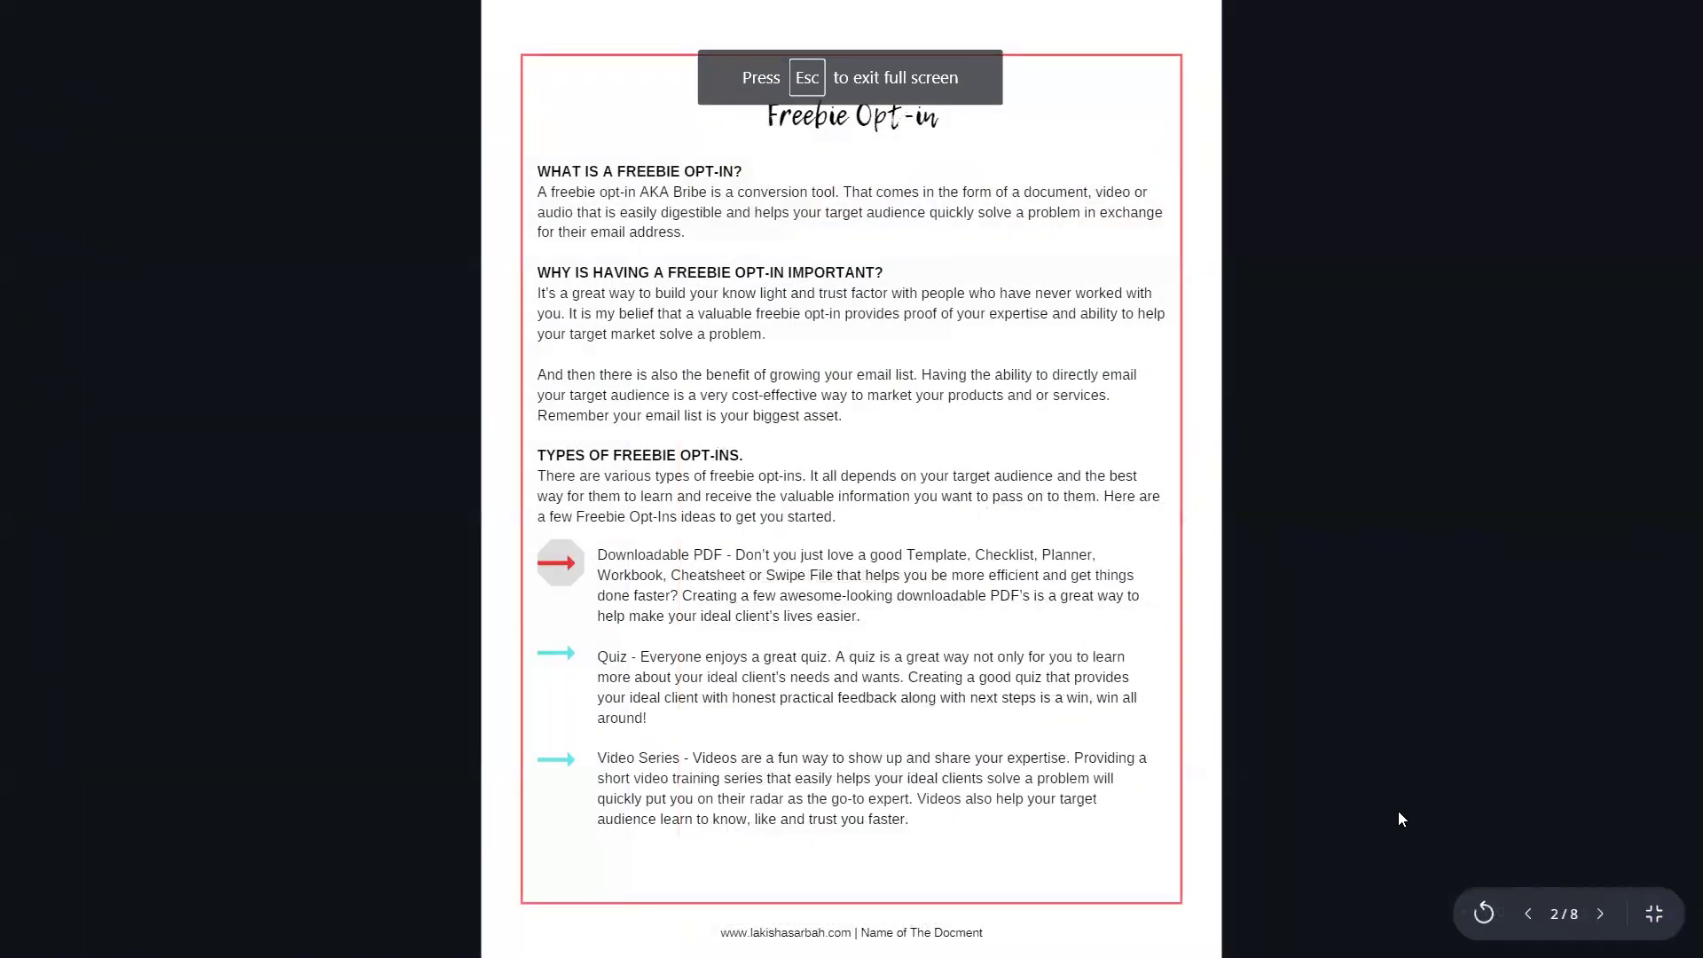
pyautogui.click(1528, 915)
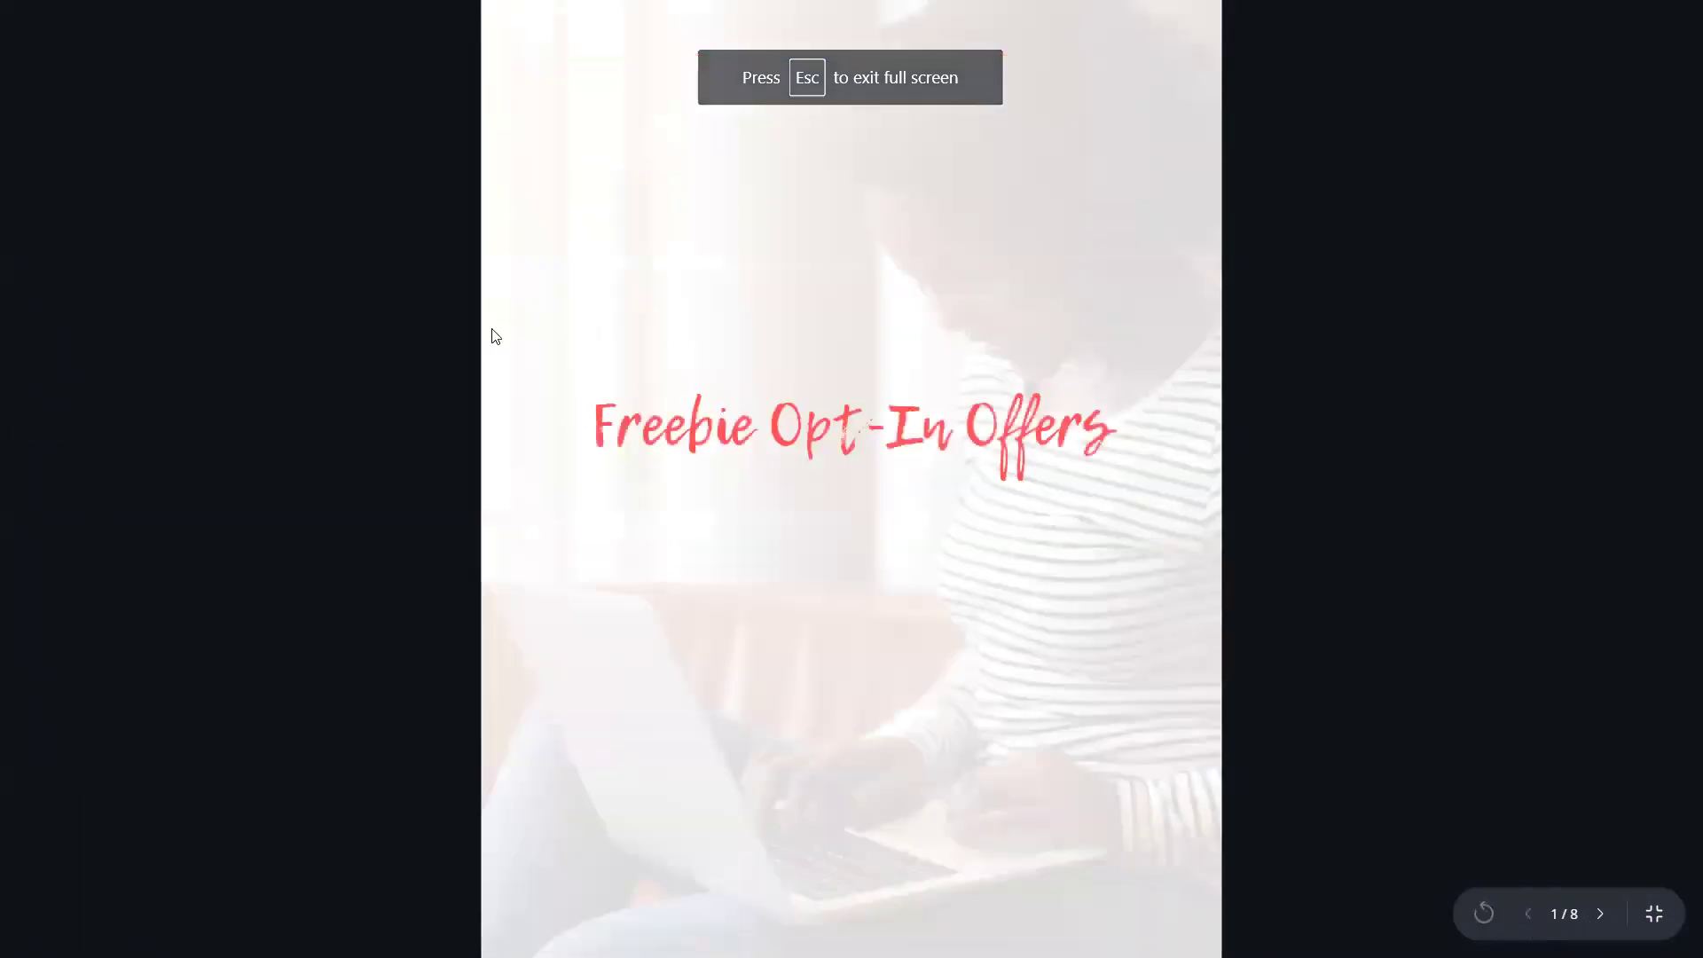
pyautogui.click(1594, 914)
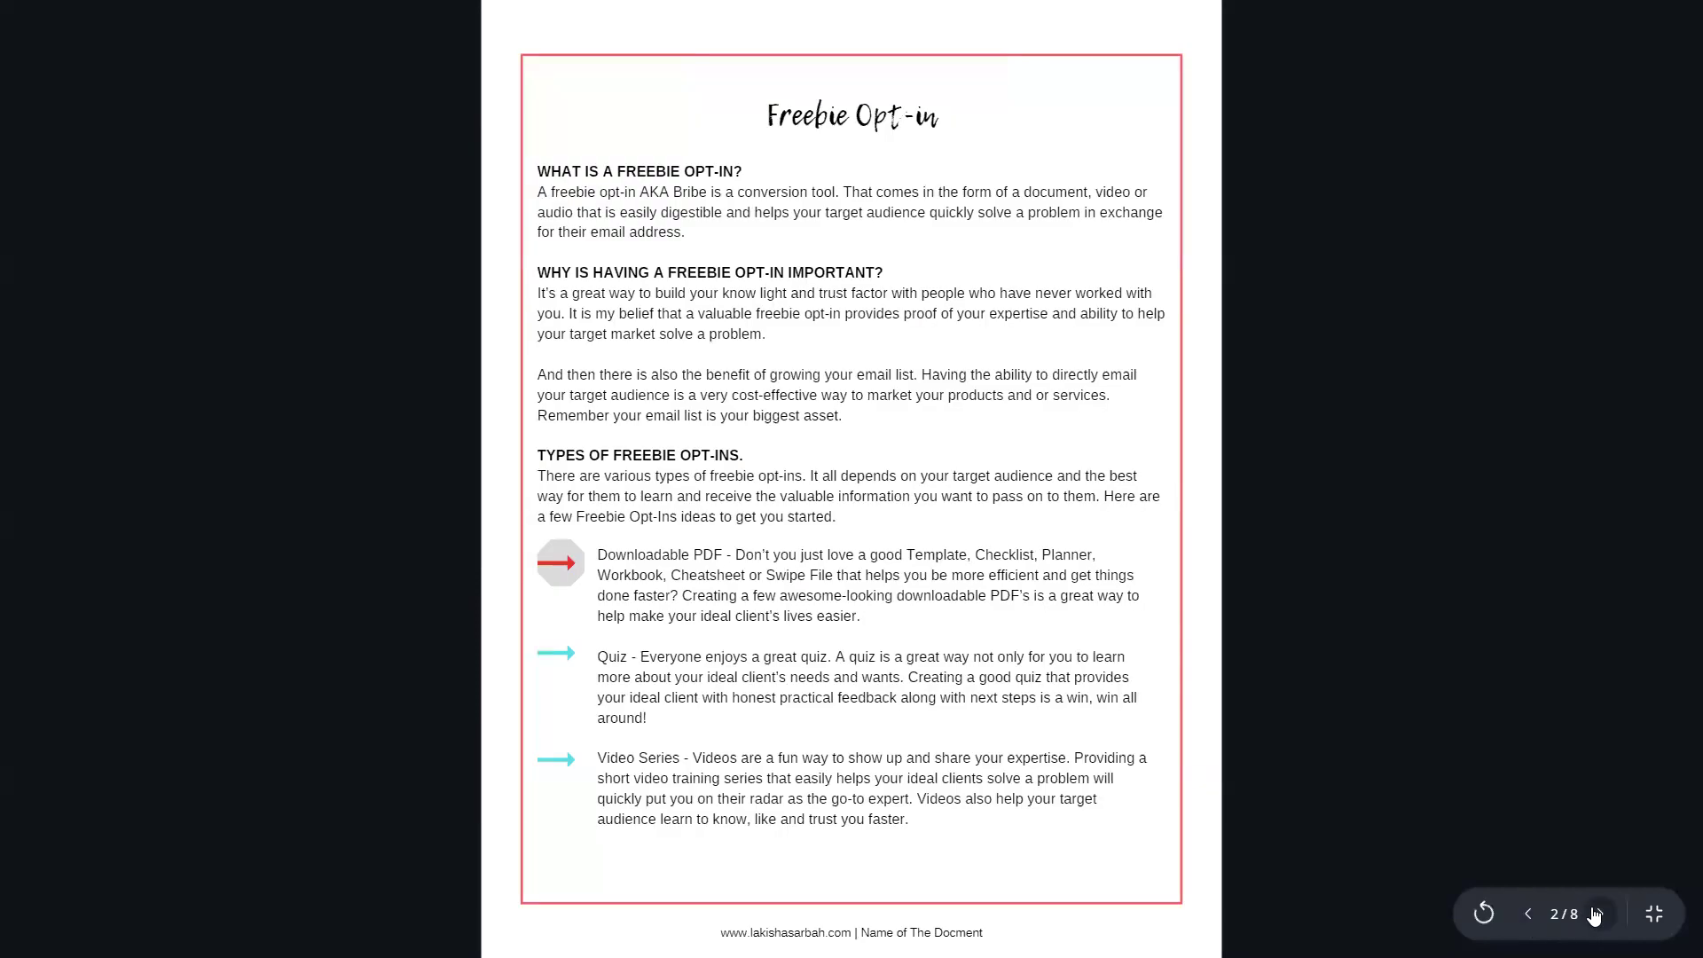
pyautogui.click(1594, 914)
pyautogui.click(1594, 914)
pyautogui.click(1594, 914)
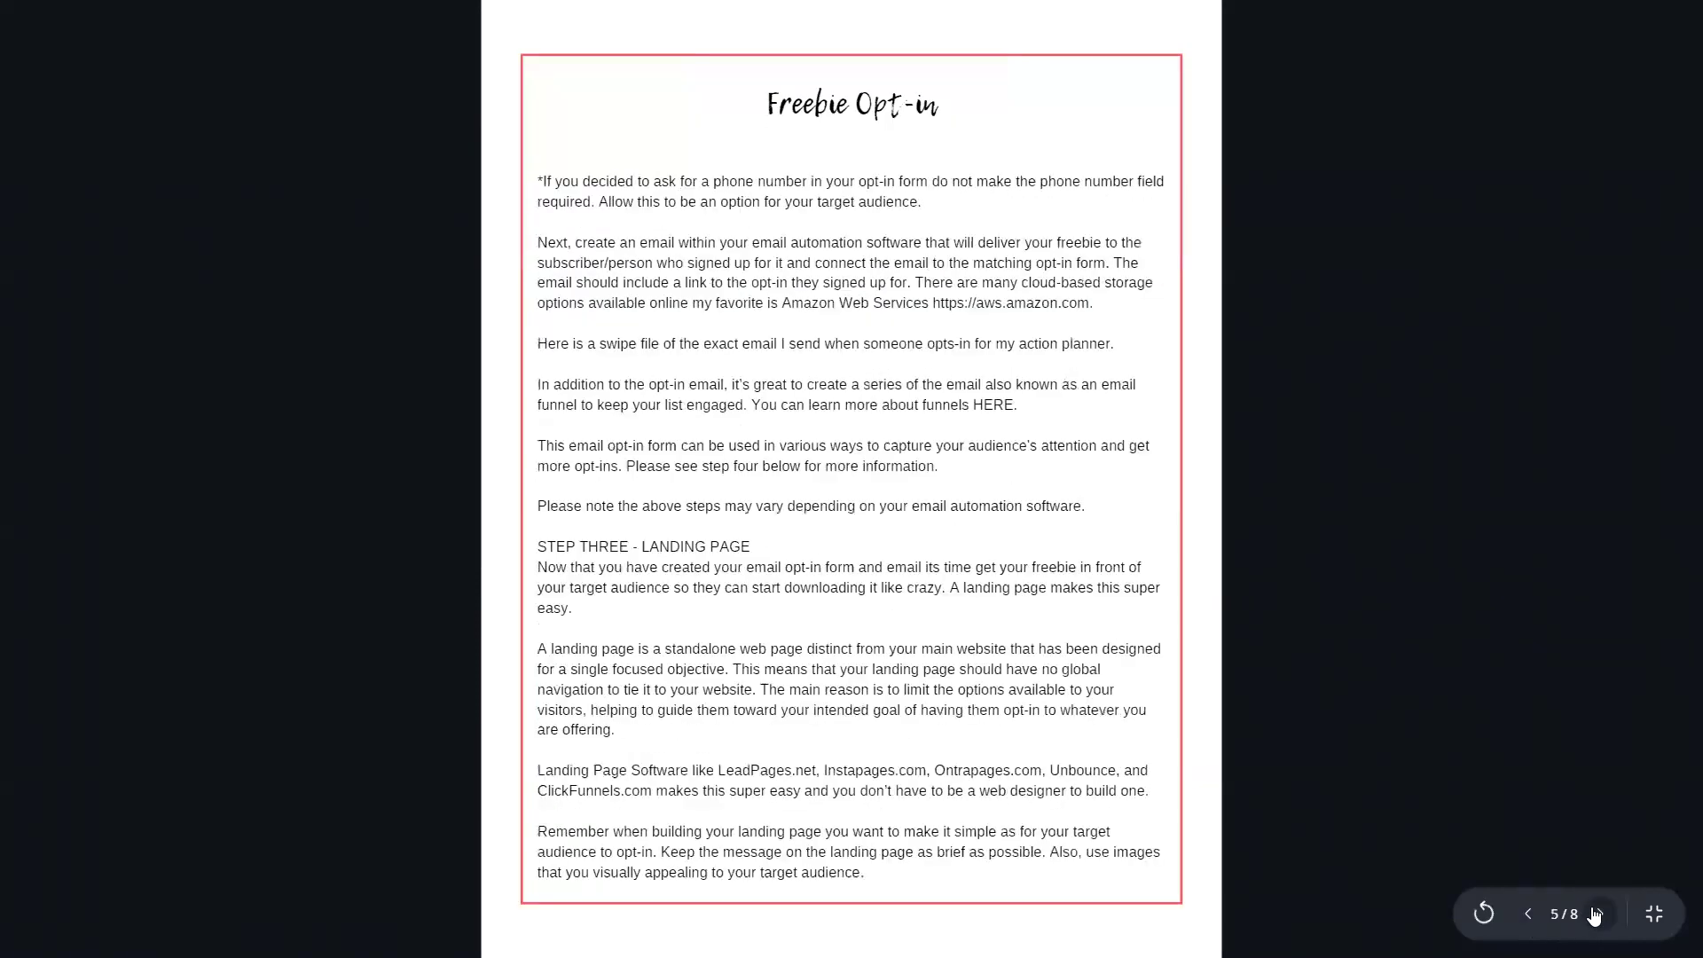
pyautogui.click(1594, 915)
pyautogui.click(1594, 915)
pyautogui.click(1594, 914)
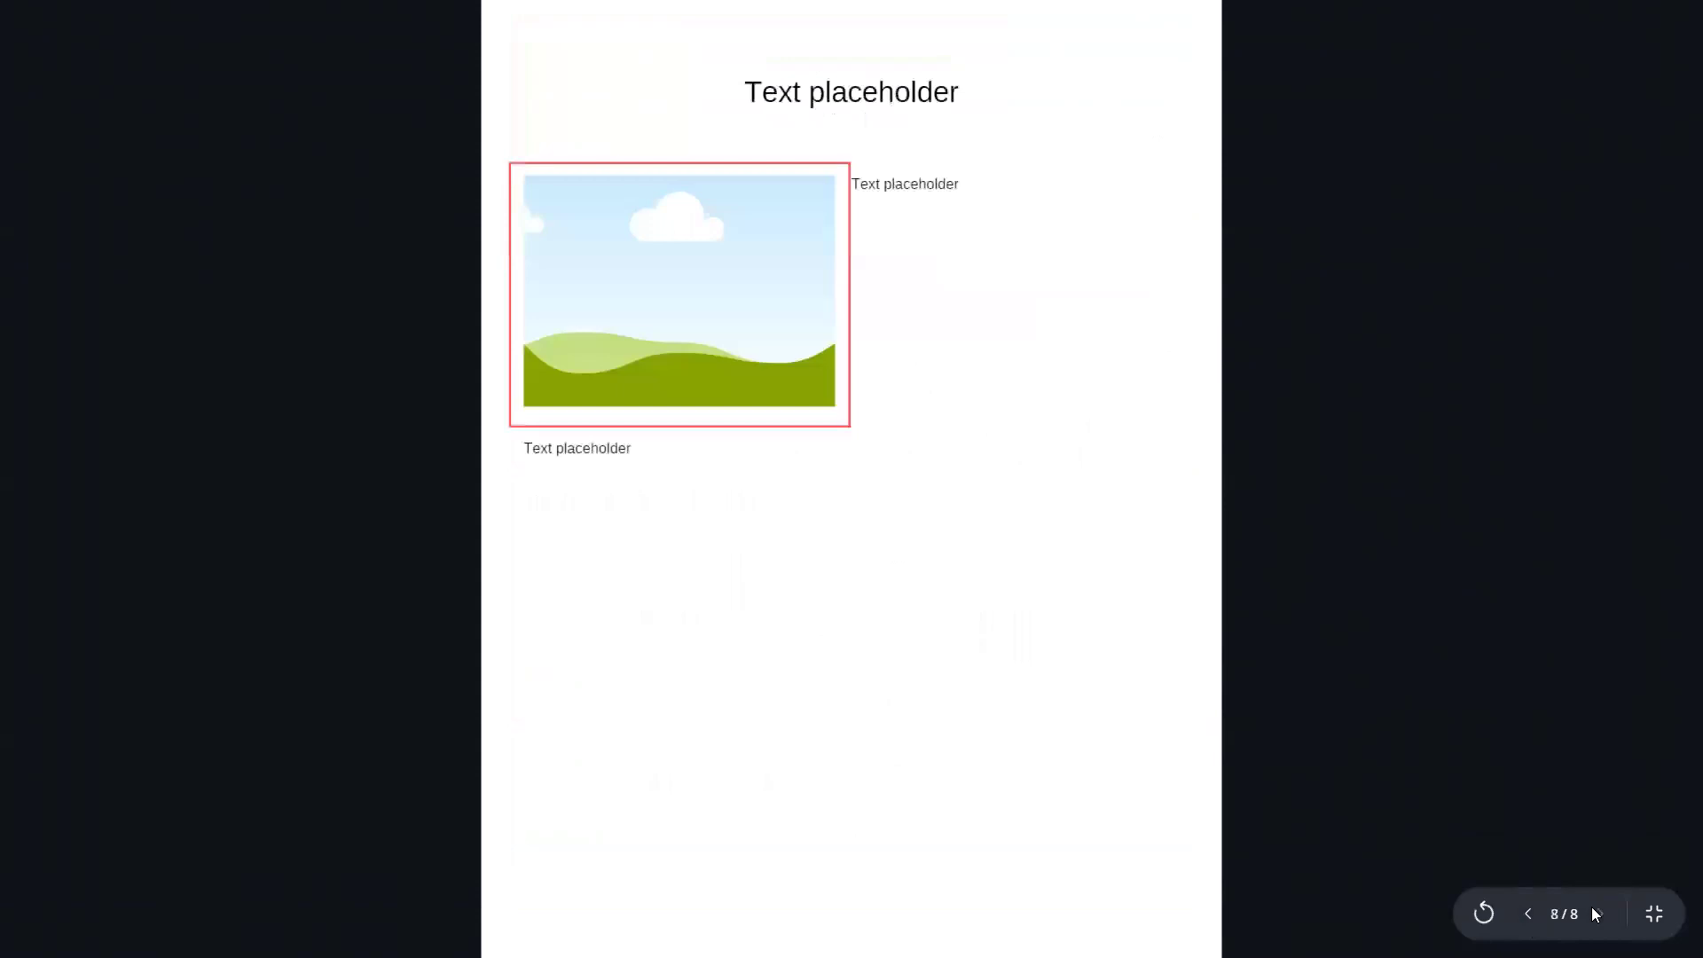
pyautogui.press('Escape')
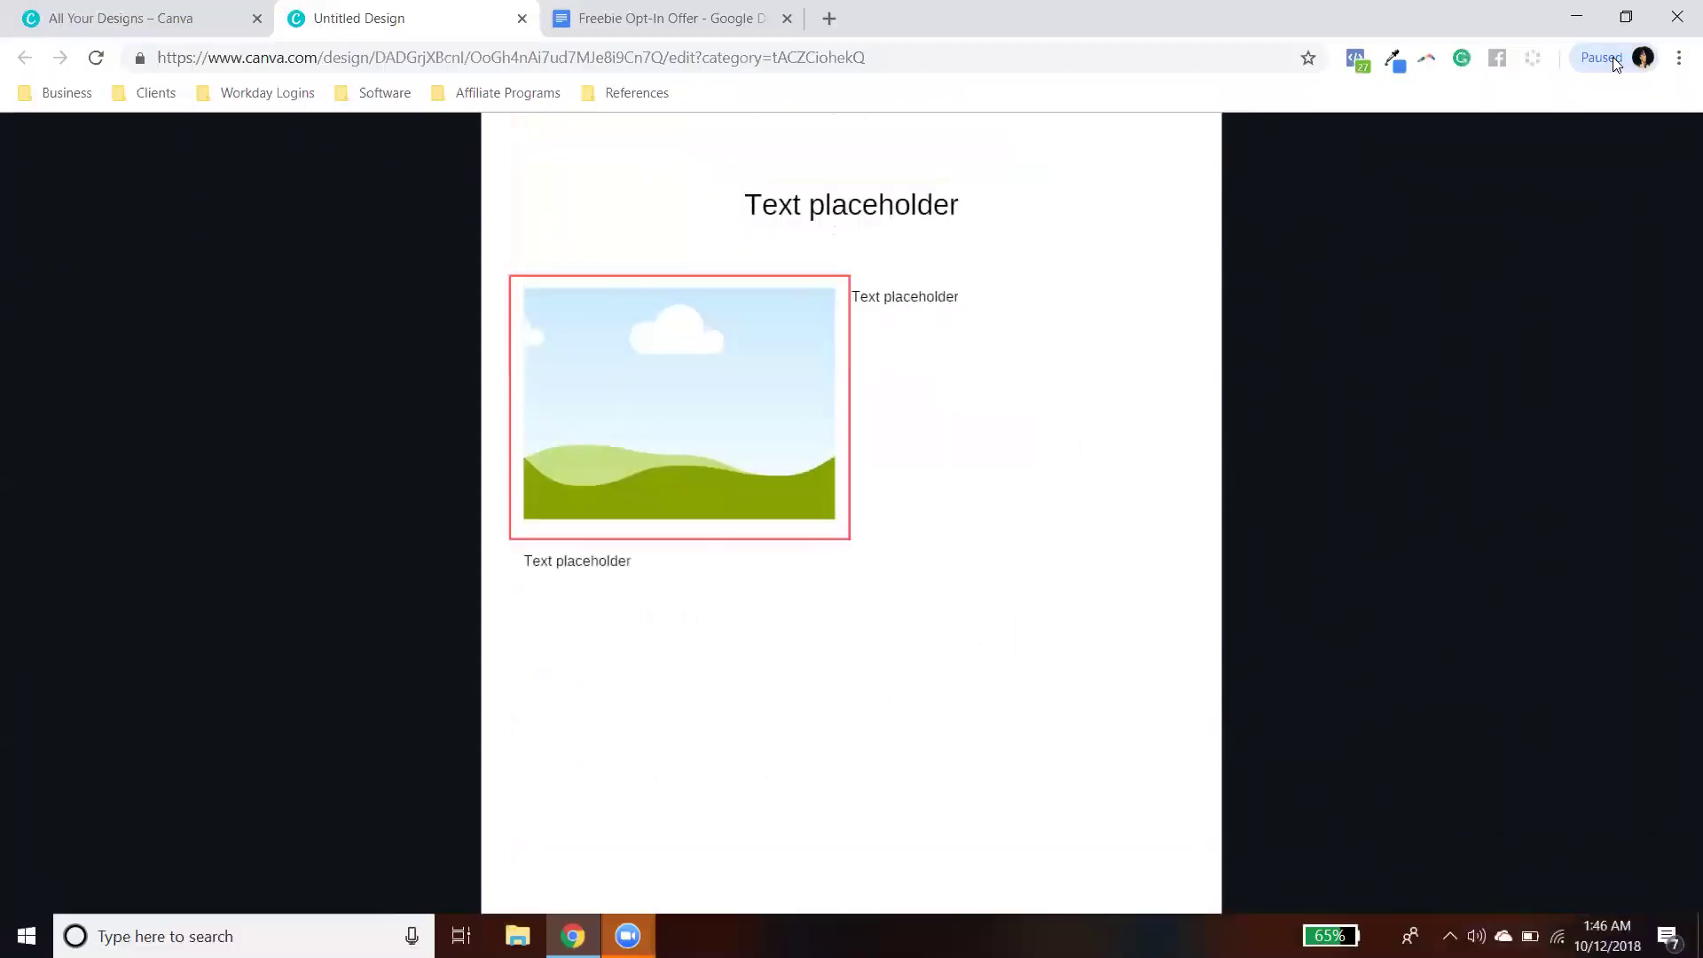
pyautogui.scroll(12, 1679, 344)
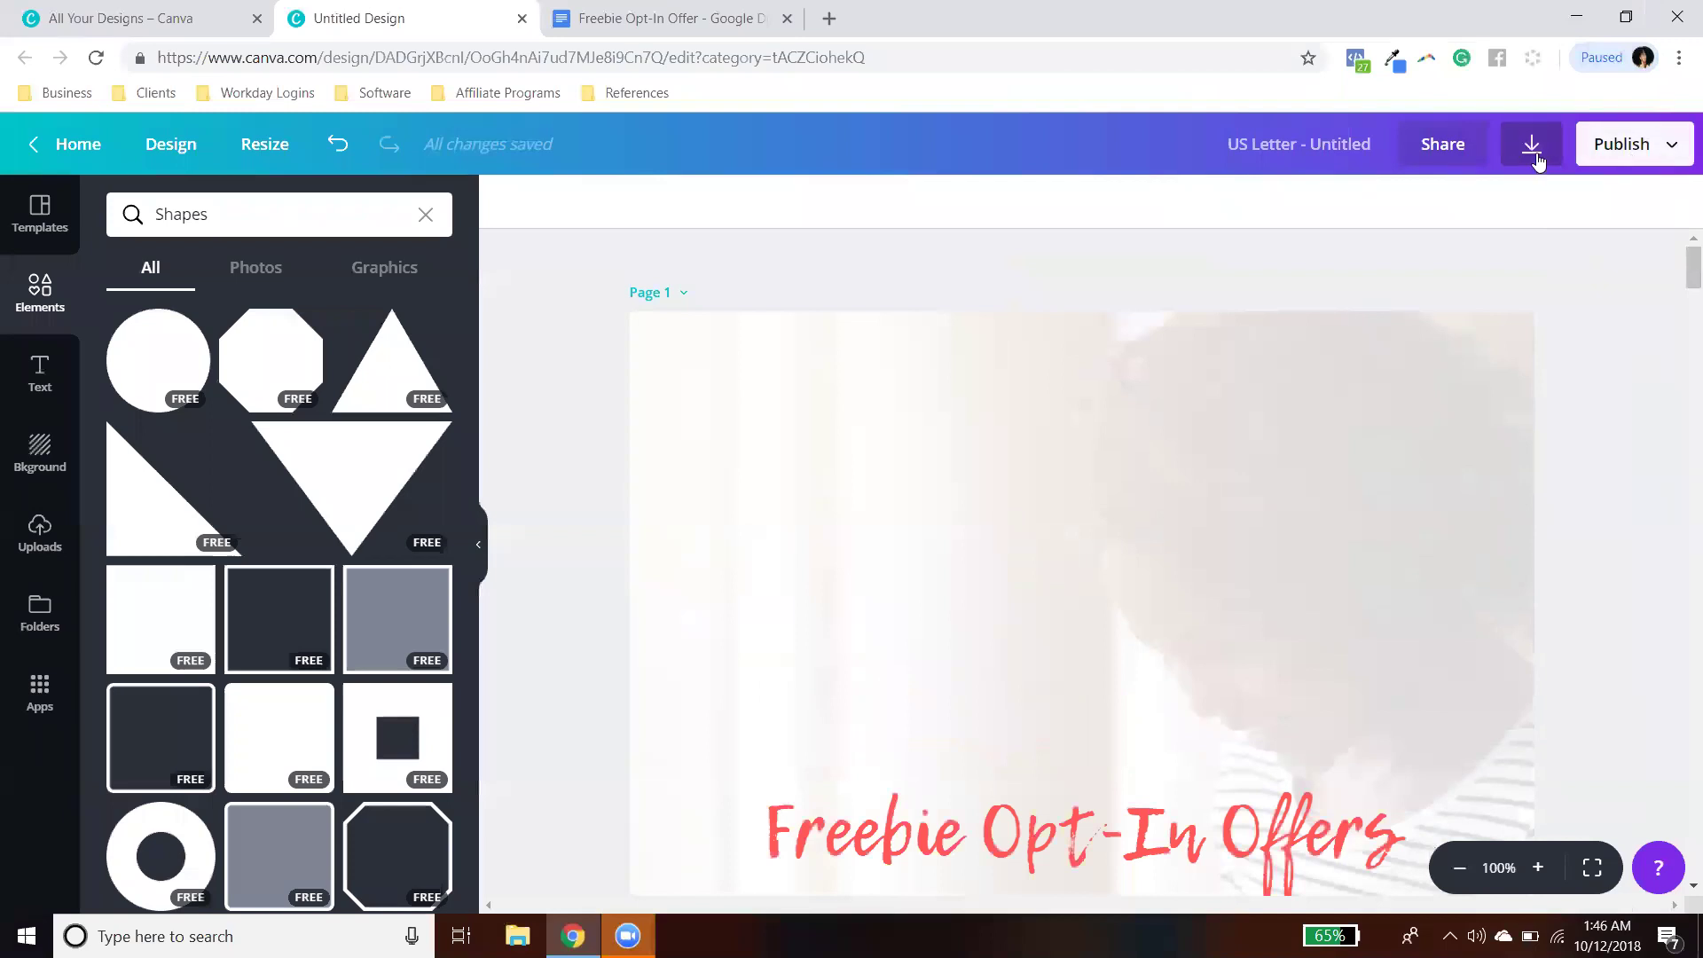
pyautogui.click(1657, 156)
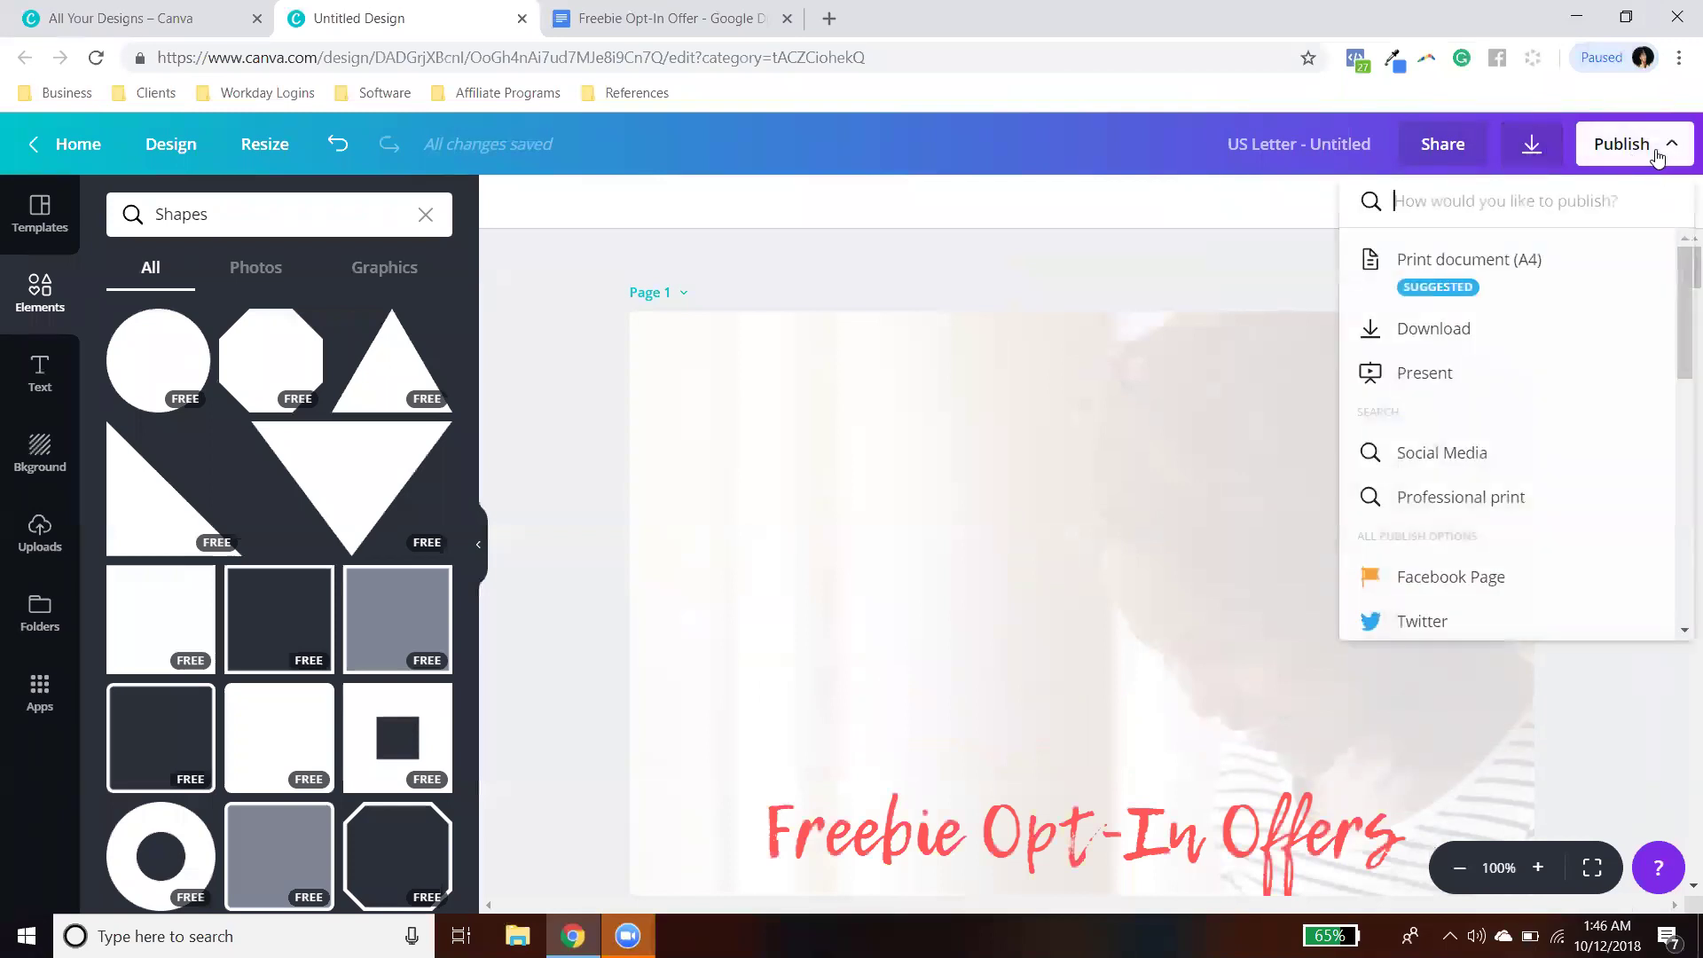
pyautogui.click(500, 339)
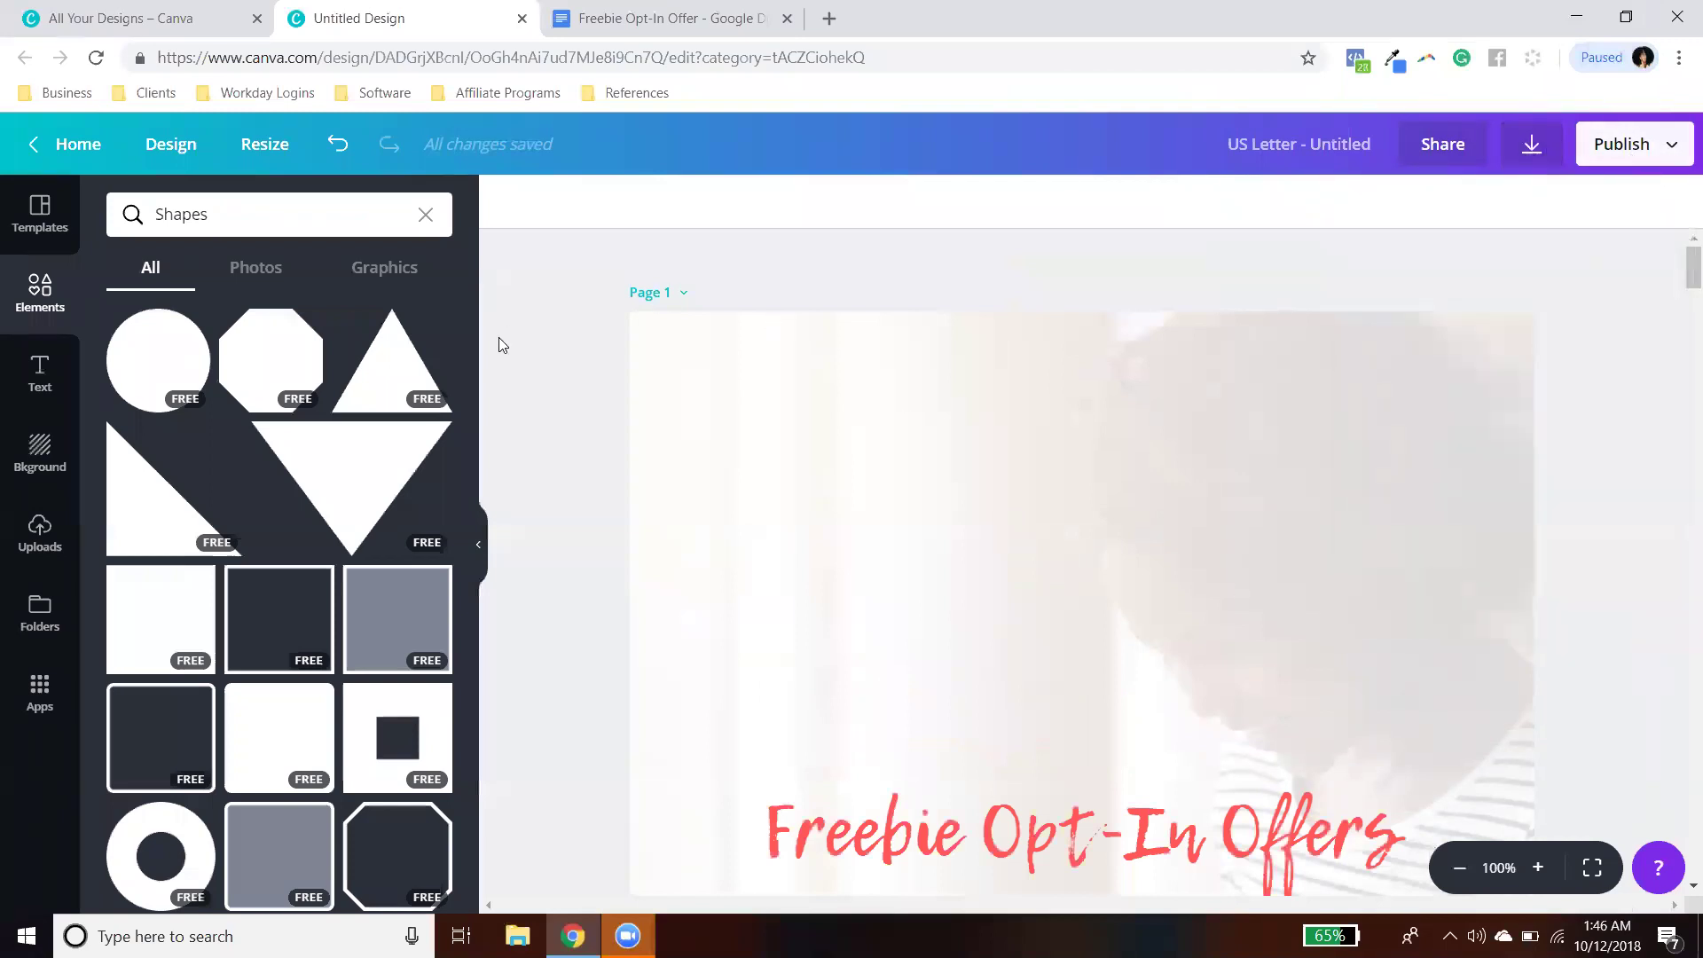
pyautogui.click(1647, 157)
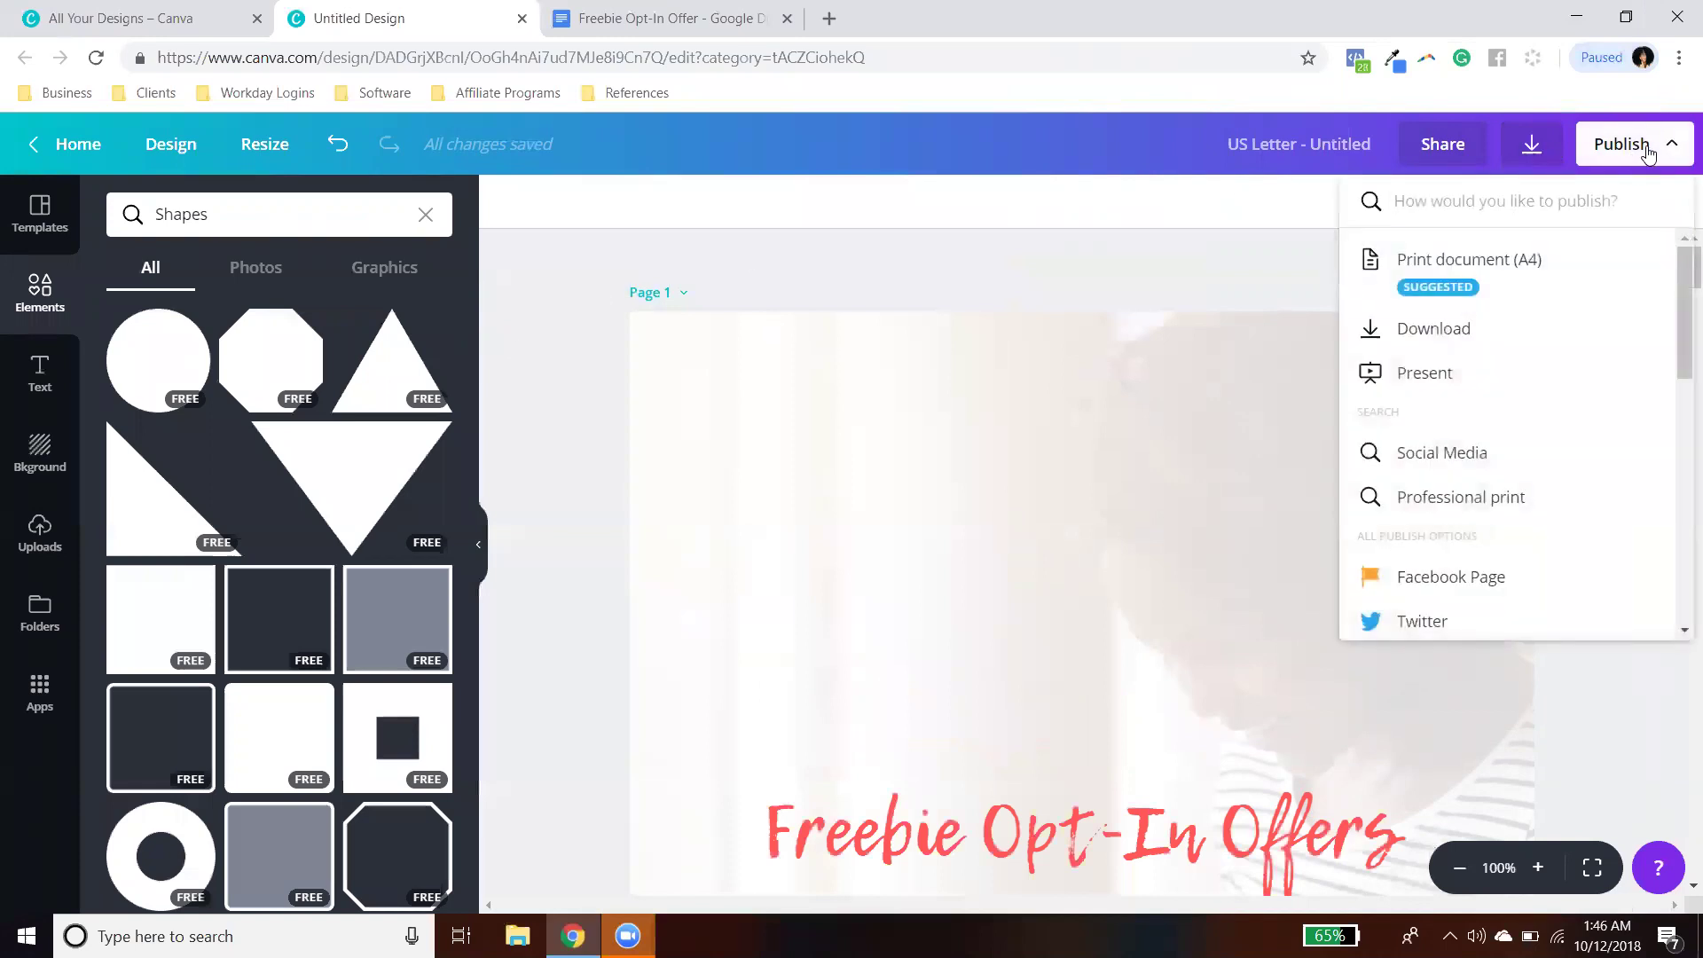
pyautogui.click(1529, 147)
pyautogui.click(1534, 149)
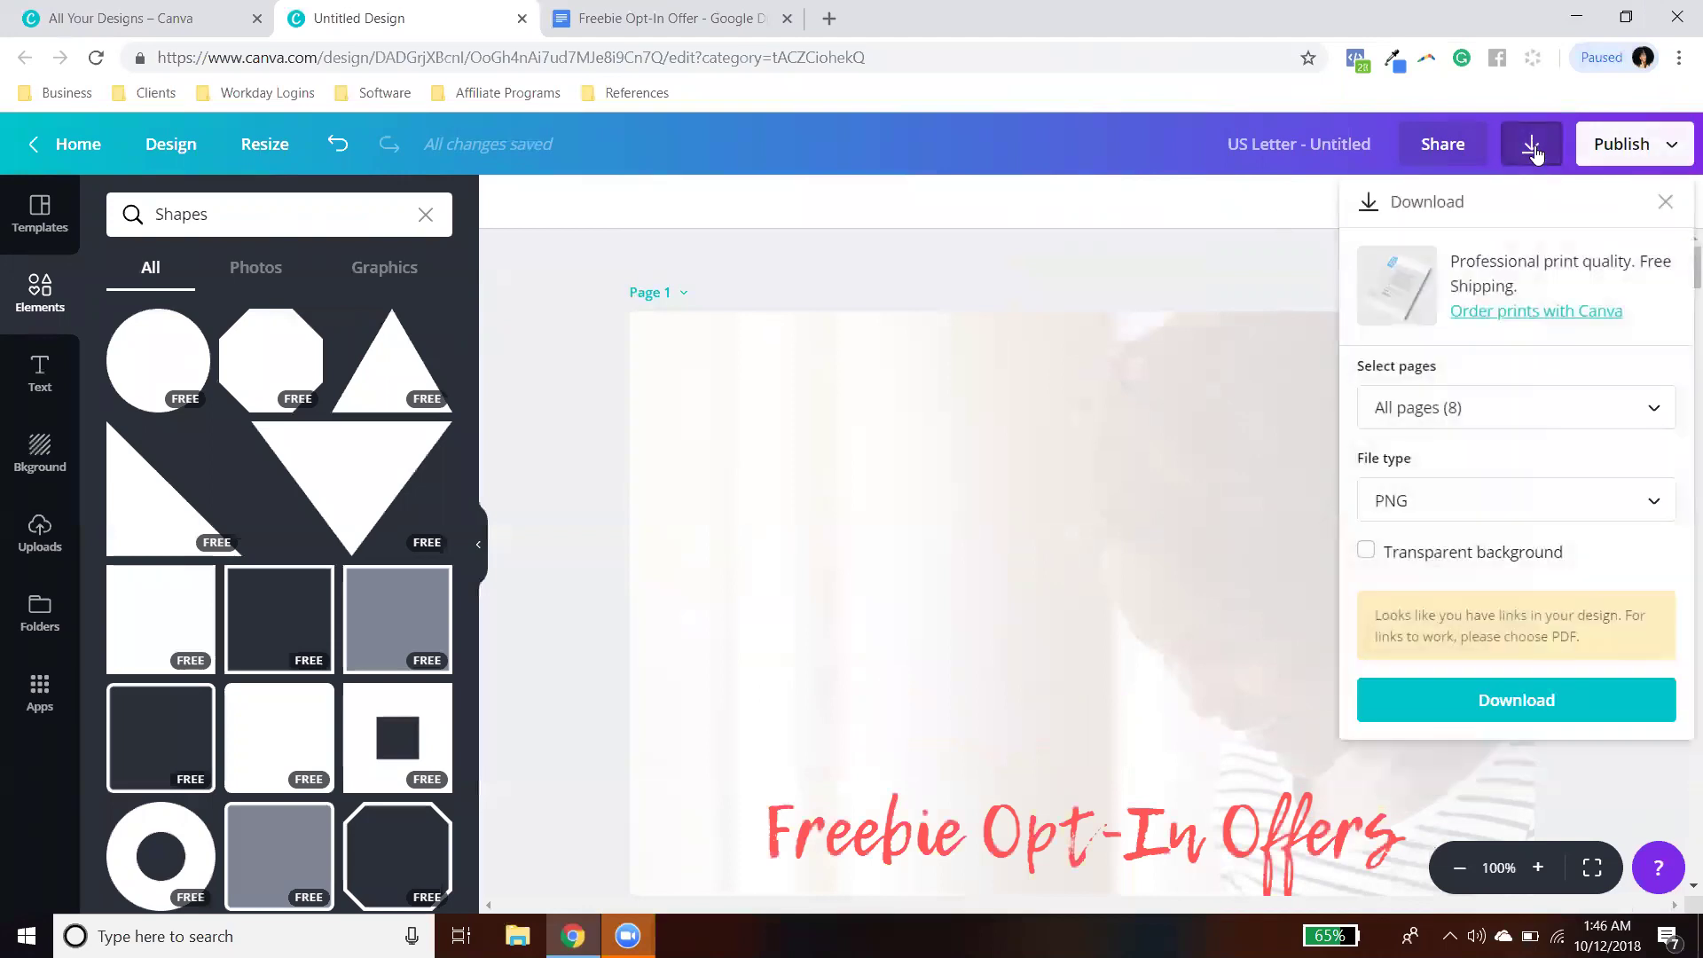
# Step: Try to publish the design as a team template in the Documents folder
pyautogui.click(1637, 144)
pyautogui.moveTo(1679, 314); pyautogui.dragTo(1679, 555)
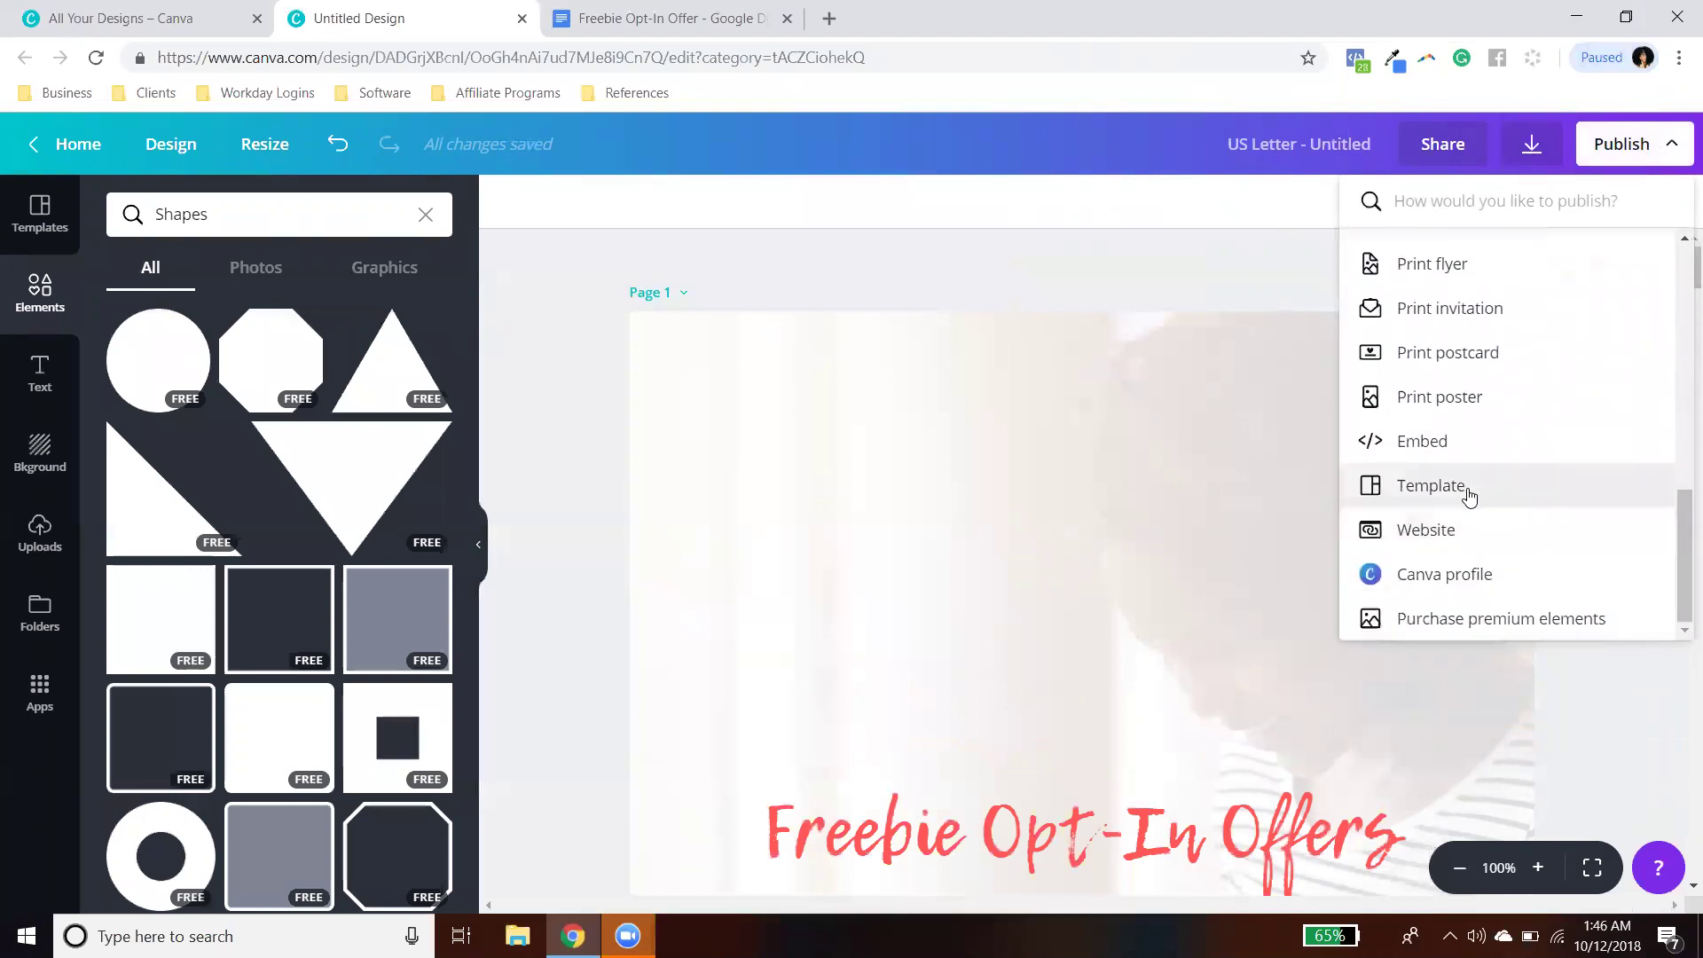
pyautogui.click(1466, 487)
pyautogui.click(1579, 359)
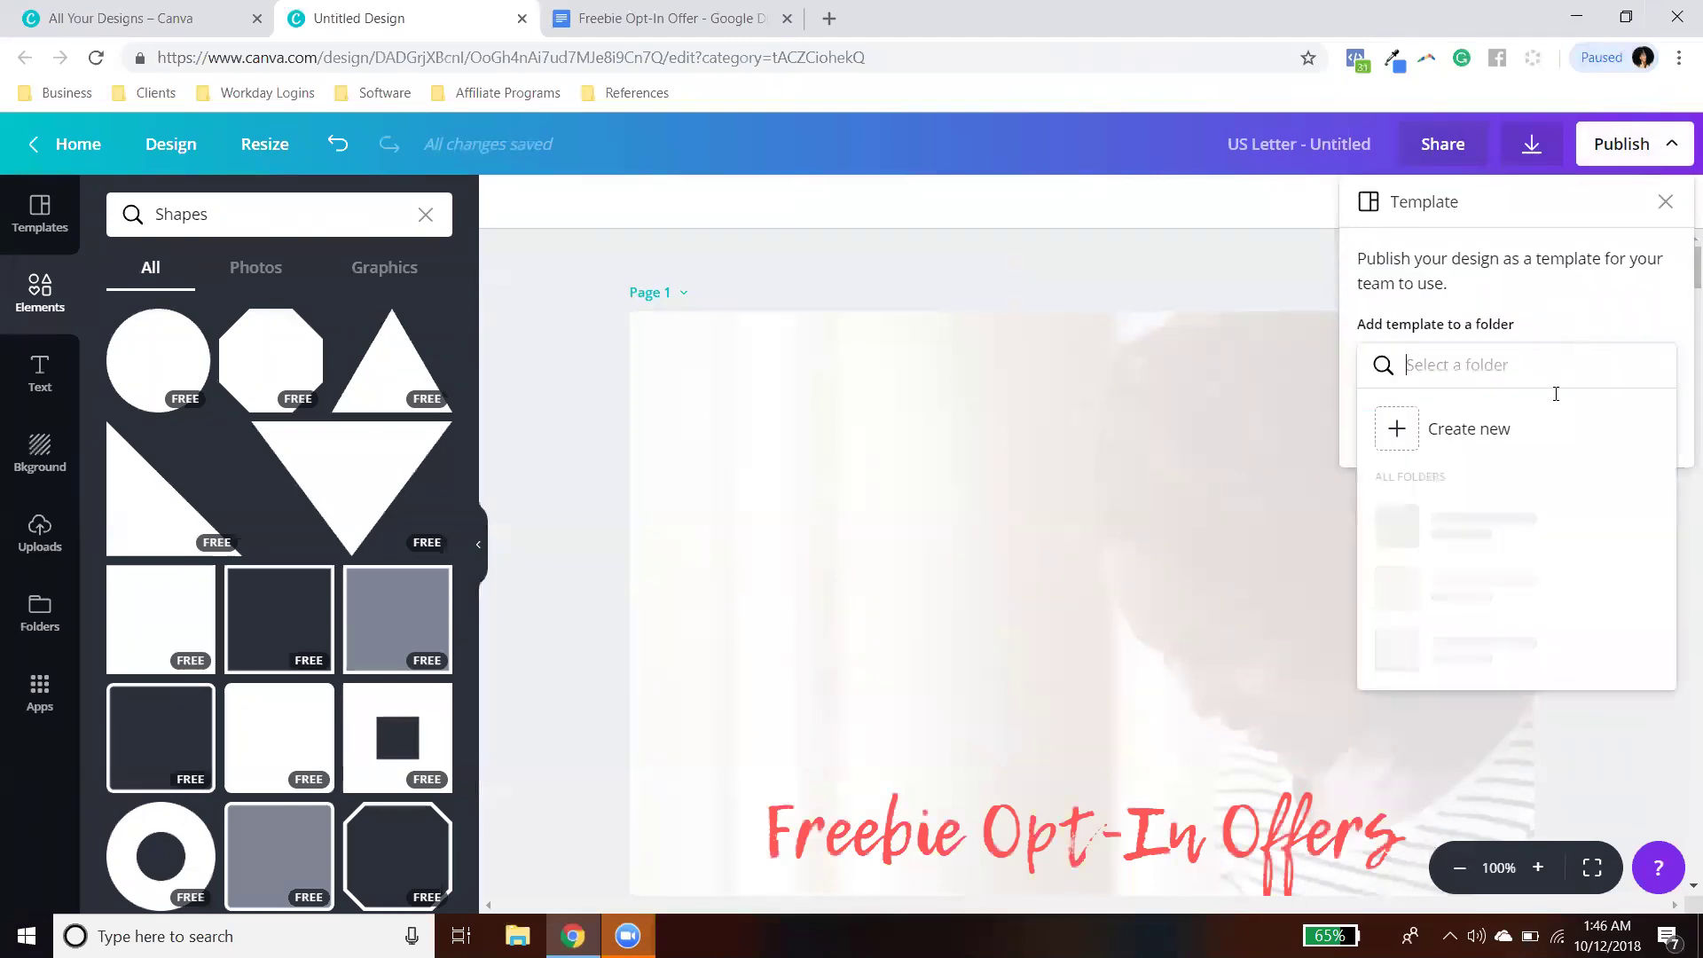
pyautogui.scroll(-5, 1516, 648)
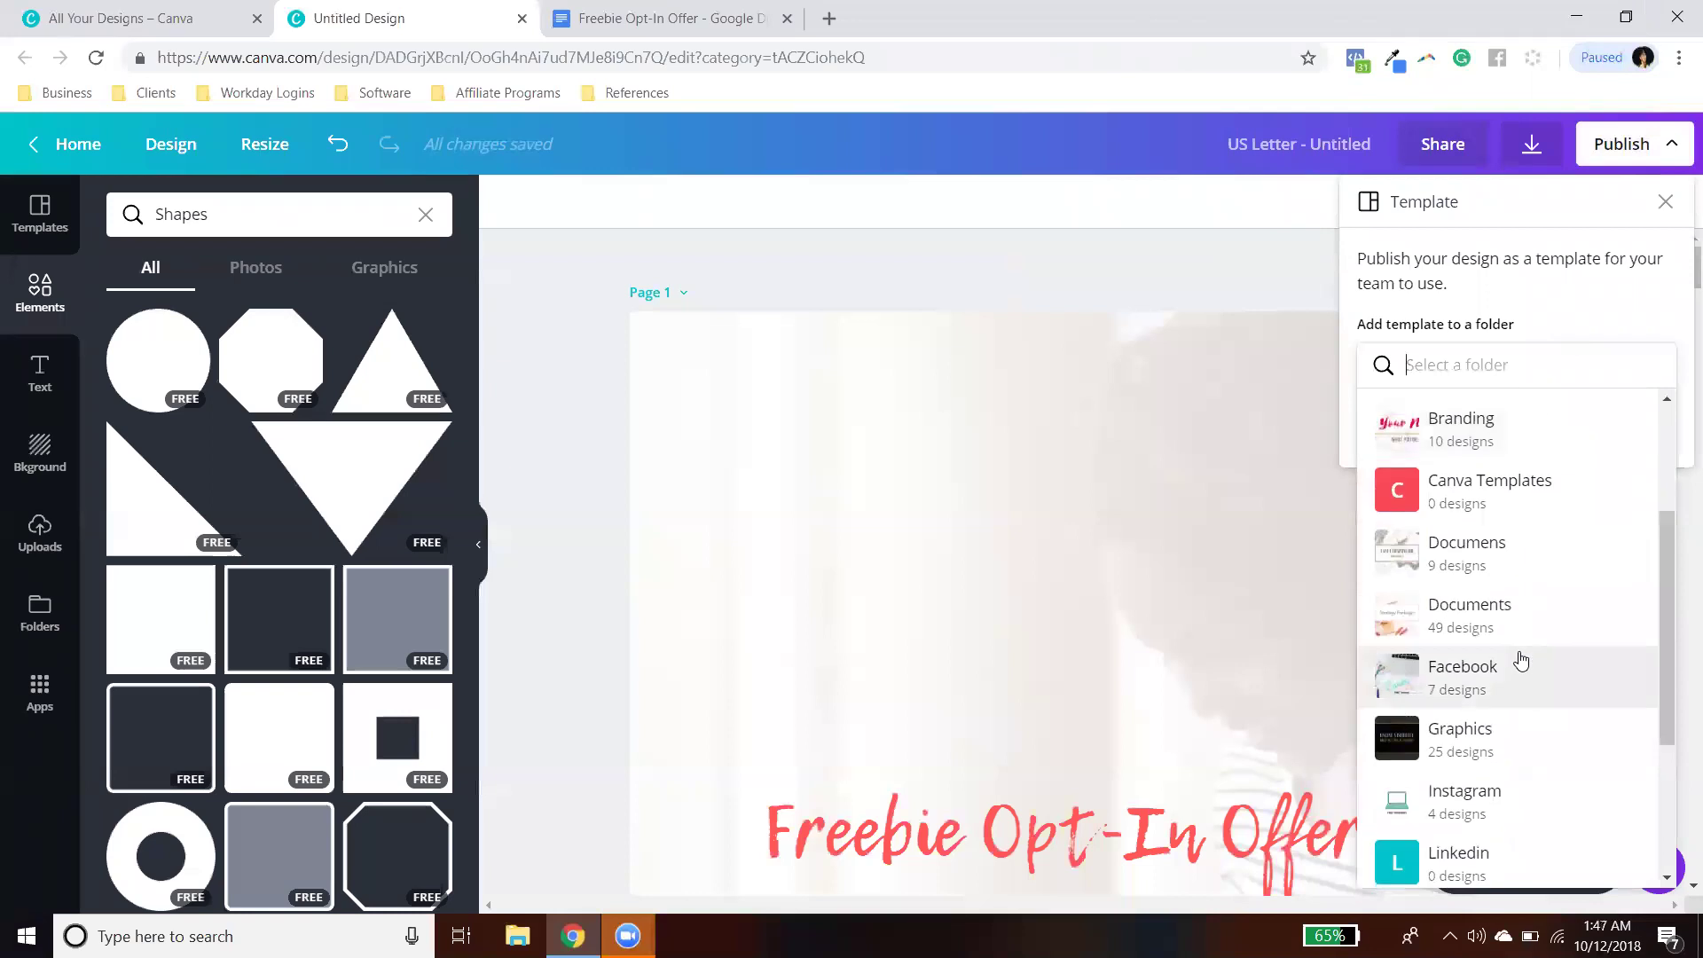
pyautogui.scroll(4, 1520, 664)
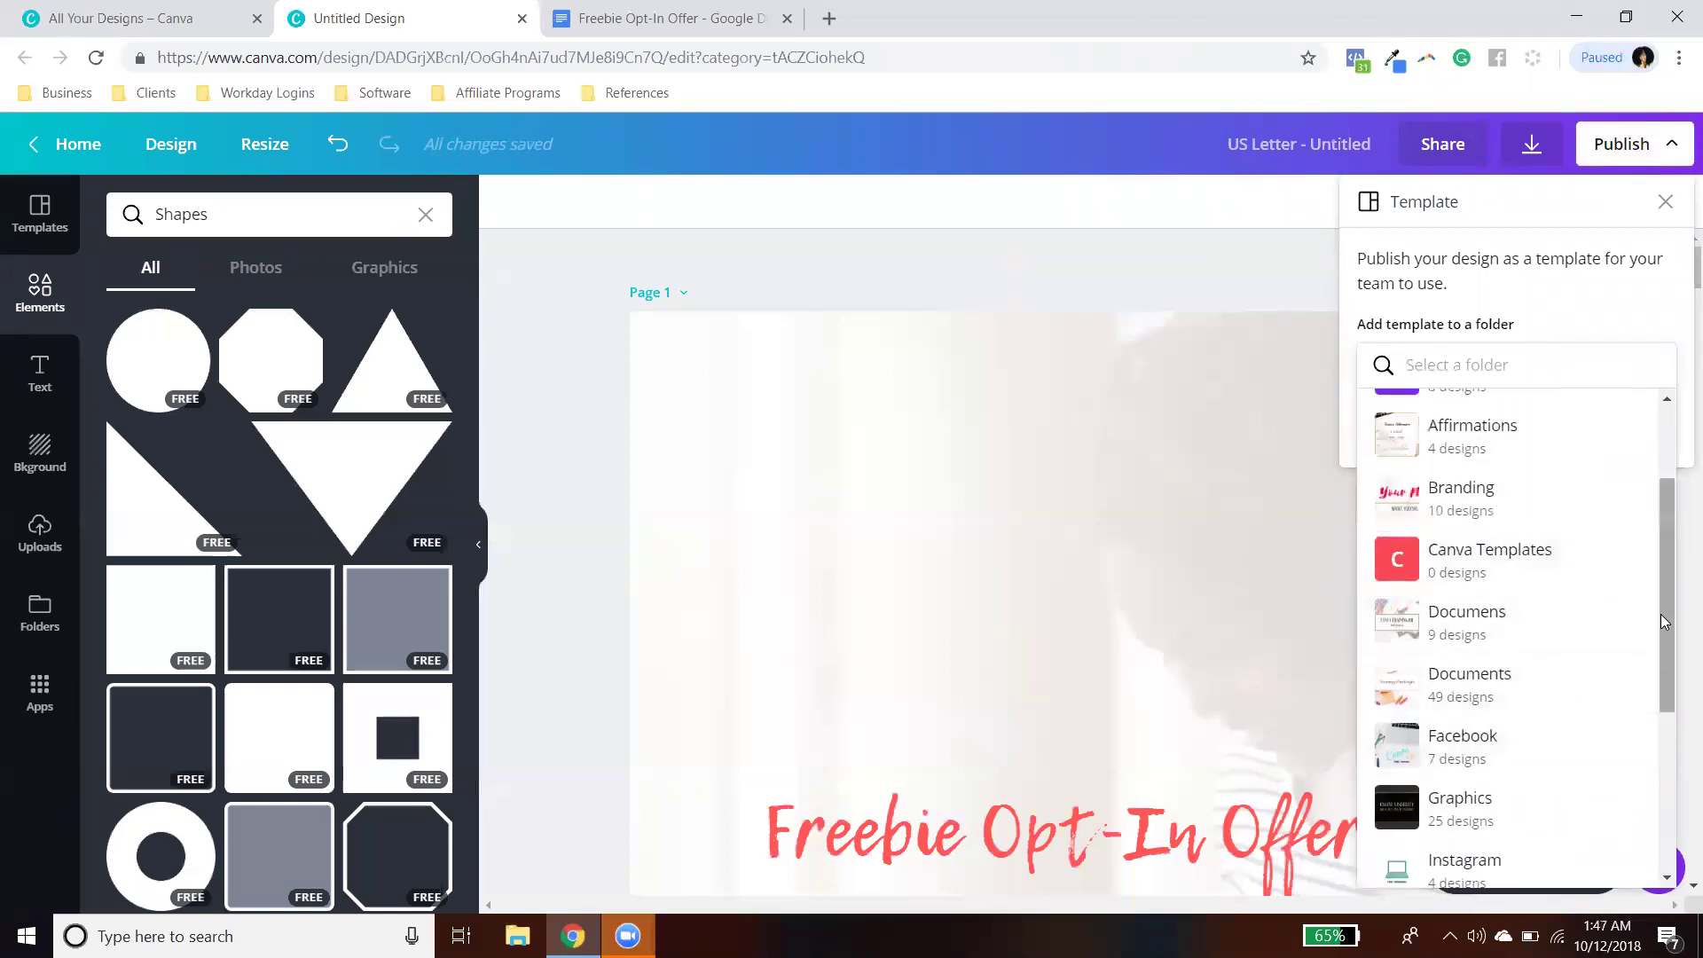
pyautogui.scroll(-4, 1638, 739)
pyautogui.scroll(2, 1526, 547)
pyautogui.click(1520, 515)
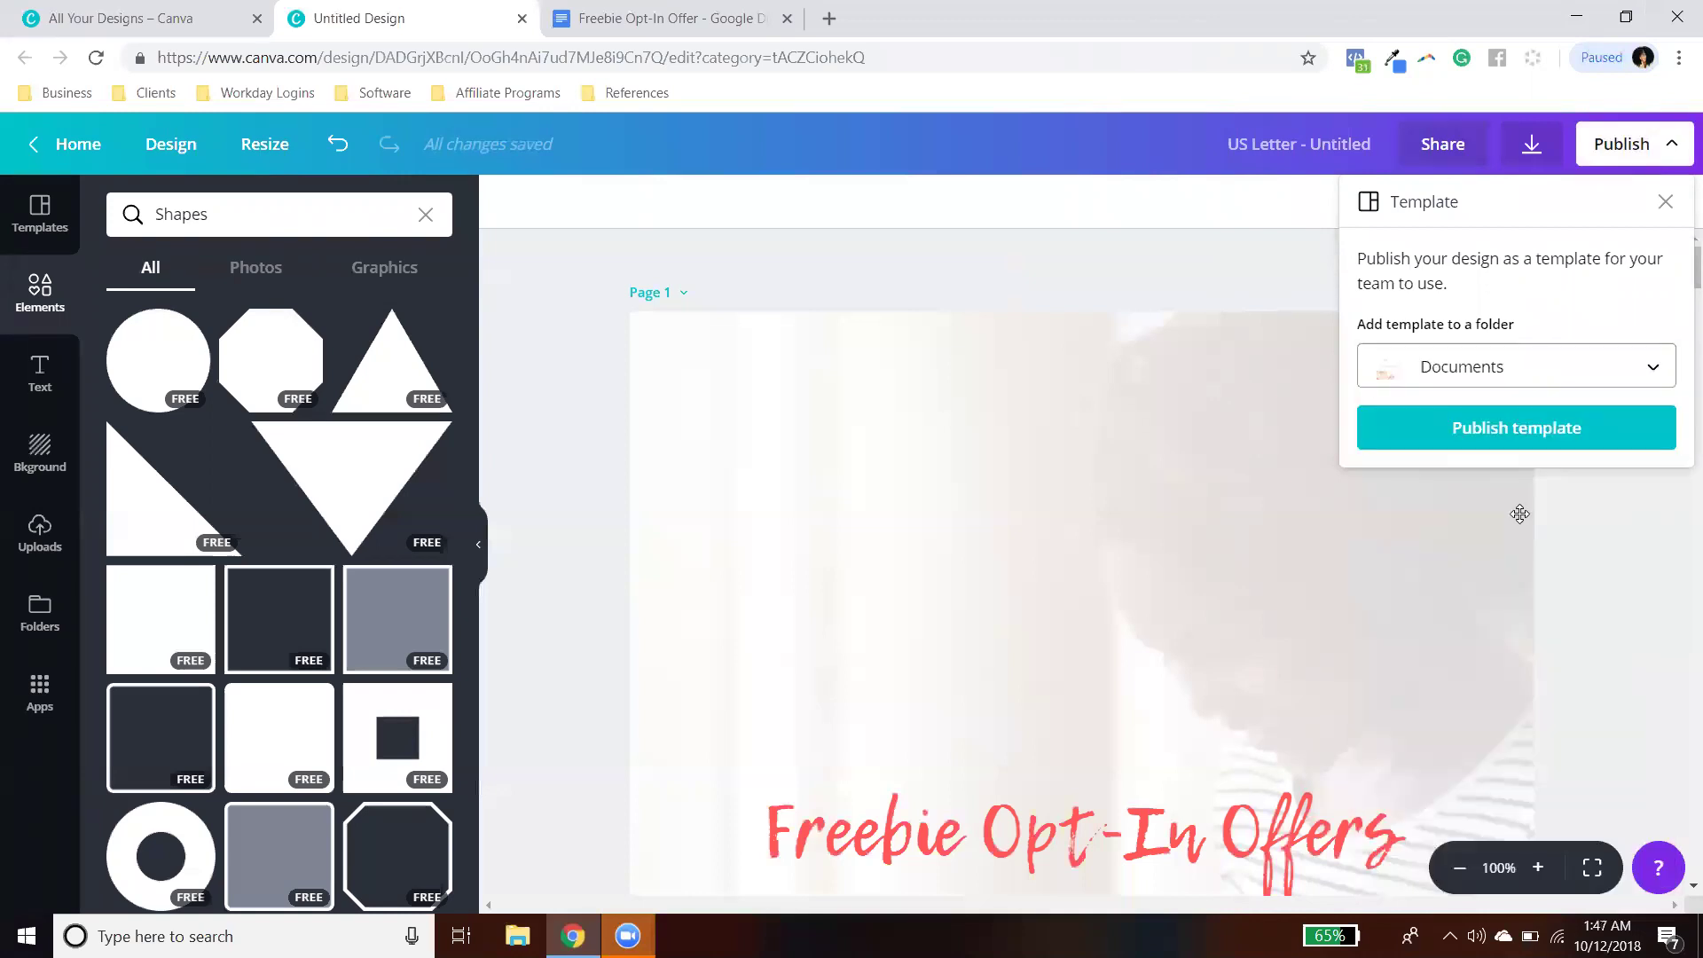
pyautogui.click(1599, 436)
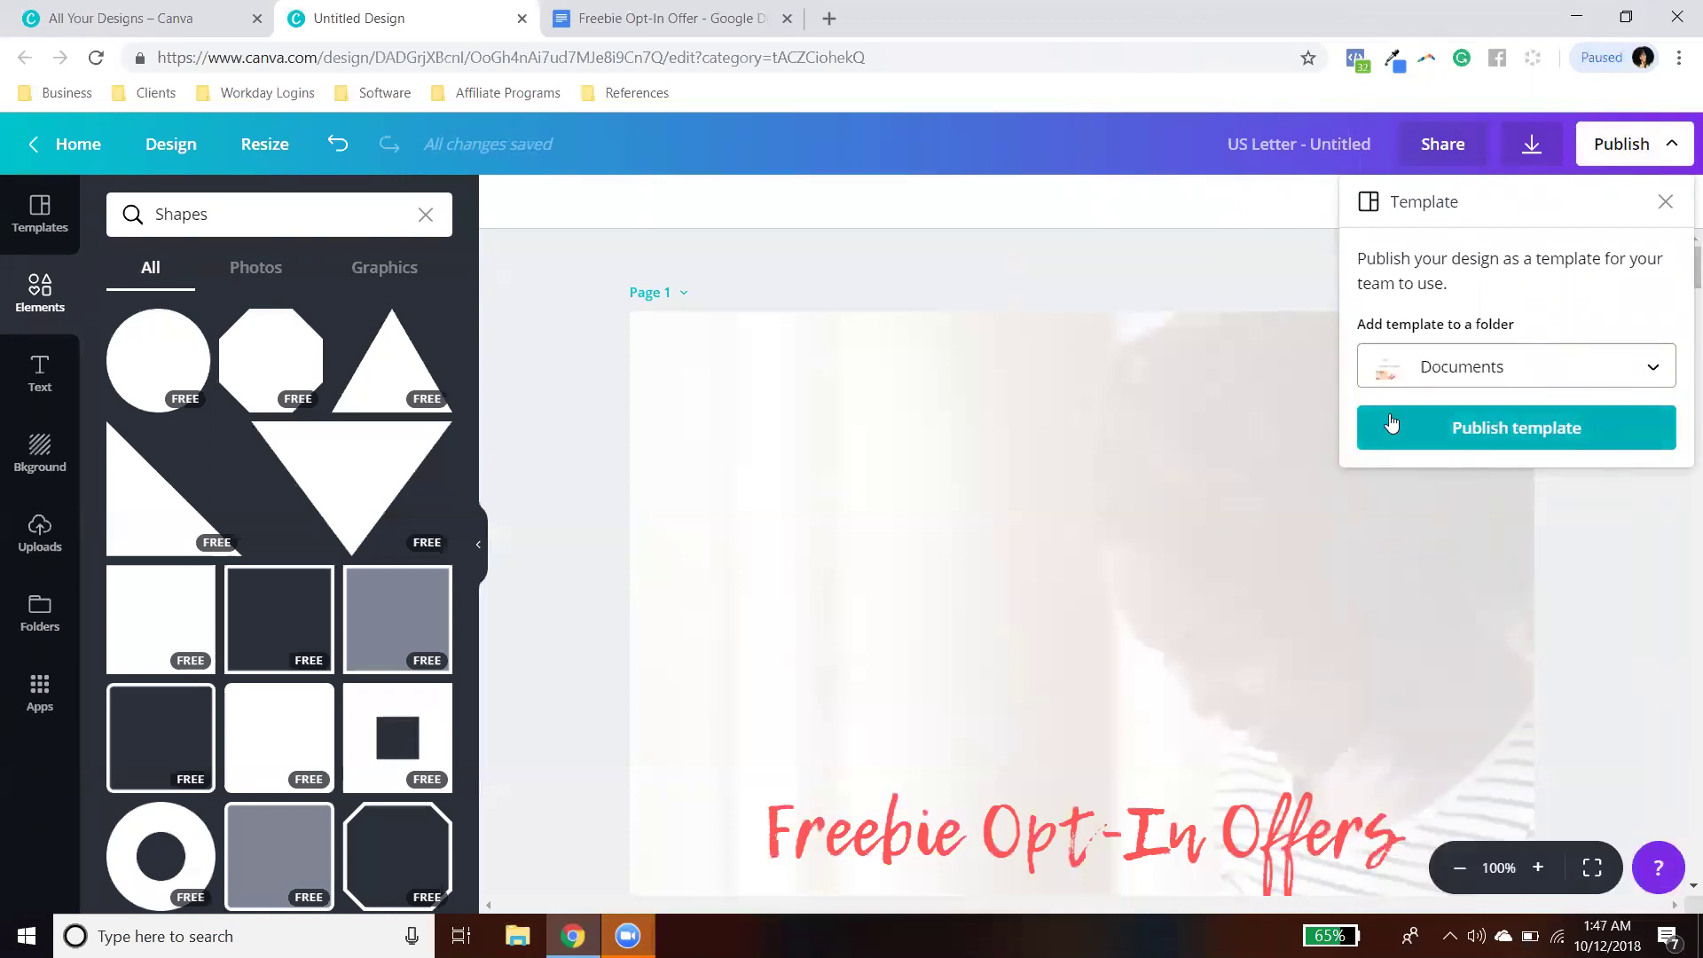
# Step: Rename the design as template Freebie
pyautogui.write('te')
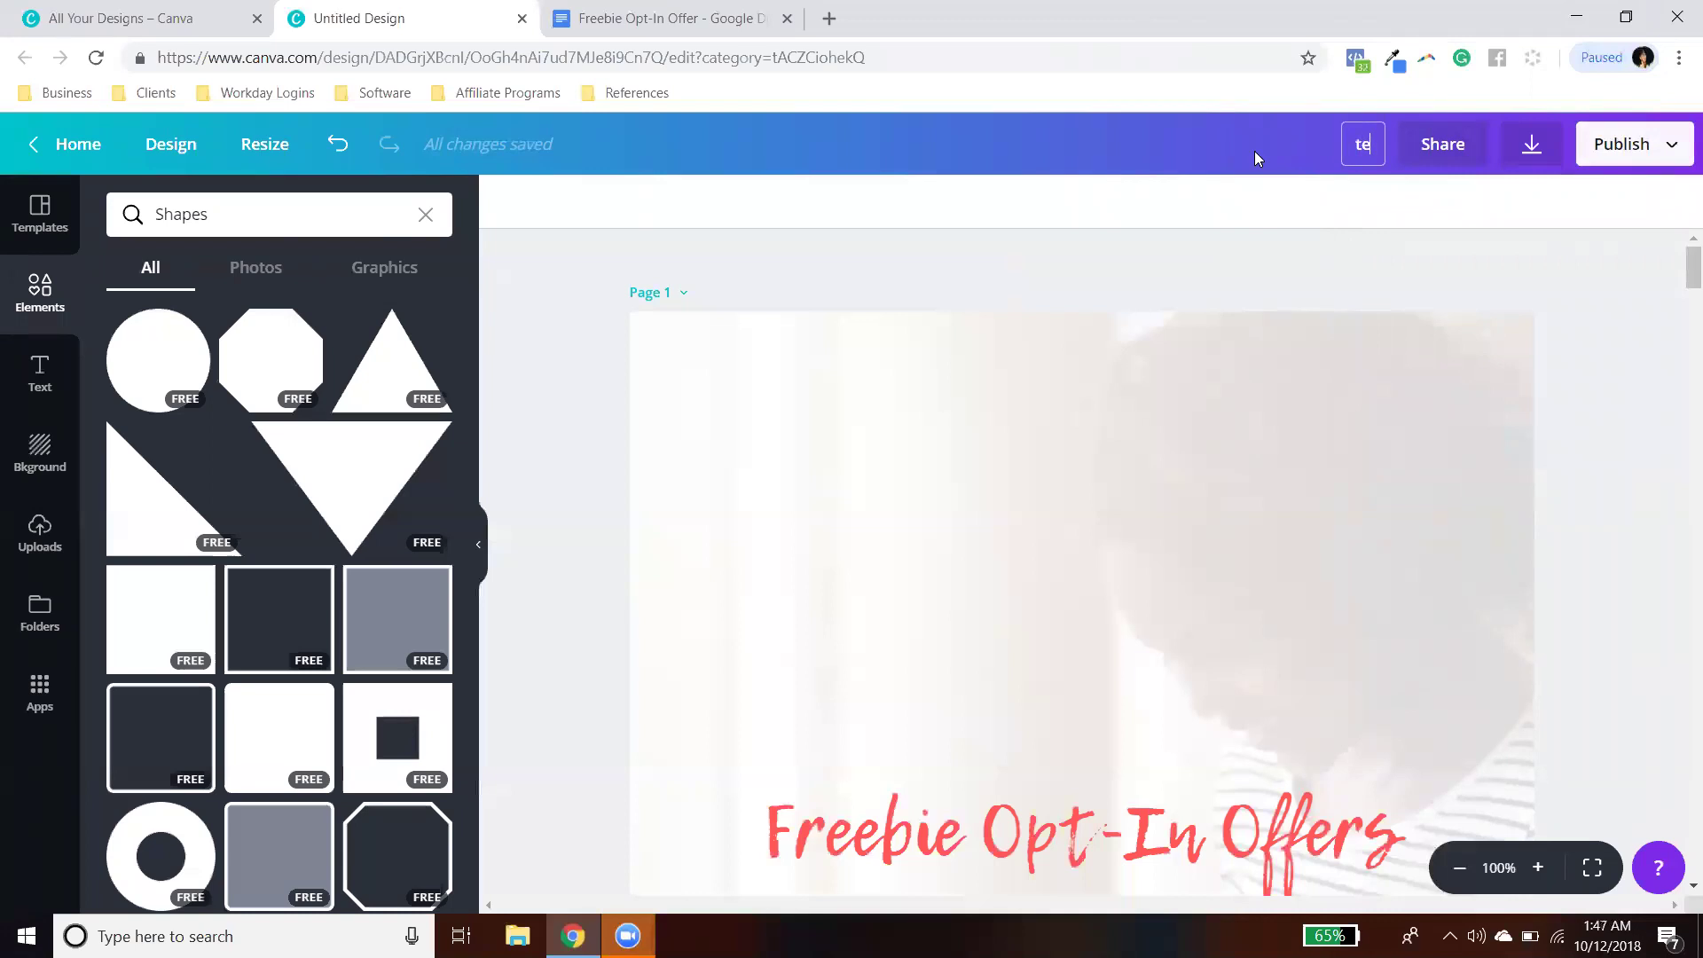
pyautogui.write('mplate Freebie')
pyautogui.click(1357, 240)
pyautogui.click(1635, 143)
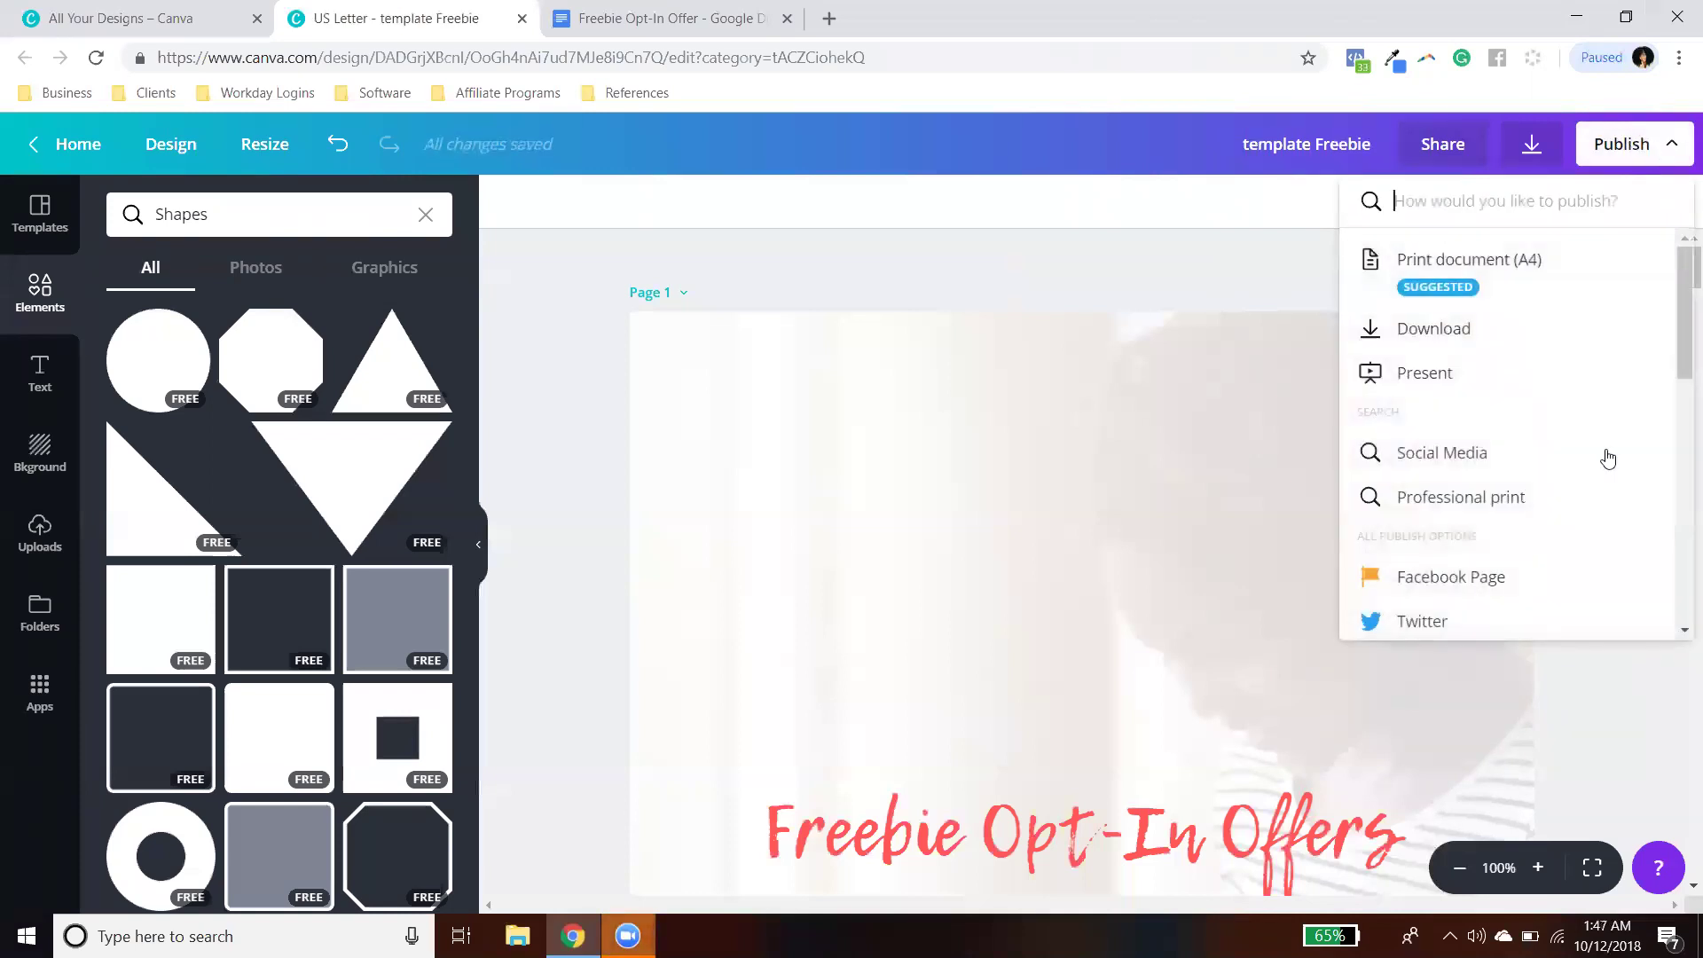
pyautogui.scroll(-10, 1600, 505)
pyautogui.click(1499, 580)
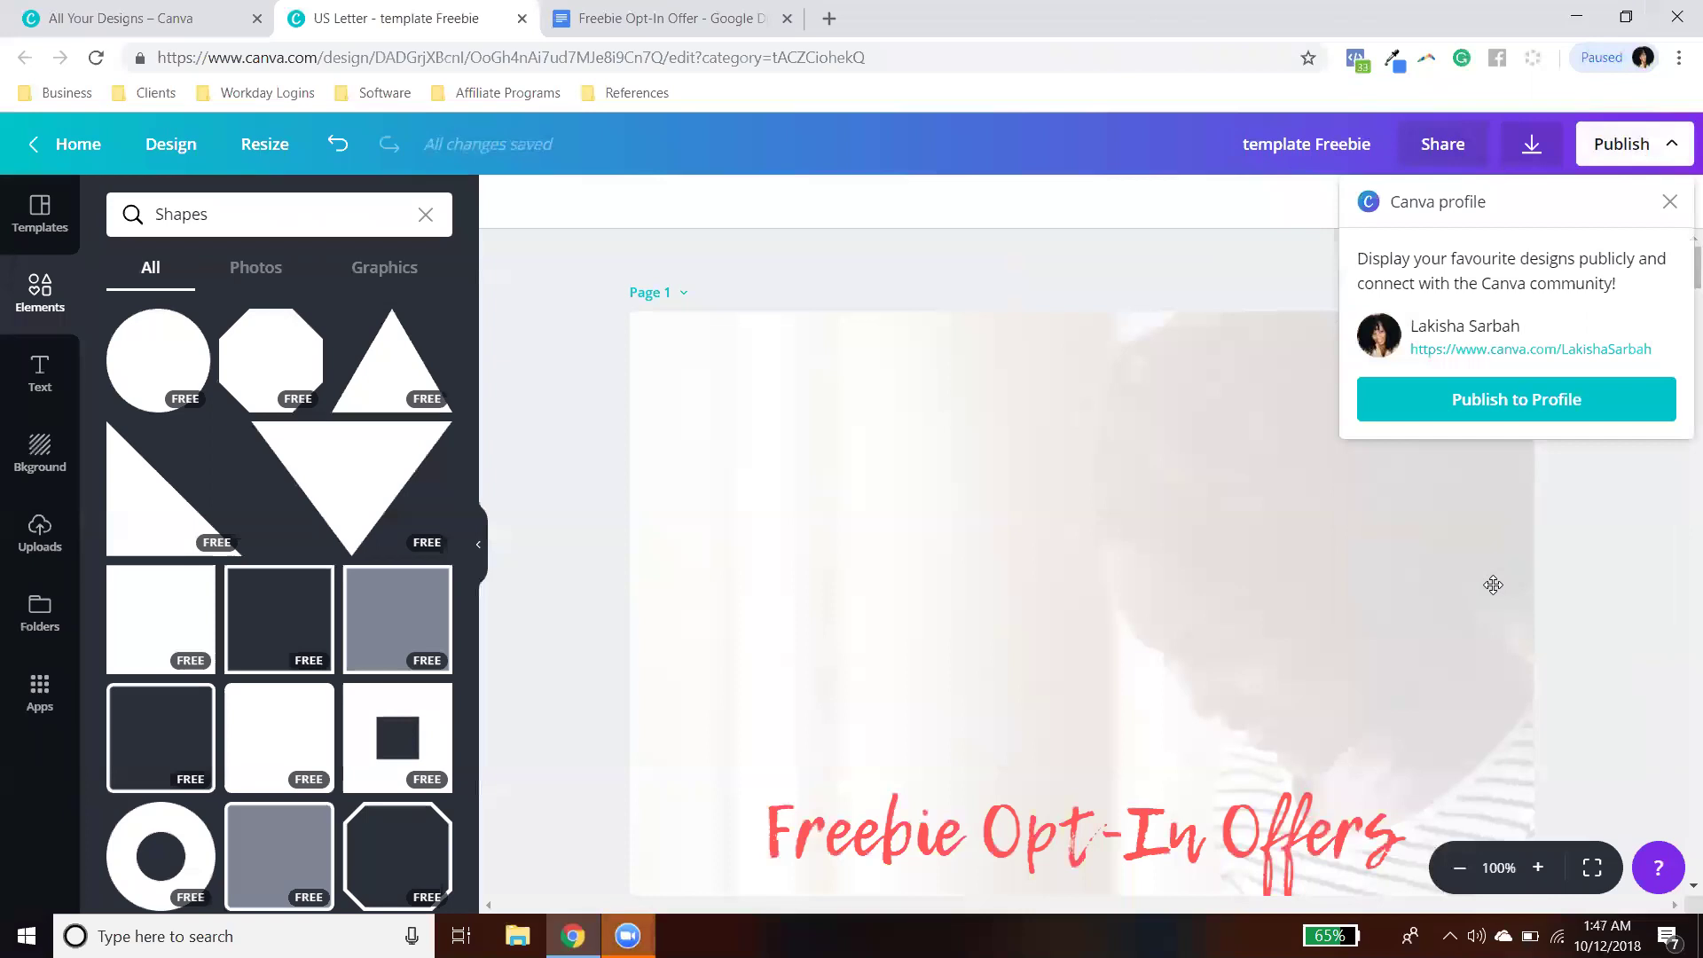
pyautogui.click(1531, 144)
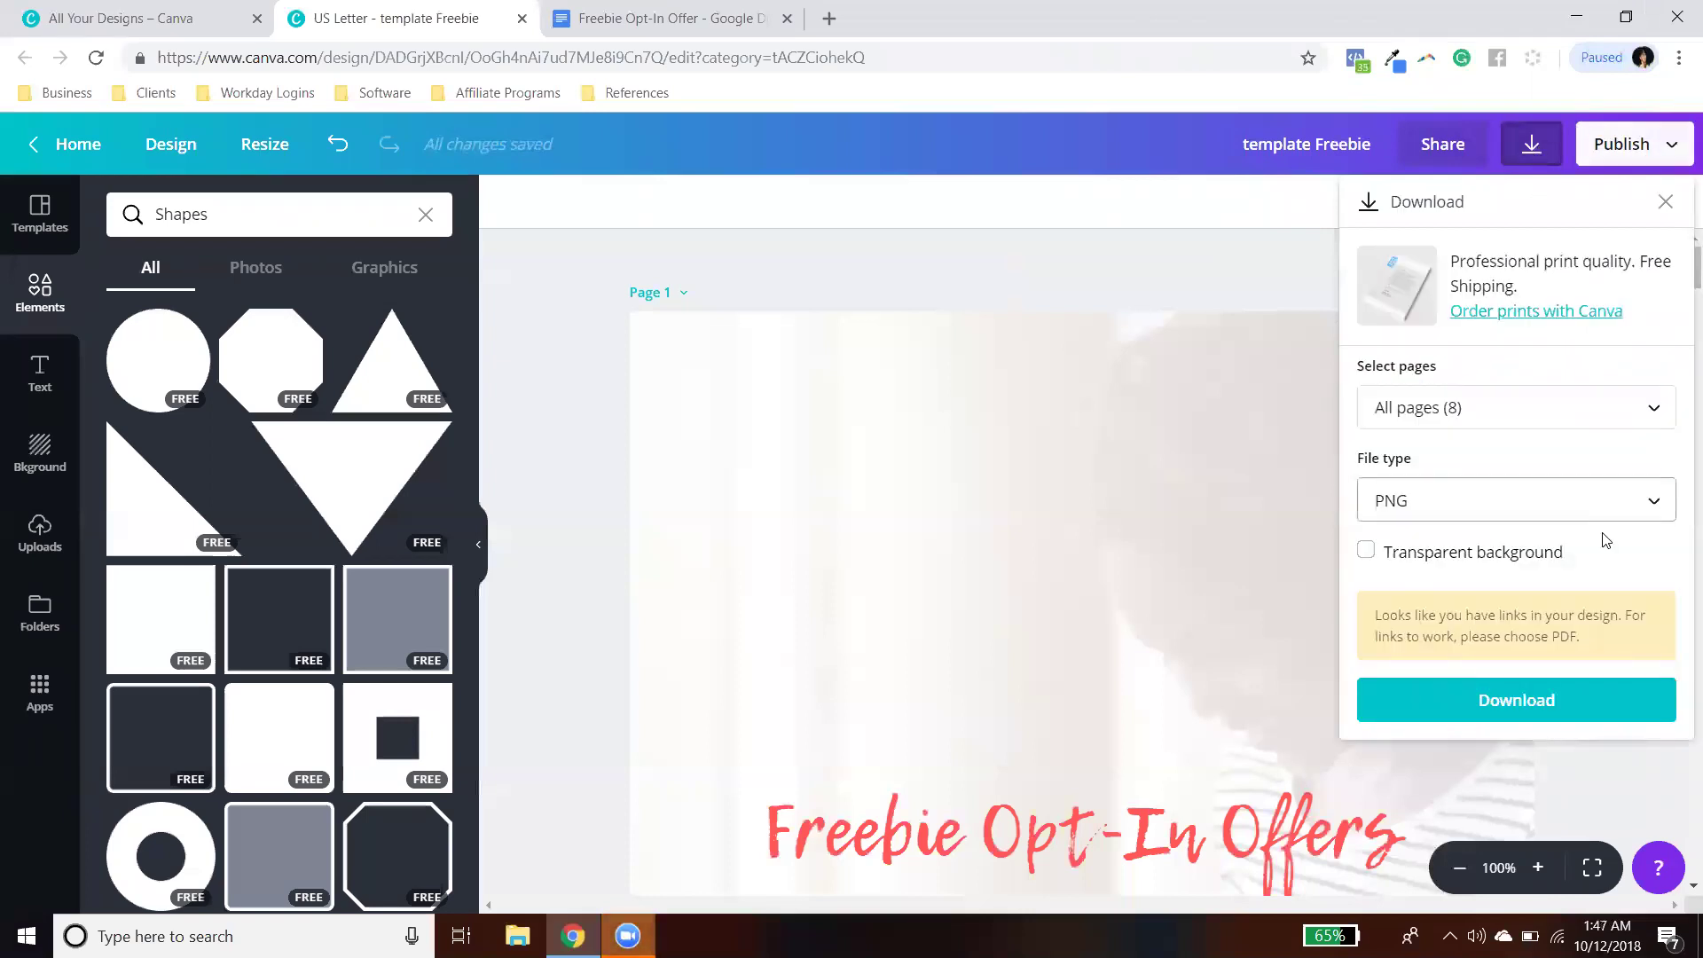
# Step: Publish the template Freebie design as a template in the Documents folder and dismiss the congratulations dialog
pyautogui.click(1640, 143)
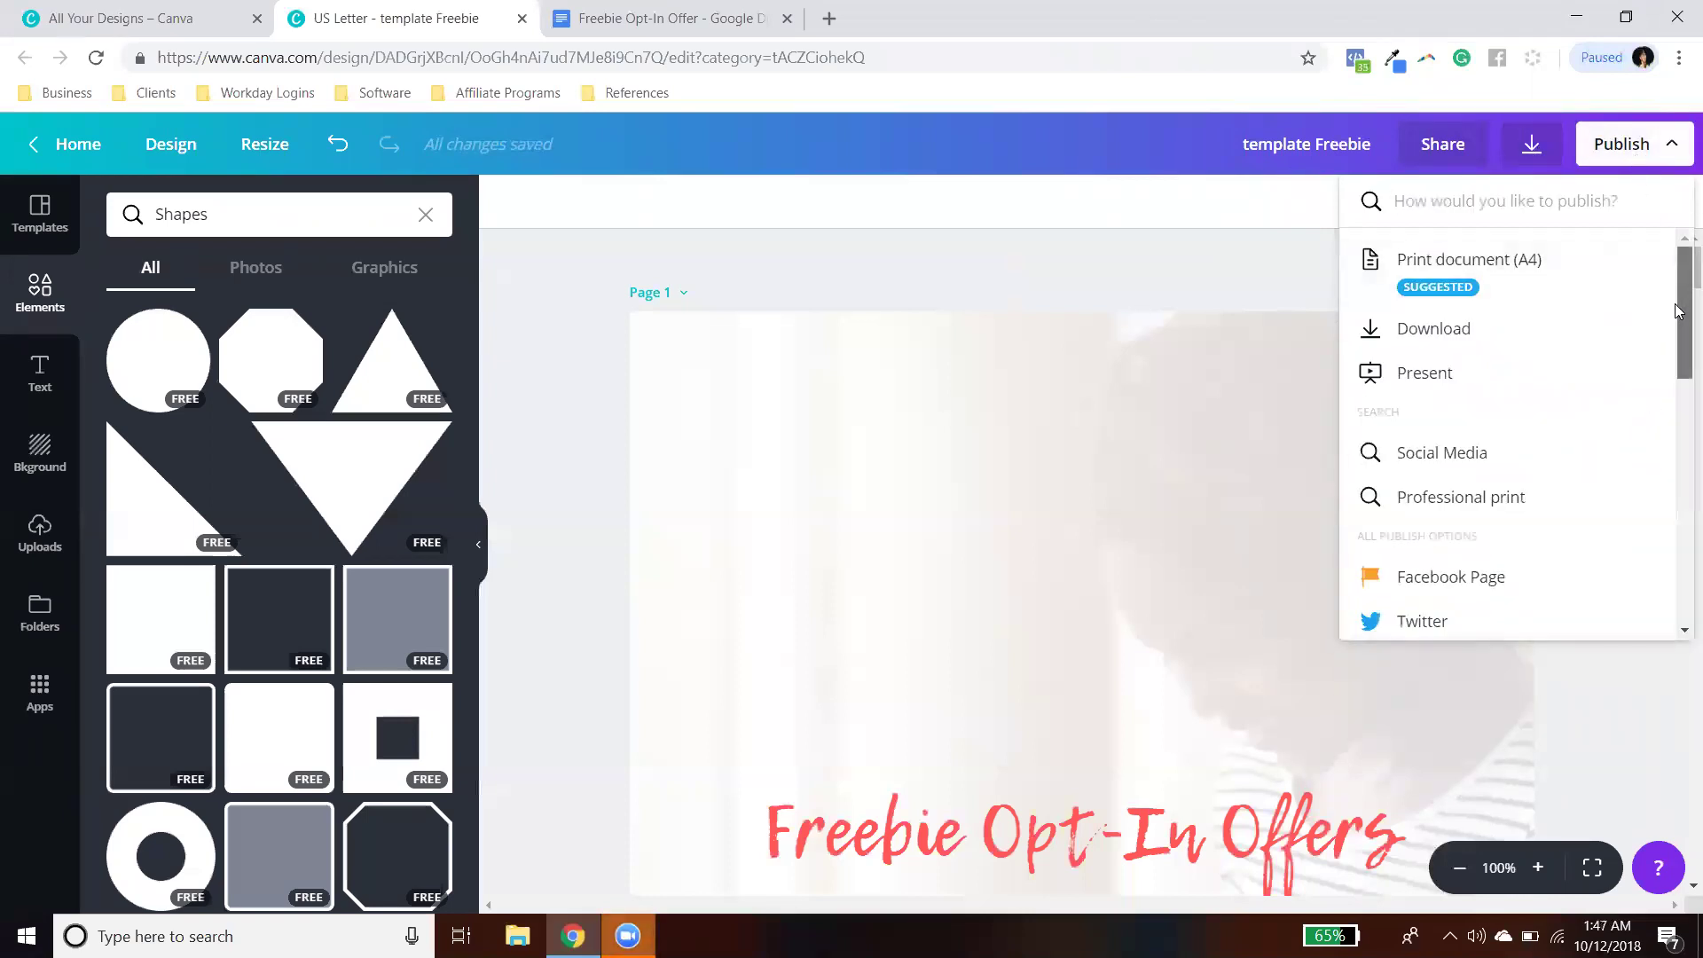
pyautogui.moveTo(1679, 281); pyautogui.dragTo(1679, 565)
pyautogui.click(1494, 485)
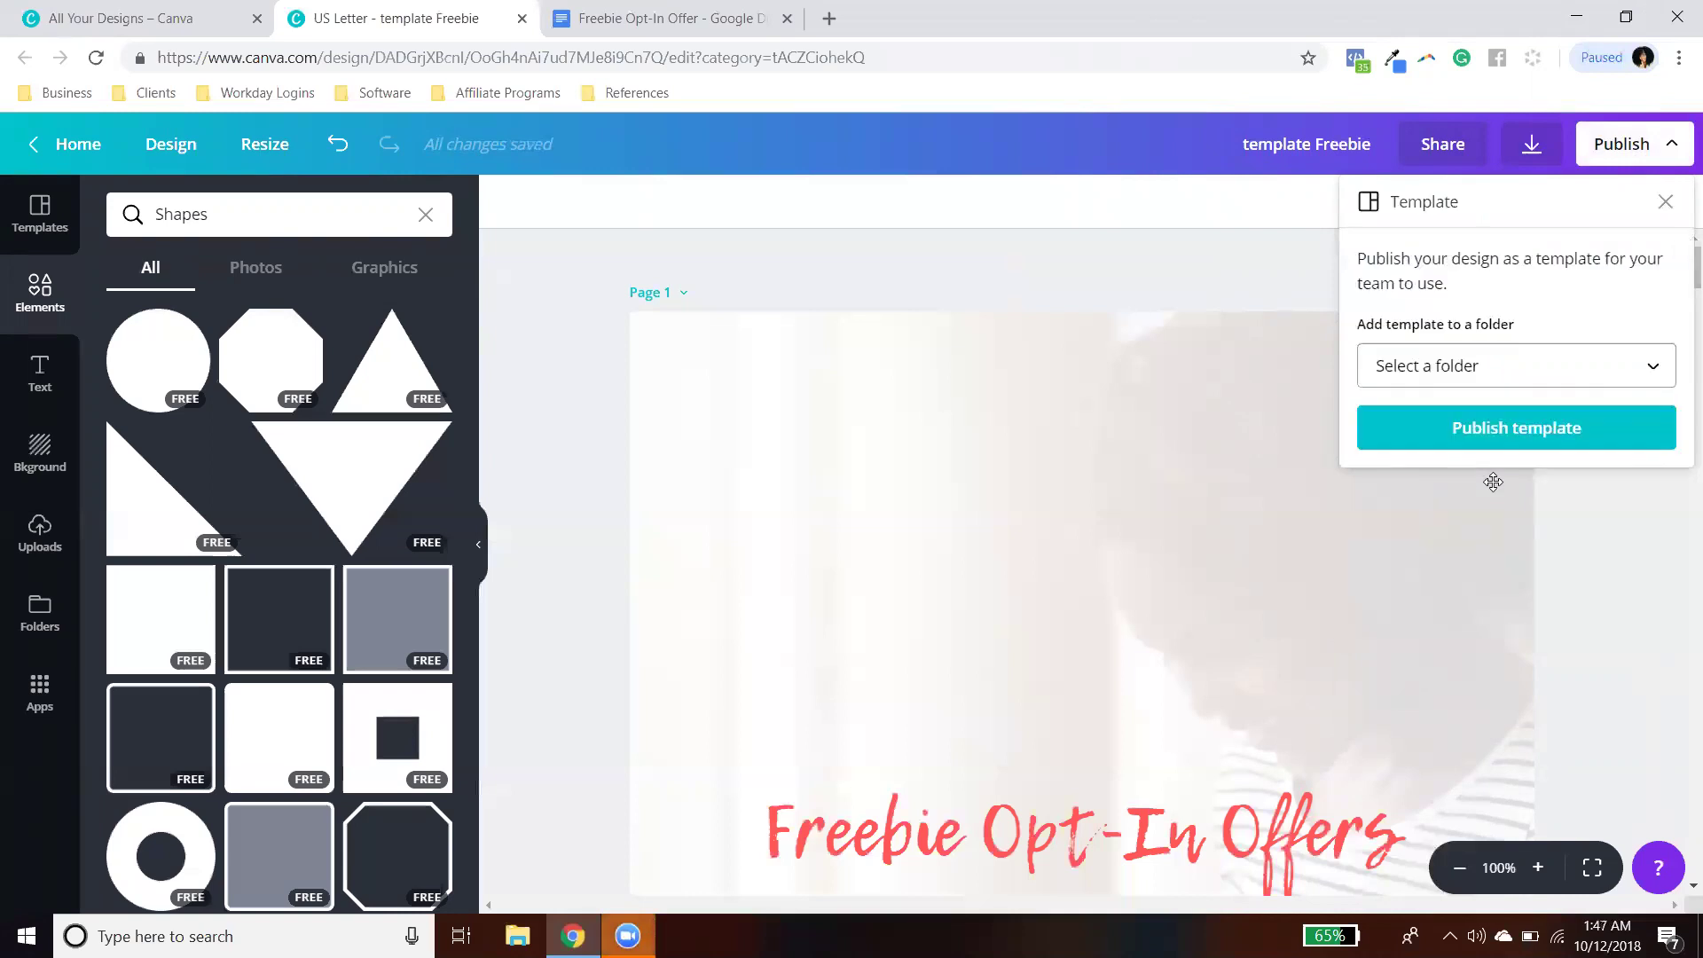
pyautogui.click(1541, 355)
pyautogui.scroll(-3, 1517, 638)
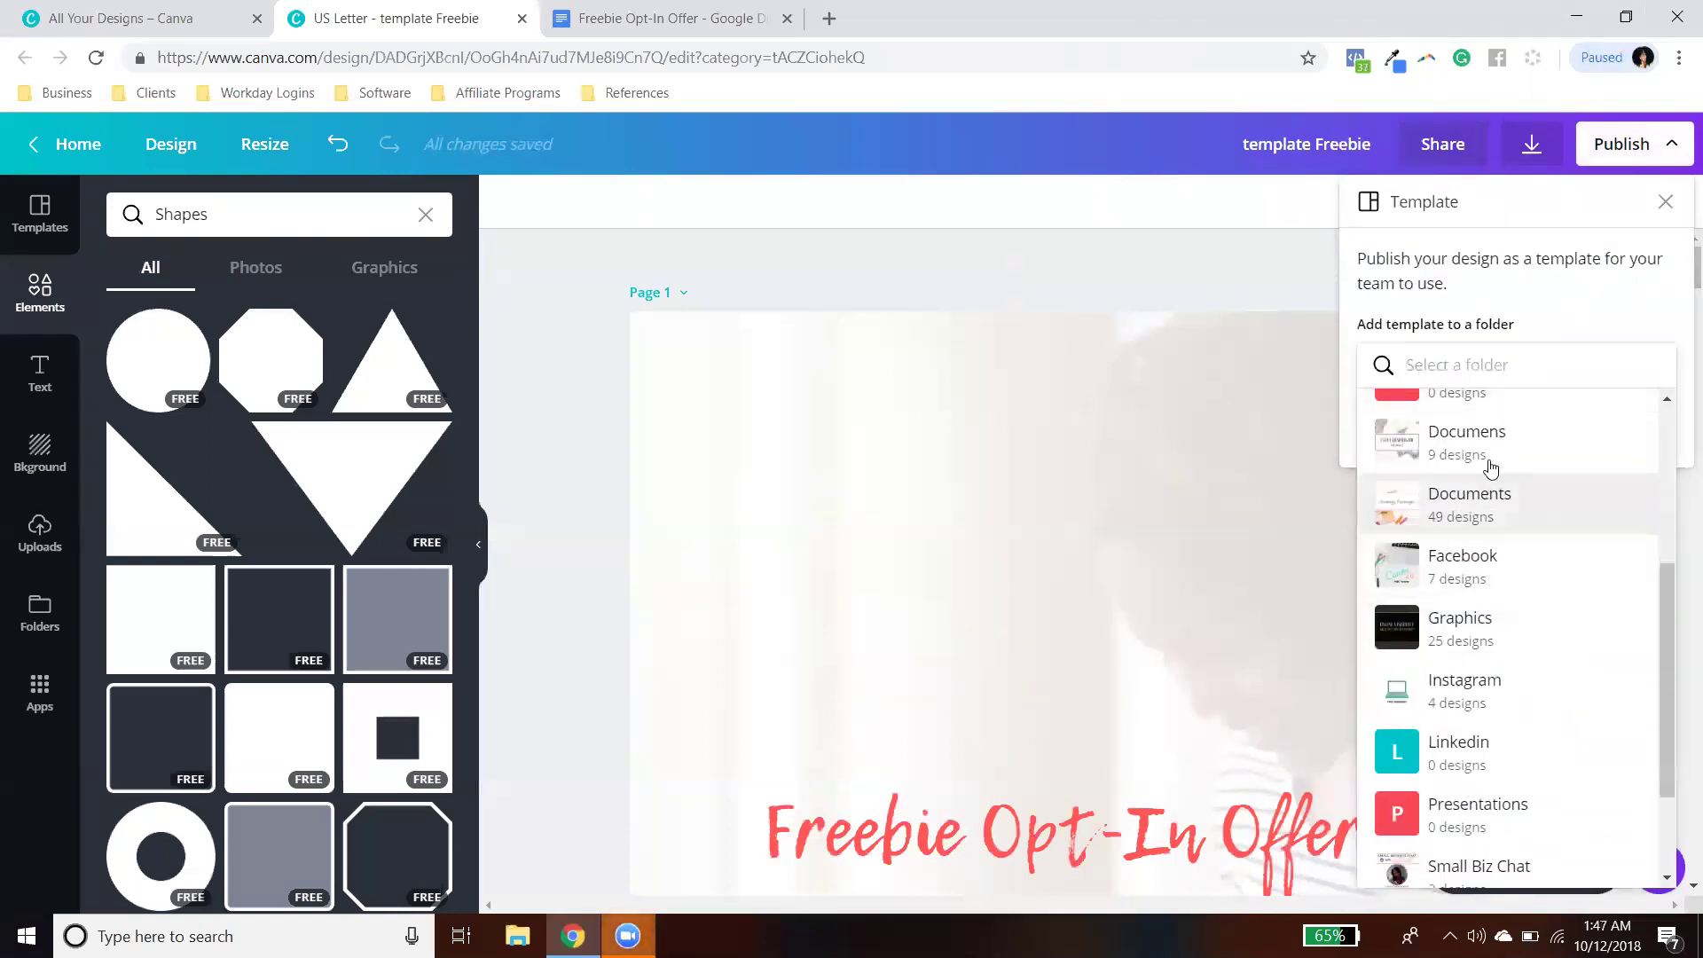
pyautogui.click(1475, 497)
pyautogui.click(1519, 429)
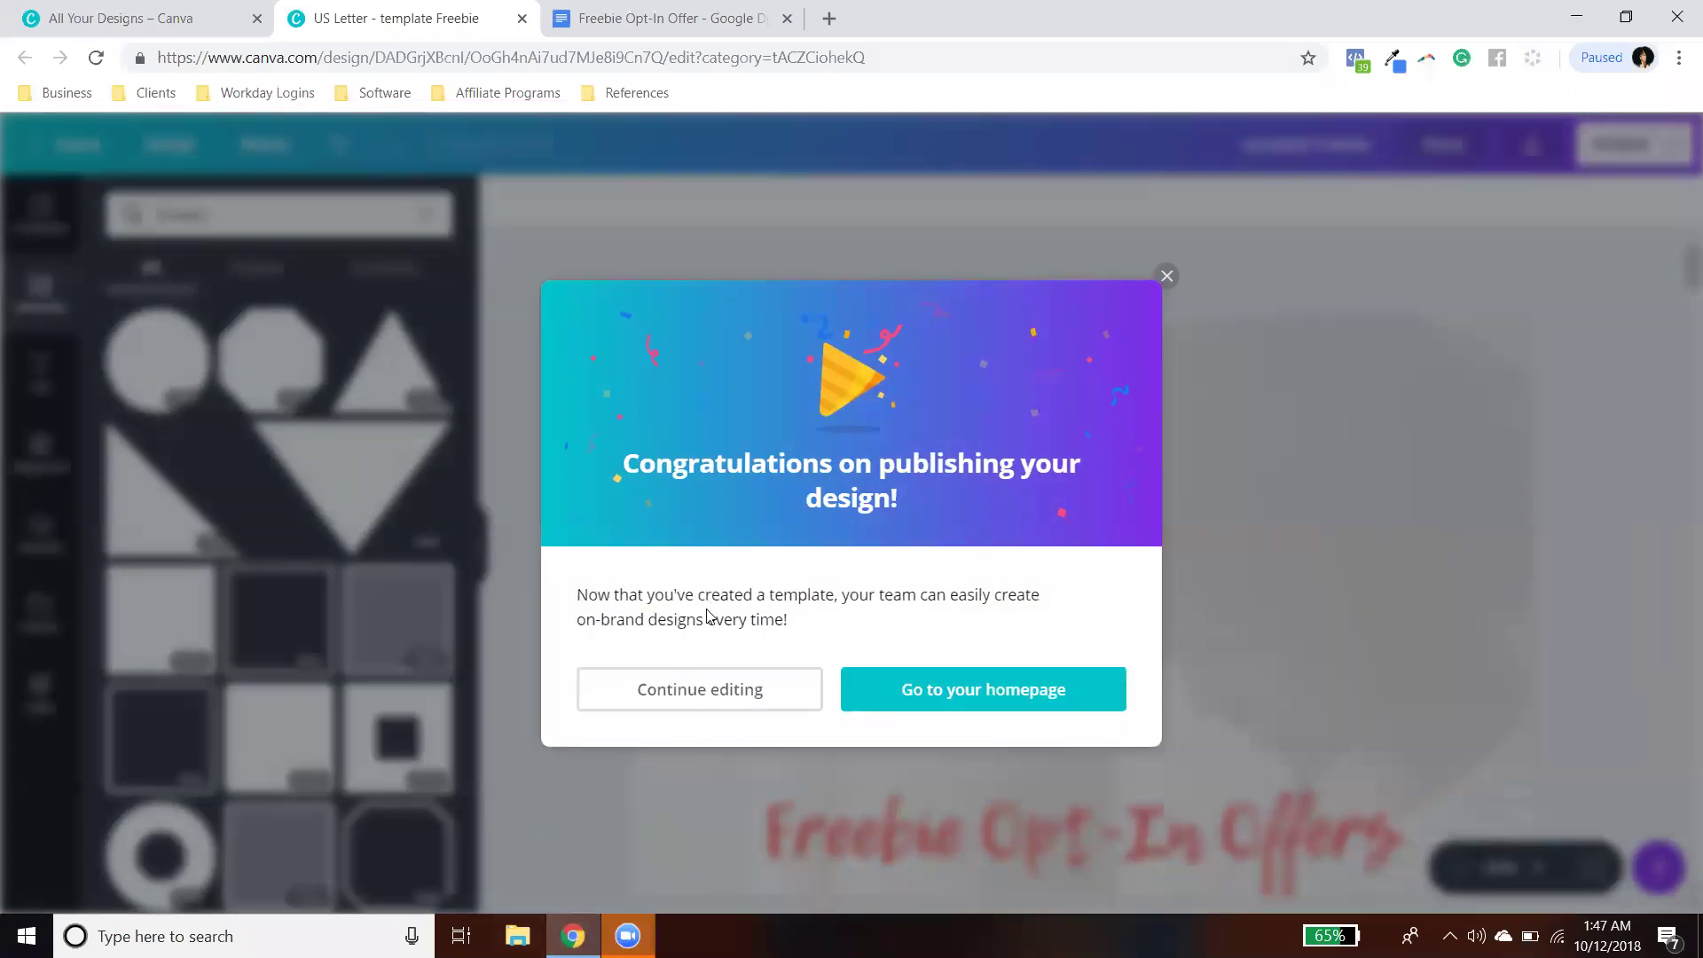
pyautogui.click(1167, 276)
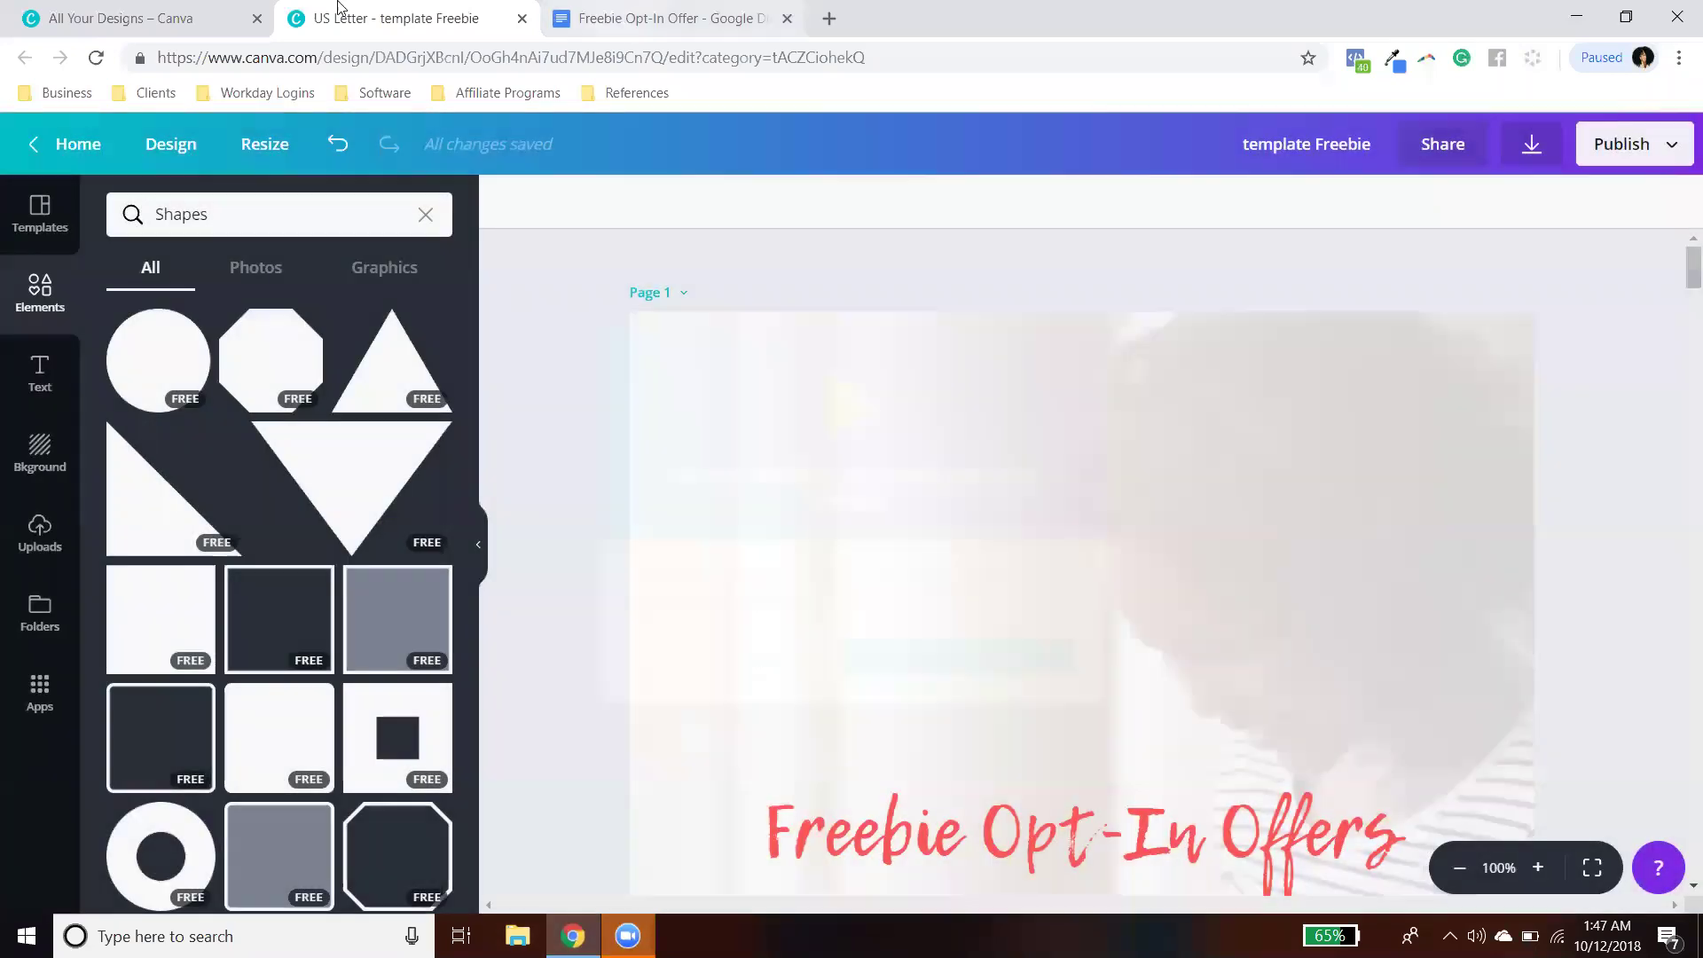
# Step: Switch to the All Your Designs page and reload it
pyautogui.click(150, 18)
pyautogui.click(95, 58)
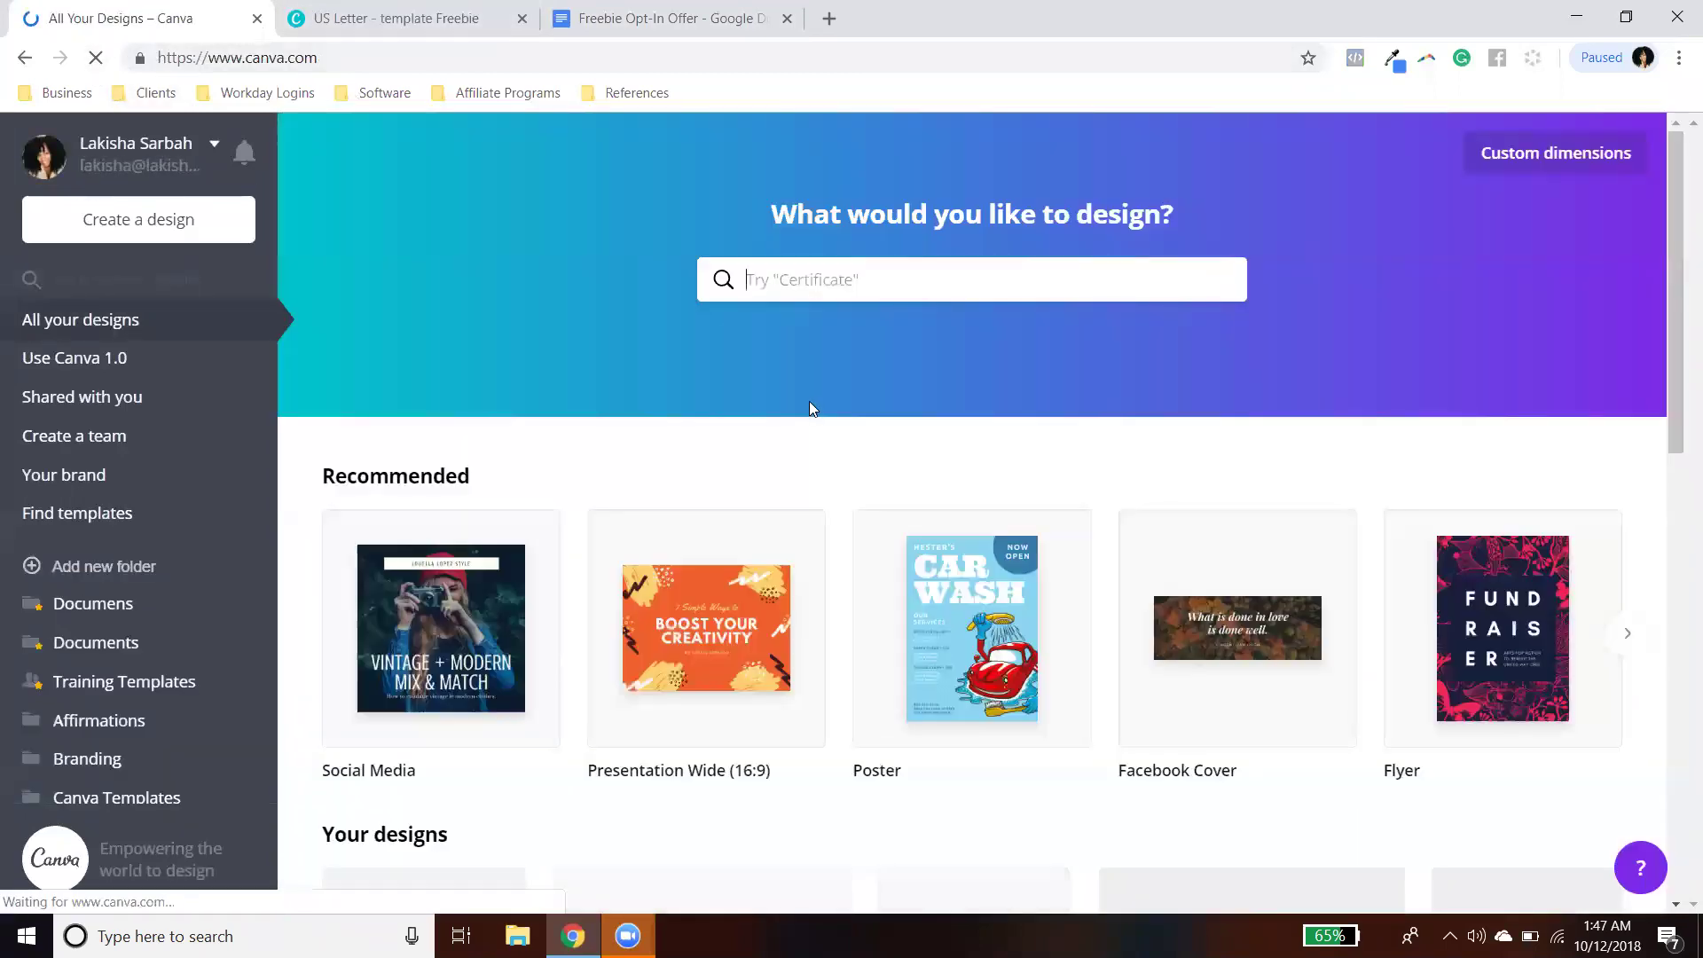
# Step: Open the Documents folder and reload it to refresh the preview of the template Freebie design
pyautogui.scroll(-7, 809, 408)
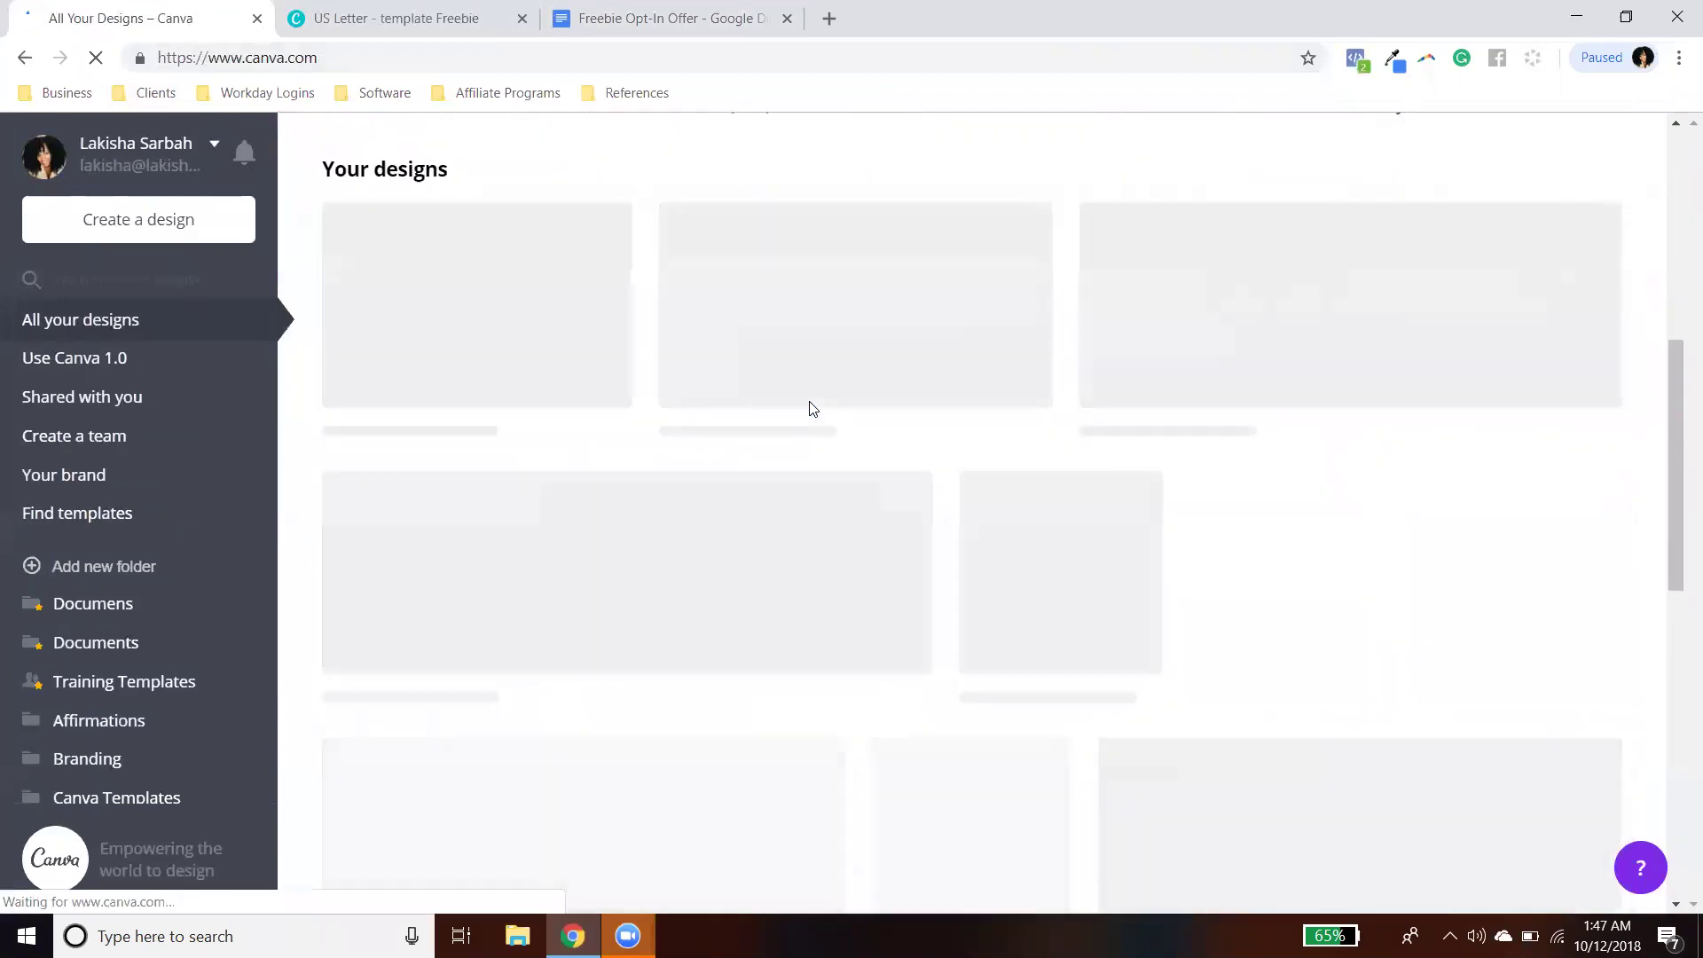
pyautogui.scroll(1, 534, 519)
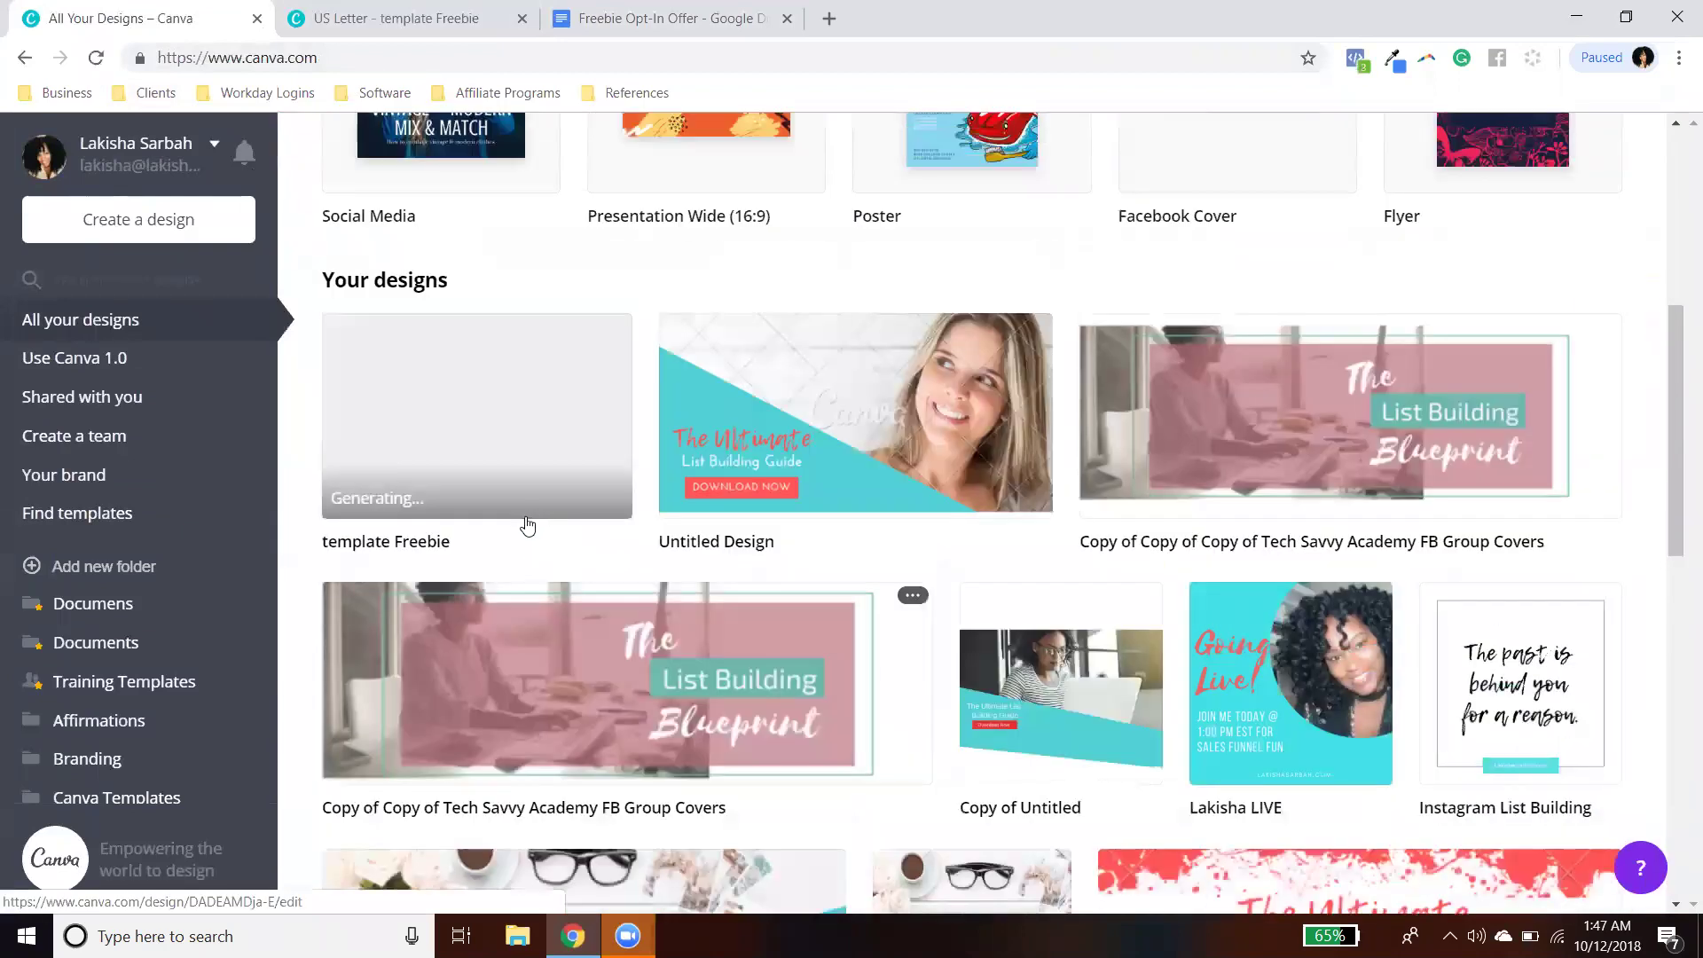
pyautogui.click(90, 644)
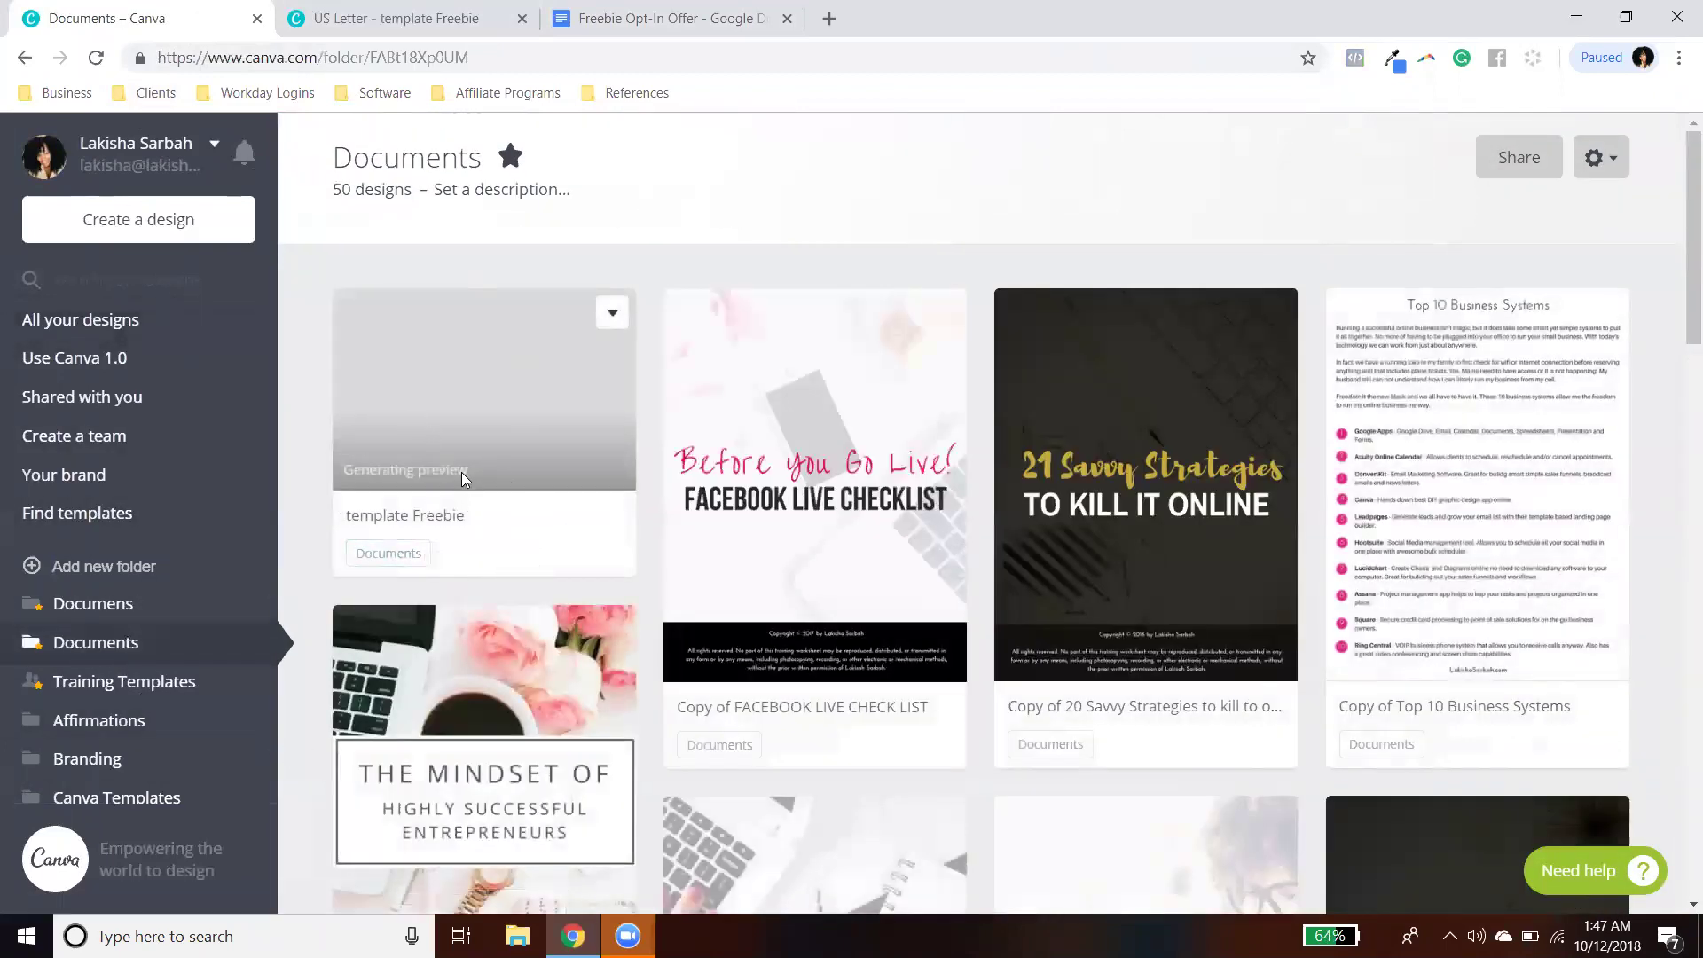
pyautogui.click(611, 315)
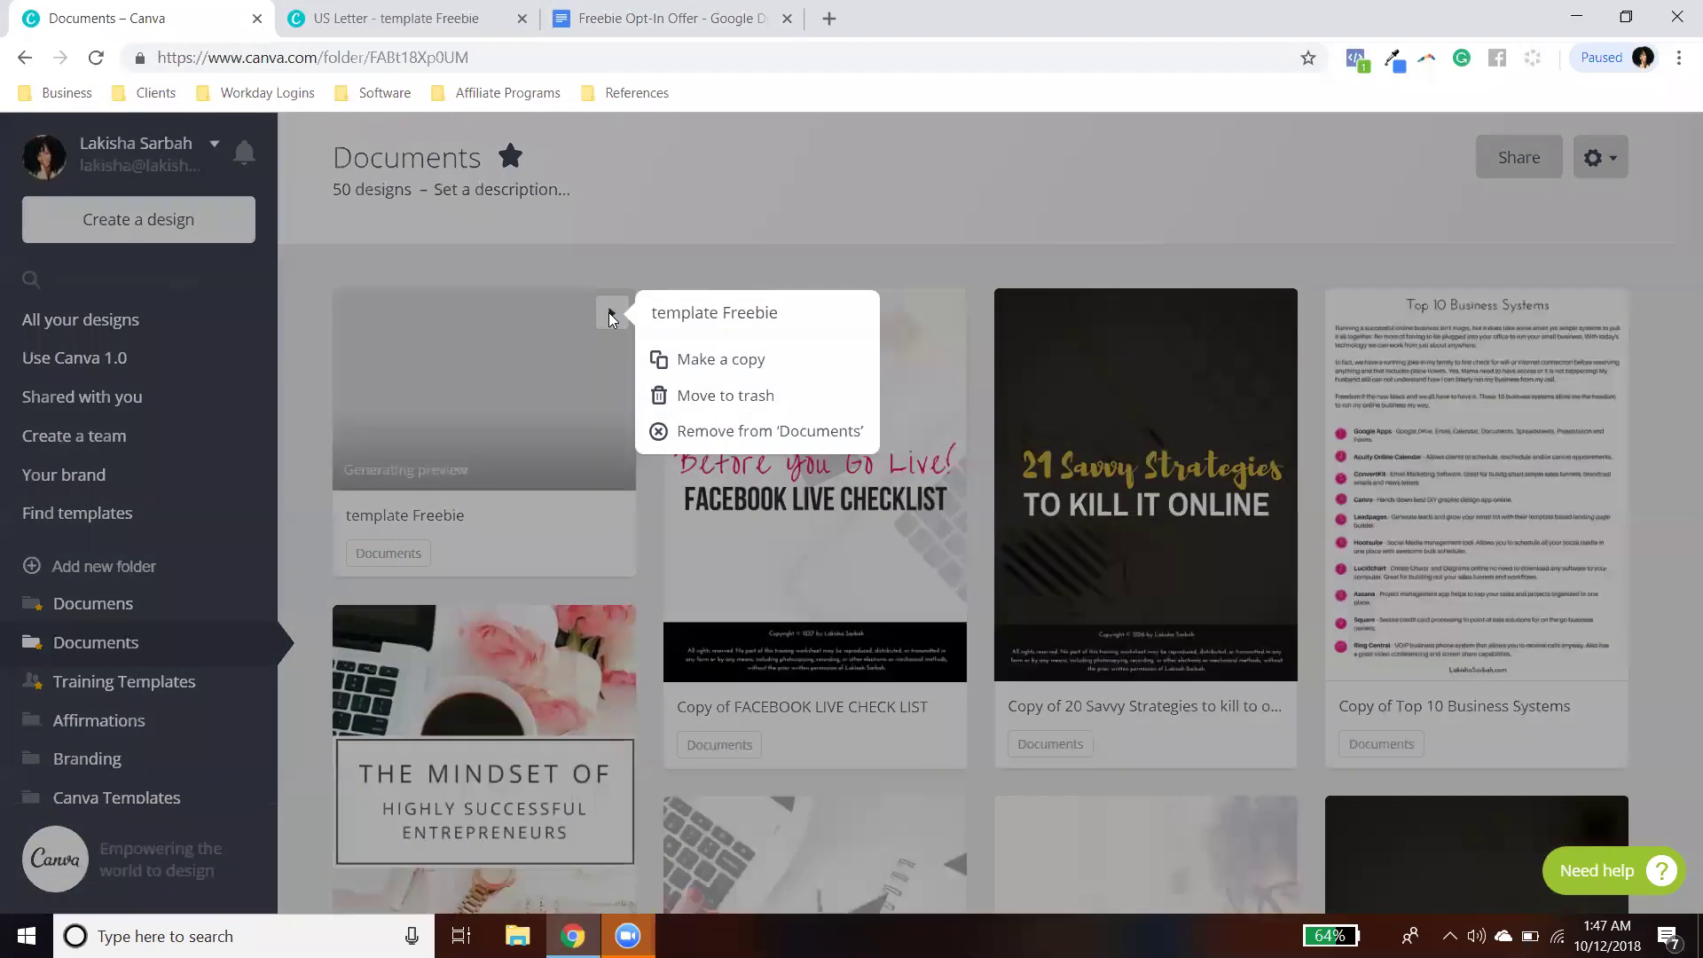
pyautogui.click(580, 359)
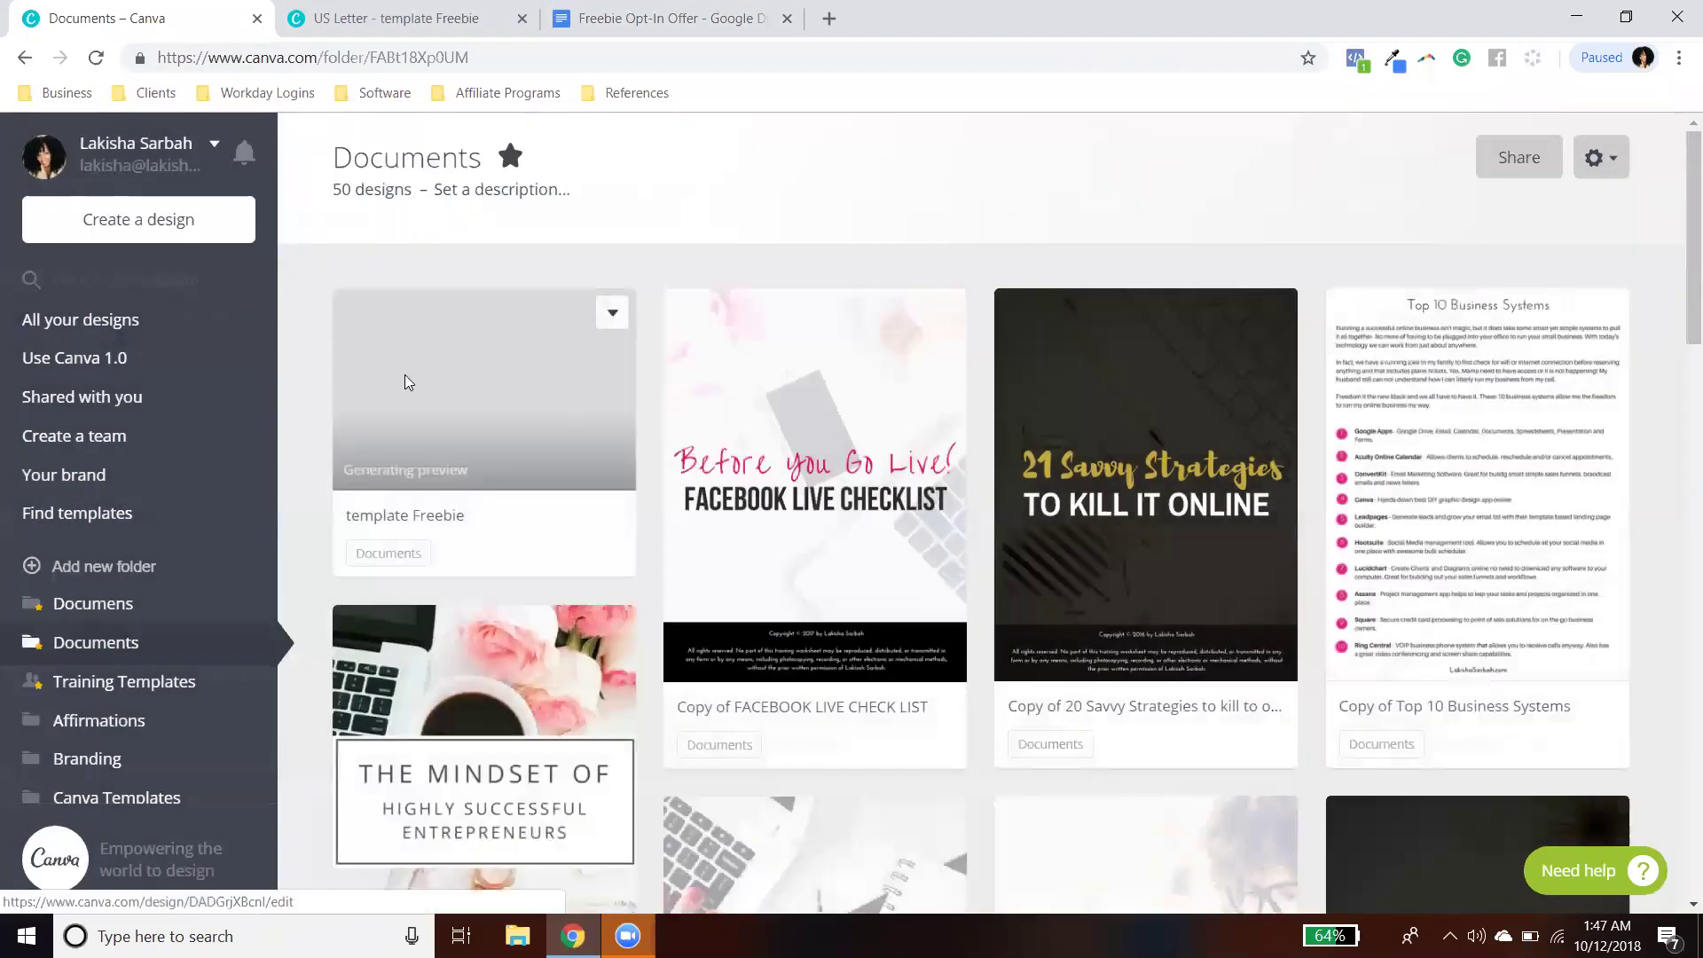
pyautogui.click(96, 58)
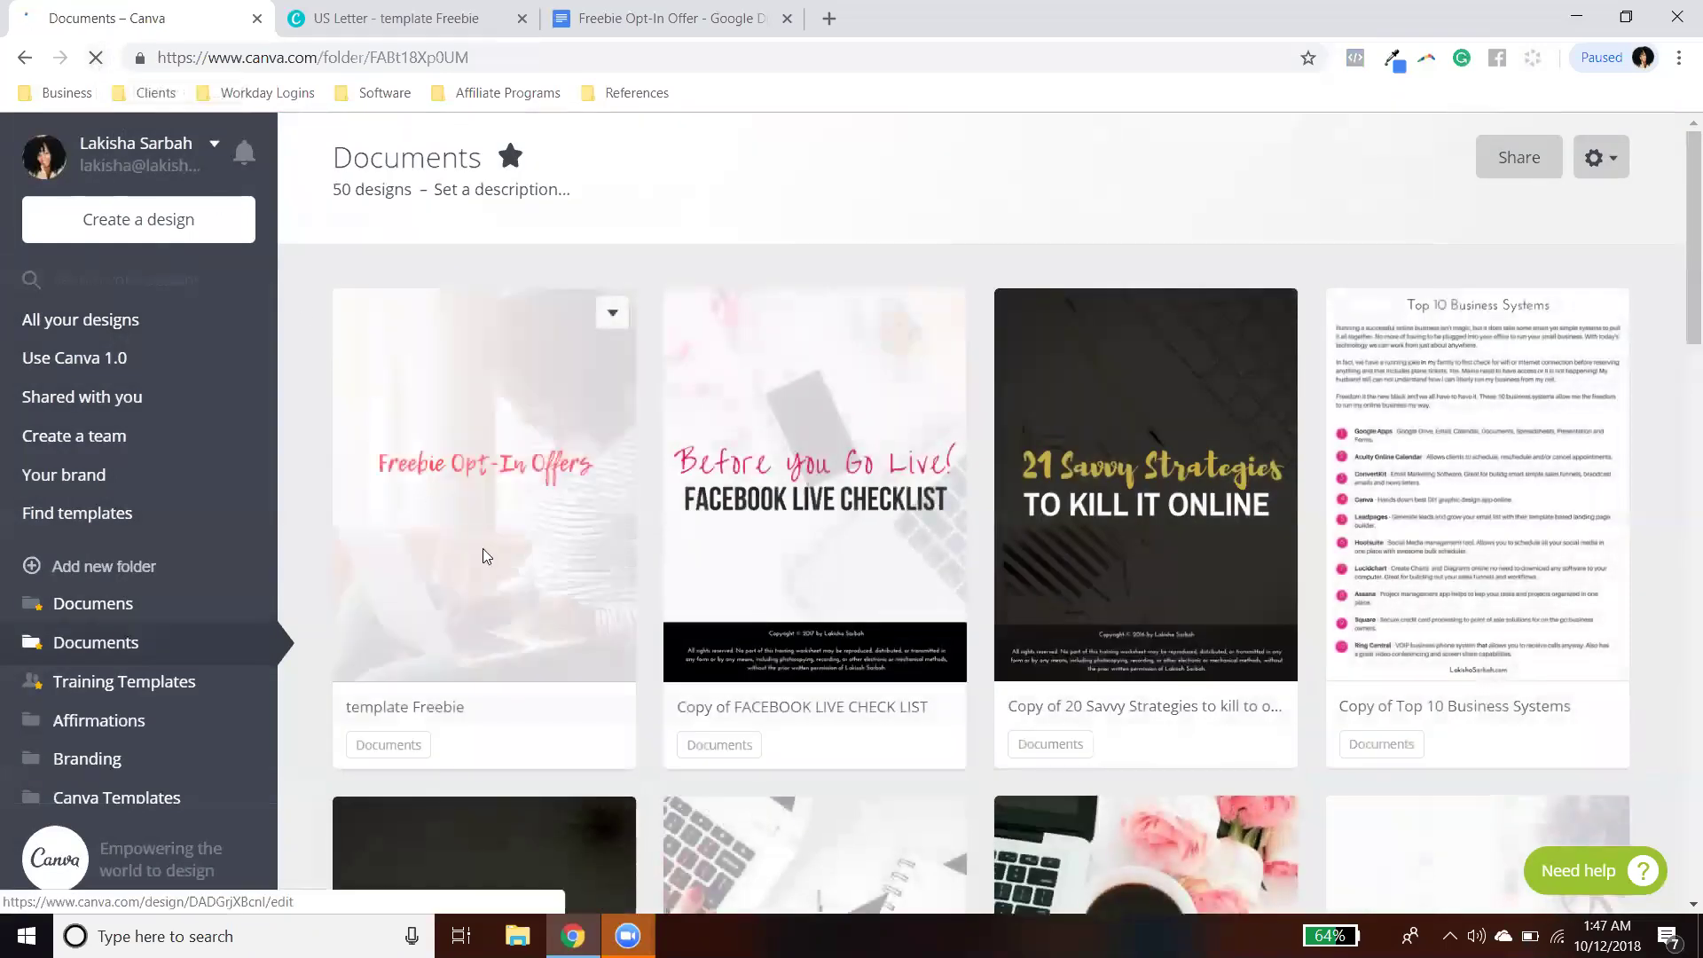
# Step: Preview the template Freebie design from the Documents folder and use it as a template for a new design
pyautogui.click(611, 312)
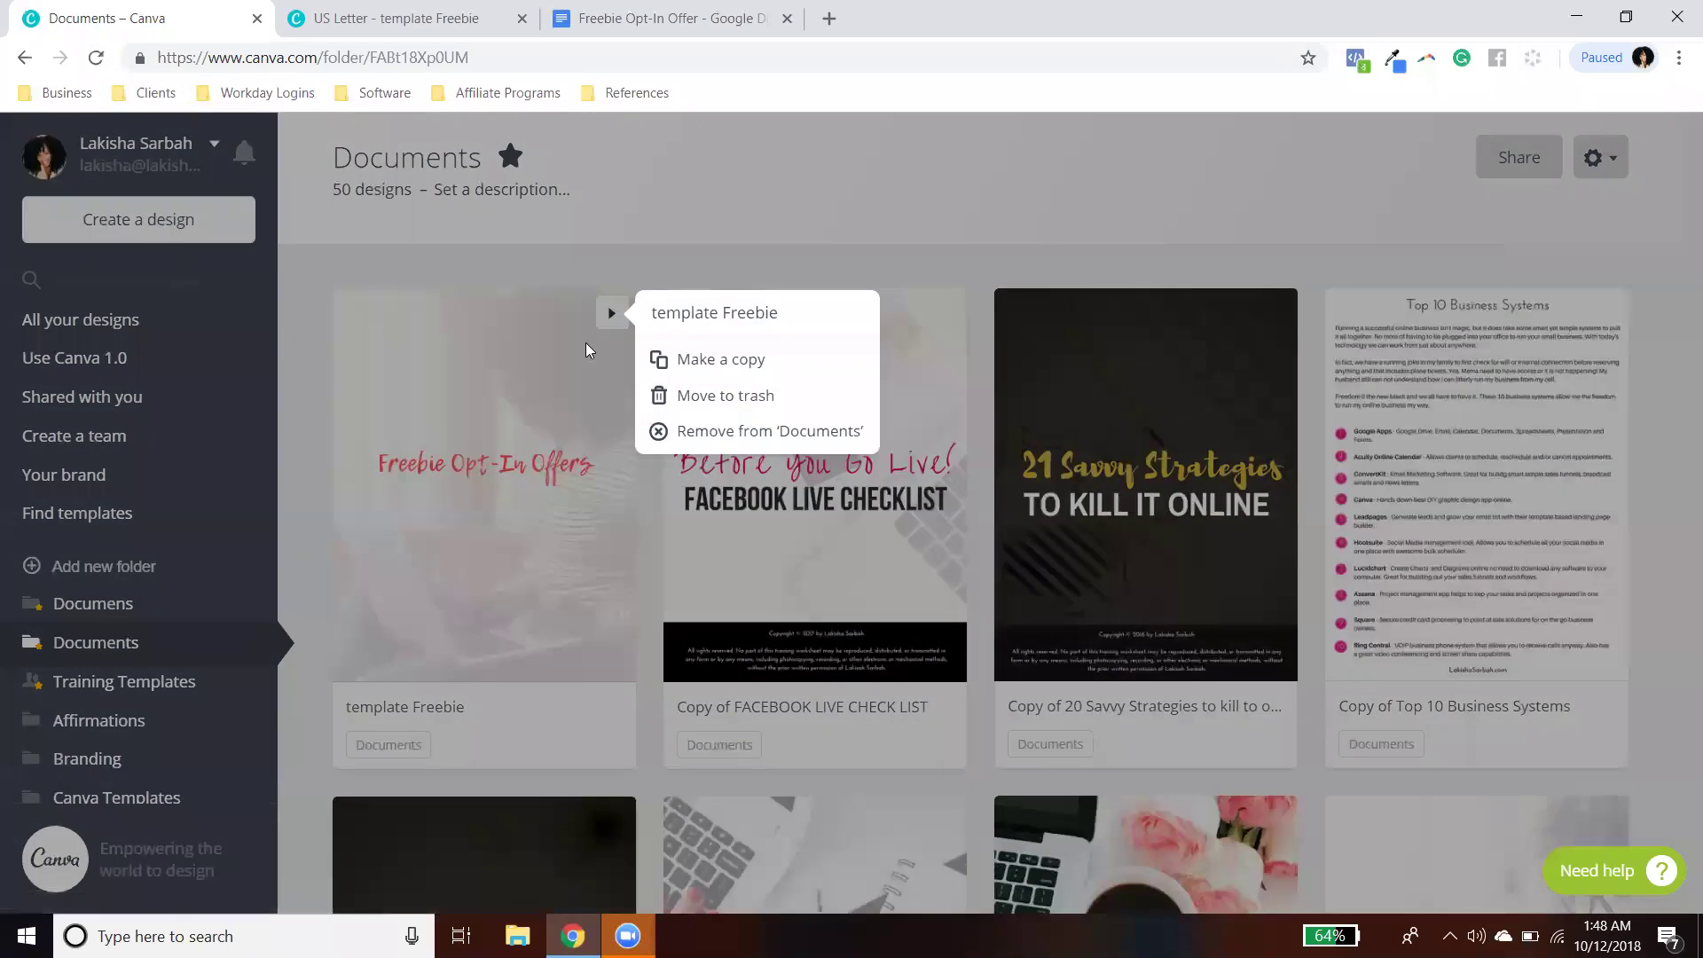
pyautogui.scroll(-3, 444, 448)
pyautogui.scroll(2, 471, 418)
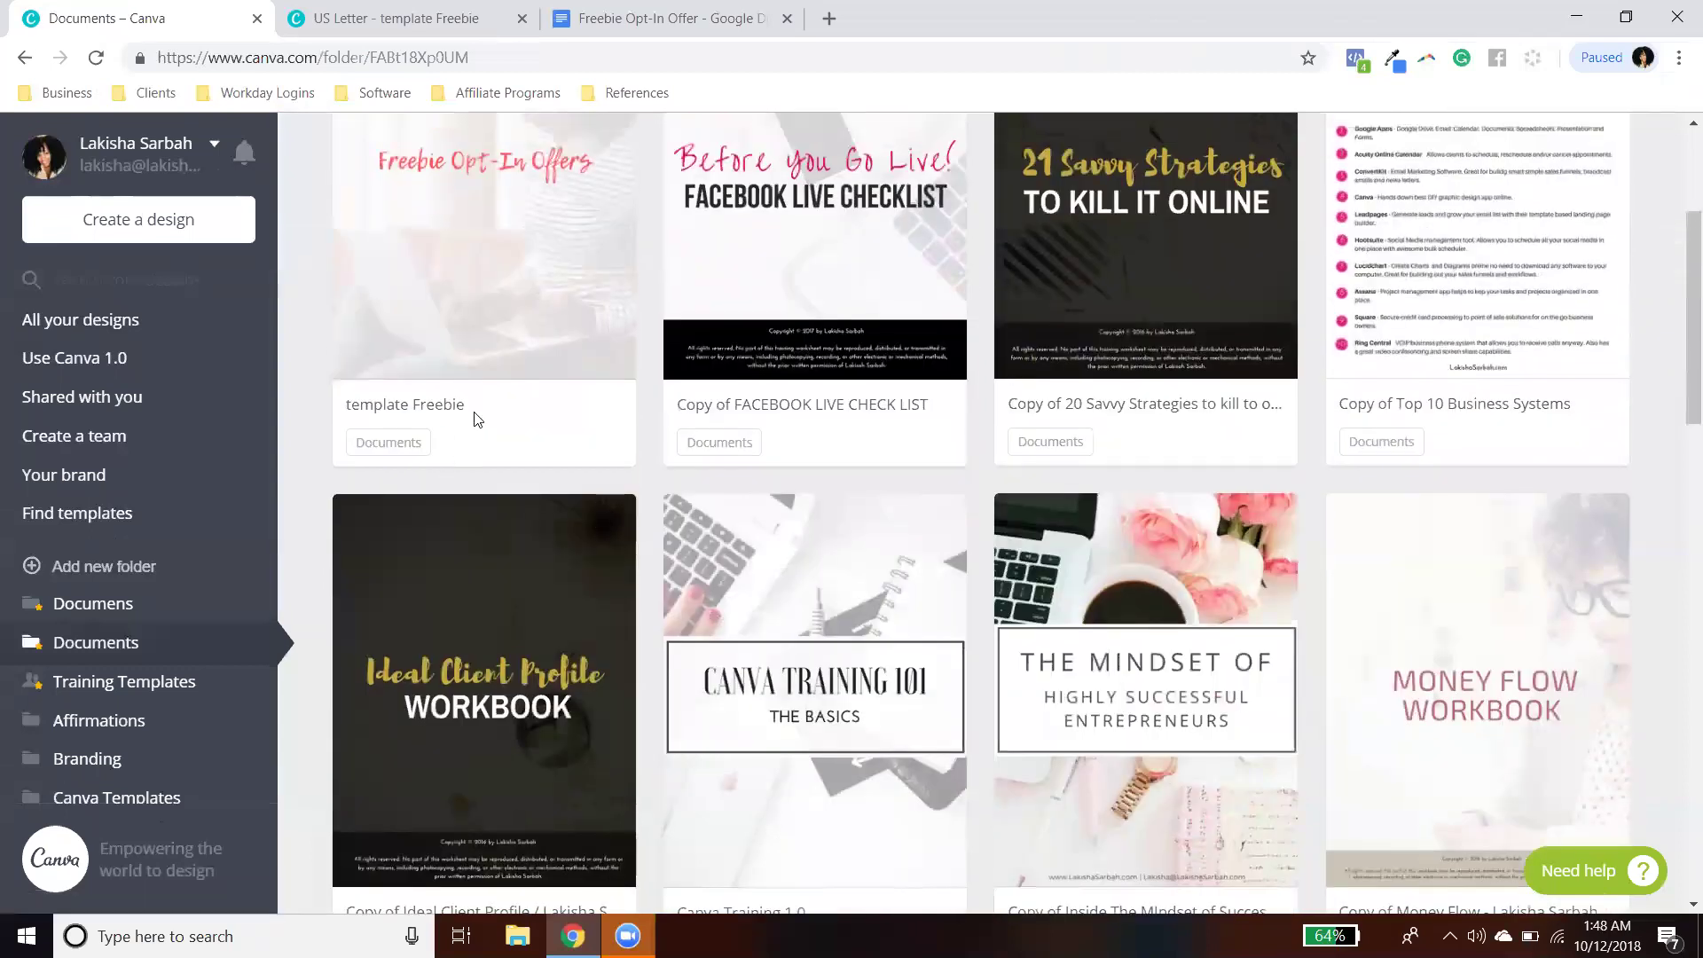
pyautogui.click(448, 470)
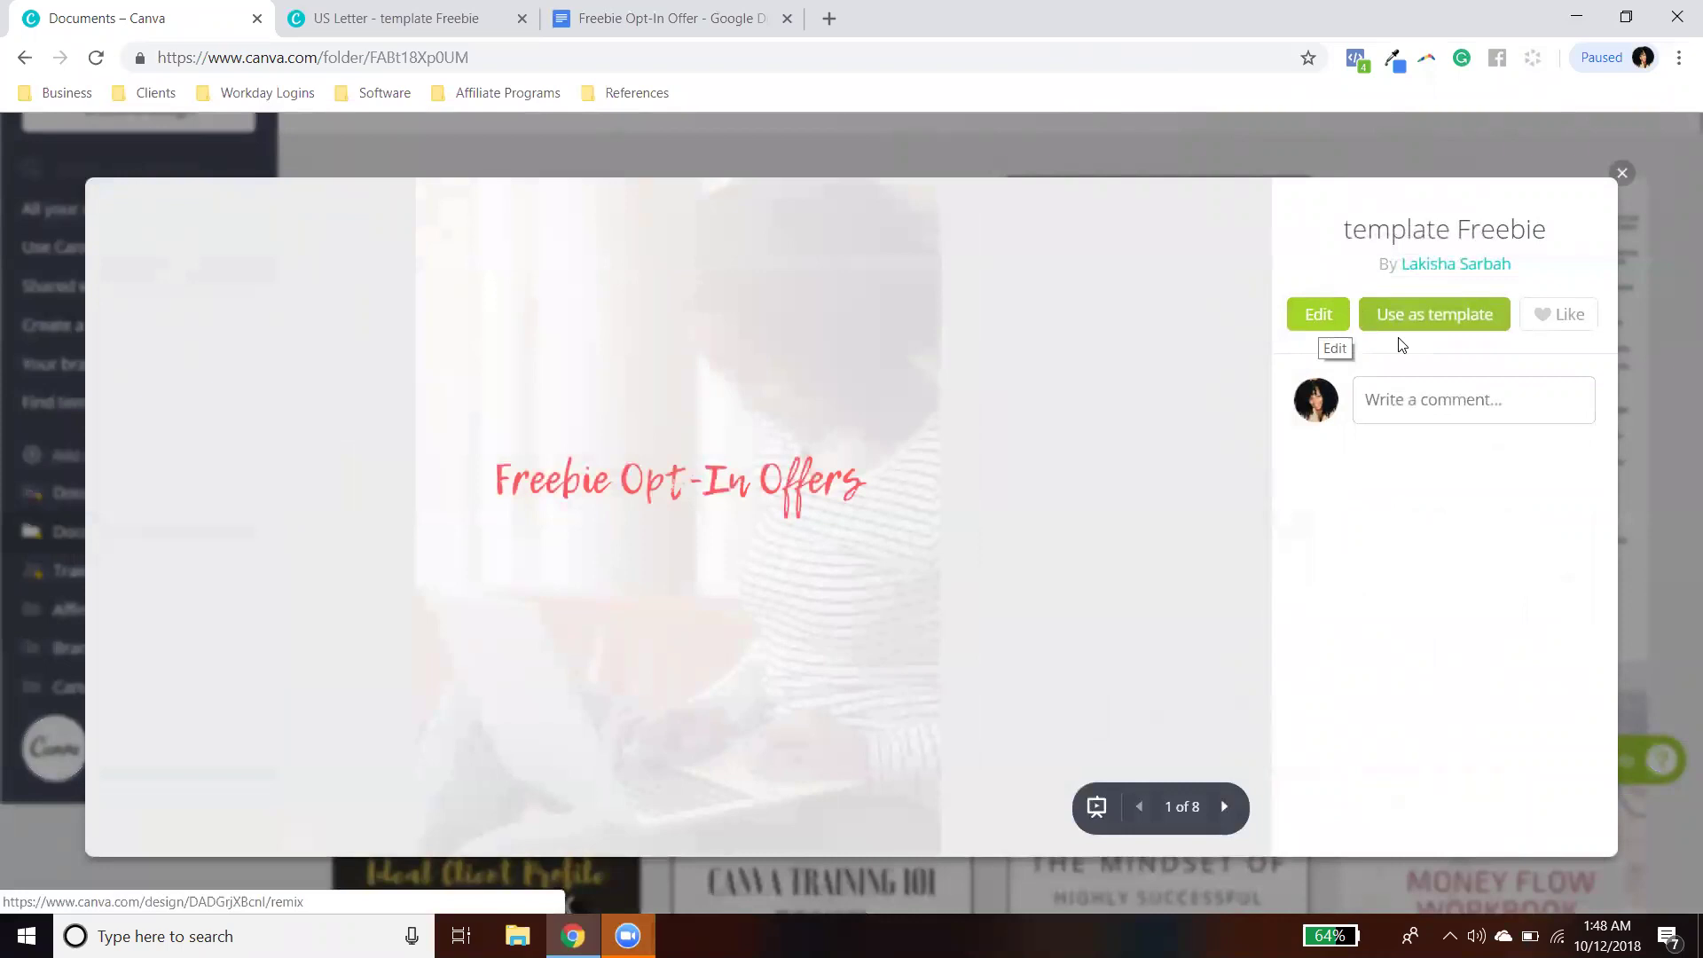
pyautogui.click(1448, 324)
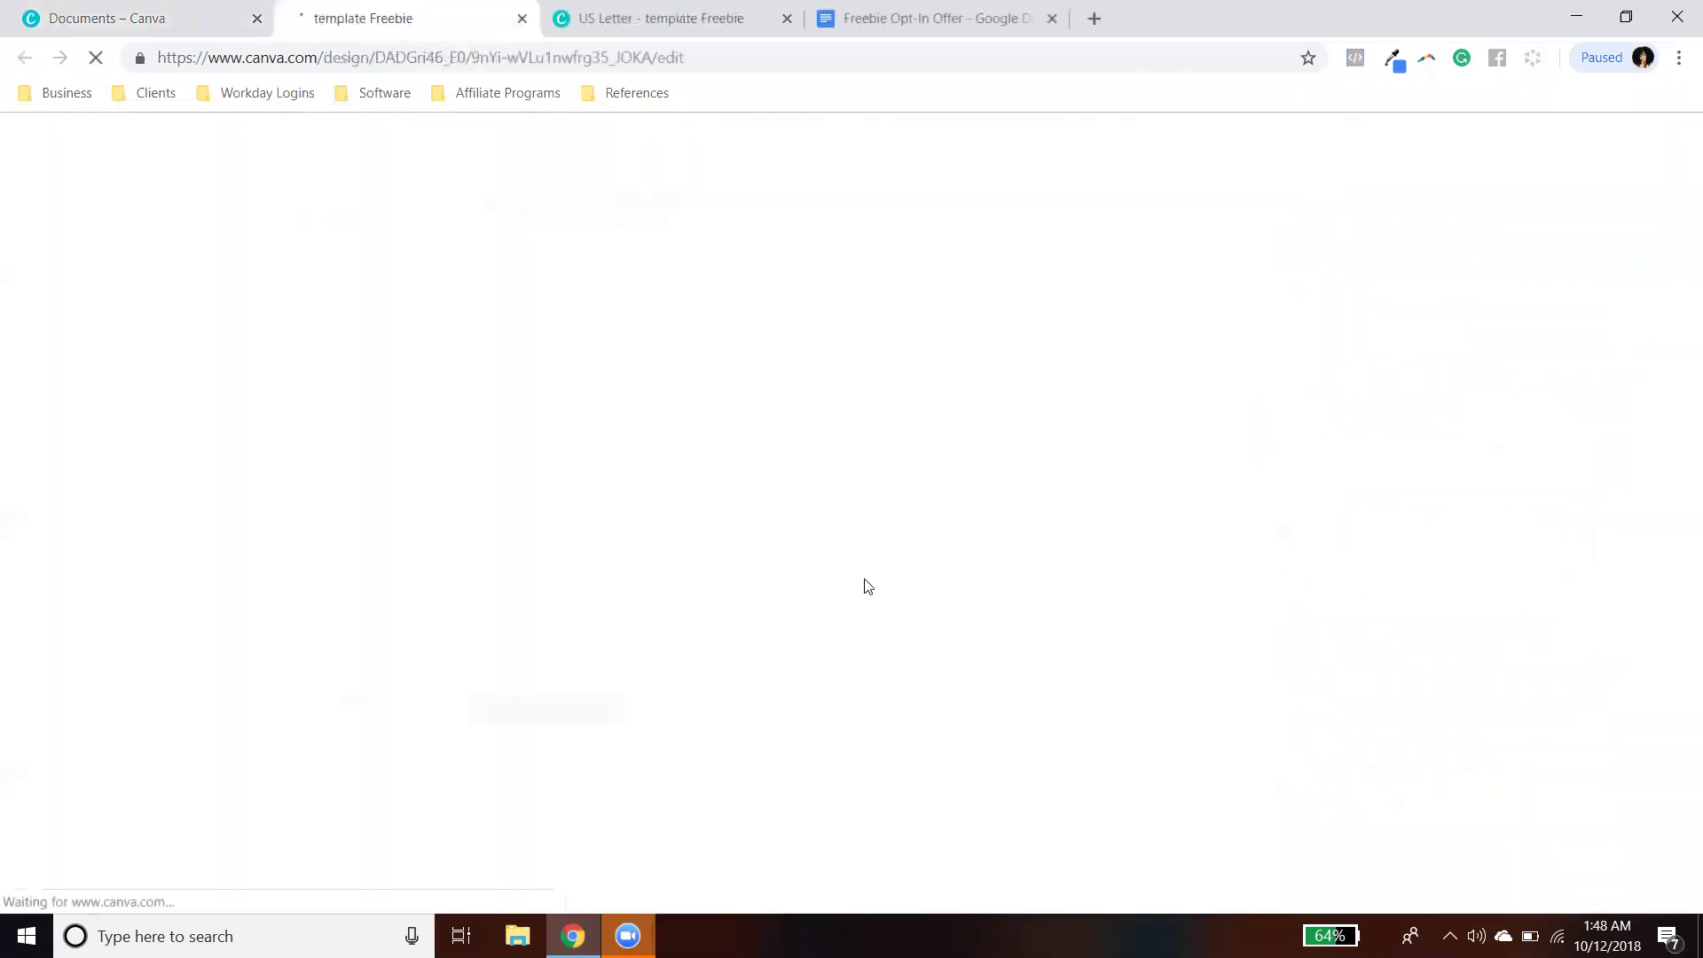
# Step: Review the new copy's first pages at 75% zoom with the templates side panel collapsed, ending at the page 1 cover
pyautogui.scroll(-5, 1058, 582)
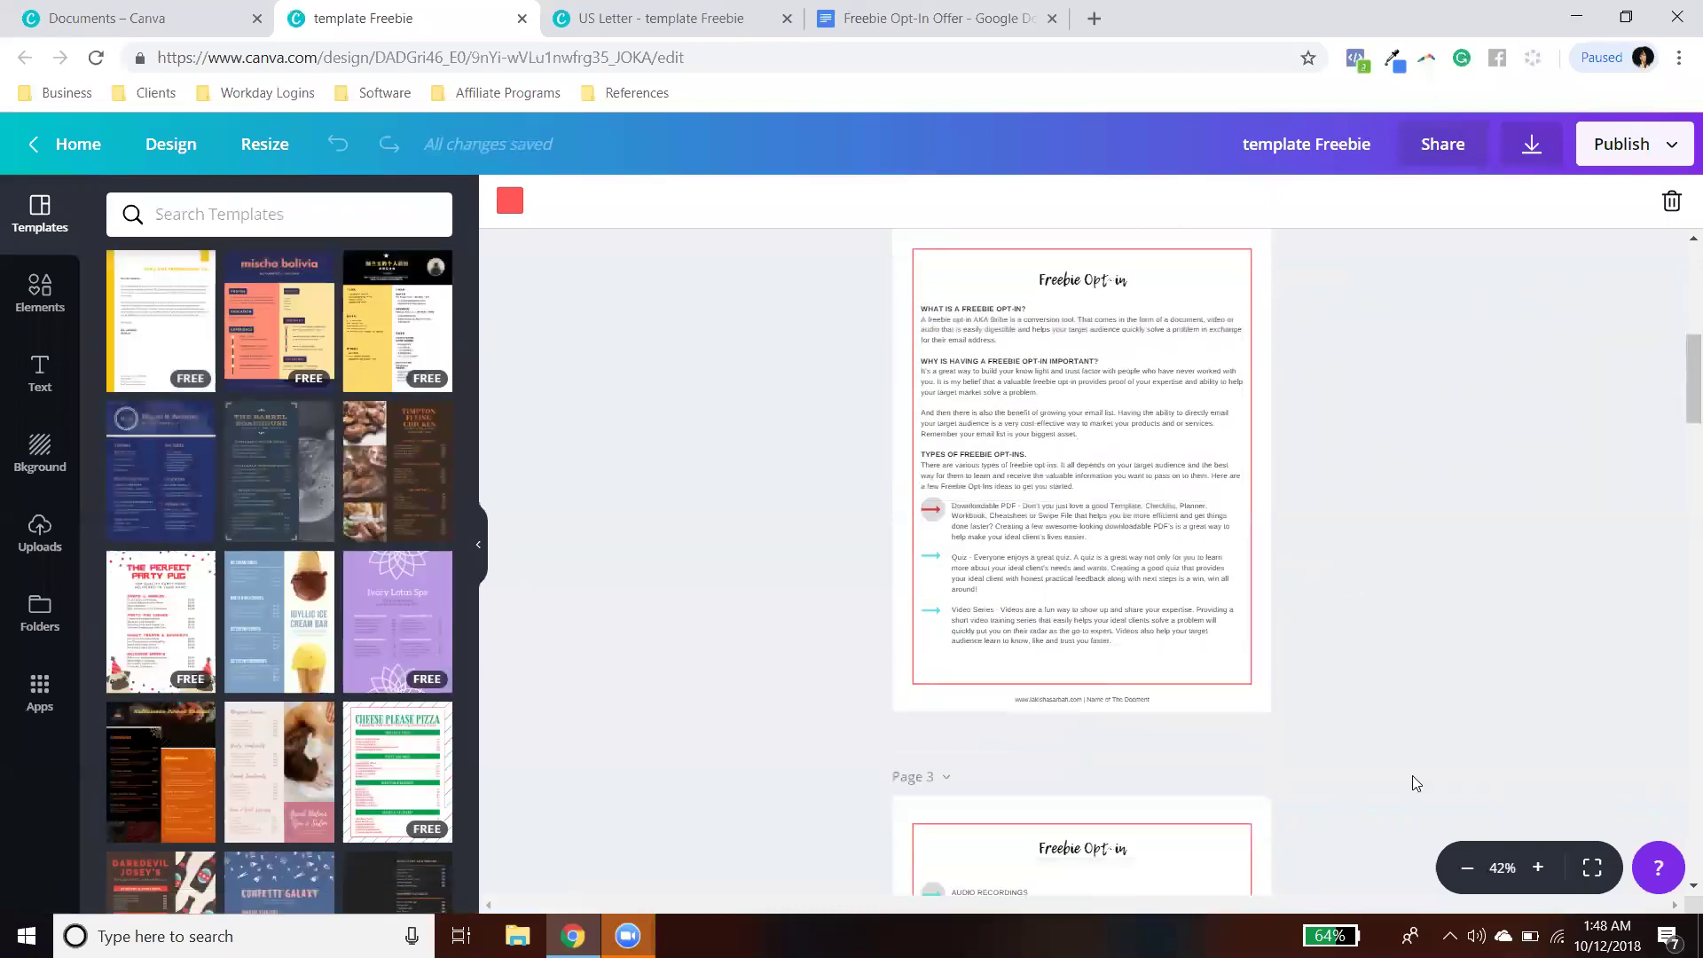
pyautogui.click(1538, 867)
pyautogui.click(1538, 868)
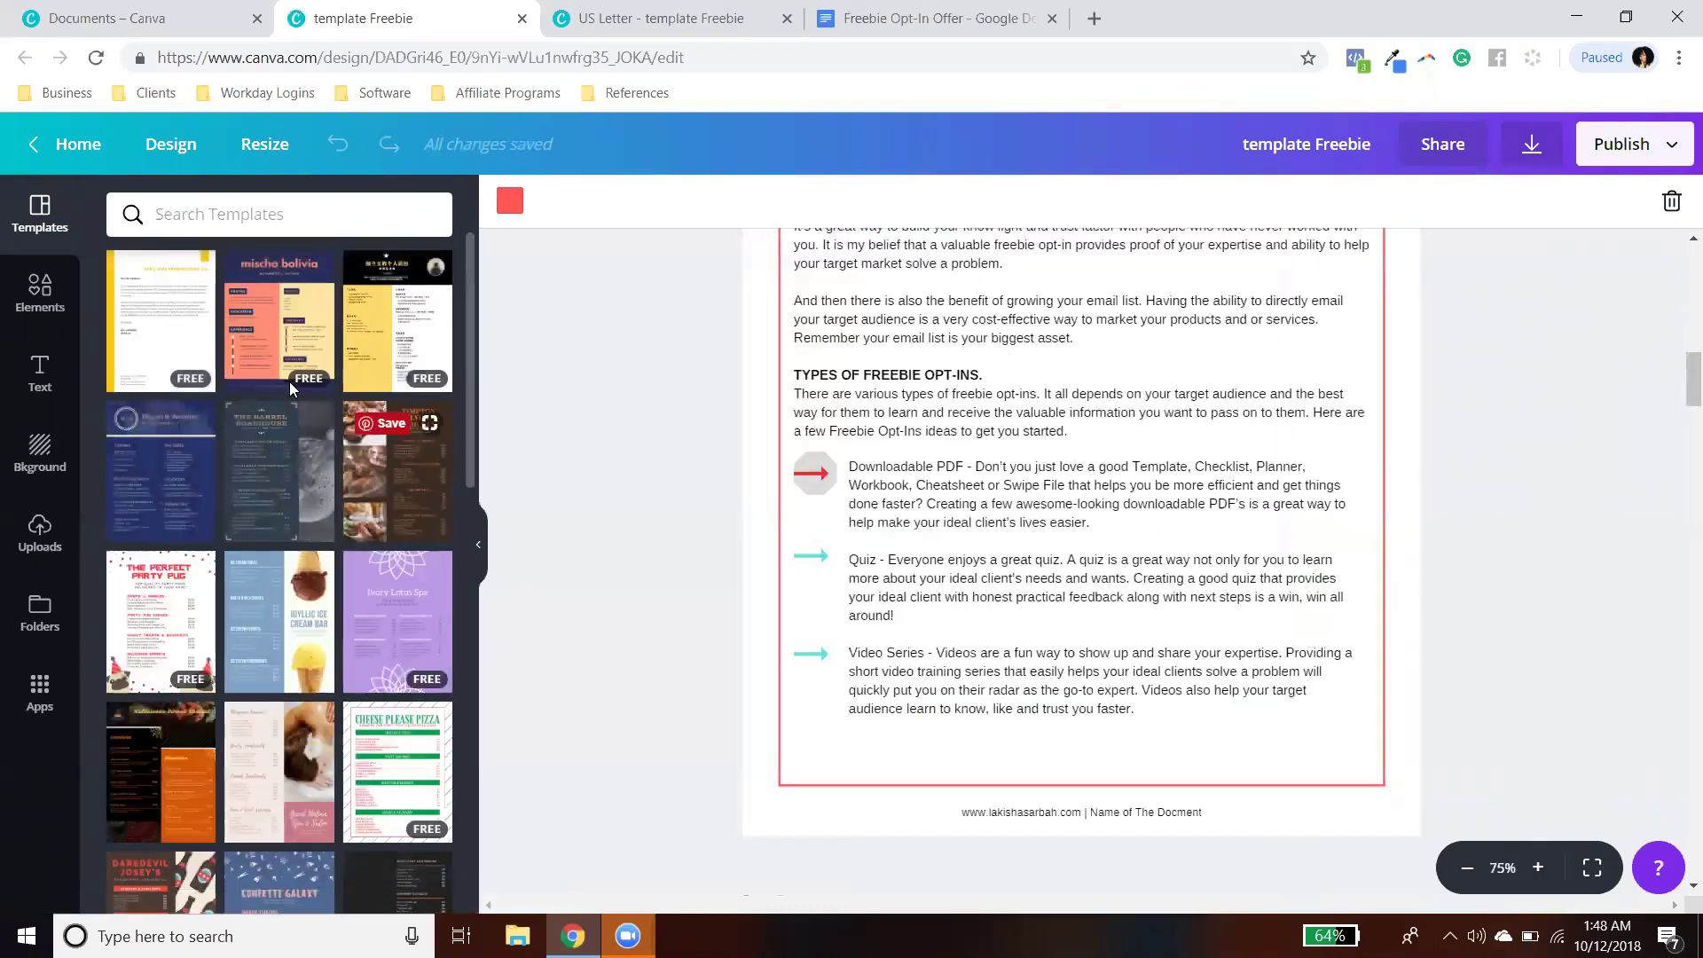
pyautogui.click(478, 544)
pyautogui.scroll(5, 1174, 648)
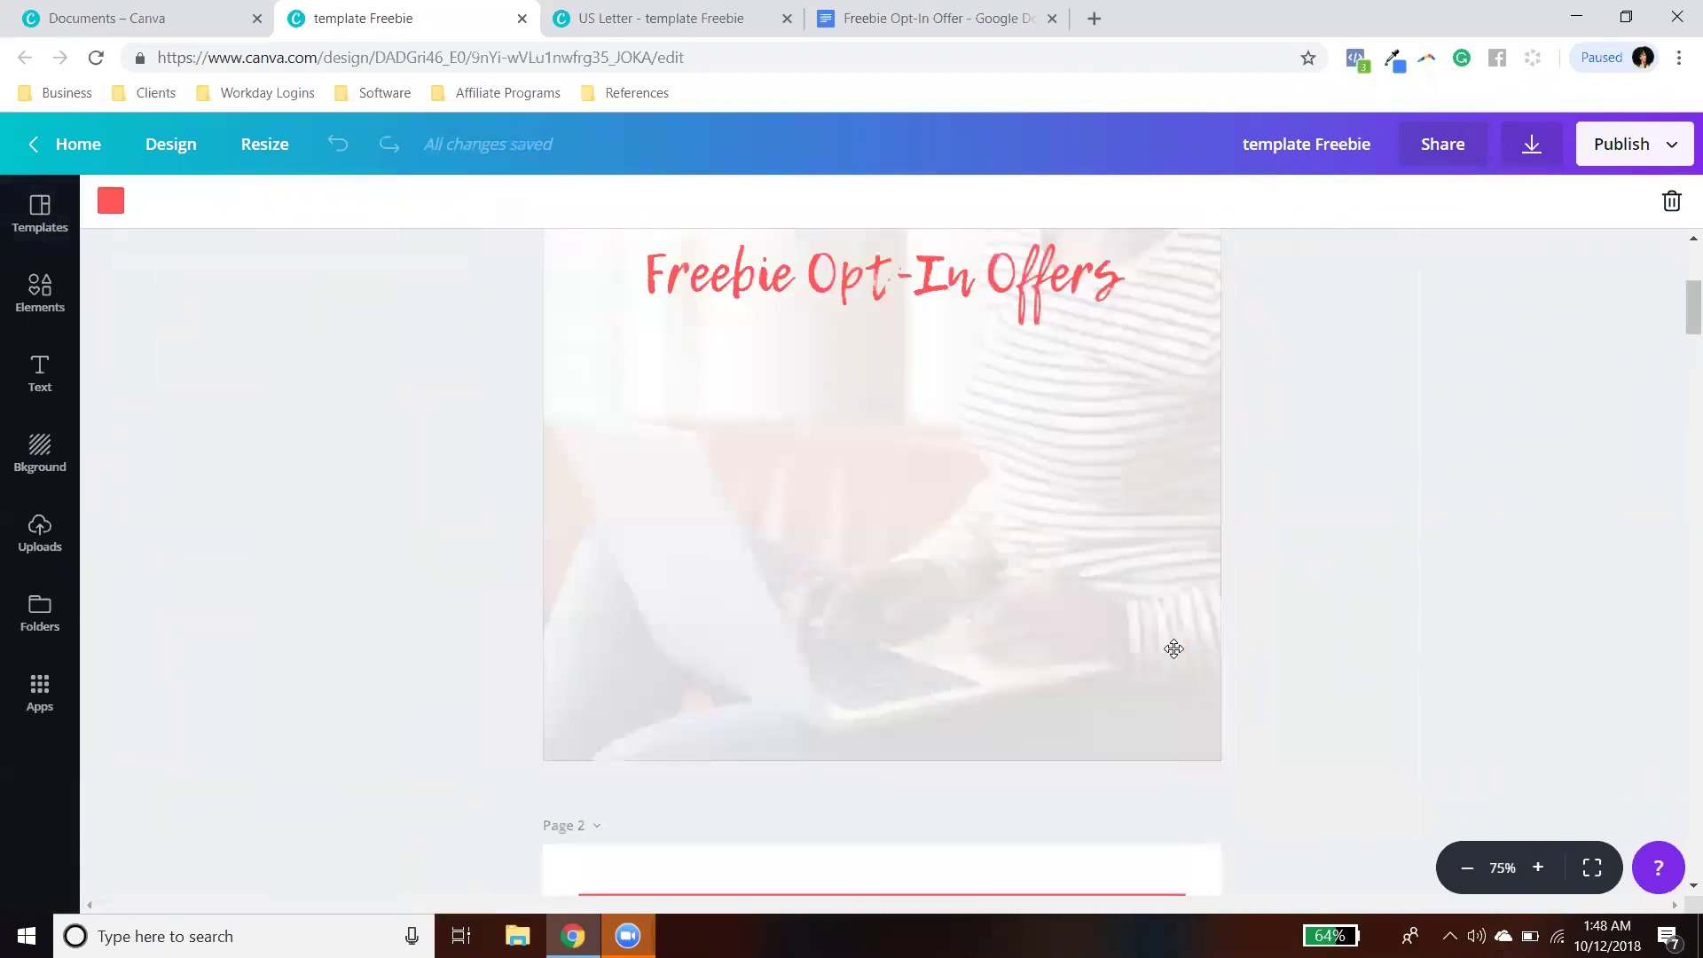
pyautogui.scroll(5, 1189, 591)
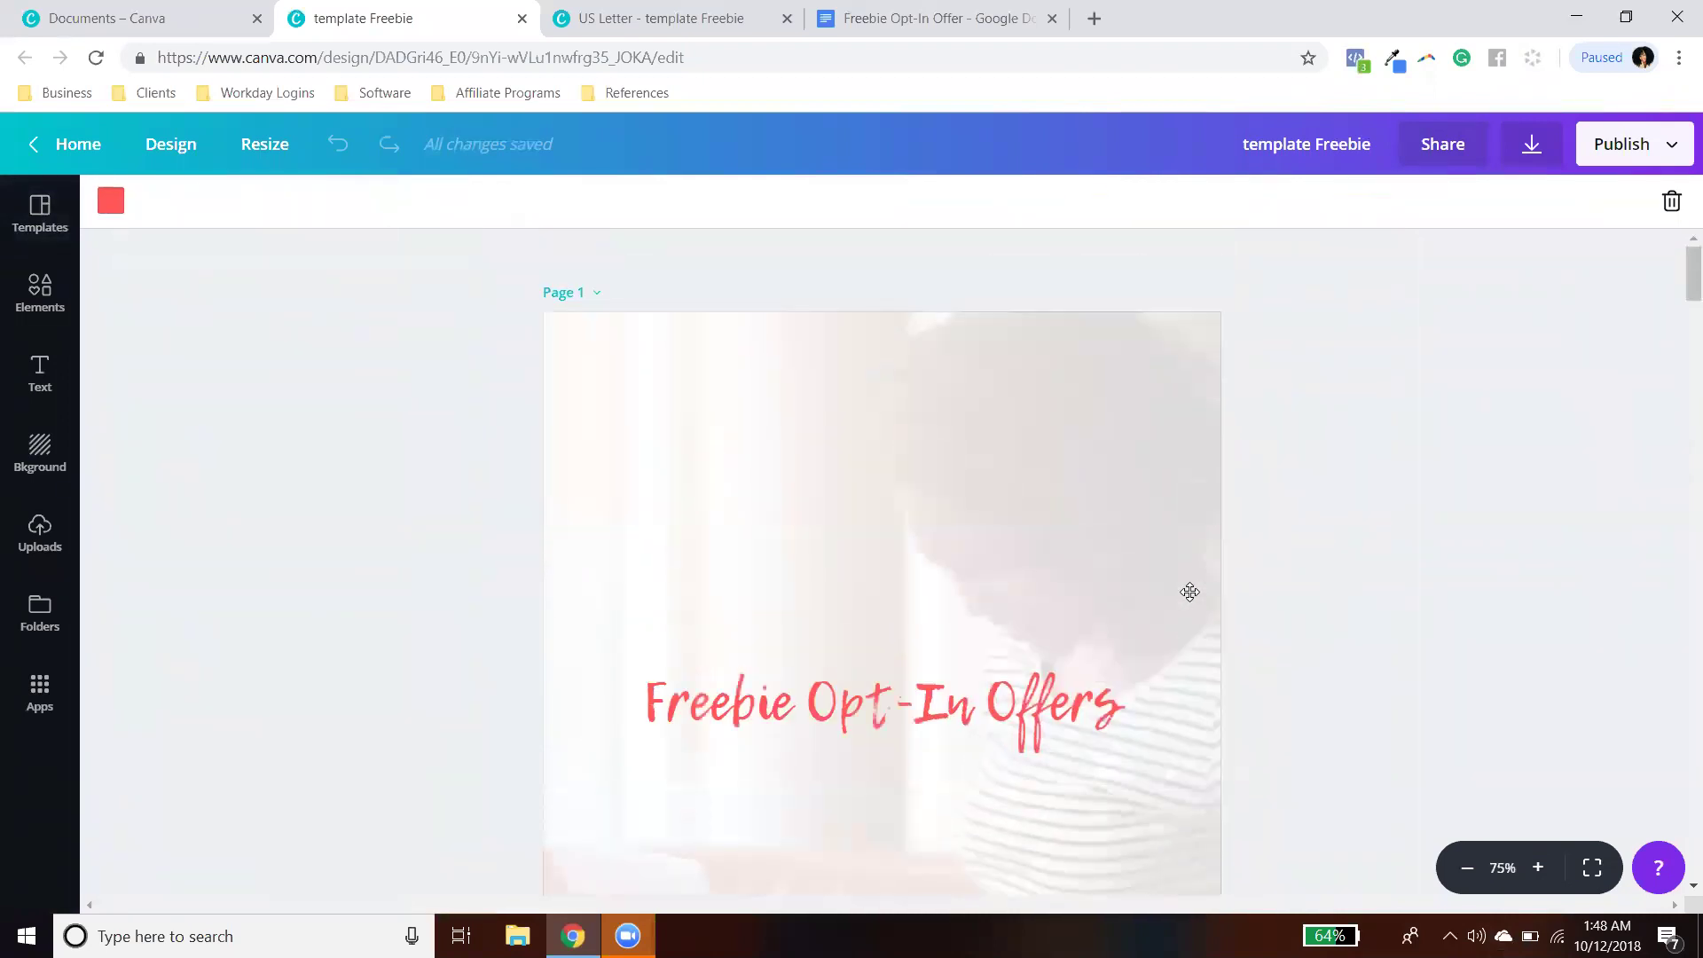